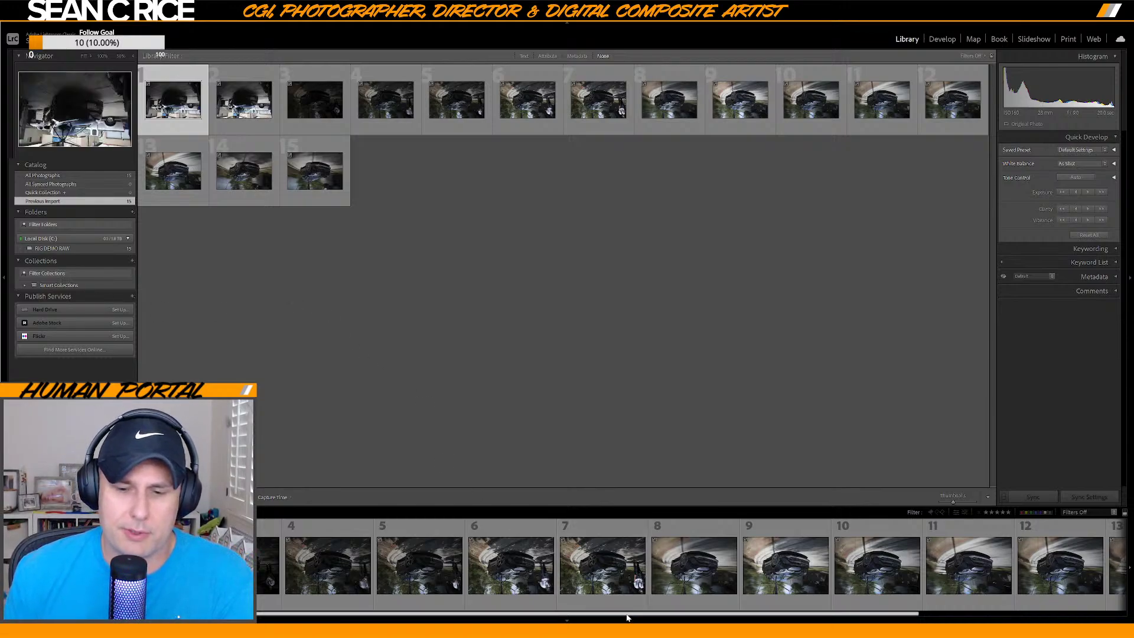
# Select all the imported photos and rotate them counterclockwise twice so the cars stand upright.
pyautogui.scroll(-3, 629, 612)
pyautogui.scroll(3, 691, 566)
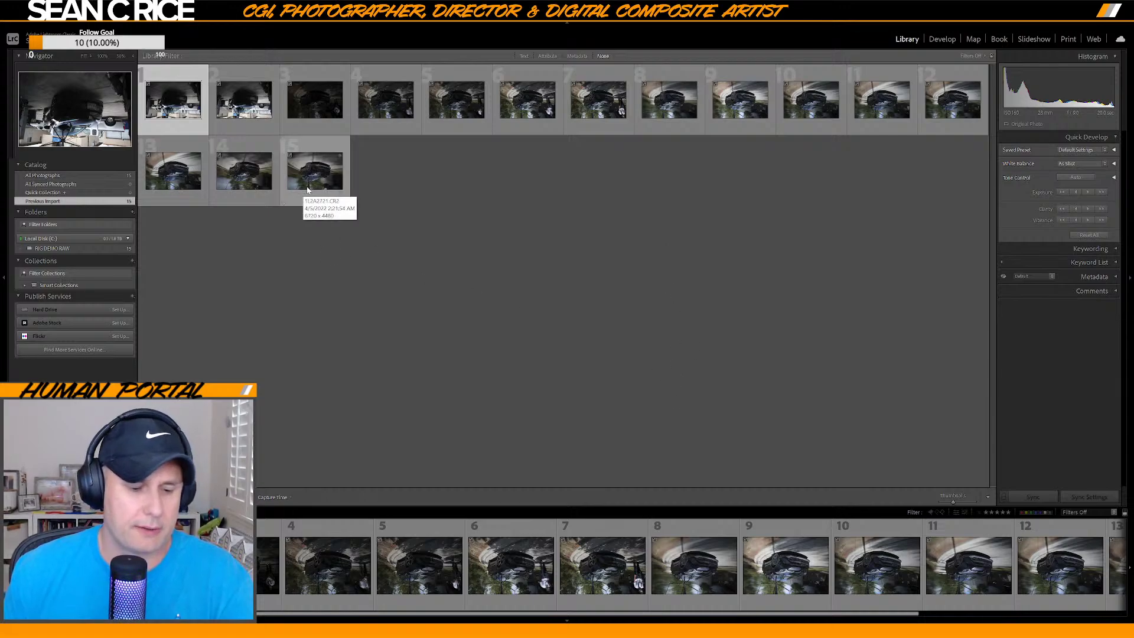
pyautogui.hotkey('ctrl', 'a')
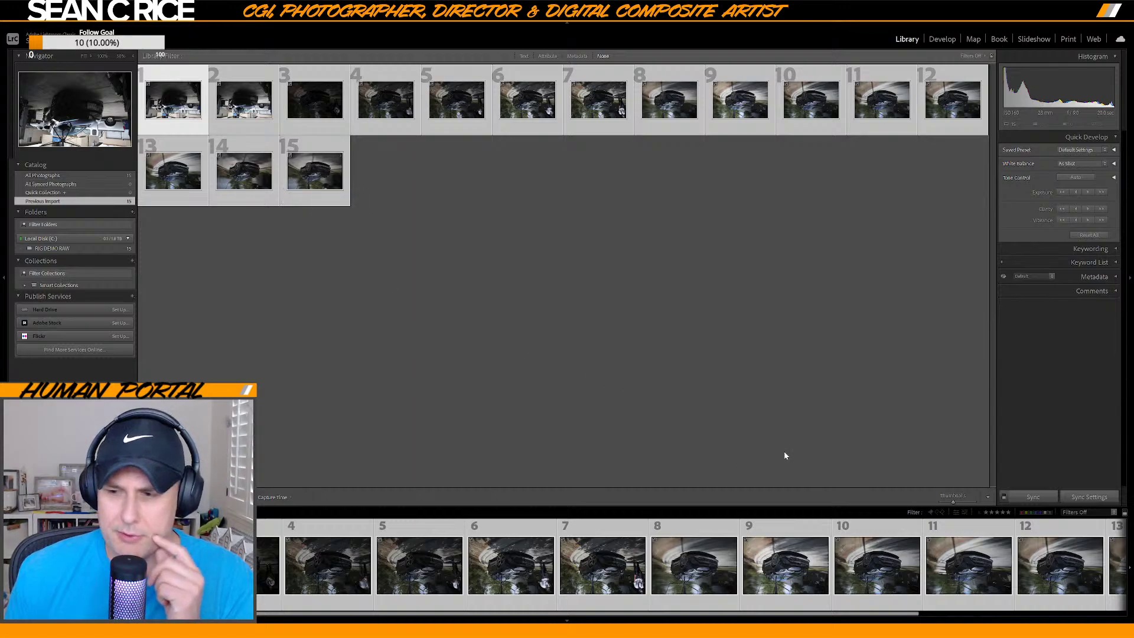
pyautogui.rightClick(407, 560)
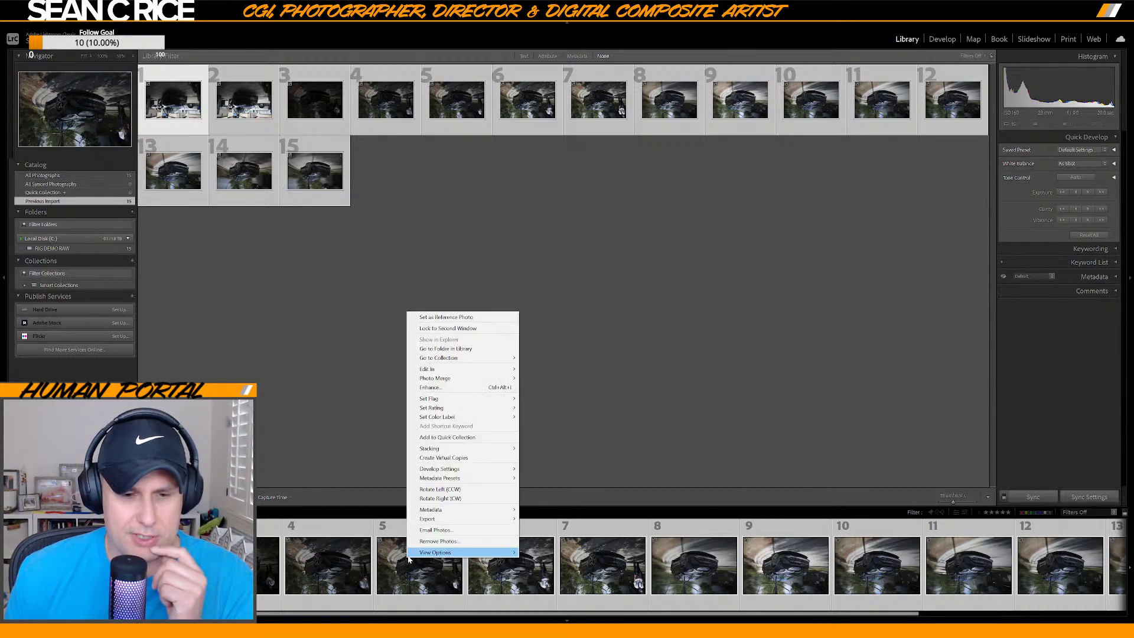
pyautogui.click(441, 489)
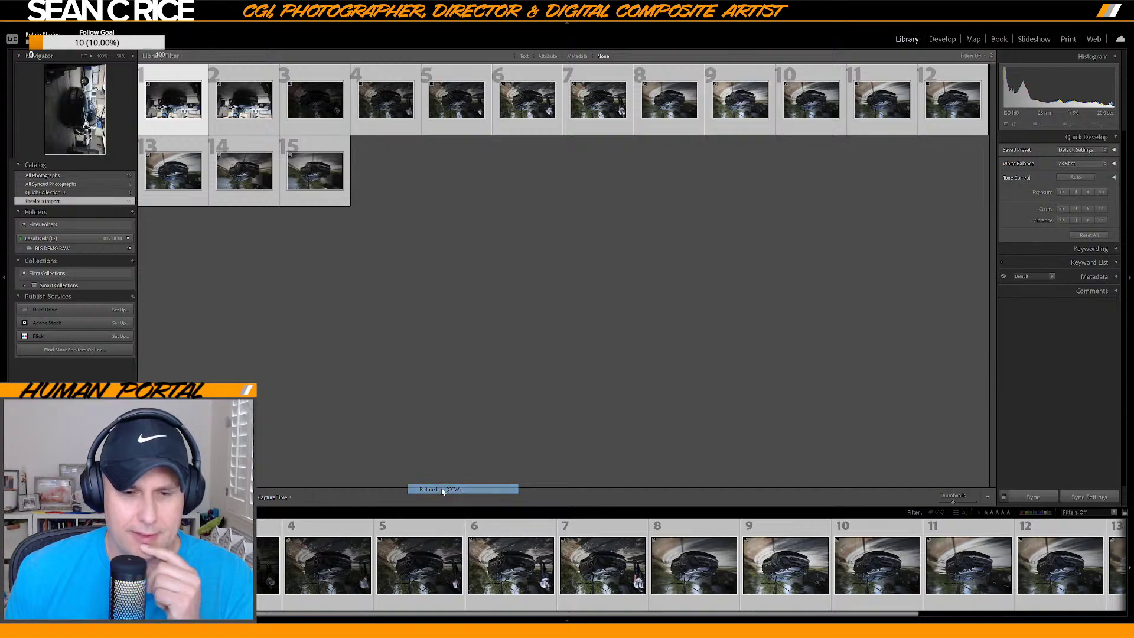
pyautogui.rightClick(508, 575)
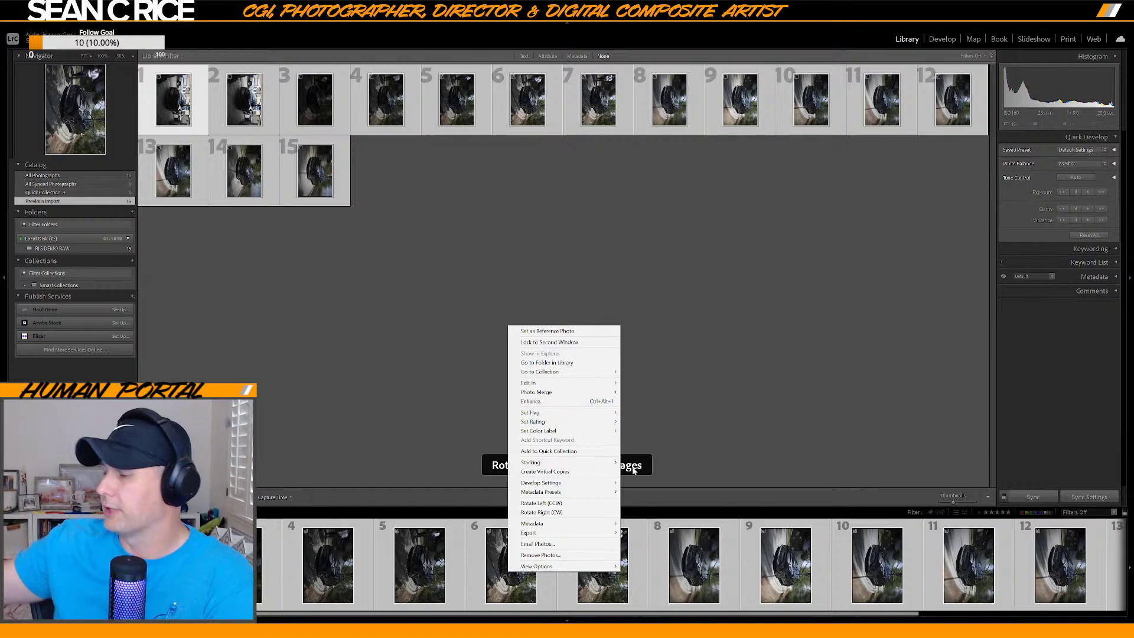
pyautogui.click(579, 503)
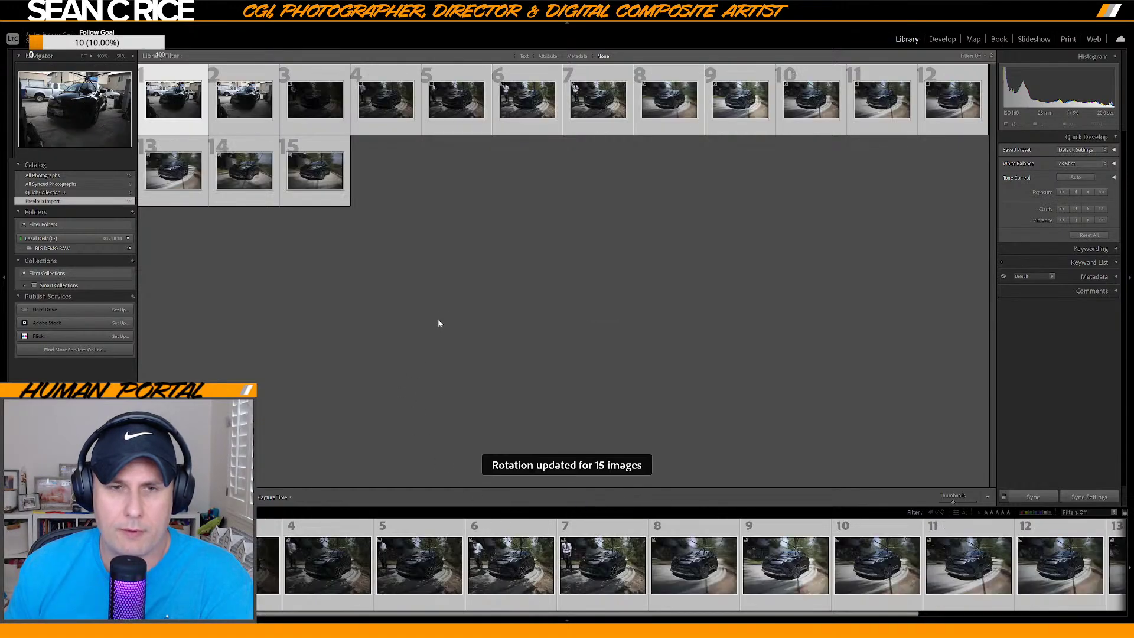
# Clear the selection and open the fourth photo, a stationary shot of the car by the curb, for developing.
pyautogui.click(438, 319)
pyautogui.click(940, 39)
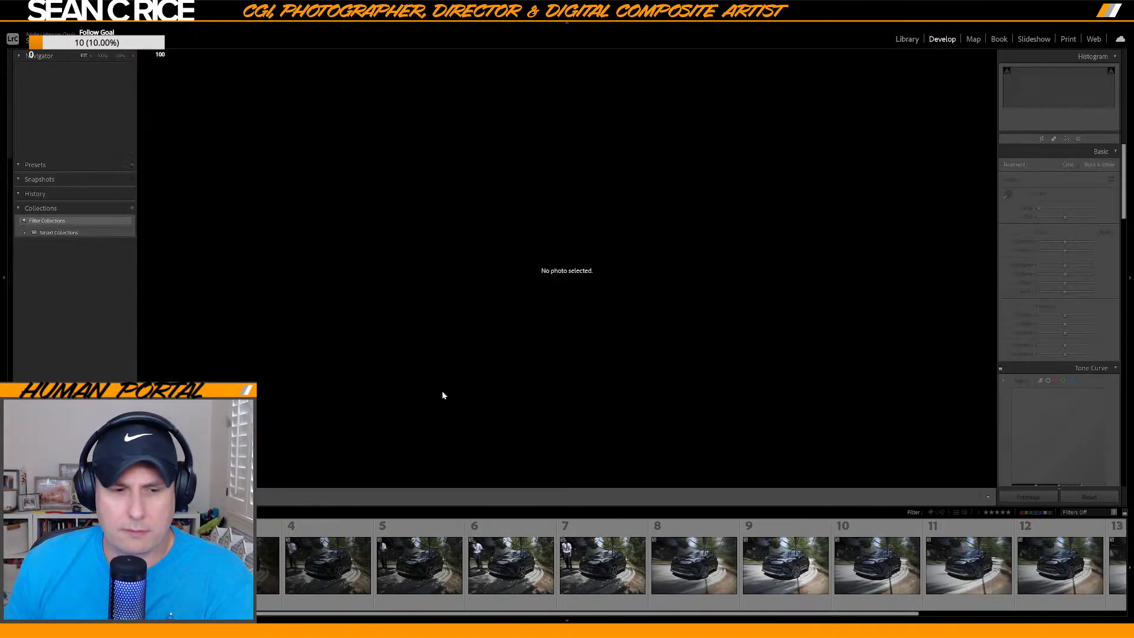
pyautogui.click(325, 554)
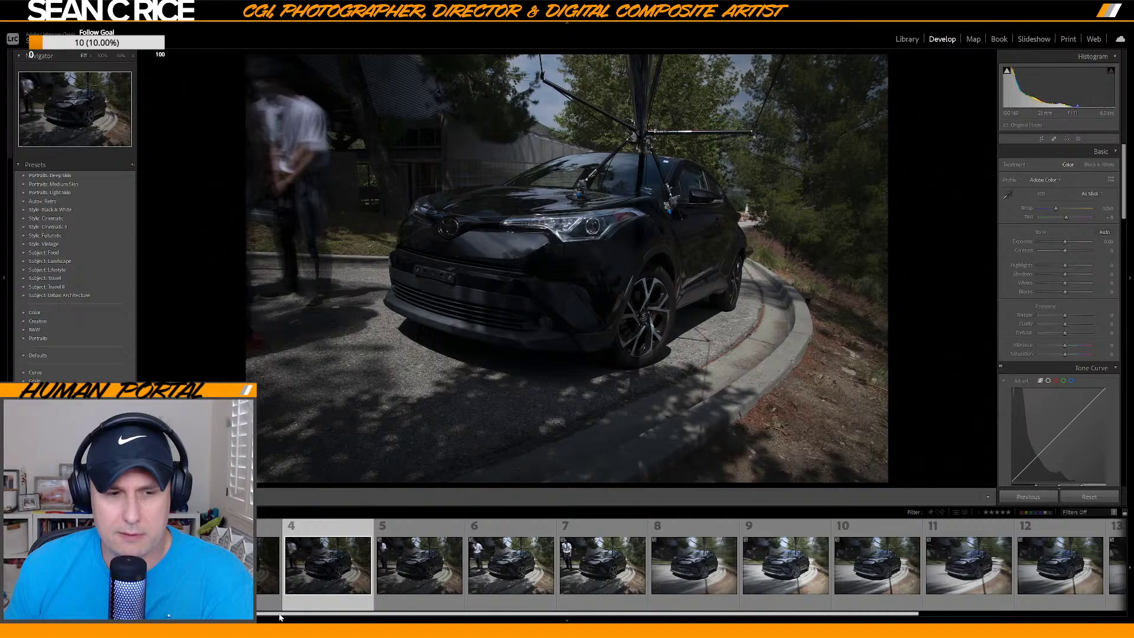
# Discard the two driveway shots with the white pickup, removing the first from the catalog only and deleting the second from disk.
pyautogui.click(269, 564)
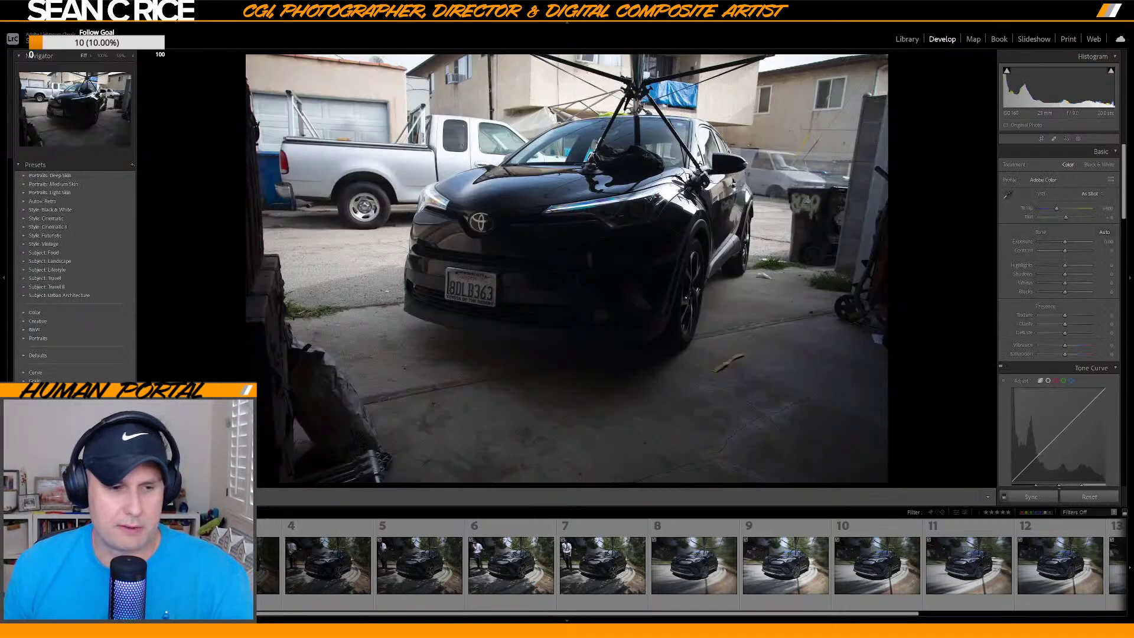
pyautogui.press('Delete')
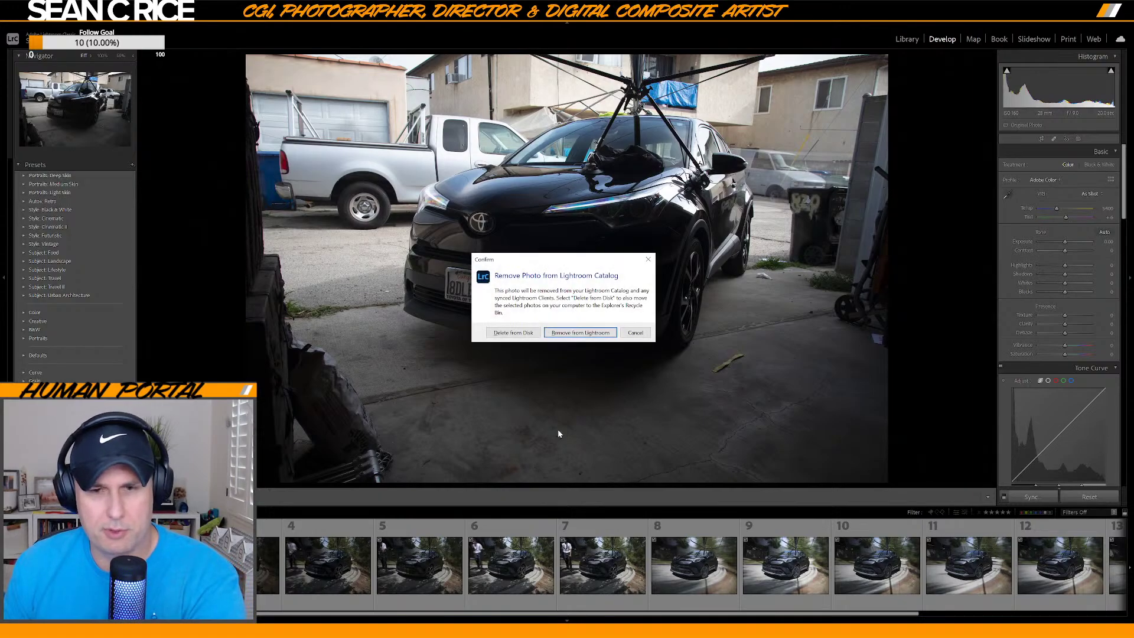
pyautogui.click(591, 335)
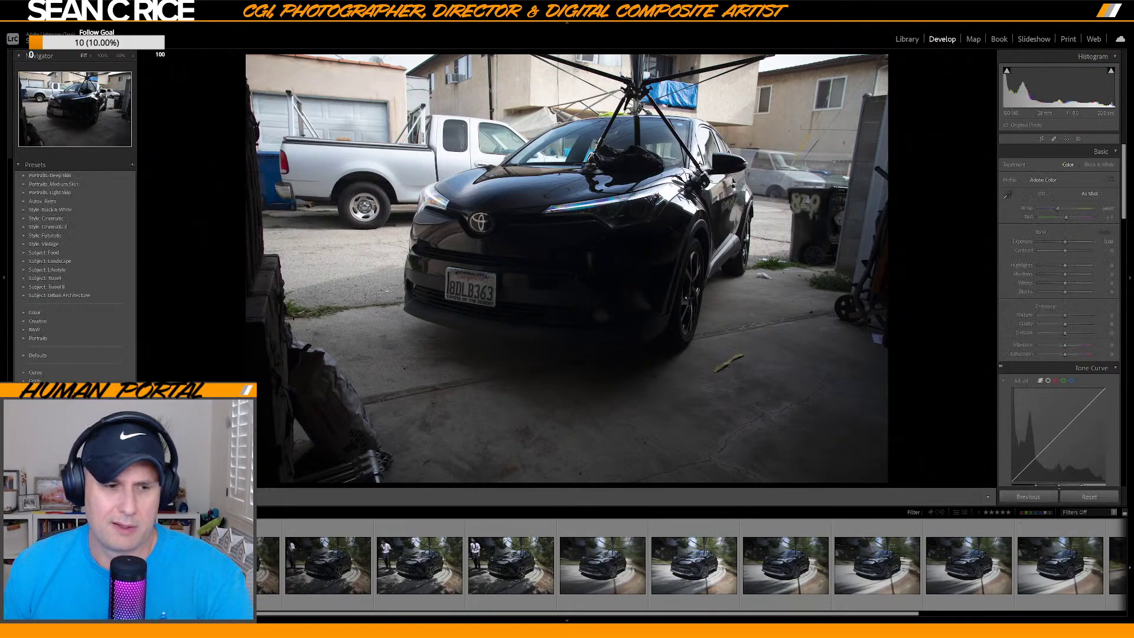
pyautogui.press('Delete')
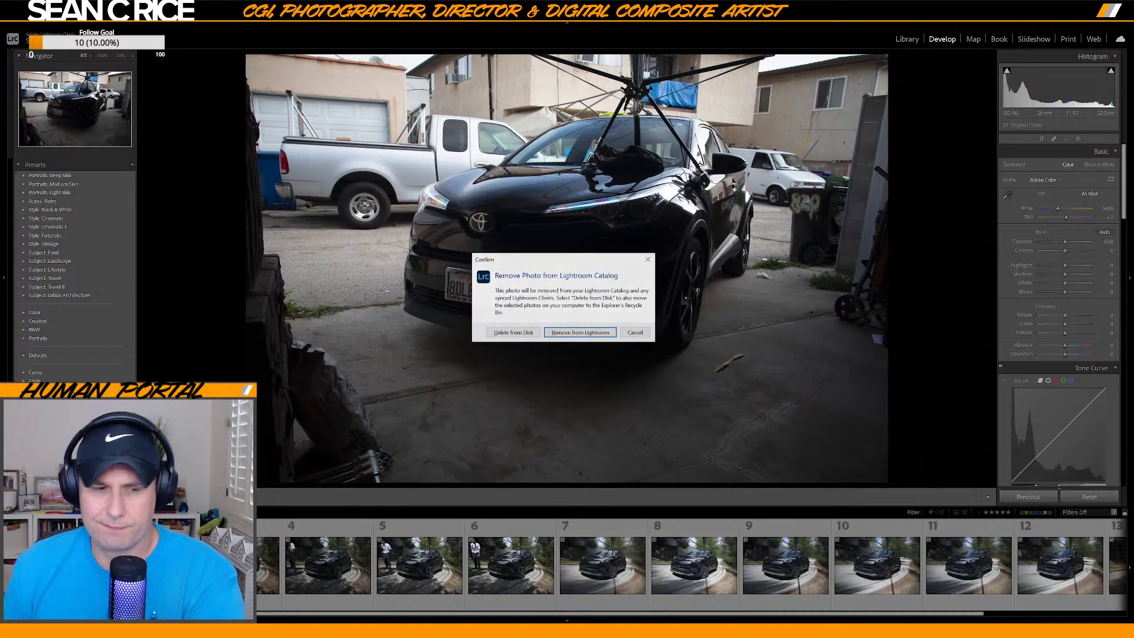
pyautogui.click(522, 334)
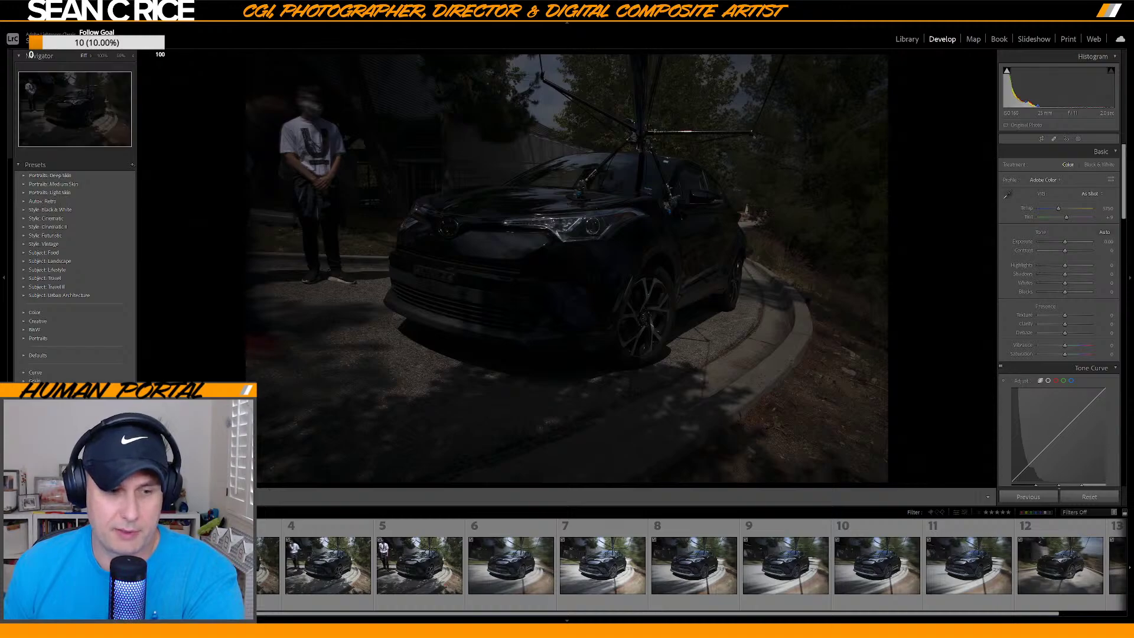
# Review the remaining car photos one by one, from the dark stationary shot through to photo 13.
pyautogui.press('Right')
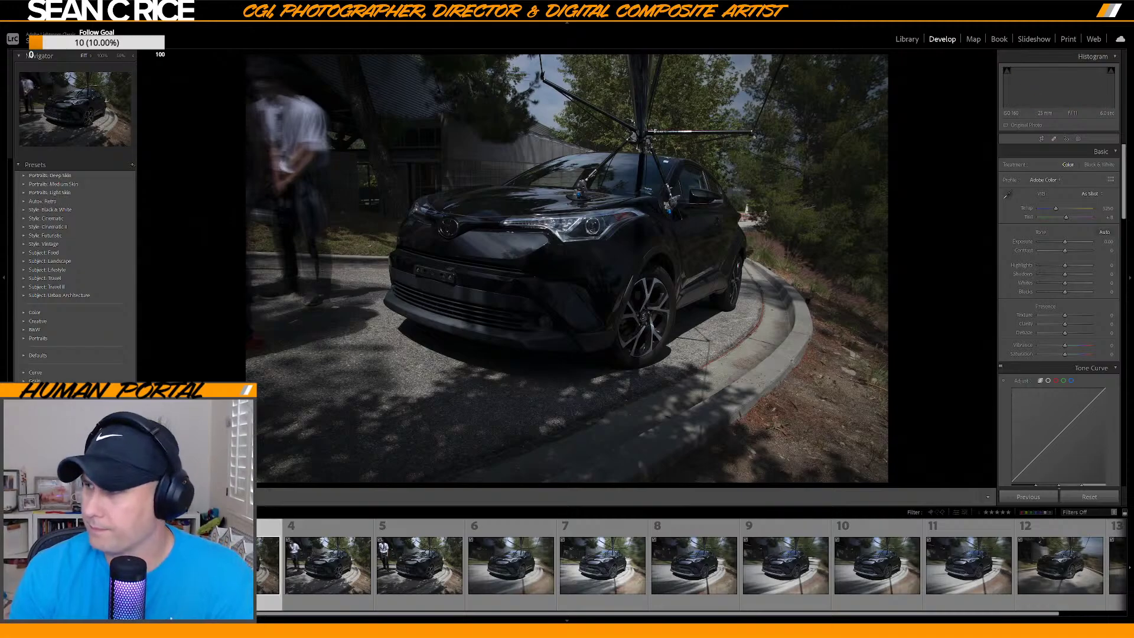
pyautogui.press('Right')
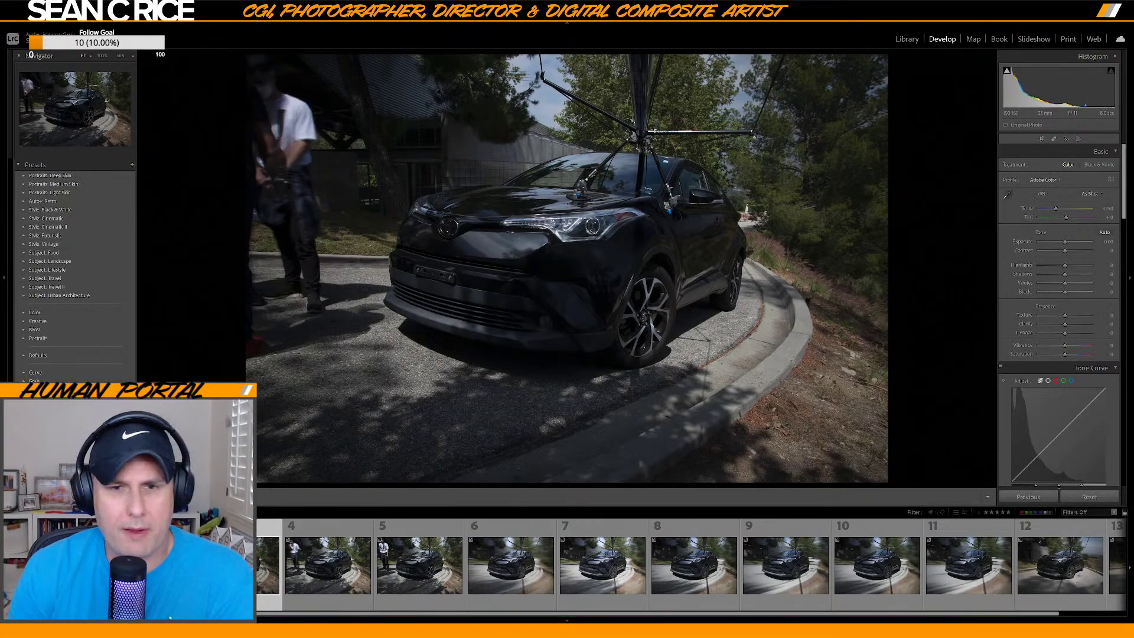
pyautogui.press('Right')
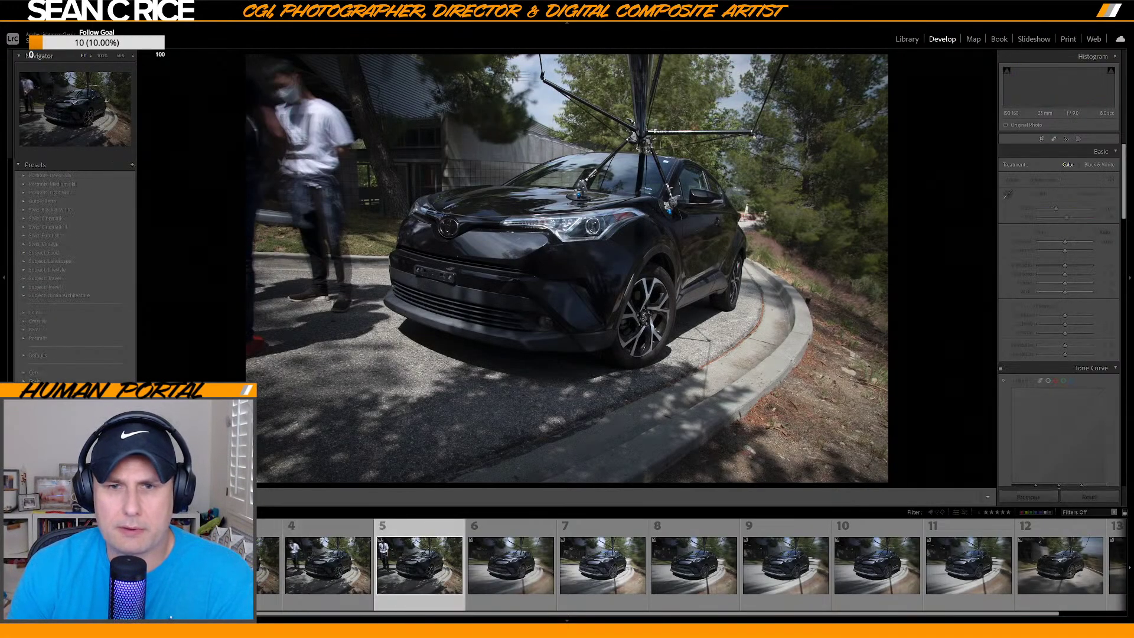
pyautogui.press('Right')
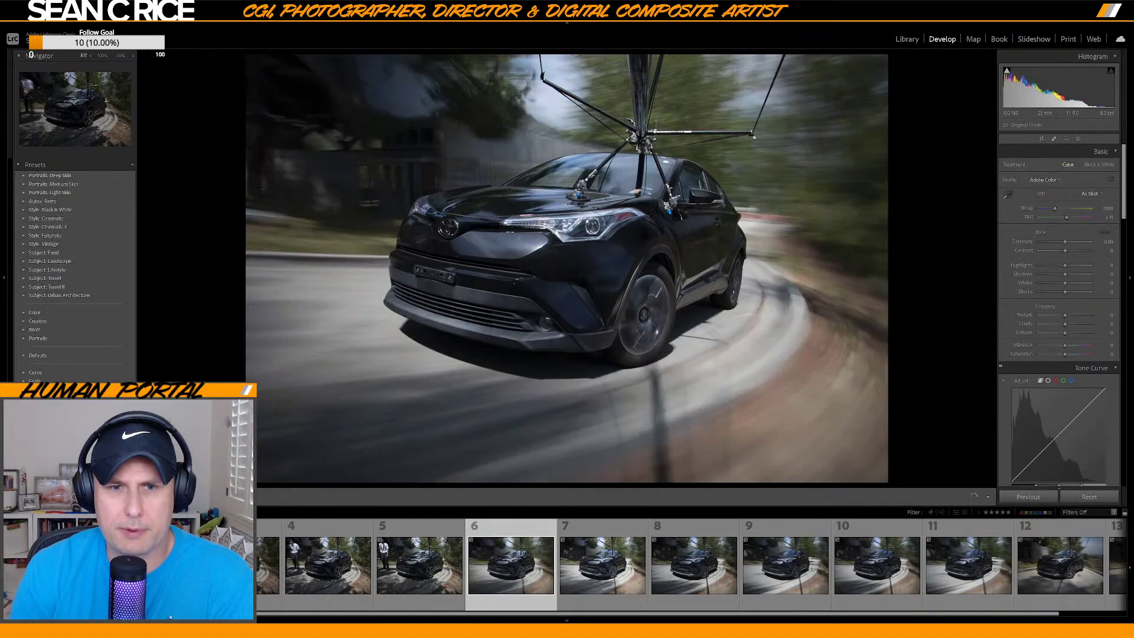
pyautogui.press('Right')
pyautogui.press('Right')
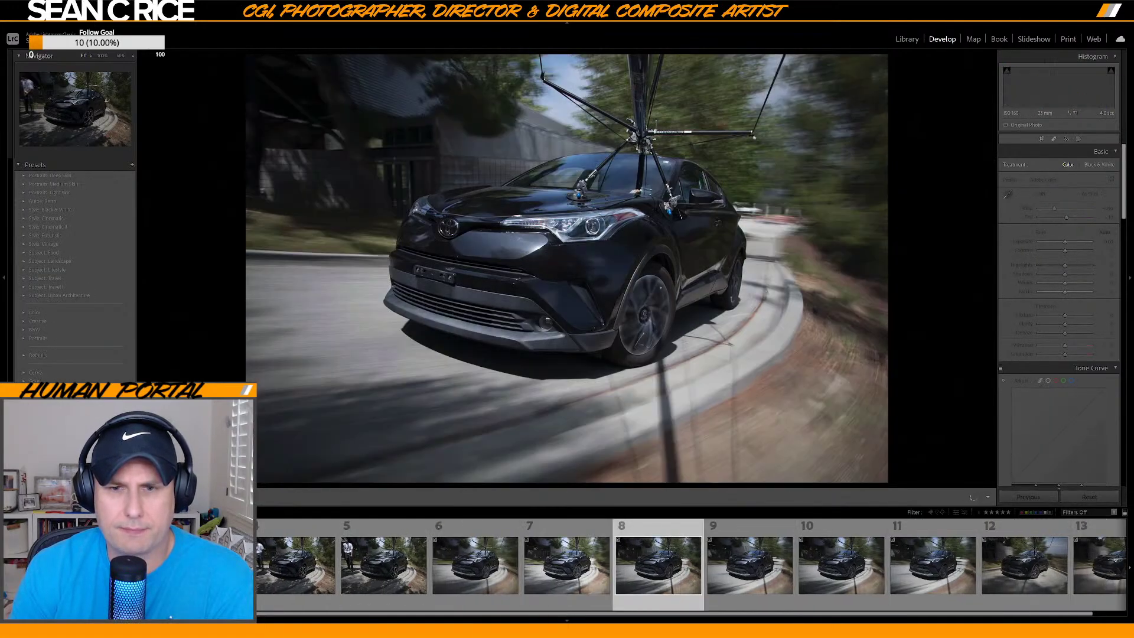
pyautogui.press('Right')
pyautogui.press('Right')
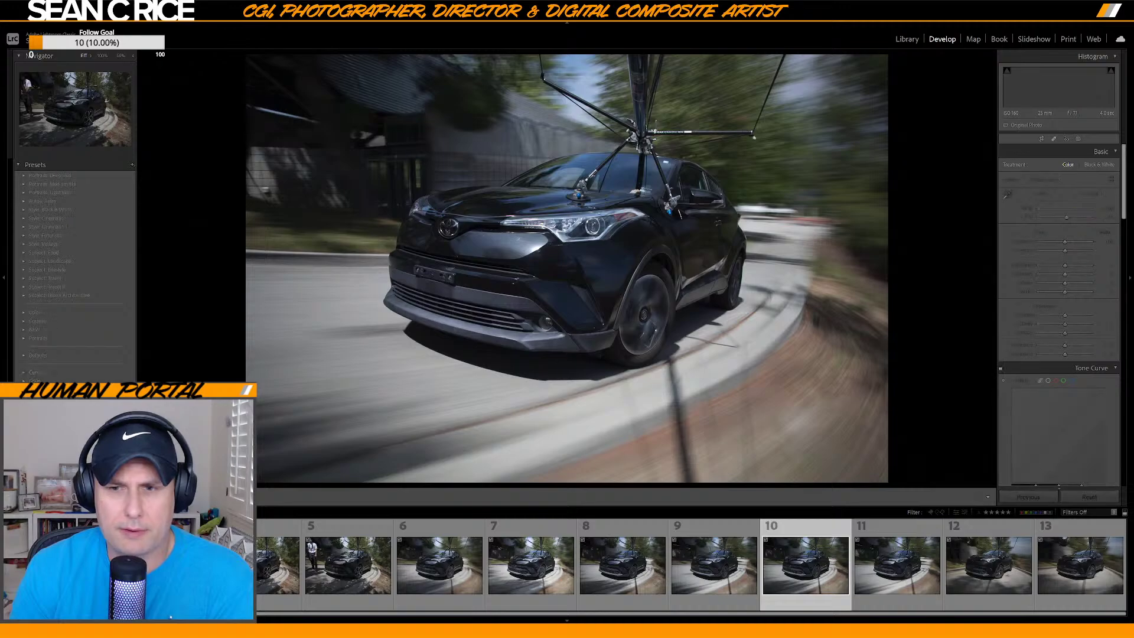
pyautogui.press('Right')
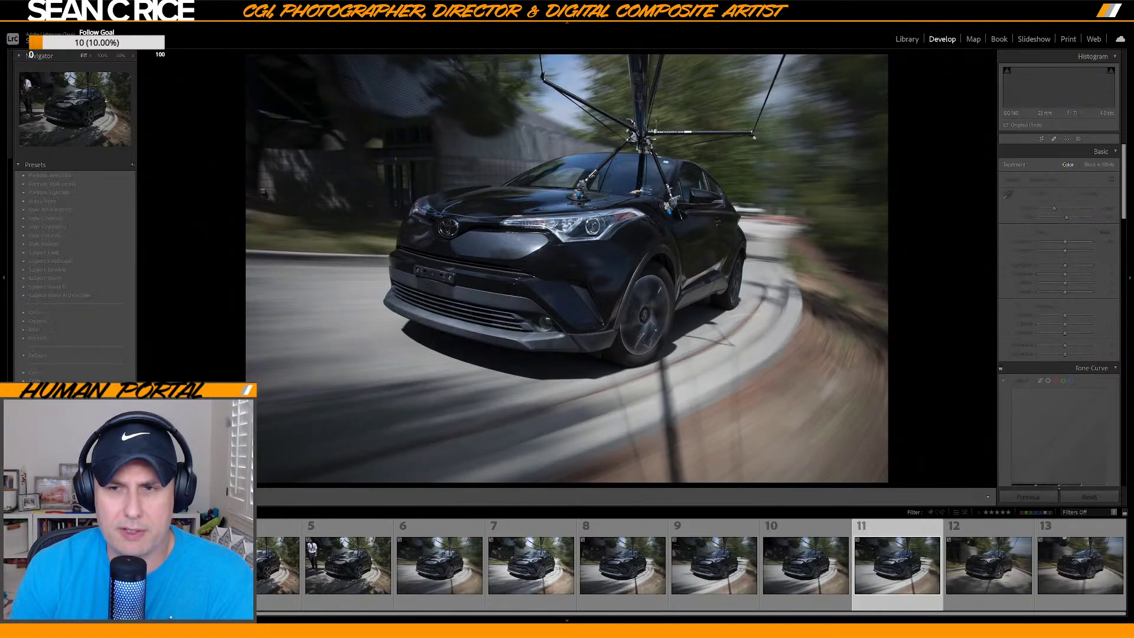
pyautogui.press('Right')
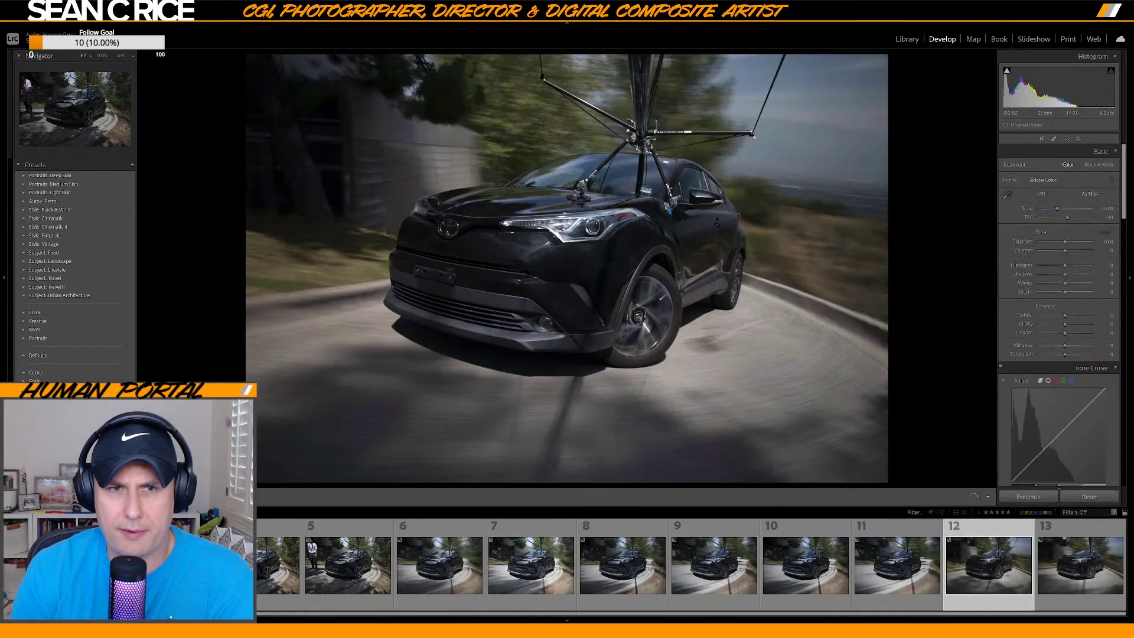
pyautogui.press('Right')
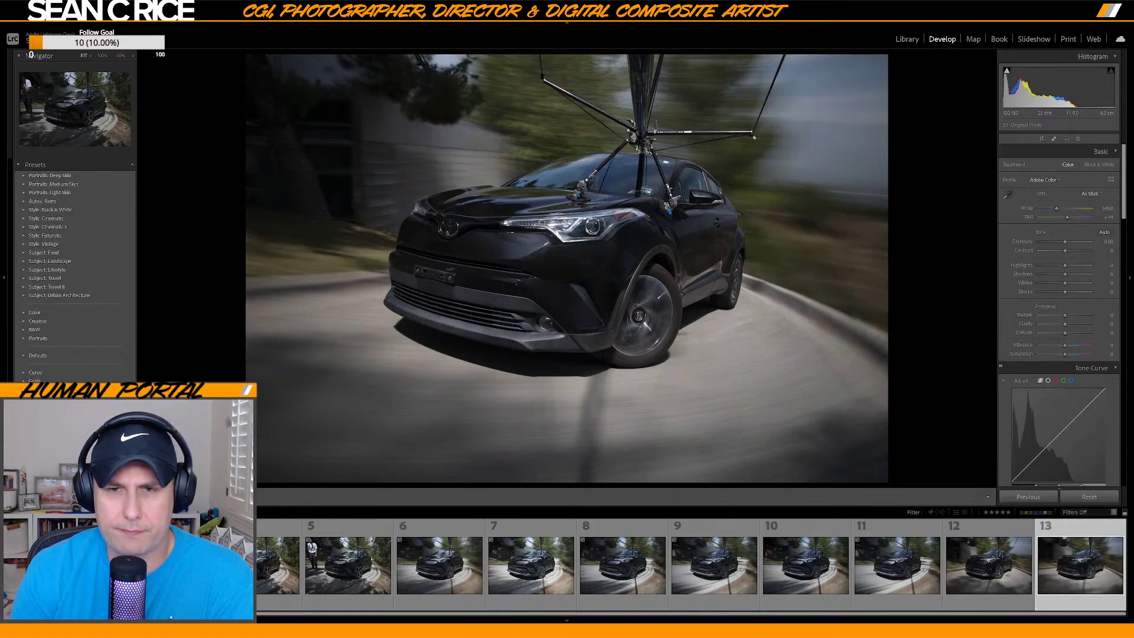
# Go back through the motion-blurred shots to photo 5 and forward again to photo 9, comparing blur and background.
pyautogui.press('Left')
pyautogui.press('Left')
pyautogui.press('Left')
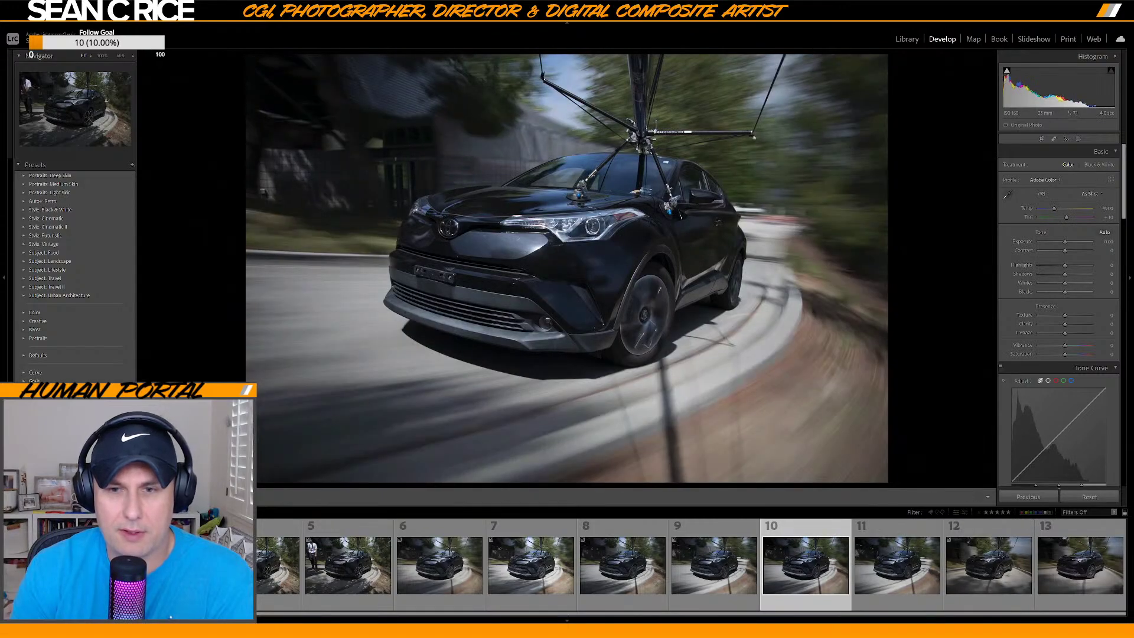
pyautogui.press('Left')
pyautogui.press('Left')
pyautogui.press('Left')
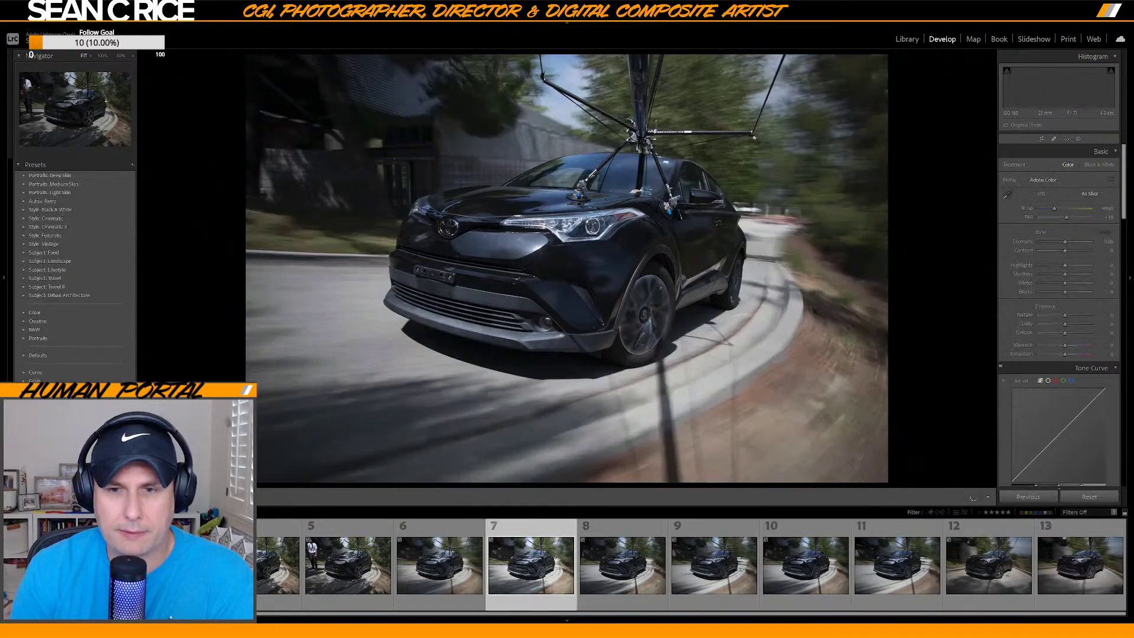
pyautogui.press('Left')
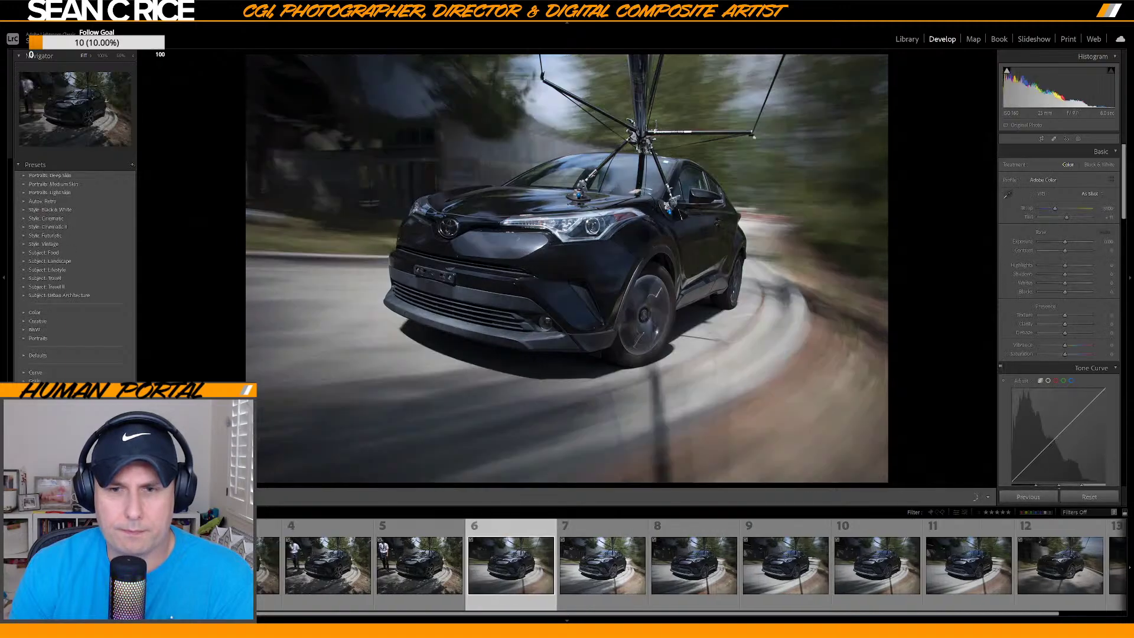
pyautogui.press('Left')
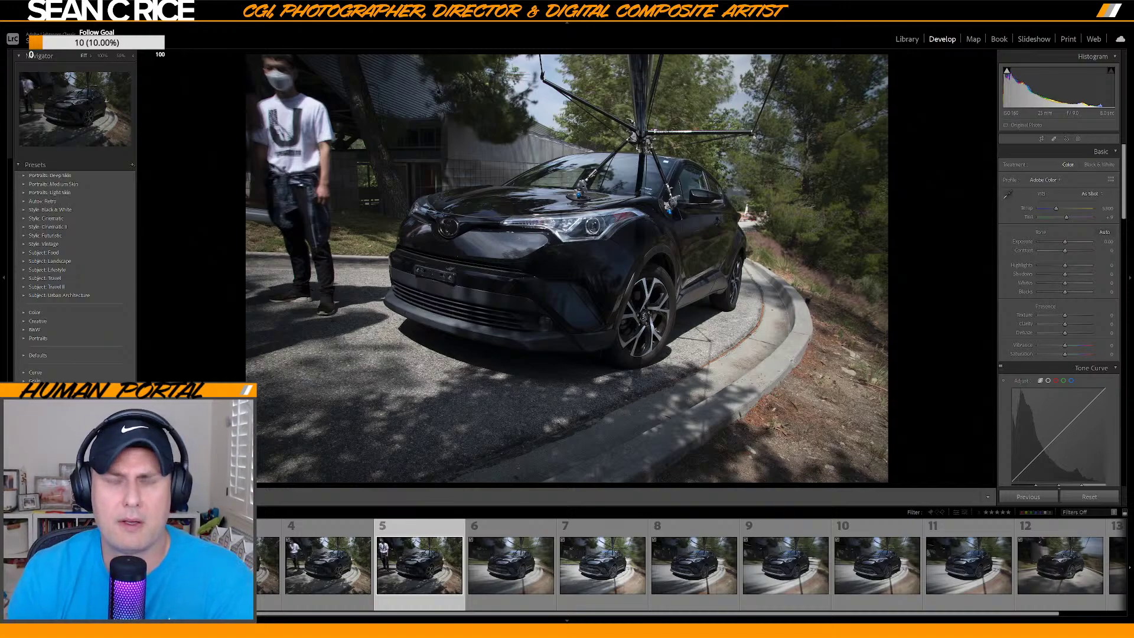
pyautogui.press('Right')
pyautogui.press('Right')
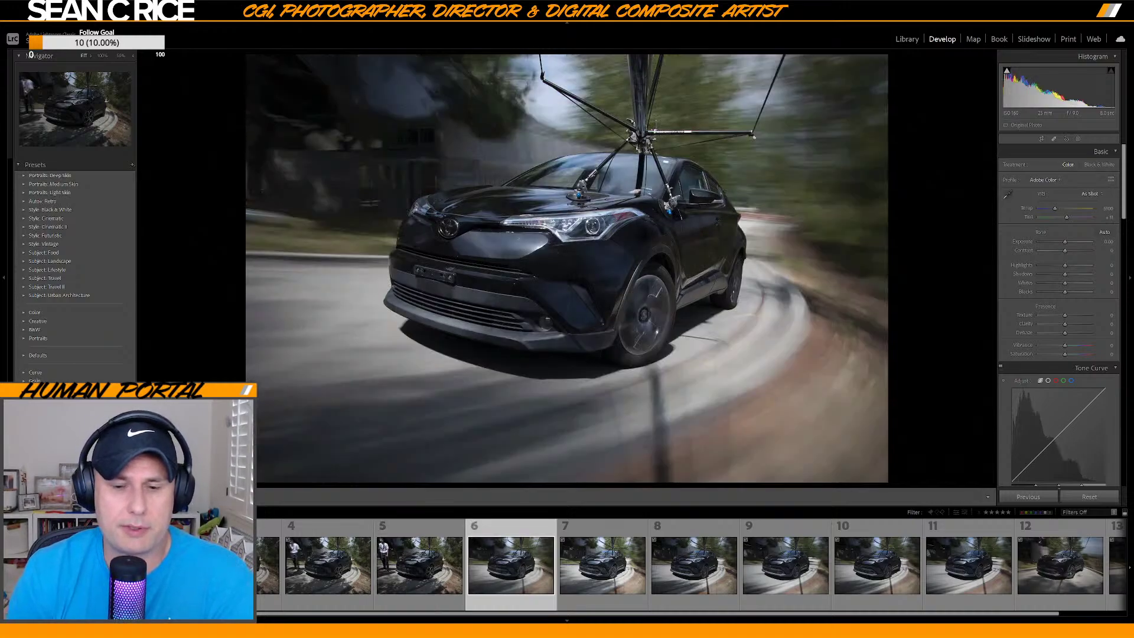
pyautogui.press('Right')
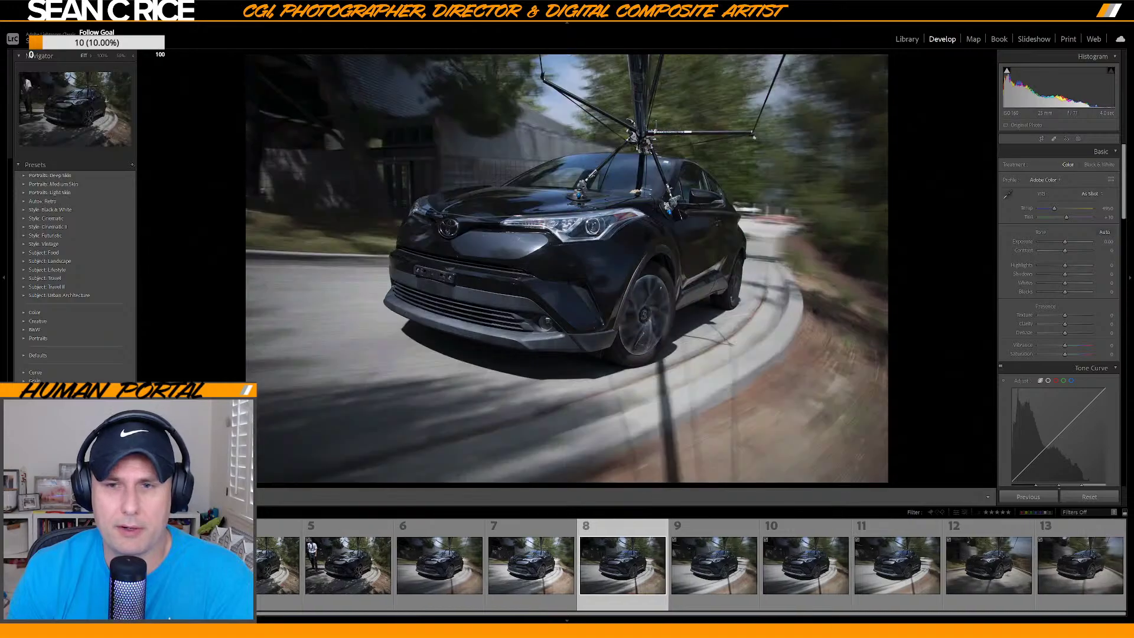
pyautogui.press('Right')
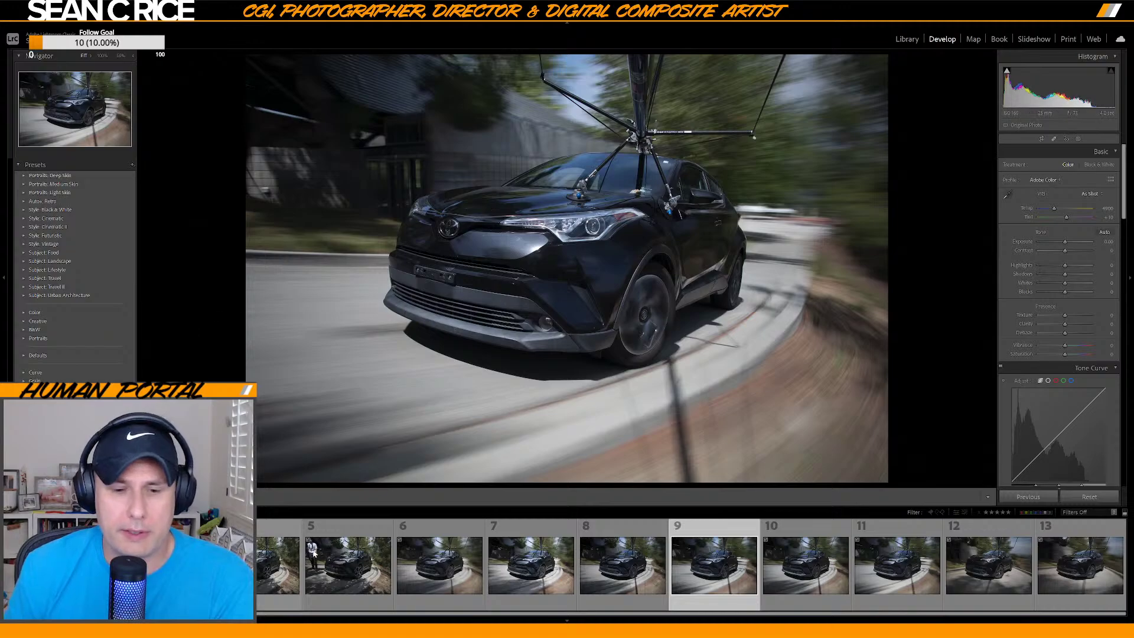
# Return to the stationary shots and compare them zoomed in on the car's front, headlight and wheel.
pyautogui.click(453, 572)
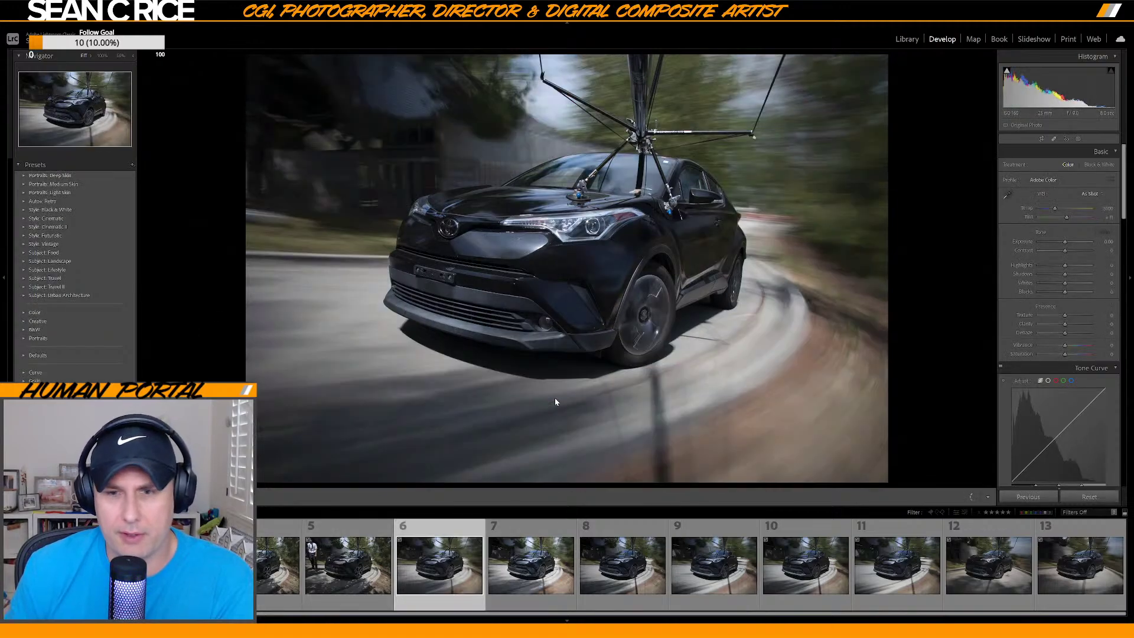
pyautogui.press('Left')
pyautogui.press('Left')
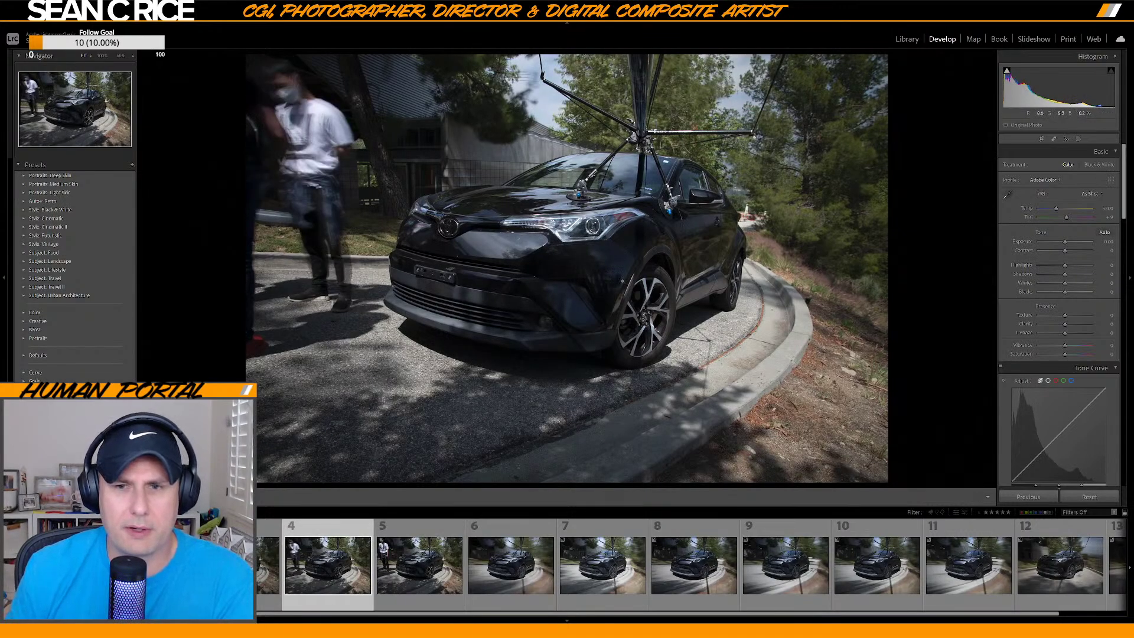
pyautogui.click(614, 275)
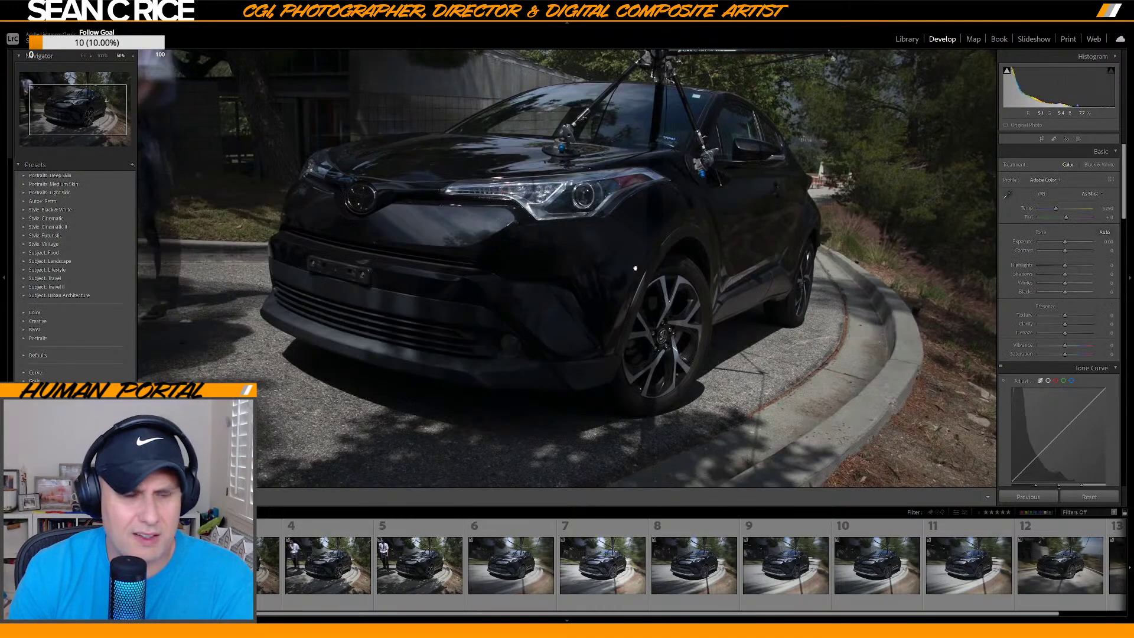
pyautogui.press('Right')
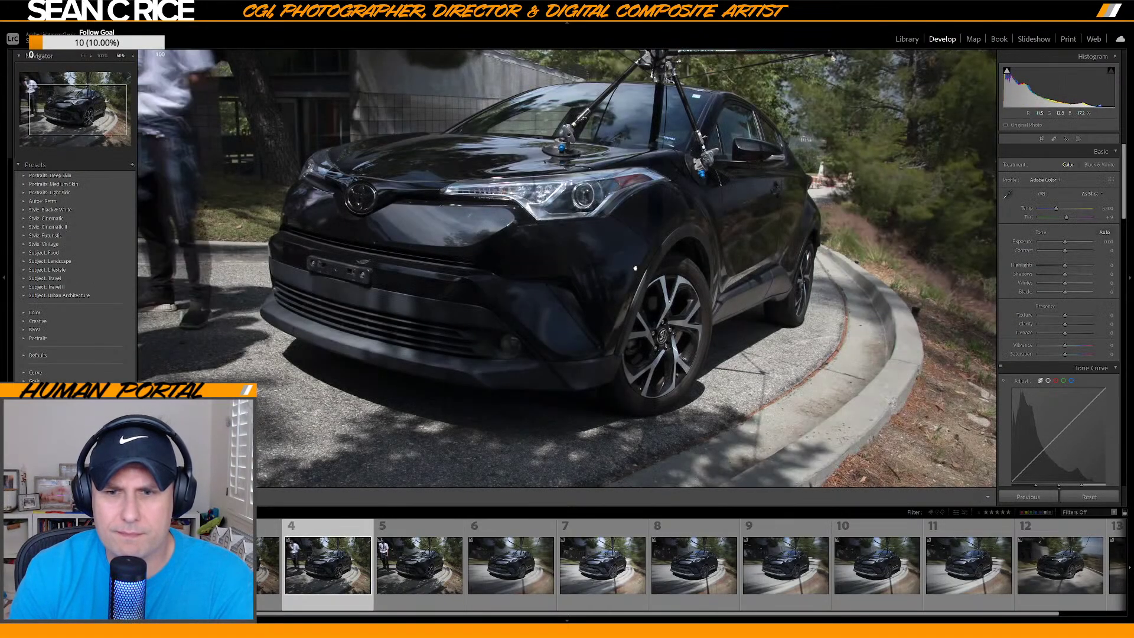
pyautogui.press('Right')
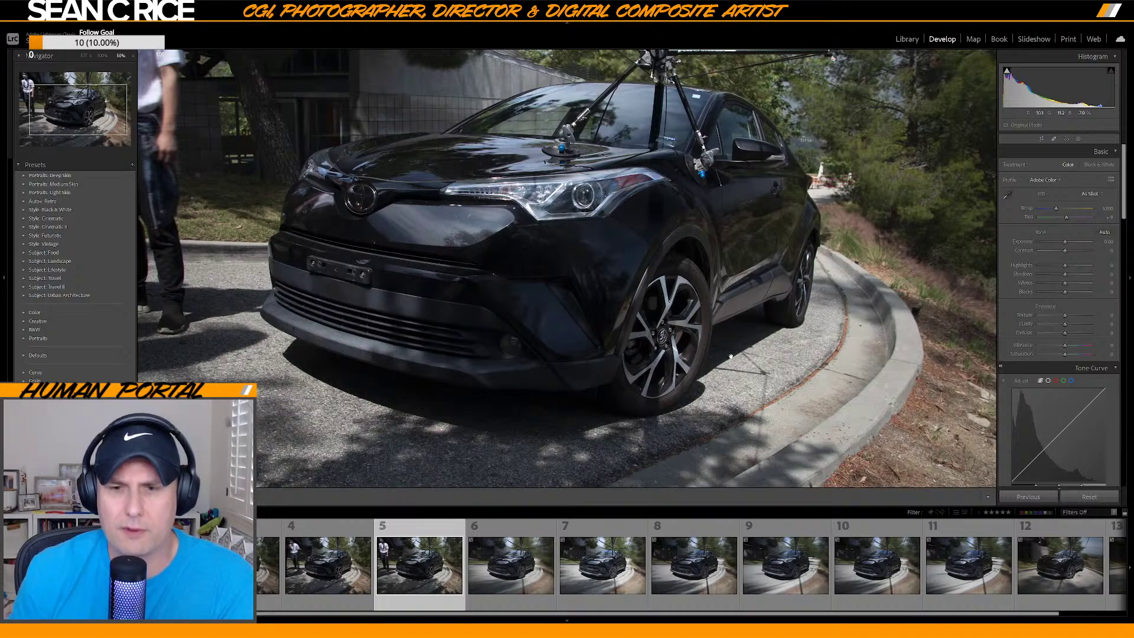
pyautogui.moveTo(684, 336); pyautogui.dragTo(655, 304)
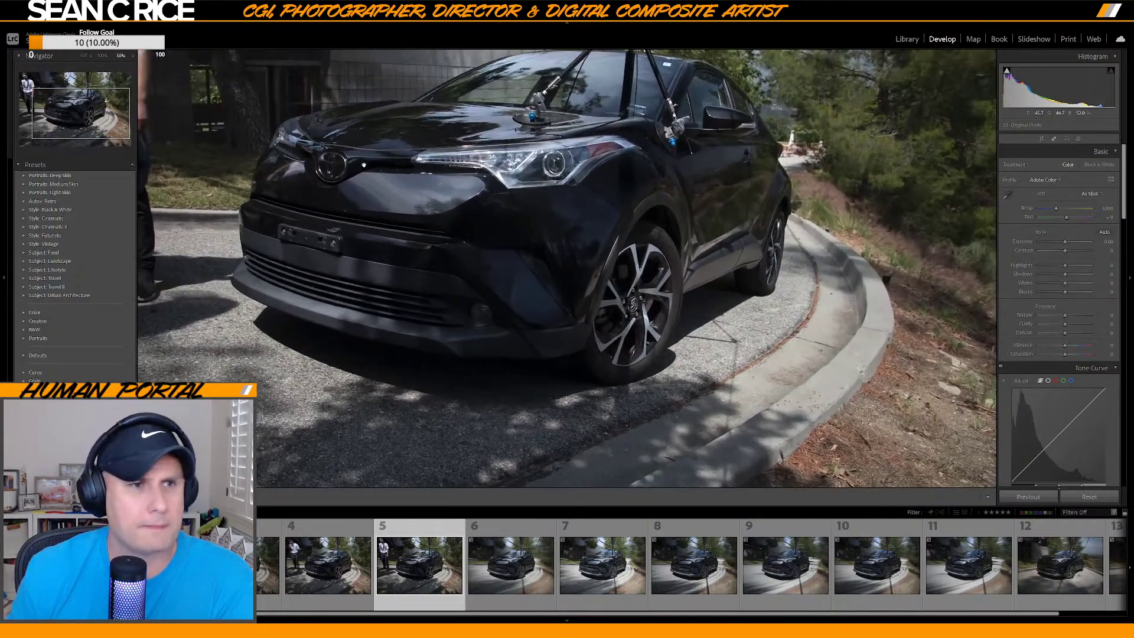
# Inspect stationary photo 5 at 100% around the front wheel, headlight and suction mounts, then return to the full-frame view.
pyautogui.click(100, 58)
pyautogui.click(113, 58)
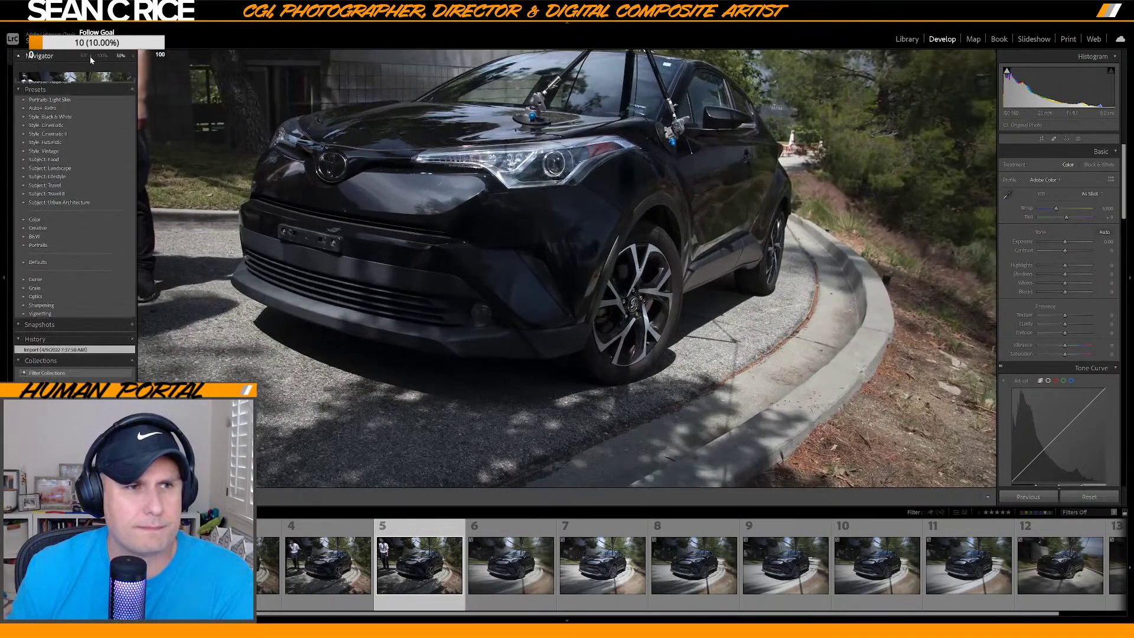
pyautogui.click(102, 56)
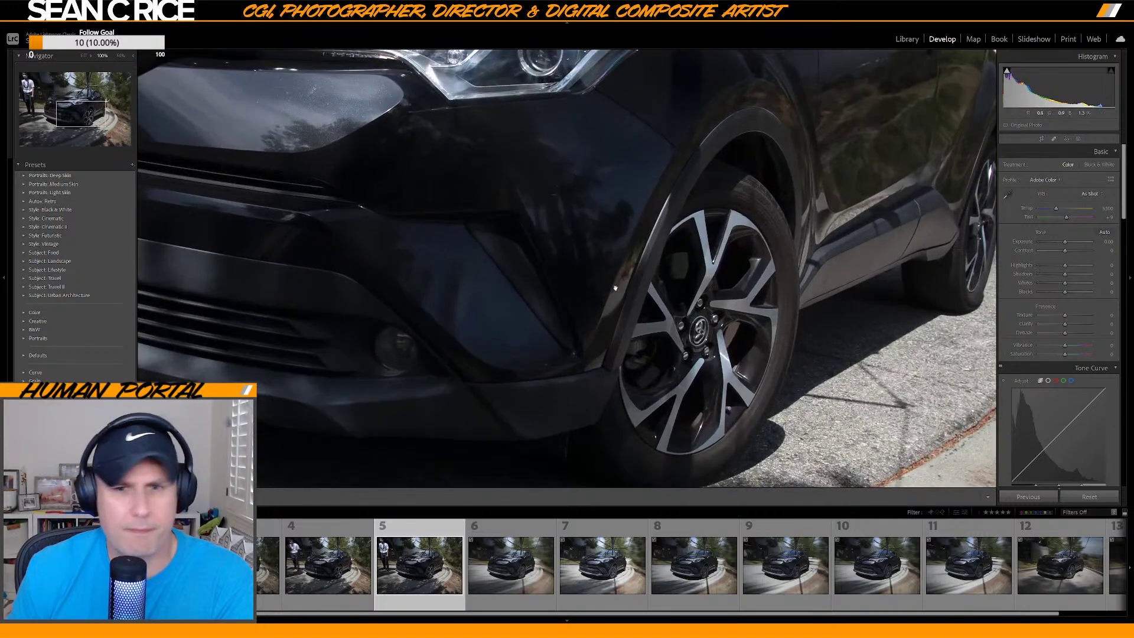
pyautogui.moveTo(707, 336); pyautogui.dragTo(643, 294)
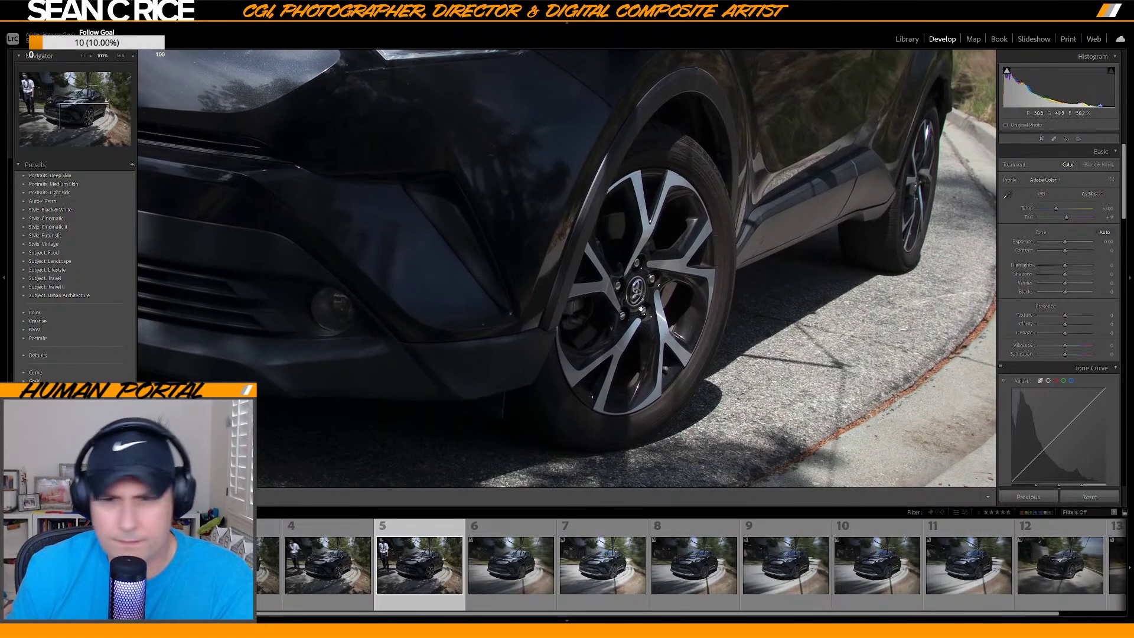
pyautogui.moveTo(499, 88); pyautogui.dragTo(555, 247)
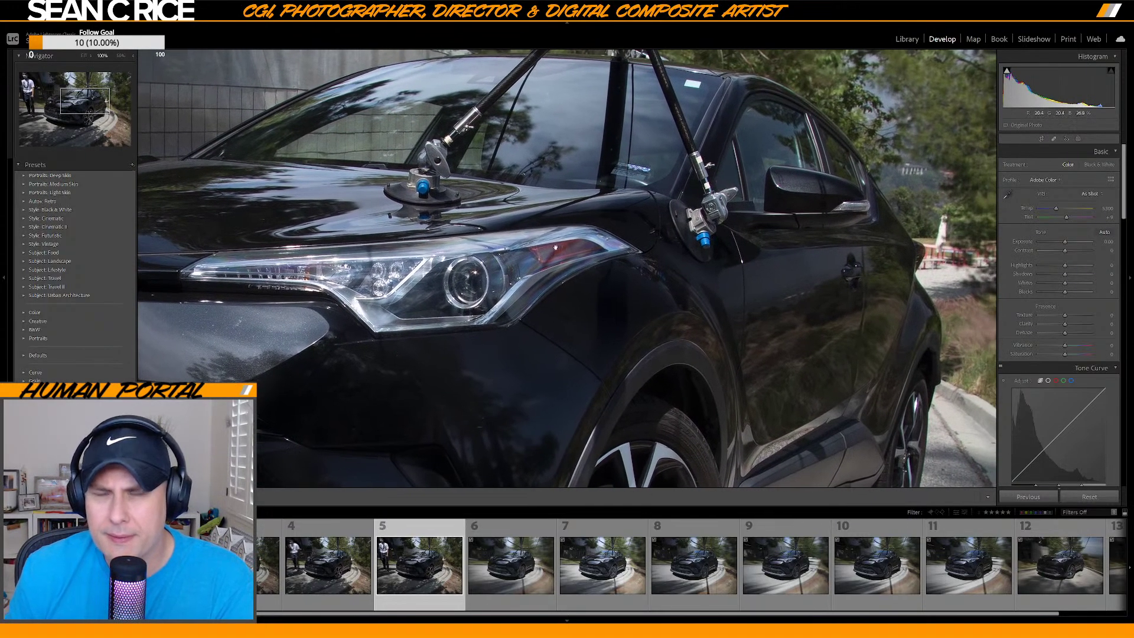
pyautogui.click(572, 170)
# Compare stationary photo 5 with the neighbouring motion-blurred shots and rate photo 6 one star.
pyautogui.press('Right')
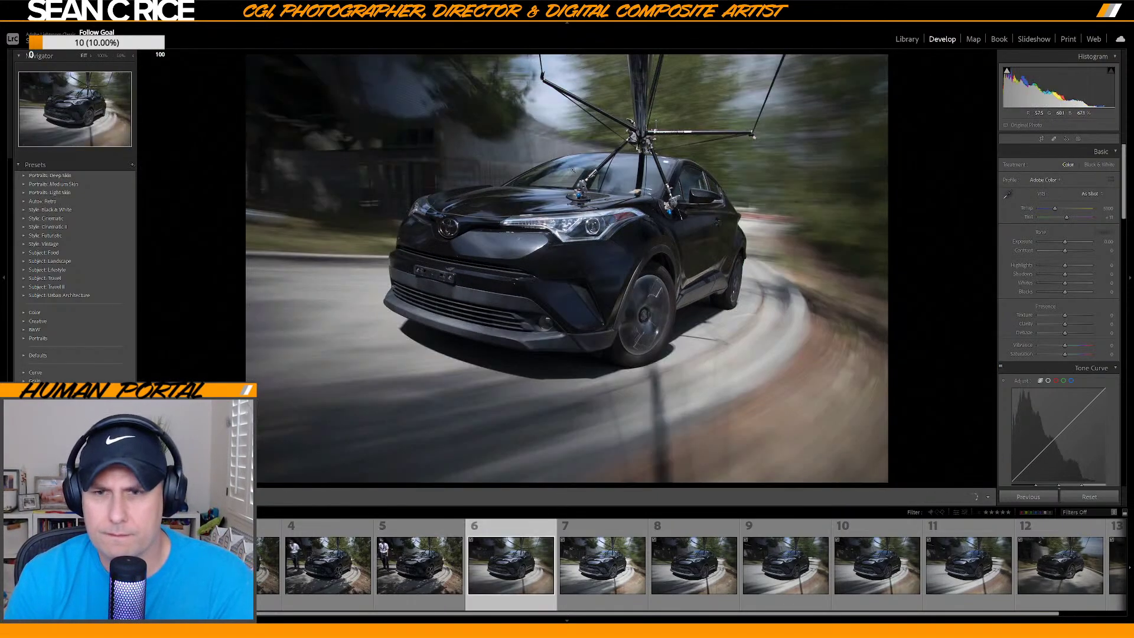
pyautogui.press('Left')
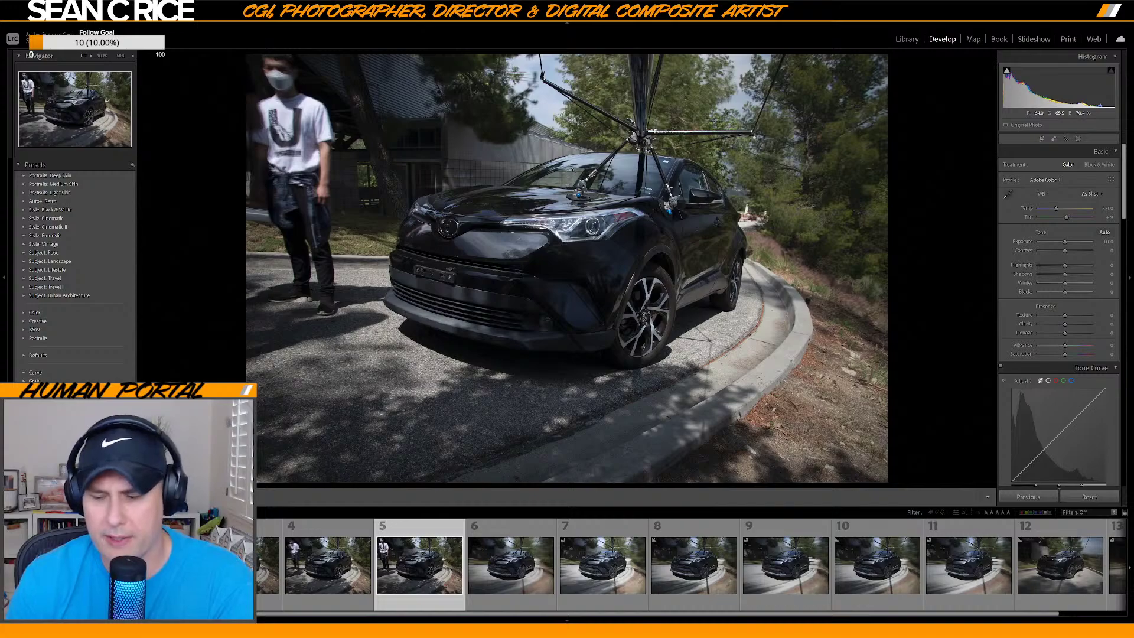
pyautogui.press('Right')
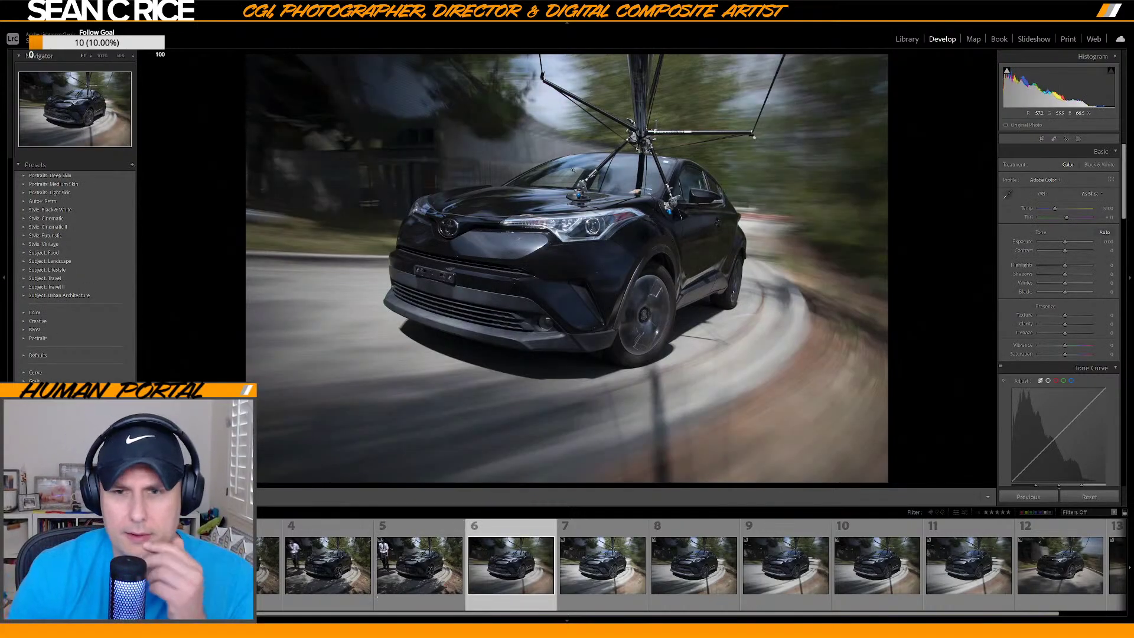
pyautogui.press('Right')
pyautogui.press('Left')
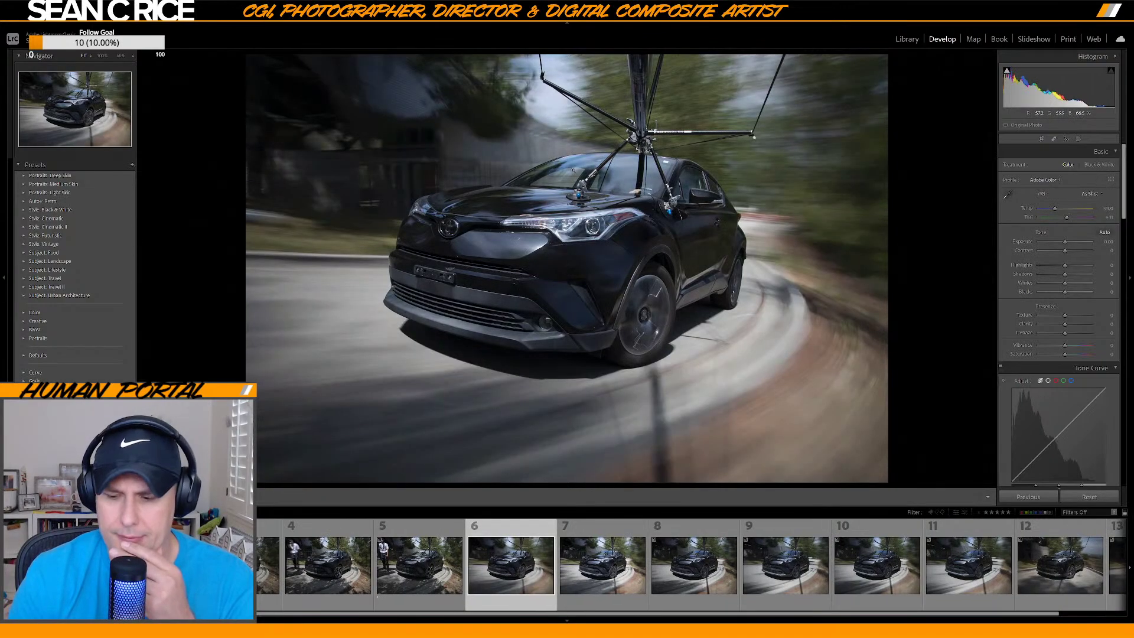
pyautogui.press('1')
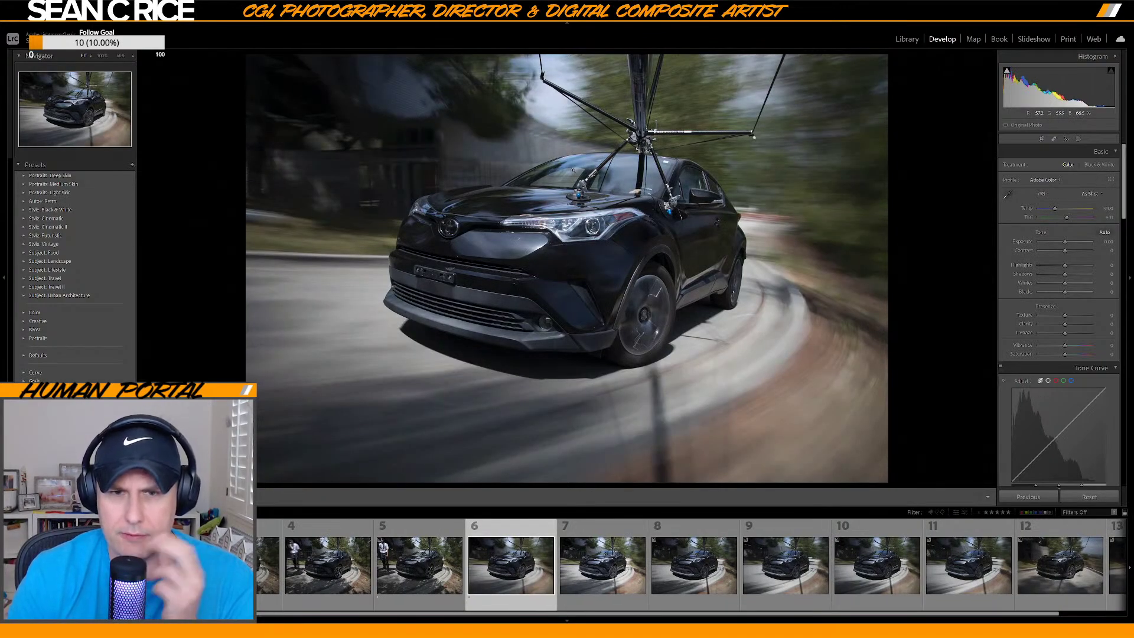
# Go through the motion-blurred shots from photo 7 to 12 and rate photos 11 and 10 one star.
pyautogui.press('Right')
pyautogui.press('Right')
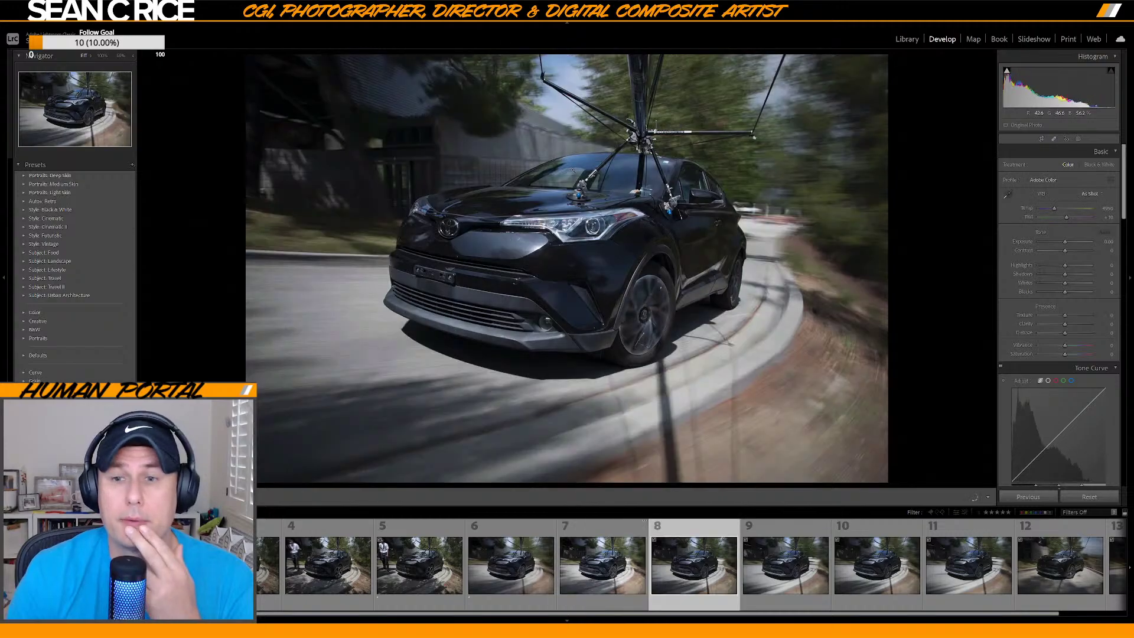
pyautogui.press('Right')
pyautogui.press('Right')
pyautogui.press('Right')
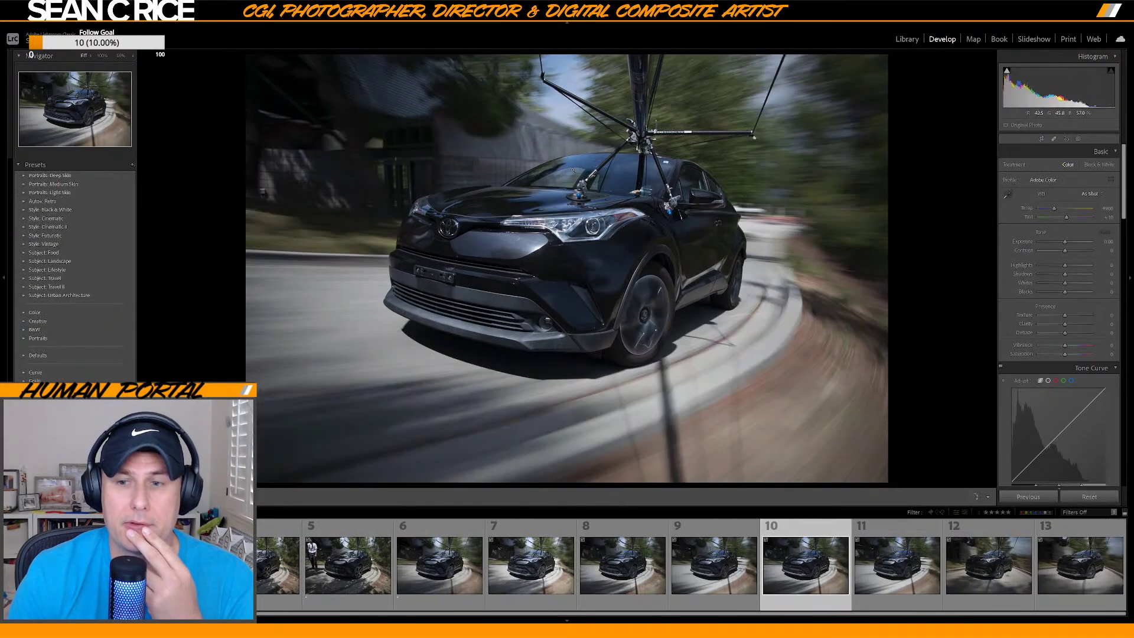
pyautogui.press('Right')
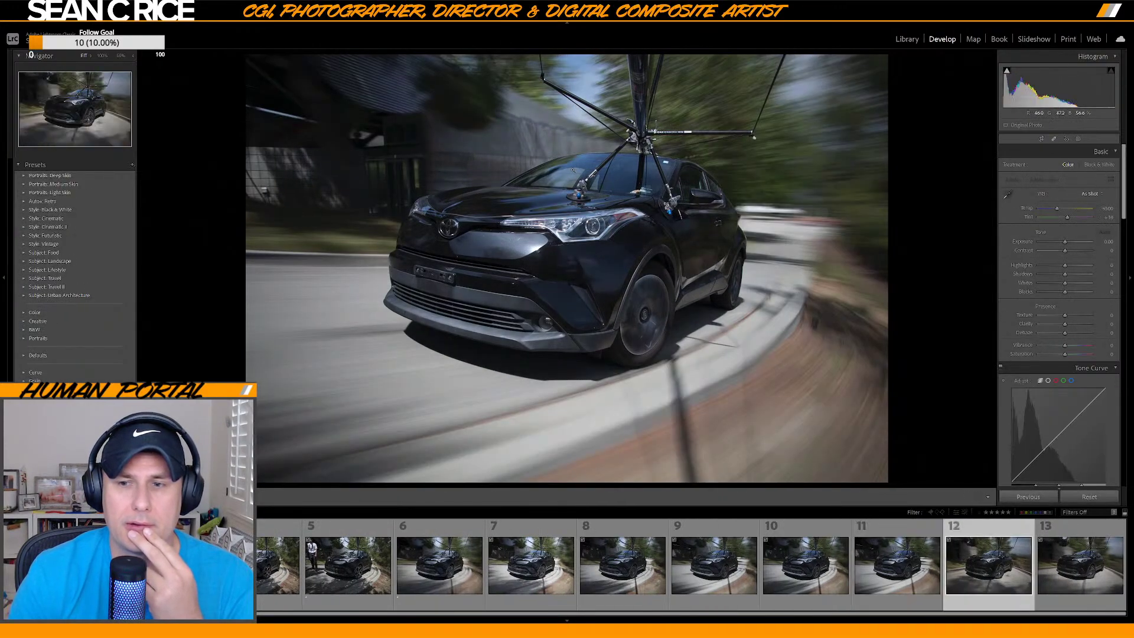
pyautogui.press('Left')
pyautogui.press('1')
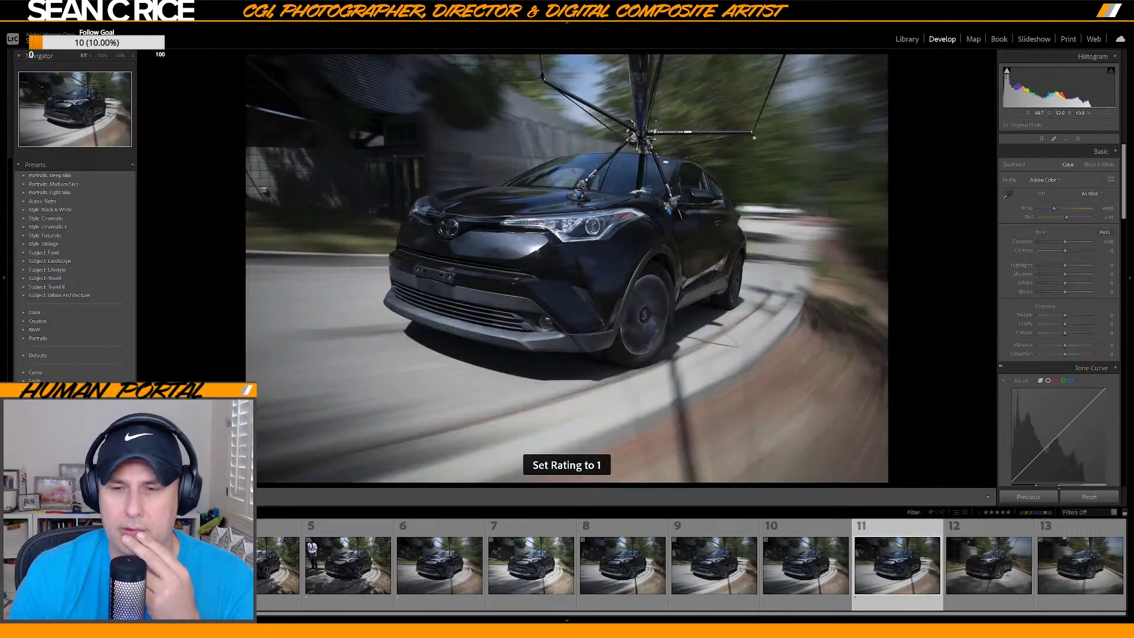
pyautogui.press('Left')
pyautogui.press('1')
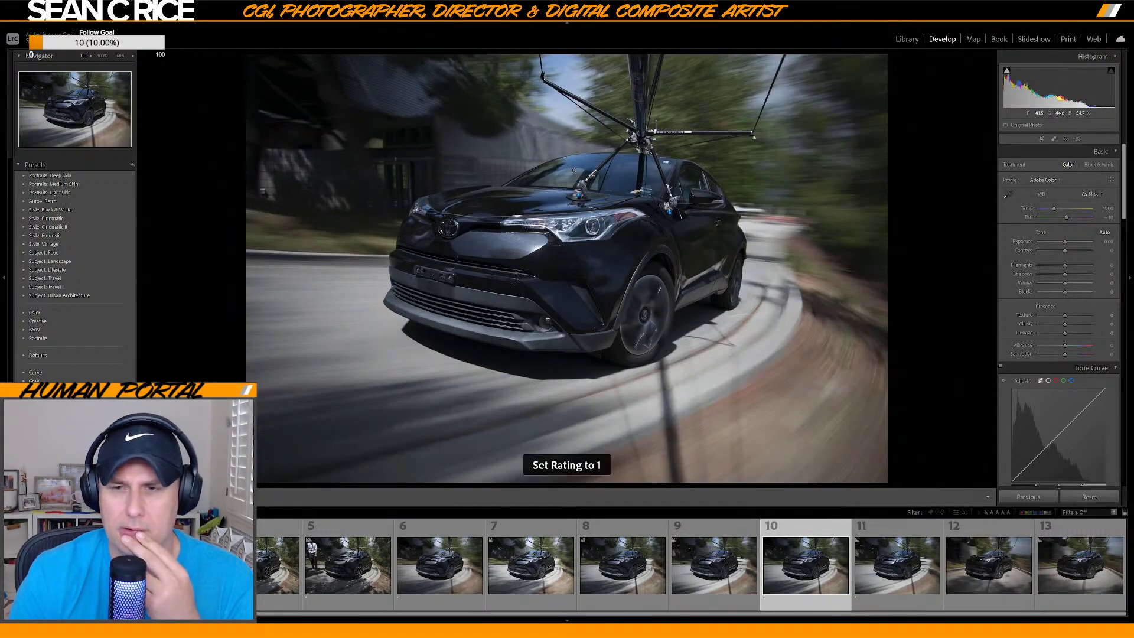
# Compare the background and road blur across photos 8 to 11, alternating mainly between 10 and 11.
pyautogui.press('Left')
pyautogui.press('Left')
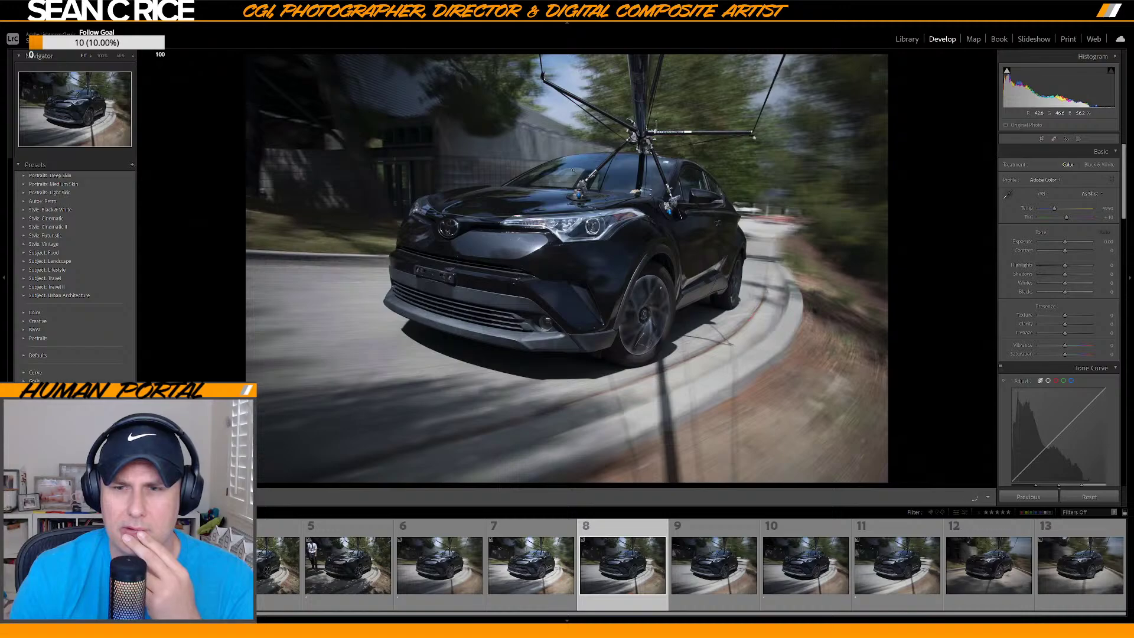
pyautogui.press('Right')
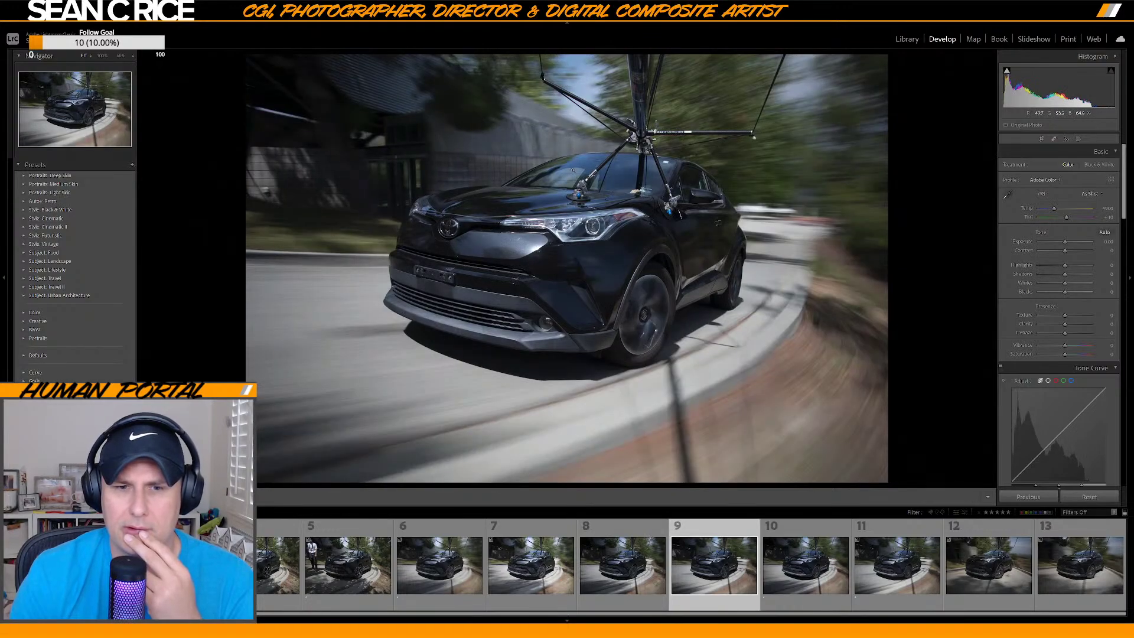
pyautogui.press('Right')
pyautogui.press('Left')
pyautogui.press('Right')
pyautogui.press('Right')
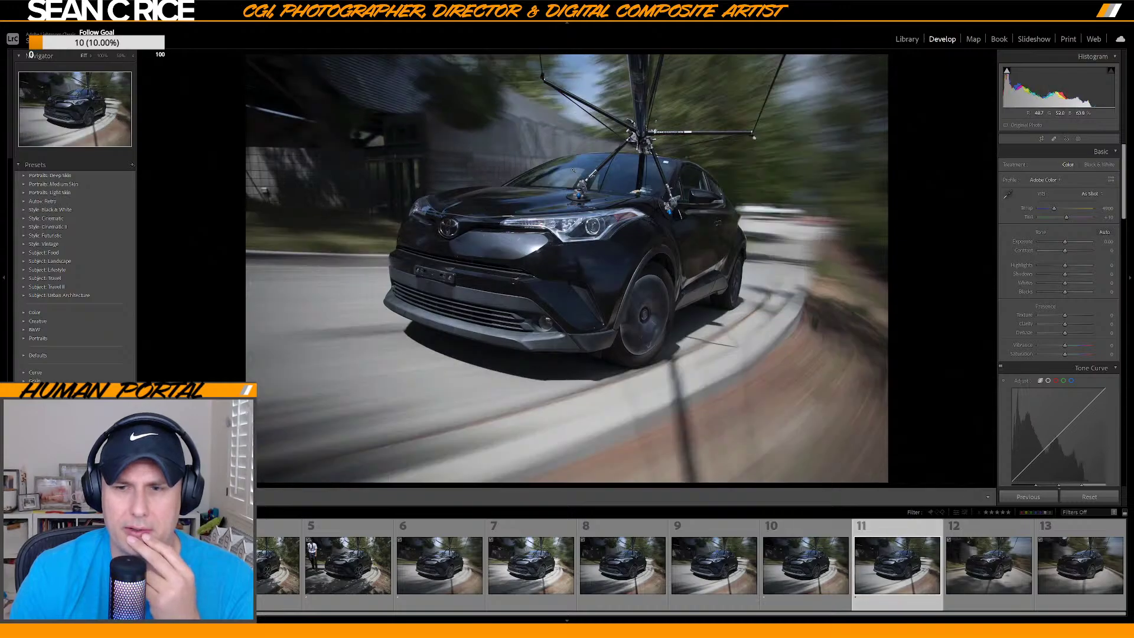
pyautogui.press('Left')
pyautogui.press('Right')
pyautogui.press('Left')
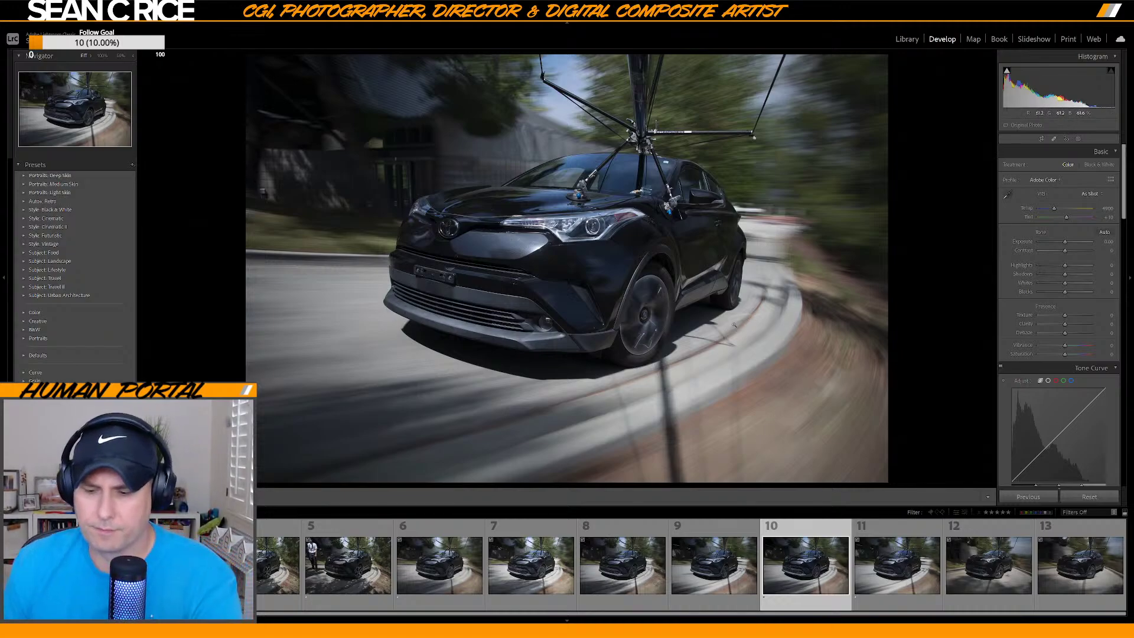
pyautogui.press('Right')
pyautogui.press('Left')
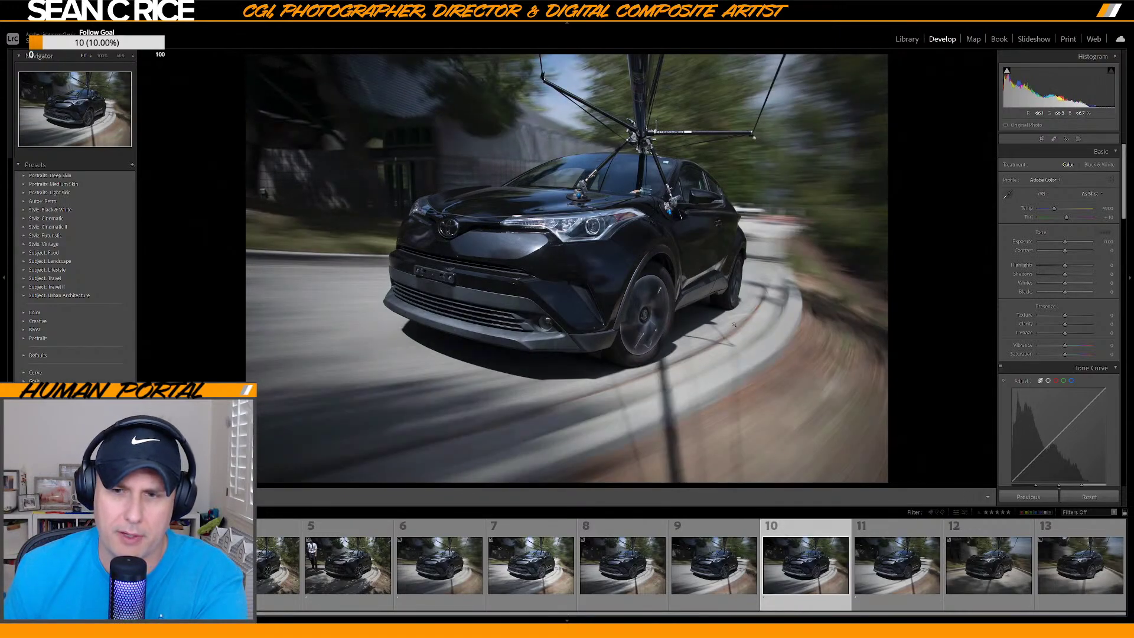
# Recheck photo 8, then compare photo 10 repeatedly against photos 9 and 11.
pyautogui.press('Left')
pyautogui.press('Left')
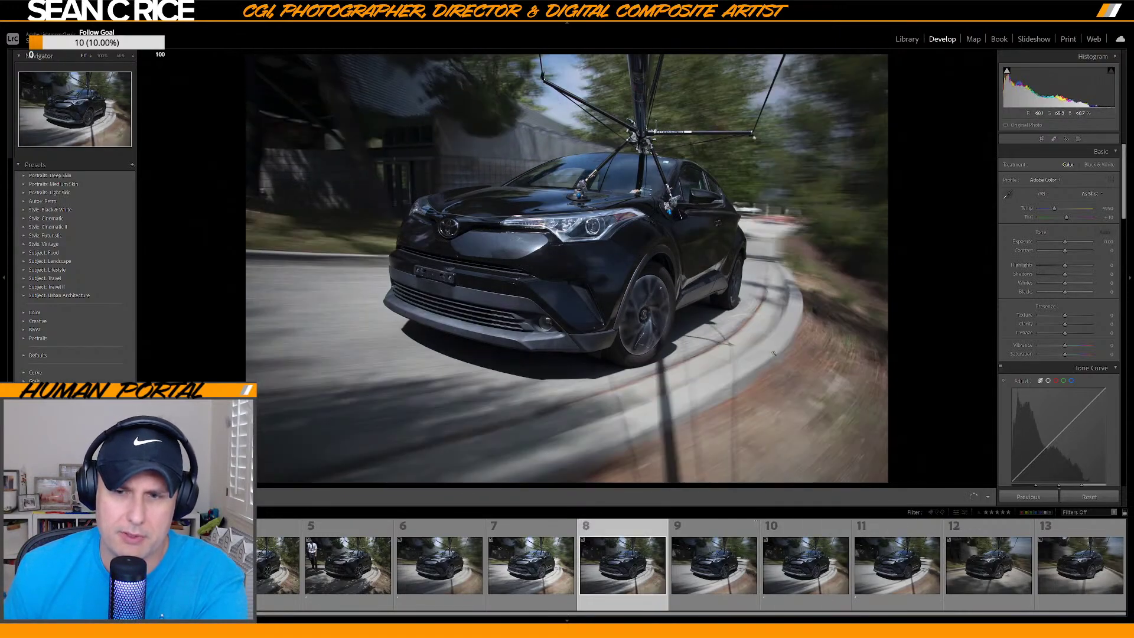
pyautogui.press('Right')
pyautogui.press('Right')
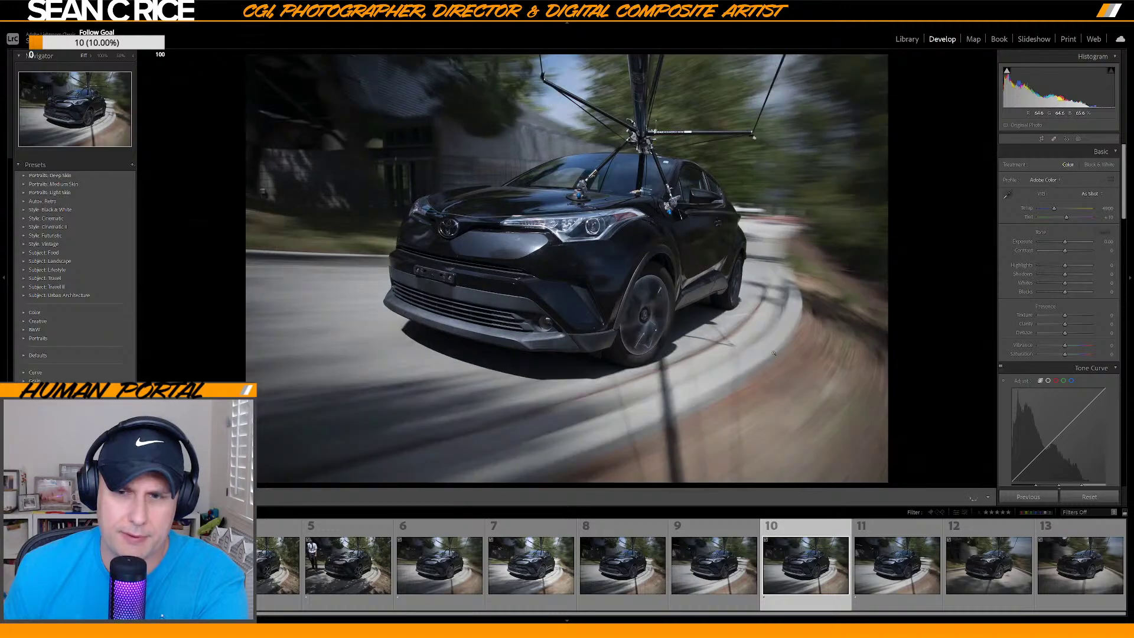
pyautogui.press('Left')
pyautogui.press('Right')
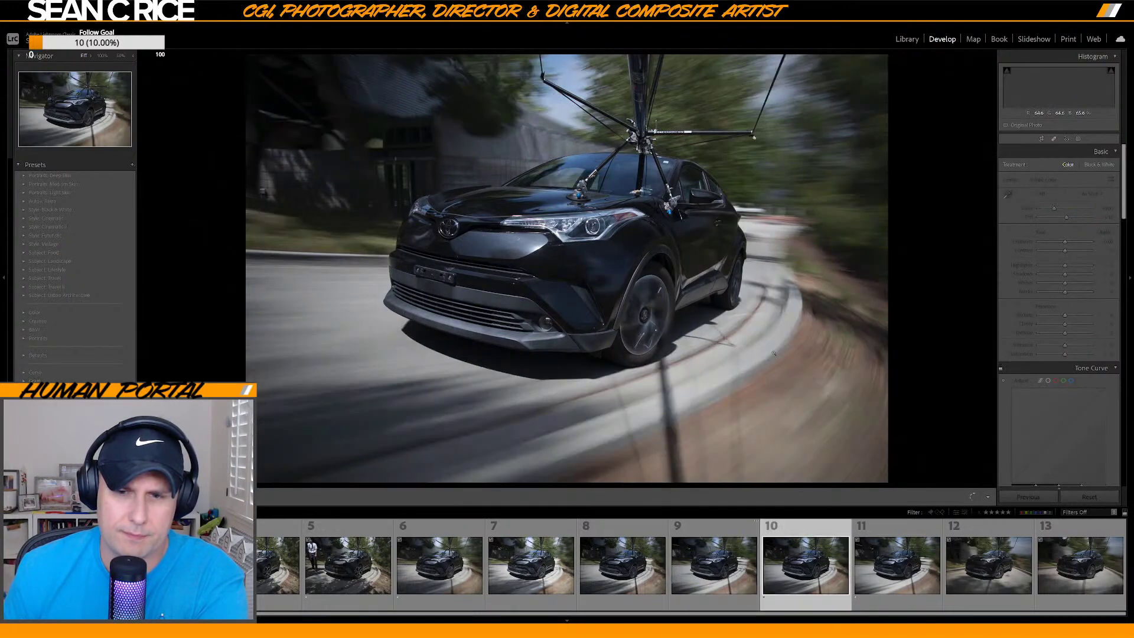
pyautogui.press('Left')
pyautogui.press('Right')
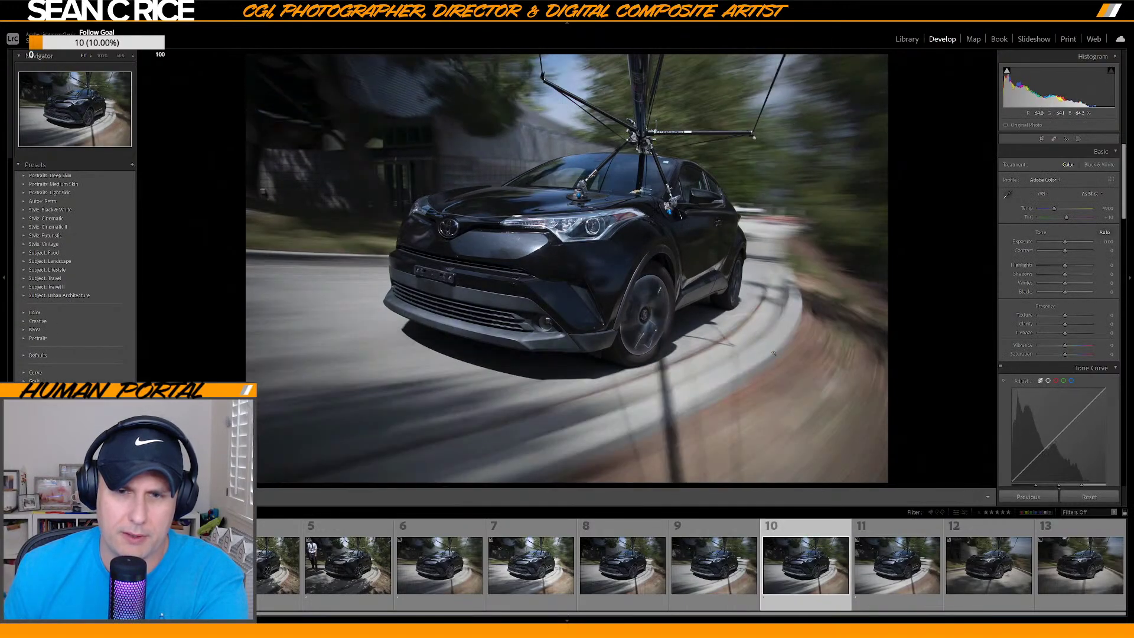
pyautogui.press('Left')
pyautogui.press('Right')
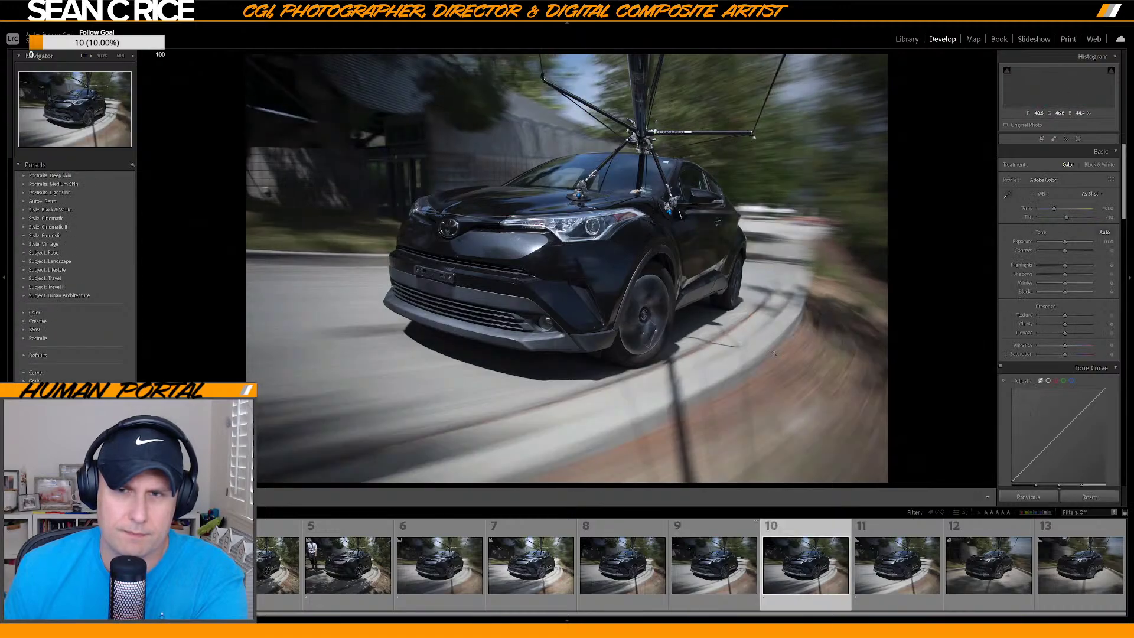
pyautogui.press('Right')
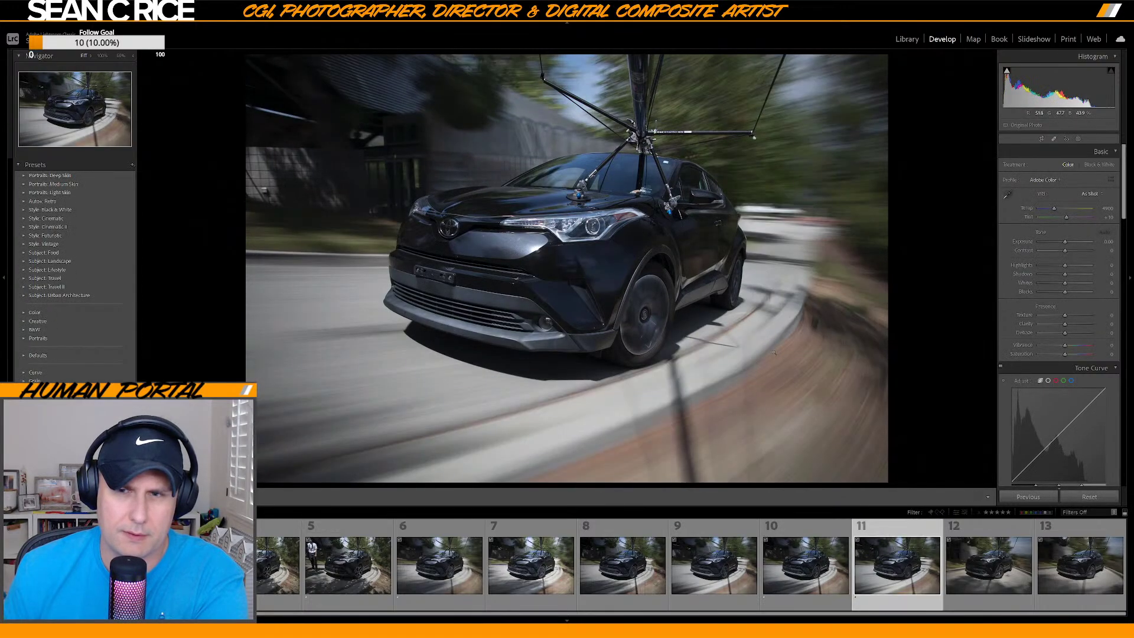
pyautogui.press('Left')
pyautogui.press('Right')
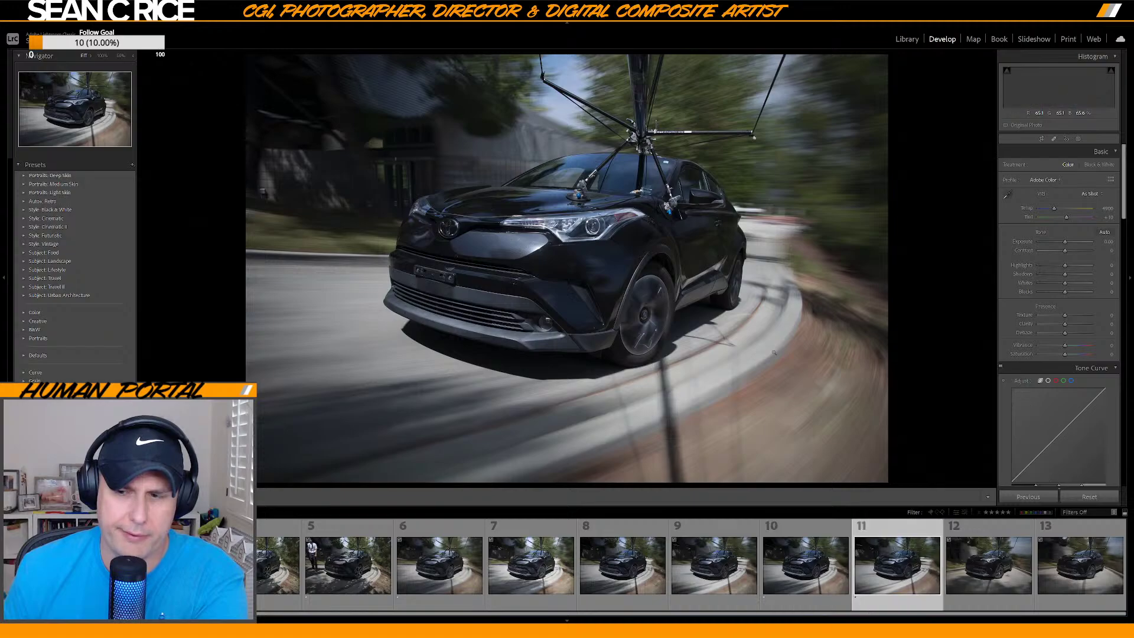
# Compare photos 12 and 13 repeatedly for differences in wheel spin, shadows and background blur.
pyautogui.press('Right')
pyautogui.press('Right')
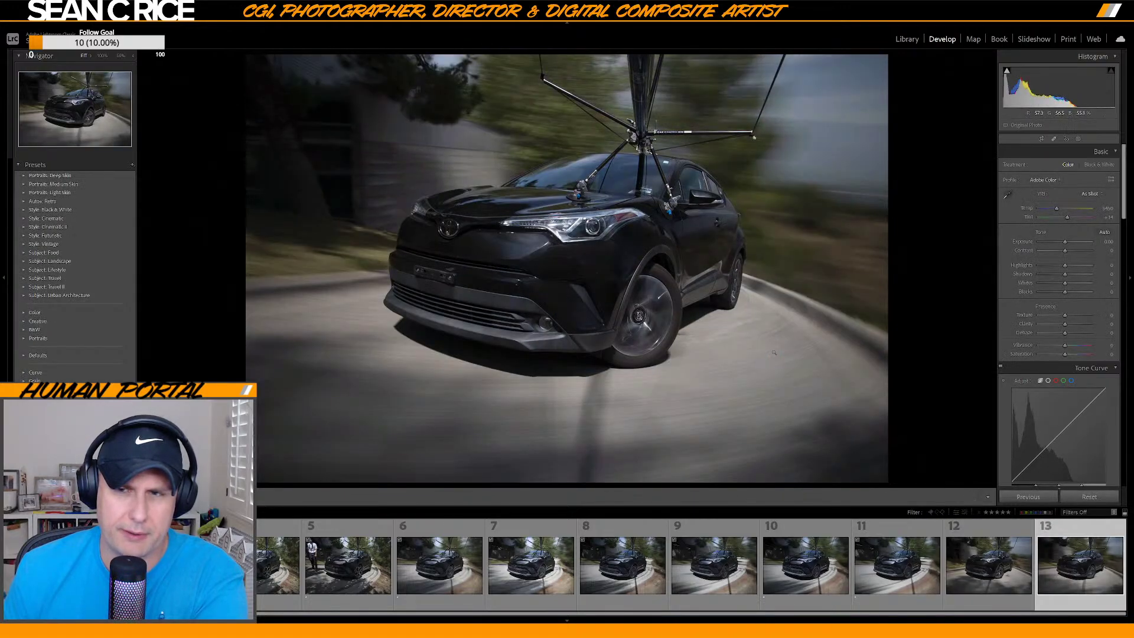
pyautogui.press('Left')
pyautogui.press('Right')
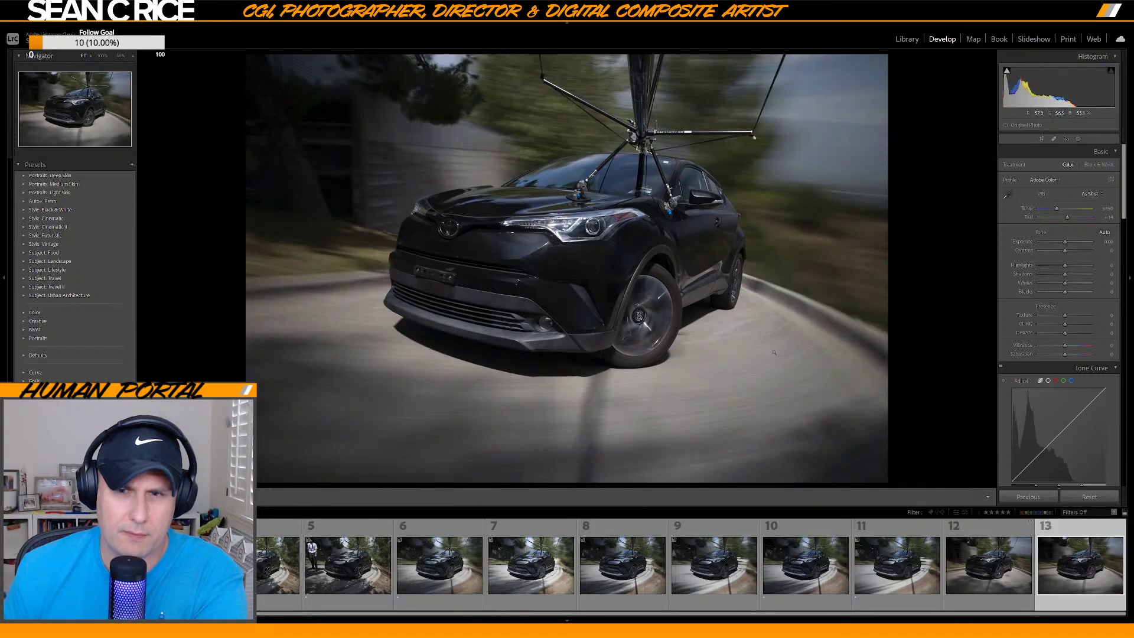
pyautogui.press('Left')
pyautogui.press('Right')
pyautogui.press('Left')
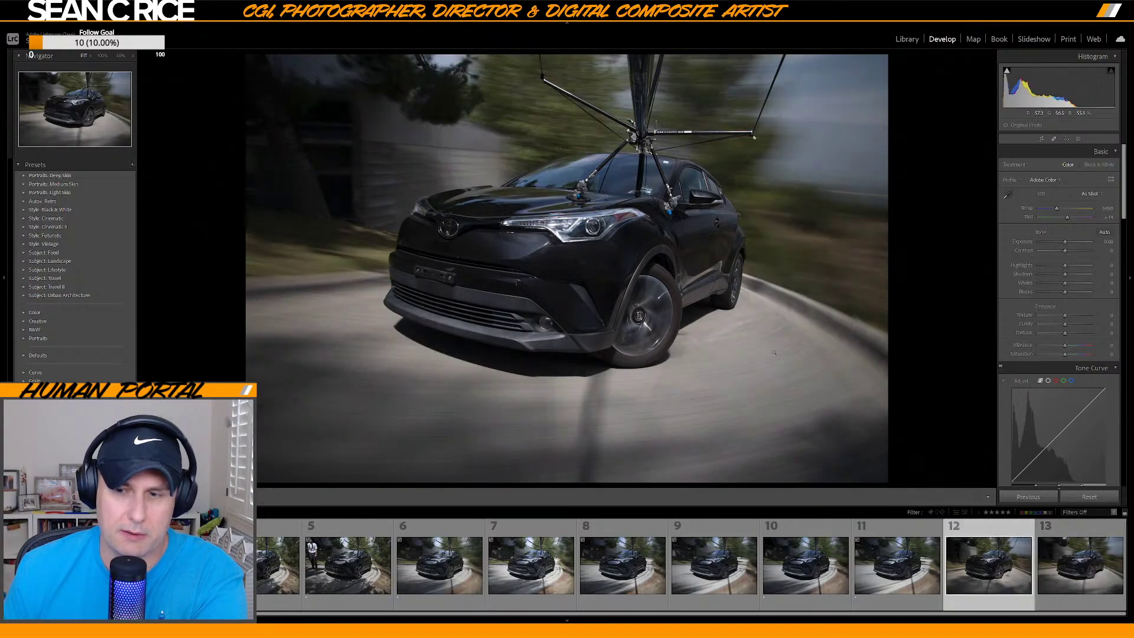
pyautogui.press('Left')
pyautogui.press('Right')
pyautogui.press('Right')
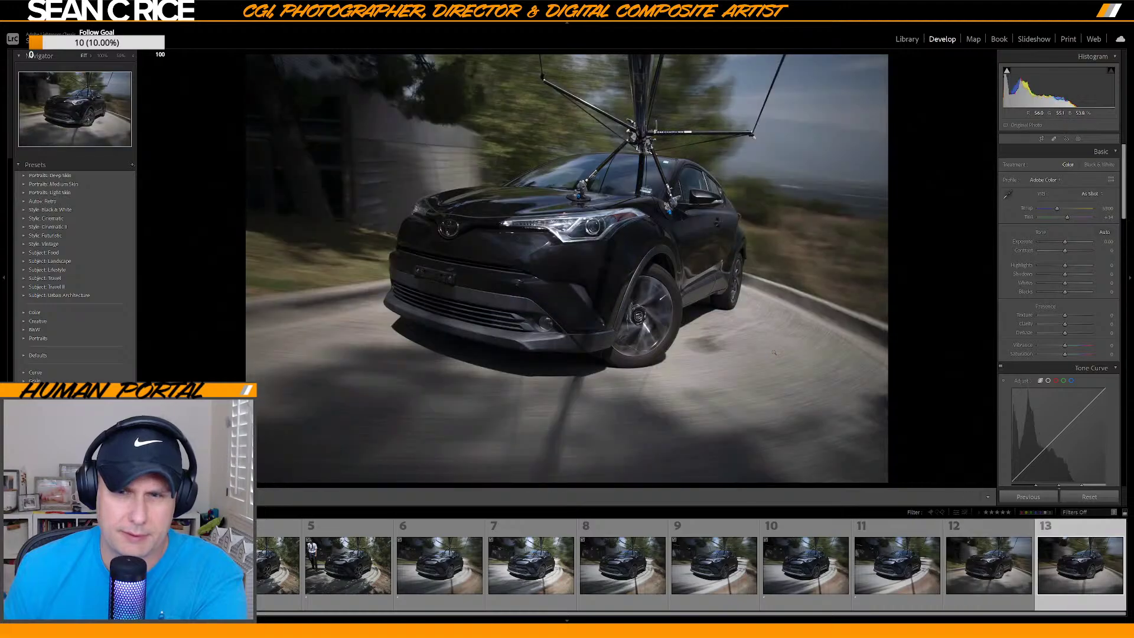
pyautogui.press('Left')
pyautogui.press('Right')
pyautogui.press('Left')
pyautogui.press('Right')
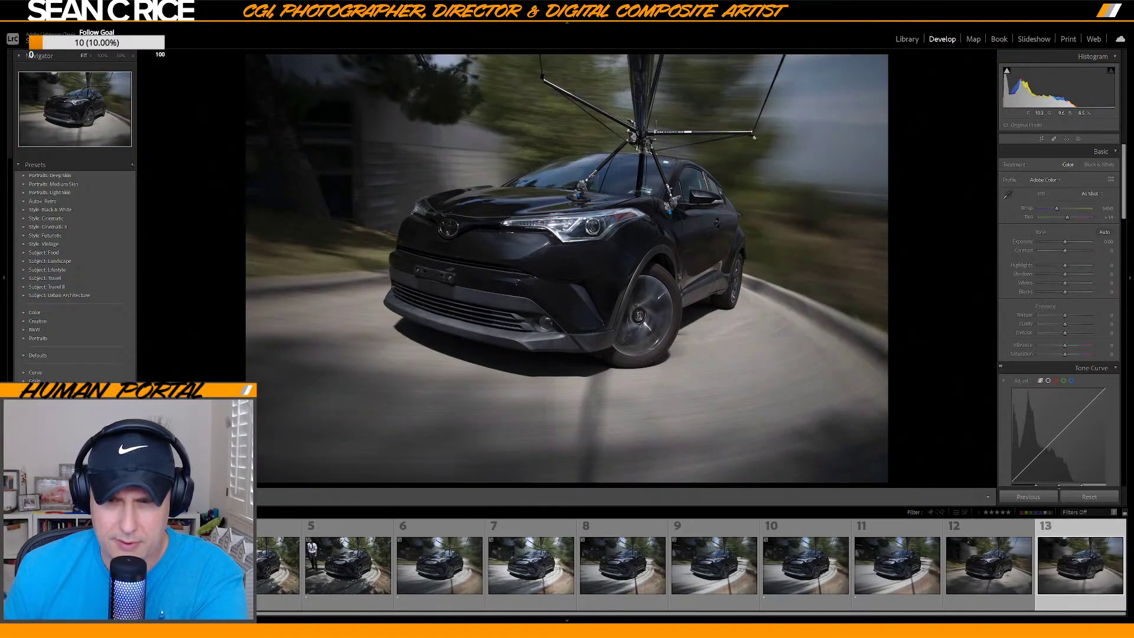
# Check photo 12 against photo 13 once more and rate photo 13 one star.
pyautogui.press('Left')
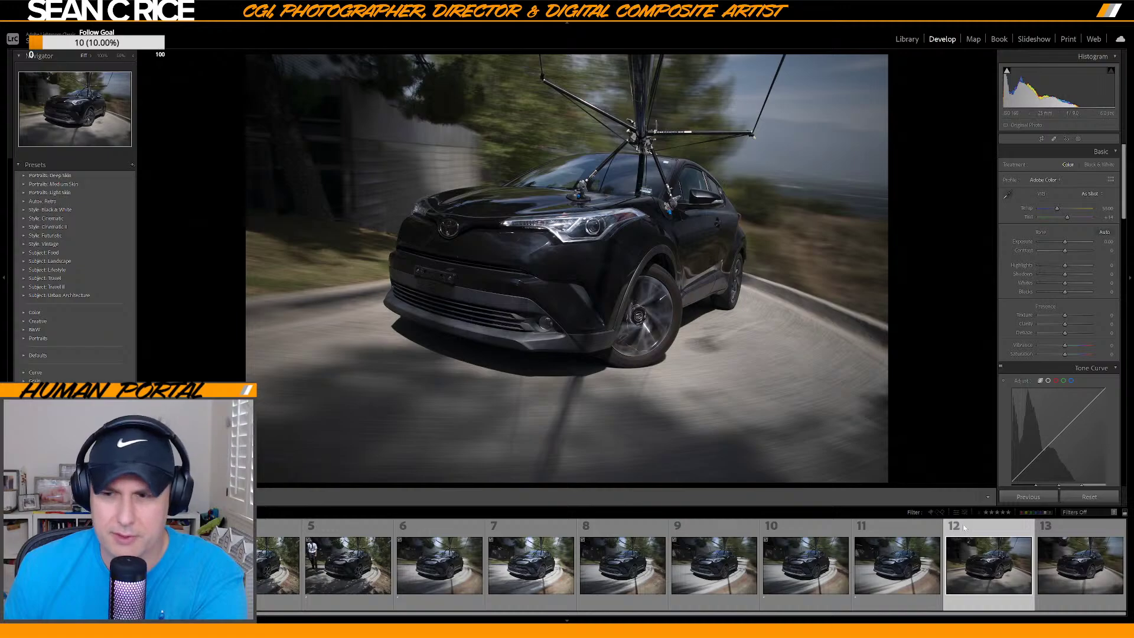
pyautogui.press('Right')
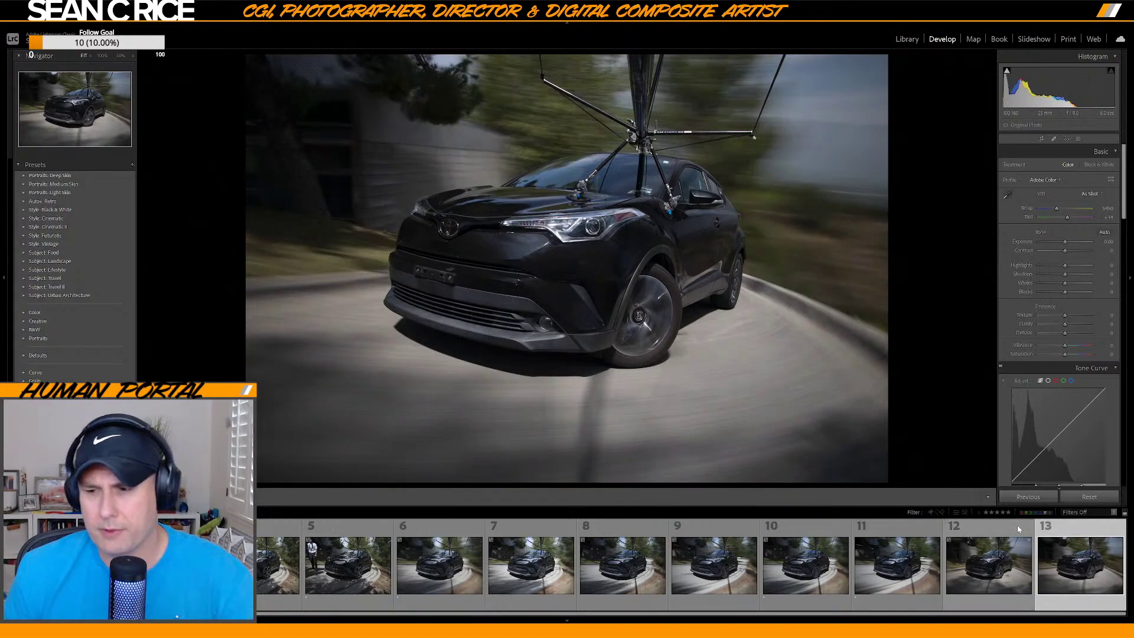
pyautogui.press('1')
# Recheck photos 12, 7 and 6, and start a multiple selection of the picks with photos 5, 6, 10 and 11.
pyautogui.click(975, 572)
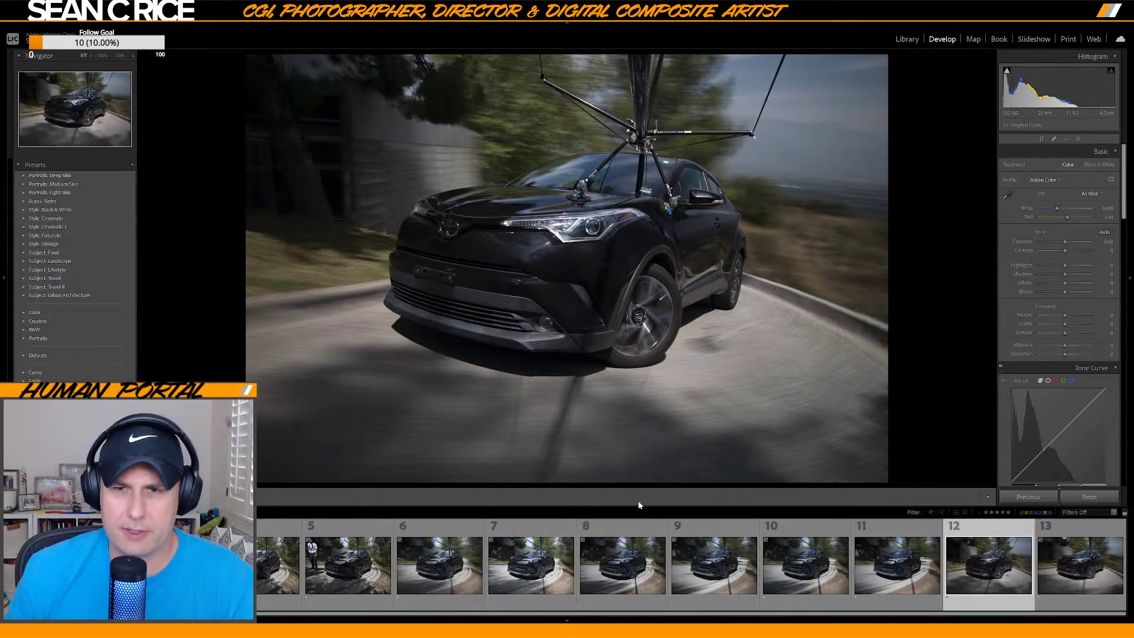
pyautogui.click(520, 567)
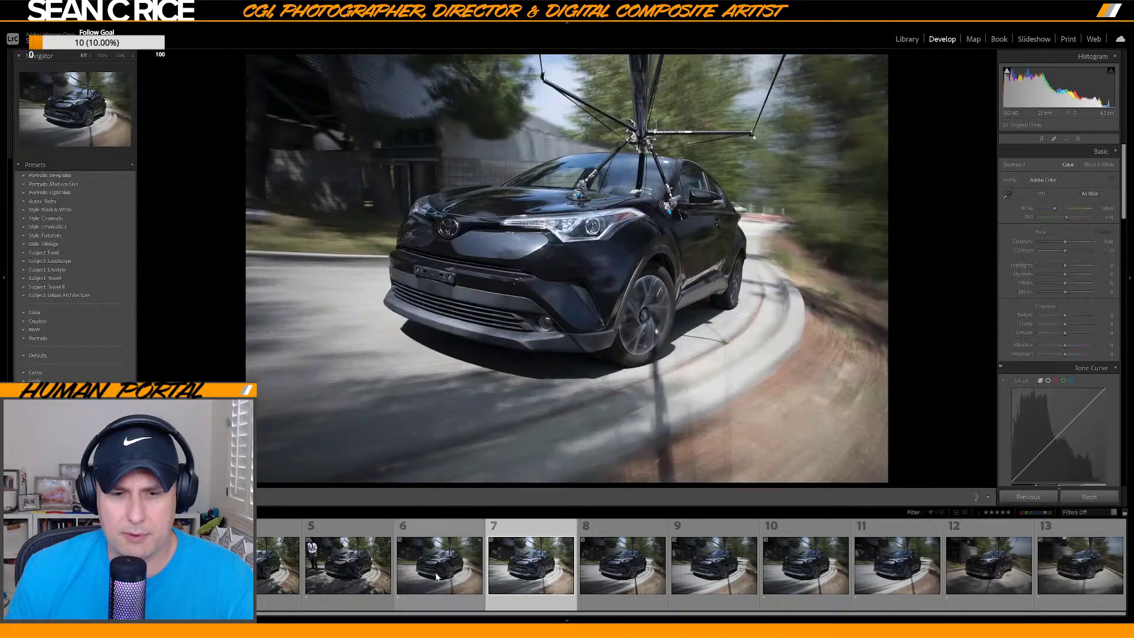
pyautogui.click(436, 572)
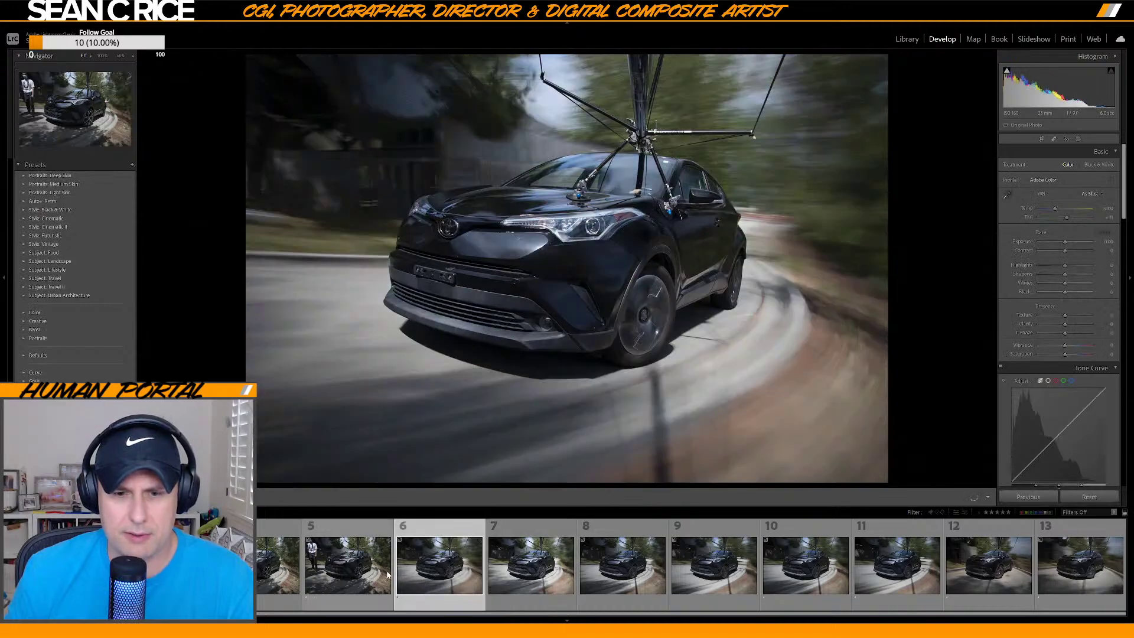
pyautogui.click(350, 573)
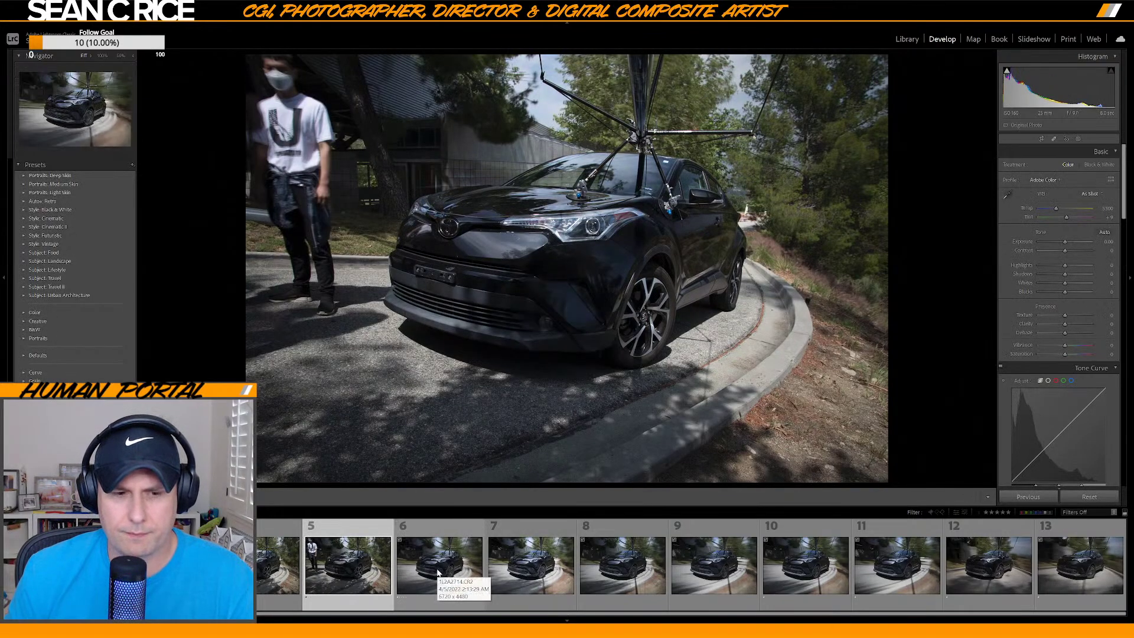
pyautogui.keyDown('ctrl'); pyautogui.click(438, 570); pyautogui.keyUp('ctrl')
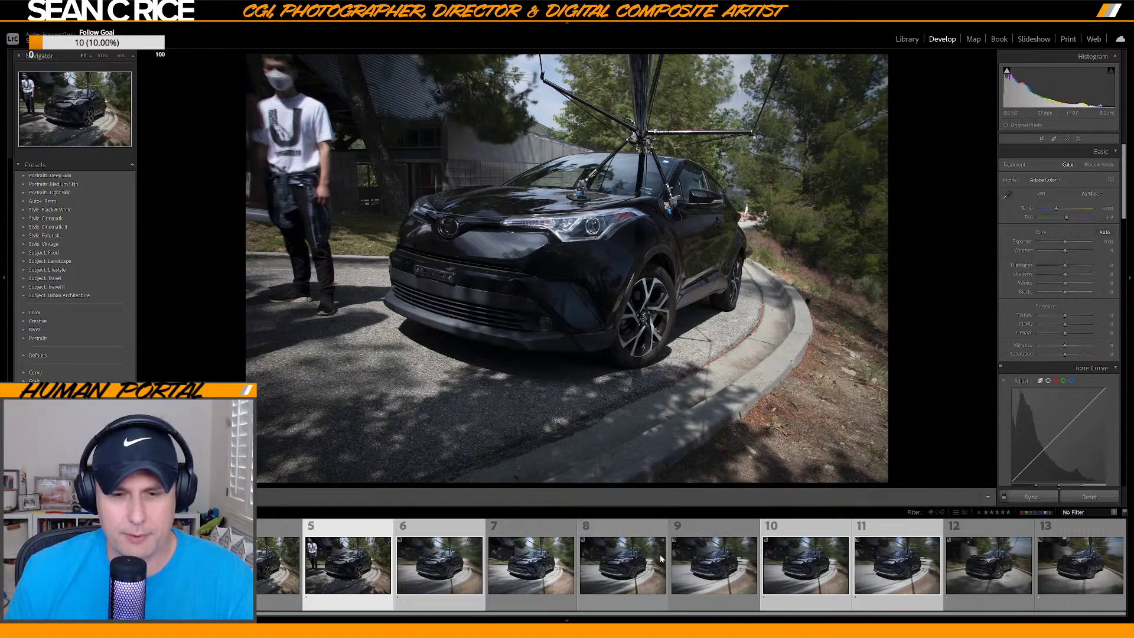
# Filter the filmstrip to the photos rated one star and select all six of them.
pyautogui.click(985, 513)
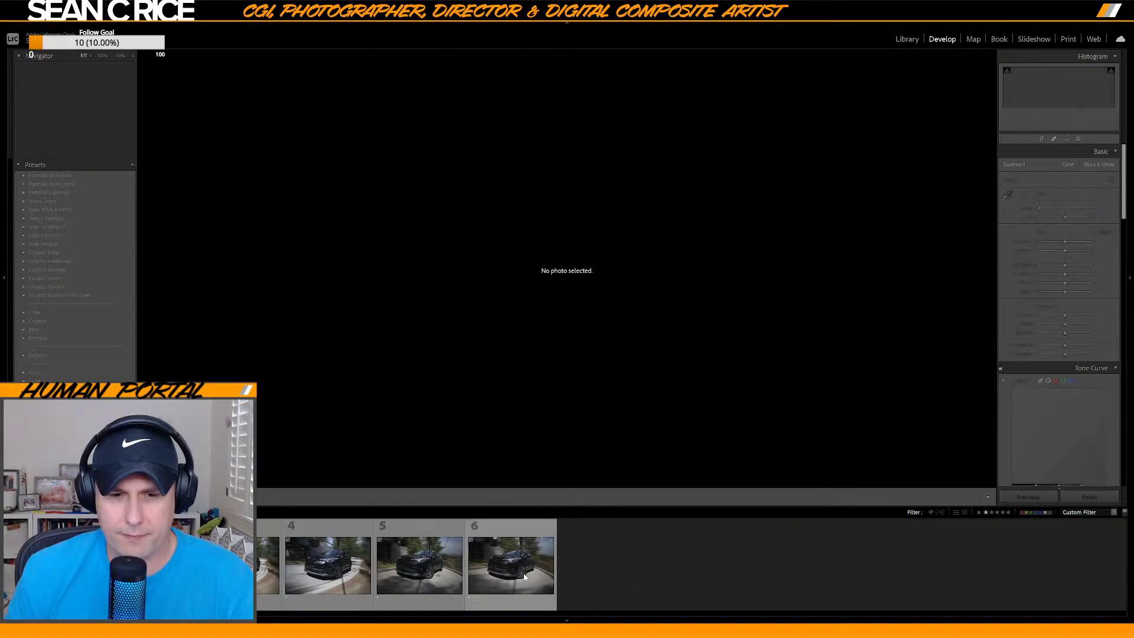
pyautogui.click(393, 589)
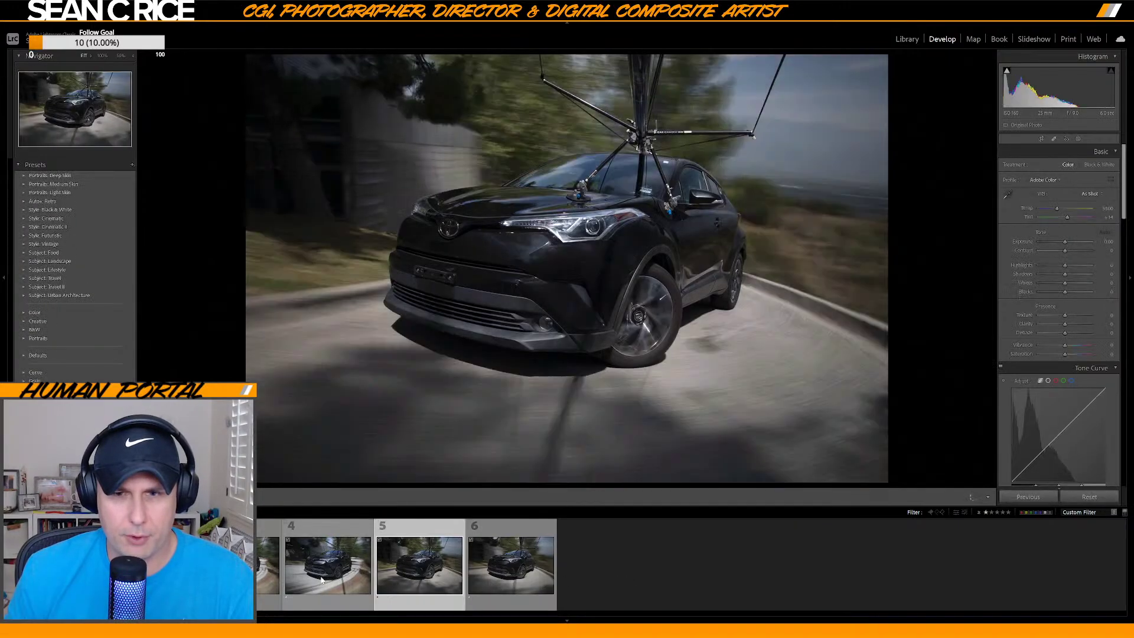
pyautogui.click(316, 582)
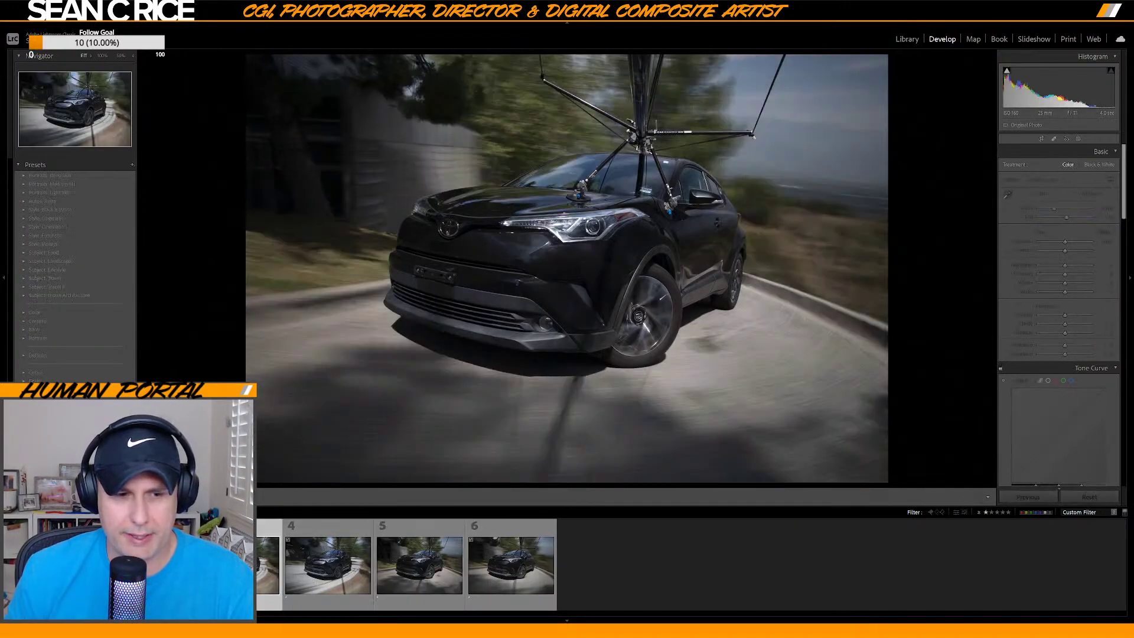
pyautogui.click(515, 573)
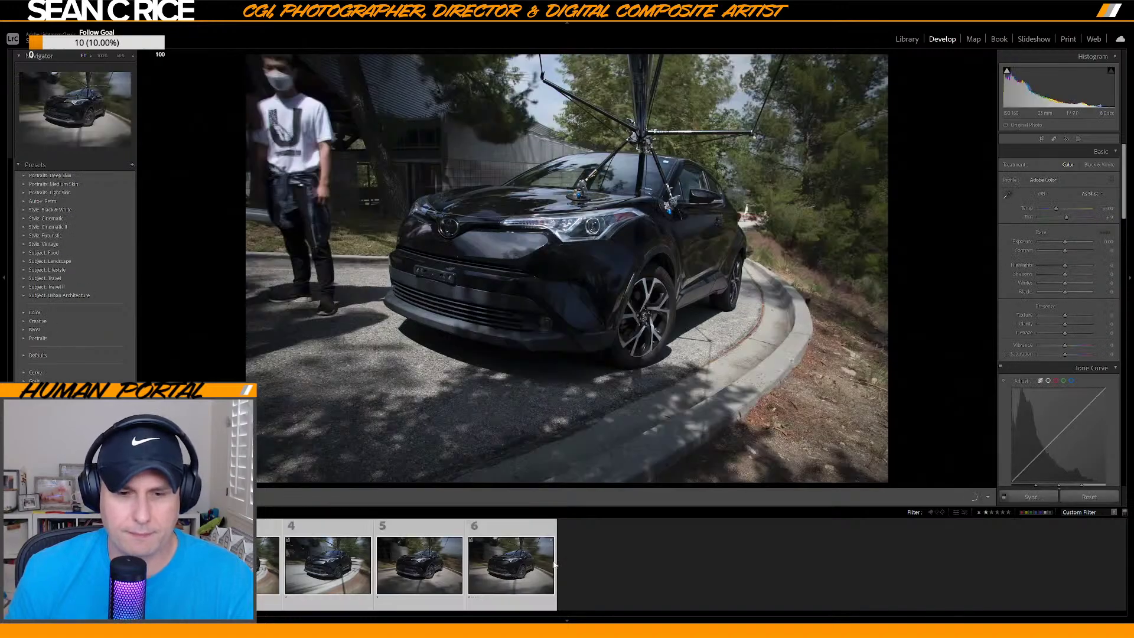
# Start exporting the selected photos and choose RIG PROCESSED inside RIG DEMO COMPOSITE as the destination folder.
pyautogui.rightClick(519, 565)
pyautogui.moveTo(608, 527)
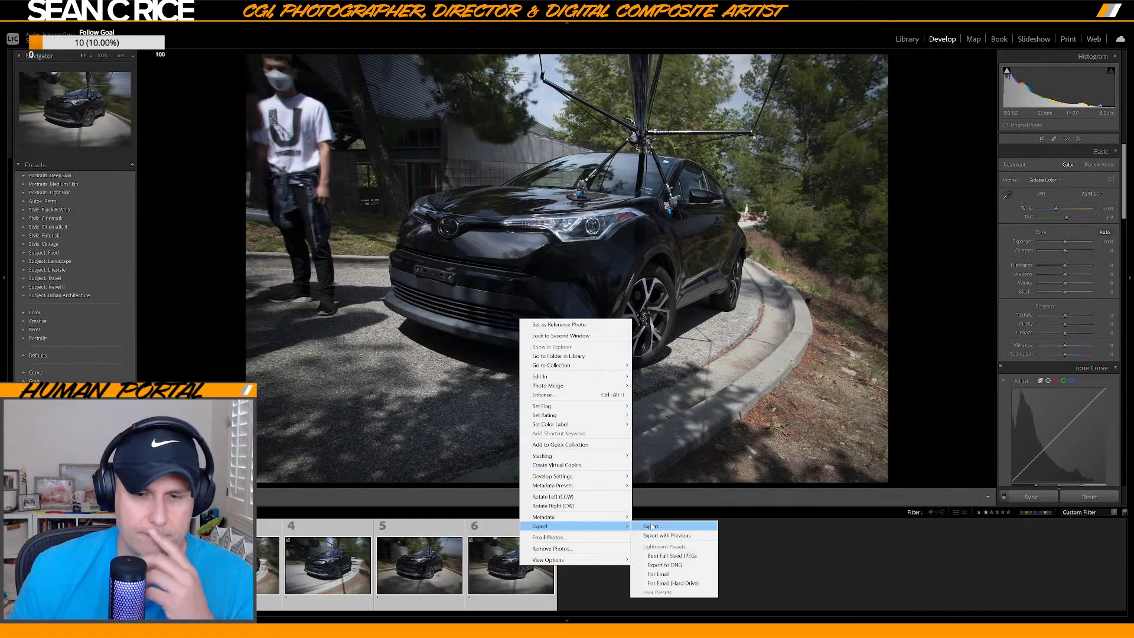
pyautogui.click(652, 526)
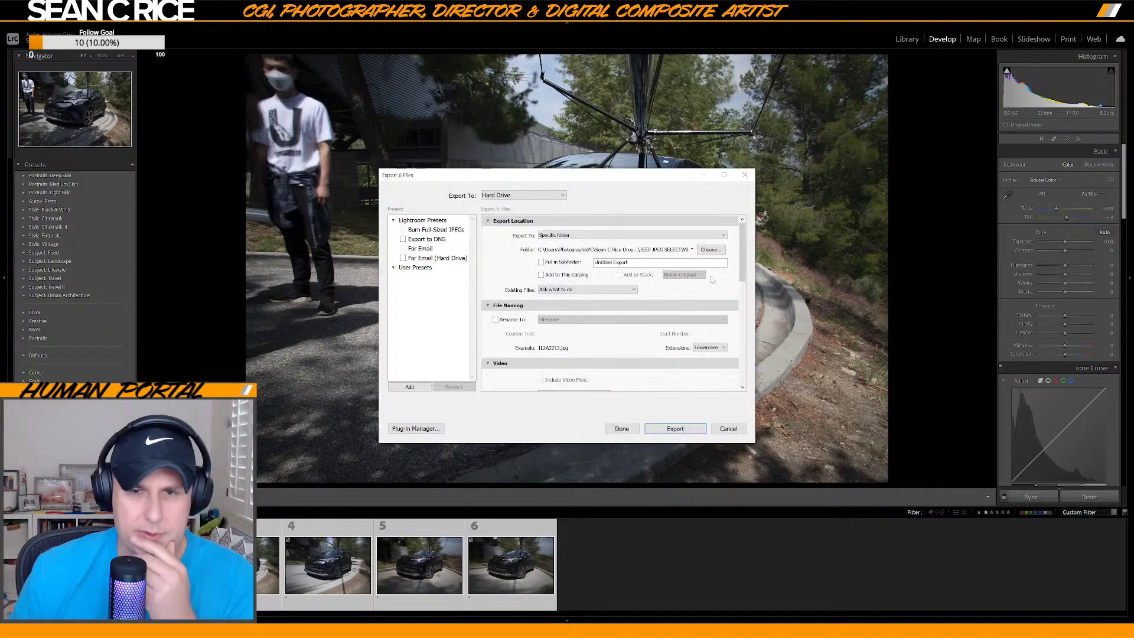
pyautogui.click(710, 250)
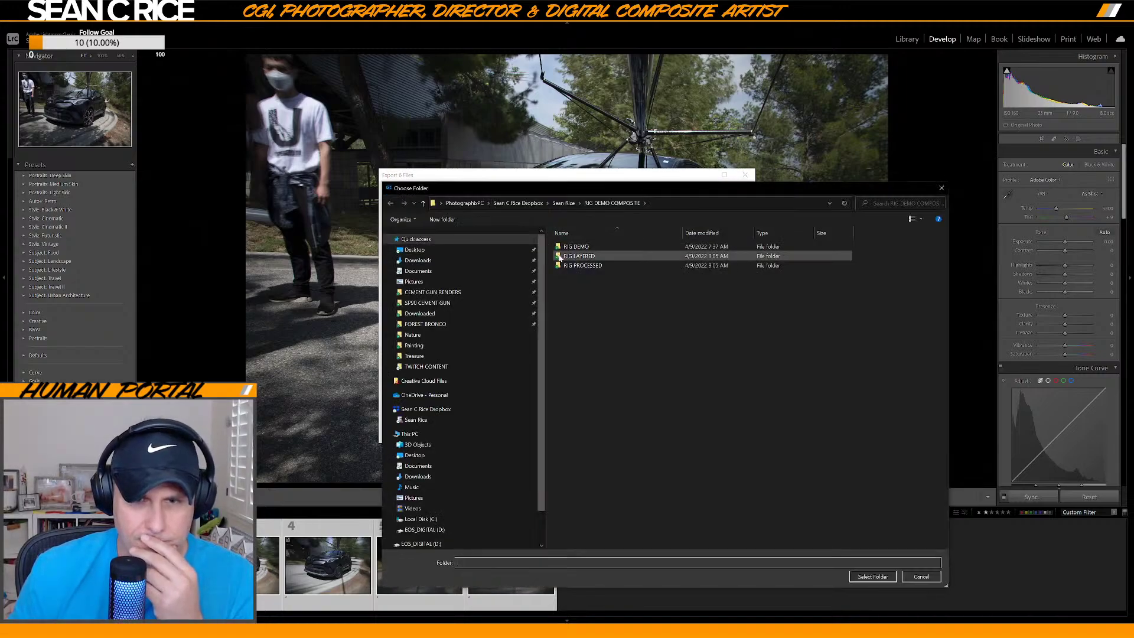
pyautogui.doubleClick(560, 265)
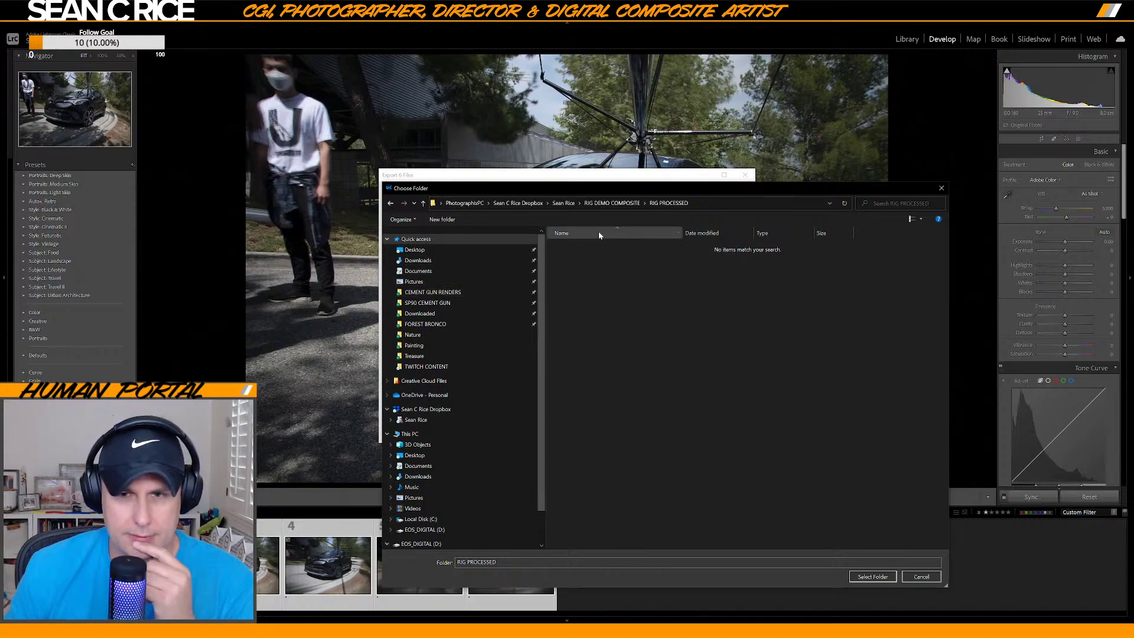
pyautogui.click(872, 577)
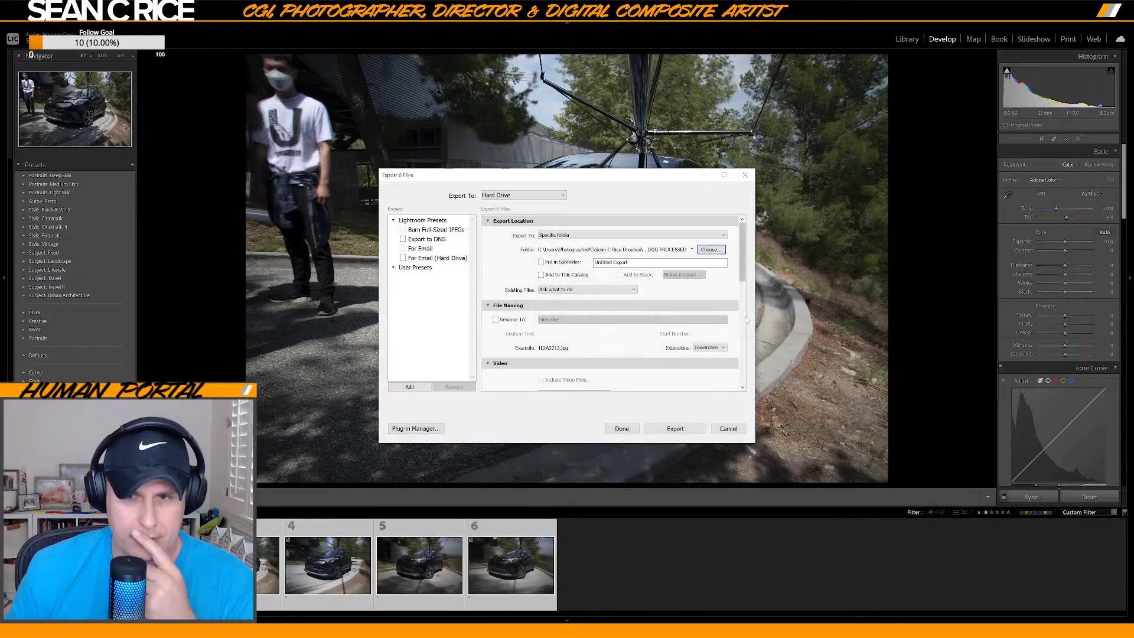
# Set the export image format to TIFF.
pyautogui.scroll(-5, 743, 269)
pyautogui.scroll(5, 742, 269)
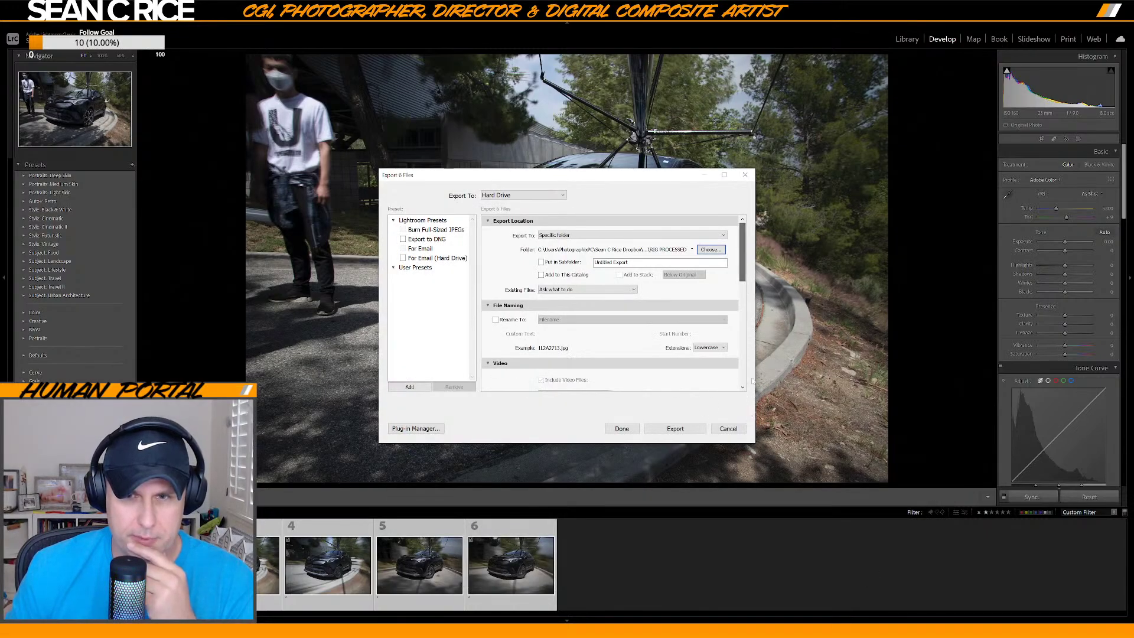
pyautogui.scroll(-3, 742, 303)
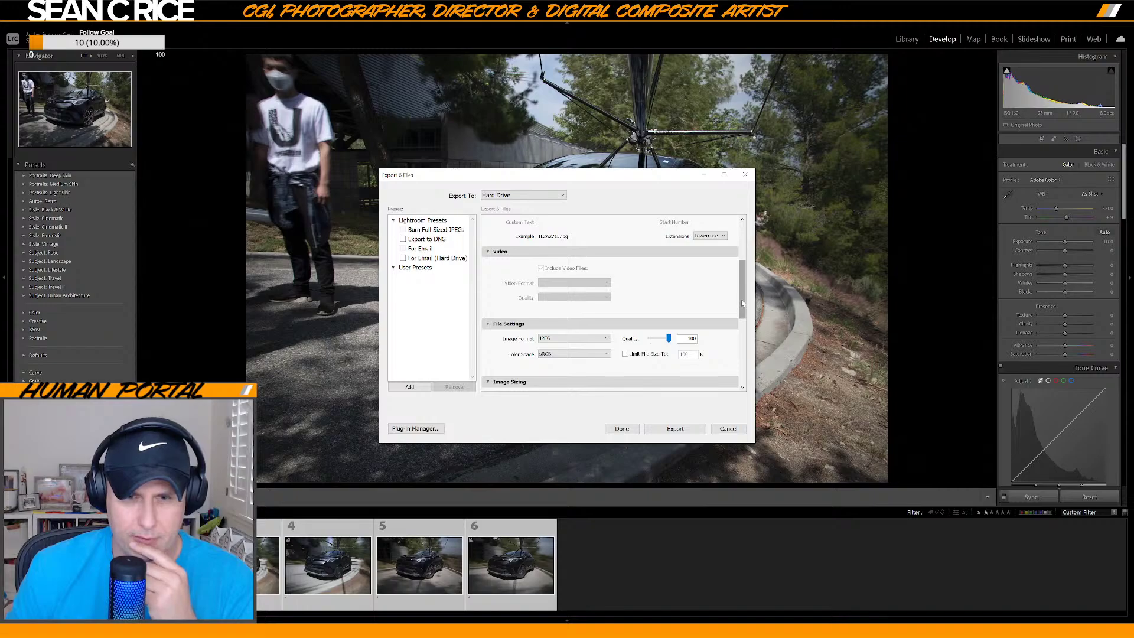
pyautogui.click(568, 339)
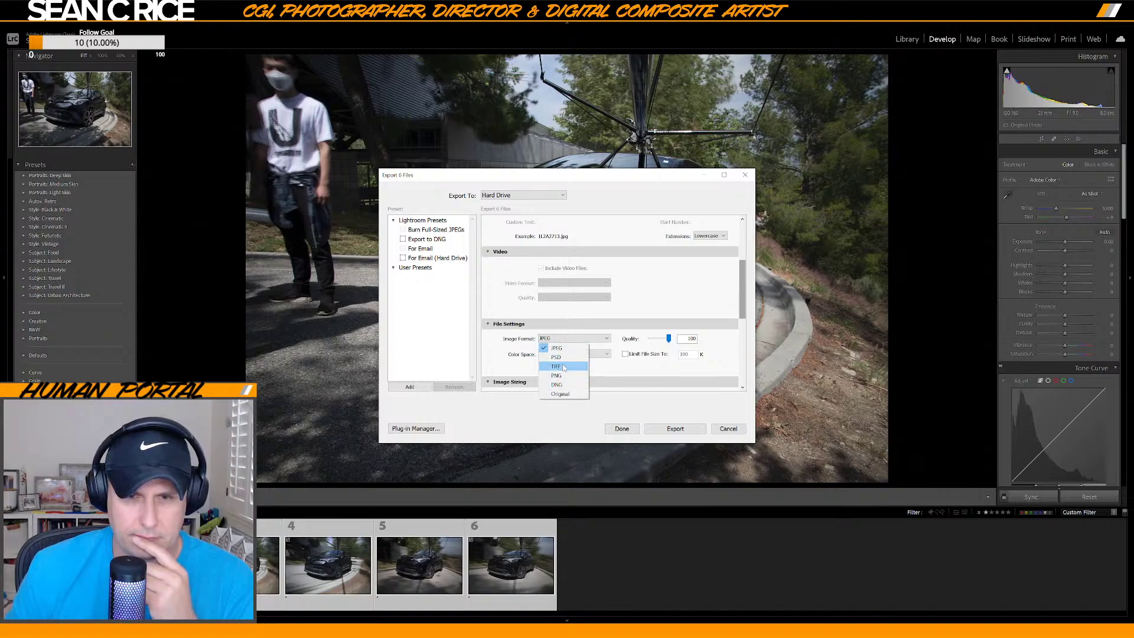
pyautogui.click(556, 367)
# Set the export resolution to 300 pixels per inch, turn off Resize to Fit, and export the photos.
pyautogui.scroll(-4, 741, 298)
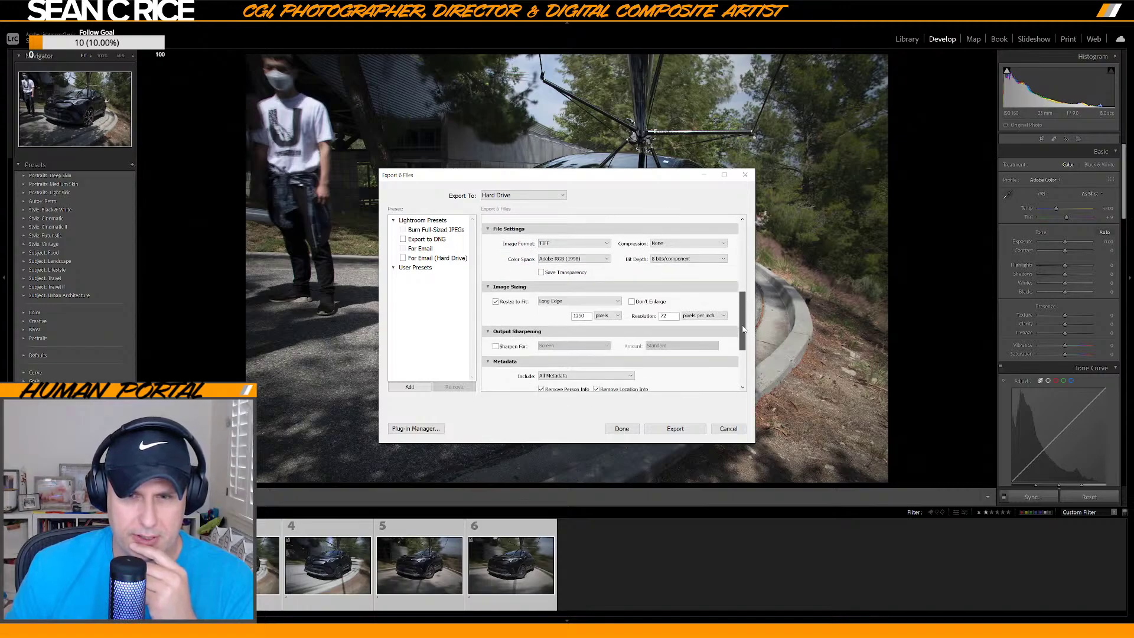
pyautogui.click(668, 297)
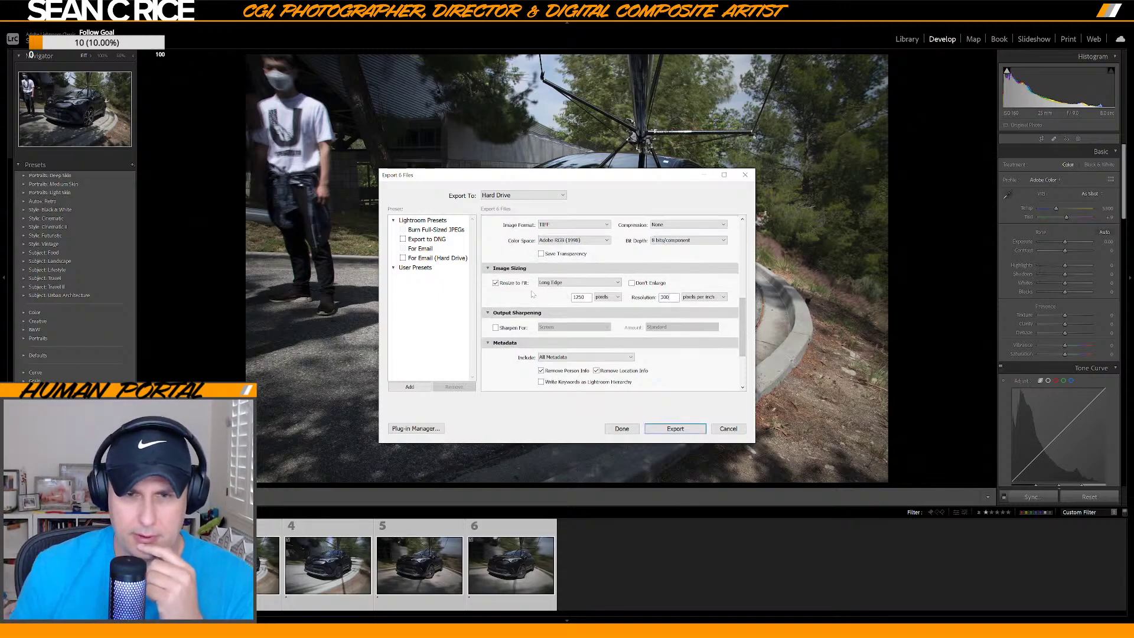
pyautogui.click(495, 282)
pyautogui.moveTo(741, 358); pyautogui.dragTo(742, 406)
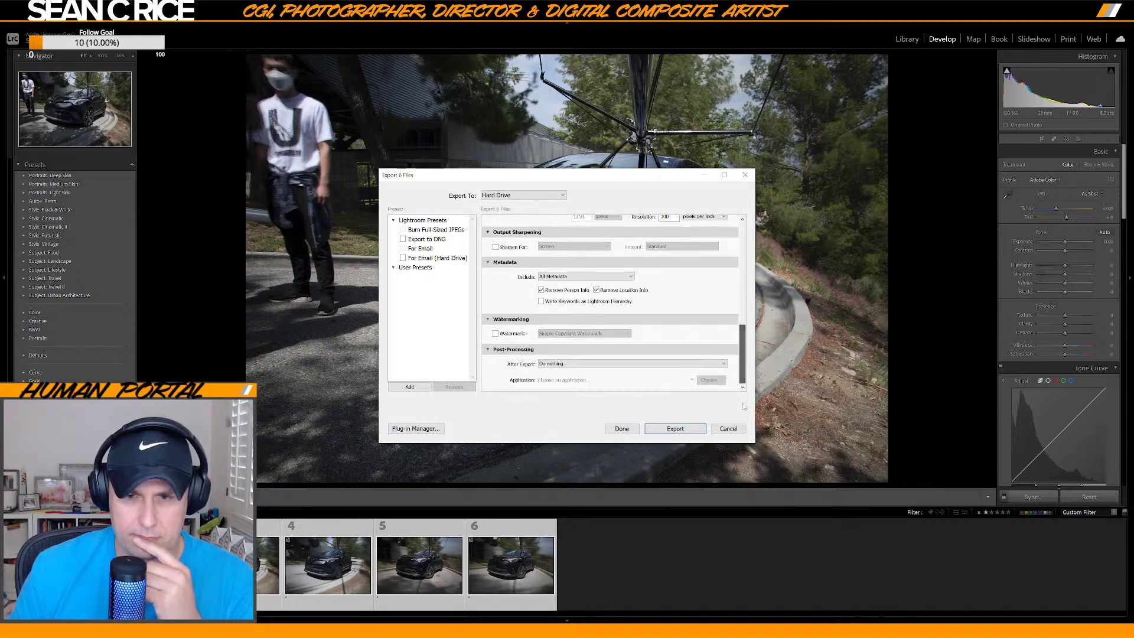
pyautogui.click(676, 428)
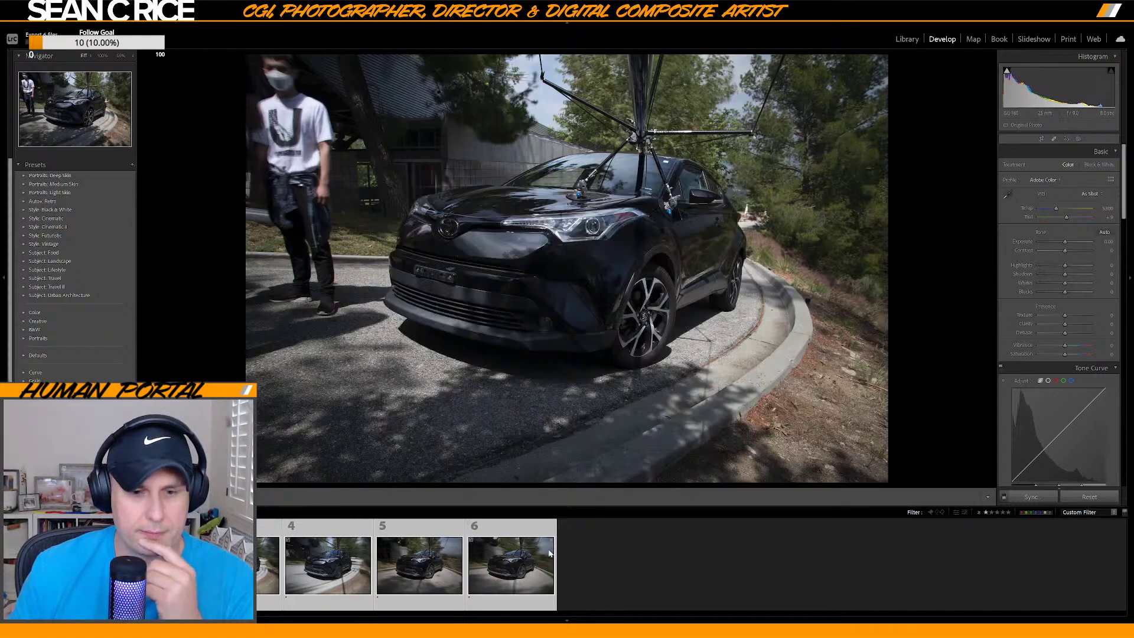
# Switch to Bridge and select all six TIFF files in RIG PROCESSED, from 1L2A2713.tif to 1L2A2721.tif.
pyautogui.moveTo(511, 630)
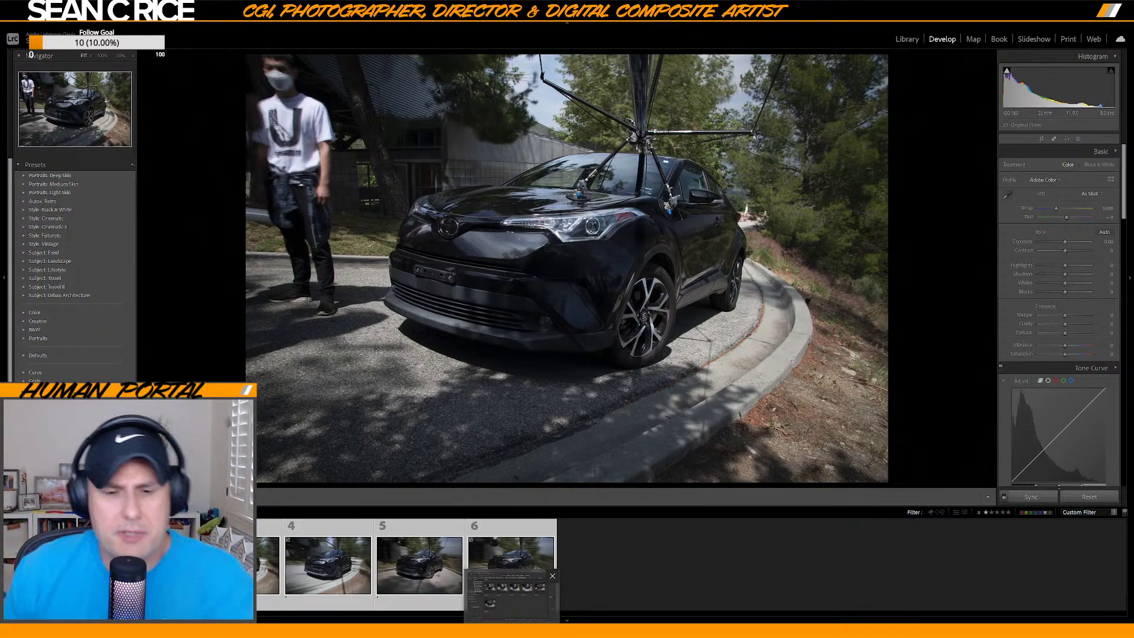
pyautogui.click(510, 594)
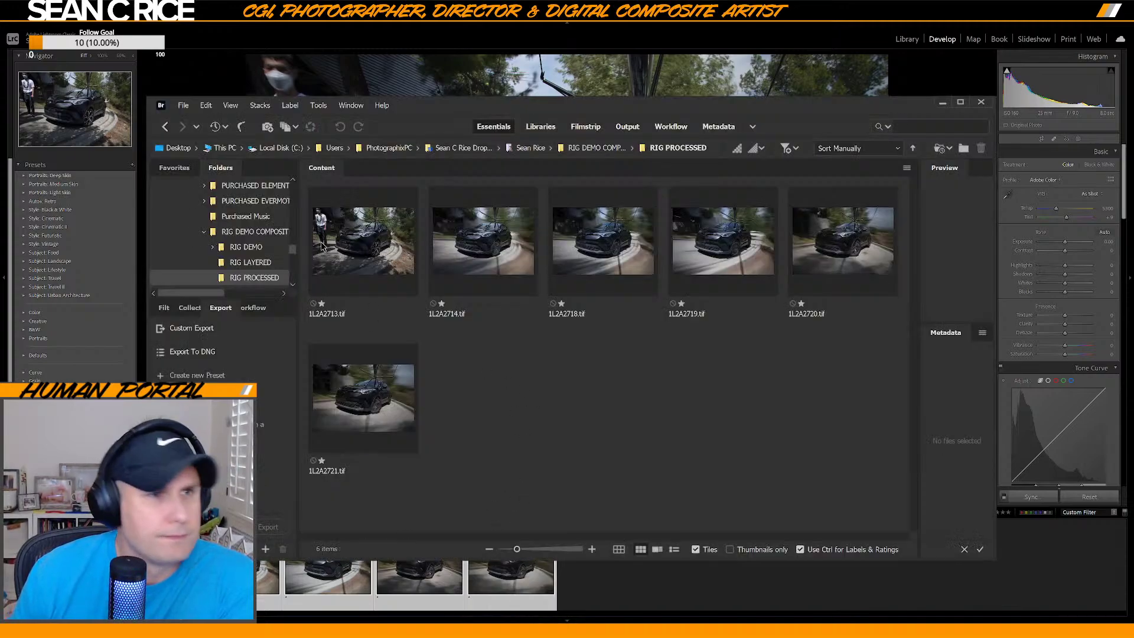
pyautogui.click(358, 255)
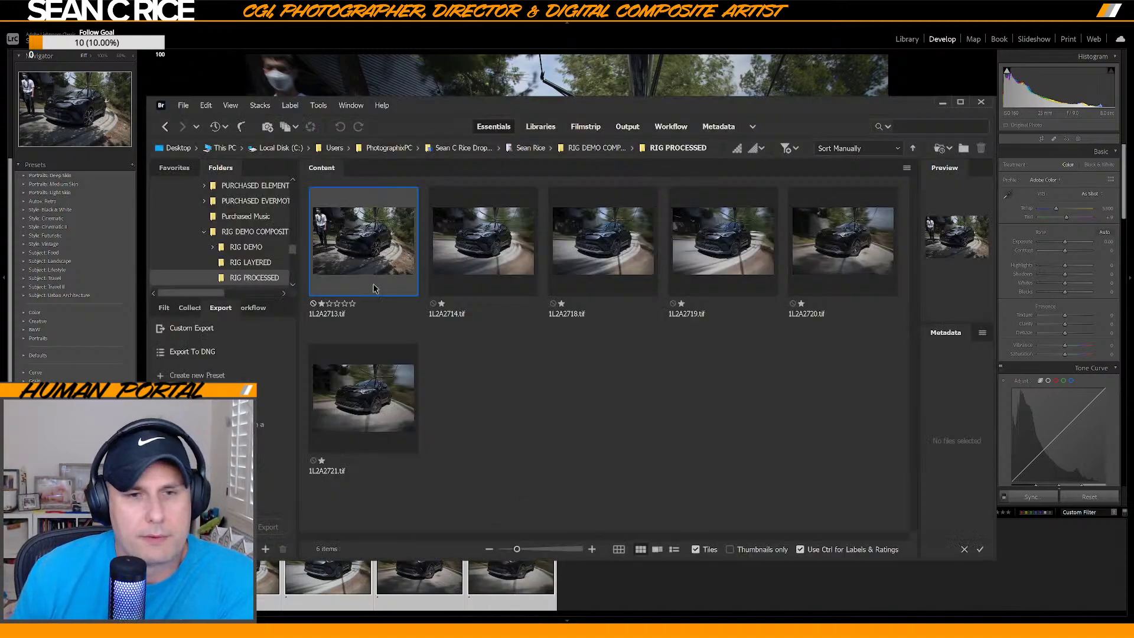
pyautogui.keyDown('shift'); pyautogui.click(353, 392); pyautogui.keyUp('shift')
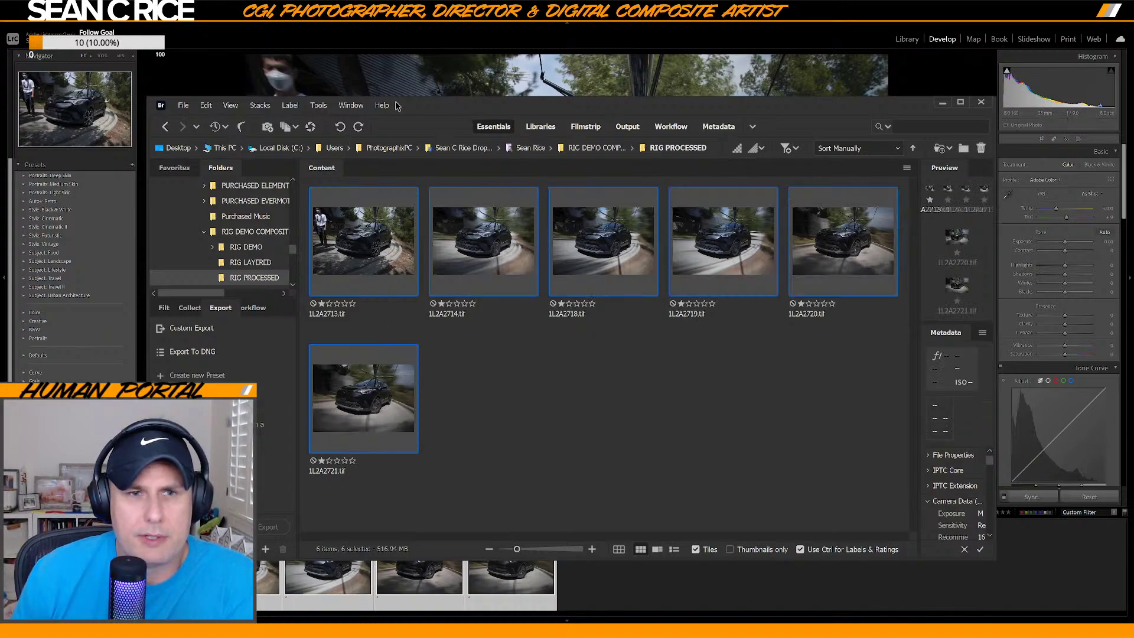
# Load the selected TIFF files into Photoshop as layers of one document.
pyautogui.moveTo(404, 105); pyautogui.dragTo(391, 102)
pyautogui.click(306, 102)
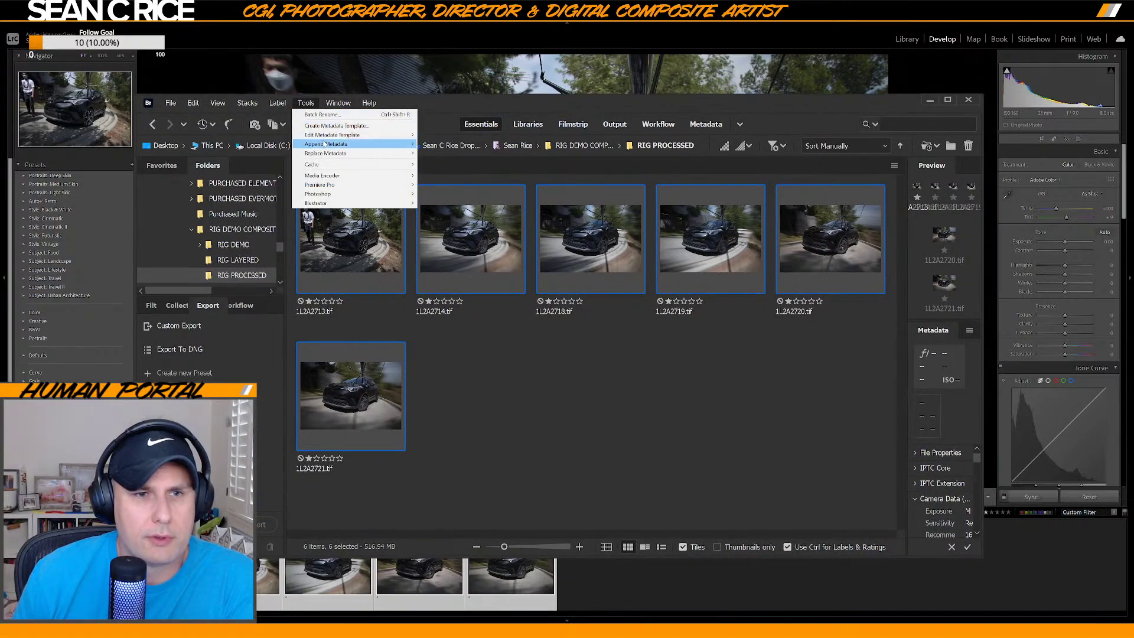
pyautogui.moveTo(330, 194)
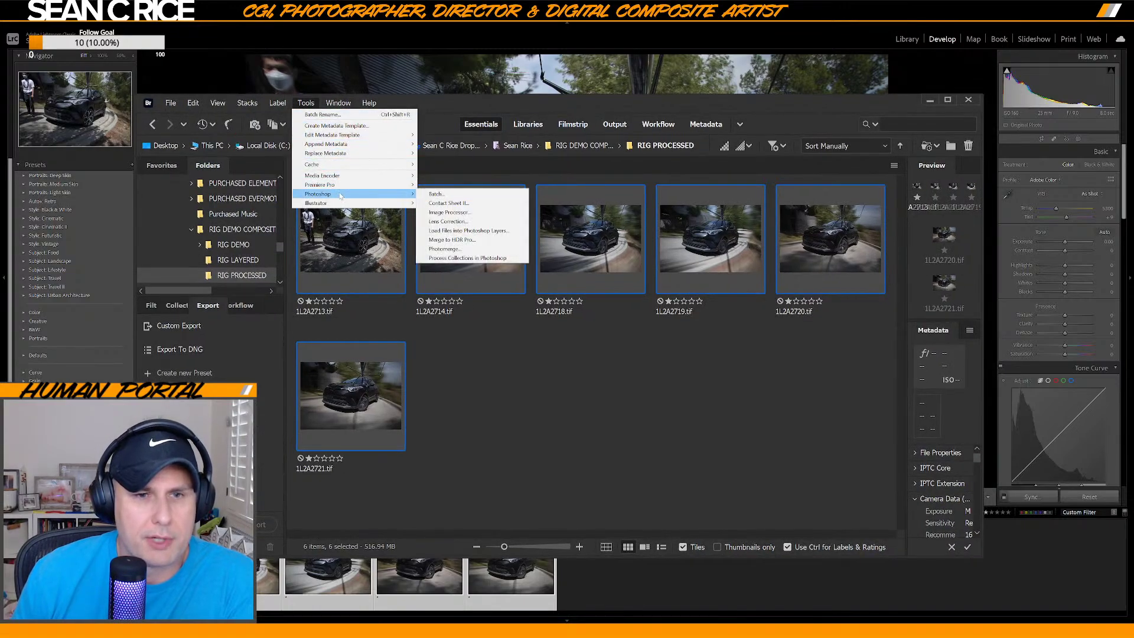
pyautogui.click(456, 231)
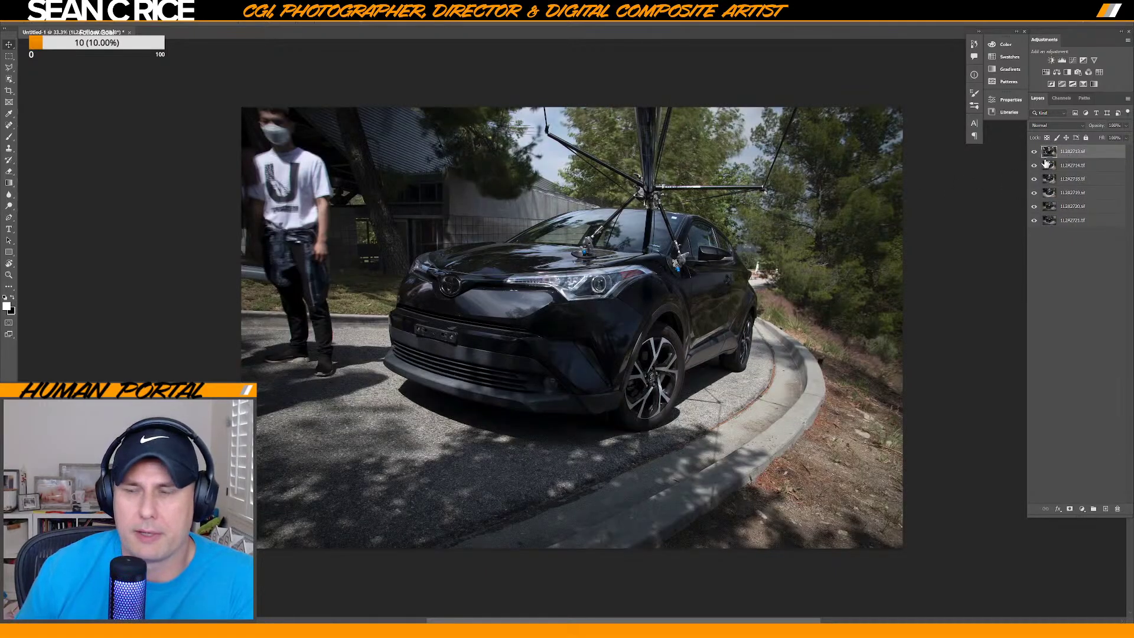
# Toggle the visibility of the top layer 1L2A2713.tif repeatedly to compare the stationary frame with the motion-blurred frame beneath.
pyautogui.click(1034, 155)
pyautogui.click(1034, 155)
pyautogui.click(1034, 155)
pyautogui.click(1034, 155)
pyautogui.click(1033, 155)
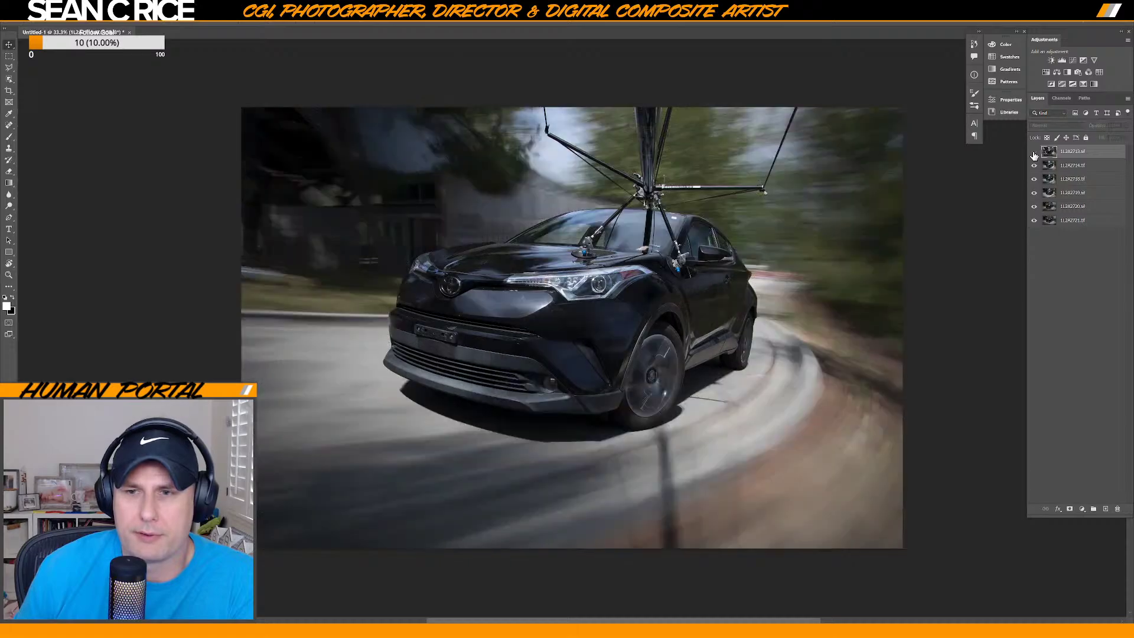
pyautogui.click(1034, 155)
pyautogui.click(1034, 155)
pyautogui.click(1034, 155)
pyautogui.click(1034, 155)
pyautogui.click(1034, 155)
pyautogui.click(1034, 155)
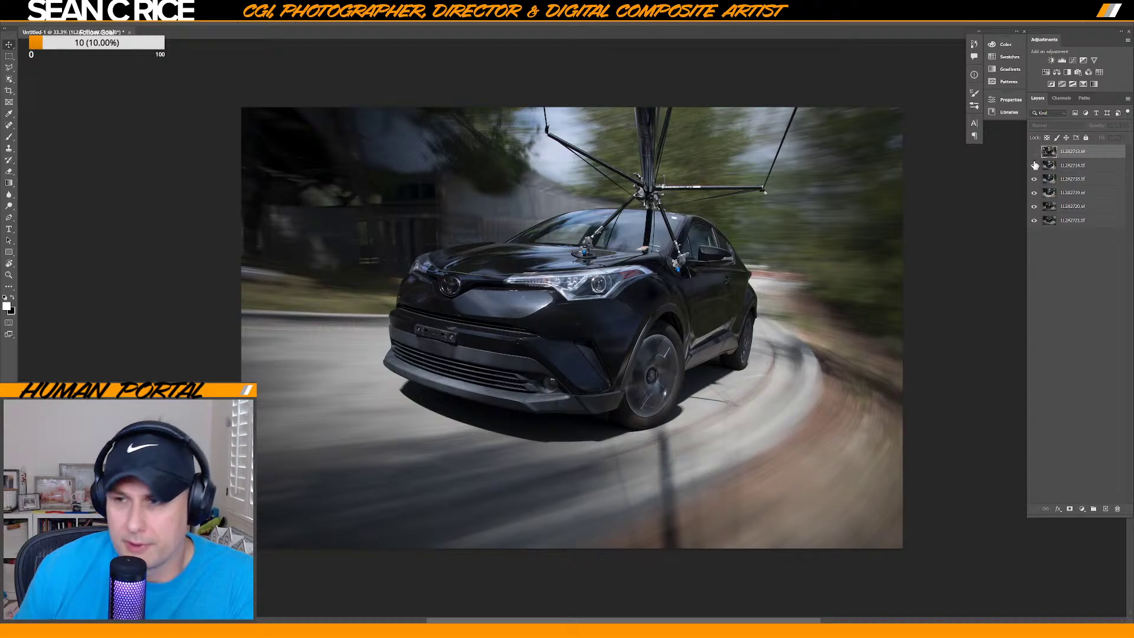
# Hide and reshow layer 1L2A2714.tif to compare the blurred frames, and recheck them against the stationary top layer, leaving both layers visible.
pyautogui.click(1034, 155)
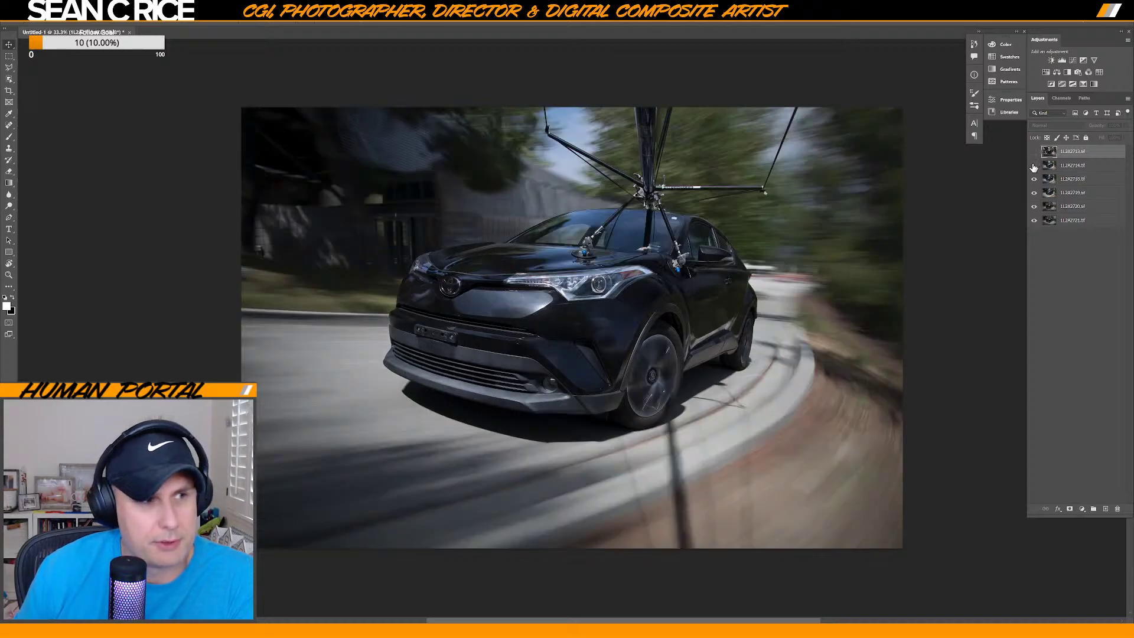
pyautogui.click(1034, 166)
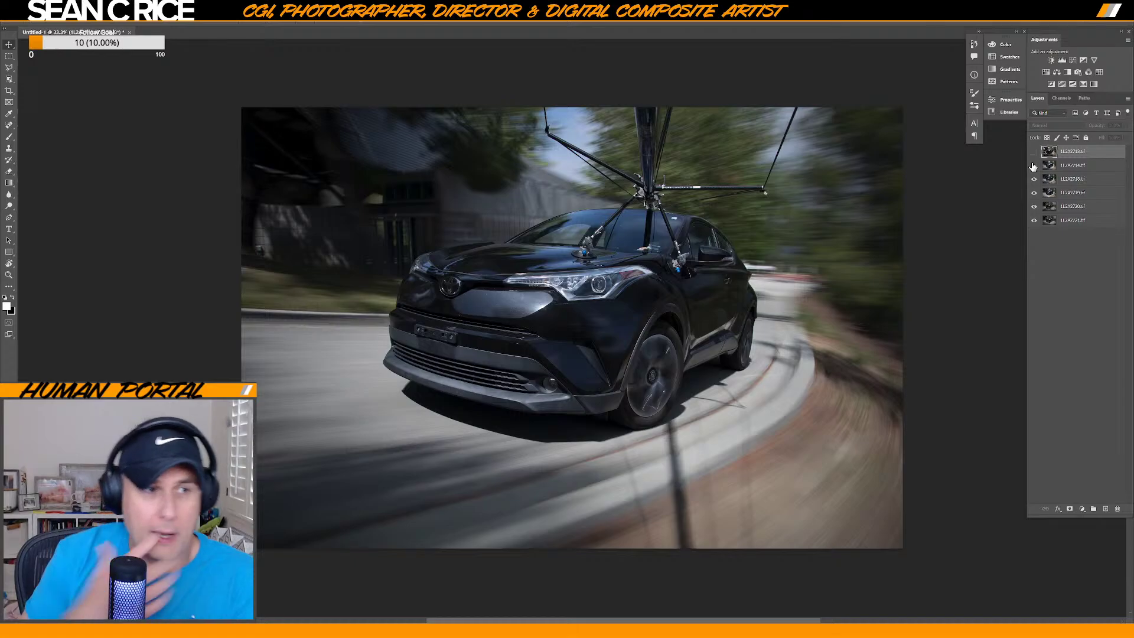
pyautogui.click(1034, 165)
pyautogui.click(1034, 152)
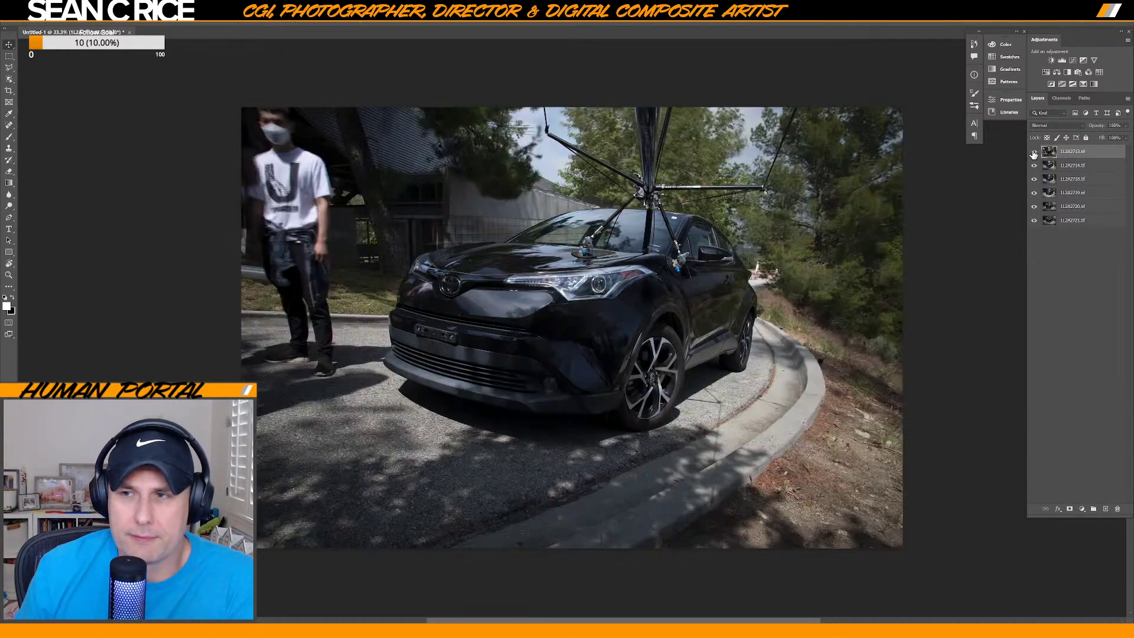
pyautogui.click(1034, 152)
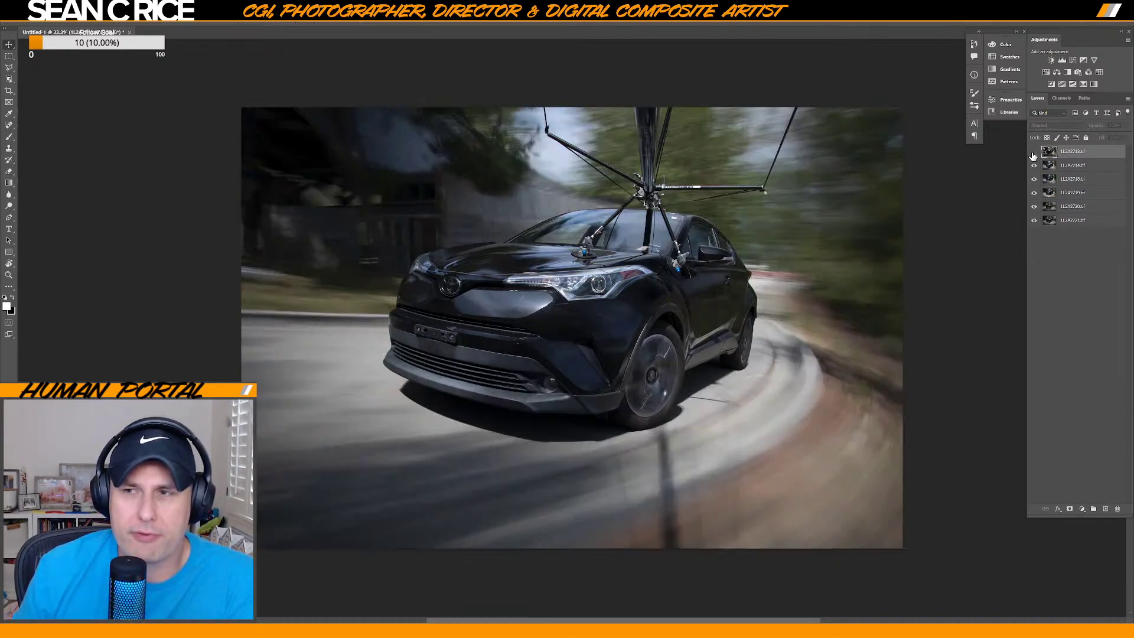
pyautogui.click(1034, 152)
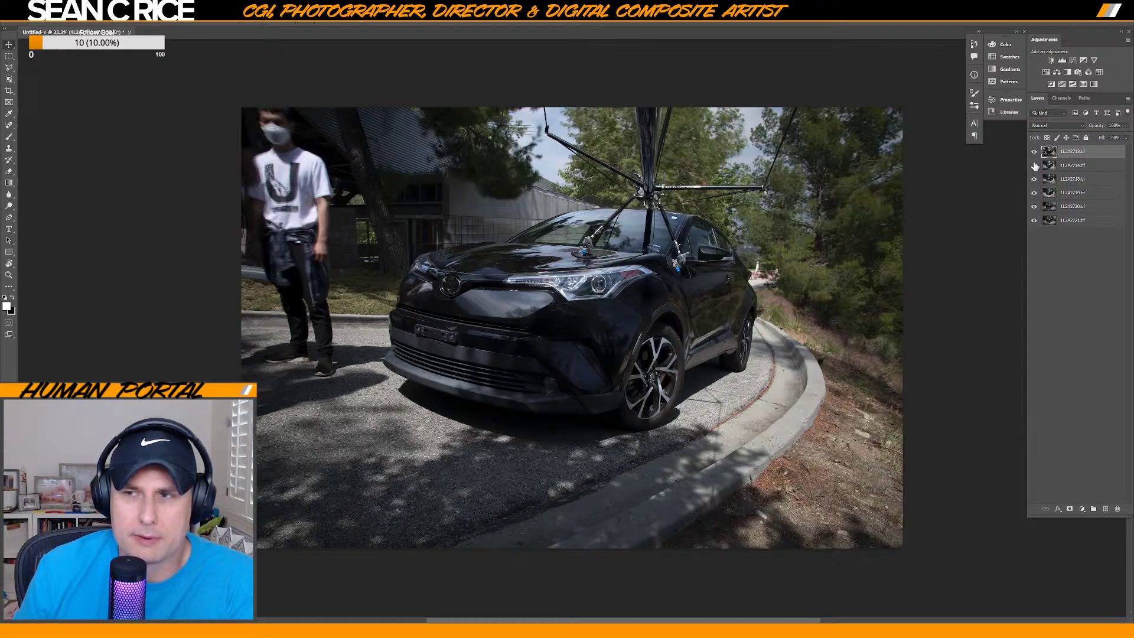
# Toggle the top layer 1L2A2713.tif, then hide the upper five layers one by one to view each frame down to the bottom one.
pyautogui.click(1034, 152)
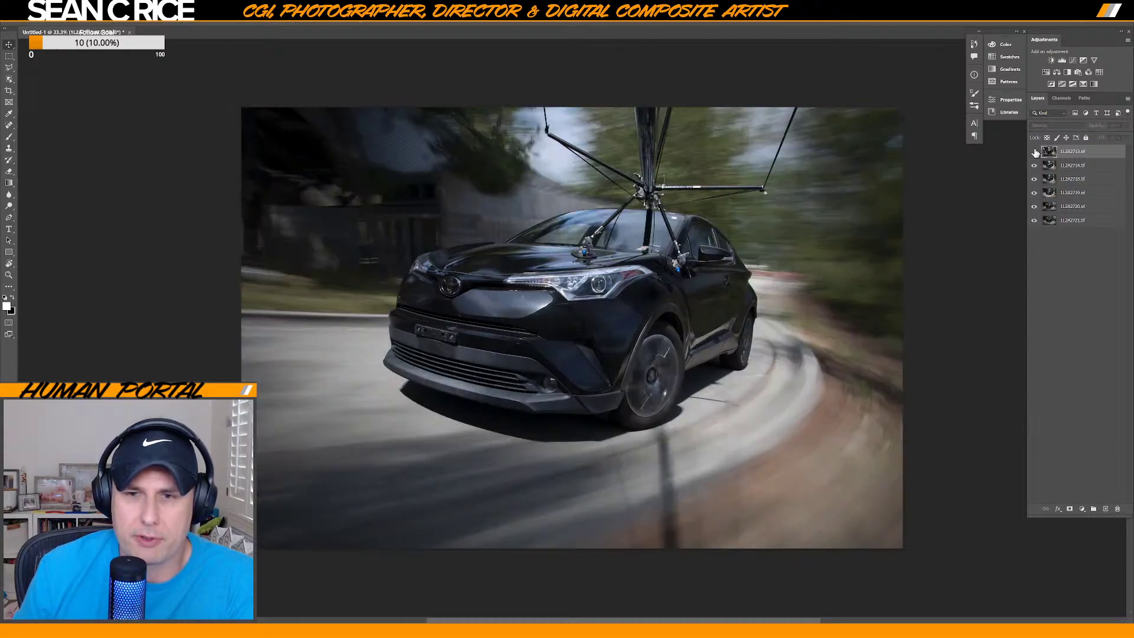
pyautogui.click(1035, 153)
pyautogui.click(1034, 153)
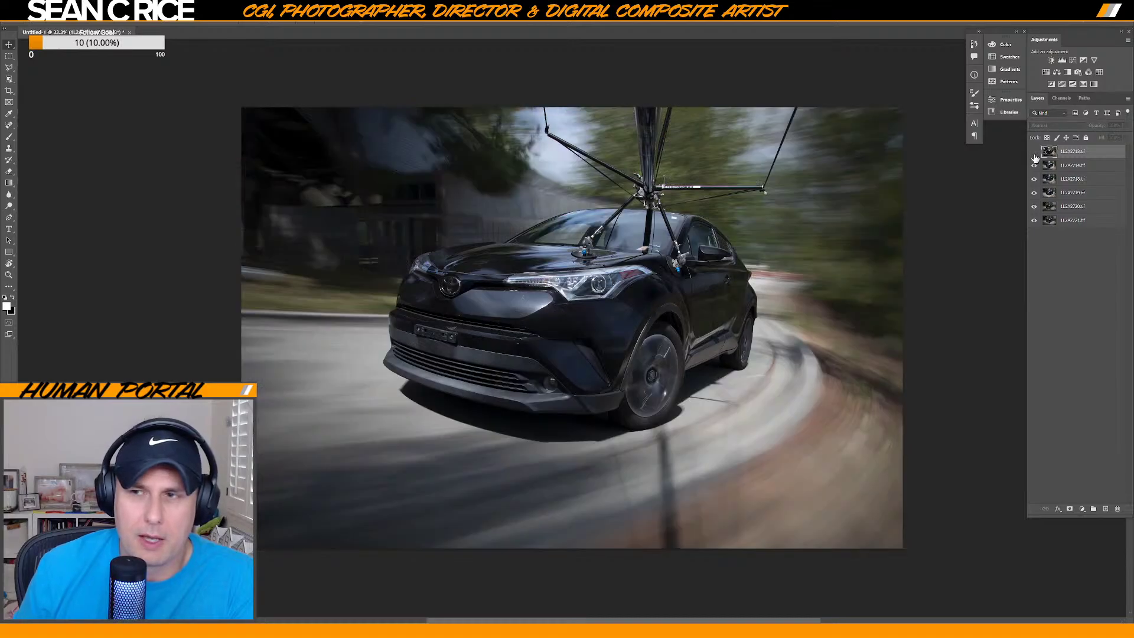
pyautogui.click(1034, 165)
pyautogui.click(1035, 179)
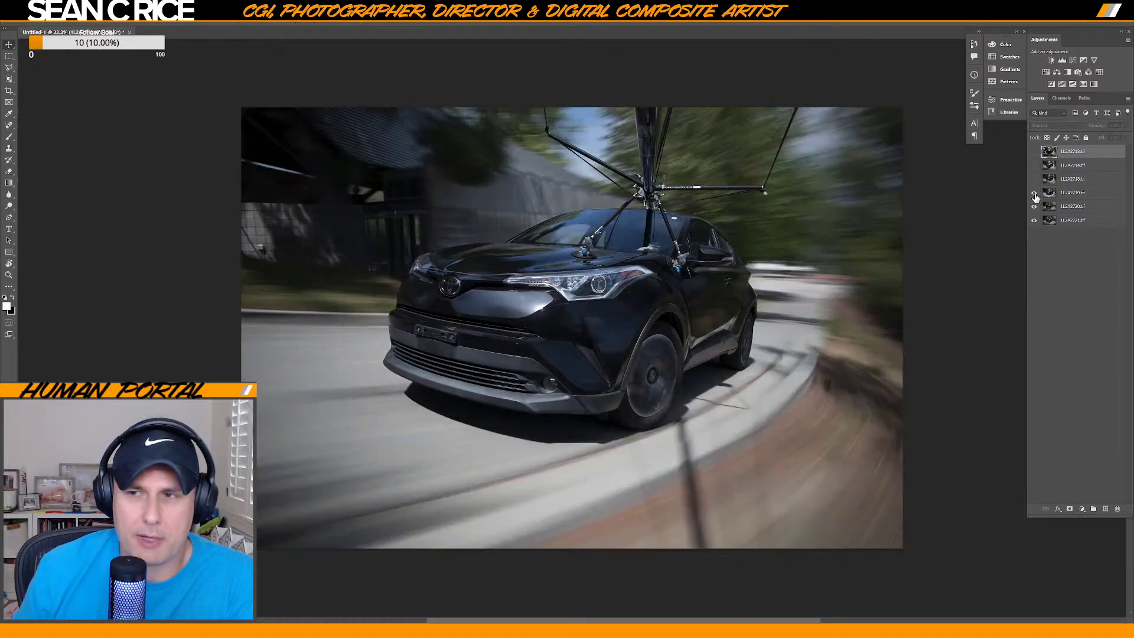
pyautogui.click(1034, 194)
pyautogui.click(1034, 207)
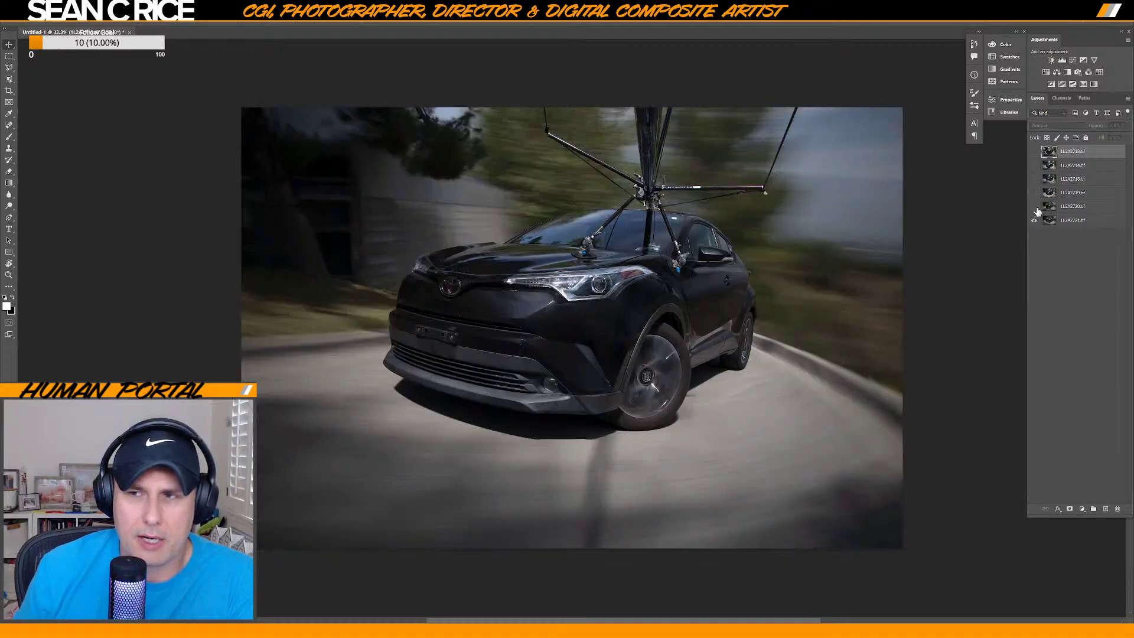
# Show the five hidden layers again from the lowest up to 1L2A2713.tif, comparing each frame with the one beneath.
pyautogui.click(1035, 206)
pyautogui.click(1035, 193)
pyautogui.click(1034, 179)
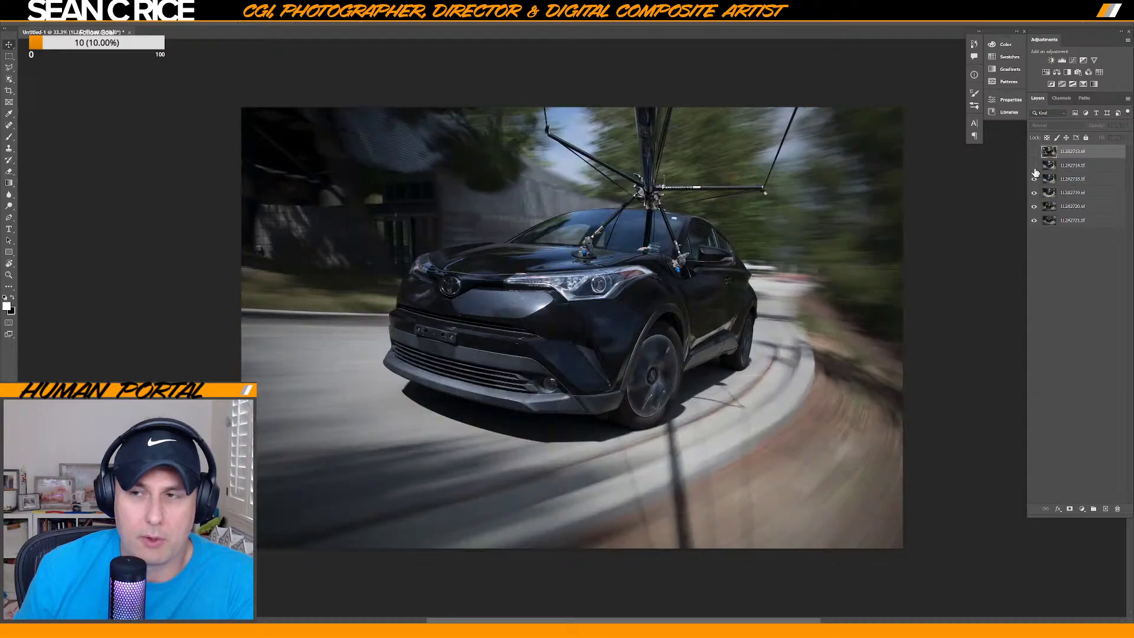
pyautogui.click(1035, 165)
pyautogui.click(1035, 153)
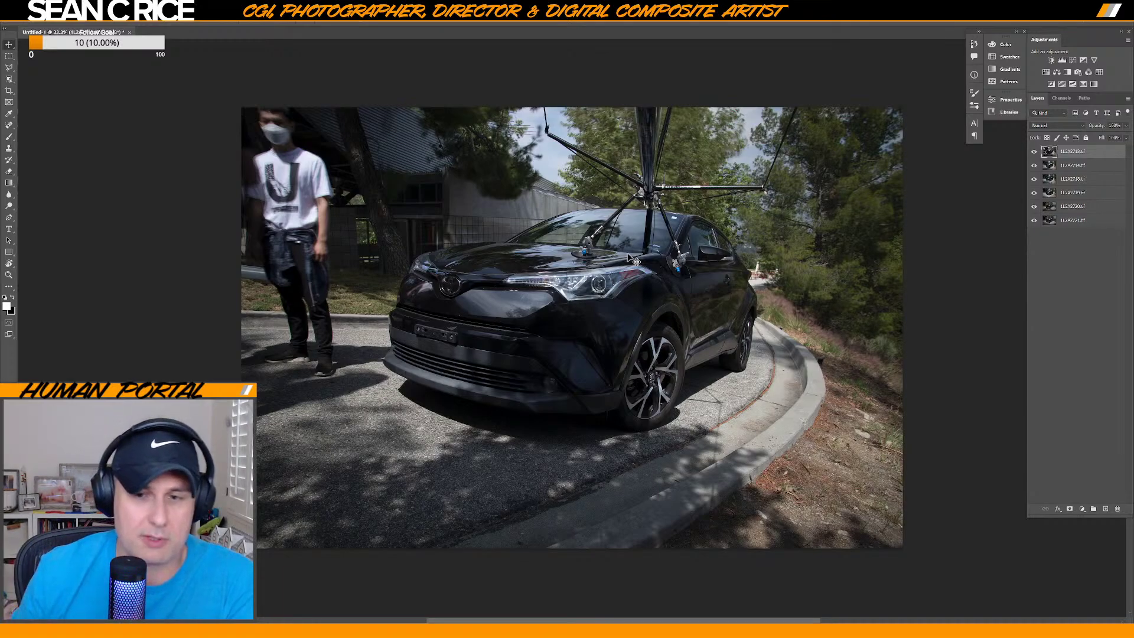
# Hide and reshow the two top layers, 1L2A2713.tif and 1L2A2714.tif, to compare the stationary frame with the blurred frames, leaving all layers visible.
pyautogui.click(1034, 152)
pyautogui.click(1035, 166)
pyautogui.click(1035, 154)
pyautogui.click(1034, 157)
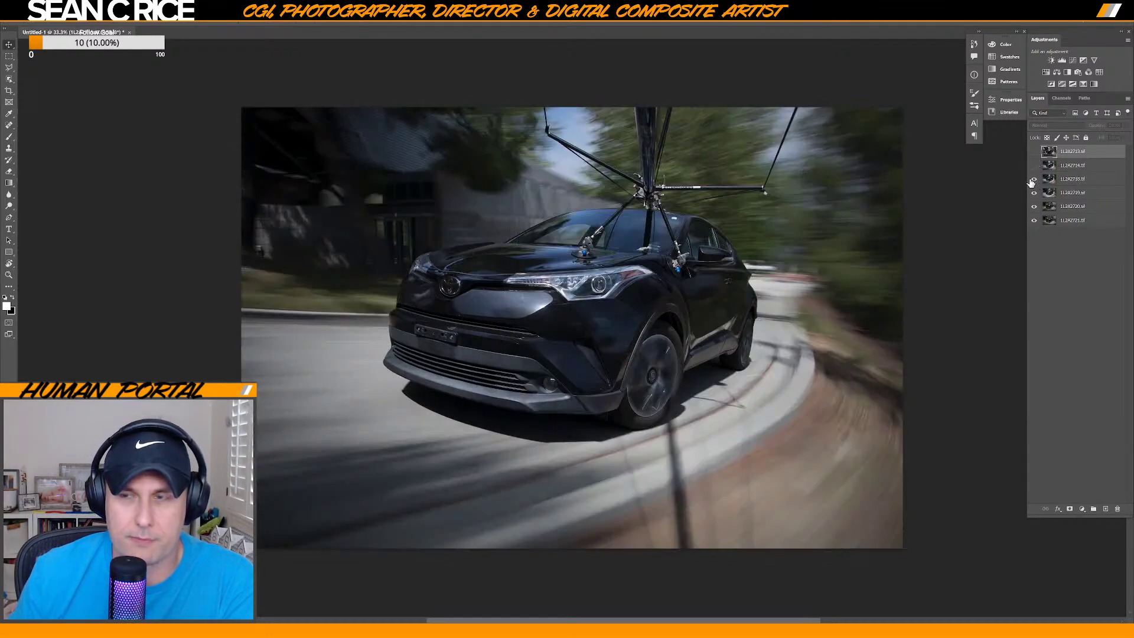
pyautogui.click(1032, 166)
pyautogui.click(1035, 155)
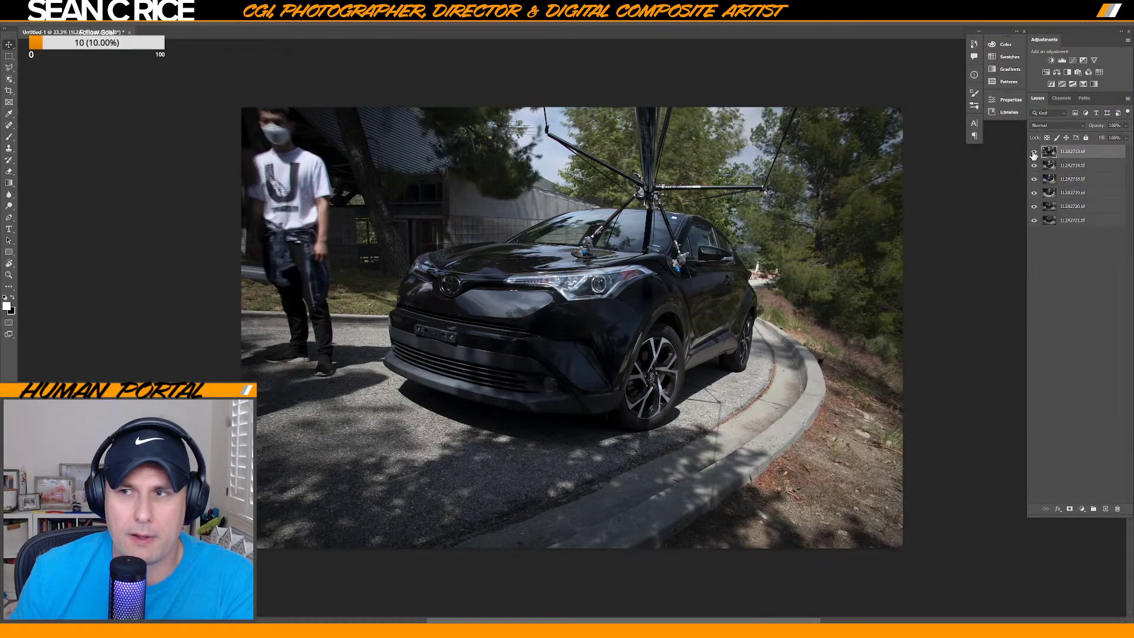
pyautogui.click(1034, 155)
pyautogui.click(1035, 155)
pyautogui.click(1035, 154)
pyautogui.click(1035, 154)
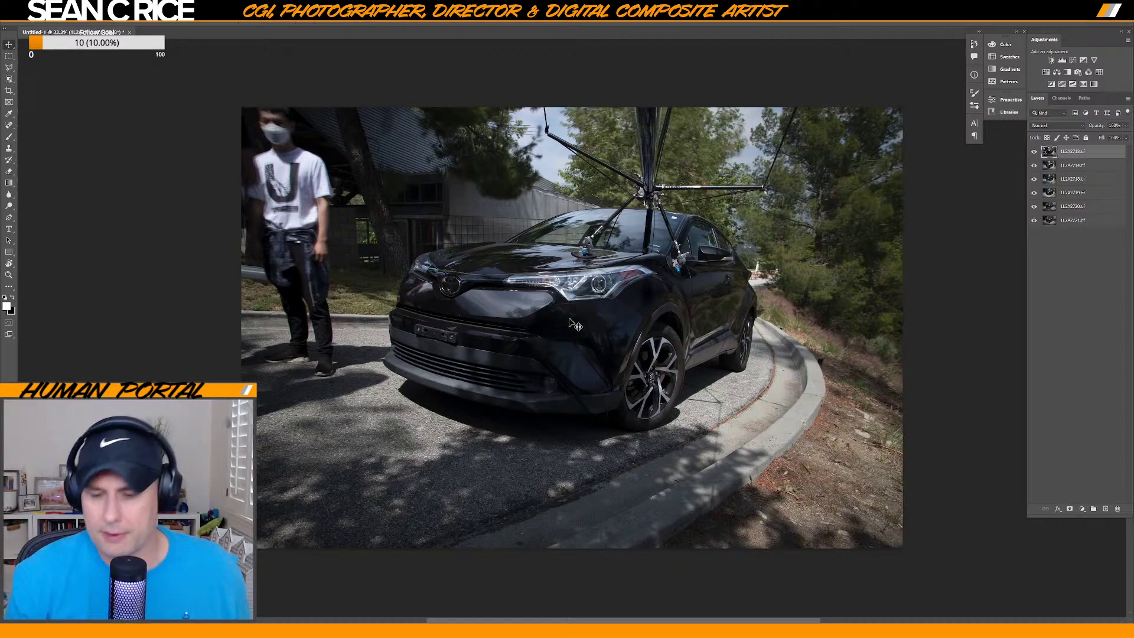
# Examine the stationary frame closely around the car's front bumper, grille and headlight.
pyautogui.scroll(1, 573, 325)
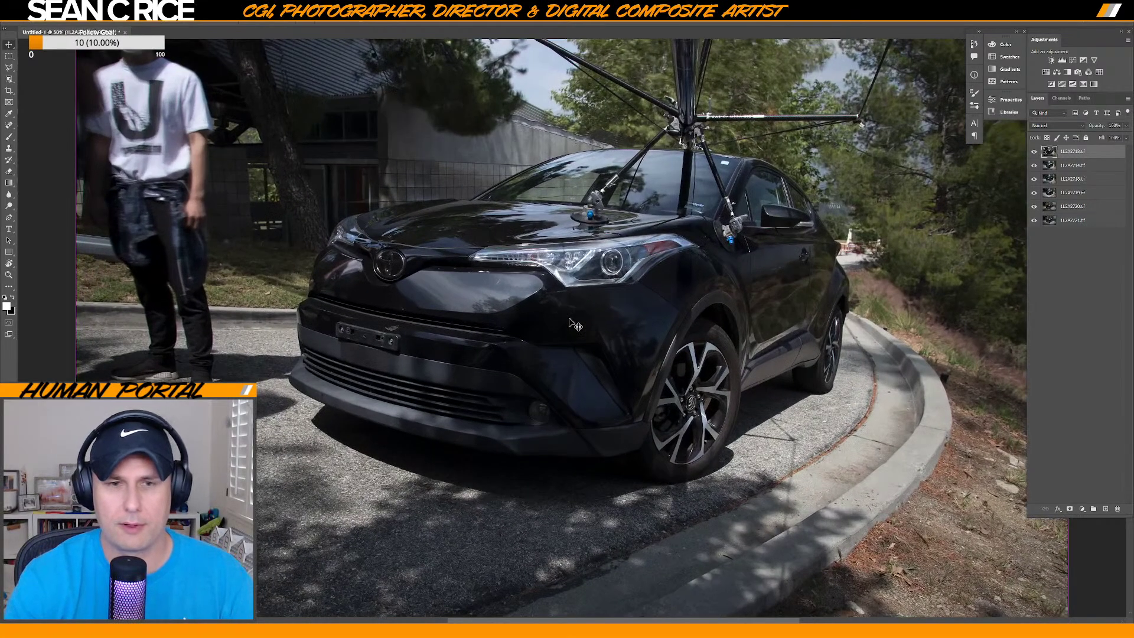
pyautogui.scroll(2, 581, 383)
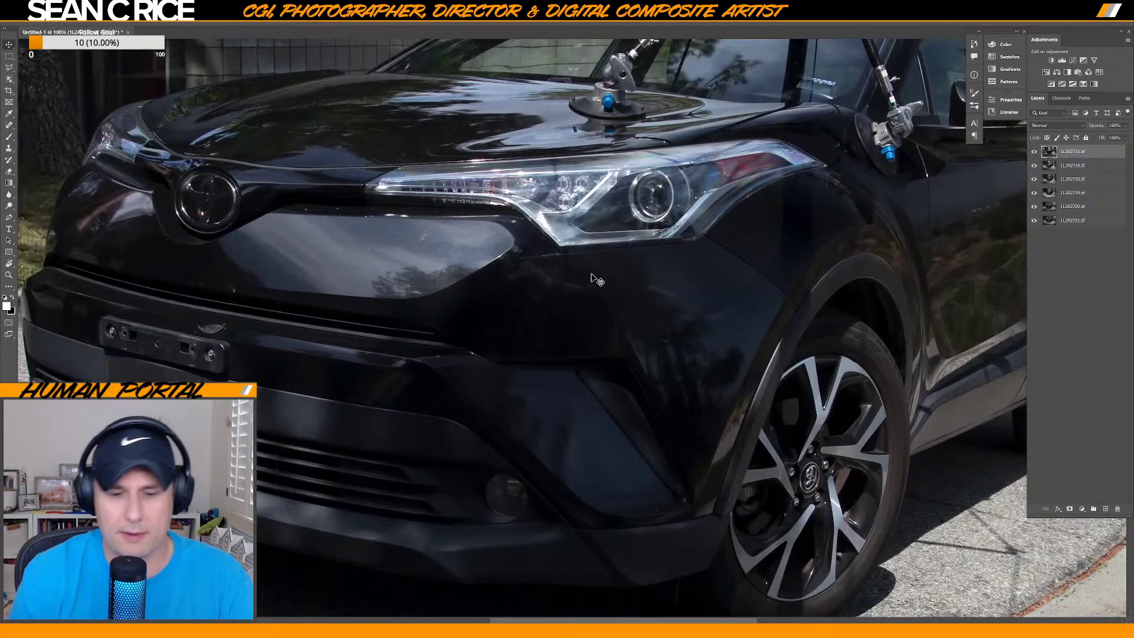
pyautogui.moveTo(520, 224); pyautogui.dragTo(317, 341)
pyautogui.moveTo(532, 384); pyautogui.dragTo(507, 345)
pyautogui.moveTo(628, 324); pyautogui.dragTo(517, 335)
pyautogui.moveTo(694, 297); pyautogui.dragTo(582, 369)
pyautogui.moveTo(468, 402); pyautogui.dragTo(620, 367)
pyautogui.moveTo(514, 227); pyautogui.dragTo(697, 252)
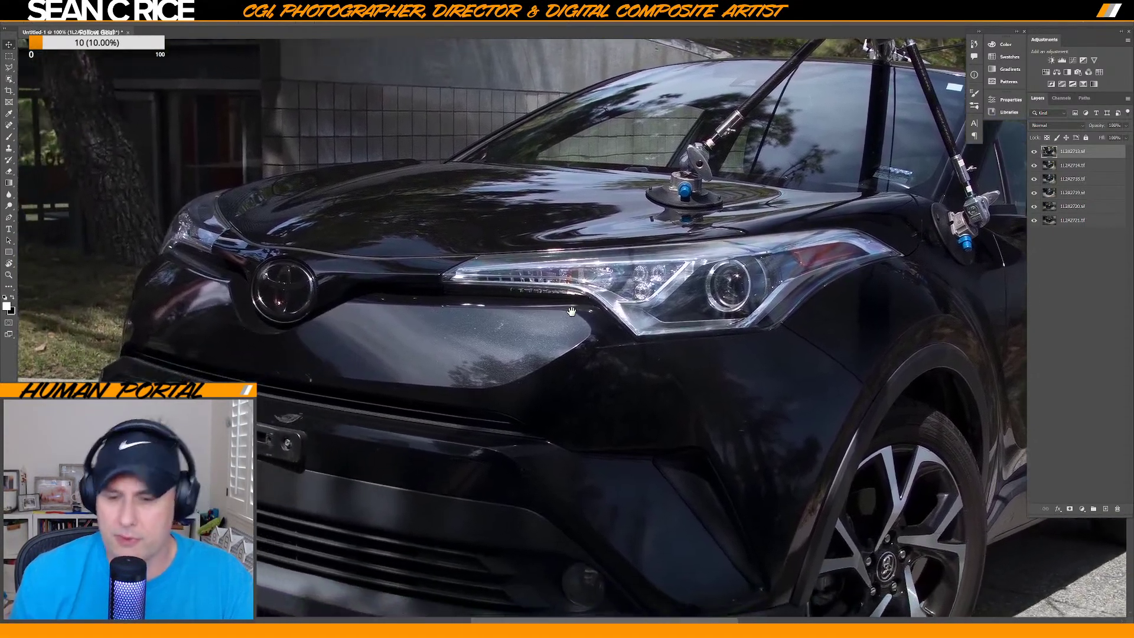
pyautogui.hotkey('ctrl', '+')
pyautogui.hotkey('ctrl', '+')
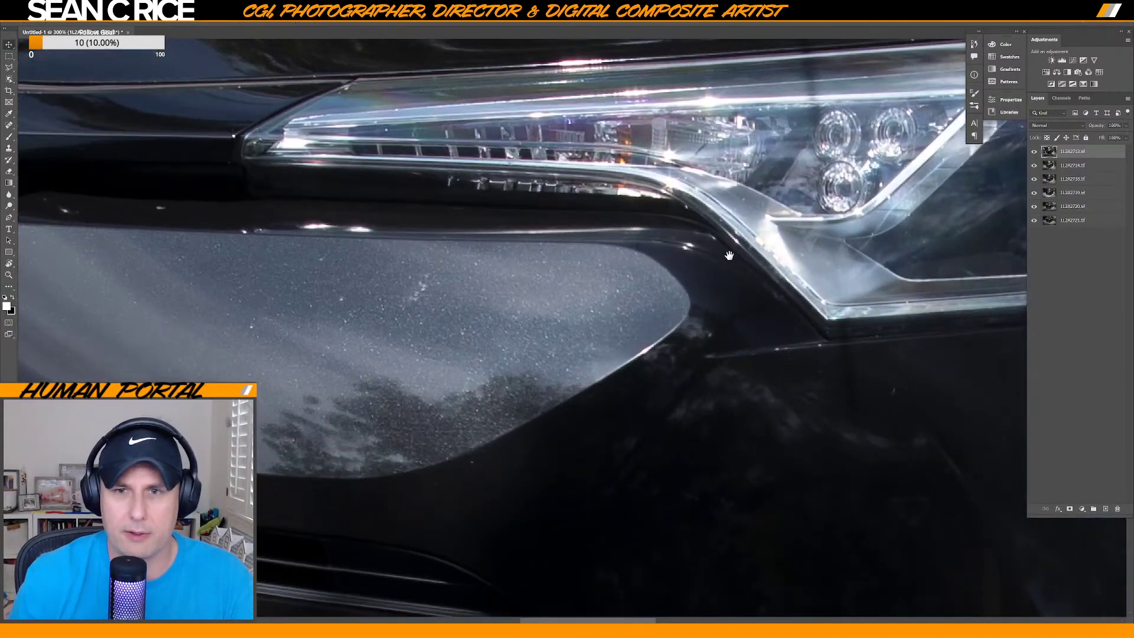
pyautogui.hotkey('ctrl', '+')
pyautogui.hscroll(5, 878, 334)
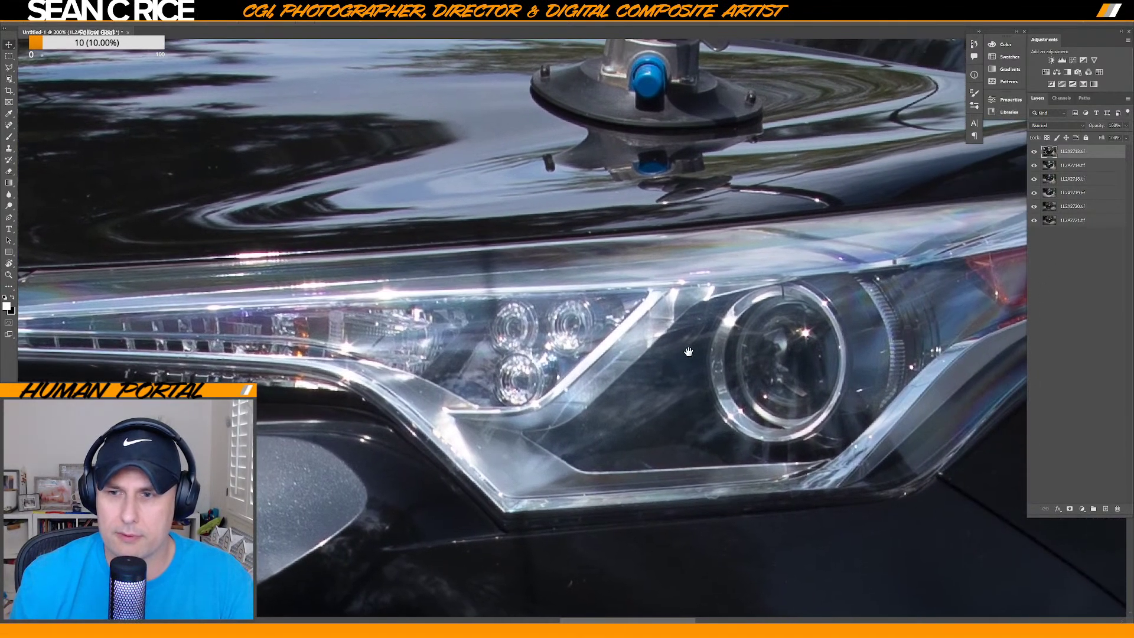
# Toggle layer 1L2A2713.tif repeatedly to check the headlight's alignment against the blurred frame beneath, leaving the layer visible.
pyautogui.click(1035, 153)
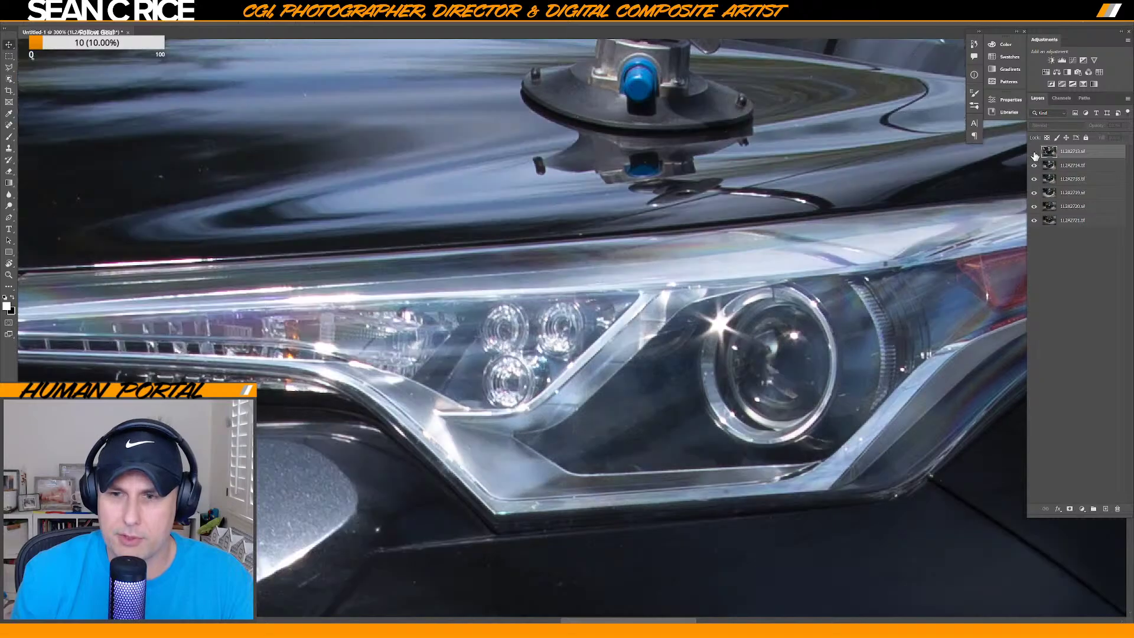
pyautogui.click(1035, 153)
pyautogui.click(1036, 153)
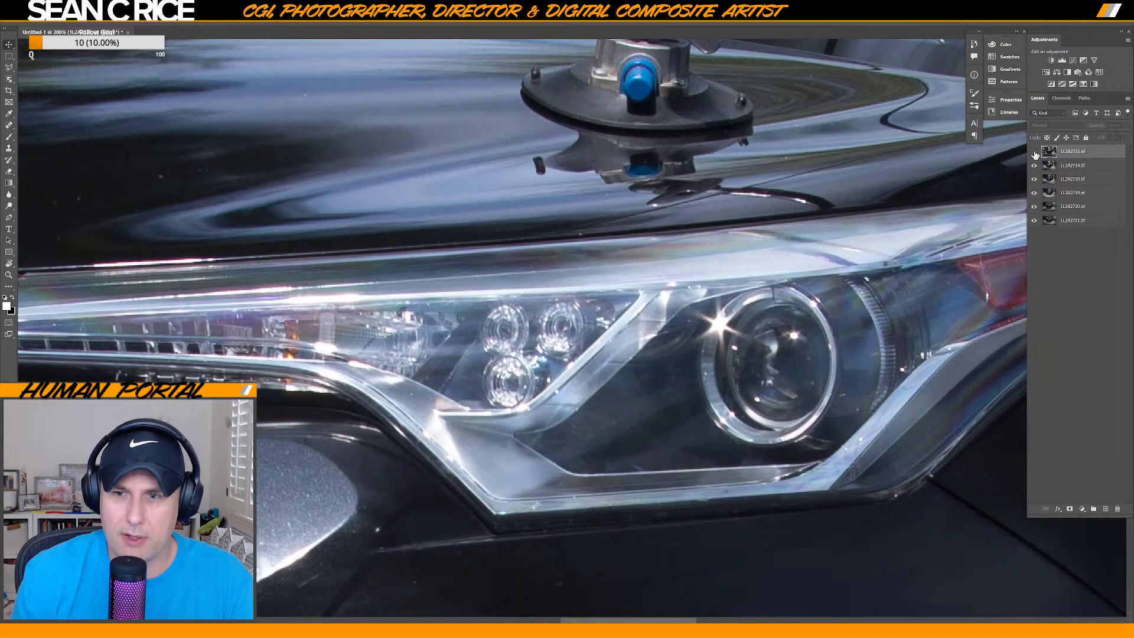
pyautogui.click(1035, 153)
pyautogui.click(1035, 153)
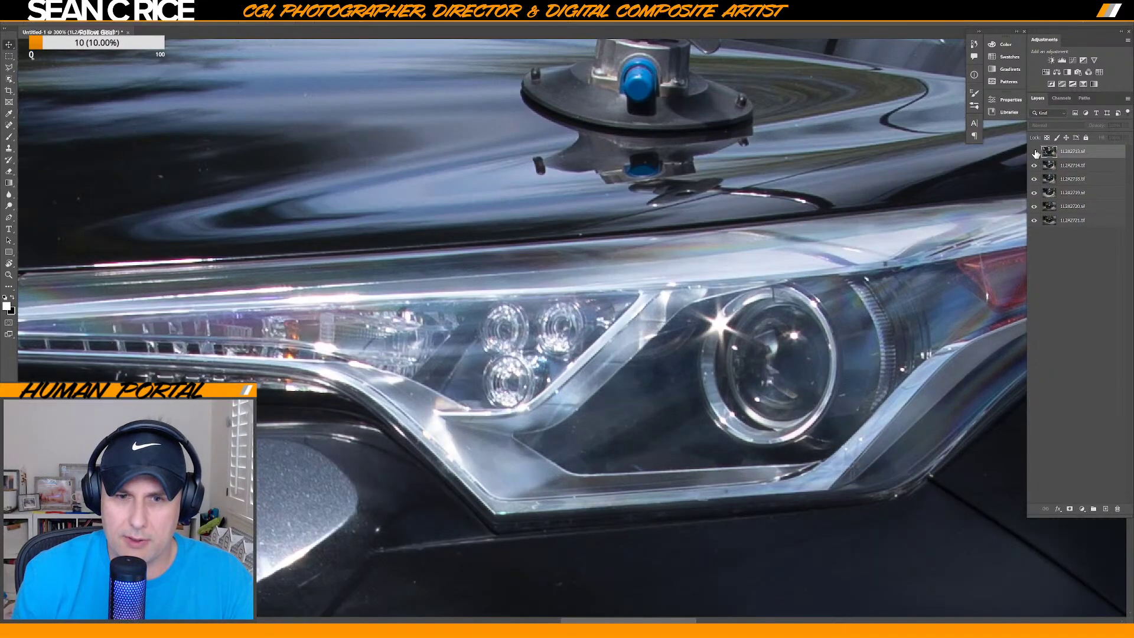
pyautogui.click(1035, 153)
# Set the blending mode of layer 1L2A2713.tif to Difference and fit the whole image in view.
pyautogui.click(1056, 126)
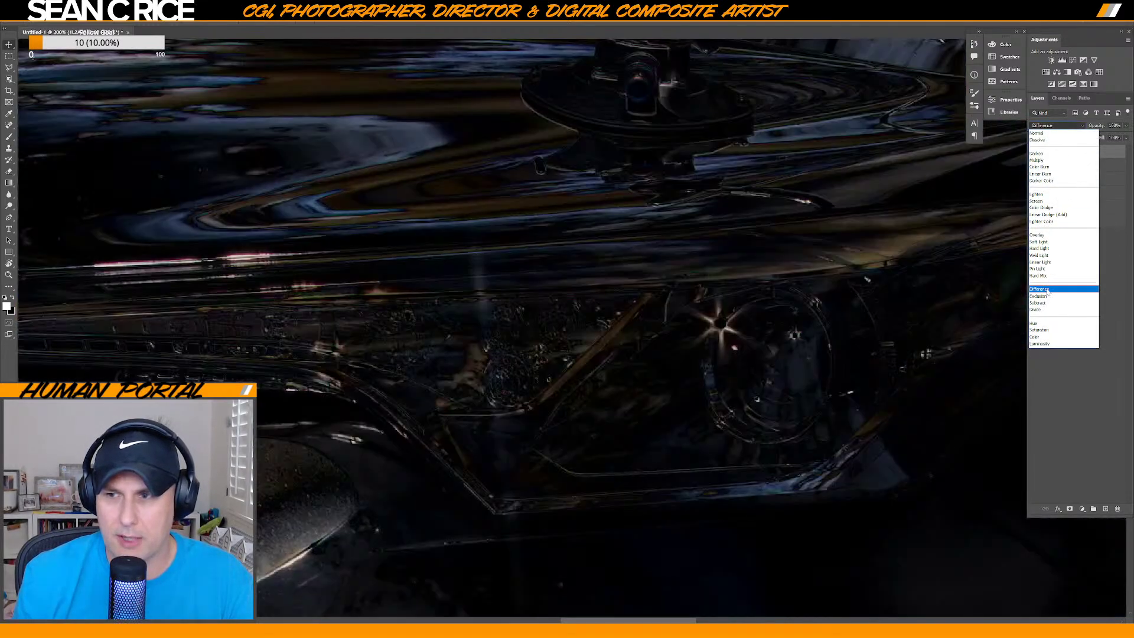
pyautogui.click(1043, 302)
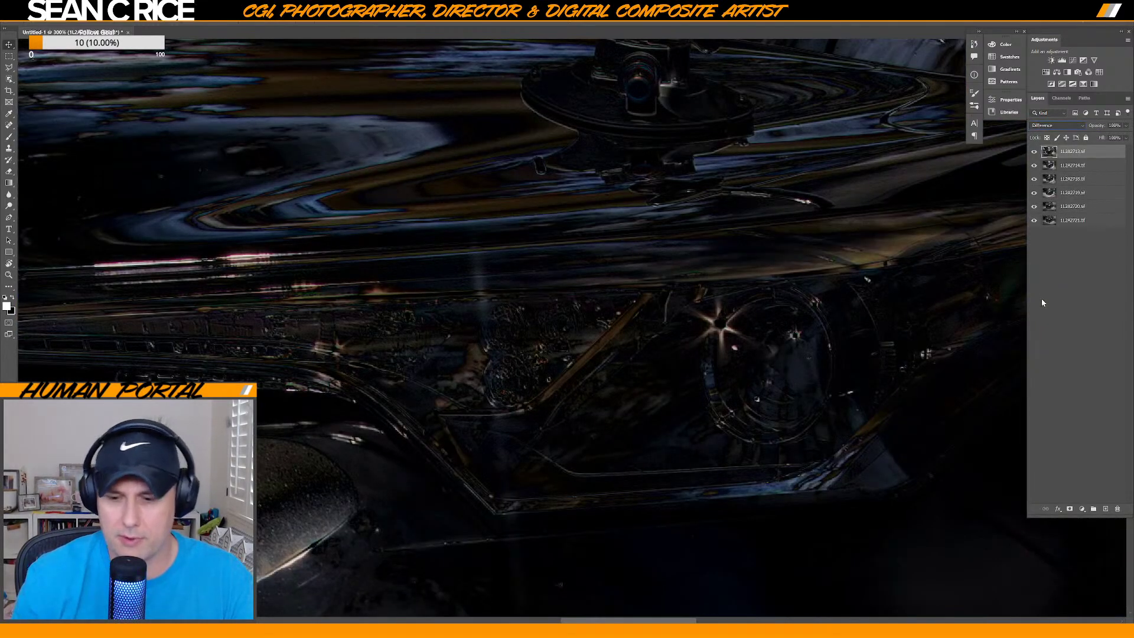
pyautogui.hotkey('ctrl', '0')
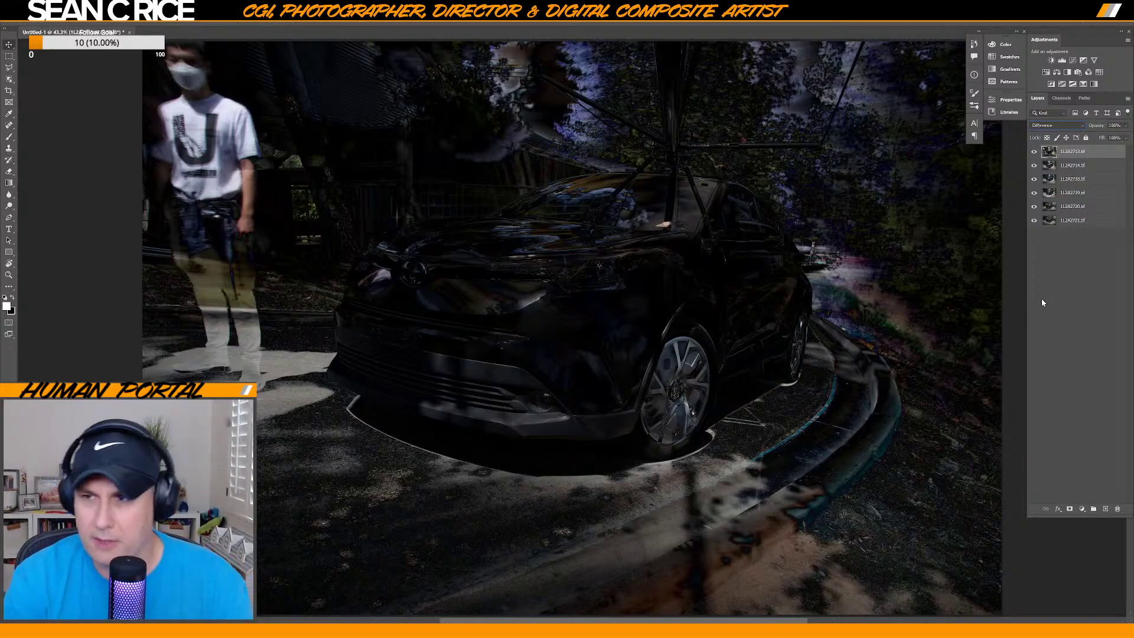
# Color-label layer 1L2A2713.tif violet and toggle its visibility to compare the Difference result with the frame beneath.
pyautogui.rightClick(1034, 151)
pyautogui.click(1051, 221)
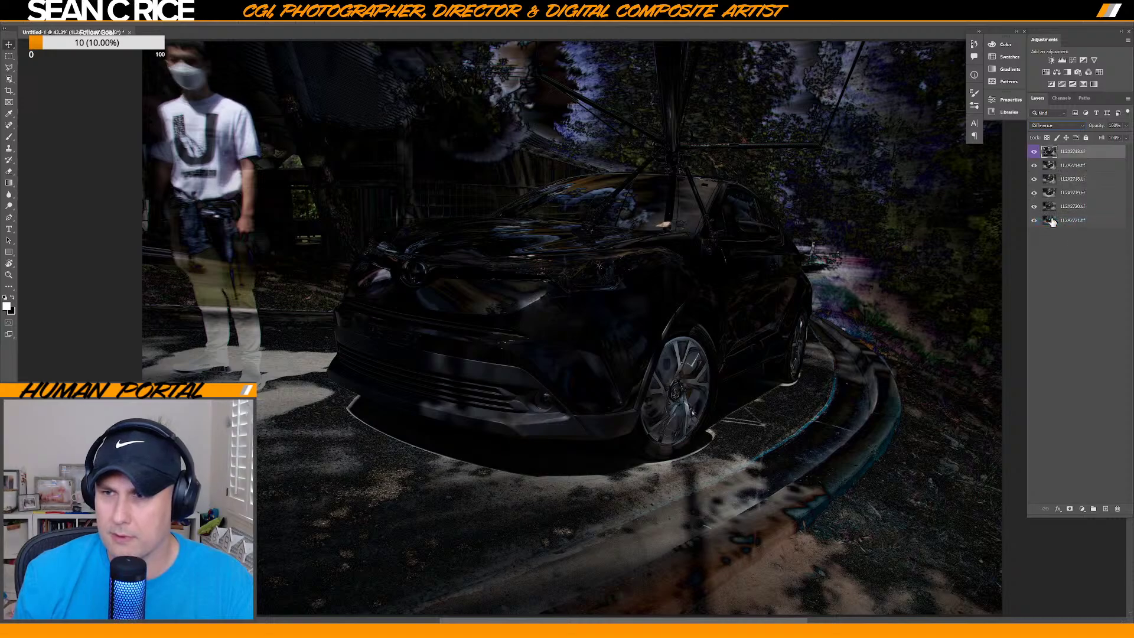
pyautogui.click(1034, 152)
pyautogui.click(1035, 152)
# Duplicate layer 1L2A2713.tif, fully lock and hide the copy, and select the original layer again.
pyautogui.hotkey('ctrl', 'j')
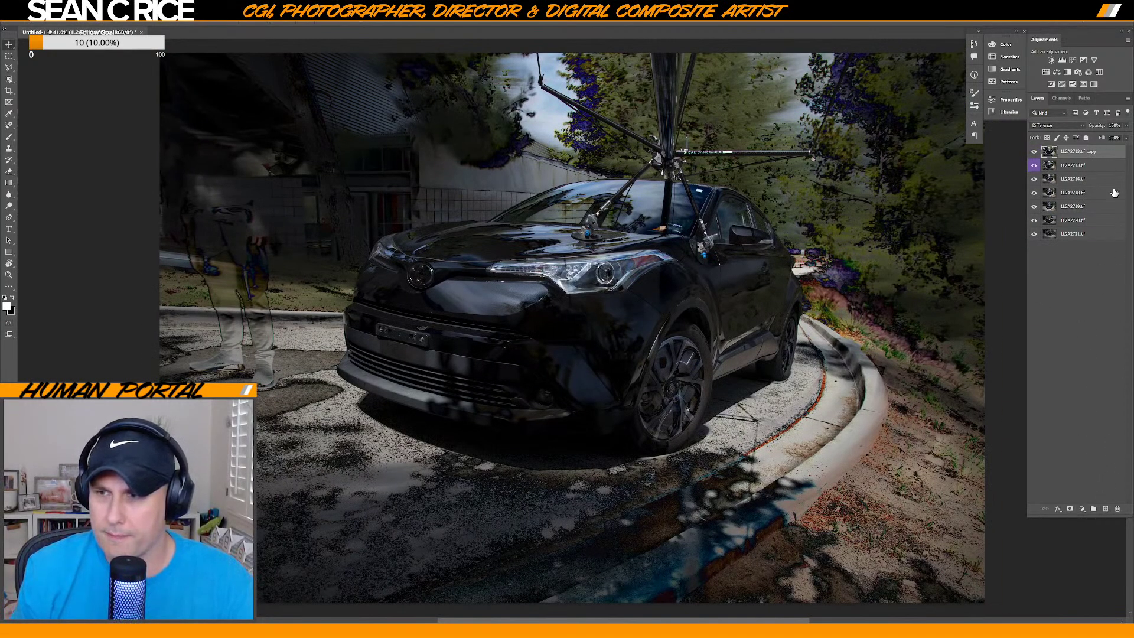
pyautogui.click(1086, 139)
pyautogui.click(1034, 152)
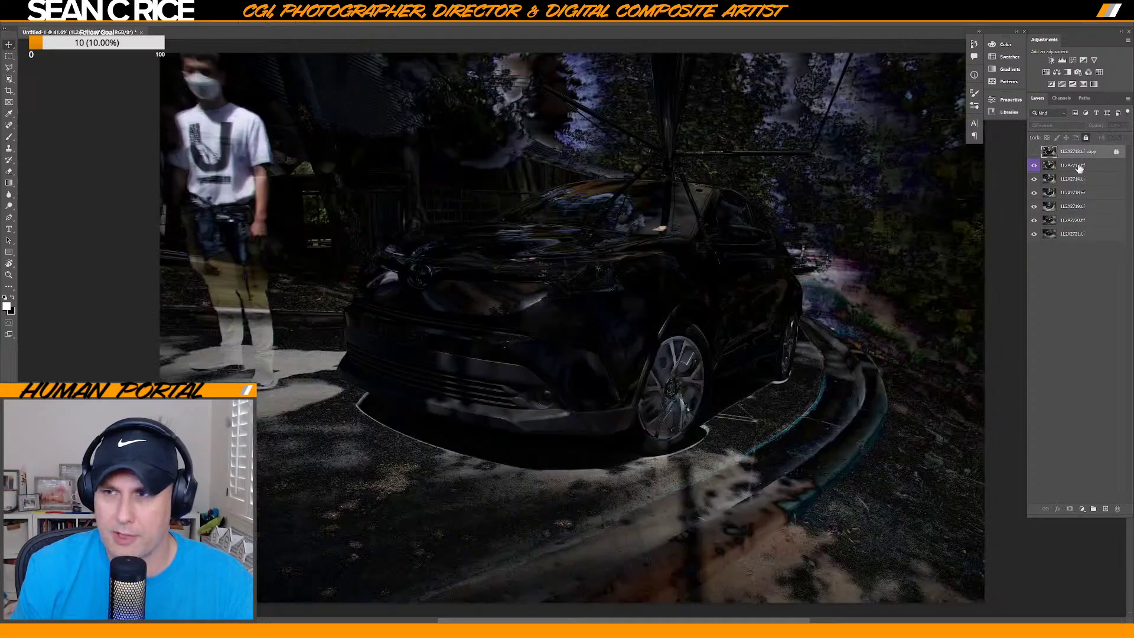
pyautogui.click(1078, 166)
pyautogui.hotkey('alt', 'v')
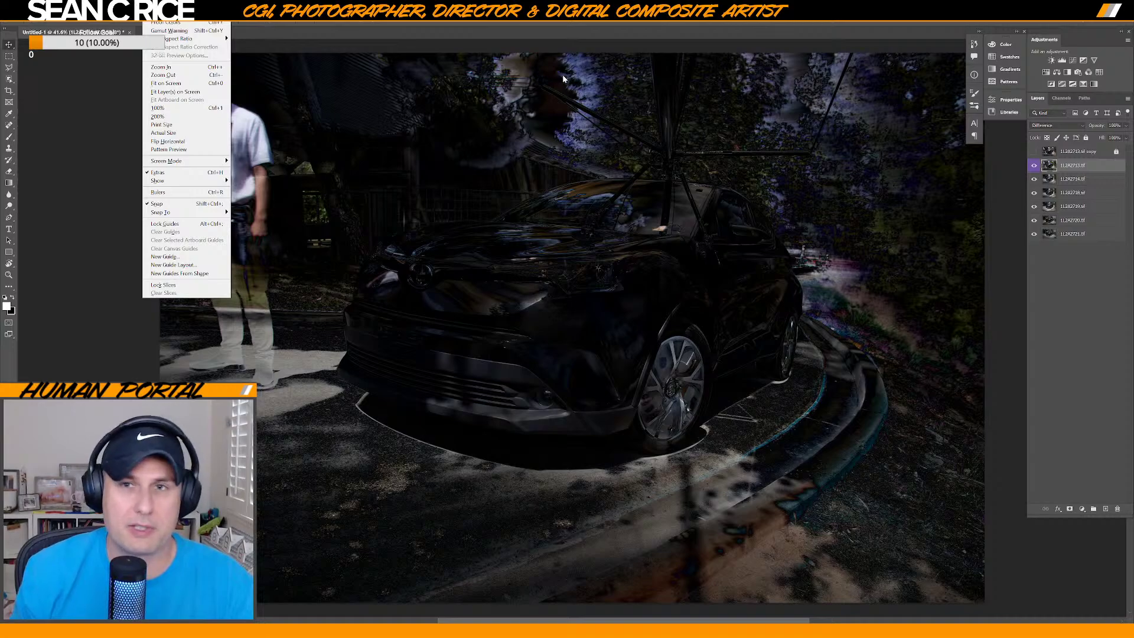
pyautogui.press('Escape')
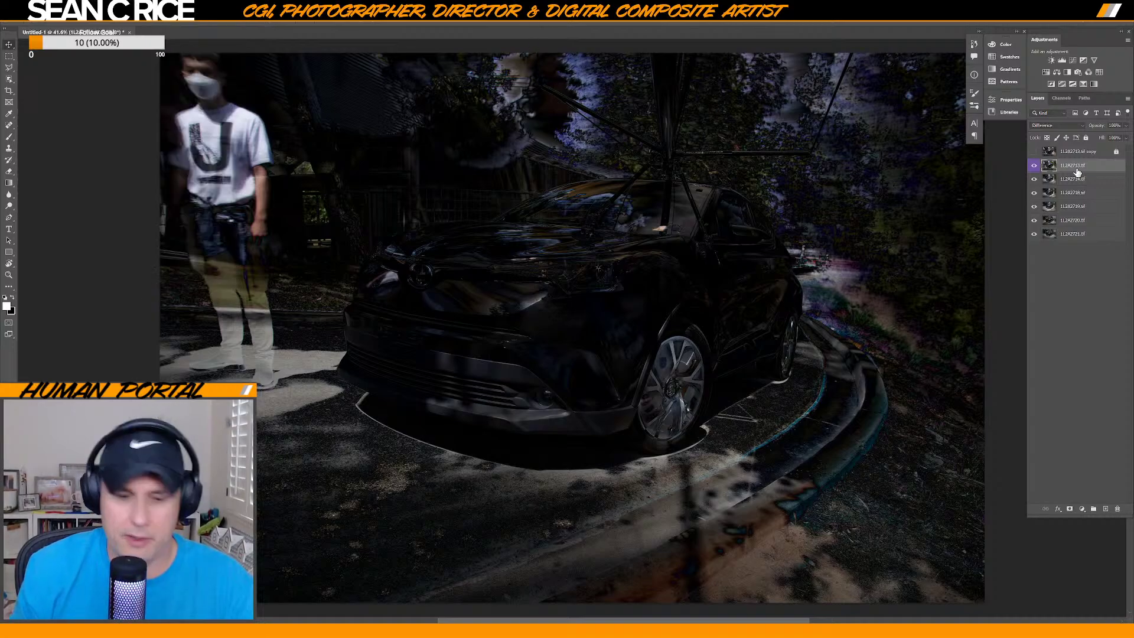
pyautogui.hotkey('alt', 'v')
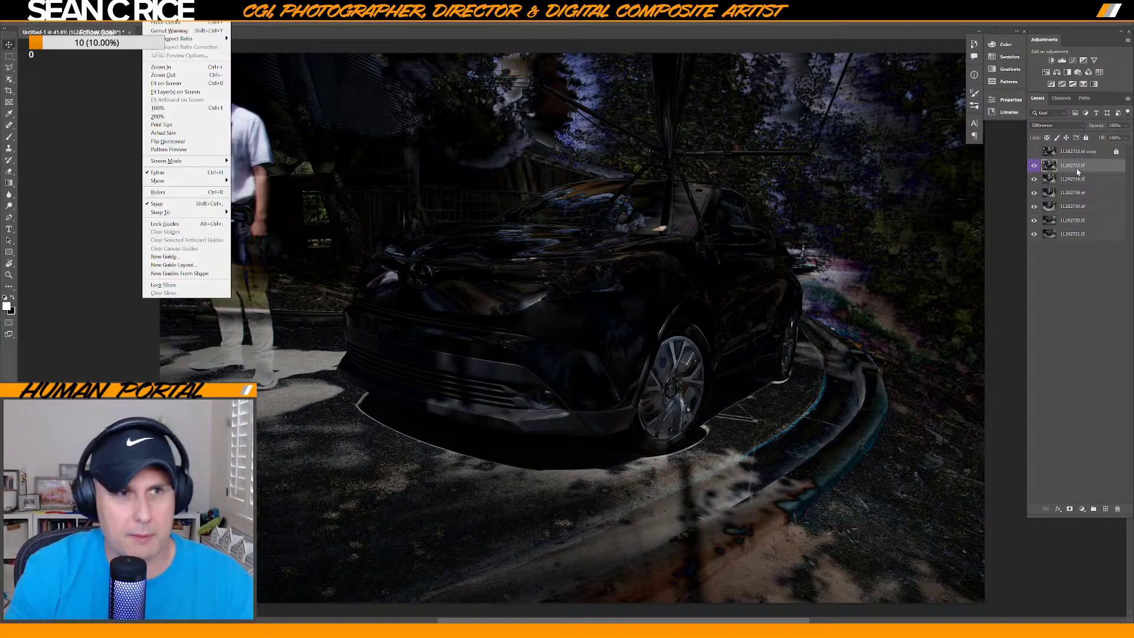
pyautogui.press('Escape')
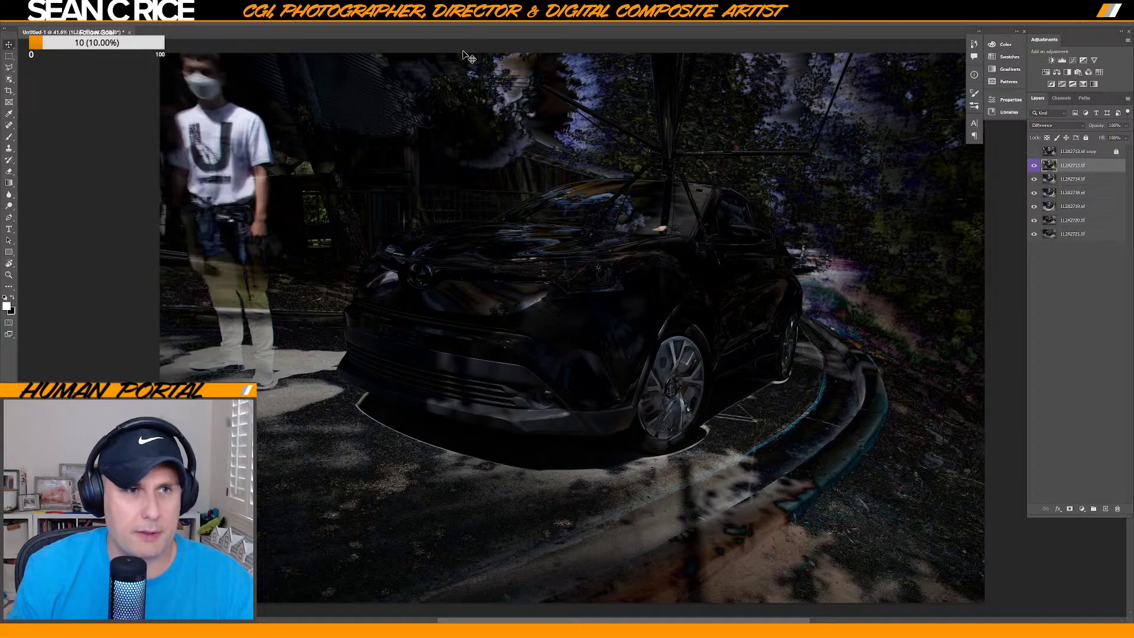
pyautogui.click(1035, 166)
pyautogui.click(1036, 168)
pyautogui.hotkey('alt', 'v')
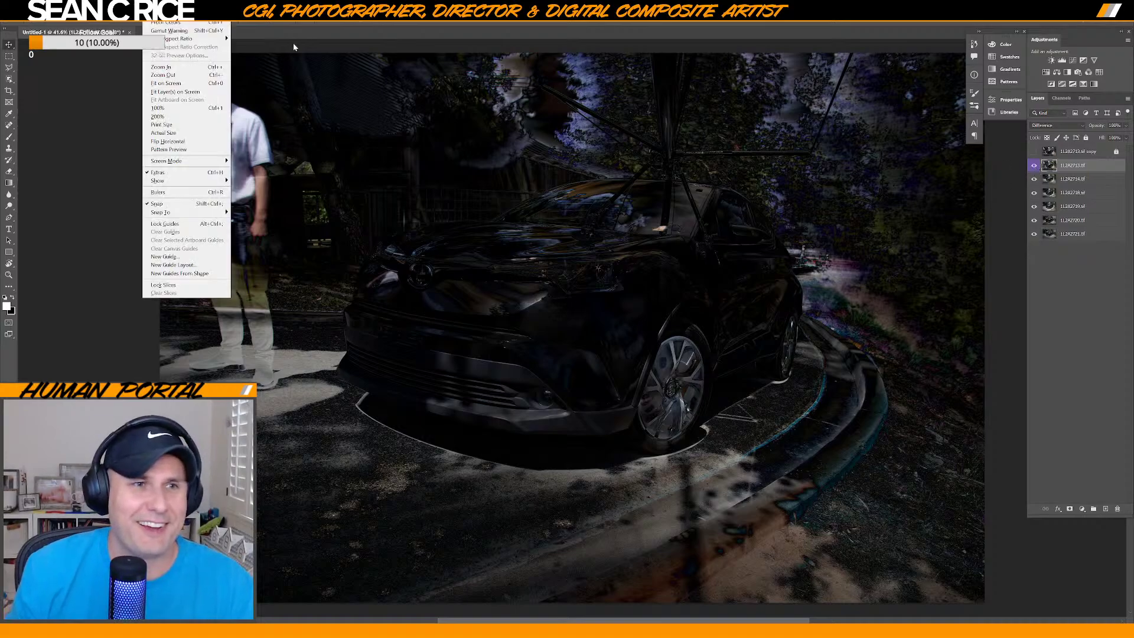
pyautogui.press('Escape')
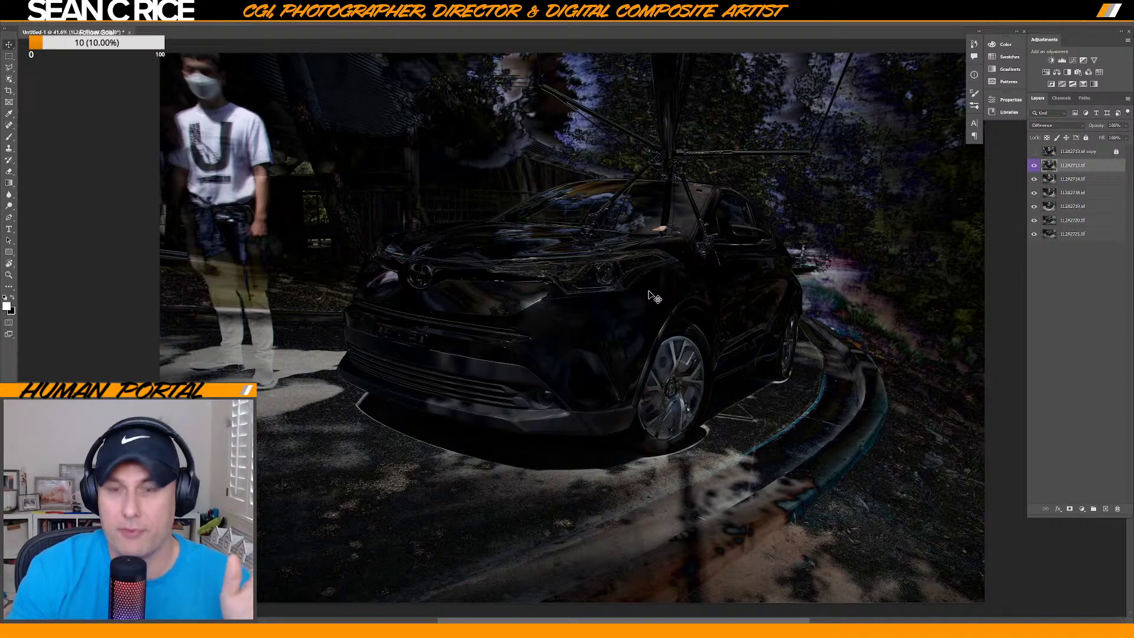
# Inspect the Difference result around the headlight and bodywork, toggling layer 1L2A2713.tif to check its alignment with the frame beneath.
pyautogui.hotkey('ctrl', '1')
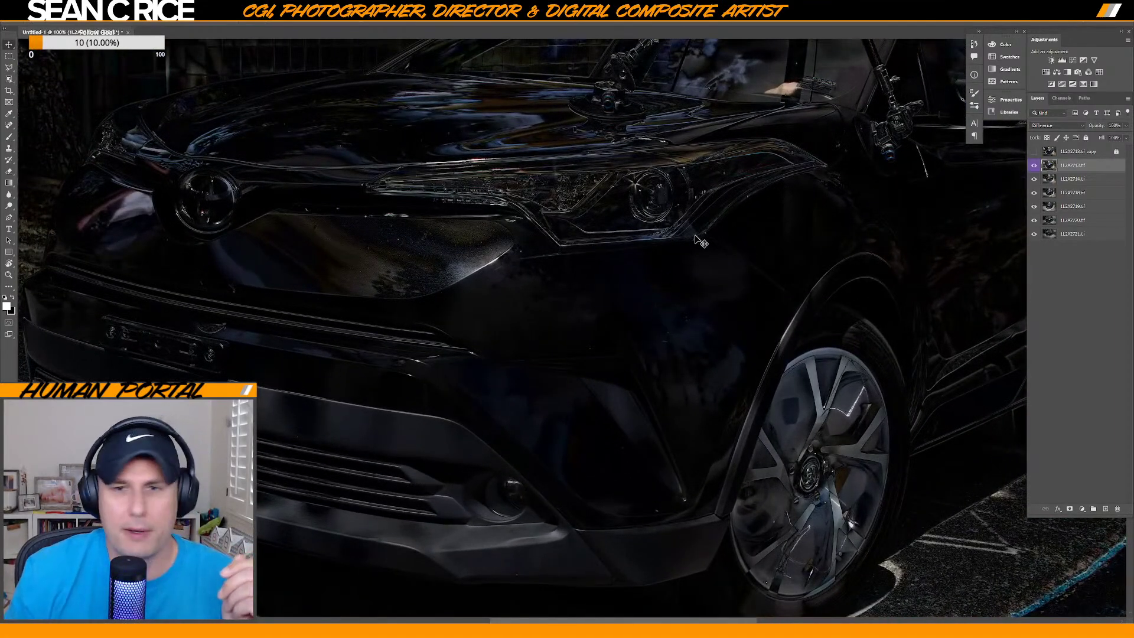
pyautogui.hotkey('ctrl', '-')
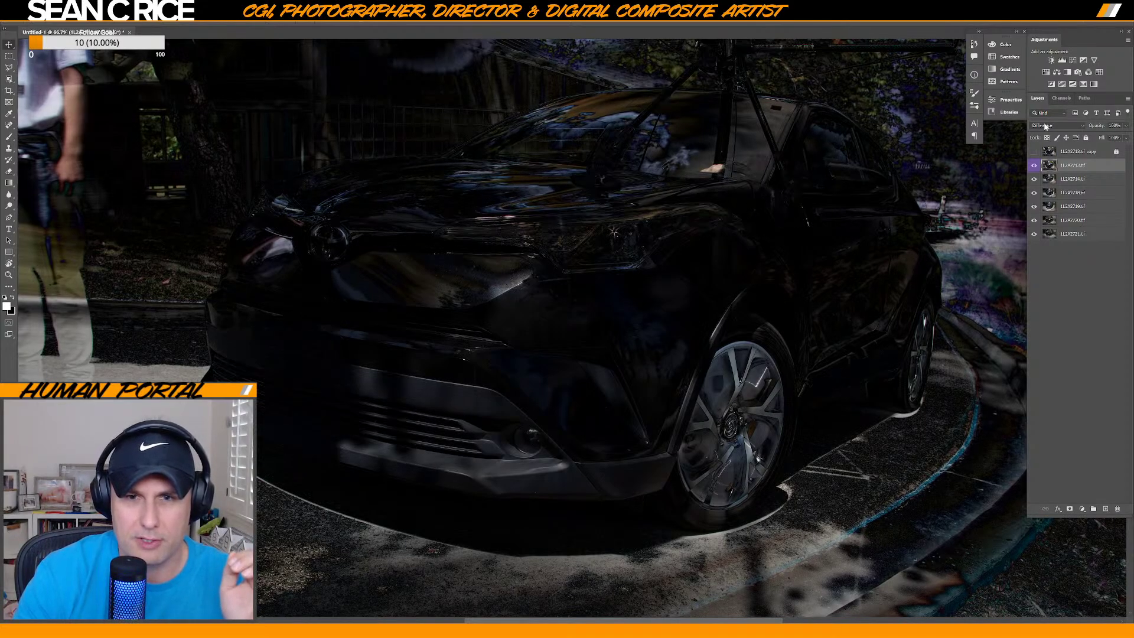
pyautogui.hotkey('ctrl', '+')
pyautogui.hotkey('ctrl', '+')
pyautogui.hotkey('ctrl', '+')
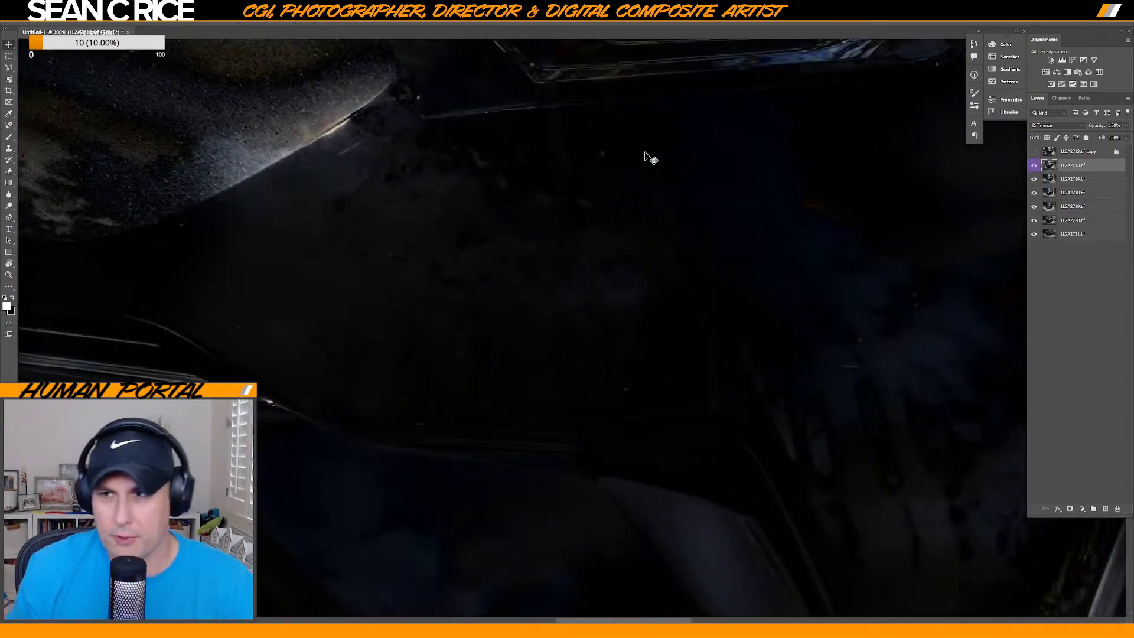
pyautogui.moveTo(605, 83); pyautogui.dragTo(541, 234)
pyautogui.click(1034, 166)
pyautogui.click(1034, 167)
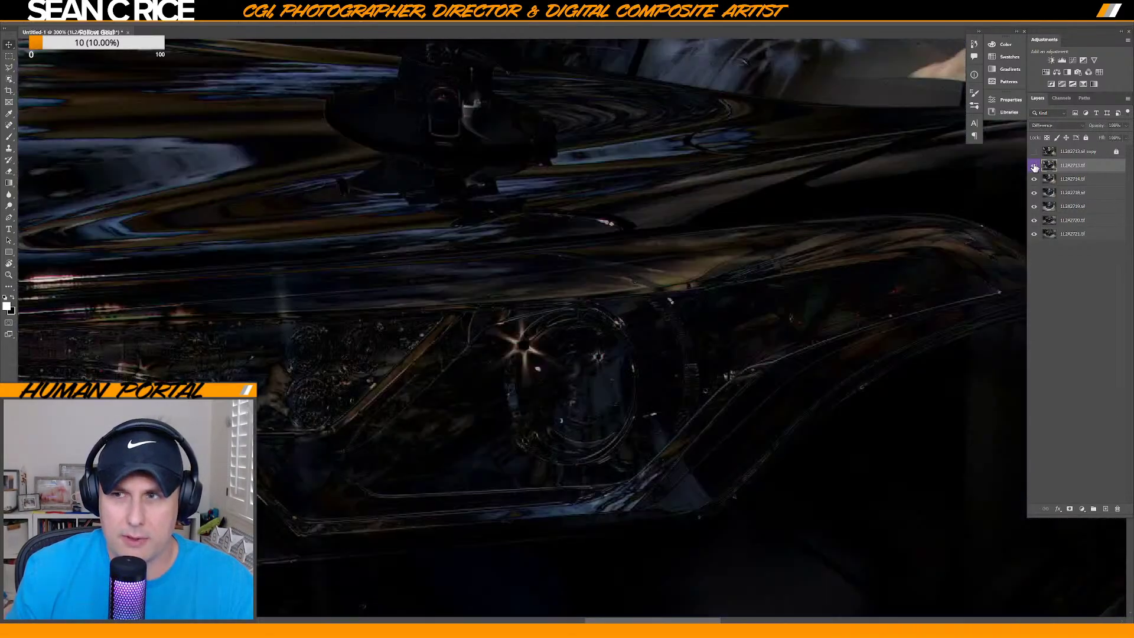
pyautogui.click(1034, 167)
pyautogui.click(1035, 167)
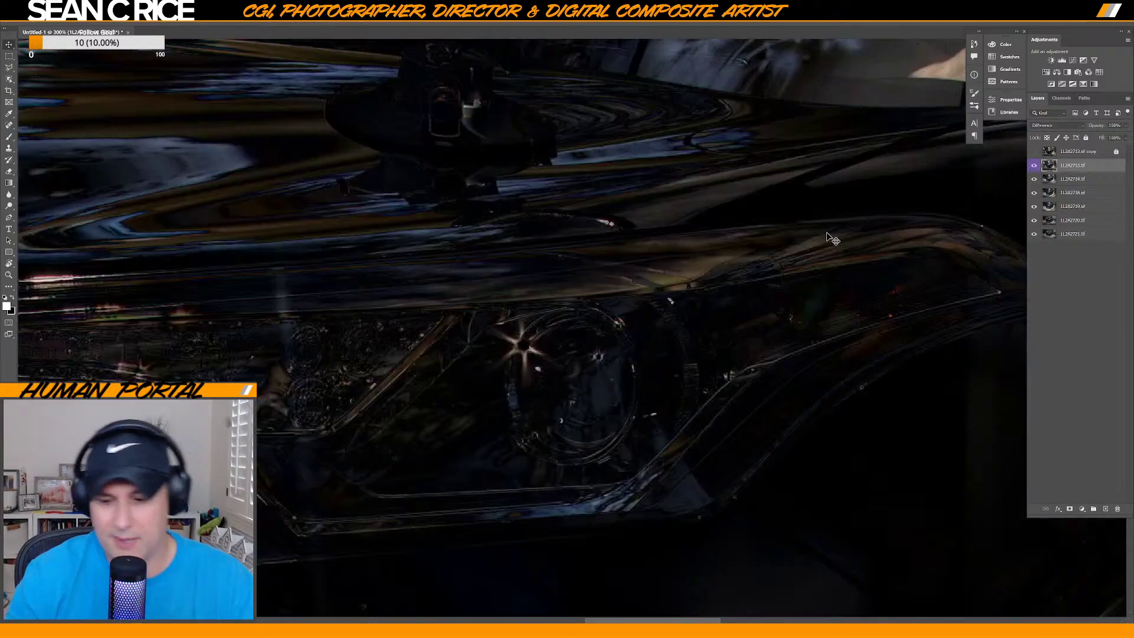
pyautogui.hotkey('ctrl', '-')
pyautogui.hotkey('ctrl', '-')
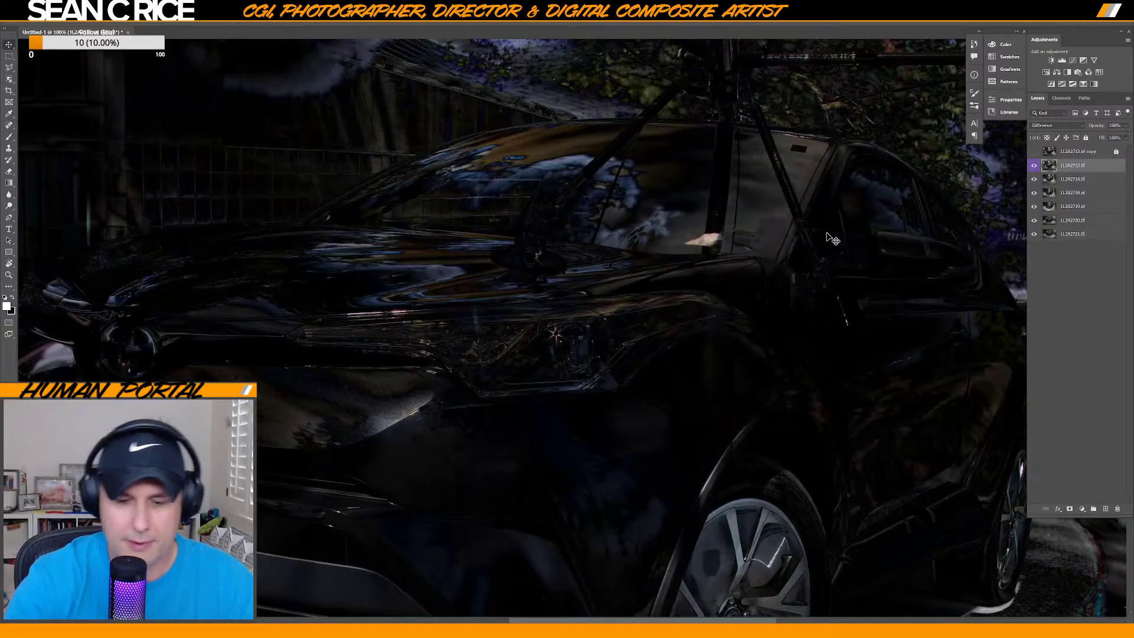
# Return layer 1L2A2713.tif to Normal blending, toggle its visibility against the frame beneath, and leave it hidden.
pyautogui.hotkey('ctrl', '-')
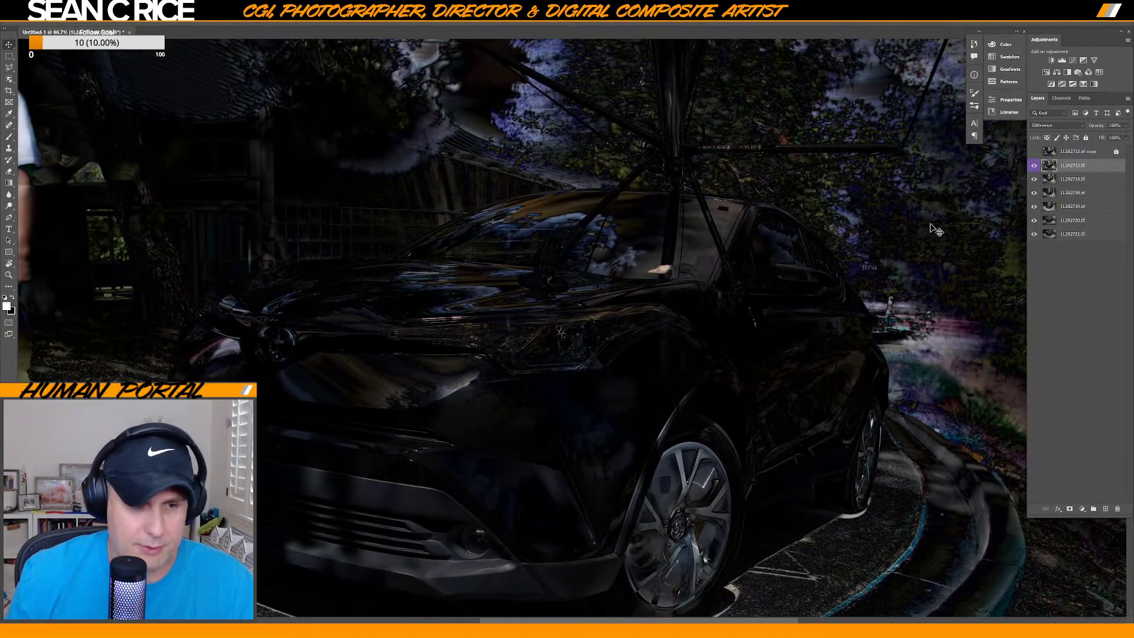
pyautogui.click(1043, 125)
pyautogui.click(1049, 128)
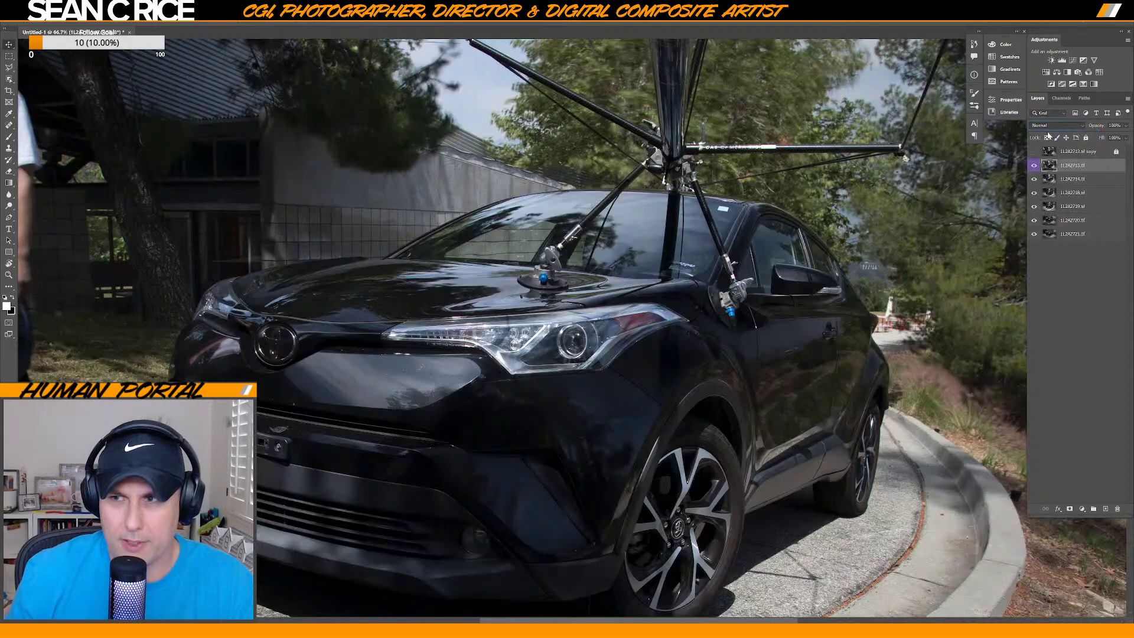
pyautogui.click(1035, 166)
pyautogui.click(1035, 166)
pyautogui.click(1035, 166)
# Set the blending mode of layer 1L2A2714.tif to Difference.
pyautogui.click(1058, 126)
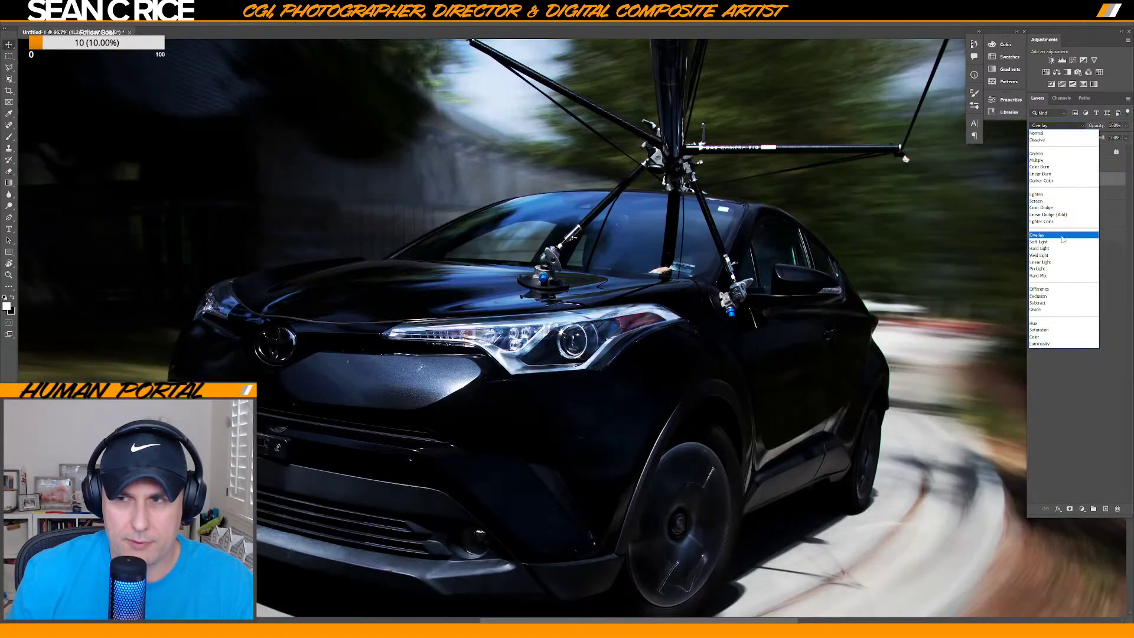
pyautogui.click(1062, 237)
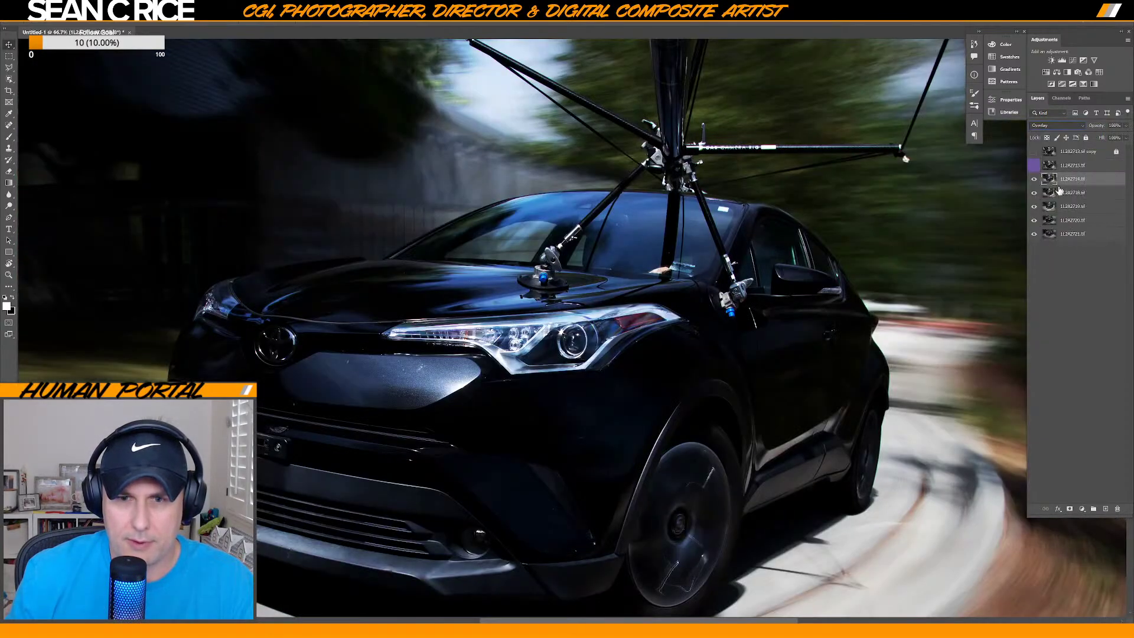
pyautogui.click(1048, 131)
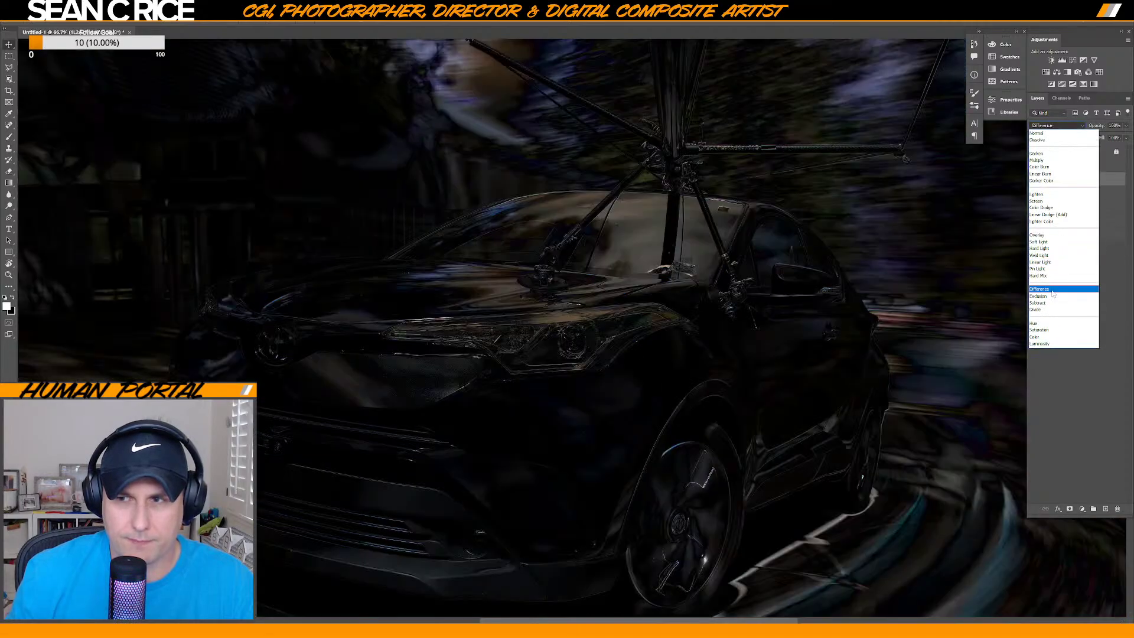
pyautogui.click(1053, 261)
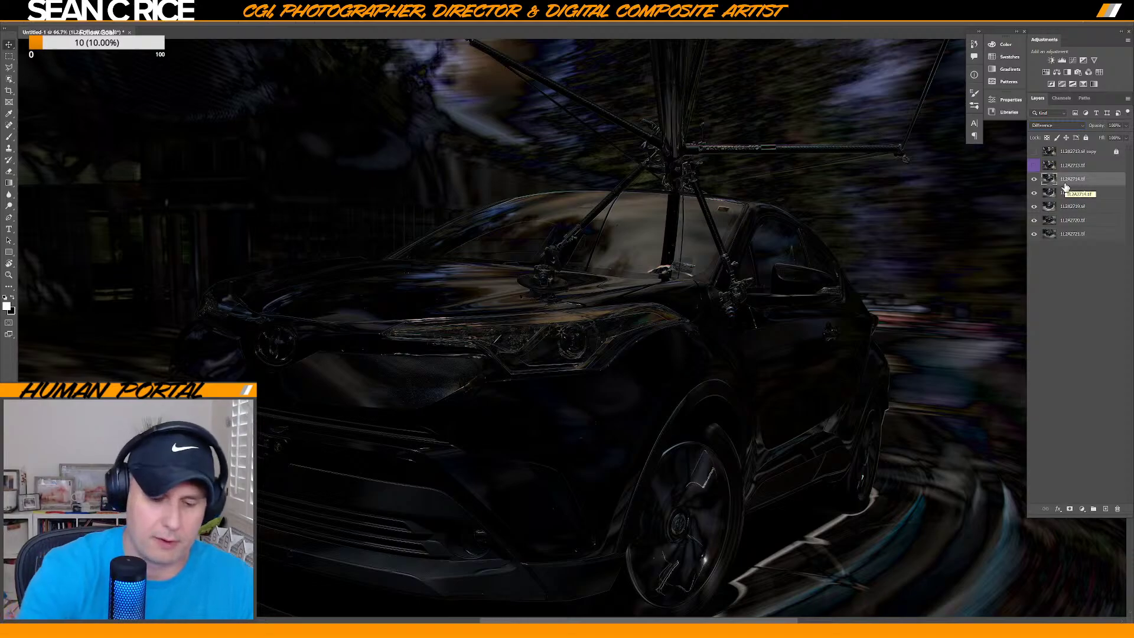
# Duplicate layer 1L2A2714.tif, fully lock and hide the copy, and select the original layer again.
pyautogui.hotkey('ctrl', 'j')
pyautogui.click(1086, 137)
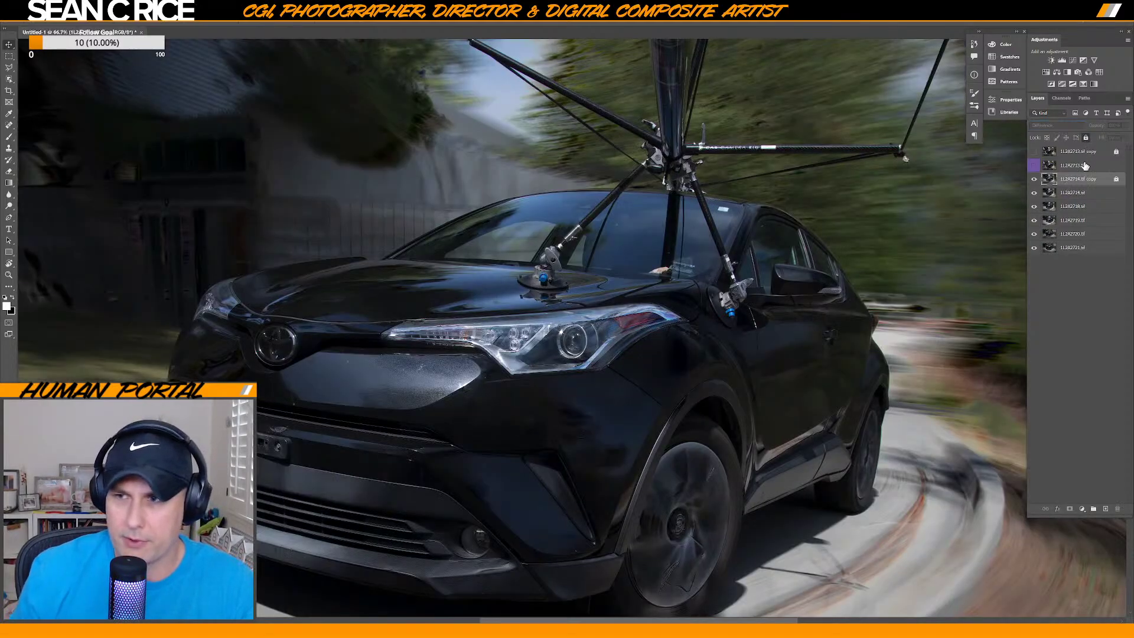
pyautogui.click(1034, 179)
pyautogui.click(1041, 192)
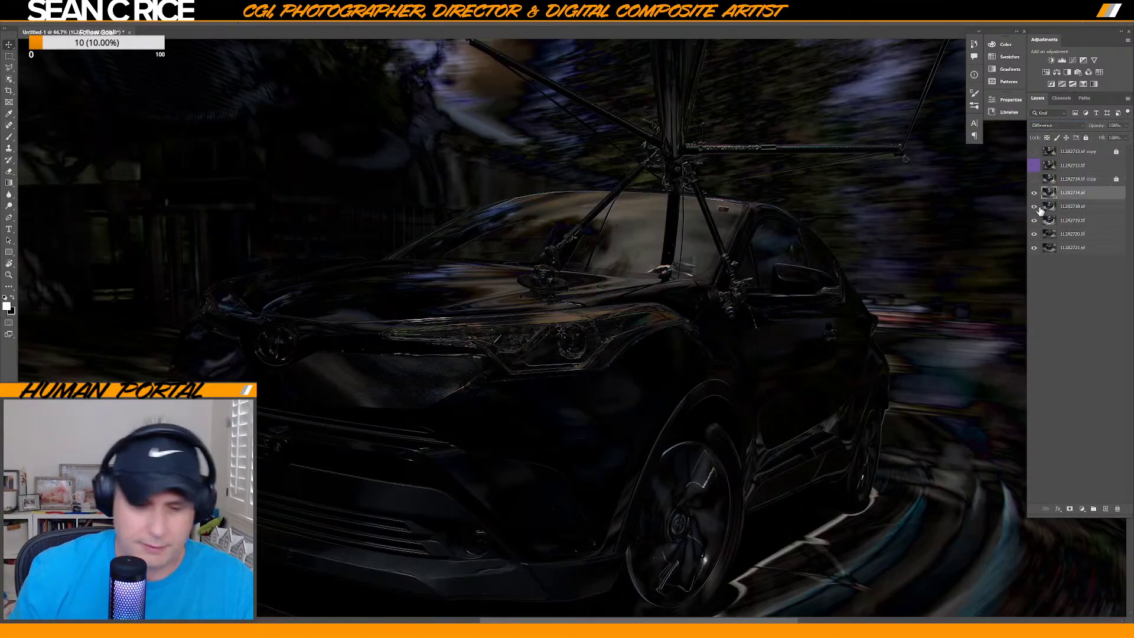
# Nudge layer 1L2A2714.tif in small vertical and horizontal increments to align the whole car with the frame beneath.
pyautogui.hotkey('alt', 'v')
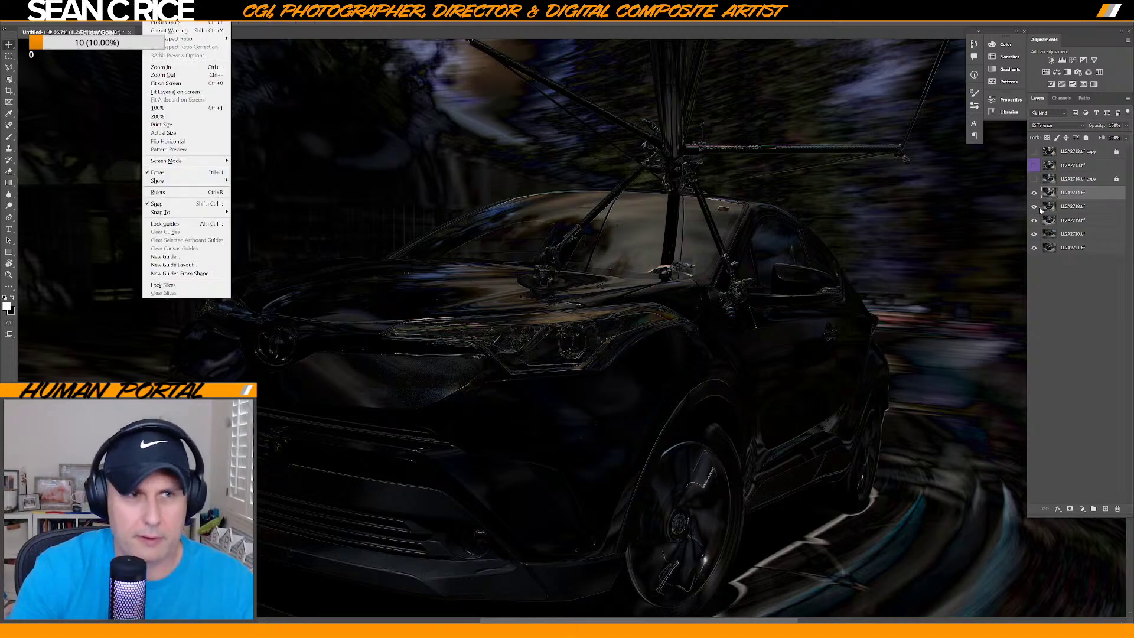
pyautogui.press('Escape')
pyautogui.press('Up')
pyautogui.press('Up')
pyautogui.press('Up')
pyautogui.press('Down')
pyautogui.press('Right')
pyautogui.press('Left')
pyautogui.press('Left')
pyautogui.press('Right')
# Fine-tune the position of layer 1L2A2714.tif with small nudges, using the headlight edges in the Difference result as reference.
pyautogui.hotkey('ctrl', '+')
pyautogui.hotkey('ctrl', '+')
pyautogui.hotkey('ctrl', '+')
pyautogui.hotkey('ctrl', '+')
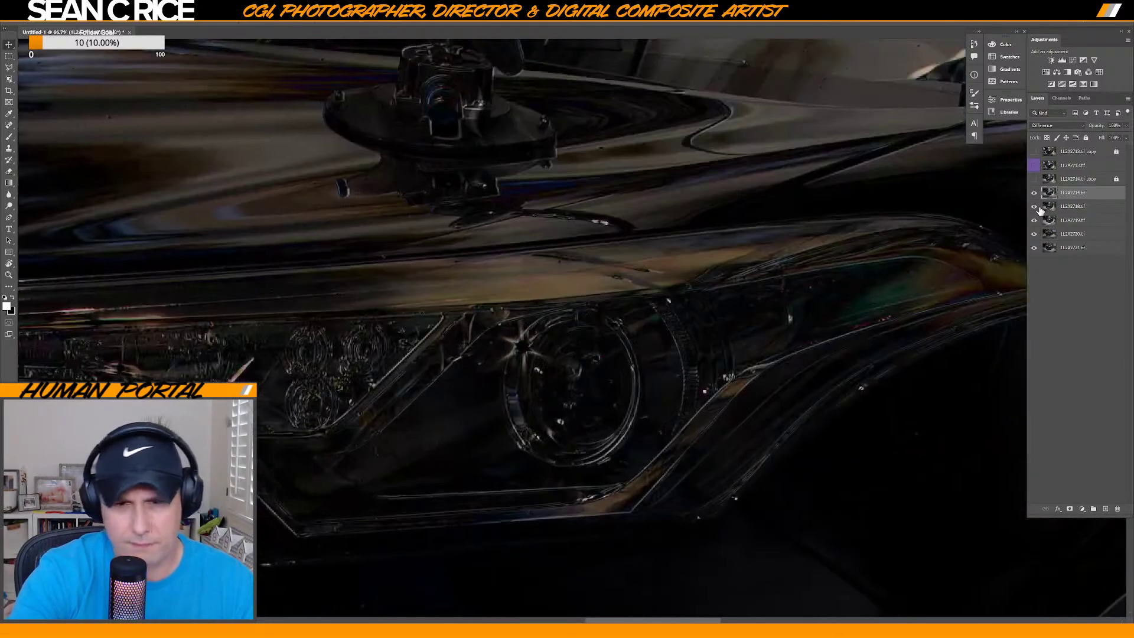
pyautogui.press('Left')
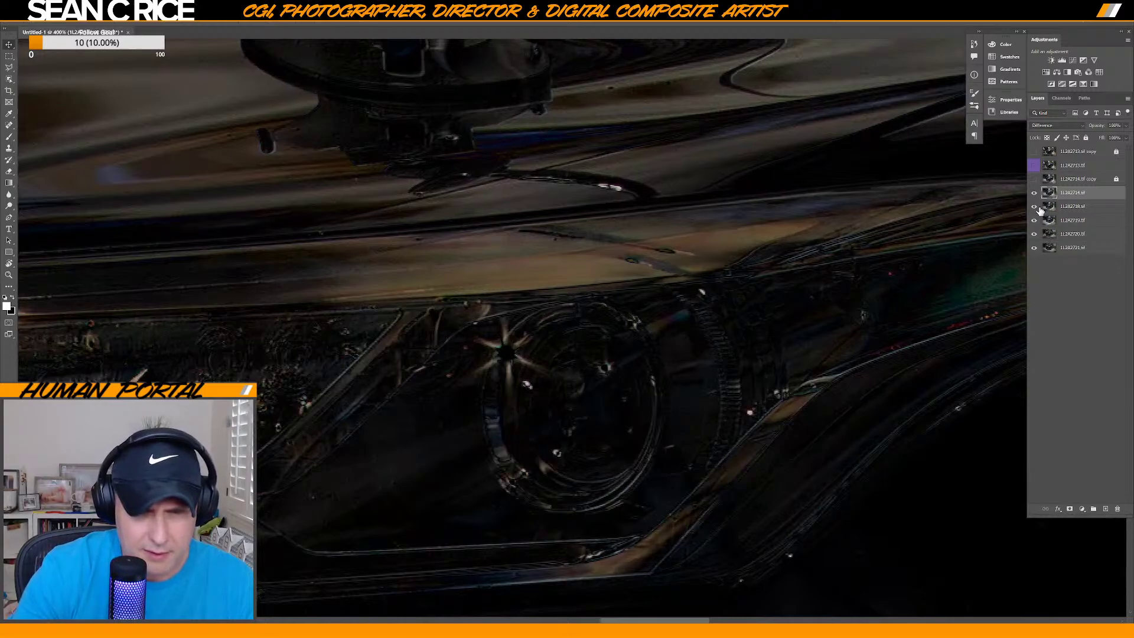
pyautogui.press('Down')
pyautogui.press('Left')
pyautogui.press('Right')
pyautogui.press('Right')
pyautogui.press('Left')
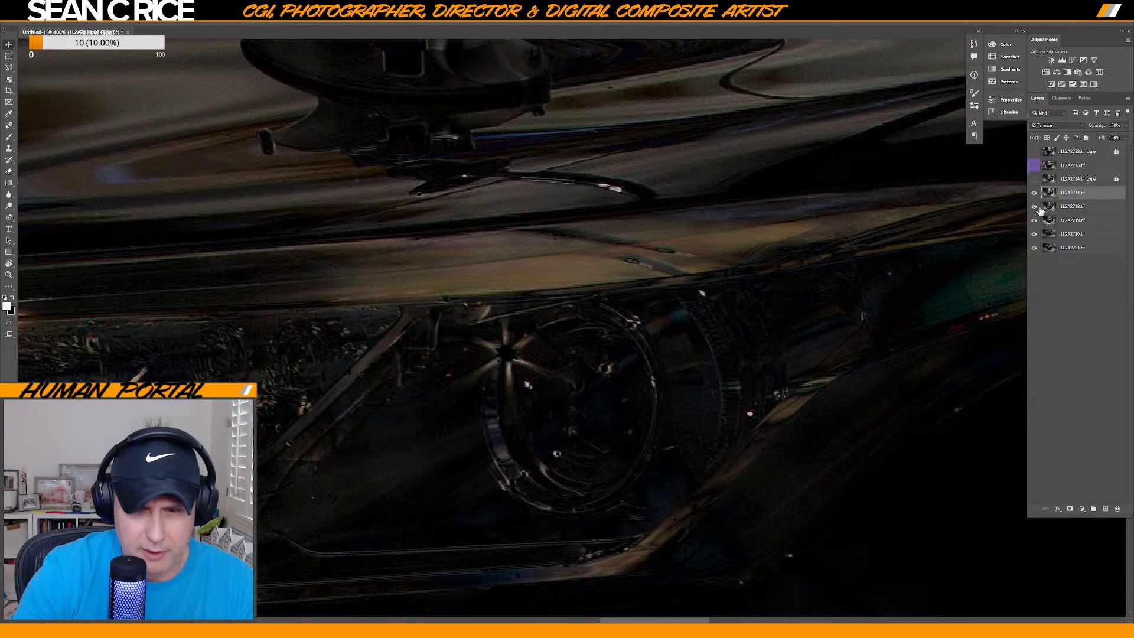
pyautogui.press('Up')
pyautogui.press('Down')
pyautogui.press('Right')
pyautogui.press('Left')
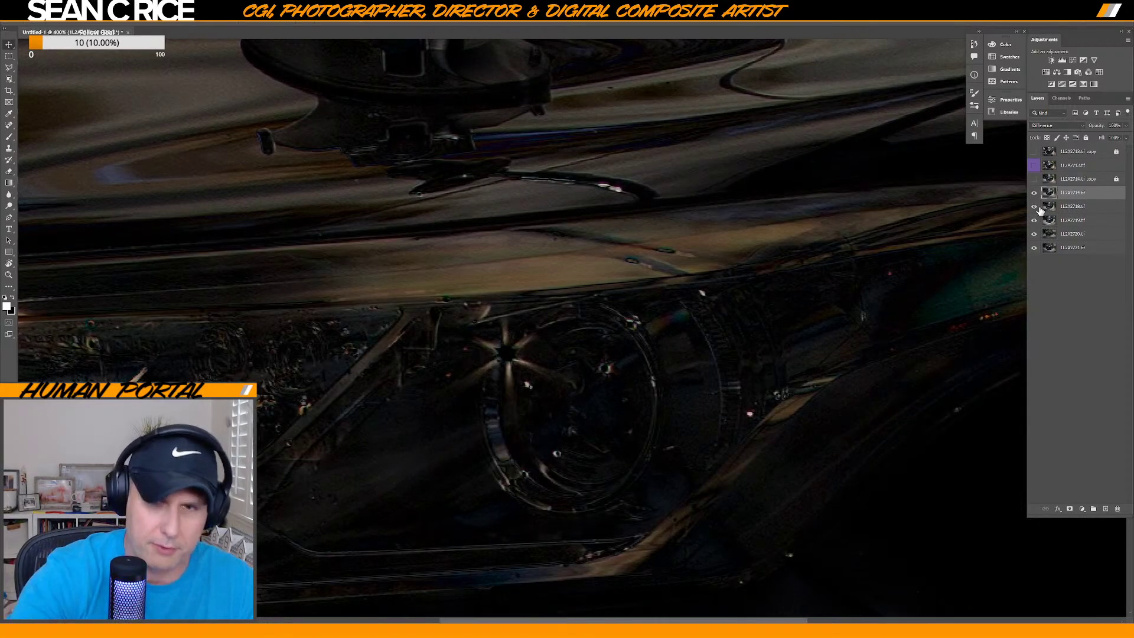
# Return layer 1L2A2714.tif to Normal blending and toggle its visibility repeatedly to compare it with the frame beneath.
pyautogui.hotkey('ctrl', '0')
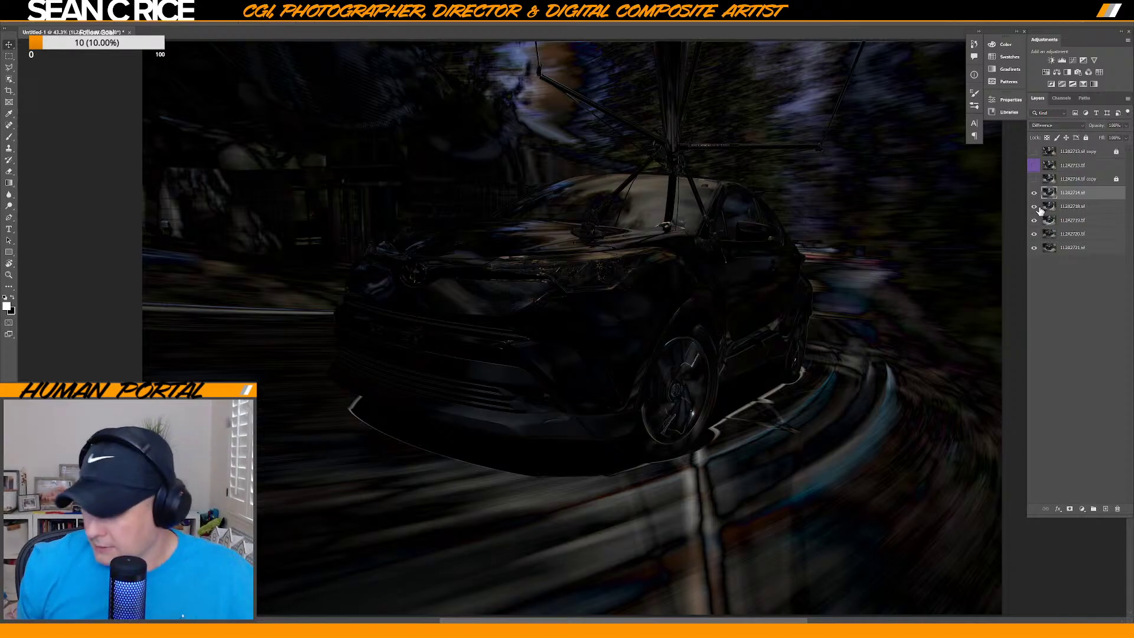
pyautogui.click(1061, 125)
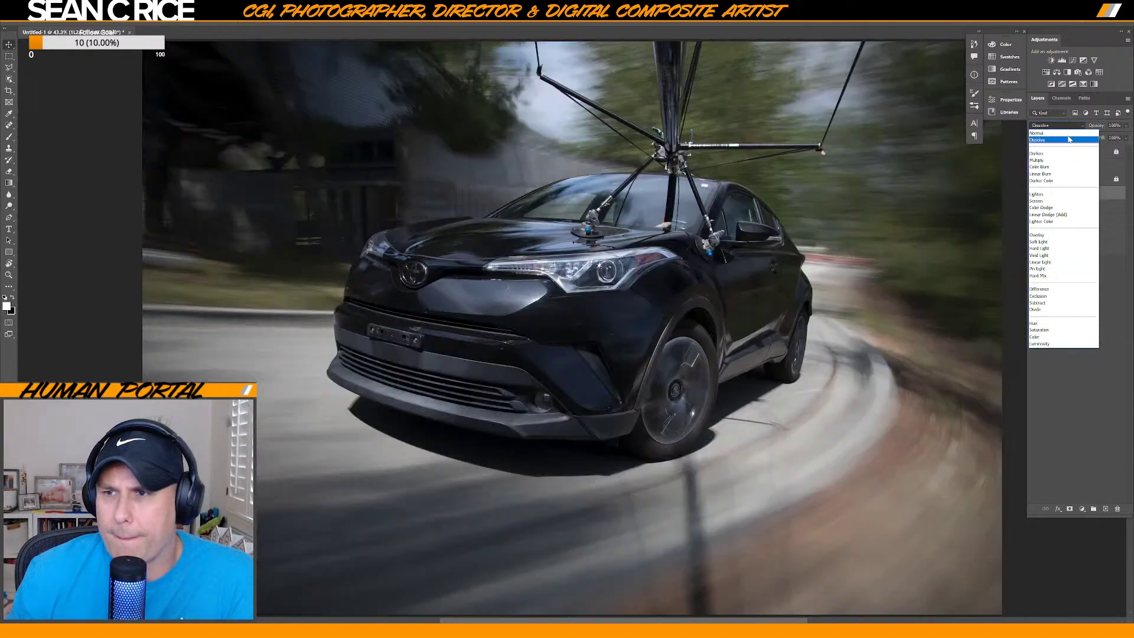
pyautogui.click(1069, 139)
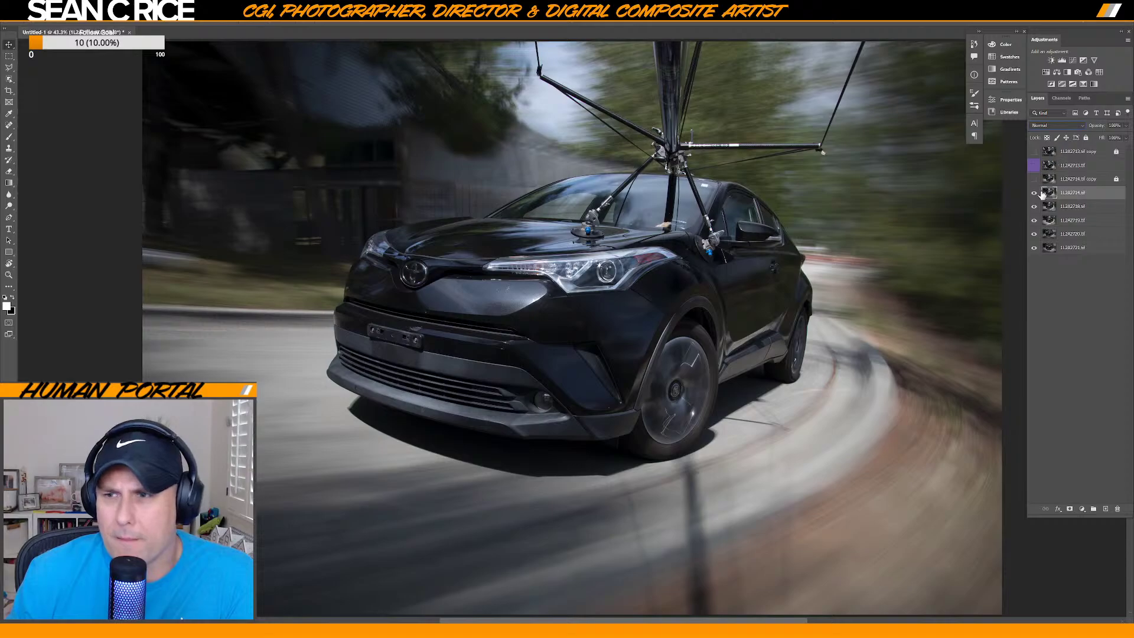
pyautogui.click(1035, 194)
pyautogui.click(1035, 195)
pyautogui.click(1034, 194)
pyautogui.click(1034, 194)
pyautogui.click(1034, 195)
pyautogui.click(1034, 195)
pyautogui.click(1035, 194)
pyautogui.click(1034, 194)
pyautogui.click(1034, 195)
pyautogui.click(1035, 194)
pyautogui.click(1035, 195)
pyautogui.click(1035, 194)
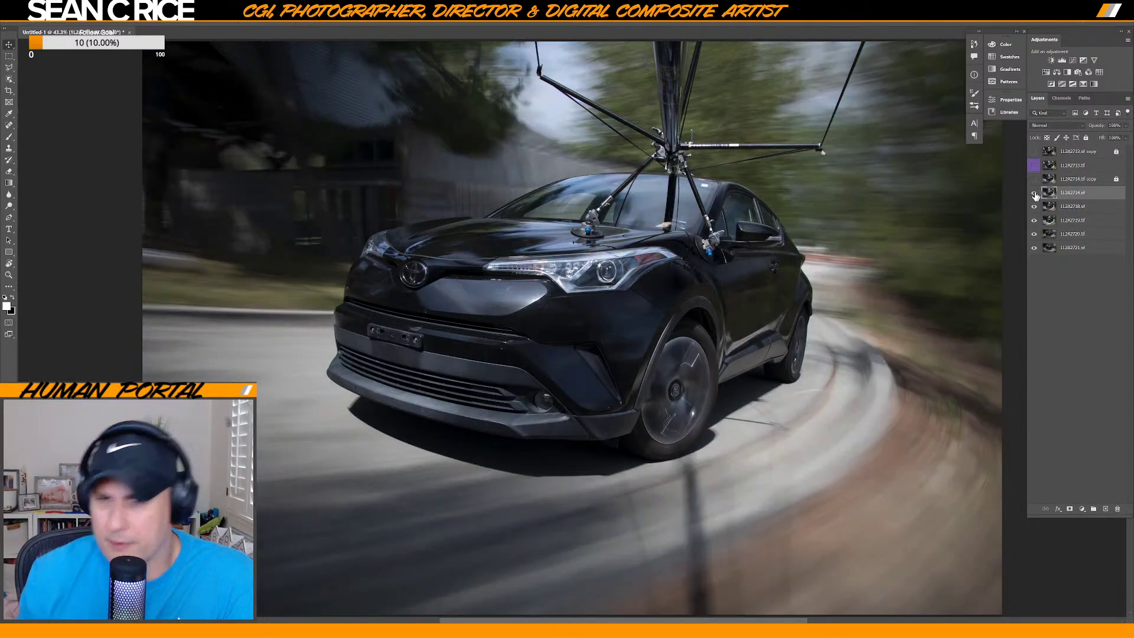
# Move layer 1L2A2714.tif to the bottom of the layer stack and fully lock it.
pyautogui.moveTo(1074, 193); pyautogui.dragTo(1076, 259)
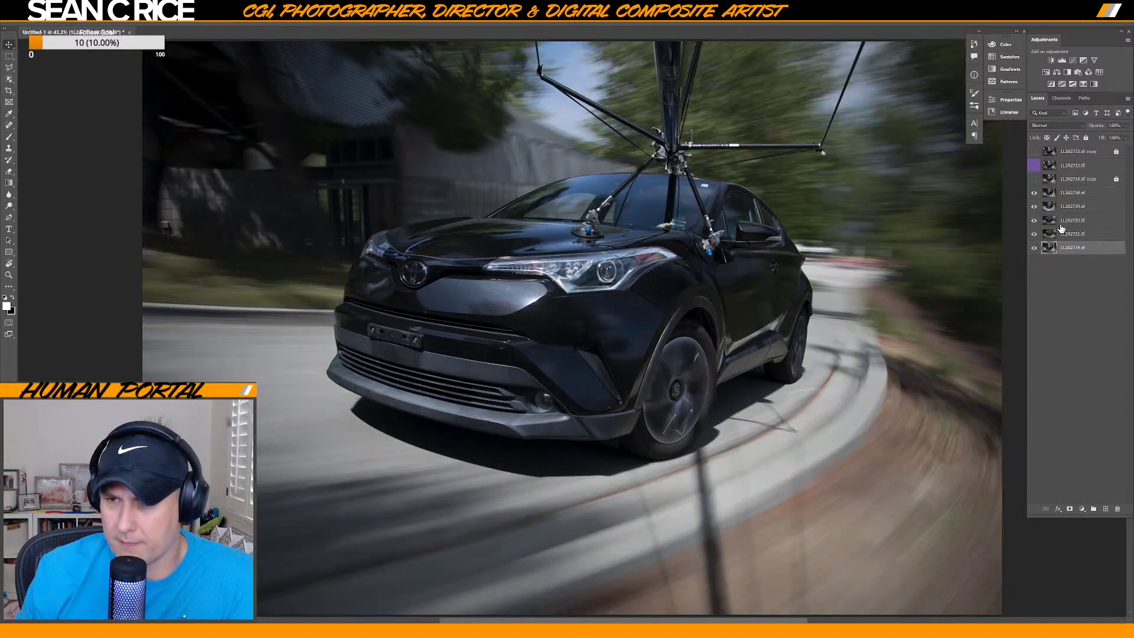
pyautogui.click(1086, 138)
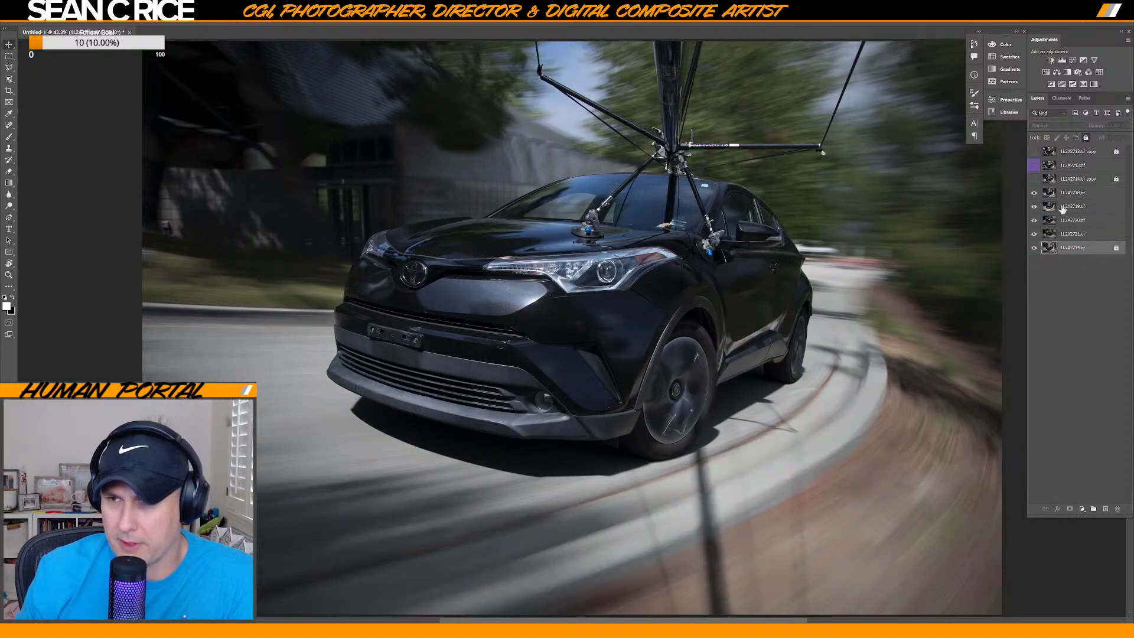
# Hide the four frames above locked layer 1L2A2714.tif and toggle the two directly above it to compare them.
pyautogui.moveTo(1035, 195); pyautogui.dragTo(1035, 235)
pyautogui.click(1033, 236)
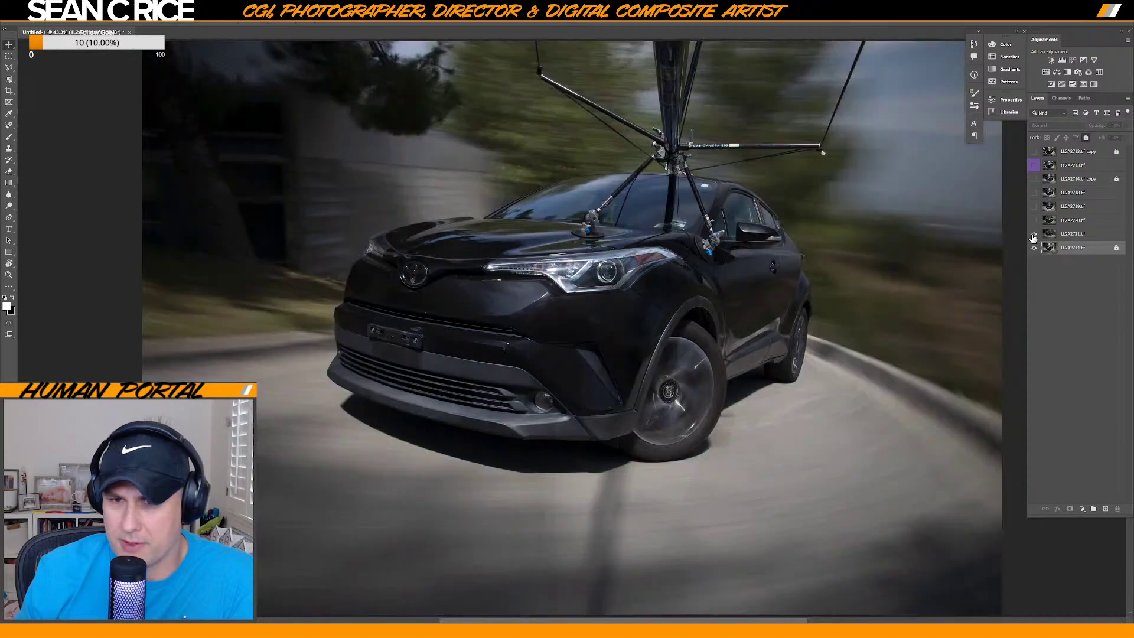
pyautogui.click(1033, 236)
pyautogui.click(1033, 236)
pyautogui.click(1033, 236)
pyautogui.click(1034, 236)
pyautogui.click(1033, 236)
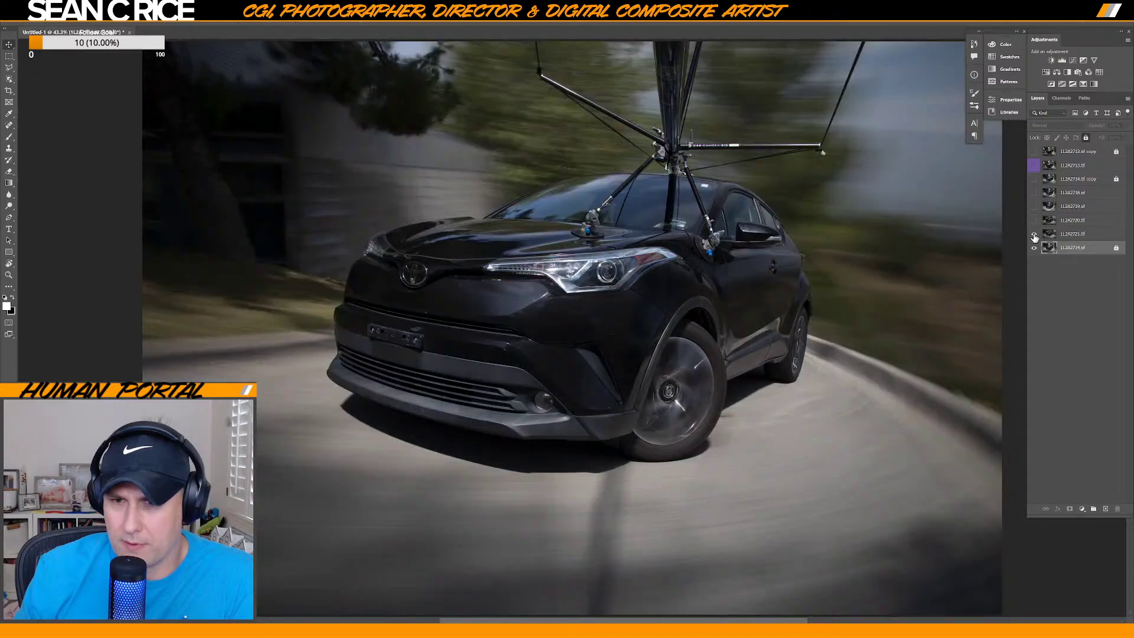
pyautogui.click(1034, 221)
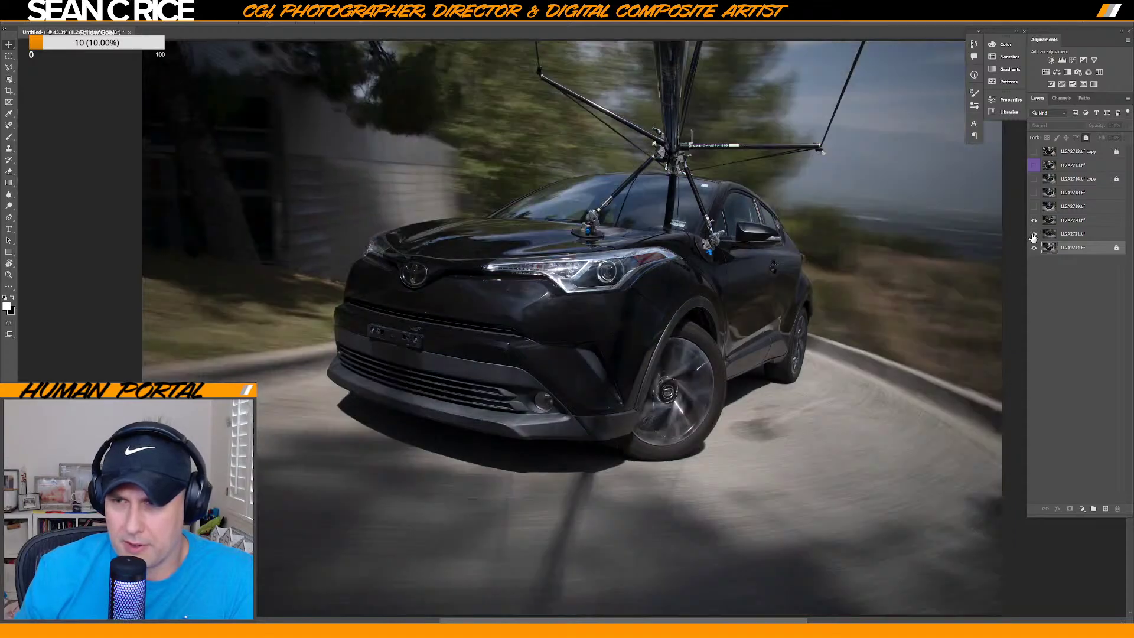
pyautogui.click(1034, 221)
# Group the two frames directly above locked layer 1L2A2714.tif and name the group DOOR.
pyautogui.click(1067, 224)
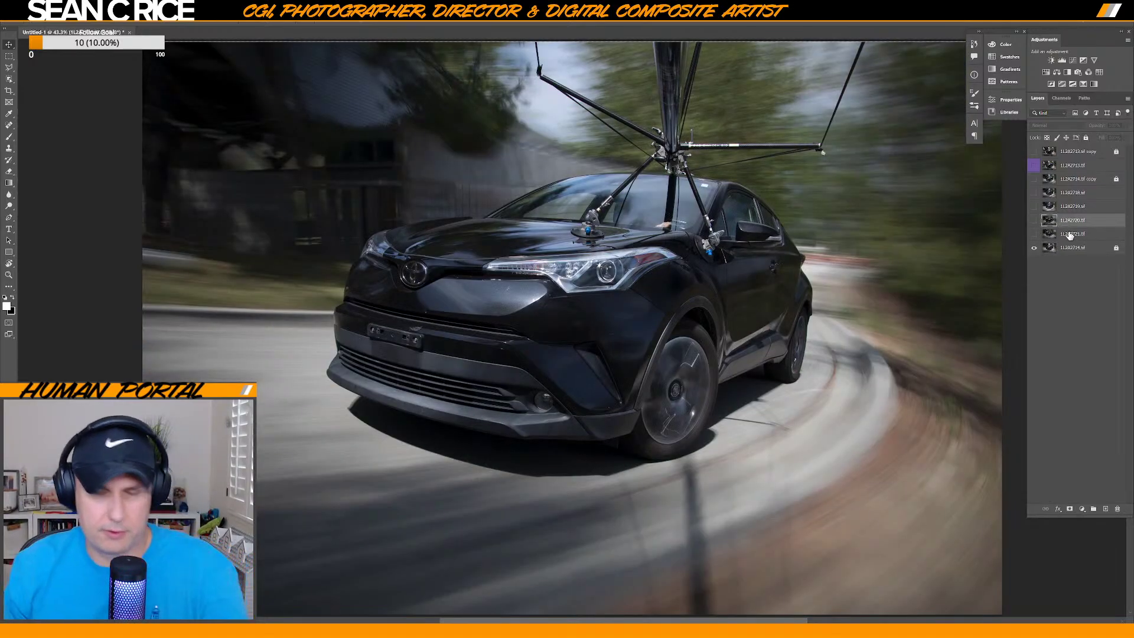
pyautogui.keyDown('shift'); pyautogui.click(1071, 234); pyautogui.keyUp('shift')
pyautogui.hotkey('ctrl', 'g')
pyautogui.doubleClick(1066, 218)
pyautogui.write('Boo')
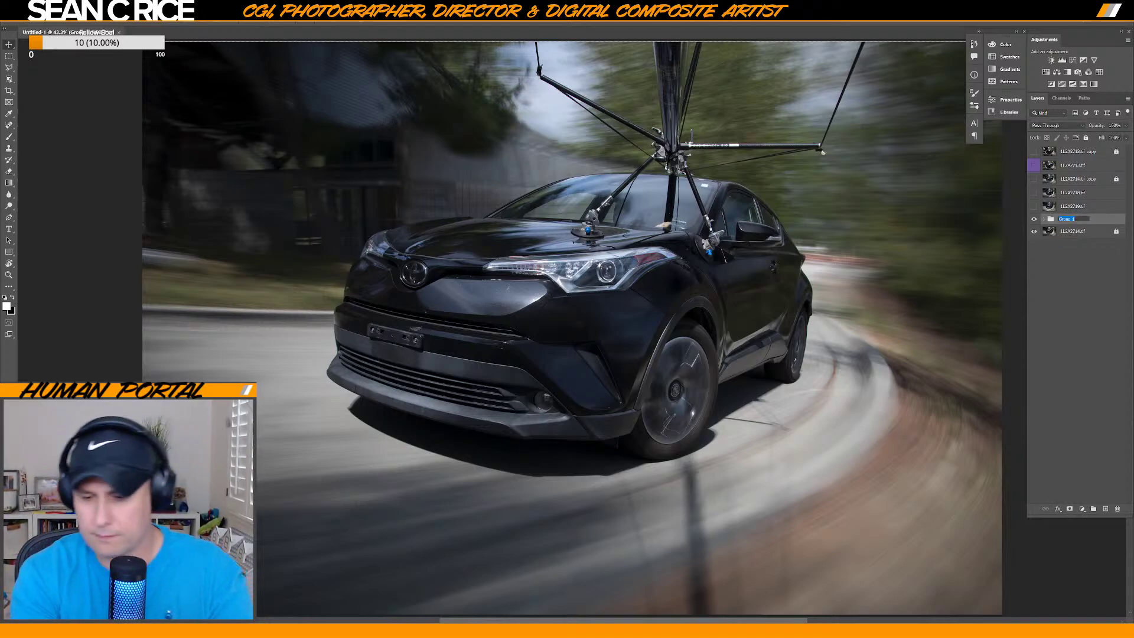
pyautogui.write('R')
pyautogui.press('Return')
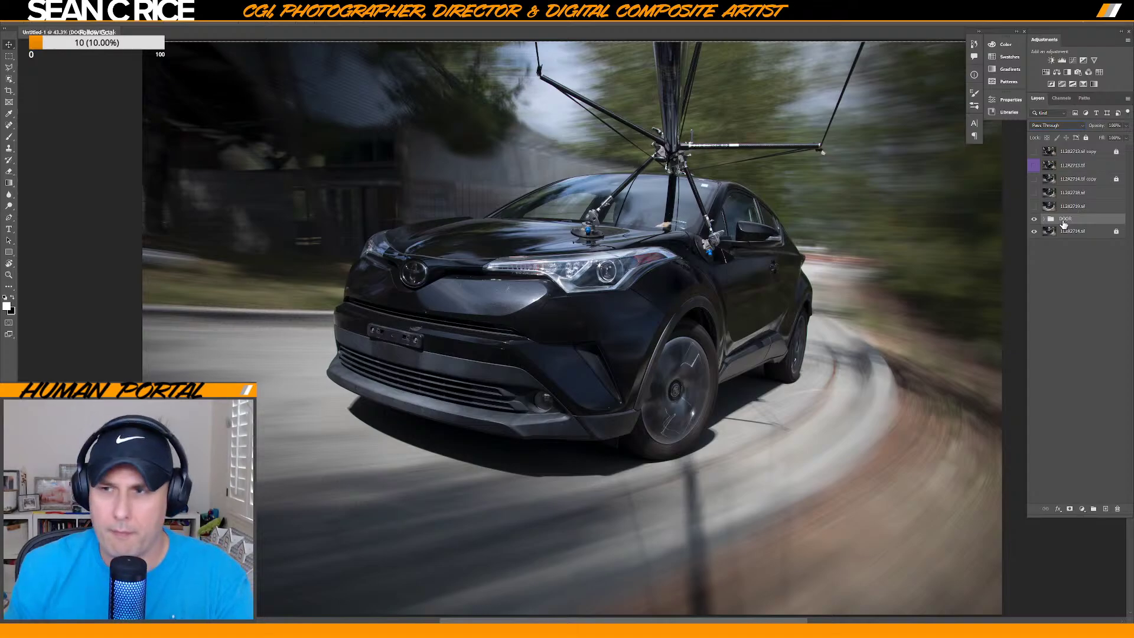
# Show the two frames above the DOOR group and toggle the upper one to compare their road and background blur.
pyautogui.click(1034, 206)
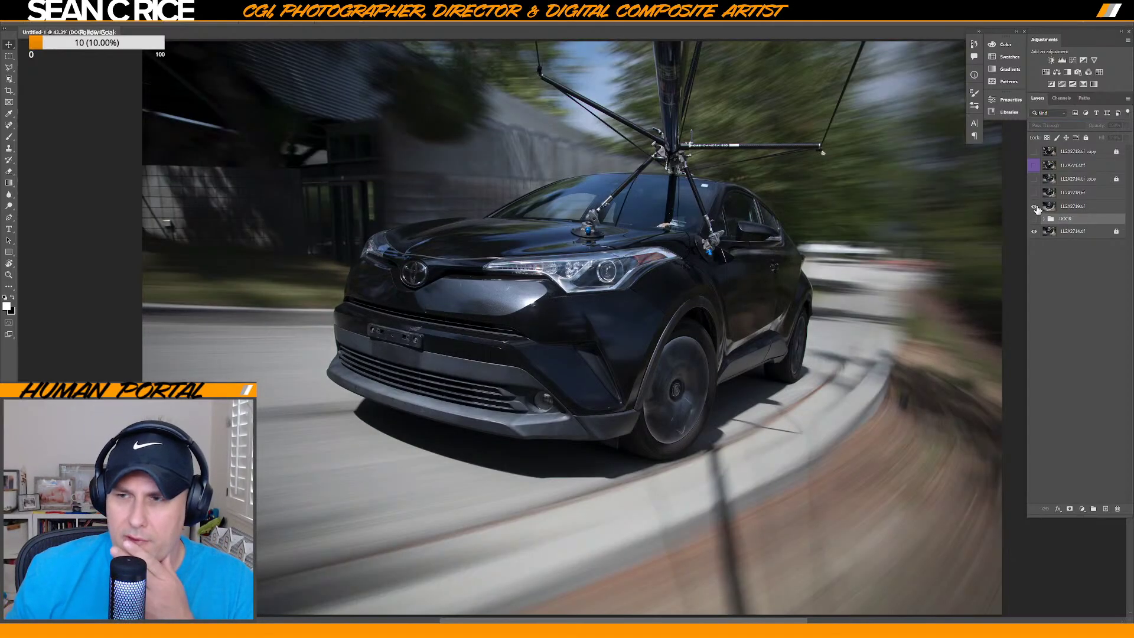
pyautogui.click(1035, 194)
pyautogui.click(1035, 194)
pyautogui.click(1035, 194)
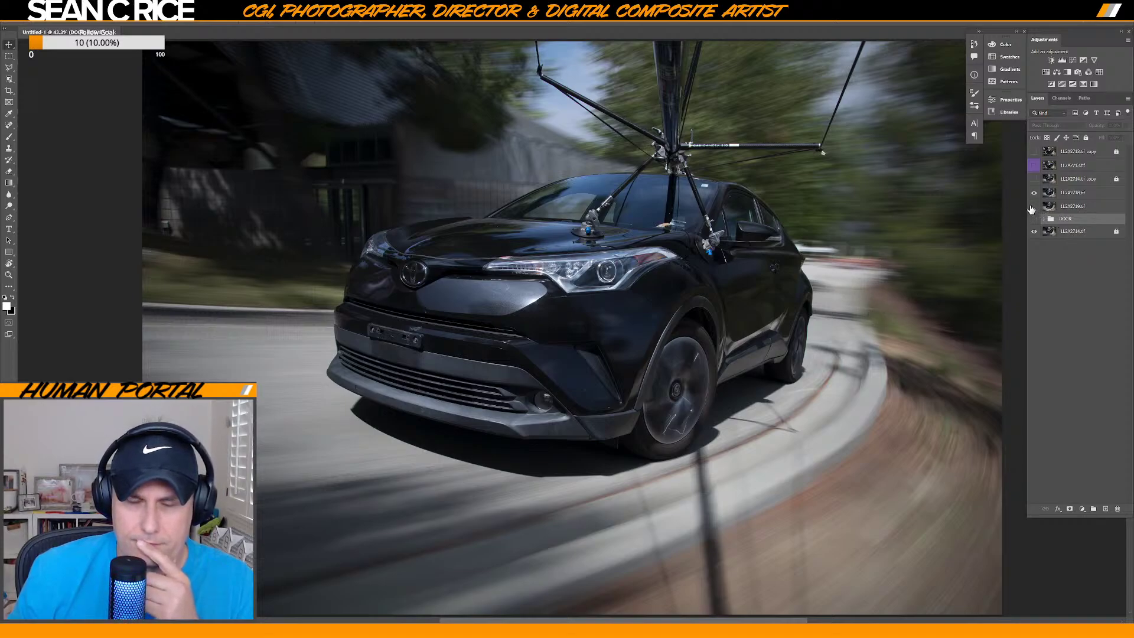
pyautogui.click(1035, 193)
pyautogui.click(1035, 194)
pyautogui.click(1035, 193)
pyautogui.click(1034, 193)
pyautogui.click(1035, 194)
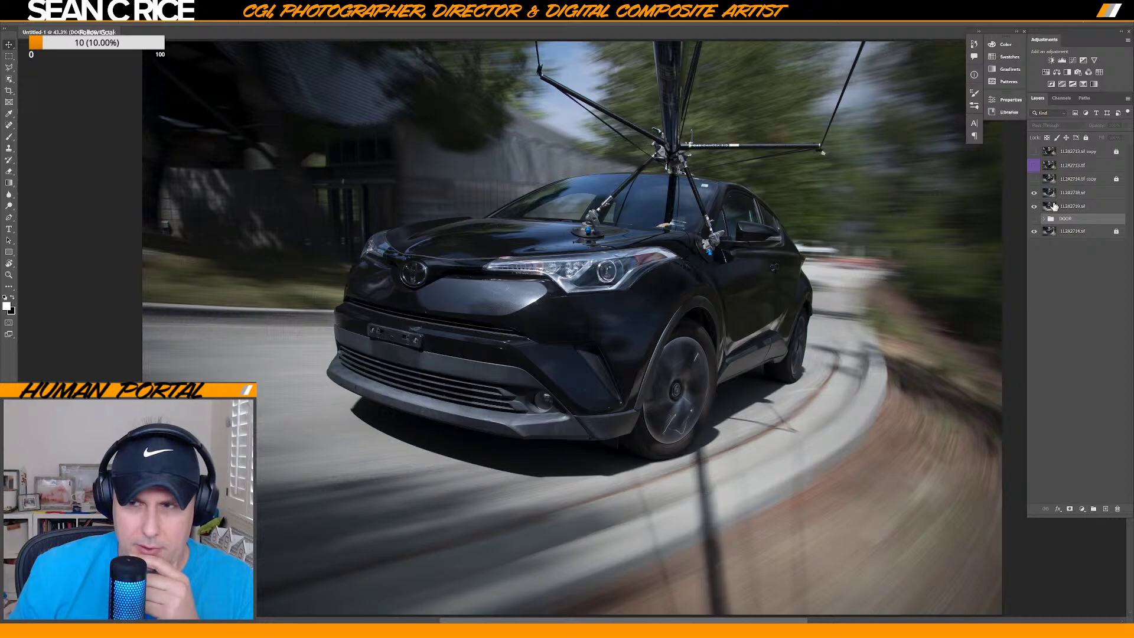
# Move the frame above layer 1L2A2719.tif to the bottom of the stack and fully lock it.
pyautogui.moveTo(1074, 195); pyautogui.dragTo(1072, 238)
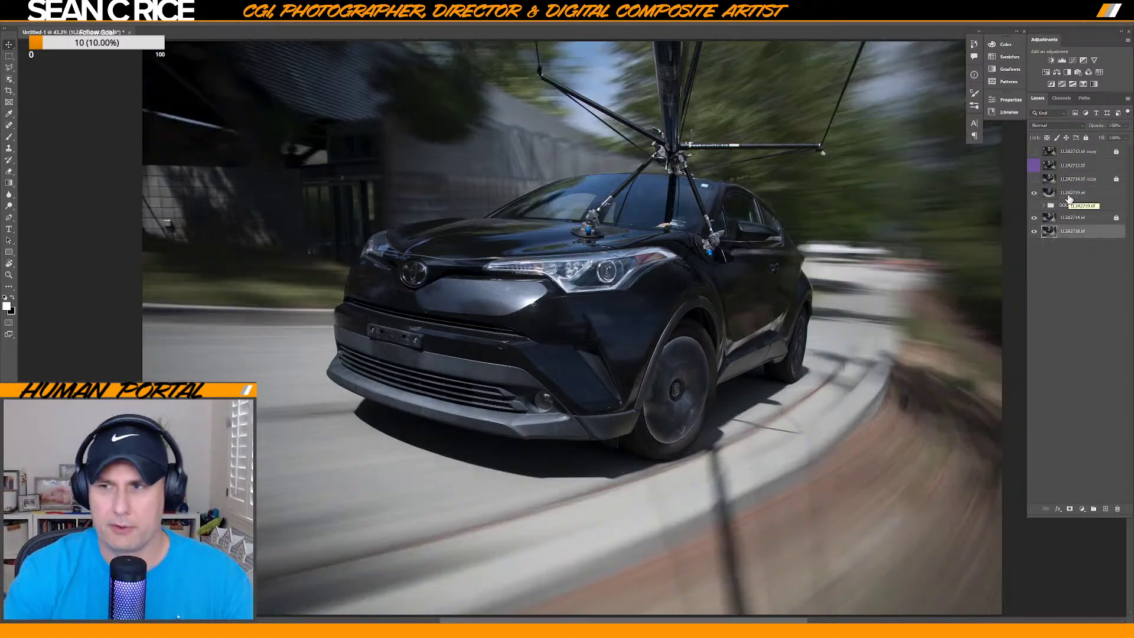
pyautogui.click(1087, 139)
# Place layer 1L2A2714.tif in its own group and rename that group.
pyautogui.hotkey('alt', ']')
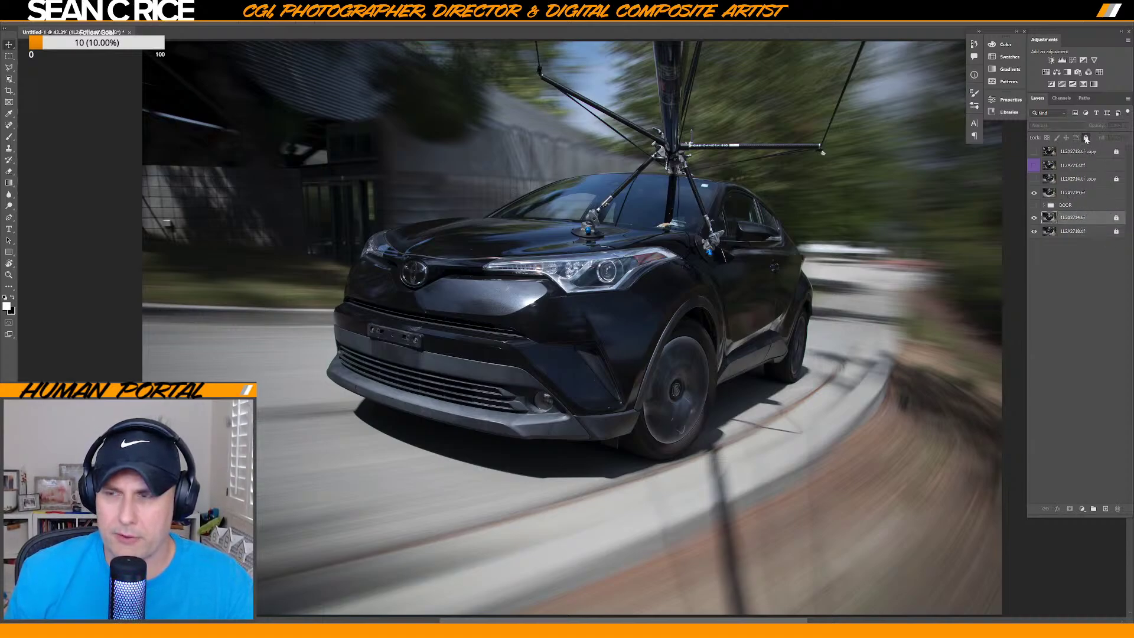
pyautogui.hotkey('ctrl', 'g')
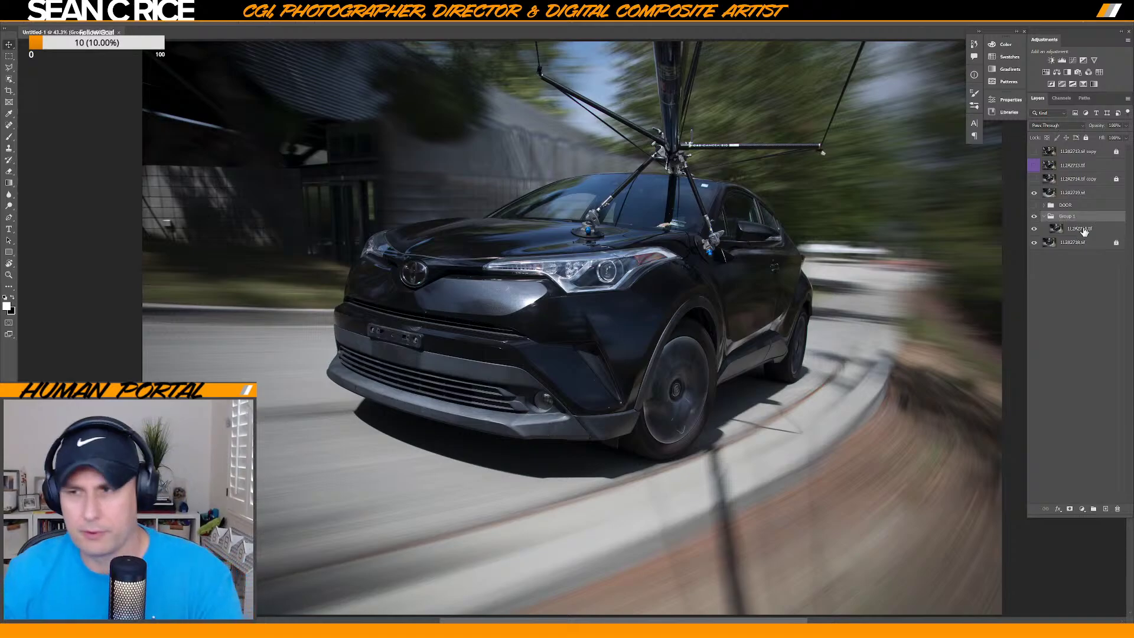
pyautogui.doubleClick(1067, 217)
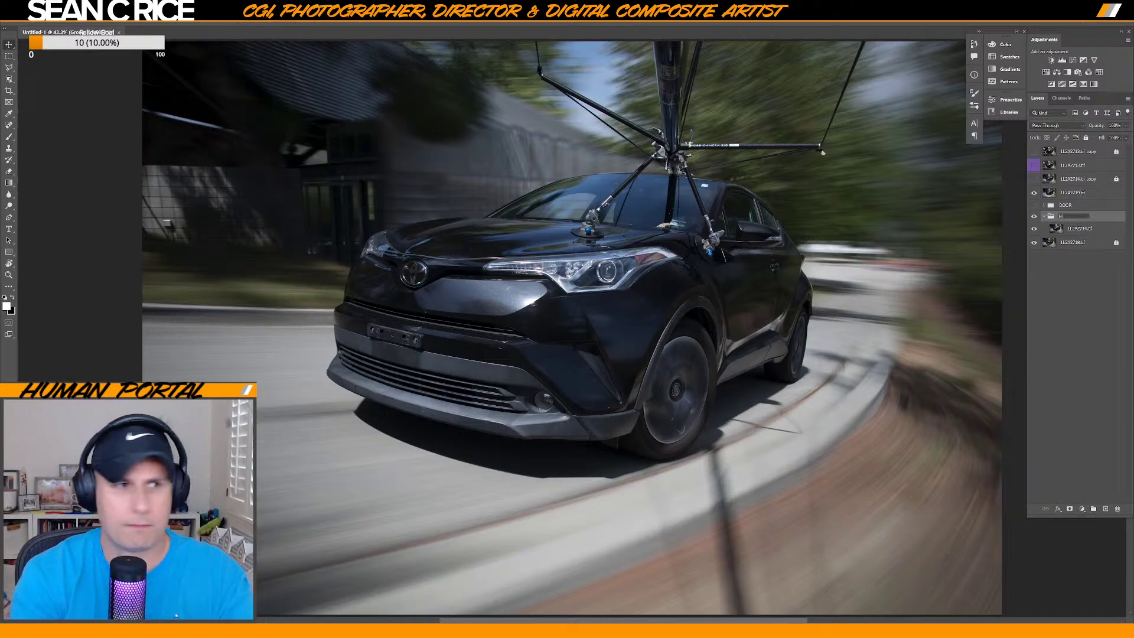
pyautogui.press('Return')
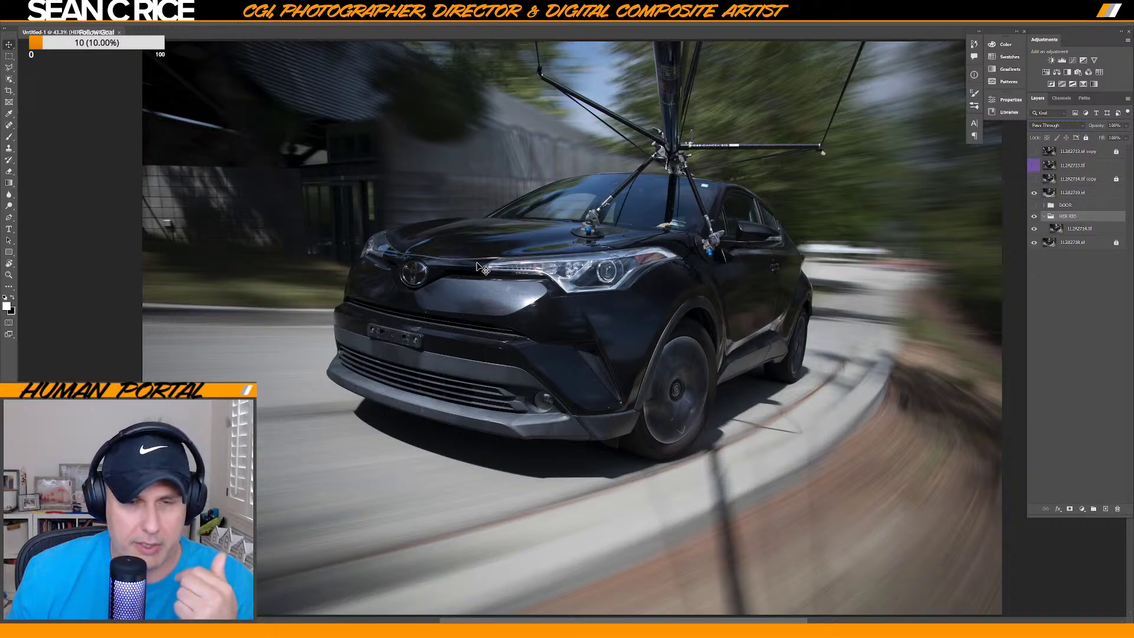
# Hide the group containing layer 1L2A2714.tif, keeping the group expanded.
pyautogui.click(1045, 217)
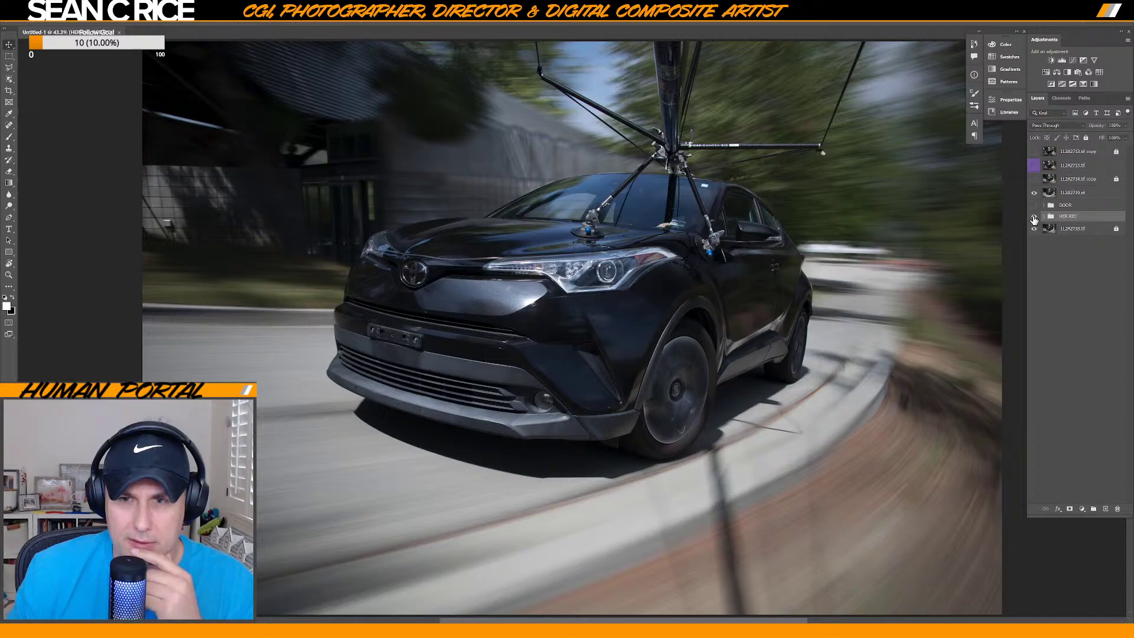
pyautogui.click(1044, 217)
pyautogui.click(1035, 218)
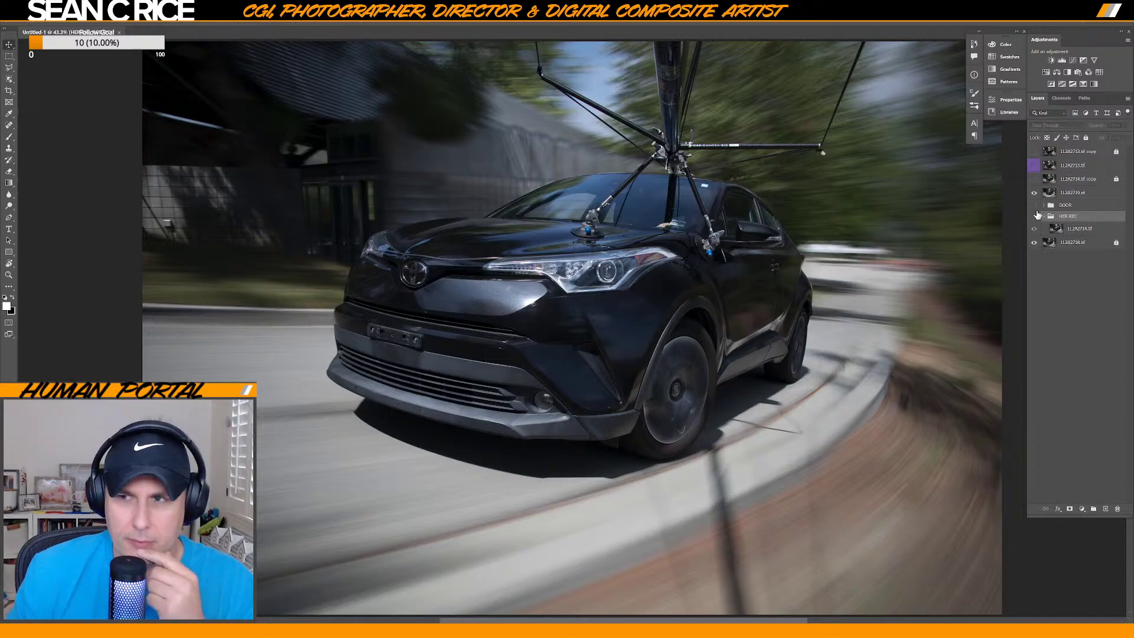
# Hide the frame above the DOOR group, and show and collapse the group containing layer 1L2A2714.tif.
pyautogui.click(1034, 194)
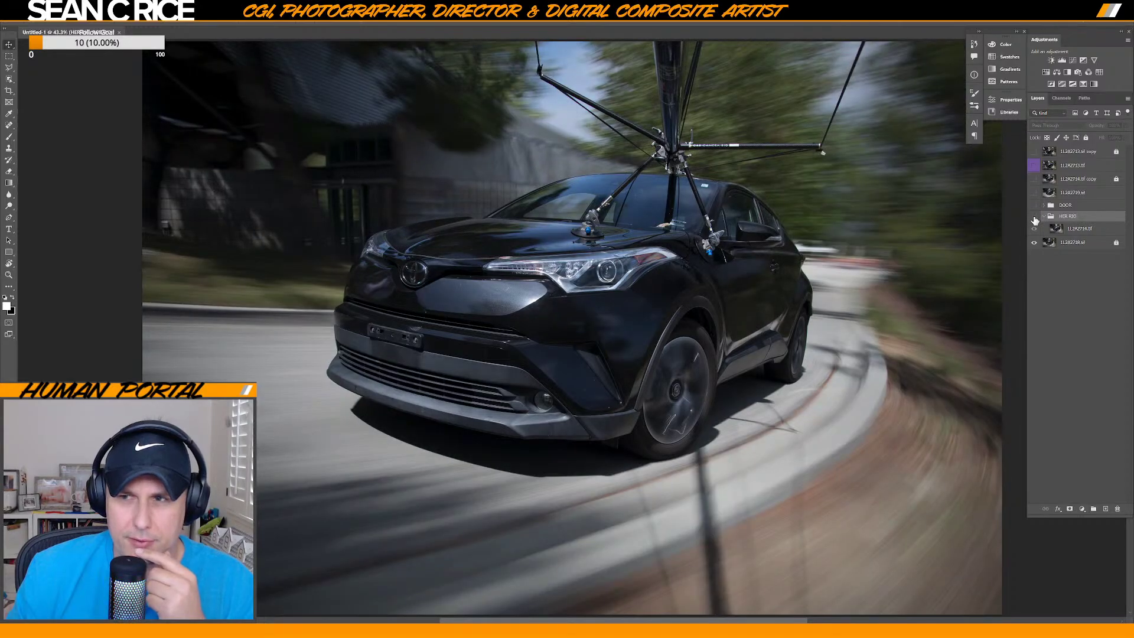
pyautogui.click(1036, 218)
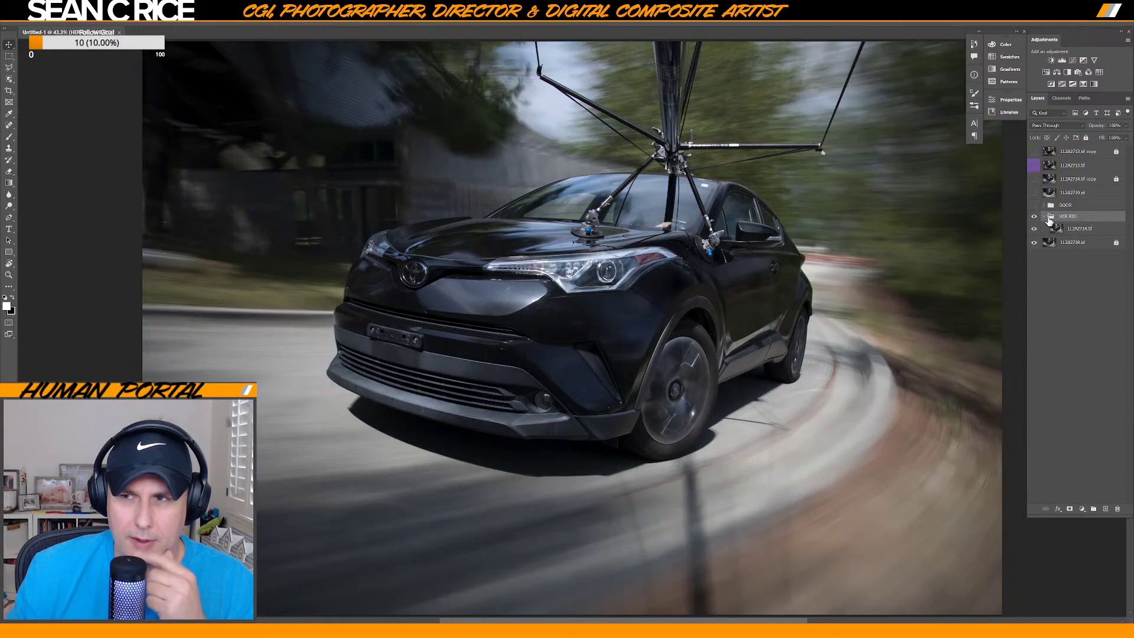
pyautogui.click(1044, 218)
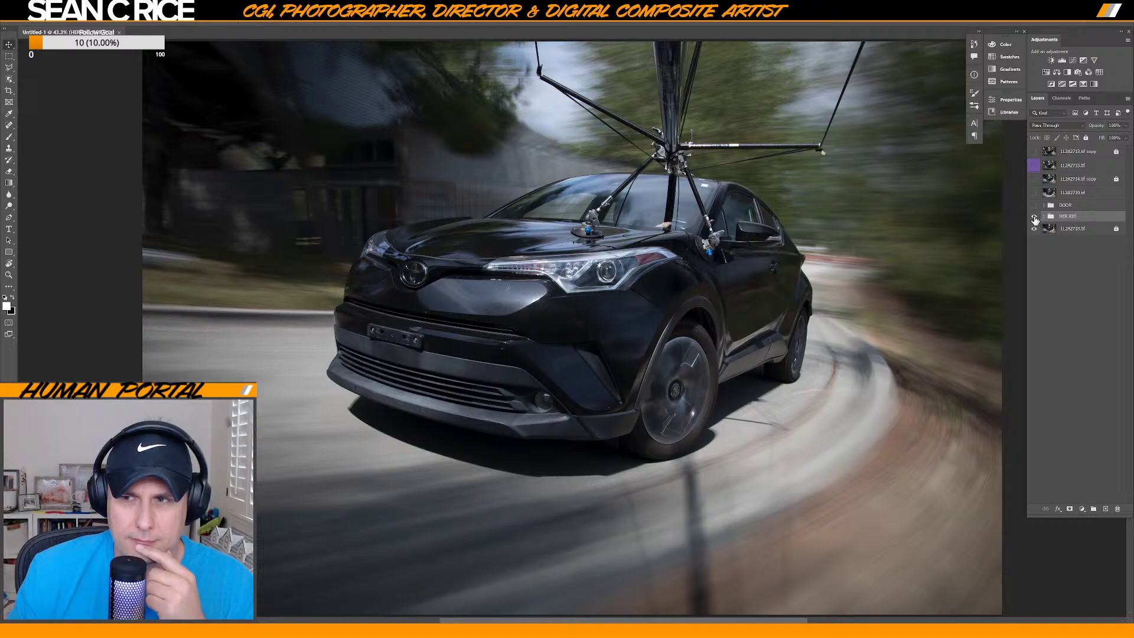
pyautogui.click(1035, 219)
pyautogui.click(1034, 217)
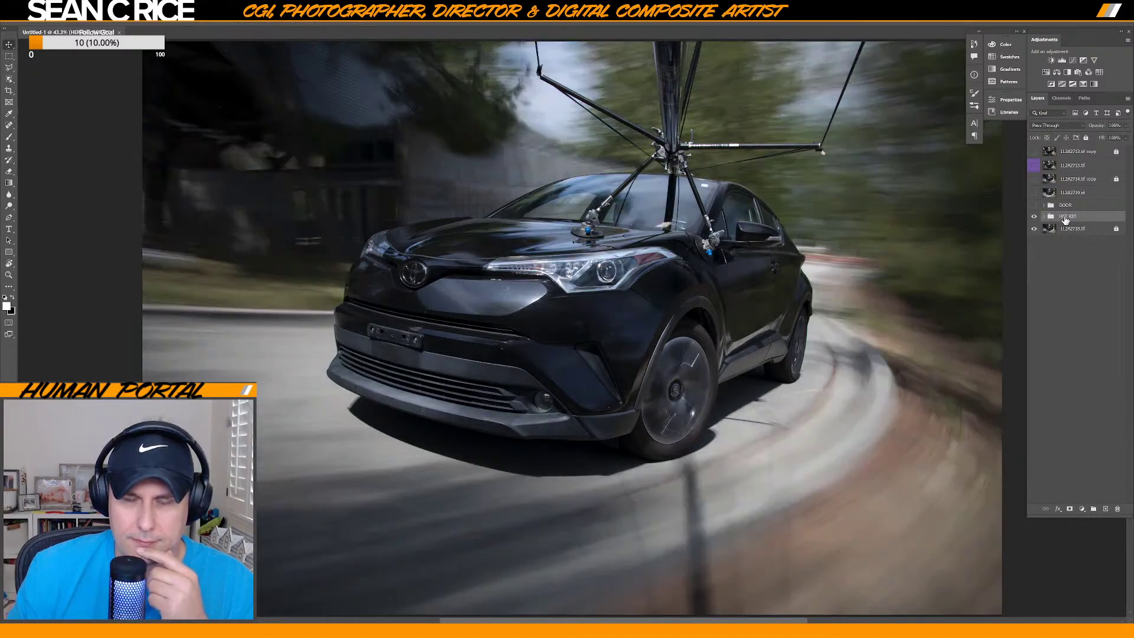
# Rename the group below DOOR as HERO RIG.
pyautogui.rightClick(1066, 220)
pyautogui.doubleClick(1067, 216)
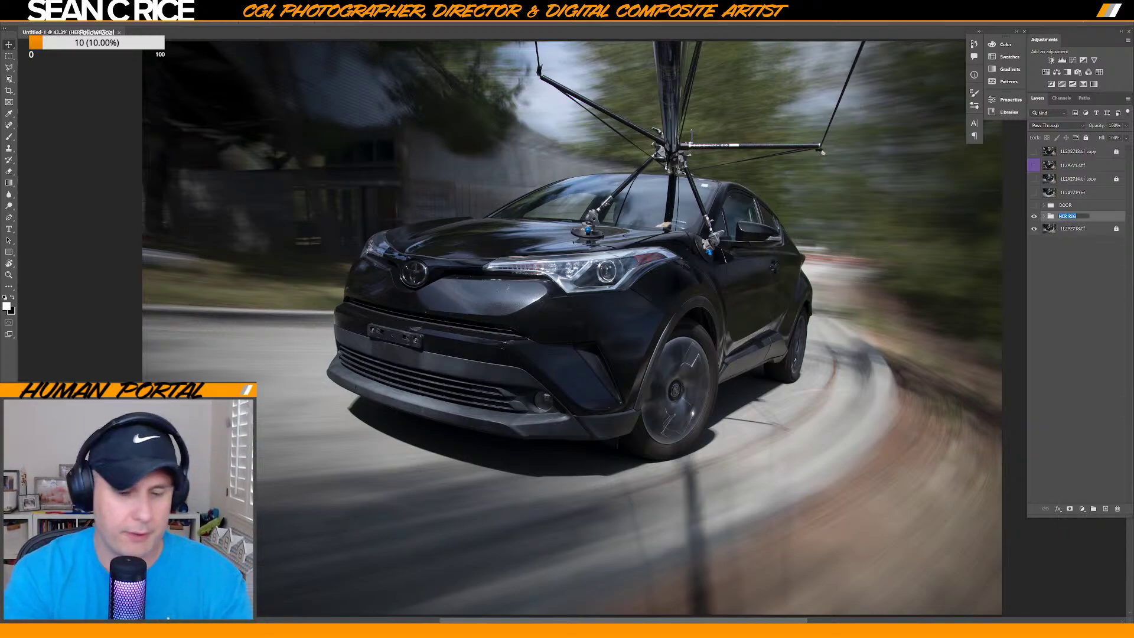
pyautogui.write('HERO RIG')
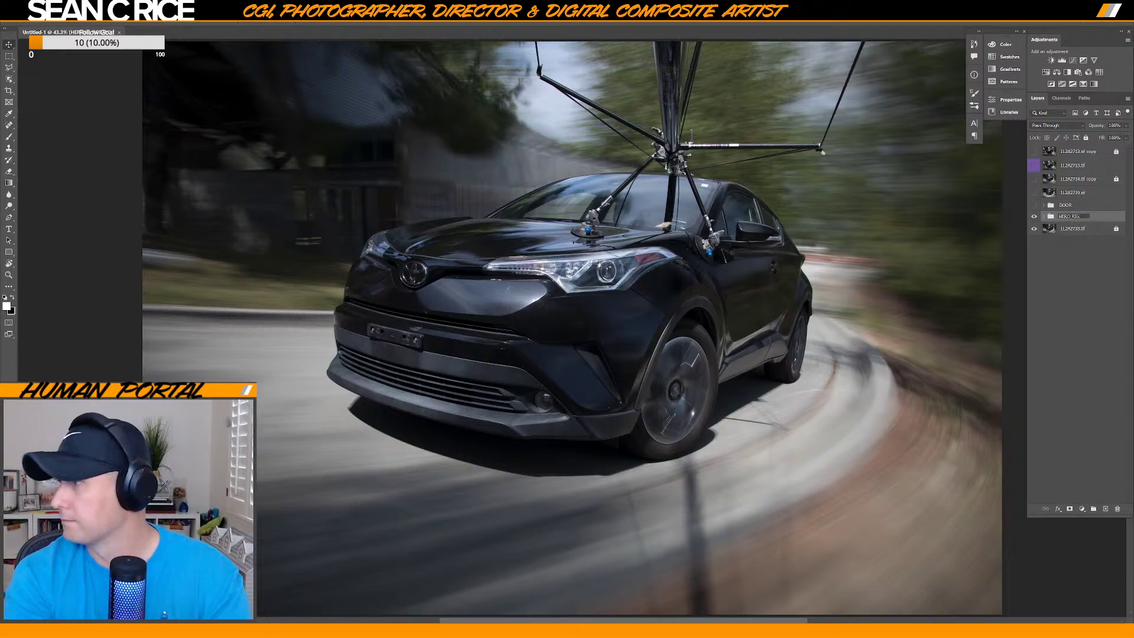
pyautogui.press('Return')
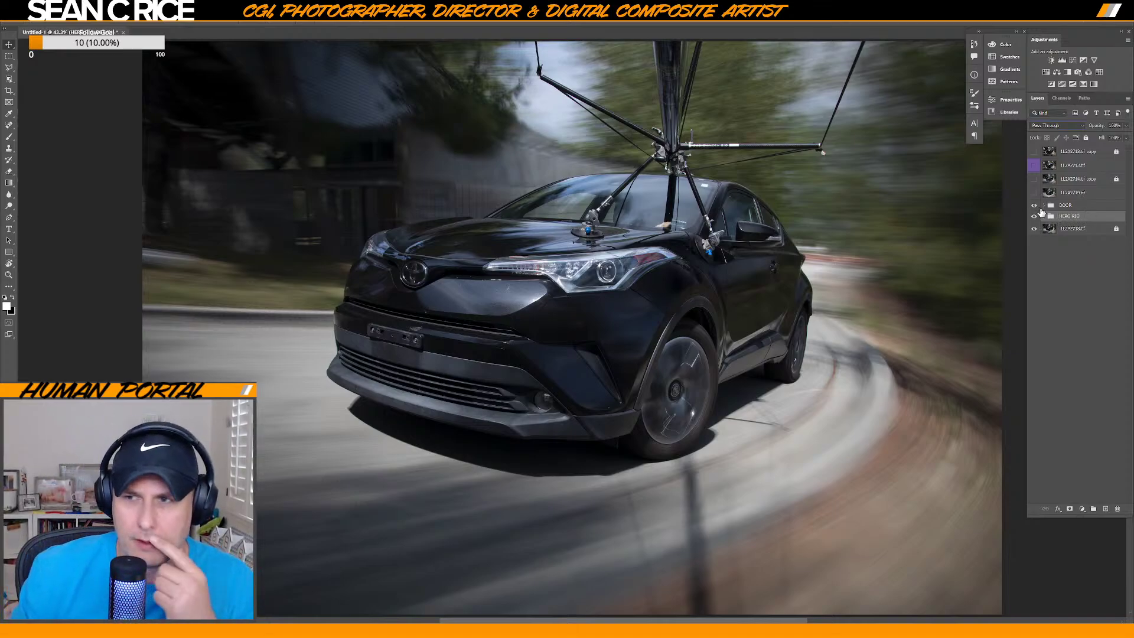
# Hide the HERO RIG group and toggle the frame above DOOR to compare its road and background blur with the bottom frame.
pyautogui.click(1033, 217)
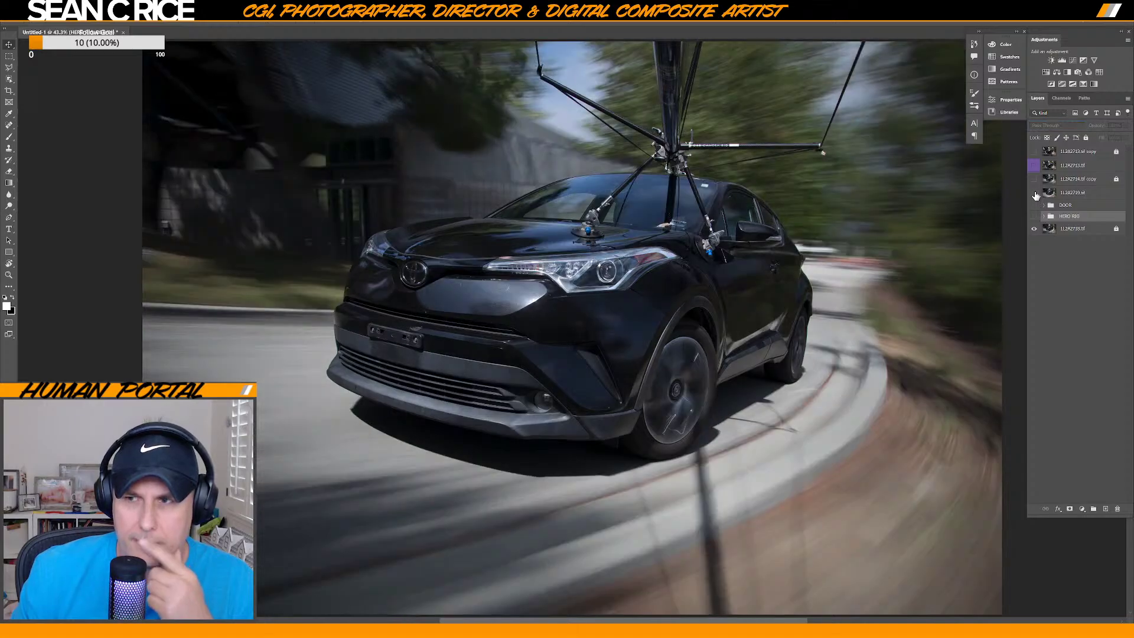
pyautogui.click(1035, 193)
pyautogui.click(1035, 194)
pyautogui.click(1036, 194)
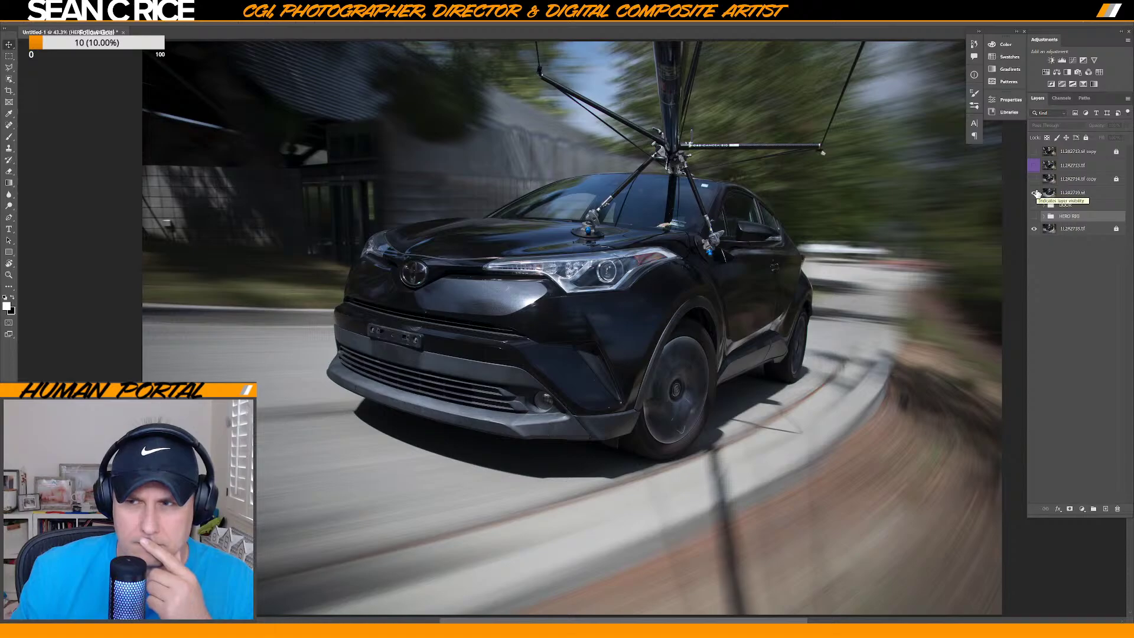
pyautogui.click(1035, 193)
pyautogui.click(1036, 194)
pyautogui.click(1035, 193)
pyautogui.click(1035, 193)
pyautogui.click(1035, 193)
pyautogui.click(1036, 193)
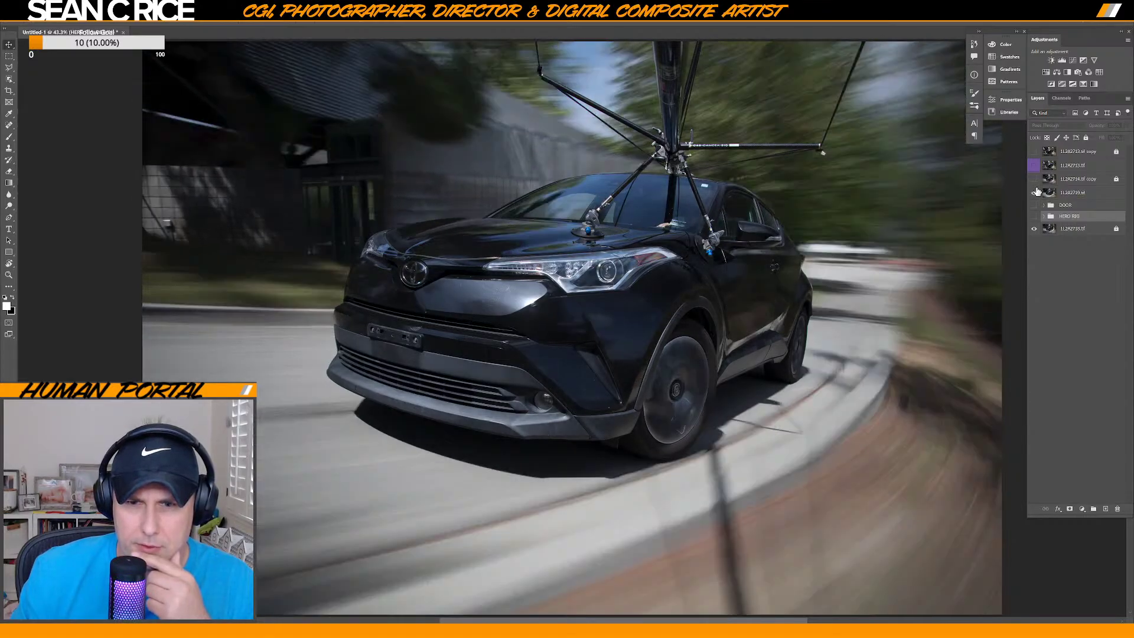
pyautogui.click(1035, 193)
pyautogui.click(1035, 193)
pyautogui.click(1035, 193)
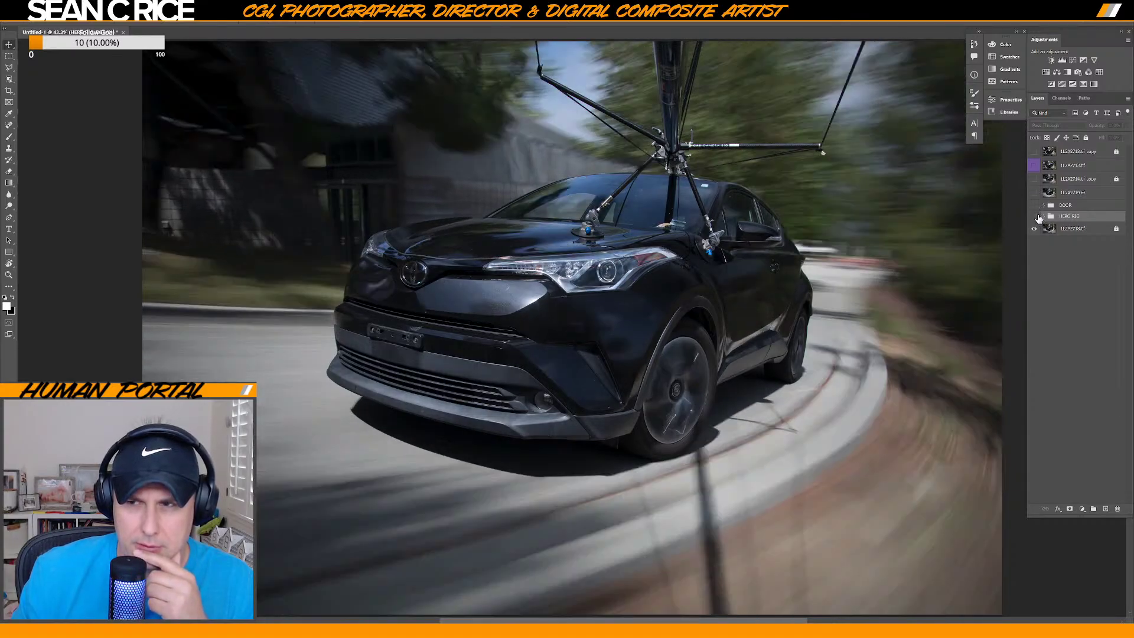
# Move the frame above the DOOR group to directly below the HERO RIG group, above the locked bottom layer.
pyautogui.moveTo(1067, 199); pyautogui.dragTo(1067, 218)
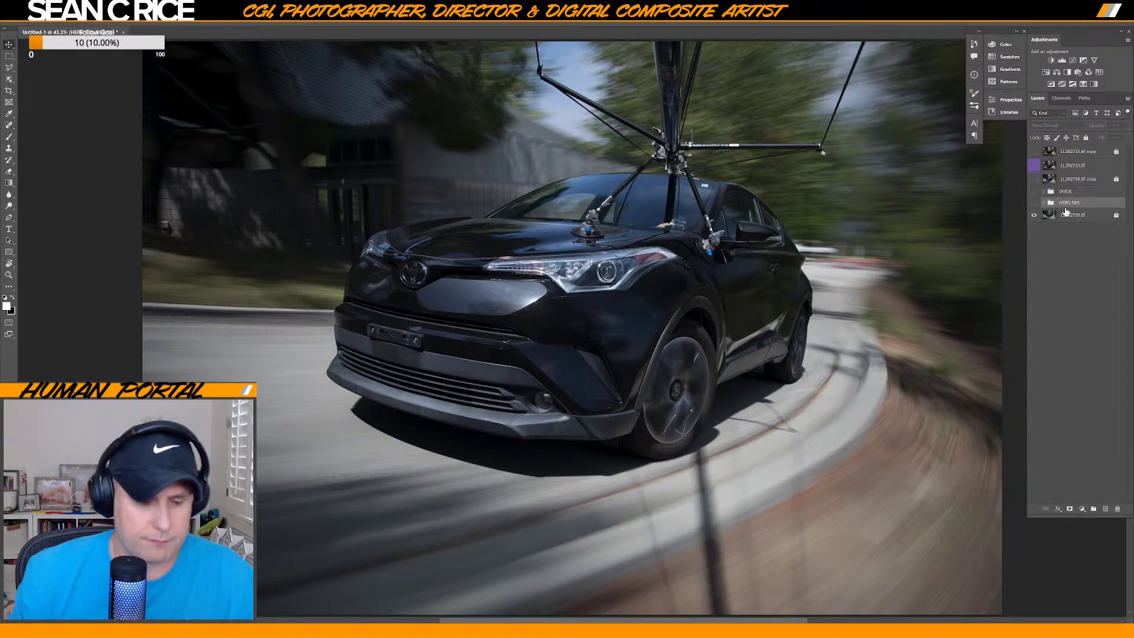
pyautogui.hotkey('ctrl', 'z')
pyautogui.moveTo(1071, 195); pyautogui.dragTo(1073, 227)
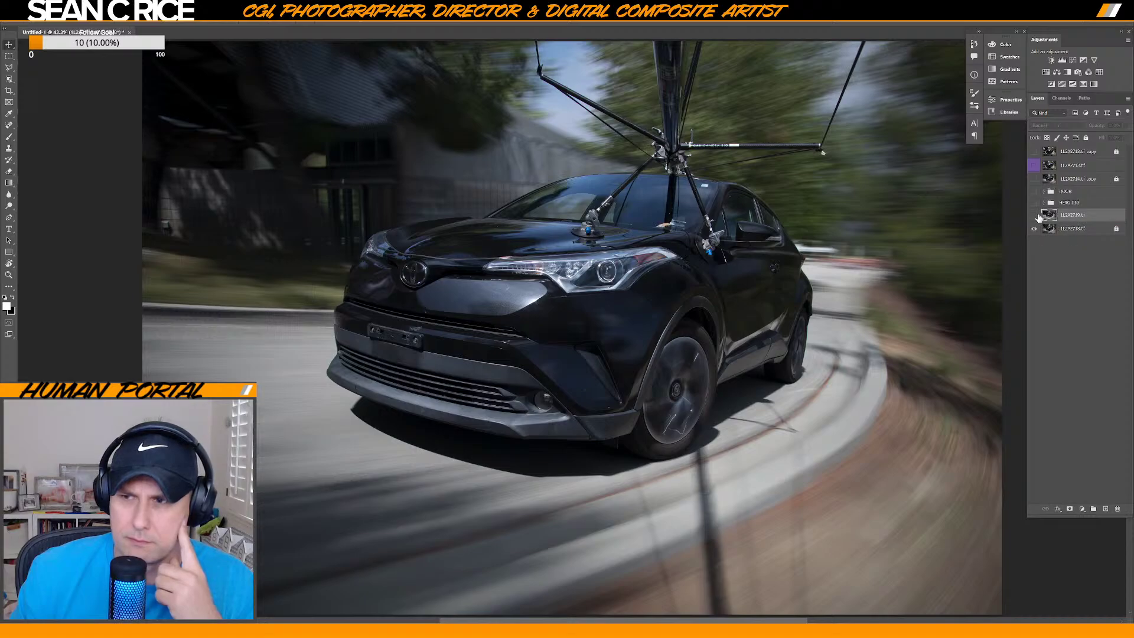
# Toggle the frame below HERO RIG repeatedly to compare its road, curb, wheel and background blur with the locked bottom frame across the whole image.
pyautogui.click(1035, 216)
pyautogui.click(1036, 216)
pyautogui.click(1035, 216)
pyautogui.click(1035, 216)
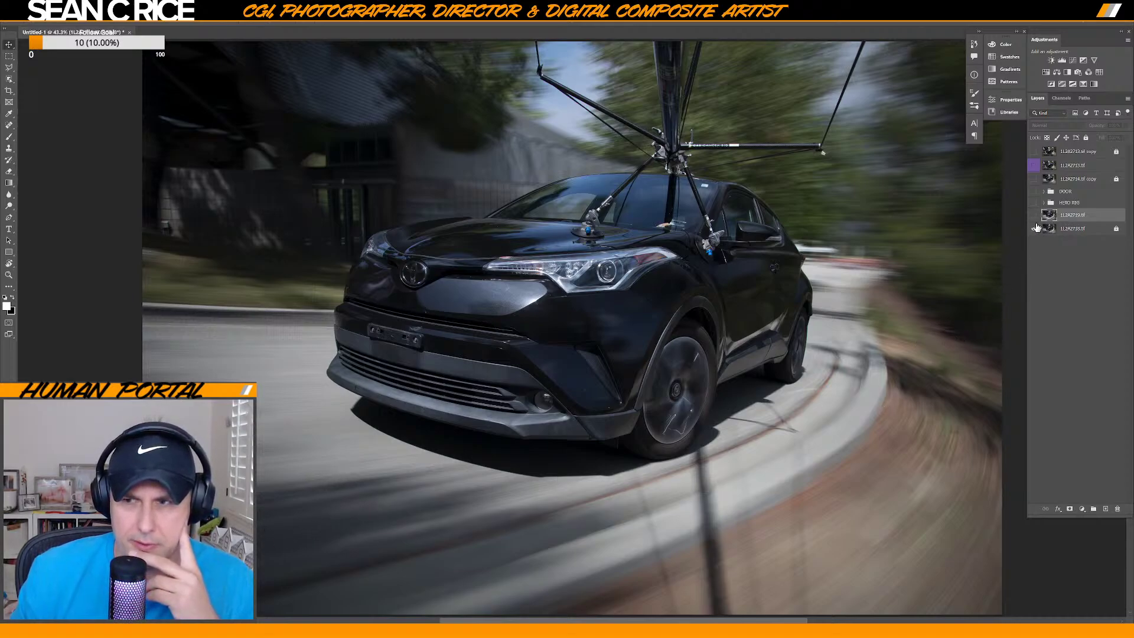
pyautogui.hotkey('ctrl', '-')
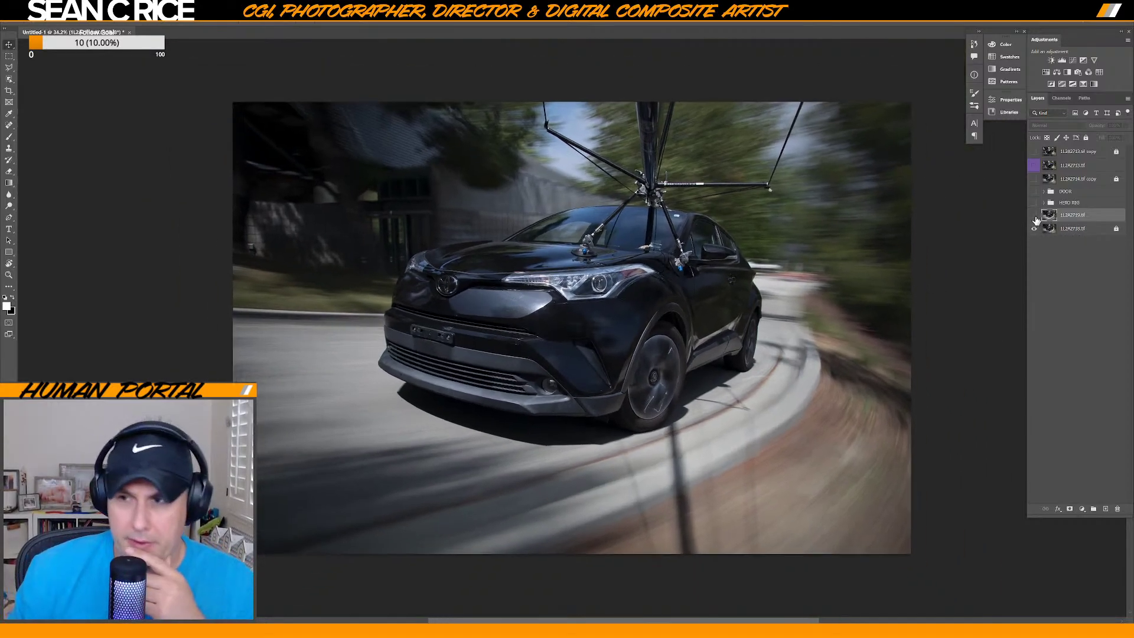
pyautogui.click(1034, 216)
pyautogui.click(1034, 216)
pyautogui.click(1035, 216)
pyautogui.click(1035, 217)
pyautogui.click(1035, 216)
pyautogui.click(1035, 217)
pyautogui.click(1035, 217)
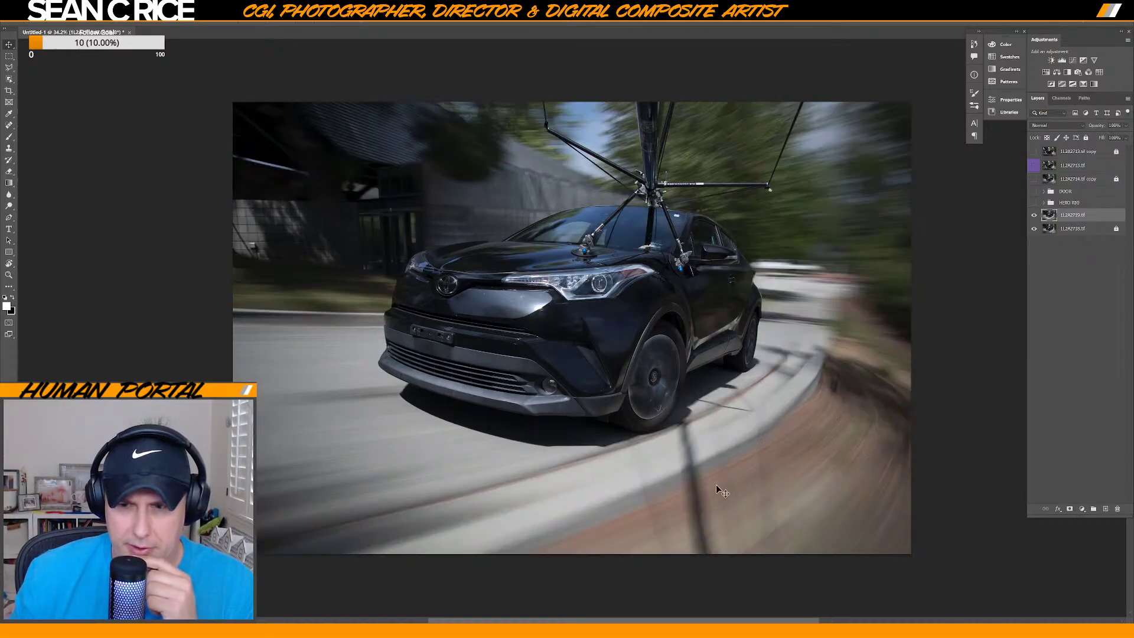
pyautogui.click(1033, 217)
pyautogui.click(1034, 216)
pyautogui.click(1034, 216)
pyautogui.click(1034, 216)
pyautogui.click(1034, 216)
pyautogui.click(1034, 216)
pyautogui.click(1034, 217)
pyautogui.click(1033, 216)
pyautogui.click(1034, 217)
pyautogui.click(1033, 216)
pyautogui.click(1033, 216)
pyautogui.click(1034, 216)
pyautogui.click(1033, 217)
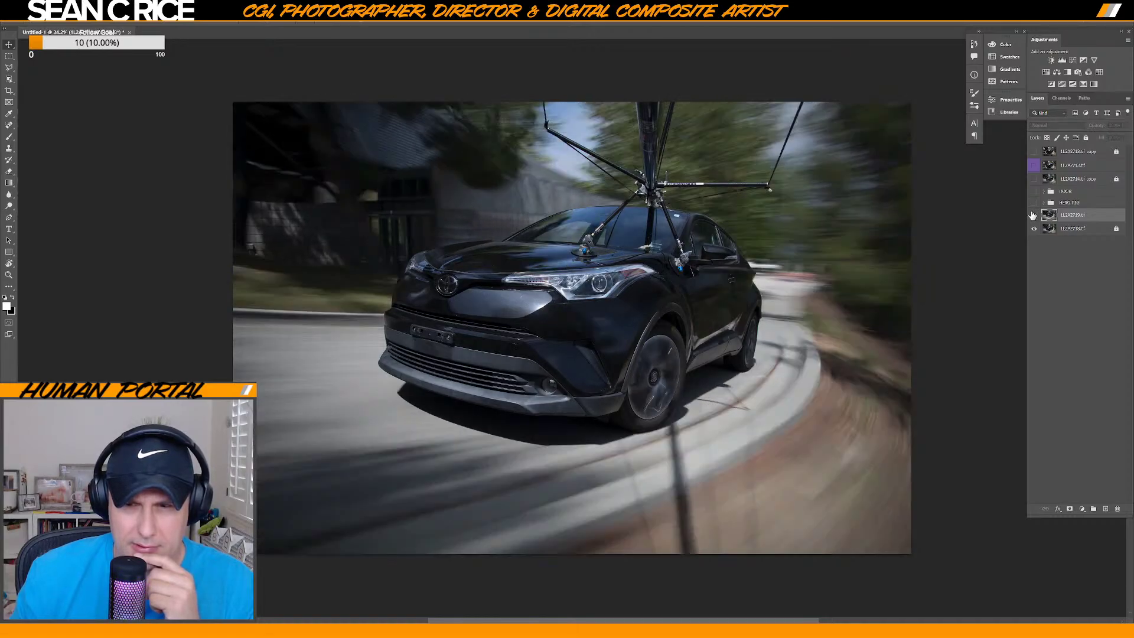
pyautogui.click(1034, 215)
pyautogui.click(1033, 215)
pyautogui.click(1033, 215)
pyautogui.click(1033, 215)
pyautogui.click(1034, 215)
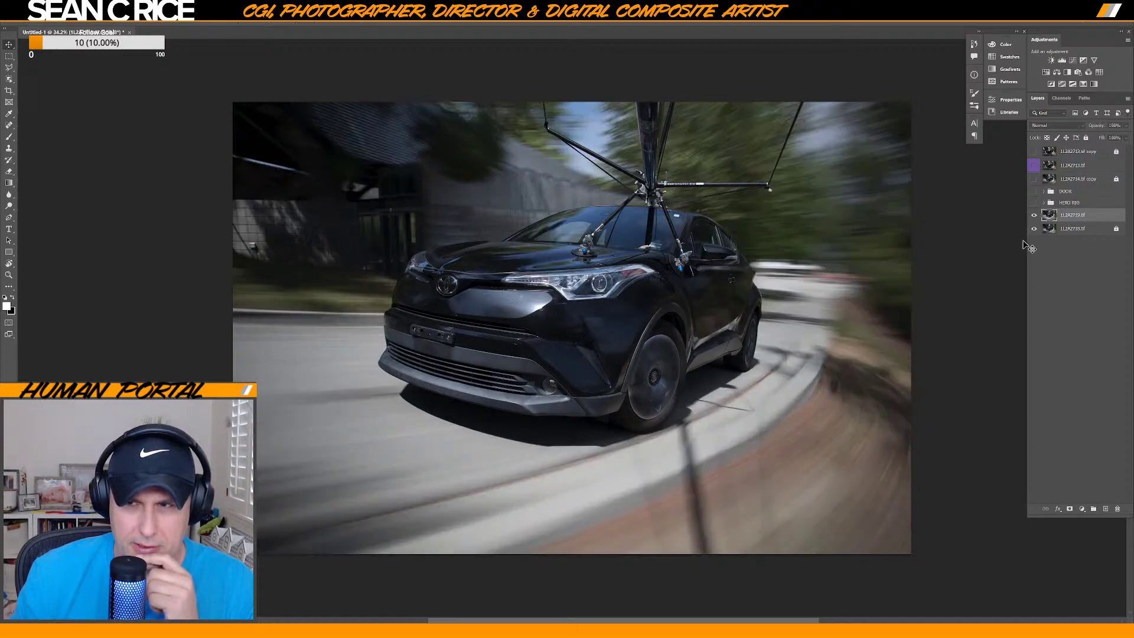
pyautogui.click(1033, 215)
pyautogui.click(1034, 215)
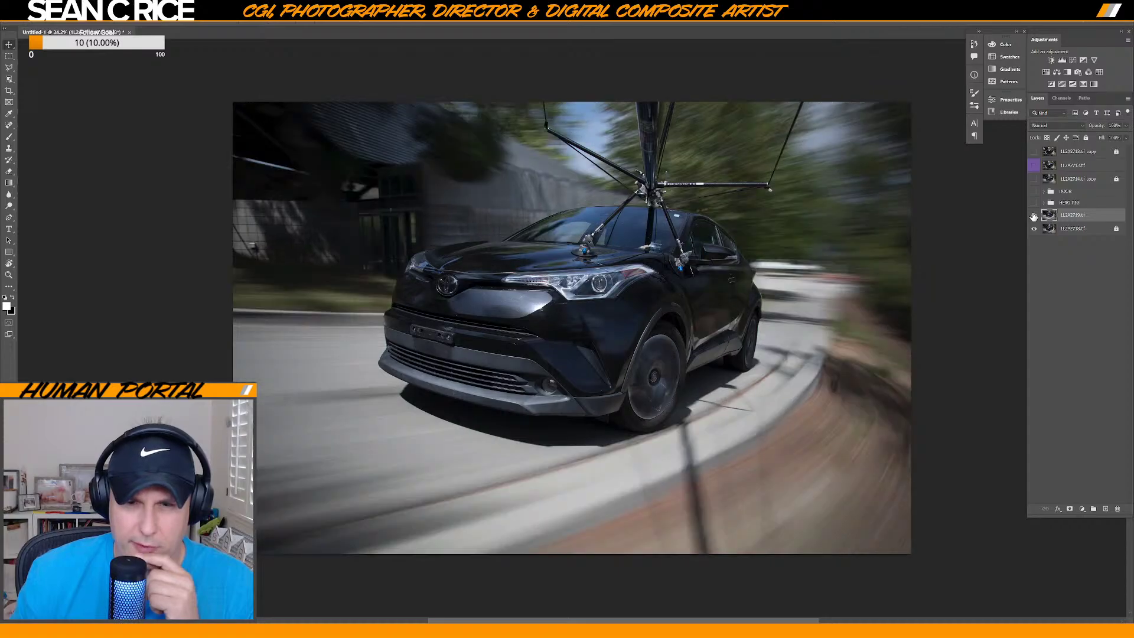
pyautogui.click(1034, 216)
pyautogui.click(1034, 216)
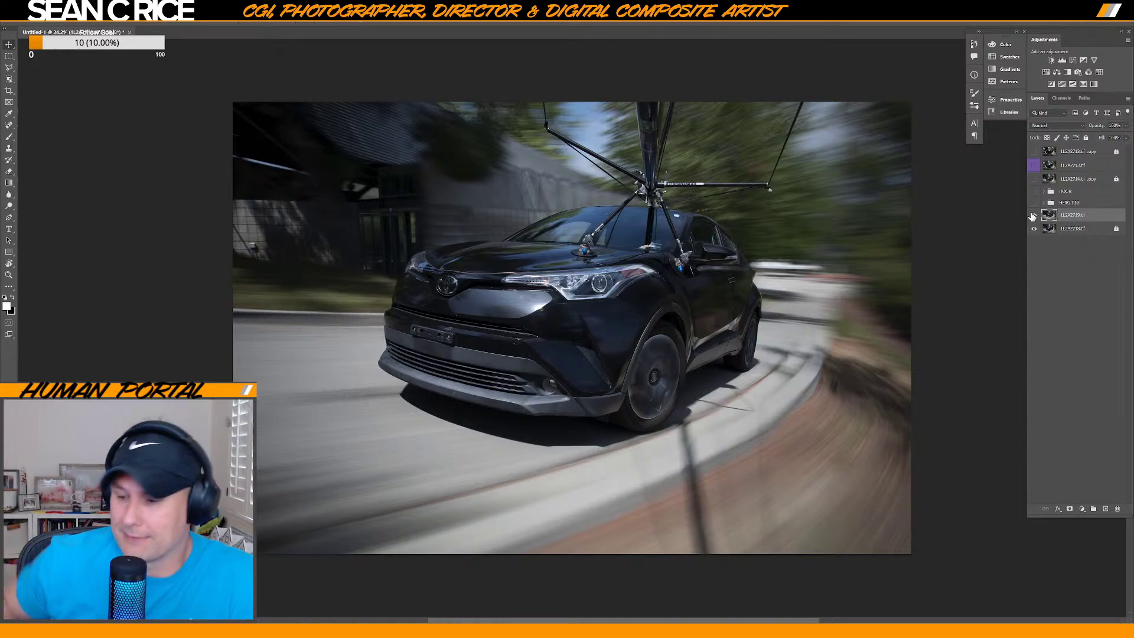
pyautogui.click(1034, 215)
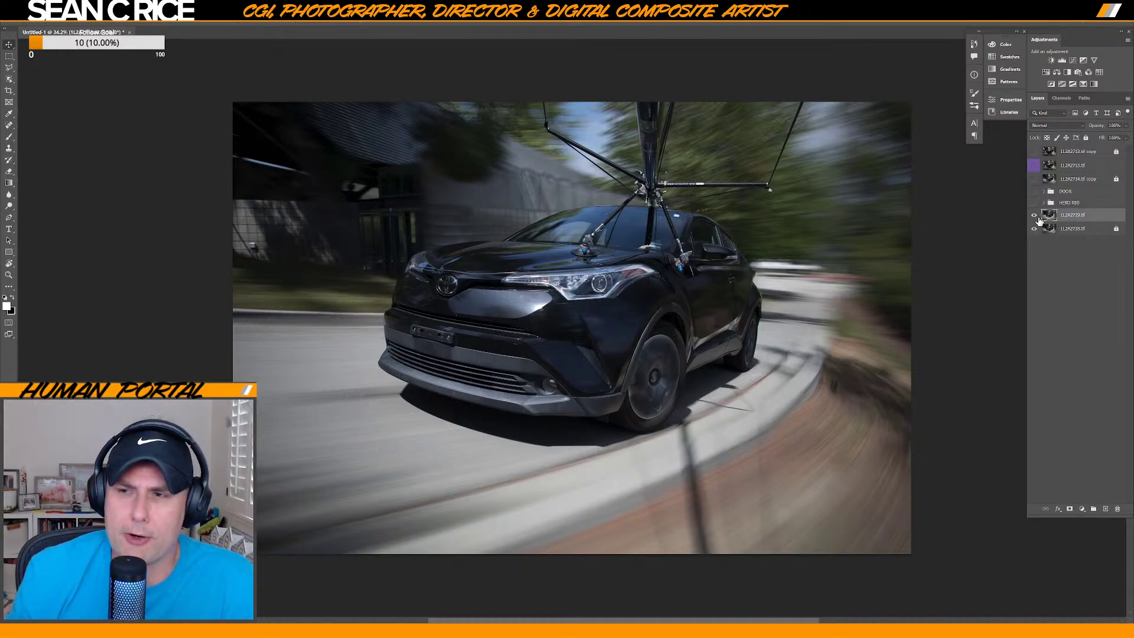
pyautogui.click(1036, 217)
pyautogui.click(1035, 217)
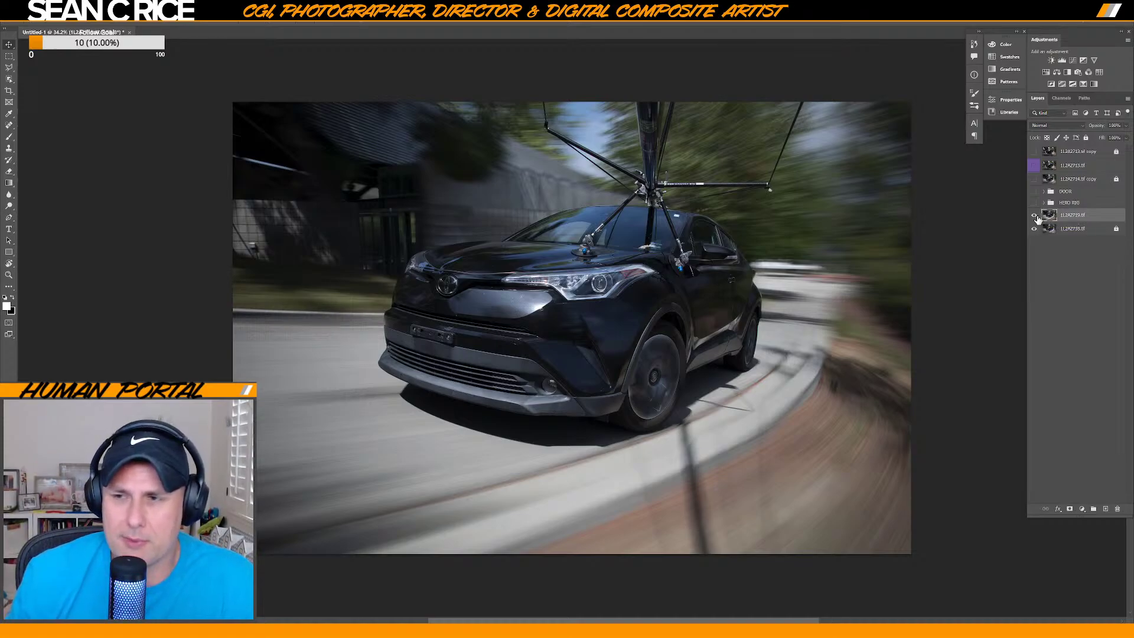
pyautogui.click(1035, 218)
pyautogui.click(1036, 218)
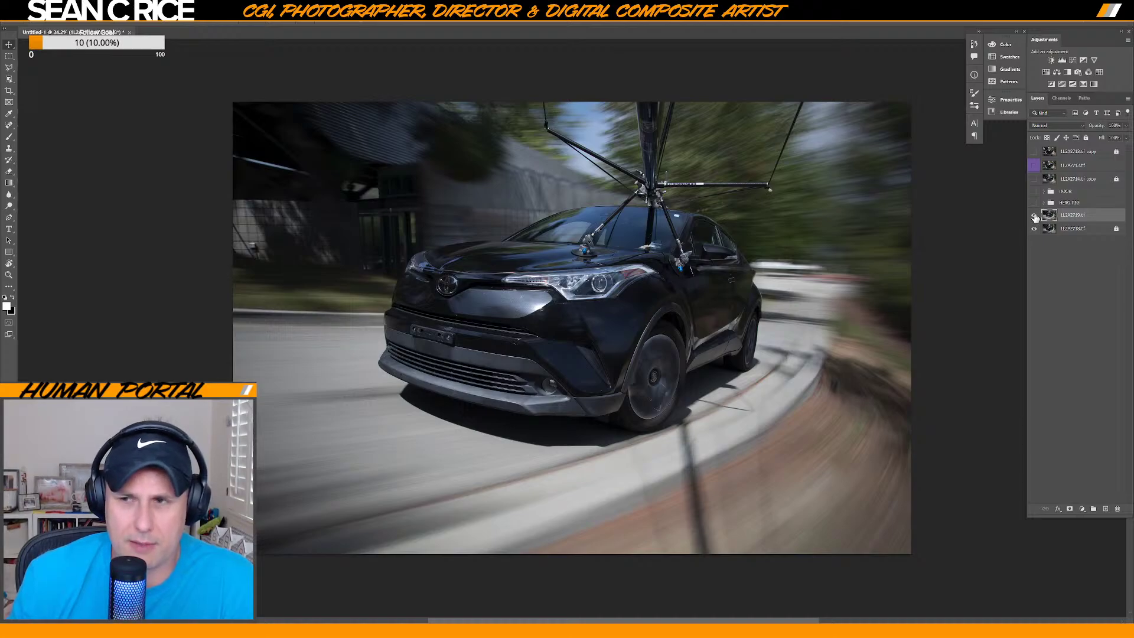
pyautogui.click(1035, 216)
pyautogui.click(1036, 217)
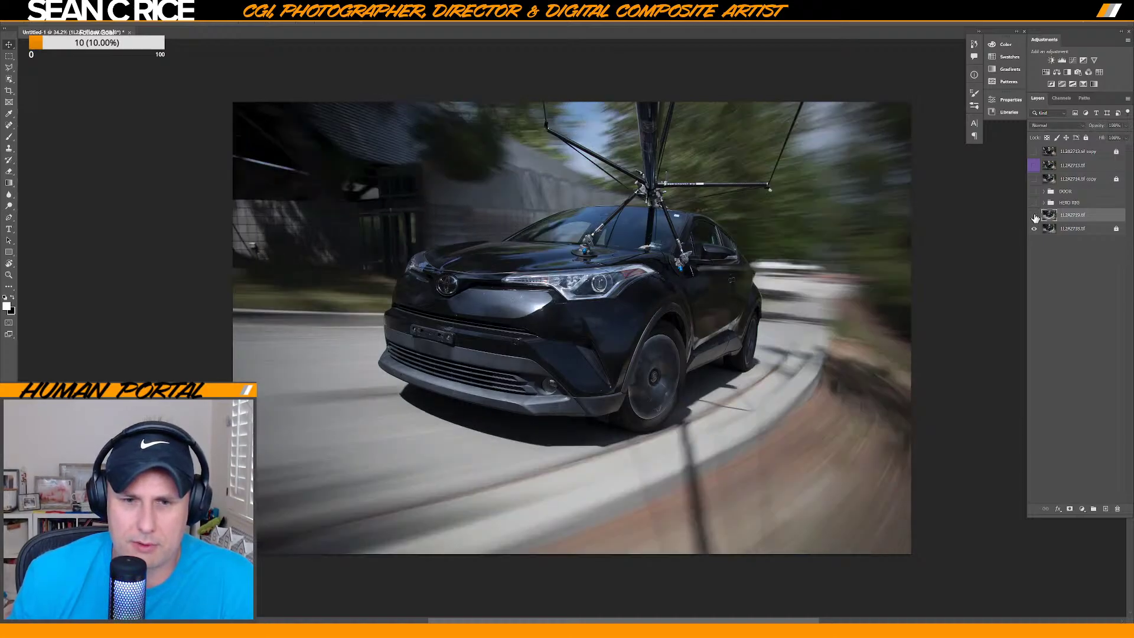
pyautogui.click(1036, 217)
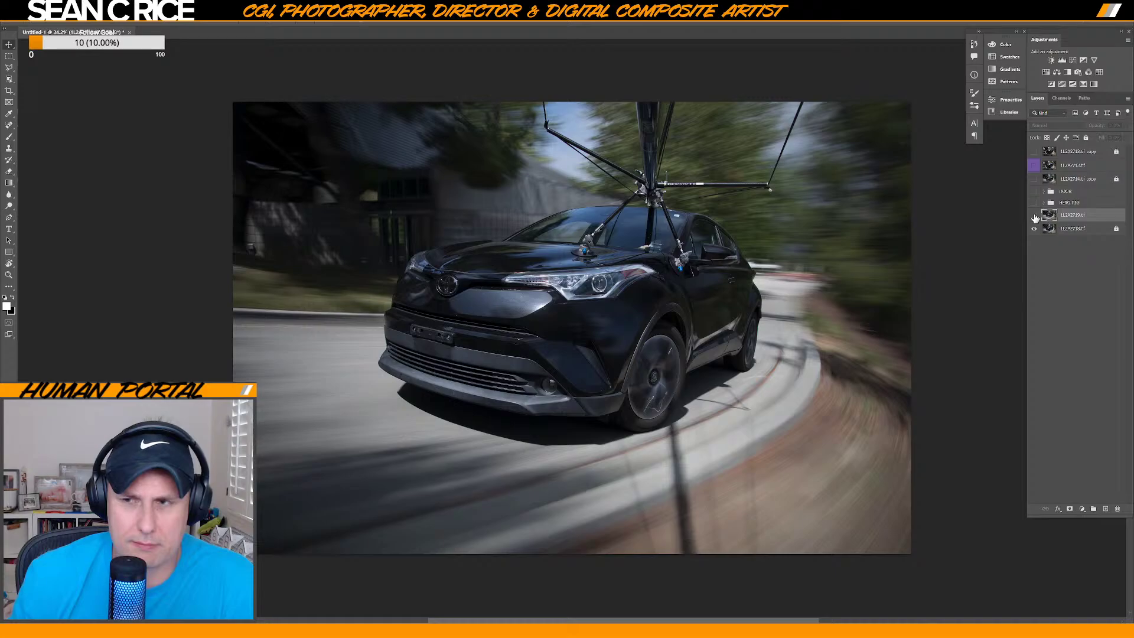
pyautogui.click(1034, 217)
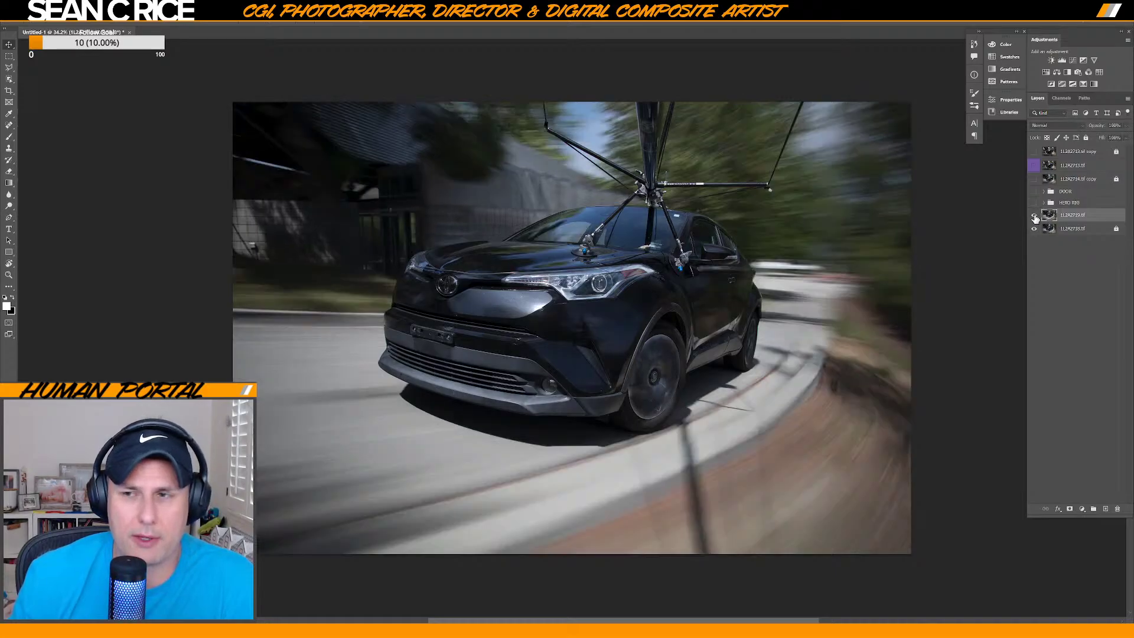
pyautogui.click(1034, 218)
pyautogui.click(1034, 217)
pyautogui.click(1033, 216)
pyautogui.click(1033, 216)
pyautogui.click(1033, 216)
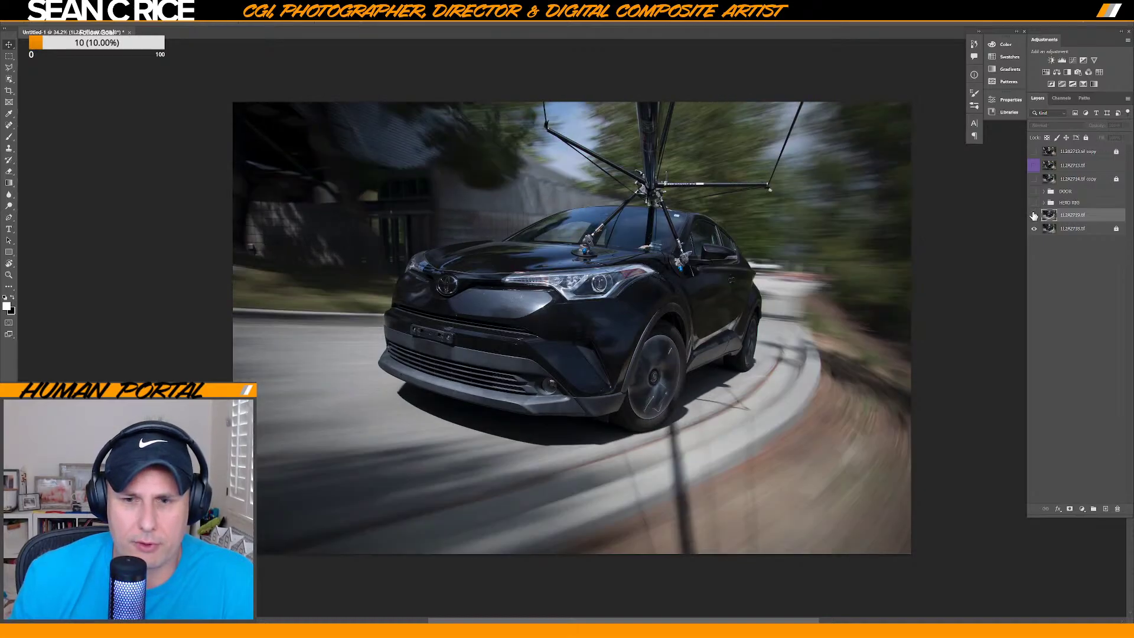
pyautogui.click(1033, 216)
pyautogui.click(1034, 216)
pyautogui.click(1033, 217)
pyautogui.click(1033, 216)
pyautogui.click(1033, 216)
pyautogui.click(1033, 217)
pyautogui.click(1032, 216)
pyautogui.click(1032, 217)
pyautogui.click(1033, 216)
pyautogui.click(1033, 216)
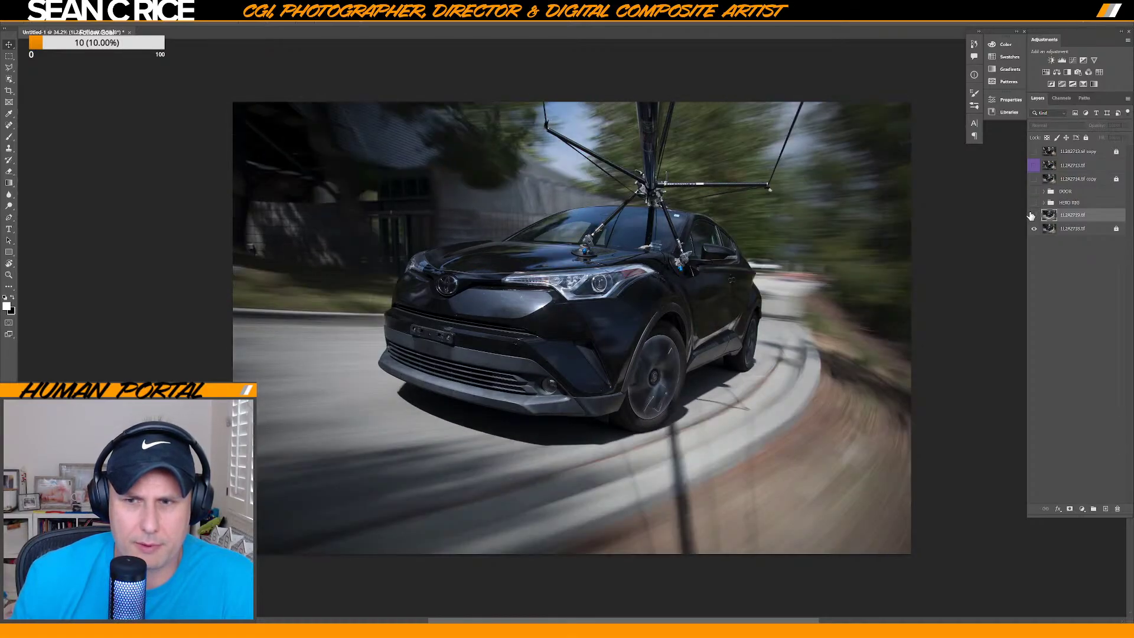
pyautogui.click(1033, 217)
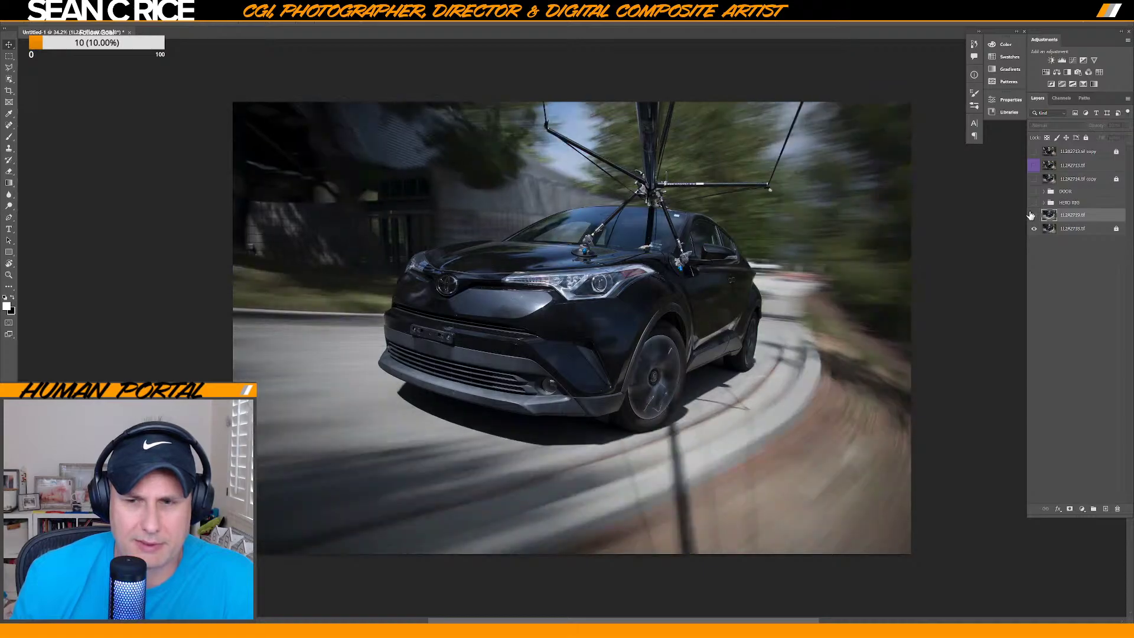
pyautogui.click(1032, 217)
pyautogui.click(1032, 217)
pyautogui.click(1032, 216)
pyautogui.click(1032, 216)
pyautogui.click(1032, 216)
pyautogui.click(1032, 216)
pyautogui.click(1032, 216)
pyautogui.click(1032, 216)
pyautogui.click(1032, 217)
pyautogui.click(1031, 216)
pyautogui.click(1030, 216)
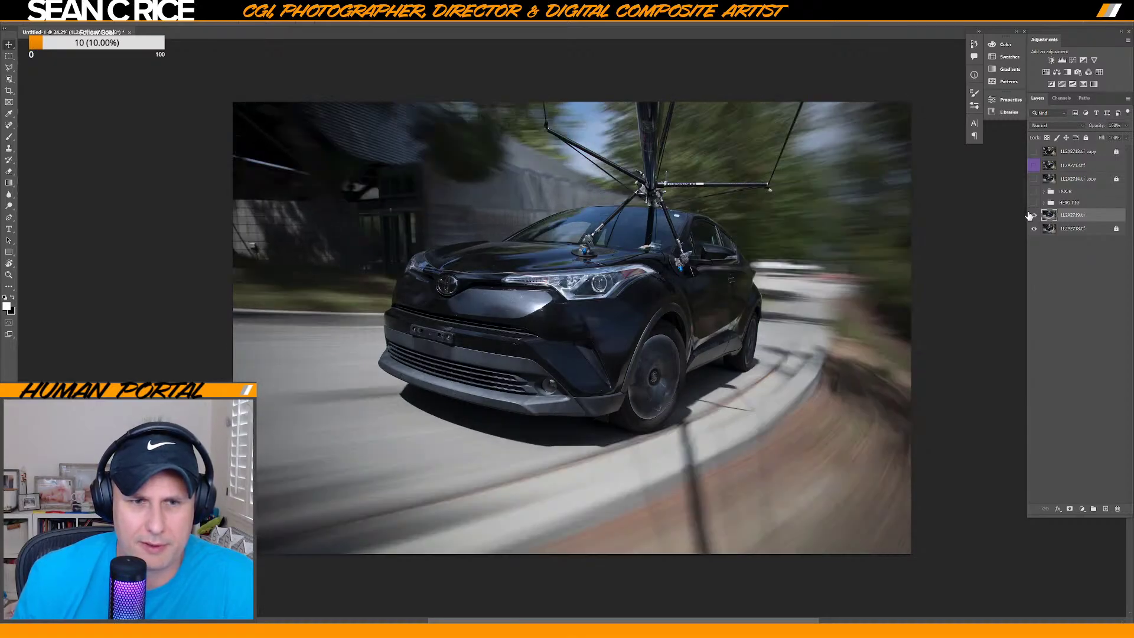
pyautogui.click(1031, 217)
pyautogui.click(1032, 217)
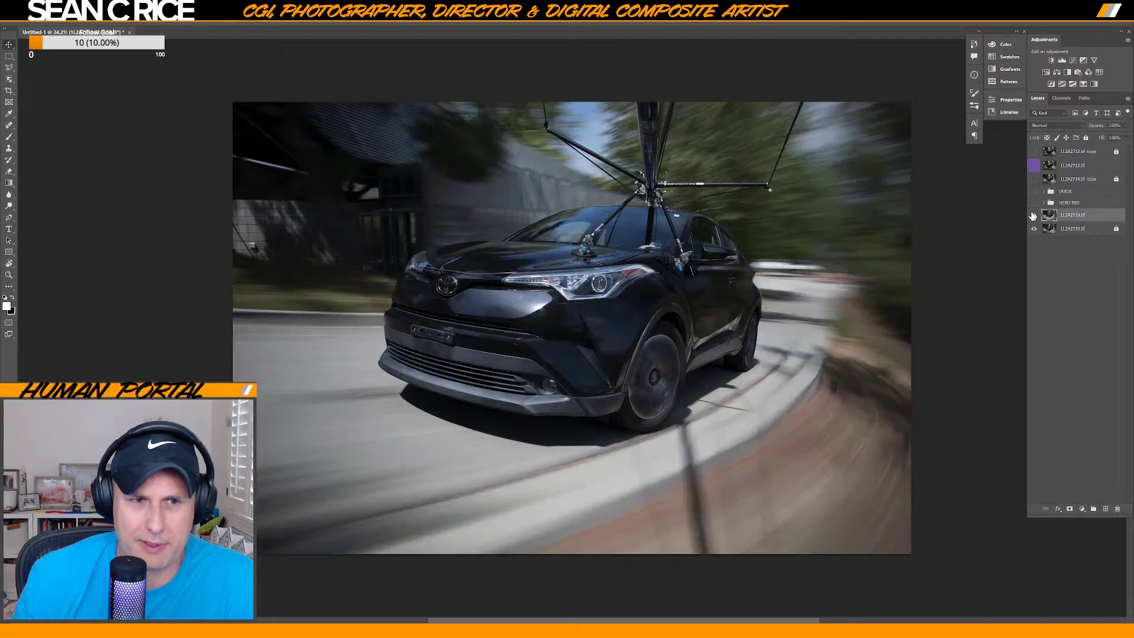
pyautogui.click(1032, 216)
pyautogui.click(1032, 217)
pyautogui.click(1032, 216)
pyautogui.click(1032, 216)
pyautogui.click(1032, 216)
pyautogui.click(1032, 215)
pyautogui.click(1032, 215)
pyautogui.click(1032, 216)
pyautogui.click(1033, 216)
pyautogui.click(1032, 216)
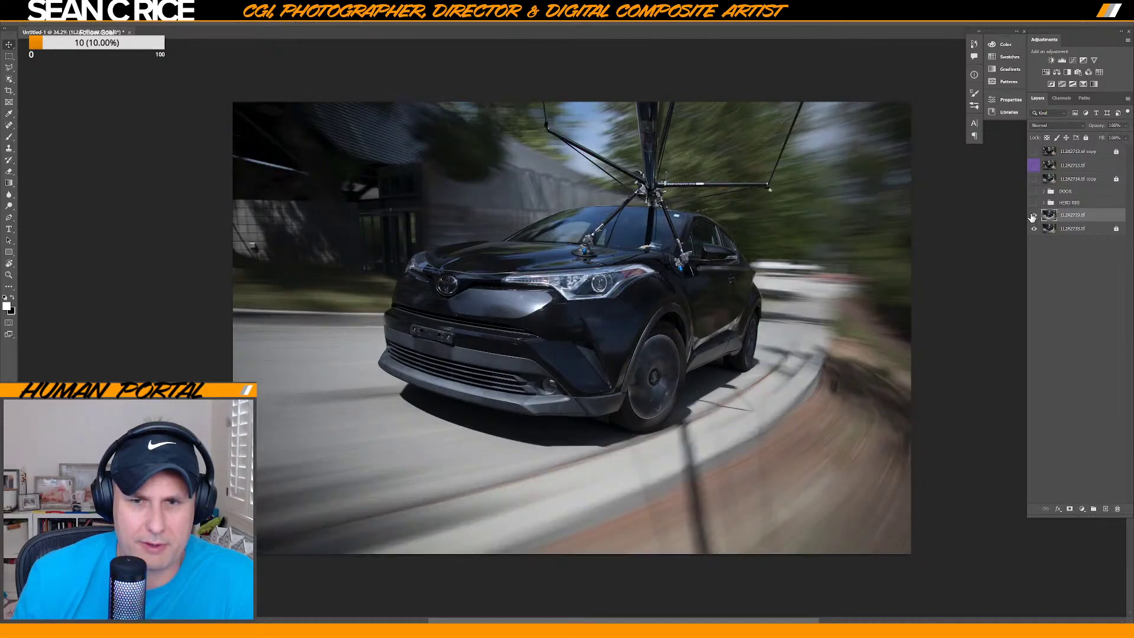
pyautogui.click(1032, 216)
pyautogui.click(1032, 217)
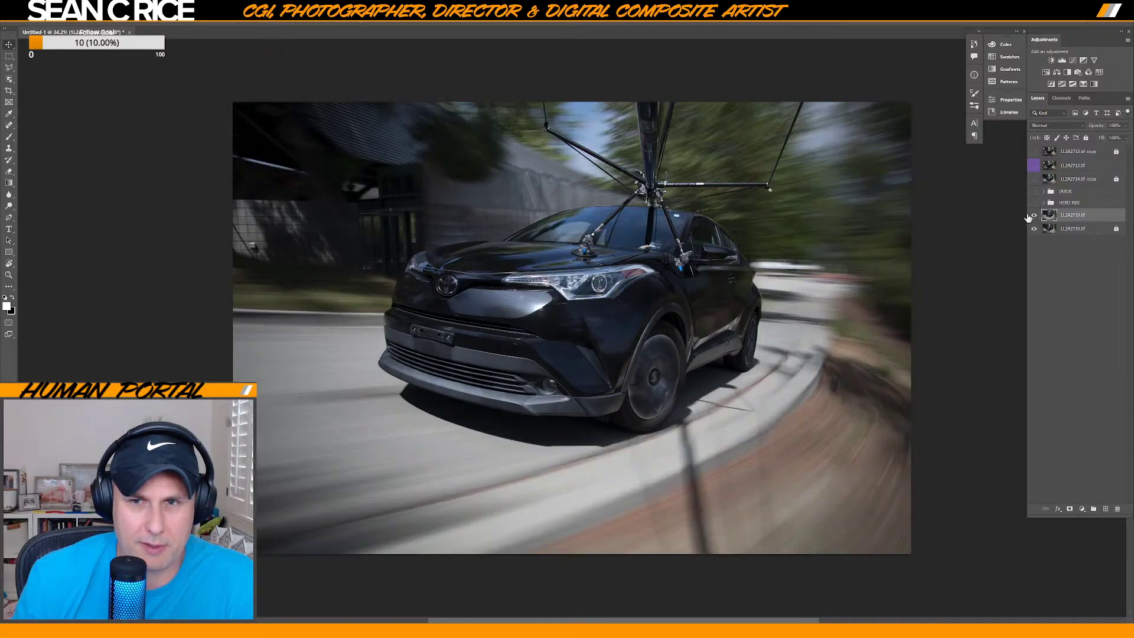
# Hide the frame below HERO RIG, and show and expand the HERO RIG group.
pyautogui.click(1032, 217)
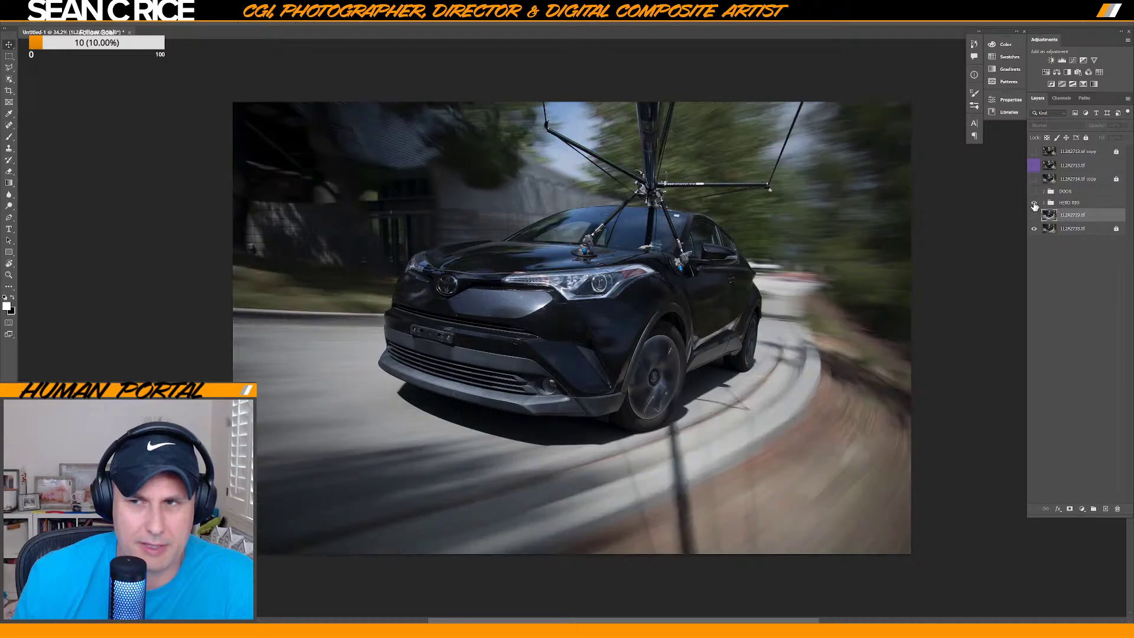
pyautogui.click(1035, 203)
pyautogui.click(1044, 203)
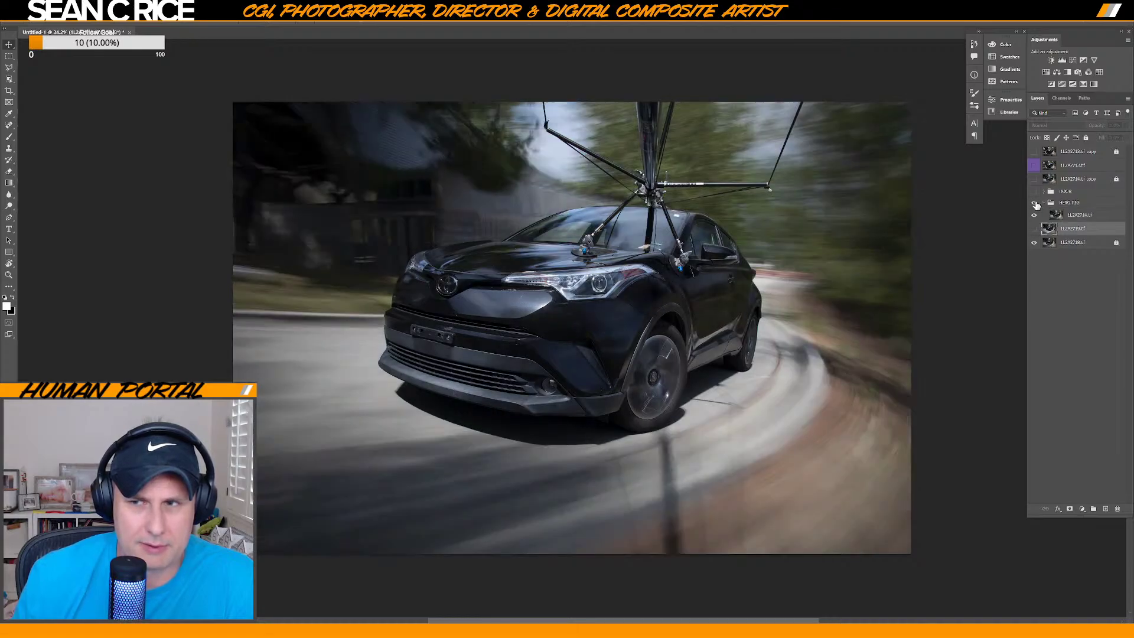
# Toggle the frame inside HERO RIG repeatedly to compare its car and background blur with the bottom frame, and dismiss the notifications.
pyautogui.click(1036, 215)
pyautogui.click(1035, 215)
pyautogui.click(1035, 215)
pyautogui.click(1035, 215)
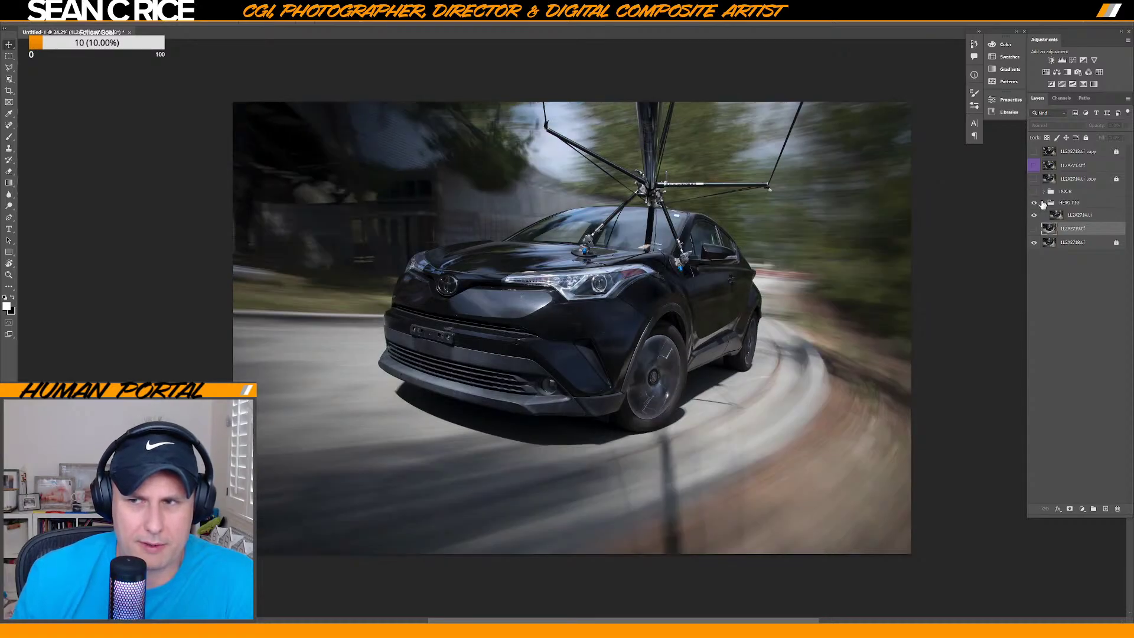
pyautogui.click(1035, 215)
pyautogui.click(1036, 215)
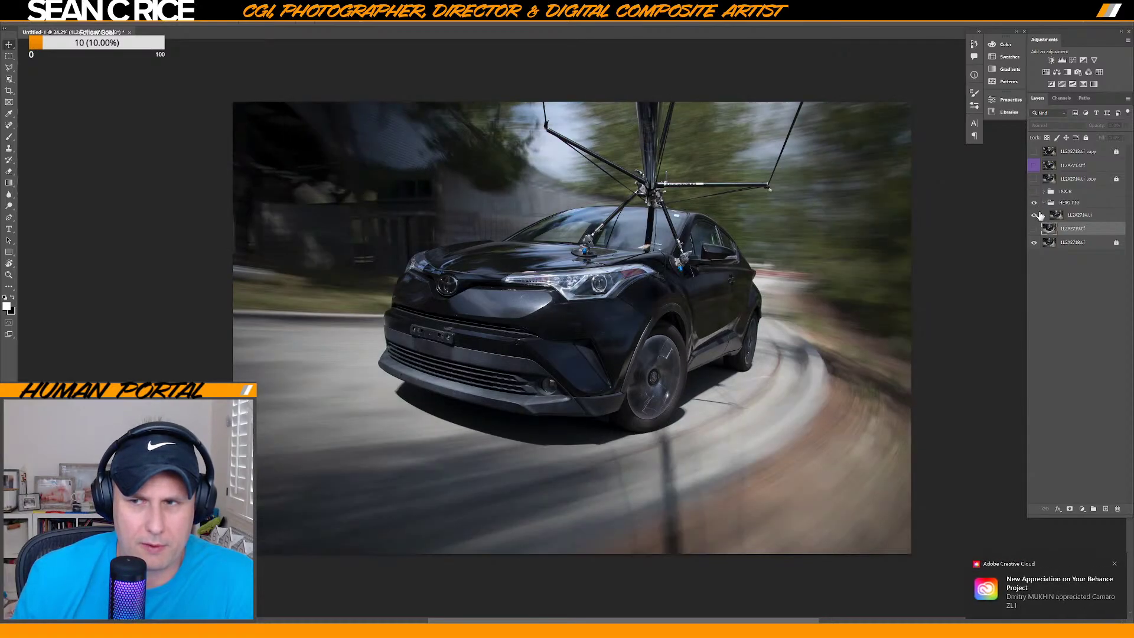
pyautogui.click(1114, 563)
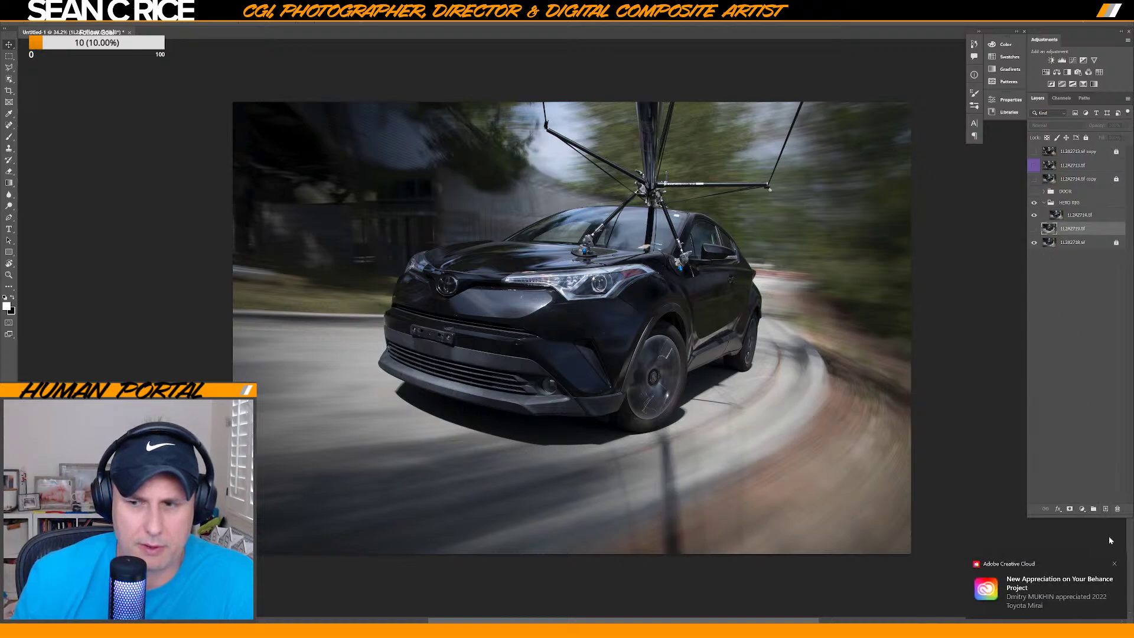
pyautogui.click(1115, 564)
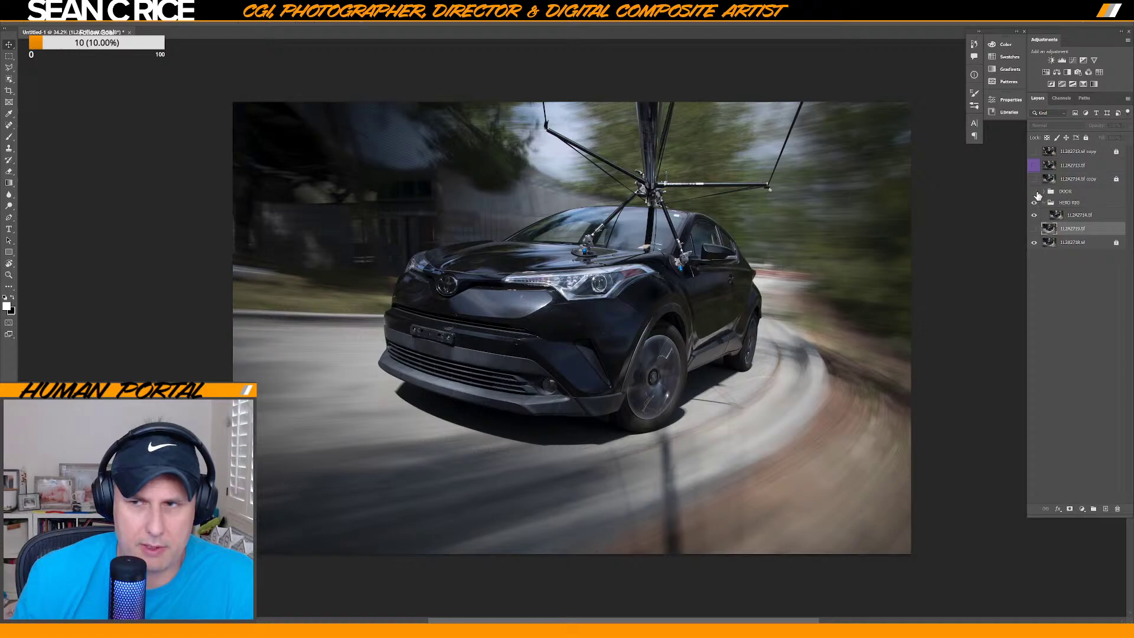
# Expand and show the DOOR group, briefly show its two frames to inspect them, and hide both frames again.
pyautogui.click(1042, 192)
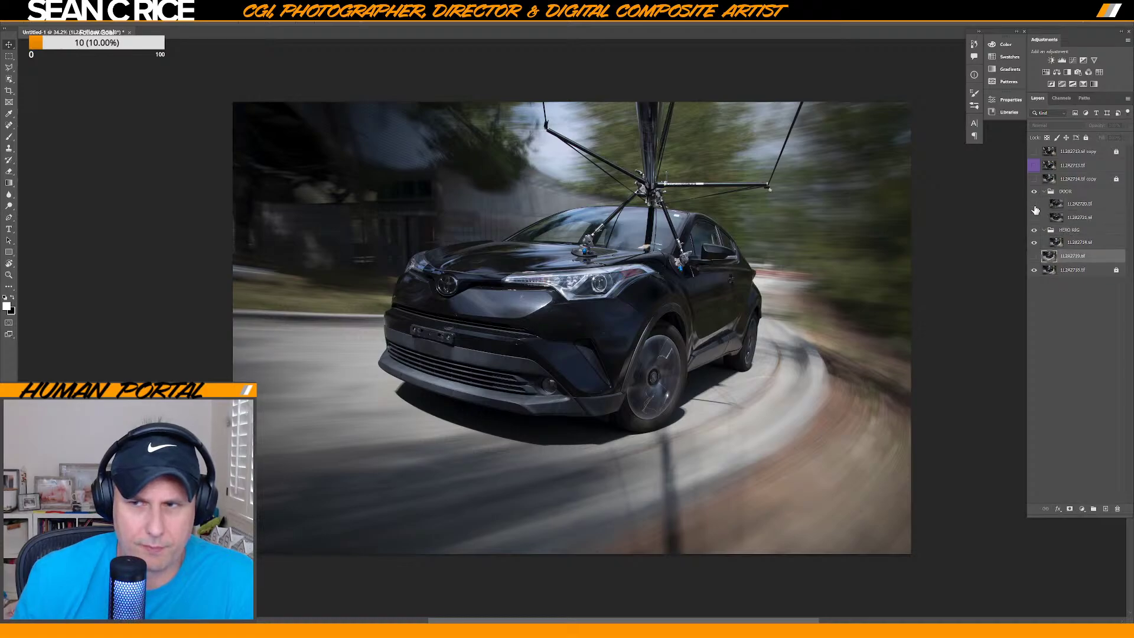
pyautogui.click(1035, 217)
pyautogui.click(1035, 204)
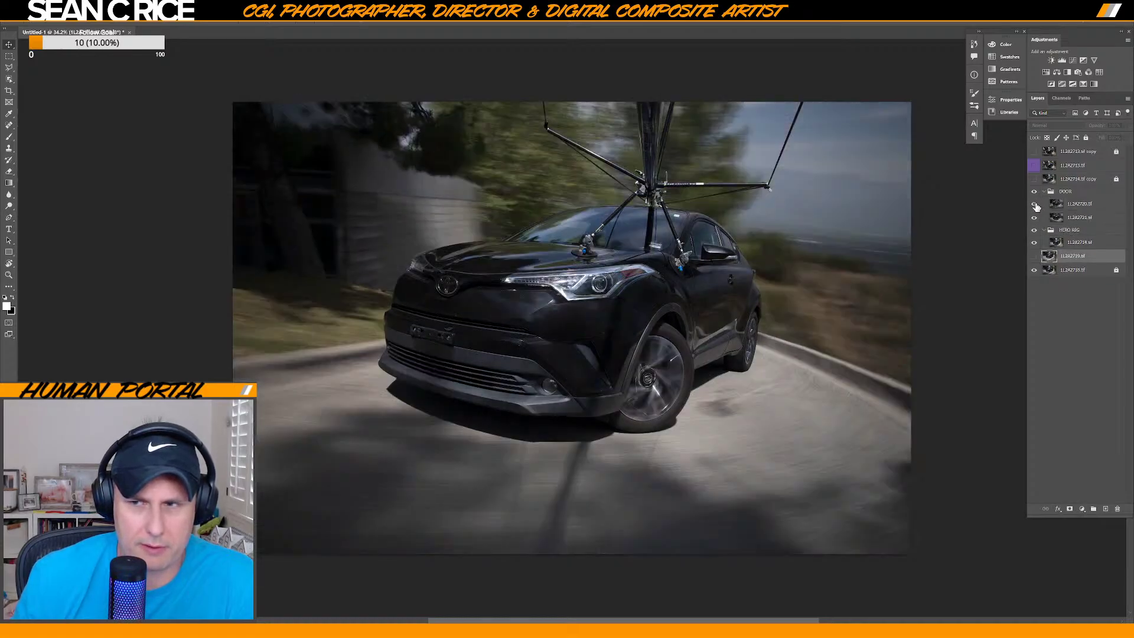
pyautogui.click(1035, 217)
# Show the frame below HERO RIG and toggle the HERO RIG frame to compare the wheel, road and background blur of the two.
pyautogui.click(1032, 244)
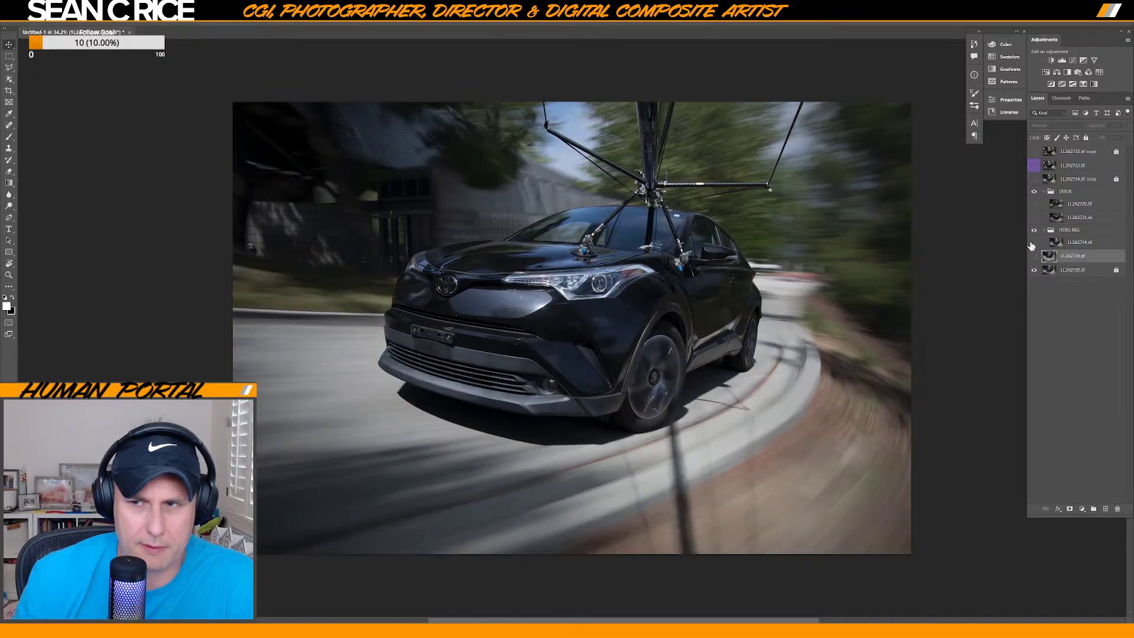
pyautogui.click(1035, 256)
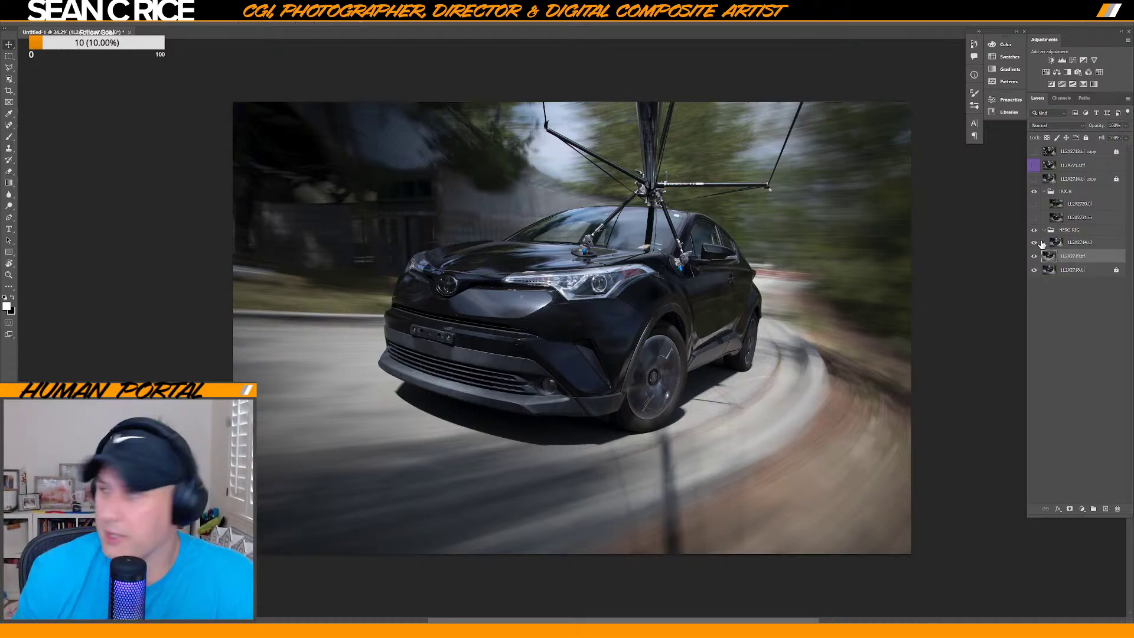
pyautogui.click(1035, 243)
pyautogui.click(1034, 243)
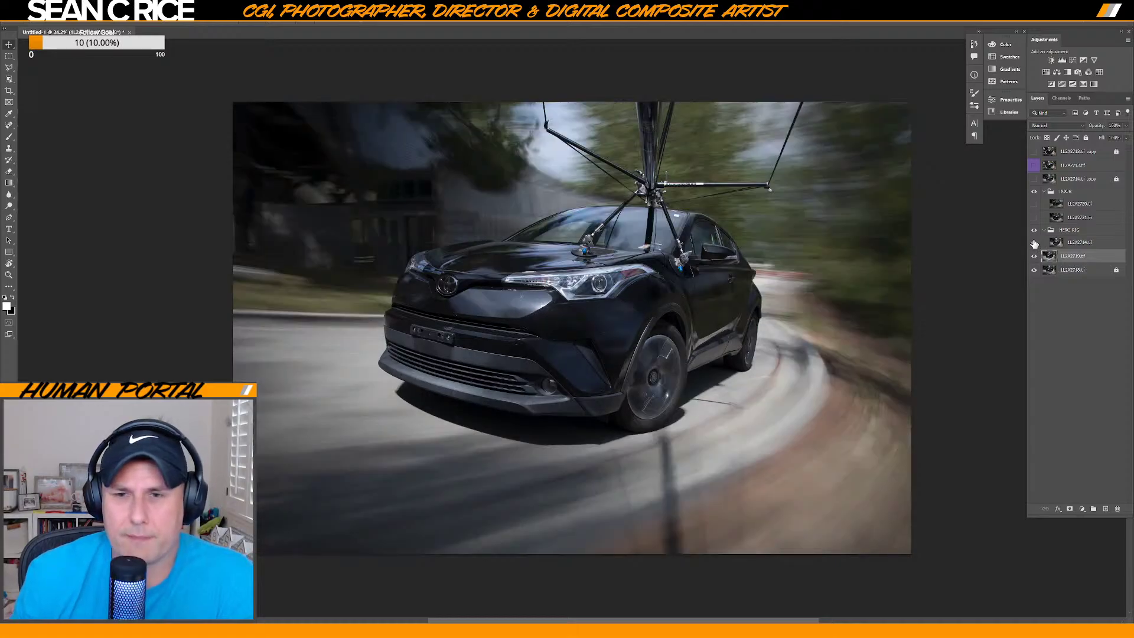
pyautogui.click(1033, 243)
pyautogui.click(1033, 243)
pyautogui.click(1033, 243)
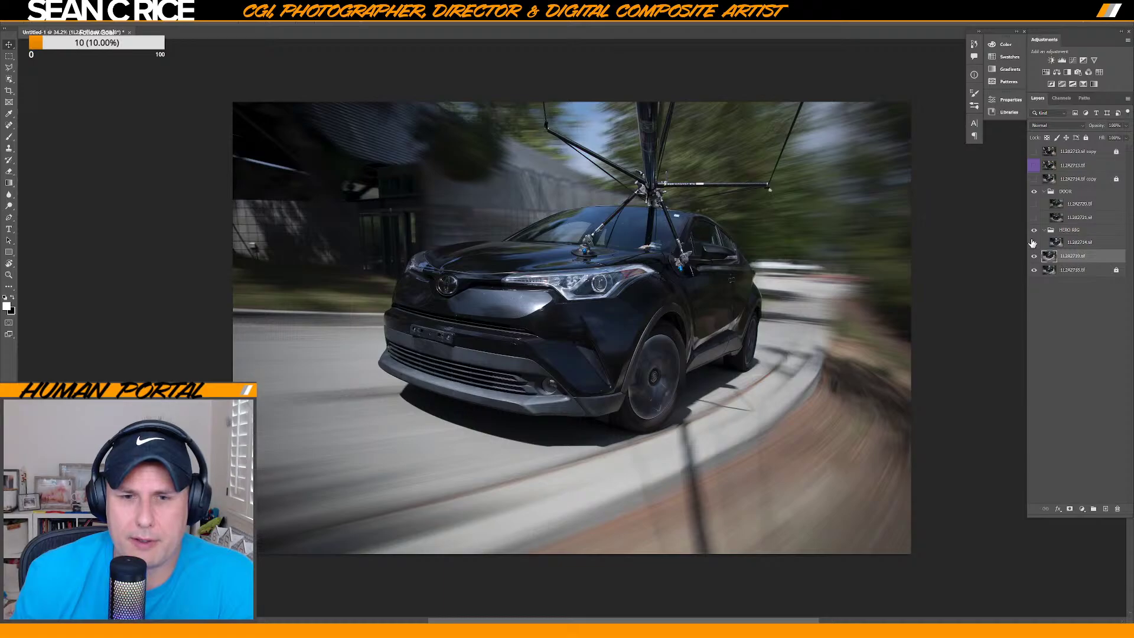
pyautogui.click(1033, 243)
pyautogui.click(1033, 243)
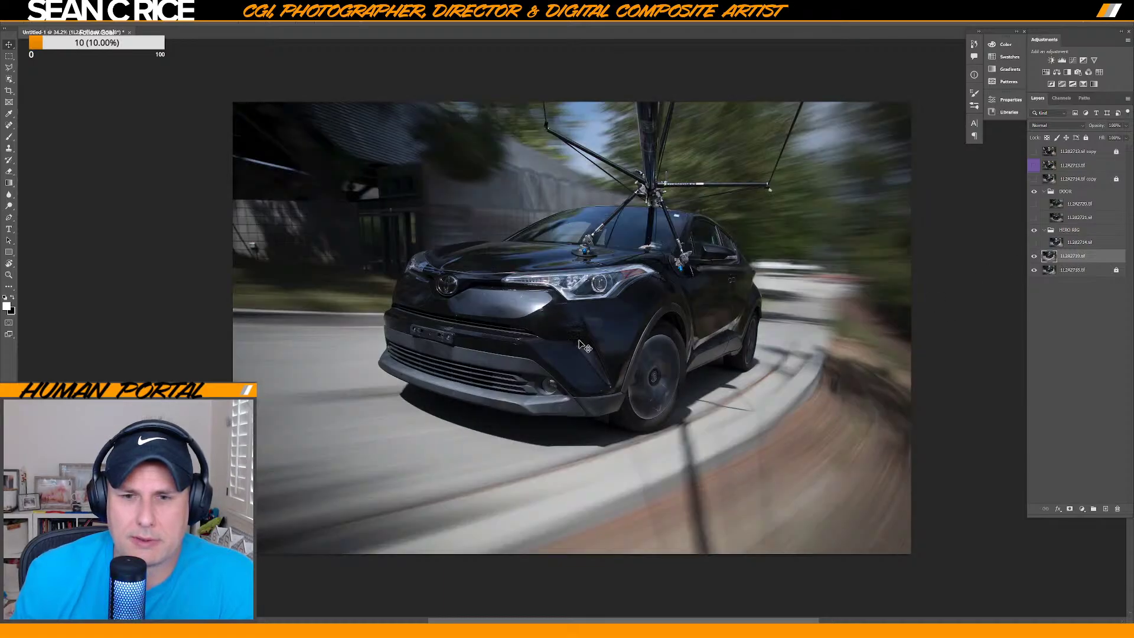
pyautogui.click(1037, 243)
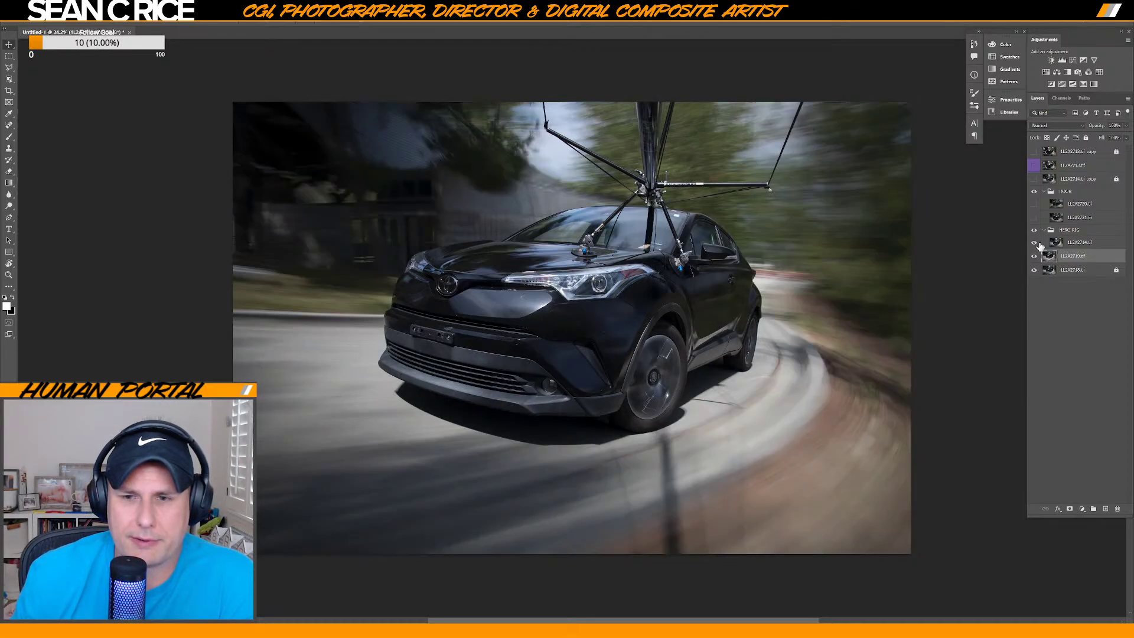
pyautogui.click(1036, 244)
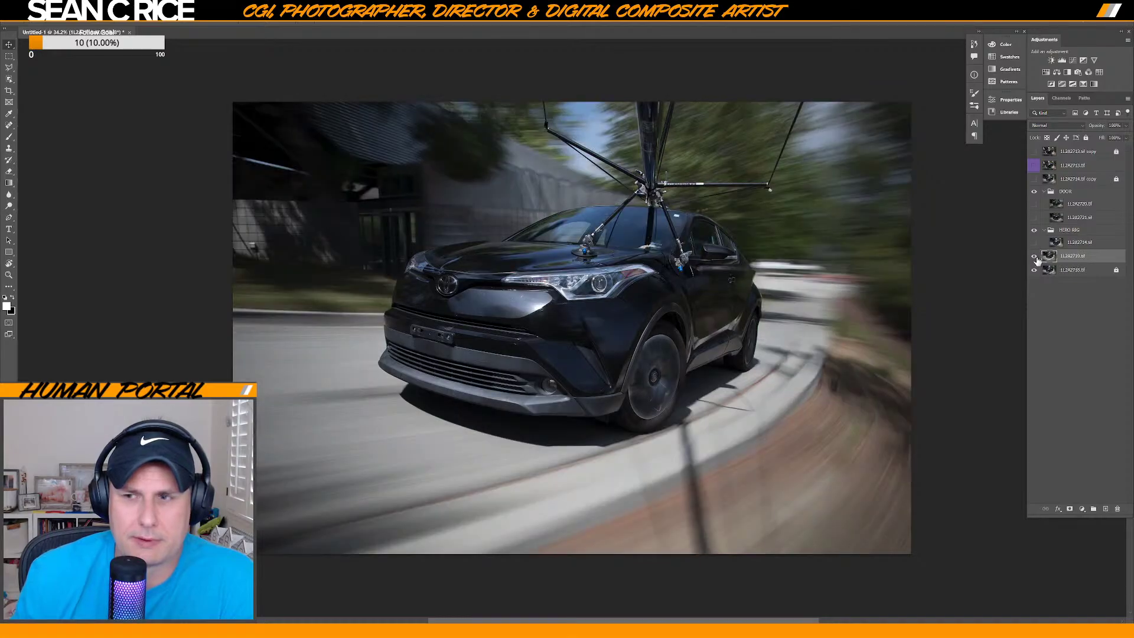
# Hide the frame below HERO RIG, show the HERO RIG frame, and give it a layer mask inverted to black.
pyautogui.click(1036, 257)
pyautogui.click(1035, 258)
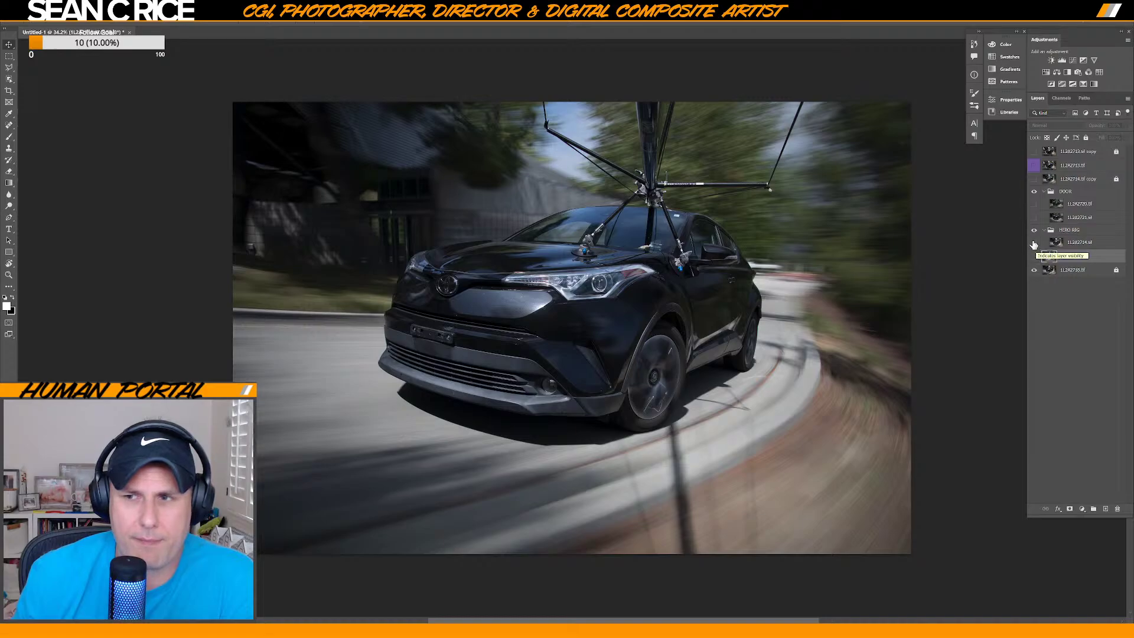
pyautogui.click(1034, 244)
pyautogui.click(1082, 246)
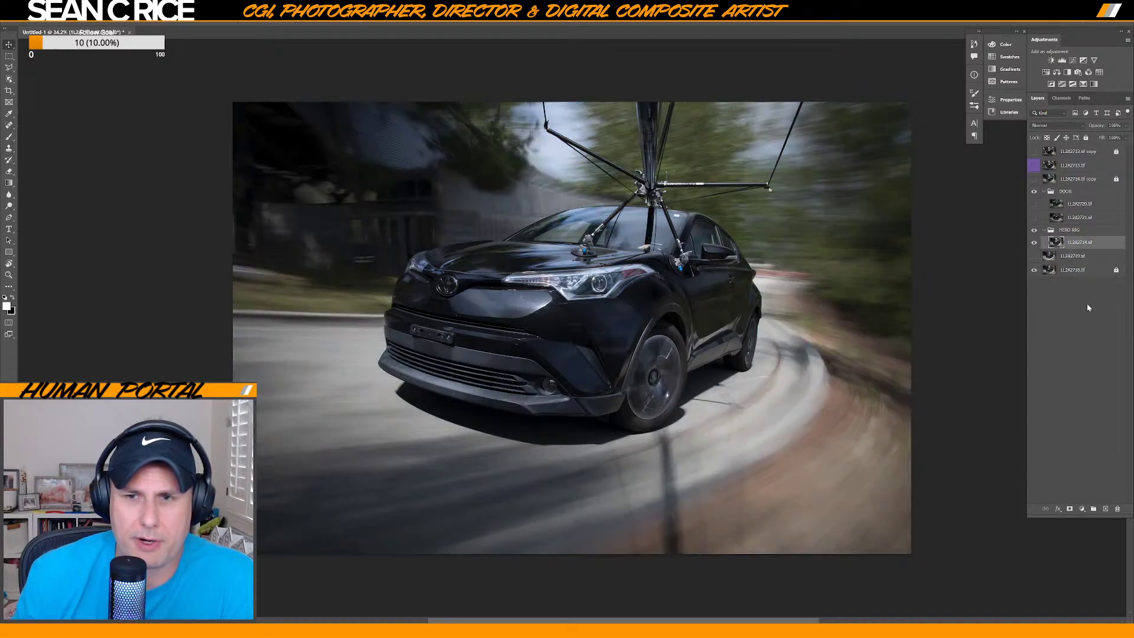
pyautogui.click(1069, 510)
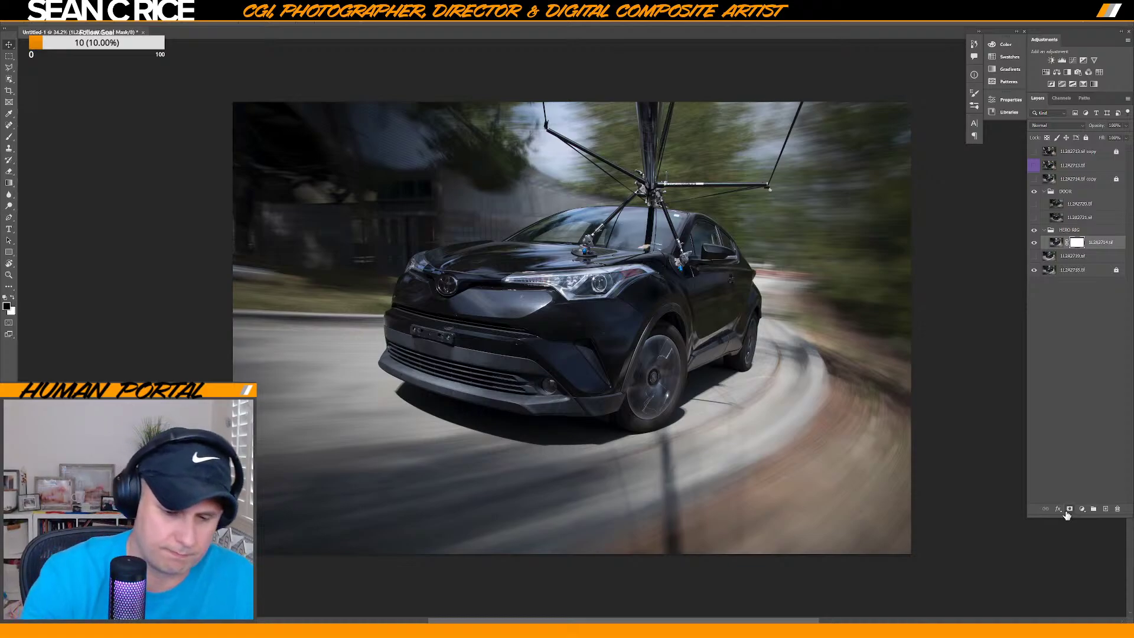
pyautogui.hotkey('ctrl', 'i')
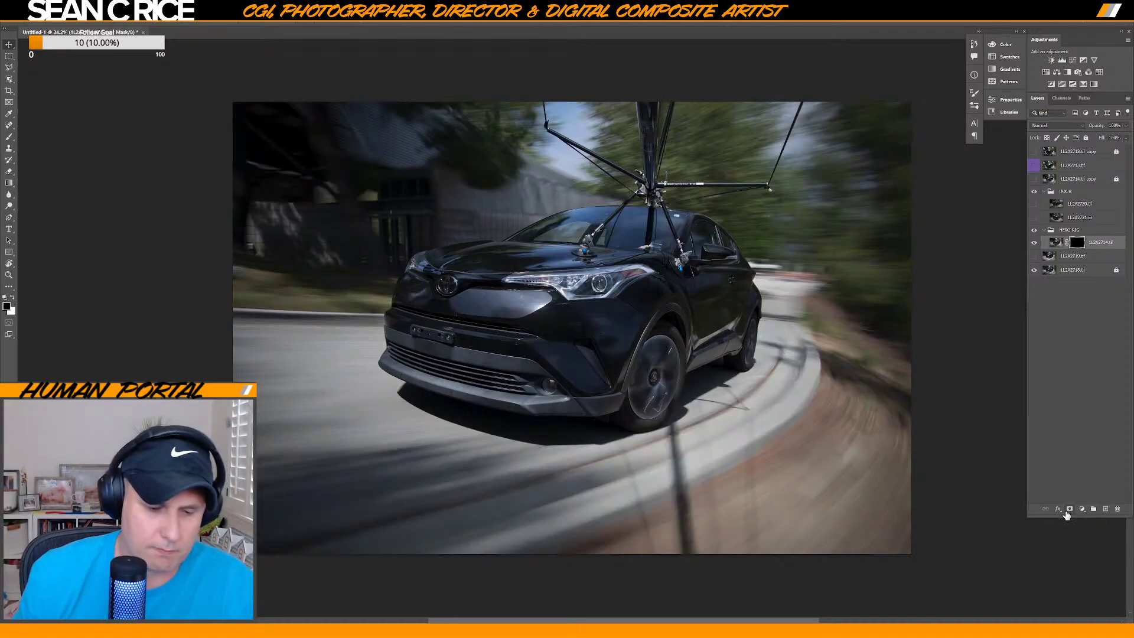
# Choose the Main Soft preset for the Brush tool and flatten its tip into a horizontal ellipse.
pyautogui.press('b')
pyautogui.press('x')
pyautogui.press('\\')
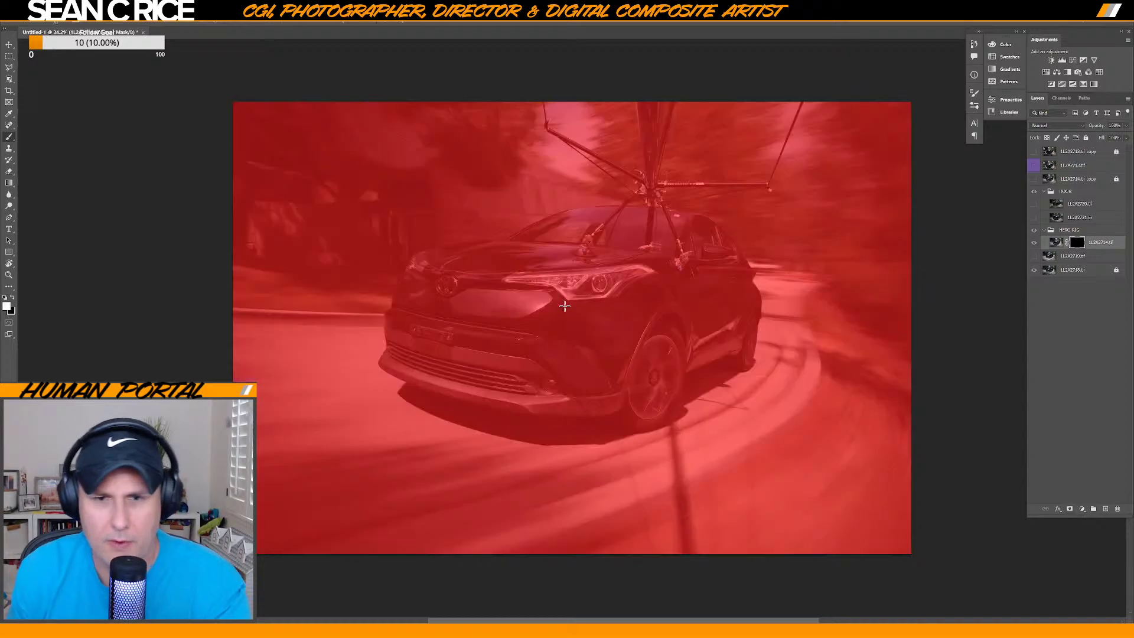
pyautogui.press('x')
pyautogui.press('\\')
pyautogui.rightClick(572, 304)
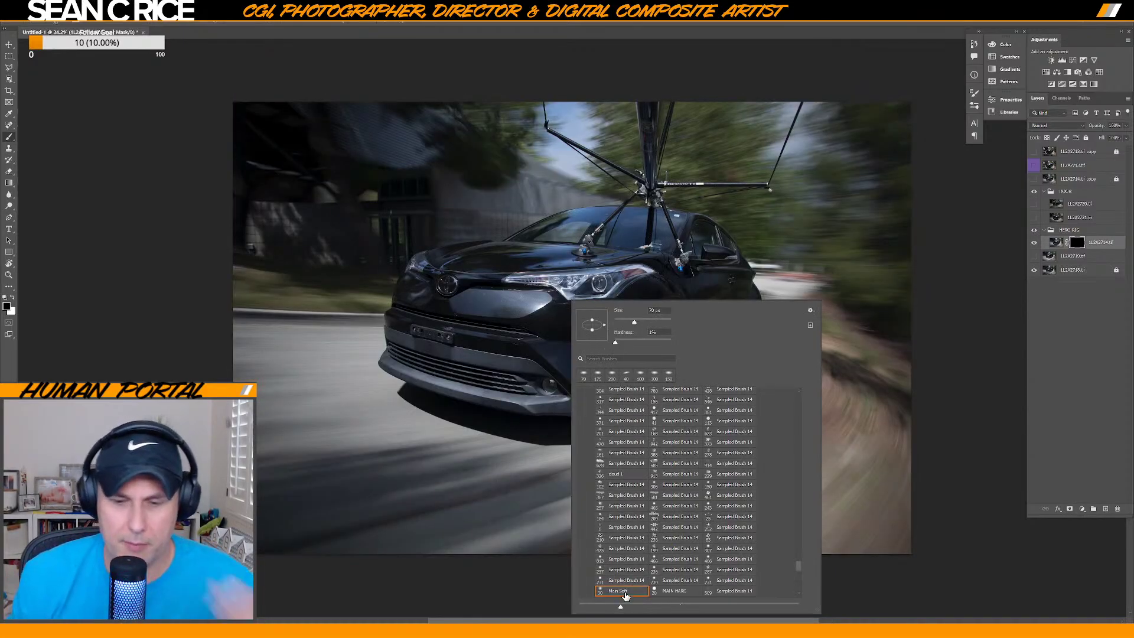
pyautogui.click(623, 592)
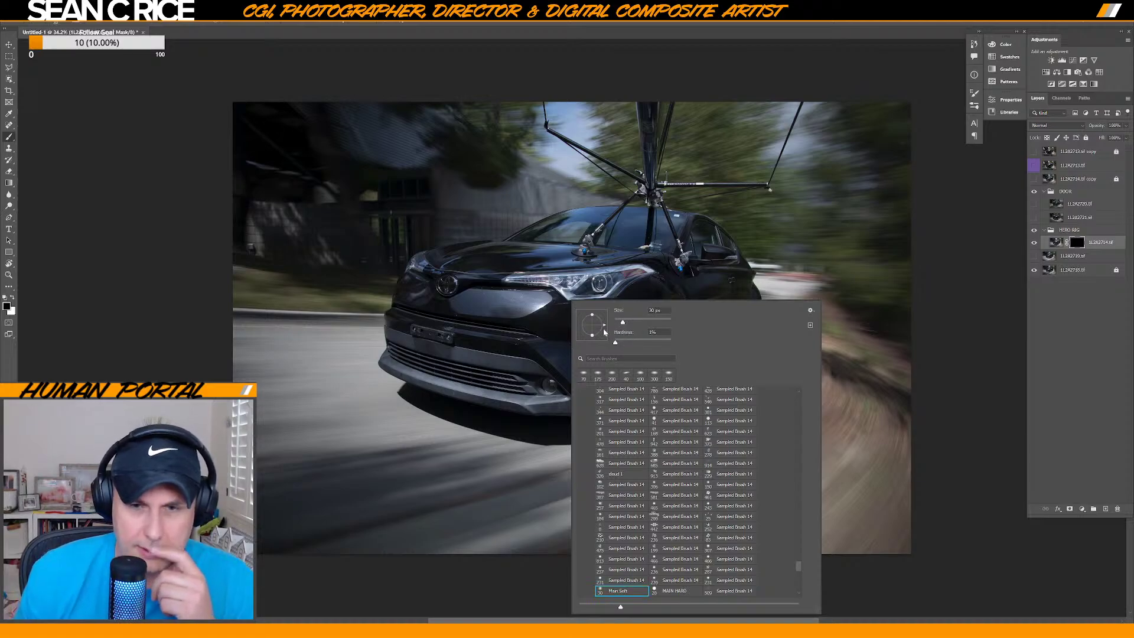
pyautogui.moveTo(592, 340); pyautogui.dragTo(594, 333)
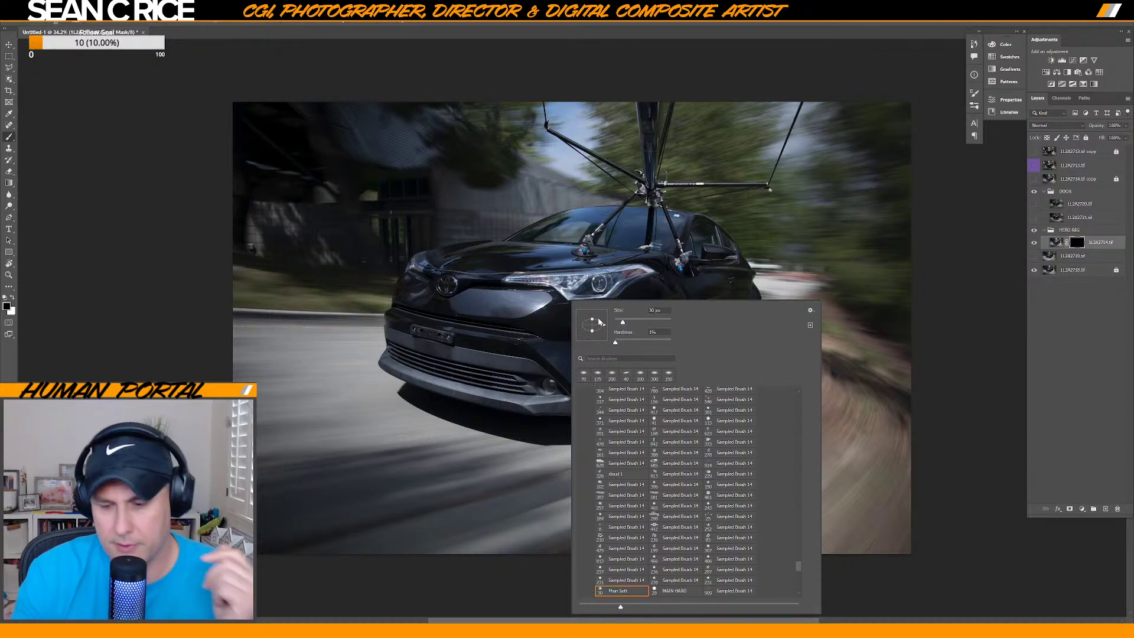
pyautogui.press('Return')
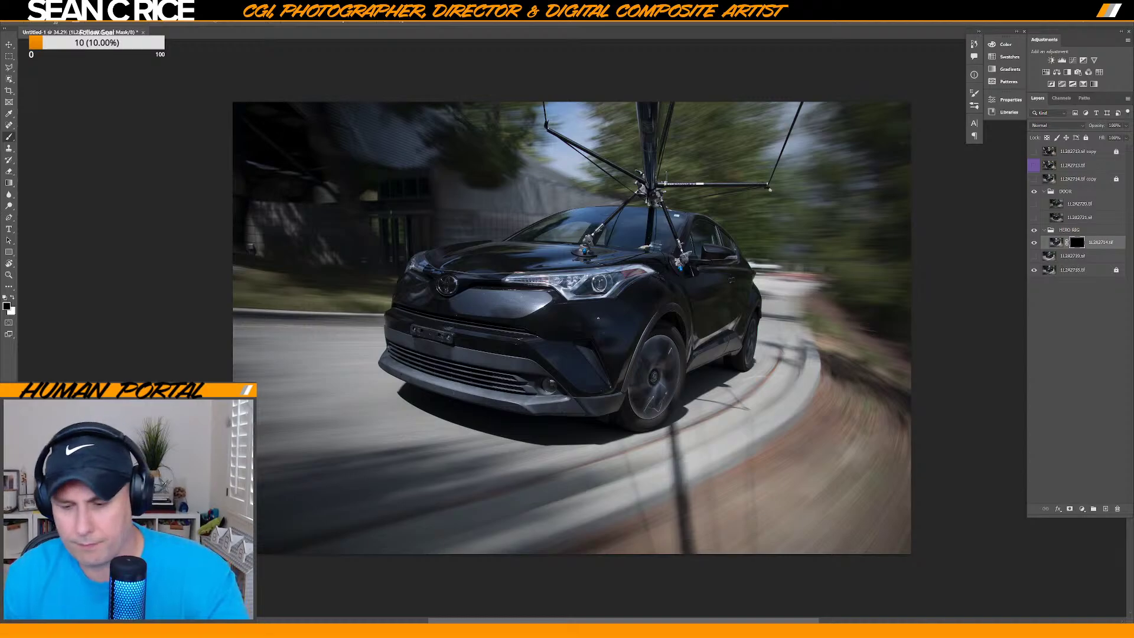
# Paint white with a much larger brush on the HERO RIG frame's mask over the hood, headlight and front of the car, checking the mask overlay.
pyautogui.press(']')
pyautogui.press(']')
pyautogui.press(']')
pyautogui.press(']')
pyautogui.press(']')
pyautogui.press(']')
pyautogui.press(']')
pyautogui.press(']')
pyautogui.press(']')
pyautogui.press(']')
pyautogui.press(']')
pyautogui.press(']')
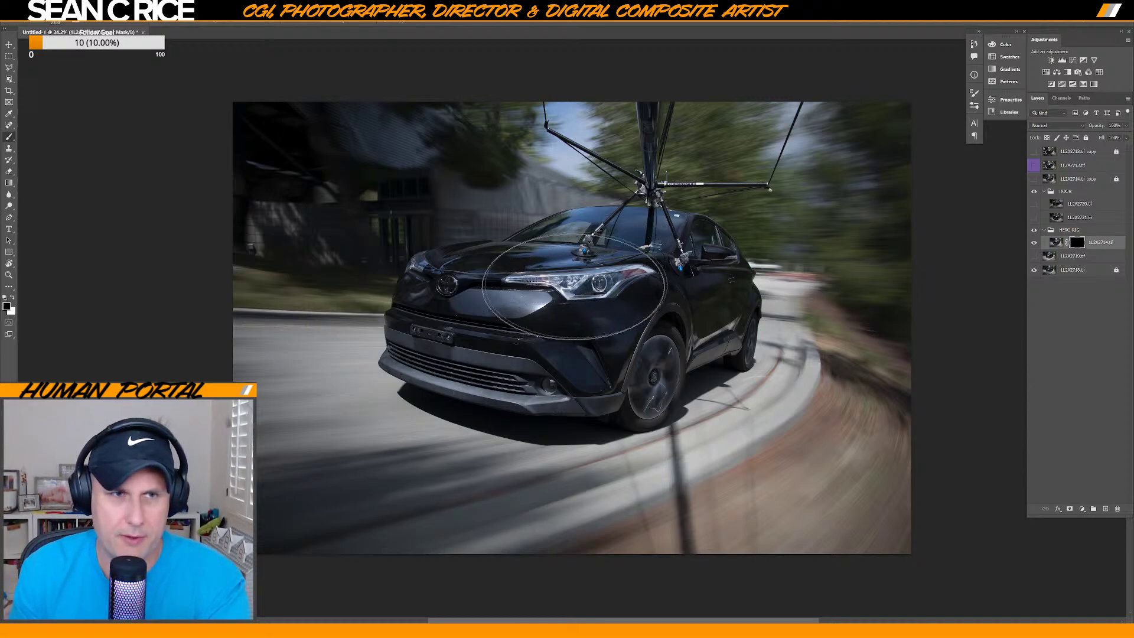
pyautogui.press('x')
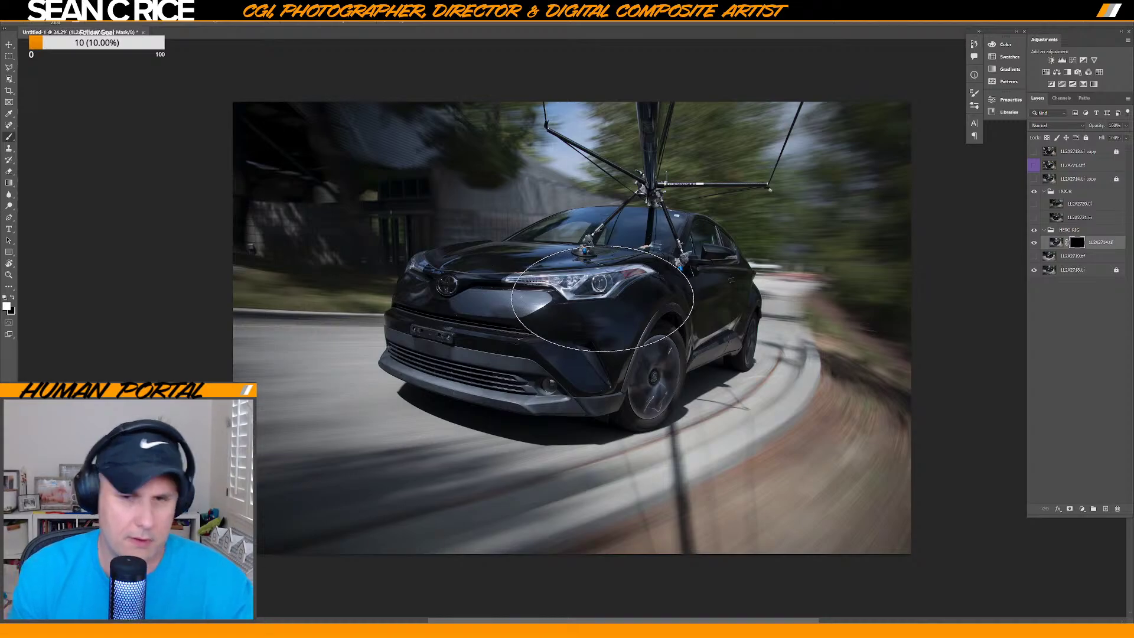
pyautogui.moveTo(583, 308)
pyautogui.mouseDown()
pyautogui.moveTo(587, 278)
pyautogui.moveTo(562, 266)
pyautogui.moveTo(604, 296)
pyautogui.mouseUp()
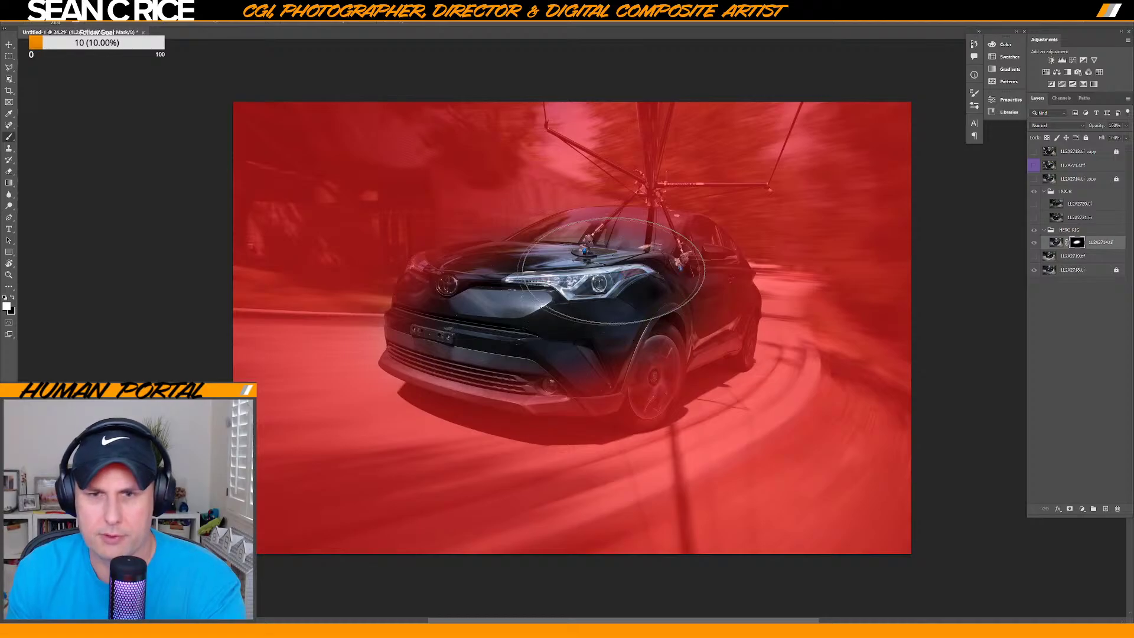
pyautogui.press('\\')
# Extend the white area of the HERO RIG frame's mask over more of the car with a smaller brush, and toggle the frame to check the blend.
pyautogui.press('[')
pyautogui.press('[')
pyautogui.press('[')
pyautogui.press('[')
pyautogui.press('[')
pyautogui.press('[')
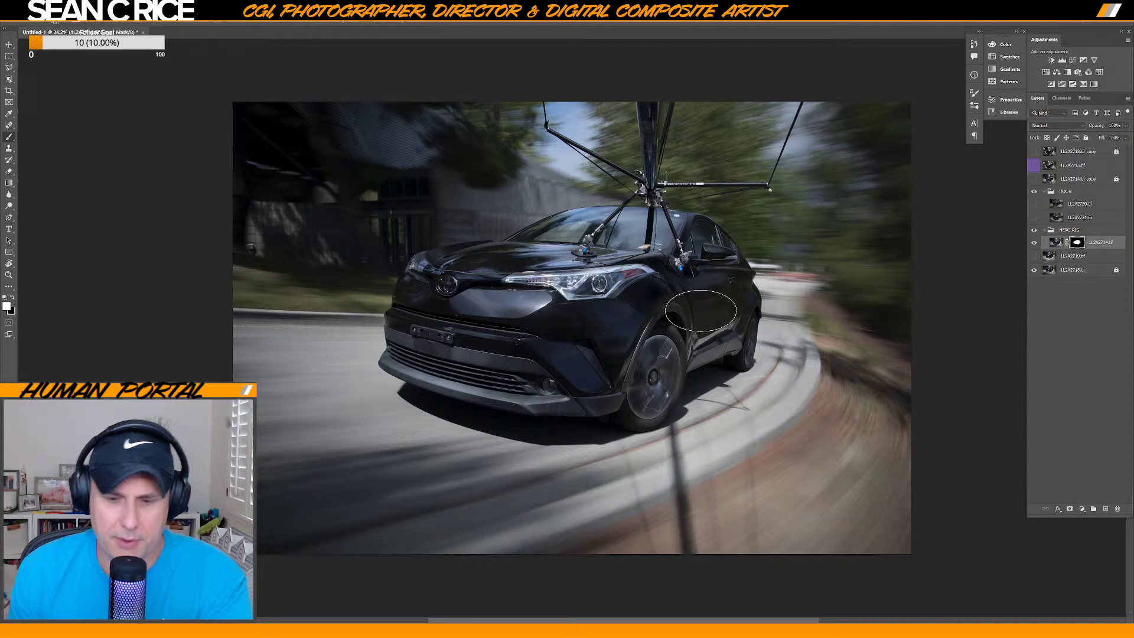
pyautogui.press('[')
pyautogui.press('[')
pyautogui.press('[')
pyautogui.press('[')
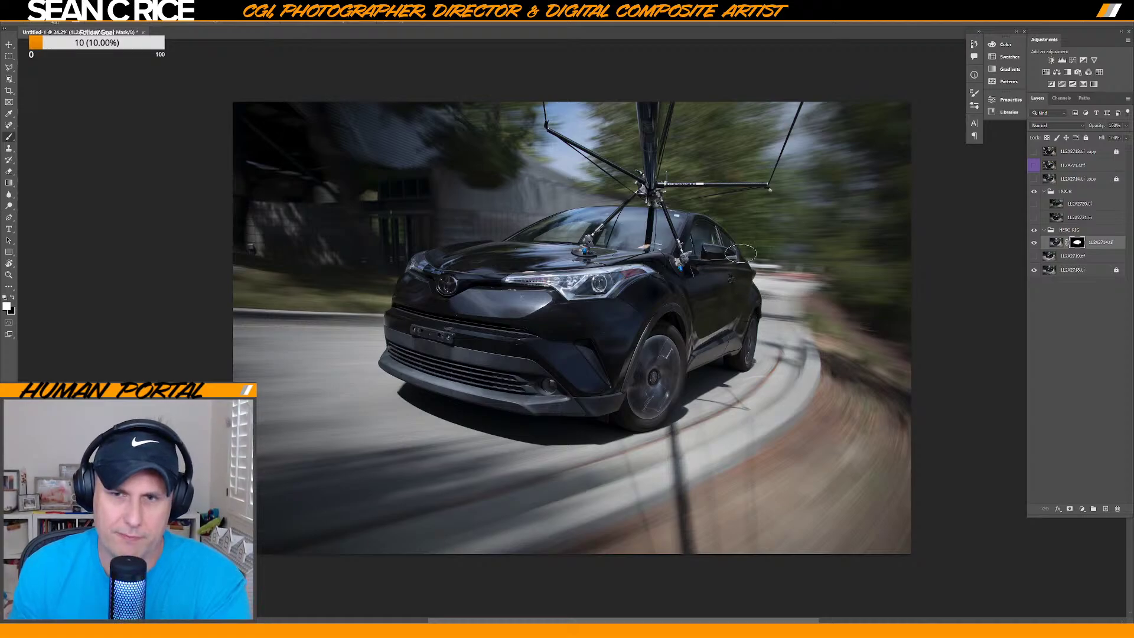
pyautogui.press('x')
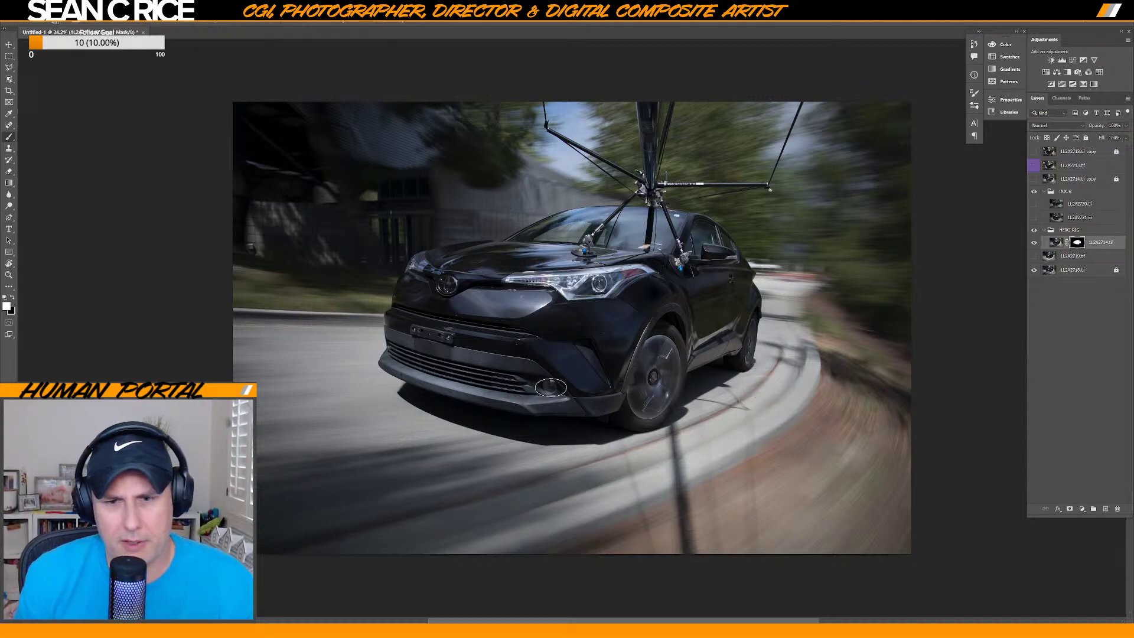
pyautogui.click(1034, 242)
pyautogui.click(1034, 242)
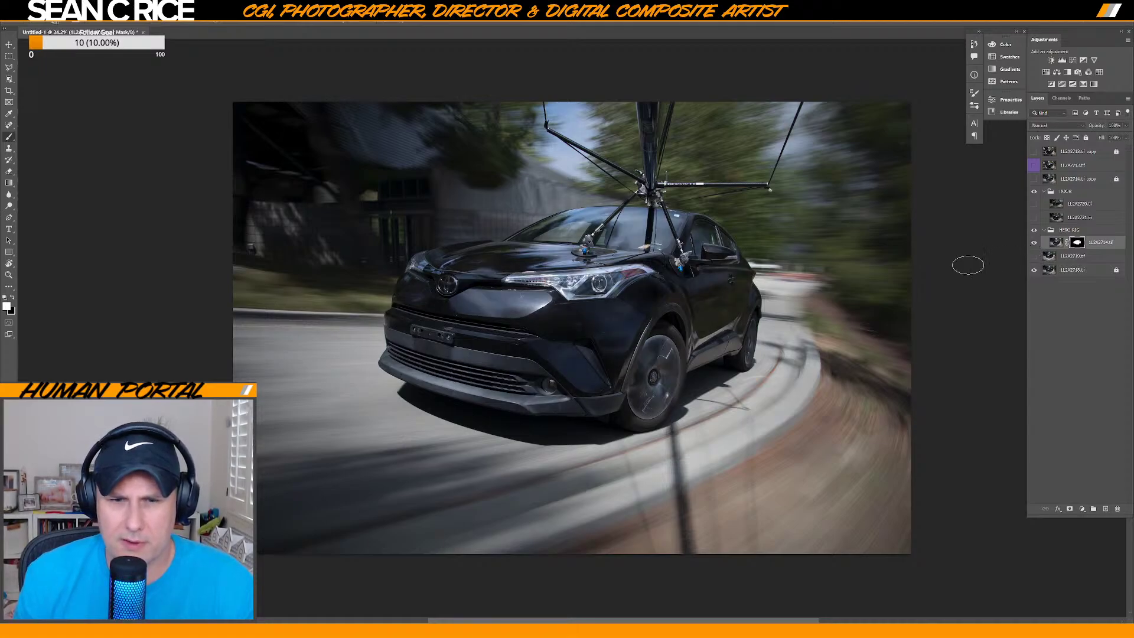
# Collapse the HERO RIG group, move the hidden frame below it to directly above the group, and show that frame.
pyautogui.click(1045, 231)
pyautogui.moveTo(1062, 248); pyautogui.dragTo(1065, 226)
pyautogui.click(1034, 232)
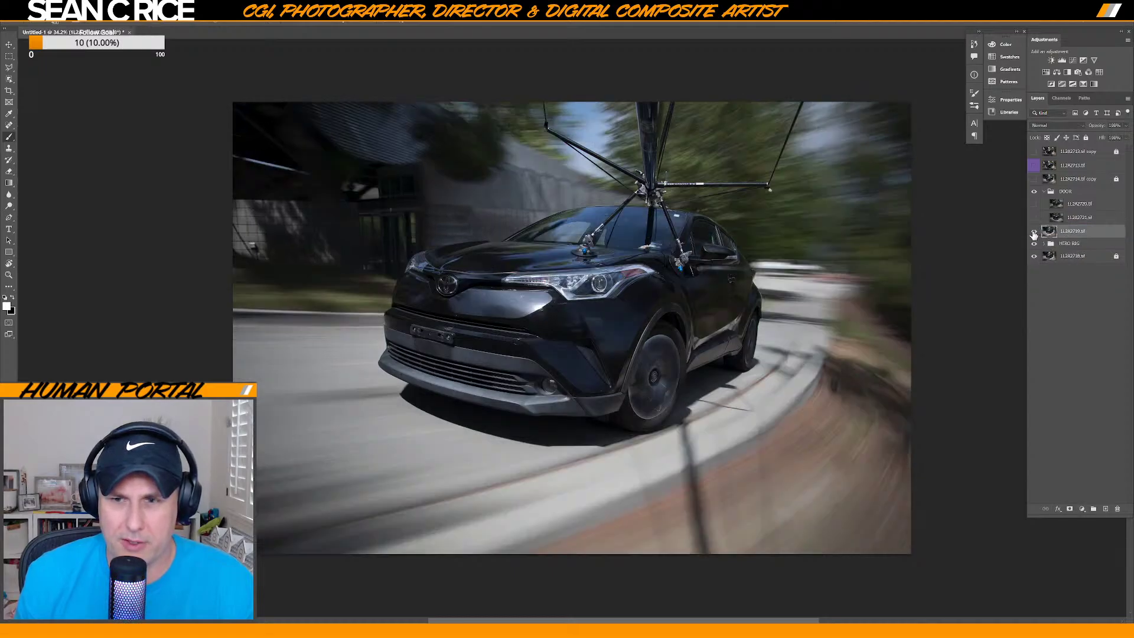
# Toggle the frame above HERO RIG to compare its road, curb and background blur with the masked composite beneath.
pyautogui.click(1034, 232)
pyautogui.click(1034, 233)
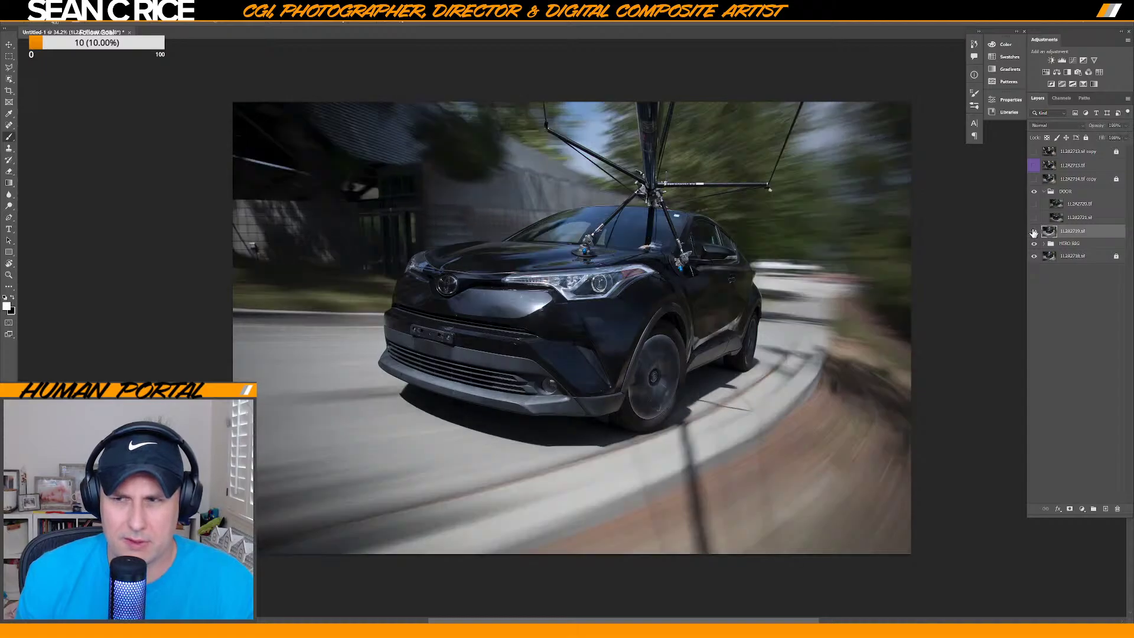
pyautogui.click(1034, 232)
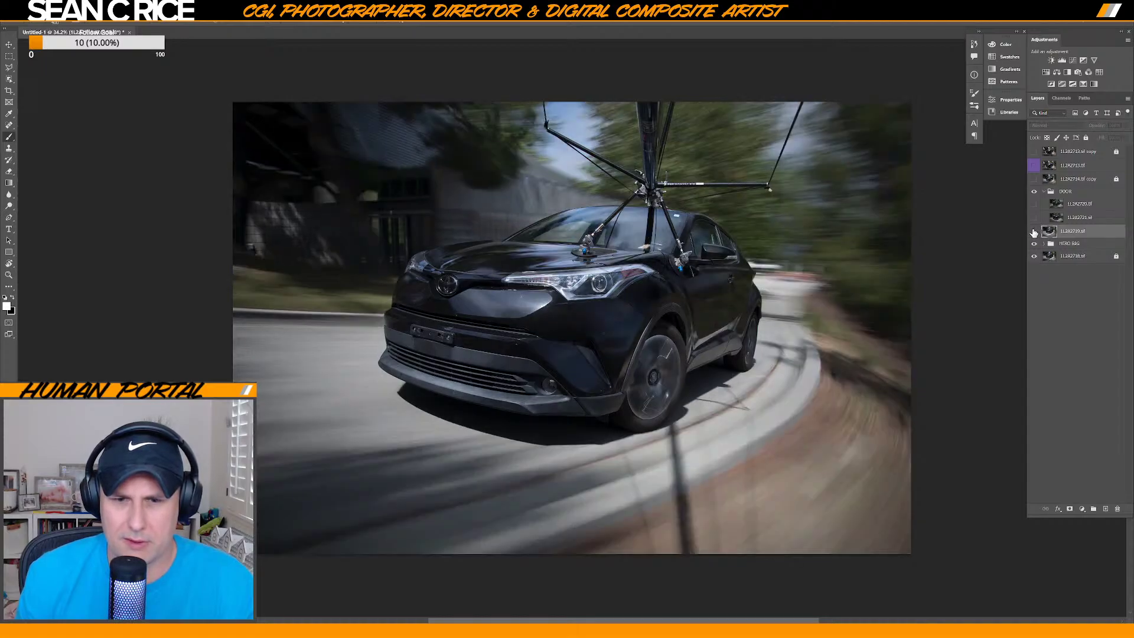
pyautogui.click(1034, 232)
pyautogui.click(1035, 233)
# Show the frame above HERO RIG and give it a layer mask inverted to black.
pyautogui.click(1034, 232)
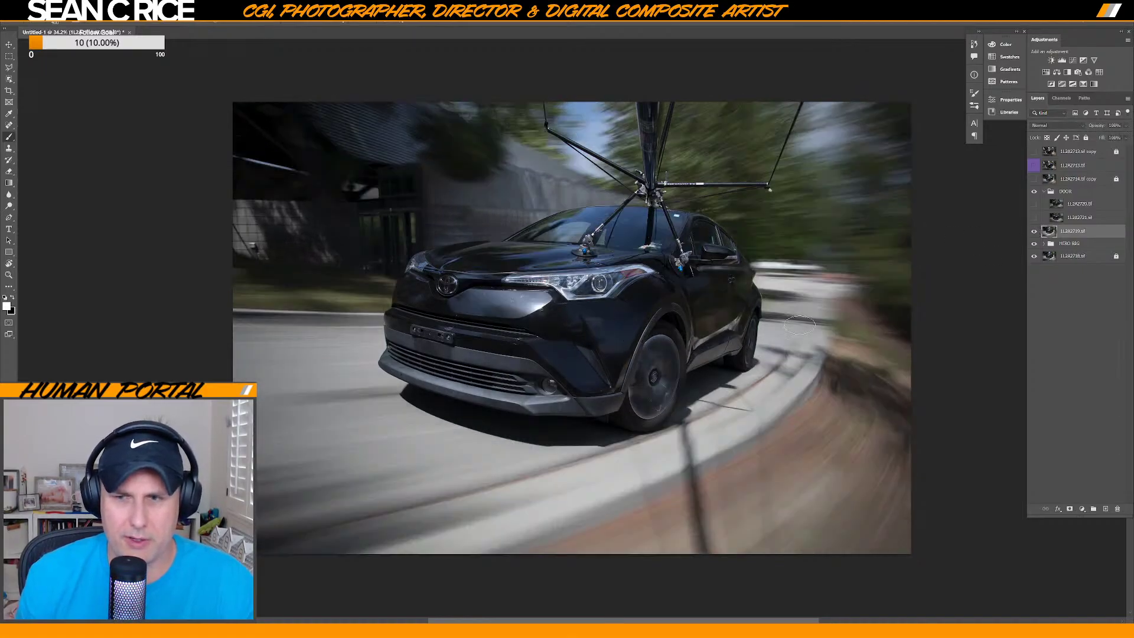
pyautogui.click(1069, 510)
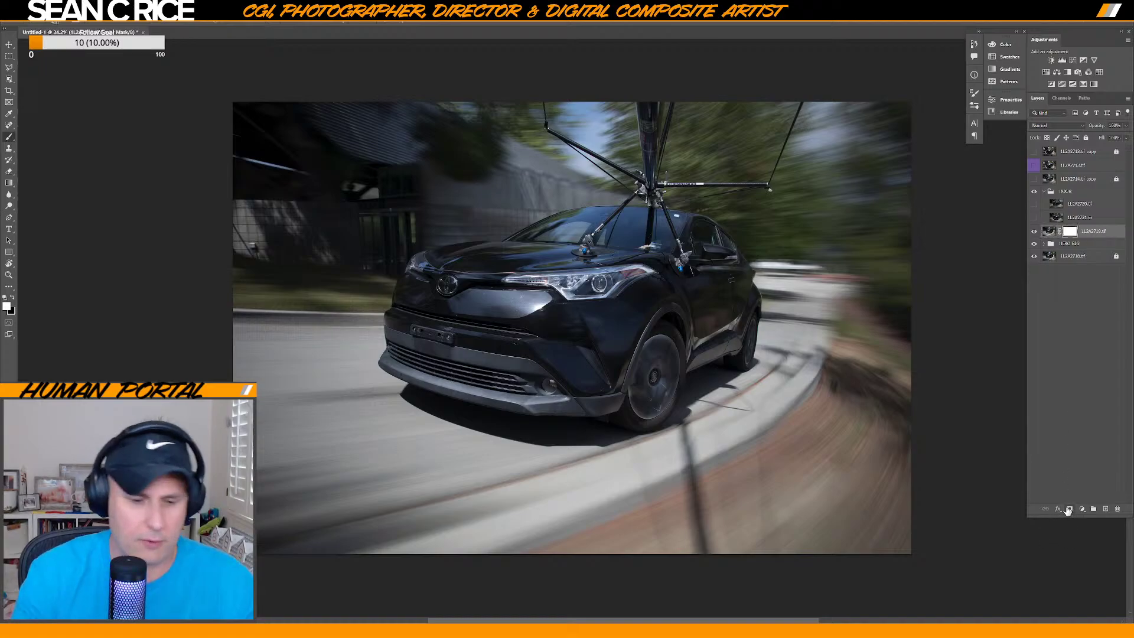
pyautogui.hotkey('ctrl', 'i')
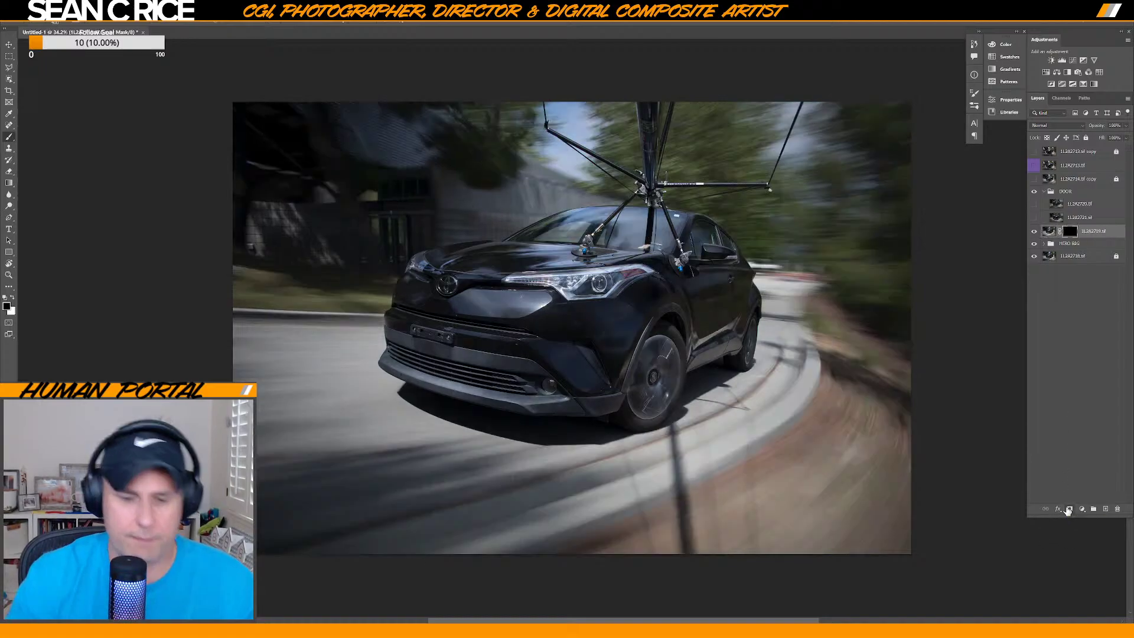
# Paint white on the mask of the frame above HERO RIG over the front fender and bumper, reducing the brush size.
pyautogui.press('x')
pyautogui.moveTo(583, 319)
pyautogui.mouseDown()
pyautogui.moveTo(613, 367)
pyautogui.moveTo(648, 367)
pyautogui.moveTo(593, 309)
pyautogui.moveTo(637, 349)
pyautogui.mouseUp()
pyautogui.press('x')
pyautogui.press('x')
pyautogui.press('[')
pyautogui.press('[')
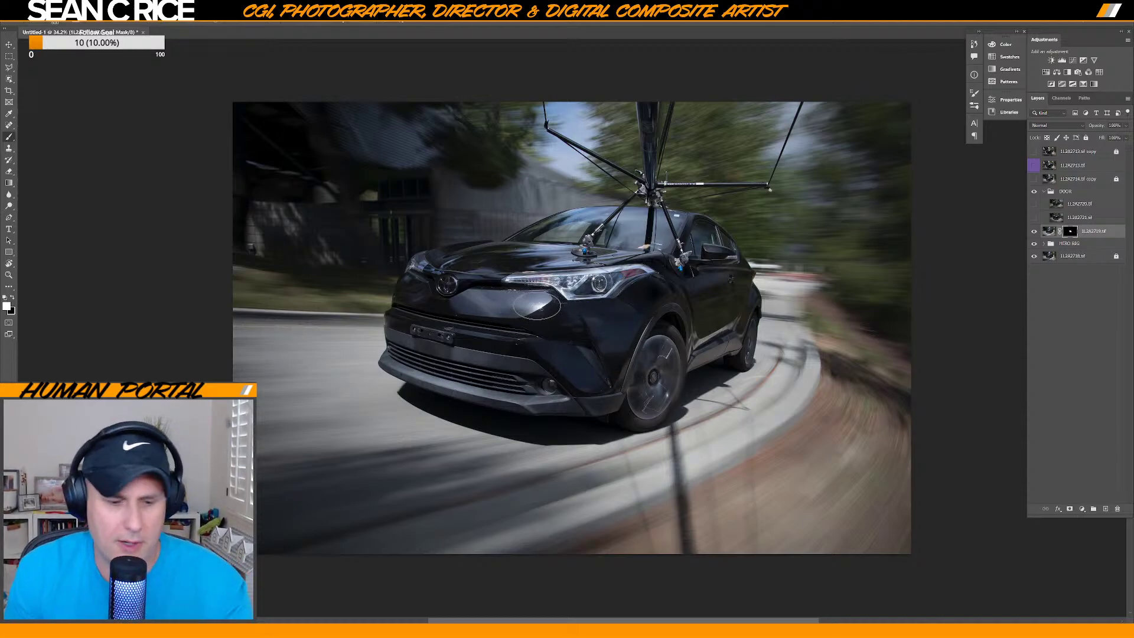
pyautogui.press('x')
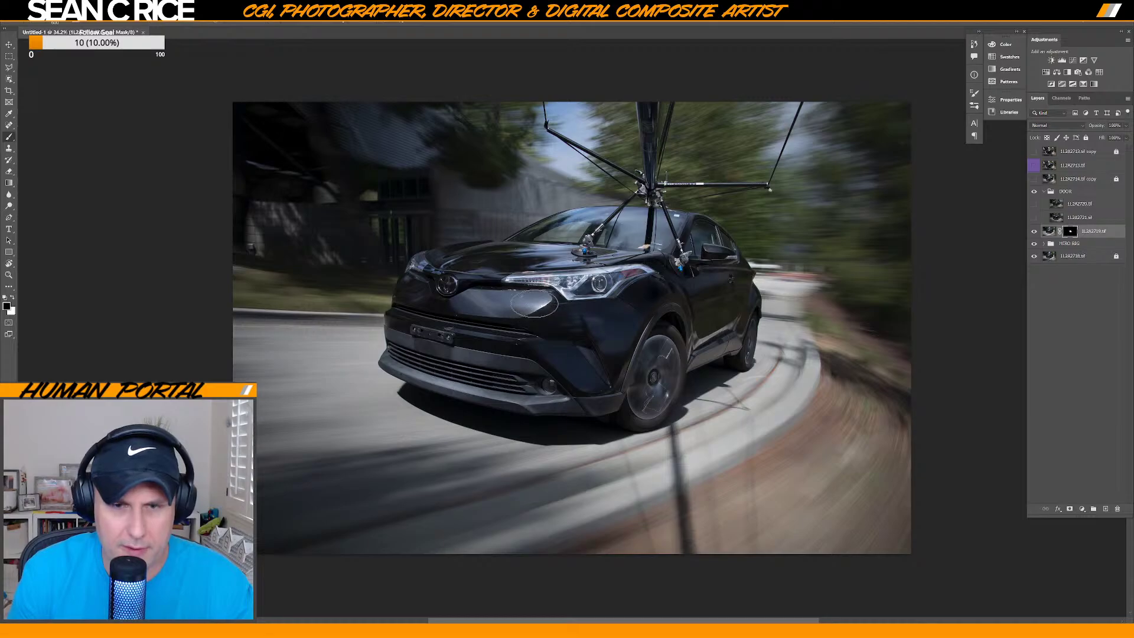
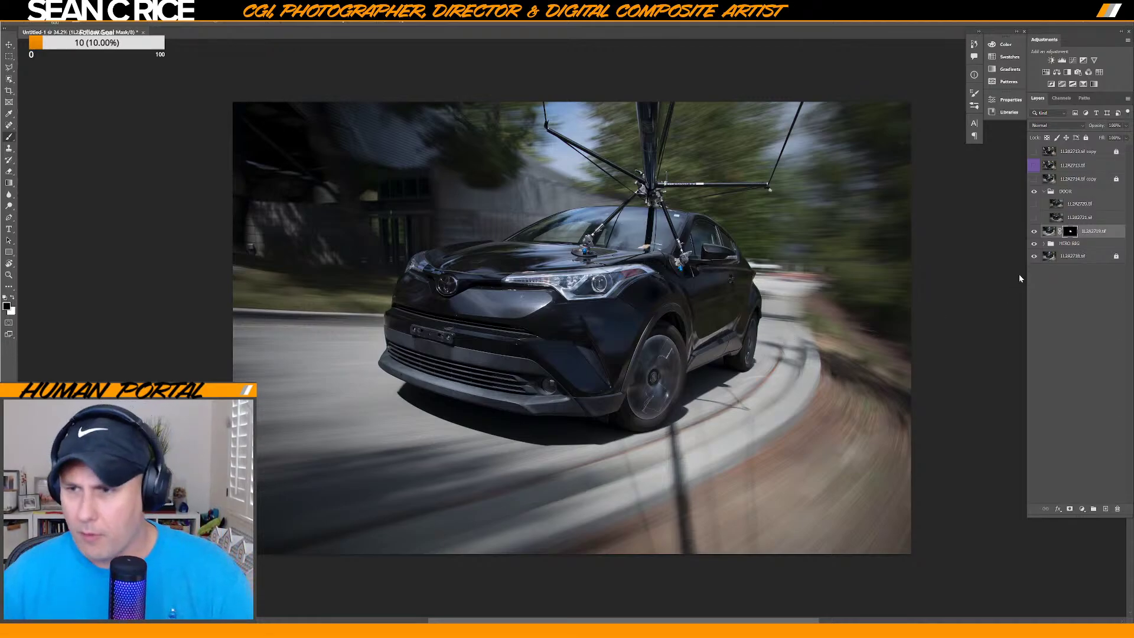
# Toggle the masked frame above HERO RIG to compare the front fender and bumper with and without it.
pyautogui.click(1035, 232)
pyautogui.click(1035, 232)
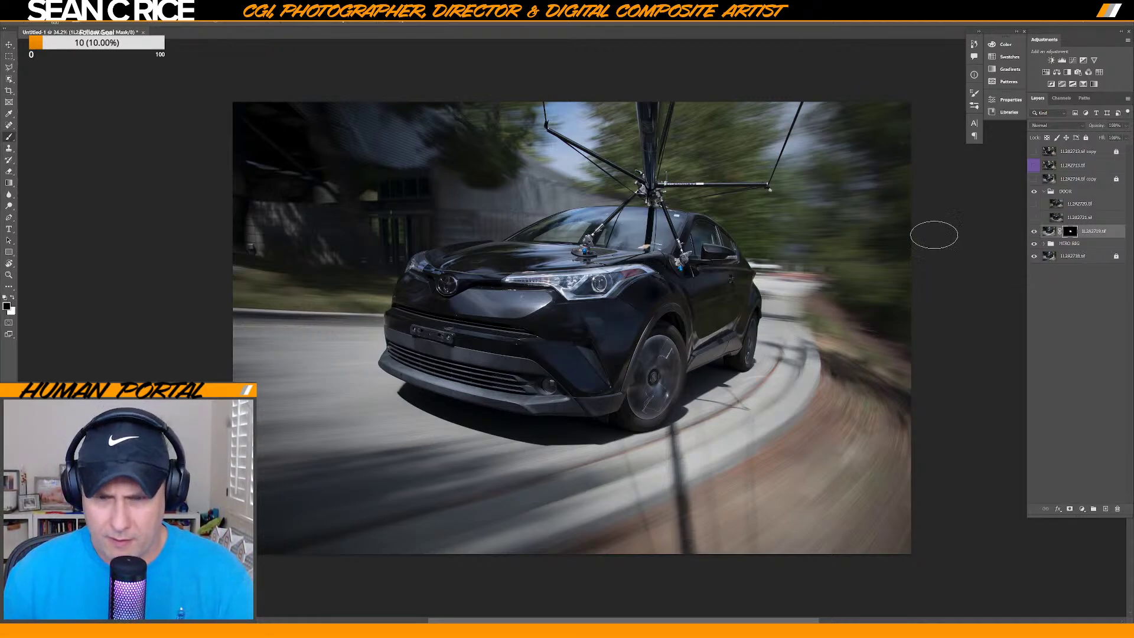
pyautogui.click(1035, 232)
pyautogui.click(1035, 232)
pyautogui.click(1035, 232)
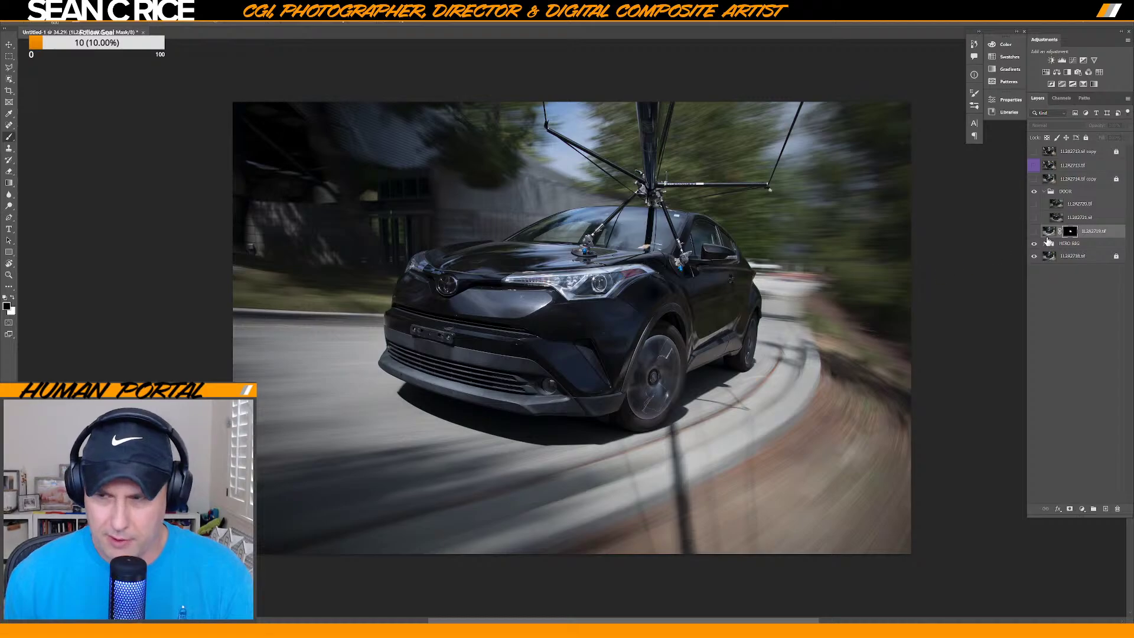
pyautogui.click(1036, 233)
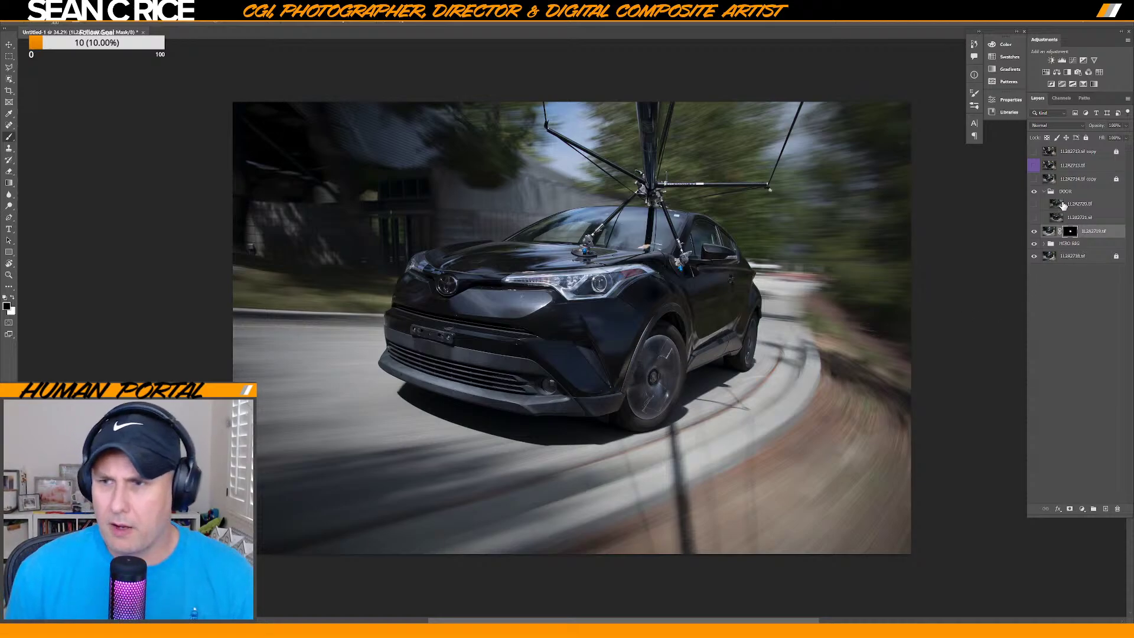
# Preview the upper hidden frame in the open group, show the lower one, and give the lower frame a mask inverted to black.
pyautogui.click(1034, 204)
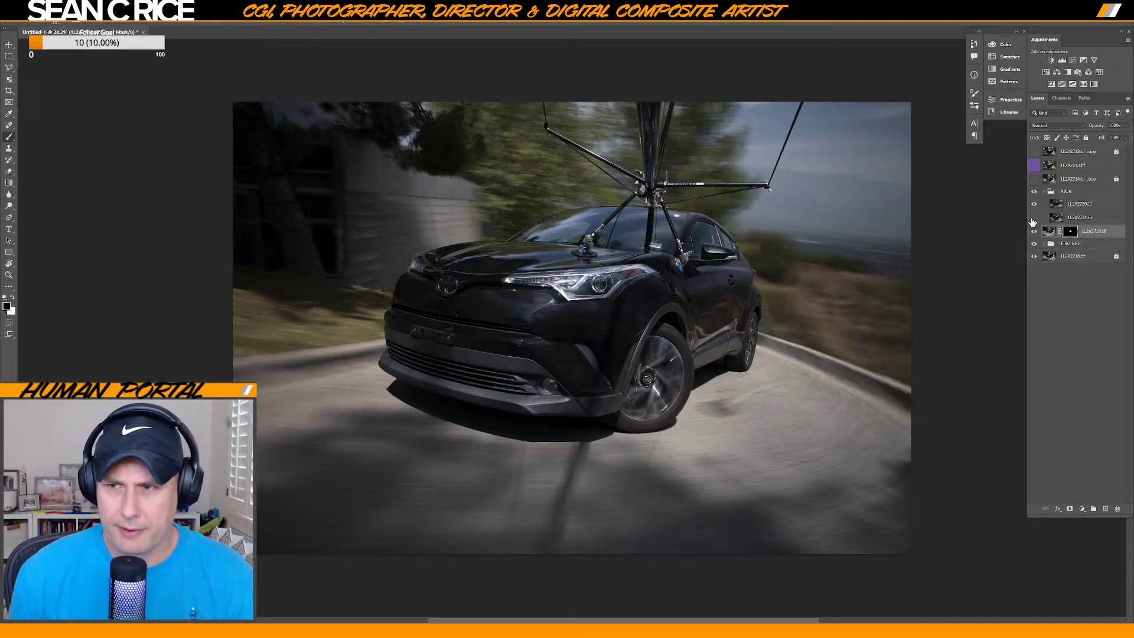
pyautogui.click(1034, 206)
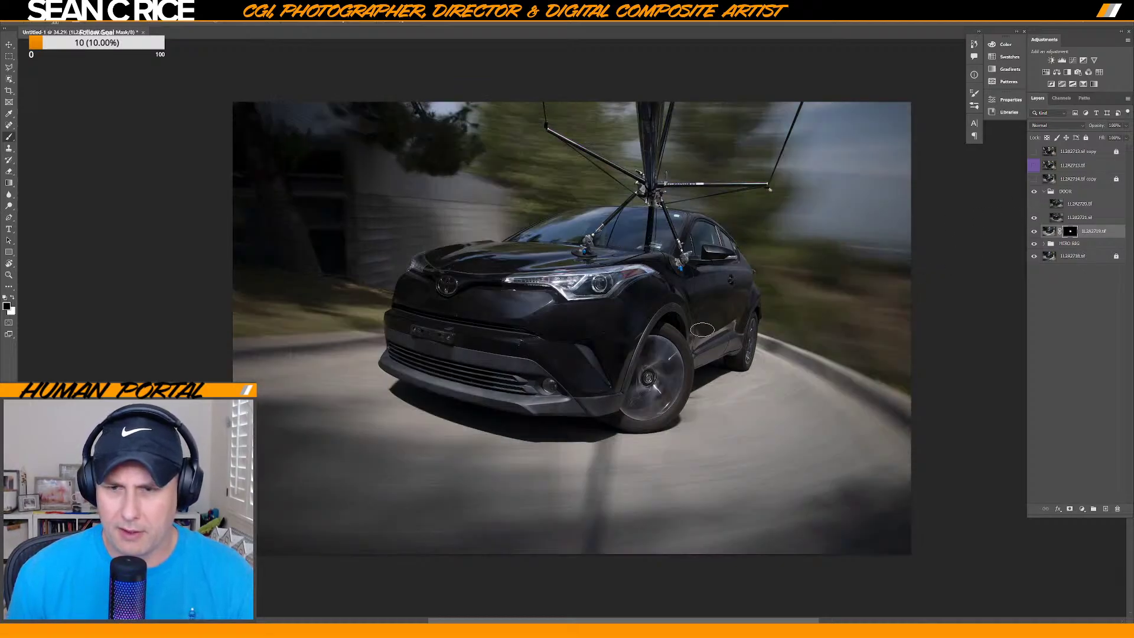
pyautogui.click(1081, 218)
pyautogui.click(1069, 510)
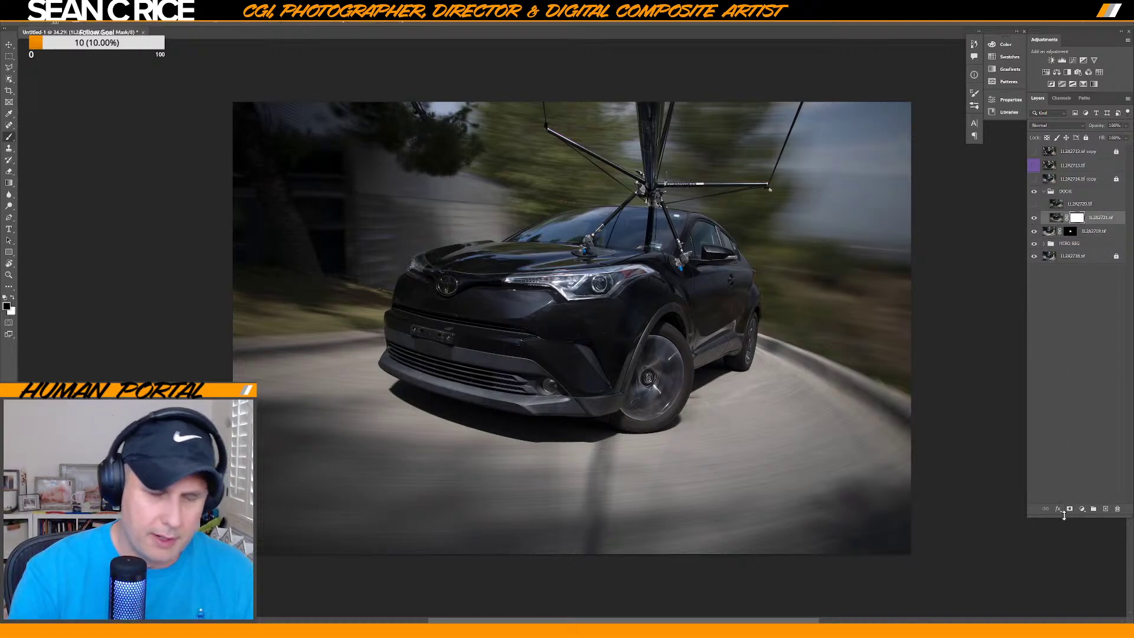
pyautogui.hotkey('ctrl', 'i')
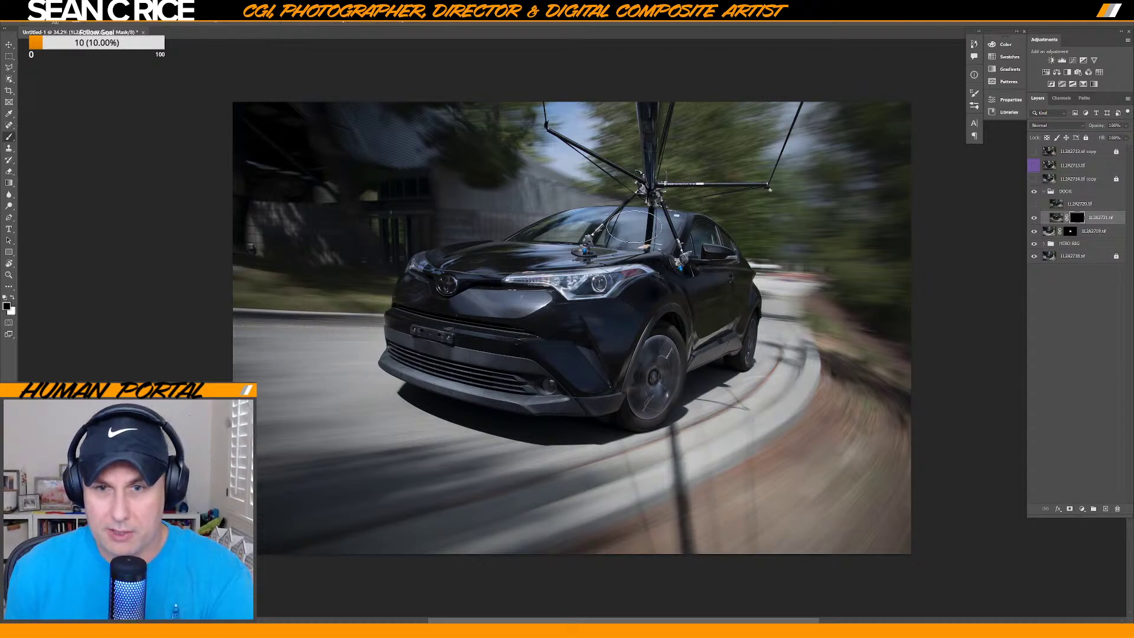
# Paint white on the lower group frame's mask over the lower door and side sill, using a smaller brush.
pyautogui.press('x')
pyautogui.moveTo(710, 342)
pyautogui.mouseDown()
pyautogui.moveTo(785, 295)
pyautogui.moveTo(711, 357)
pyautogui.moveTo(713, 343)
pyautogui.moveTo(742, 341)
pyautogui.mouseUp()
pyautogui.press('[')
pyautogui.press('[')
pyautogui.press('[')
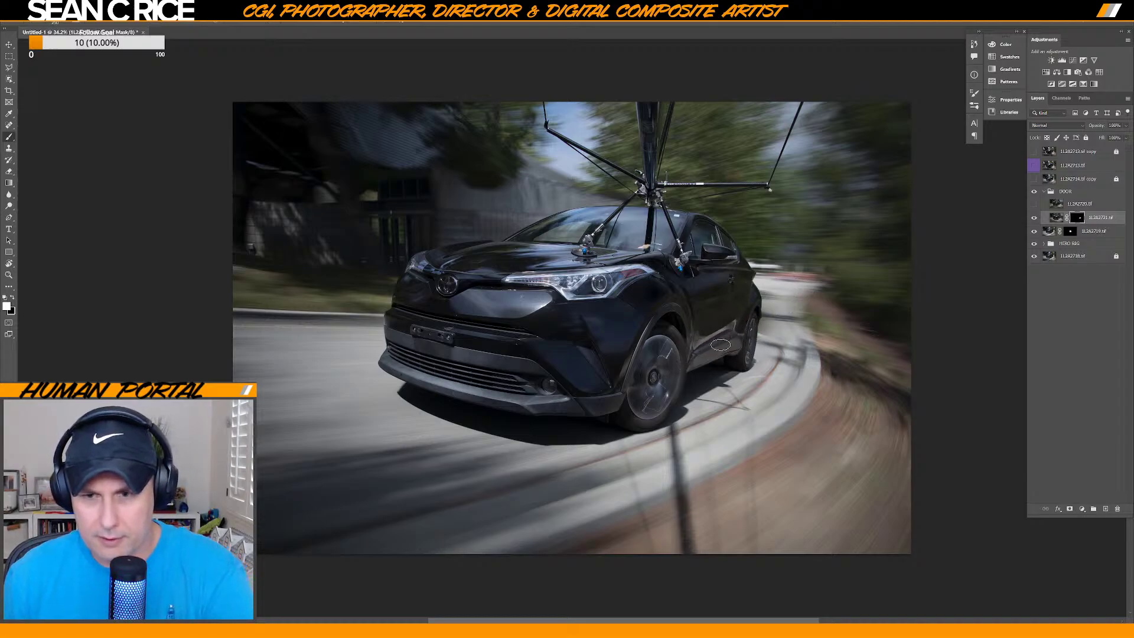
pyautogui.press('x')
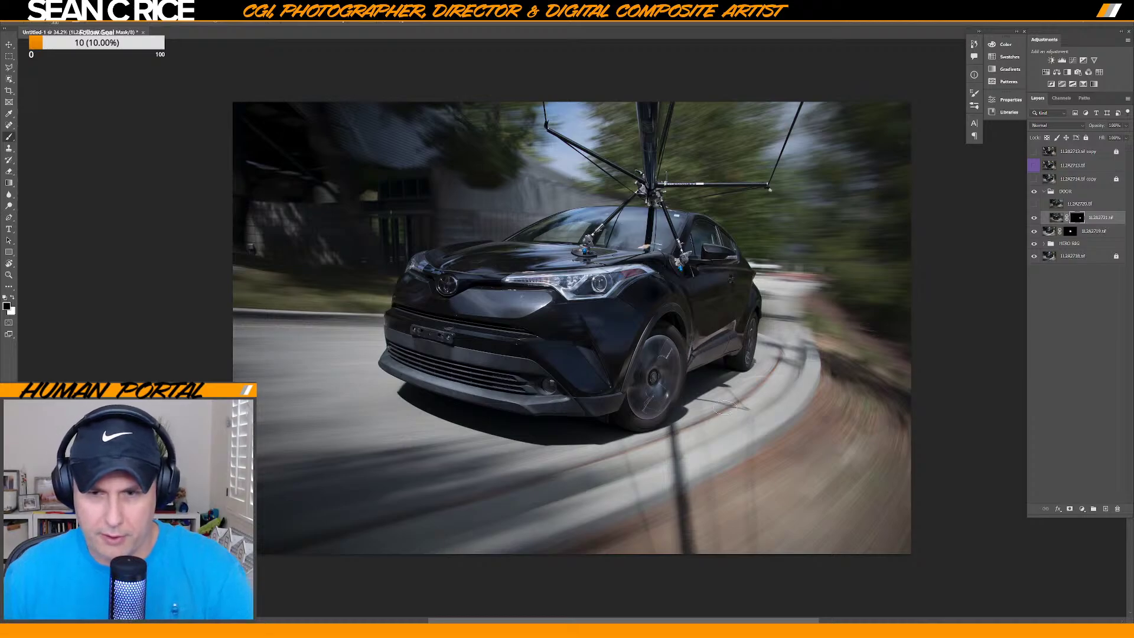
# Check the lower group frame unmasked and with its mask overlay, and extend the white over the rear door and the background behind the car.
pyautogui.keyDown('shift'); pyautogui.click(1078, 219); pyautogui.keyUp('shift')
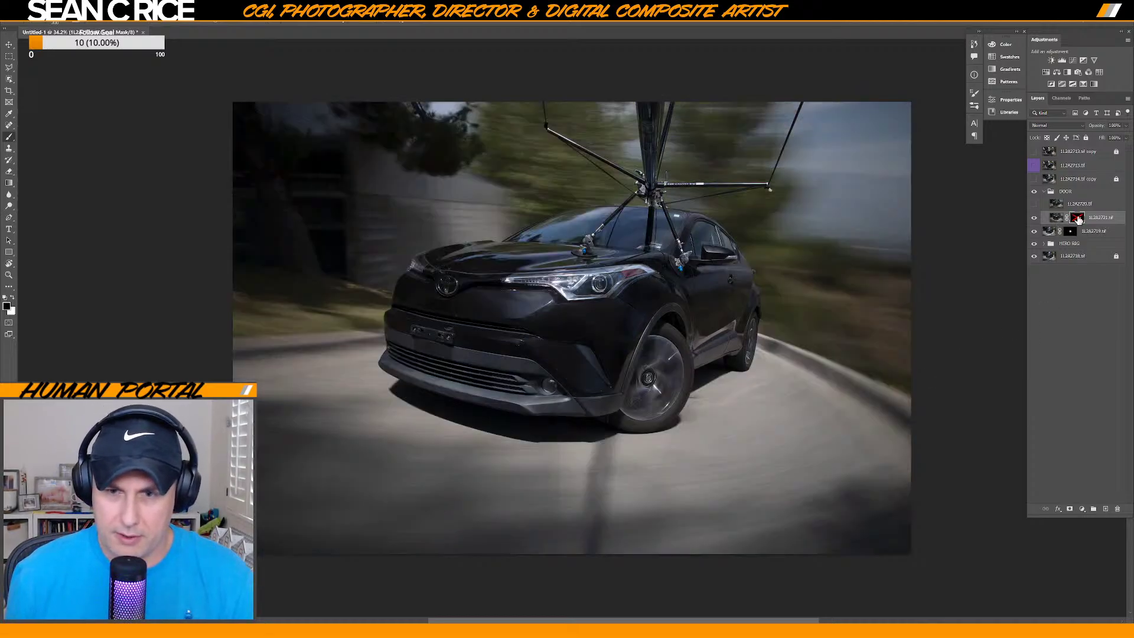
pyautogui.keyDown('shift'); pyautogui.click(1078, 218); pyautogui.keyUp('shift')
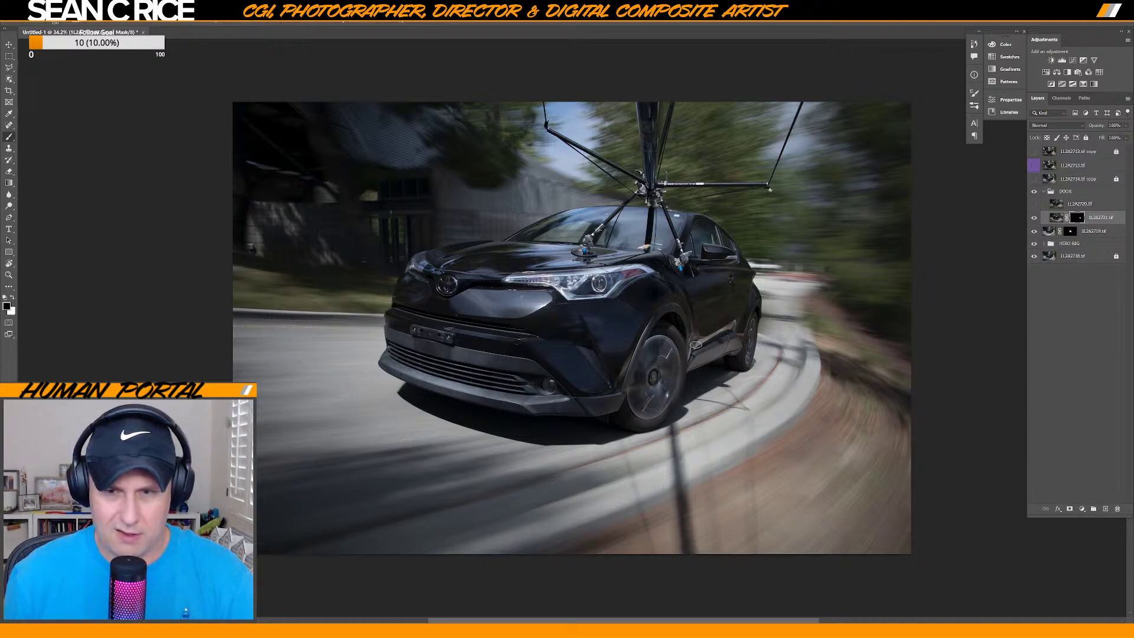
pyautogui.press('x')
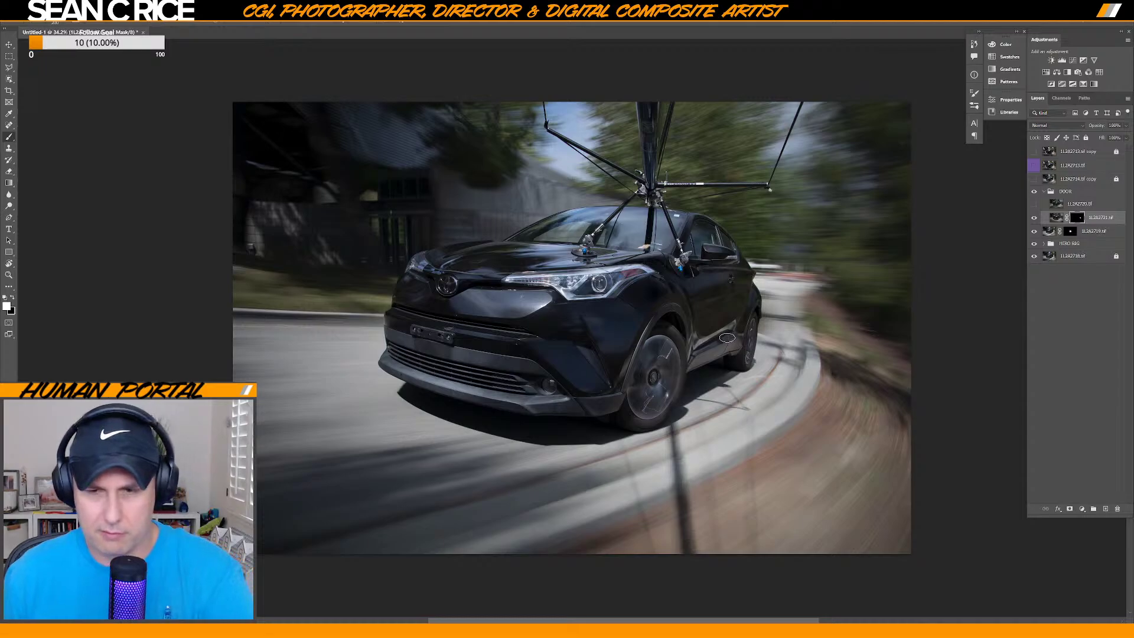
pyautogui.press('x')
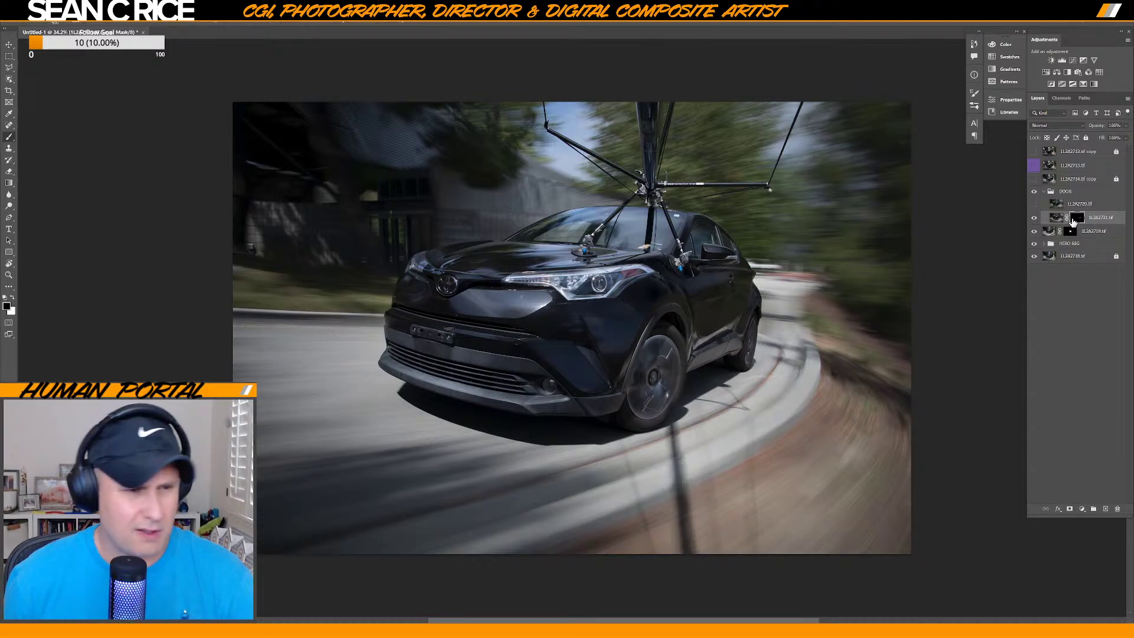
pyautogui.keyDown('alt'); pyautogui.keyDown('shift'); pyautogui.click(1075, 223); pyautogui.keyUp('shift'); pyautogui.keyUp('alt')
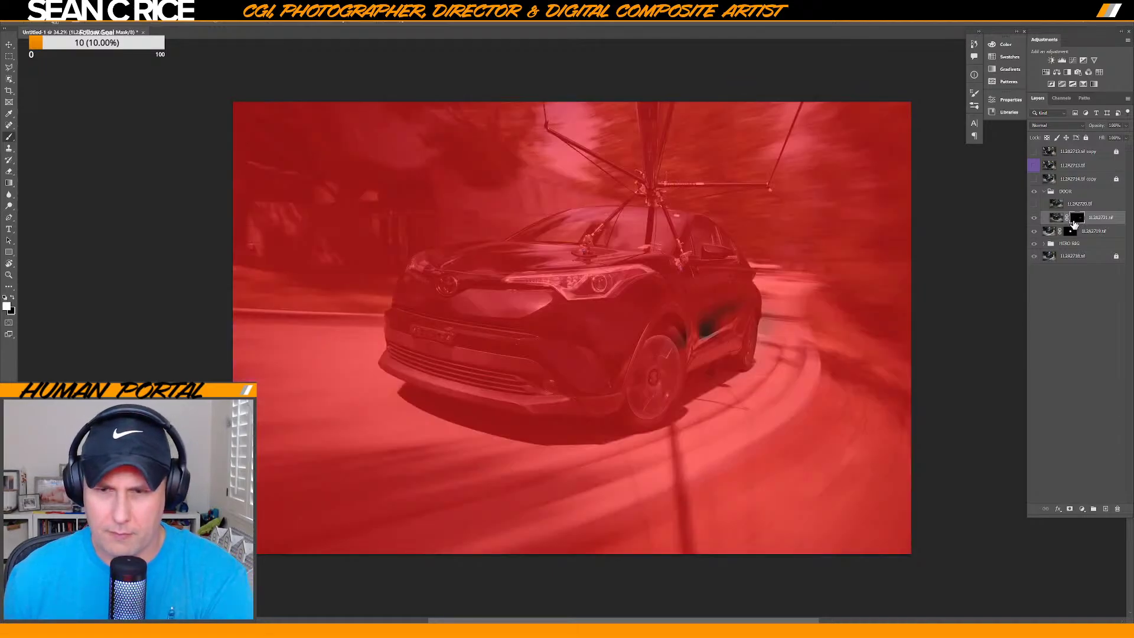
pyautogui.keyDown('alt'); pyautogui.keyDown('shift'); pyautogui.click(1076, 223); pyautogui.keyUp('shift'); pyautogui.keyUp('alt')
pyautogui.moveTo(741, 329)
pyautogui.mouseDown()
pyautogui.moveTo(732, 367)
pyautogui.moveTo(737, 307)
pyautogui.moveTo(722, 337)
pyautogui.mouseUp()
pyautogui.moveTo(760, 280)
pyautogui.mouseDown()
pyautogui.moveTo(755, 321)
pyautogui.moveTo(765, 300)
pyautogui.moveTo(751, 363)
pyautogui.moveTo(789, 260)
pyautogui.mouseUp()
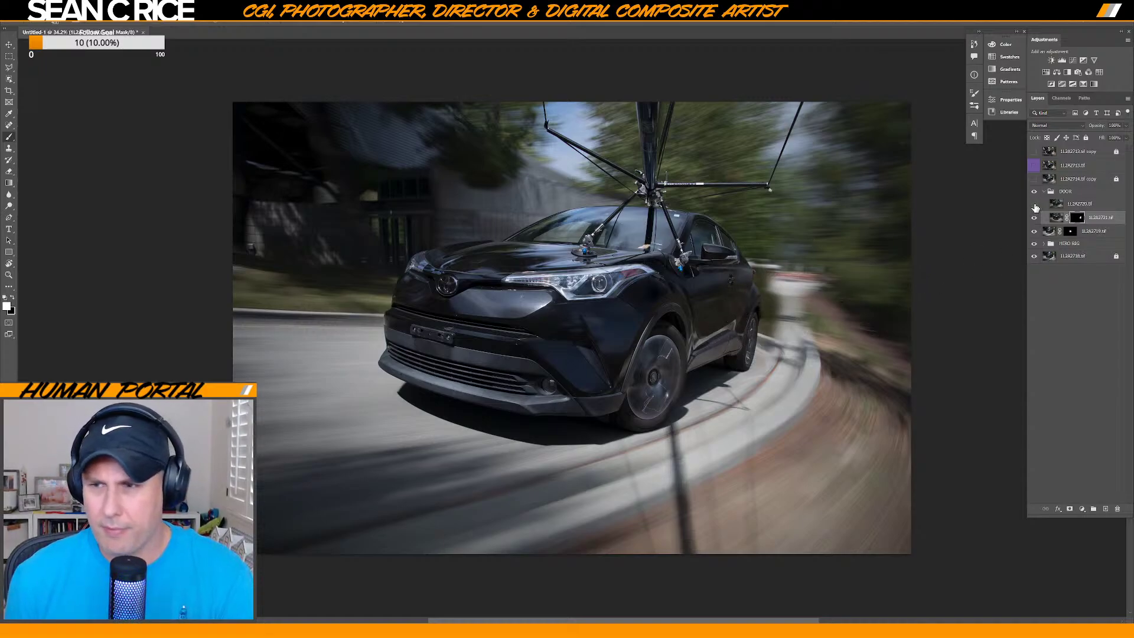
# Show the upper frame in the group and give it a layer mask filled with black.
pyautogui.click(1035, 205)
pyautogui.click(1075, 204)
pyautogui.click(1071, 508)
pyautogui.press('x')
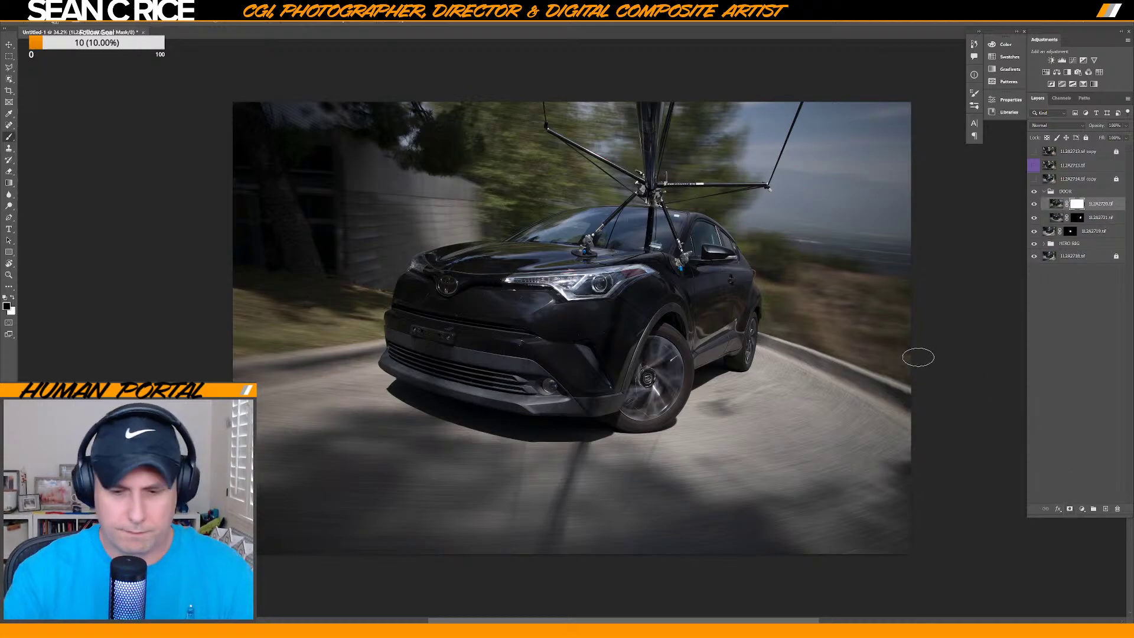
pyautogui.hotkey('alt', 'BackSpace')
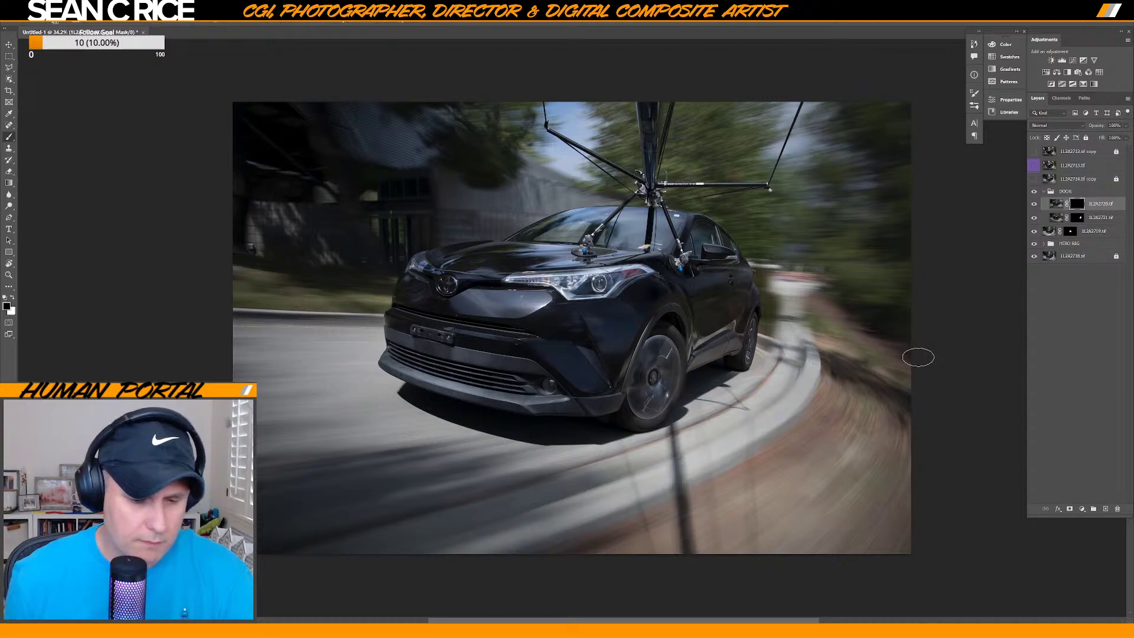
pyautogui.press('\\')
pyautogui.press('\\')
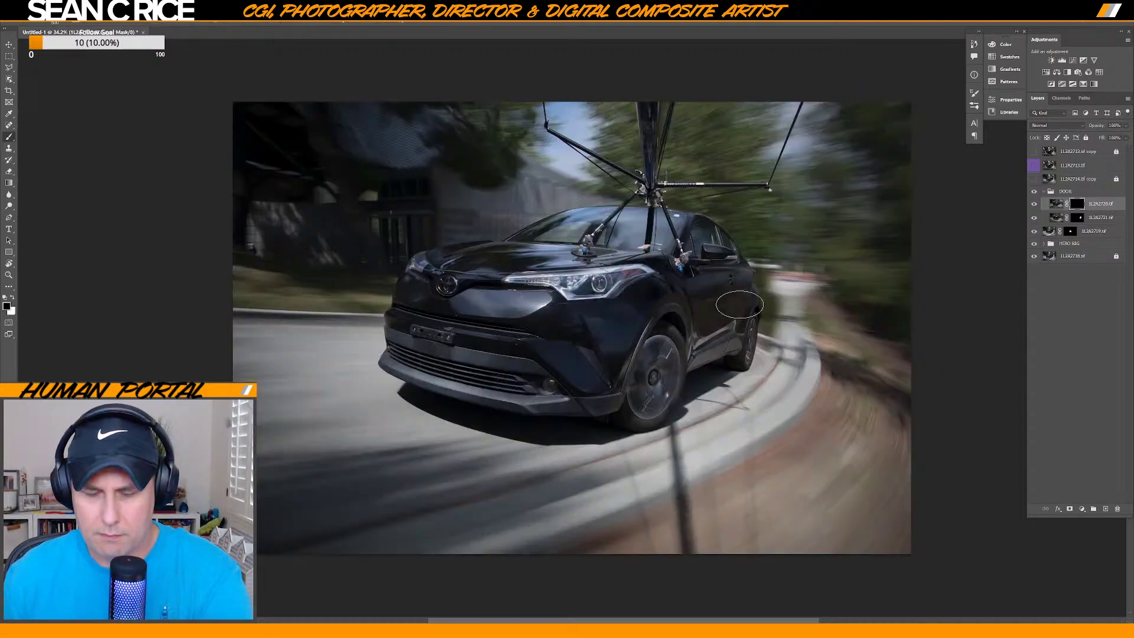
# Paint white on the upper group frame's mask over the rear side windows and the road just behind the car, adjusting the brush size.
pyautogui.press('x')
pyautogui.moveTo(746, 252); pyautogui.dragTo(727, 238)
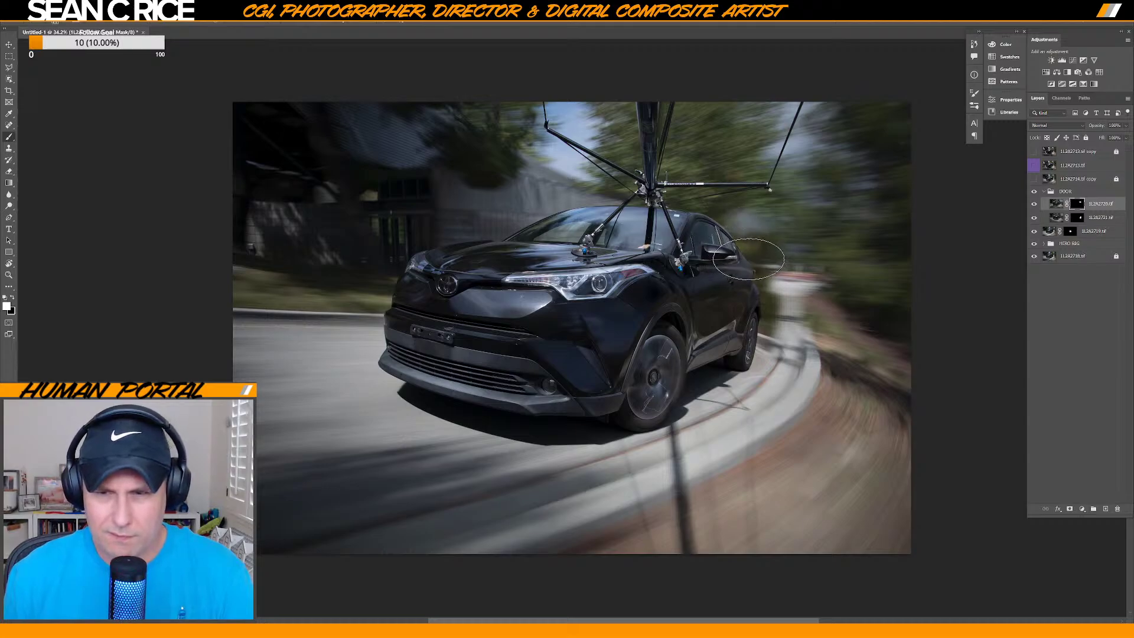
pyautogui.press('[')
pyautogui.press('[')
pyautogui.press('[')
pyautogui.press('[')
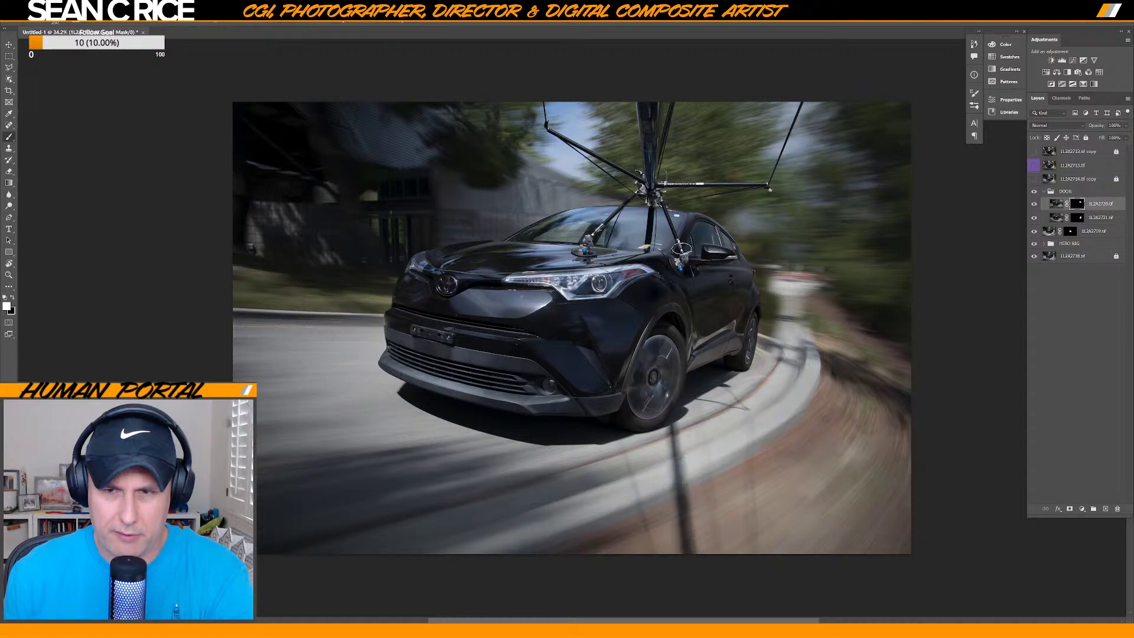
pyautogui.press(']')
pyautogui.press(']')
pyautogui.press(']')
pyautogui.press(']')
pyautogui.press(']')
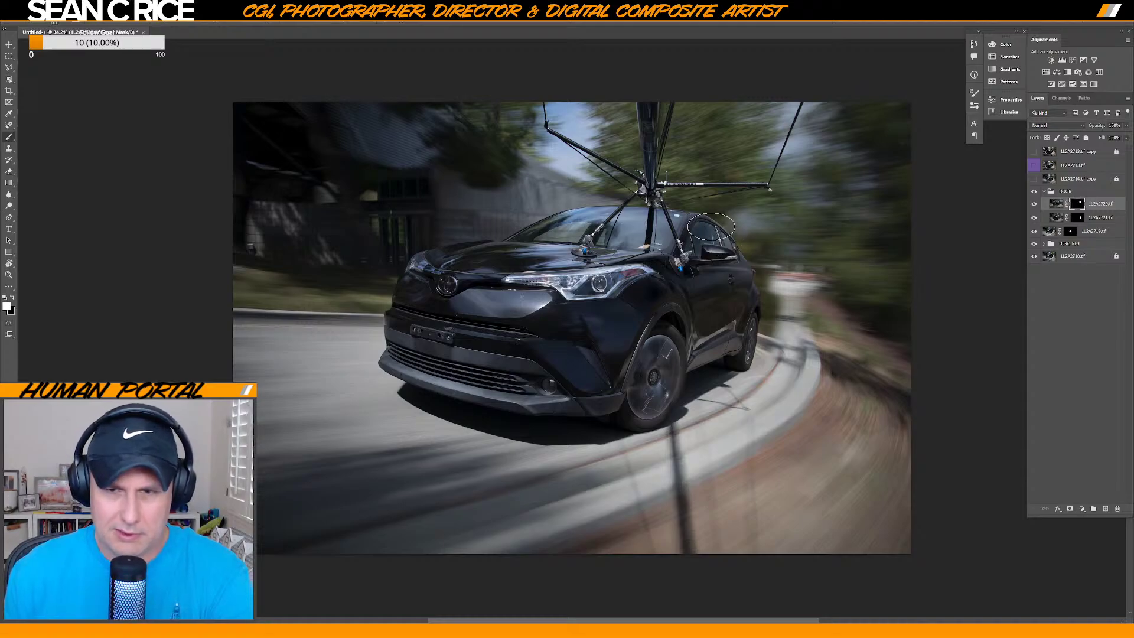
pyautogui.moveTo(739, 242)
pyautogui.mouseDown()
pyautogui.moveTo(762, 278)
pyautogui.moveTo(762, 325)
pyautogui.moveTo(768, 302)
pyautogui.moveTo(786, 296)
pyautogui.mouseUp()
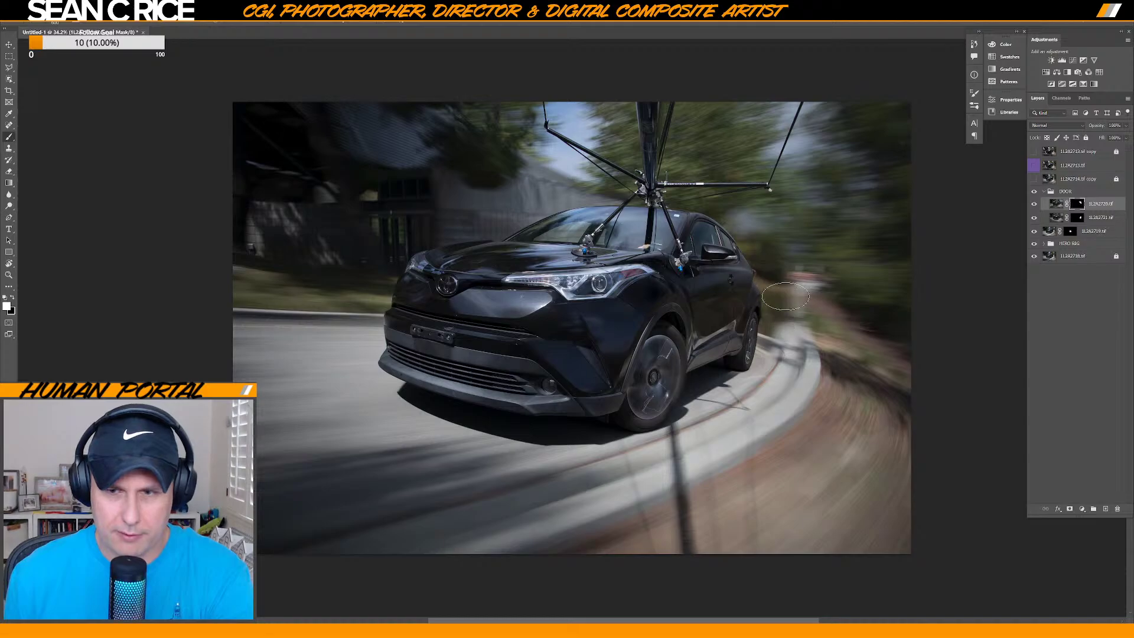
# Disable and re-enable the masks of both group frames and the frame above HERO RIG to compare their full images.
pyautogui.keyDown('shift'); pyautogui.click(1076, 203); pyautogui.keyUp('shift')
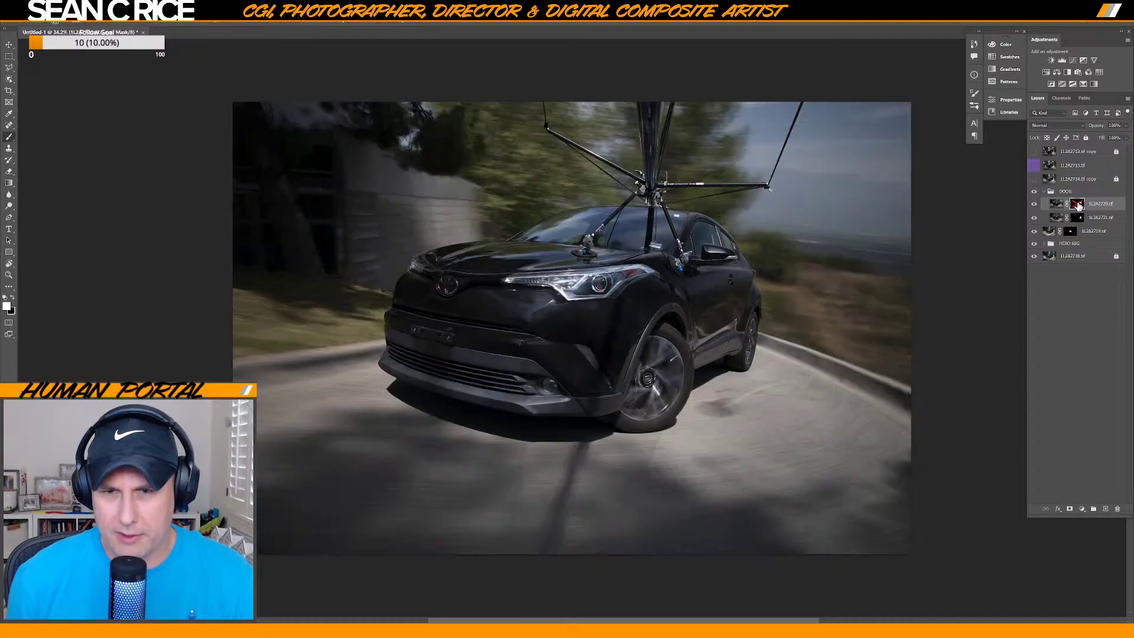
pyautogui.keyDown('shift'); pyautogui.click(1076, 203); pyautogui.keyUp('shift')
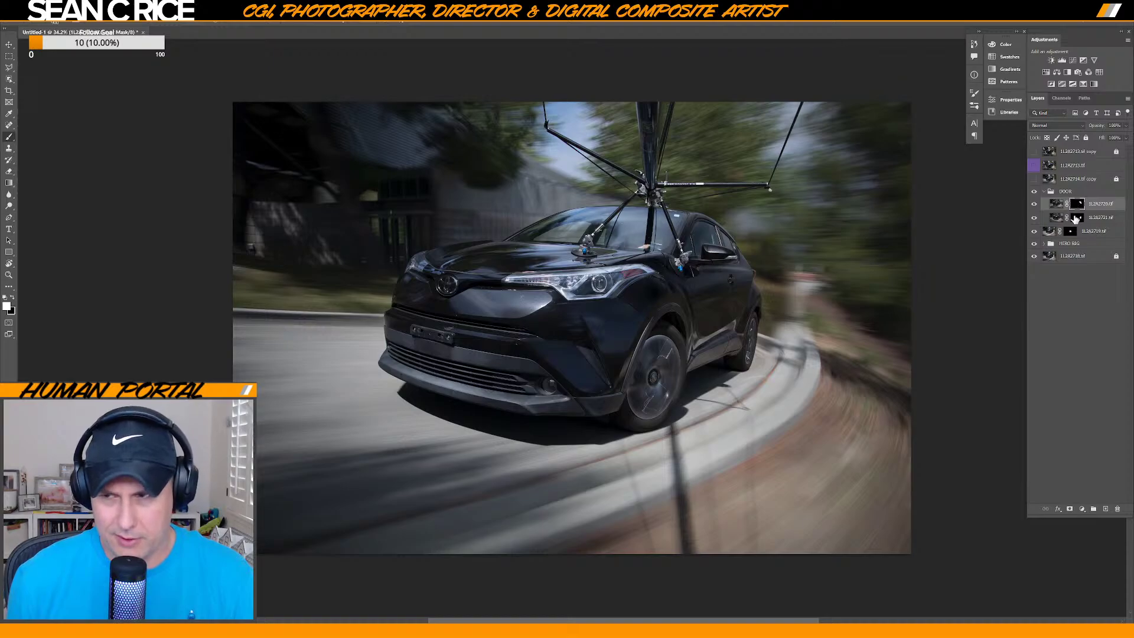
pyautogui.keyDown('shift'); pyautogui.click(1076, 218); pyautogui.keyUp('shift')
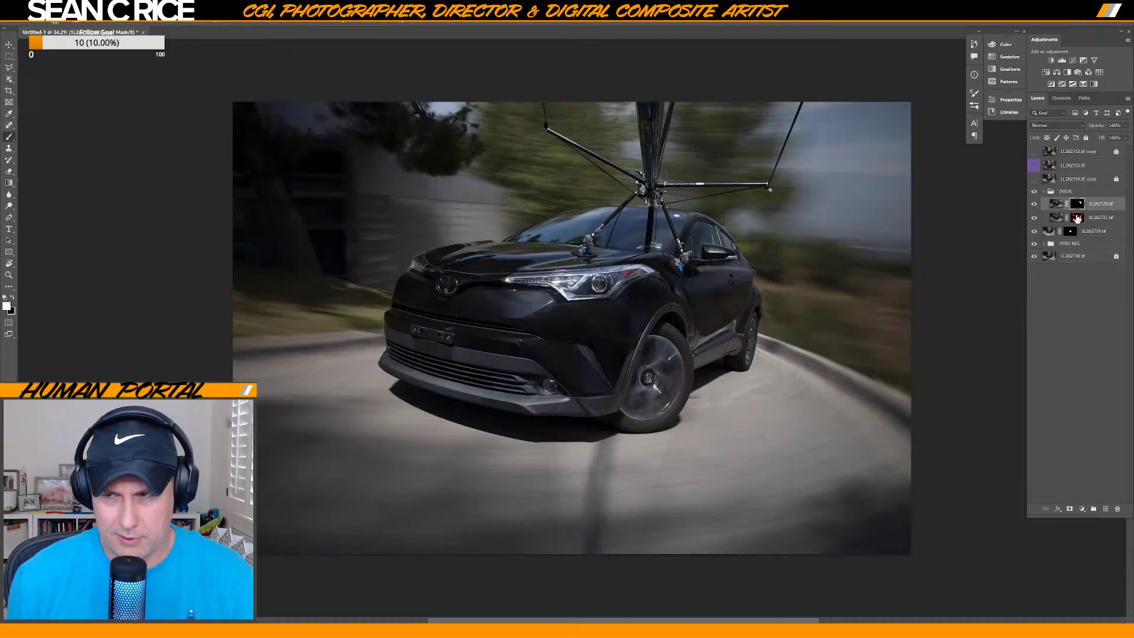
pyautogui.keyDown('shift'); pyautogui.click(1077, 218); pyautogui.keyUp('shift')
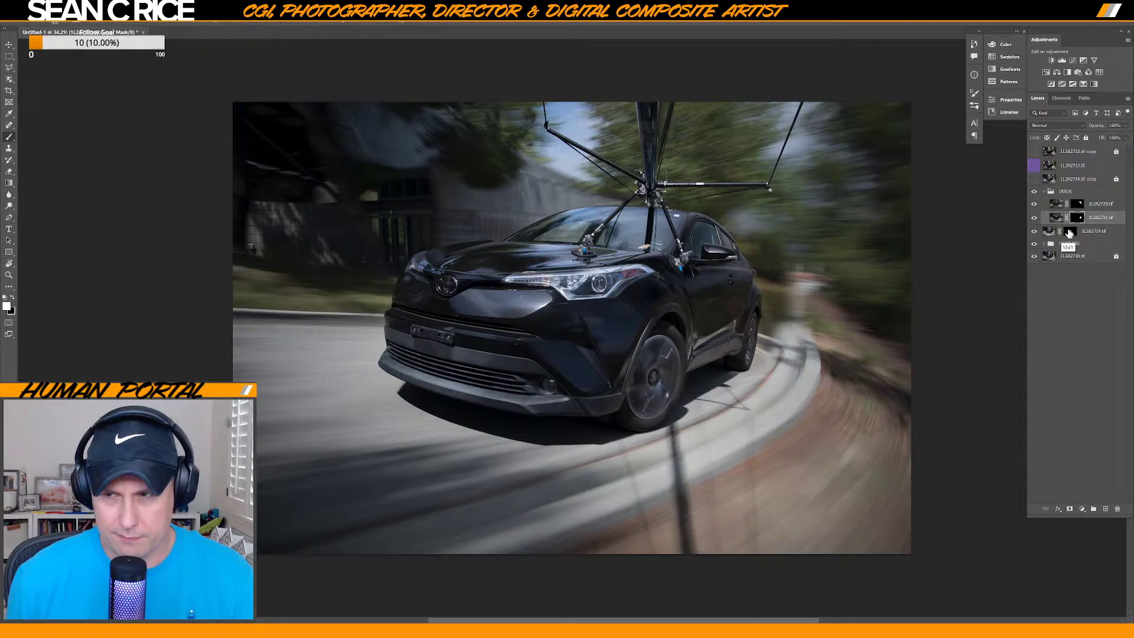
pyautogui.keyDown('shift'); pyautogui.click(1070, 232); pyautogui.keyUp('shift')
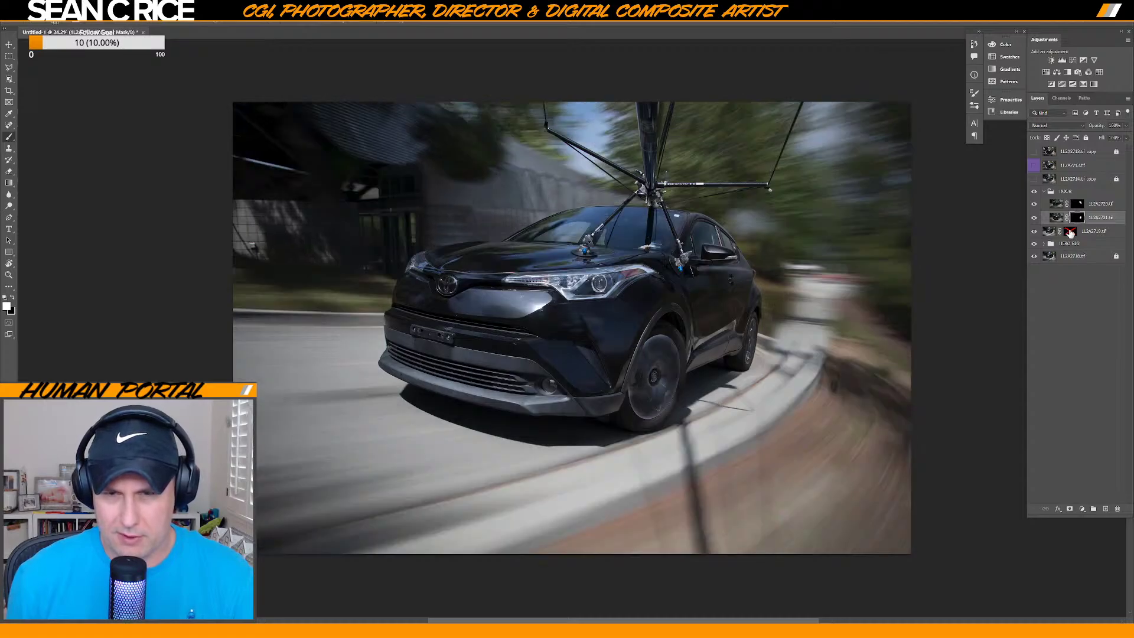
pyautogui.keyDown('shift'); pyautogui.click(1070, 232); pyautogui.keyUp('shift')
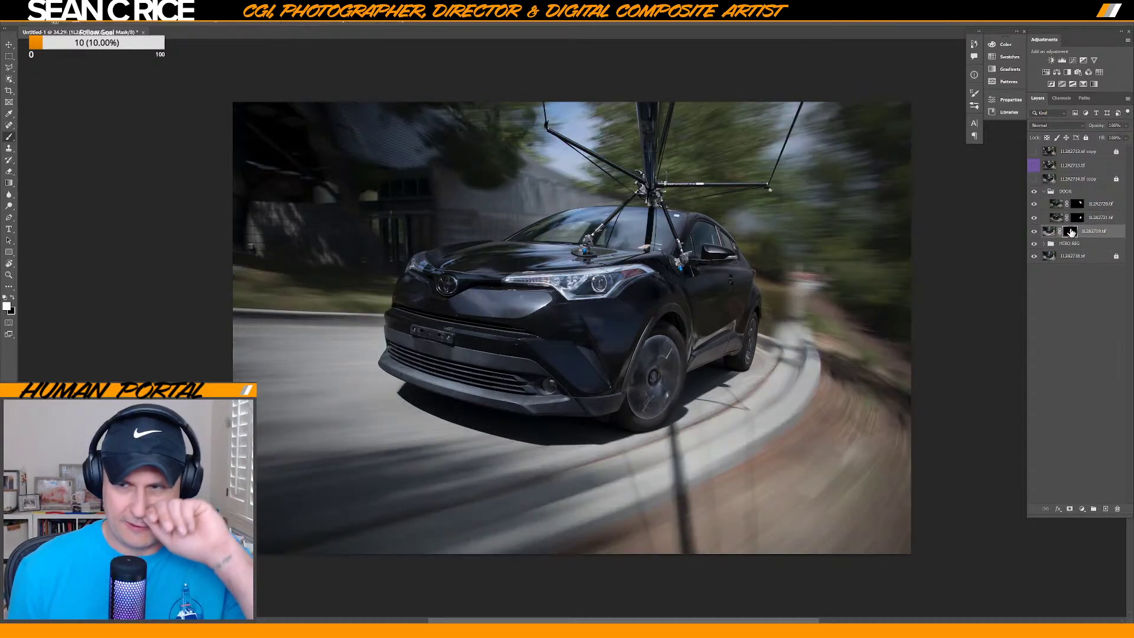
# Refine the mask of the frame above HERO RIG over the windshield and pillar with a smaller brush, then compare the frame with its mask disabled.
pyautogui.press('x')
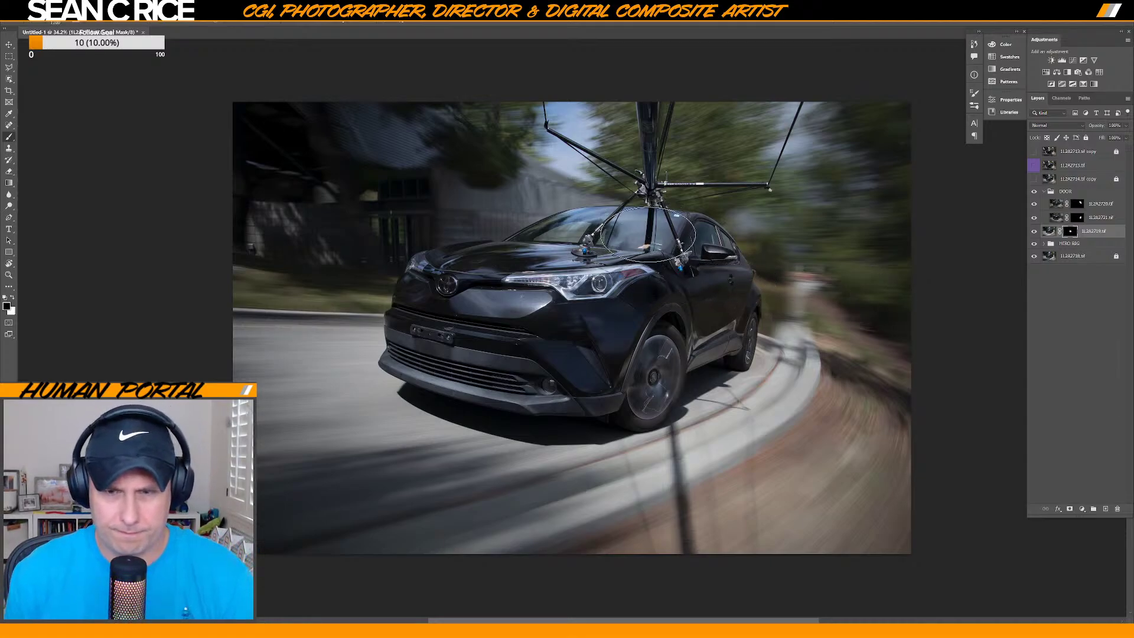
pyautogui.press('x')
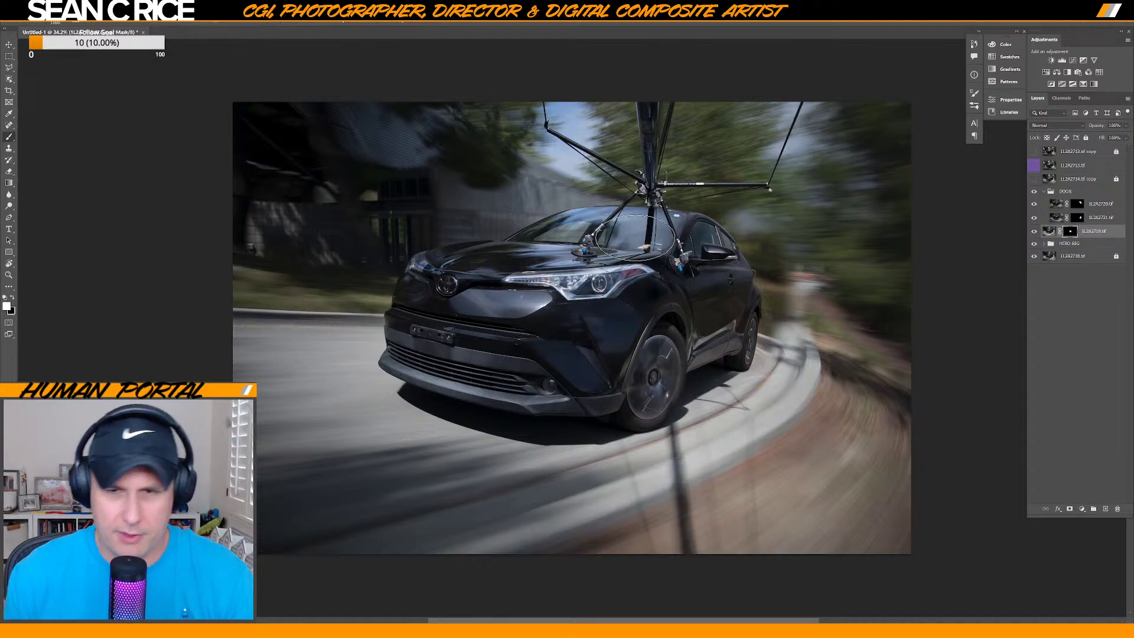
pyautogui.hotkey('ctrl', 'z')
pyautogui.press('[')
pyautogui.press('[')
pyautogui.moveTo(641, 242)
pyautogui.mouseDown()
pyautogui.moveTo(698, 218)
pyautogui.moveTo(677, 248)
pyautogui.moveTo(645, 247)
pyautogui.moveTo(696, 231)
pyautogui.moveTo(622, 243)
pyautogui.moveTo(691, 229)
pyautogui.mouseUp()
pyautogui.hotkey('ctrl', 'z')
pyautogui.press('x')
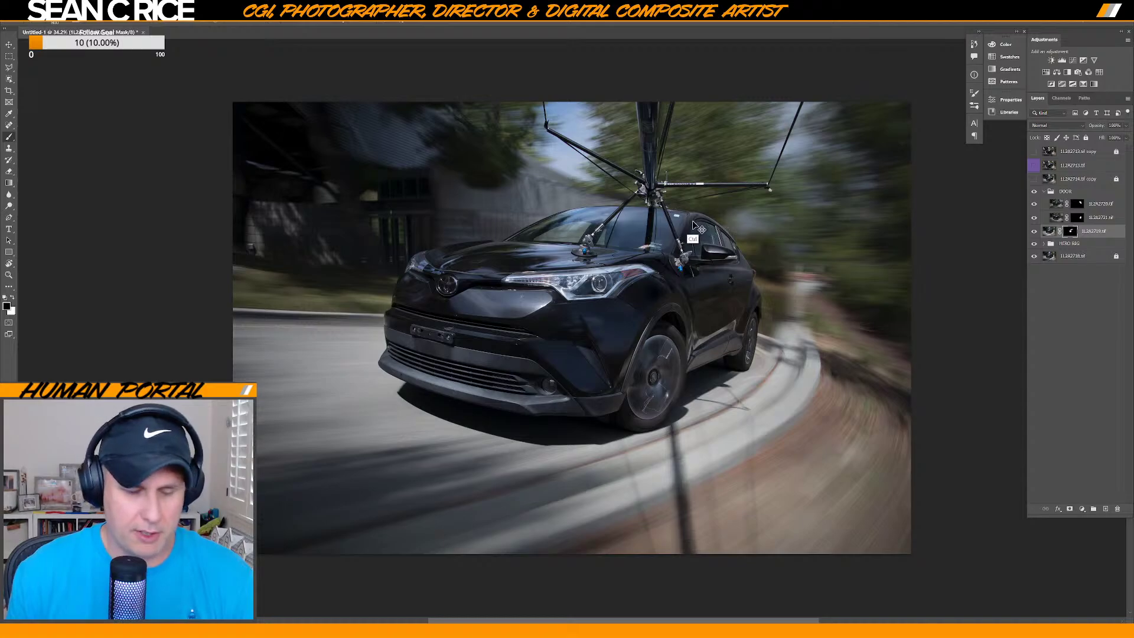
pyautogui.press('x')
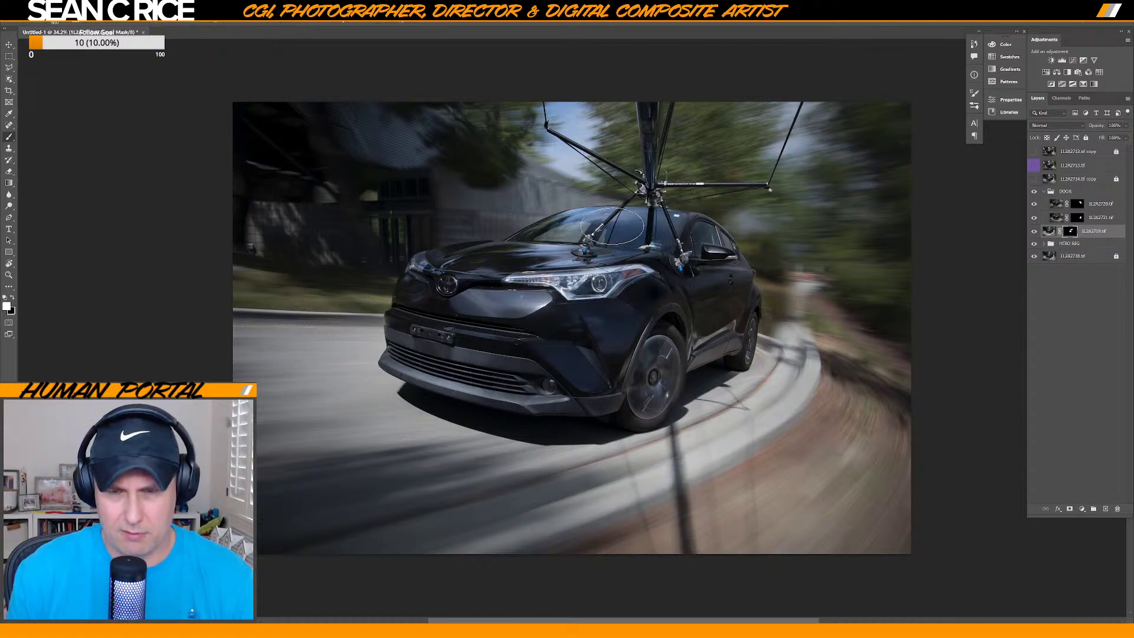
pyautogui.keyDown('shift'); pyautogui.click(1072, 233); pyautogui.keyUp('shift')
pyautogui.keyDown('shift'); pyautogui.click(1068, 234); pyautogui.keyUp('shift')
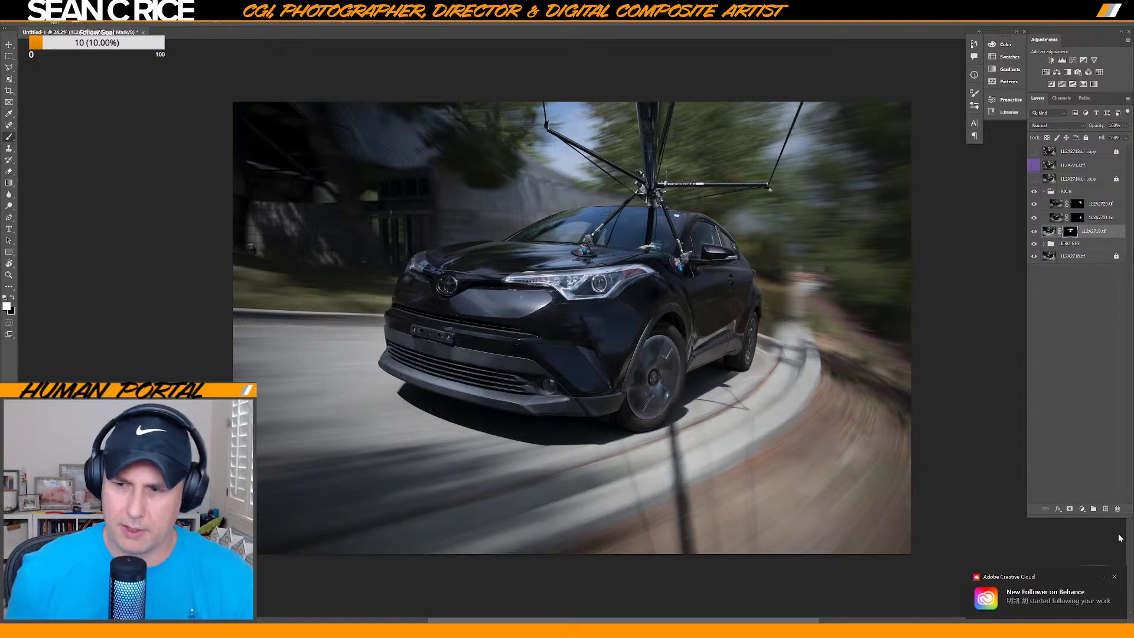
pyautogui.click(1105, 577)
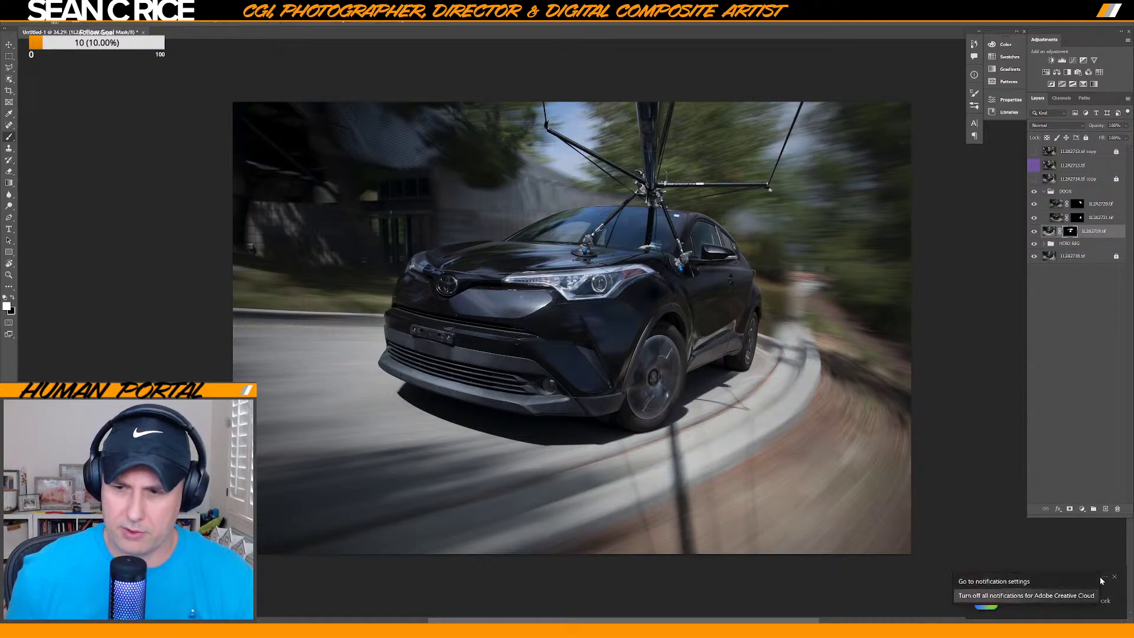
pyautogui.click(1101, 582)
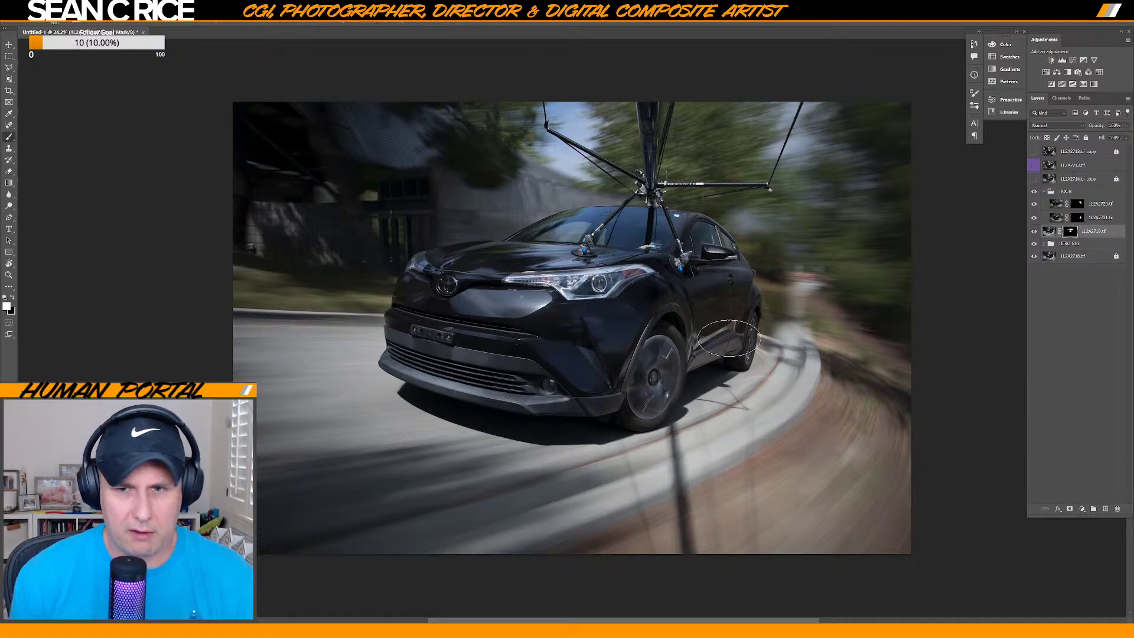
# Toggle the visibility of the frame above HERO RIG and the locked copy above the group to compare their contributions.
pyautogui.click(1035, 232)
pyautogui.click(1035, 232)
pyautogui.click(1035, 232)
pyautogui.click(1035, 232)
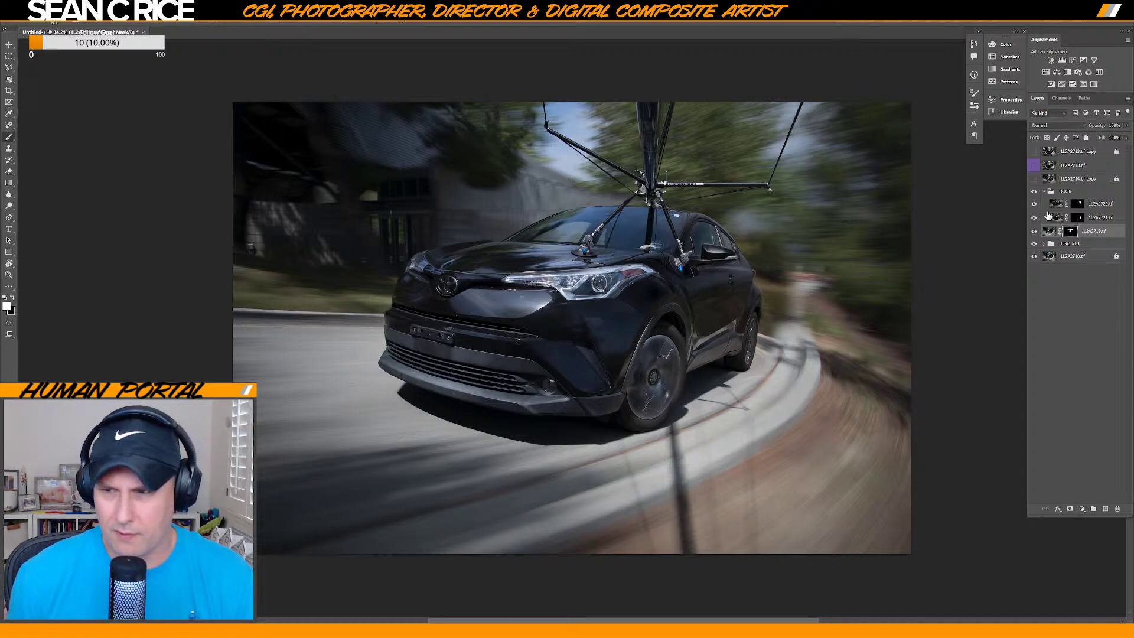
pyautogui.click(1034, 180)
pyautogui.click(1034, 180)
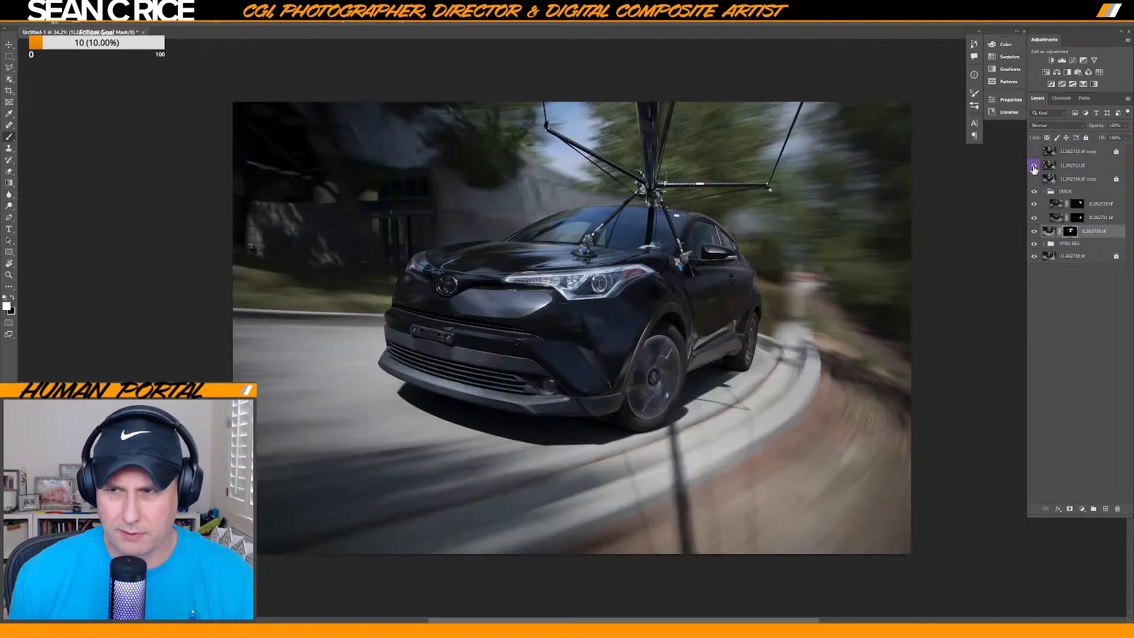
# Show and hide the purple-labelled frame repeatedly to compare it with the current composite.
pyautogui.click(1034, 168)
pyautogui.click(1035, 168)
pyautogui.click(1034, 169)
pyautogui.click(1034, 169)
pyautogui.click(1034, 169)
pyautogui.click(1034, 170)
pyautogui.click(1034, 171)
pyautogui.click(1034, 171)
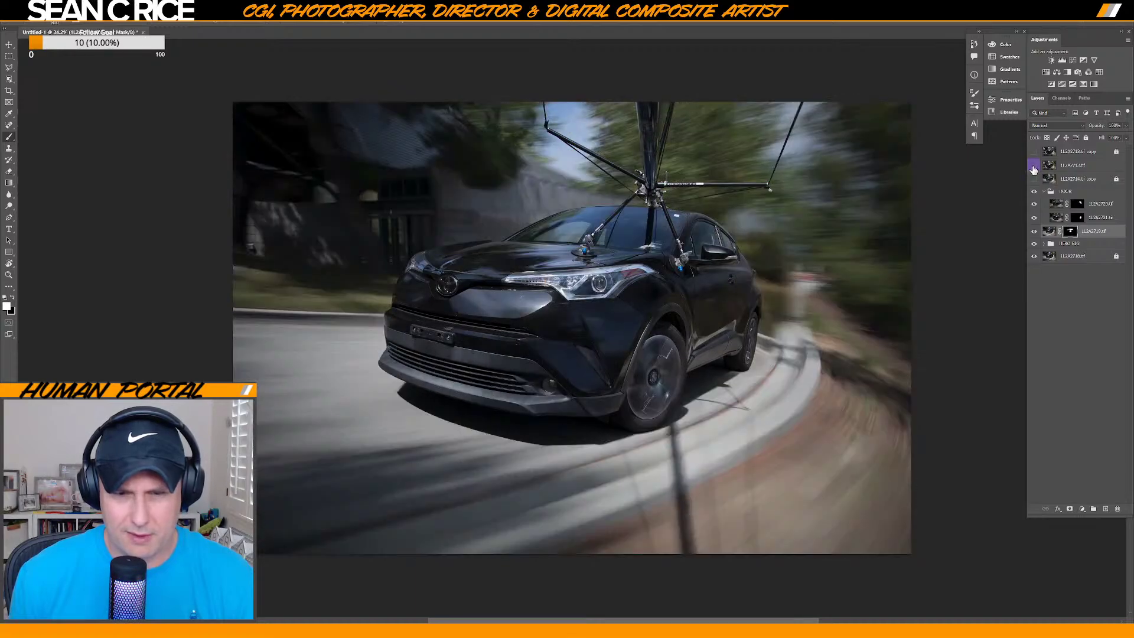
# Toggle the masked frame above HERO RIG again to examine its effect on the windshield and hood.
pyautogui.click(1035, 231)
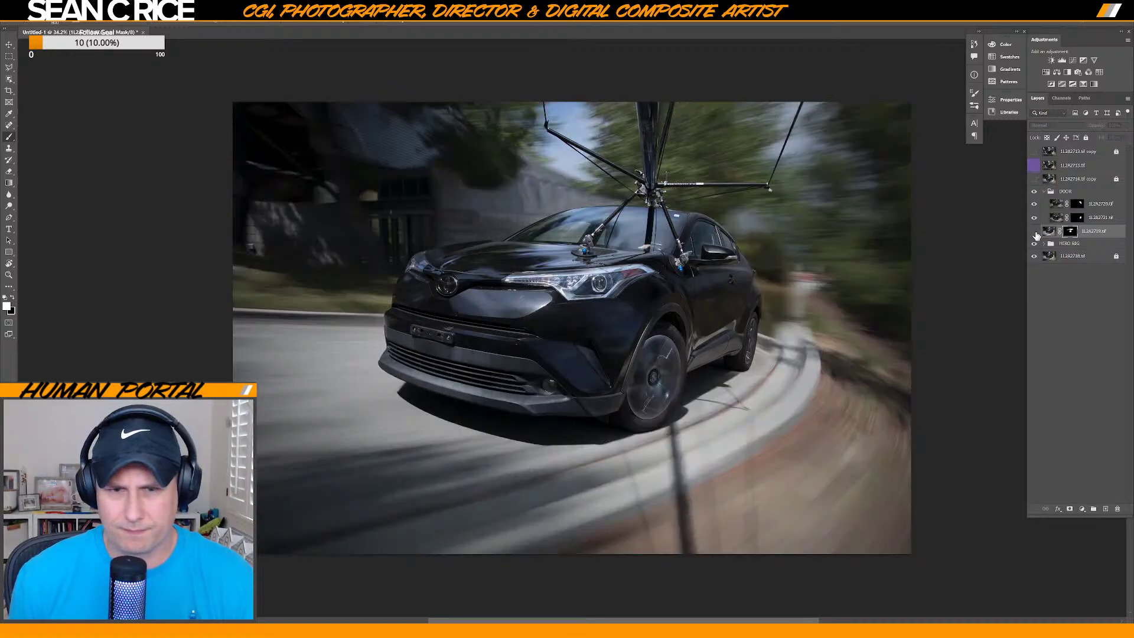
pyautogui.click(1035, 231)
pyautogui.click(1035, 232)
pyautogui.click(1036, 233)
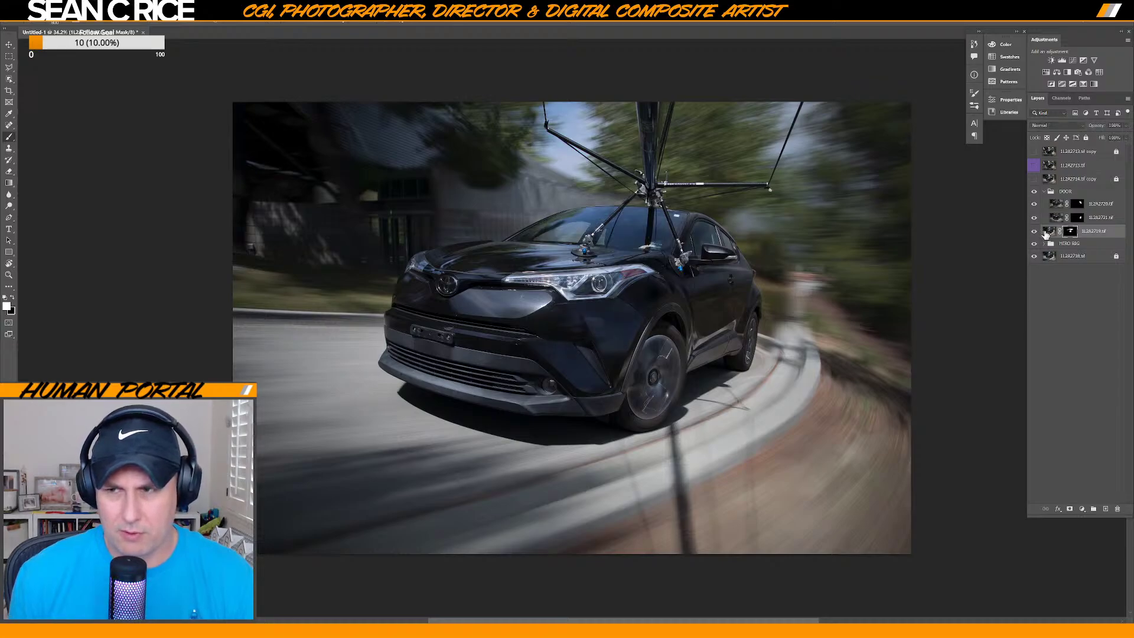
pyautogui.click(1034, 233)
pyautogui.click(1034, 232)
pyautogui.click(1035, 233)
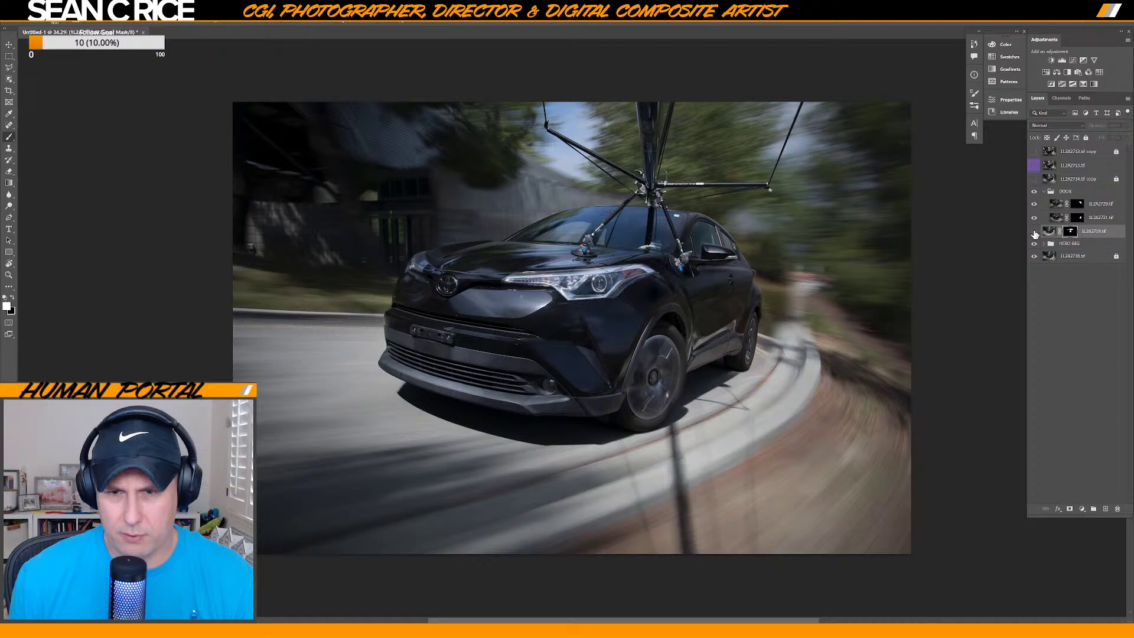
pyautogui.click(1034, 232)
# Expand the HERO RIG group and toggle its masked frame repeatedly to examine how it changes the car's front.
pyautogui.click(1044, 244)
pyautogui.click(1035, 256)
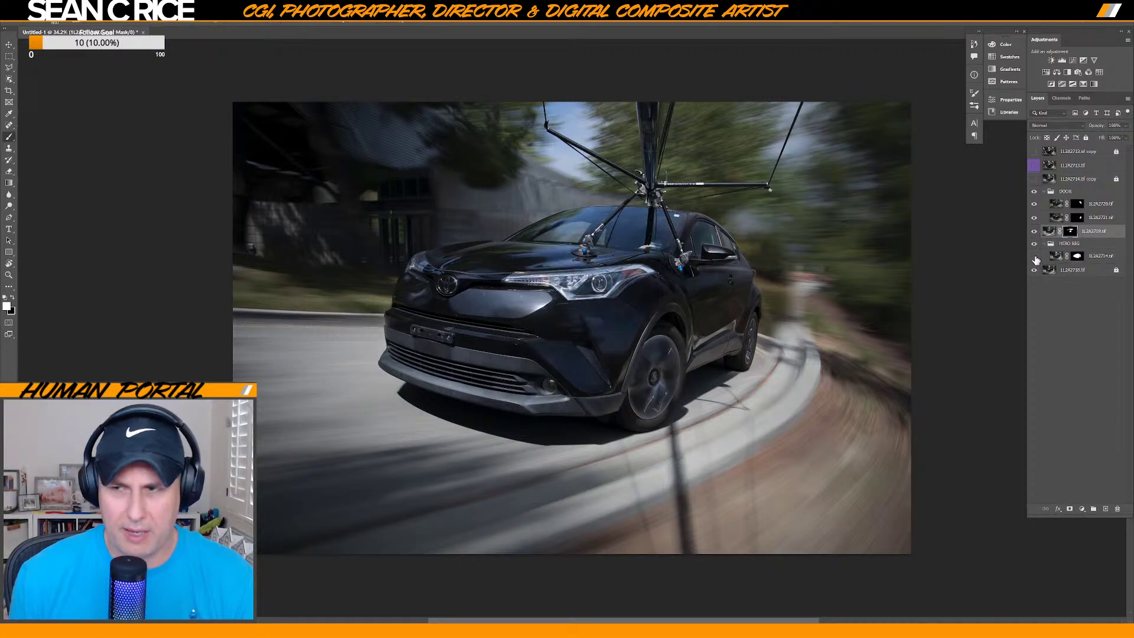
pyautogui.click(1035, 258)
pyautogui.click(1035, 258)
pyautogui.click(1035, 258)
pyautogui.click(1035, 259)
pyautogui.click(1035, 258)
pyautogui.click(1035, 258)
pyautogui.click(1035, 258)
pyautogui.click(1034, 258)
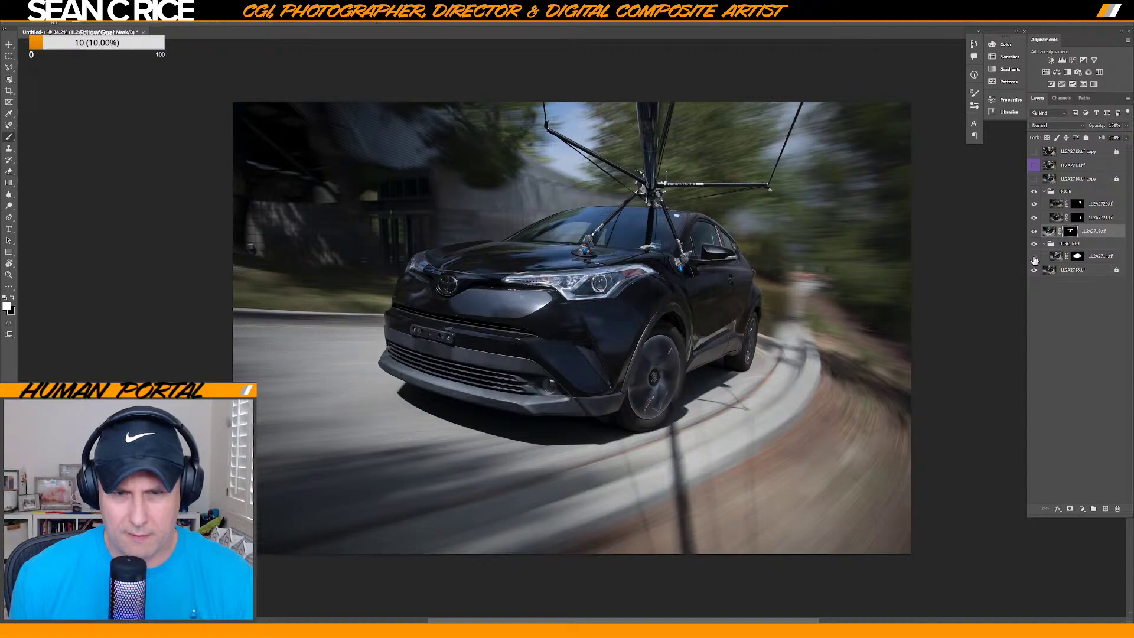
pyautogui.click(1035, 257)
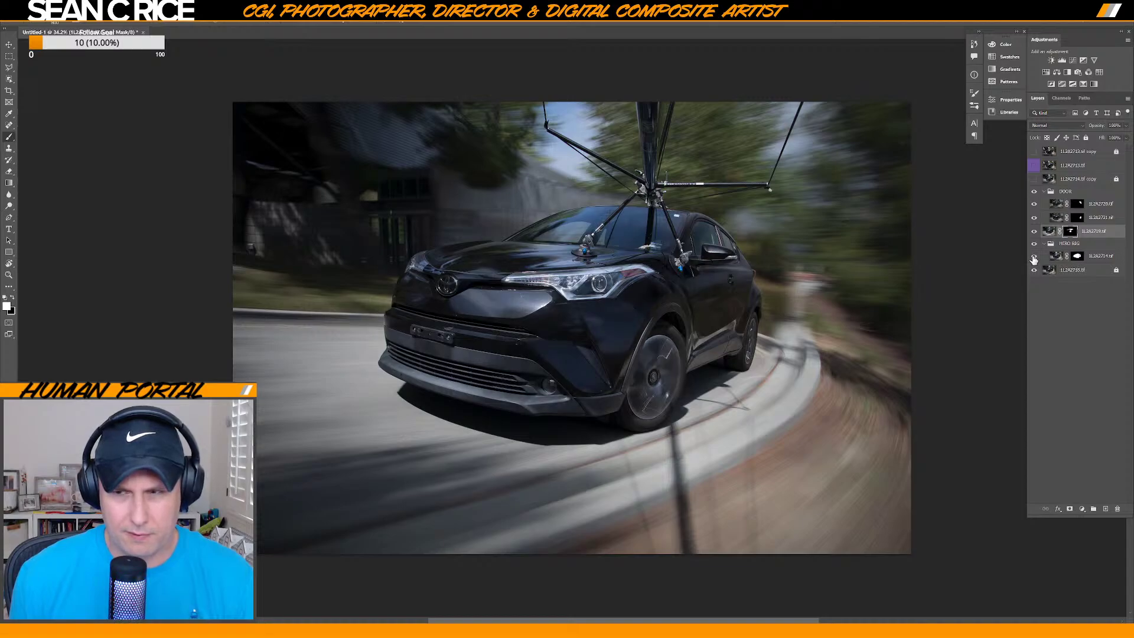
pyautogui.click(1034, 258)
pyautogui.click(1035, 258)
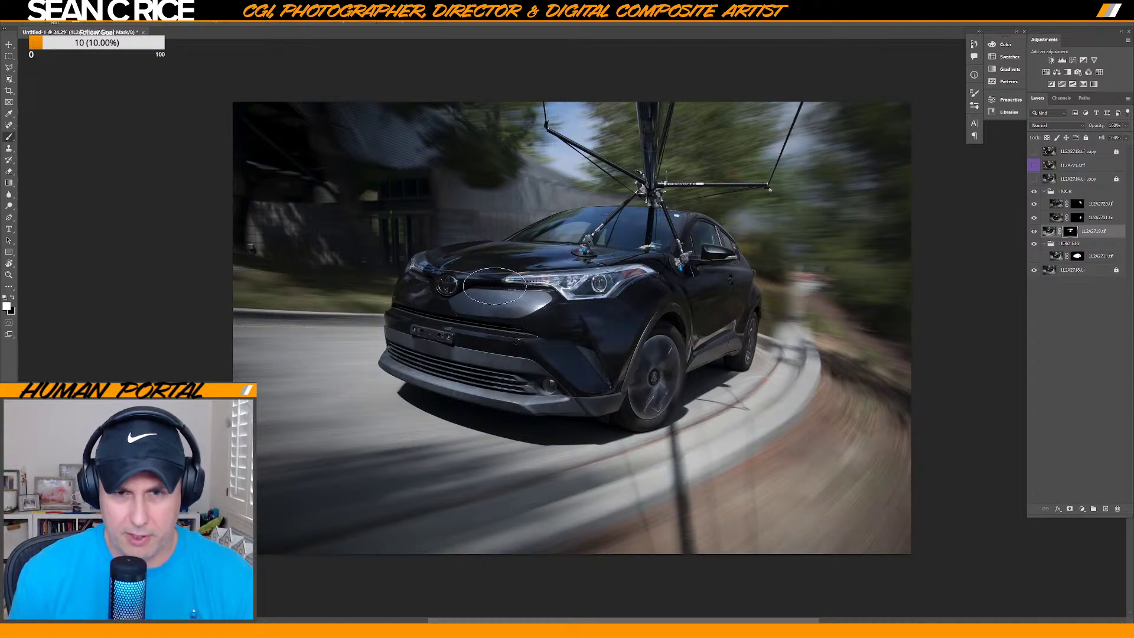
pyautogui.click(1035, 258)
pyautogui.click(1035, 258)
pyautogui.click(1034, 258)
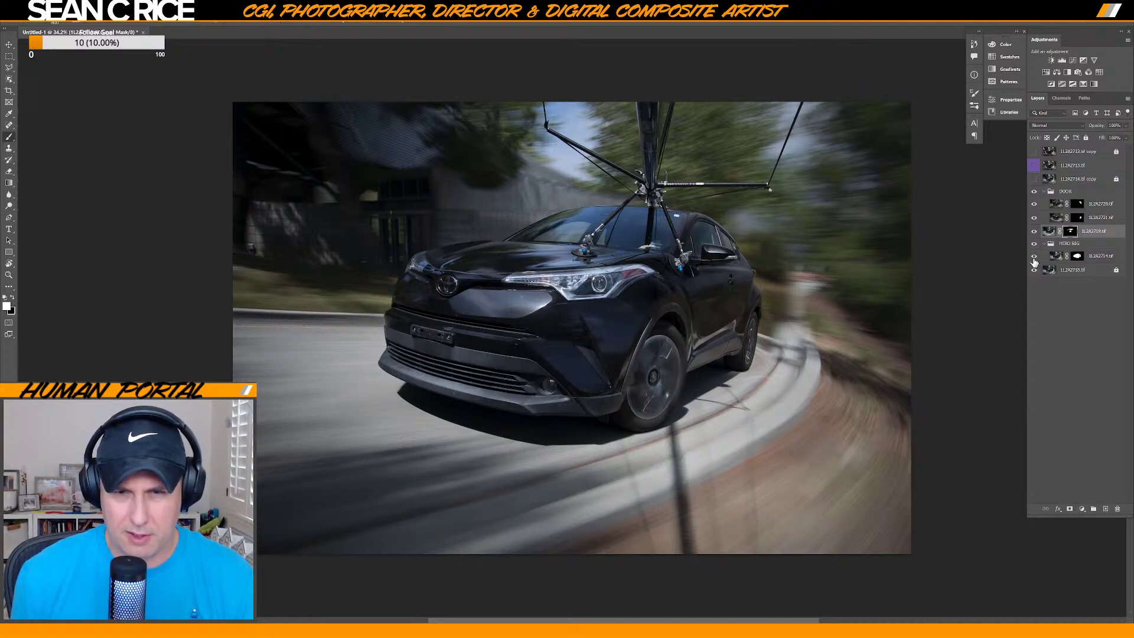
# Add a layer mask to the HERO RIG group and paint black over the car's front around the emblem and upper grille.
pyautogui.click(1067, 245)
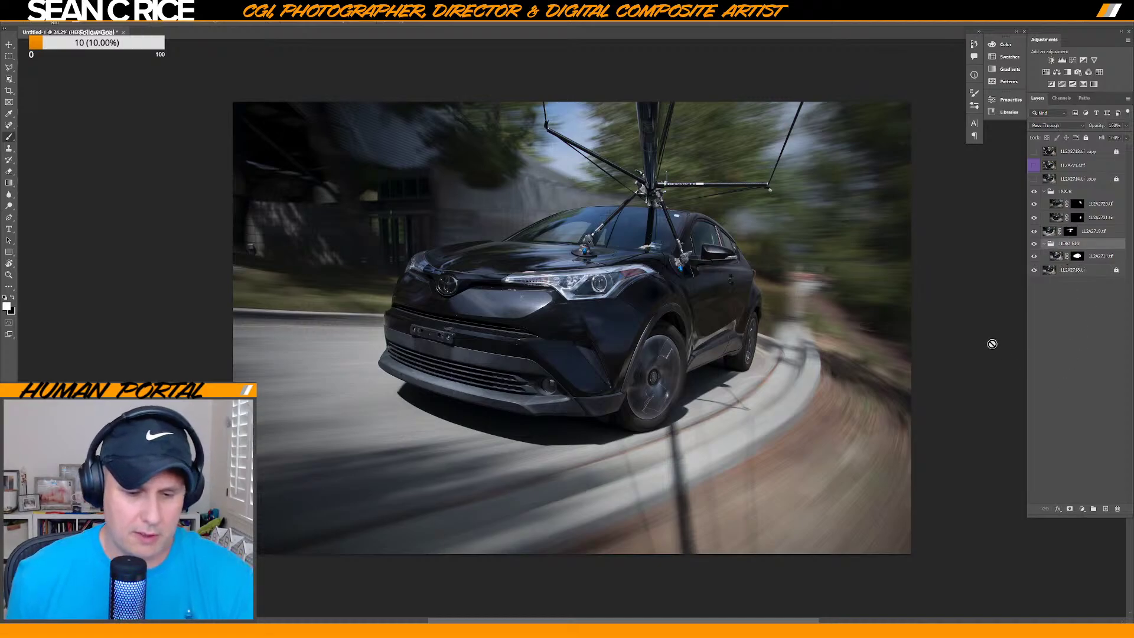
pyautogui.click(1070, 509)
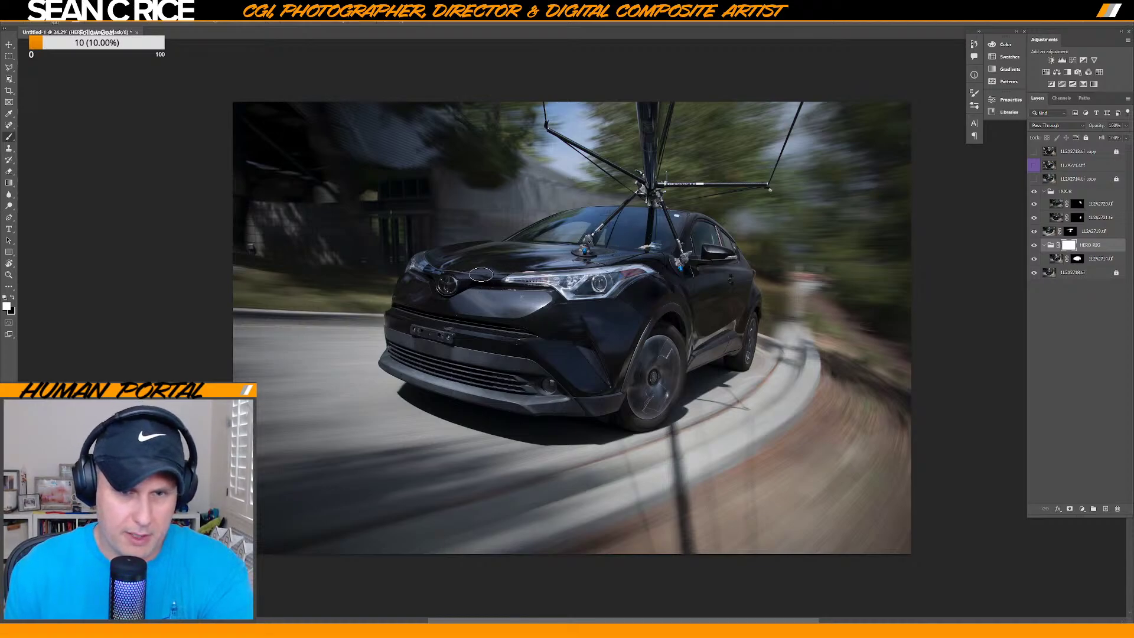
pyautogui.press('x')
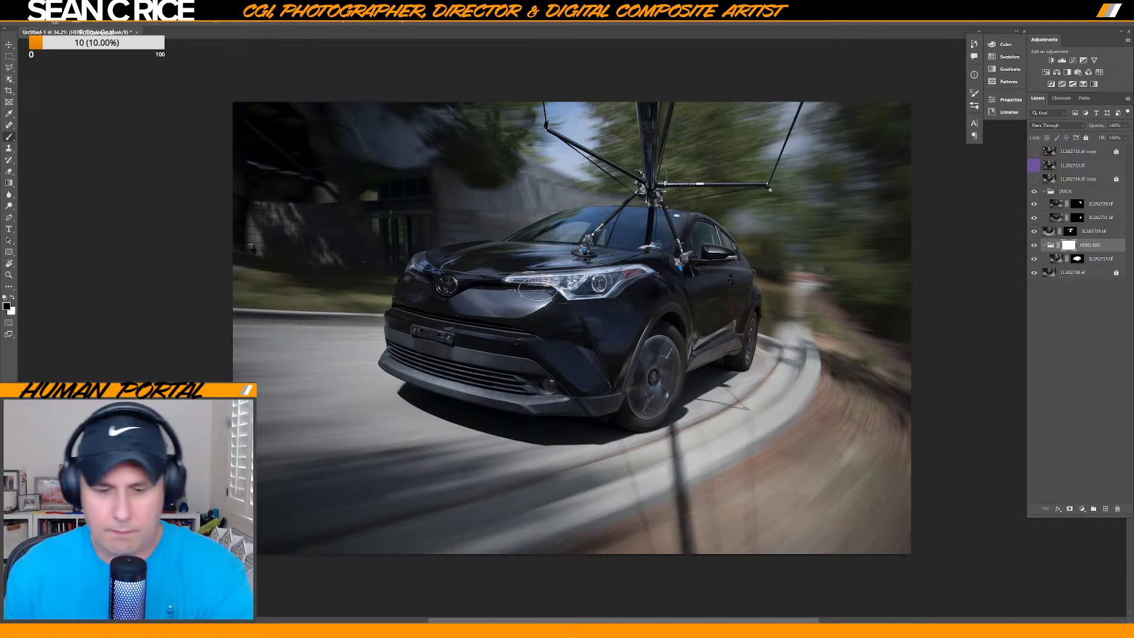
pyautogui.press('x')
pyautogui.press('x')
pyautogui.moveTo(461, 302)
pyautogui.mouseDown()
pyautogui.moveTo(439, 319)
pyautogui.moveTo(415, 296)
pyautogui.mouseUp()
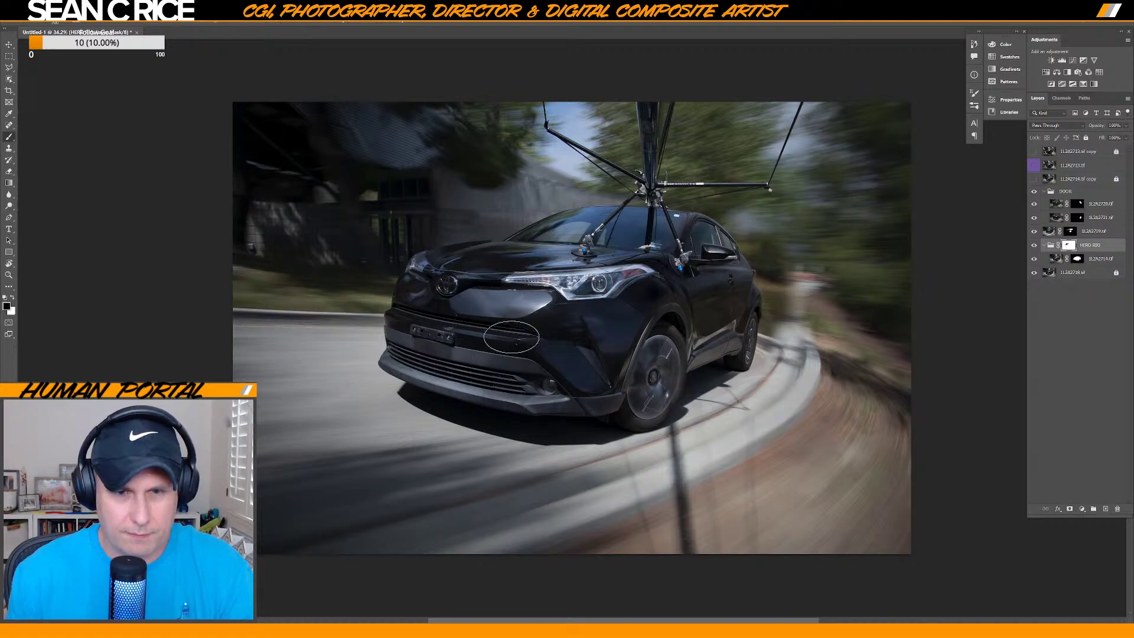
pyautogui.press('ctrl')
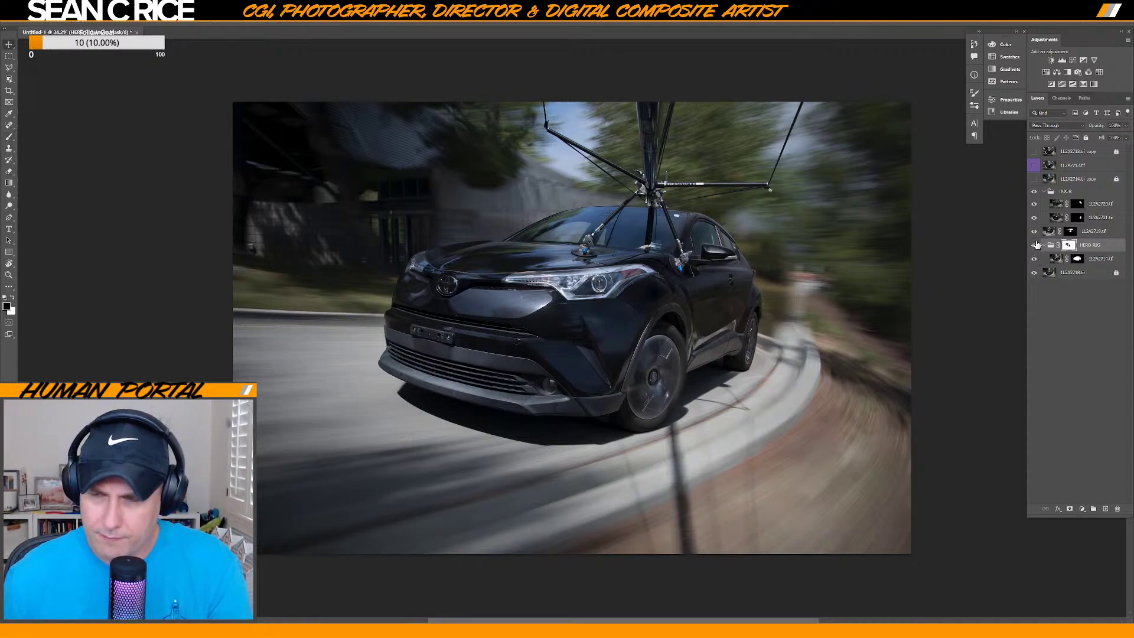
# Compare the front wheel in the purple-labelled frame and in both upper group frames with their masks temporarily disabled.
pyautogui.click(1034, 168)
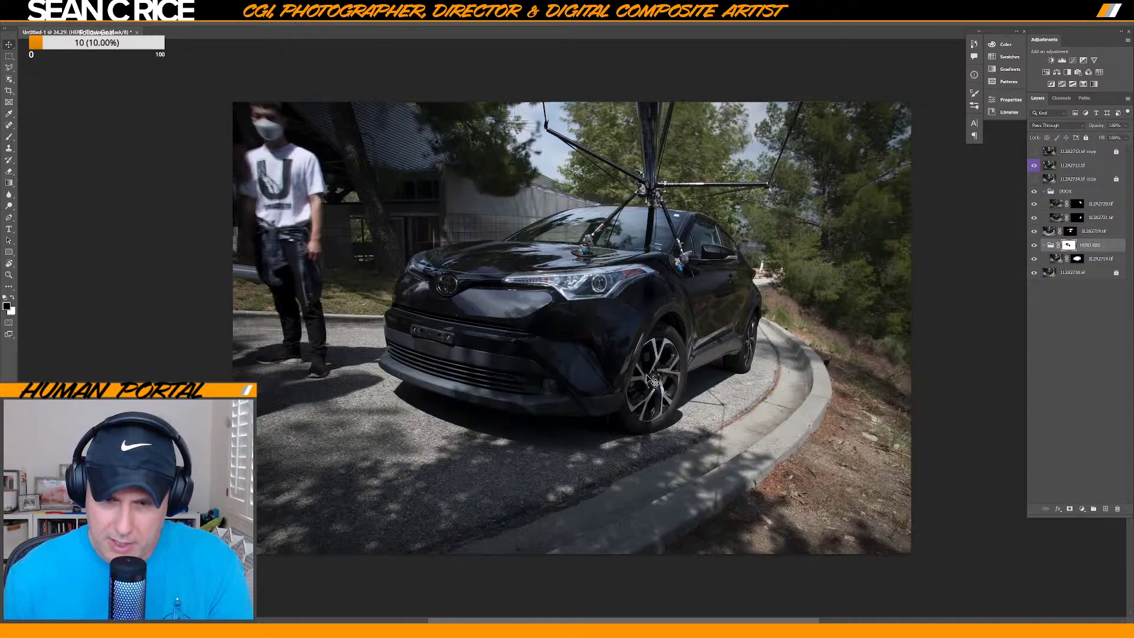
pyautogui.click(1033, 167)
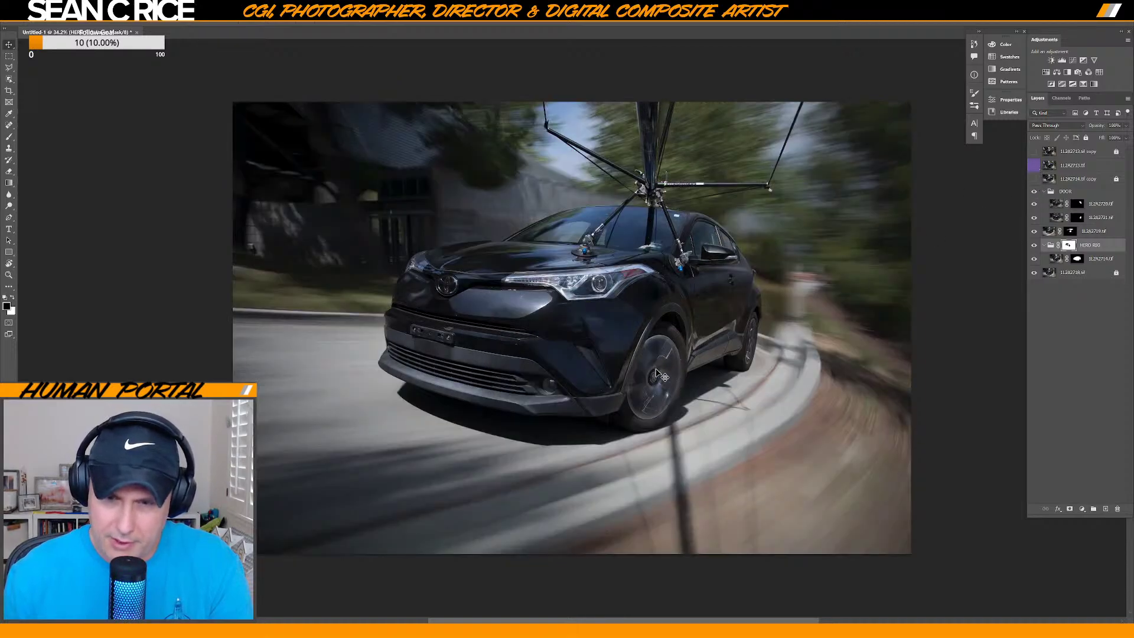
pyautogui.keyDown('shift'); pyautogui.click(1077, 205); pyautogui.keyUp('shift')
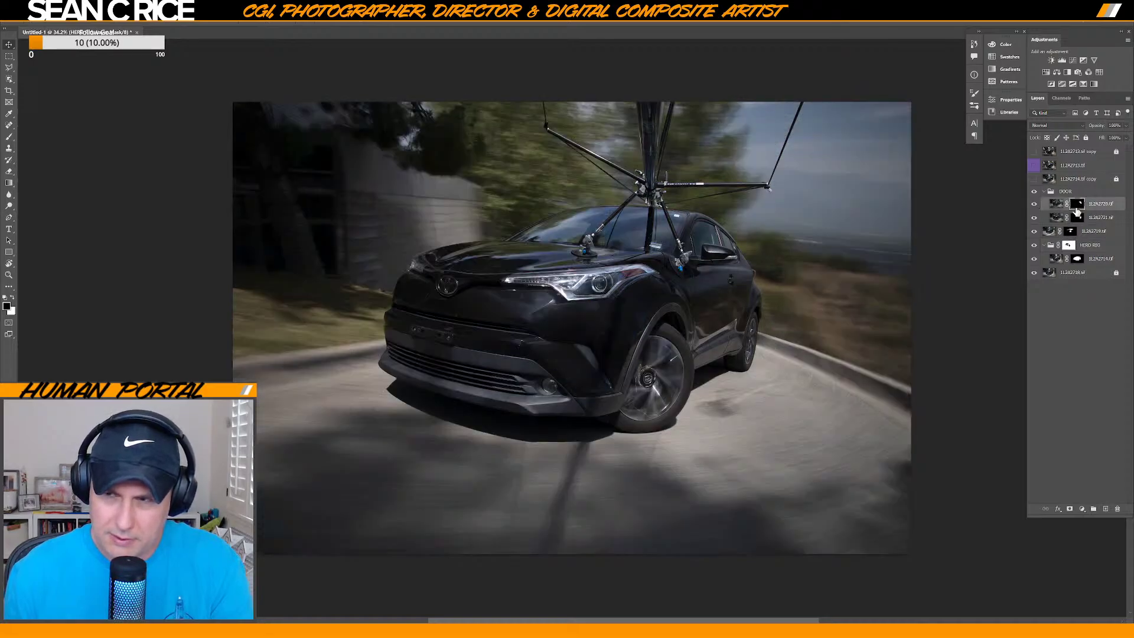
pyautogui.keyDown('shift'); pyautogui.click(1077, 207); pyautogui.keyUp('shift')
pyautogui.keyDown('shift'); pyautogui.click(1076, 219); pyautogui.keyUp('shift')
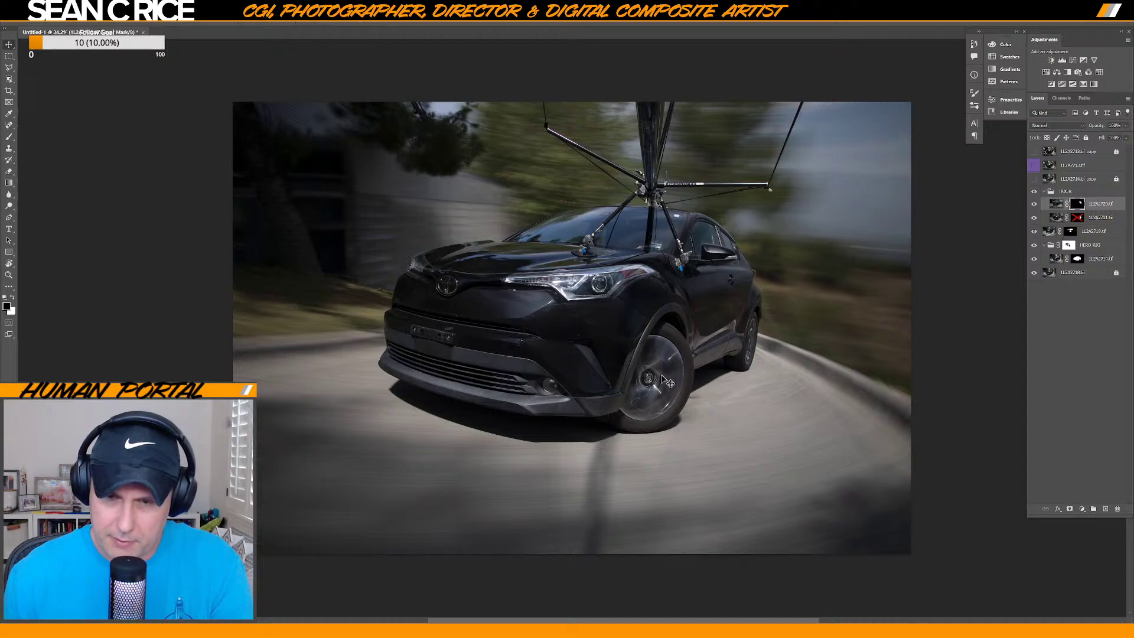
pyautogui.keyDown('shift'); pyautogui.click(1075, 218); pyautogui.keyUp('shift')
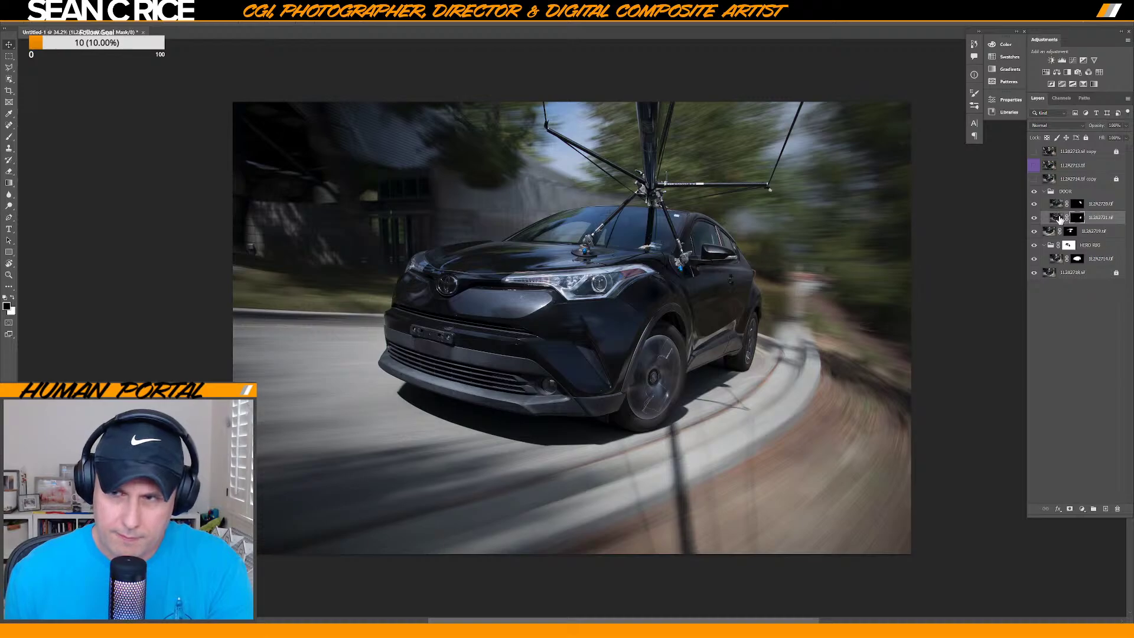
# Select a rectangle around the front wheel and copy that area of the lower door-group frame's image to a new layer.
pyautogui.press('v')
pyautogui.moveTo(568, 290); pyautogui.dragTo(731, 461)
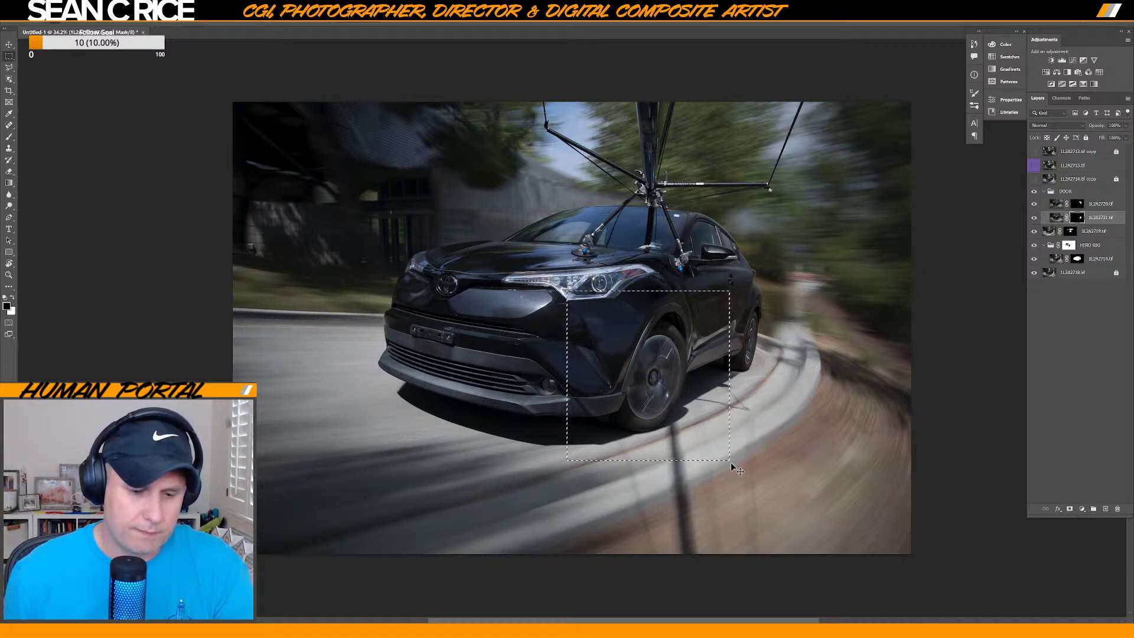
pyautogui.hotkey('ctrl', 'j')
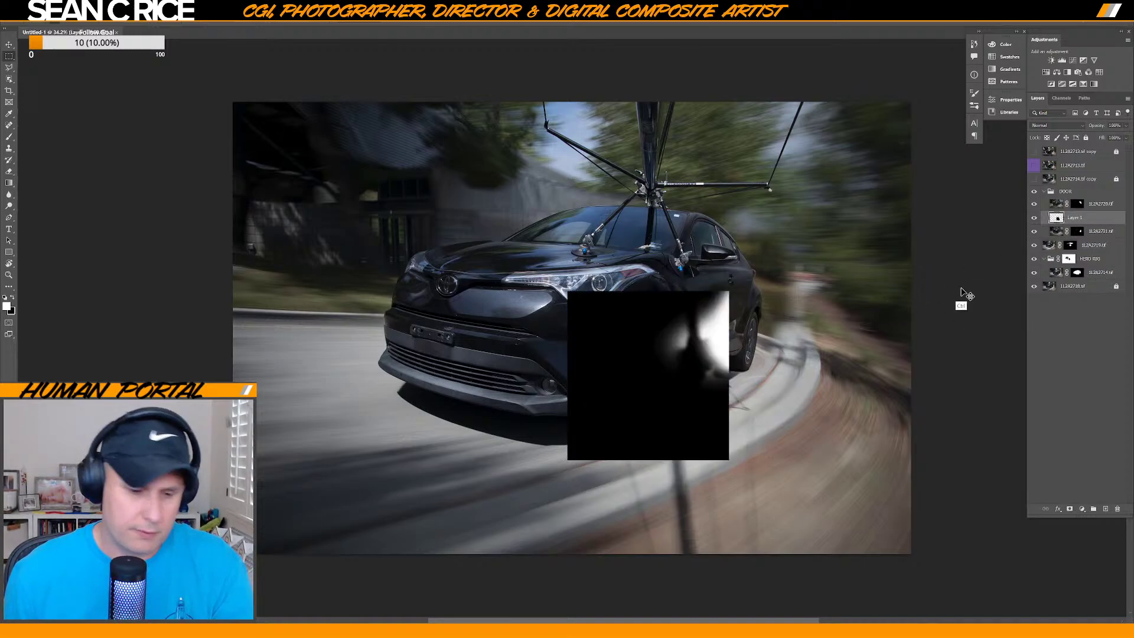
pyautogui.hotkey('ctrl', 'z')
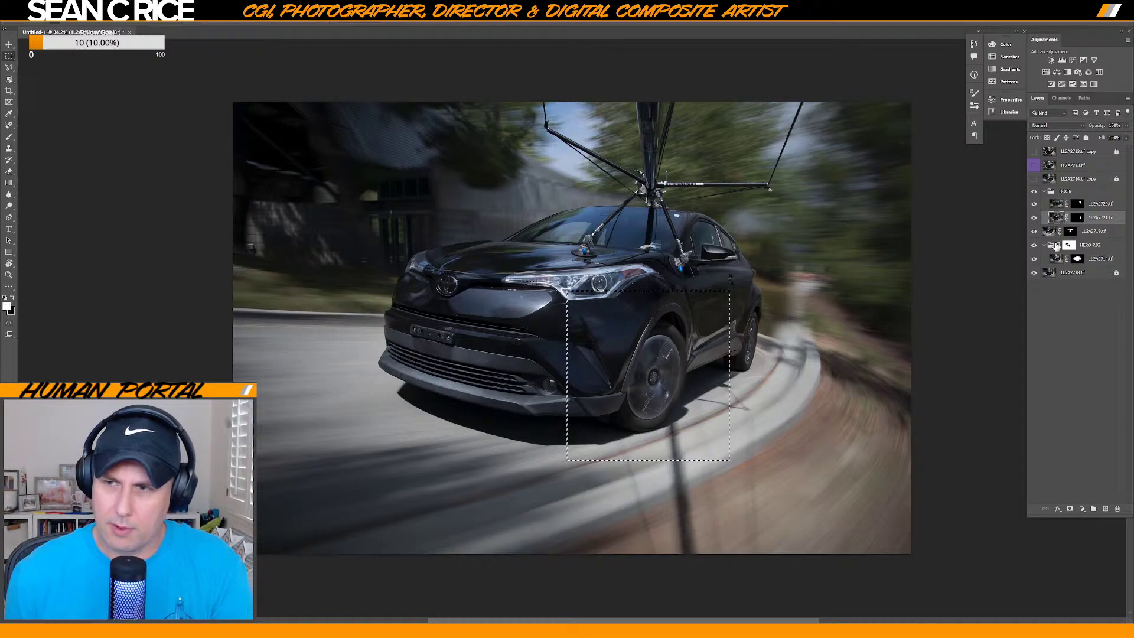
pyautogui.hotkey('ctrl', 'j')
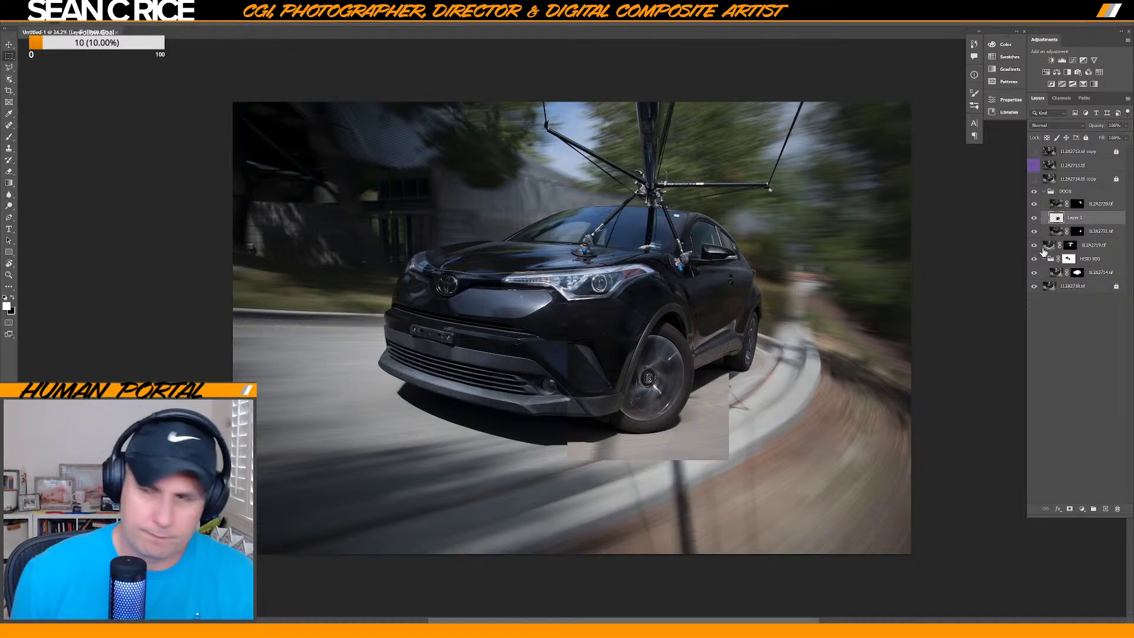
# Check the copied wheel patch against the frame below and lower its opacity to just over half.
pyautogui.click(1034, 218)
pyautogui.click(1035, 219)
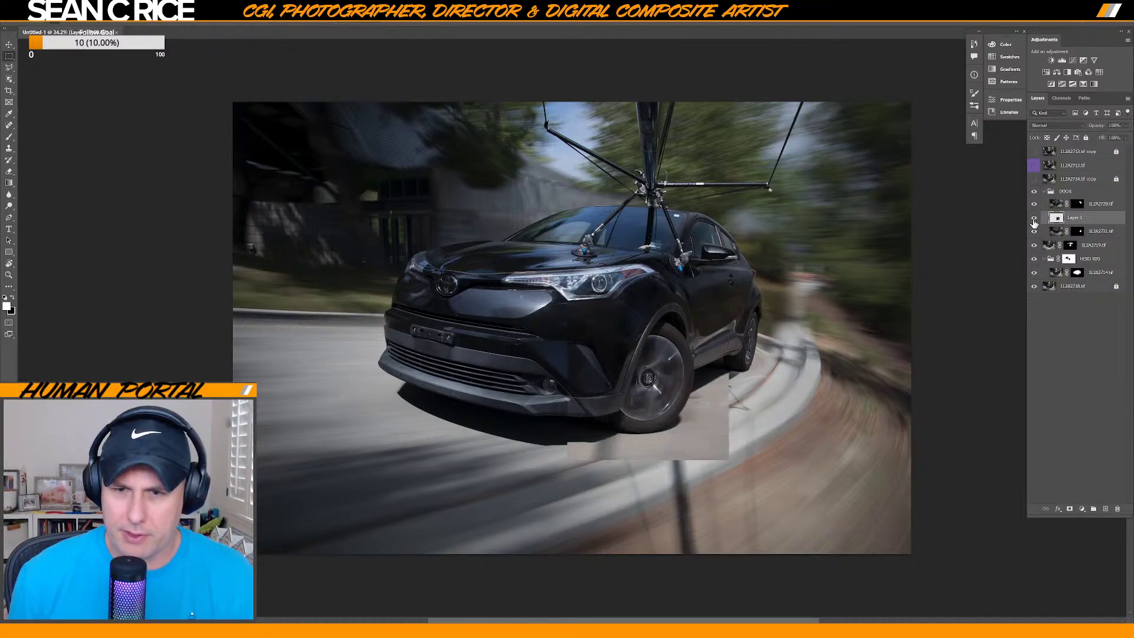
pyautogui.click(1127, 126)
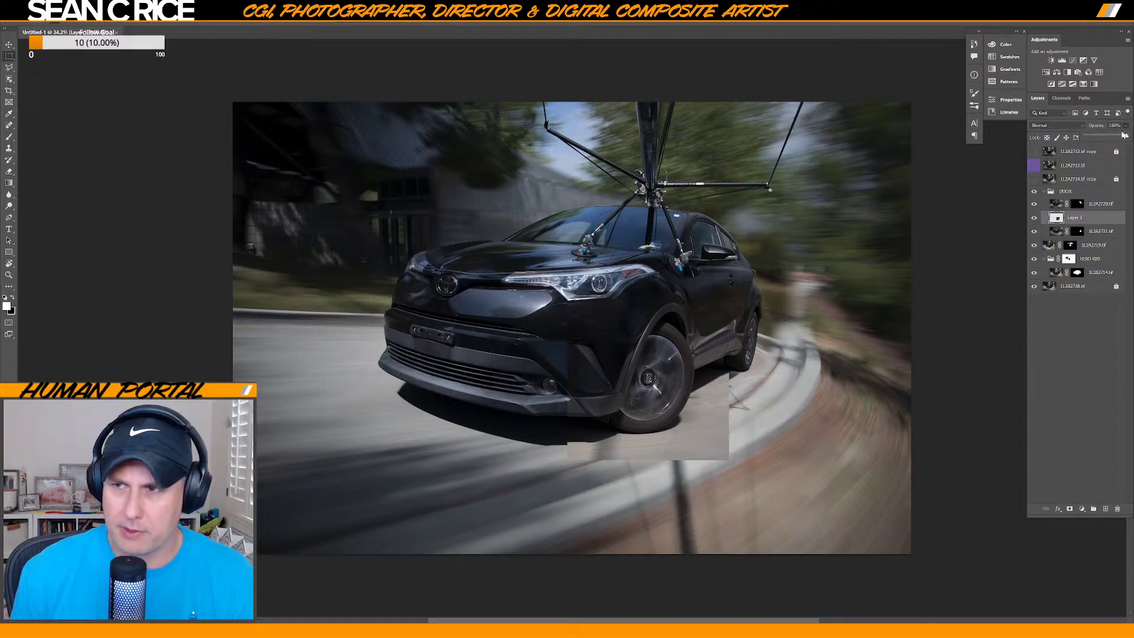
pyautogui.click(931, 274)
# Start a free transform on the semi-transparent wheel patch and narrow it horizontally from both sides to fit the wheel underneath.
pyautogui.hotkey('ctrl', 't')
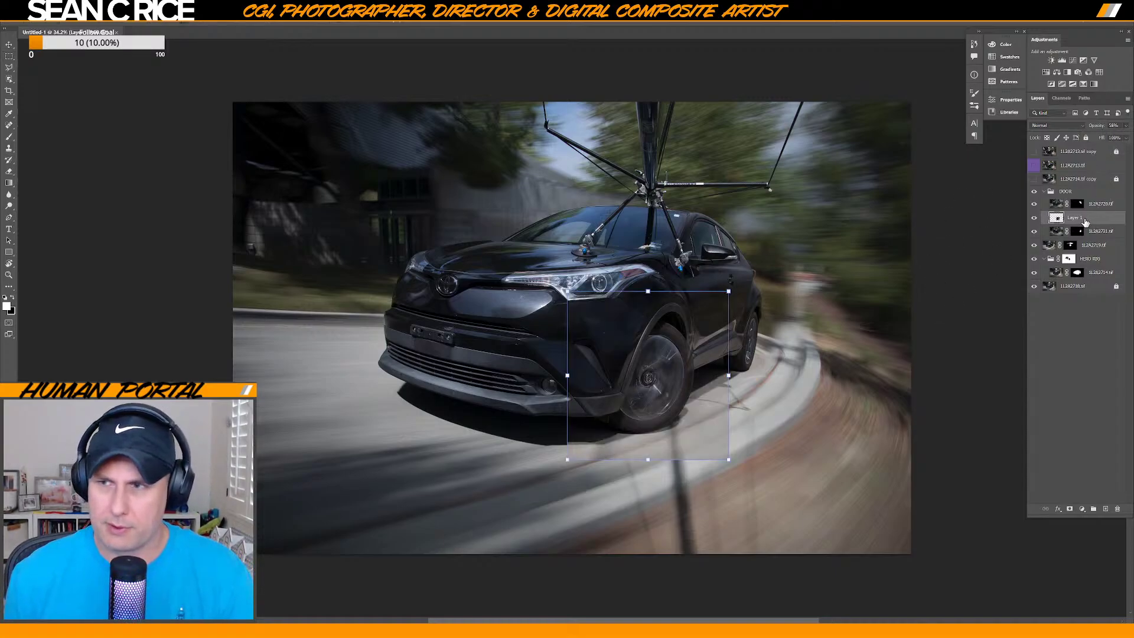
pyautogui.hotkey('ctrl', '+')
pyautogui.hotkey('ctrl', '+')
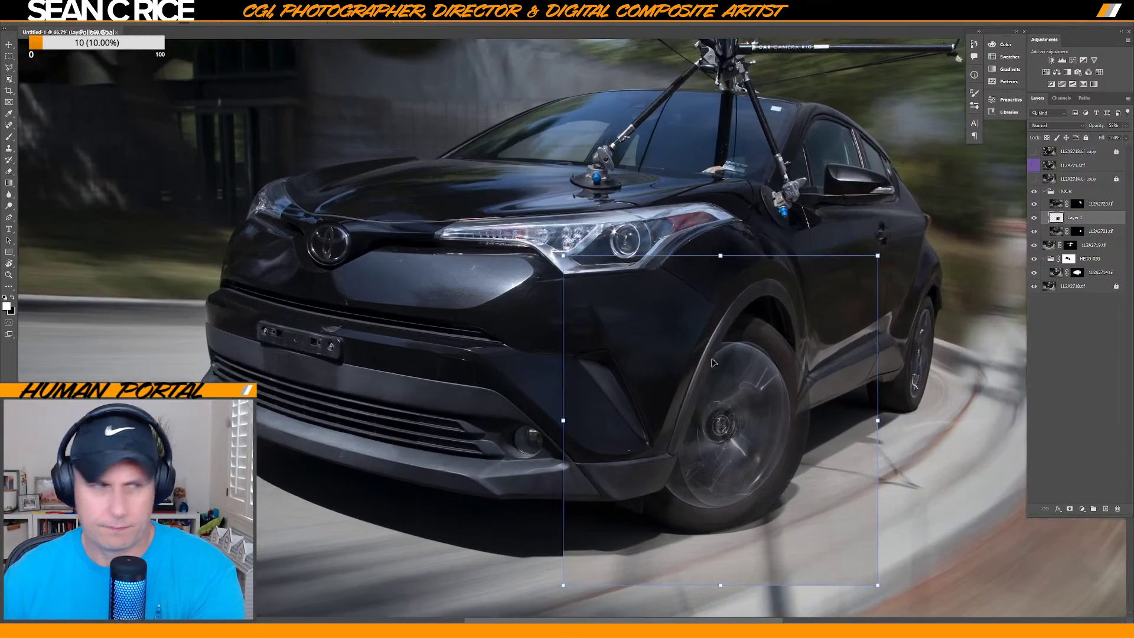
pyautogui.moveTo(744, 452); pyautogui.dragTo(652, 354)
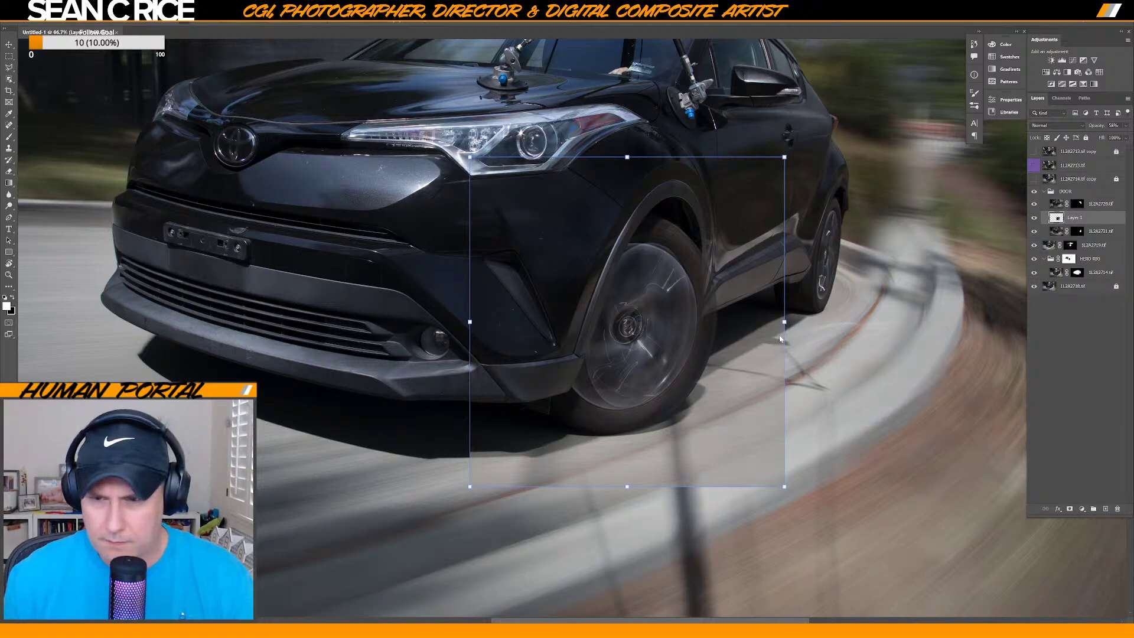
pyautogui.press('shift')
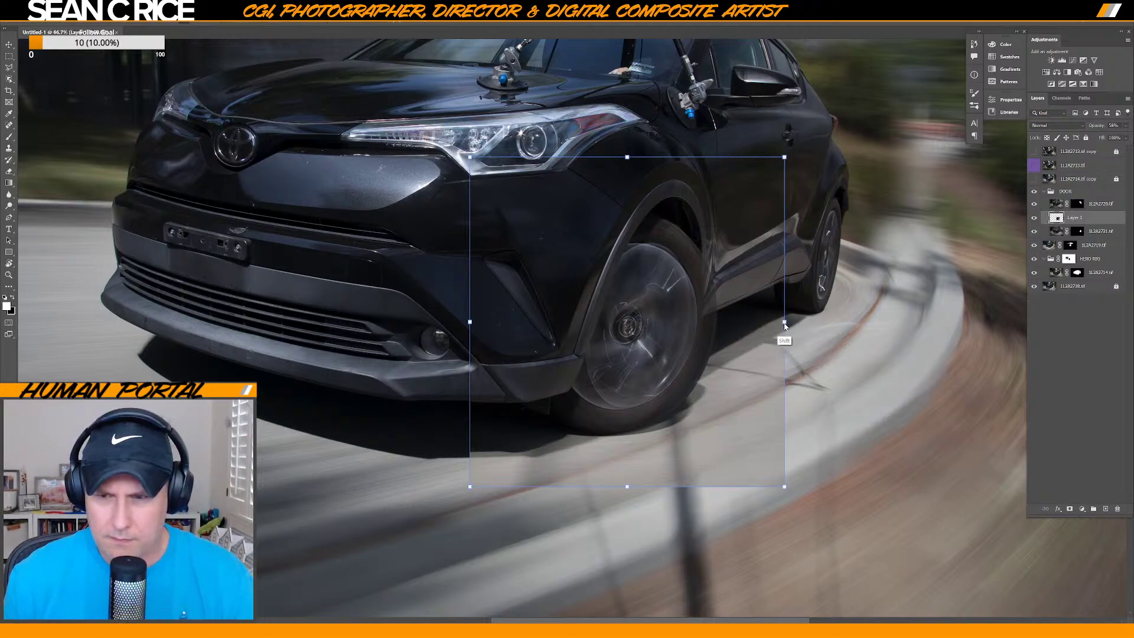
pyautogui.rightClick(781, 322)
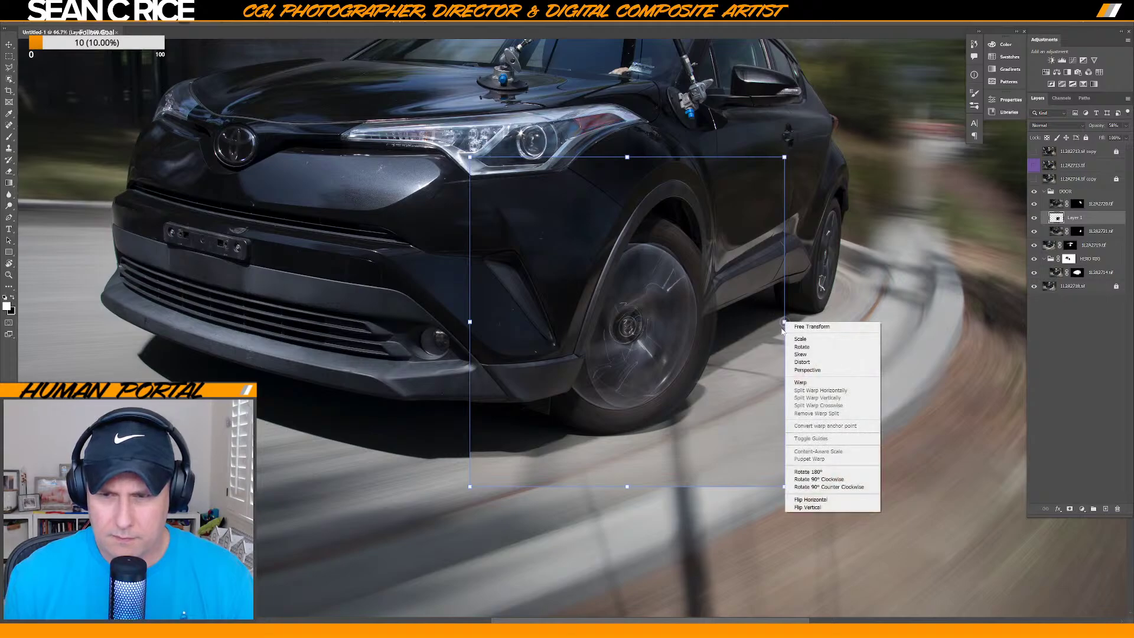
pyautogui.click(801, 316)
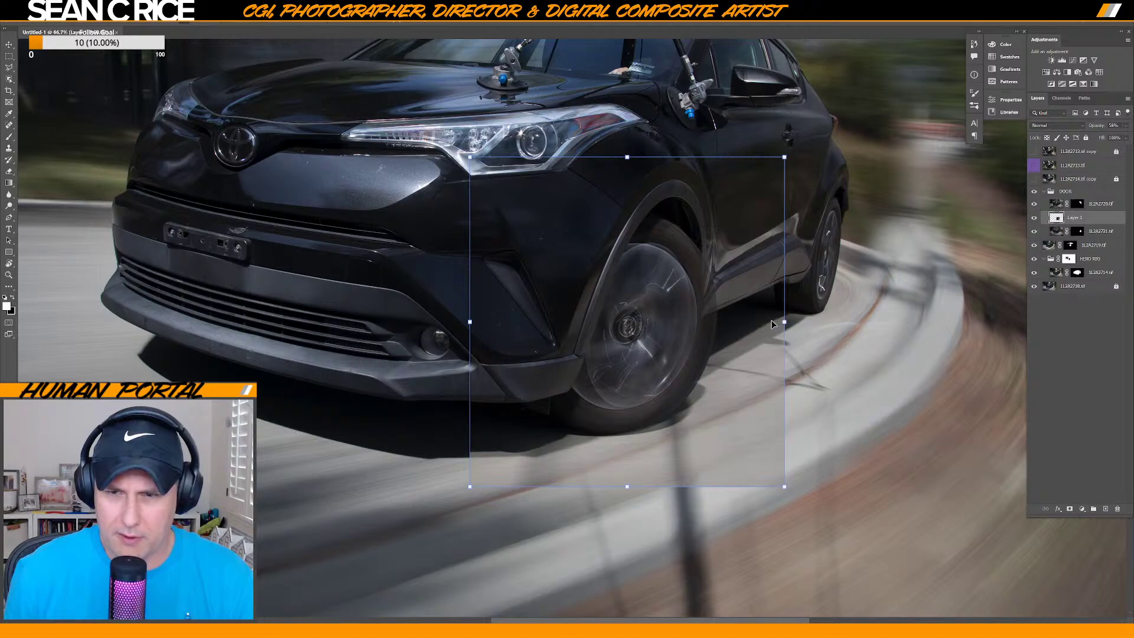
pyautogui.moveTo(781, 322); pyautogui.dragTo(753, 323)
pyautogui.moveTo(637, 334); pyautogui.dragTo(654, 334)
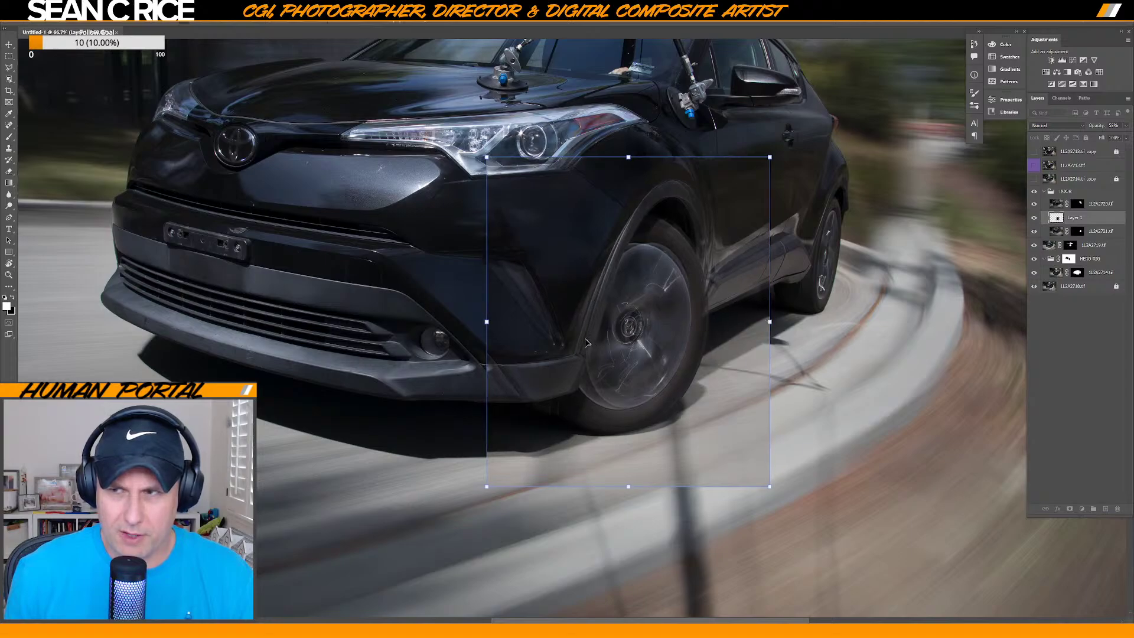
pyautogui.moveTo(486, 322); pyautogui.dragTo(506, 321)
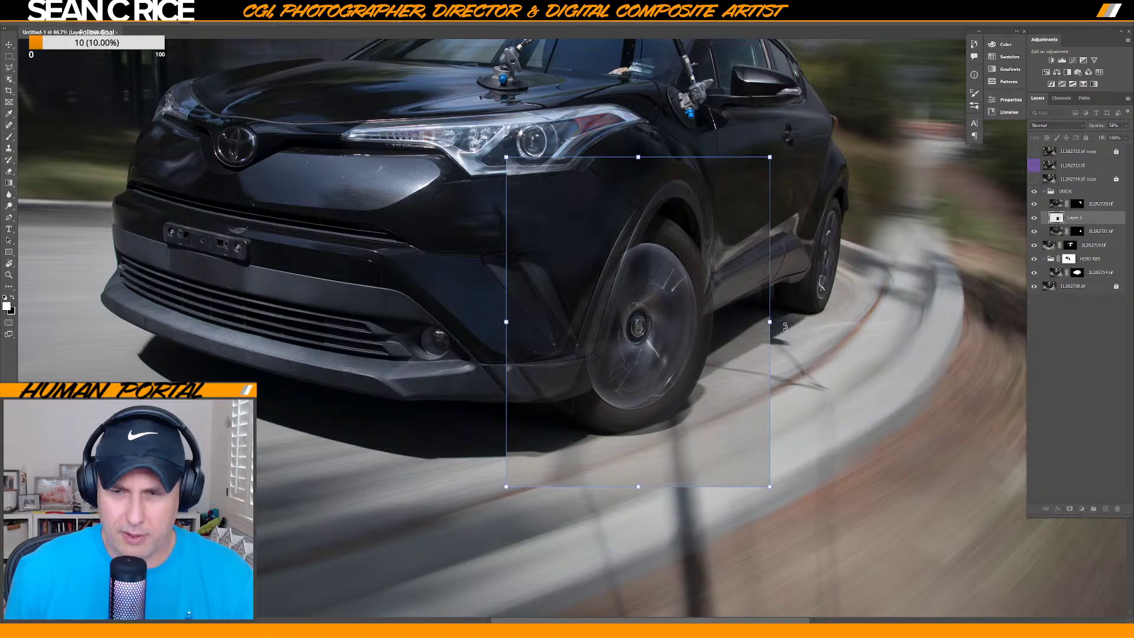
pyautogui.moveTo(771, 324); pyautogui.dragTo(759, 324)
pyautogui.moveTo(507, 321); pyautogui.dragTo(513, 321)
# Skew the wheel patch horizontally, shifting its upper edge slightly right and its lower edge slightly left.
pyautogui.rightClick(650, 233)
pyautogui.click(673, 269)
pyautogui.moveTo(636, 158); pyautogui.dragTo(643, 158)
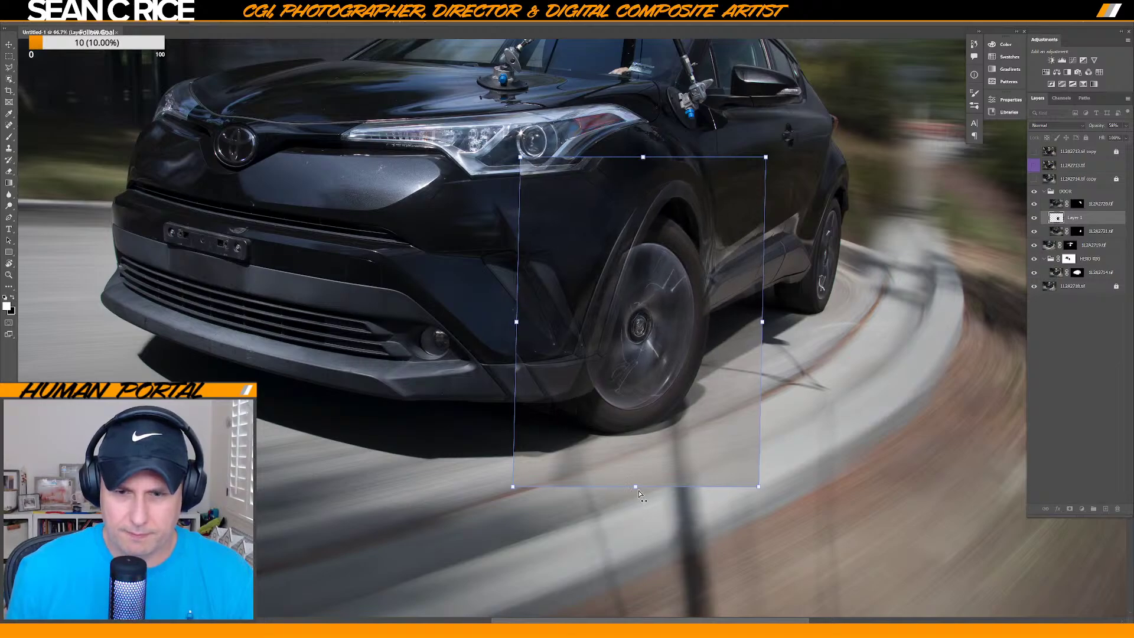
pyautogui.moveTo(635, 488); pyautogui.dragTo(628, 488)
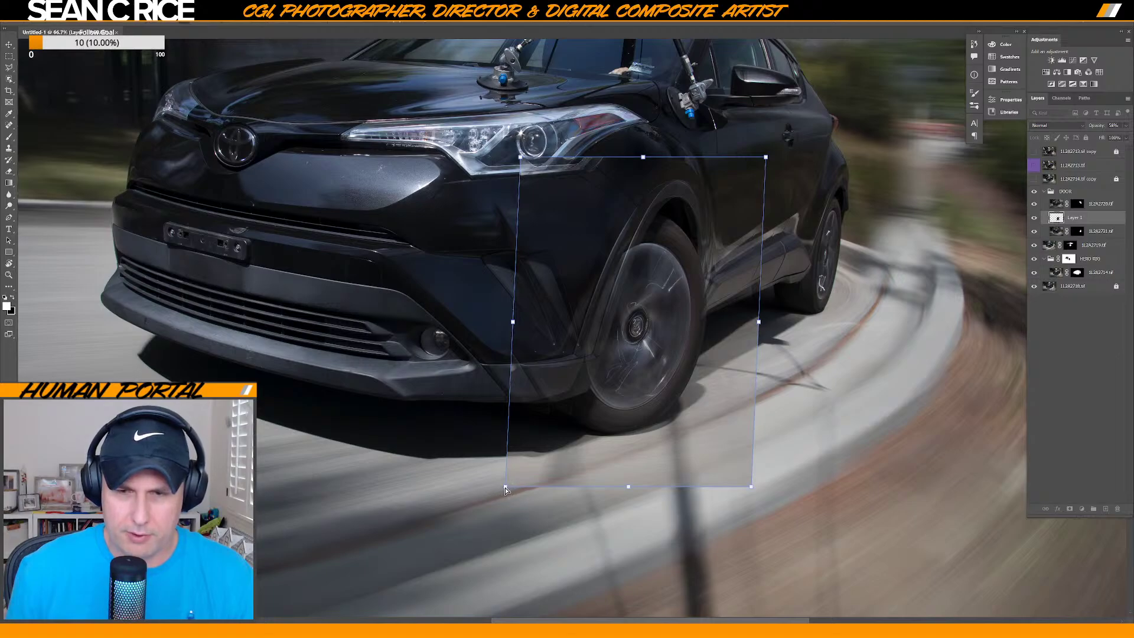
# Scale the skewed wheel patch down slightly, narrow both sides a touch more, and apply the transform.
pyautogui.rightClick(582, 403)
pyautogui.click(611, 405)
pyautogui.moveTo(505, 488); pyautogui.dragTo(511, 484)
pyautogui.moveTo(765, 157); pyautogui.dragTo(765, 158)
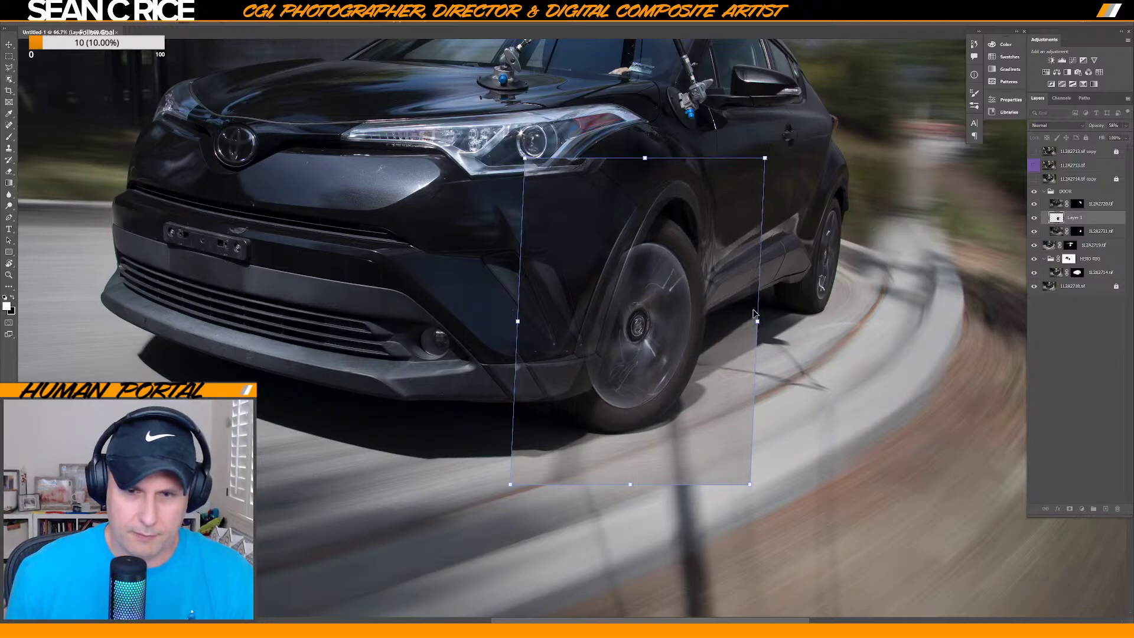
pyautogui.moveTo(757, 324); pyautogui.dragTo(755, 322)
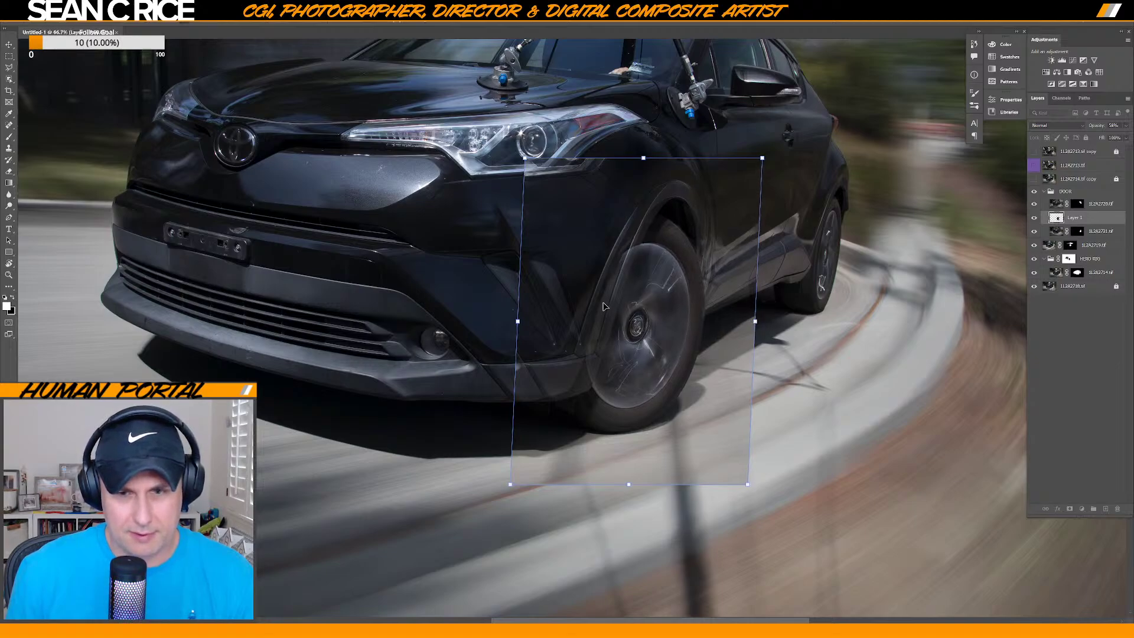
pyautogui.moveTo(517, 321); pyautogui.dragTo(519, 320)
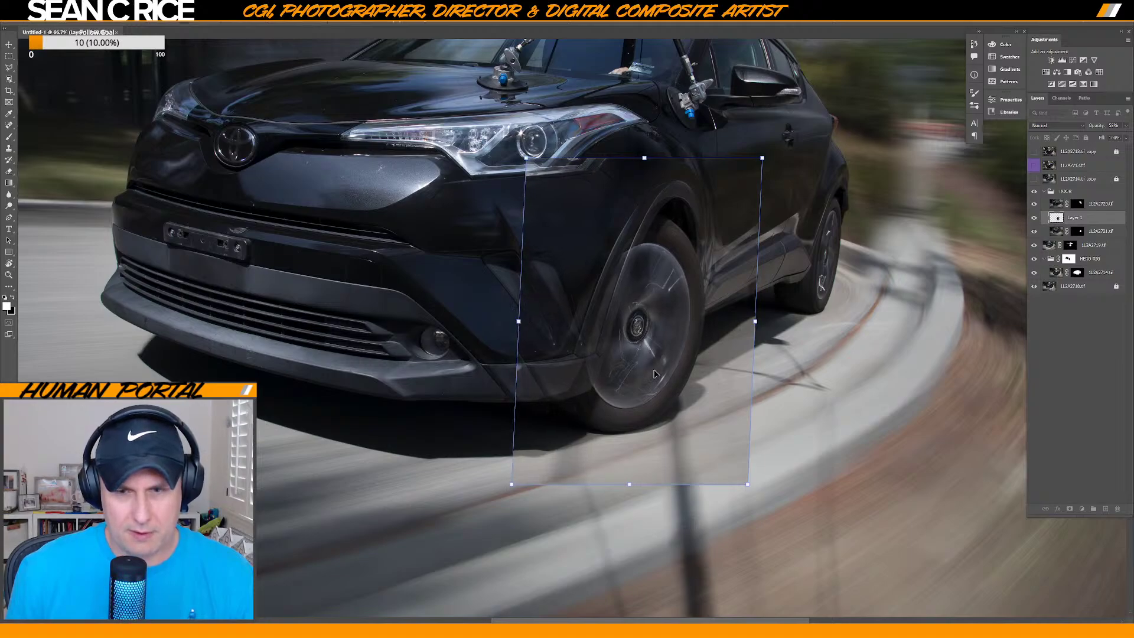
pyautogui.press('Return')
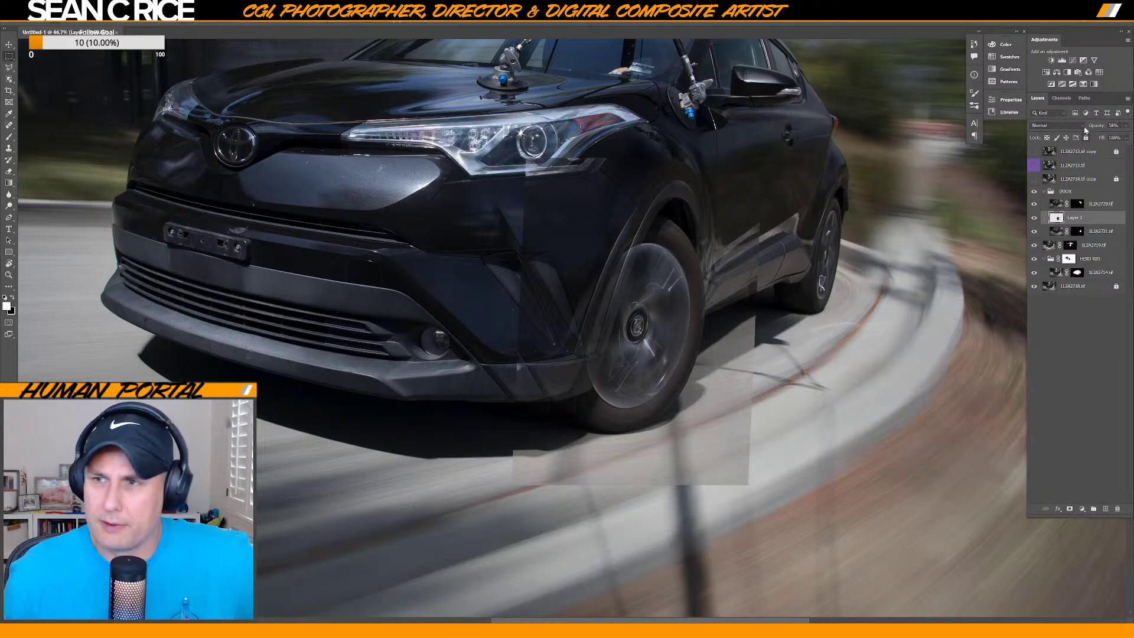
# Restore the wheel patch's opacity to 100% and compare the wheel with the patch hidden and shown.
pyautogui.click(1127, 127)
pyautogui.moveTo(1111, 137); pyautogui.dragTo(1127, 137)
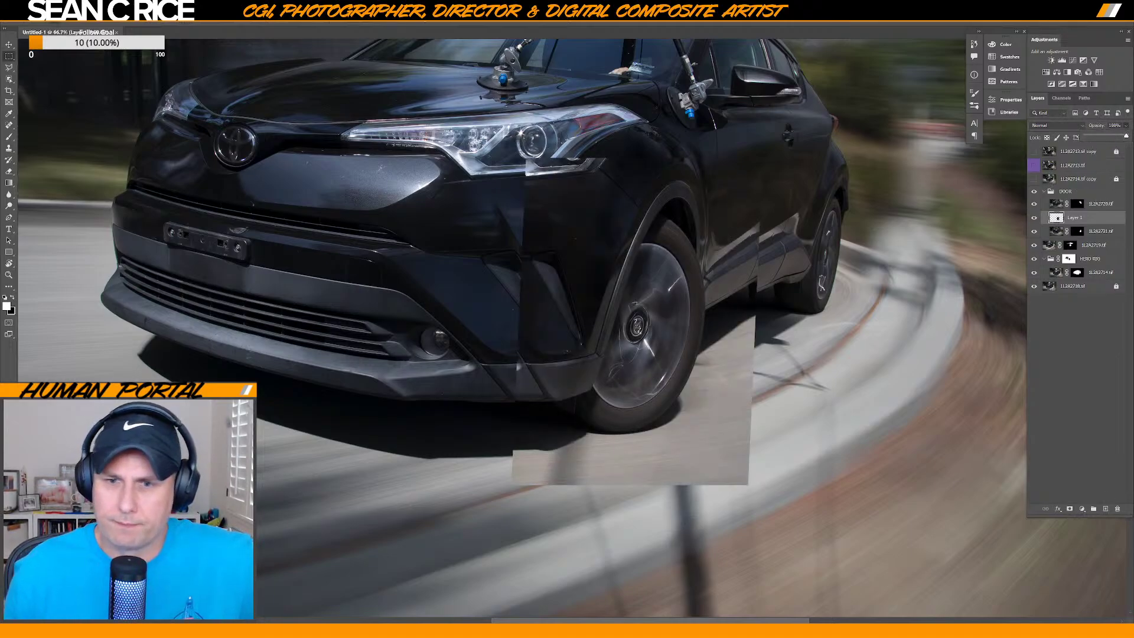
pyautogui.click(1036, 219)
pyautogui.click(1034, 218)
pyautogui.click(1034, 217)
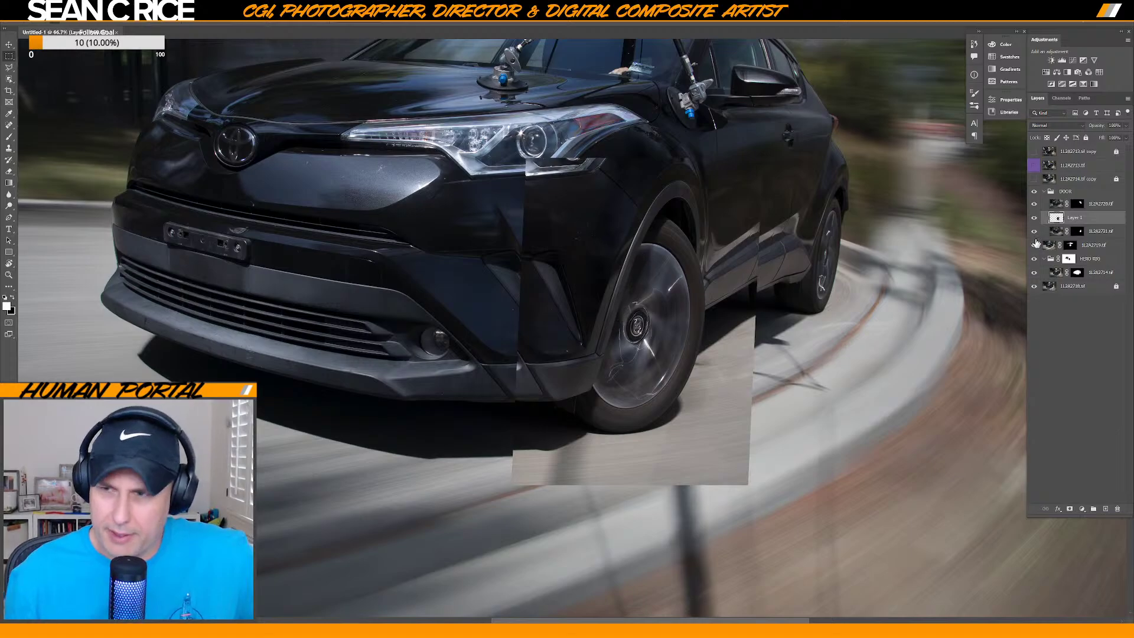
# Add a layer mask to the wheel patch and invert it to solid black.
pyautogui.click(1070, 509)
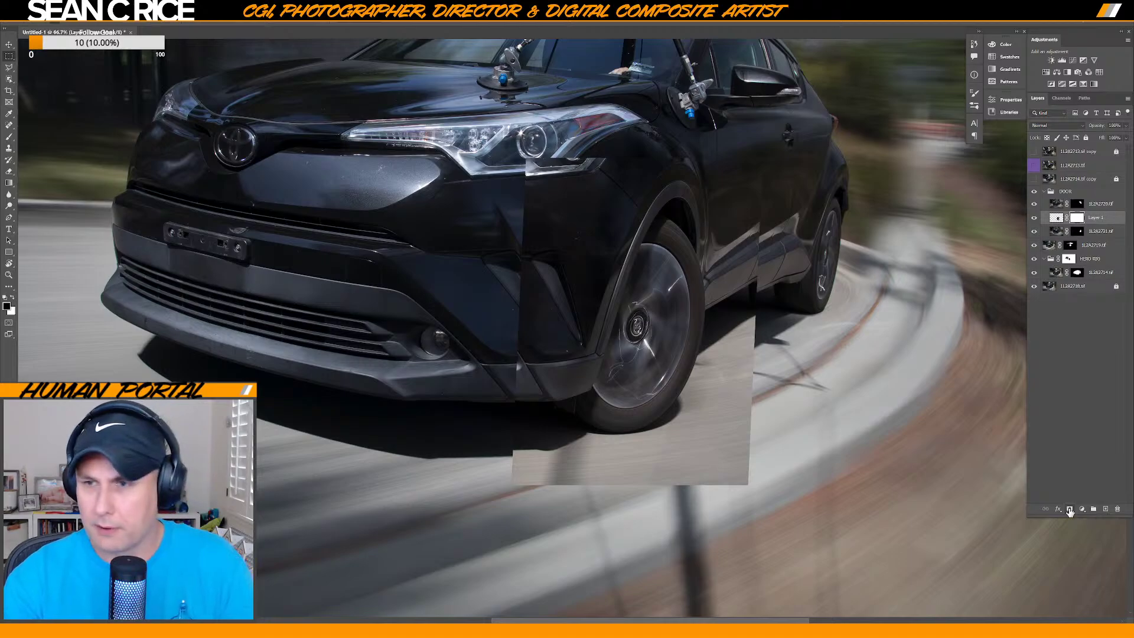
pyautogui.hotkey('ctrl', 'i')
pyautogui.press('b')
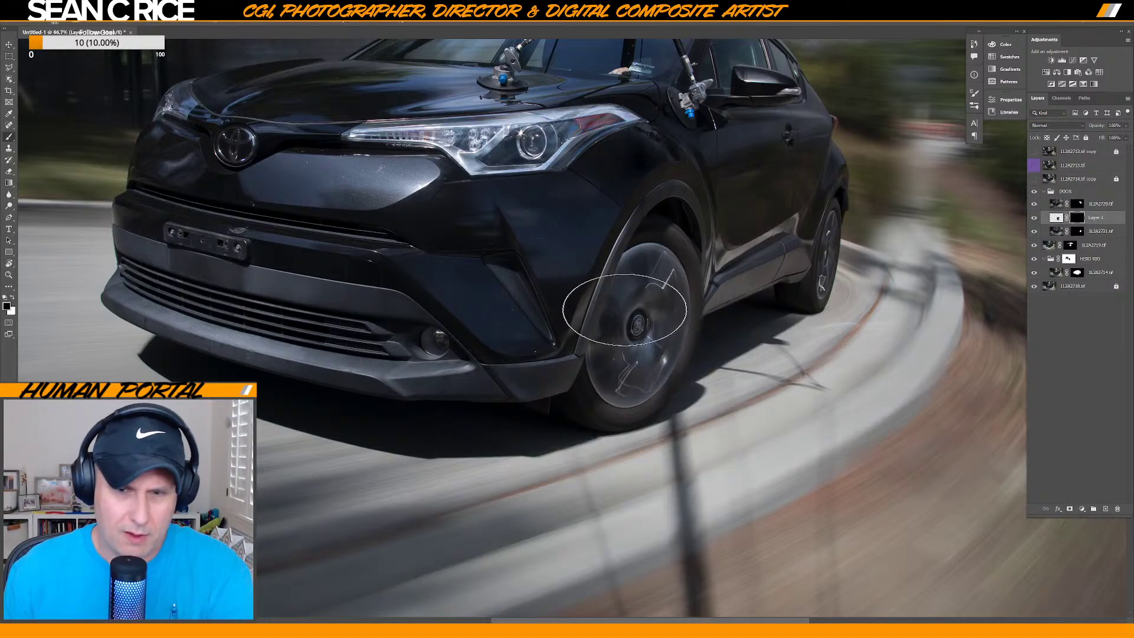
# Turn the elliptical brush tip upright, make it smaller, and paint white on the patch's mask over the front wheel's rim.
pyautogui.rightClick(625, 306)
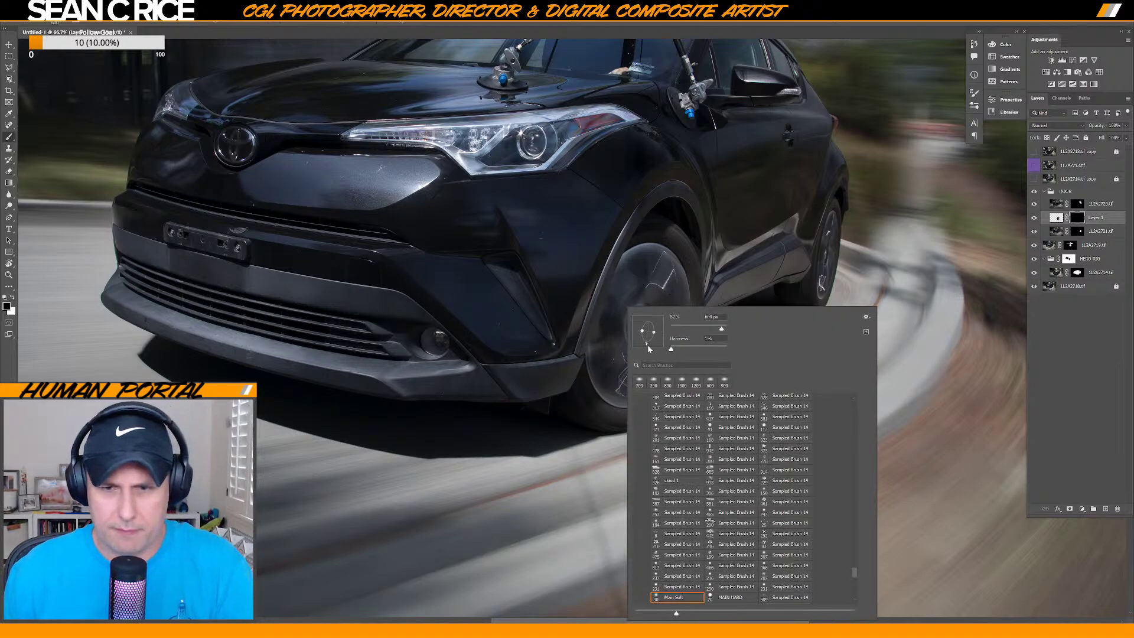
pyautogui.press('Return')
pyautogui.press('x')
pyautogui.press('\\')
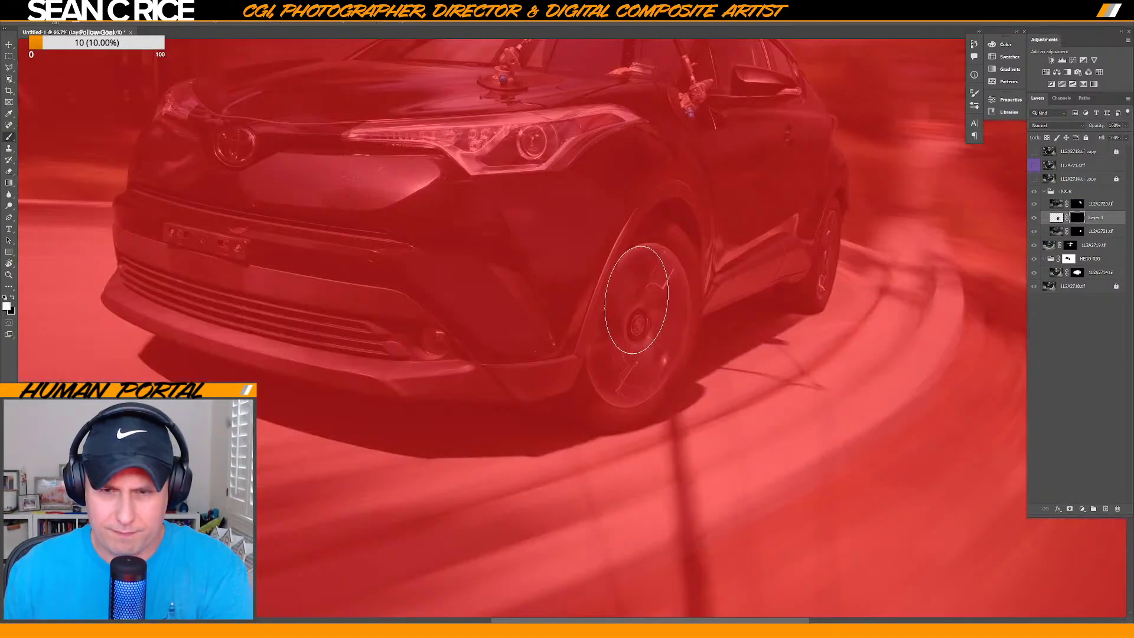
pyautogui.press('\\')
pyautogui.press('x')
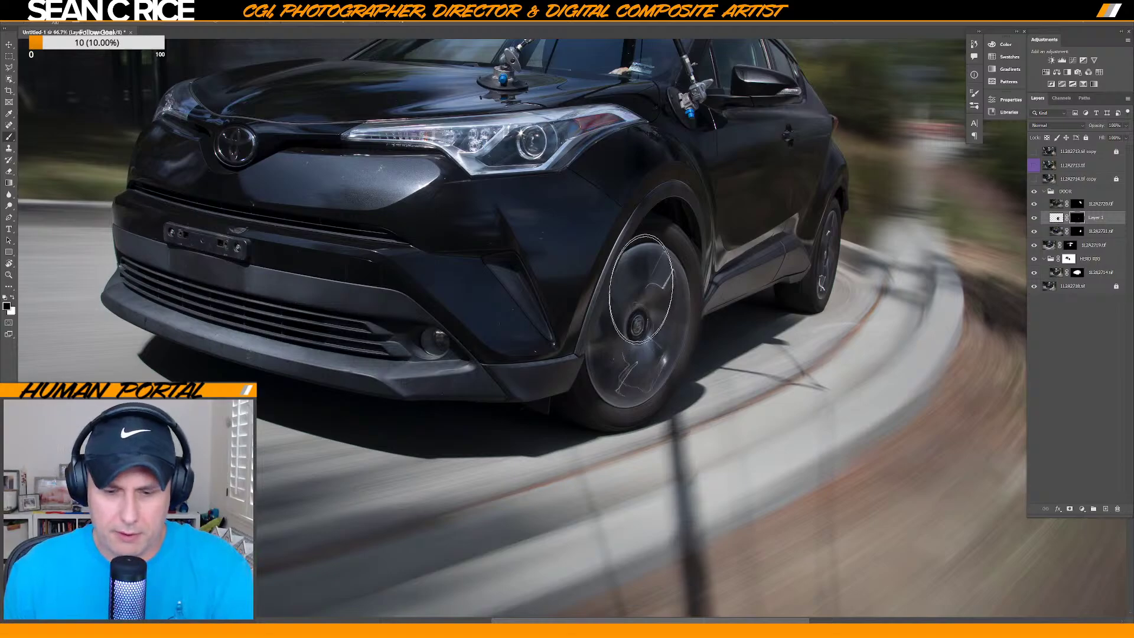
pyautogui.press('[')
pyautogui.press('x')
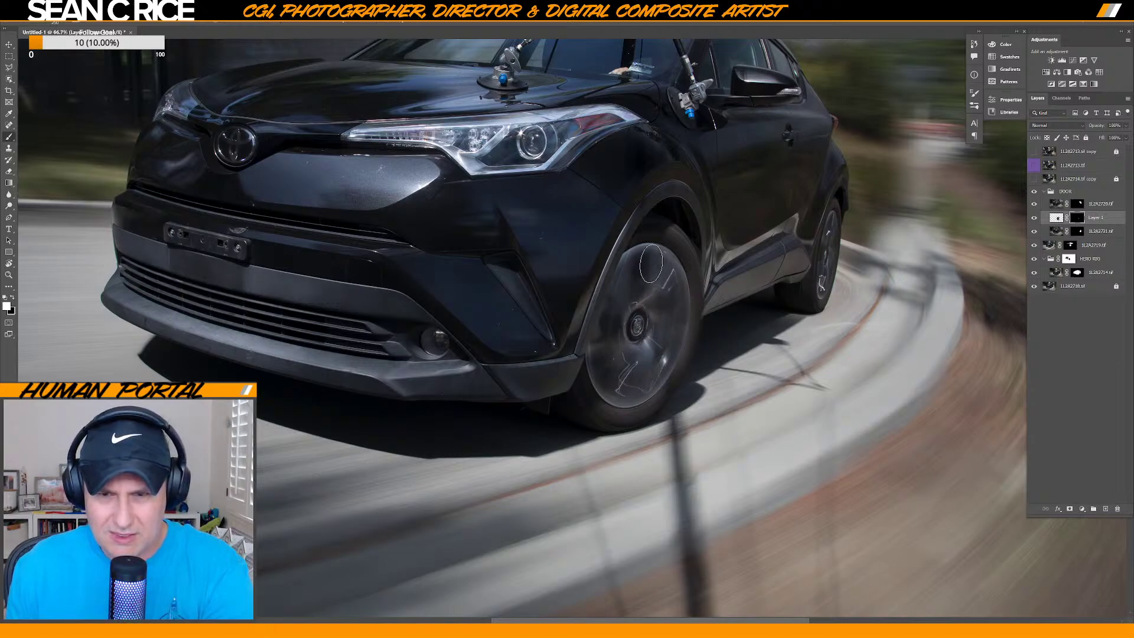
pyautogui.moveTo(611, 403)
pyautogui.mouseDown()
pyautogui.moveTo(652, 312)
pyautogui.moveTo(620, 371)
pyautogui.moveTo(630, 294)
pyautogui.moveTo(648, 272)
pyautogui.moveTo(629, 357)
pyautogui.moveTo(670, 281)
pyautogui.moveTo(660, 278)
pyautogui.moveTo(666, 311)
pyautogui.moveTo(652, 314)
pyautogui.moveTo(662, 270)
pyautogui.moveTo(620, 363)
pyautogui.moveTo(620, 390)
pyautogui.moveTo(670, 284)
pyautogui.moveTo(668, 327)
pyautogui.moveTo(646, 371)
pyautogui.moveTo(670, 339)
pyautogui.moveTo(675, 260)
pyautogui.mouseUp()
# Inspect the front rim up close with the masked wheel patch alternately hidden and shown.
pyautogui.hotkey('ctrl', '+')
pyautogui.hotkey('ctrl', '+')
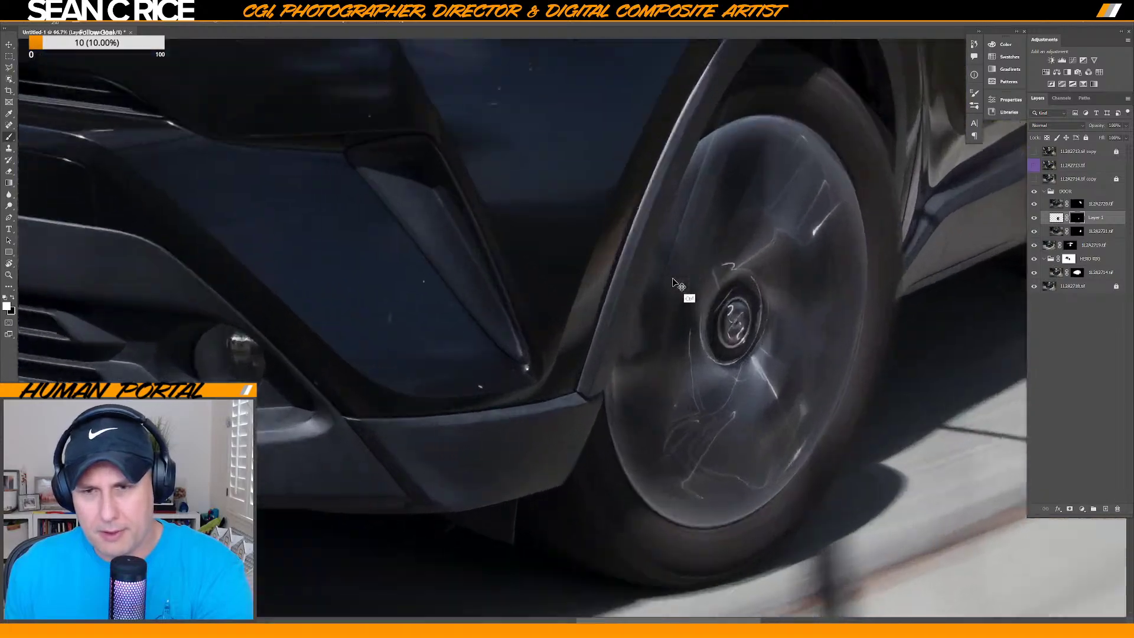
pyautogui.moveTo(826, 239); pyautogui.dragTo(652, 411)
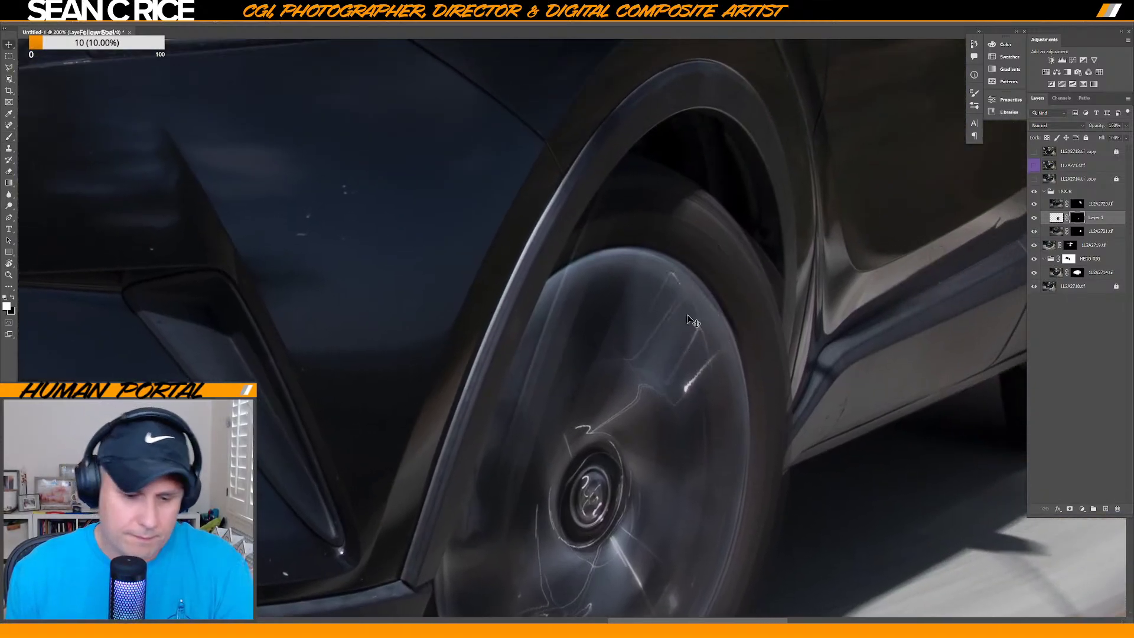
pyautogui.moveTo(596, 459); pyautogui.dragTo(614, 187)
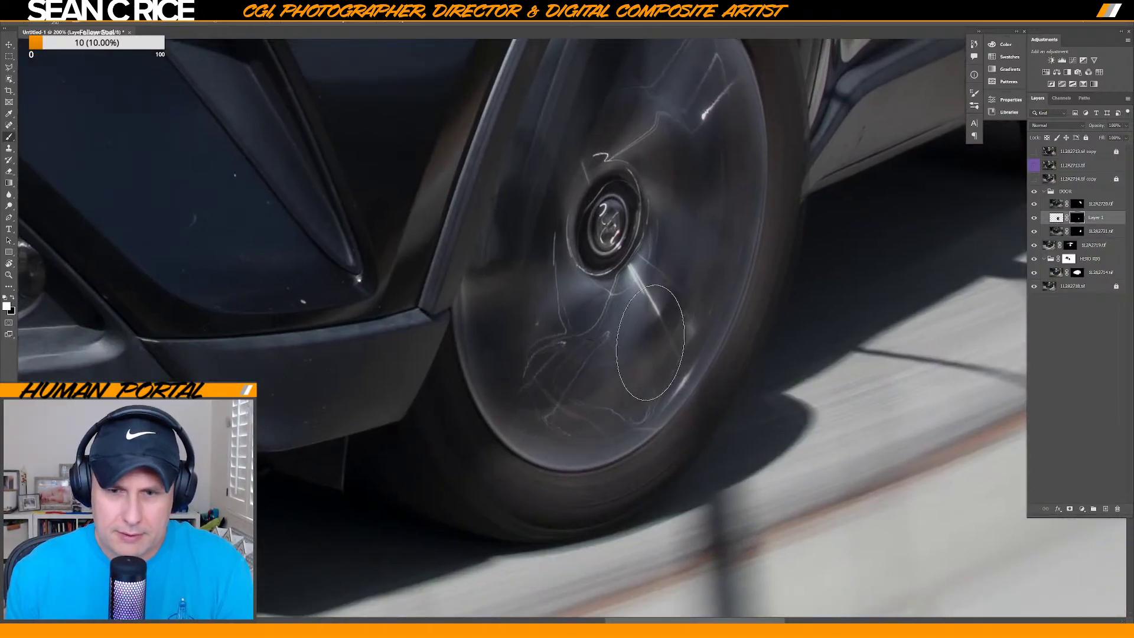
pyautogui.moveTo(617, 284); pyautogui.dragTo(579, 393)
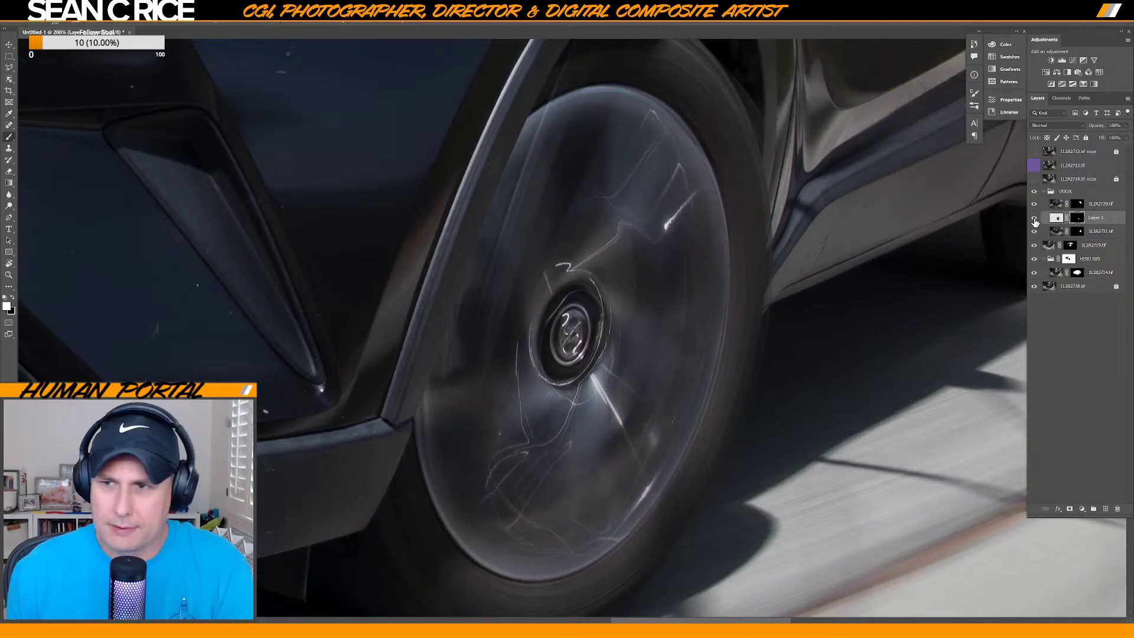
pyautogui.click(1034, 218)
pyautogui.click(1034, 219)
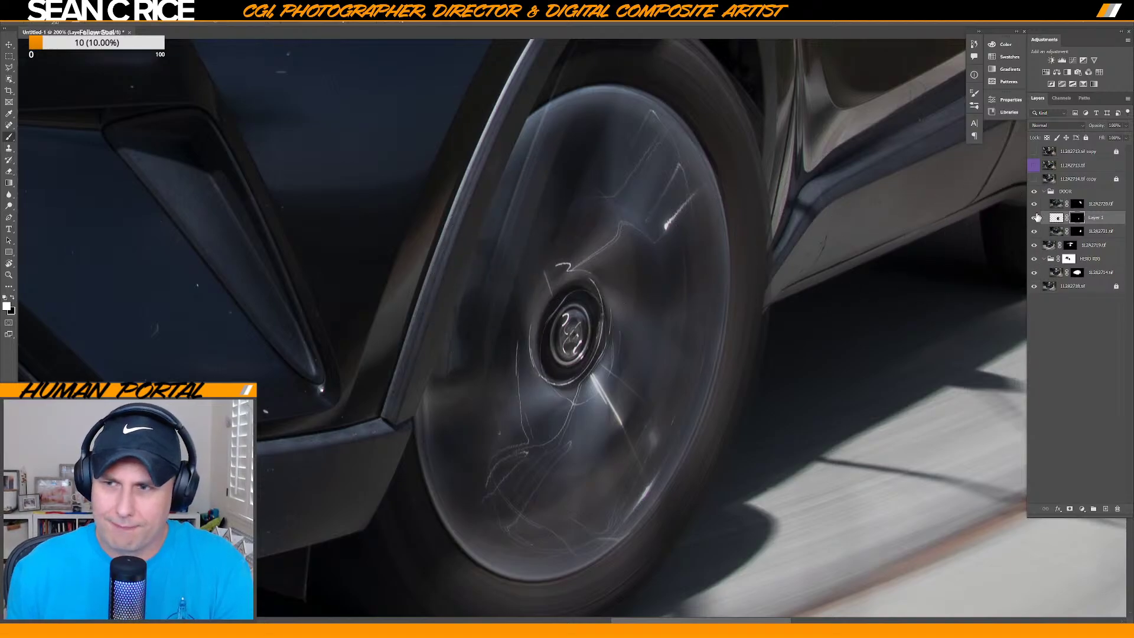
pyautogui.click(1034, 219)
pyautogui.click(1034, 219)
pyautogui.click(1034, 219)
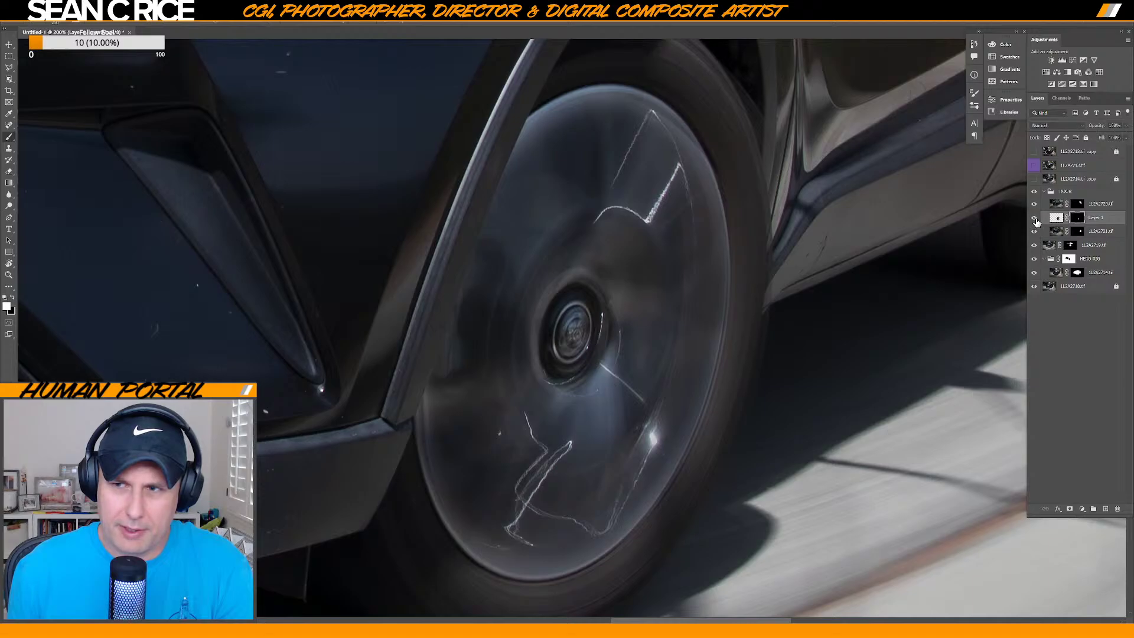
pyautogui.click(1035, 219)
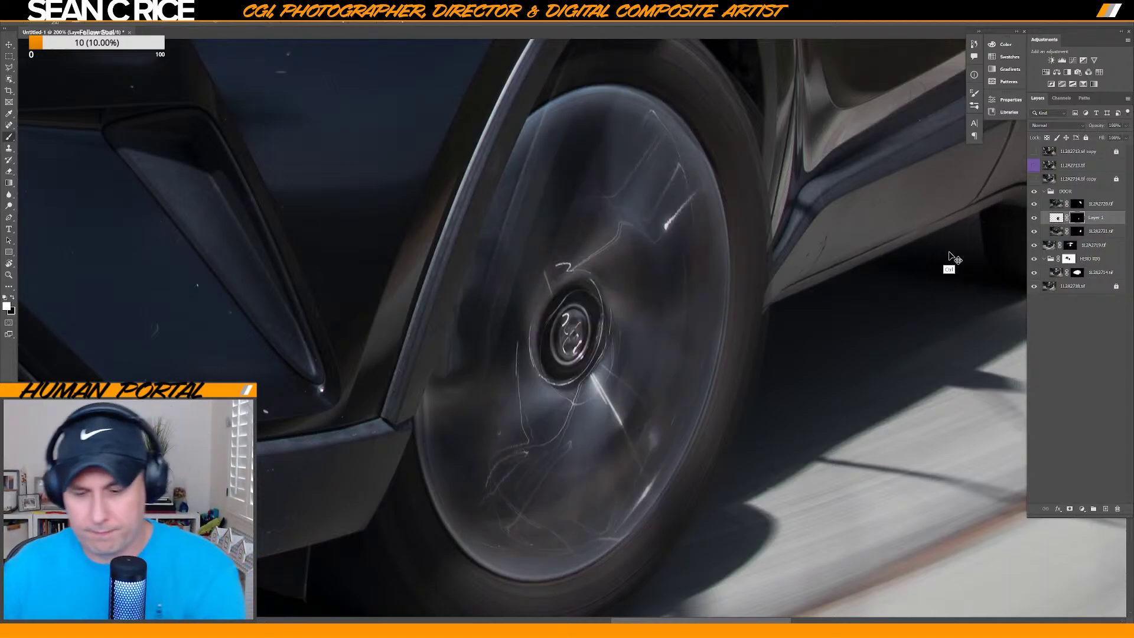
# Compare the wheel in a wider view with the patch hidden and shown, and temporarily disable the patch's mask.
pyautogui.hotkey('ctrl', '-')
pyautogui.press('x')
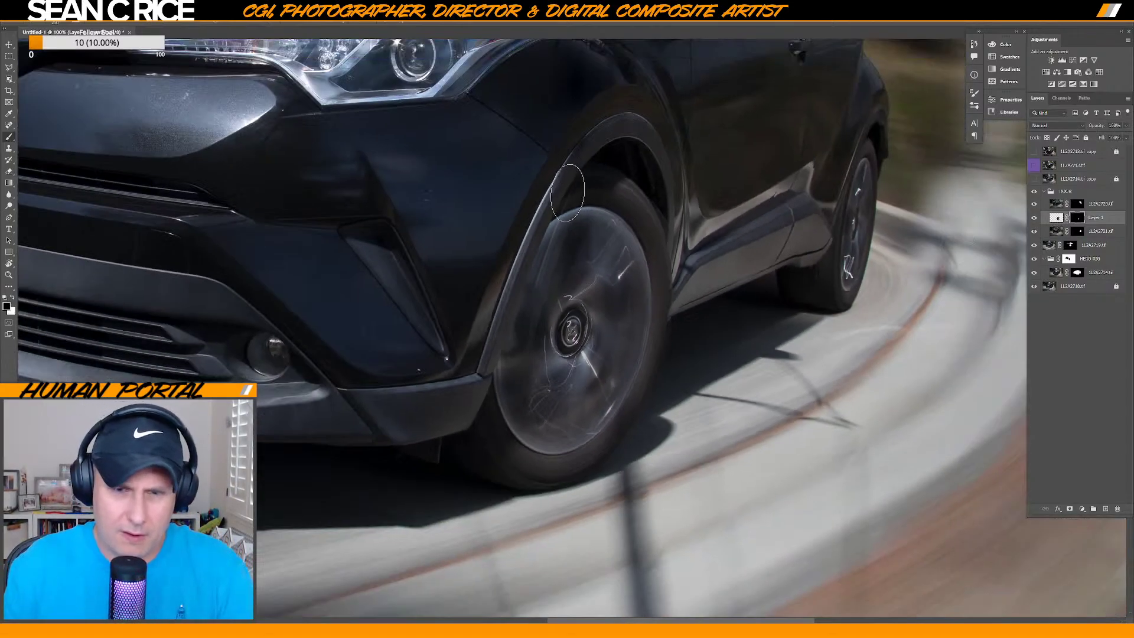
pyautogui.press('x')
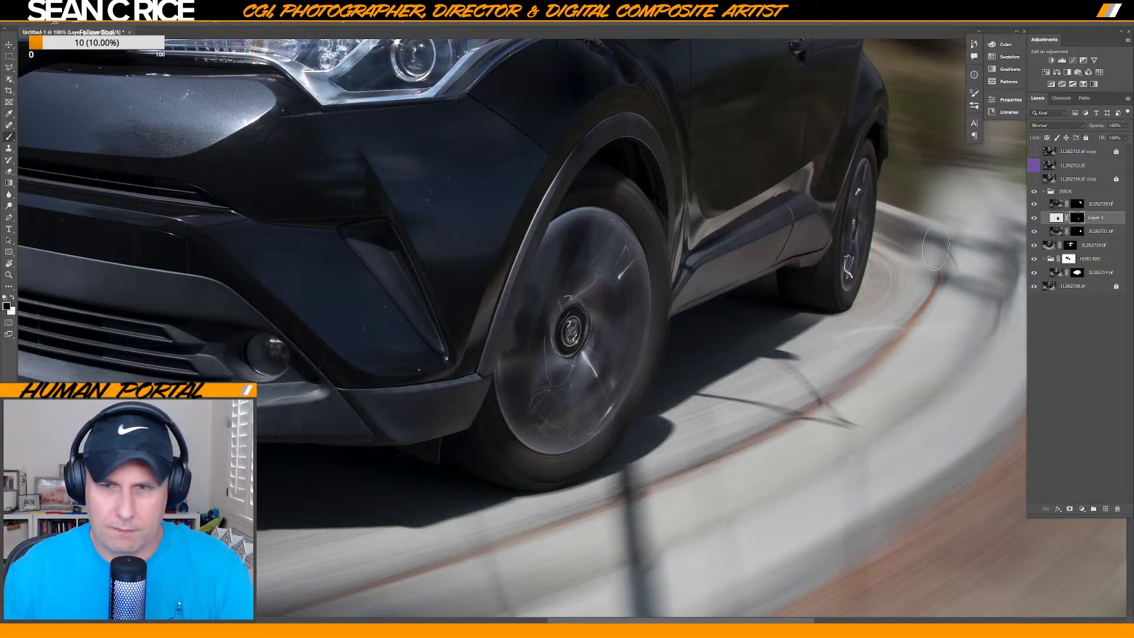
pyautogui.click(1035, 219)
pyautogui.click(1035, 218)
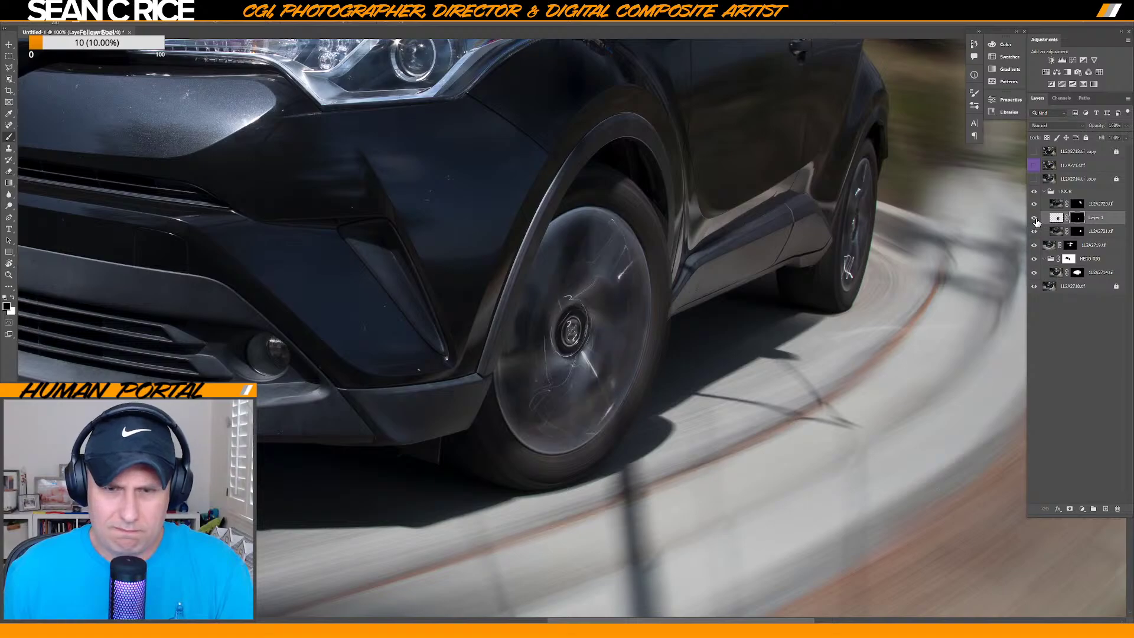
pyautogui.click(1035, 219)
pyautogui.click(1036, 219)
pyautogui.keyDown('shift'); pyautogui.click(1076, 220); pyautogui.keyUp('shift')
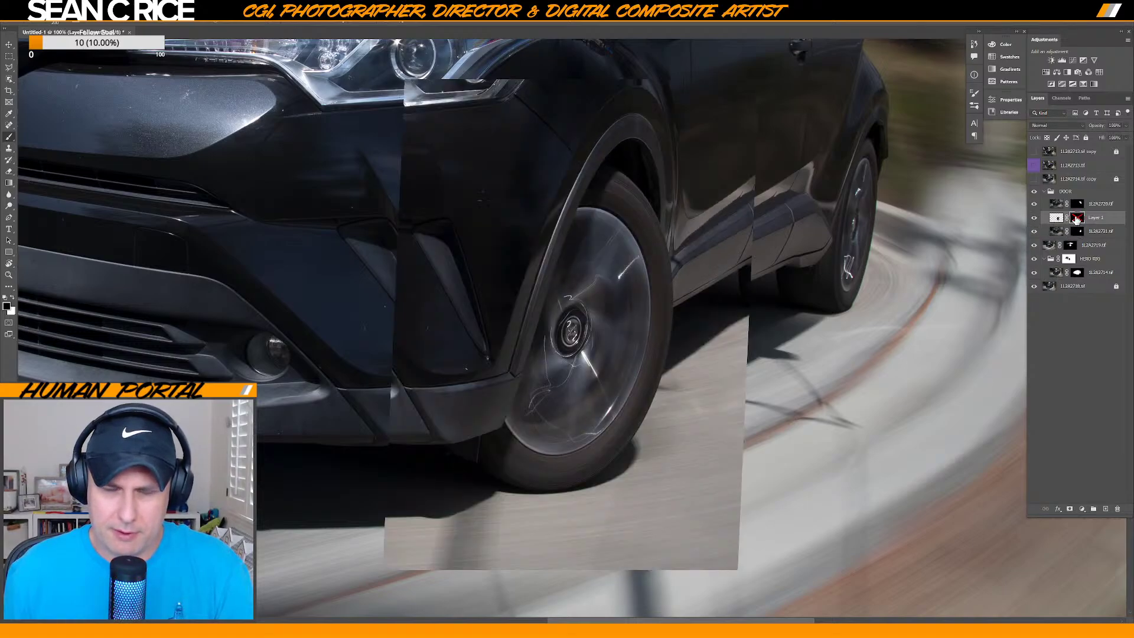
# Re-enable the wheel patch's mask and compare the front wheel with the patch hidden and shown.
pyautogui.keyDown('shift'); pyautogui.click(1076, 219); pyautogui.keyUp('shift')
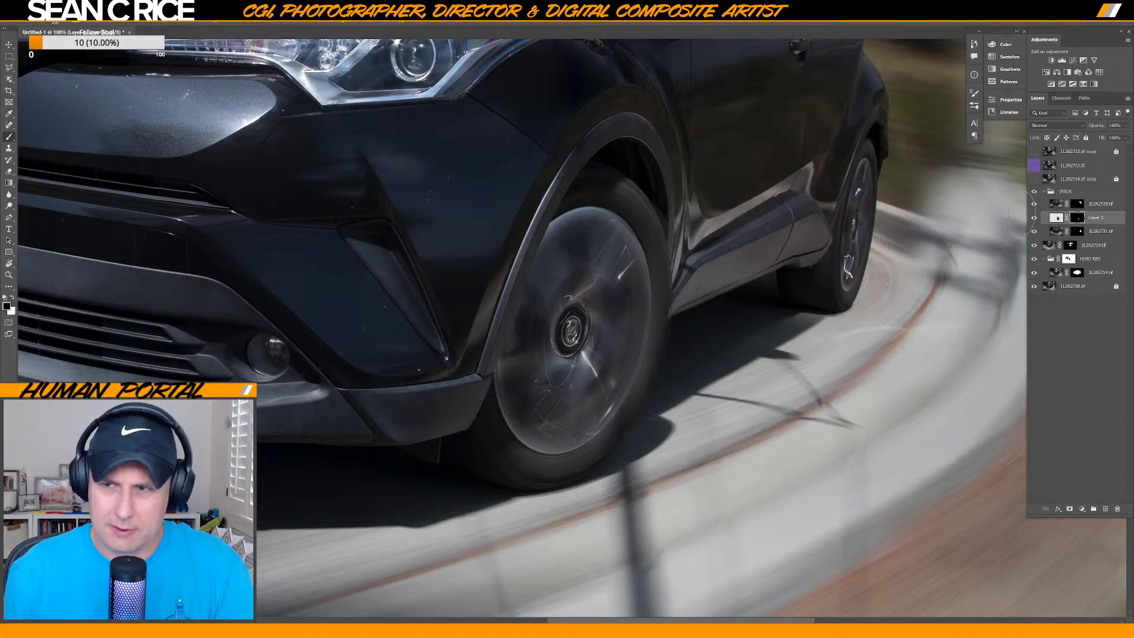
pyautogui.click(1035, 220)
pyautogui.click(1035, 219)
pyautogui.click(1034, 219)
pyautogui.click(1035, 220)
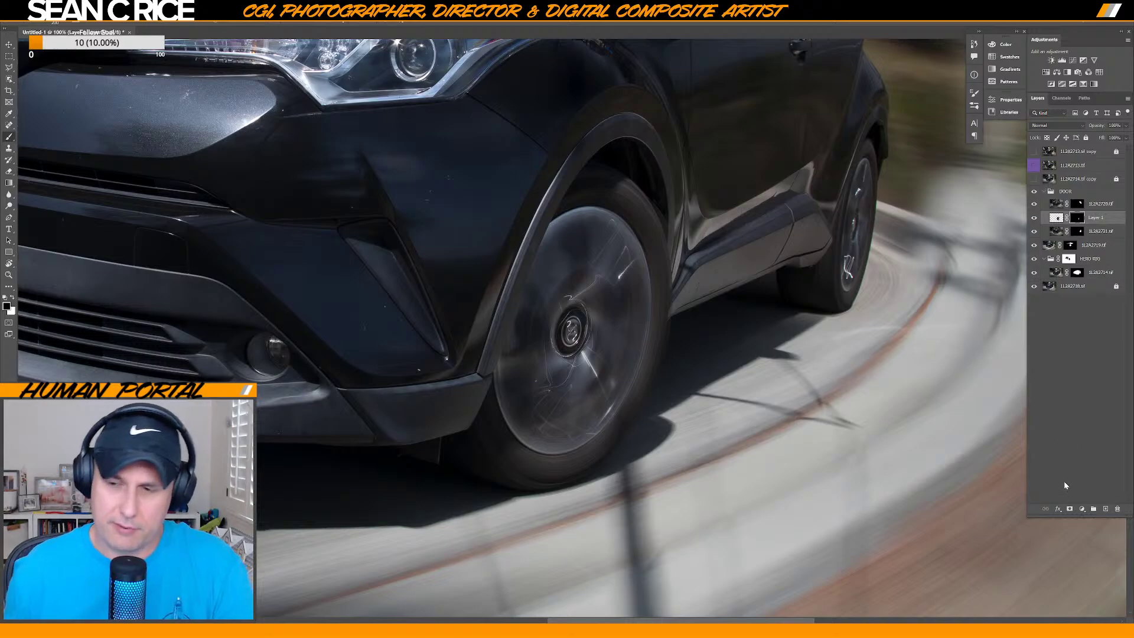
# Add a Curves adjustment directly beneath the wheel patch and raise its midtones to brighten the layers below.
pyautogui.click(1082, 509)
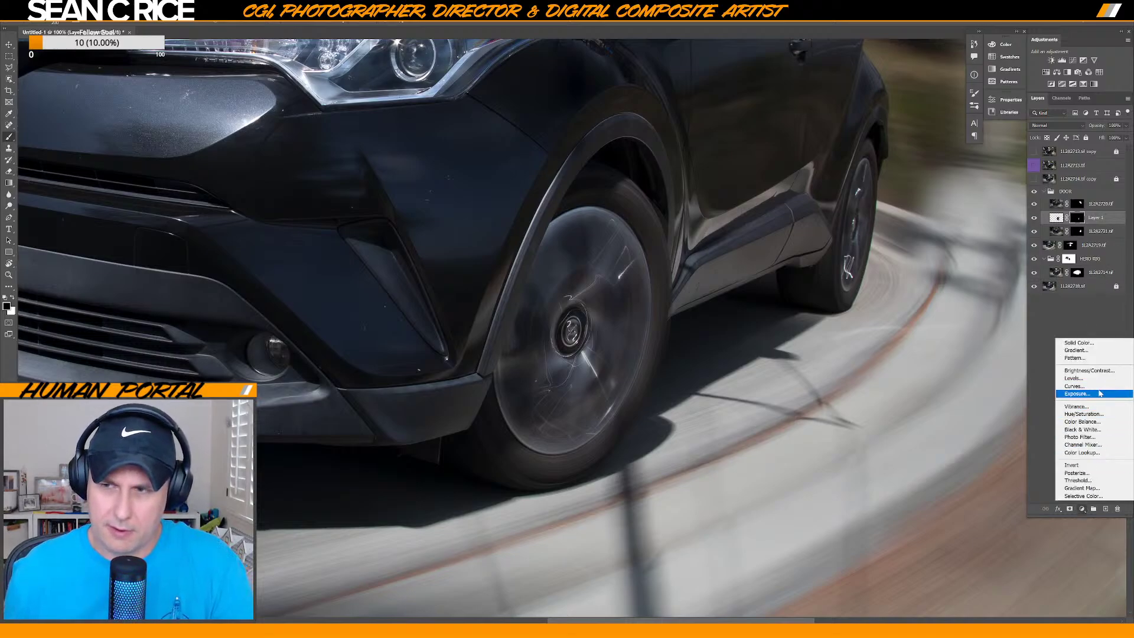
pyautogui.click(1094, 388)
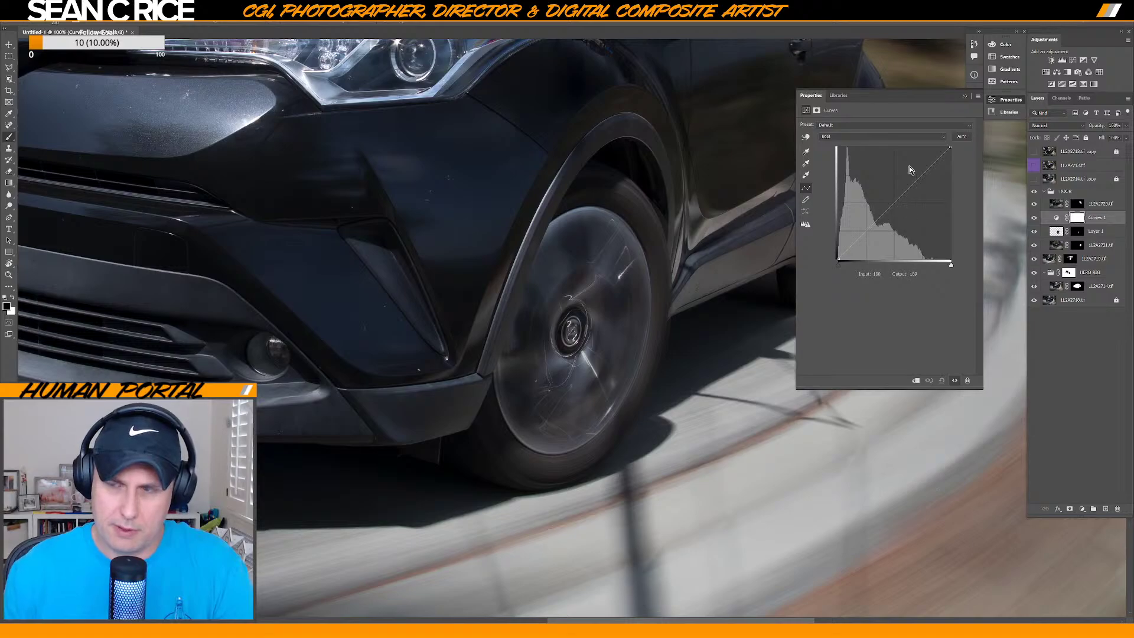
pyautogui.hotkey('ctrl', '[')
pyautogui.moveTo(895, 201); pyautogui.dragTo(887, 192)
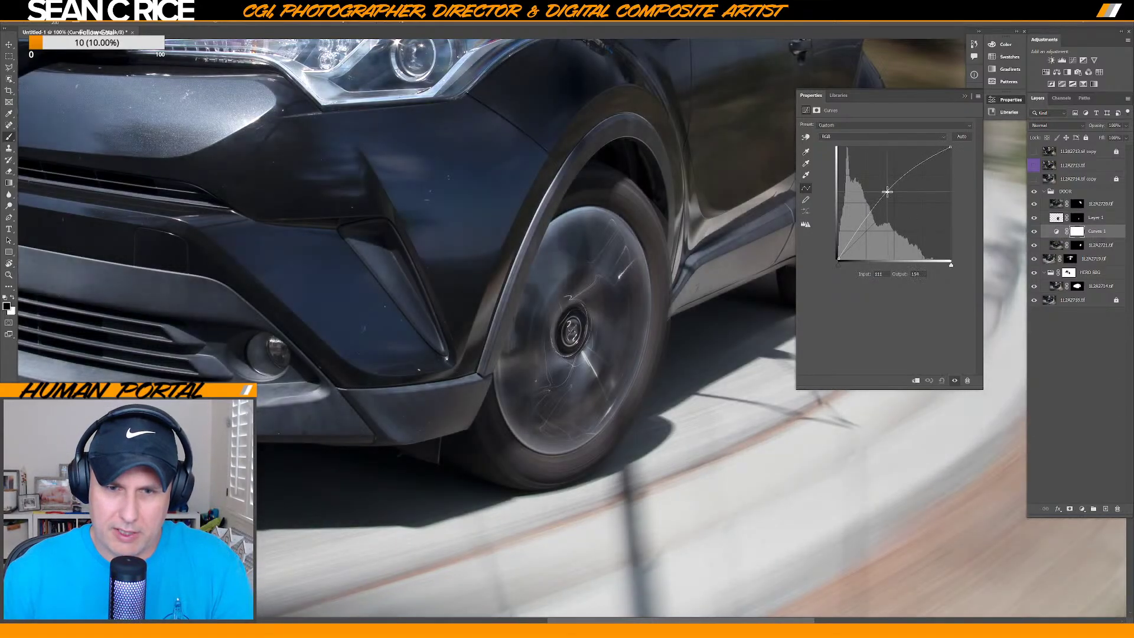
# Invert the Curves adjustment's mask to solid black.
pyautogui.click(1076, 232)
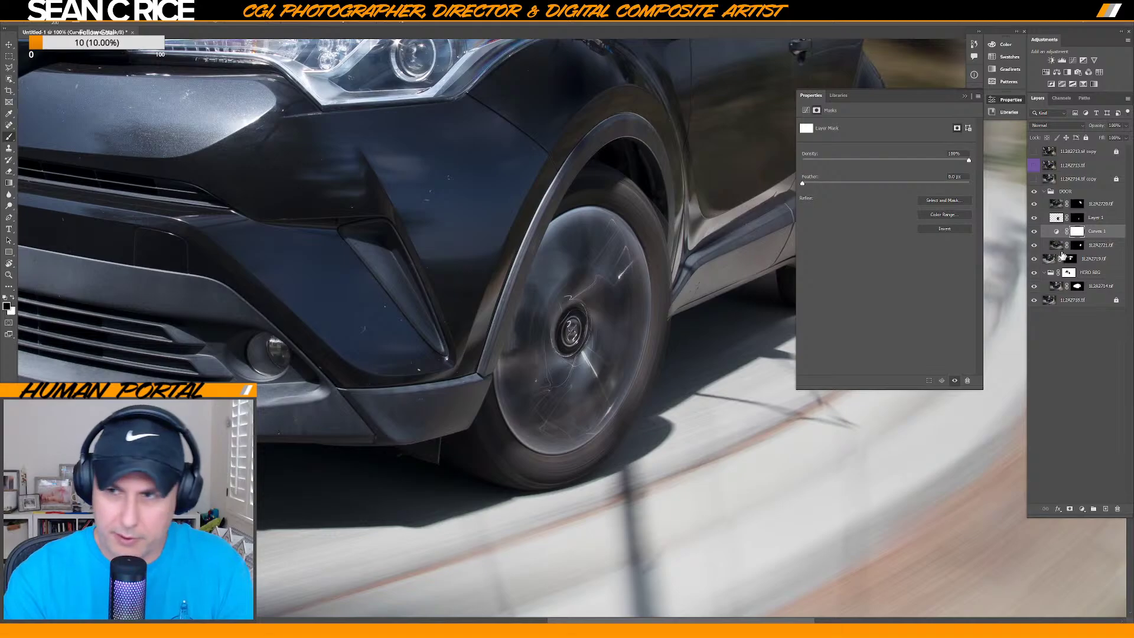
pyautogui.moveTo(608, 371)
pyautogui.mouseDown()
pyautogui.moveTo(528, 310)
pyautogui.moveTo(514, 335)
pyautogui.moveTo(520, 364)
pyautogui.moveTo(512, 335)
pyautogui.moveTo(543, 279)
pyautogui.mouseUp()
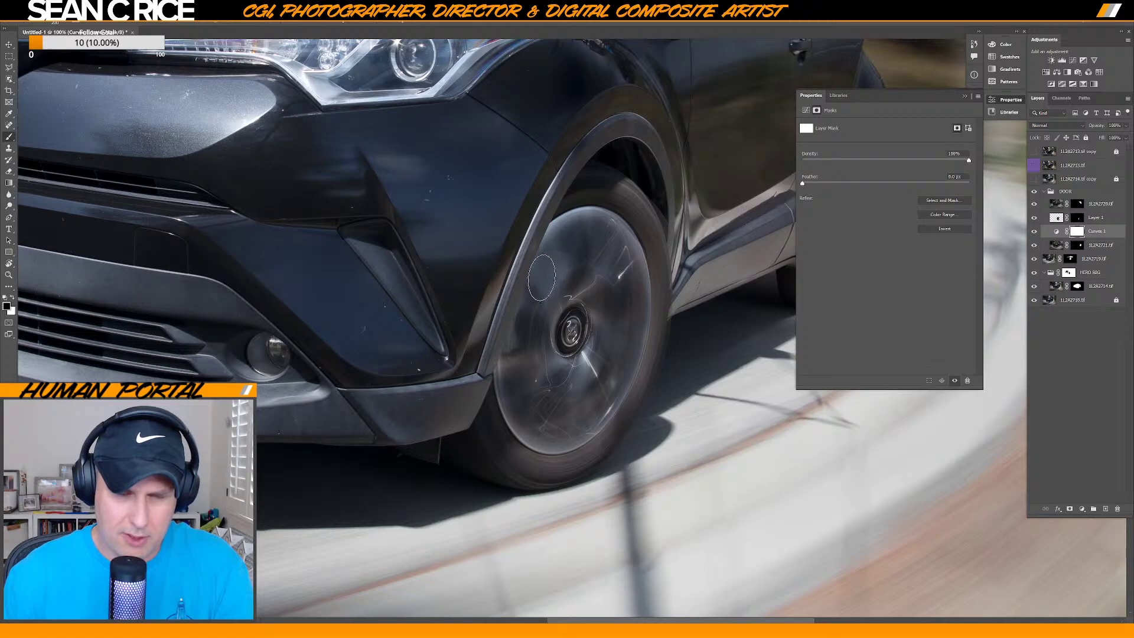
pyautogui.moveTo(542, 276)
pyautogui.mouseDown()
pyautogui.moveTo(514, 351)
pyautogui.moveTo(520, 331)
pyautogui.moveTo(519, 351)
pyautogui.moveTo(531, 335)
pyautogui.moveTo(537, 288)
pyautogui.moveTo(511, 355)
pyautogui.moveTo(520, 329)
pyautogui.moveTo(516, 348)
pyautogui.moveTo(503, 342)
pyautogui.moveTo(574, 268)
pyautogui.mouseUp()
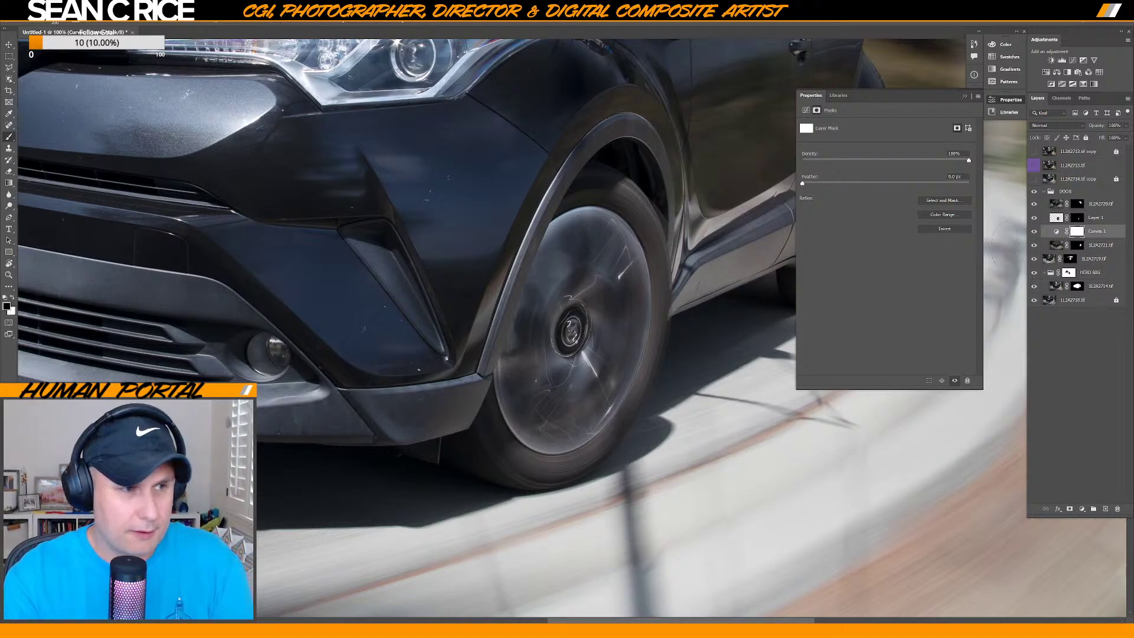
pyautogui.hotkey('ctrl', 'i')
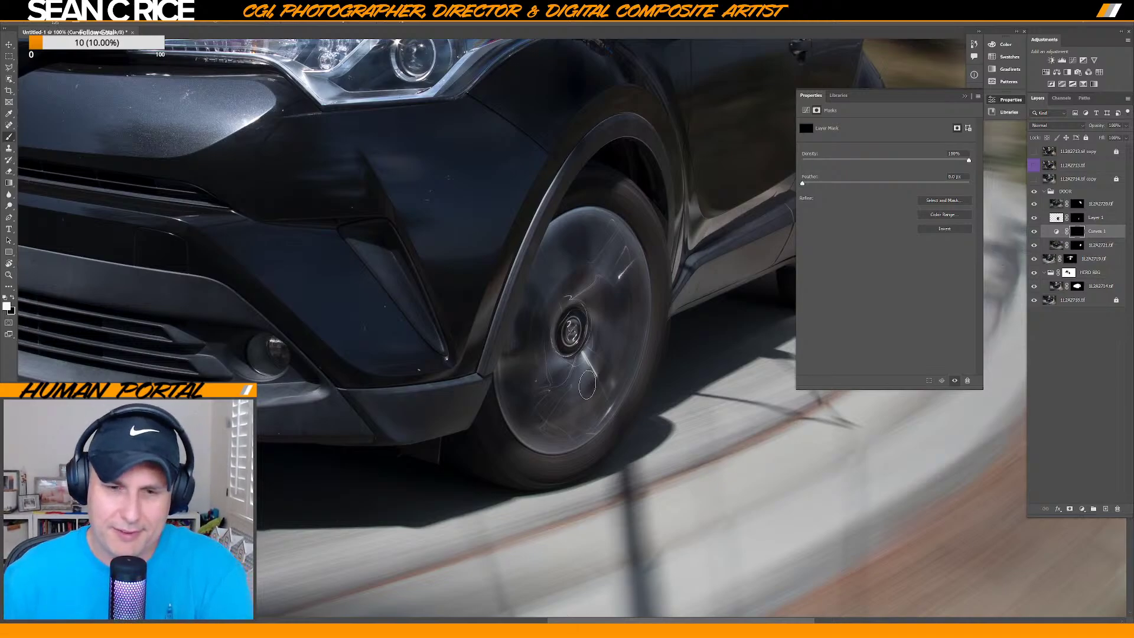
# Enlarge the brush, paint white on the Curves mask over the front rim's dark lower edge, and compare the adjustment hidden and shown.
pyautogui.press('x')
pyautogui.press(']')
pyautogui.press(']')
pyautogui.press(']')
pyautogui.press(']')
pyautogui.press(']')
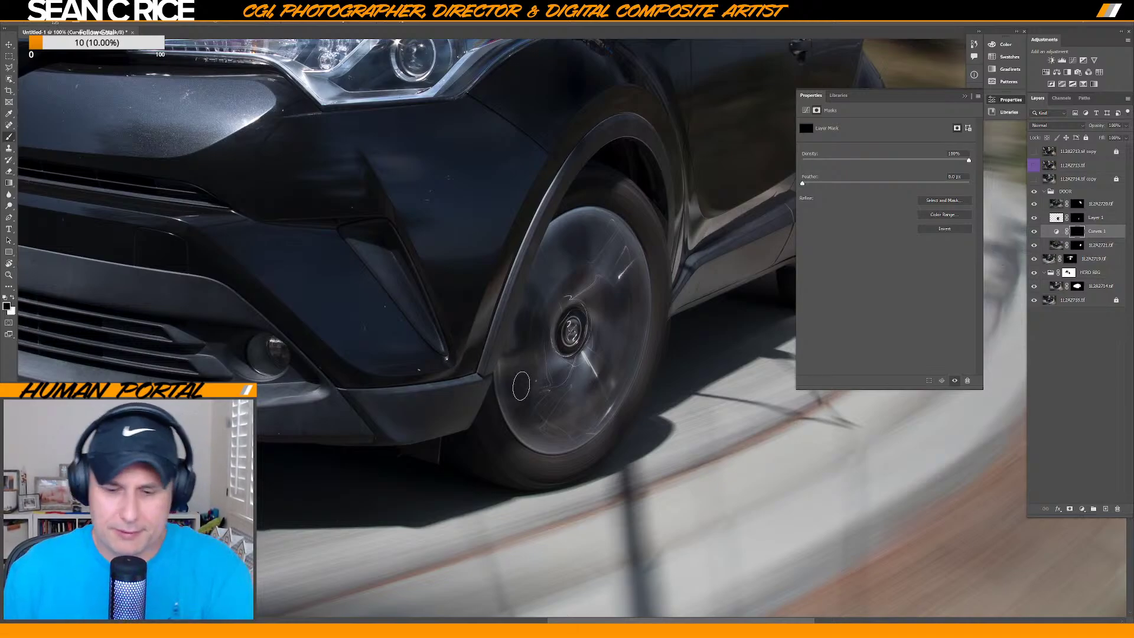
pyautogui.press('x')
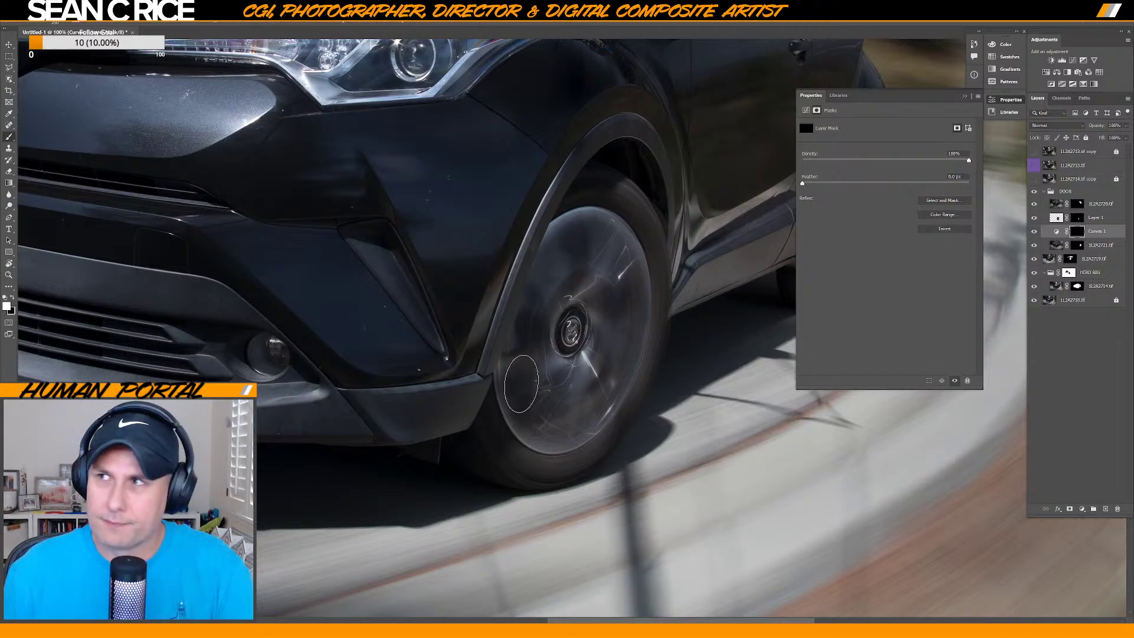
pyautogui.moveTo(519, 385); pyautogui.dragTo(525, 368)
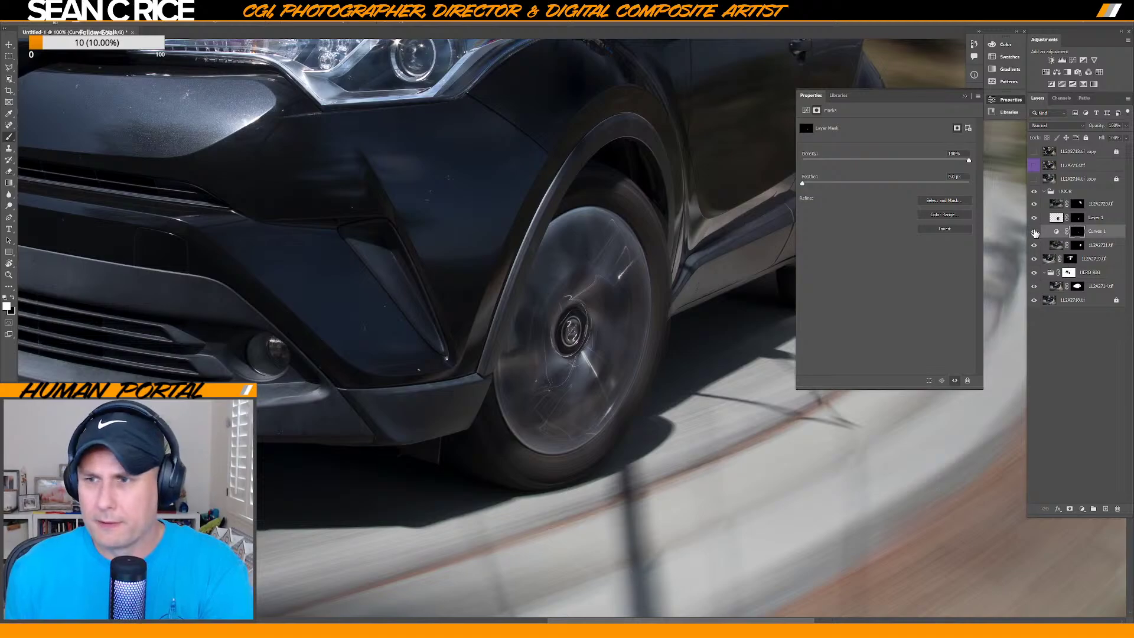
pyautogui.click(1035, 232)
pyautogui.click(1035, 232)
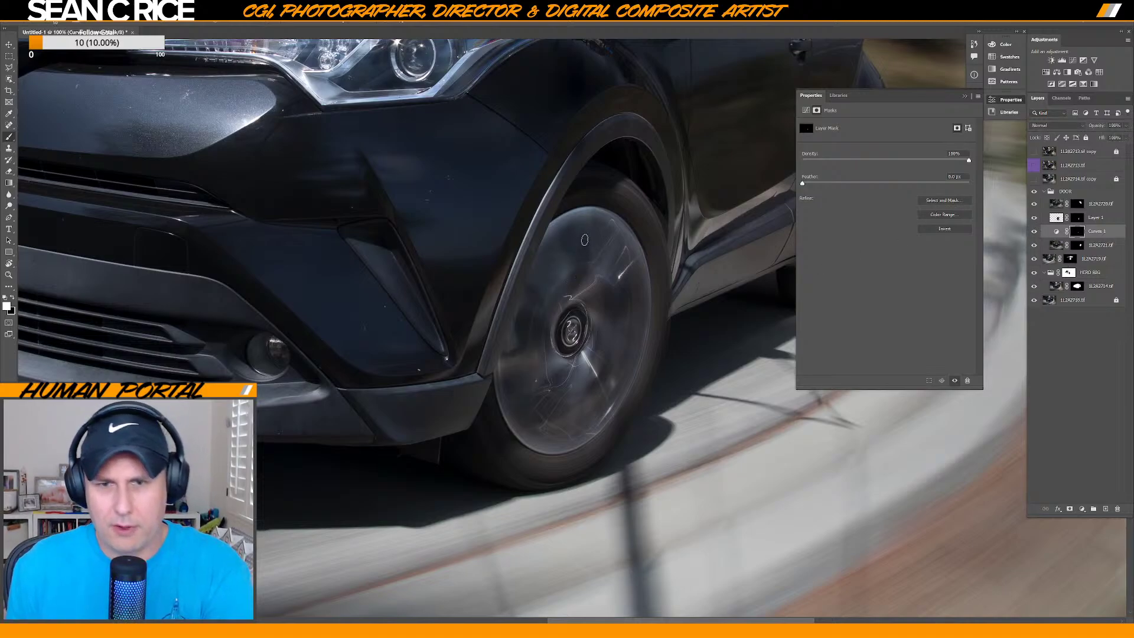
# Touch up the wheel patch's mask along the front tyre's rear edge, switching between white and black paint.
pyautogui.click(1035, 219)
pyautogui.click(1035, 219)
pyautogui.click(1077, 218)
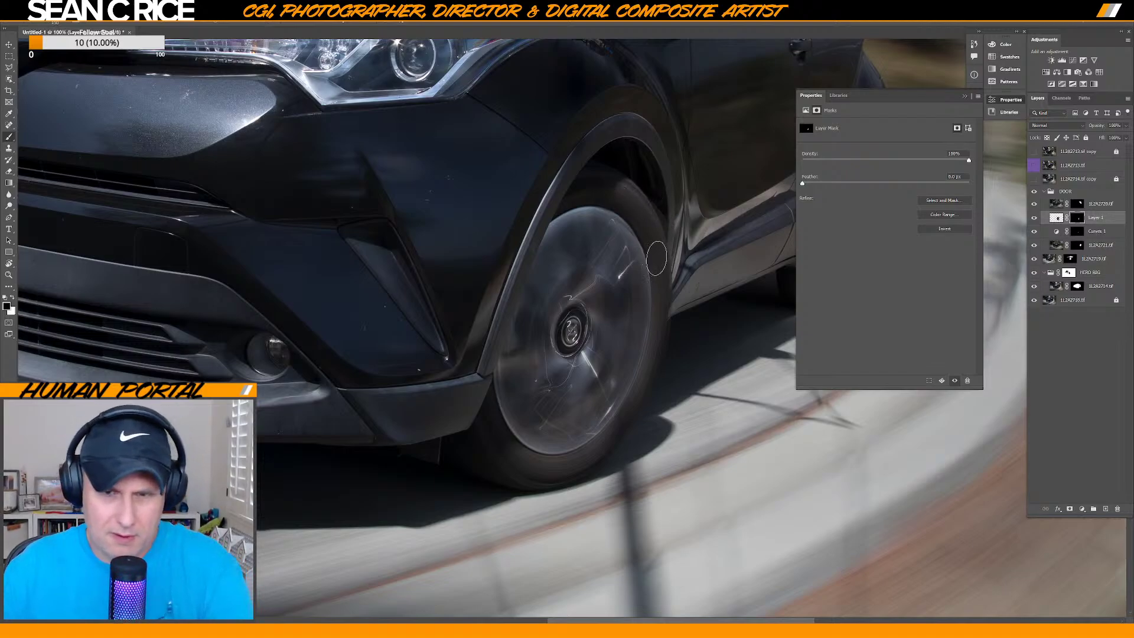
pyautogui.press('x')
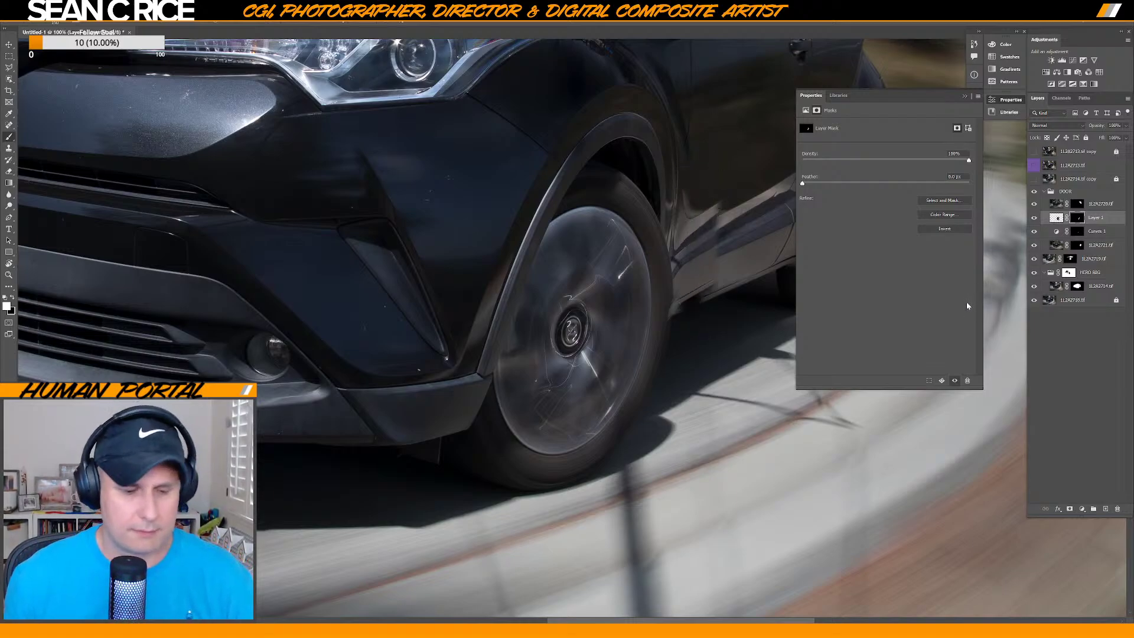
pyautogui.press('ctrl')
pyautogui.press('x')
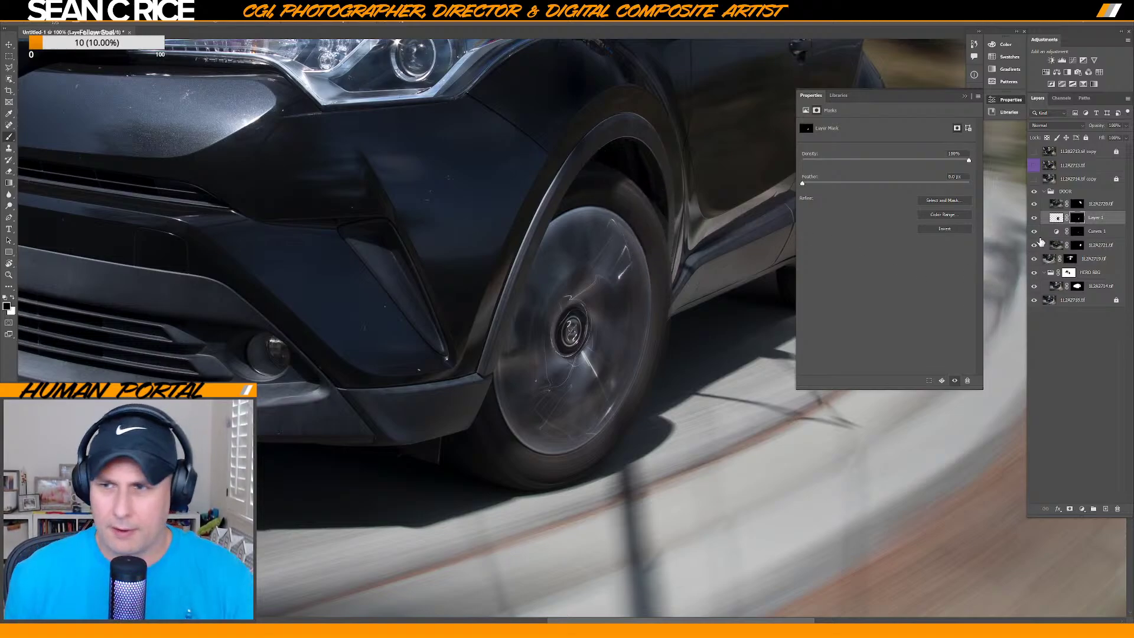
# Compare the front wheel with and without the wheel patch, leave the patch hidden, and inspect the rim up close.
pyautogui.click(1035, 218)
pyautogui.click(1035, 218)
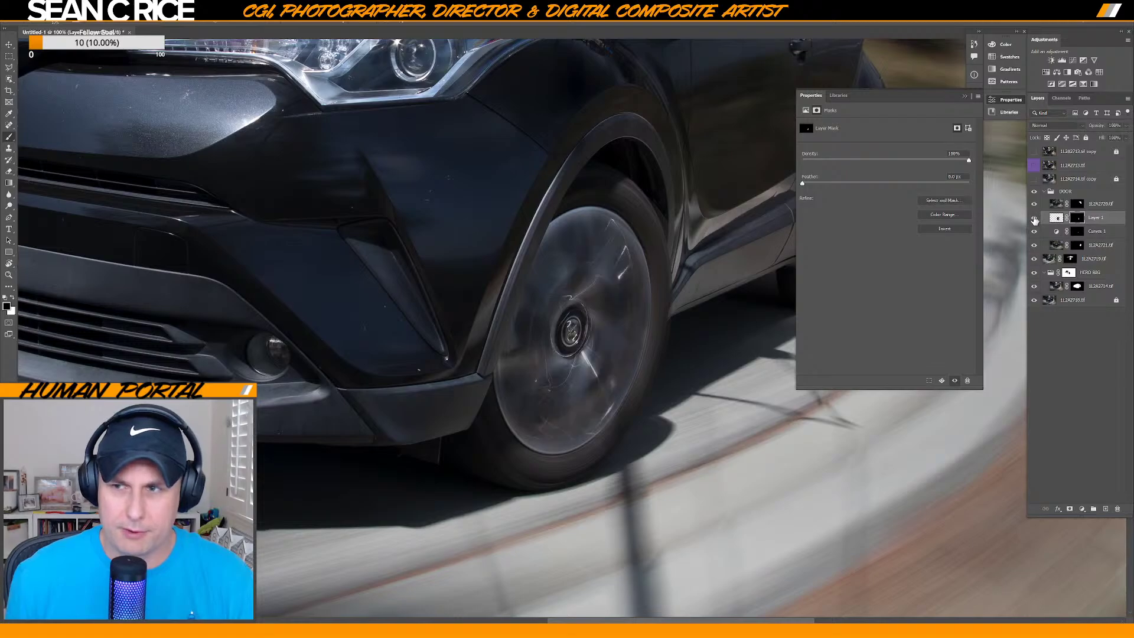
pyautogui.click(1035, 218)
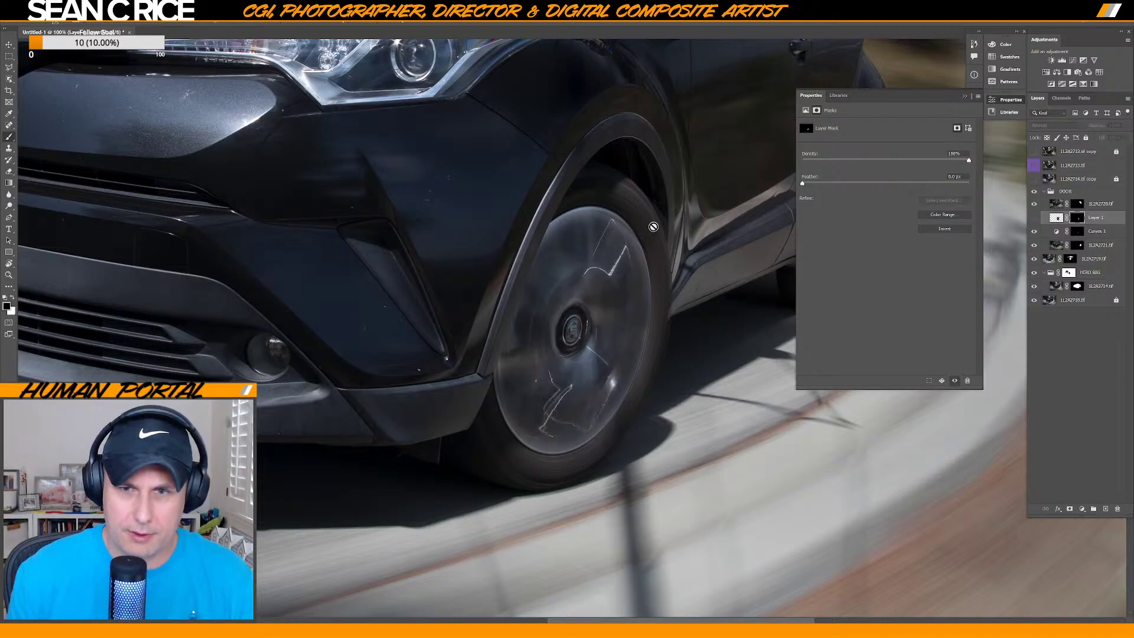
pyautogui.hotkey('ctrl', '+')
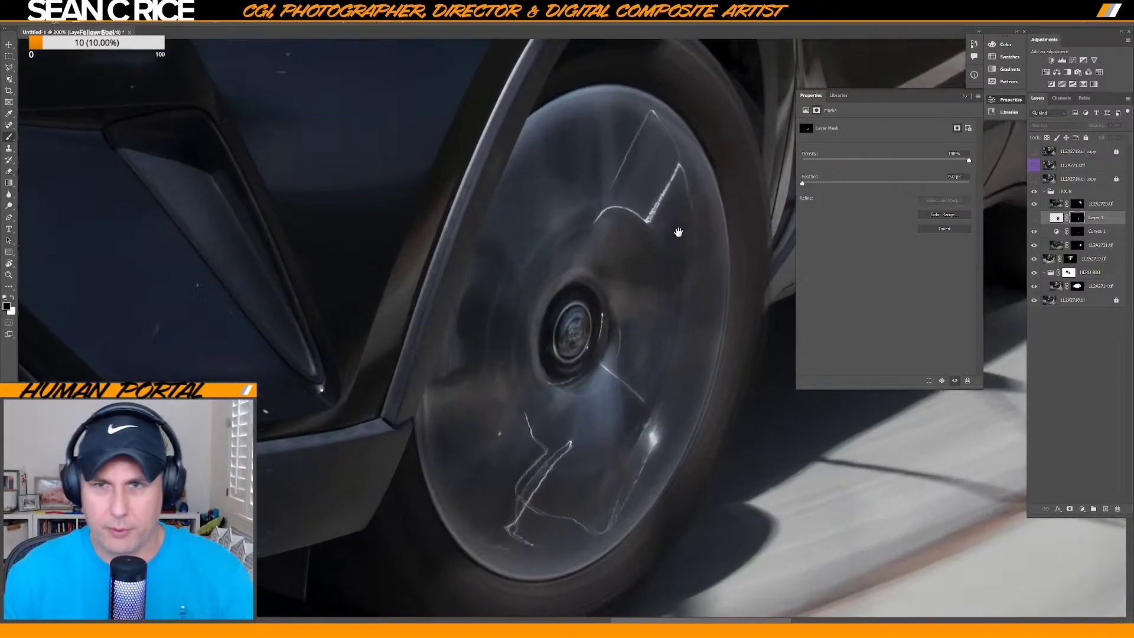
pyautogui.moveTo(676, 235); pyautogui.dragTo(569, 358)
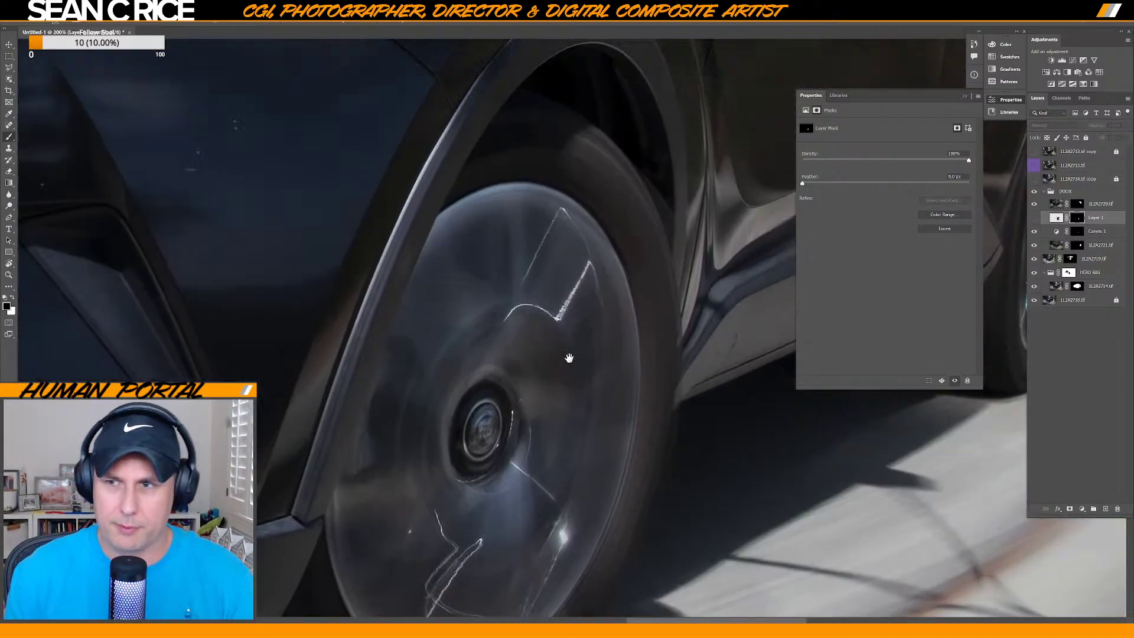
# Refine the mask of the frame below the Curves layer, brushing around the front tyre and the rear tyre's ground shadow.
pyautogui.click(1035, 245)
pyautogui.click(1035, 245)
pyautogui.click(1078, 245)
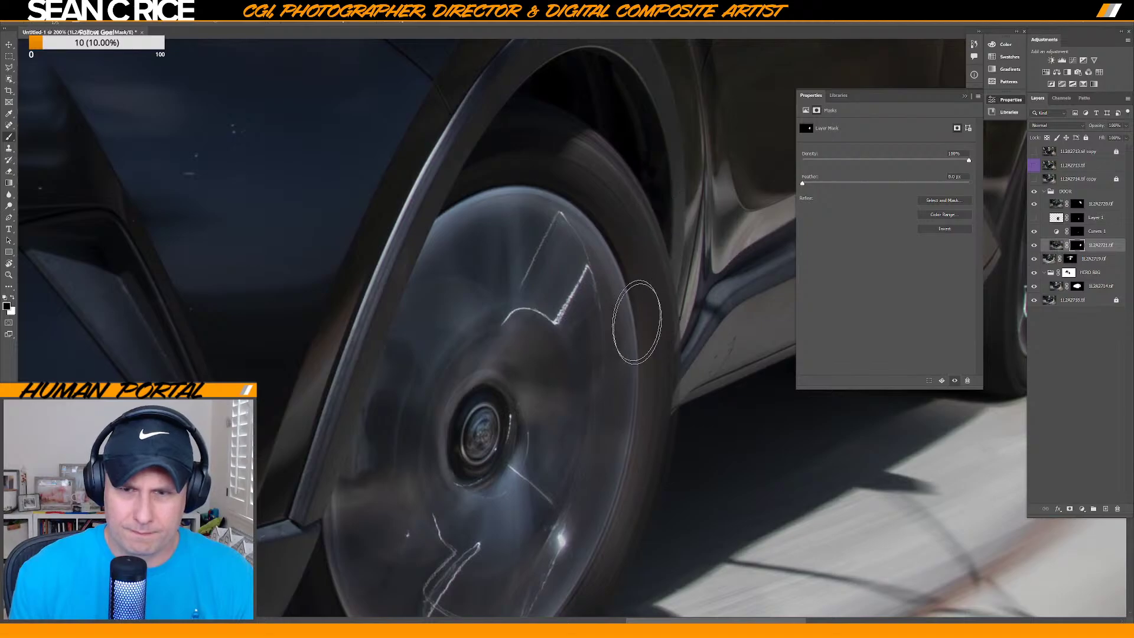
pyautogui.moveTo(587, 273); pyautogui.dragTo(149, 102)
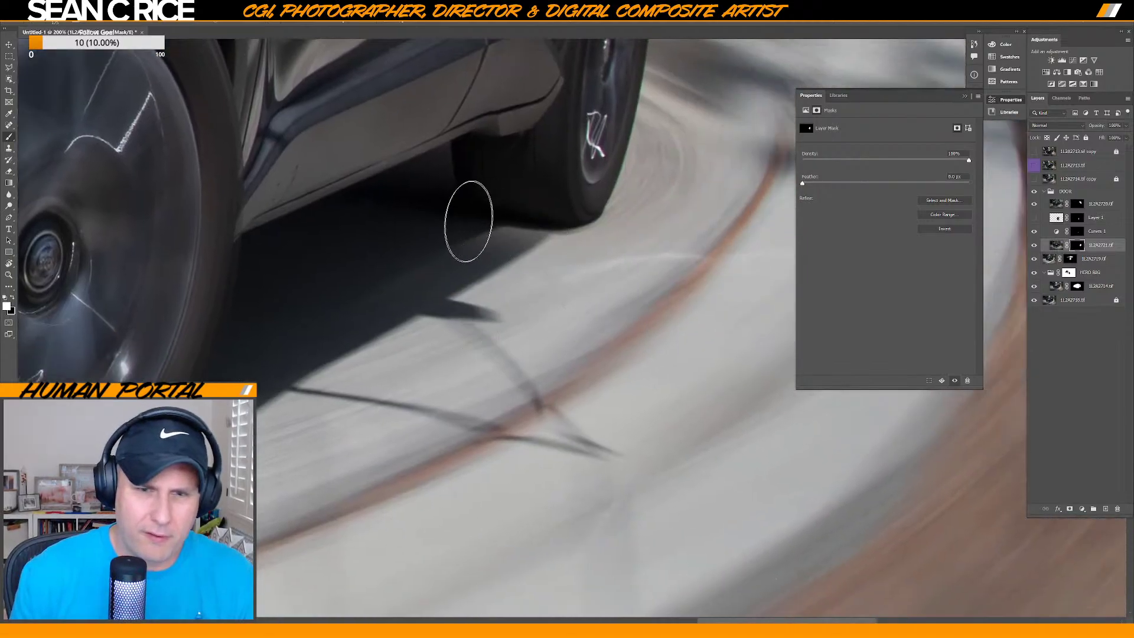
pyautogui.moveTo(600, 267); pyautogui.dragTo(593, 278)
pyautogui.press('x')
pyautogui.moveTo(463, 233); pyautogui.dragTo(594, 209)
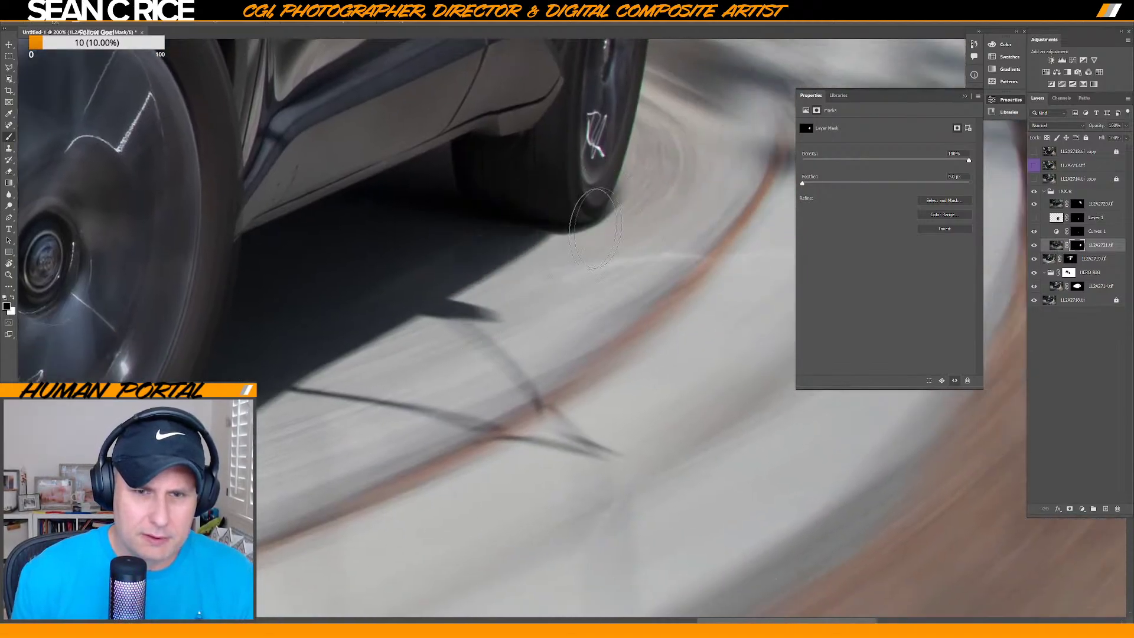
pyautogui.moveTo(410, 278)
pyautogui.mouseDown()
pyautogui.moveTo(421, 257)
pyautogui.moveTo(518, 252)
pyautogui.moveTo(610, 217)
pyautogui.moveTo(652, 154)
pyautogui.moveTo(678, 214)
pyautogui.moveTo(651, 188)
pyautogui.moveTo(685, 184)
pyautogui.moveTo(620, 265)
pyautogui.mouseUp()
pyautogui.press('x')
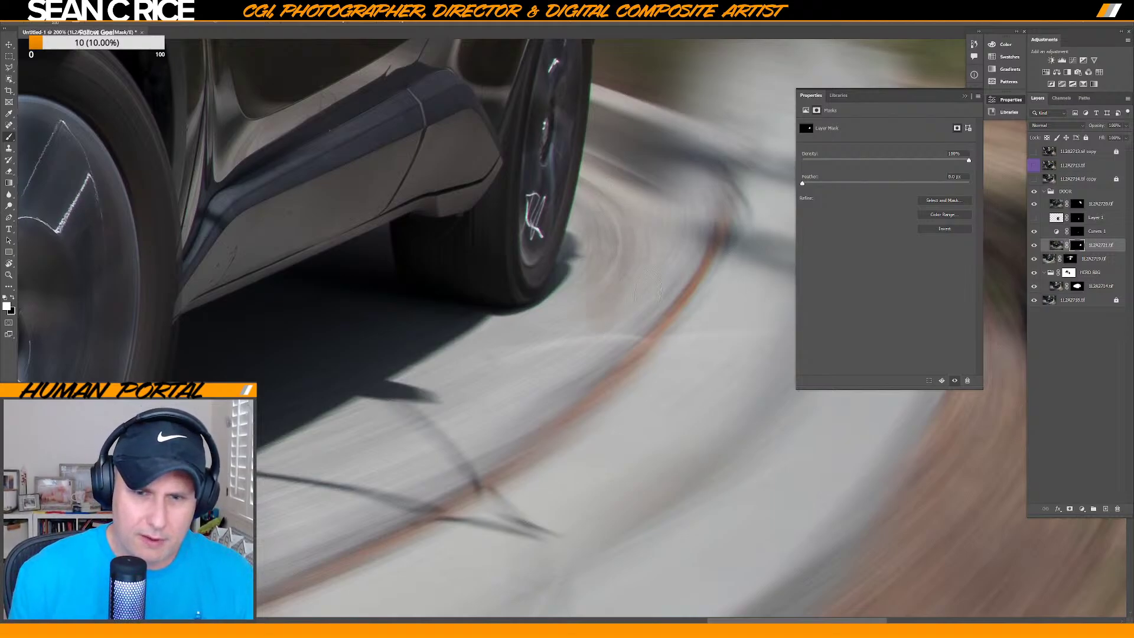
# Compare the car in a wider view with the masked frame below the Curves layer alternately hidden and shown.
pyautogui.press('ctrl')
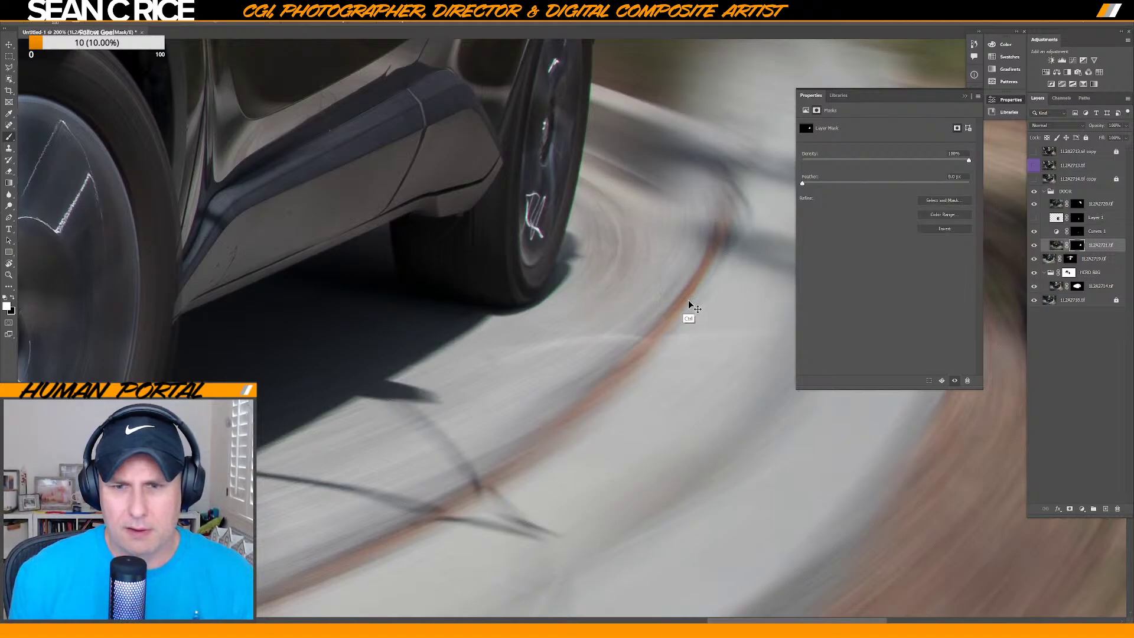
pyautogui.hotkey('ctrl', '-')
pyautogui.hotkey('ctrl', '-')
pyautogui.hotkey('ctrl', '-')
pyautogui.hotkey('ctrl', '-')
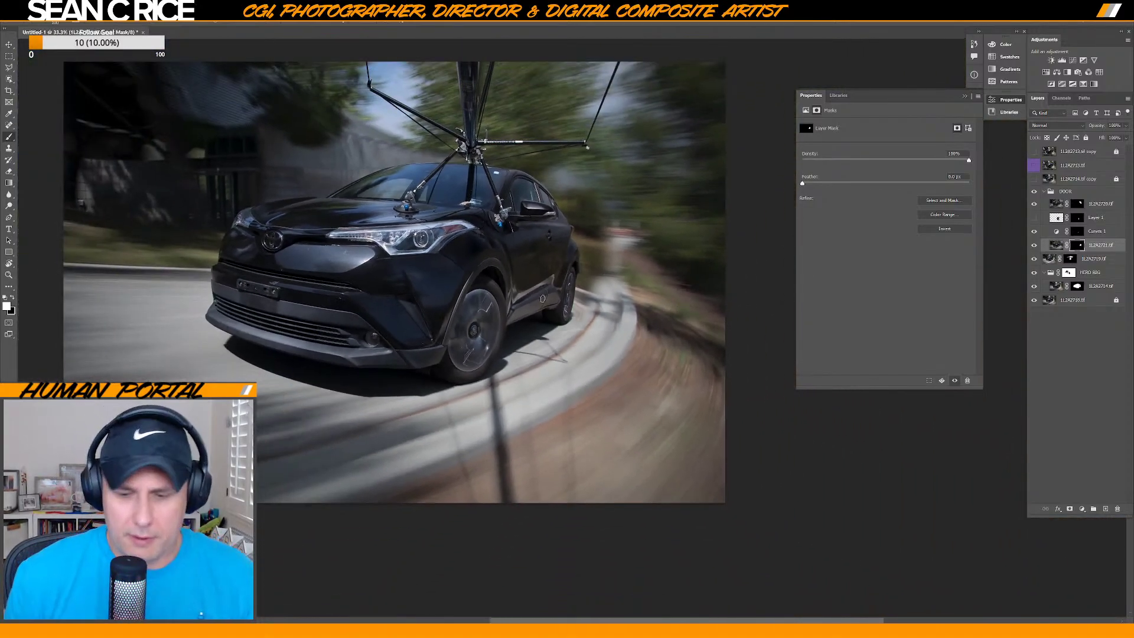
pyautogui.scroll(1, 548, 306)
pyautogui.moveTo(417, 291); pyautogui.dragTo(554, 310)
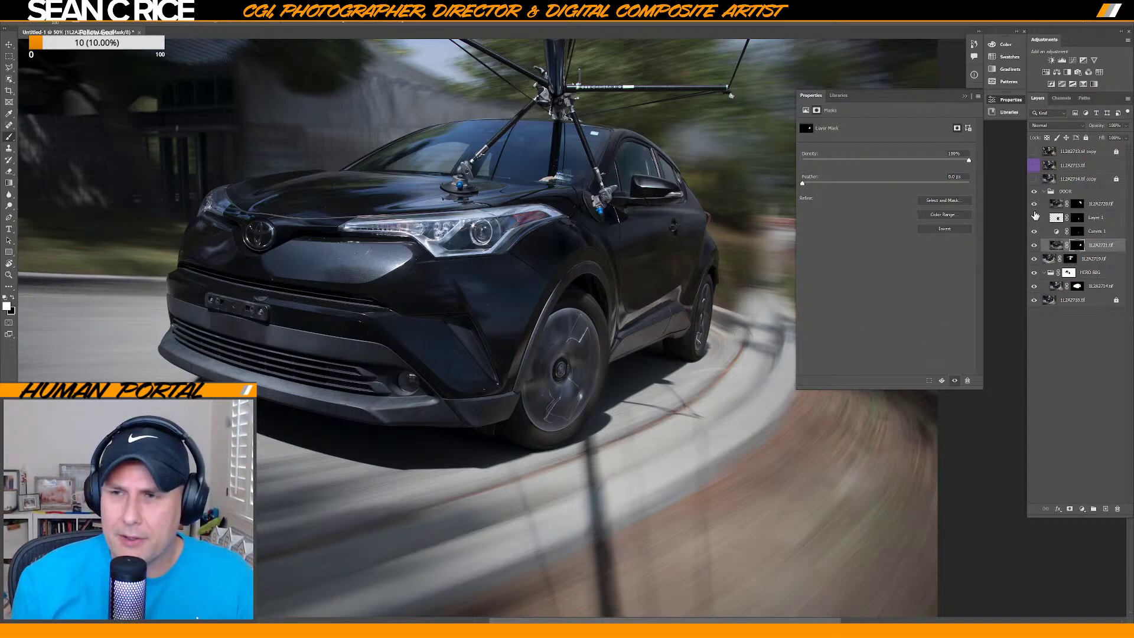
pyautogui.click(1006, 100)
pyautogui.click(1034, 247)
pyautogui.click(1034, 247)
pyautogui.click(1034, 247)
pyautogui.click(1034, 247)
pyautogui.click(1034, 247)
pyautogui.click(1034, 247)
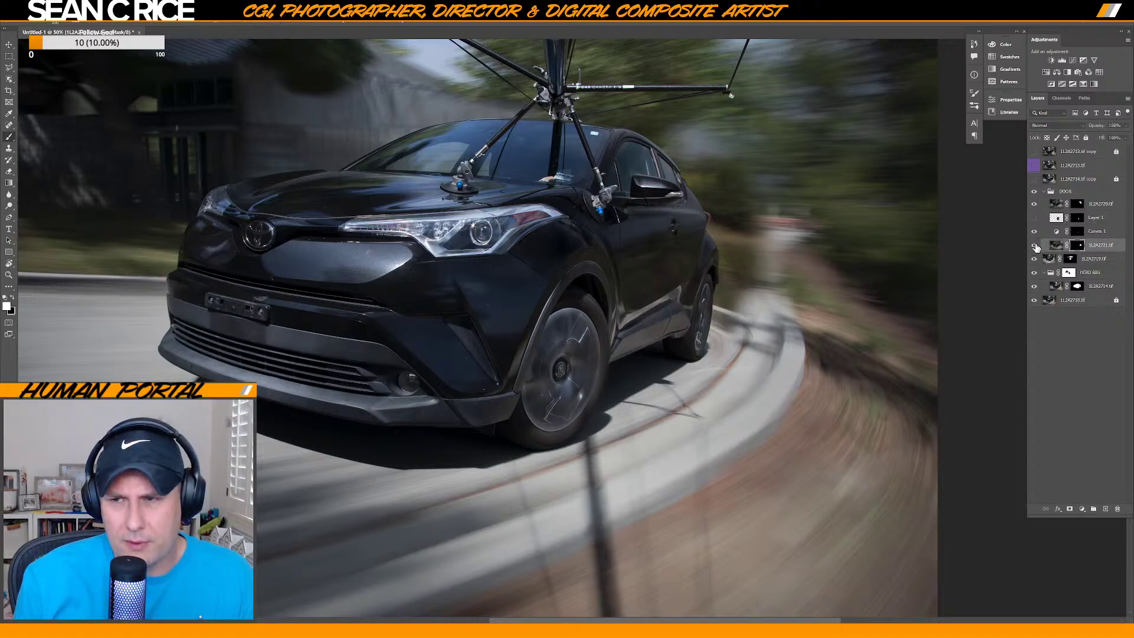
# Compare the car with the topmost masked frame in the group alternately hidden and shown.
pyautogui.click(1035, 204)
pyautogui.click(1036, 205)
pyautogui.click(1036, 204)
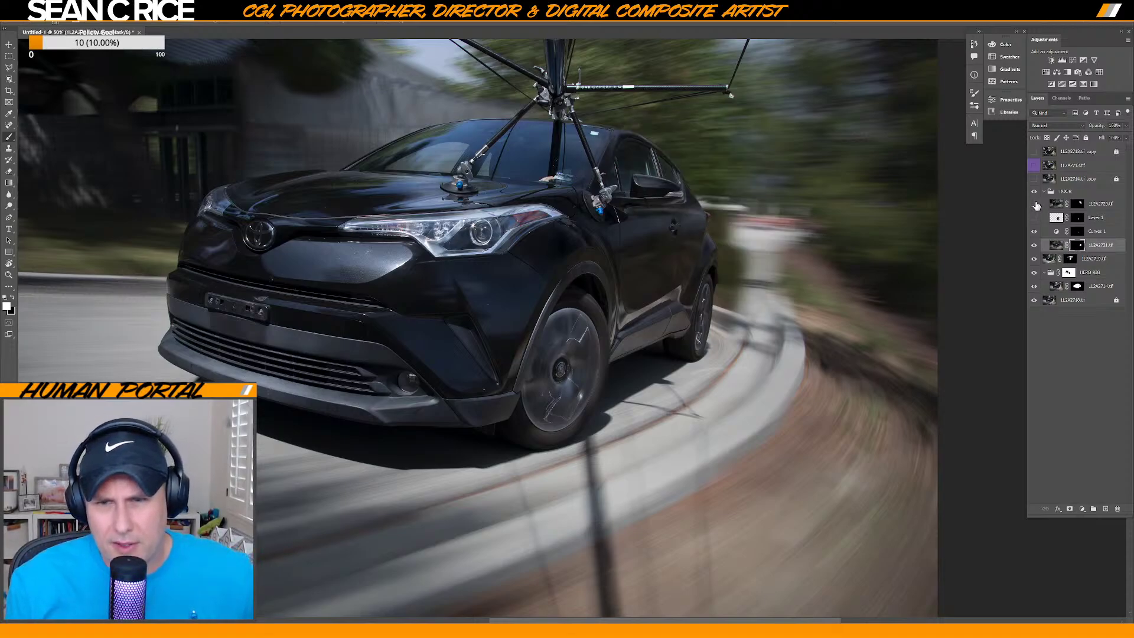
pyautogui.click(1037, 205)
pyautogui.click(1035, 205)
pyautogui.click(1036, 205)
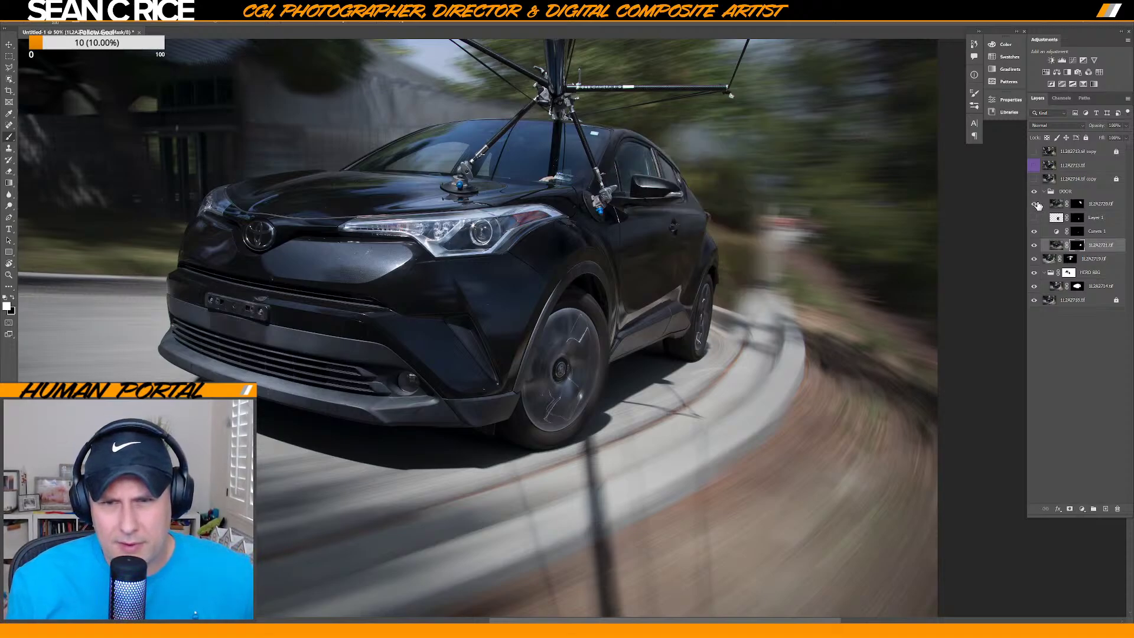
# Target the mask of the top layer in the DOOR group and enlarge the brush for painting around the side suction mount.
pyautogui.click(1078, 204)
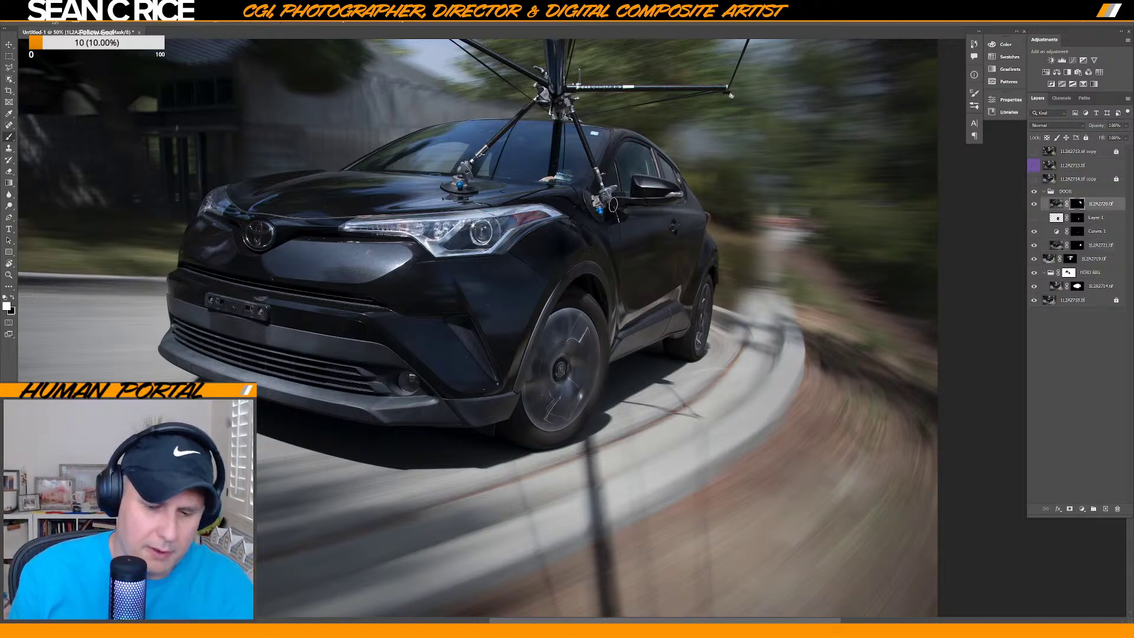
pyautogui.press(']')
pyautogui.press(']')
pyautogui.press(']')
pyautogui.press(']')
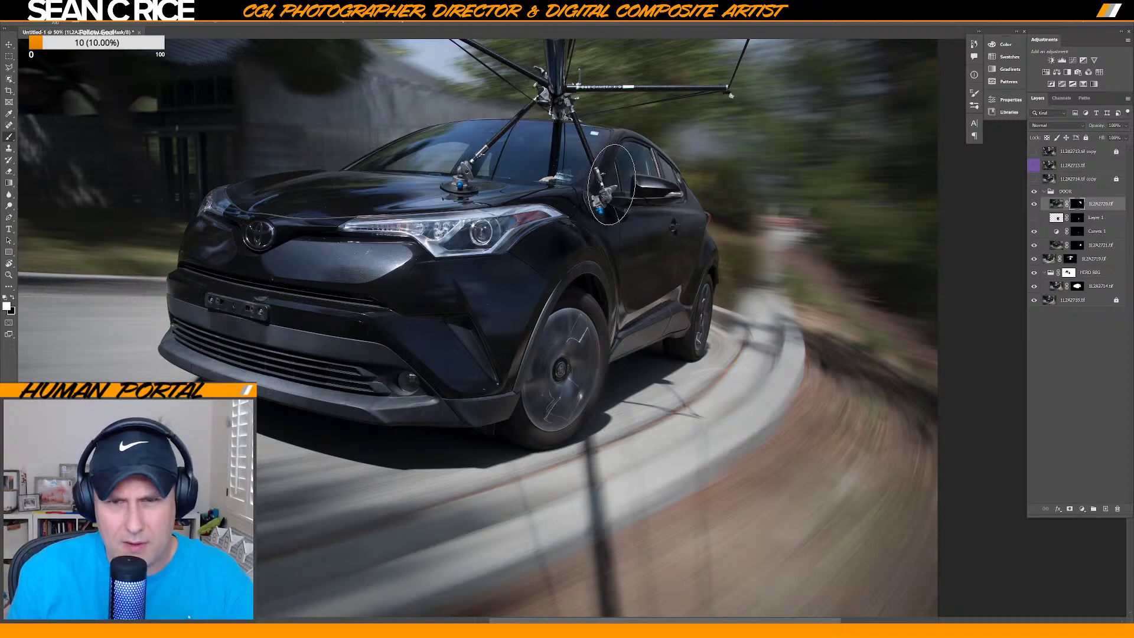
pyautogui.press(']')
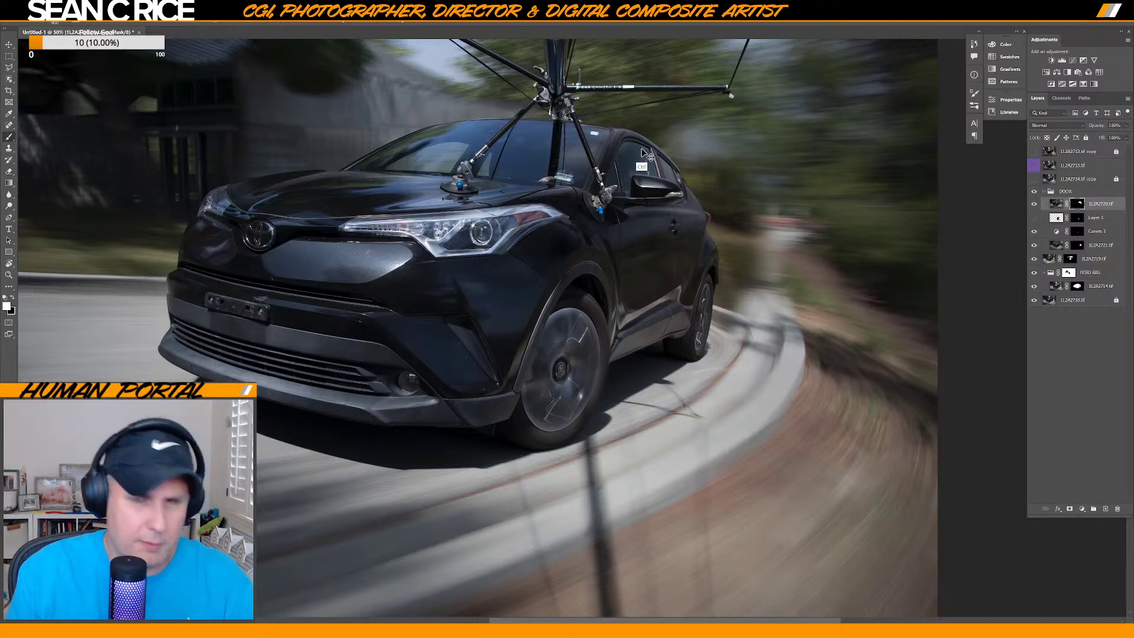
pyautogui.press('x')
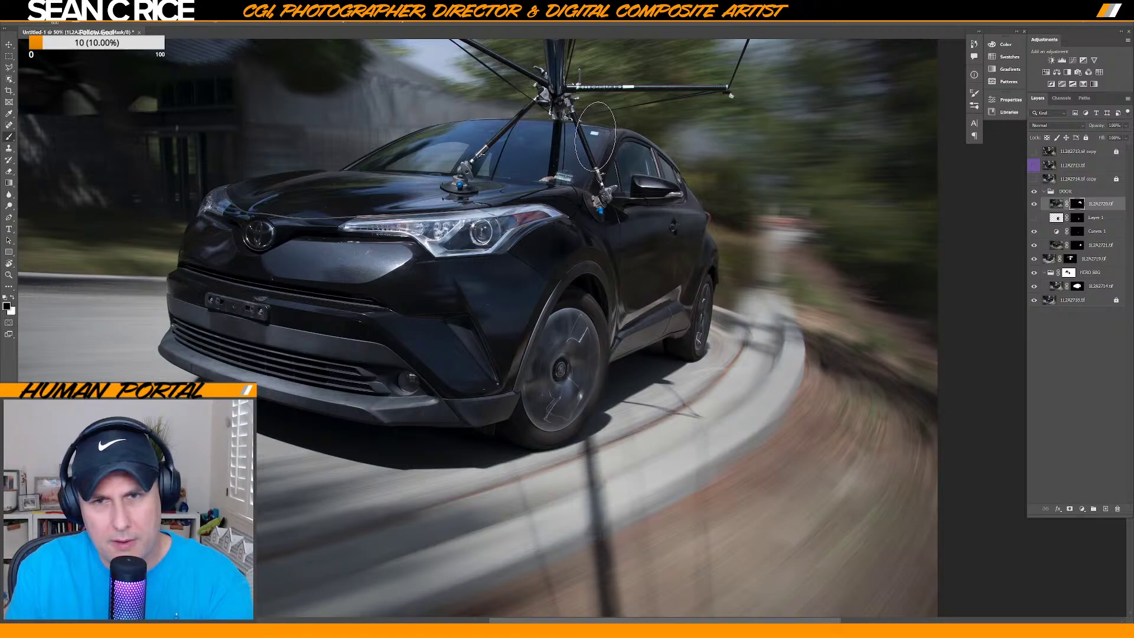
pyautogui.press('x')
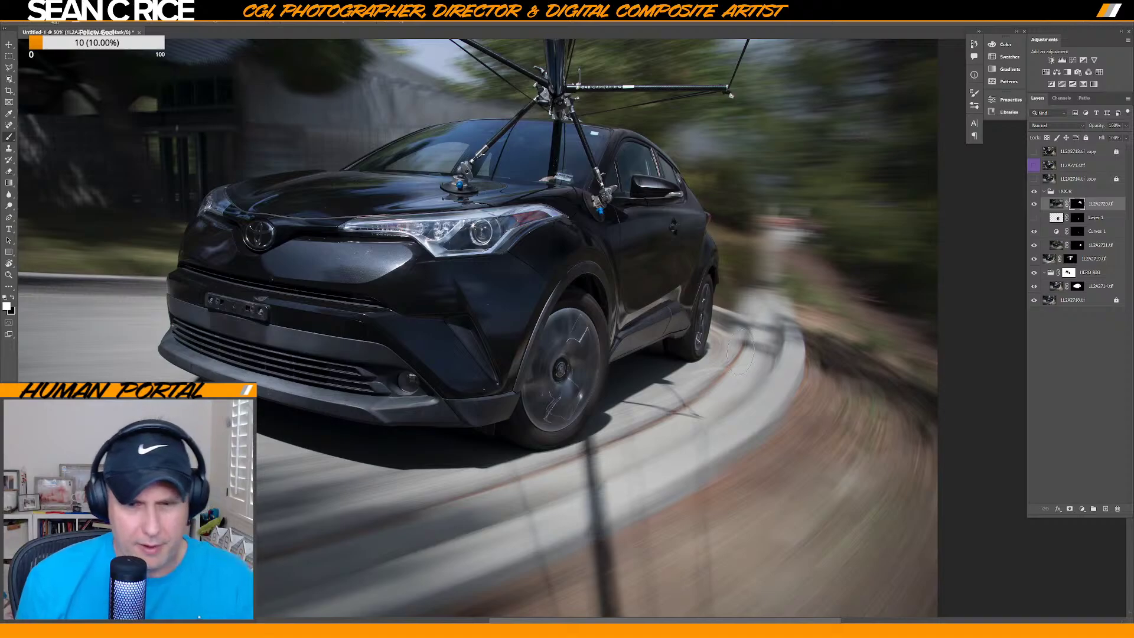
# Toggle the Curves adjustment layer, target its mask, and examine the front wheel and its shadow up close.
pyautogui.click(1034, 232)
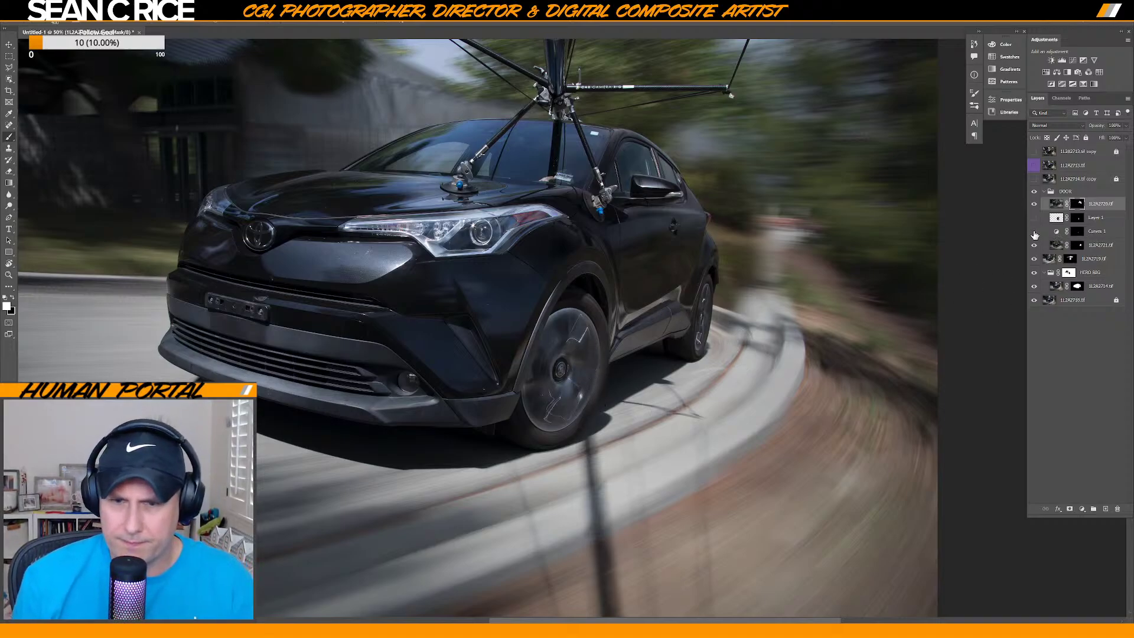
pyautogui.click(1073, 232)
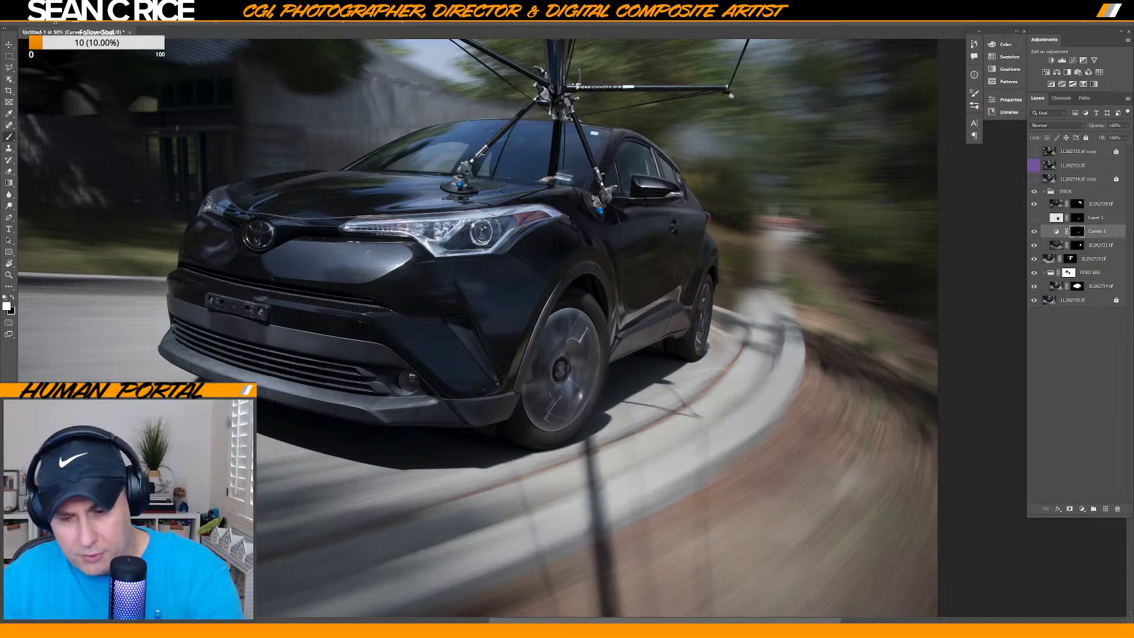
pyautogui.hotkey('ctrl', '+')
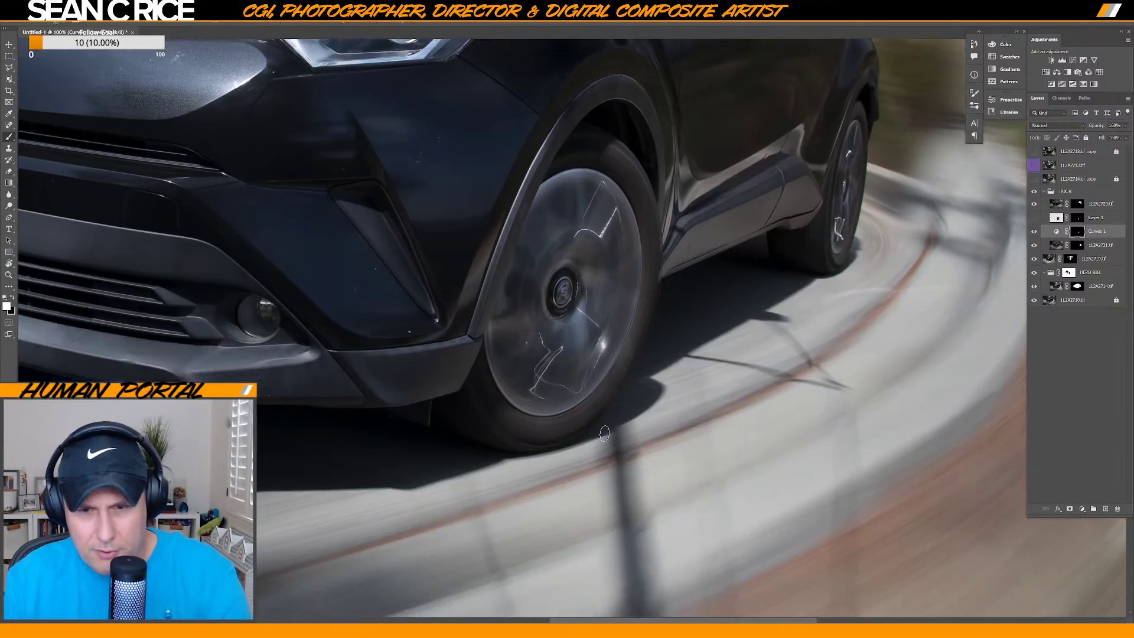
pyautogui.scroll(1, 605, 432)
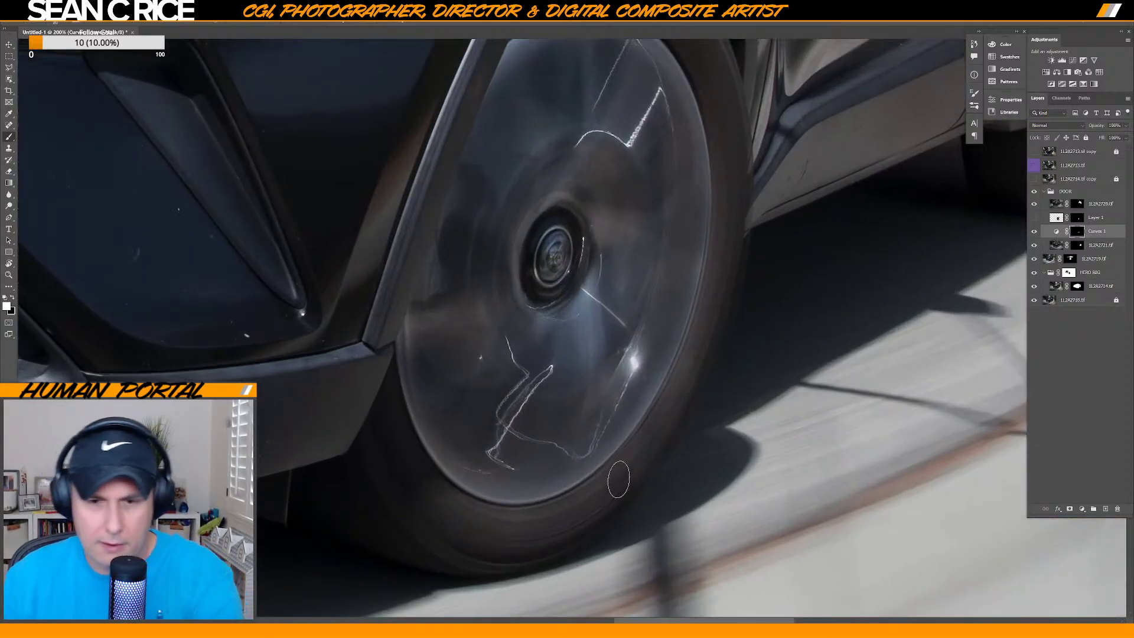
pyautogui.scroll(-1, 621, 529)
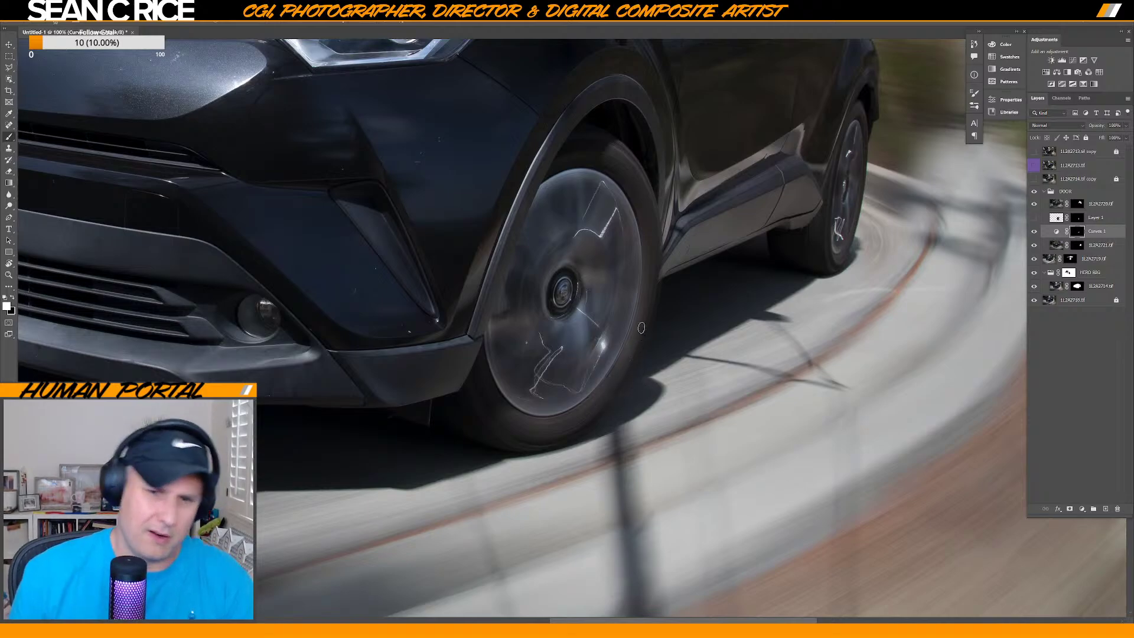
pyautogui.hotkey('ctrl', '0')
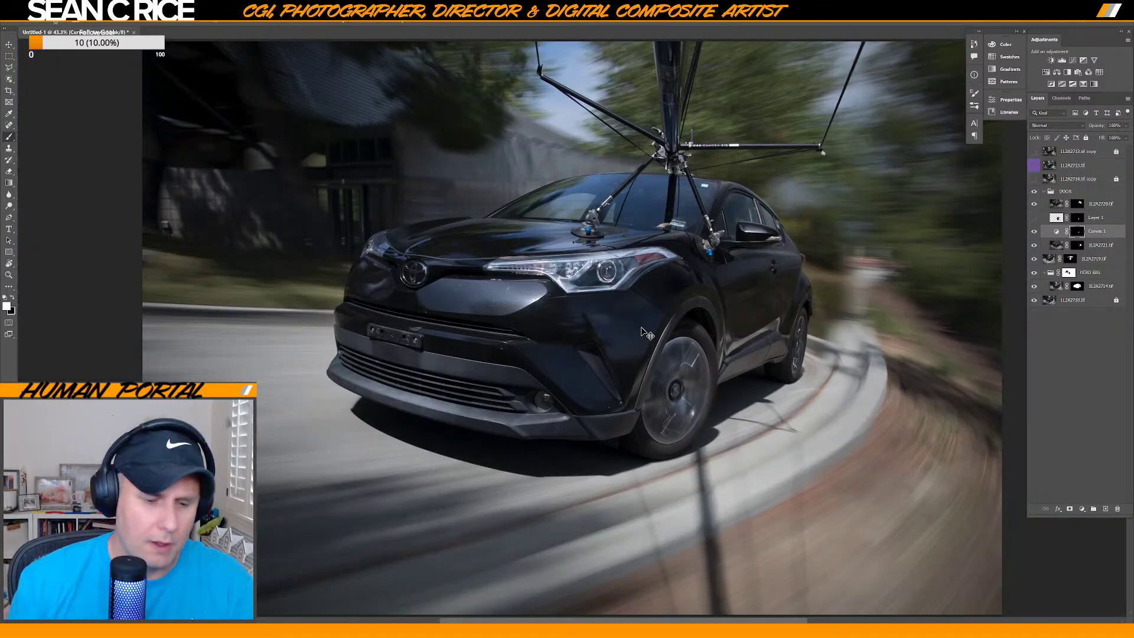
# Save the composite in the RIG LAYERED folder as 2718_LAY_v01 in Large Document Format (PSB).
pyautogui.hotkey('ctrl', 's')
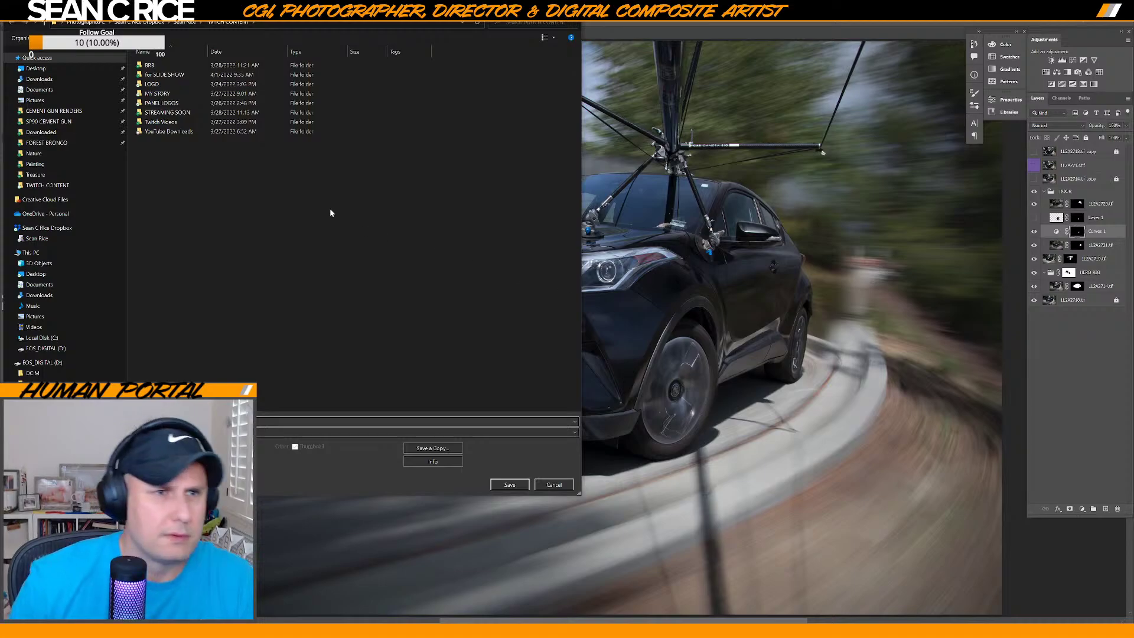
pyautogui.click(185, 22)
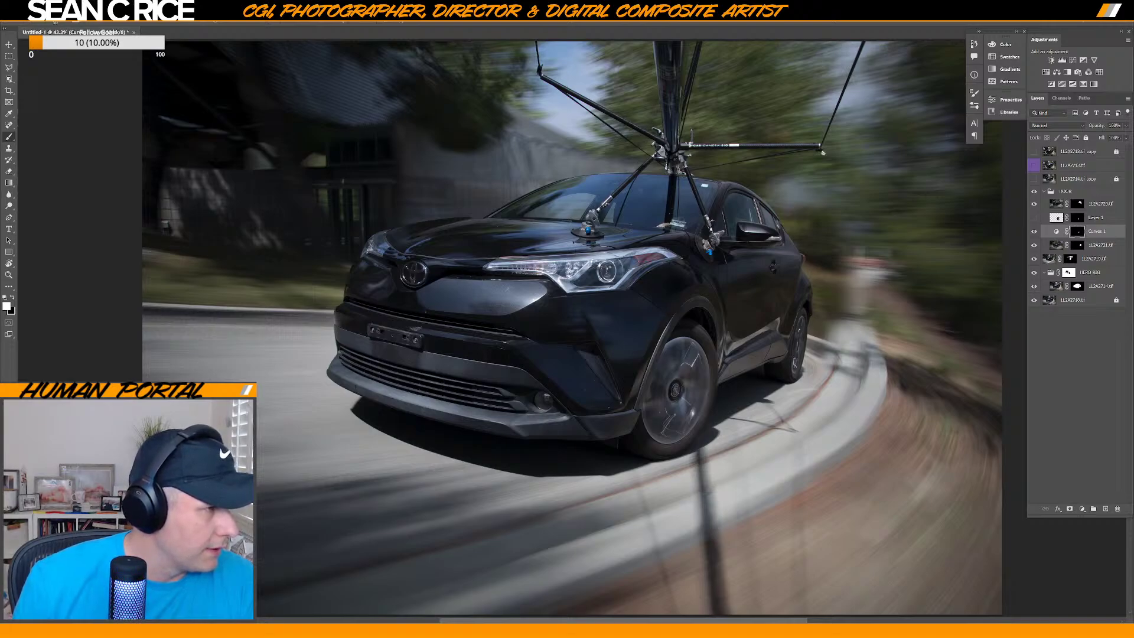
pyautogui.hotkey('ctrl', 'shift', 's')
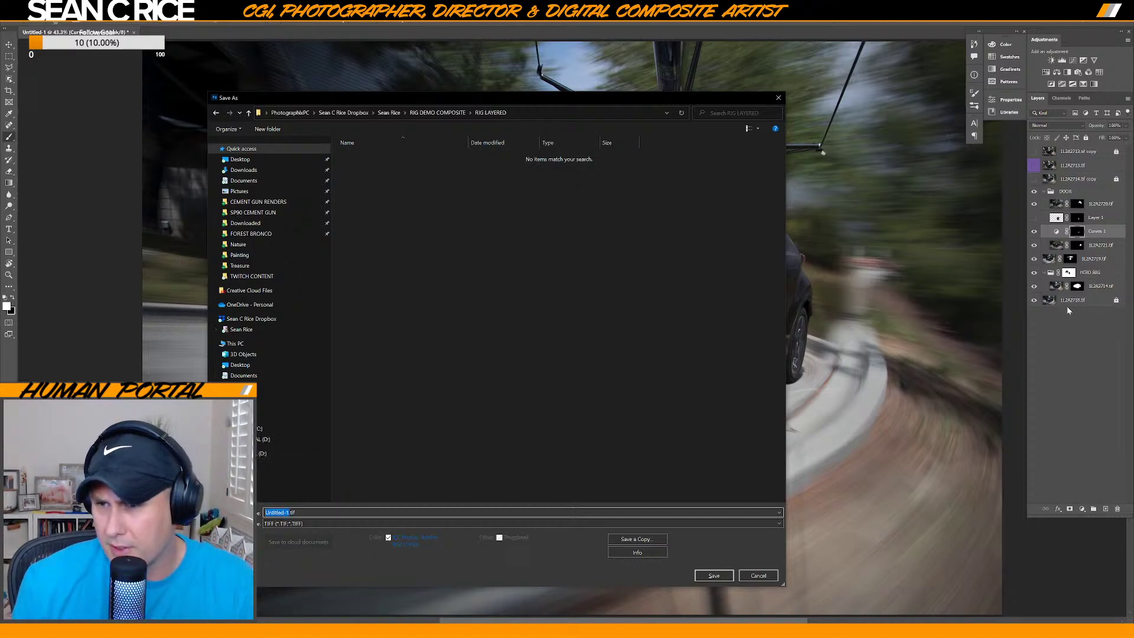
pyautogui.write('2718_LAY_')
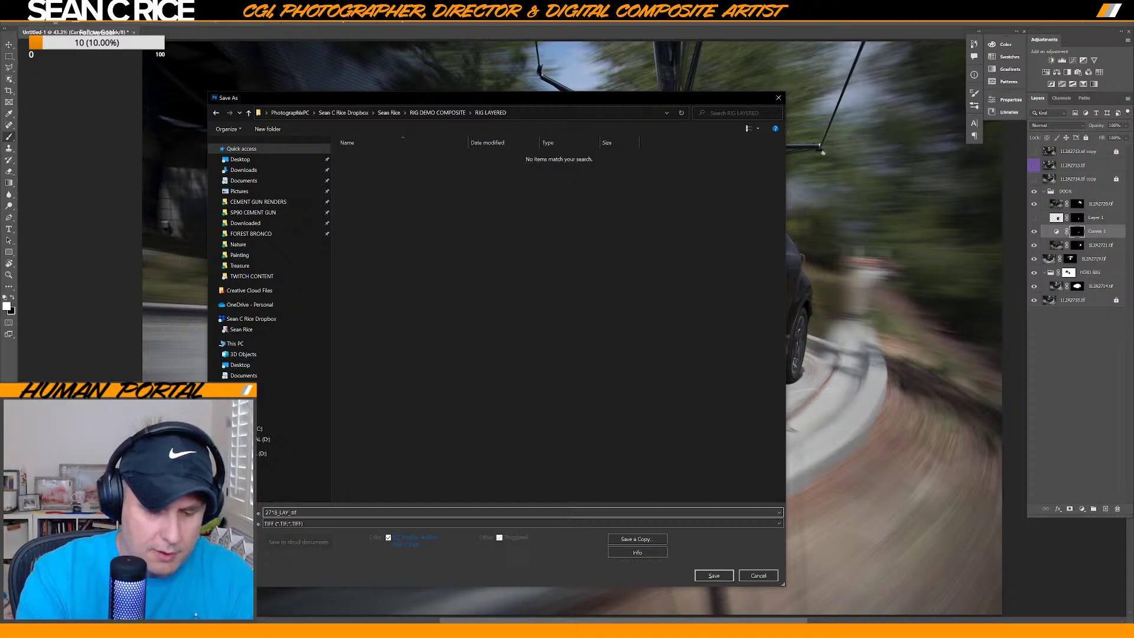
pyautogui.write('v')
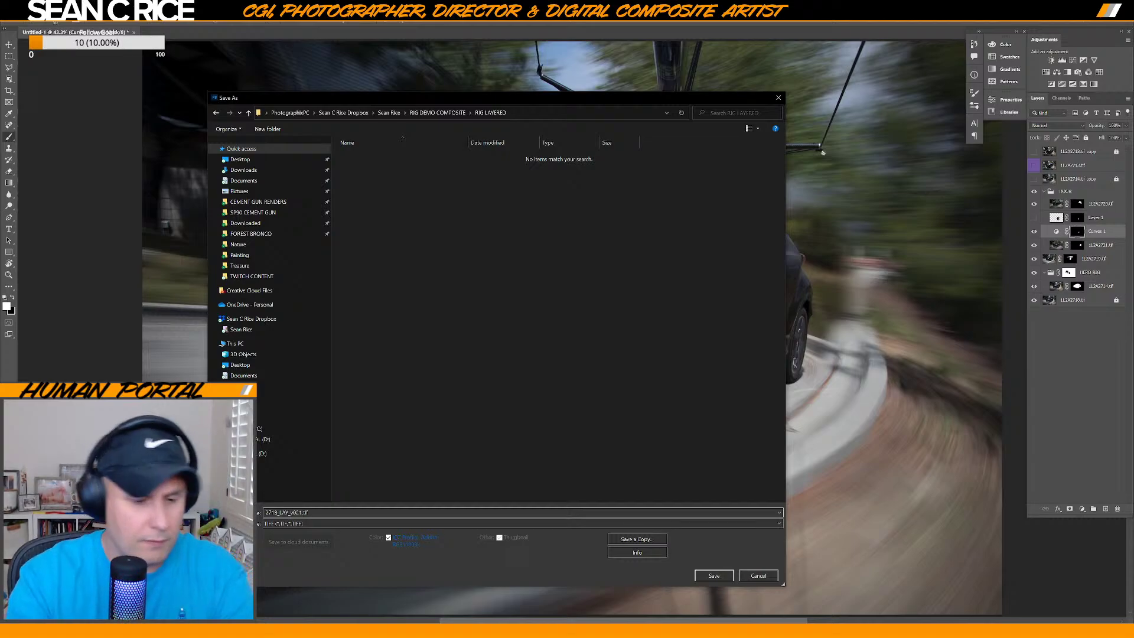
pyautogui.write('02')
pyautogui.press('BackSpace')
pyautogui.write('1')
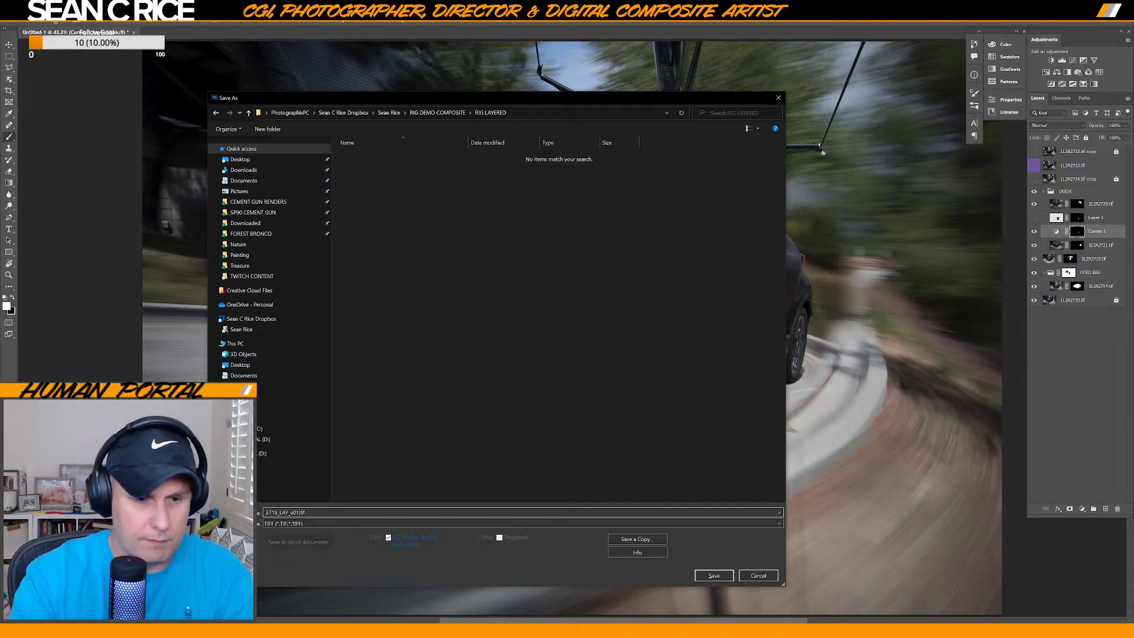
pyautogui.click(715, 522)
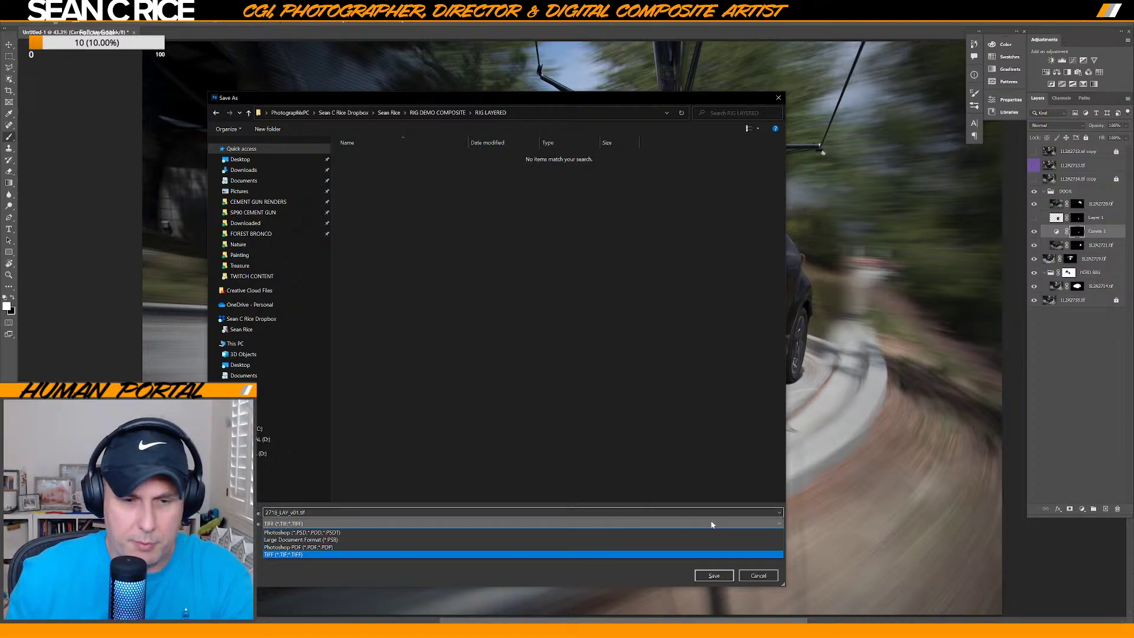
pyautogui.click(665, 540)
pyautogui.click(704, 577)
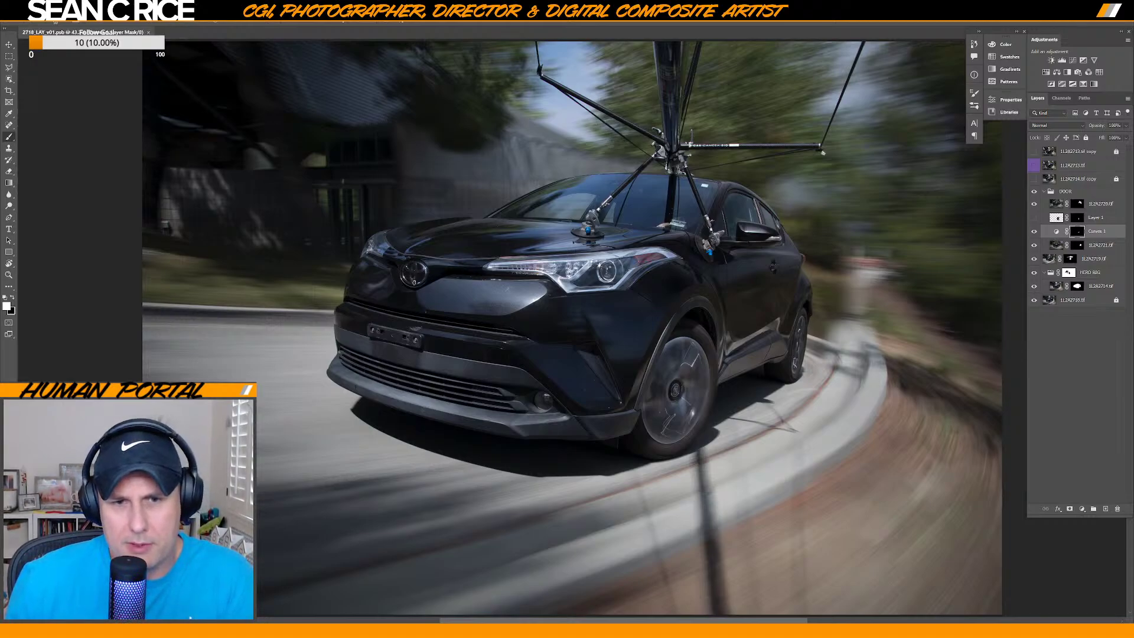
# Compare the blurred composite with the purple-labelled static plate and the locked copy above it by toggling their visibility.
pyautogui.click(1035, 166)
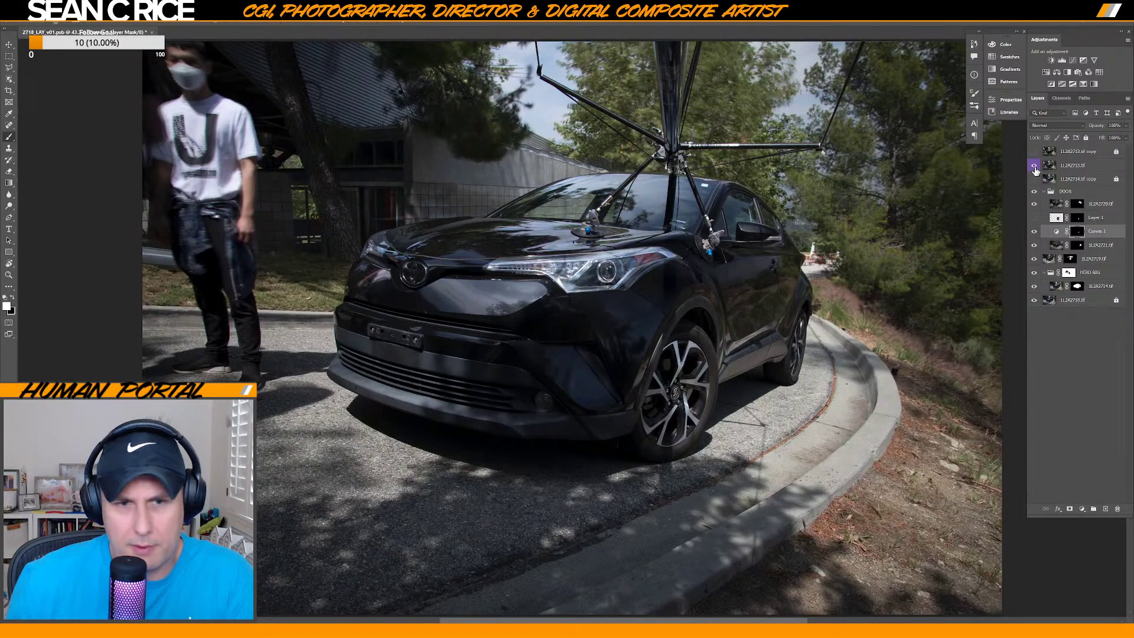
pyautogui.click(1034, 166)
pyautogui.click(1034, 153)
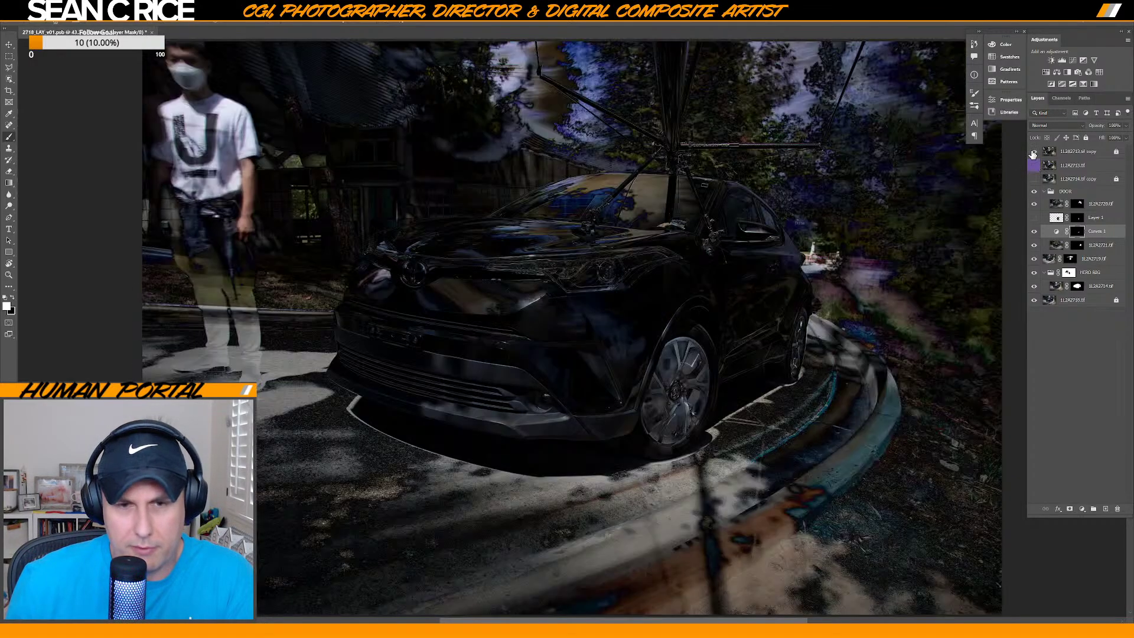
pyautogui.click(1034, 153)
pyautogui.click(1033, 168)
pyautogui.click(1033, 168)
pyautogui.click(1034, 169)
pyautogui.click(1034, 169)
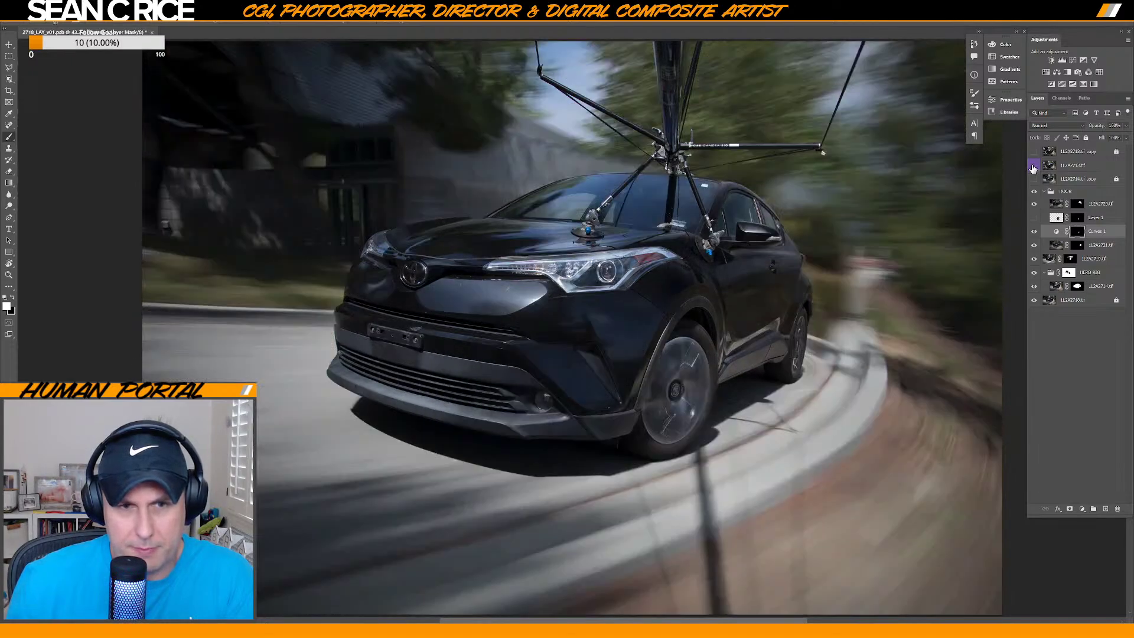
pyautogui.click(1033, 168)
pyautogui.click(1033, 168)
pyautogui.click(1034, 168)
pyautogui.click(1033, 168)
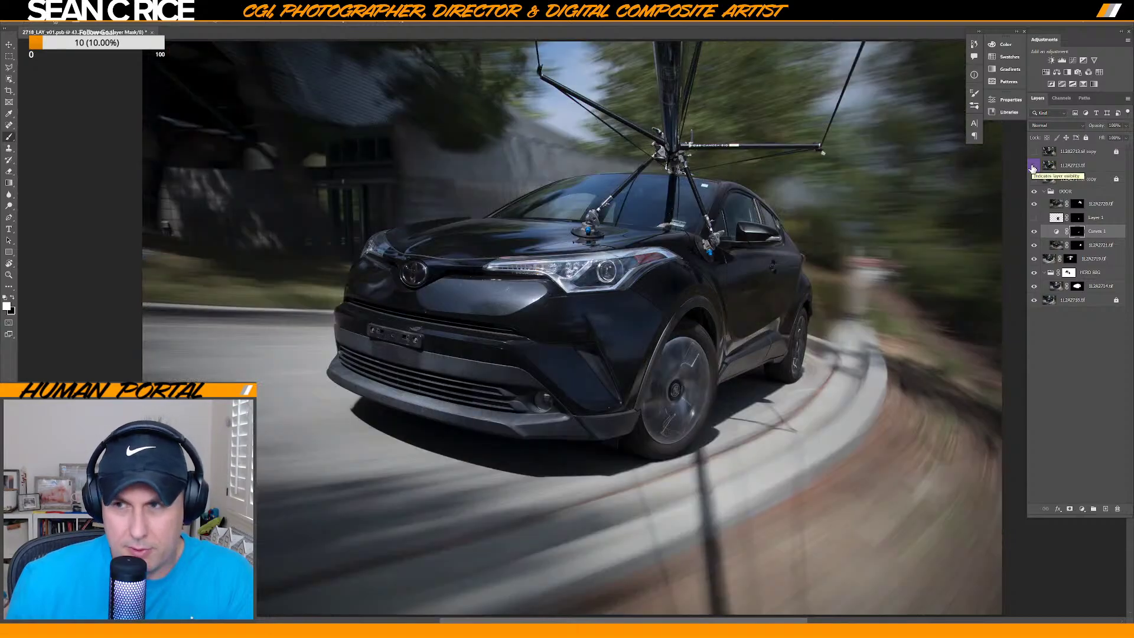
pyautogui.click(1029, 170)
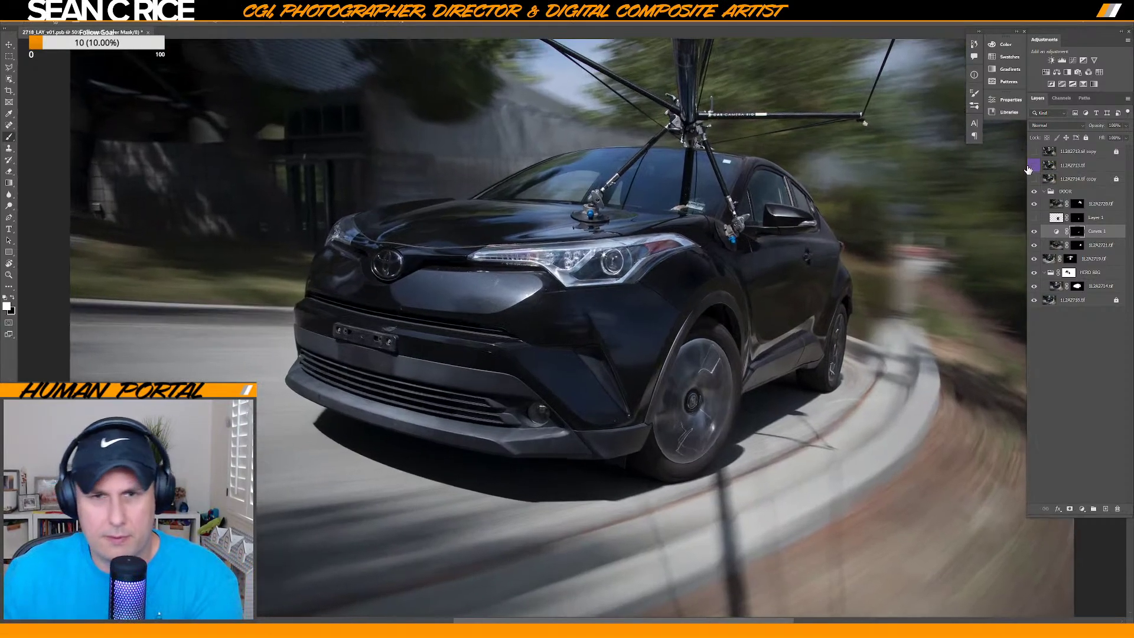
# Examine the hood, windshield and headlight up close, comparing their reflections against the static plate layers.
pyautogui.hotkey('ctrl', '+')
pyautogui.hotkey('ctrl', '+')
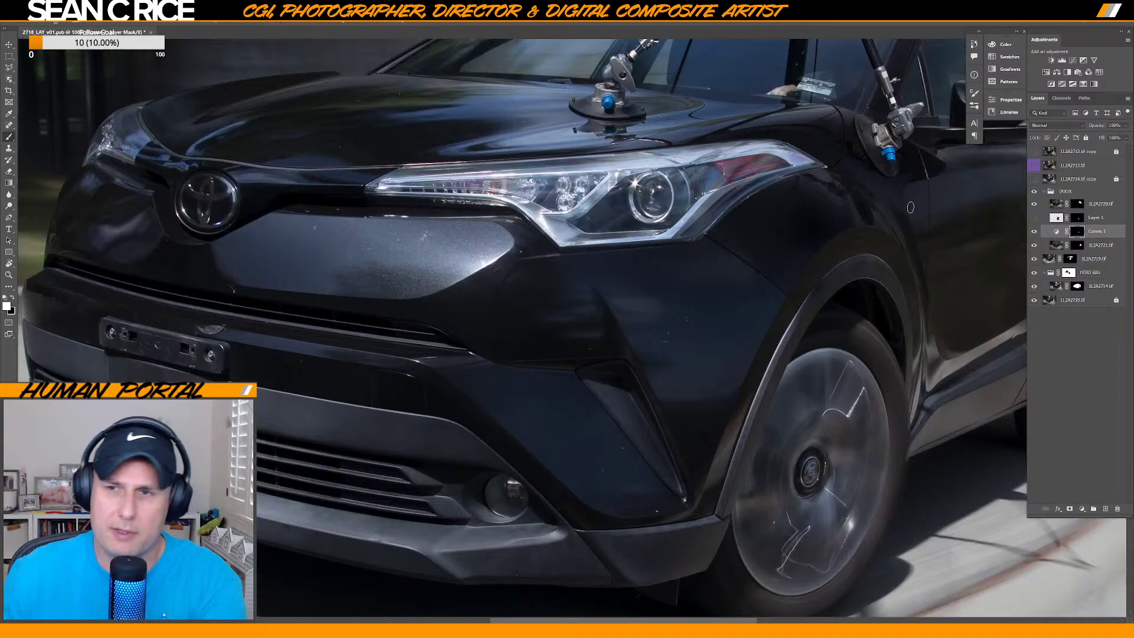
pyautogui.hotkey('ctrl', '-')
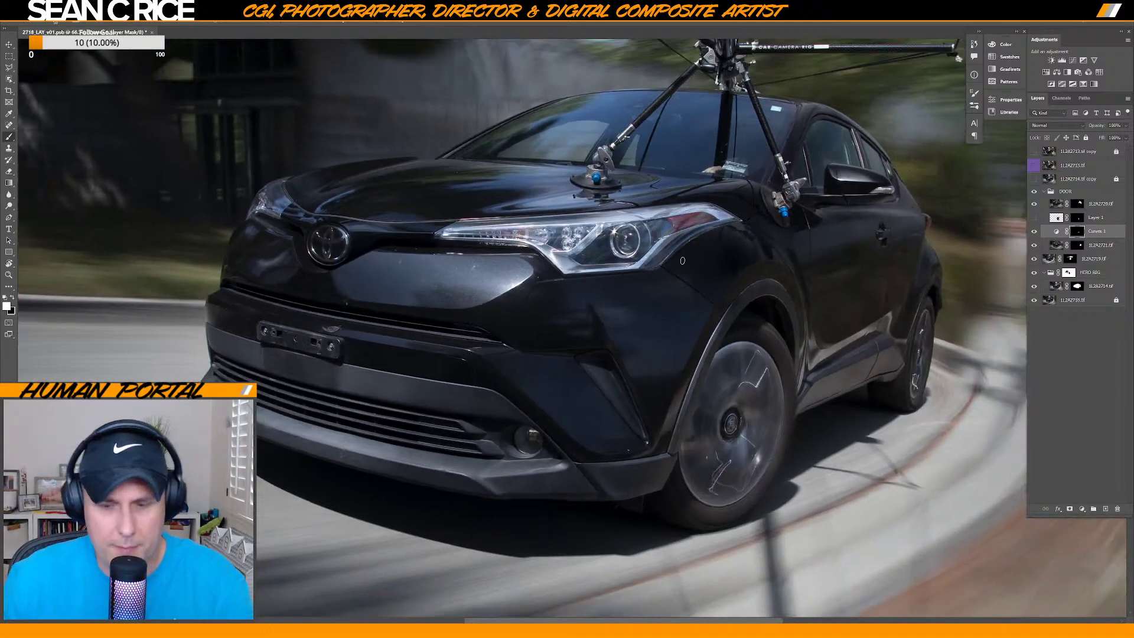
pyautogui.hotkey('ctrl', '+')
pyautogui.moveTo(346, 153); pyautogui.dragTo(382, 337)
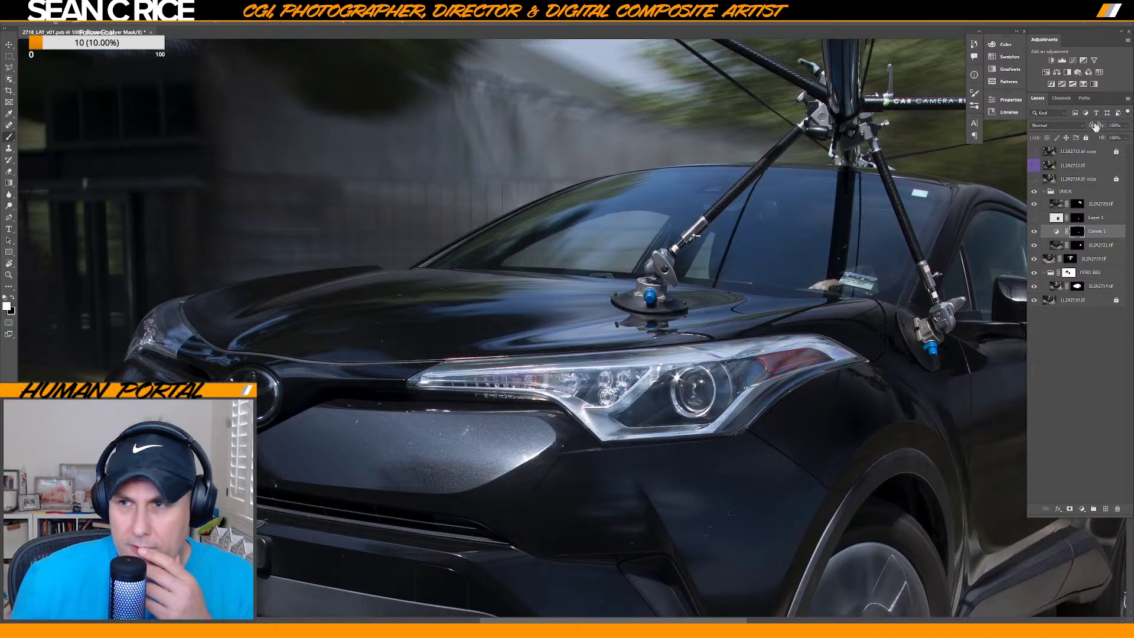
pyautogui.click(1035, 152)
pyautogui.click(1035, 152)
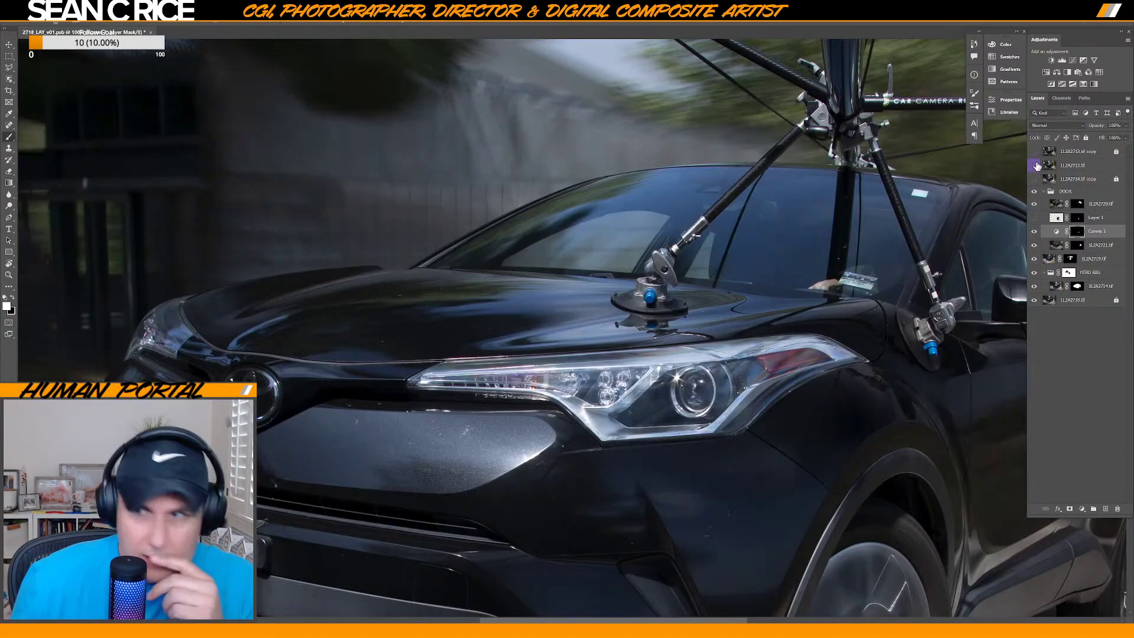
pyautogui.click(1034, 165)
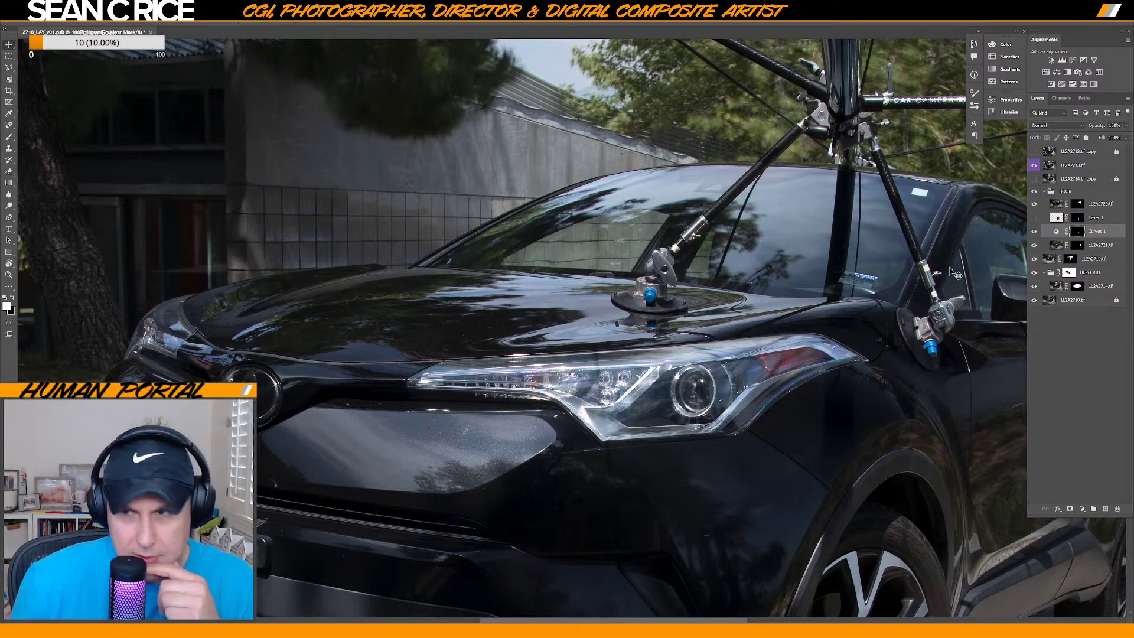
pyautogui.click(1034, 166)
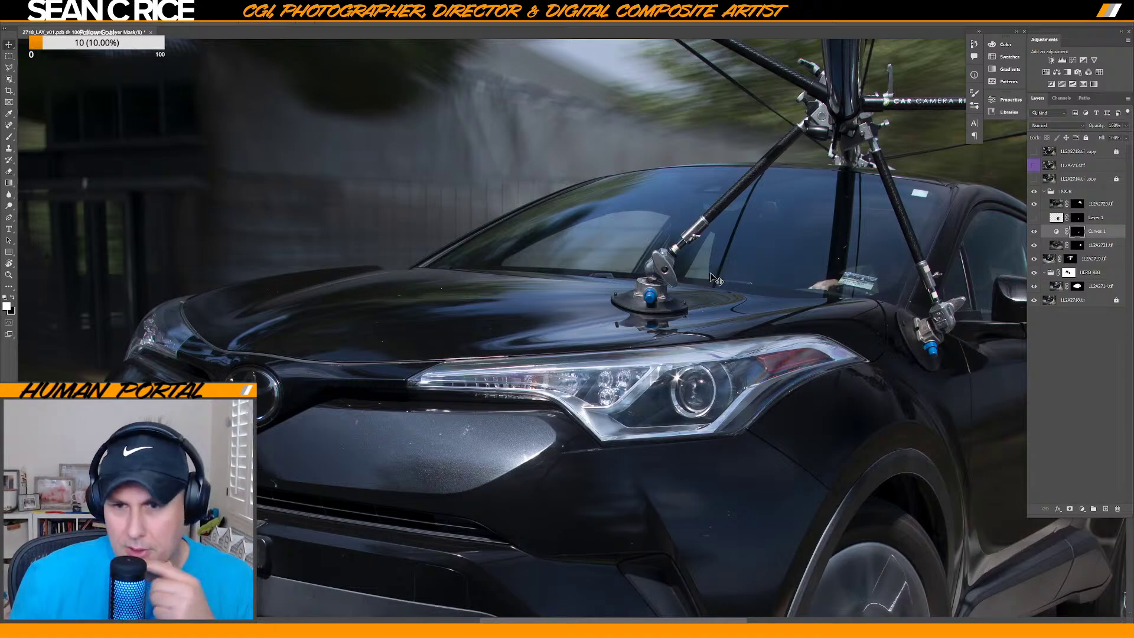
# Collapse the DOOR group and compare the whole car with and without that group's retouching.
pyautogui.click(1044, 193)
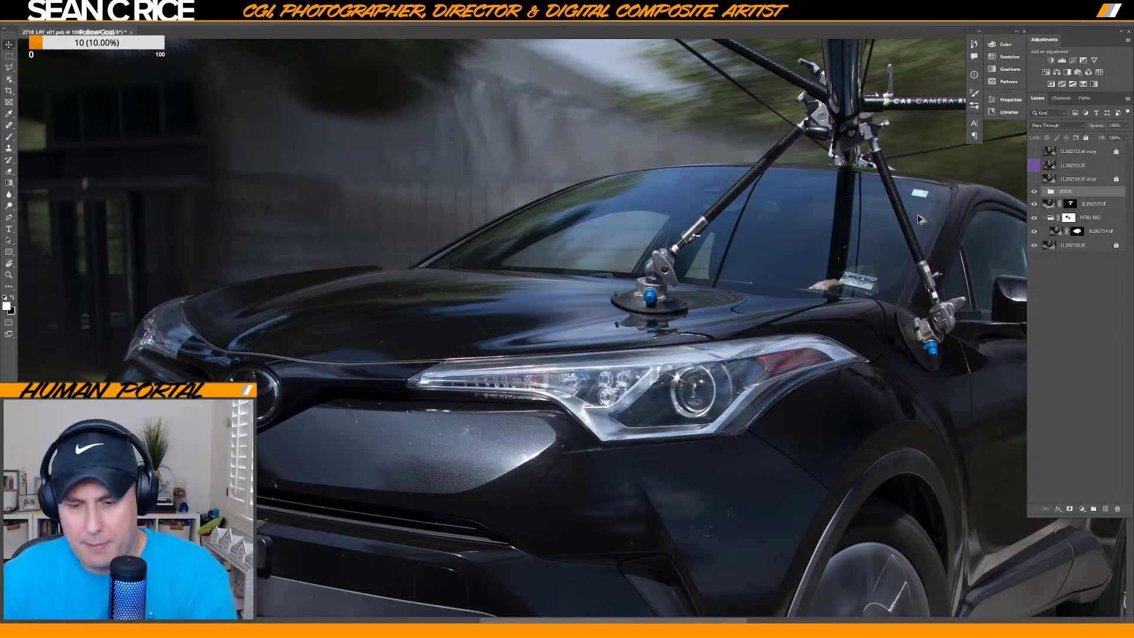
pyautogui.hotkey('ctrl', '-')
pyautogui.hotkey('ctrl', '-')
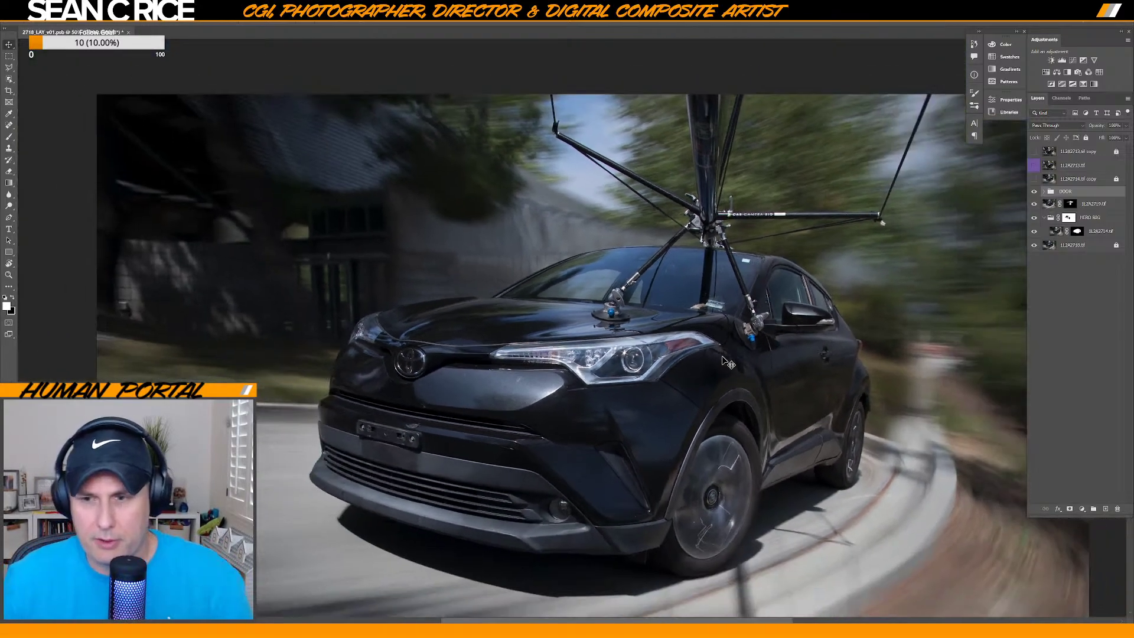
pyautogui.moveTo(772, 354); pyautogui.dragTo(652, 270)
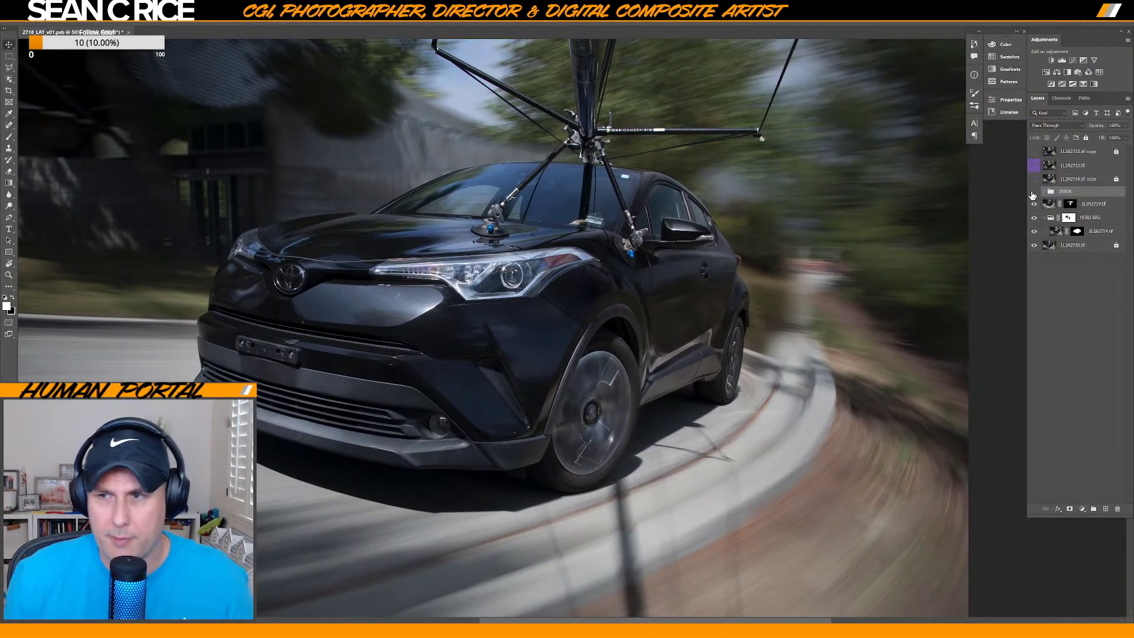
pyautogui.click(1033, 194)
pyautogui.click(1034, 195)
pyautogui.click(1034, 192)
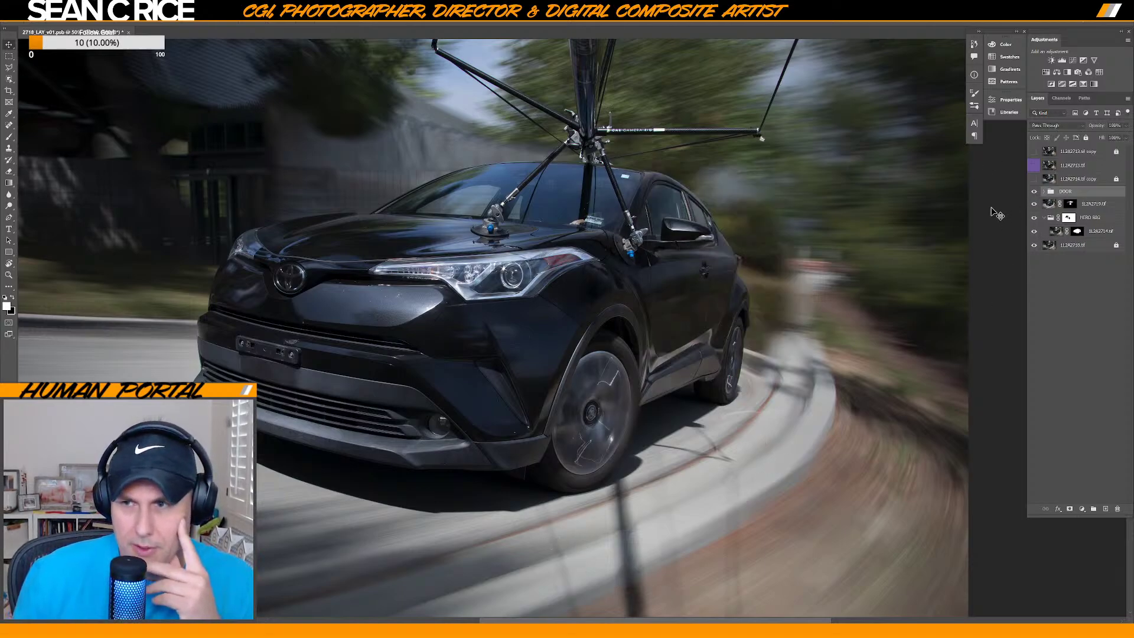
pyautogui.click(1033, 192)
pyautogui.click(1034, 193)
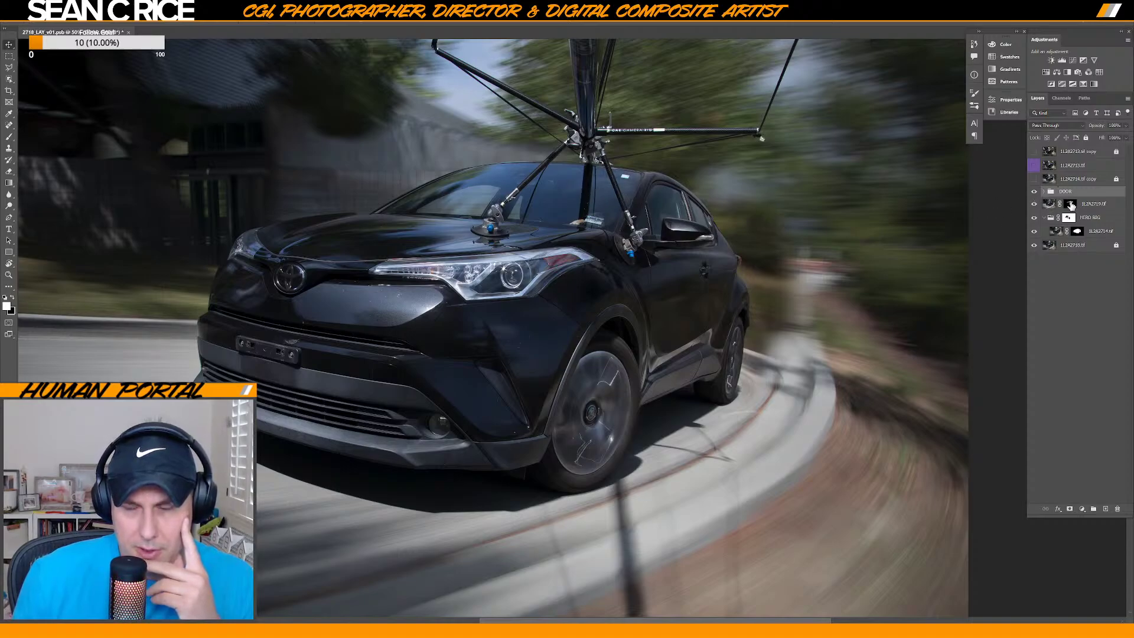
# Add a new layer above the DOOR group, place it in a new group named RIG REMOVAL CAR, and select the layer.
pyautogui.hotkey('ctrl', 'shift', 'n')
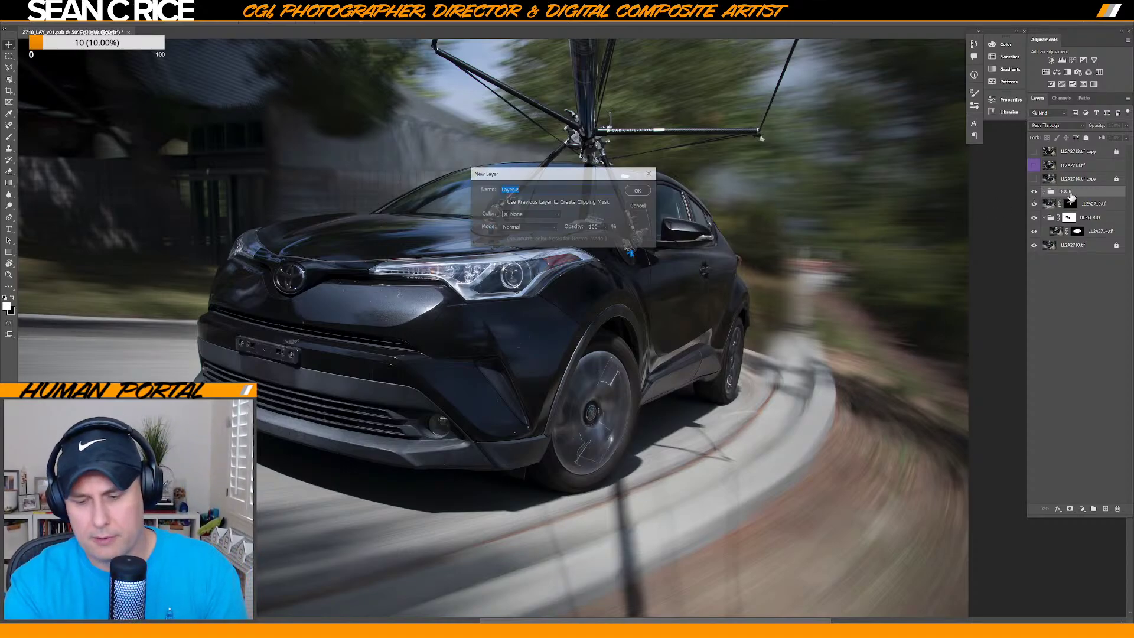
pyautogui.press('Return')
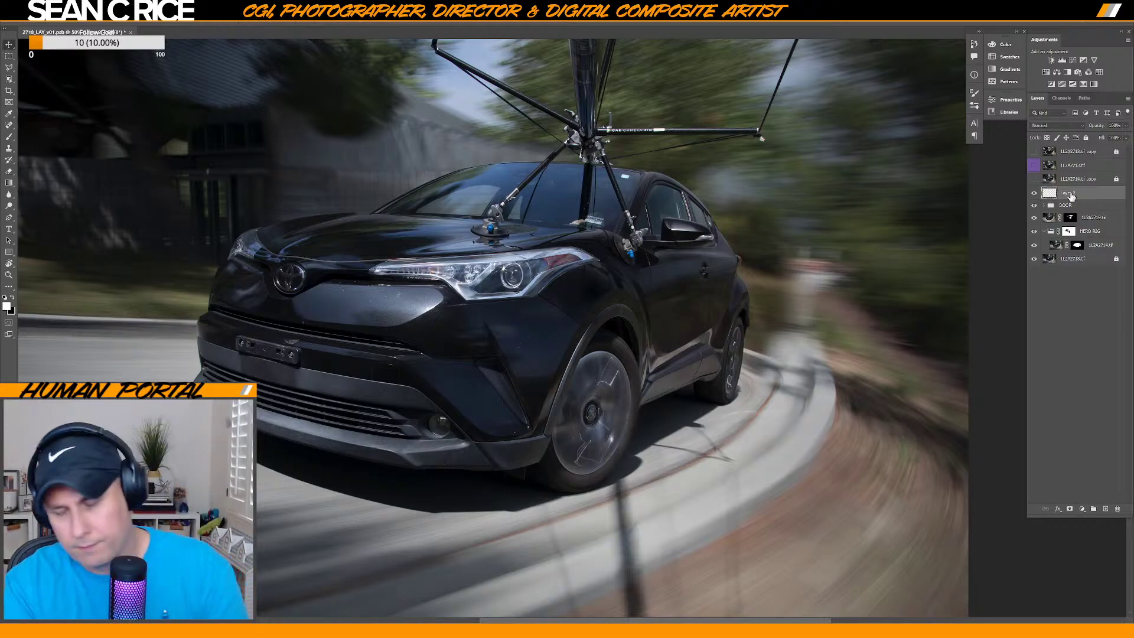
pyautogui.click(1093, 510)
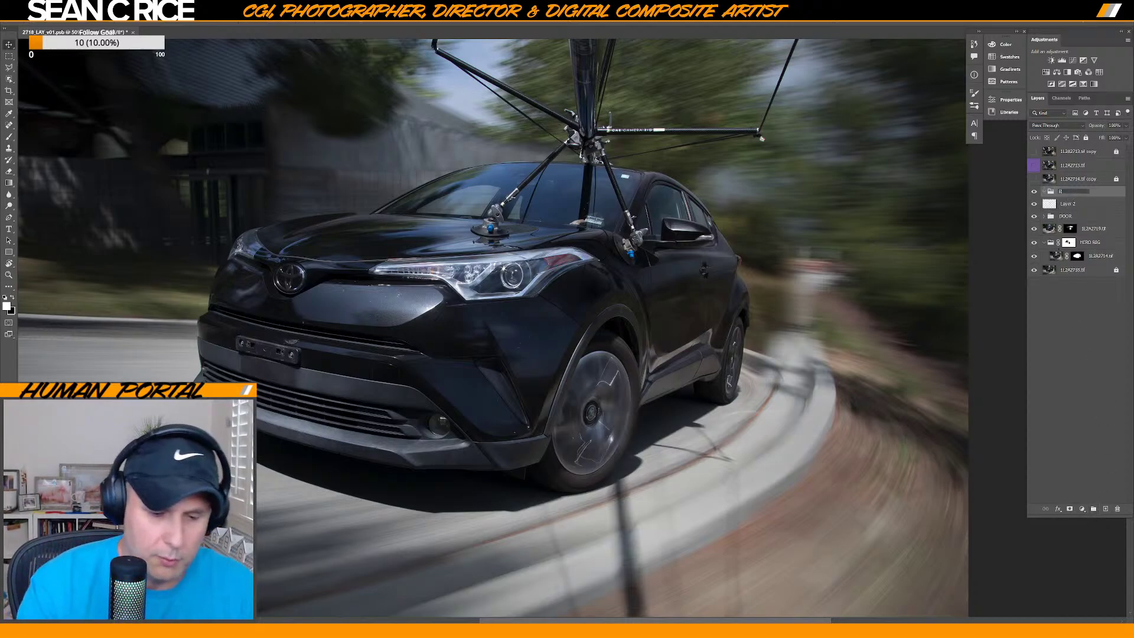
pyautogui.write('R')
pyautogui.press('Return')
pyautogui.moveTo(1065, 204); pyautogui.dragTo(1072, 200)
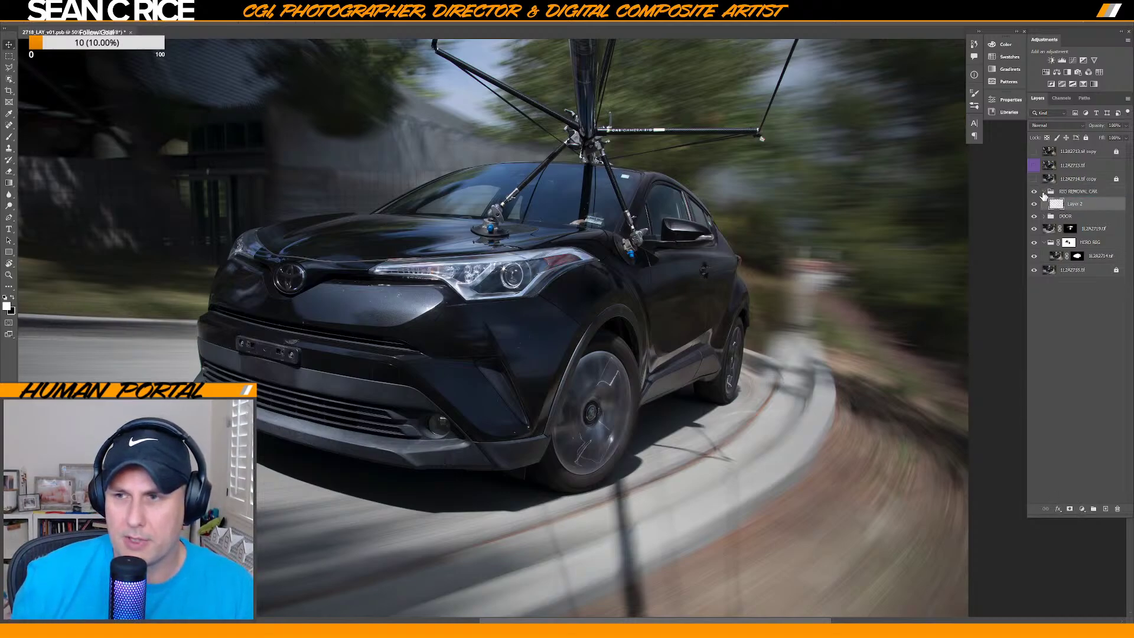
pyautogui.click(1045, 191)
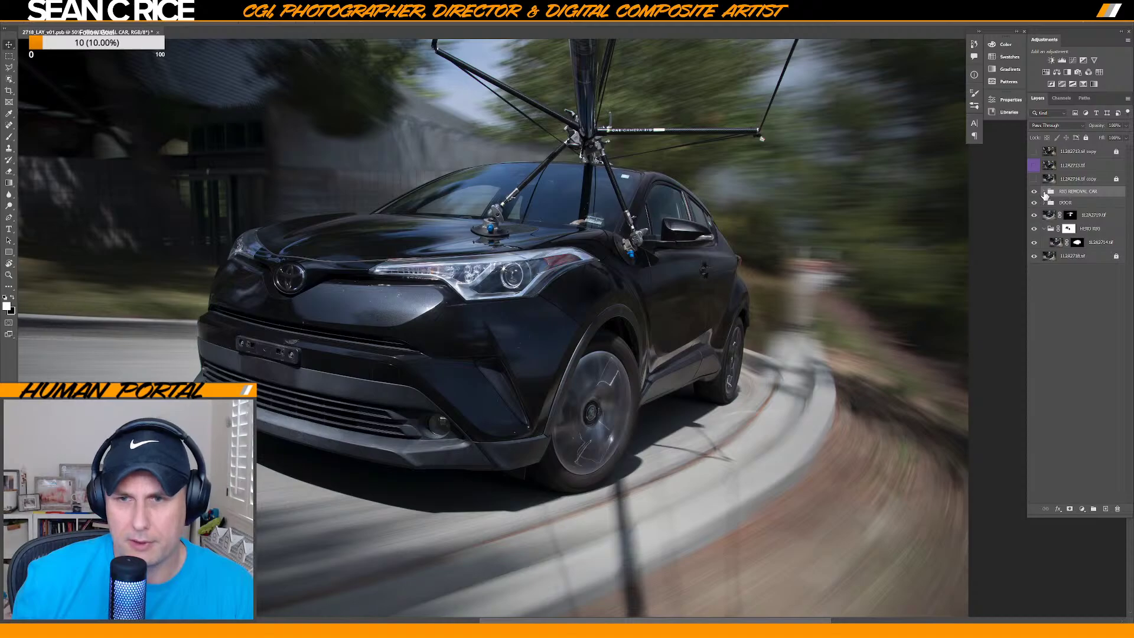
pyautogui.click(1044, 191)
pyautogui.click(1072, 204)
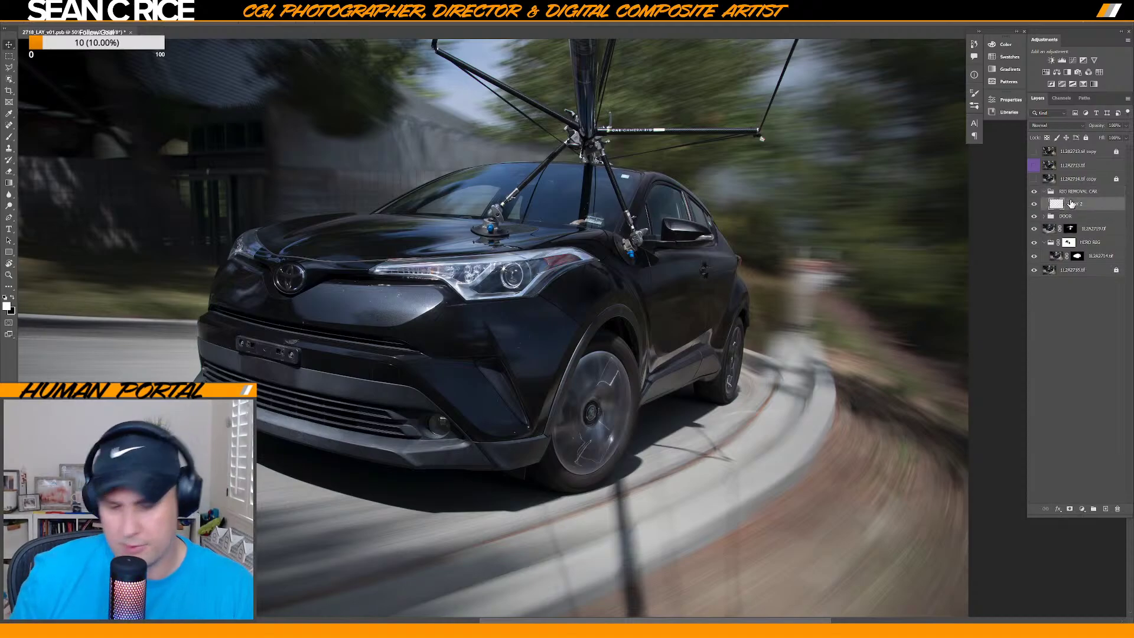
# Examine the headlight, the hood's suction mount and its reflection, and the lower windshield up close.
pyautogui.press('v')
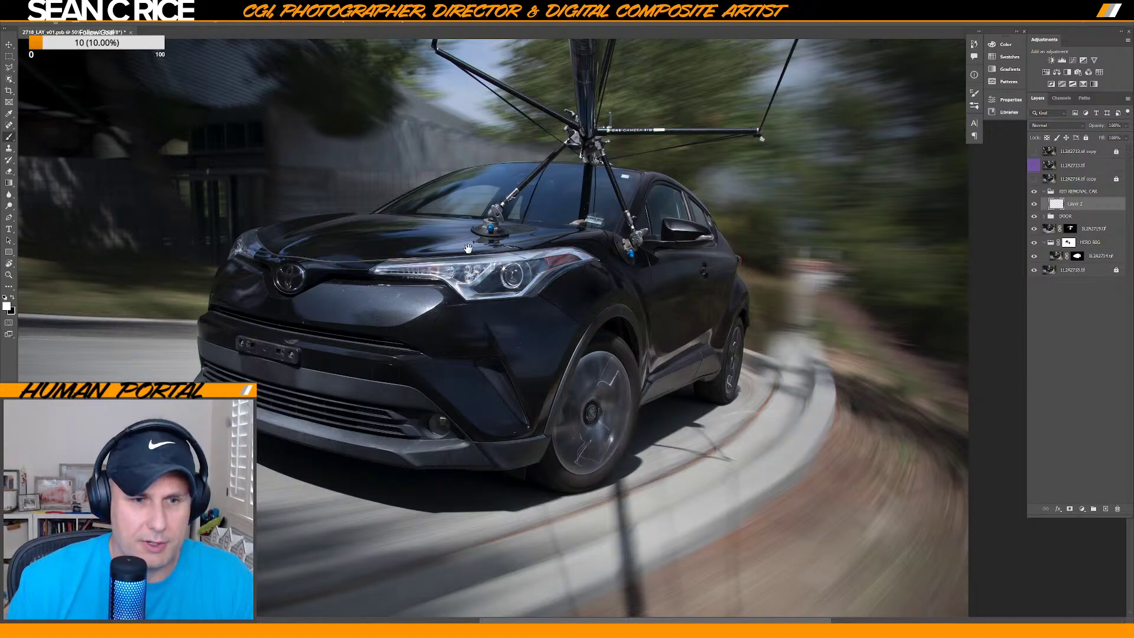
pyautogui.hotkey('ctrl', '+')
pyautogui.hotkey('ctrl', '+')
pyautogui.hotkey('ctrl', '+')
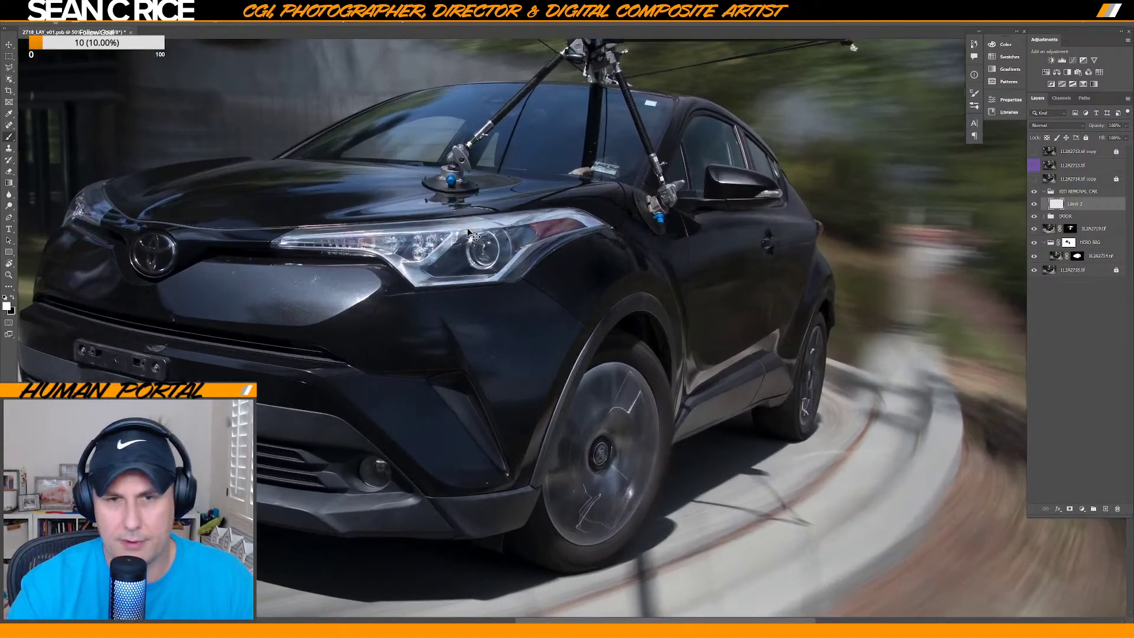
pyautogui.moveTo(421, 224); pyautogui.dragTo(557, 450)
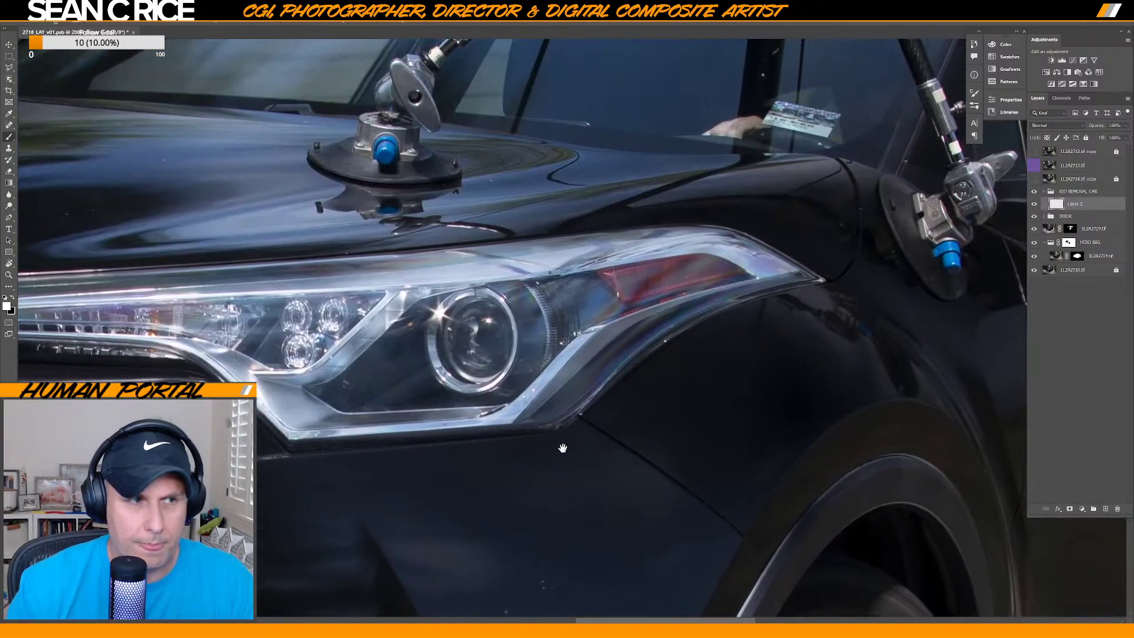
pyautogui.hotkey('ctrl', '+')
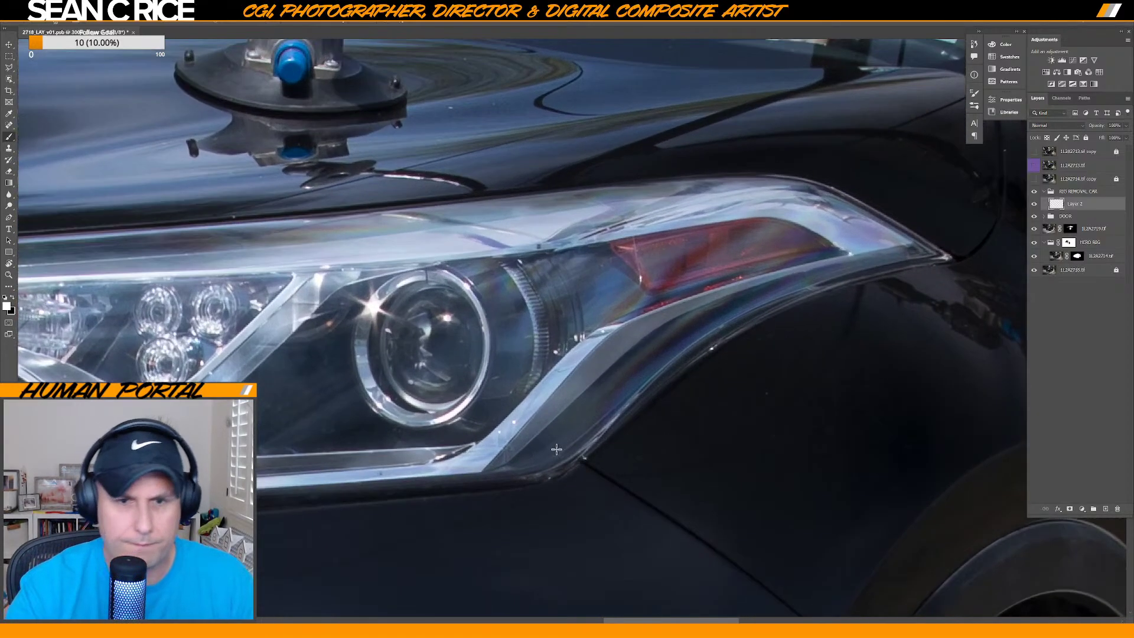
pyautogui.moveTo(495, 258); pyautogui.dragTo(612, 276)
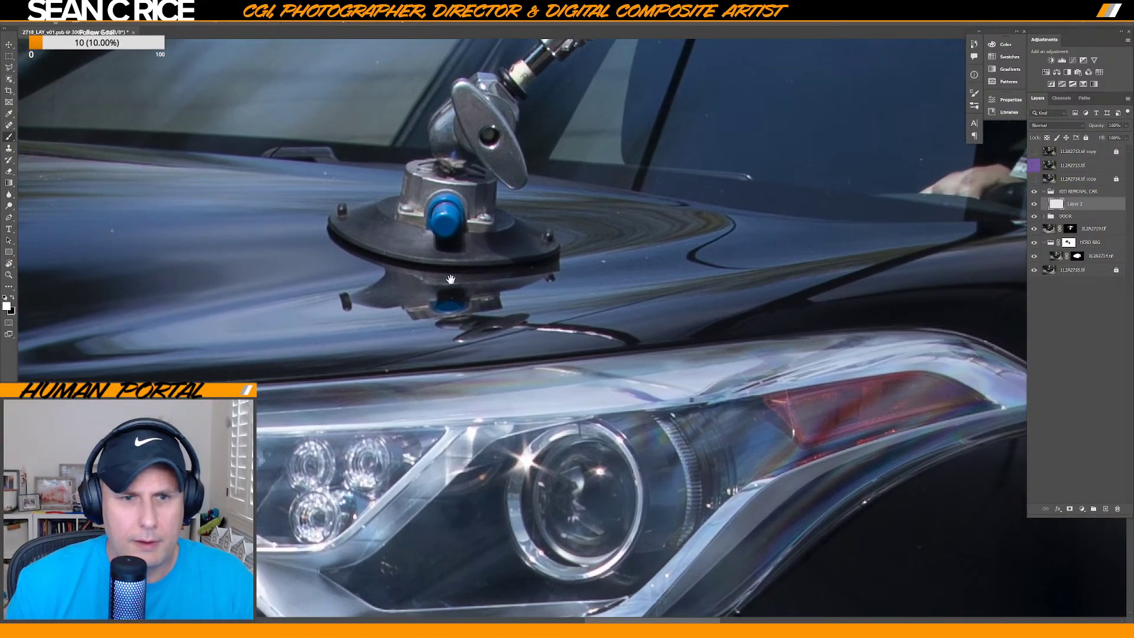
pyautogui.moveTo(450, 279); pyautogui.dragTo(575, 370)
pyautogui.moveTo(473, 345); pyautogui.dragTo(668, 331)
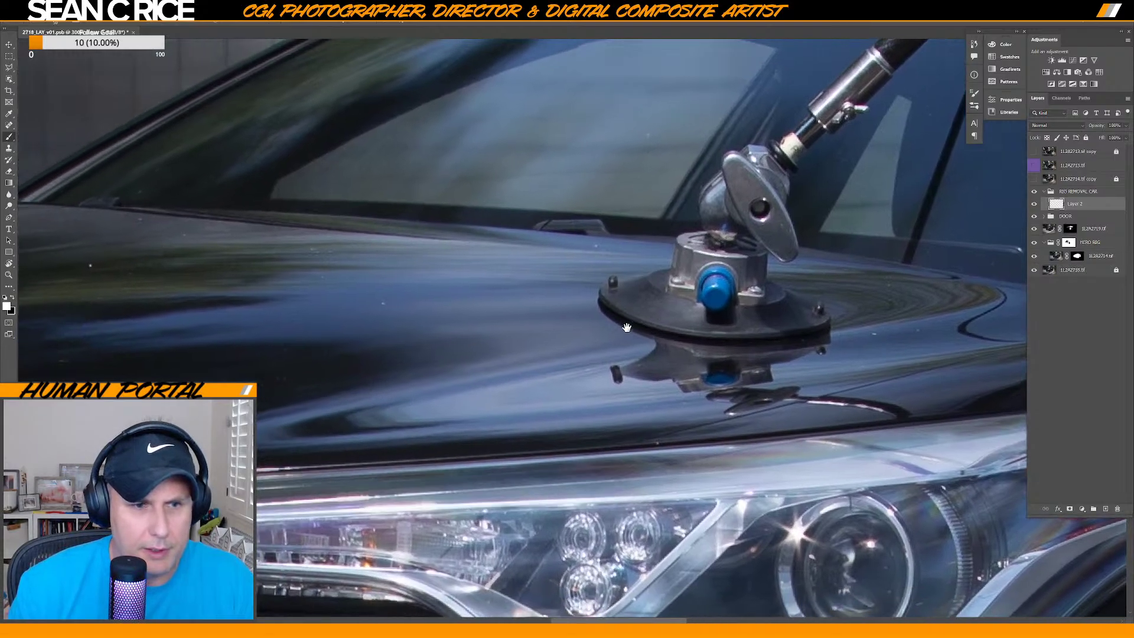
pyautogui.moveTo(459, 351); pyautogui.dragTo(364, 460)
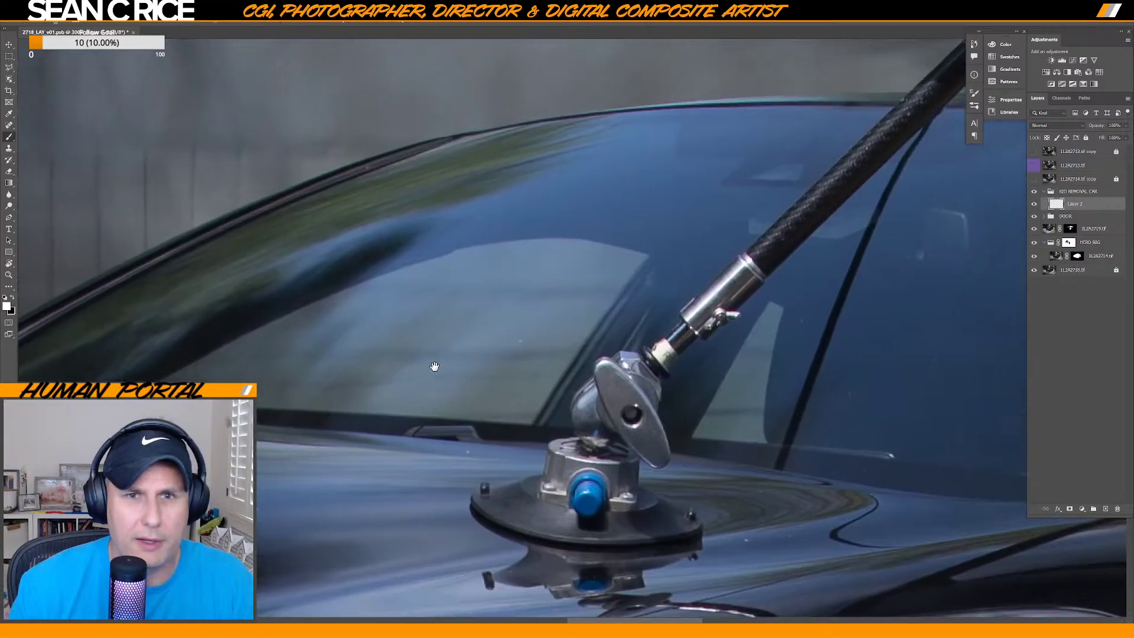
pyautogui.moveTo(435, 369); pyautogui.dragTo(434, 346)
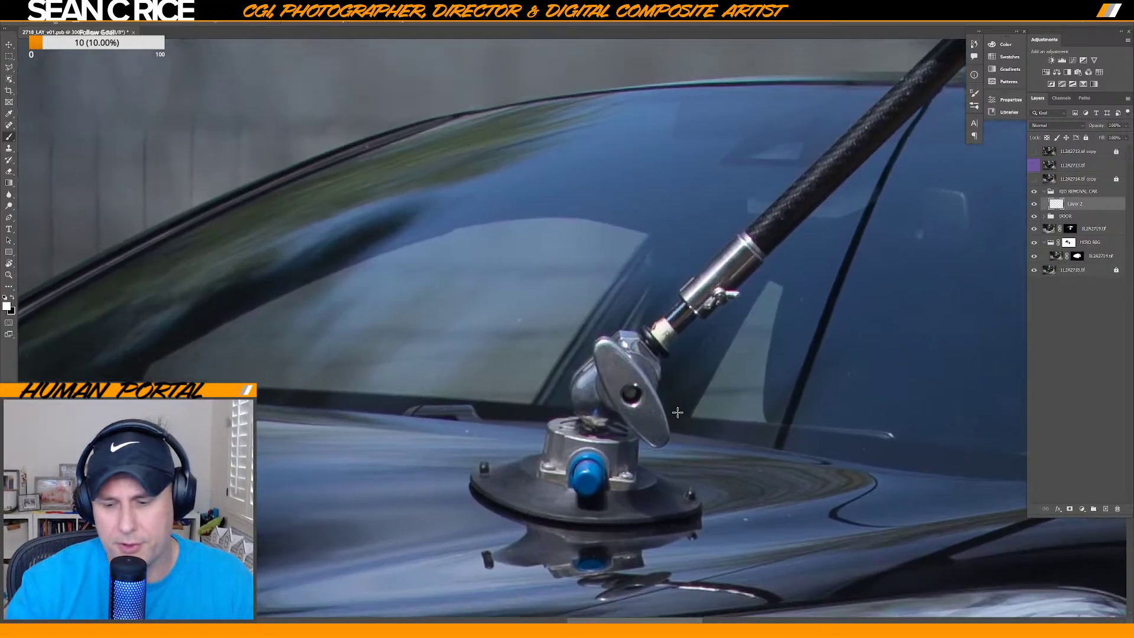
# Examine the hood and windshield reflections around the rig arms, up to the roof edge.
pyautogui.moveTo(509, 505); pyautogui.dragTo(604, 228)
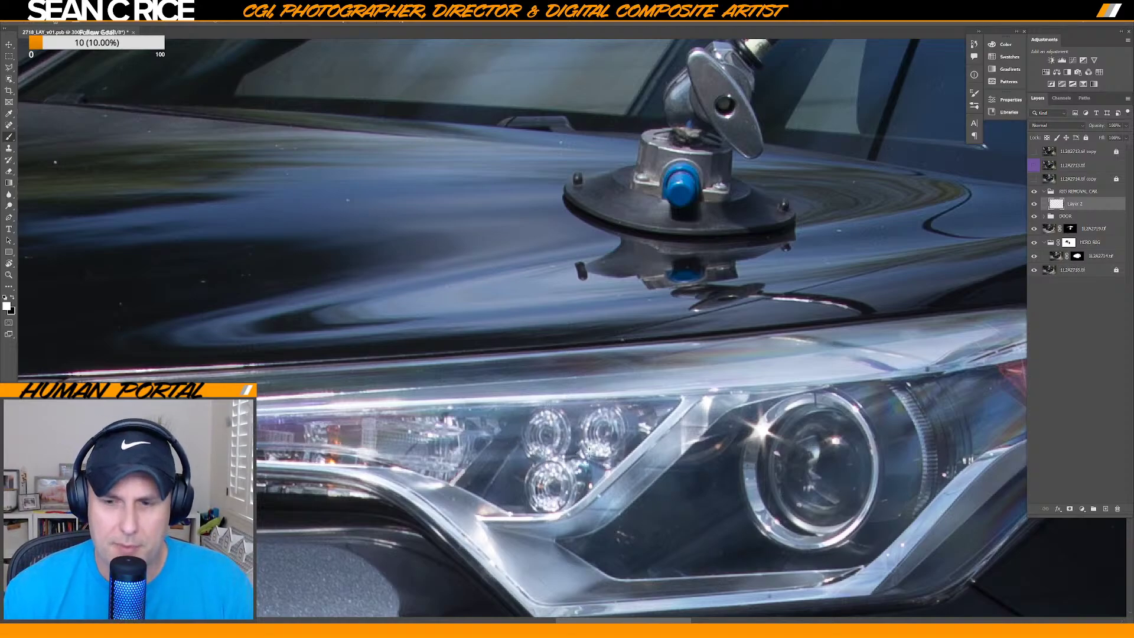
pyautogui.moveTo(483, 279); pyautogui.dragTo(571, 542)
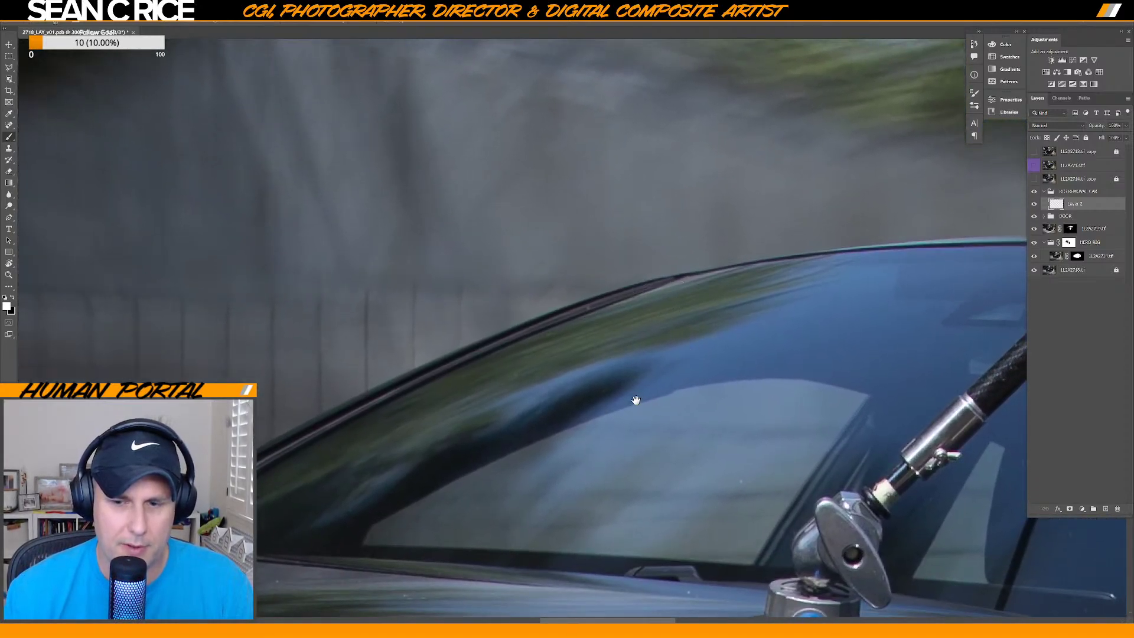
pyautogui.moveTo(643, 403); pyautogui.dragTo(468, 268)
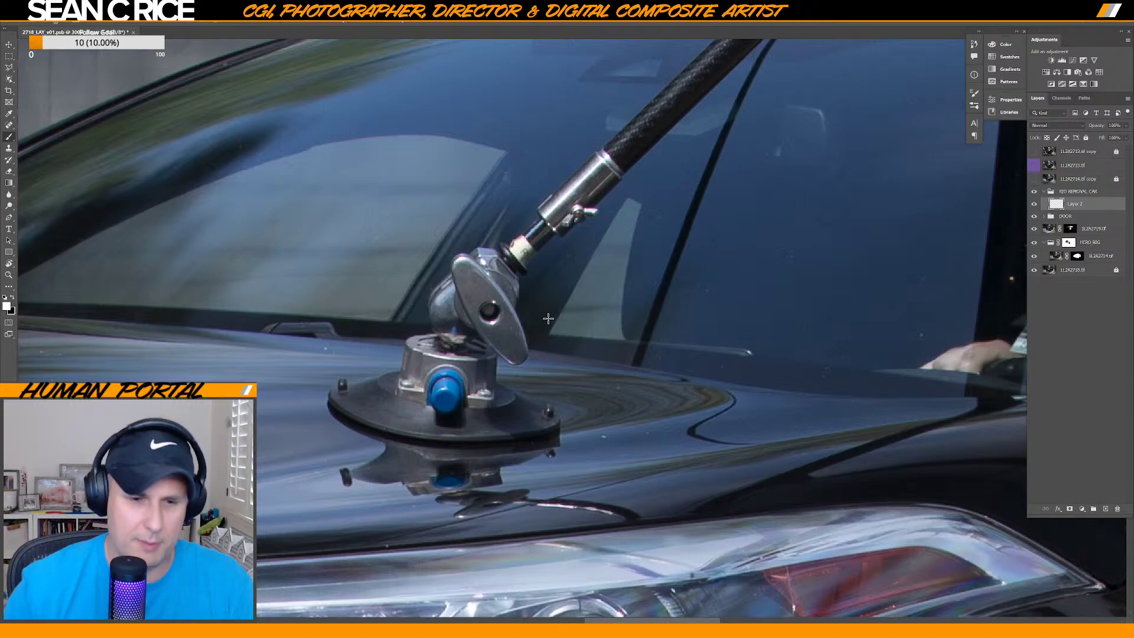
pyautogui.moveTo(575, 497); pyautogui.dragTo(606, 337)
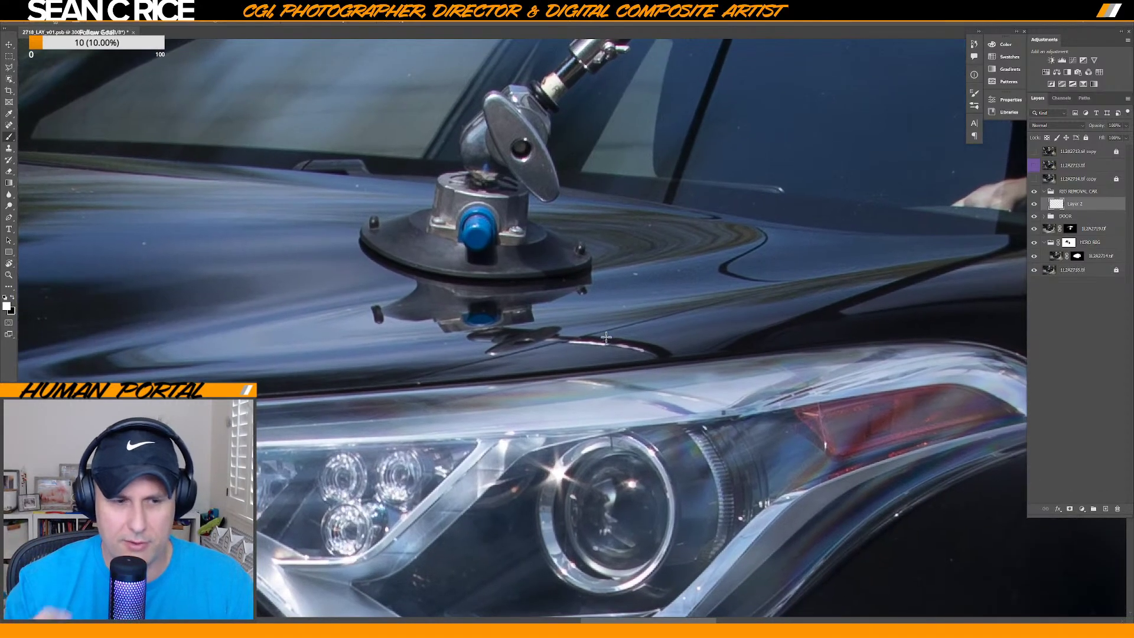
pyautogui.moveTo(542, 431); pyautogui.dragTo(494, 601)
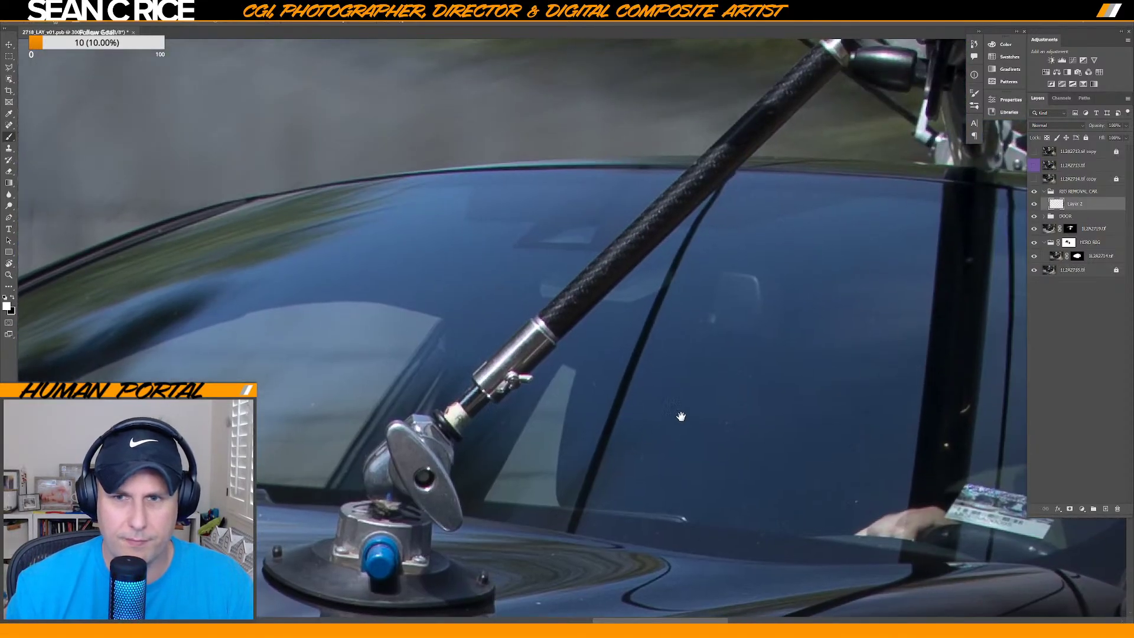
pyautogui.moveTo(679, 418); pyautogui.dragTo(537, 398)
pyautogui.hotkey('ctrl', '-')
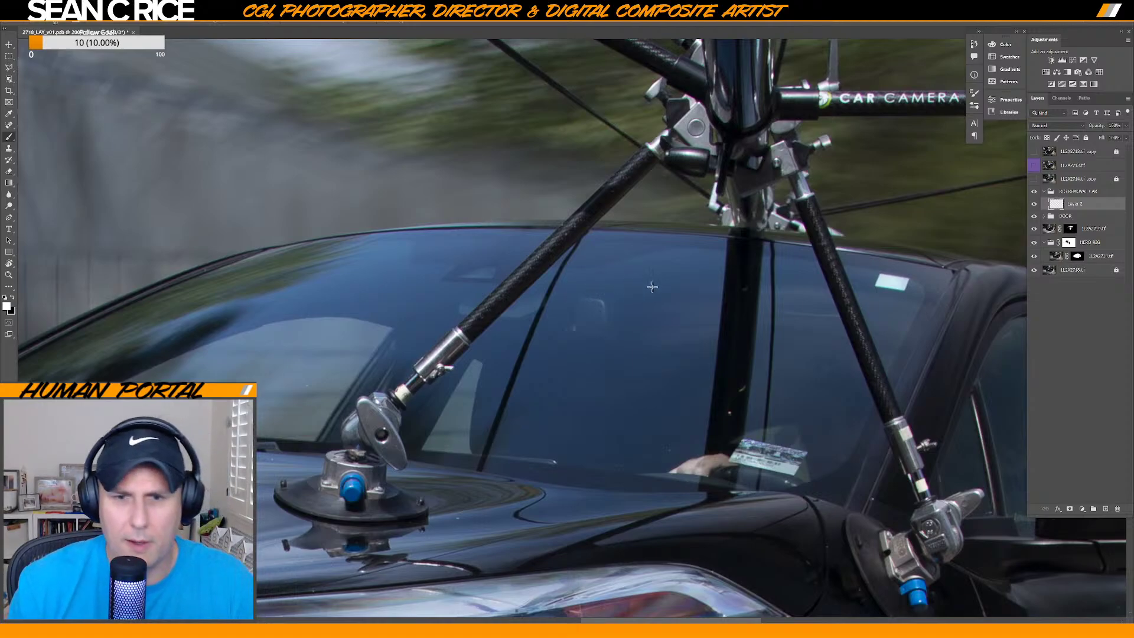
# Choose the Main Soft brush and enlarge it to cover the rig arm's width at the windshield's upper edge.
pyautogui.rightClick(434, 227)
pyautogui.click(483, 516)
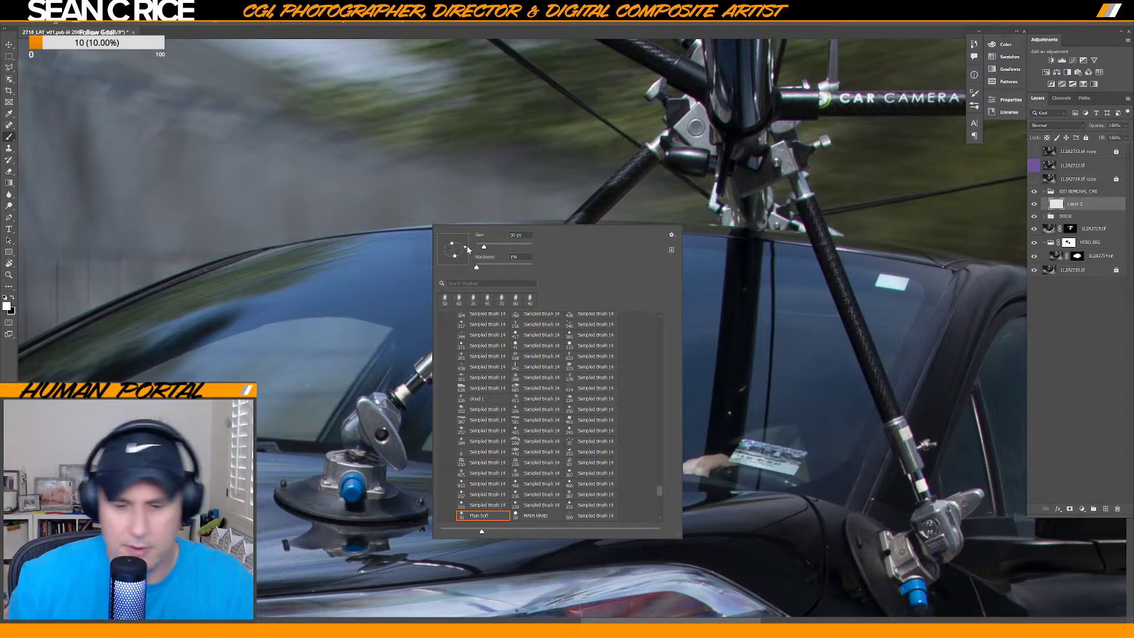
pyautogui.press('Return')
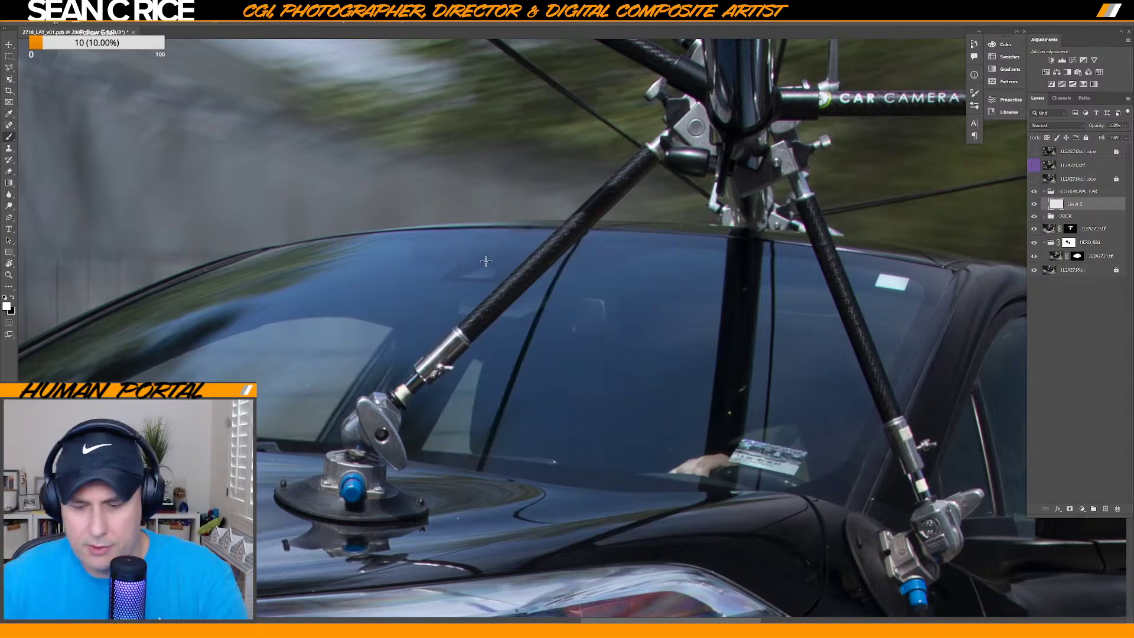
pyautogui.press(']')
pyautogui.press(']')
pyautogui.press(']')
pyautogui.press(']')
pyautogui.press(']')
pyautogui.press(']')
pyautogui.press(']')
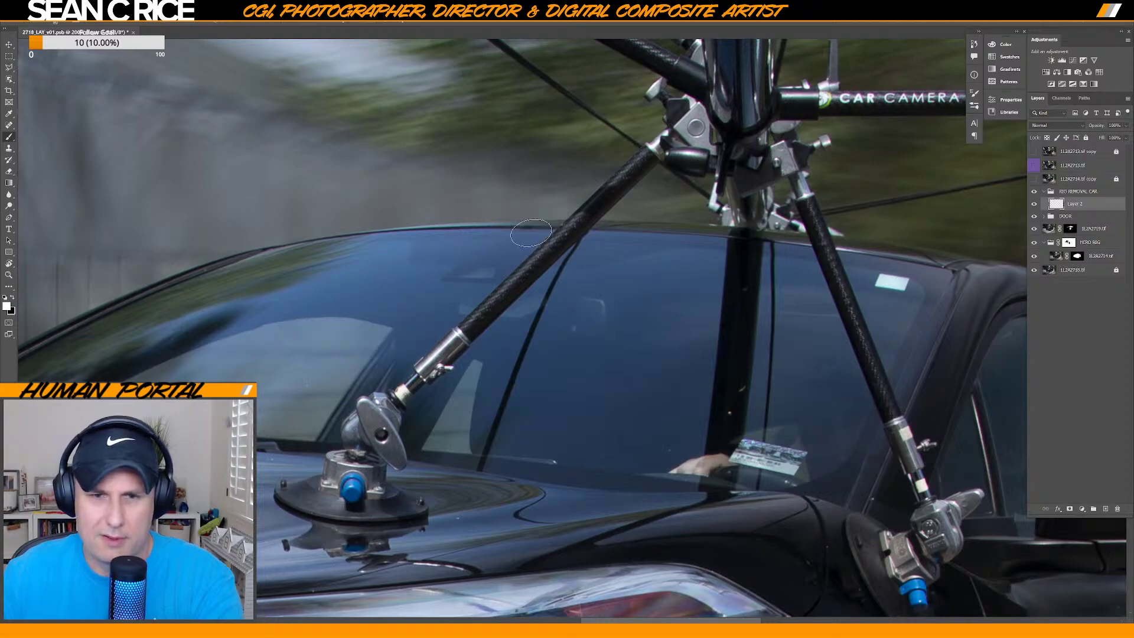
pyautogui.press(']')
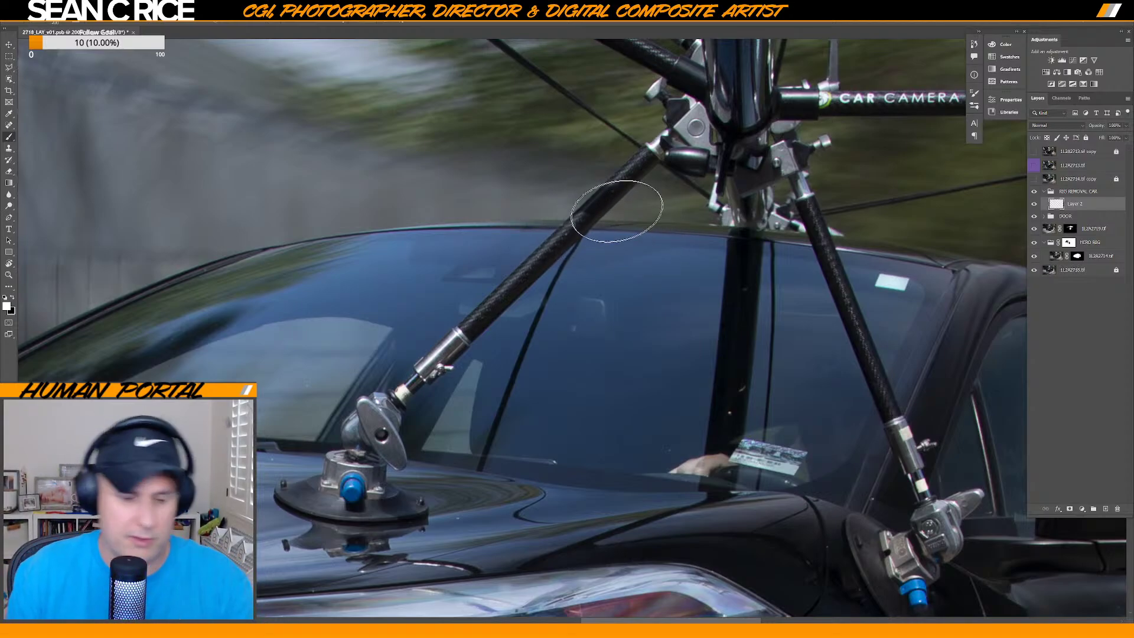
# Sample the windshield's blue and paint over the rig arm where it crosses the windshield's upper edge.
pyautogui.press('alt')
pyautogui.keyDown('alt'); pyautogui.click(530, 242); pyautogui.keyUp('alt')
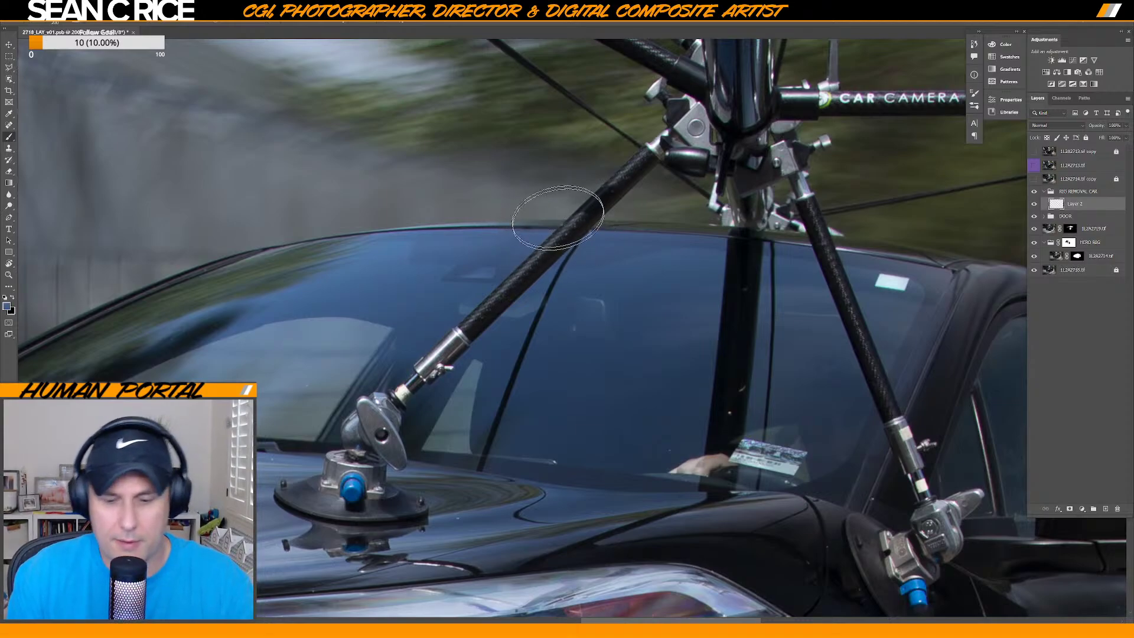
pyautogui.press('alt')
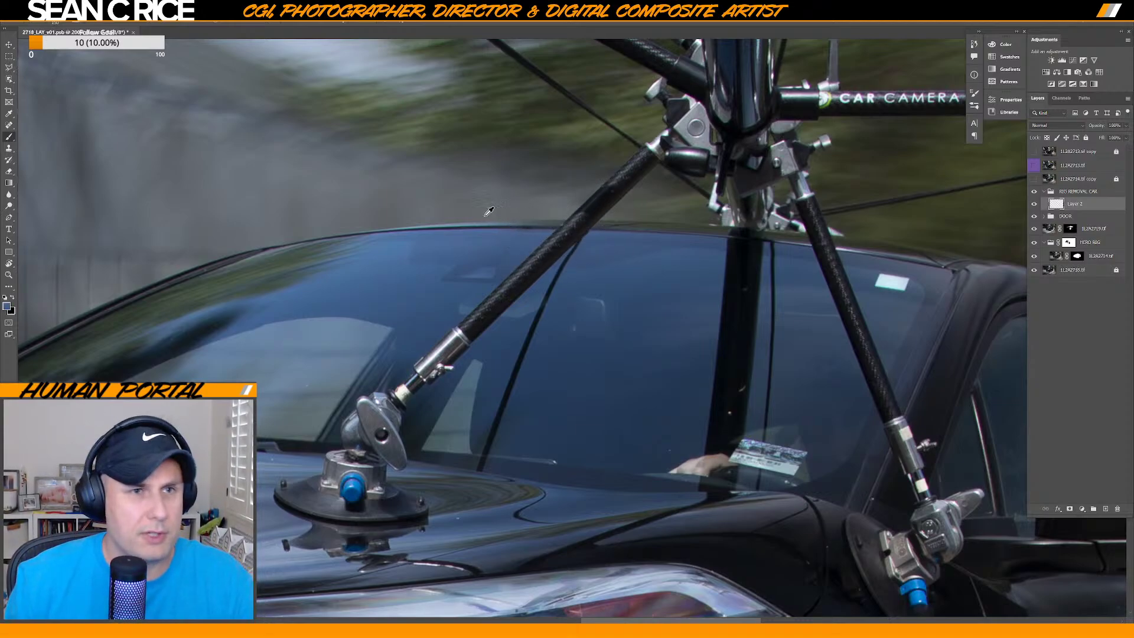
pyautogui.click(9, 114)
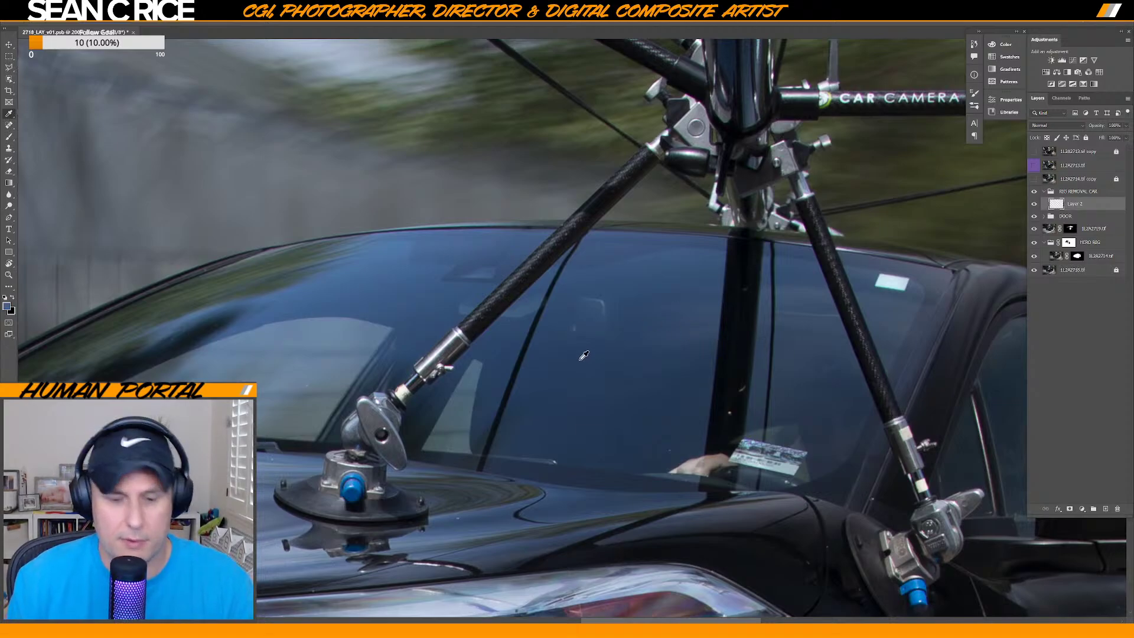
pyautogui.press('b')
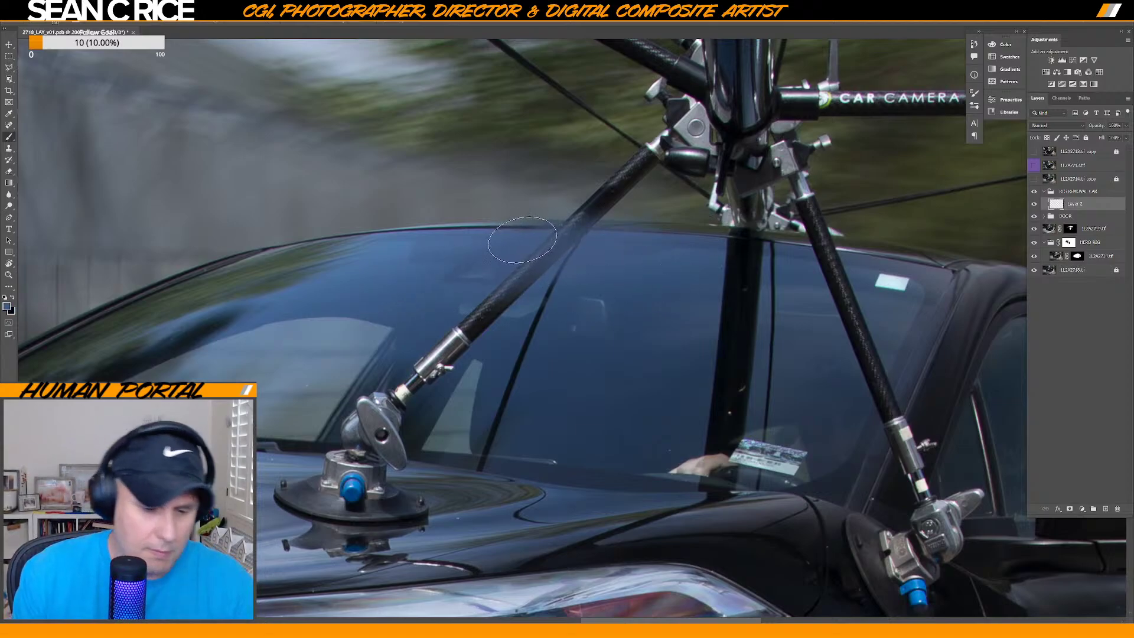
pyautogui.press('alt')
pyautogui.keyDown('alt'); pyautogui.click(534, 238); pyautogui.keyUp('alt')
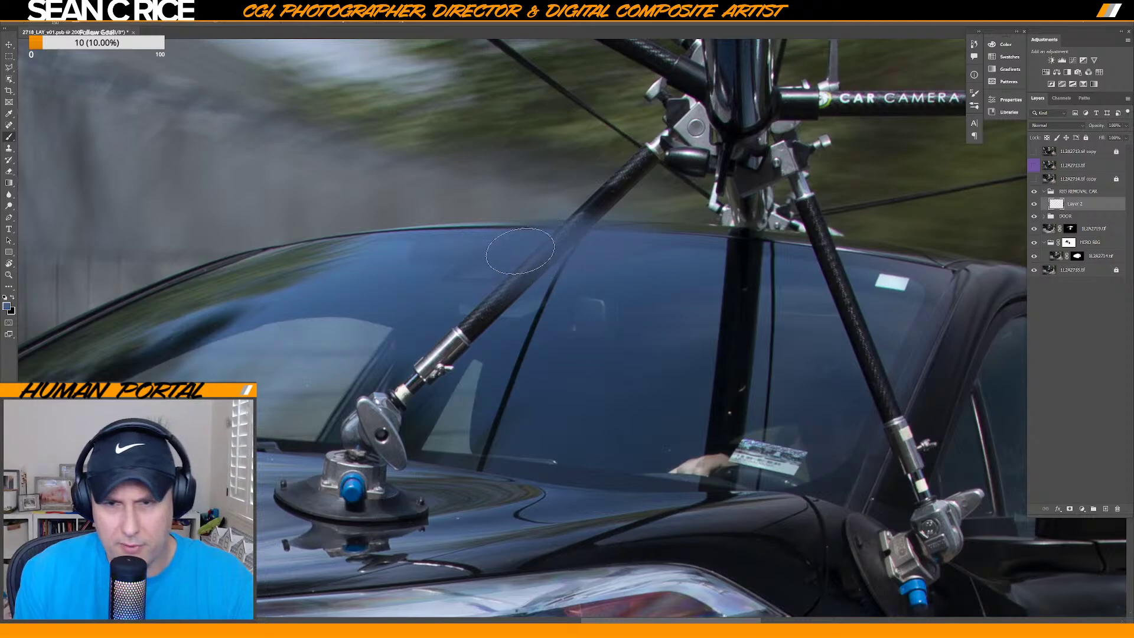
pyautogui.click(566, 246)
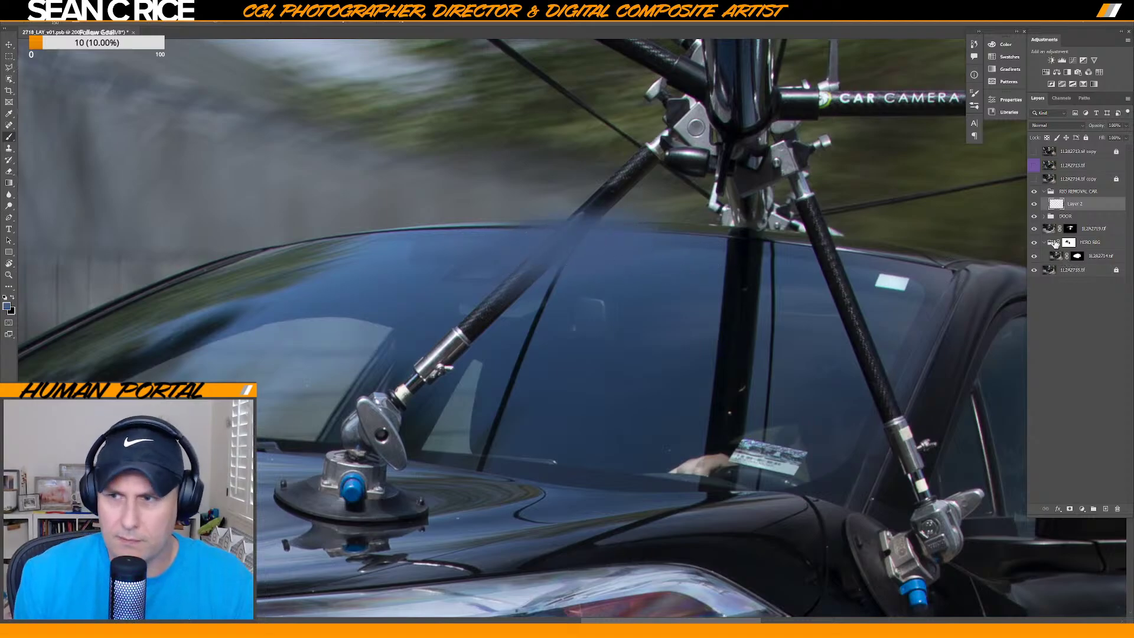
# Paint out more of the rig arm on the upper windshield with resampled blues and a smaller brush, and add a layer mask.
pyautogui.press('alt')
pyautogui.keyDown('alt'); pyautogui.click(501, 246); pyautogui.keyUp('alt')
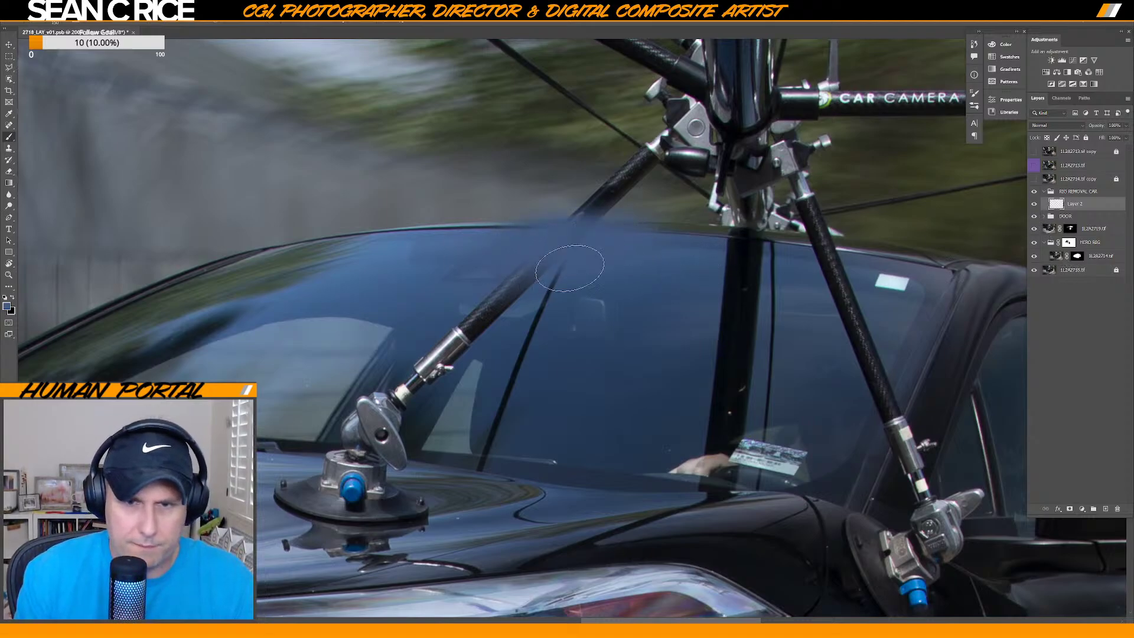
pyautogui.press('[')
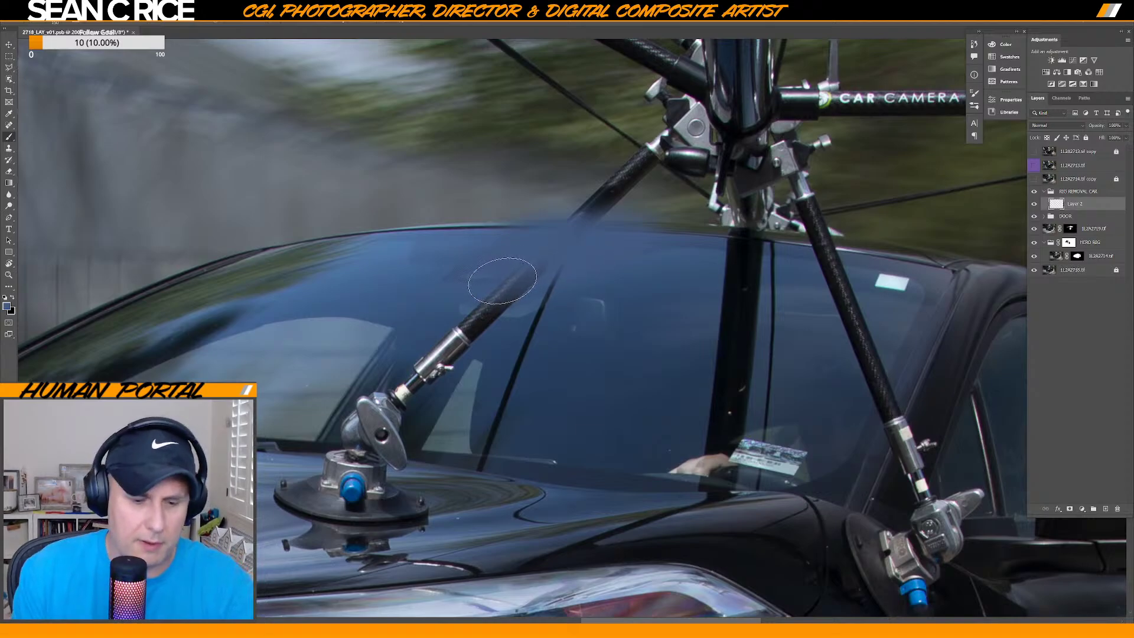
pyautogui.press('alt')
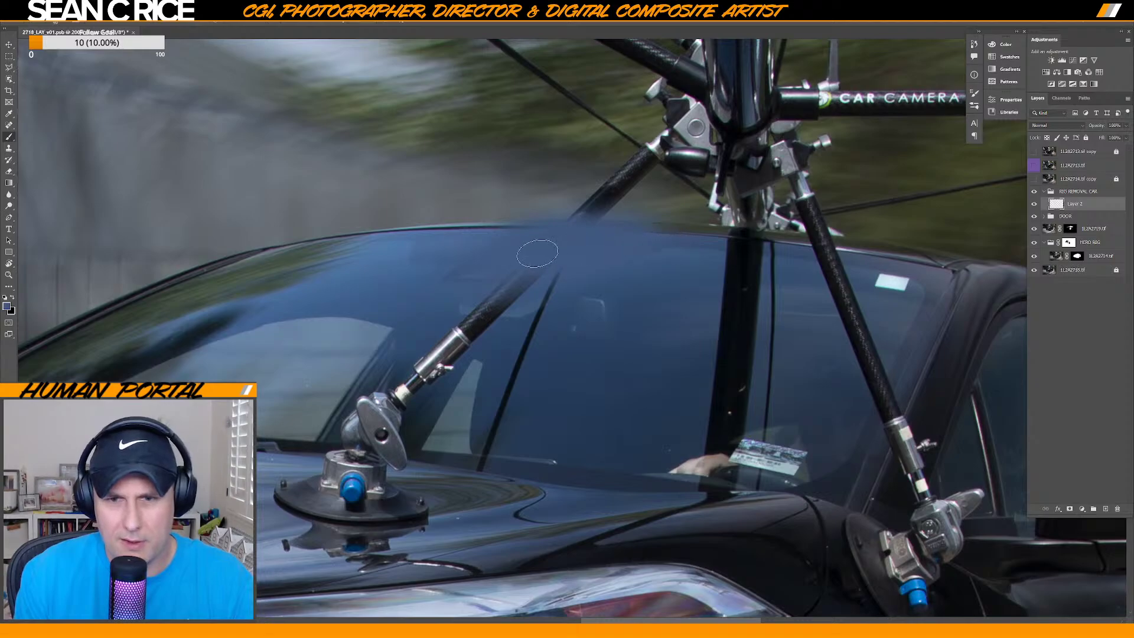
pyautogui.keyDown('alt'); pyautogui.click(549, 253); pyautogui.keyUp('alt')
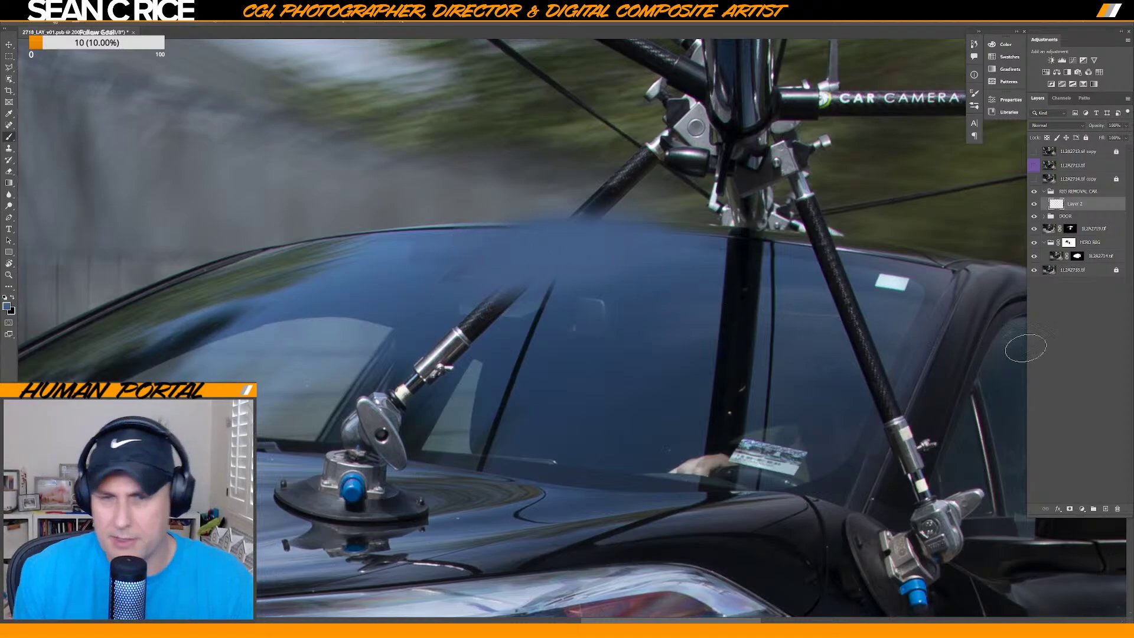
pyautogui.click(1074, 511)
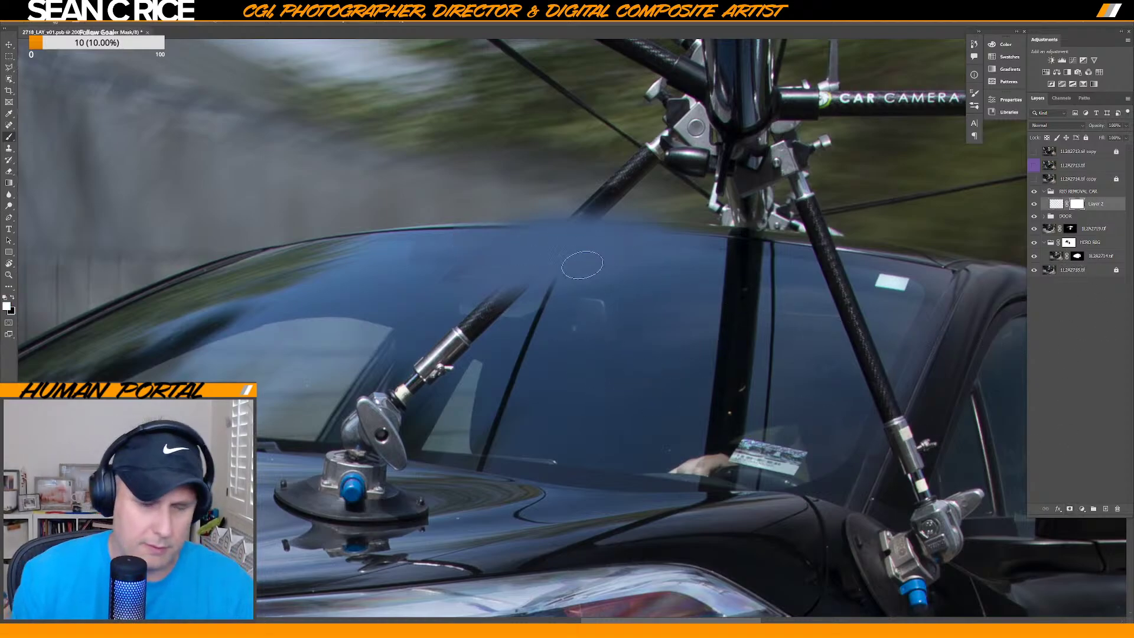
# Choose the MAIN HARD brush and show its brush tip settings.
pyautogui.rightClick(582, 246)
pyautogui.click(683, 533)
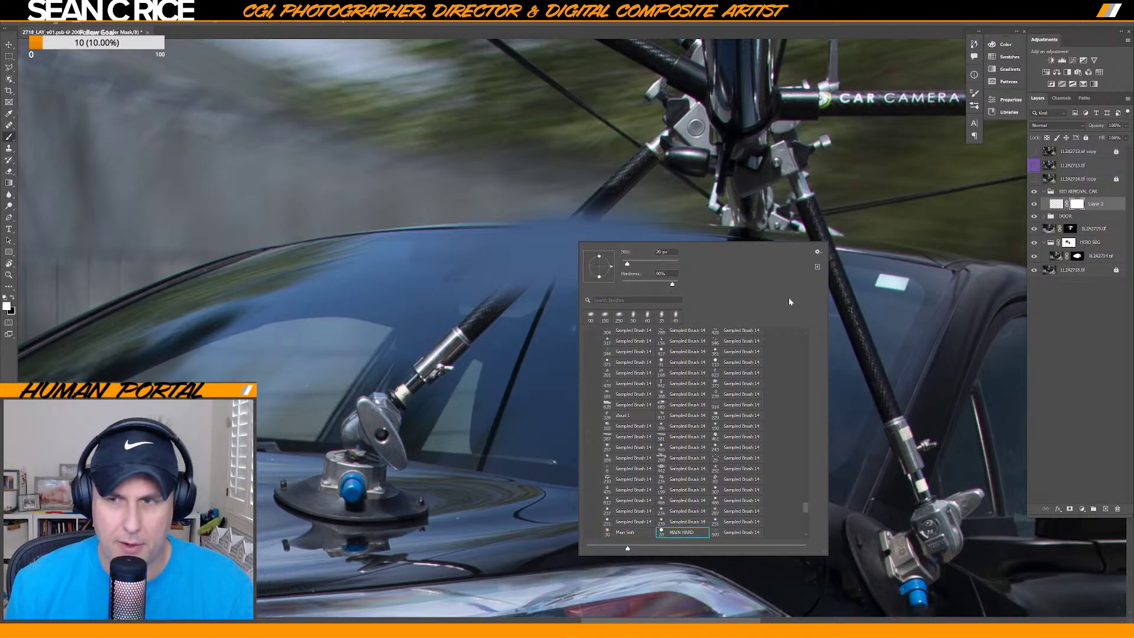
pyautogui.click(980, 112)
pyautogui.click(975, 96)
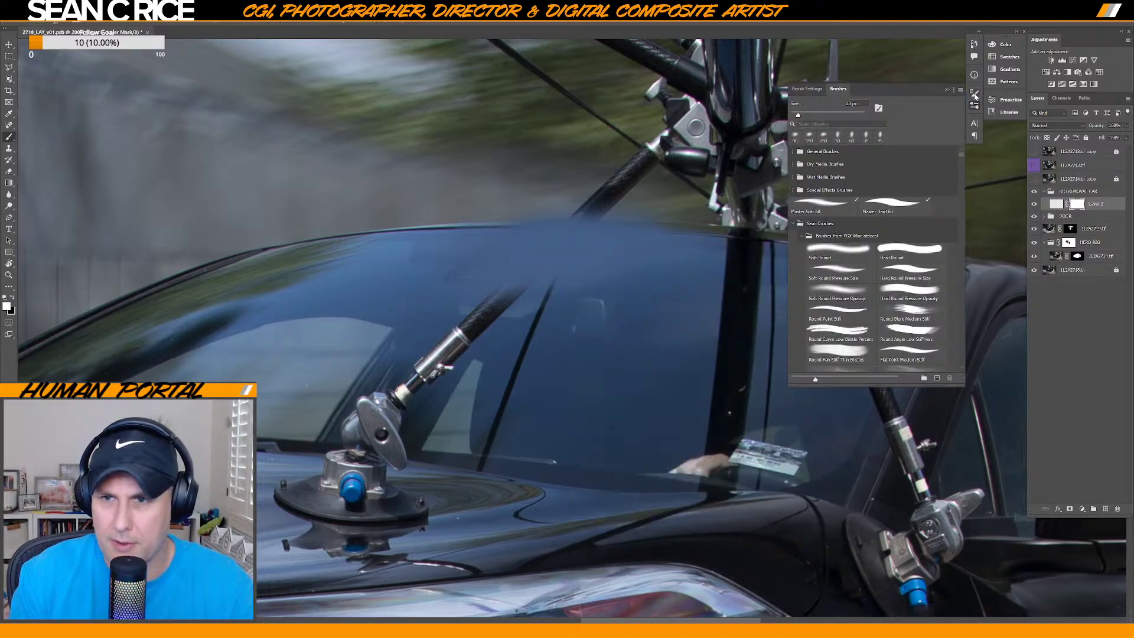
pyautogui.click(975, 96)
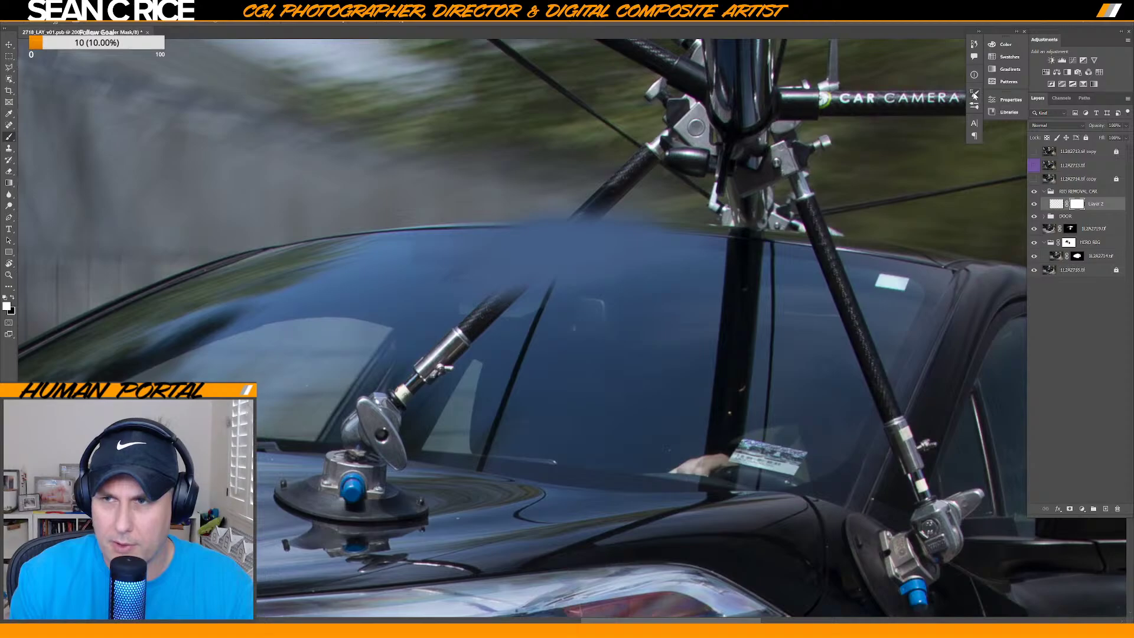
pyautogui.click(975, 95)
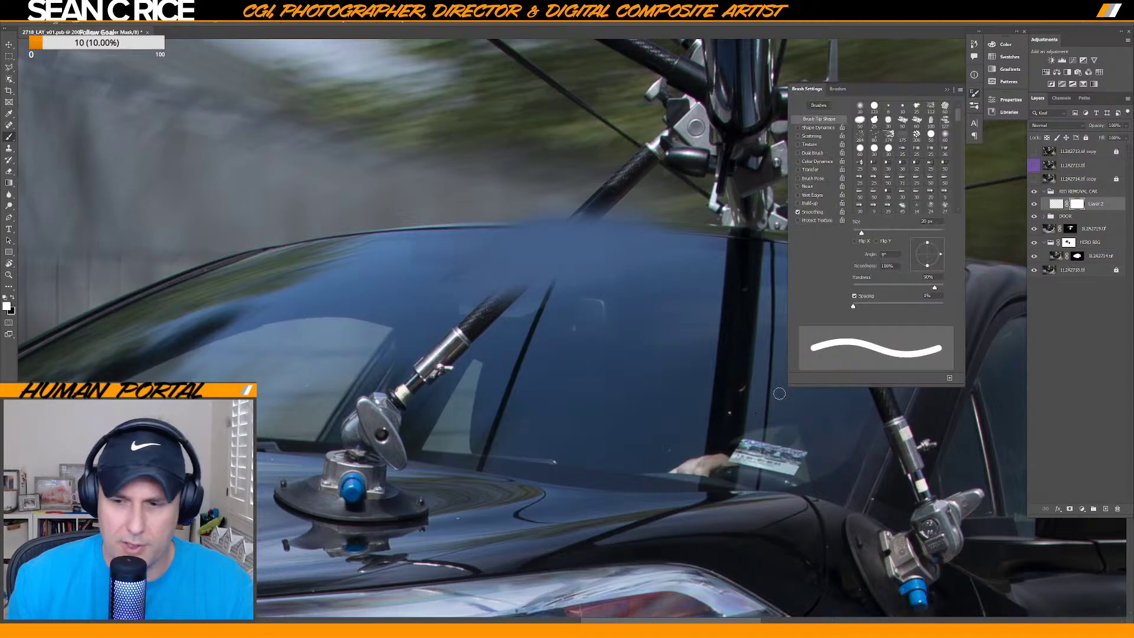
# Size the hard brush to 30 px for masking along the windshield's upper edge, and close the brush settings.
pyautogui.hotkey('ctrl', '+')
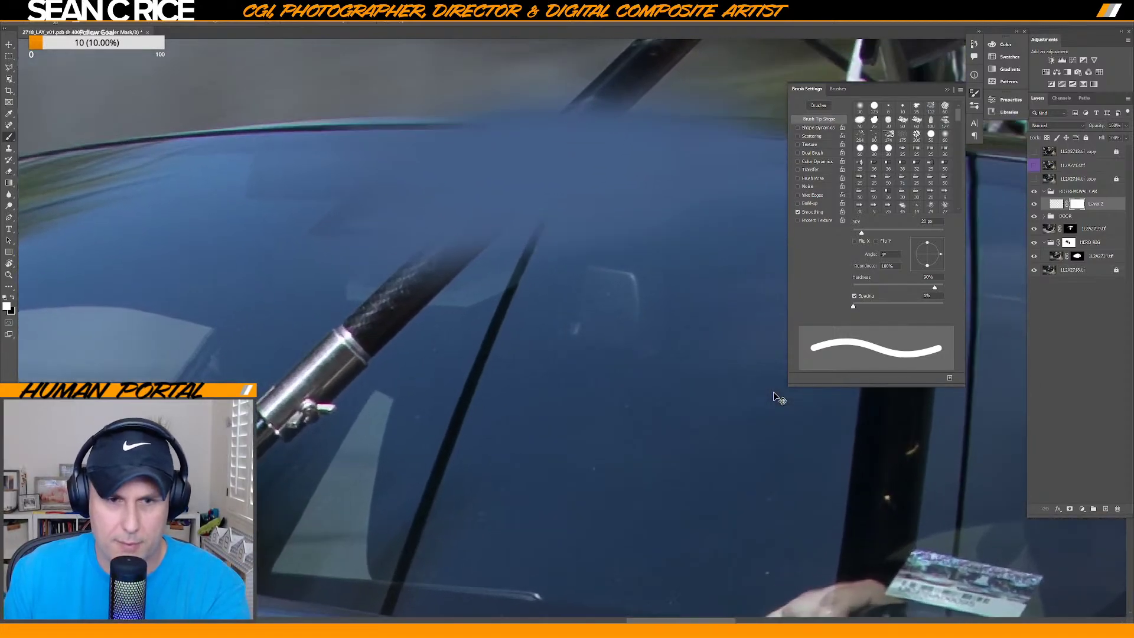
pyautogui.hotkey('ctrl', '+')
pyautogui.hotkey('ctrl', '+')
pyautogui.hotkey('ctrl', '+')
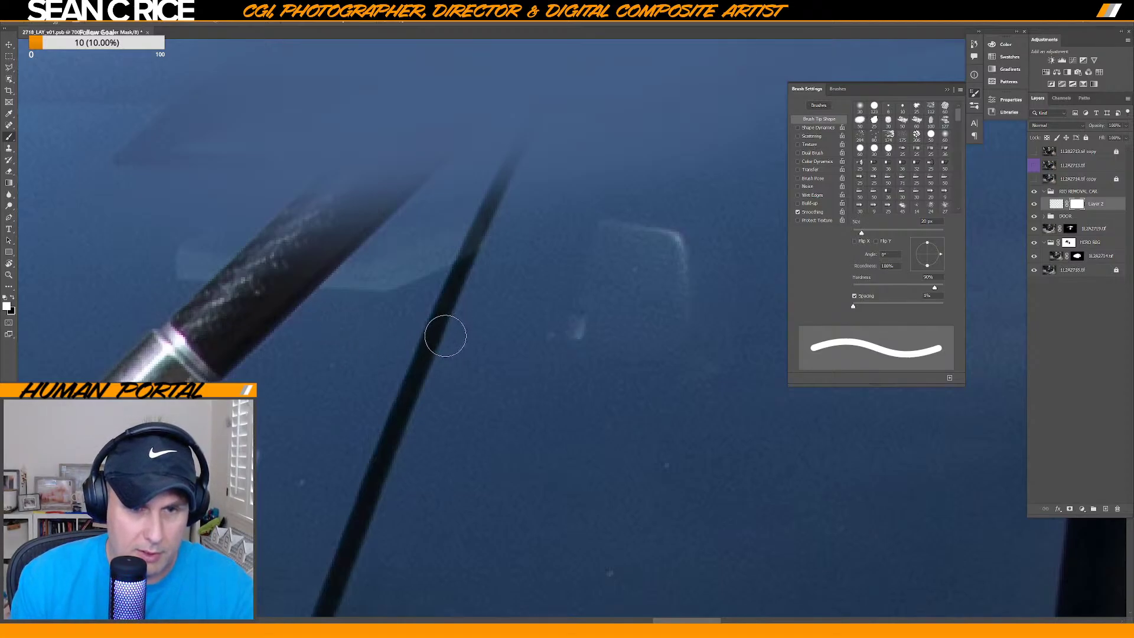
pyautogui.press('[')
pyautogui.press('[')
pyautogui.press('[')
pyautogui.press('[')
pyautogui.press('[')
pyautogui.moveTo(524, 306); pyautogui.dragTo(601, 425)
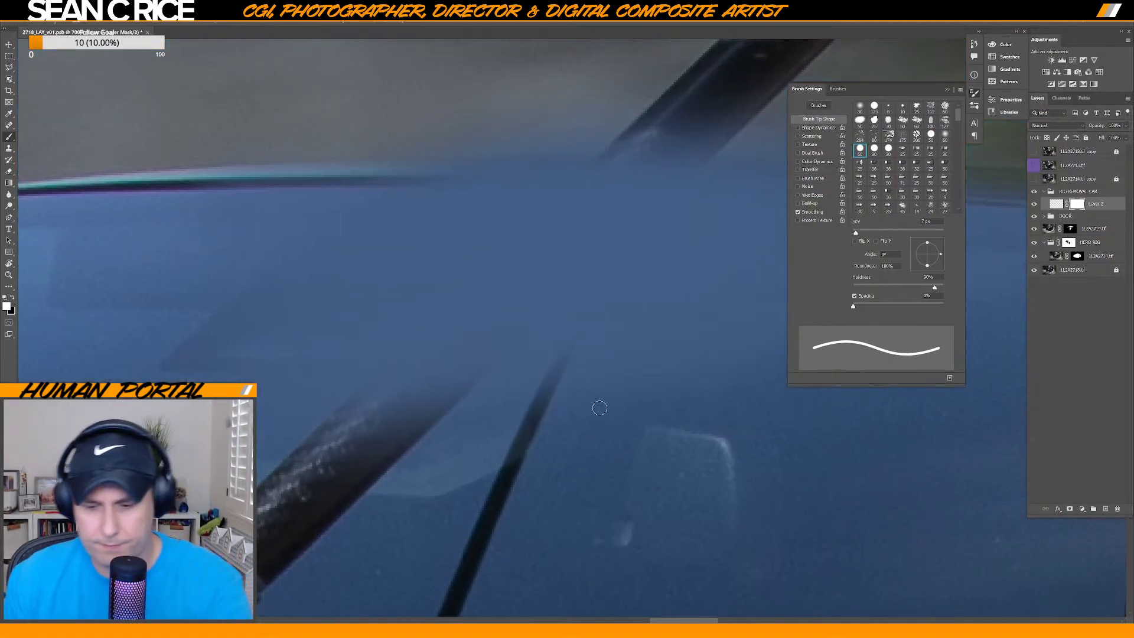
pyautogui.scroll(-2, 600, 409)
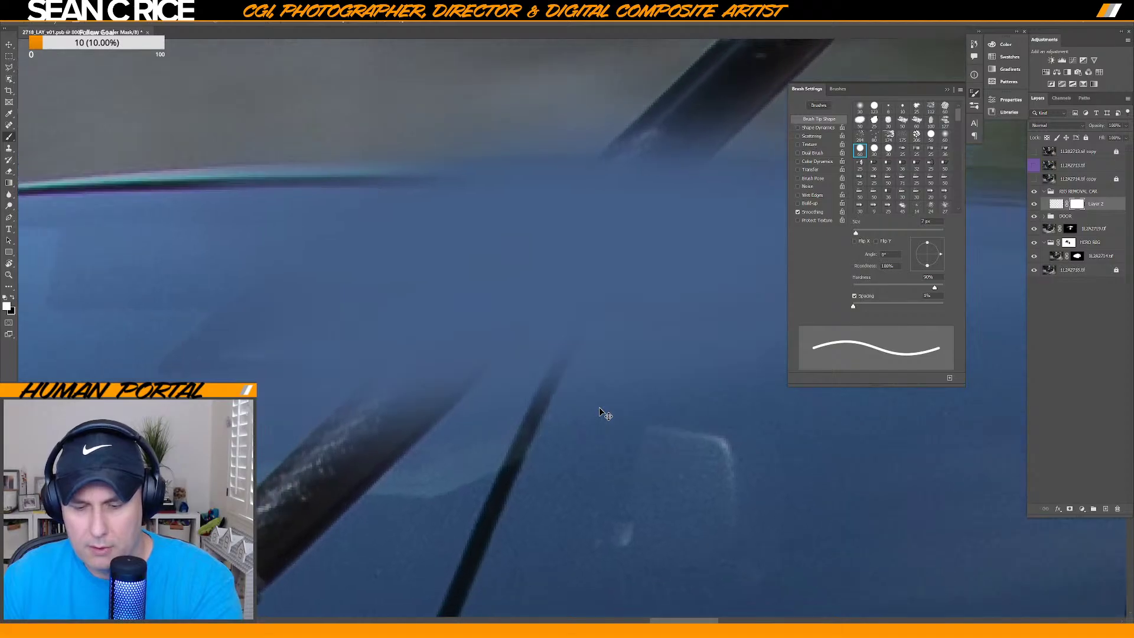
pyautogui.press(']')
pyautogui.press(']')
pyautogui.press(']')
pyautogui.press(']')
pyautogui.press(']')
pyautogui.press(']')
pyautogui.press(']')
pyautogui.press(']')
pyautogui.press(']')
pyautogui.press(']')
pyautogui.press(']')
pyautogui.press(']')
pyautogui.press(']')
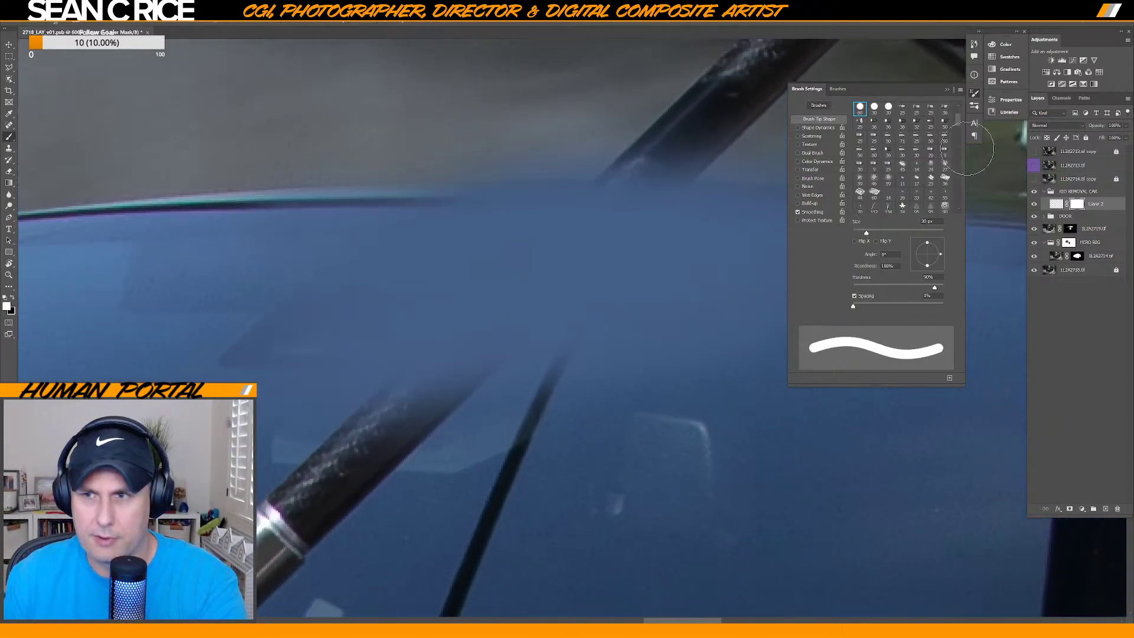
pyautogui.press('F5')
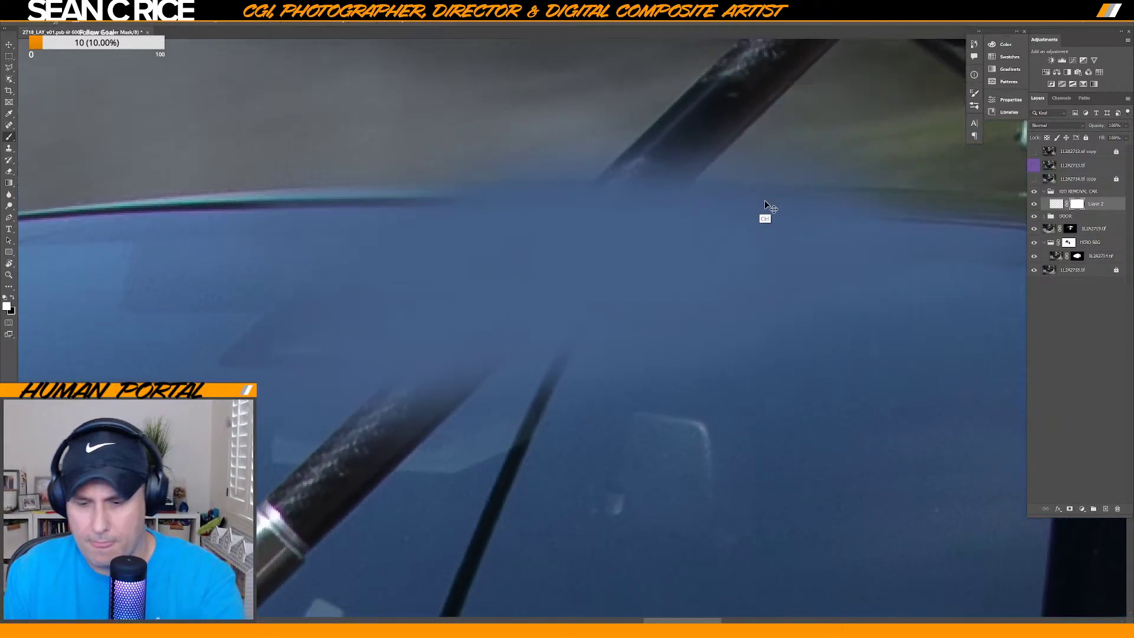
# Mask out the blue overspill above the roofline with black strokes along the windshield's upper edge.
pyautogui.scroll(-2, 761, 201)
pyautogui.press('x')
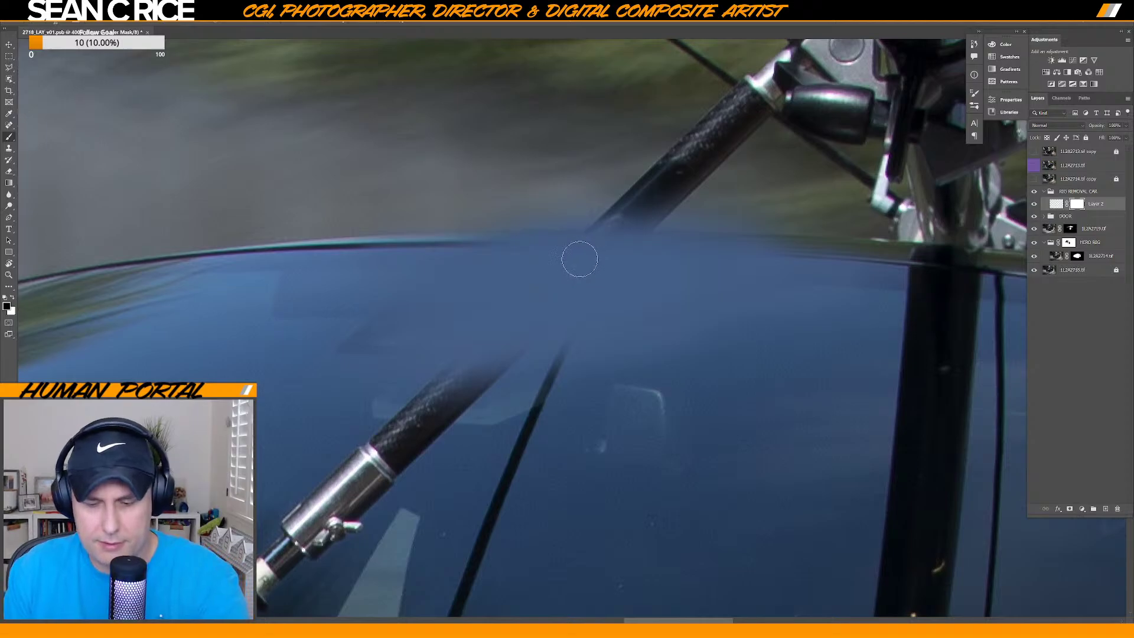
pyautogui.moveTo(578, 250)
pyautogui.mouseDown()
pyautogui.moveTo(649, 221)
pyautogui.moveTo(674, 226)
pyautogui.mouseUp()
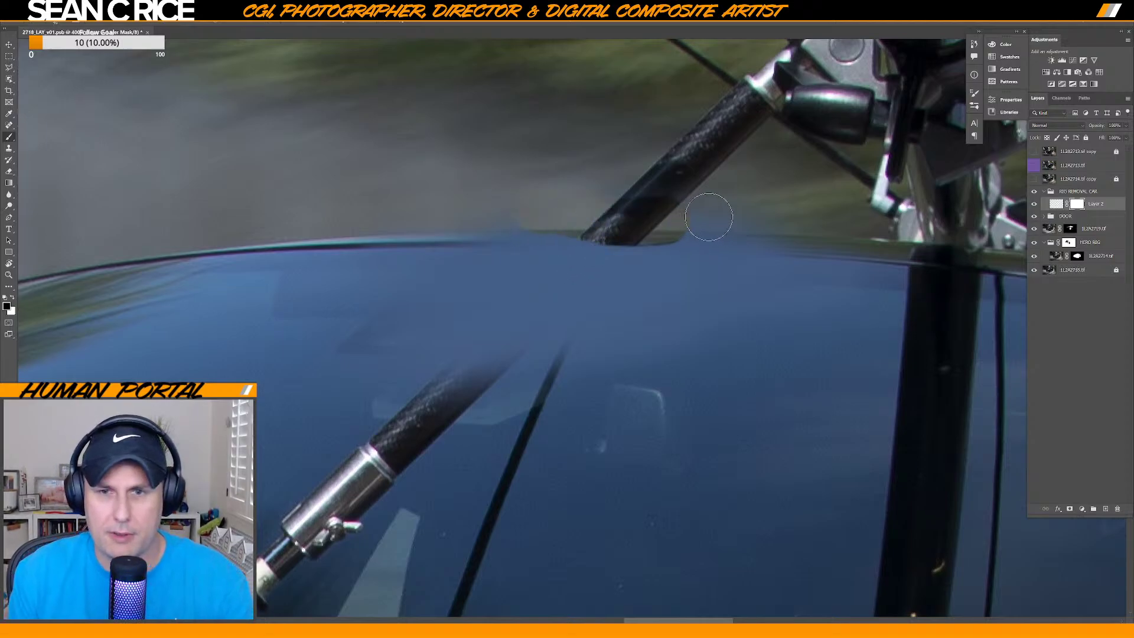
pyautogui.keyDown('shift'); pyautogui.click(754, 229); pyautogui.keyUp('shift')
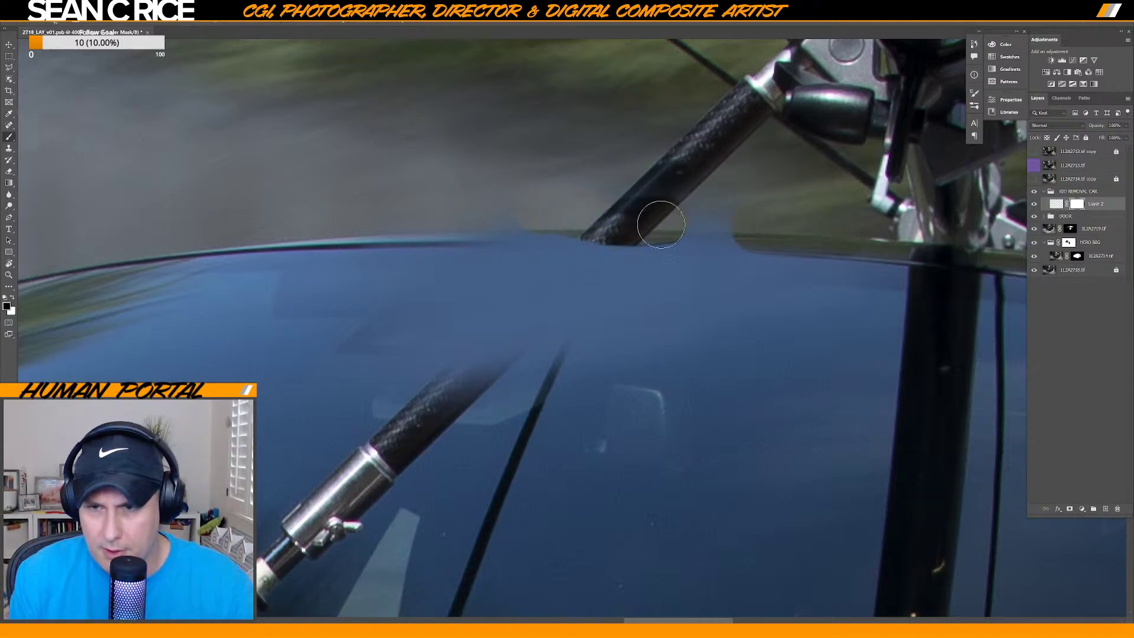
pyautogui.keyDown('shift'); pyautogui.click(367, 237); pyautogui.keyUp('shift')
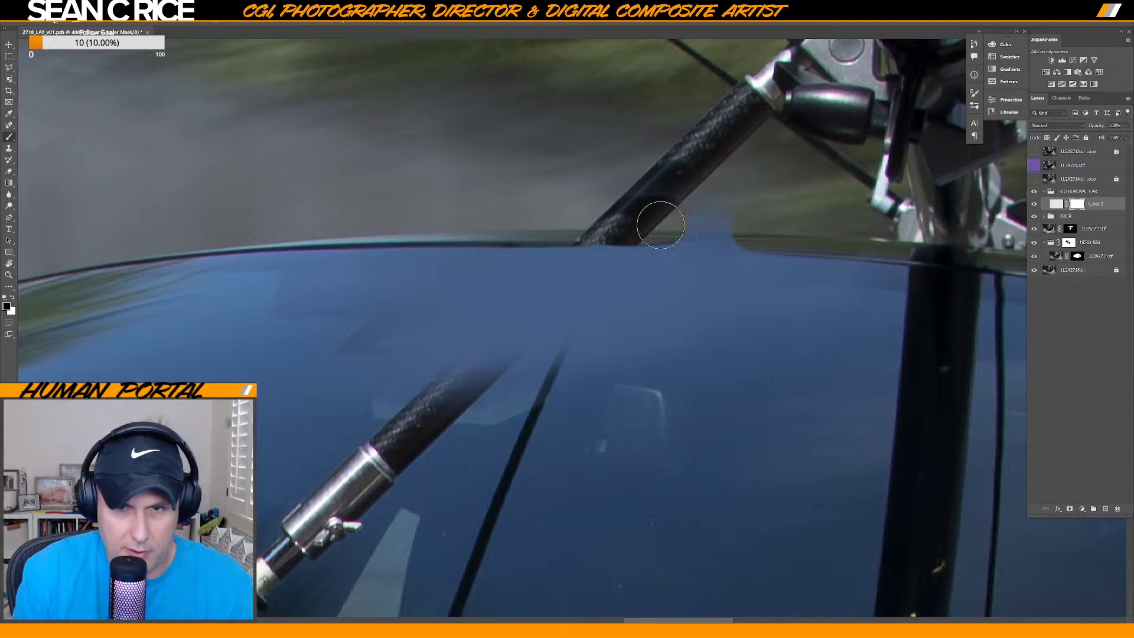
pyautogui.keyDown('shift'); pyautogui.click(709, 224); pyautogui.keyUp('shift')
pyautogui.keyDown('shift'); pyautogui.click(798, 233); pyautogui.keyUp('shift')
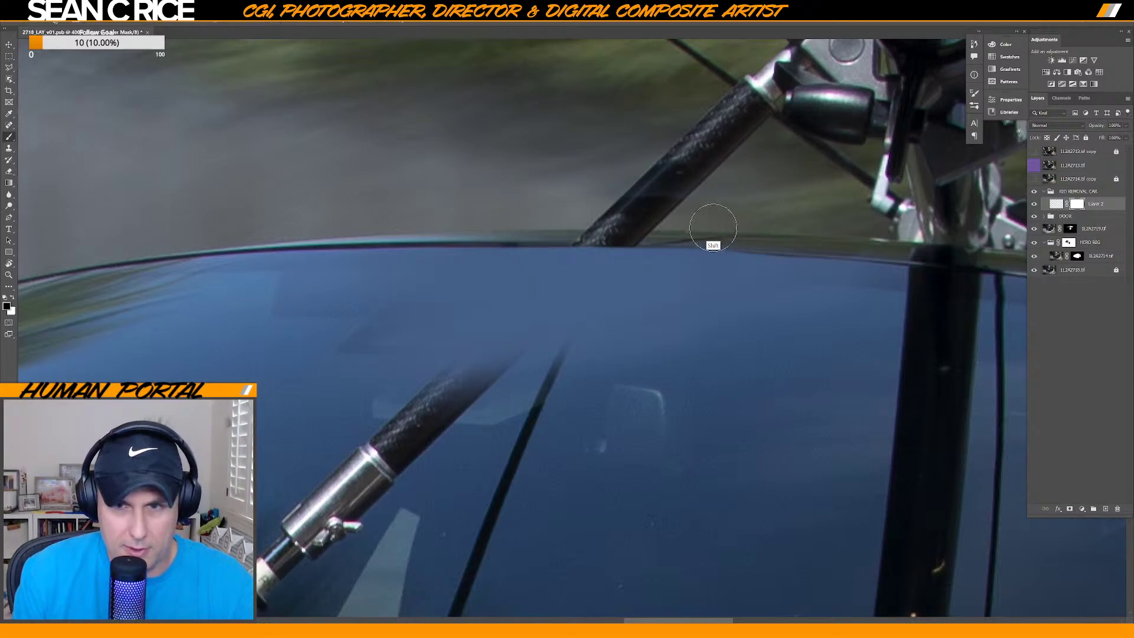
pyautogui.keyDown('shift'); pyautogui.click(544, 224); pyautogui.keyUp('shift')
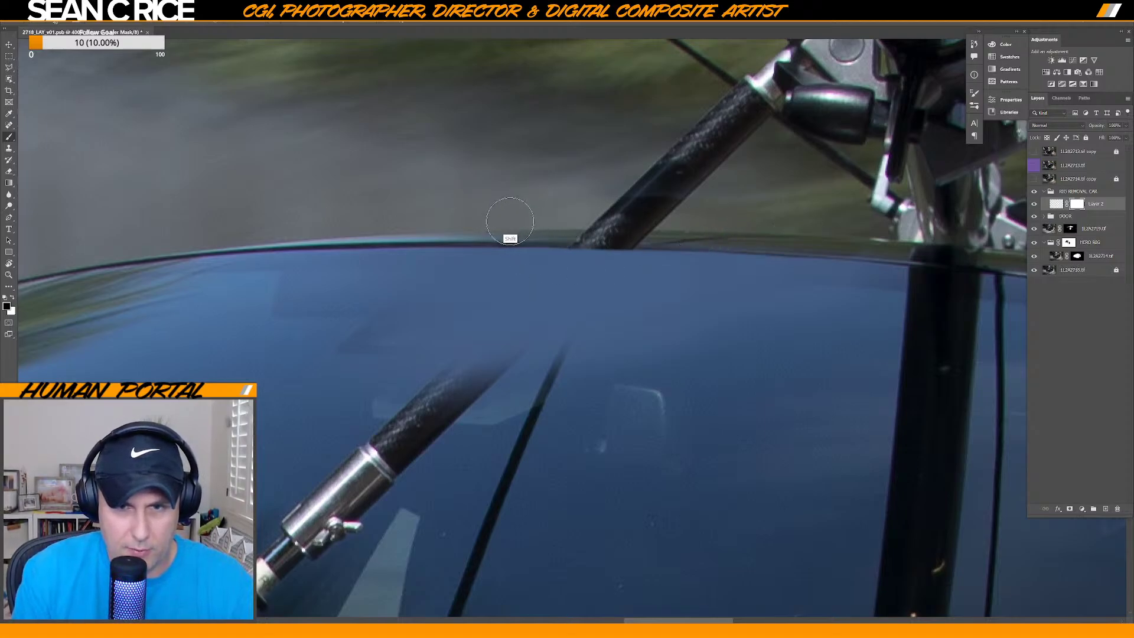
# Reduce the mask brush's size and switch its paint colour to white.
pyautogui.press('[')
pyautogui.press('[')
pyautogui.press('[')
pyautogui.press('[')
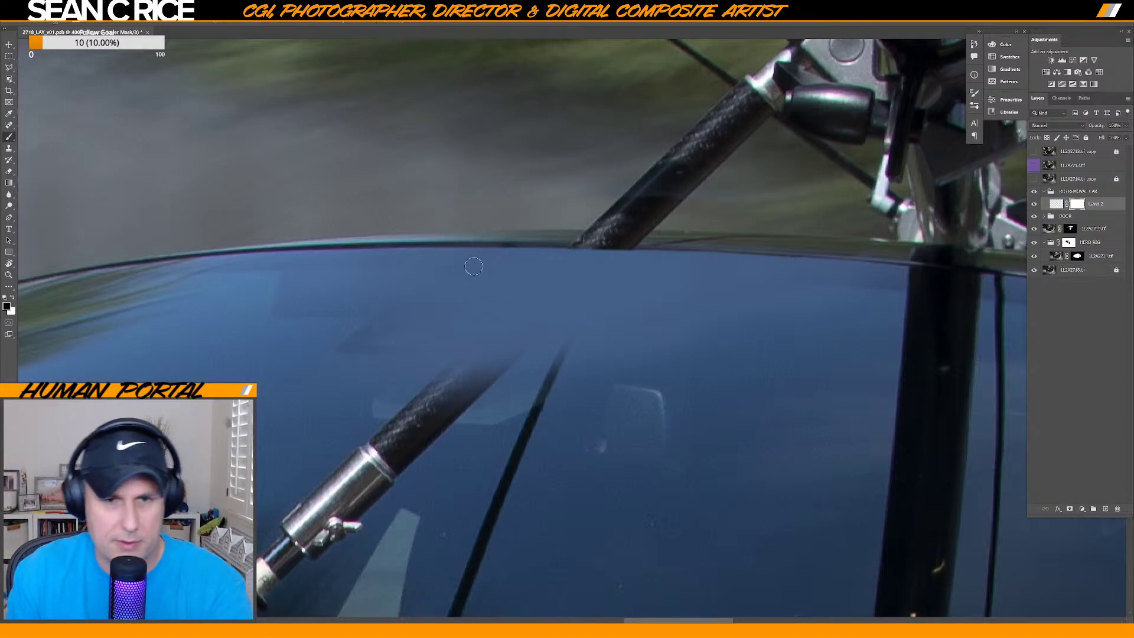
pyautogui.press('x')
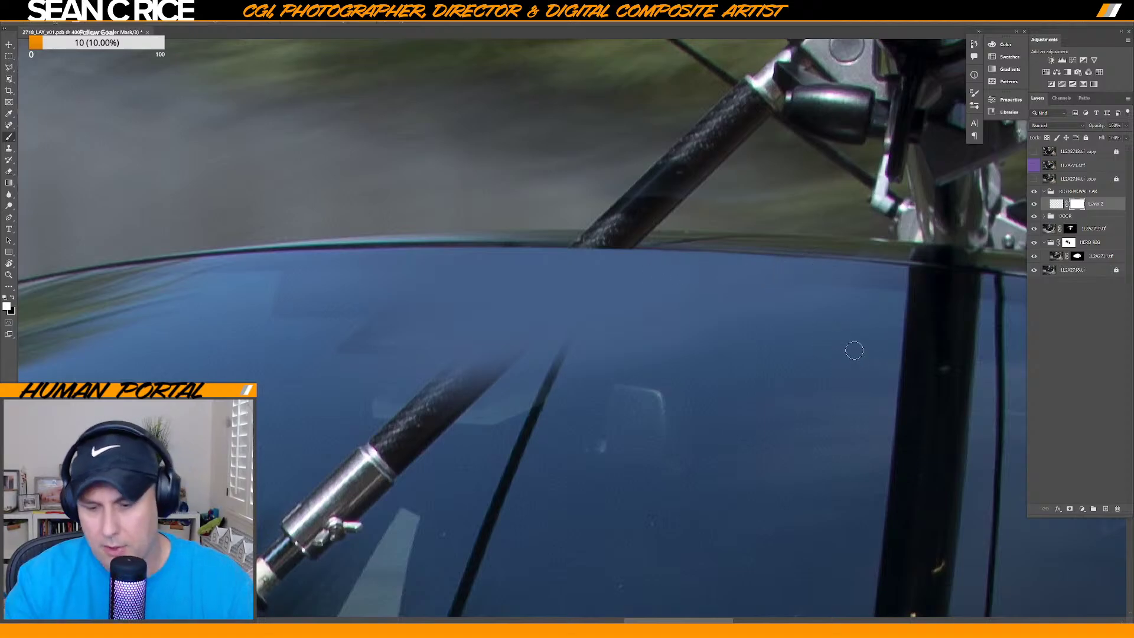
# Hide the pixel grid over a close view of the painted windshield area.
pyautogui.hotkey('ctrl', '=')
pyautogui.hotkey('ctrl', '=')
pyautogui.hotkey('ctrl', '=')
pyautogui.hotkey('ctrl', '=')
pyautogui.hotkey('ctrl', '=')
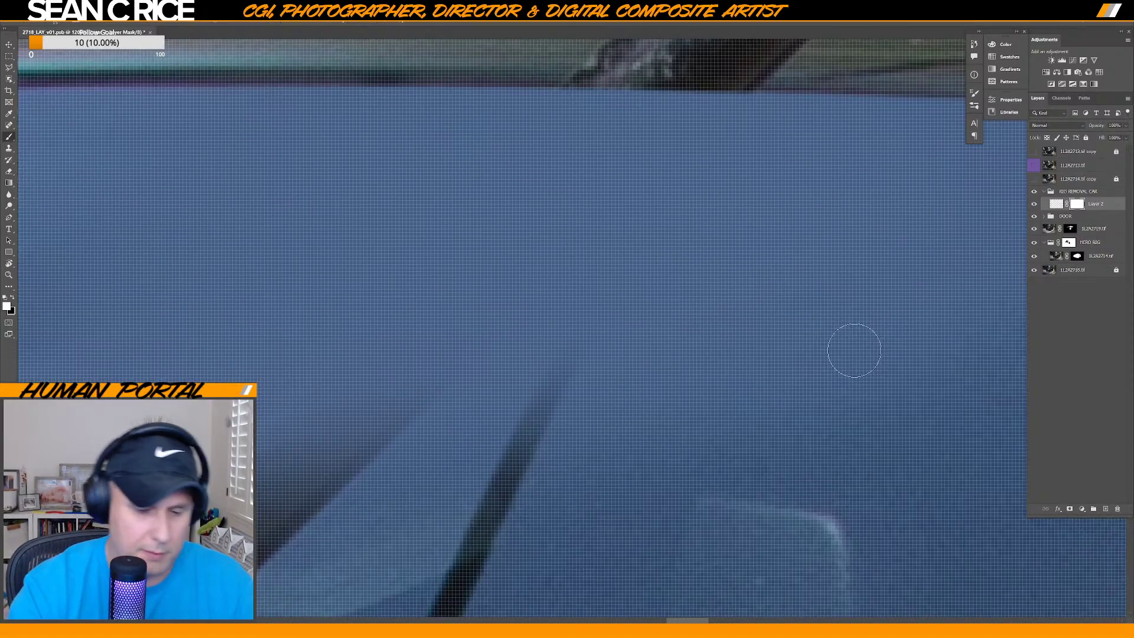
pyautogui.hotkey('ctrl', 'h')
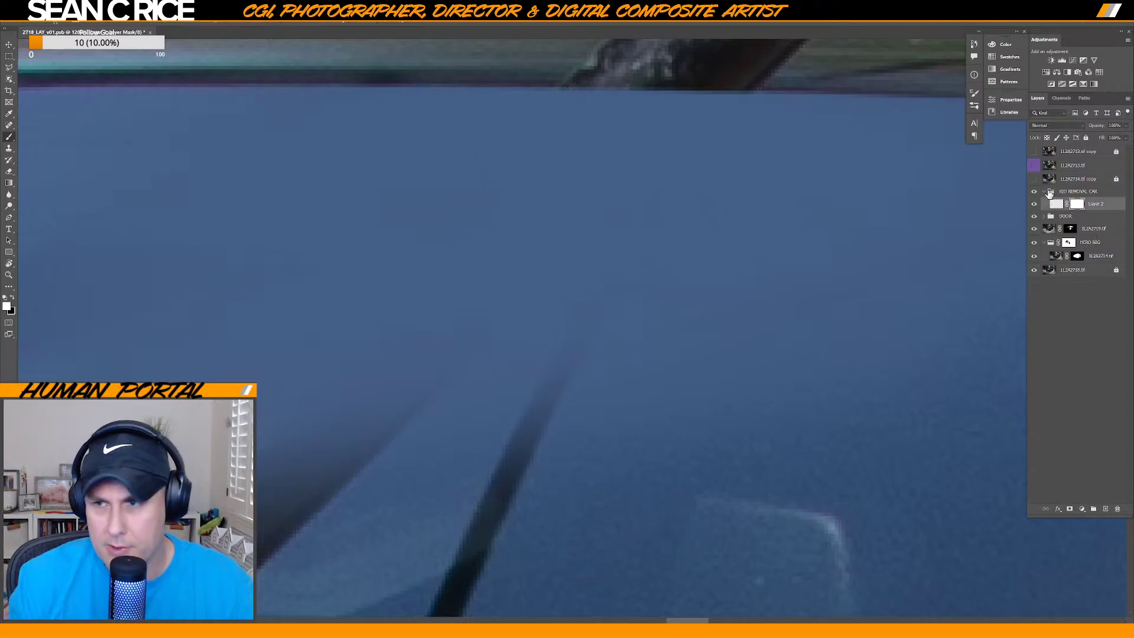
# Collapse the RIG REMOVAL CAR group and add a new empty layer at the top of the layer stack.
pyautogui.click(1051, 191)
pyautogui.click(1044, 191)
pyautogui.click(1082, 509)
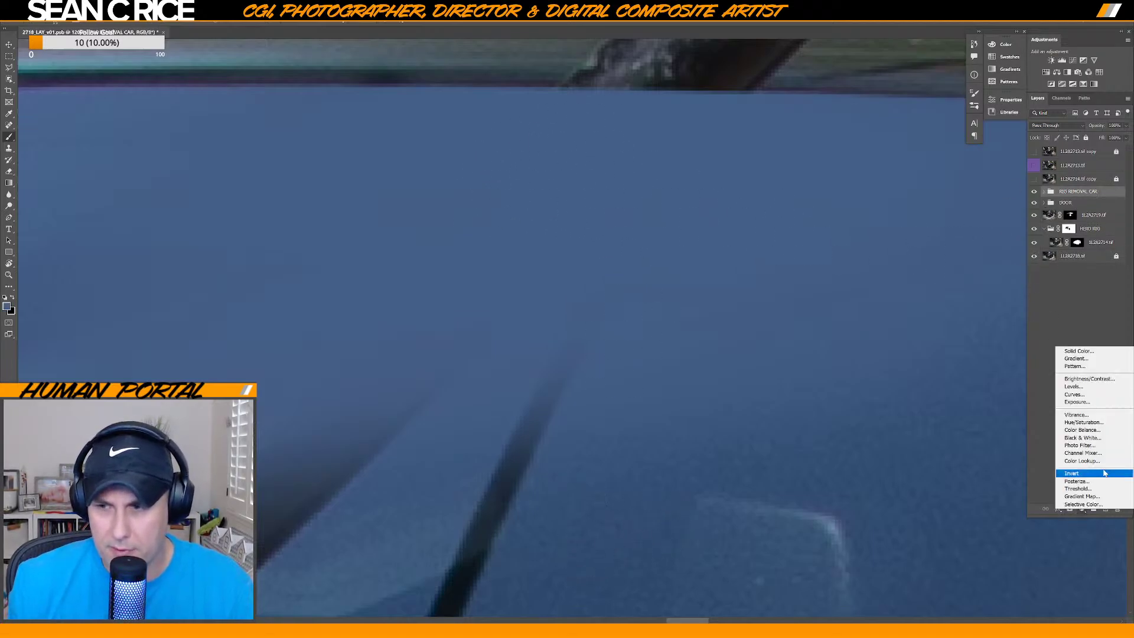
pyautogui.click(1065, 313)
pyautogui.hotkey('ctrl', 'shift', 'n')
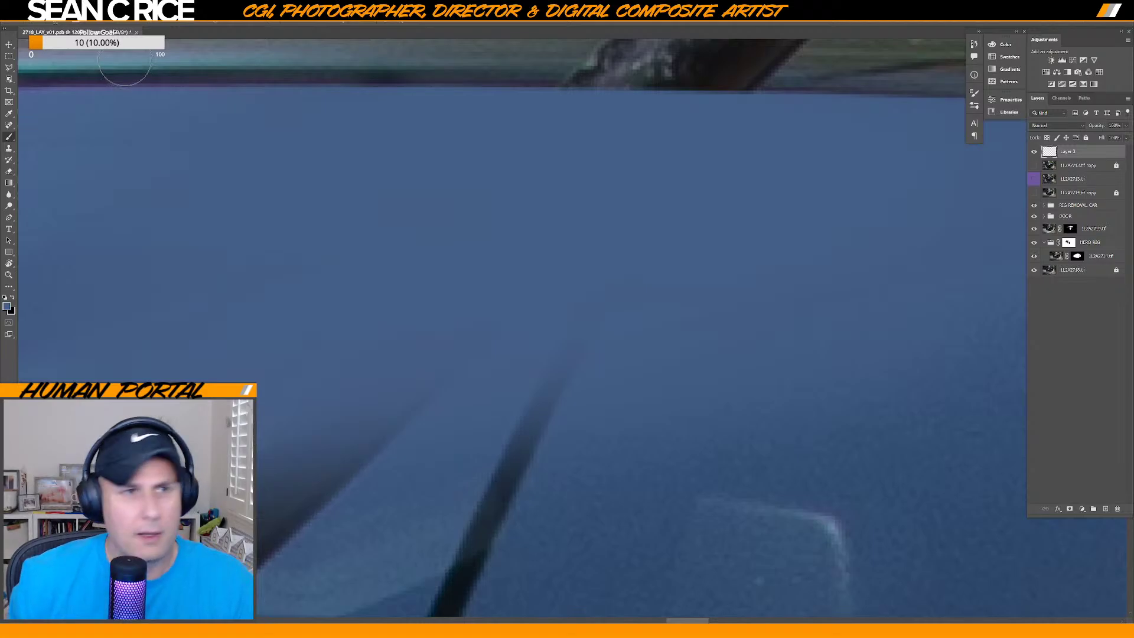
# Fill the new top layer with 50% gray in Normal mode and set the layer's blend mode to Overlay.
pyautogui.click(33, 16)
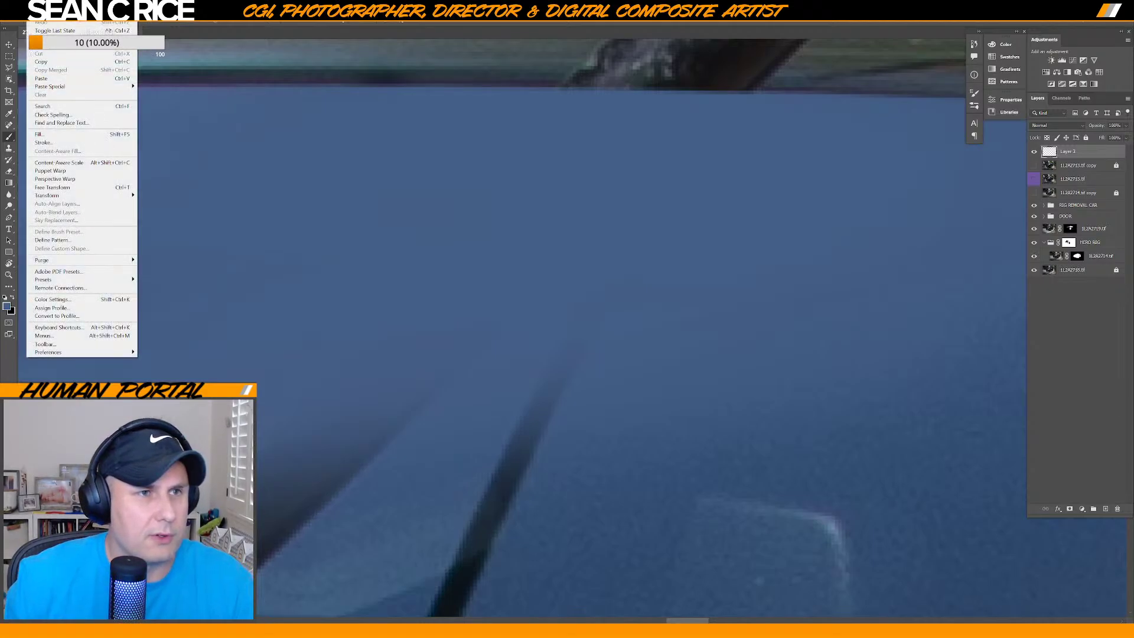
pyautogui.click(63, 140)
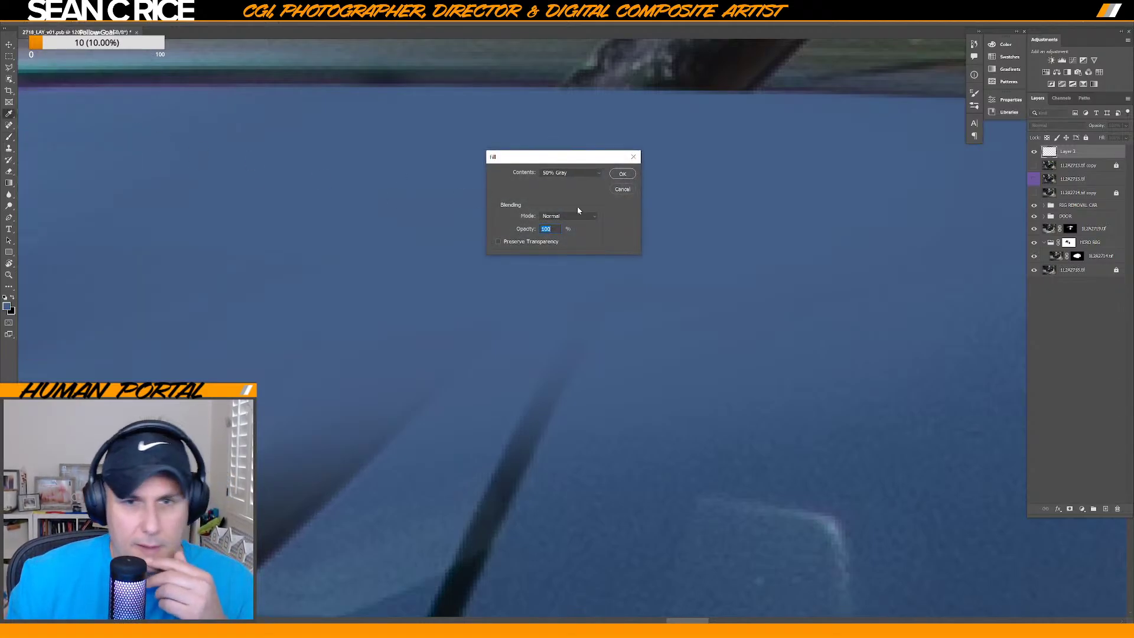
pyautogui.click(633, 175)
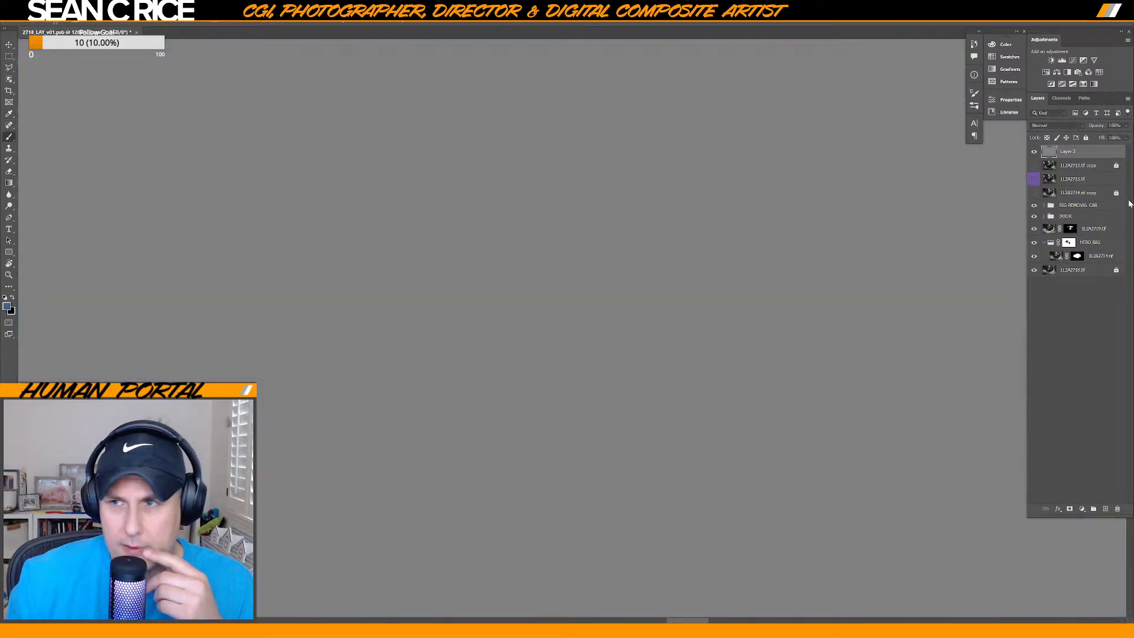
pyautogui.click(1059, 125)
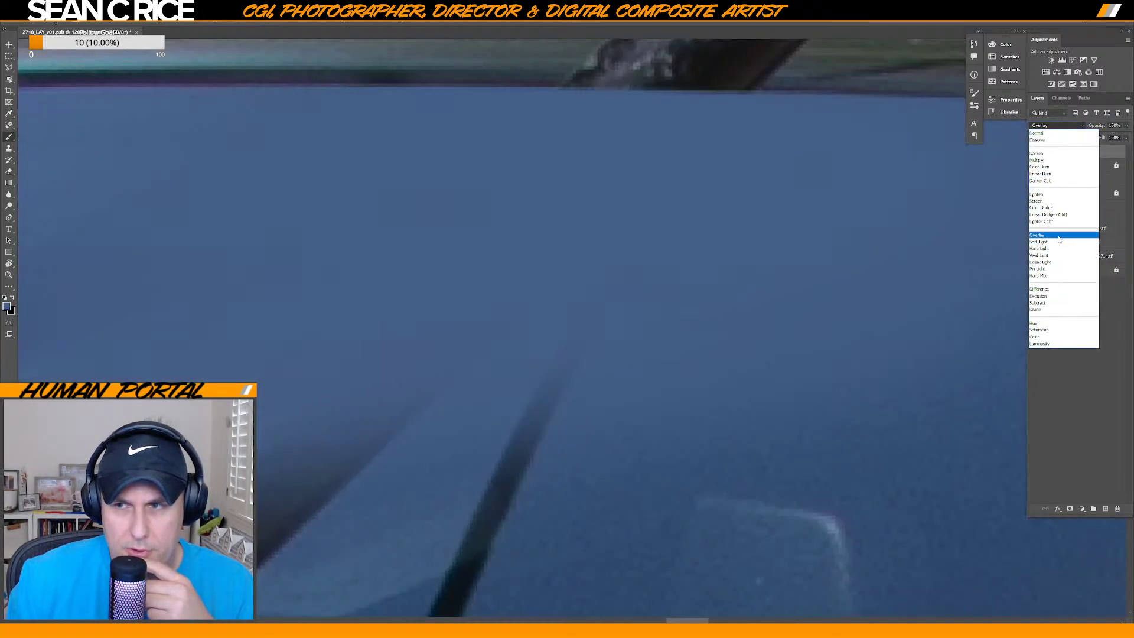
pyautogui.click(1063, 229)
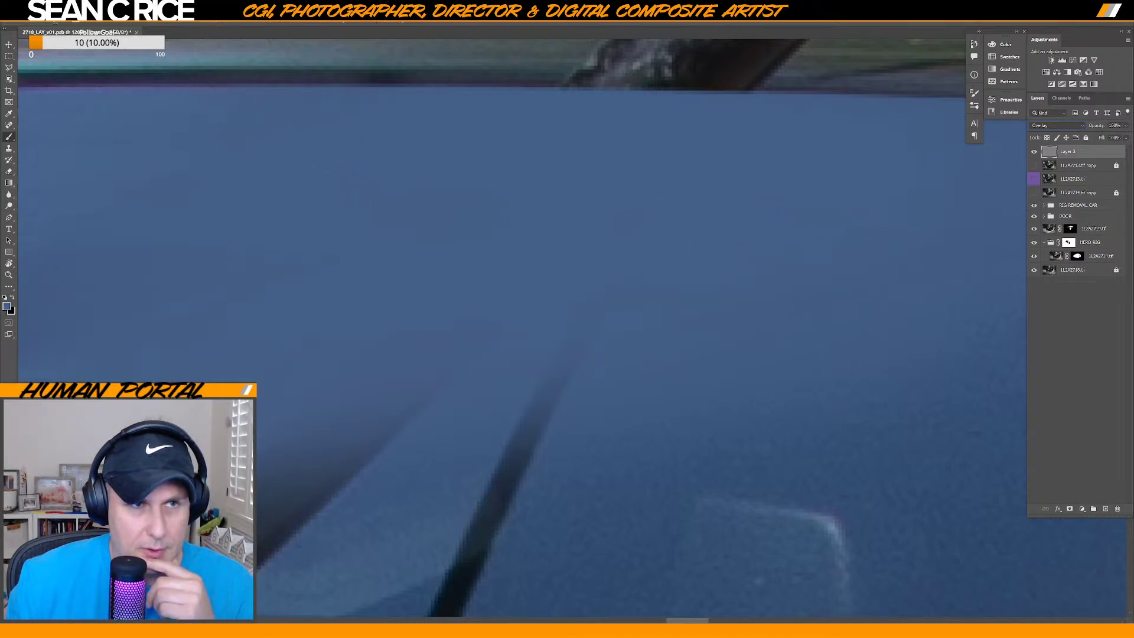
# Add monochromatic Gaussian noise to the gray Overlay layer, compare it on and off, and set the layer's opacity to 73%.
pyautogui.click(125, 15)
pyautogui.moveTo(154, 134)
pyautogui.click(254, 136)
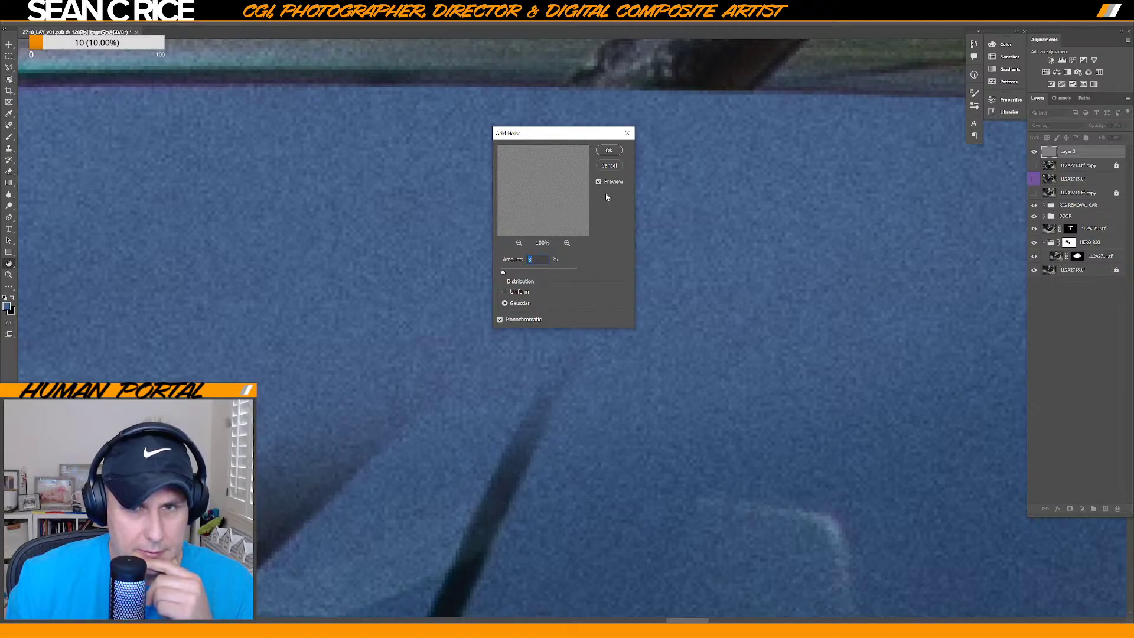
pyautogui.click(609, 152)
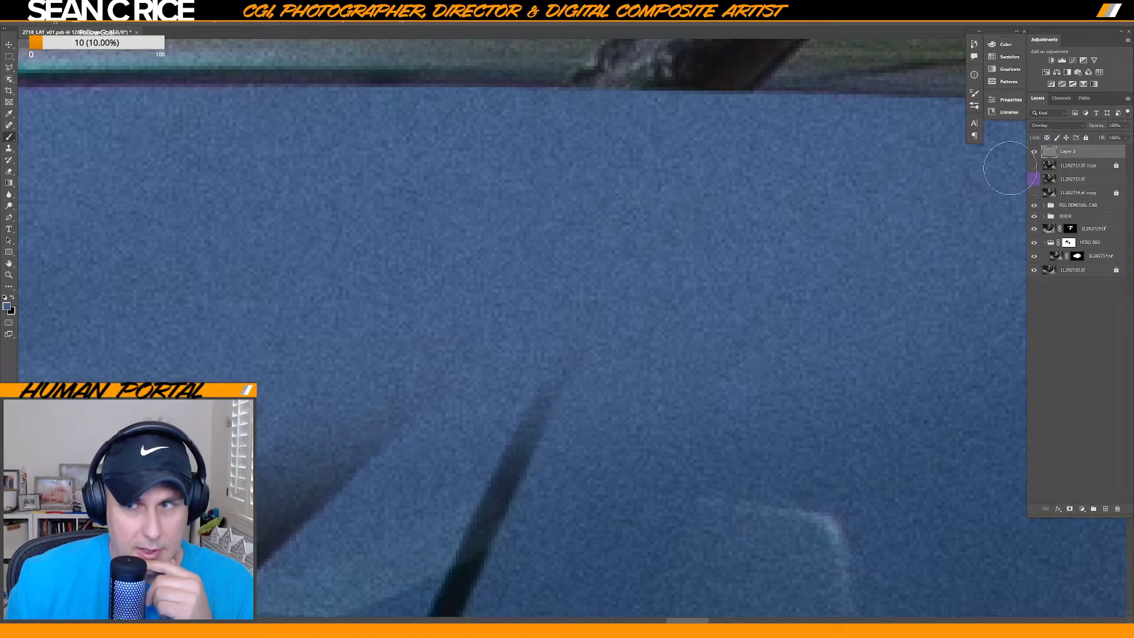
pyautogui.click(1034, 151)
pyautogui.click(1034, 151)
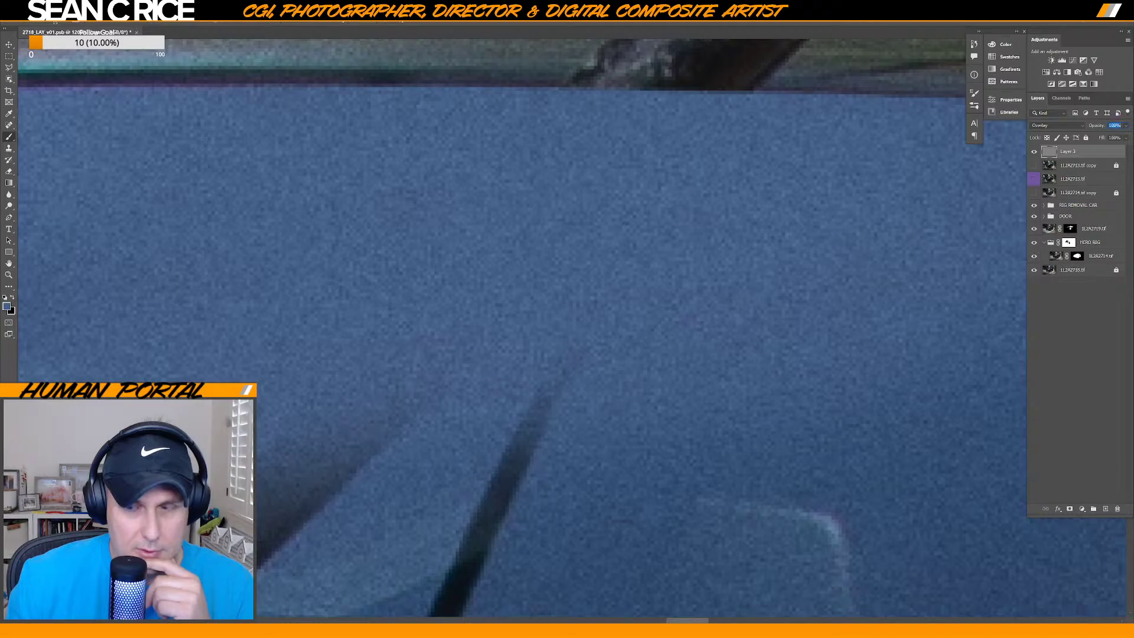
pyautogui.write('73')
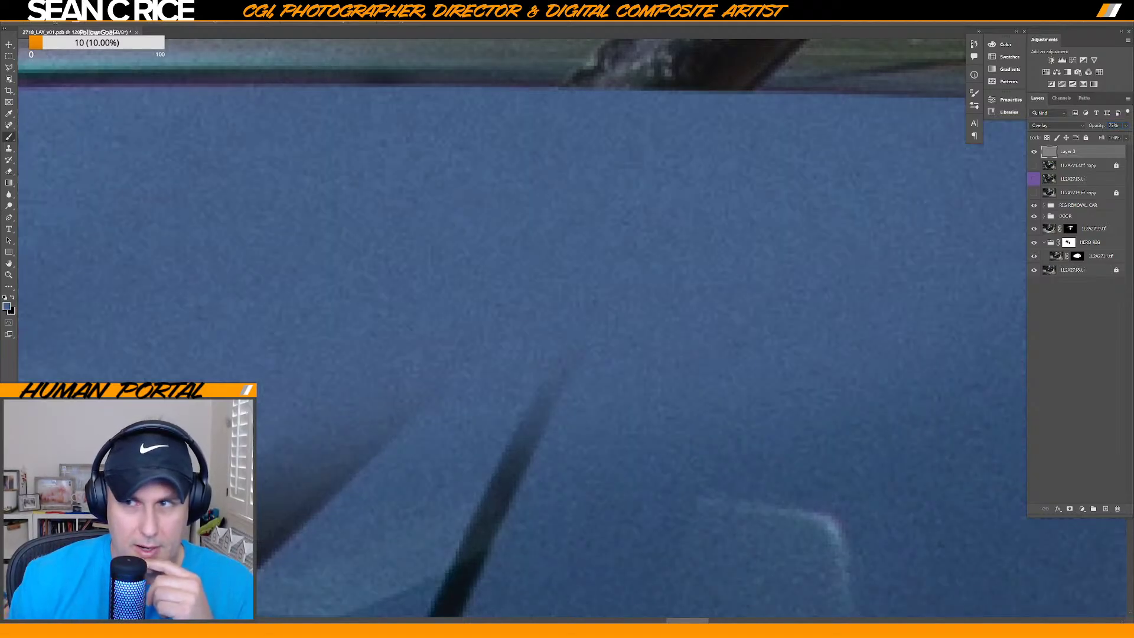
# Soften the noise layer's grain with a Gaussian Blur of 0.3 pixels.
pyautogui.click(125, 16)
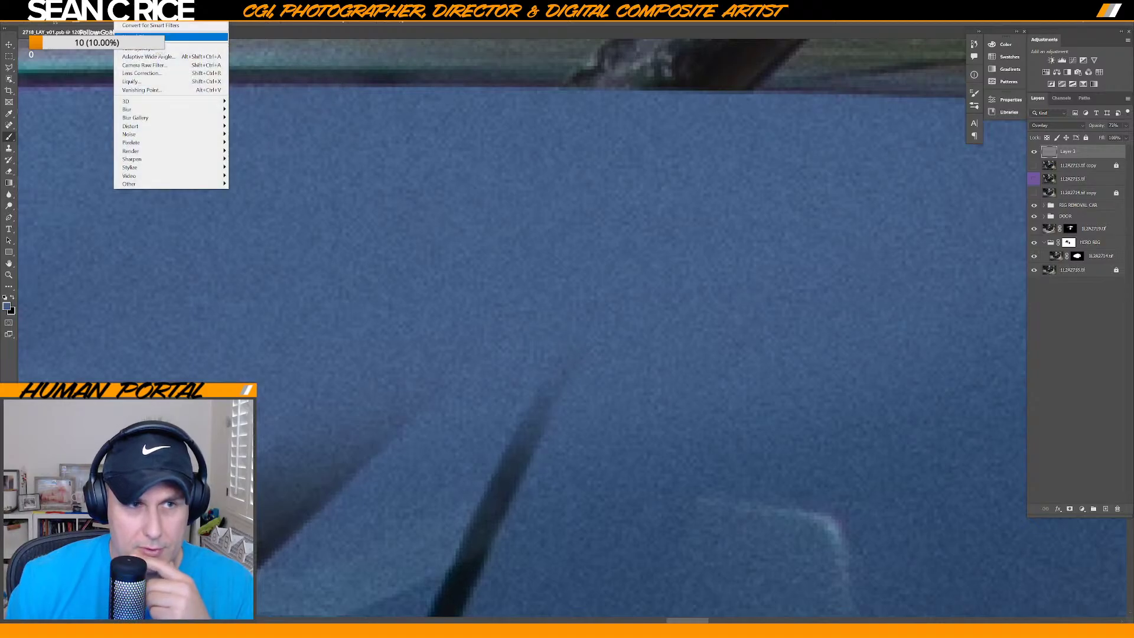
pyautogui.moveTo(177, 109)
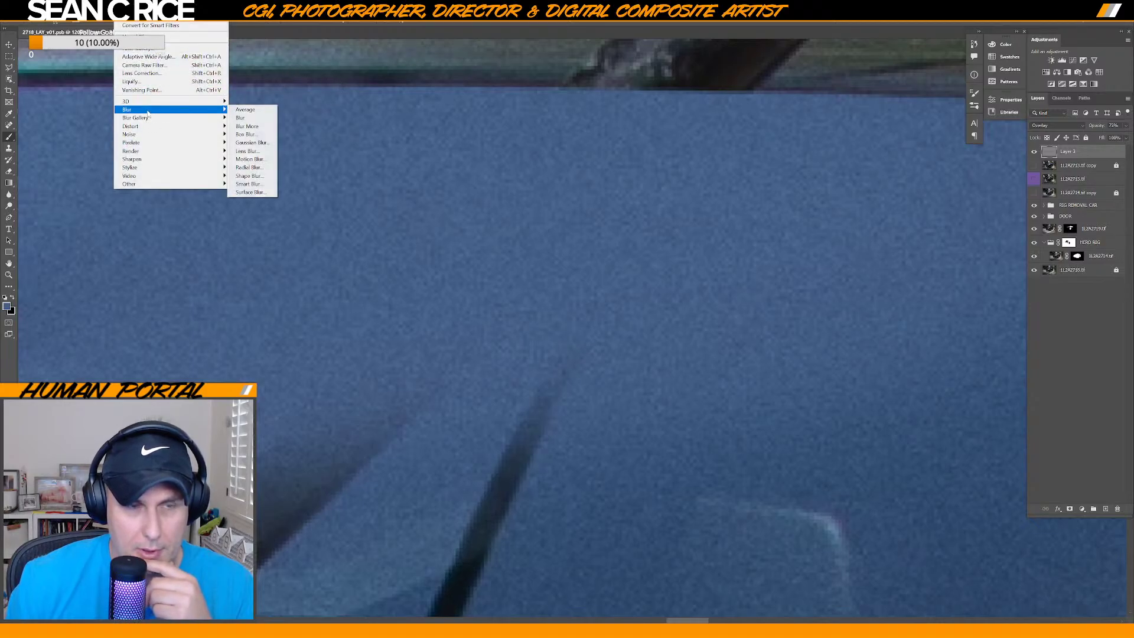
pyautogui.click(251, 142)
pyautogui.write('.3')
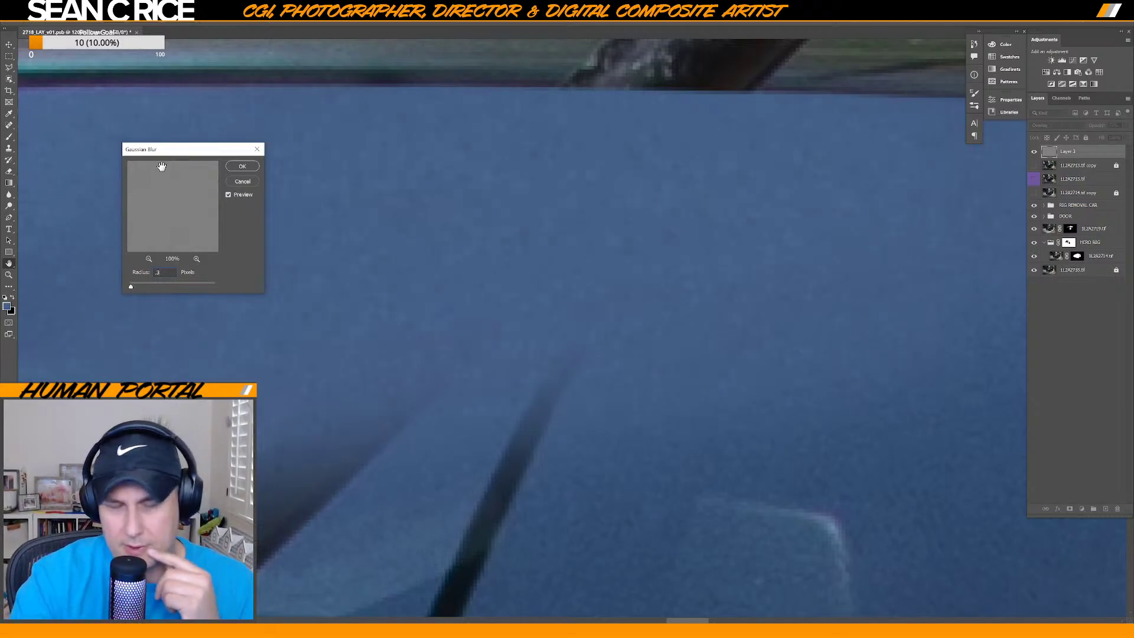
pyautogui.press('Return')
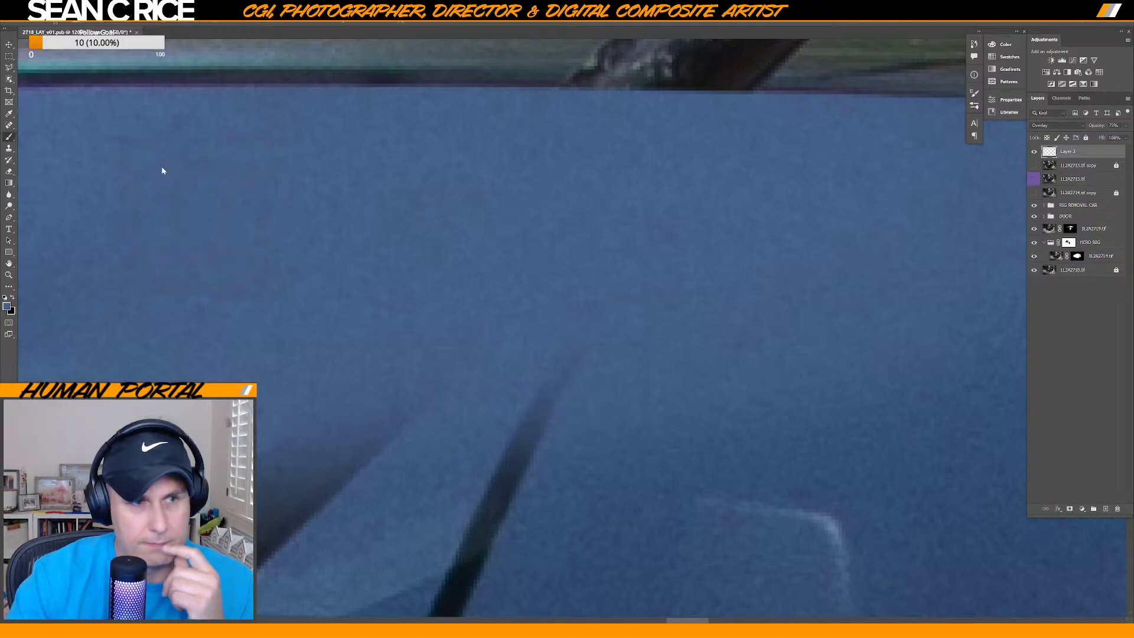
# Compare the noise layer on and off and revert the history to the opacity change before the Gaussian Blur.
pyautogui.click(1034, 153)
pyautogui.click(1034, 153)
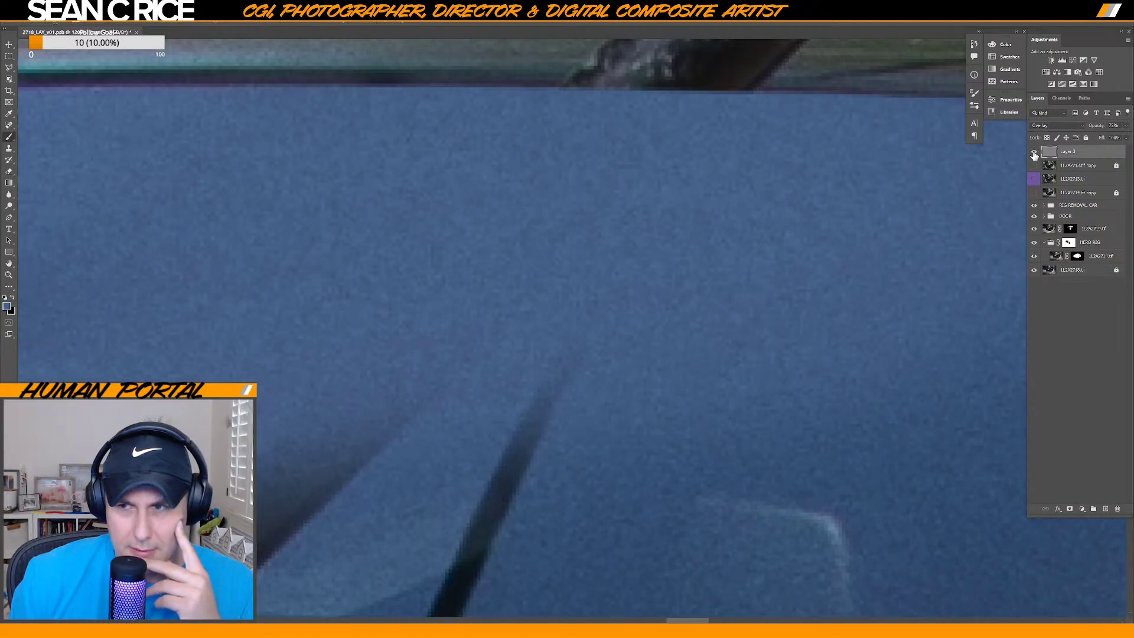
pyautogui.click(1034, 153)
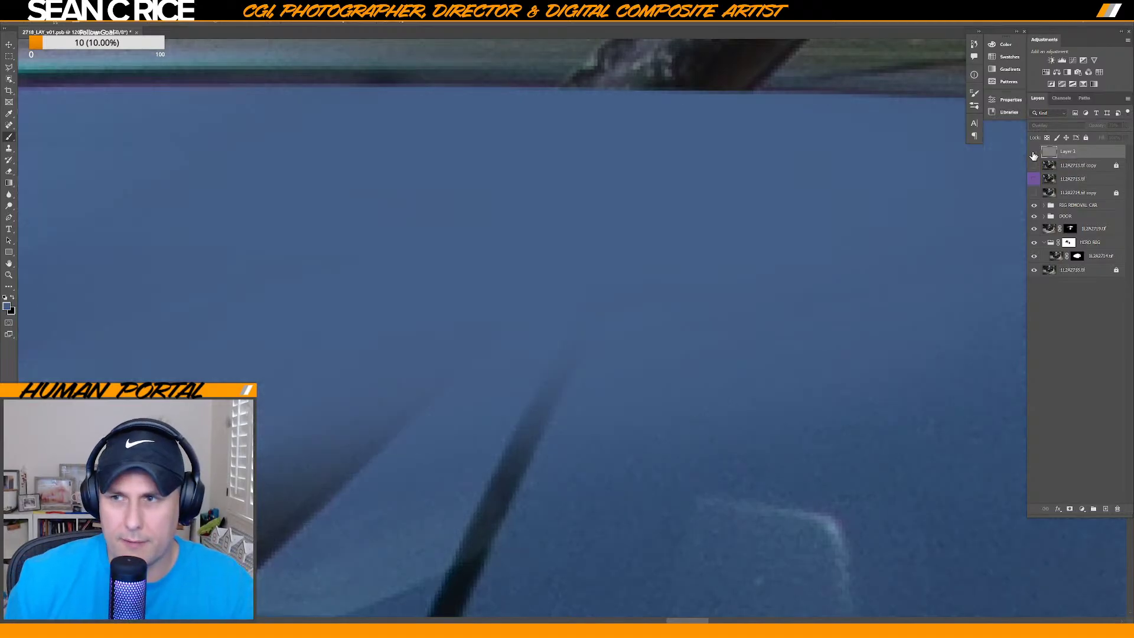
pyautogui.click(975, 44)
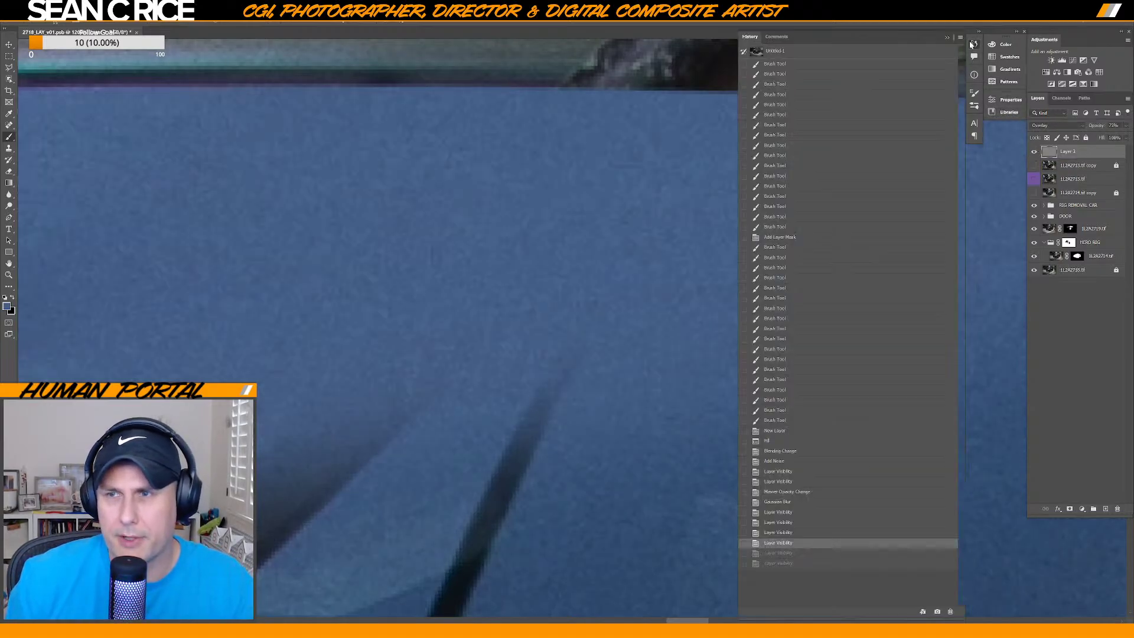
pyautogui.click(797, 493)
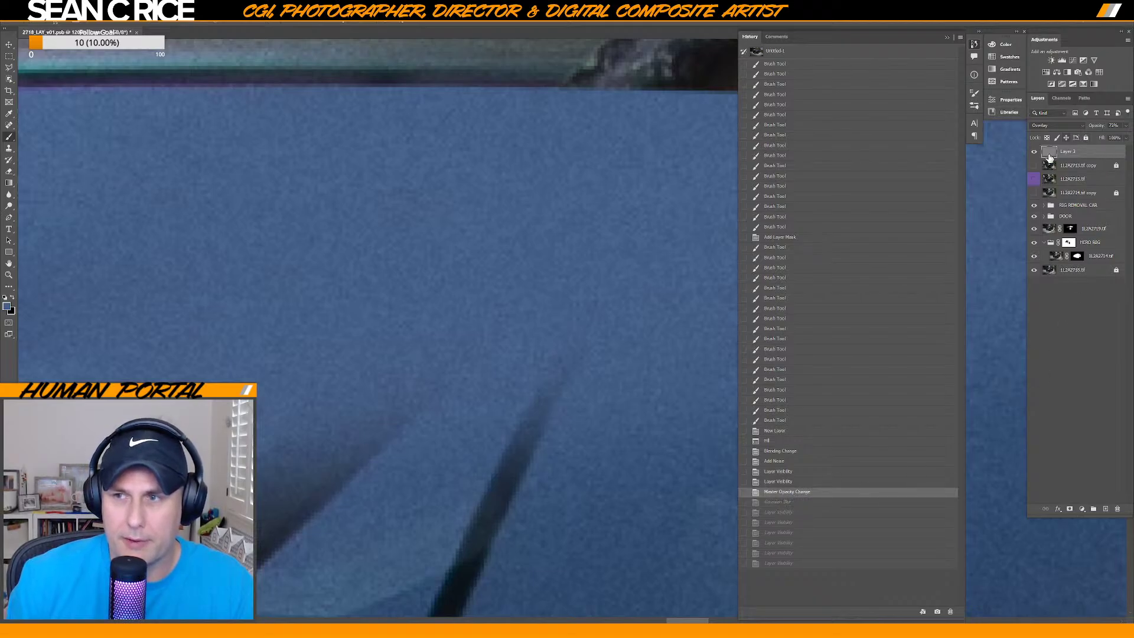
pyautogui.click(975, 44)
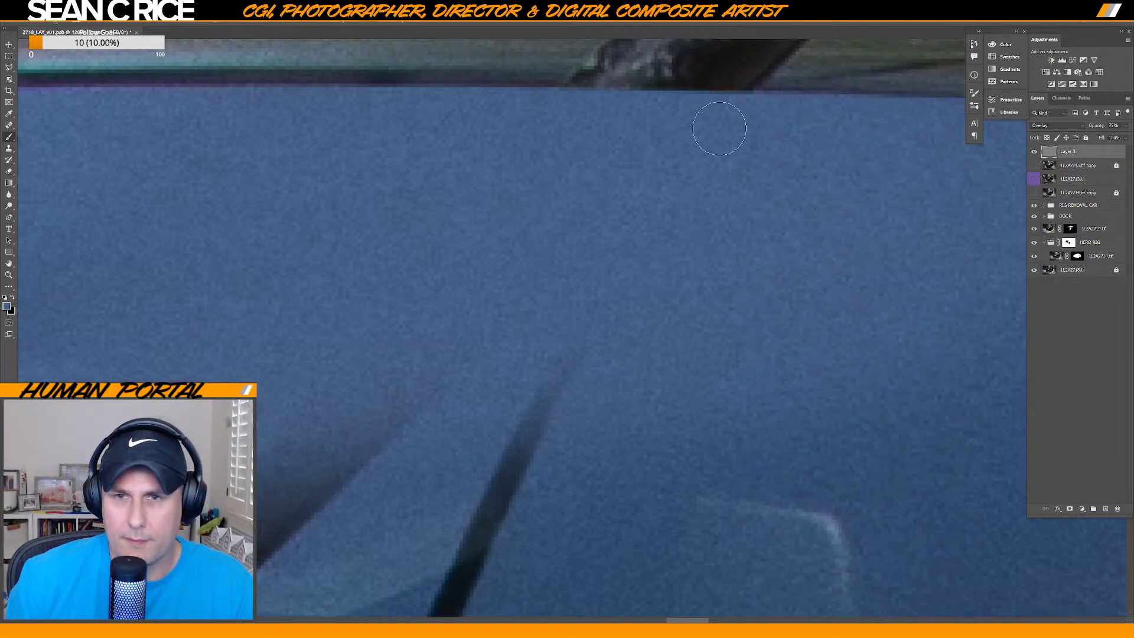
# Apply a Gaussian Blur with a 0.2 pixel radius to the gray noise layer.
pyautogui.click(124, 17)
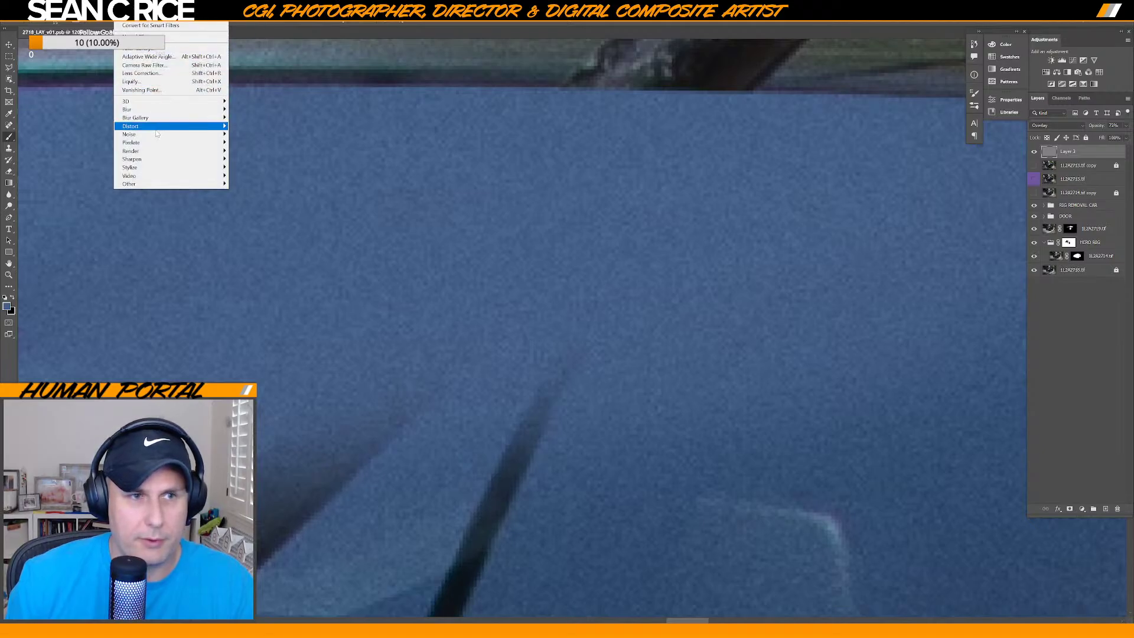
pyautogui.moveTo(154, 137)
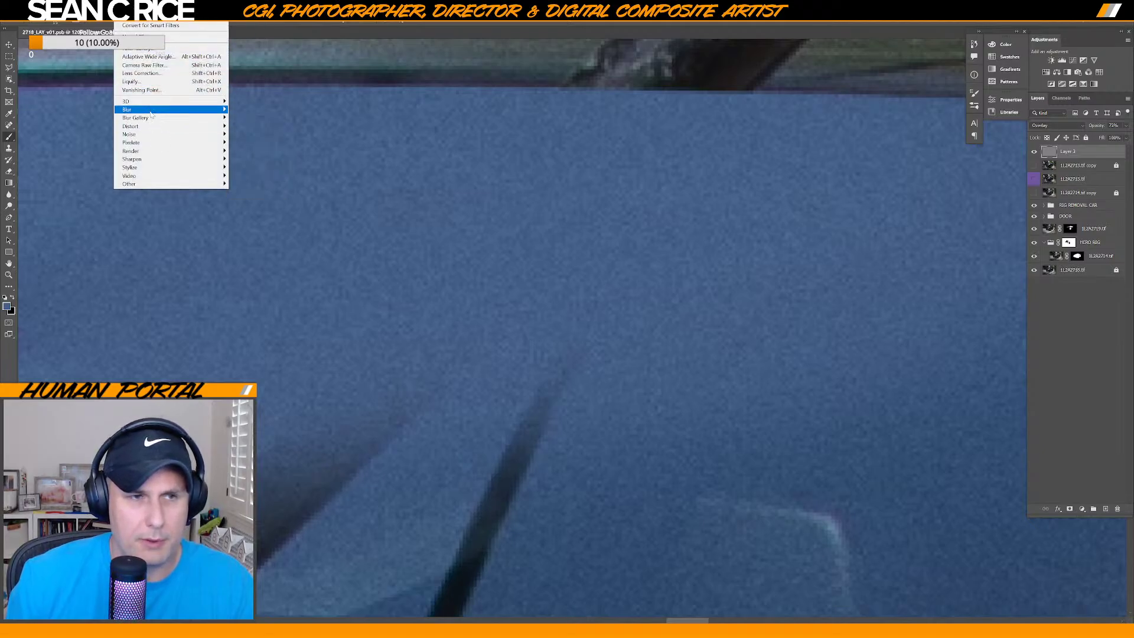
pyautogui.moveTo(152, 110)
pyautogui.click(242, 144)
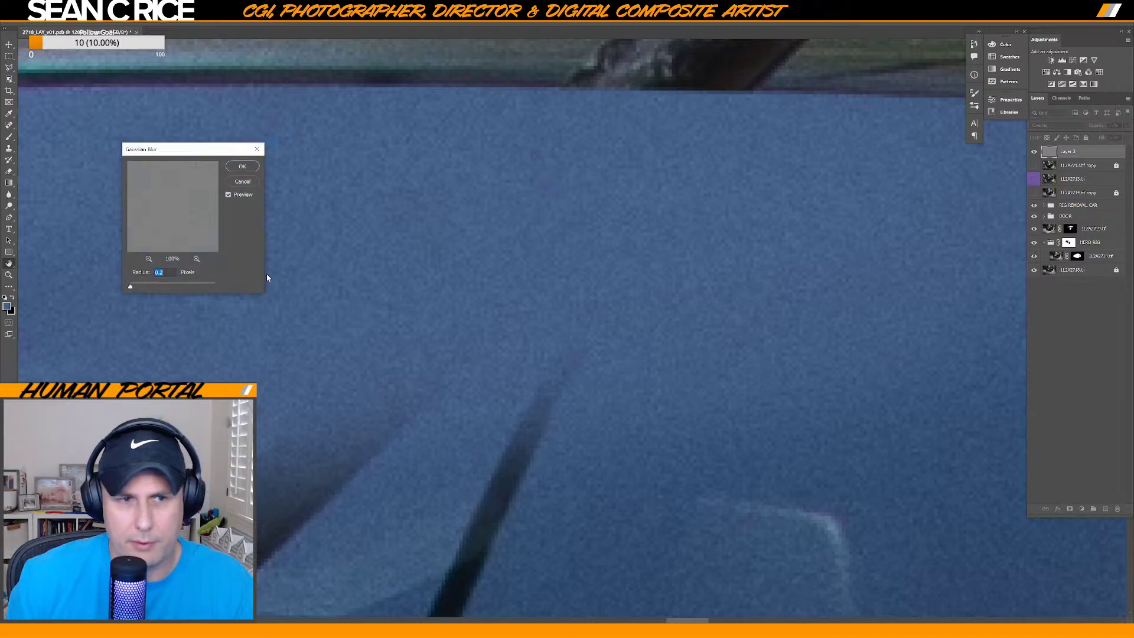
pyautogui.press('Return')
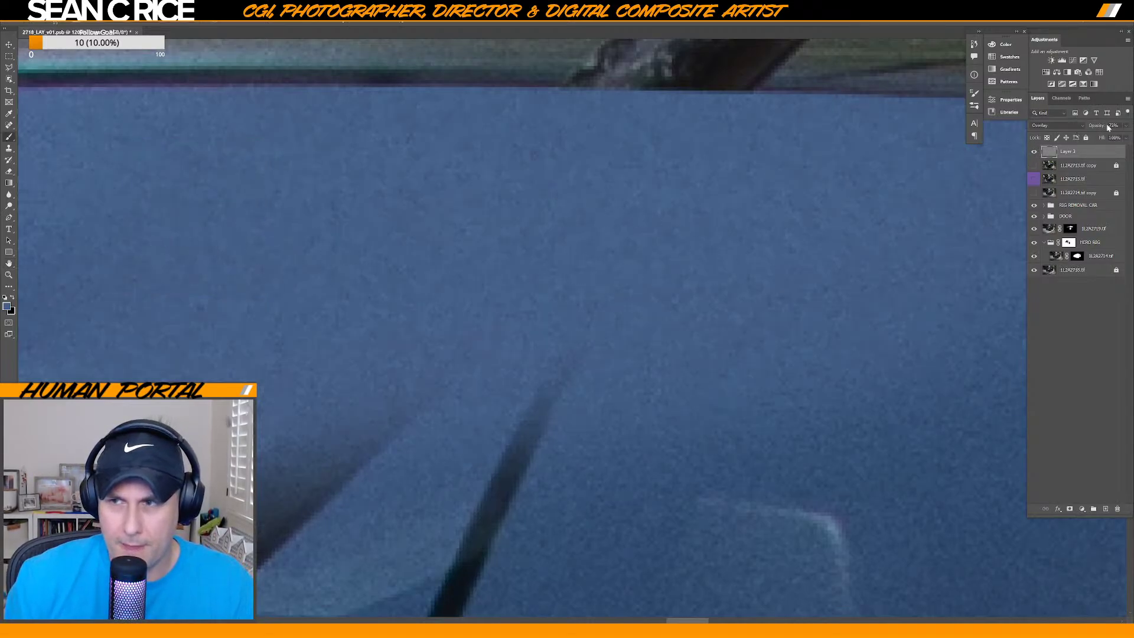
# Compare the painted windshield area up close with the noise layer hidden and shown.
pyautogui.click(1035, 153)
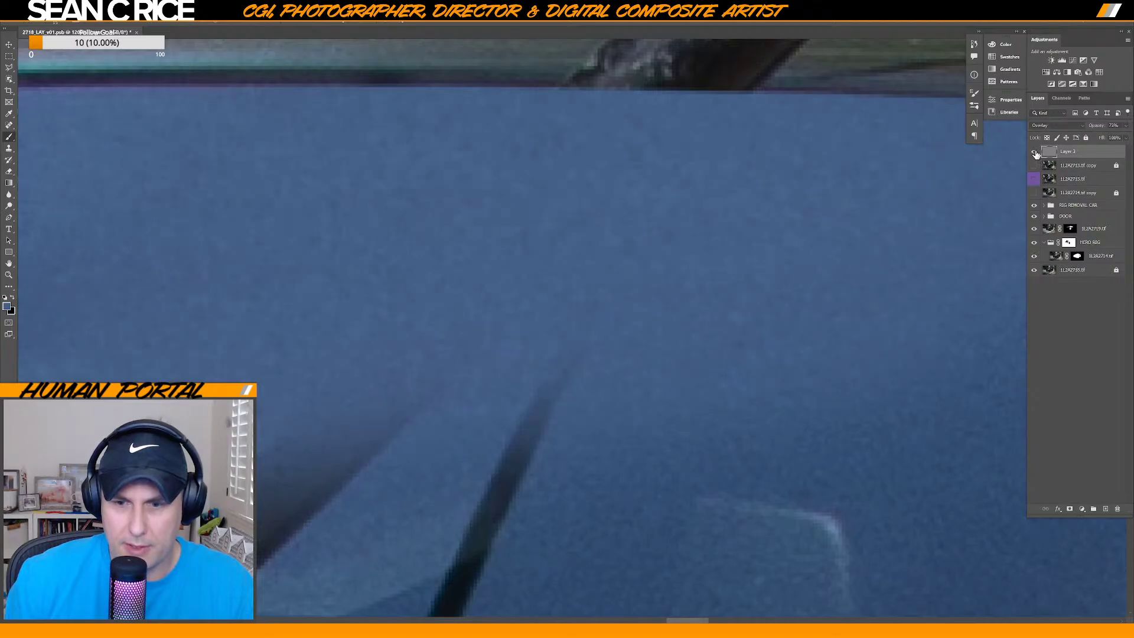
pyautogui.click(1035, 153)
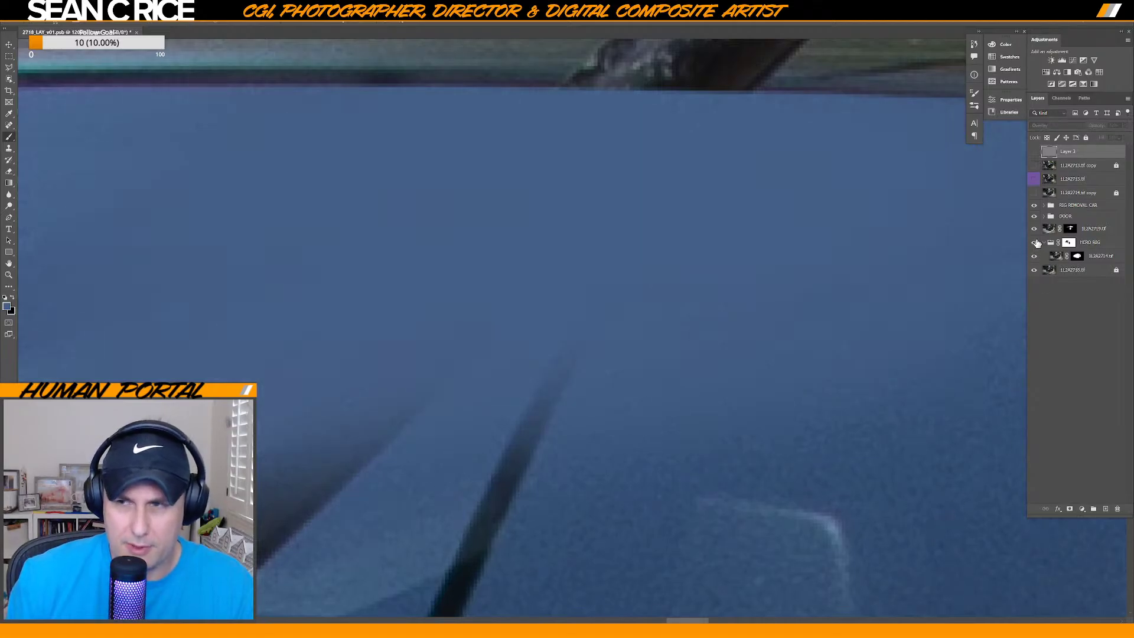
pyautogui.click(1034, 154)
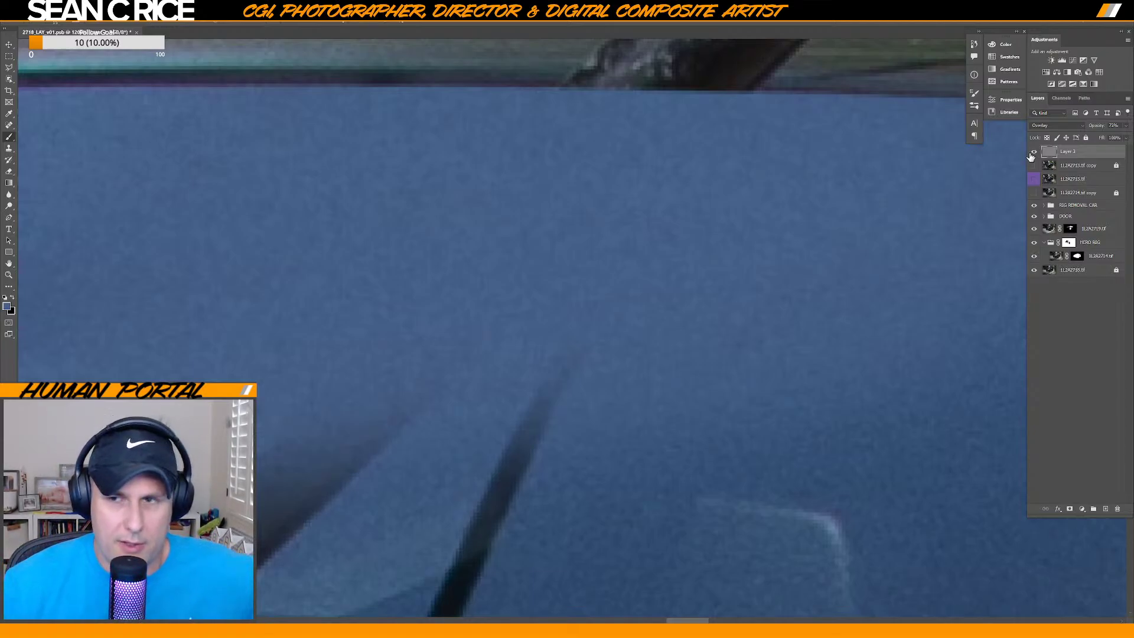
pyautogui.click(1035, 154)
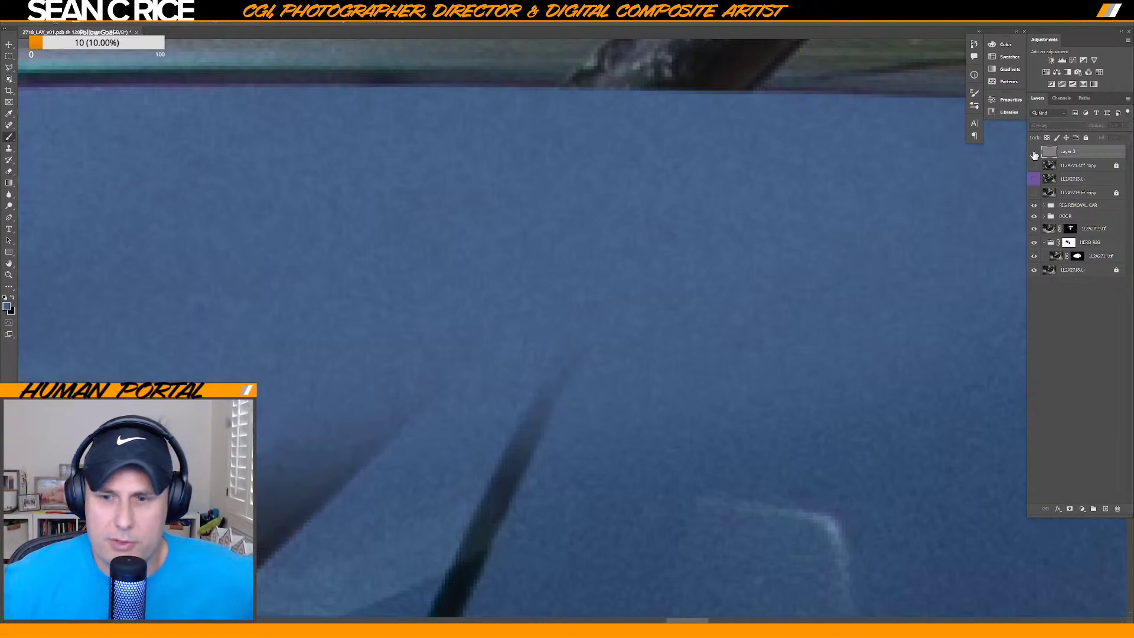
pyautogui.click(1034, 154)
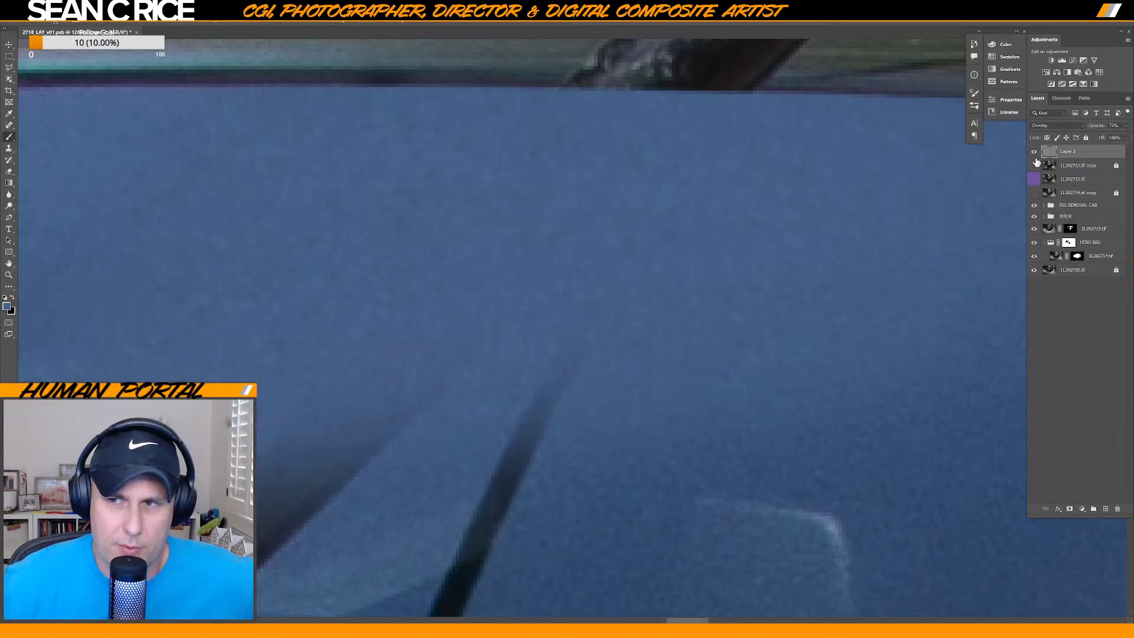
pyautogui.click(1034, 154)
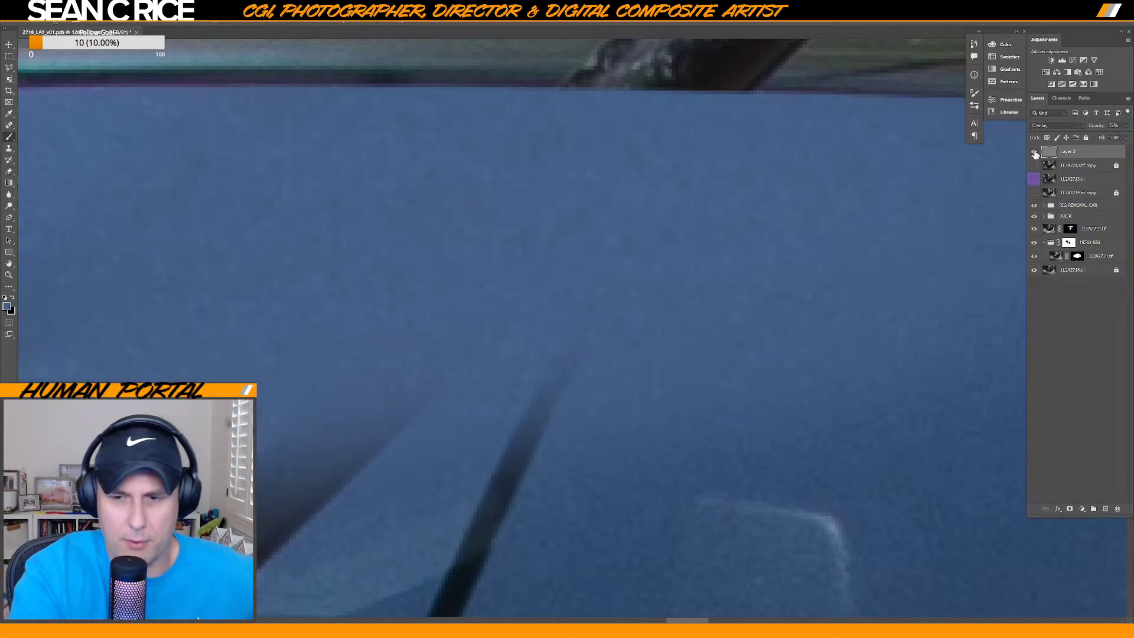
# Check the noise layer's effect on the whole car image by repeatedly hiding and showing it.
pyautogui.hotkey('ctrl', '-')
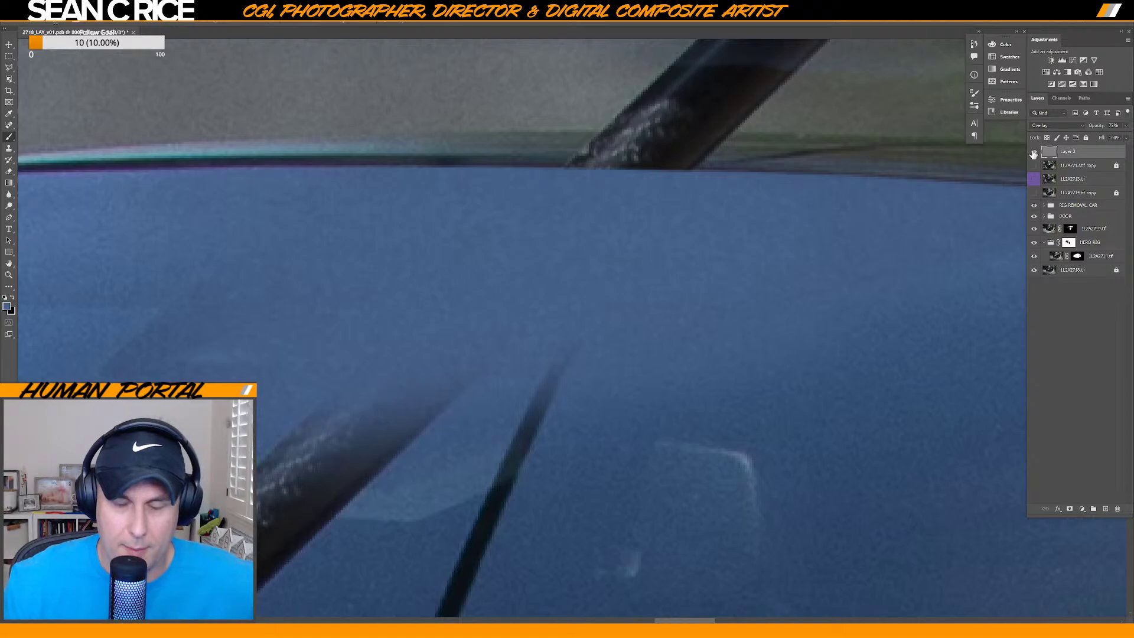
pyautogui.hotkey('ctrl', '0')
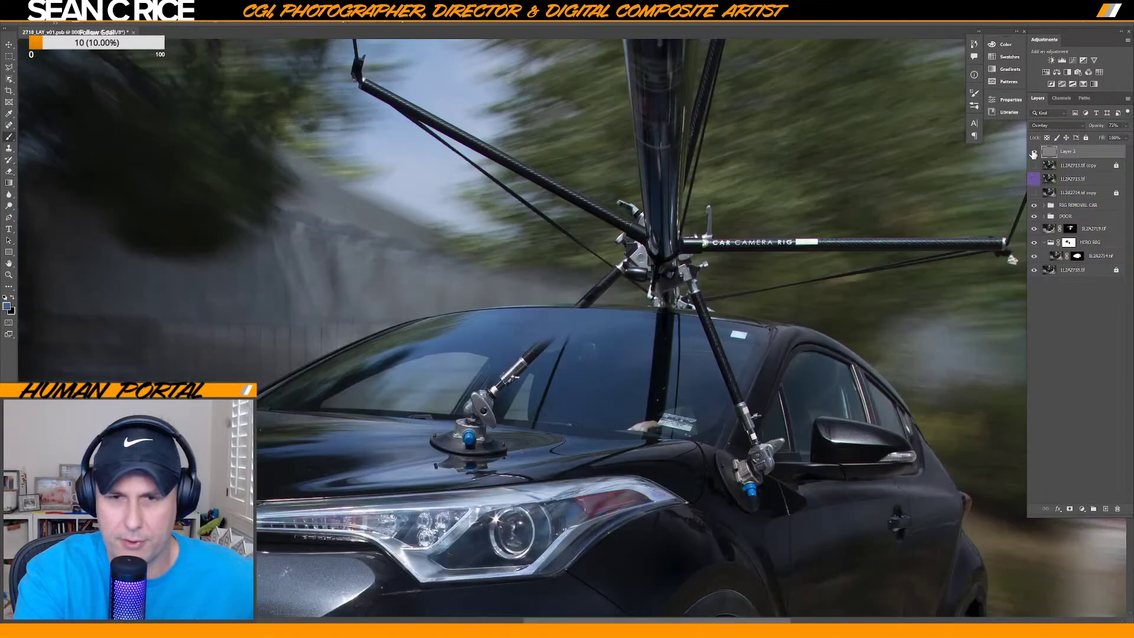
pyautogui.click(1034, 153)
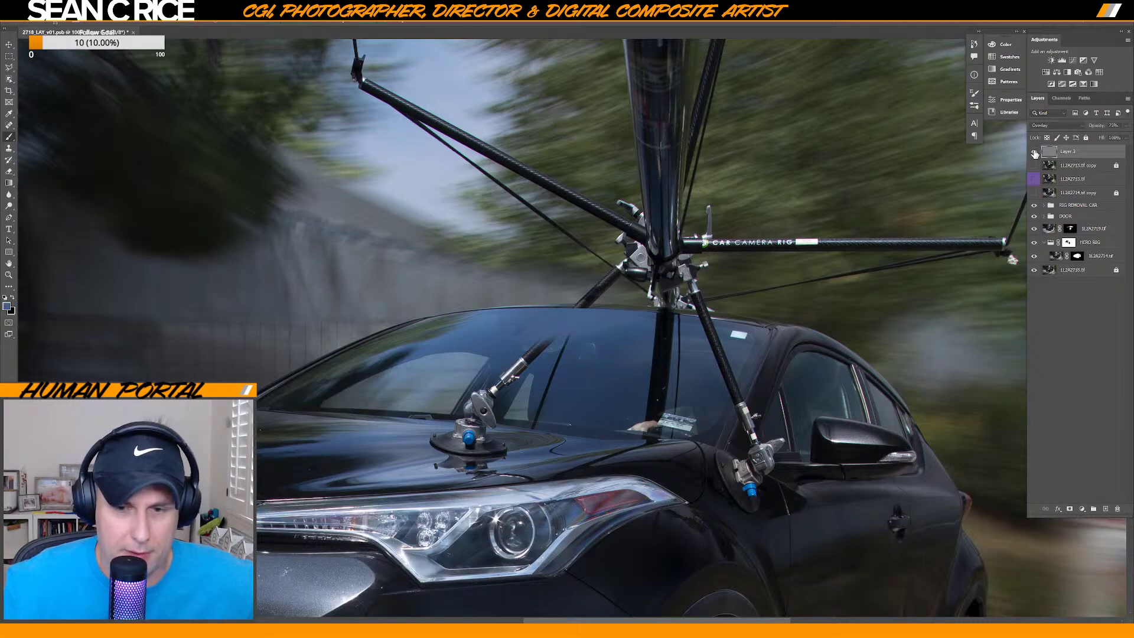
pyautogui.click(1034, 153)
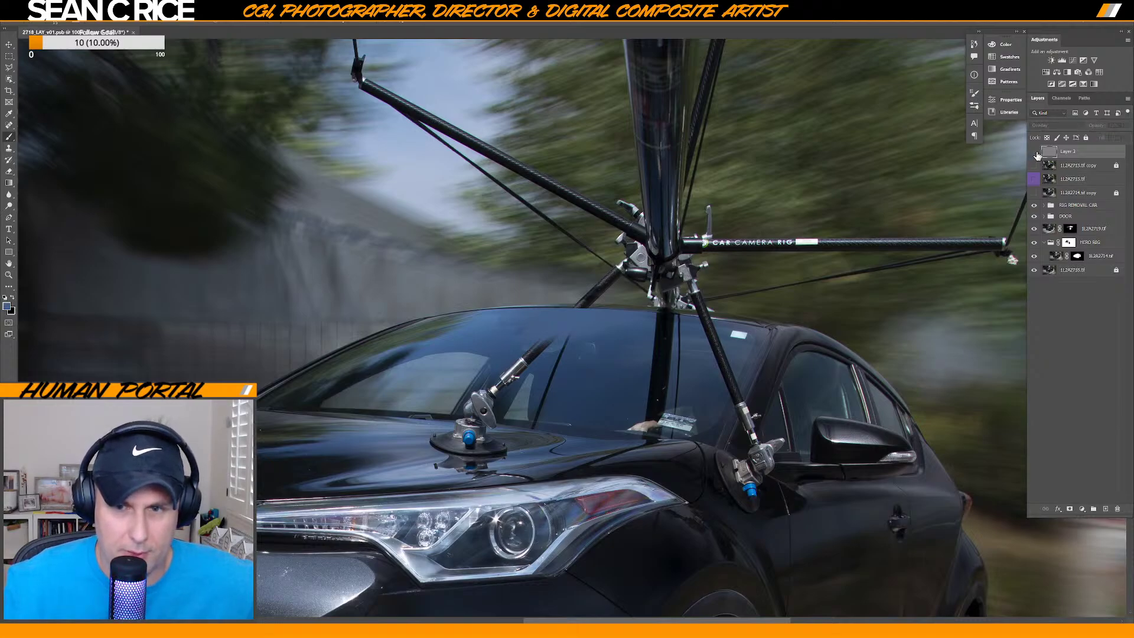
pyautogui.click(1035, 153)
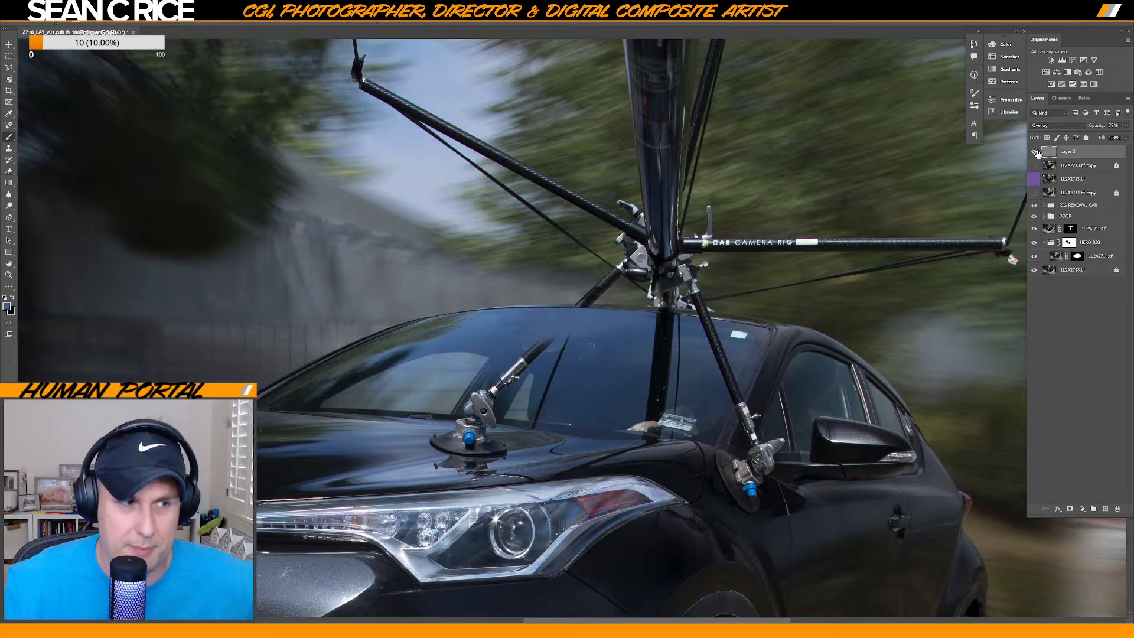
pyautogui.click(1035, 152)
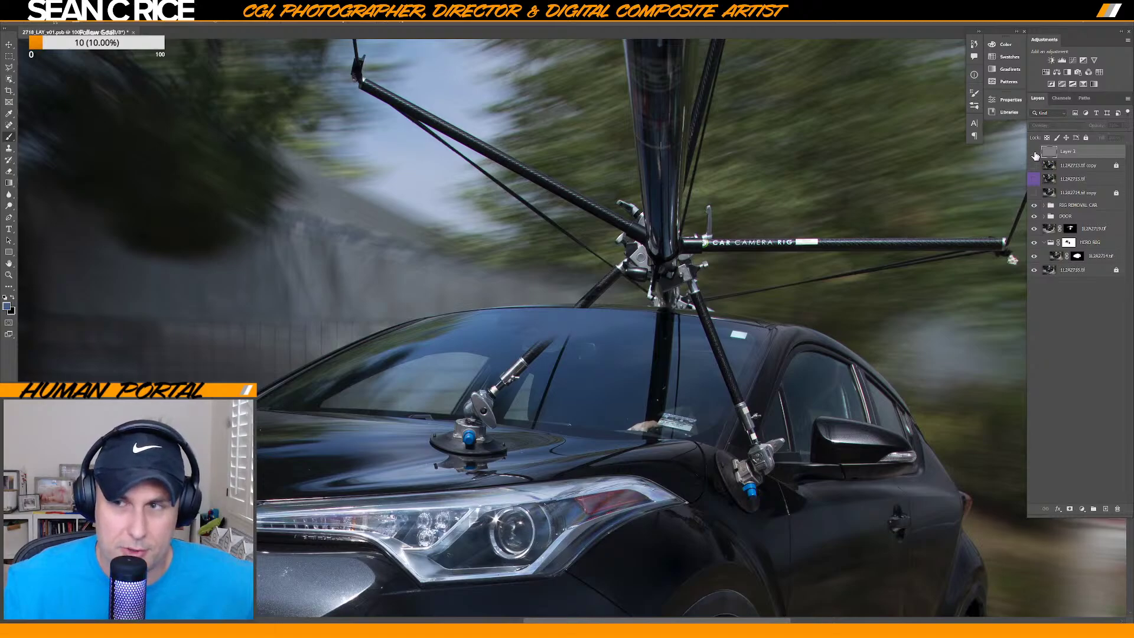
pyautogui.click(1035, 153)
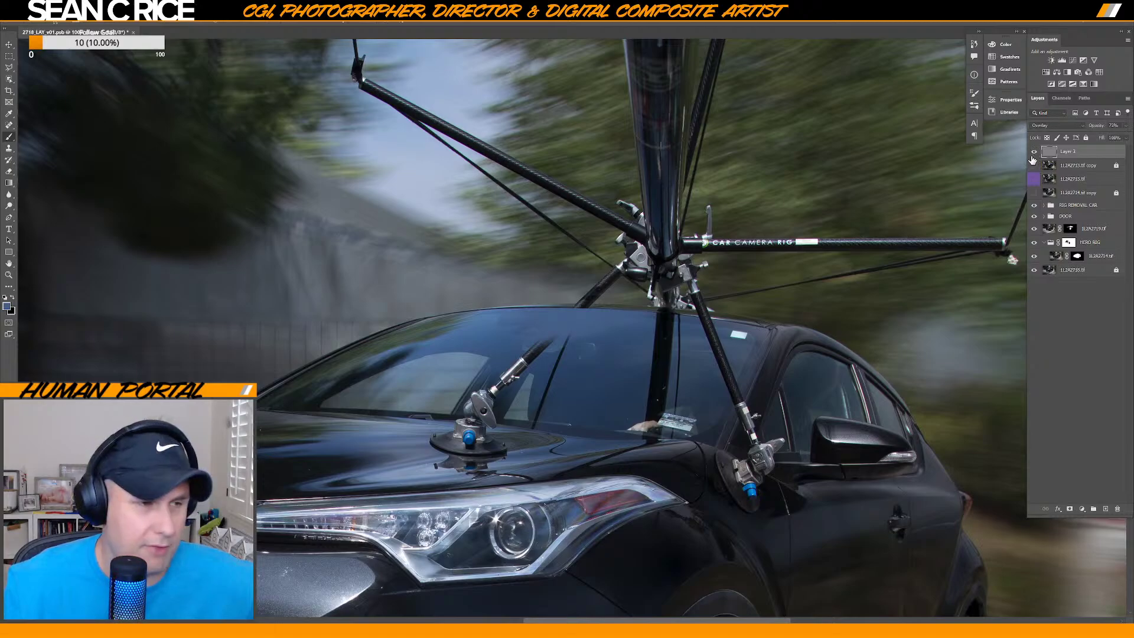
pyautogui.click(1035, 153)
pyautogui.click(1034, 153)
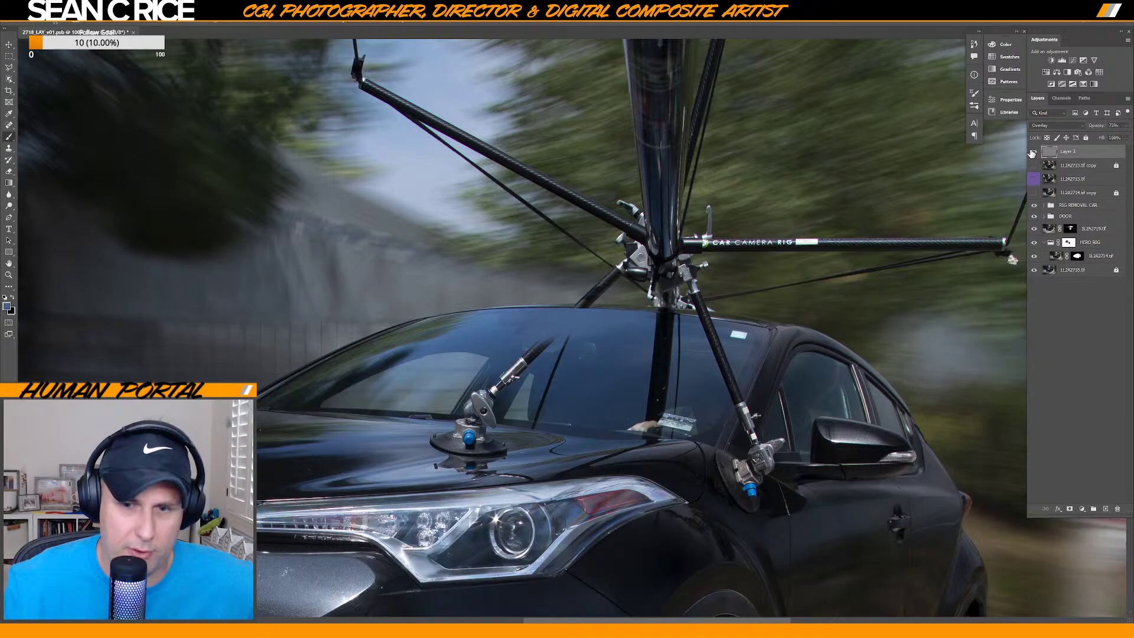
# Recheck the grain around the windshield's upper edge and adjust the noise layer's opacity.
pyautogui.hotkey('ctrl', '+')
pyautogui.hotkey('ctrl', '+')
pyautogui.hotkey('ctrl', '+')
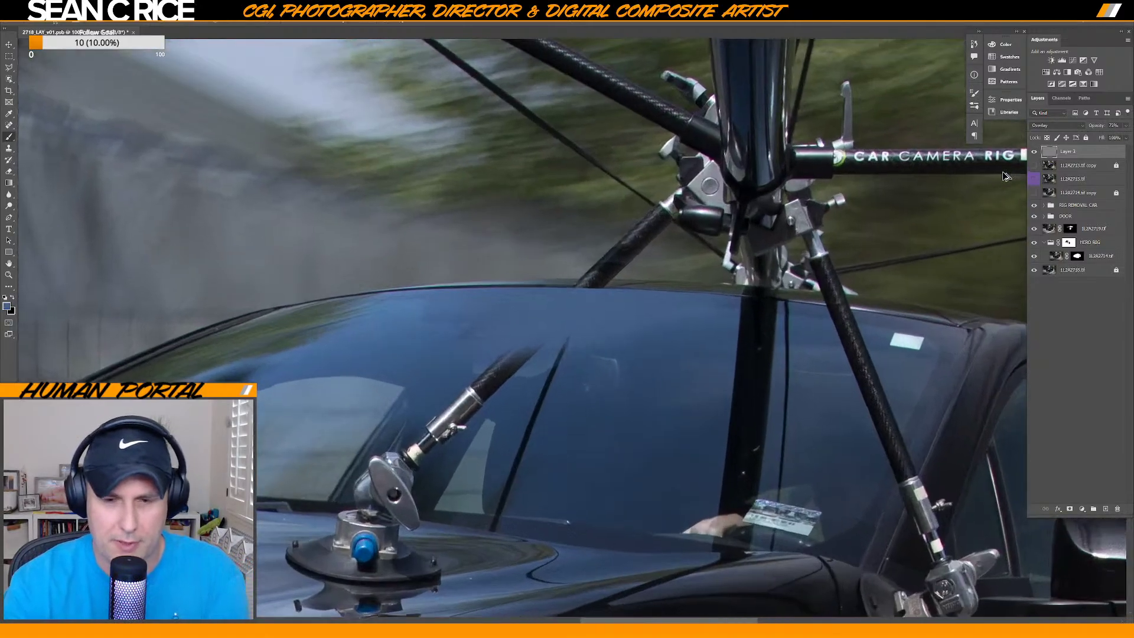
pyautogui.click(1035, 152)
pyautogui.click(1034, 152)
pyautogui.click(1126, 125)
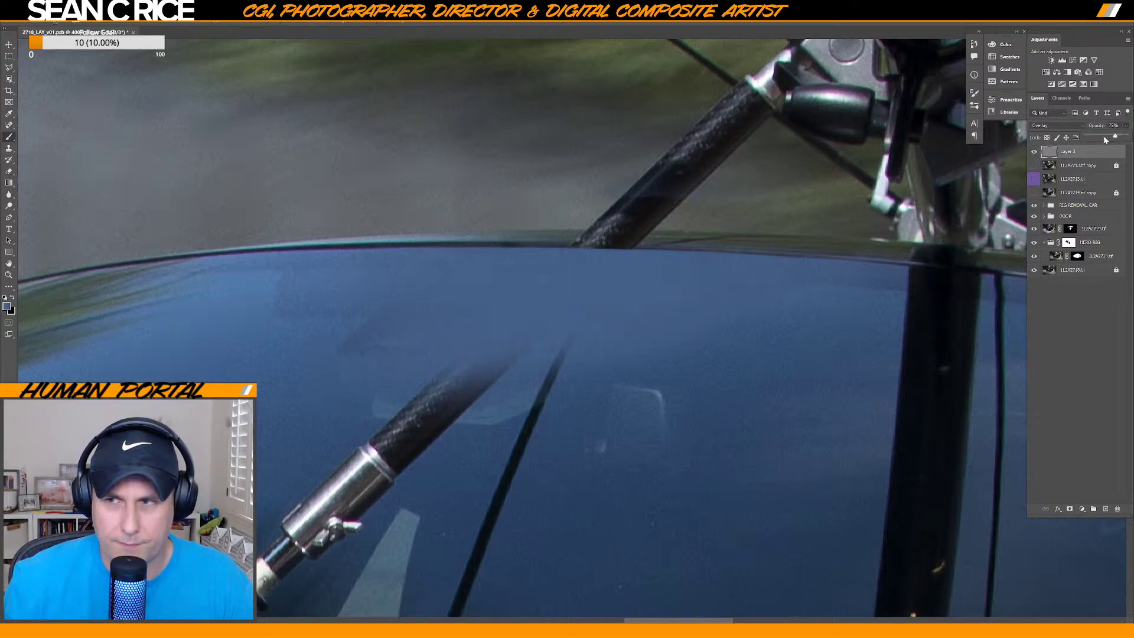
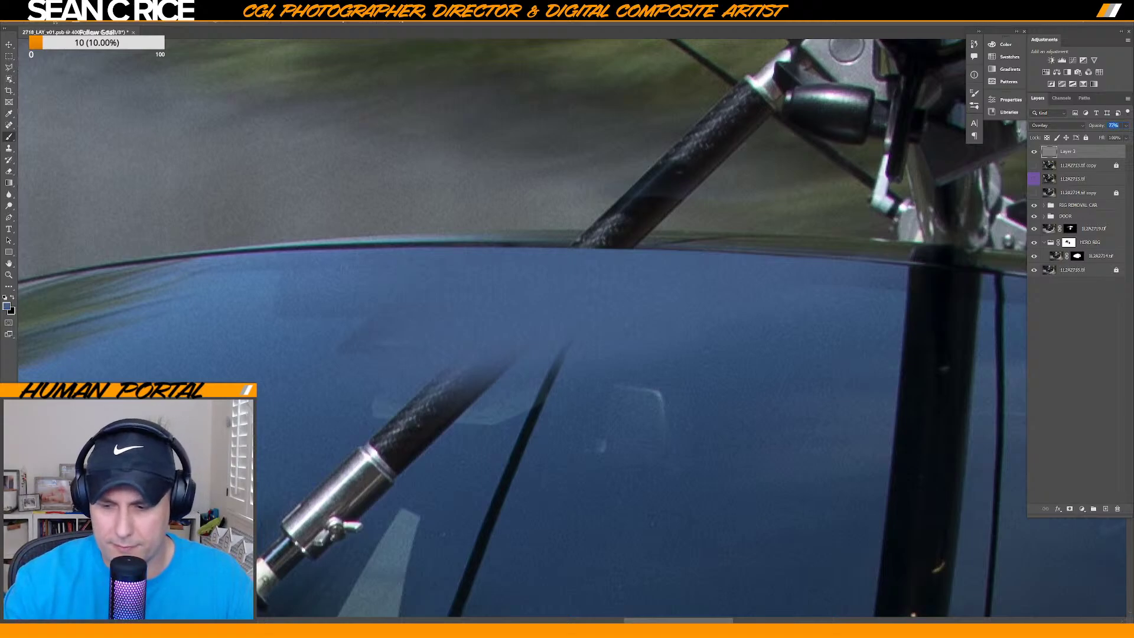
pyautogui.write('2')
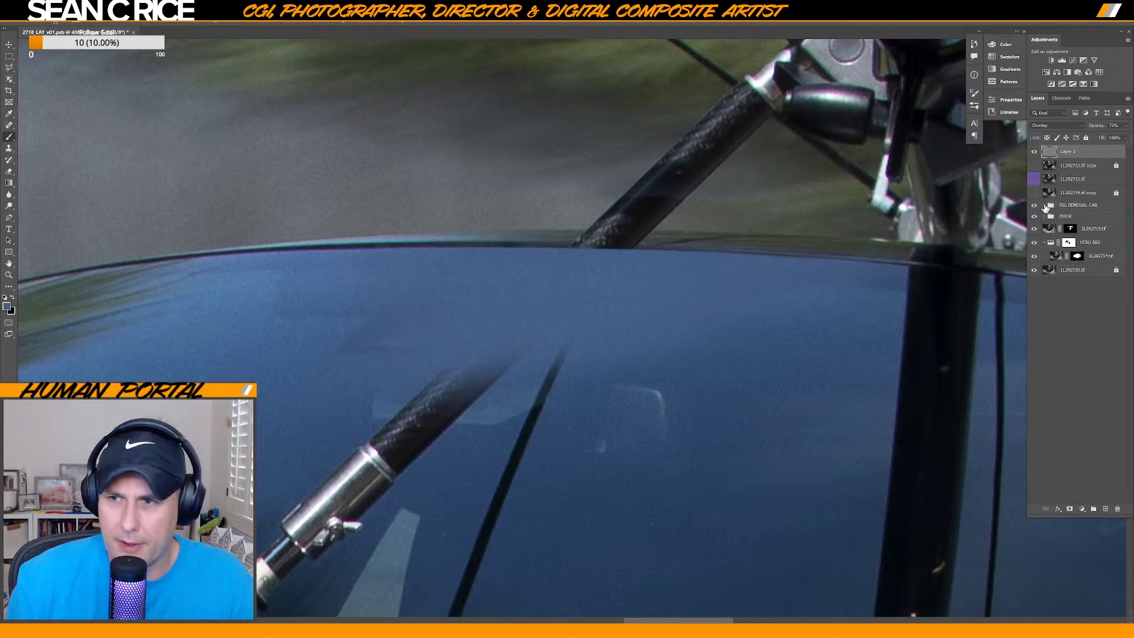
# Expand the RIG REMOVAL CAR group and compare its windshield paint layer hidden and shown.
pyautogui.click(1045, 205)
pyautogui.click(1035, 219)
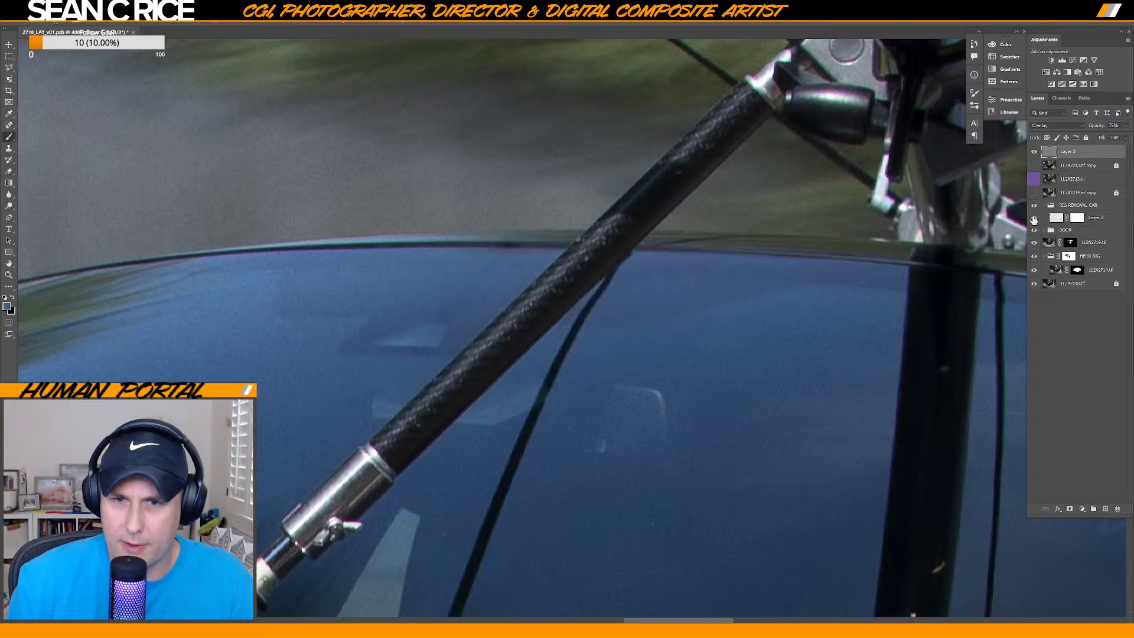
pyautogui.click(1035, 218)
pyautogui.click(1034, 218)
pyautogui.click(1034, 218)
# Target the layer mask of the paint layer inside the RIG REMOVAL CAR group and enlarge the brush.
pyautogui.click(1074, 219)
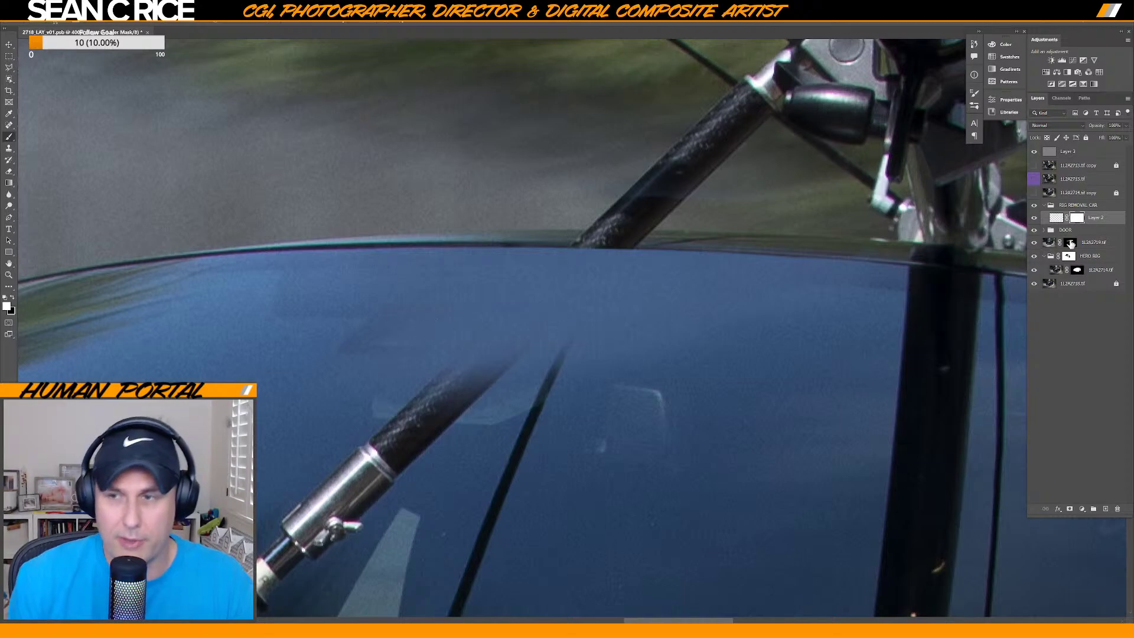
pyautogui.rightClick(696, 329)
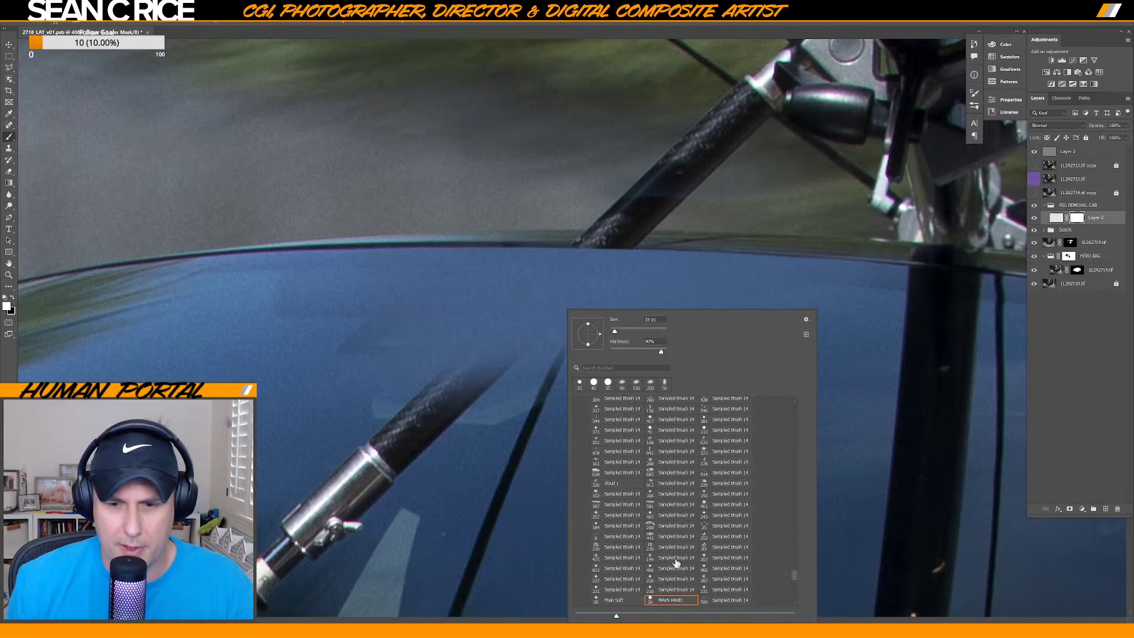
pyautogui.press('Return')
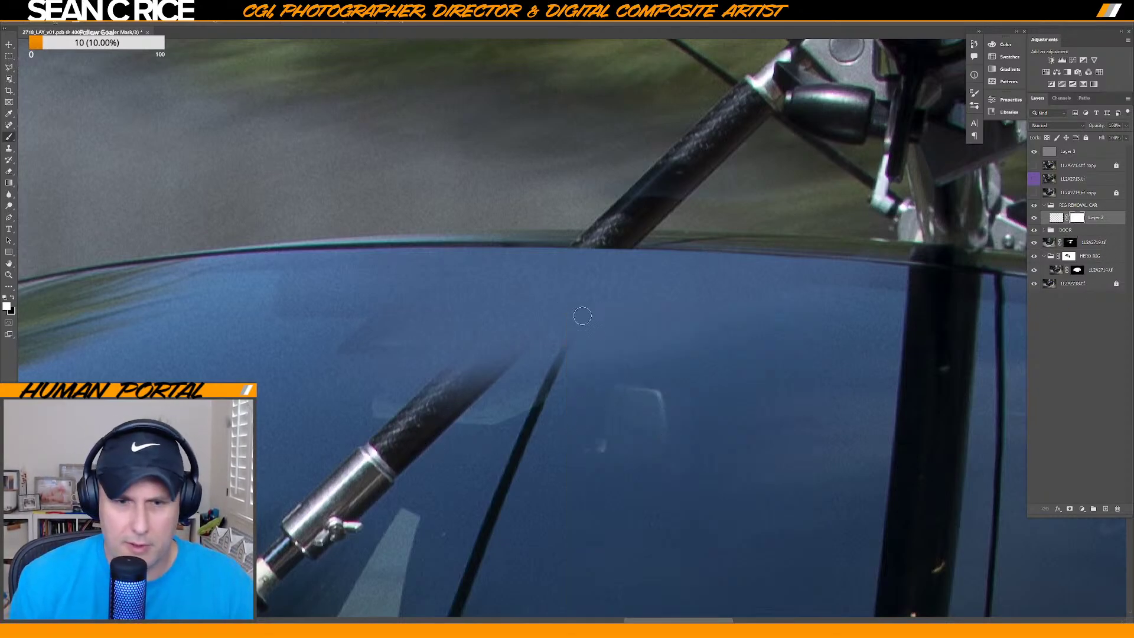
pyautogui.press(']')
pyautogui.press(']')
pyautogui.press(']')
pyautogui.press(']')
pyautogui.press(']')
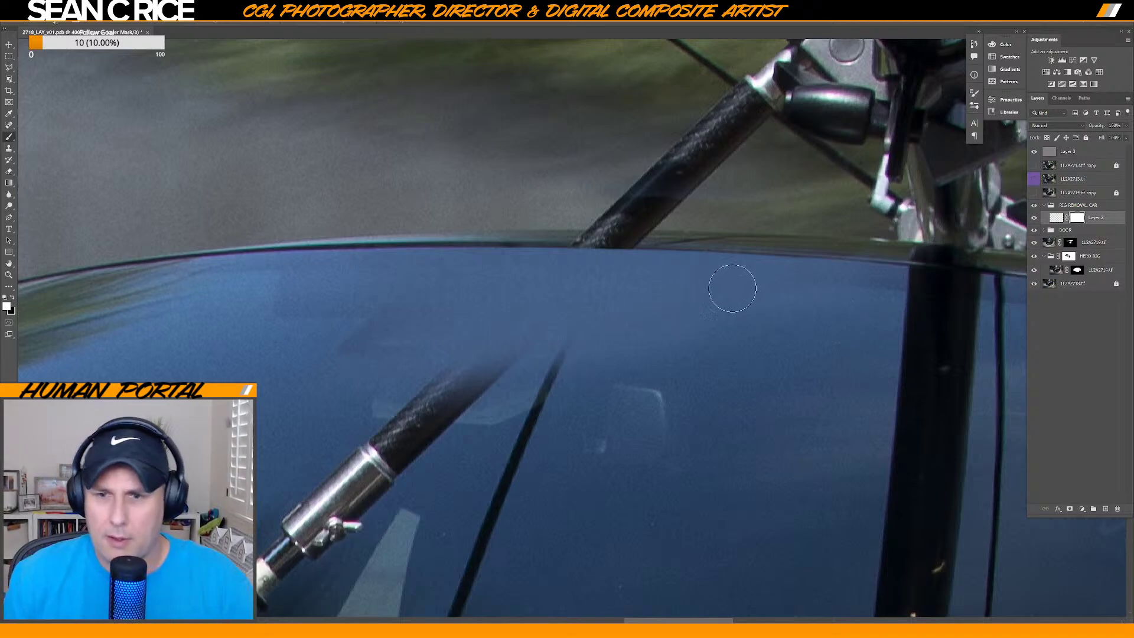
# Try a black brush stroke on the paint layer's mask across the removed rig arm, undo it, and switch to white.
pyautogui.moveTo(644, 301); pyautogui.dragTo(498, 333)
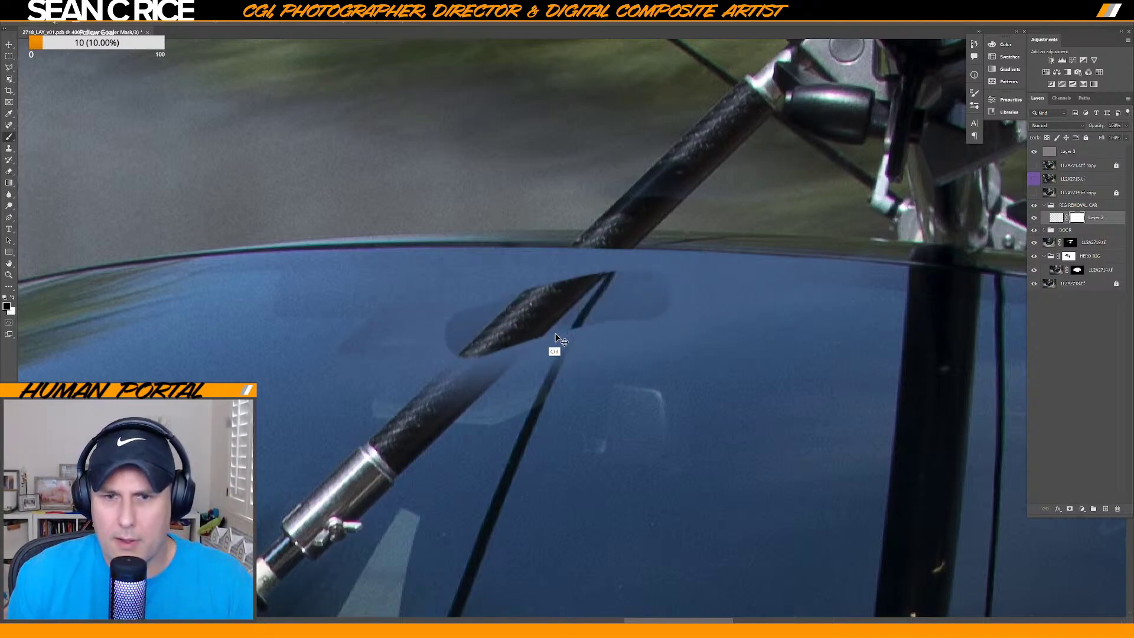
pyautogui.hotkey('ctrl', 'z')
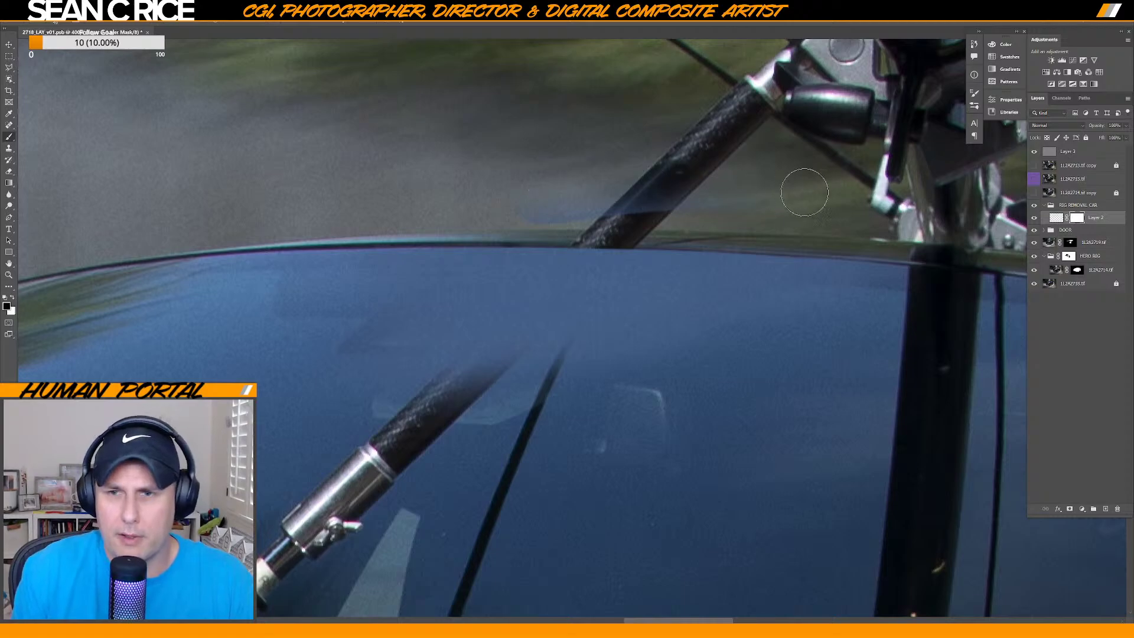
pyautogui.press('x')
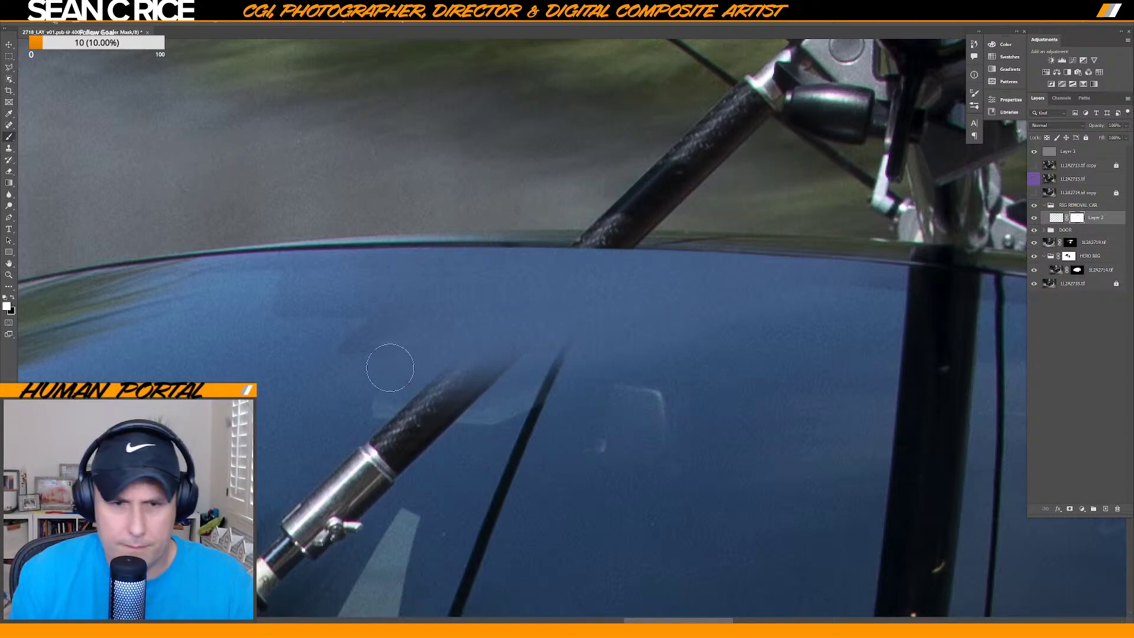
# Paint black on the paint layer's mask to bring back the rig arm and reflections below the strip along the windshield's upper edge.
pyautogui.press('x')
pyautogui.moveTo(455, 387); pyautogui.dragTo(523, 350)
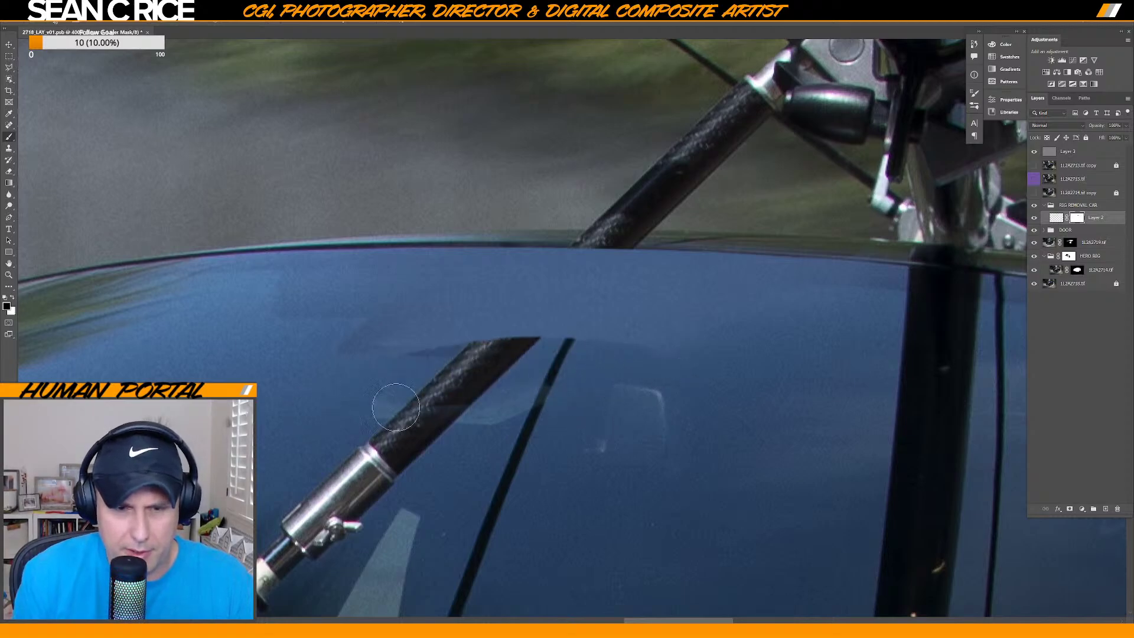
pyautogui.moveTo(610, 357)
pyautogui.mouseDown()
pyautogui.moveTo(724, 315)
pyautogui.moveTo(445, 344)
pyautogui.moveTo(614, 325)
pyautogui.mouseUp()
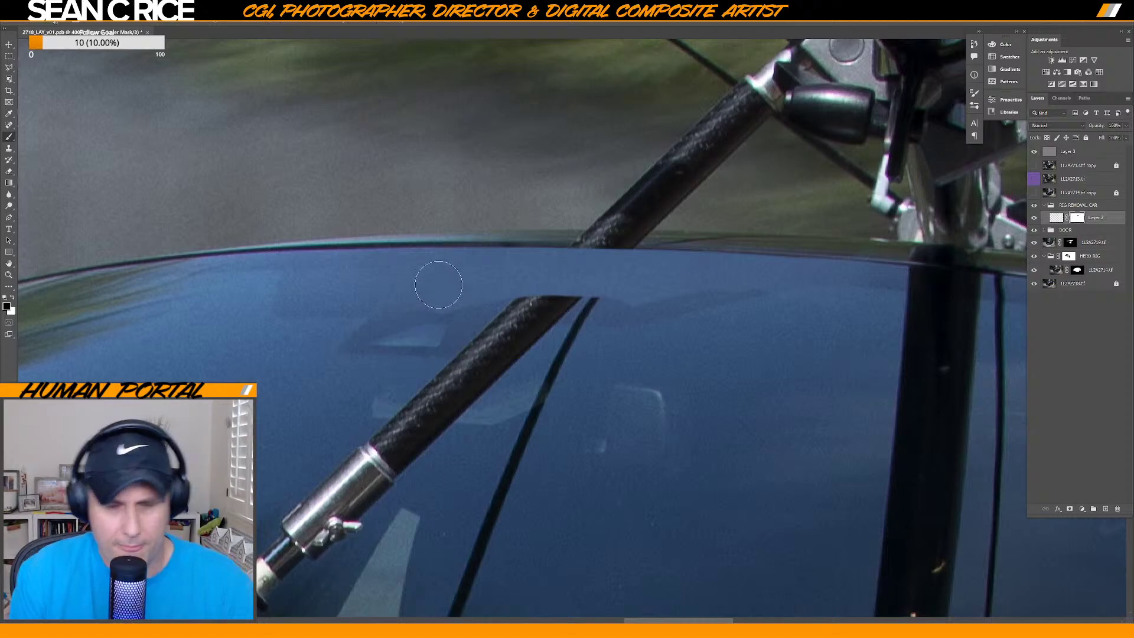
# Paint white on the mask with a smaller brush to cover the cable and the arm's right side, following the reflection's edge.
pyautogui.press('[')
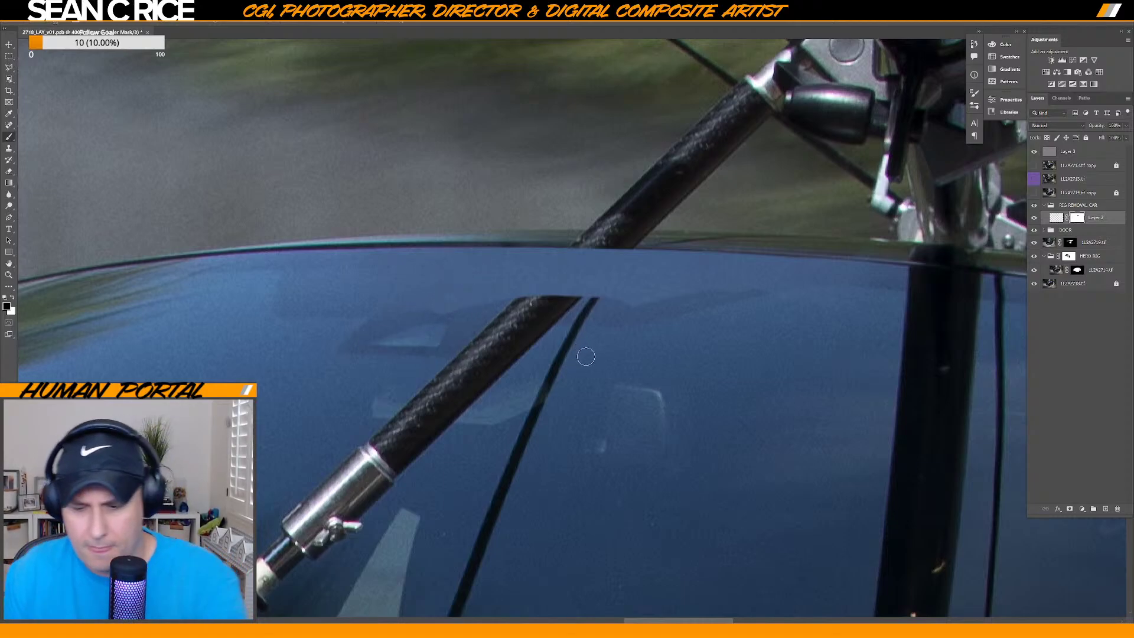
pyautogui.scroll(2, 583, 357)
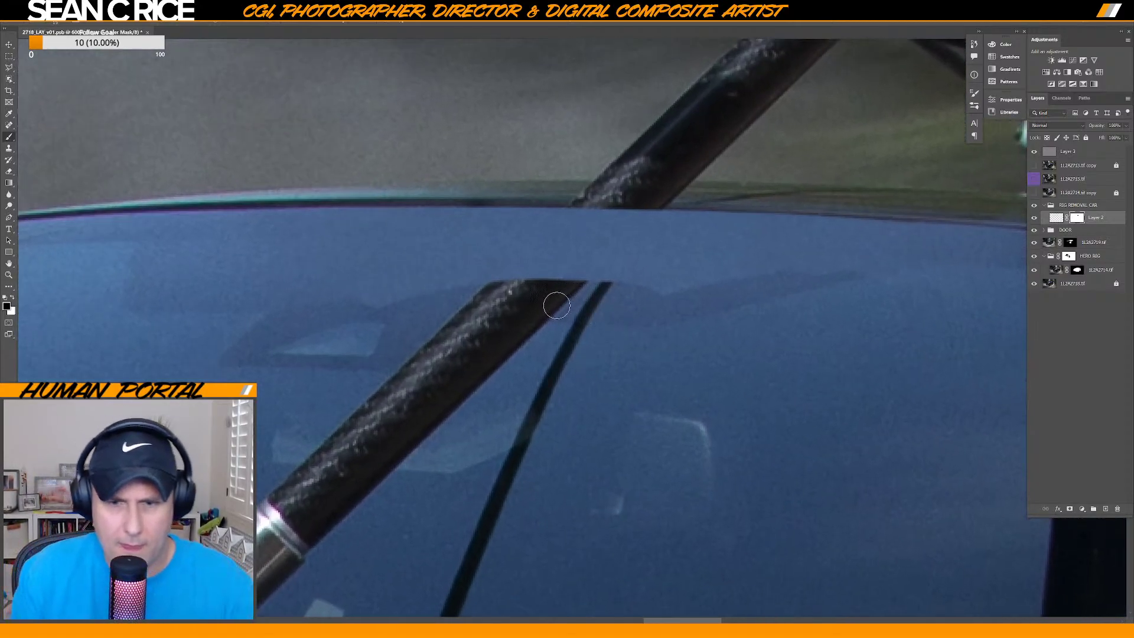
pyautogui.moveTo(553, 308); pyautogui.dragTo(541, 308)
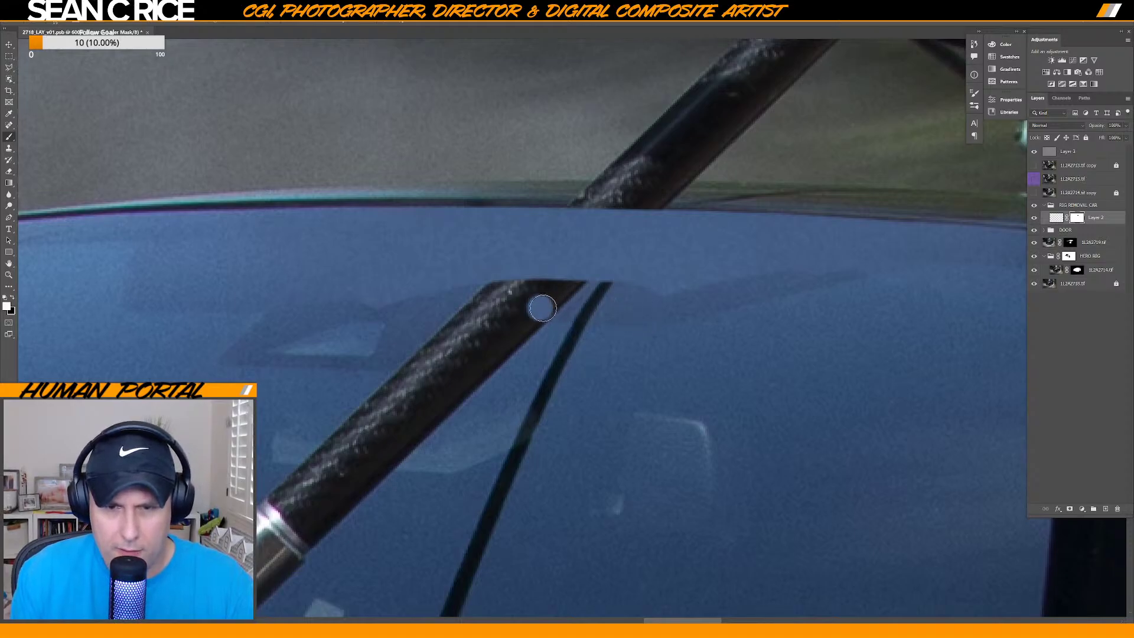
pyautogui.keyDown('shift'); pyautogui.click(653, 312); pyautogui.keyUp('shift')
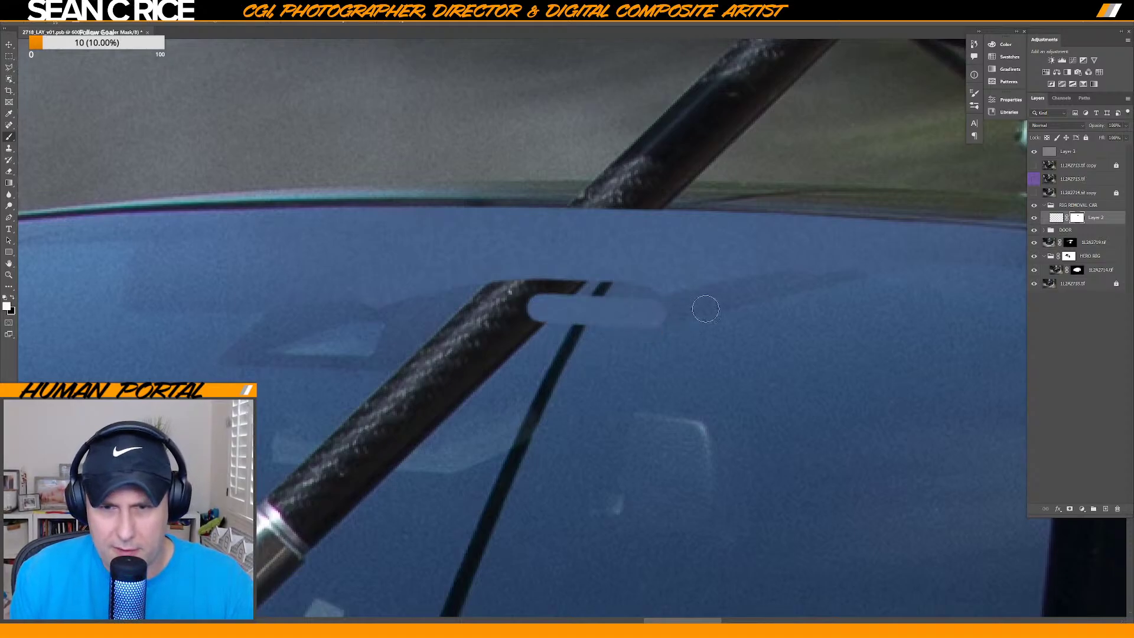
pyautogui.keyDown('shift'); pyautogui.click(745, 291); pyautogui.keyUp('shift')
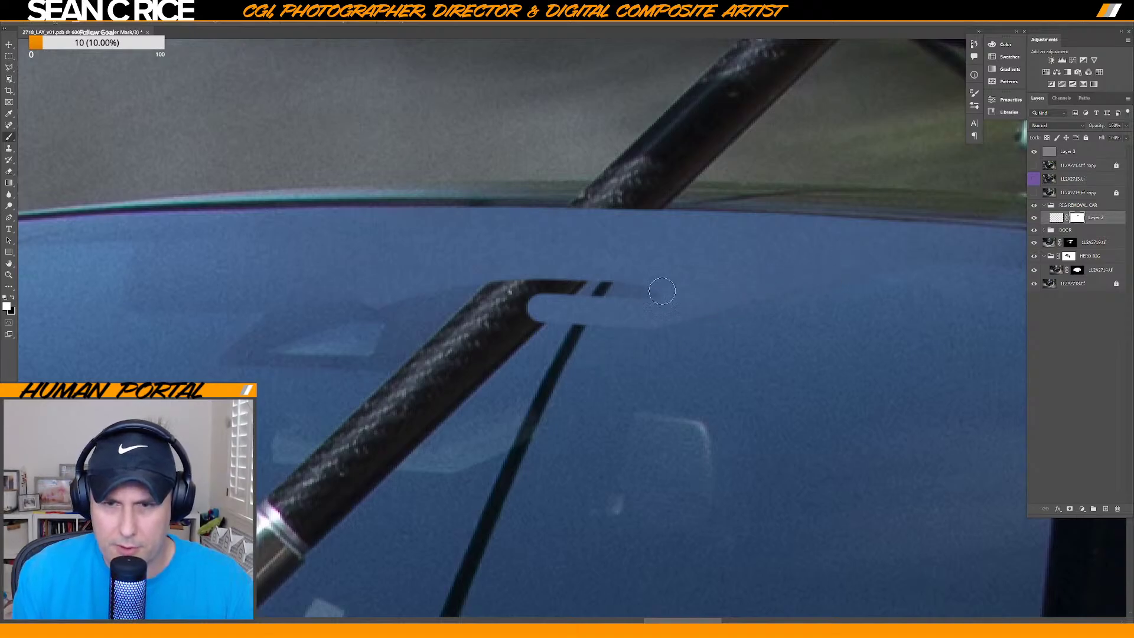
pyautogui.moveTo(668, 289); pyautogui.dragTo(547, 294)
pyautogui.click(387, 357)
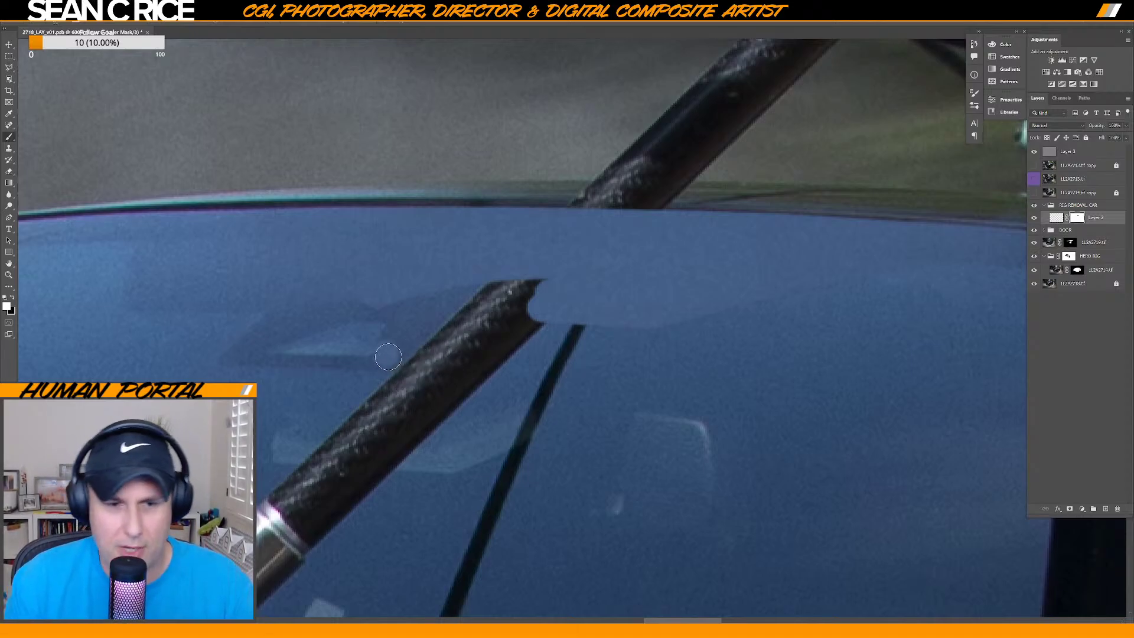
pyautogui.moveTo(388, 357); pyautogui.dragTo(414, 339)
pyautogui.press('x')
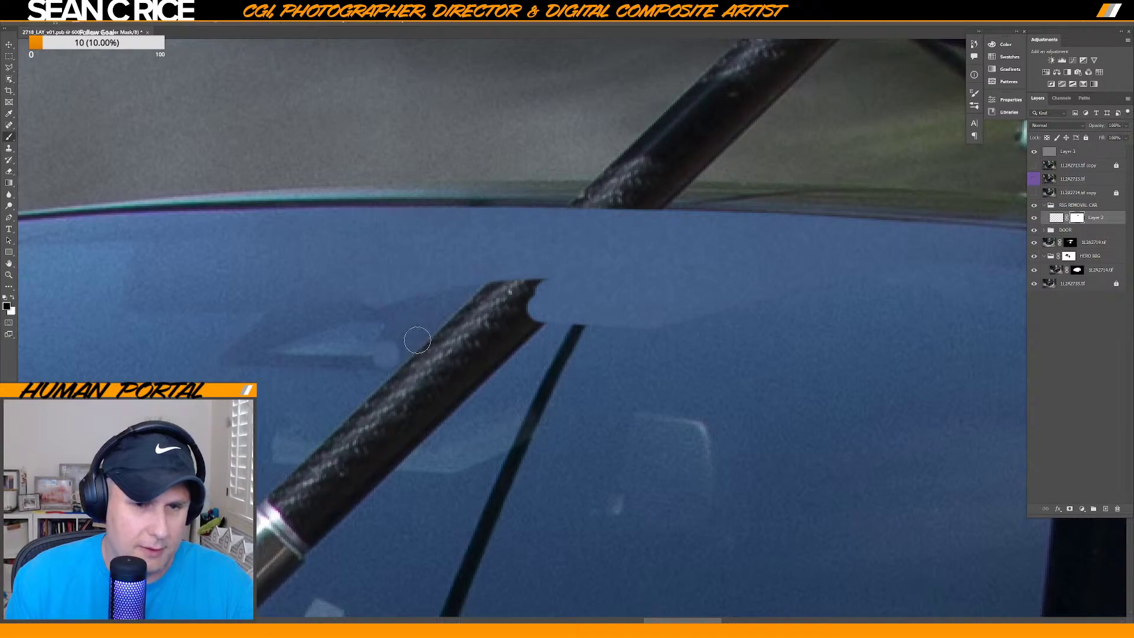
pyautogui.click(396, 355)
pyautogui.hotkey('ctrl', 'z')
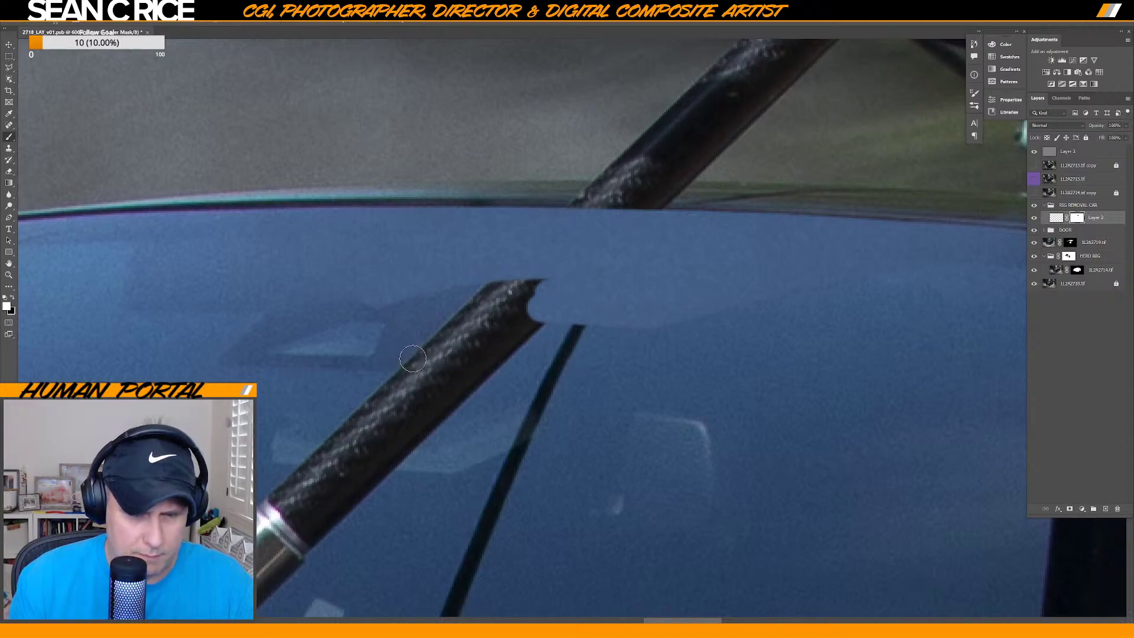
# Paint white on the mask along the arm's upper-left side to extend the blue patch from the triangular reflection to the arm's upper end.
pyautogui.click(402, 357)
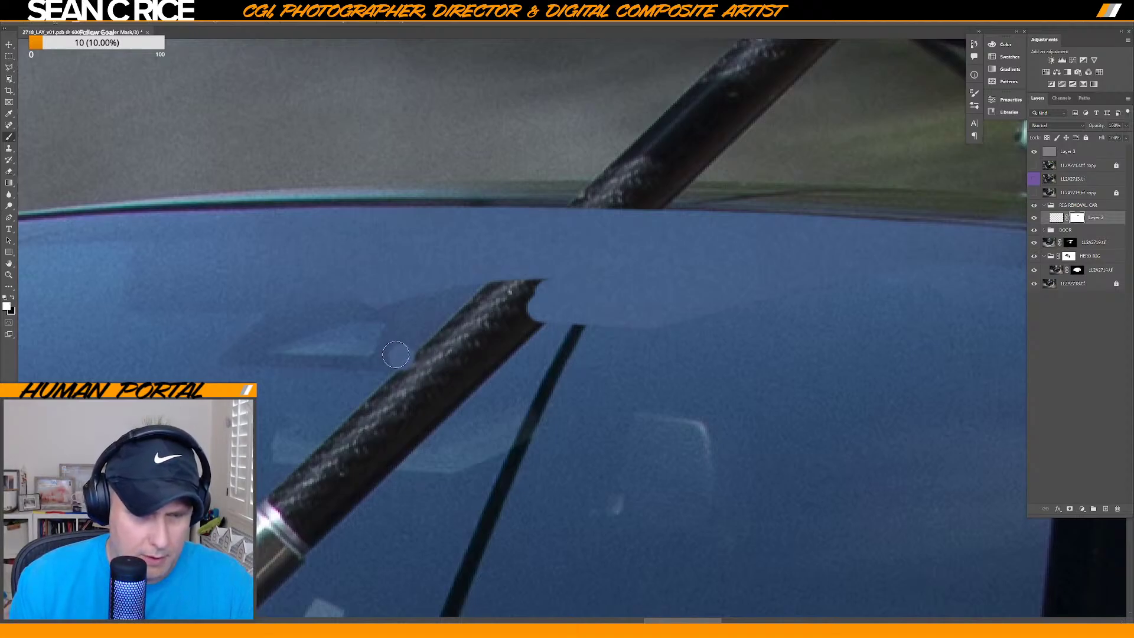
pyautogui.click(420, 353)
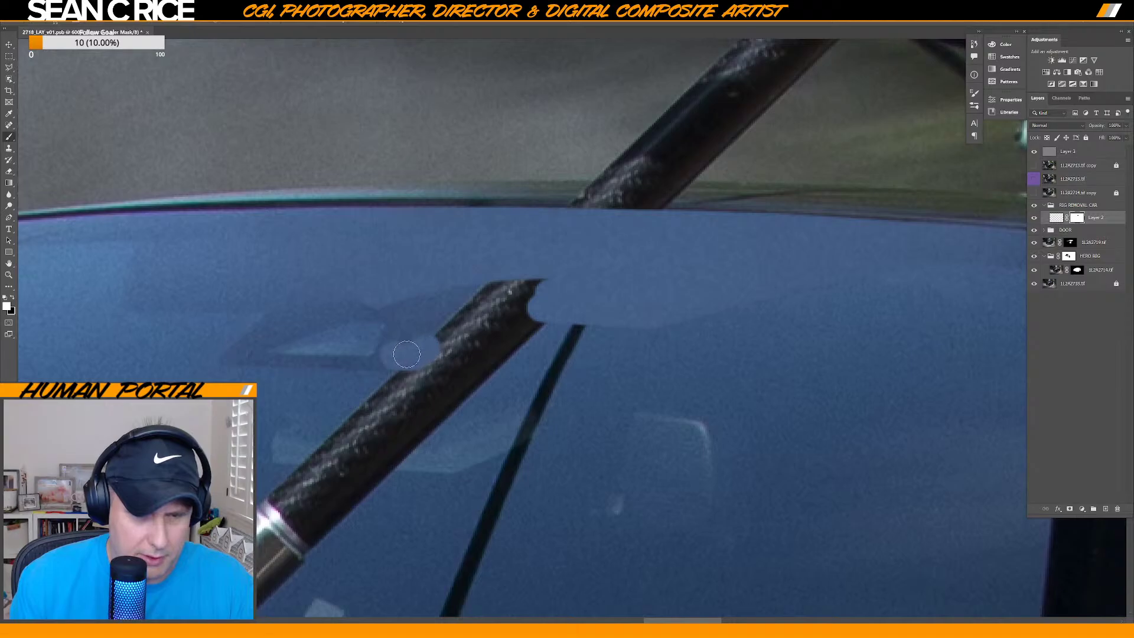
pyautogui.keyDown('shift'); pyautogui.click(492, 305); pyautogui.keyUp('shift')
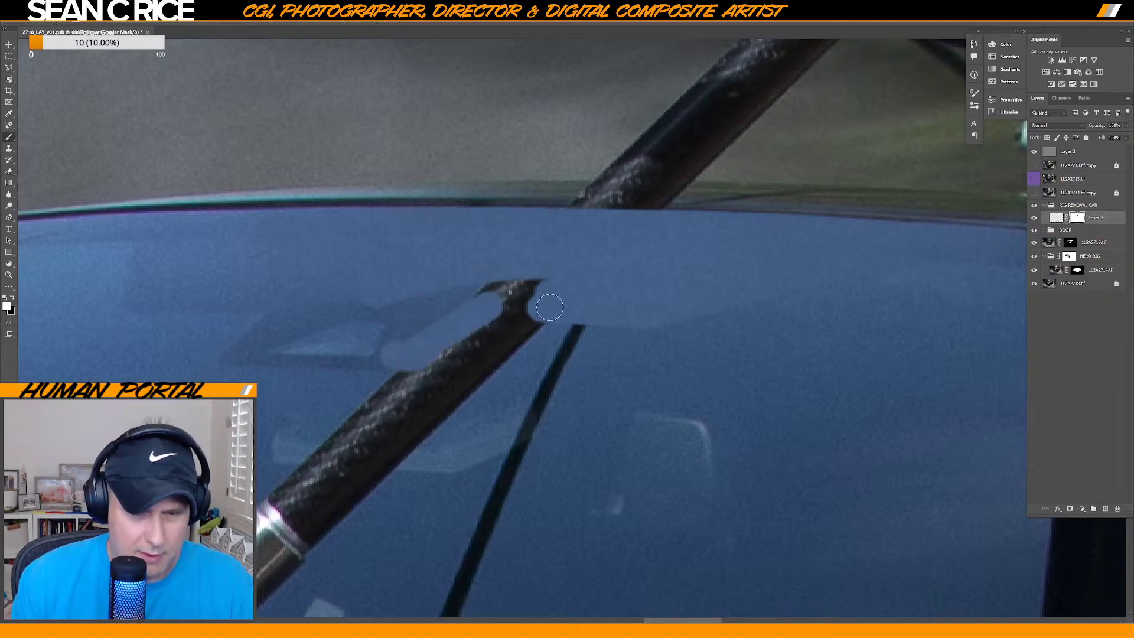
pyautogui.moveTo(476, 303)
pyautogui.mouseDown()
pyautogui.moveTo(526, 298)
pyautogui.moveTo(508, 285)
pyautogui.mouseUp()
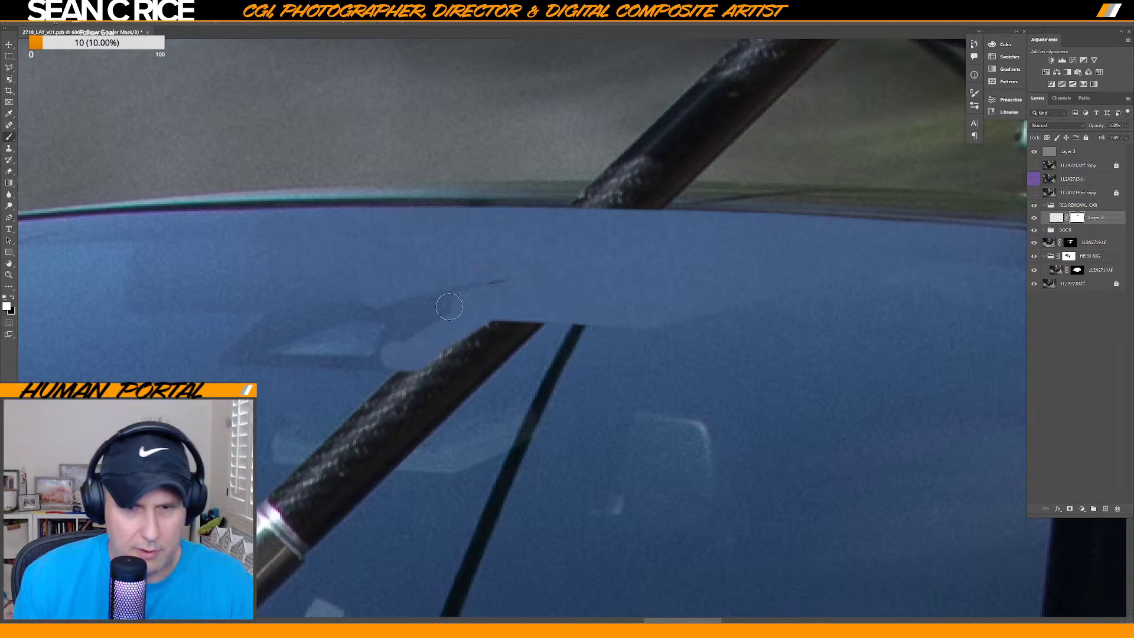
pyautogui.moveTo(413, 338); pyautogui.dragTo(409, 329)
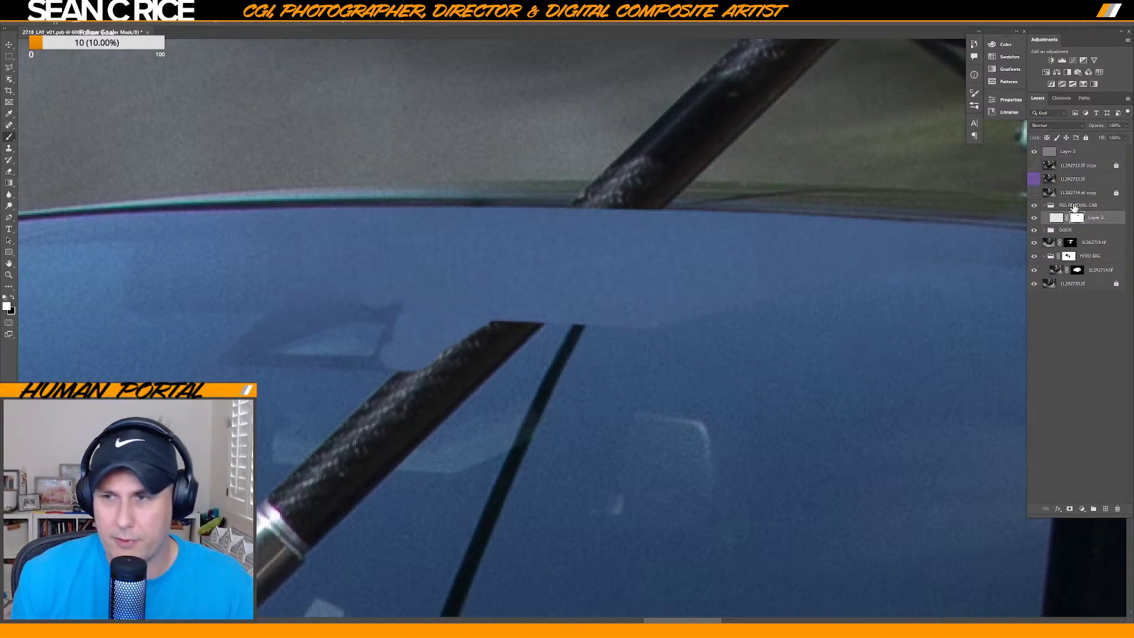
# Add a new layer clipped to the windshield paint layer and set the brush to Main Soft with a flattened, tilted oval tip.
pyautogui.hotkey('ctrl', 'shift', 'n')
pyautogui.press('Return')
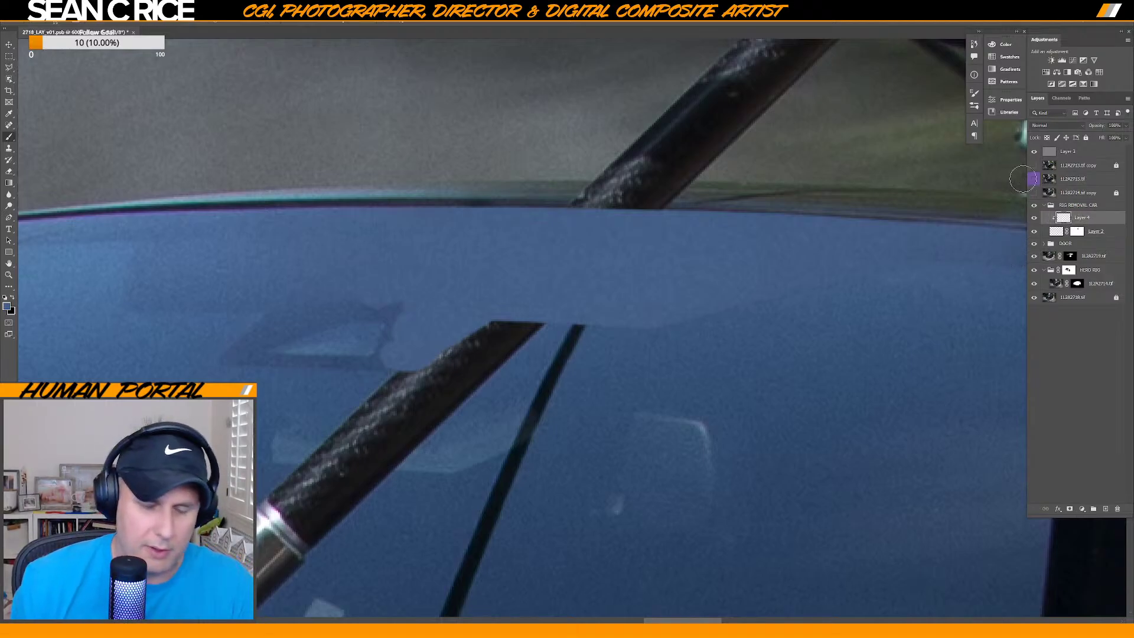
pyautogui.rightClick(490, 314)
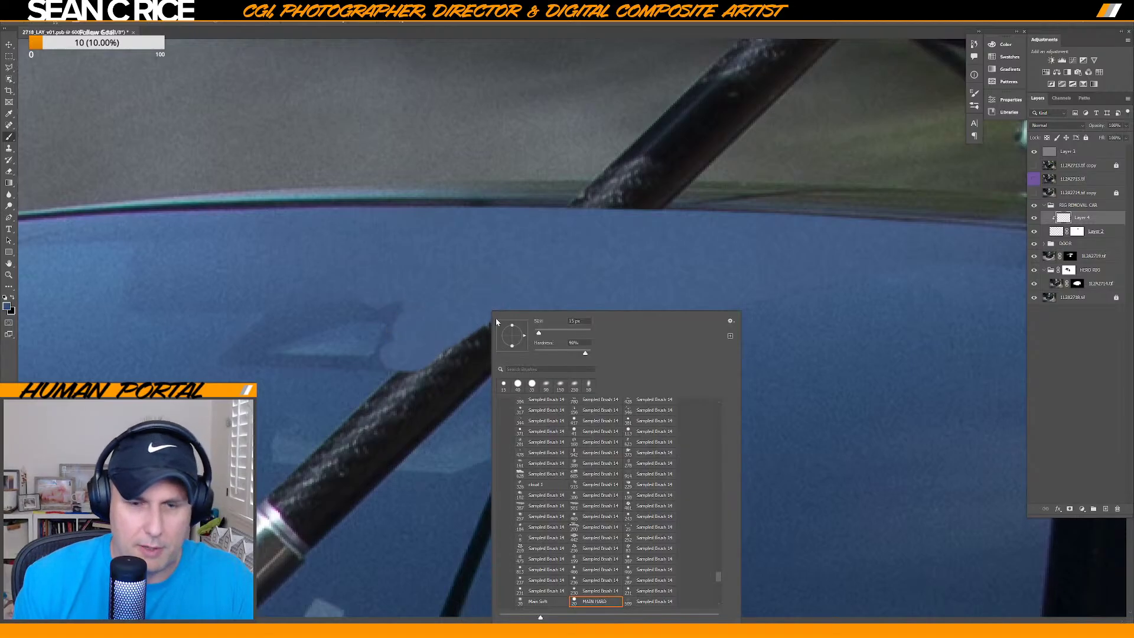
pyautogui.click(544, 603)
pyautogui.click(548, 520)
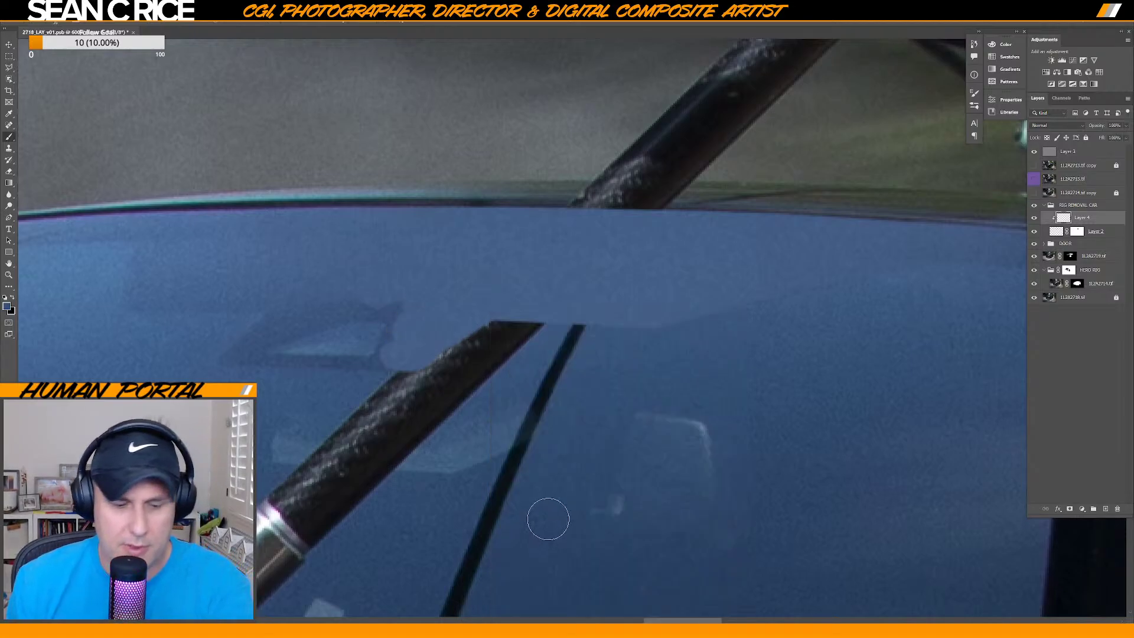
pyautogui.rightClick(507, 310)
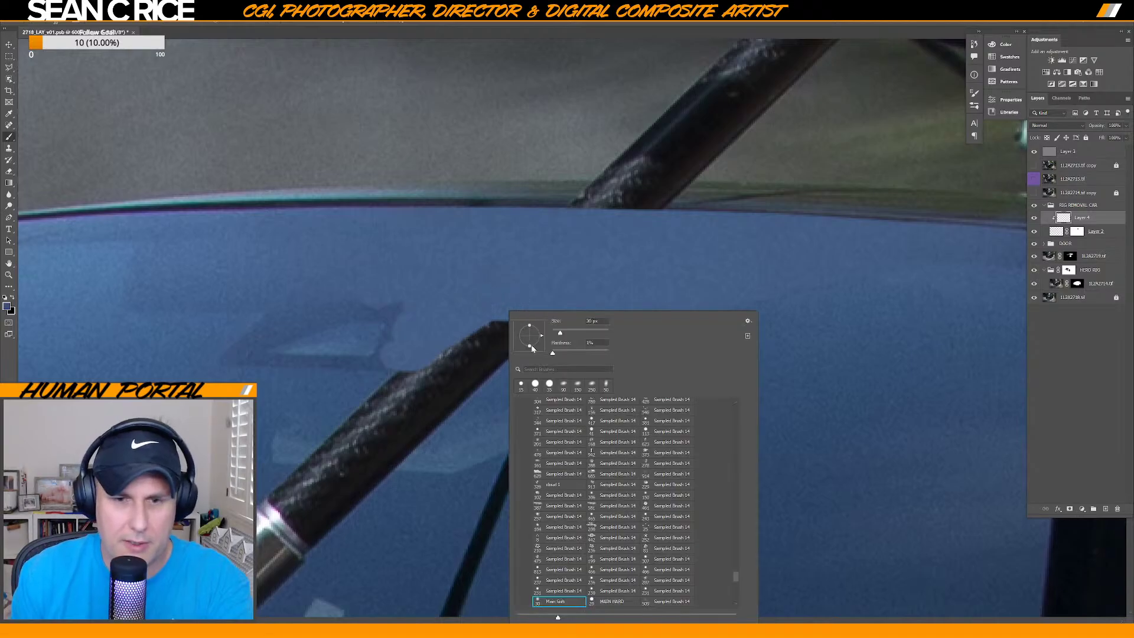
pyautogui.click(563, 385)
pyautogui.click(494, 337)
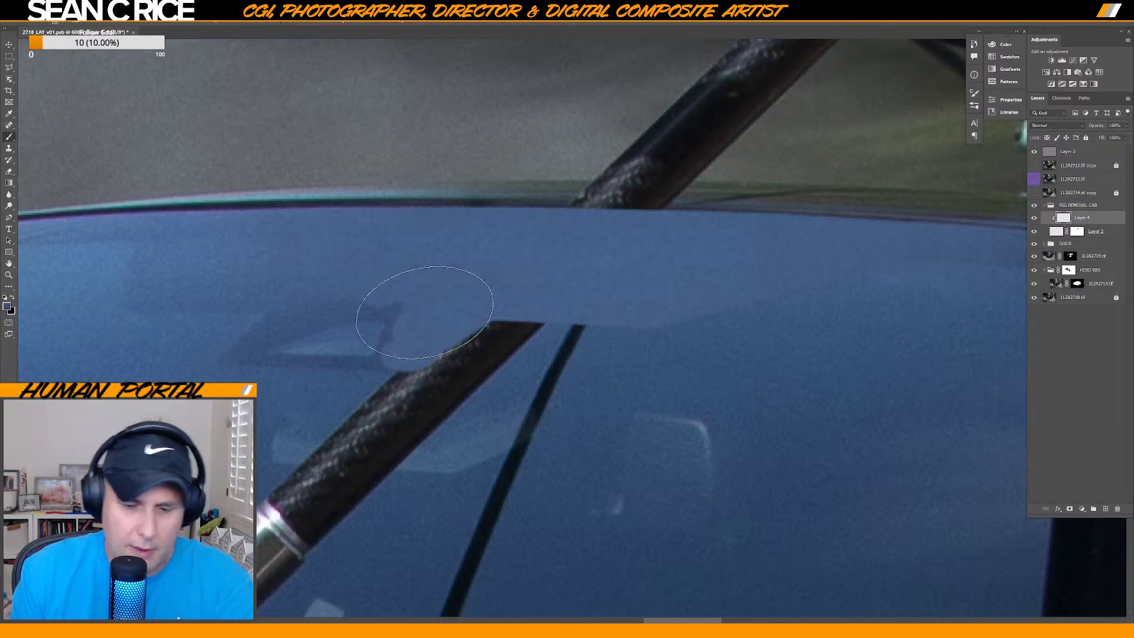
# Sample windshield blues and paint softly on the clipped layer to blend the patch into the reflections on both sides of the arm.
pyautogui.keyDown('alt'); pyautogui.click(401, 322); pyautogui.keyUp('alt')
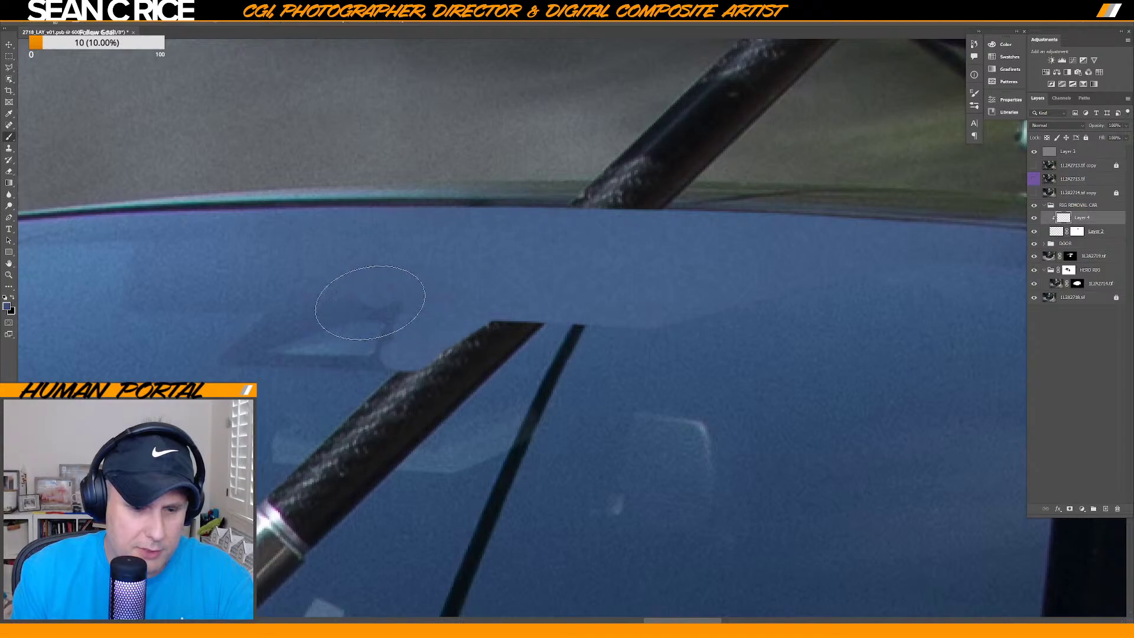
pyautogui.hotkey('ctrl', '-')
pyautogui.press(']')
pyautogui.press(']')
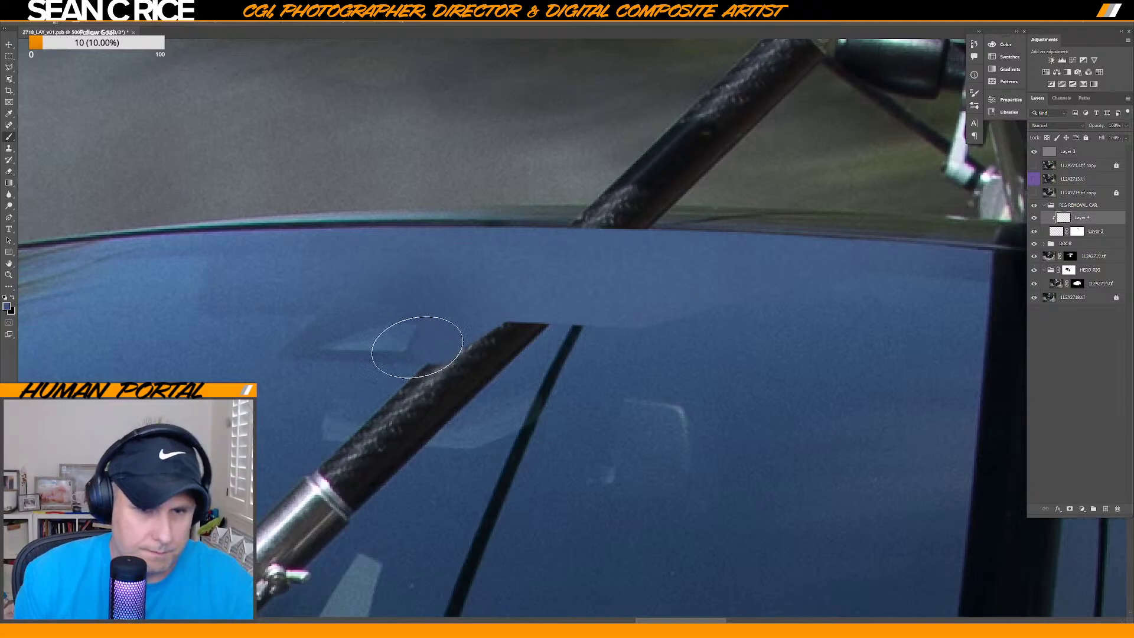
pyautogui.press('x')
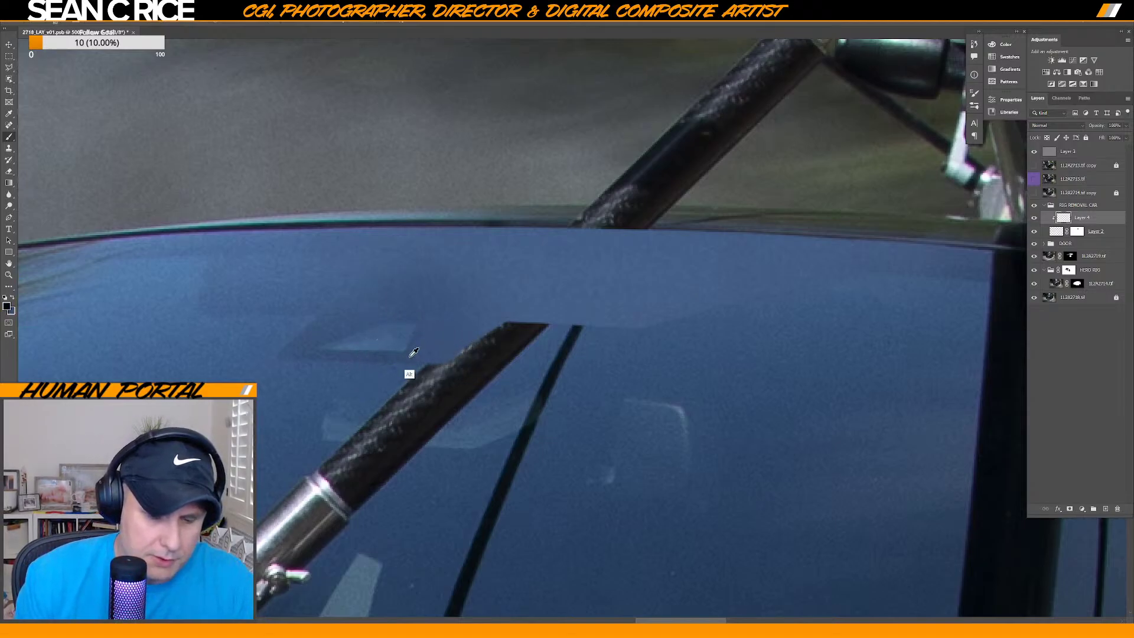
pyautogui.press('x')
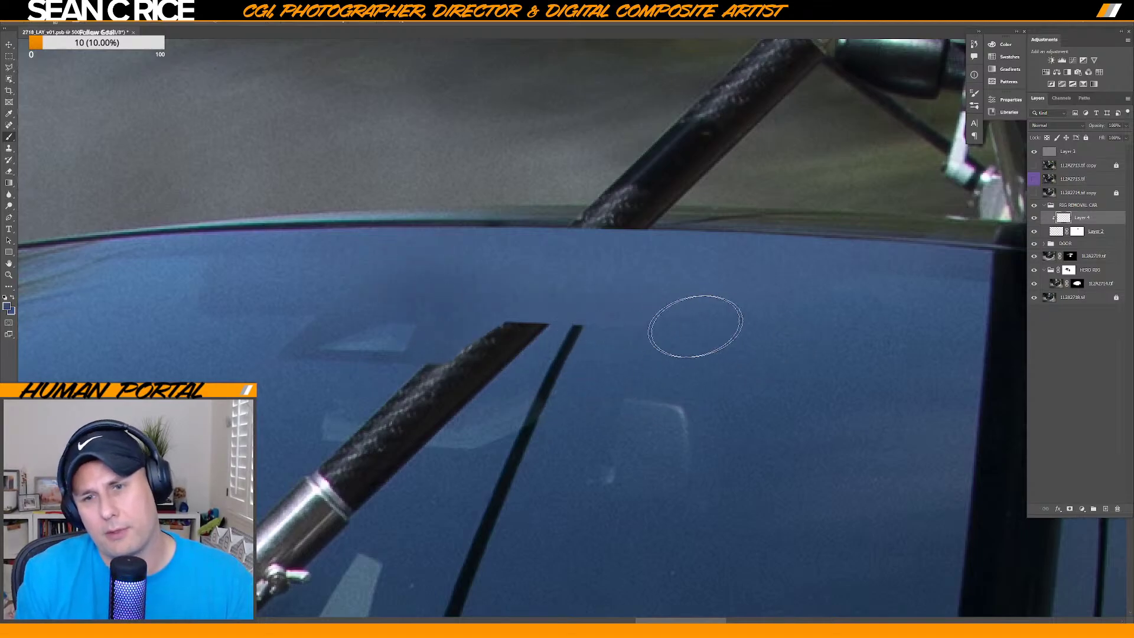
# Compare the windshield patch with its paint layer hidden and shown to check how it matches the original reflections.
pyautogui.click(1035, 231)
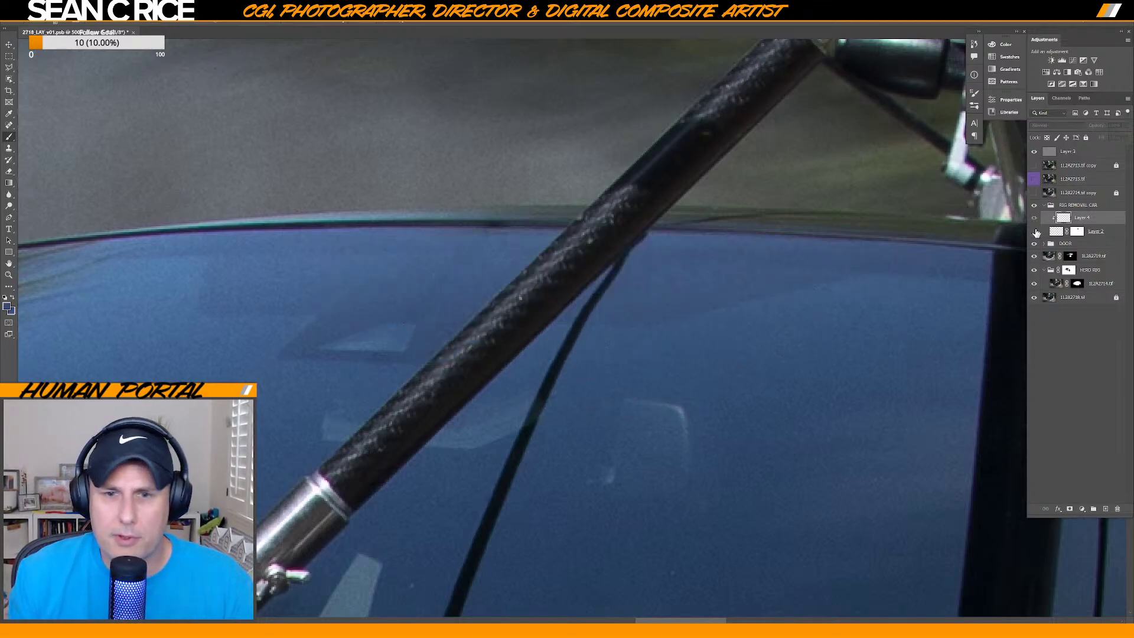
pyautogui.click(1035, 231)
pyautogui.click(1035, 232)
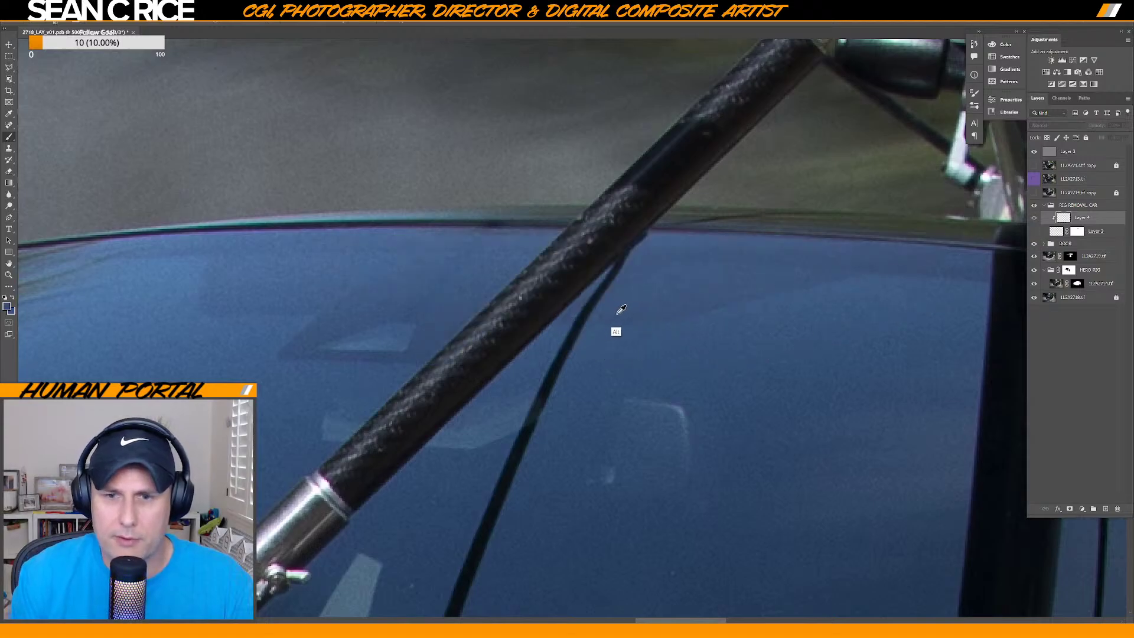
pyautogui.click(1036, 231)
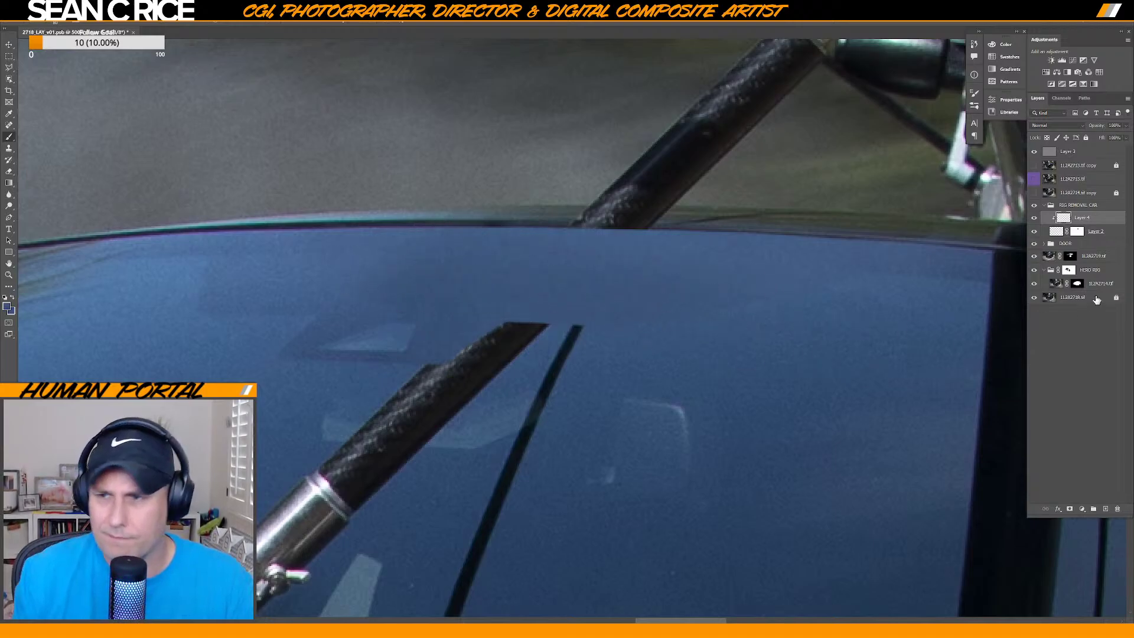
pyautogui.click(1035, 232)
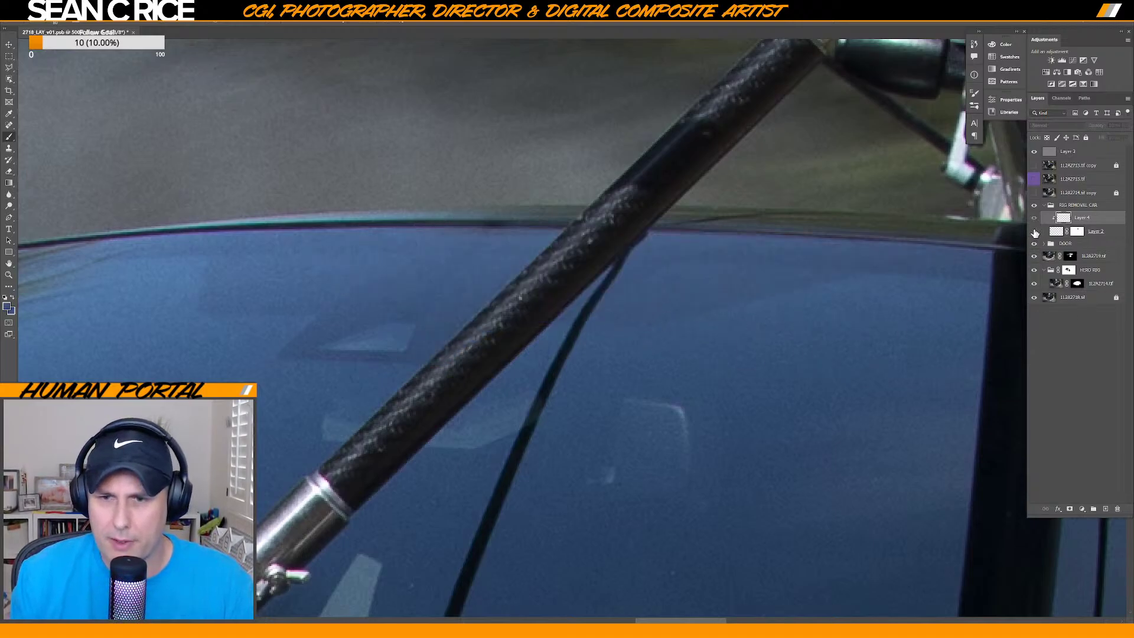
pyautogui.click(1035, 233)
pyautogui.click(1035, 232)
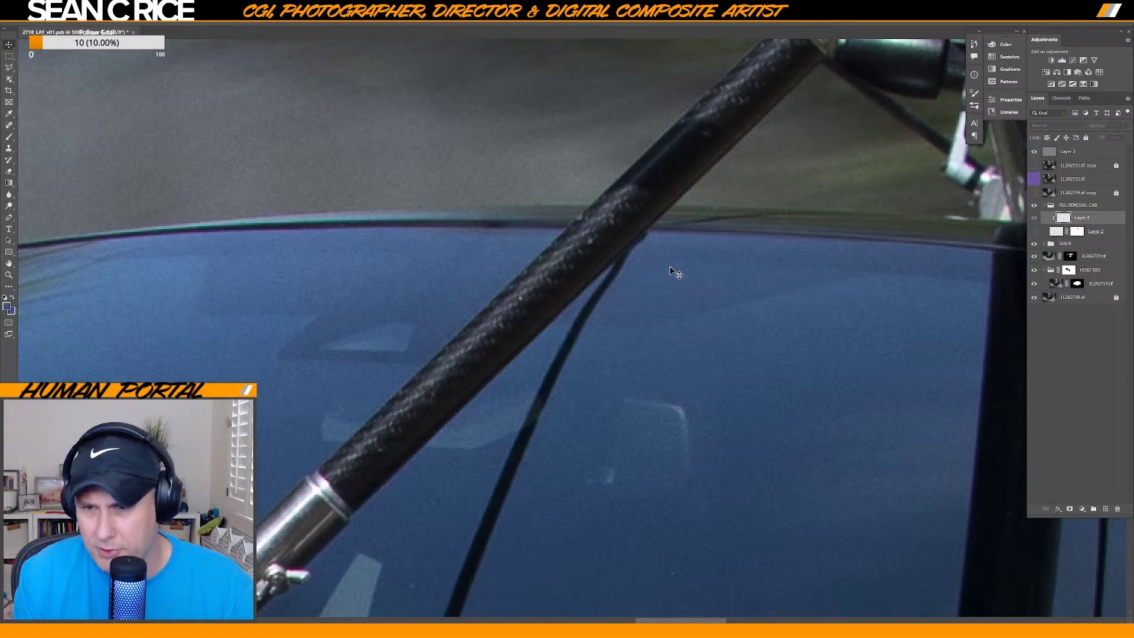
pyautogui.click(1035, 232)
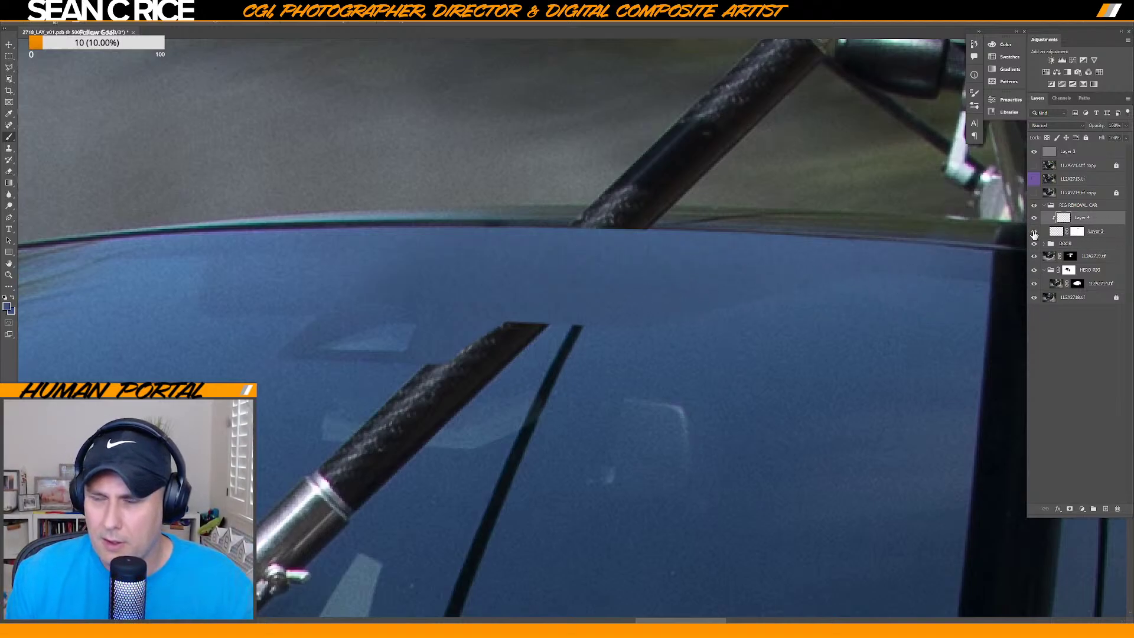
pyautogui.click(1082, 512)
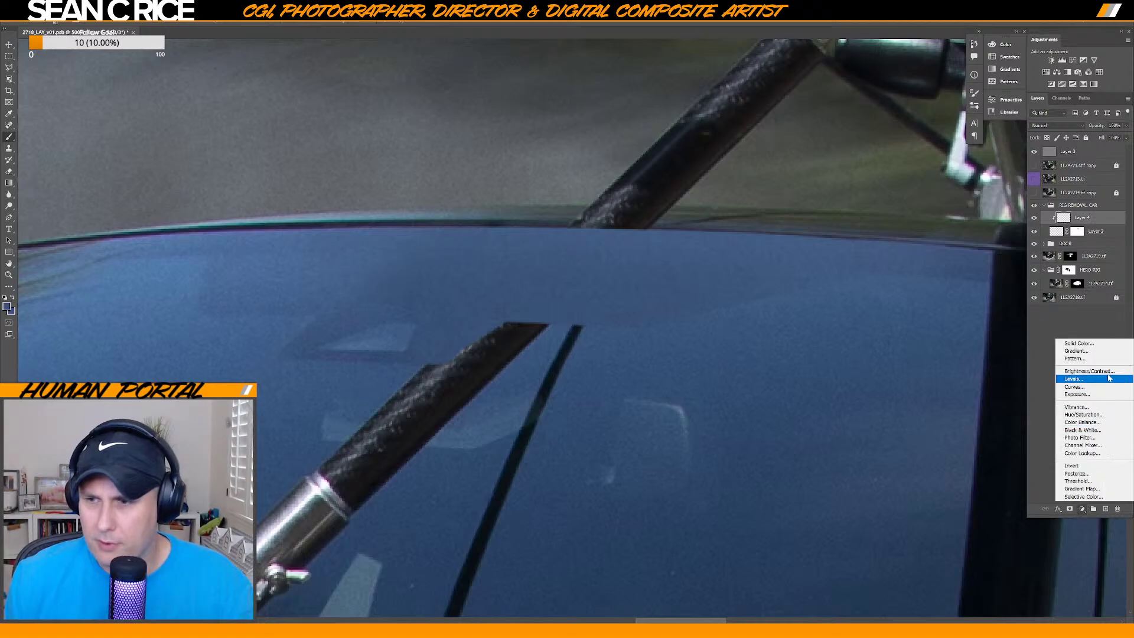
pyautogui.click(1072, 344)
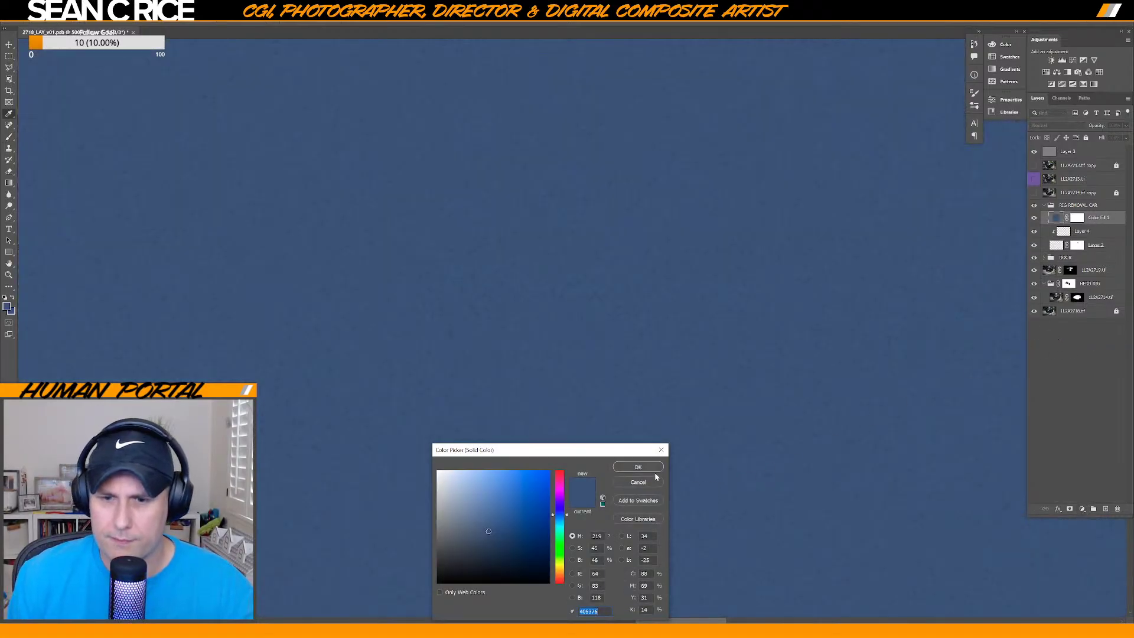
pyautogui.click(640, 482)
# Add a new layer above the clipped paint layer and brush a broad soft white stroke along the windshield's upper-right edge.
pyautogui.hotkey('ctrl', 'shift', 'n')
pyautogui.press('Return')
pyautogui.moveTo(886, 266); pyautogui.dragTo(954, 266)
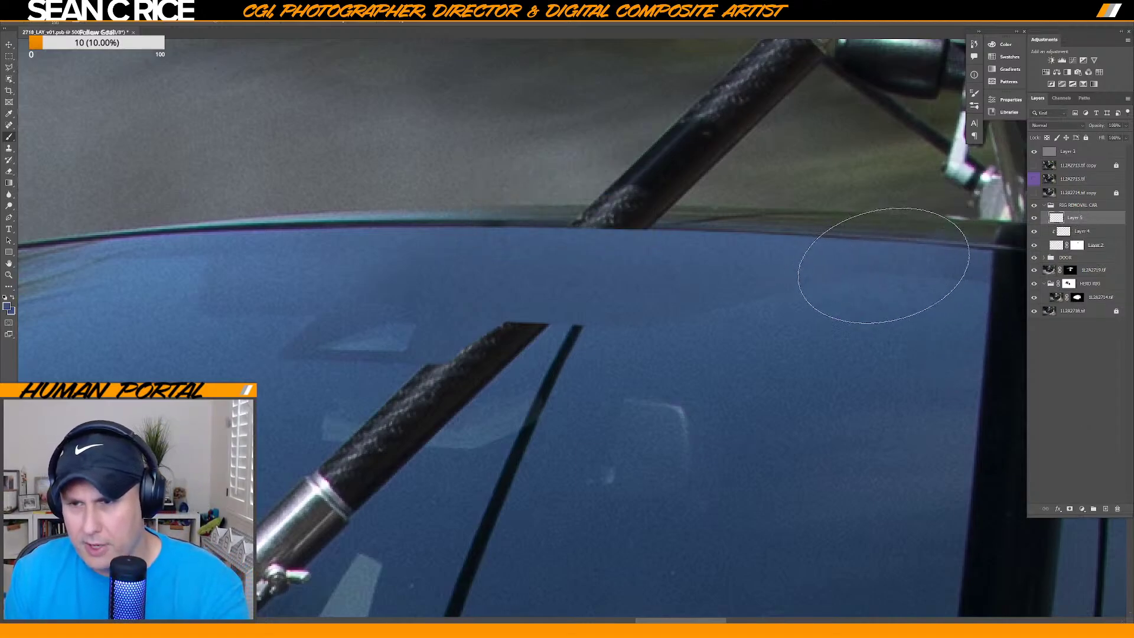
pyautogui.press('x')
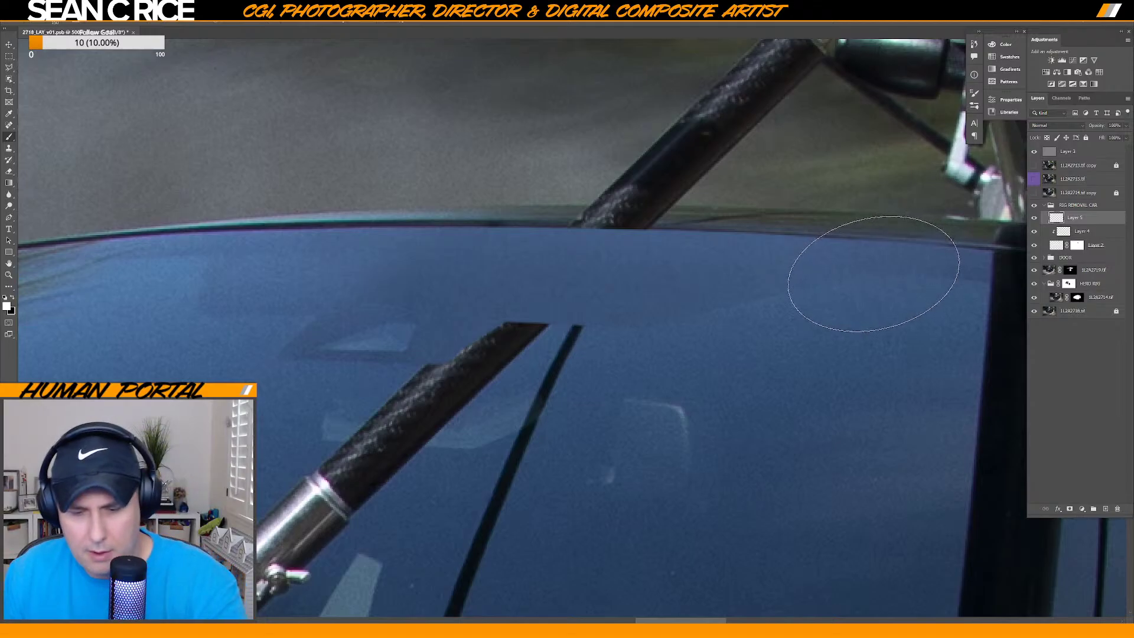
pyautogui.moveTo(874, 272); pyautogui.dragTo(686, 255)
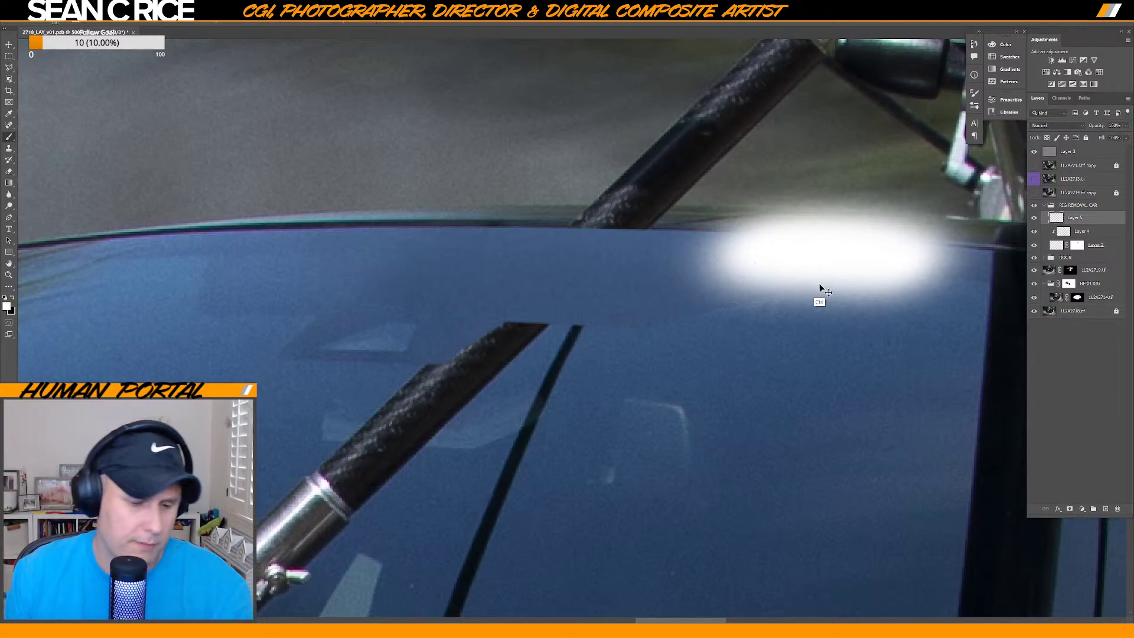
# Undo the white strokes along the windshield's upper-right edge and swap the foreground and background colours.
pyautogui.hotkey('ctrl', 'z')
pyautogui.moveTo(904, 259); pyautogui.dragTo(867, 252)
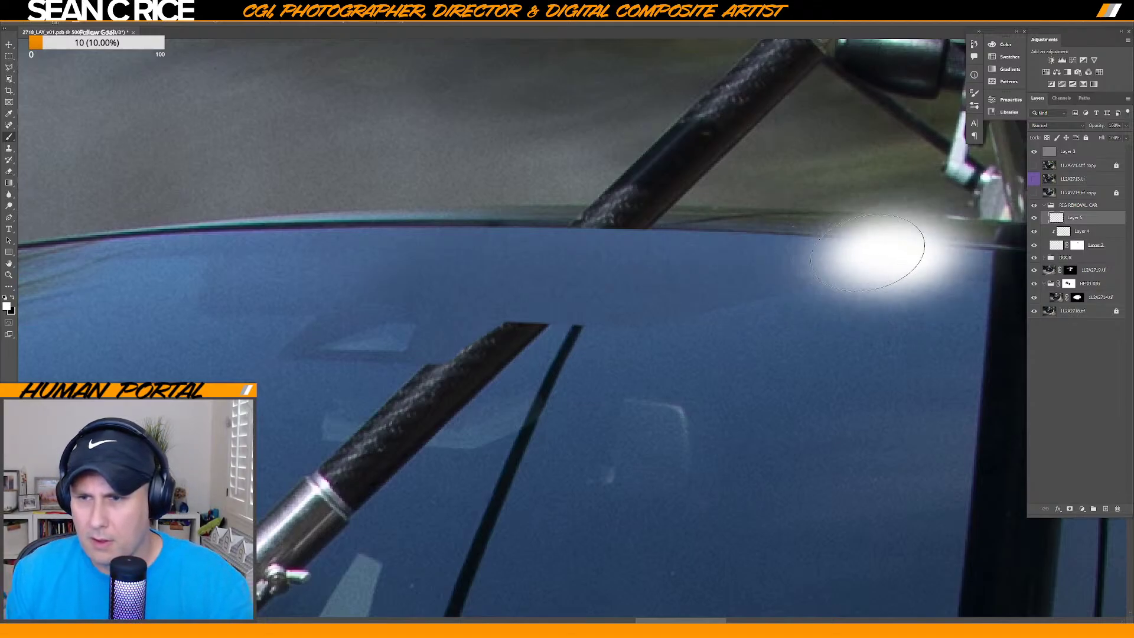
pyautogui.hotkey('ctrl', 'z')
pyautogui.press('x')
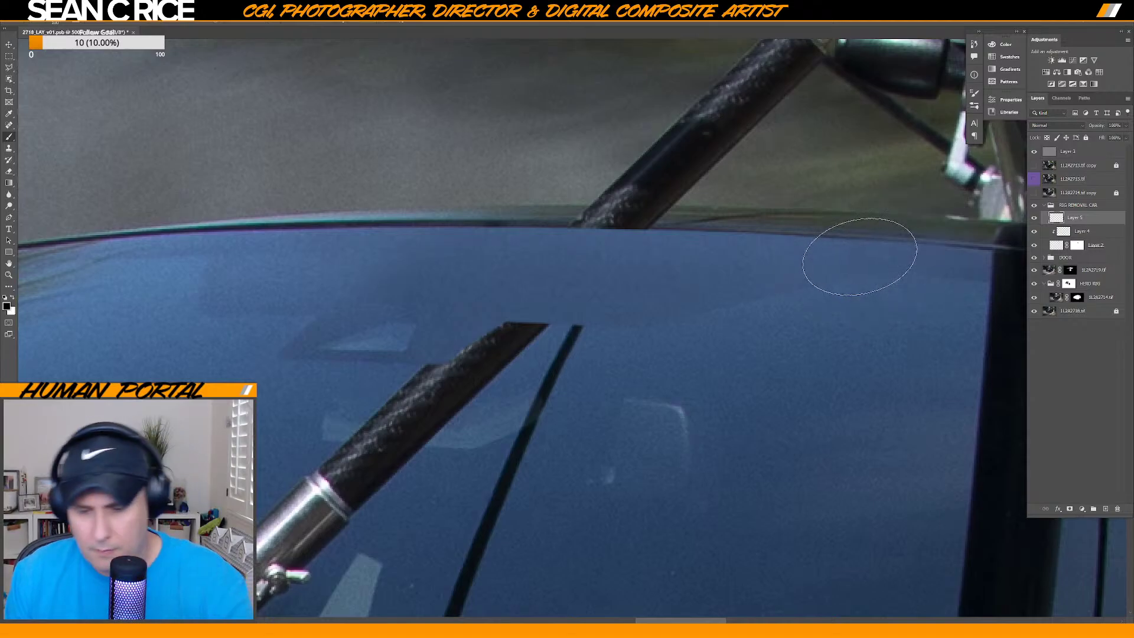
# Sample the blue near the windshield's upper edge and softly paint across the top of the black vertical pole and the thin cable beside it.
pyautogui.keyDown('alt'); pyautogui.click(912, 283); pyautogui.keyUp('alt')
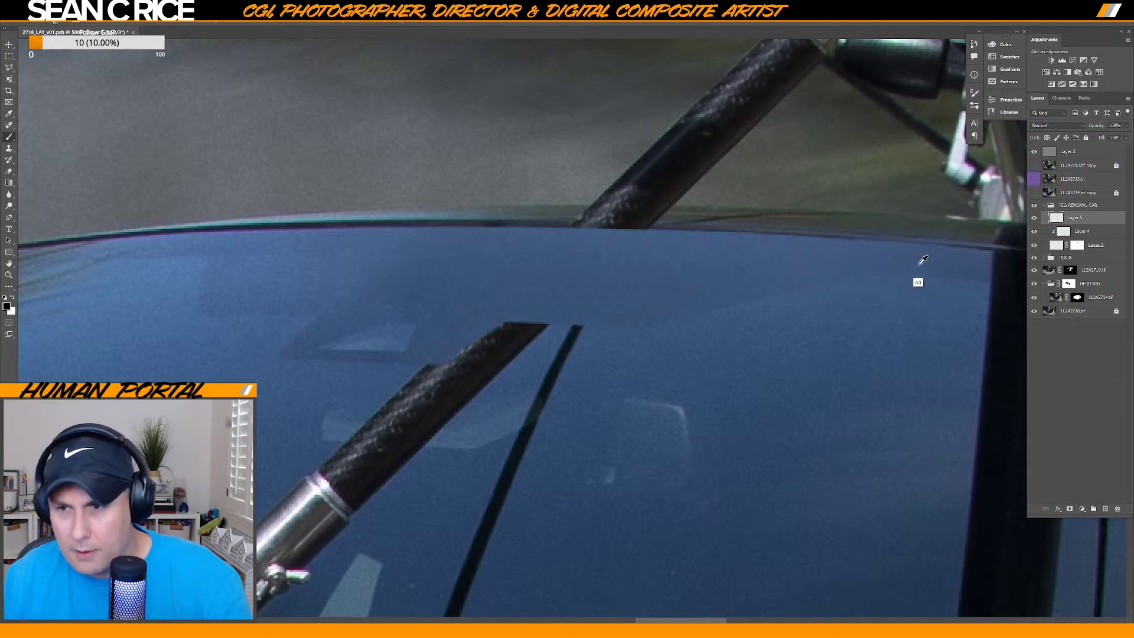
pyautogui.moveTo(856, 296); pyautogui.dragTo(627, 294)
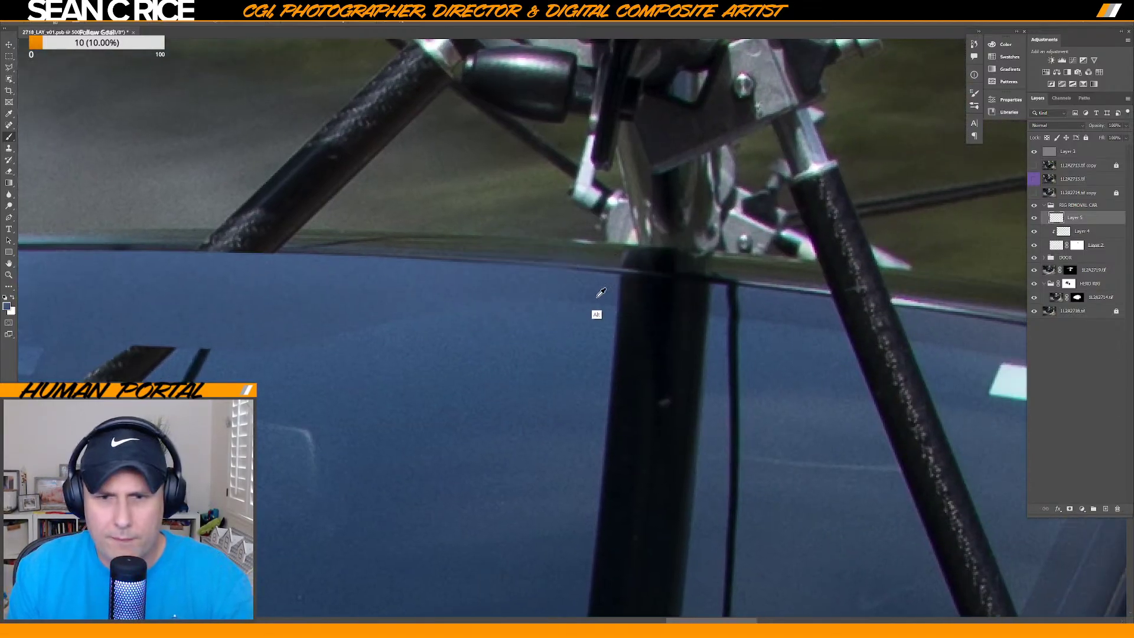
pyautogui.press('[')
pyautogui.press('[')
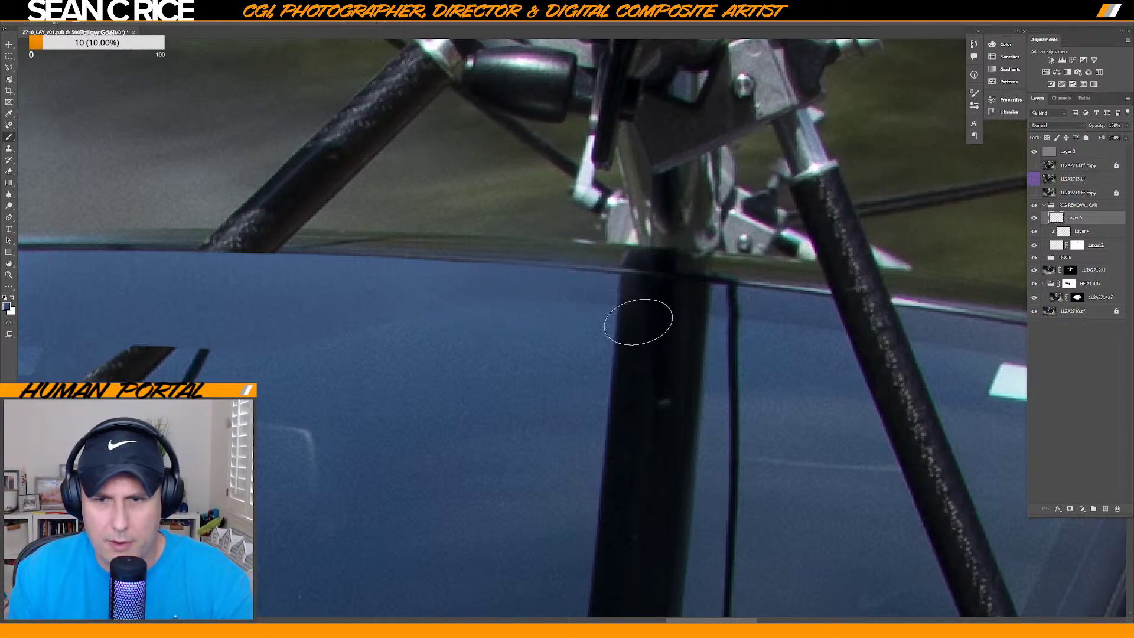
pyautogui.moveTo(673, 299)
pyautogui.mouseDown()
pyautogui.moveTo(727, 293)
pyautogui.moveTo(733, 307)
pyautogui.mouseUp()
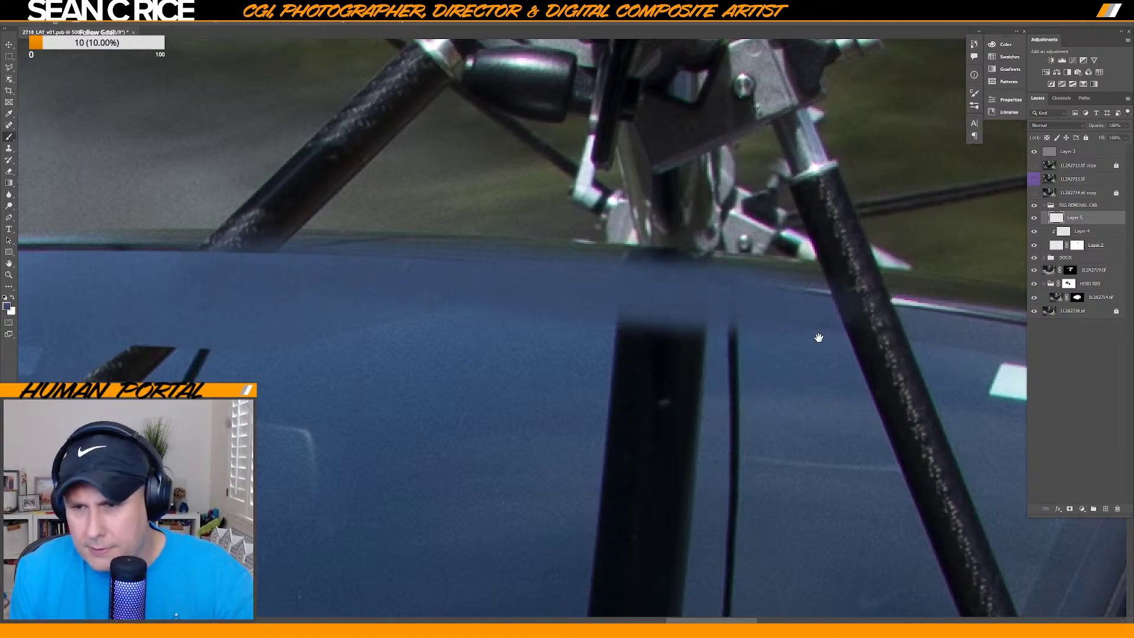
# Sample the blue to the right of the diagonal rig arm and paint softly across the arm just below the roof edge.
pyautogui.moveTo(818, 331); pyautogui.dragTo(463, 296)
pyautogui.keyDown('alt'); pyautogui.click(573, 277); pyautogui.keyUp('alt')
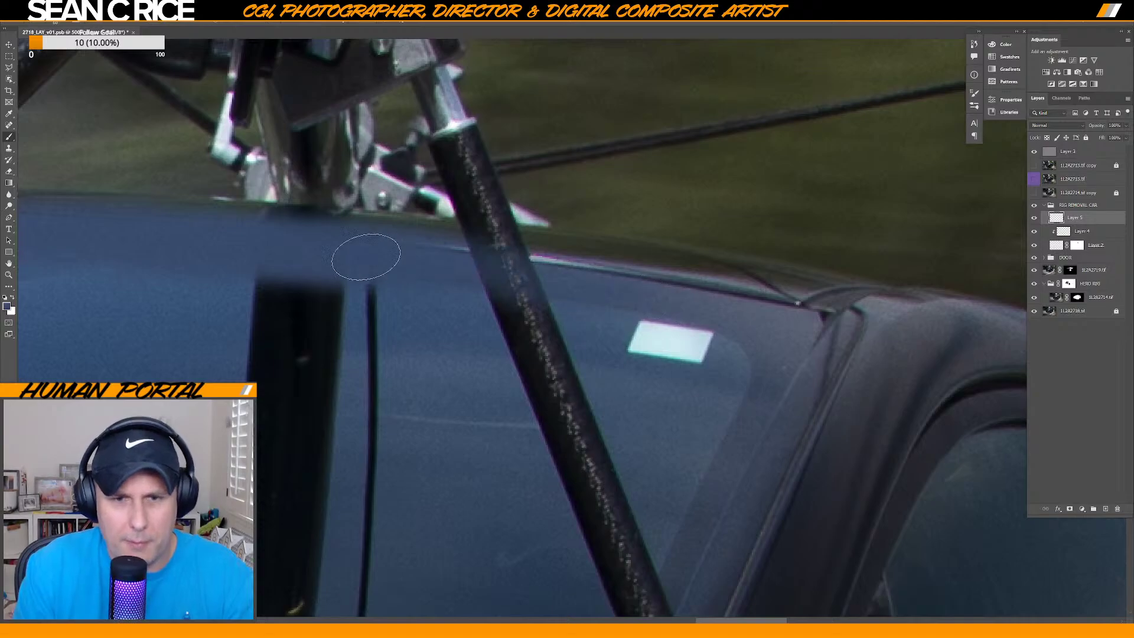
pyautogui.moveTo(493, 269); pyautogui.dragTo(531, 279)
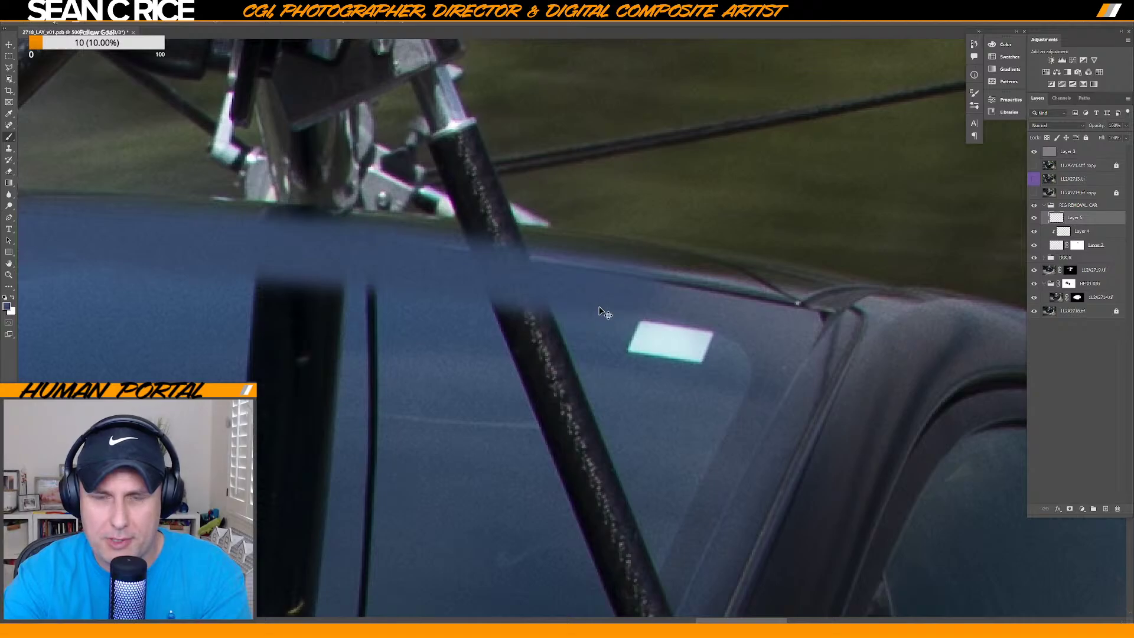
# Sample the darker tone near the windshield sticker and blend it with a larger soft brush from the roof corner back across the painted band.
pyautogui.scroll(-2, 599, 308)
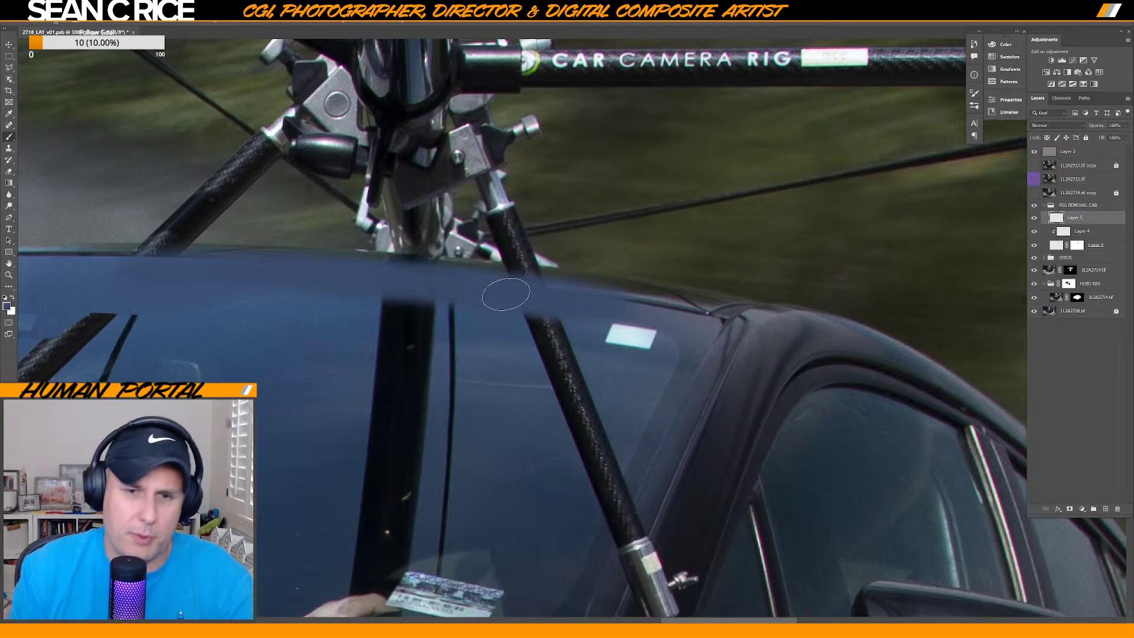
pyautogui.press('[')
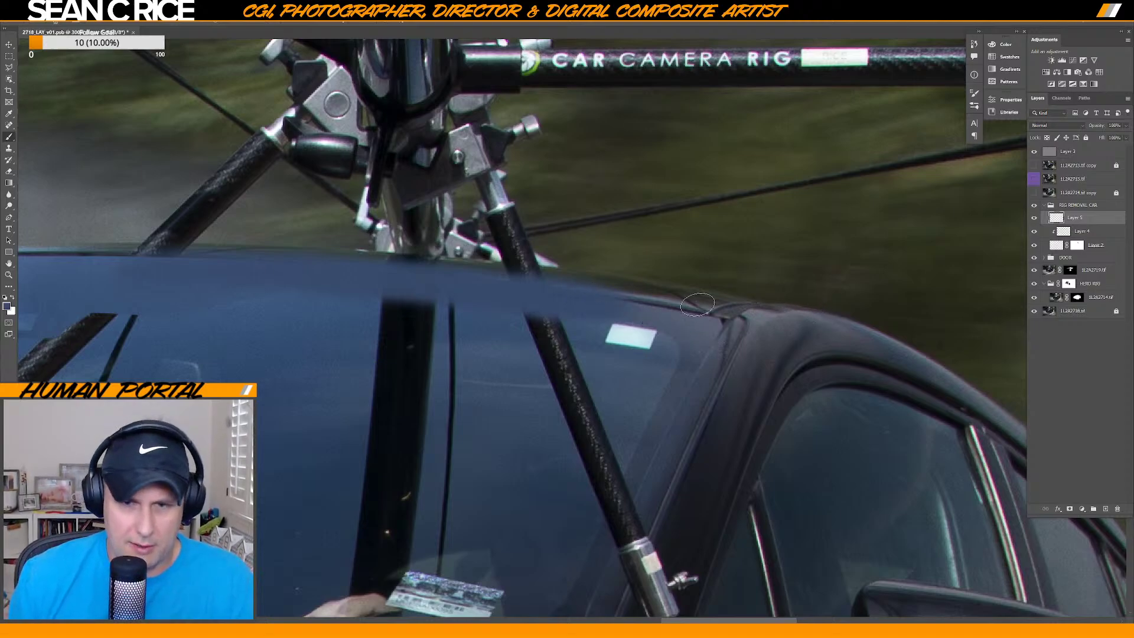
pyautogui.press('alt')
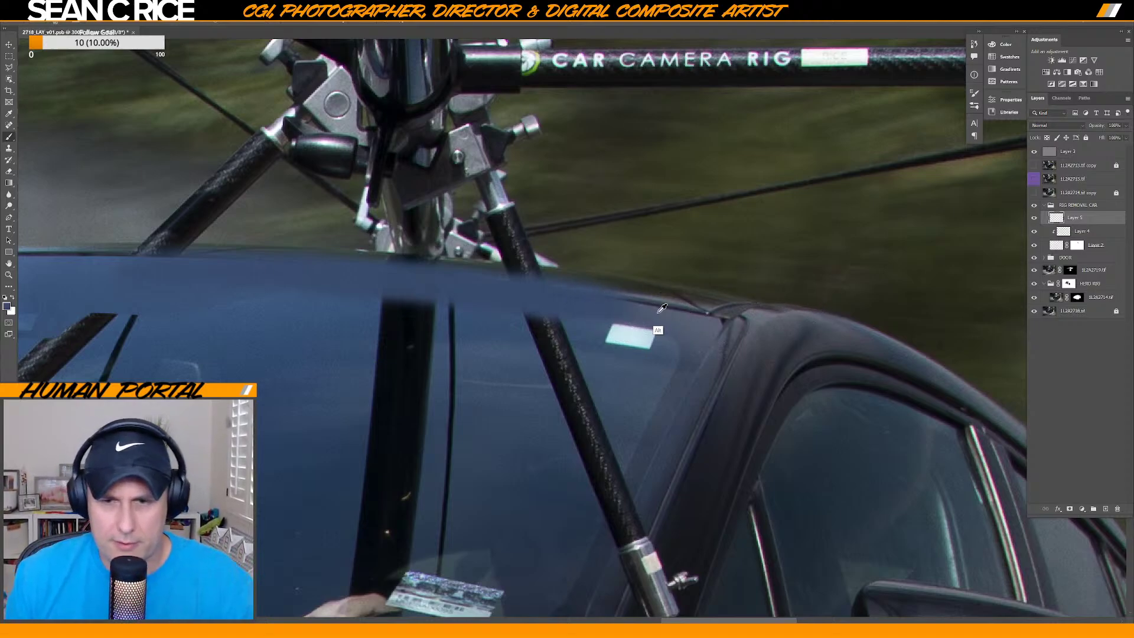
pyautogui.press(']')
pyautogui.press(']')
pyautogui.press(']')
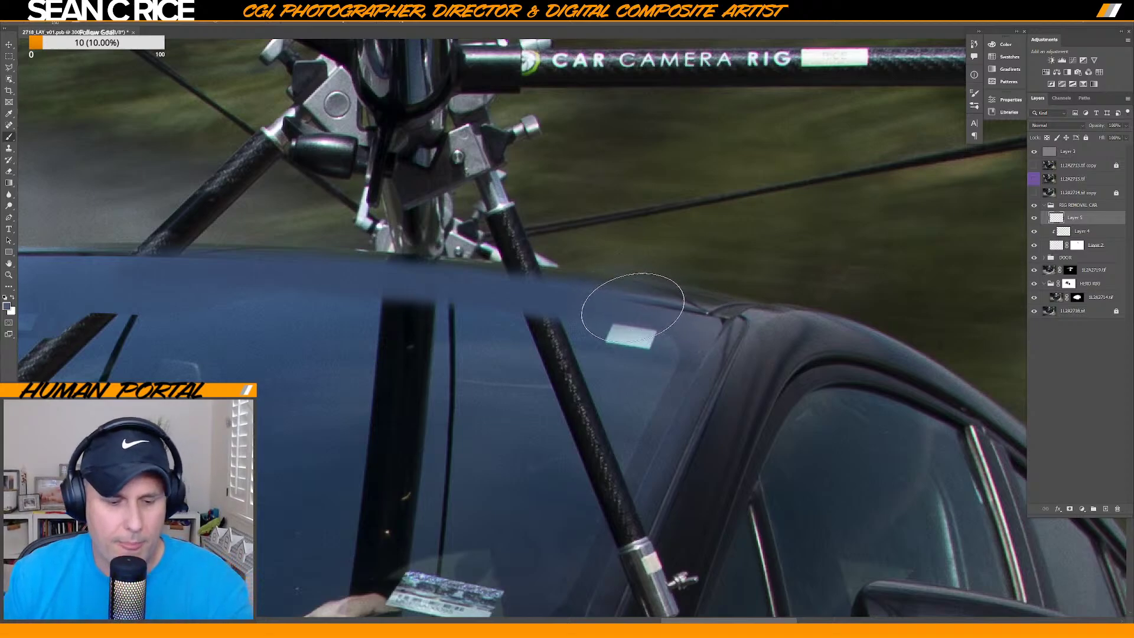
pyautogui.press(']')
pyautogui.press(']')
pyautogui.press(']')
pyautogui.press(']')
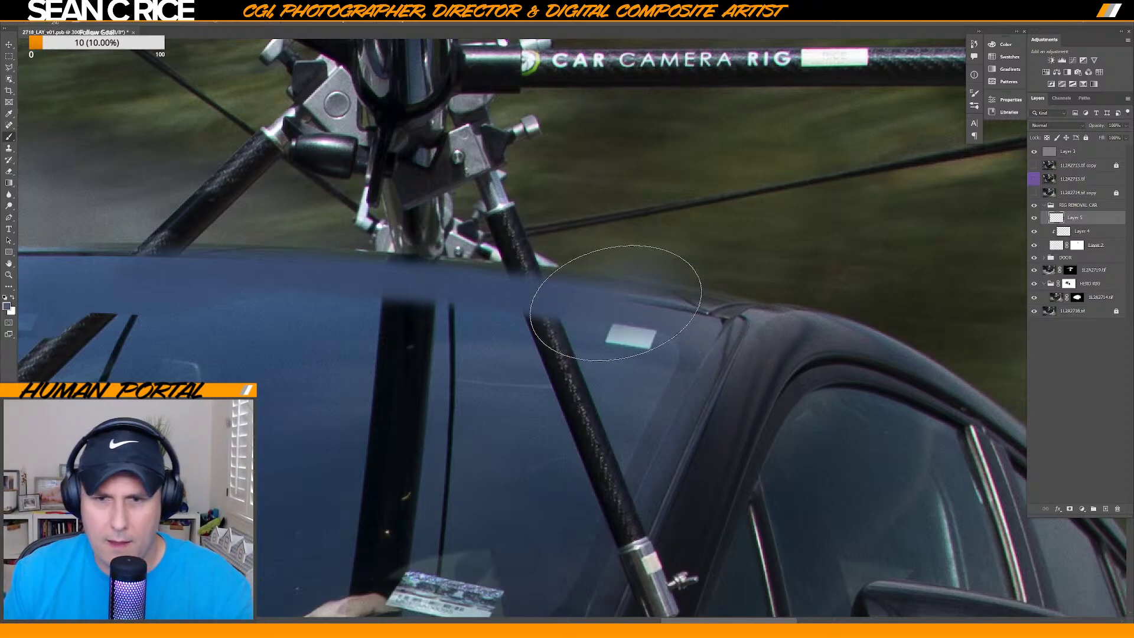
pyautogui.press('[')
pyautogui.press('[')
pyautogui.moveTo(556, 300); pyautogui.dragTo(451, 291)
pyautogui.press('[')
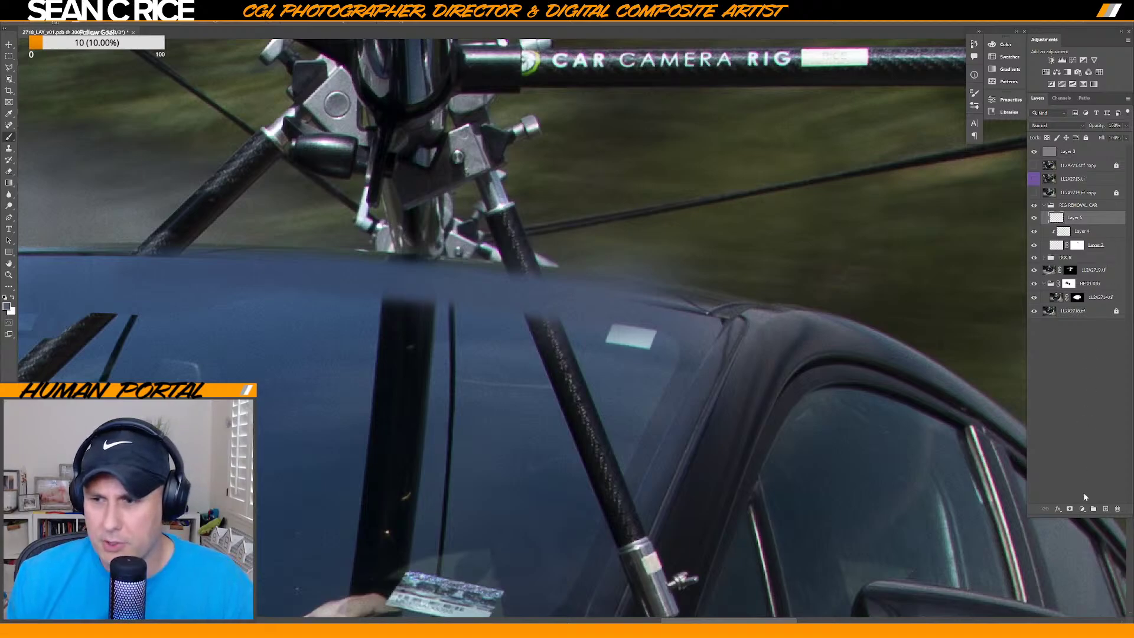
# Add a layer mask to the soft paint layer and compare the result with the layer hidden and shown.
pyautogui.click(1071, 509)
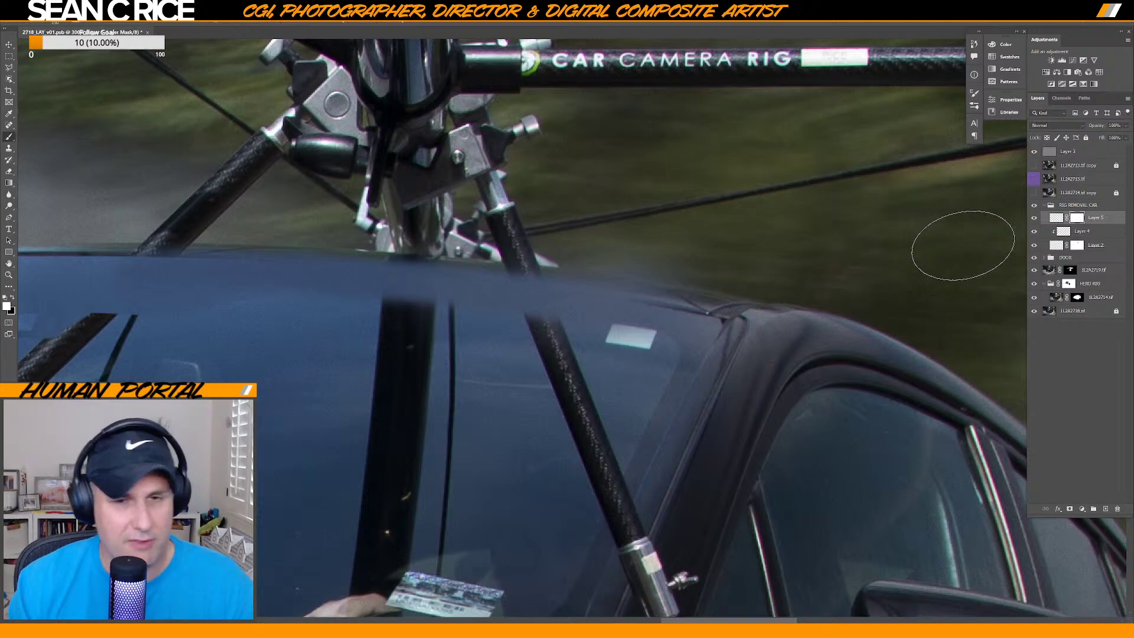
pyautogui.click(1034, 219)
pyautogui.click(1035, 219)
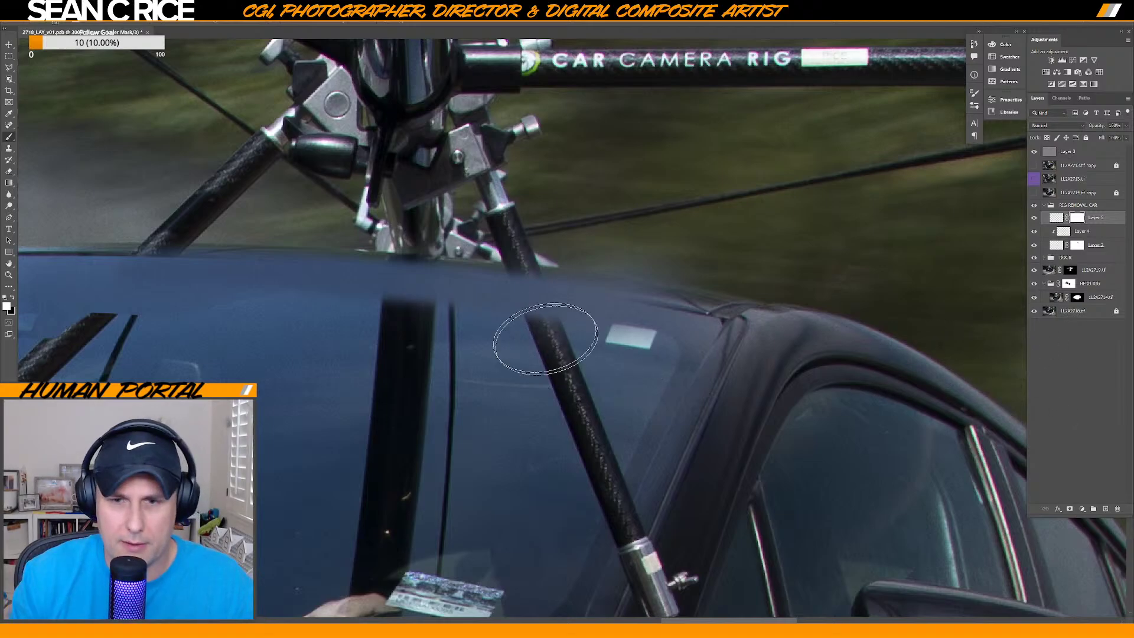
# Switch the brush to the Main Hard preset and invert the paint layer's mask to black.
pyautogui.rightClick(597, 316)
pyautogui.click(694, 601)
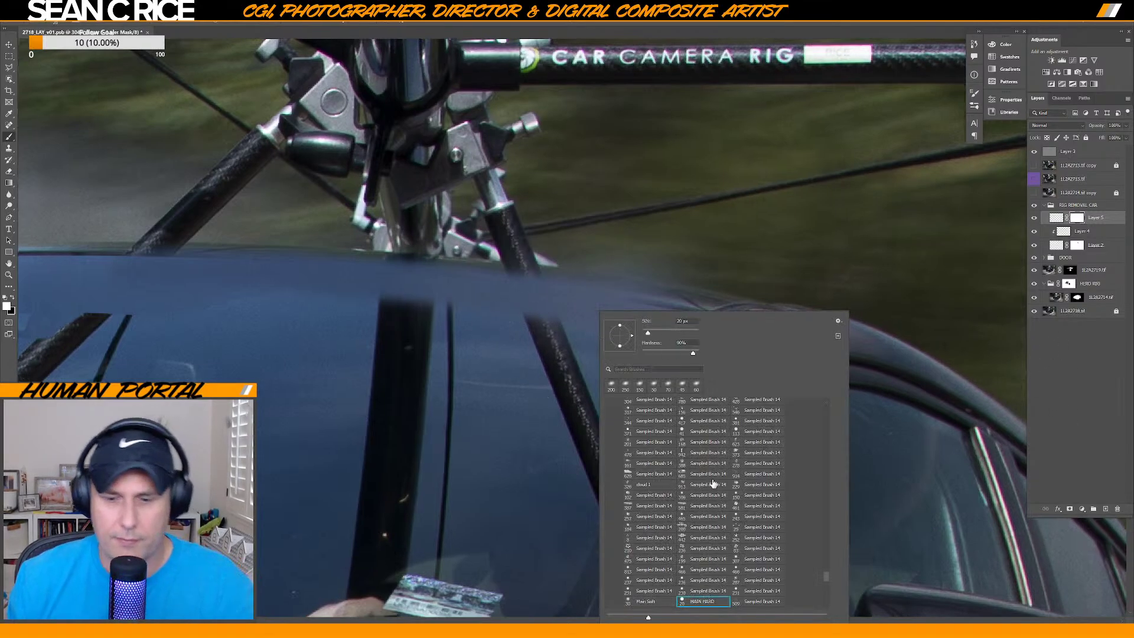
pyautogui.press('Return')
pyautogui.scroll(2, 573, 330)
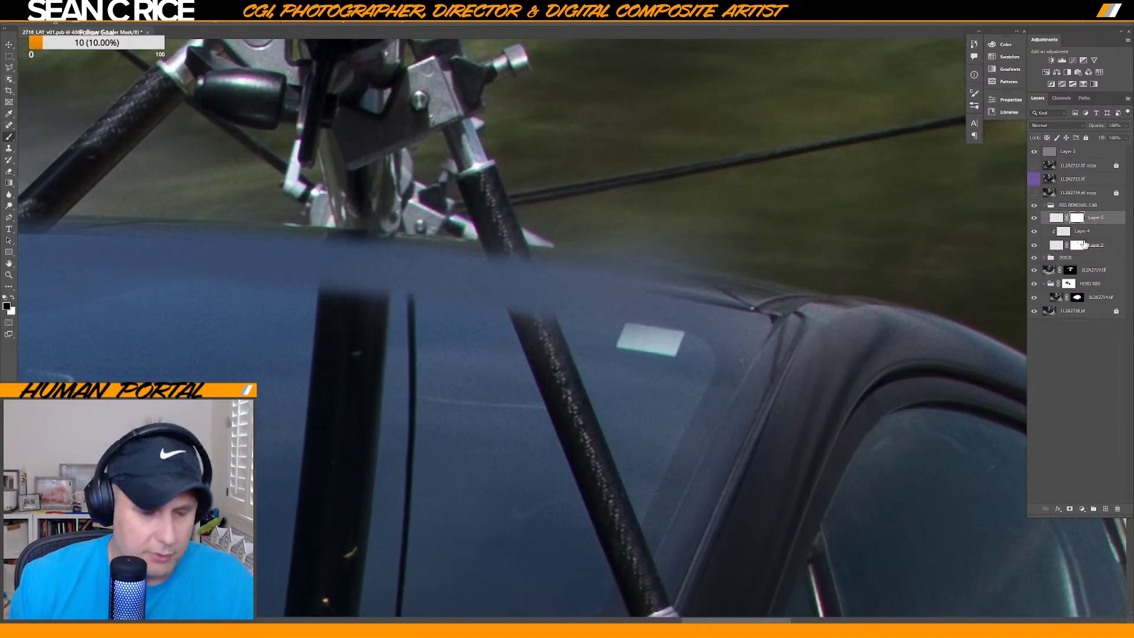
pyautogui.hotkey('ctrl', 'i')
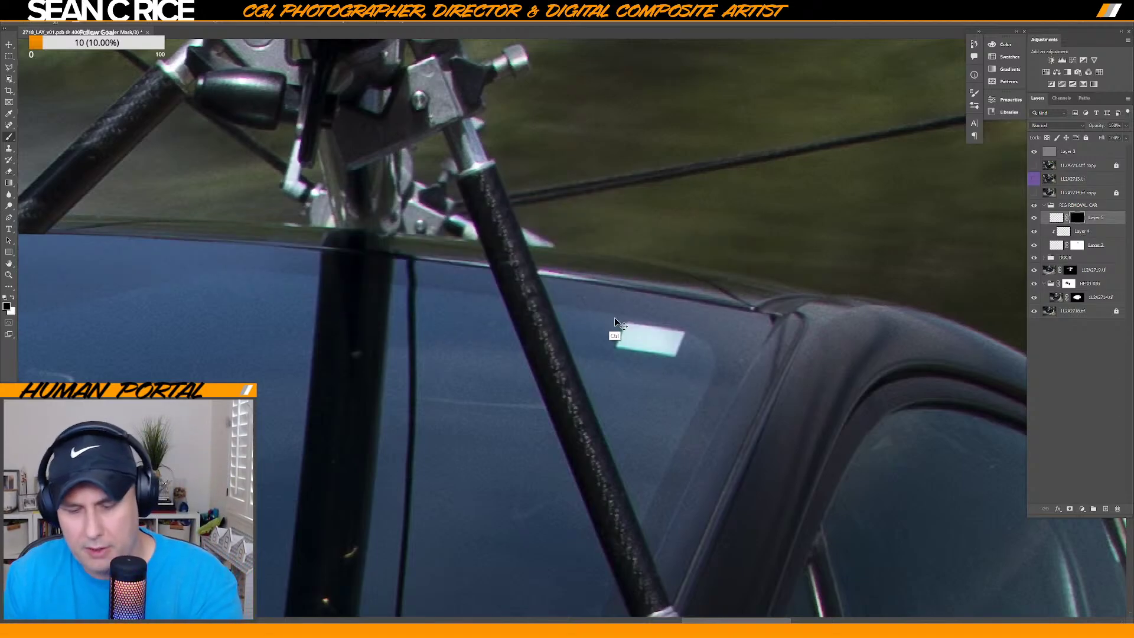
# Paint white on the mask in straight strokes to reveal the blue band across the right diagonal arm just below the roof edge.
pyautogui.scroll(2, 615, 317)
pyautogui.press('x')
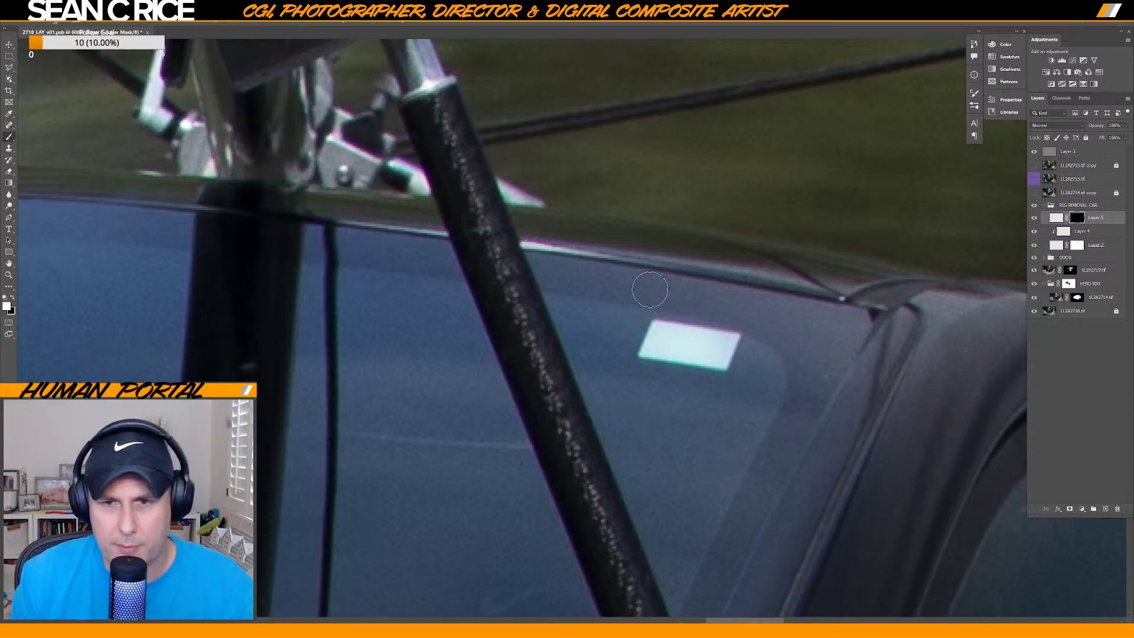
pyautogui.press('[')
pyautogui.press('x')
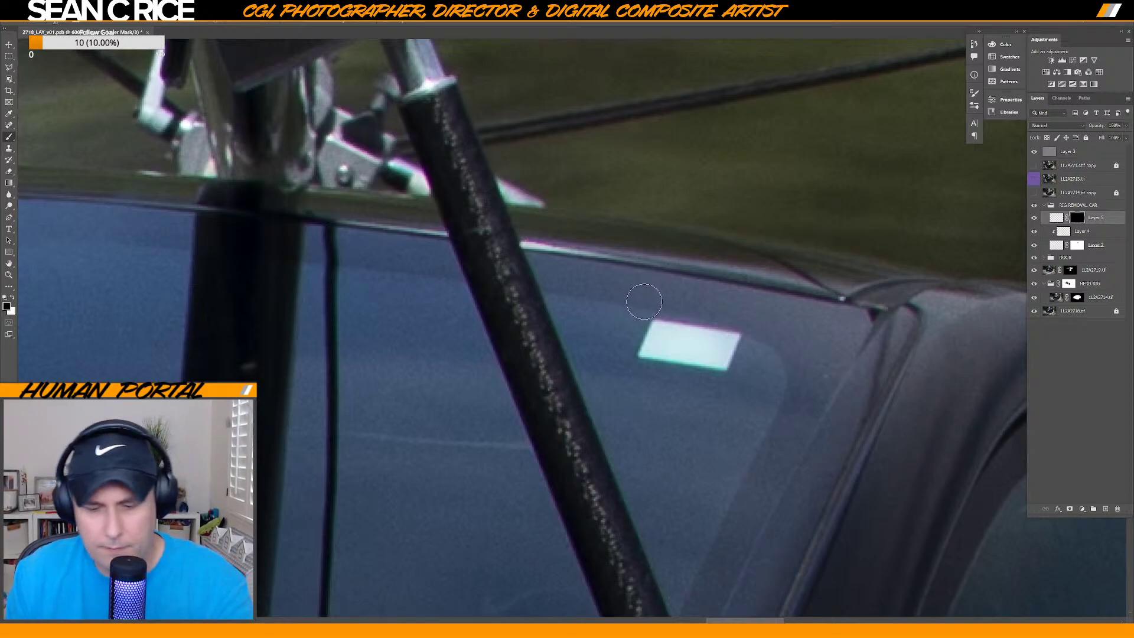
pyautogui.press('x')
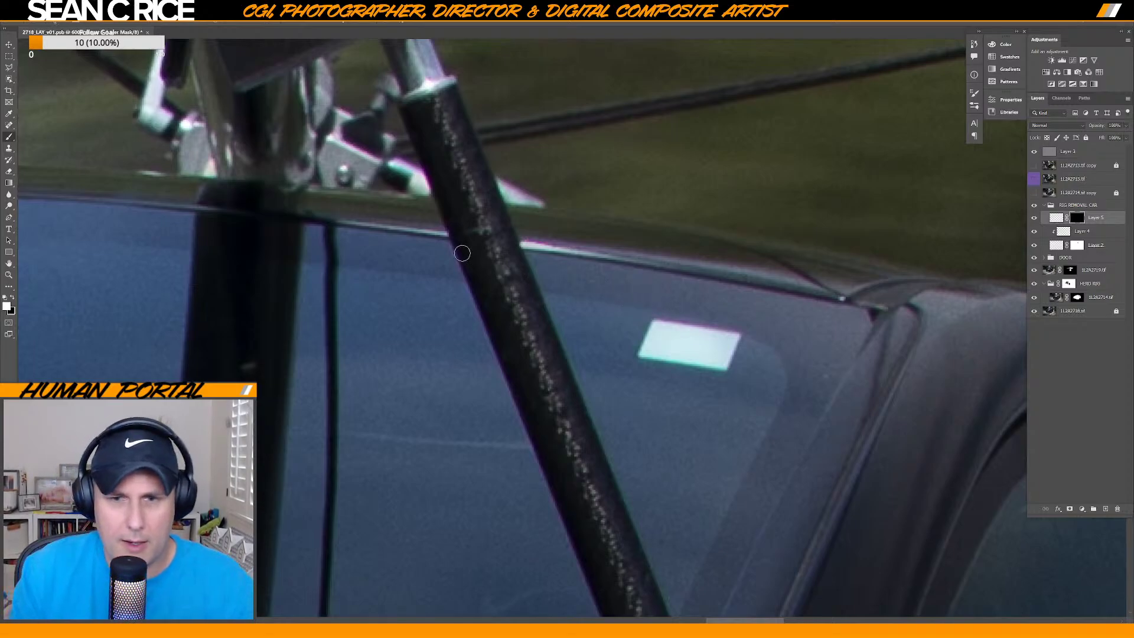
pyautogui.keyDown('shift'); pyautogui.click(648, 274); pyautogui.keyUp('shift')
pyautogui.keyDown('shift'); pyautogui.click(416, 270); pyautogui.keyUp('shift')
pyautogui.keyDown('shift'); pyautogui.click(648, 314); pyautogui.keyUp('shift')
pyautogui.keyDown('shift'); pyautogui.click(411, 263); pyautogui.keyUp('shift')
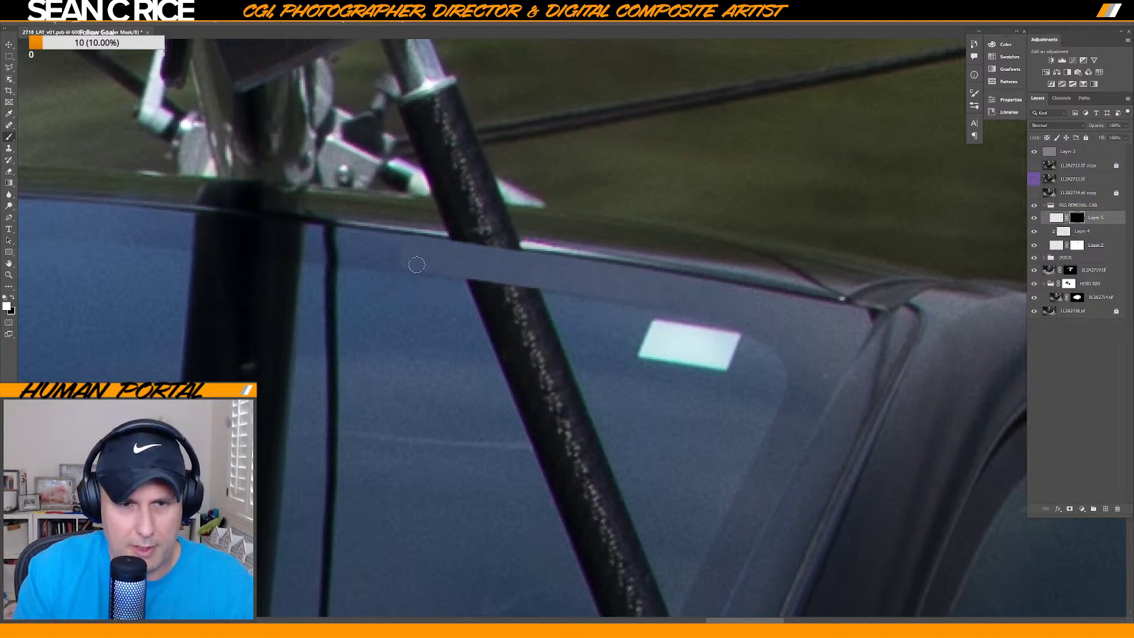
pyautogui.keyDown('shift'); pyautogui.click(537, 296); pyautogui.keyUp('shift')
pyautogui.keyDown('shift'); pyautogui.click(407, 268); pyautogui.keyUp('shift')
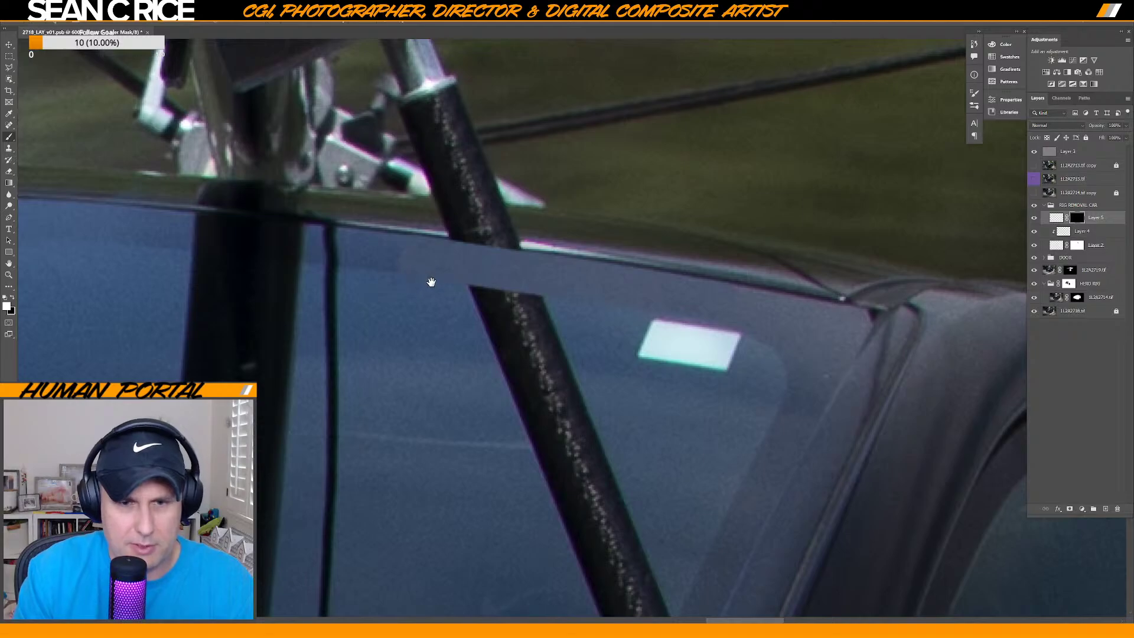
# Extend the revealed band with straight mask strokes across the top of the black vertical pole and the thin cable.
pyautogui.moveTo(431, 283); pyautogui.dragTo(566, 311)
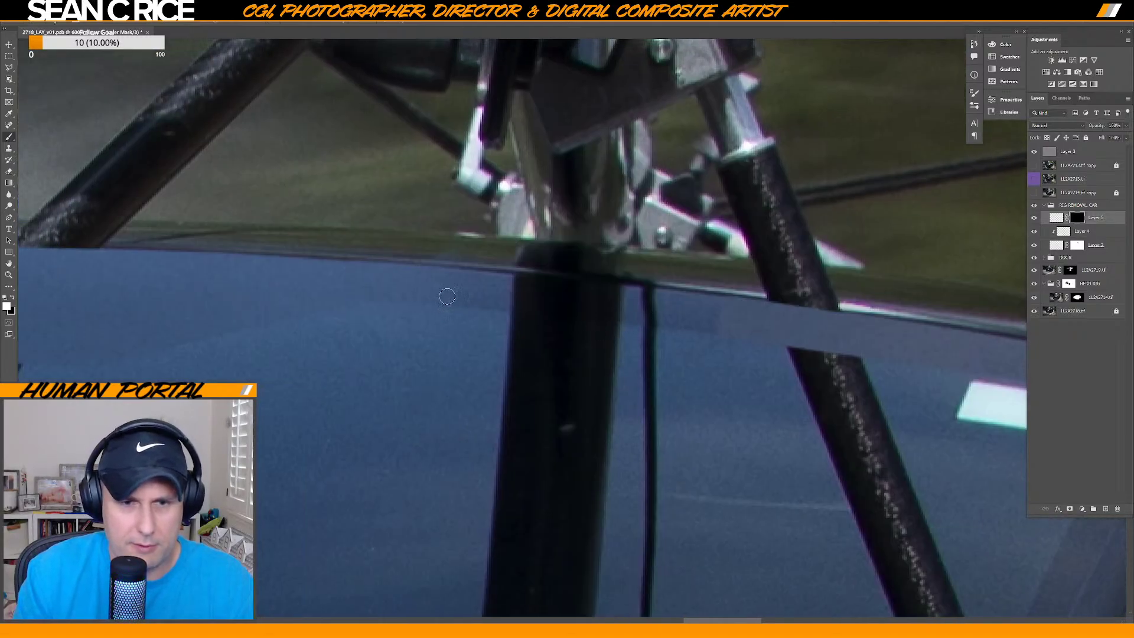
pyautogui.keyDown('shift'); pyautogui.click(625, 323); pyautogui.keyUp('shift')
pyautogui.keyDown('shift'); pyautogui.click(709, 319); pyautogui.keyUp('shift')
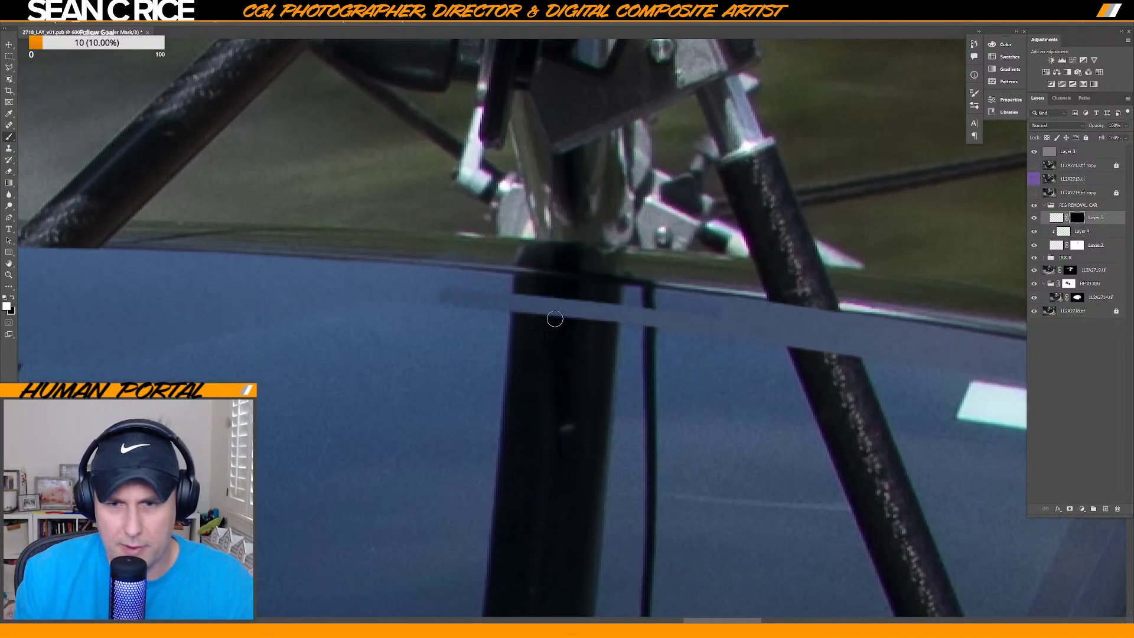
pyautogui.keyDown('shift'); pyautogui.click(388, 290); pyautogui.keyUp('shift')
pyautogui.keyDown('shift'); pyautogui.click(511, 283); pyautogui.keyUp('shift')
pyautogui.keyDown('shift'); pyautogui.click(729, 319); pyautogui.keyUp('shift')
# Continue the straight white mask strokes along the windshield's upper edge from the vertical pole past the base of the left diagonal arm.
pyautogui.moveTo(787, 320)
pyautogui.mouseDown()
pyautogui.moveTo(464, 287)
pyautogui.moveTo(550, 312)
pyautogui.mouseUp()
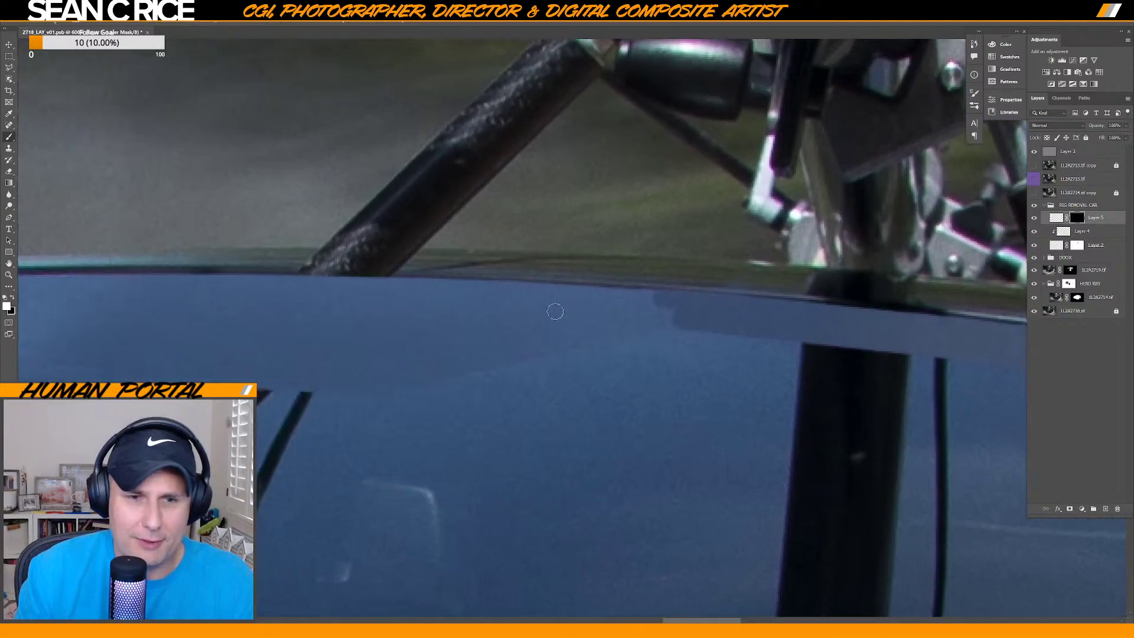
pyautogui.press('shift')
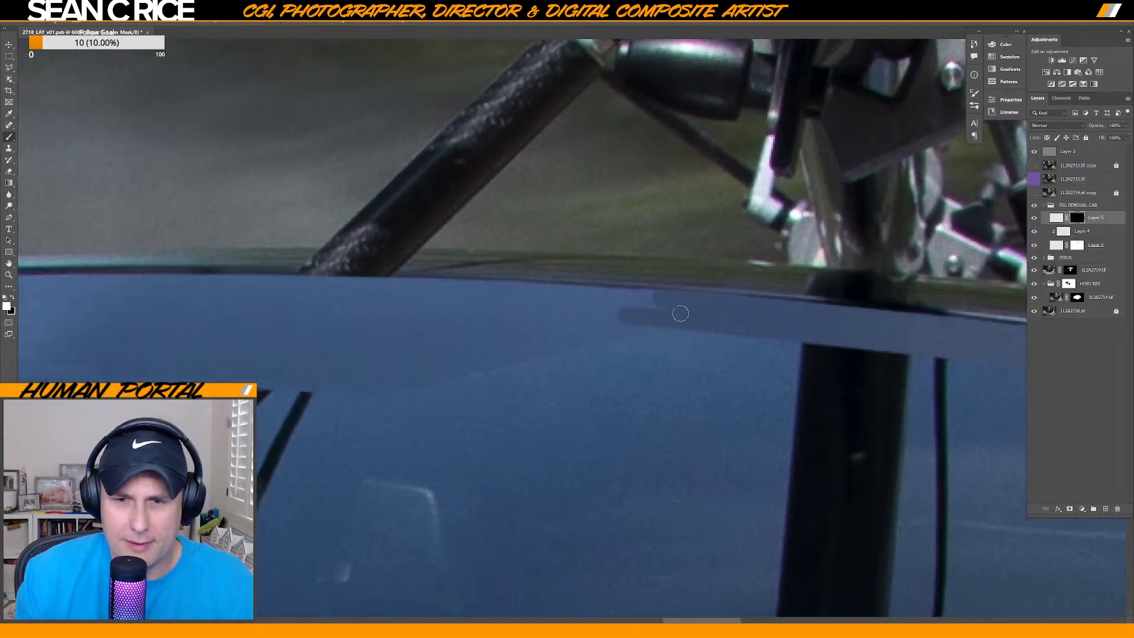
pyautogui.moveTo(680, 313); pyautogui.dragTo(650, 304)
pyautogui.keyDown('shift'); pyautogui.click(401, 288); pyautogui.keyUp('shift')
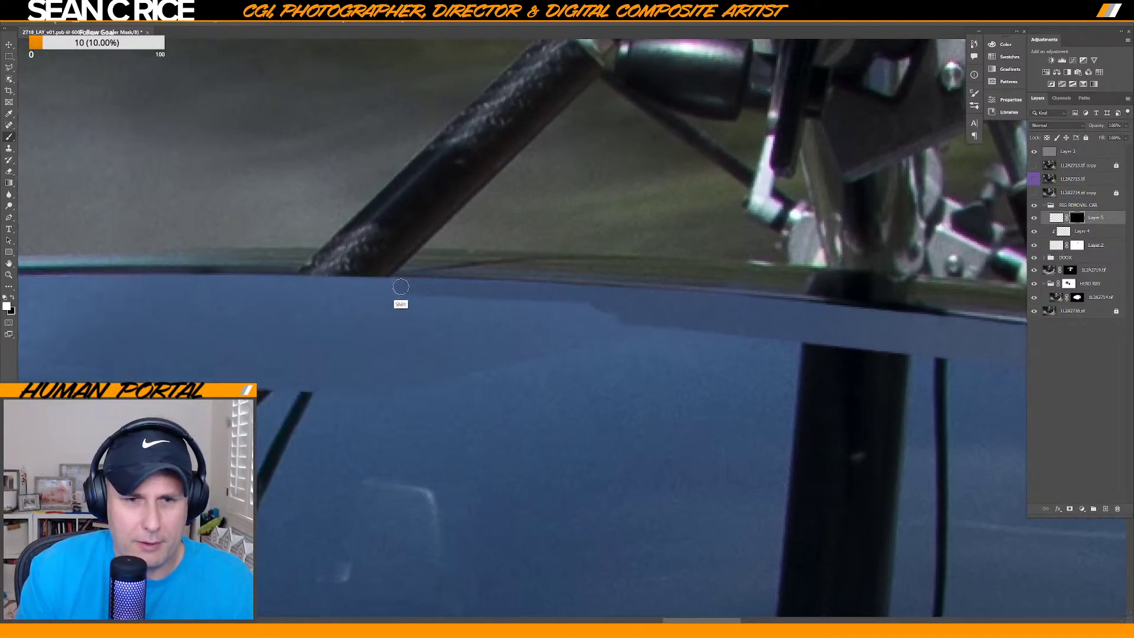
pyautogui.keyDown('shift'); pyautogui.click(653, 319); pyautogui.keyUp('shift')
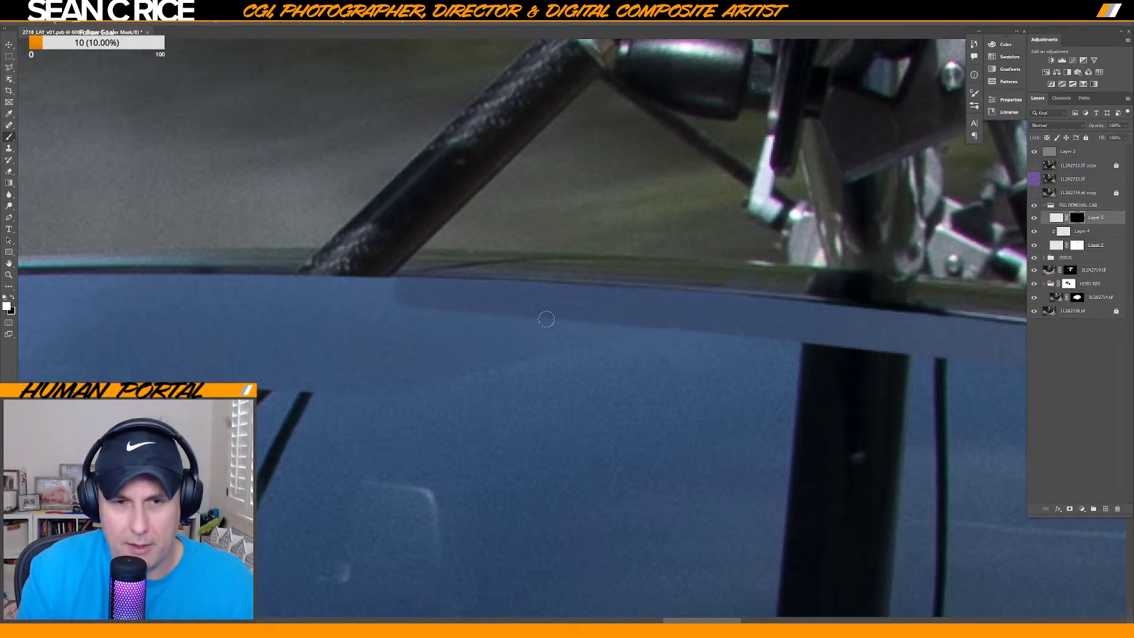
pyautogui.keyDown('shift'); pyautogui.click(352, 300); pyautogui.keyUp('shift')
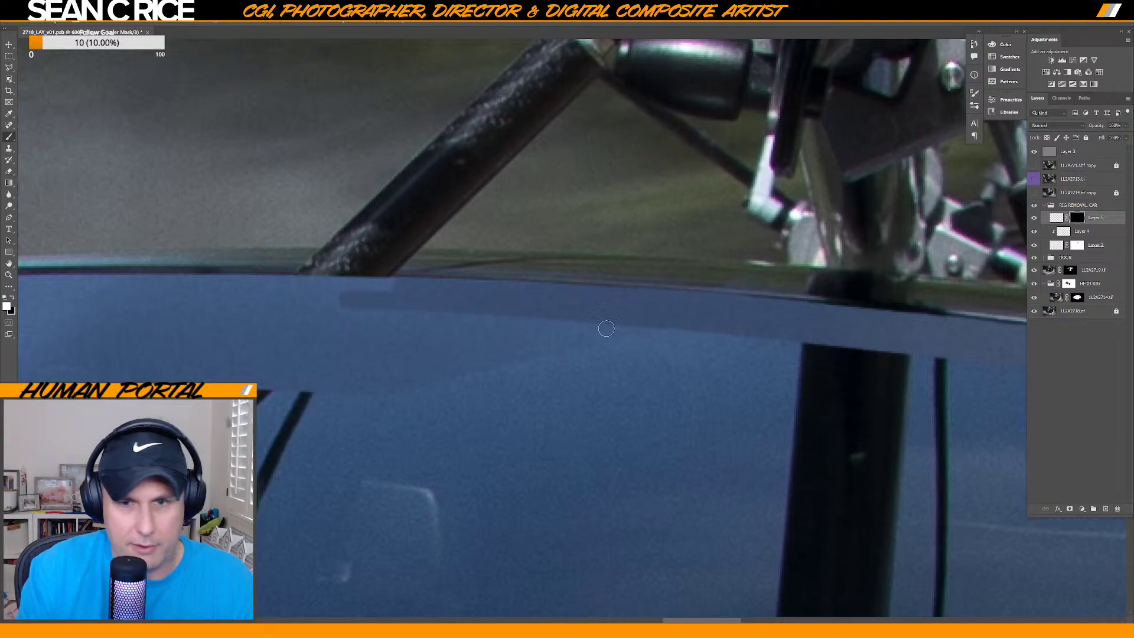
pyautogui.keyDown('shift'); pyautogui.click(442, 290); pyautogui.keyUp('shift')
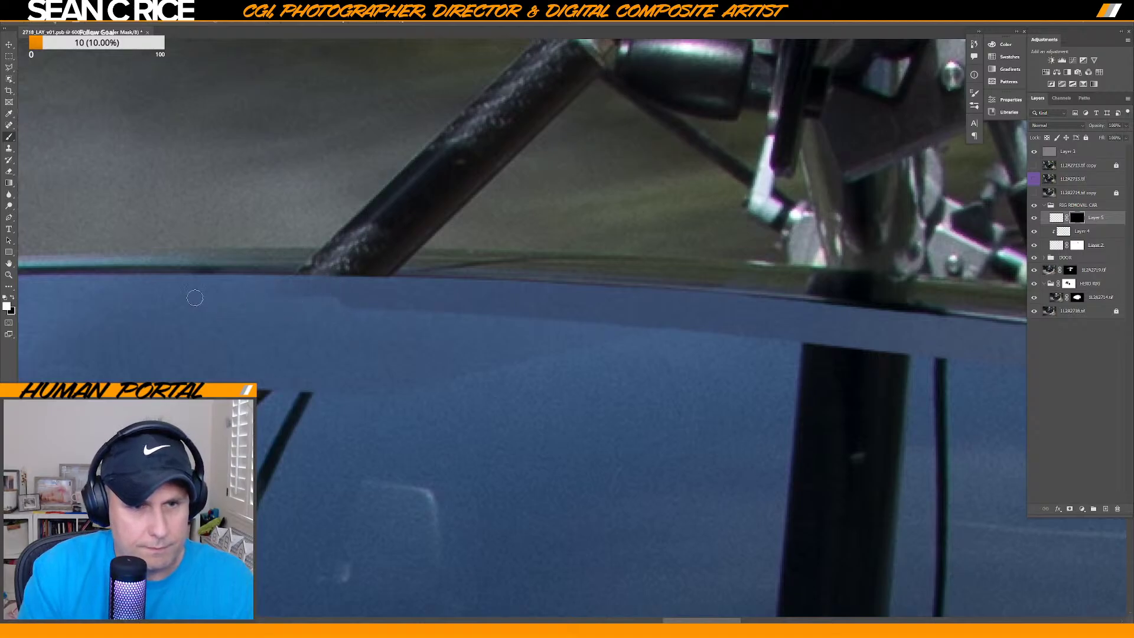
pyautogui.keyDown('shift'); pyautogui.click(439, 306); pyautogui.keyUp('shift')
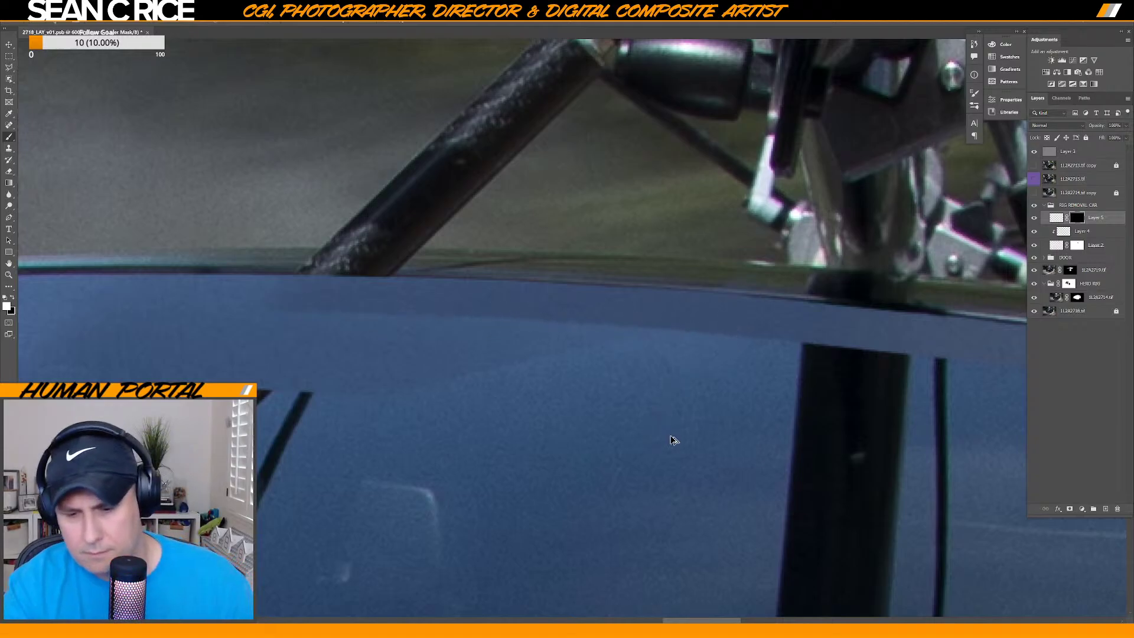
# Create a new layer above the masked paint layer in the rig removal group.
pyautogui.scroll(-6, 674, 440)
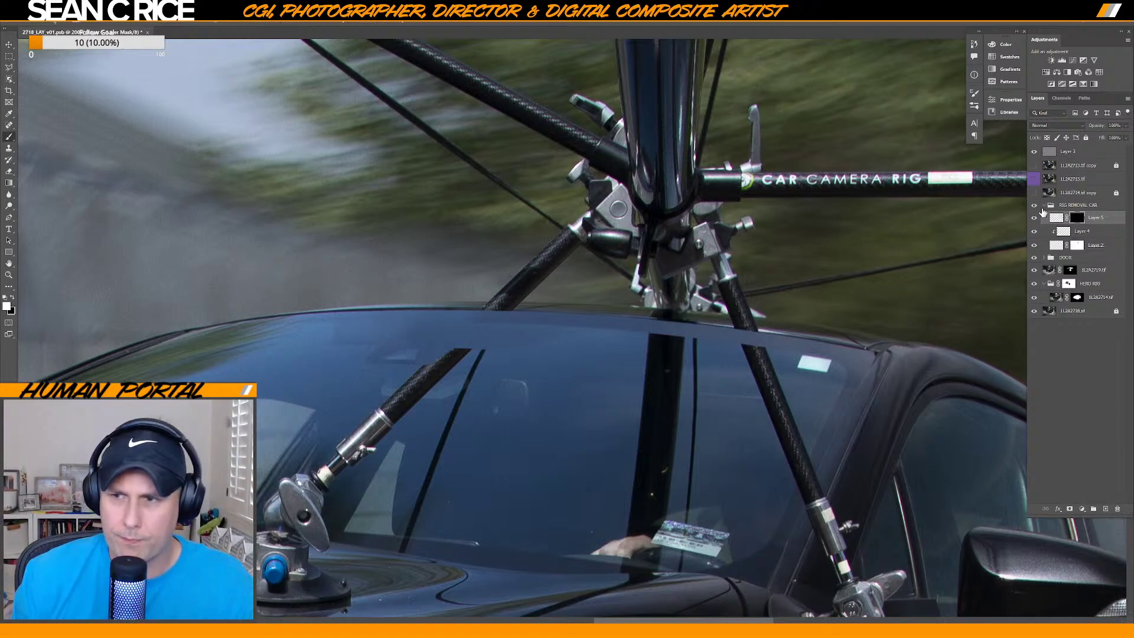
pyautogui.hotkey('ctrl', 'shift', 'n')
pyautogui.press('Return')
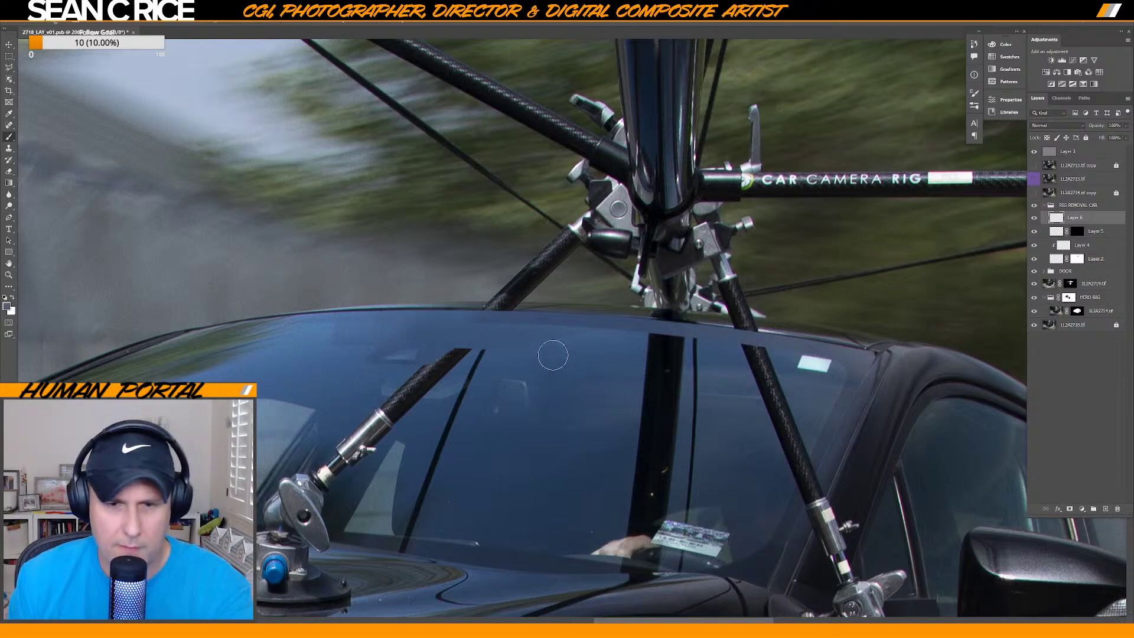
# Set up a soft brush with a flattened, slightly tilted elliptical tip for painting the windshield.
pyautogui.rightClick(556, 368)
pyautogui.click(593, 385)
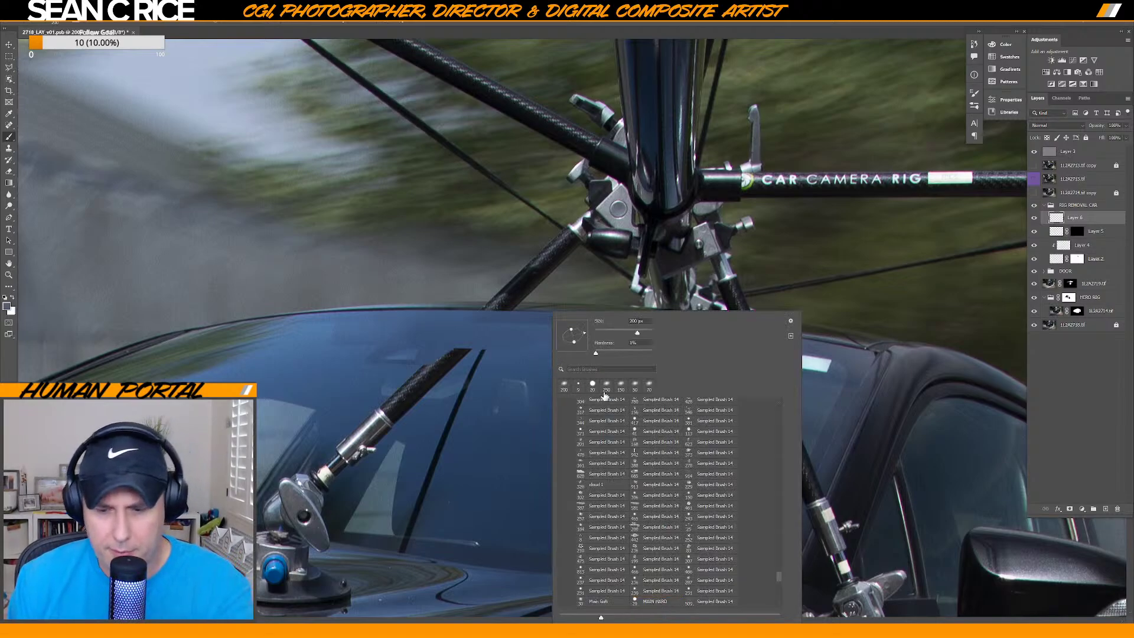
pyautogui.press('Return')
pyautogui.rightClick(636, 359)
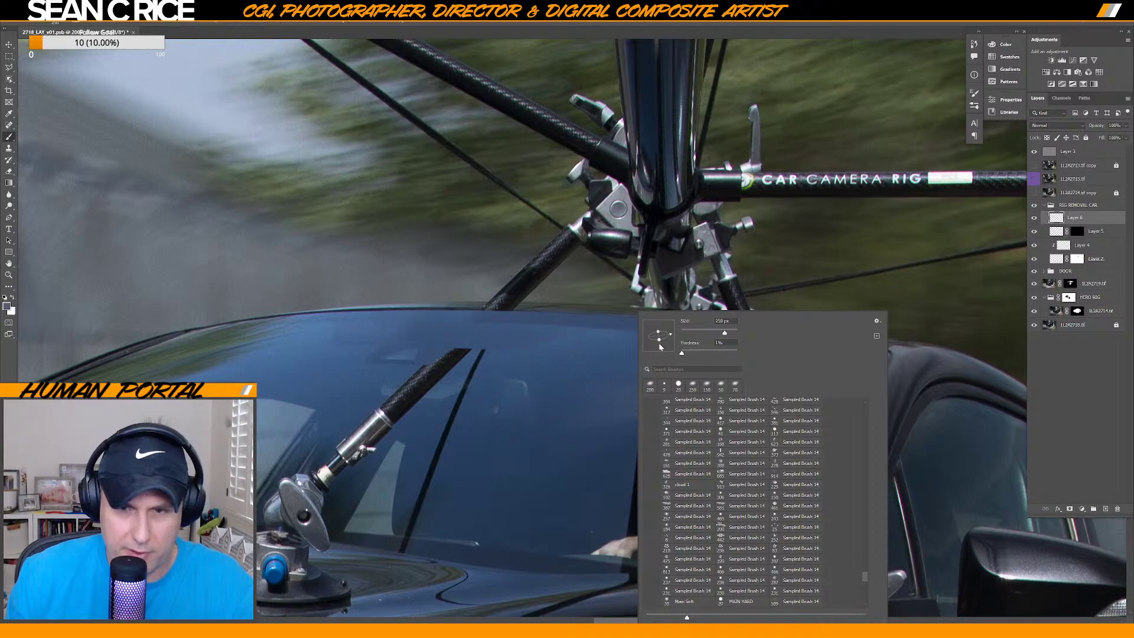
pyautogui.press('Return')
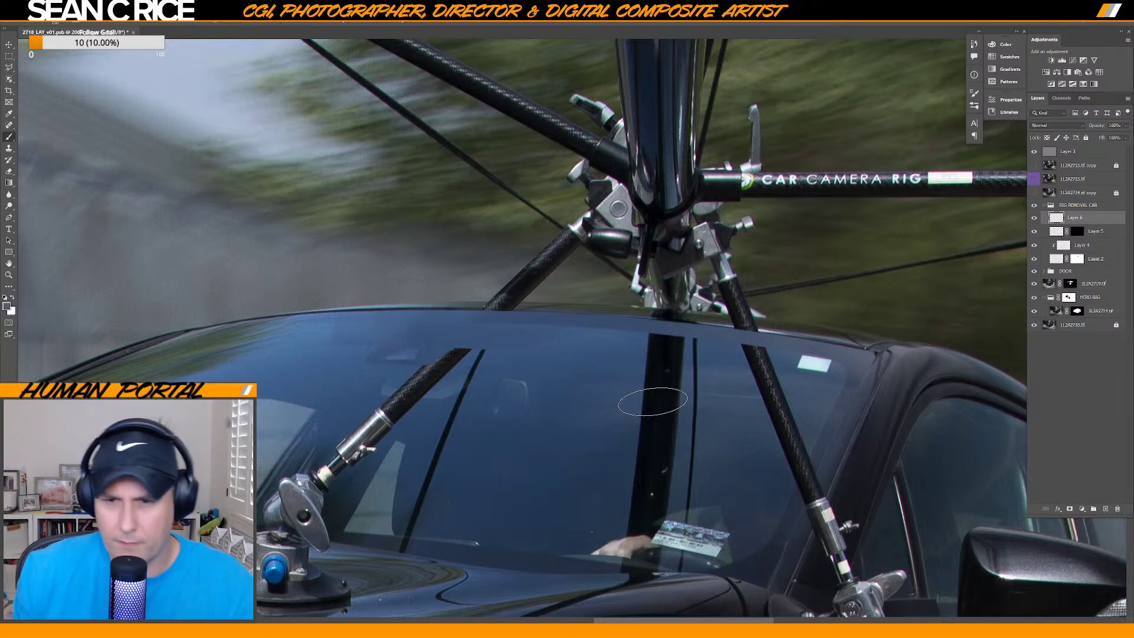
# Paint sampled windshield blue over the top of the vertical pole and thin cable, and move the paint layer below the masked band layer.
pyautogui.press('alt')
pyautogui.keyDown('alt'); pyautogui.click(631, 342); pyautogui.keyUp('alt')
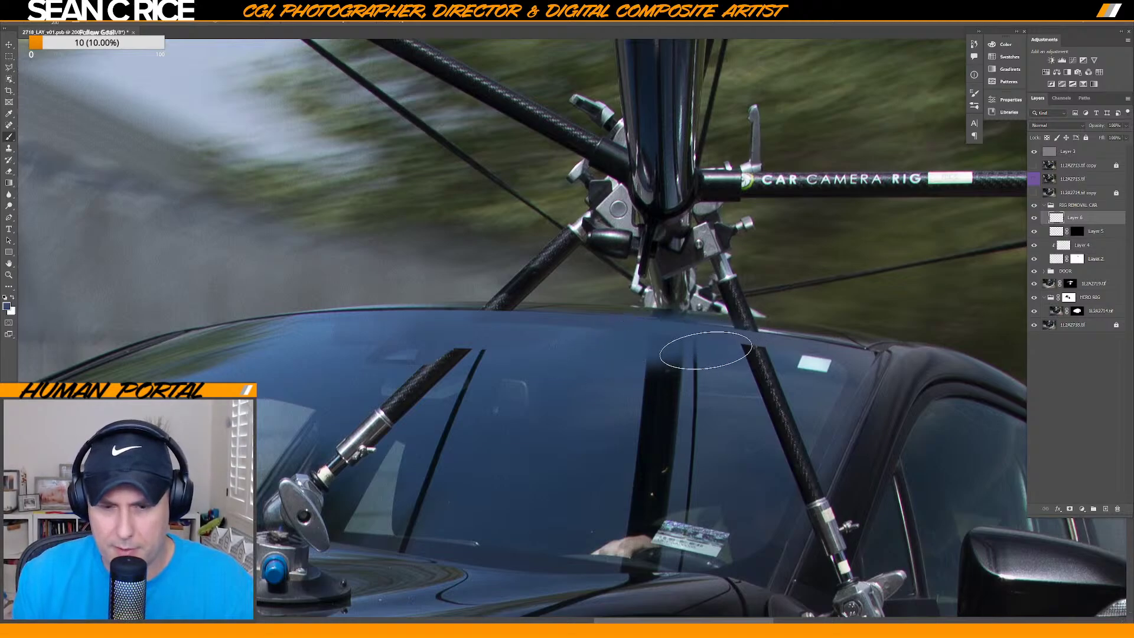
pyautogui.press('alt')
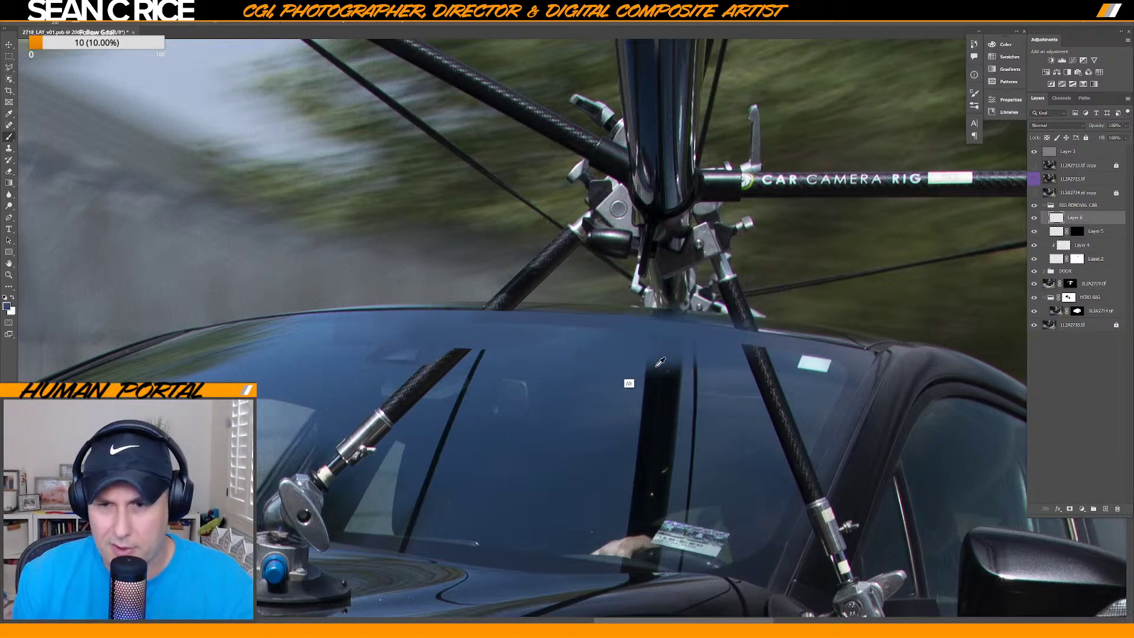
pyautogui.hotkey('ctrl', '[')
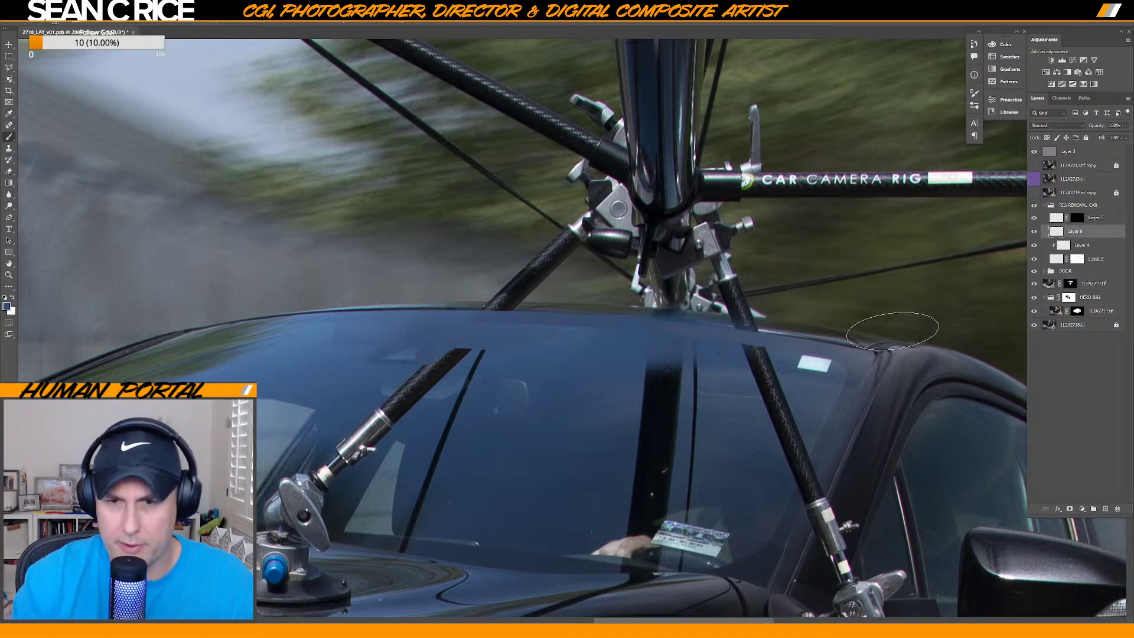
# Paint sampled glass tones over the white windshield sticker and the upper parts of the right diagonal arm, the pole and the cable.
pyautogui.press('alt')
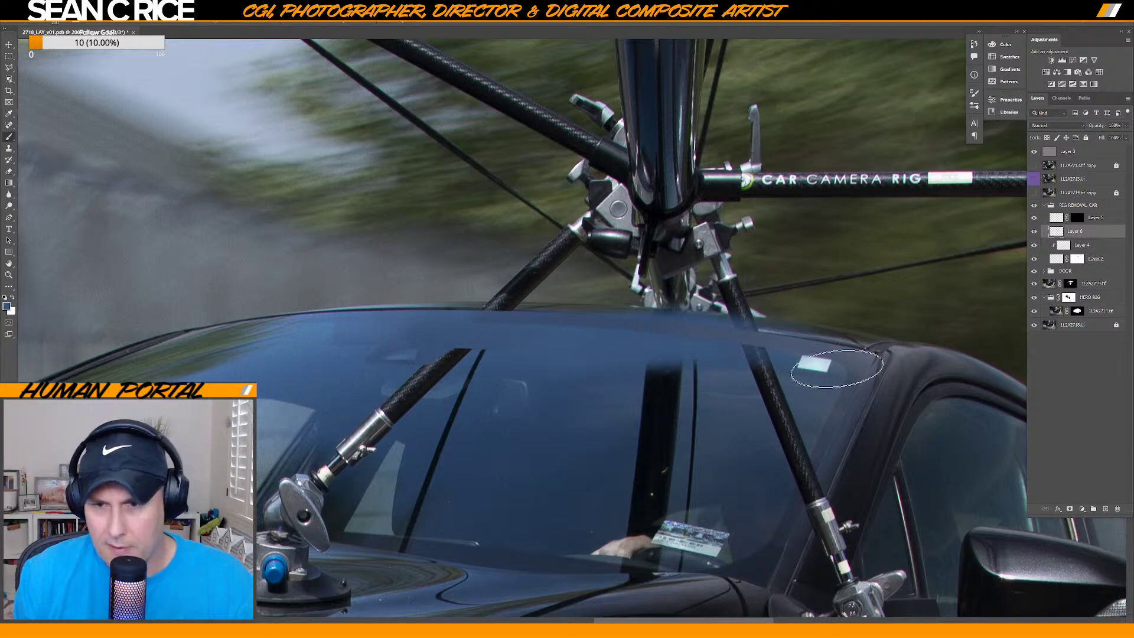
pyautogui.press('alt')
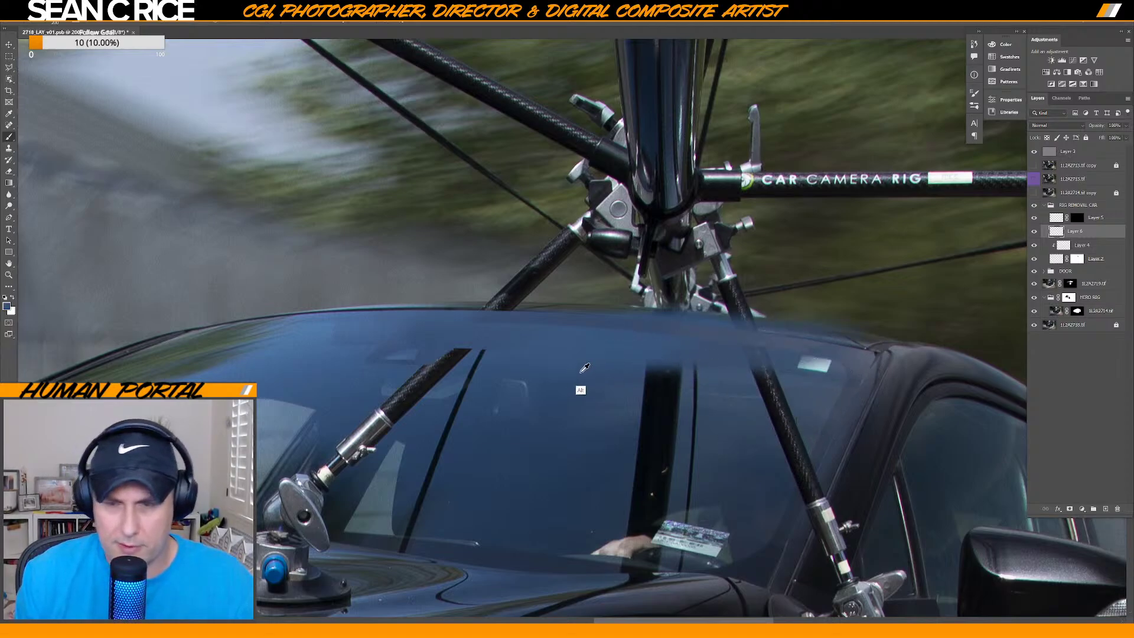
pyautogui.press('alt')
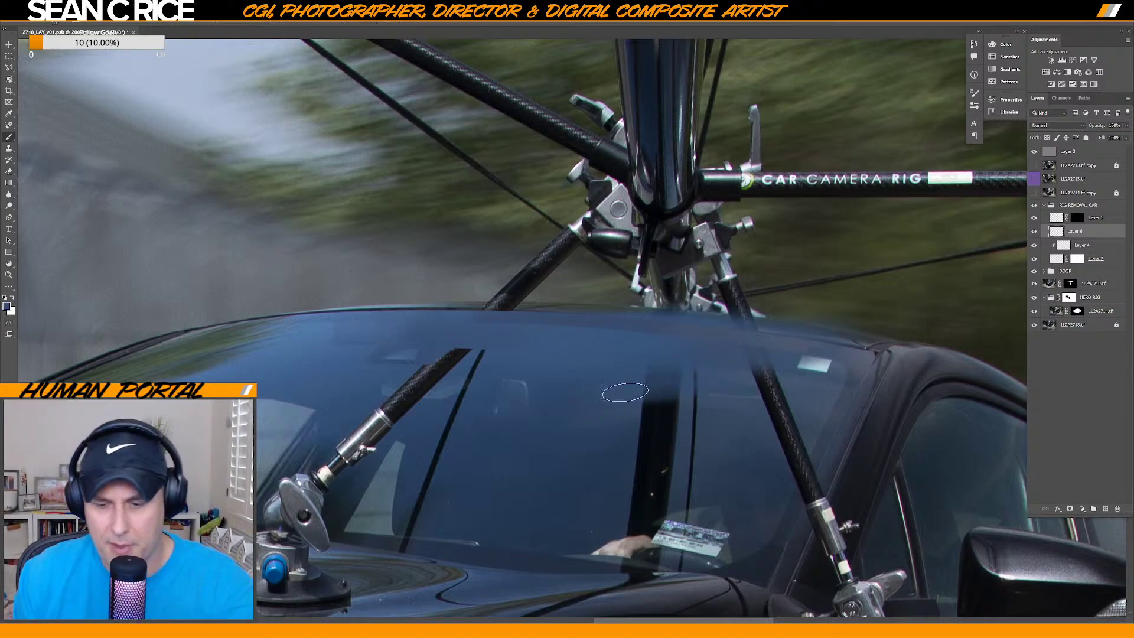
pyautogui.press('alt')
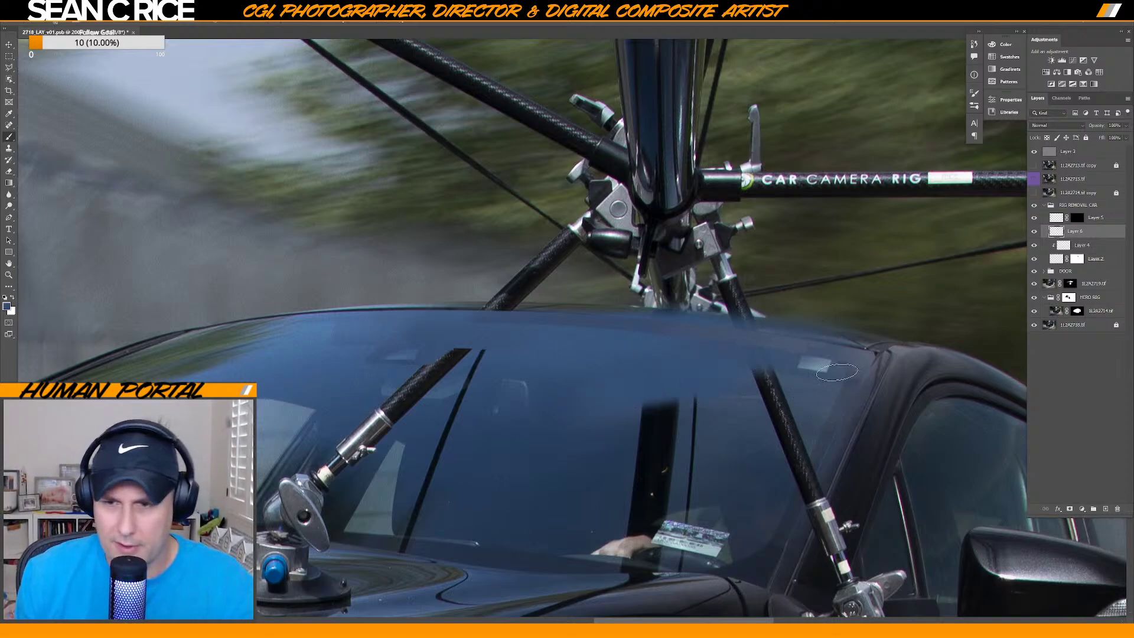
pyautogui.moveTo(822, 371); pyautogui.dragTo(780, 352)
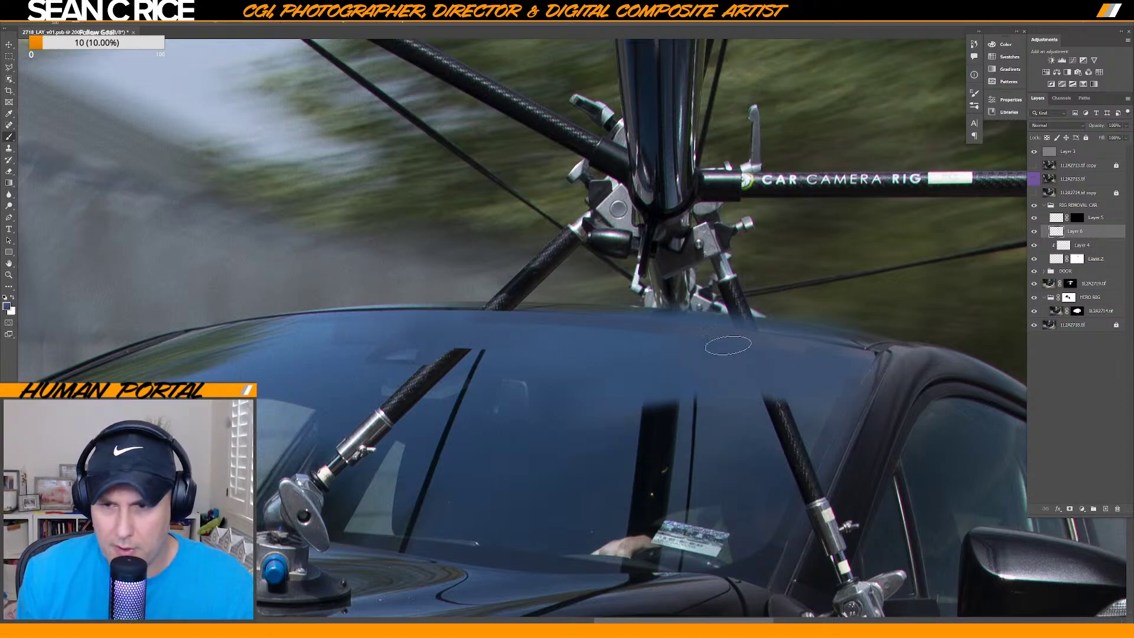
pyautogui.press('alt')
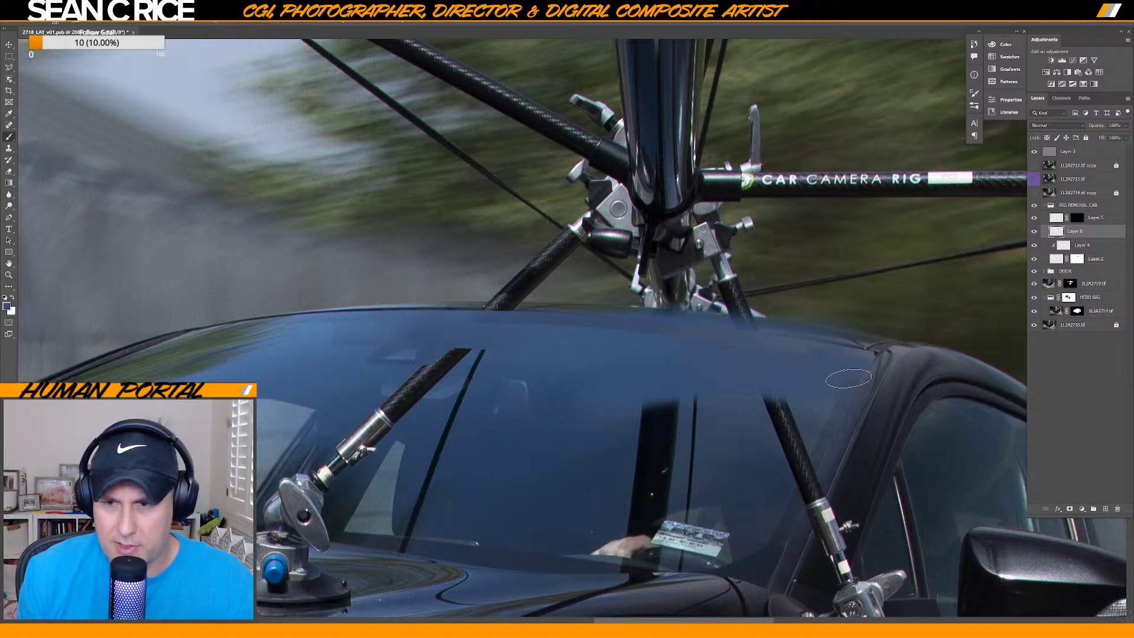
# Enlarge the brush and extend the sampled blue down the windshield, covering the right diagonal arm to just above its clamp.
pyautogui.press(']')
pyautogui.press(']')
pyautogui.press(']')
pyautogui.press(']')
pyautogui.press(']')
pyautogui.press(']')
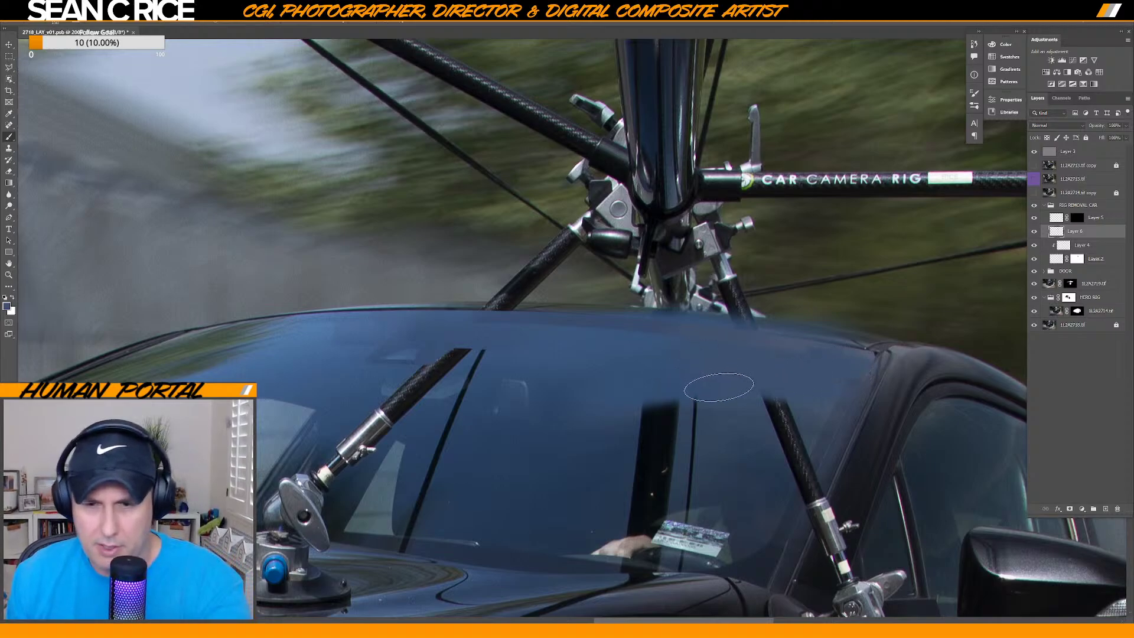
pyautogui.press(']')
pyautogui.press(']')
pyautogui.press(']')
pyautogui.press(']')
pyautogui.press(']')
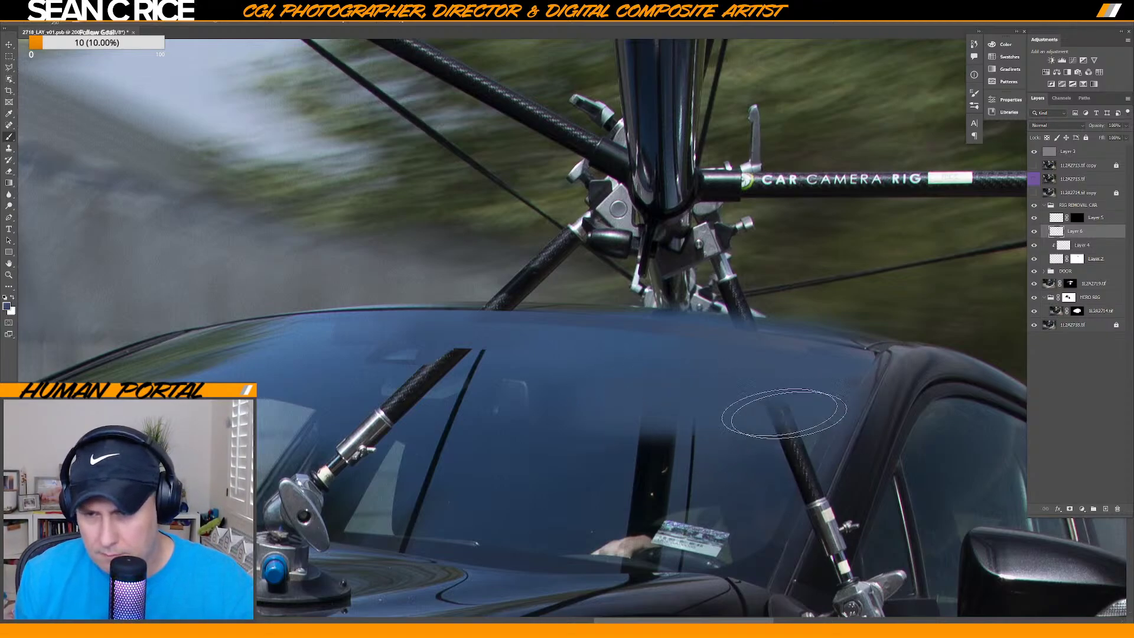
pyautogui.click(780, 416)
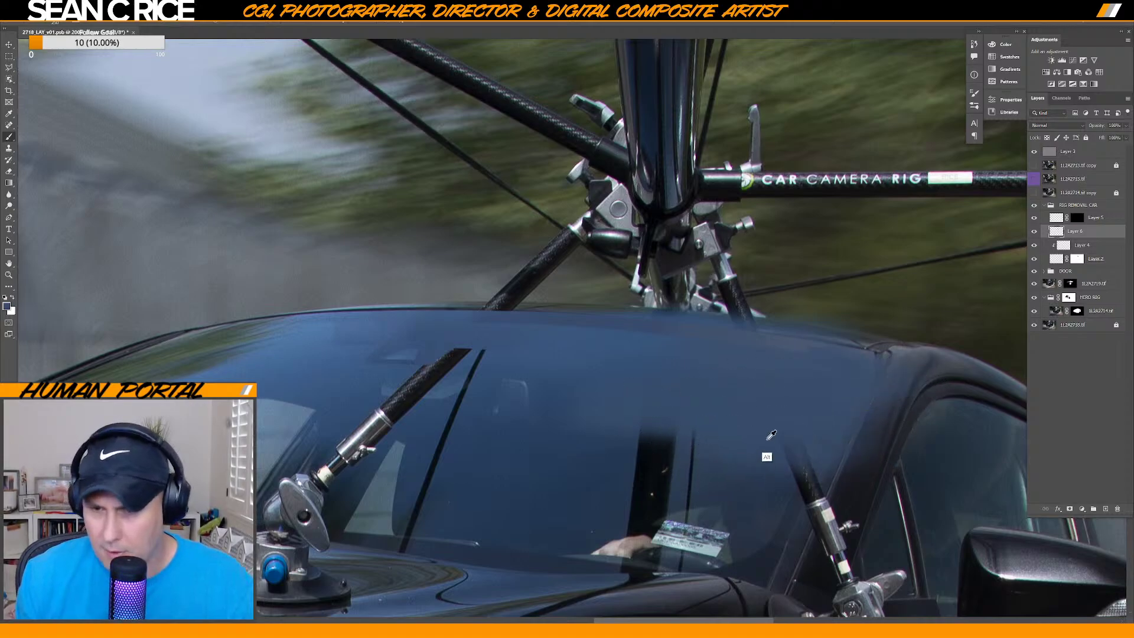
pyautogui.press('[')
pyautogui.press('[')
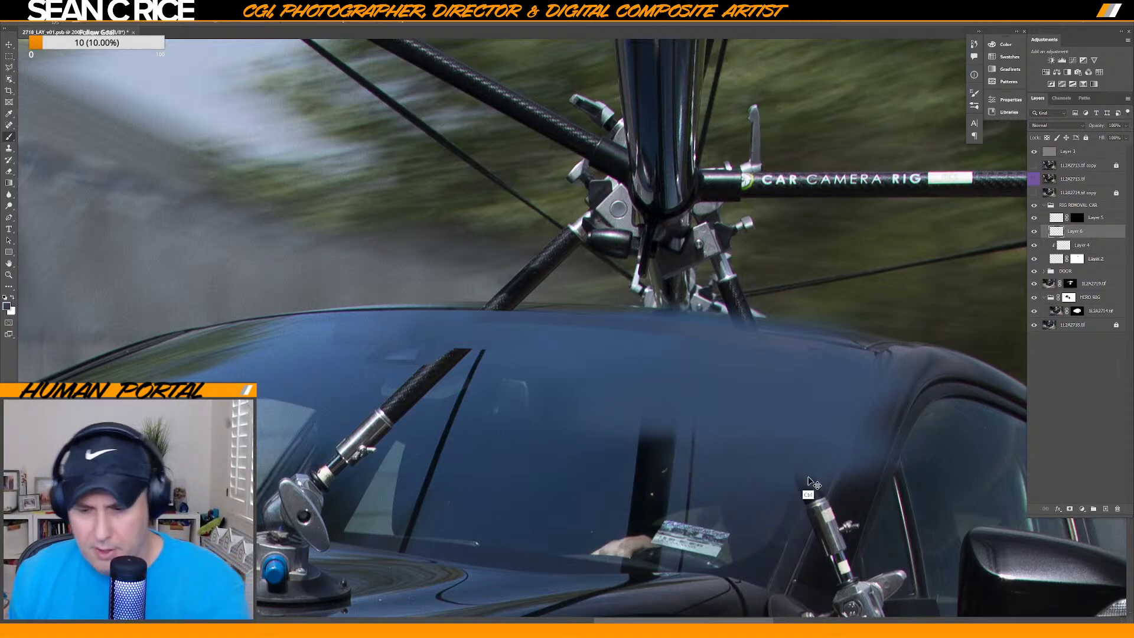
# Sample the darker glass beside the vertical pole and paint over its lower section with a larger soft brush.
pyautogui.hotkey('ctrl', '-')
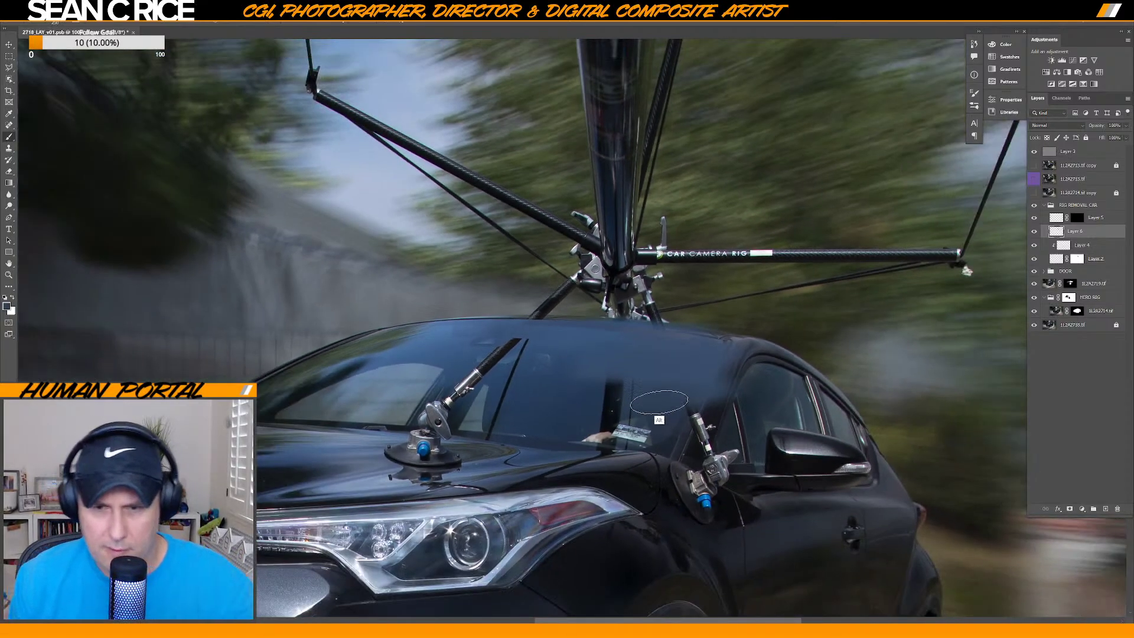
pyautogui.keyDown('alt'); pyautogui.click(594, 389); pyautogui.keyUp('alt')
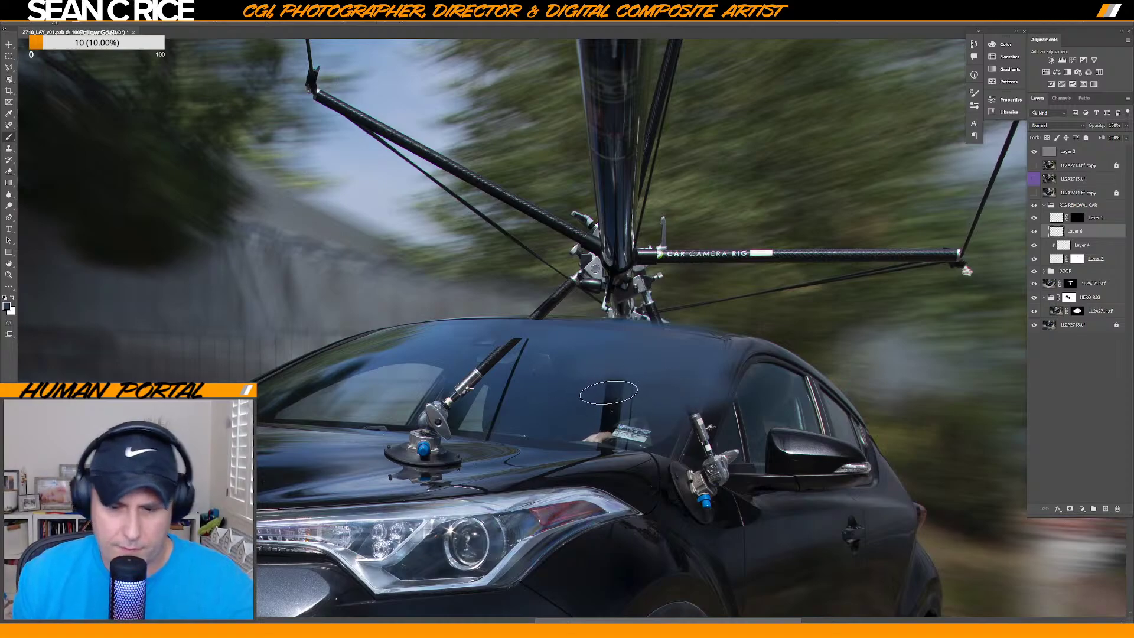
pyautogui.press(']')
pyautogui.press(']')
pyautogui.press(']')
pyautogui.press('[')
pyautogui.press('[')
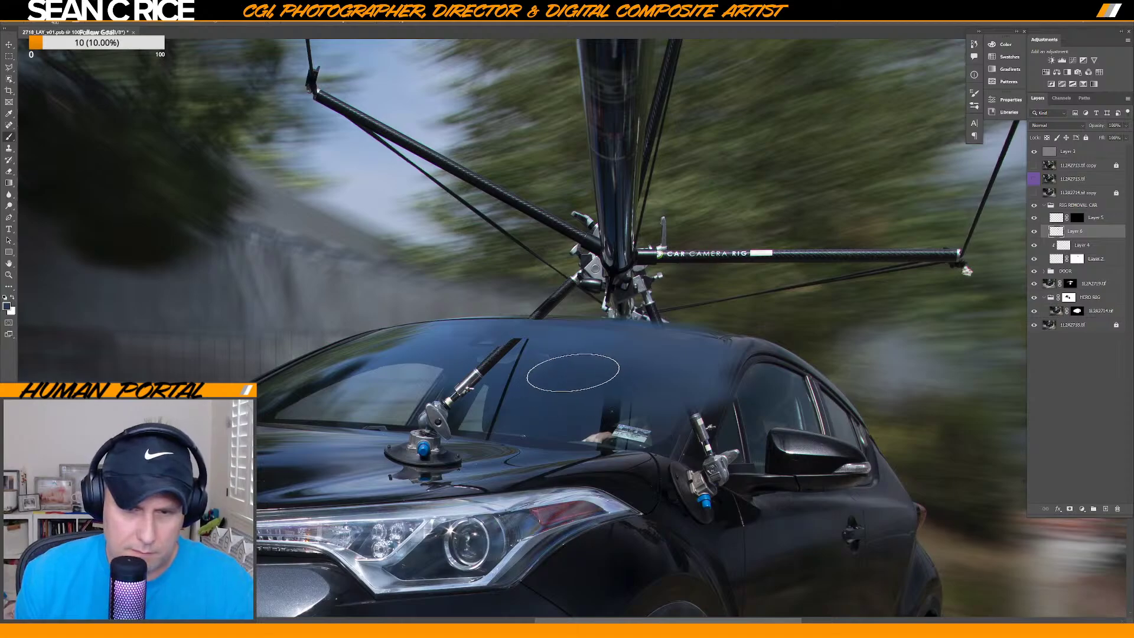
pyautogui.press(']')
pyautogui.press(']')
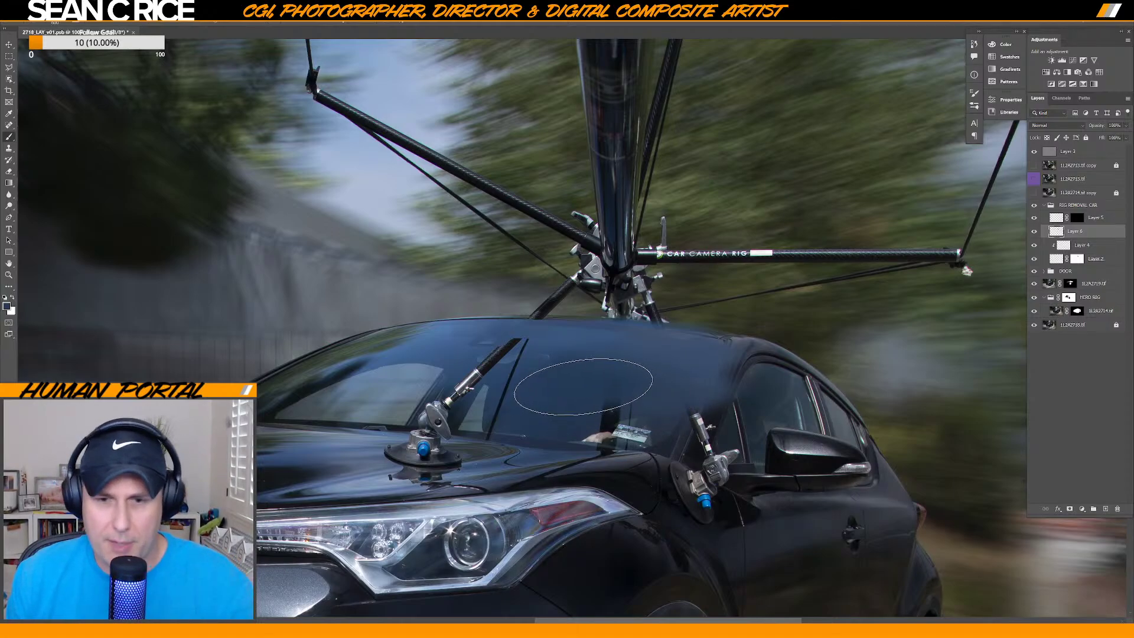
# Resample the windshield color and paint out the pole's remains, the hand and the paper at the base of the glass.
pyautogui.press('[')
pyautogui.press('[')
pyautogui.press('[')
pyautogui.press('alt')
pyautogui.keyDown('alt'); pyautogui.click(589, 382); pyautogui.keyUp('alt')
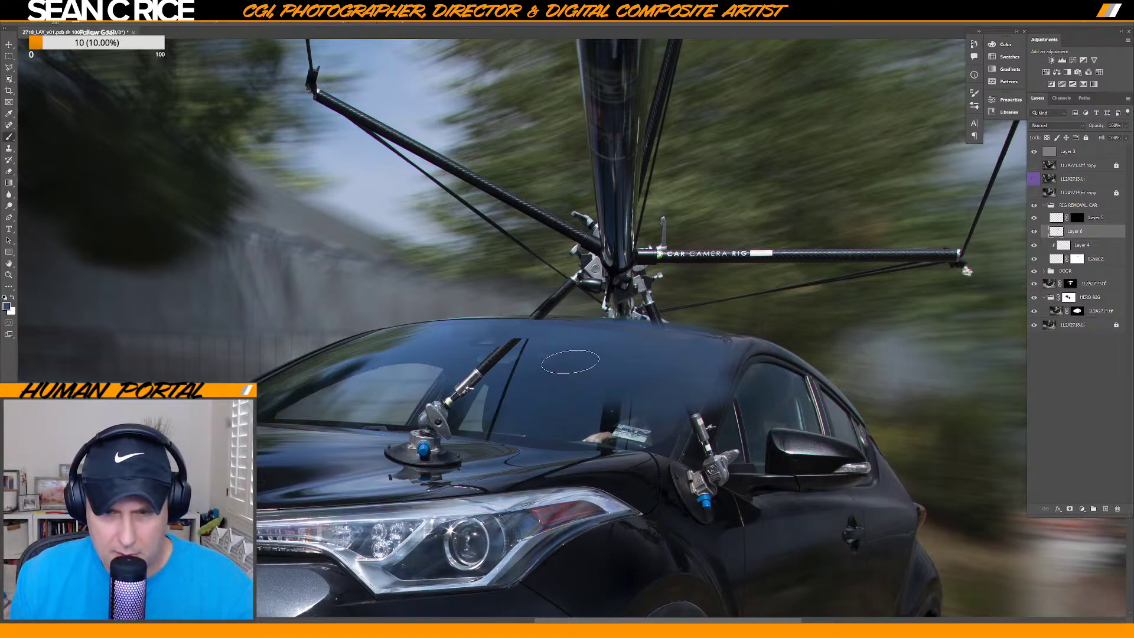
pyautogui.press(']')
pyautogui.press(']')
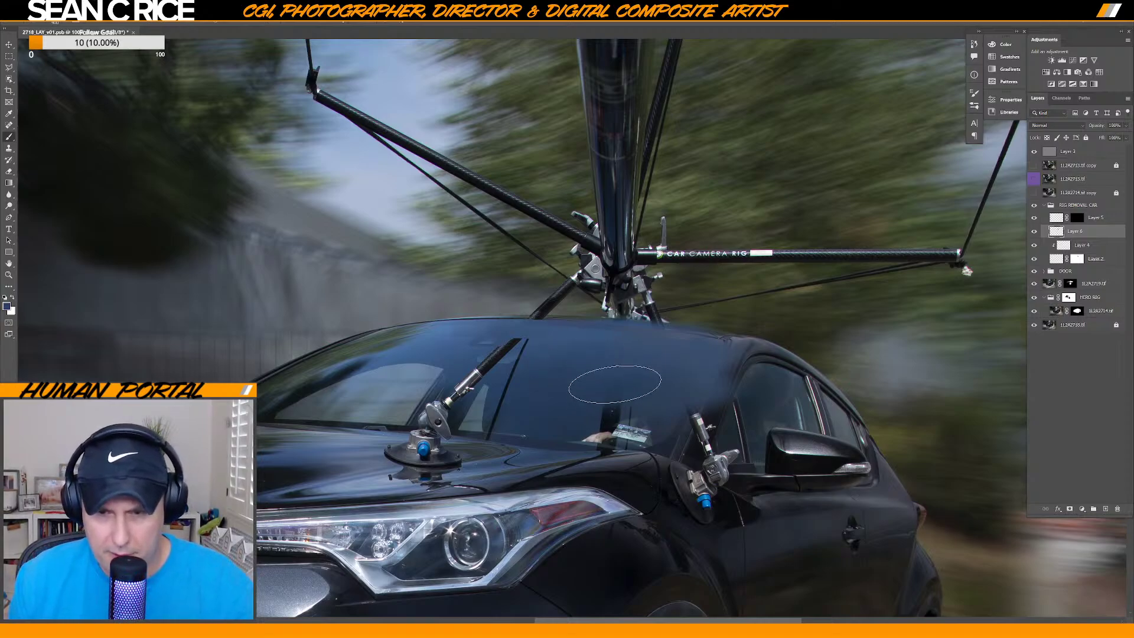
pyautogui.press('alt')
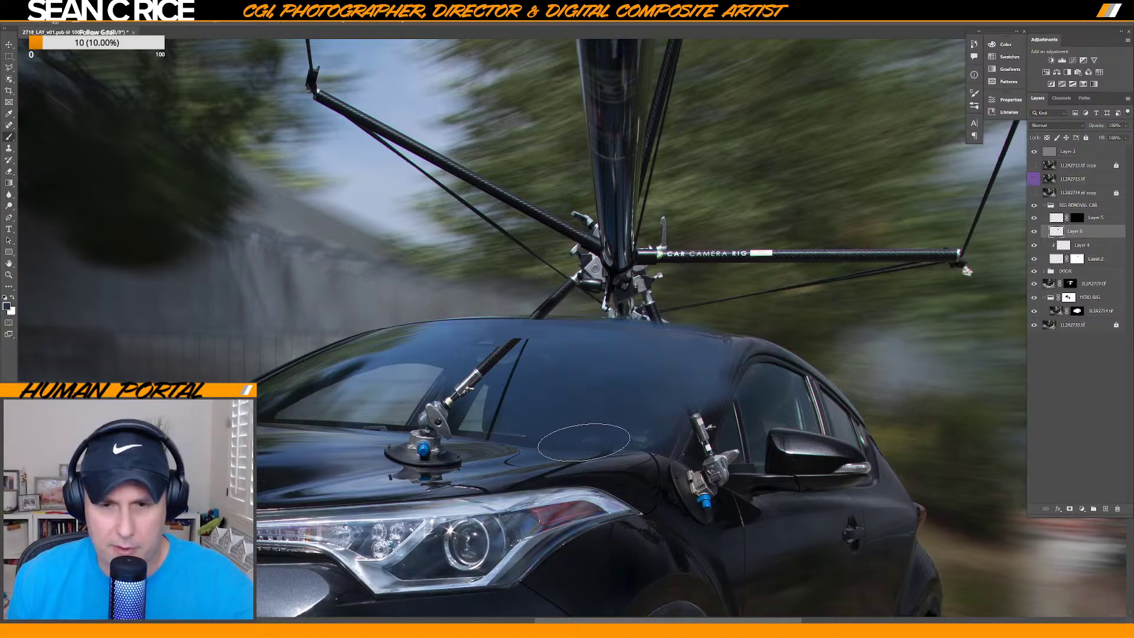
# Blend the windshield's lower edge and right side with sampled tones, fading out the top of the right arm's metal fitting.
pyautogui.press('alt')
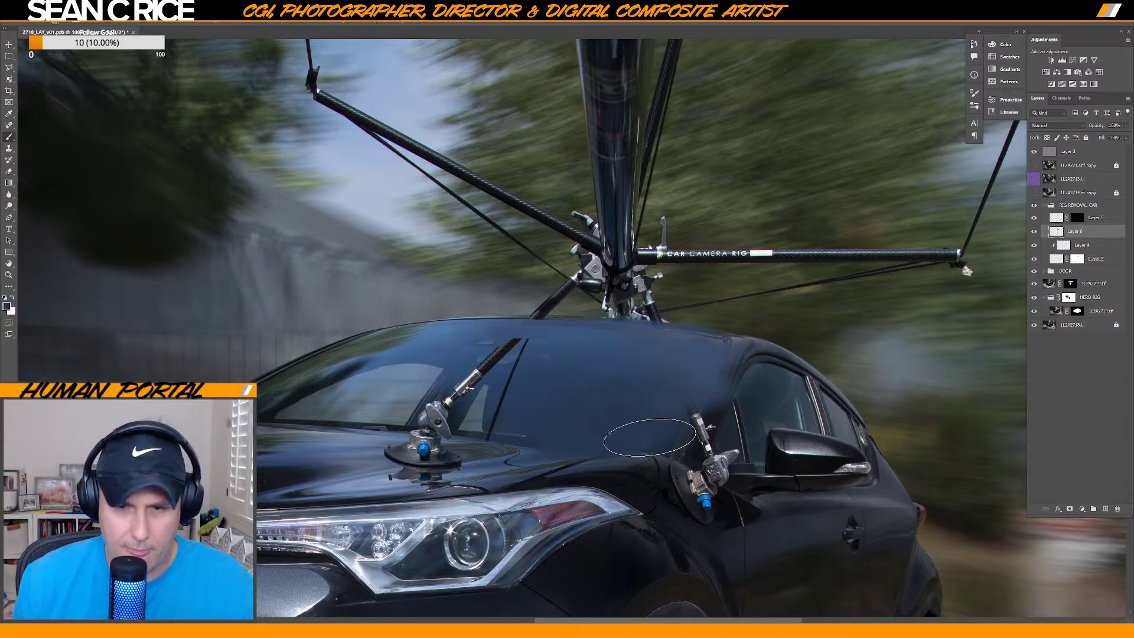
pyautogui.press('alt')
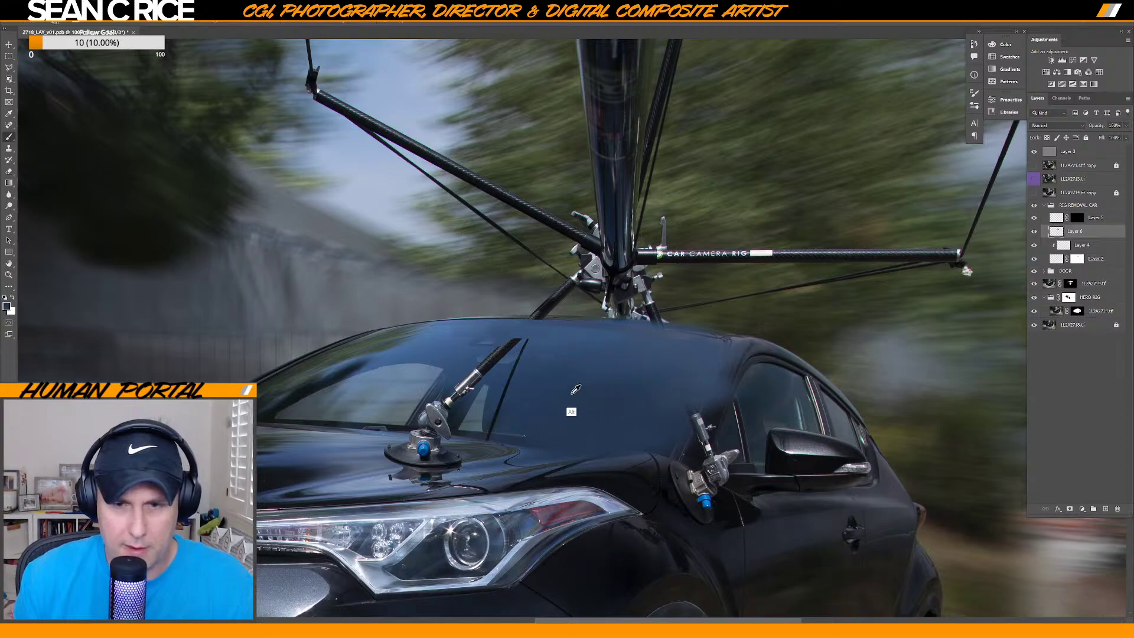
pyautogui.press('alt')
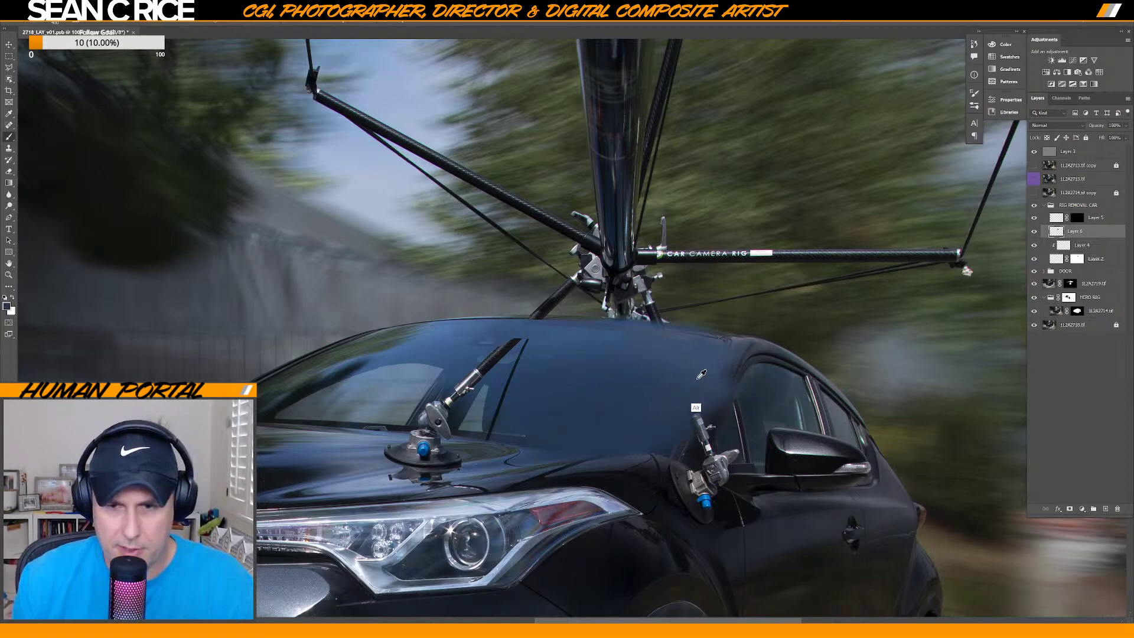
pyautogui.press('[')
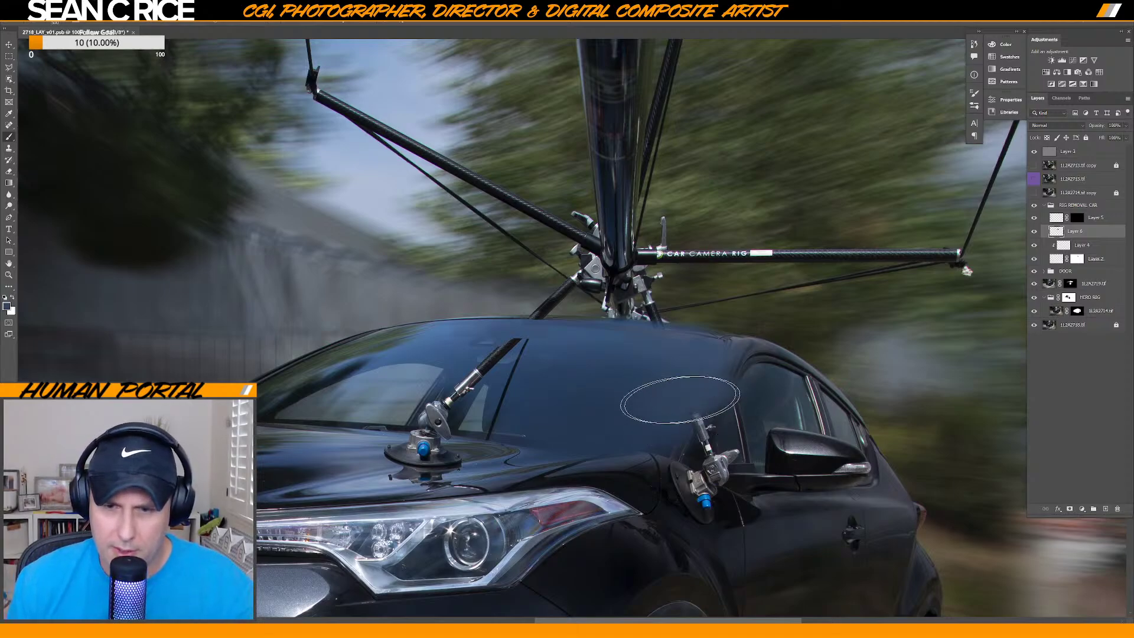
pyautogui.press(']')
pyautogui.press('[')
pyautogui.press('[')
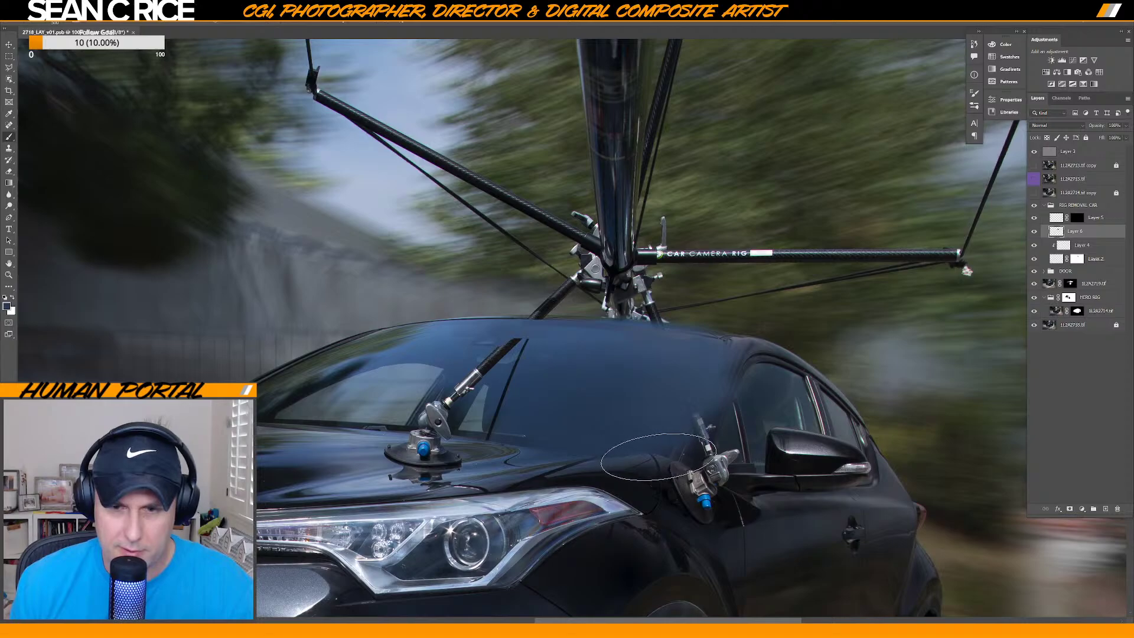
pyautogui.press('[')
pyautogui.press('[')
pyautogui.press('[')
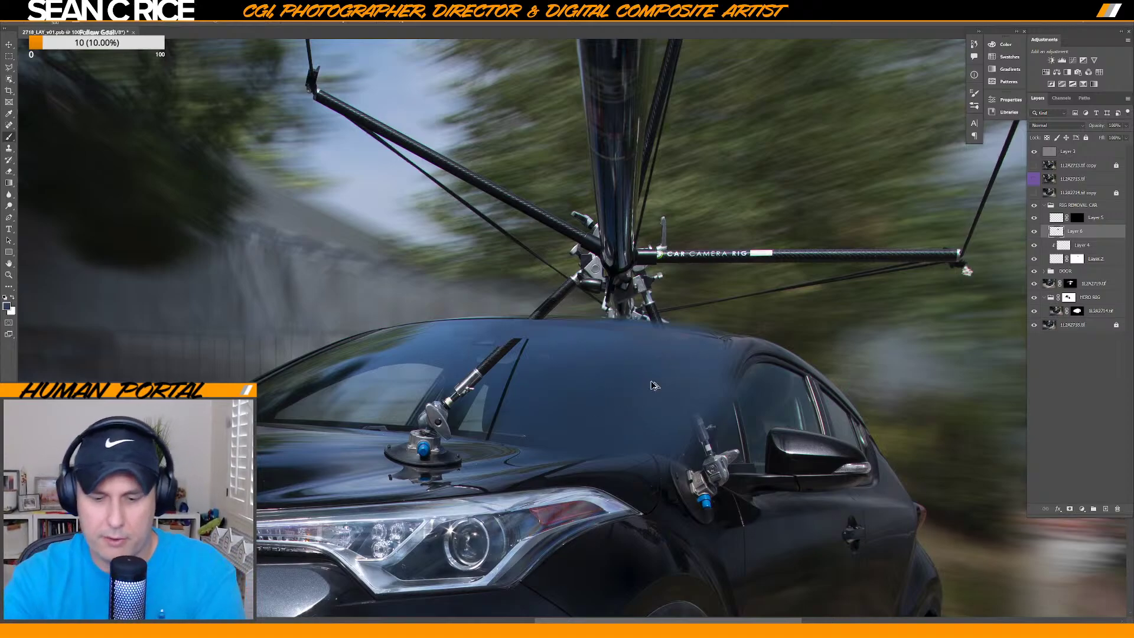
# Enlarge the brush and even out the windshield tone with broad soft blue strokes while judging the whole car.
pyautogui.hotkey('ctrl', '-')
pyautogui.hotkey('ctrl', '-')
pyautogui.hotkey('ctrl', '-')
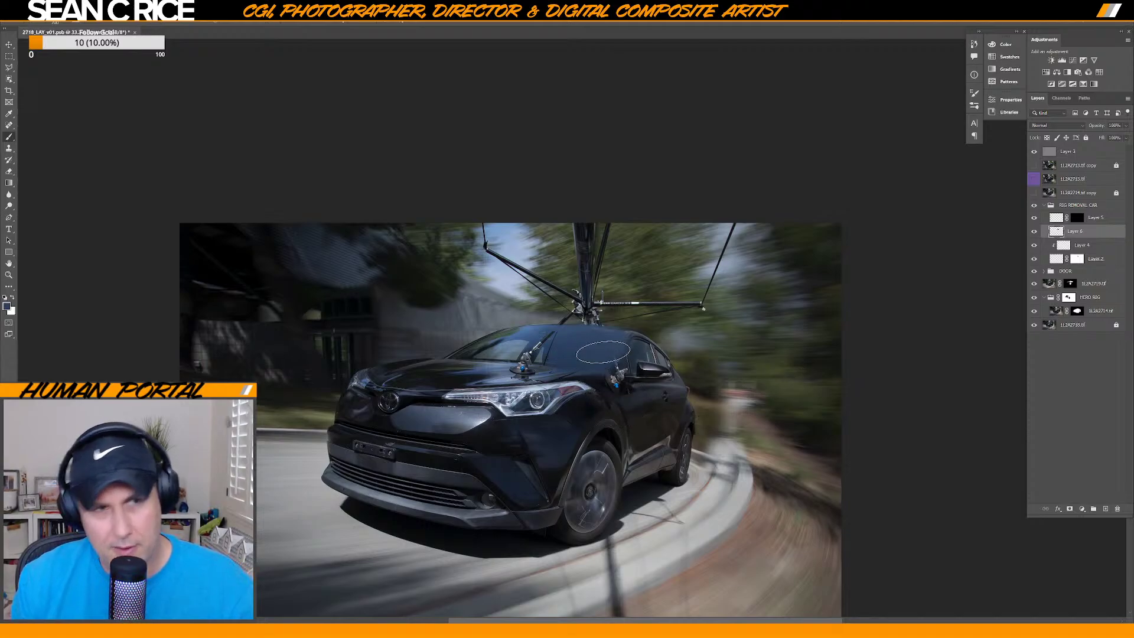
pyautogui.press(']')
pyautogui.press(']')
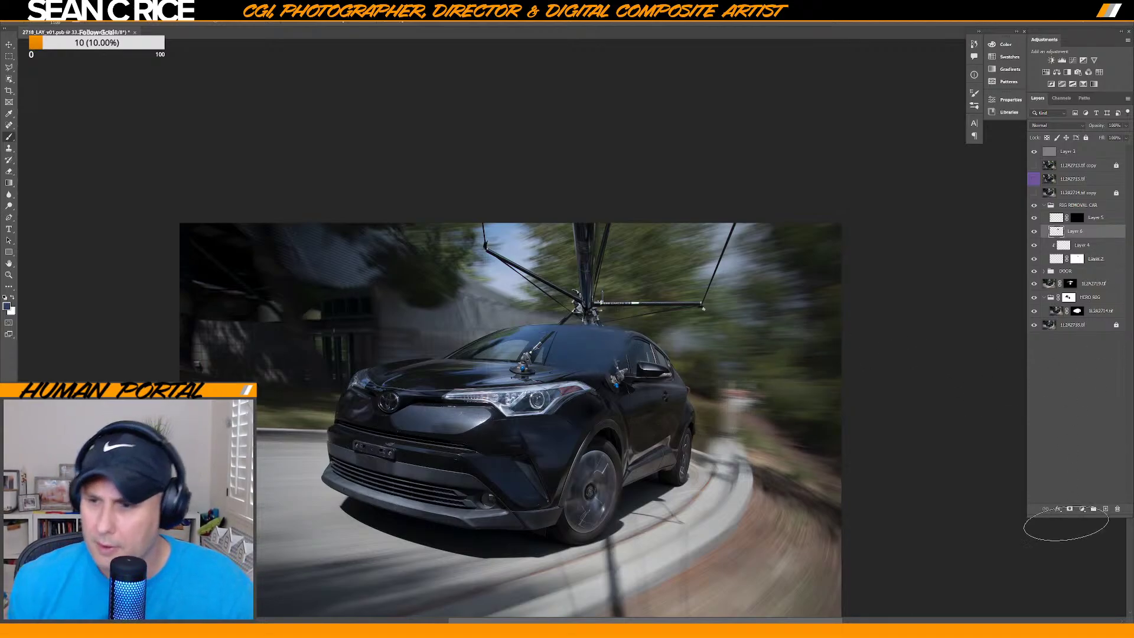
# Add a layer mask to the windshield paint layer and switch to a hard-edged brush preset for masking the lower windshield.
pyautogui.click(1070, 509)
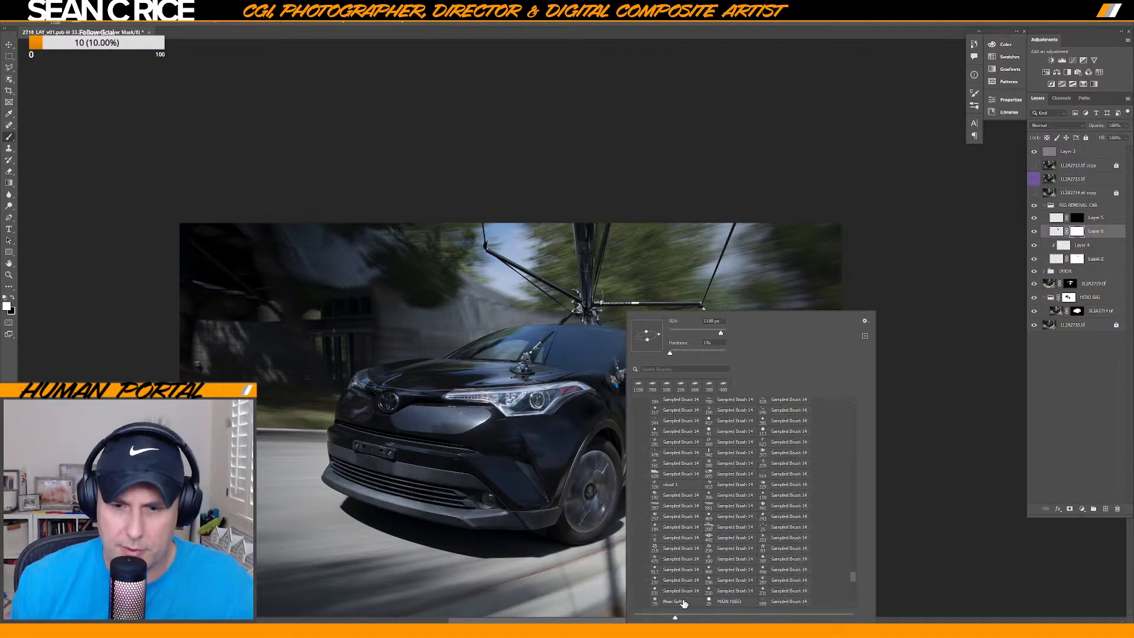
pyautogui.click(723, 601)
pyautogui.press('Return')
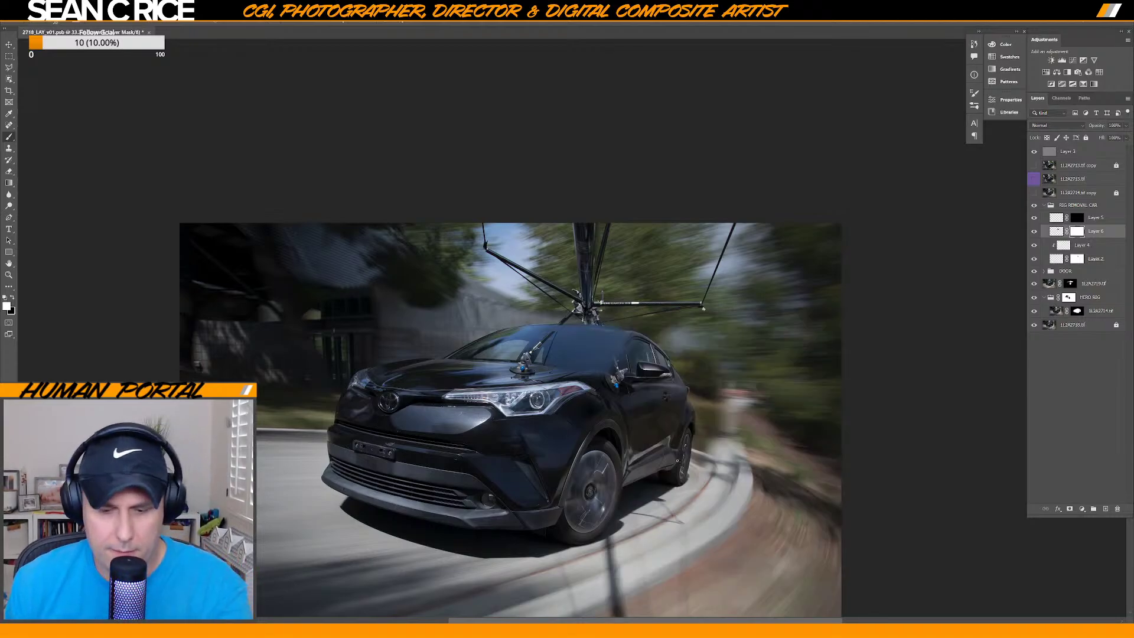
pyautogui.hotkey('ctrl', '+')
pyautogui.hotkey('ctrl', '+')
pyautogui.hotkey('ctrl', '+')
pyautogui.hotkey('ctrl', '+')
pyautogui.hotkey('ctrl', '+')
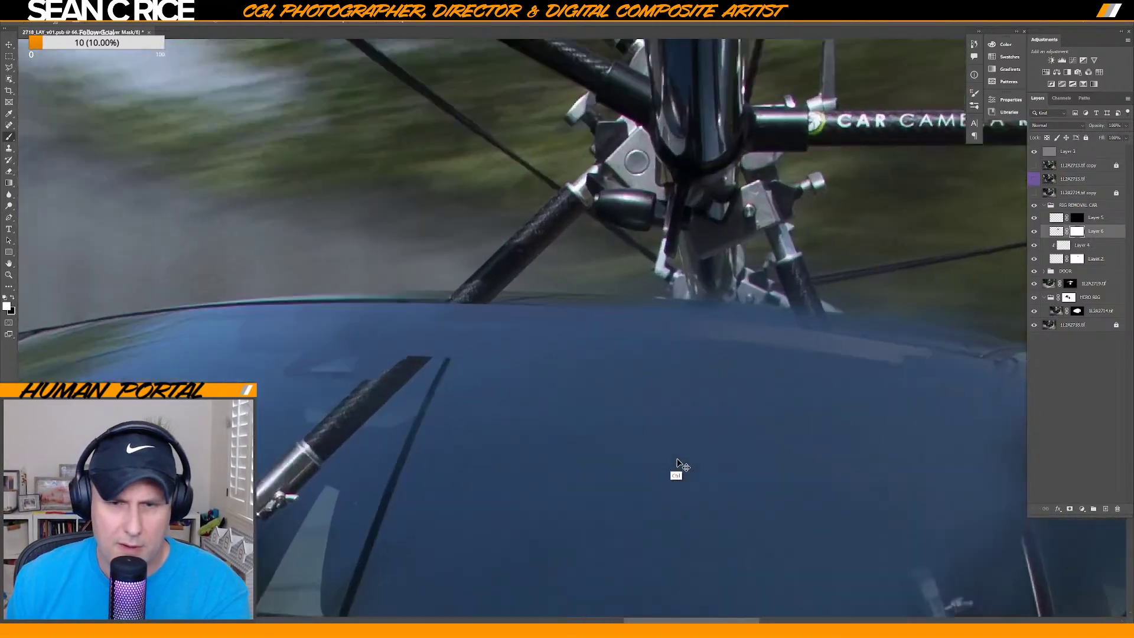
pyautogui.scroll(-5, 636, 463)
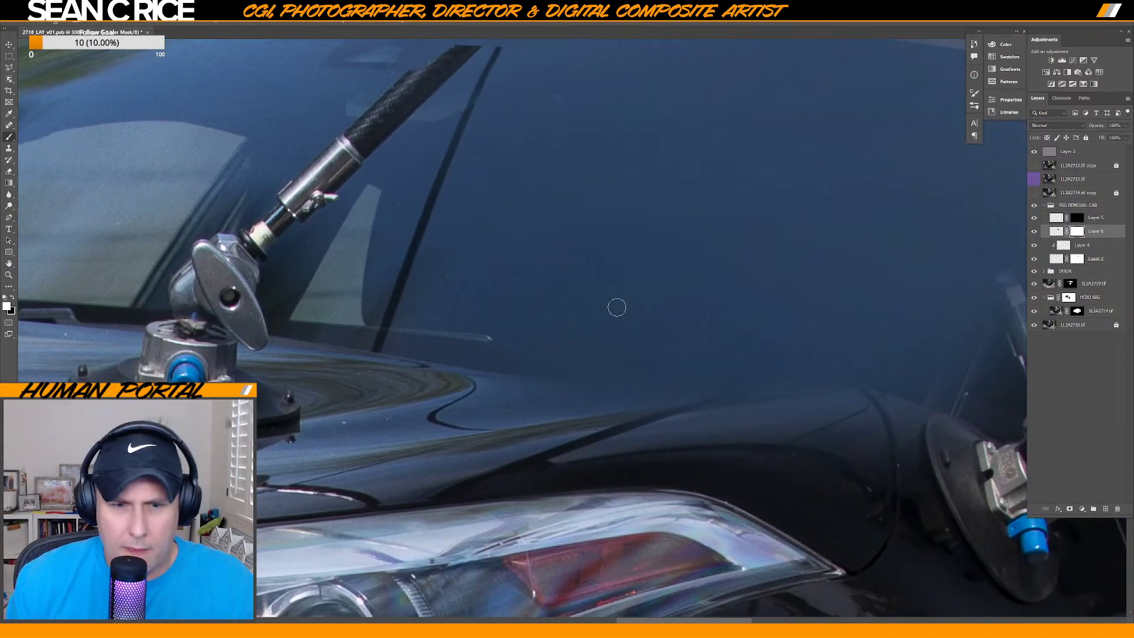
# Invert the windshield paint layer's mask to black and reveal the paint in the lower right corner of the glass beside the paper.
pyautogui.moveTo(641, 324); pyautogui.dragTo(582, 397)
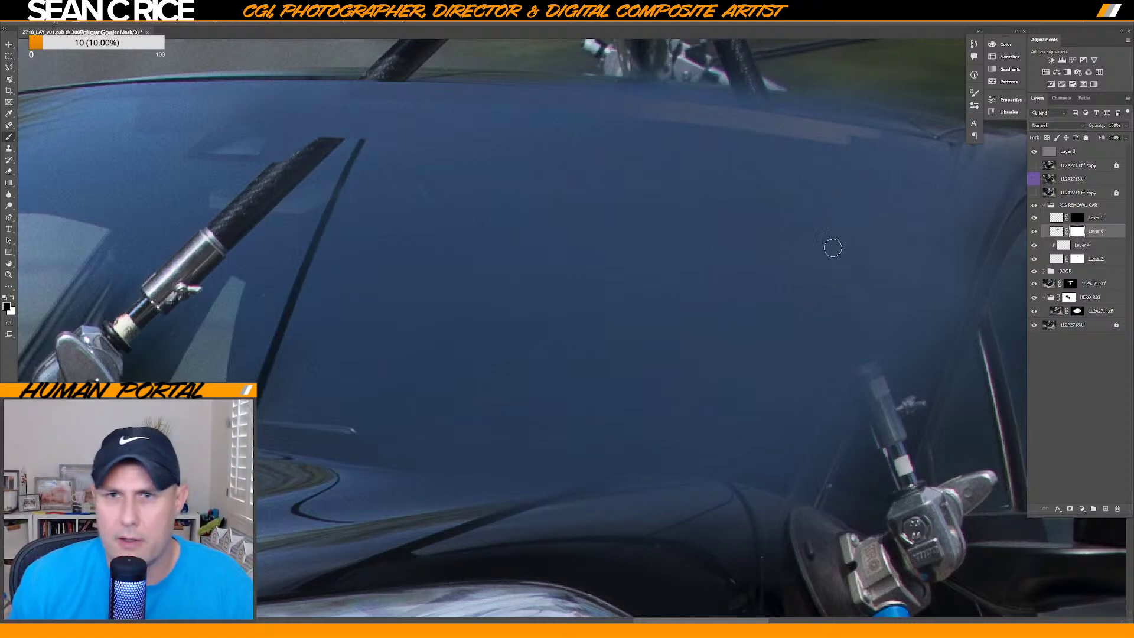
pyautogui.moveTo(559, 237); pyautogui.dragTo(639, 284)
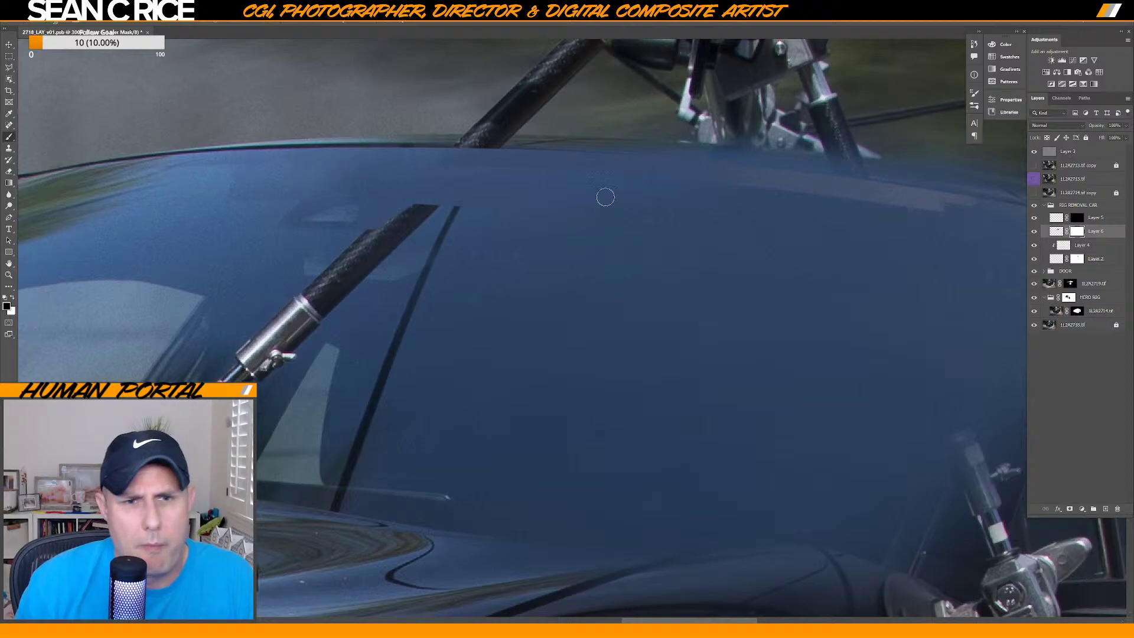
pyautogui.moveTo(664, 337); pyautogui.dragTo(623, 327)
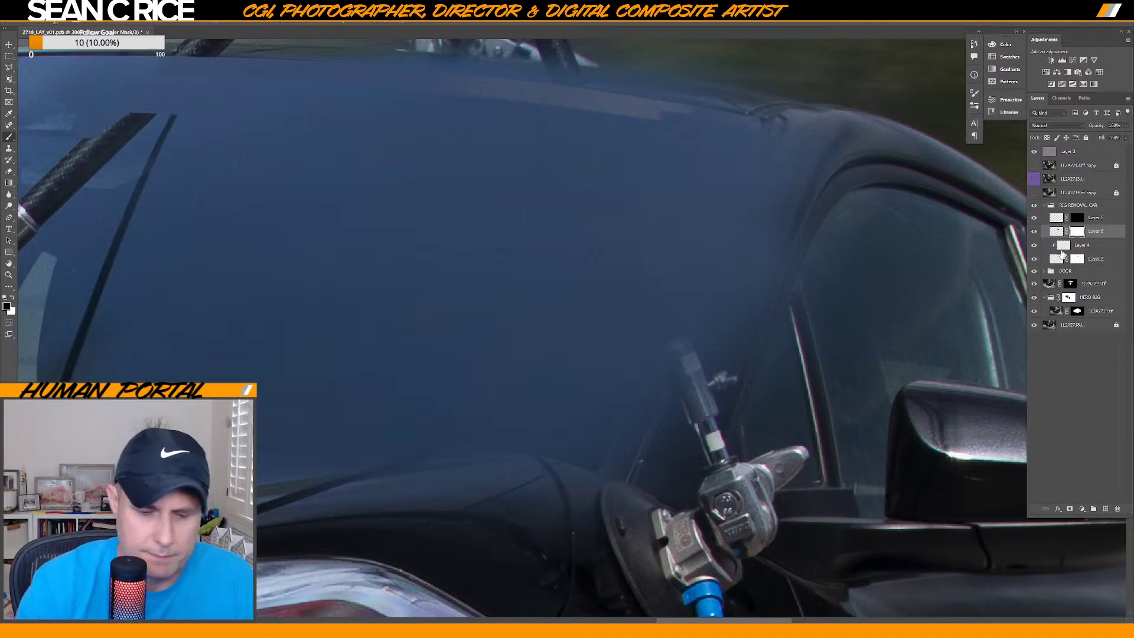
pyautogui.hotkey('ctrl', 'i')
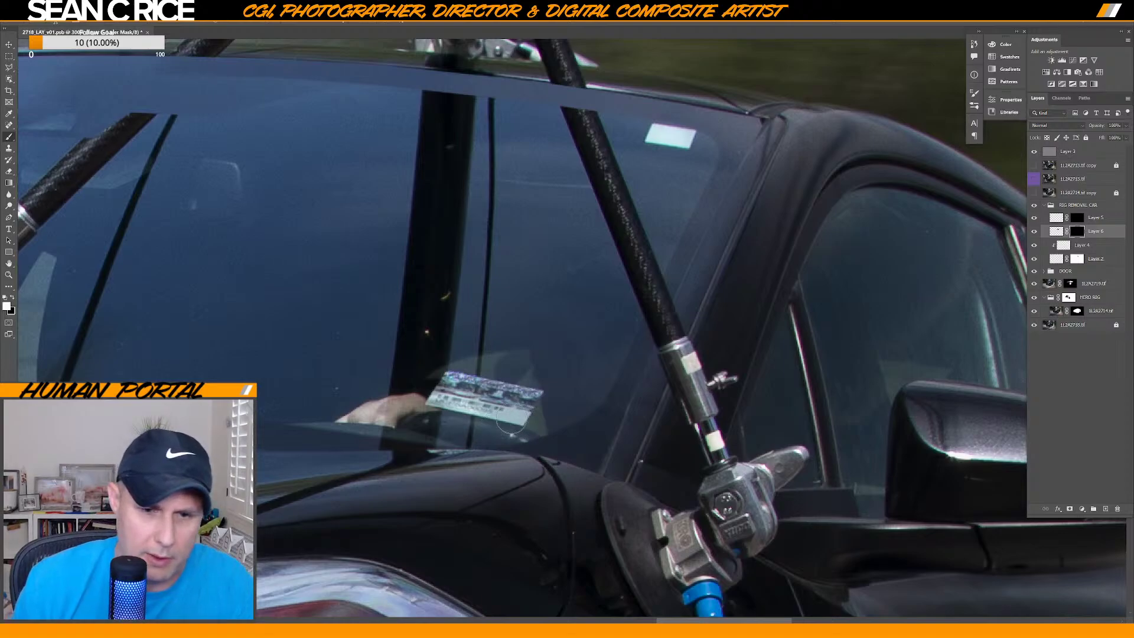
pyautogui.press('x')
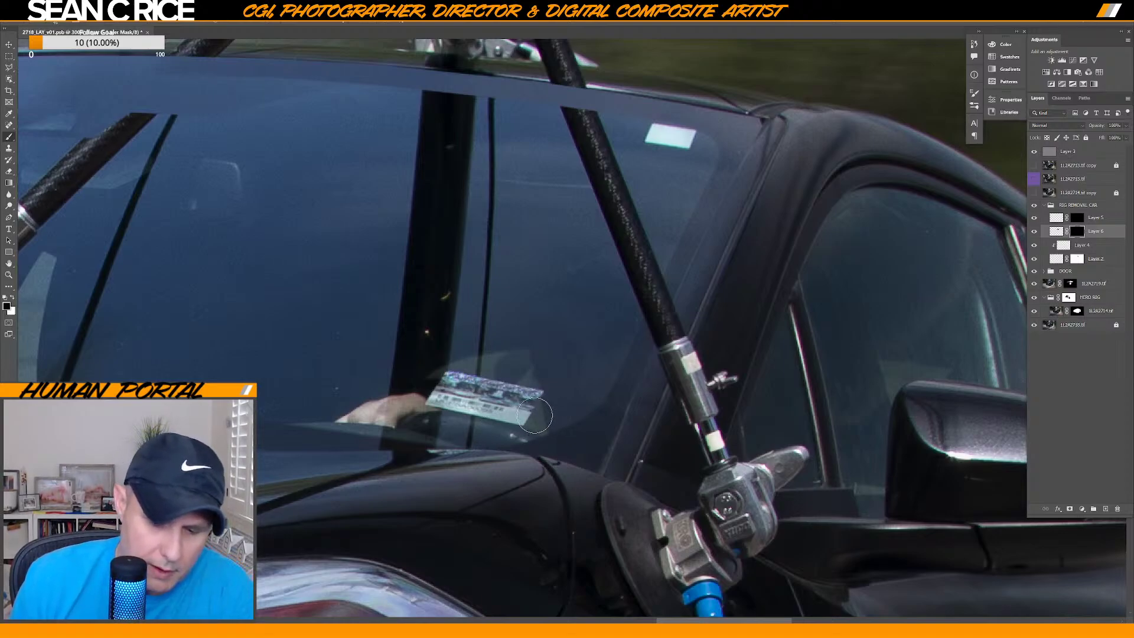
pyautogui.press('x')
pyautogui.moveTo(517, 422); pyautogui.dragTo(569, 406)
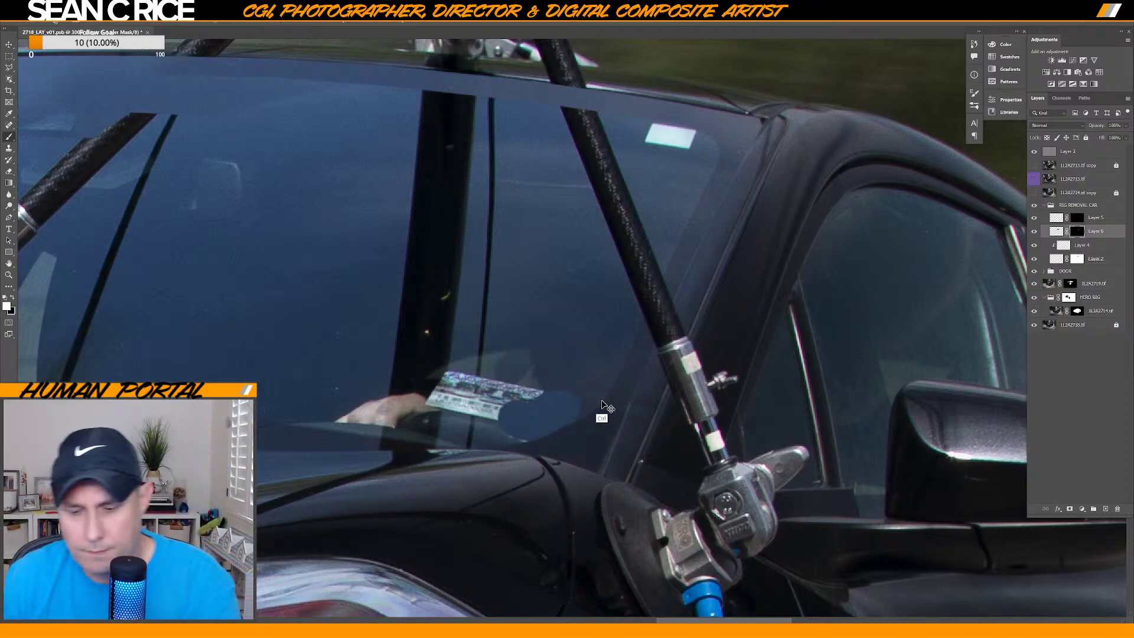
pyautogui.hotkey('ctrl', '=')
pyautogui.moveTo(547, 437)
pyautogui.mouseDown()
pyautogui.moveTo(529, 437)
pyautogui.moveTo(590, 412)
pyautogui.moveTo(591, 400)
pyautogui.moveTo(593, 410)
pyautogui.mouseUp()
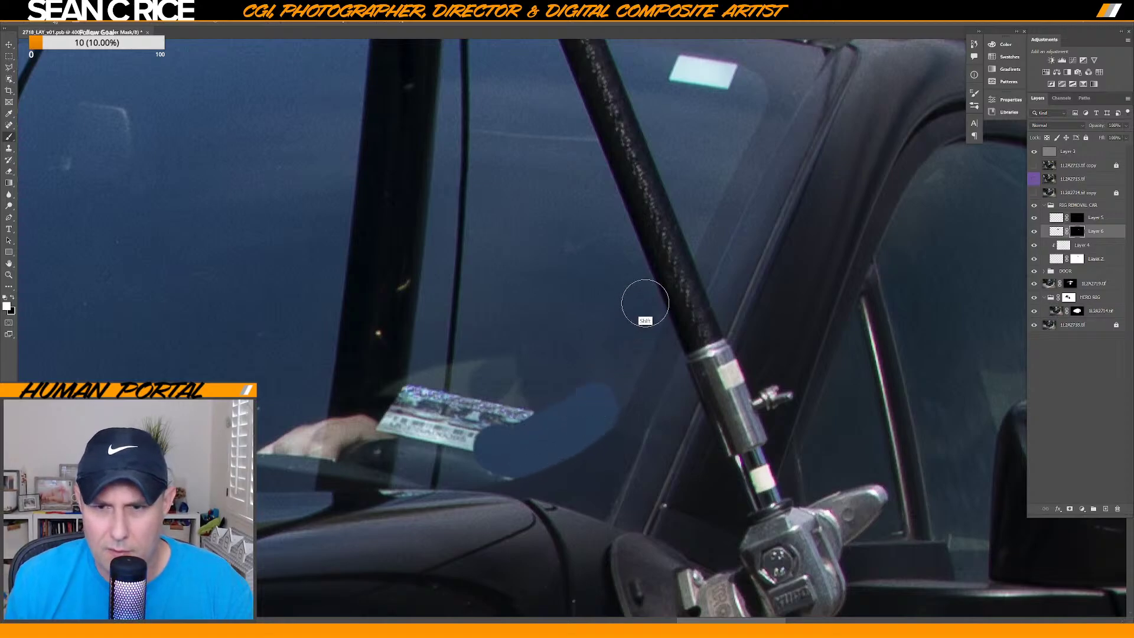
# Reveal a straight band of paint on the mask along the windshield's right edge, from the lower corner up to the white sticker.
pyautogui.keyDown('shift'); pyautogui.click(697, 172); pyautogui.keyUp('shift')
pyautogui.moveTo(696, 172); pyautogui.dragTo(641, 329)
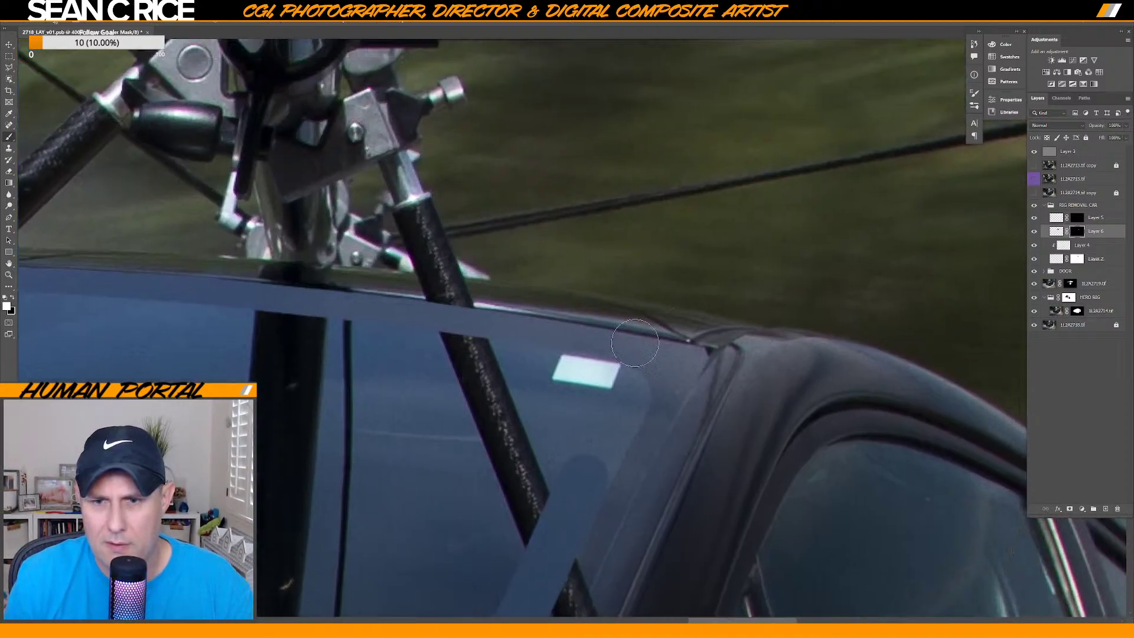
pyautogui.scroll(-6, 641, 328)
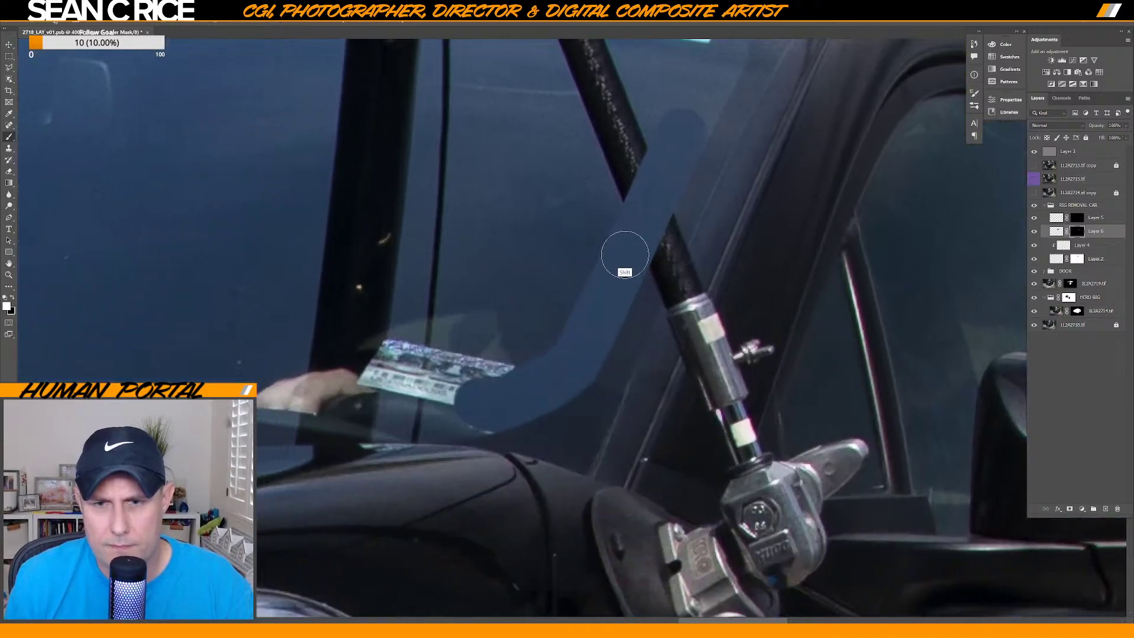
pyautogui.moveTo(670, 162); pyautogui.dragTo(550, 450)
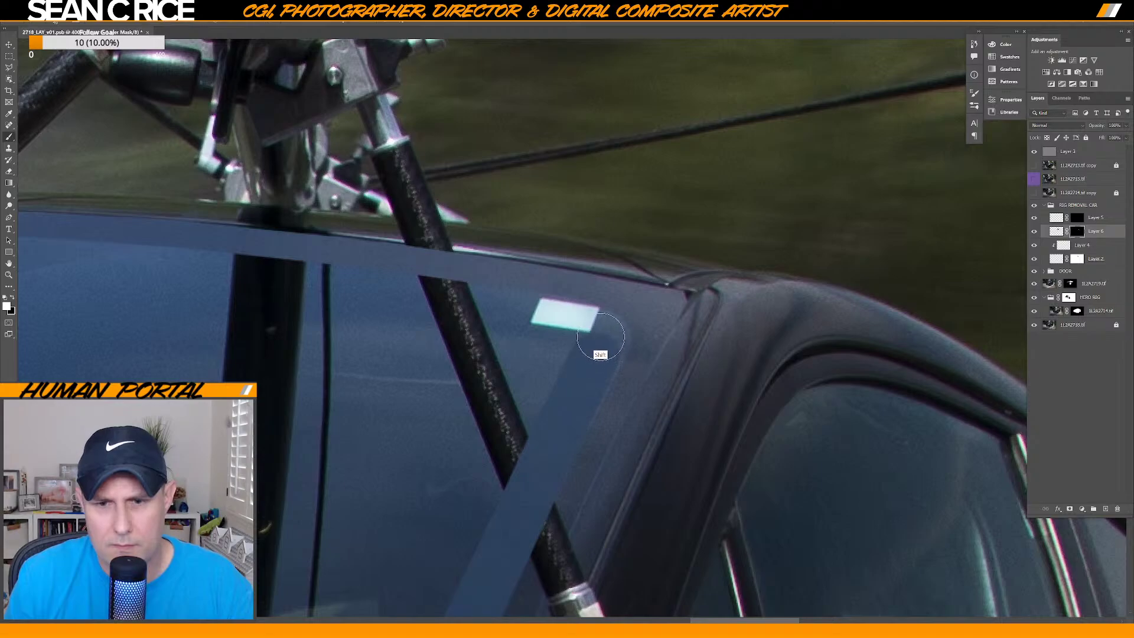
pyautogui.keyDown('shift'); pyautogui.click(601, 337); pyautogui.keyUp('shift')
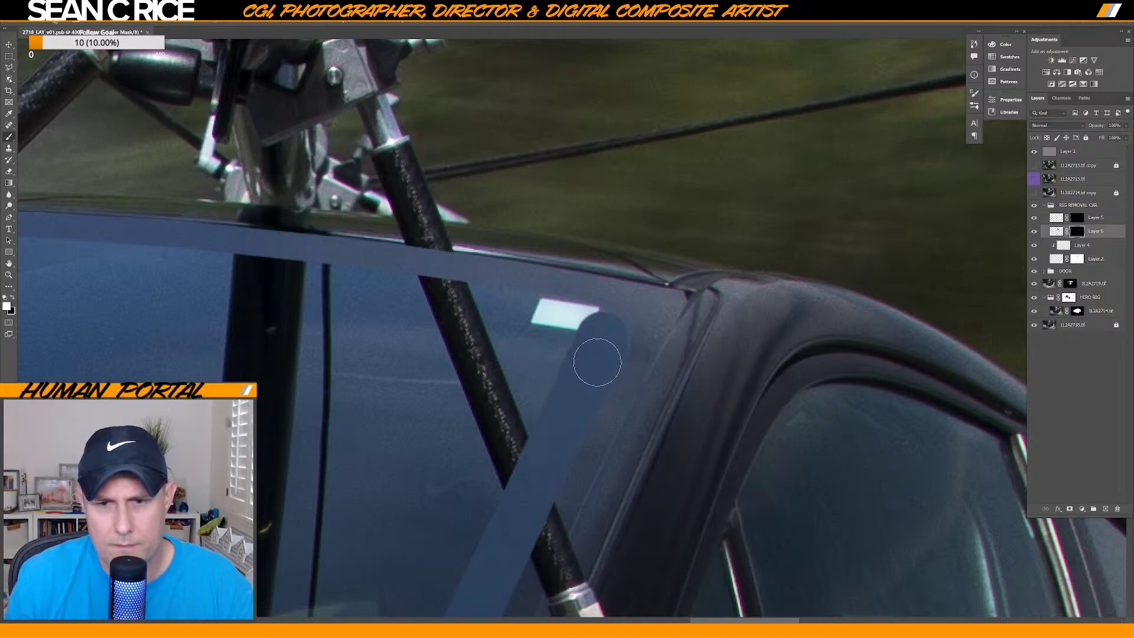
# Extend the revealed paint in straight segments along the windshield's top edge, across the right arm and pole, and compare with Layer 5 hidden.
pyautogui.click(452, 307)
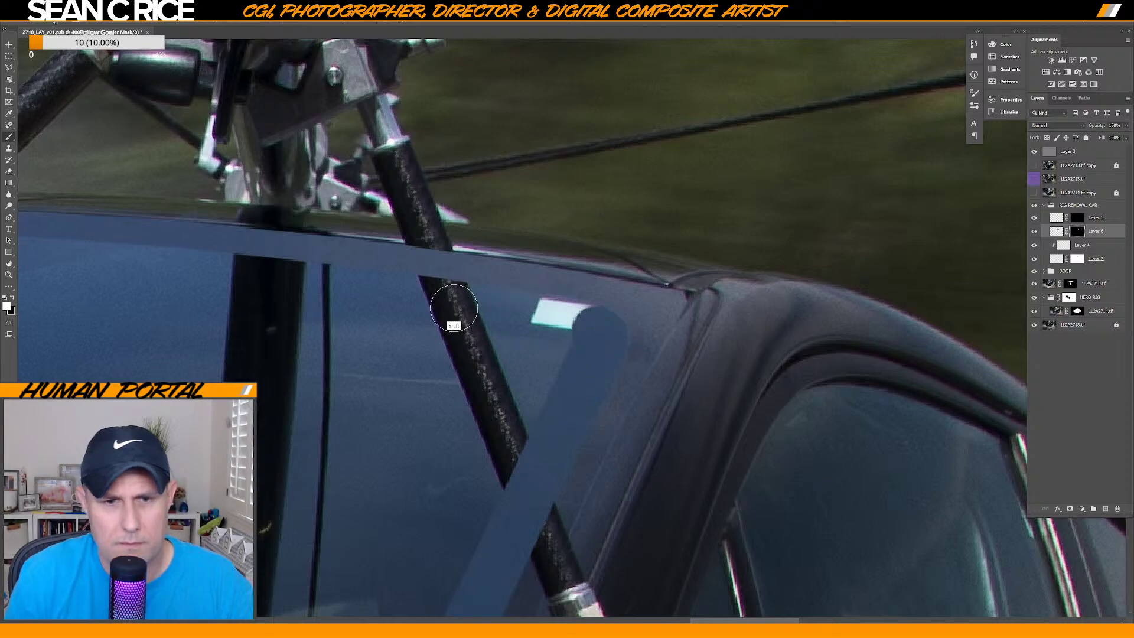
pyautogui.keyDown('shift'); pyautogui.click(594, 329); pyautogui.keyUp('shift')
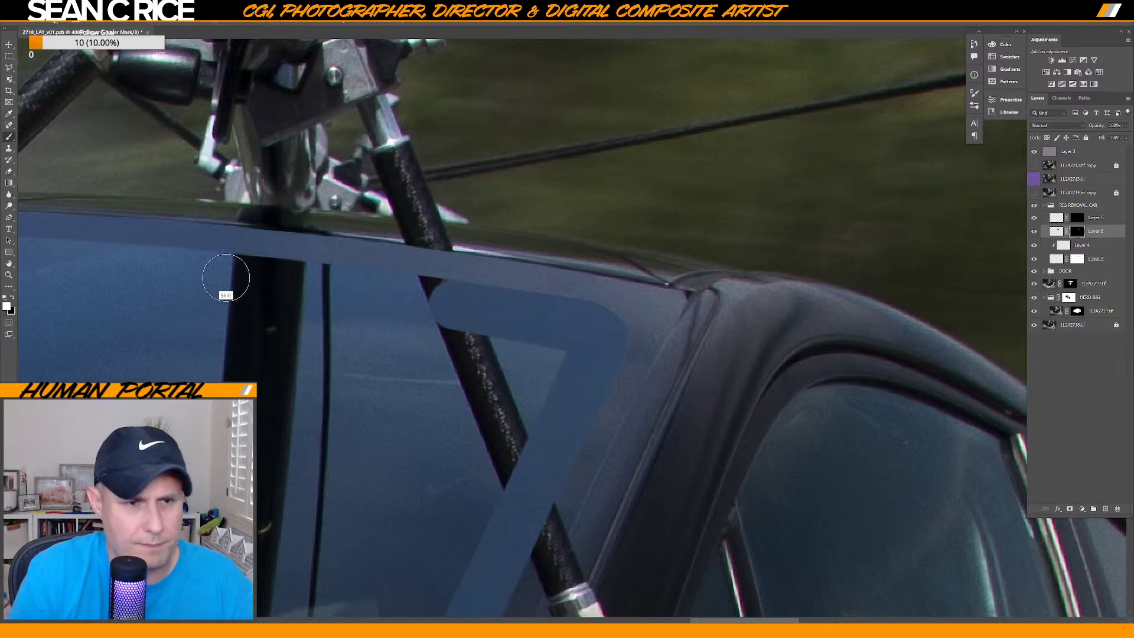
pyautogui.keyDown('shift'); pyautogui.click(226, 276); pyautogui.keyUp('shift')
pyautogui.moveTo(532, 330); pyautogui.dragTo(631, 354)
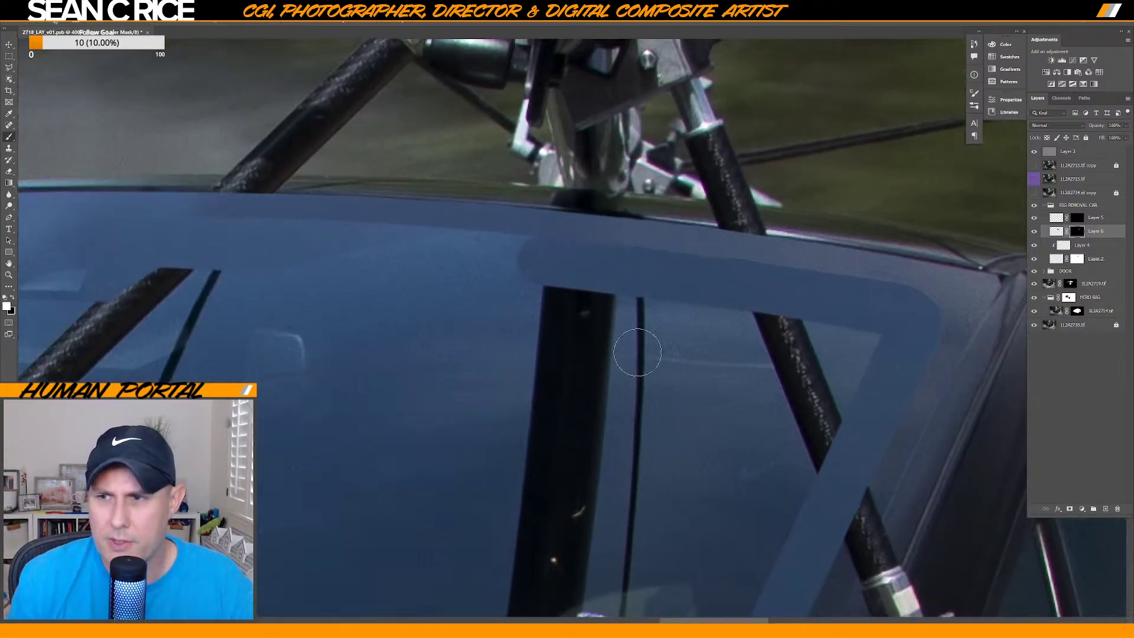
pyautogui.click(1035, 219)
pyautogui.click(1035, 219)
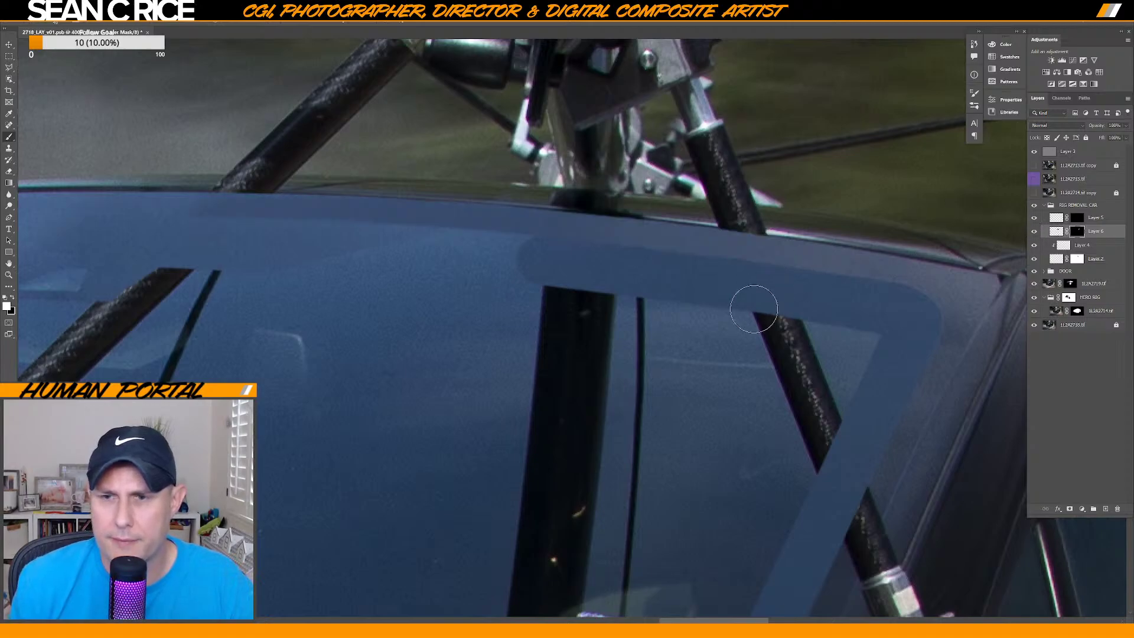
# Widen the revealed paint below the top band to cover the top of the pole and most of the right arm.
pyautogui.moveTo(496, 260); pyautogui.dragTo(557, 271)
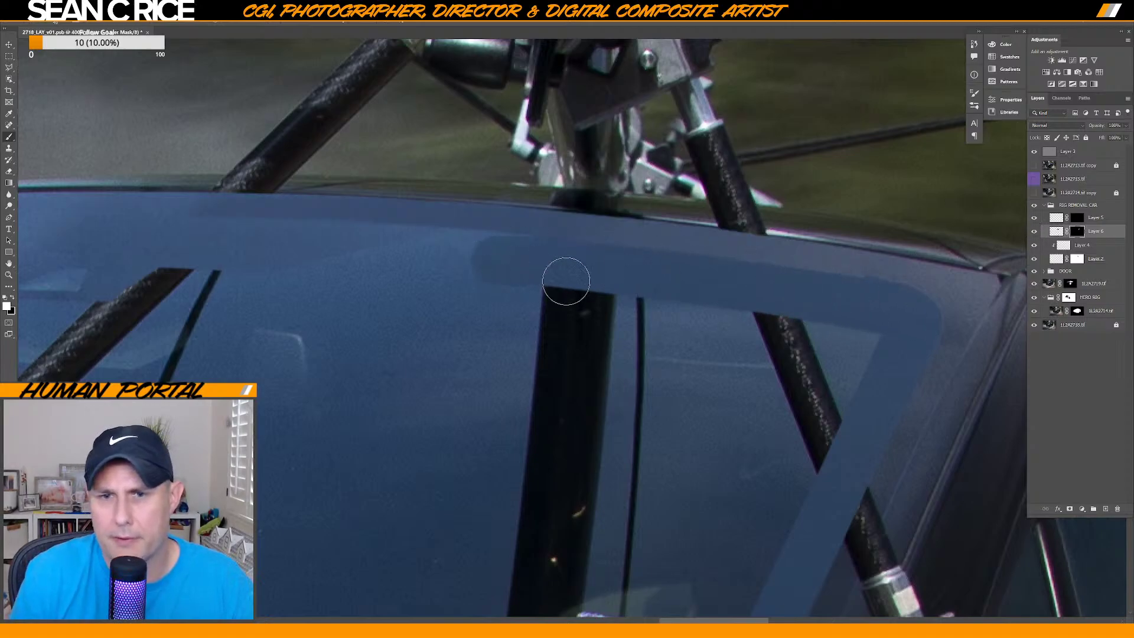
pyautogui.moveTo(657, 292)
pyautogui.mouseDown()
pyautogui.moveTo(630, 308)
pyautogui.moveTo(470, 294)
pyautogui.mouseUp()
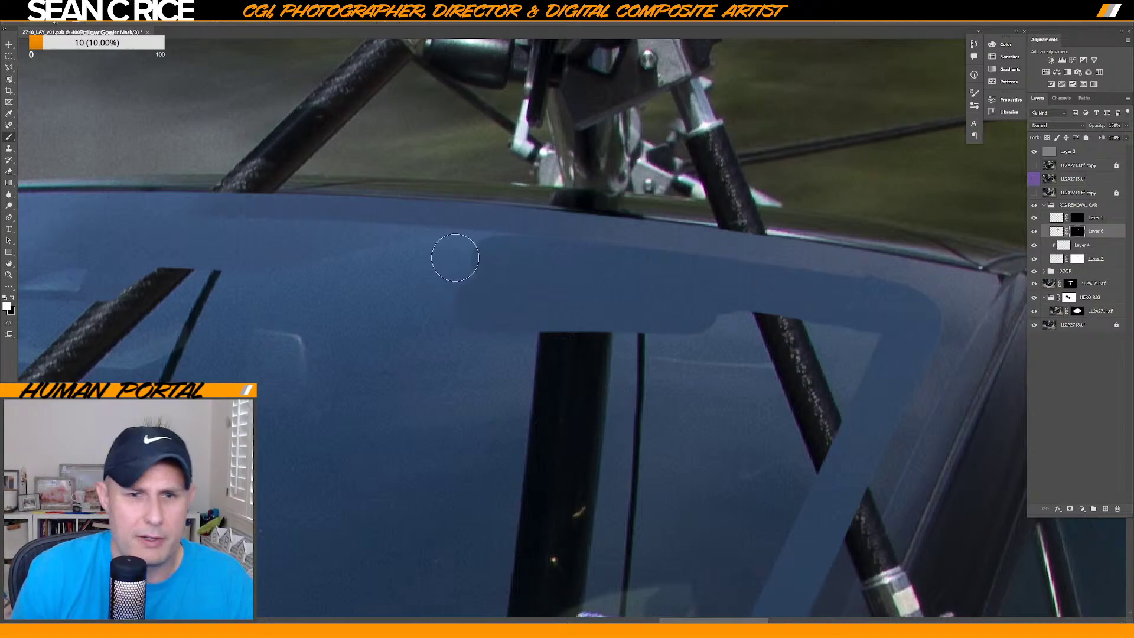
pyautogui.moveTo(605, 304)
pyautogui.mouseDown()
pyautogui.moveTo(851, 333)
pyautogui.moveTo(837, 353)
pyautogui.moveTo(838, 405)
pyautogui.mouseUp()
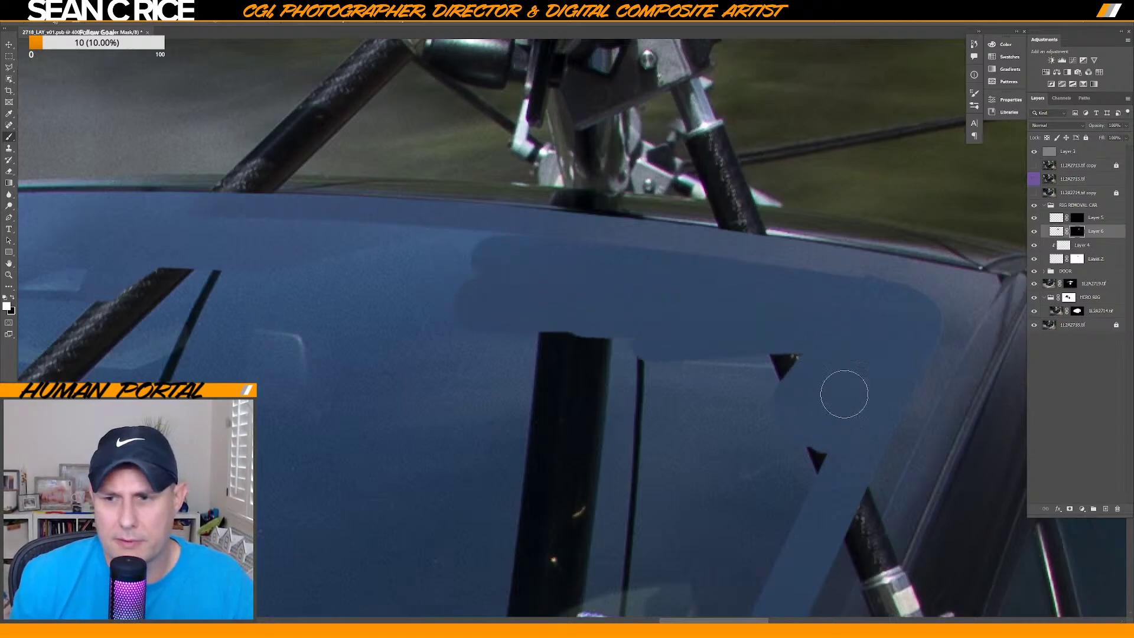
pyautogui.scroll(-5, 791, 402)
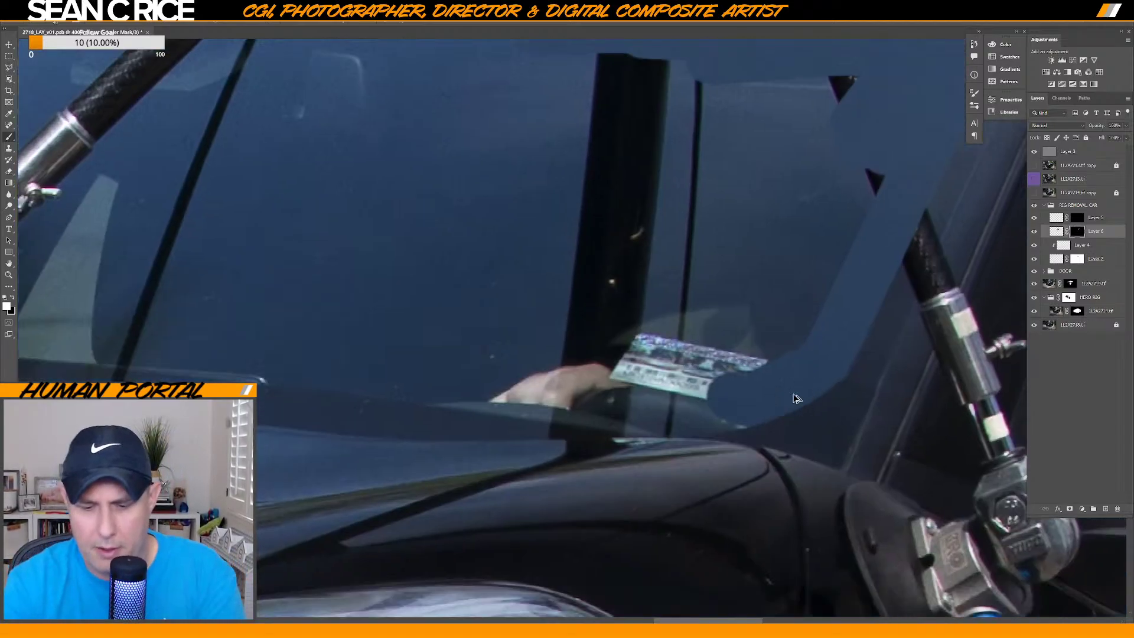
pyautogui.scroll(-1, 793, 394)
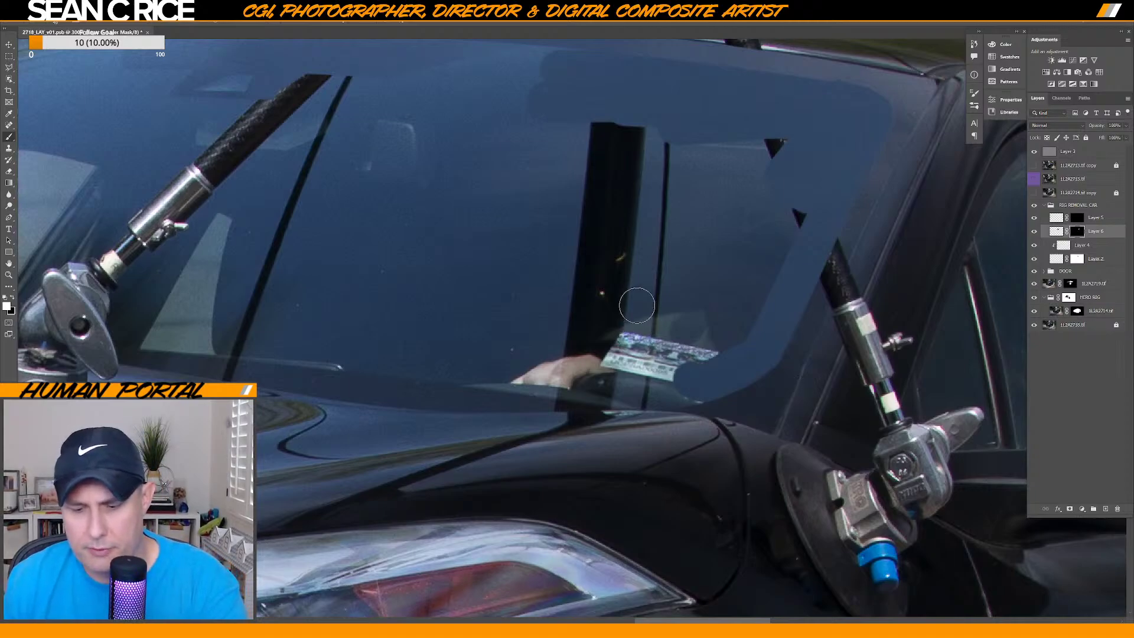
# Enlarge the brush and reveal the paint over the paper and the hand at the base of the windshield.
pyautogui.press(']')
pyautogui.press(']')
pyautogui.moveTo(664, 335)
pyautogui.mouseDown()
pyautogui.moveTo(691, 374)
pyautogui.moveTo(650, 378)
pyautogui.moveTo(622, 372)
pyautogui.moveTo(602, 341)
pyautogui.moveTo(549, 330)
pyautogui.moveTo(550, 354)
pyautogui.moveTo(588, 356)
pyautogui.mouseUp()
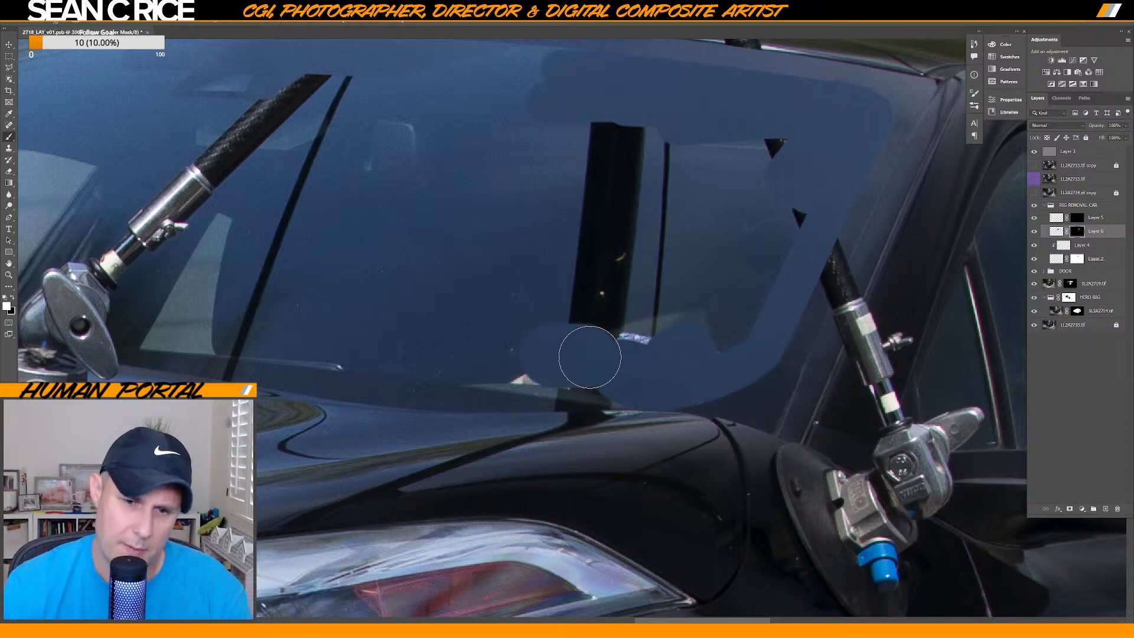
pyautogui.press('[')
pyautogui.press('[')
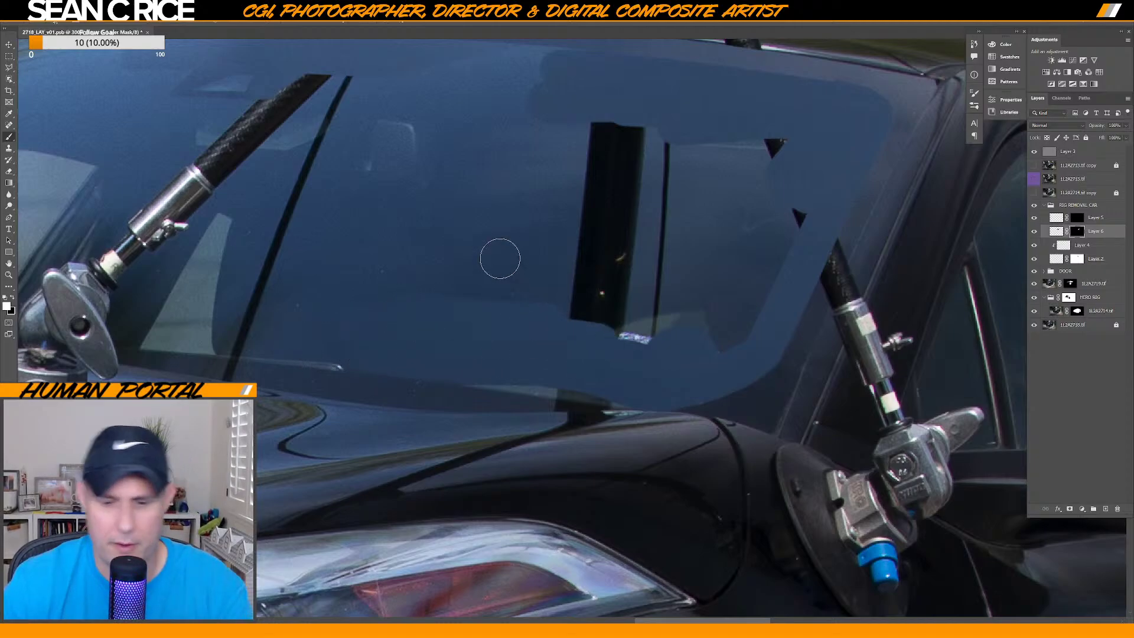
# Fill the rest of the mask with a larger brush to cover the pole, its cable and the leftover arm fragments inside the glass.
pyautogui.press(']')
pyautogui.press(']')
pyautogui.press(']')
pyautogui.moveTo(605, 276)
pyautogui.mouseDown()
pyautogui.moveTo(670, 304)
pyautogui.moveTo(752, 266)
pyautogui.moveTo(767, 233)
pyautogui.moveTo(648, 253)
pyautogui.moveTo(557, 114)
pyautogui.moveTo(582, 321)
pyautogui.mouseUp()
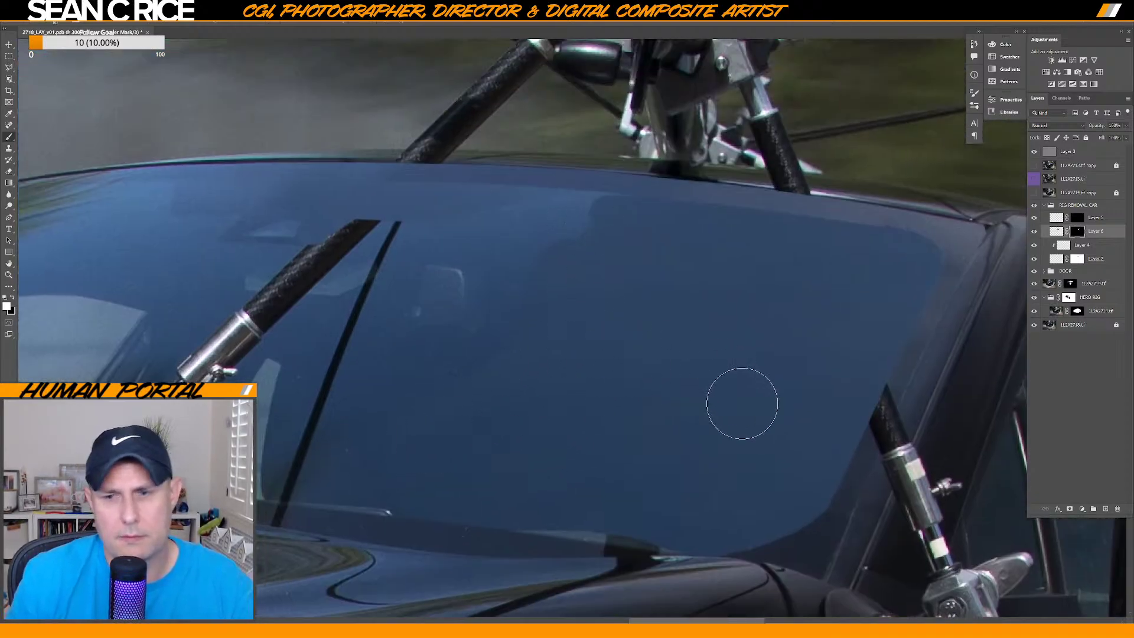
pyautogui.scroll(-3, 706, 390)
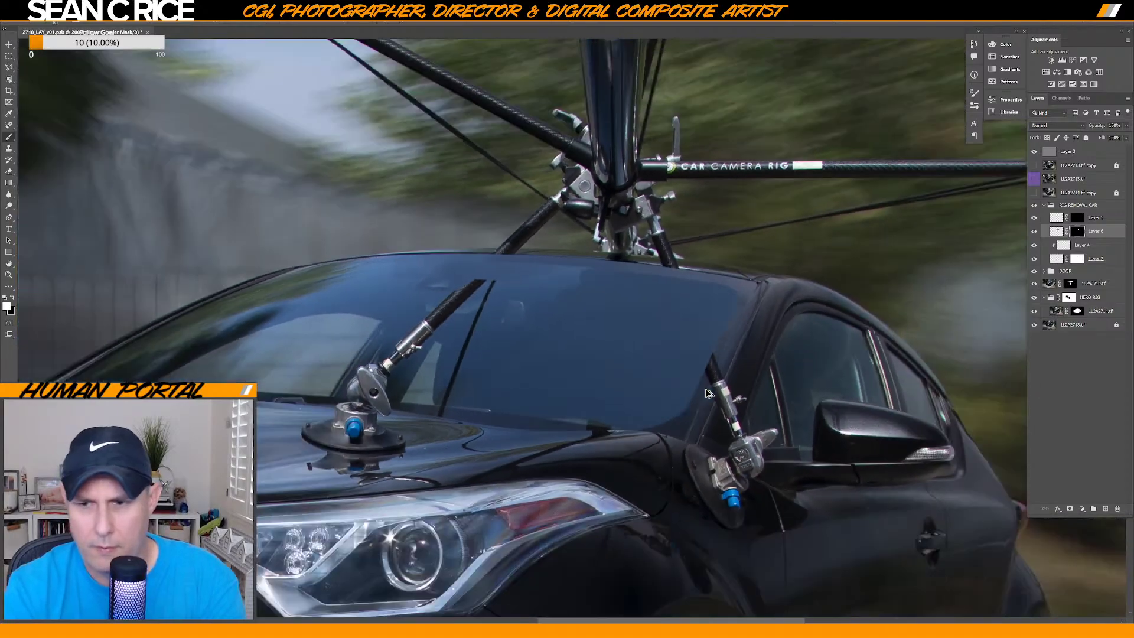
# Create a new layer clipped to the masked windshield paint layer and pick a soft elliptical brush preset.
pyautogui.hotkey('ctrl', 'shift', 'n')
pyautogui.press('Return')
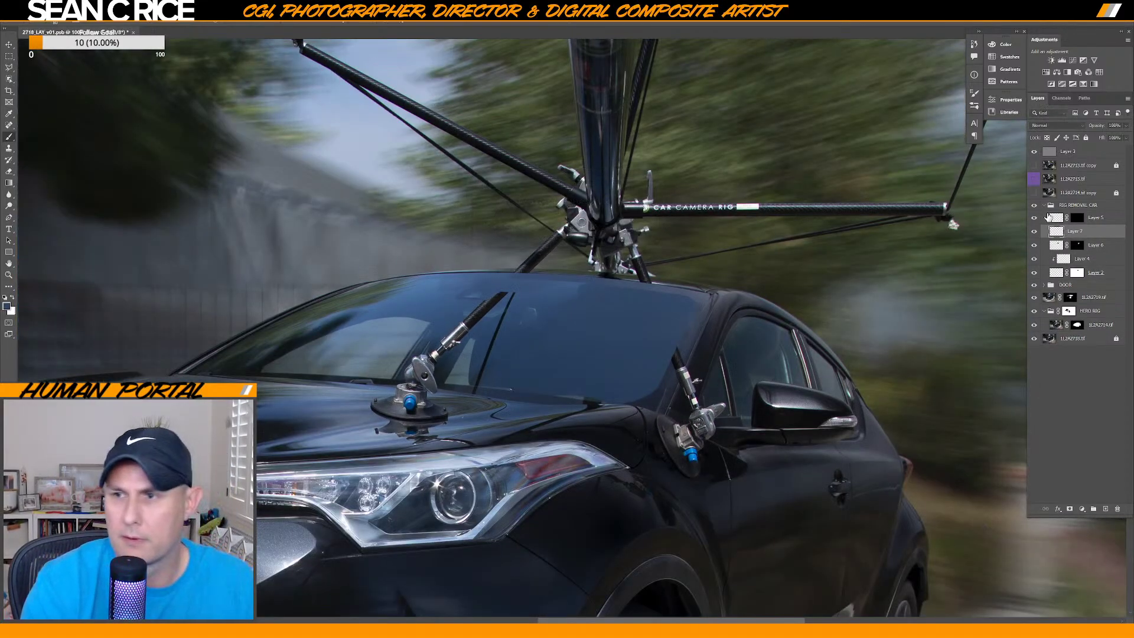
pyautogui.rightClick(605, 397)
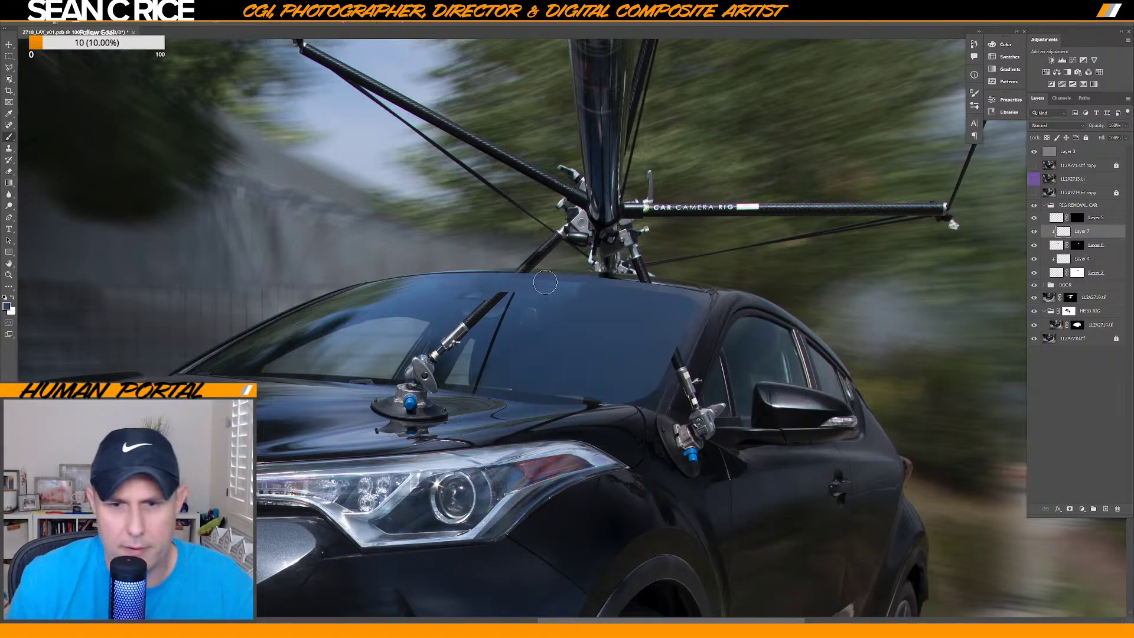
pyautogui.rightClick(686, 414)
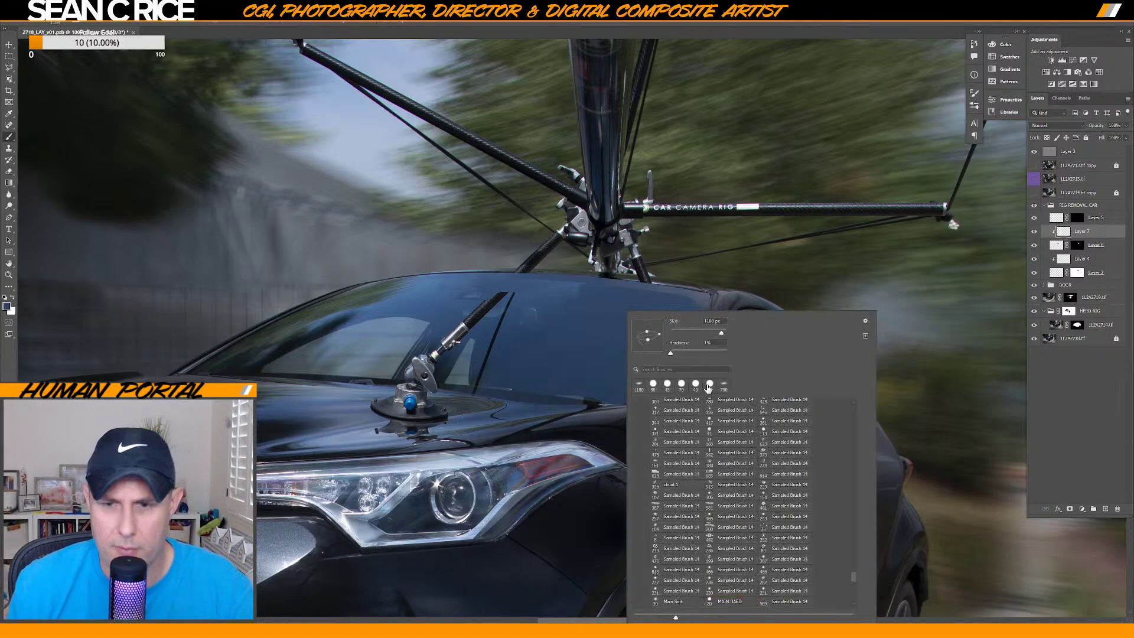
pyautogui.doubleClick(709, 388)
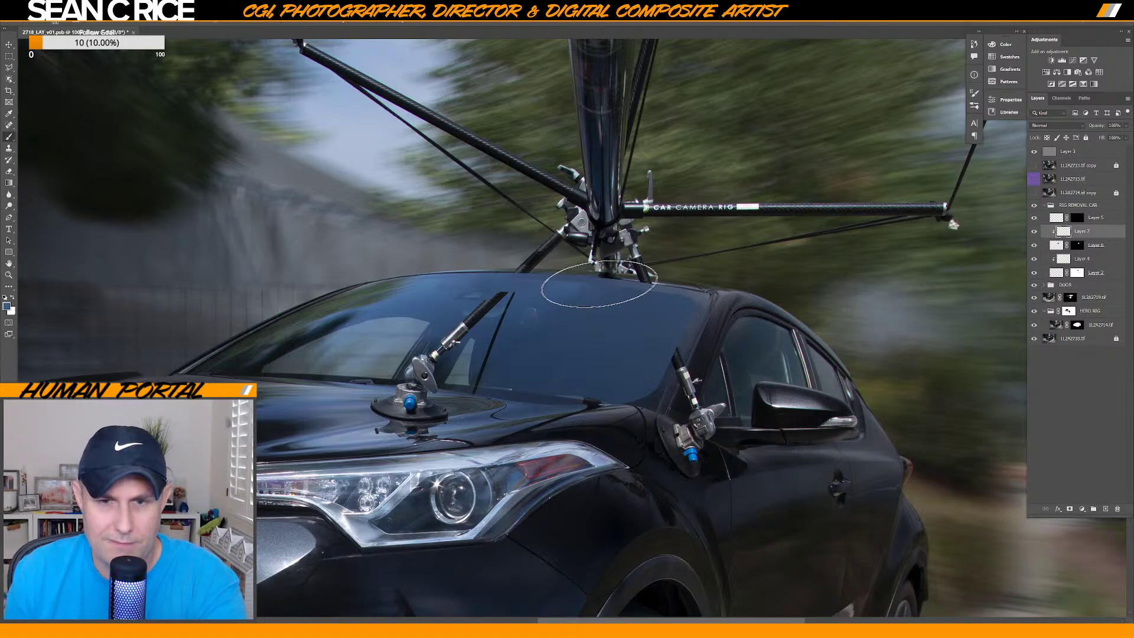
# Blend soft blue tones across the windshield on the clipped layer, varying the elliptical brush's size.
pyautogui.press('[')
pyautogui.press('[')
pyautogui.press('[')
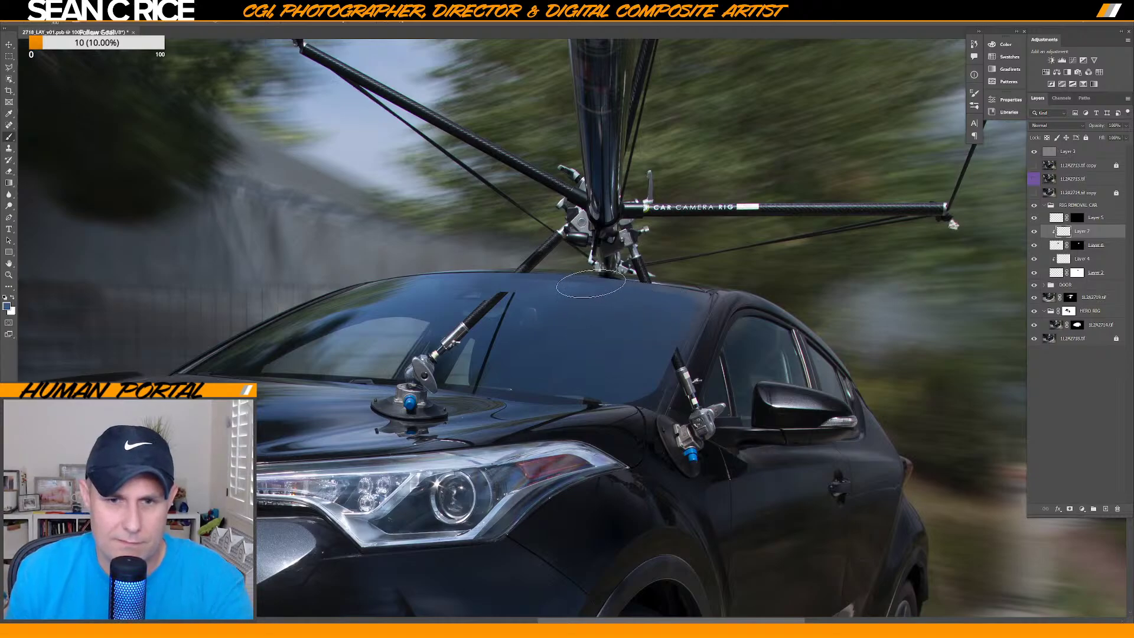
pyautogui.press(']')
pyautogui.press(']')
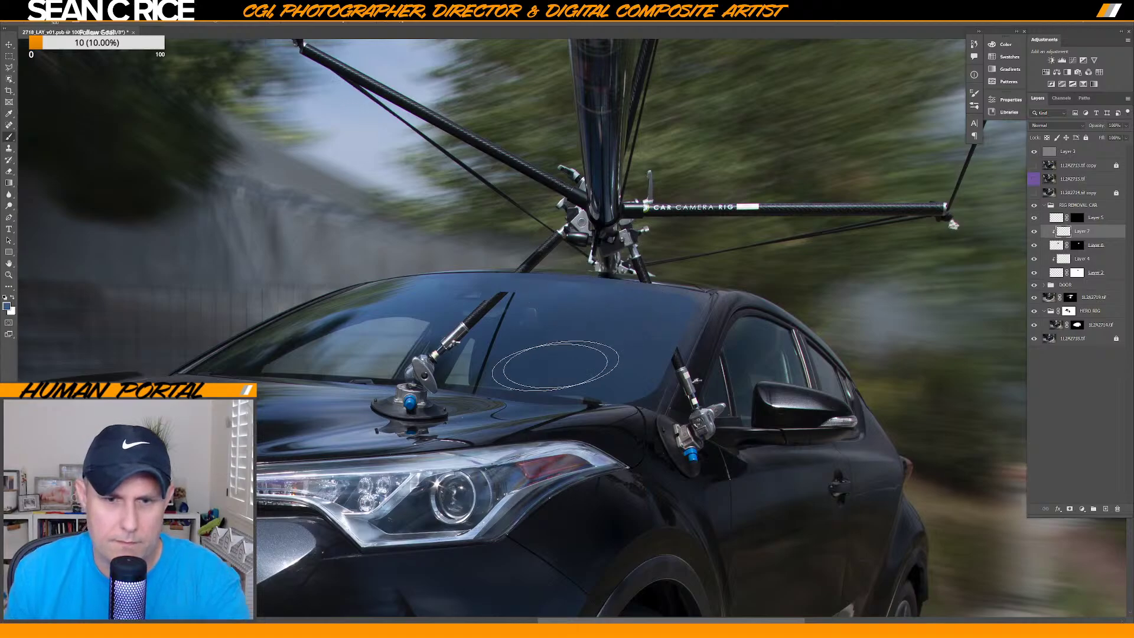
pyautogui.press('[')
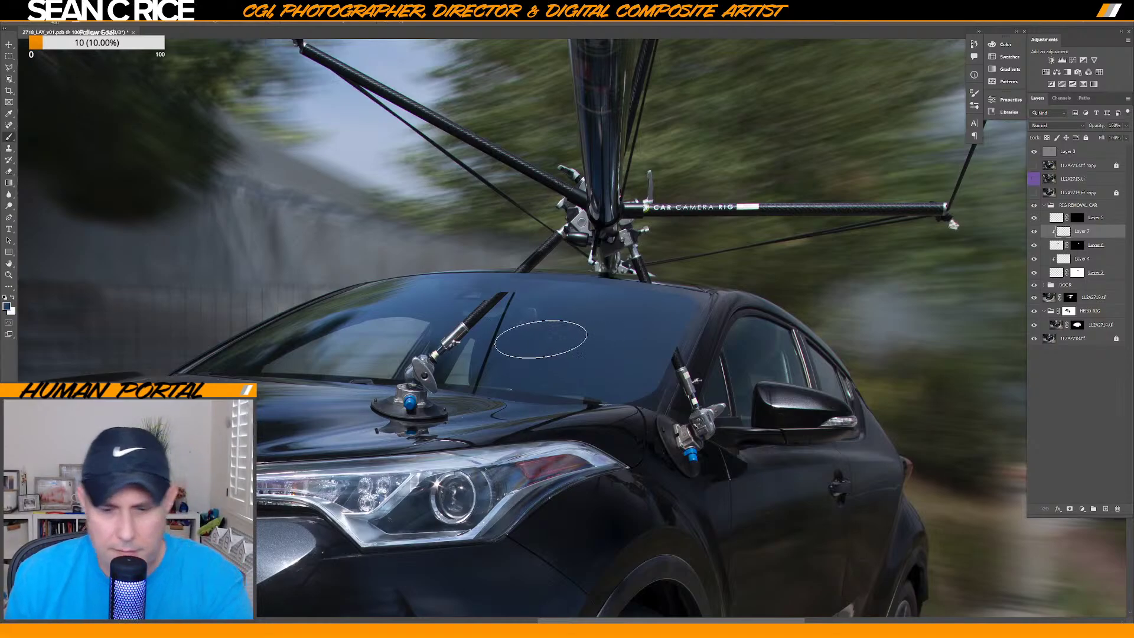
pyautogui.press(']')
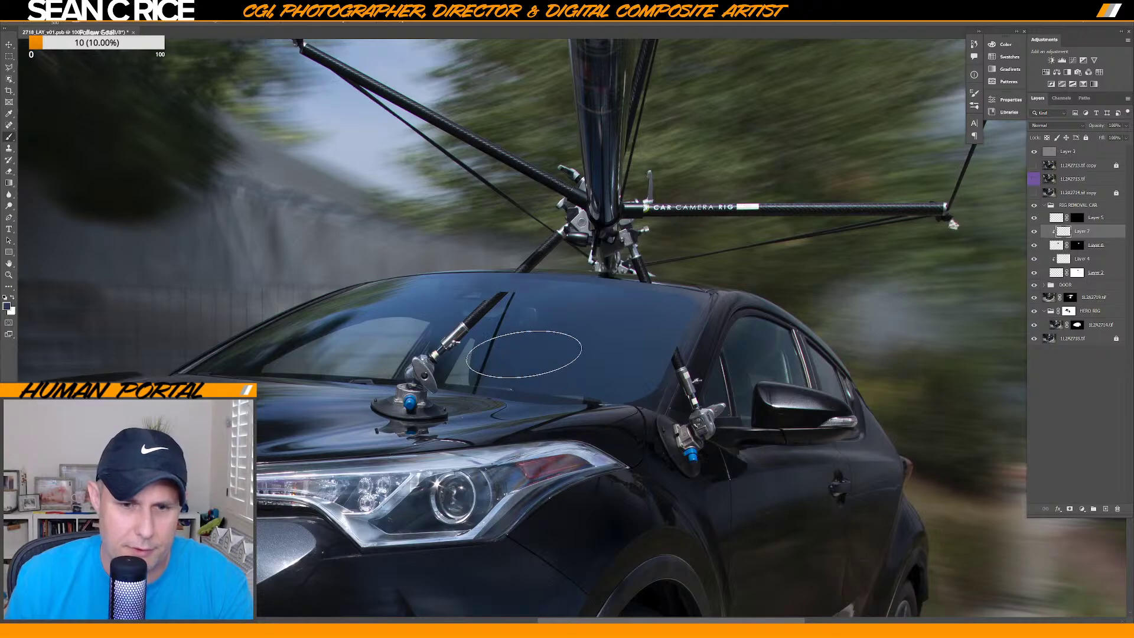
pyautogui.press('[')
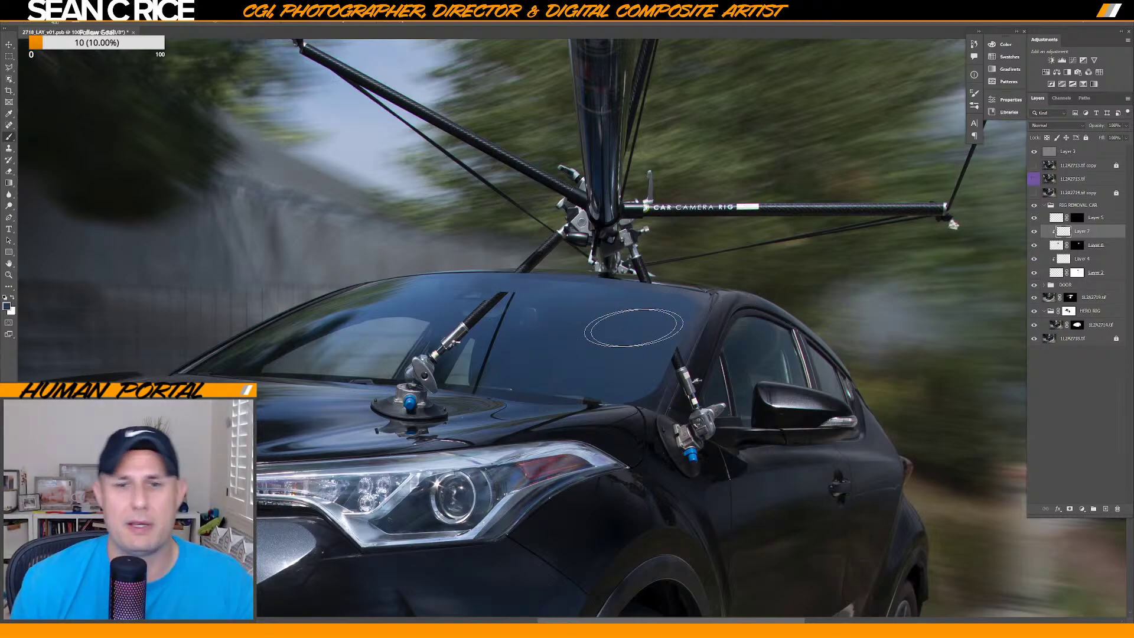
# Add a new empty layer above Layer 5 and clip it to that layer.
pyautogui.click(1102, 219)
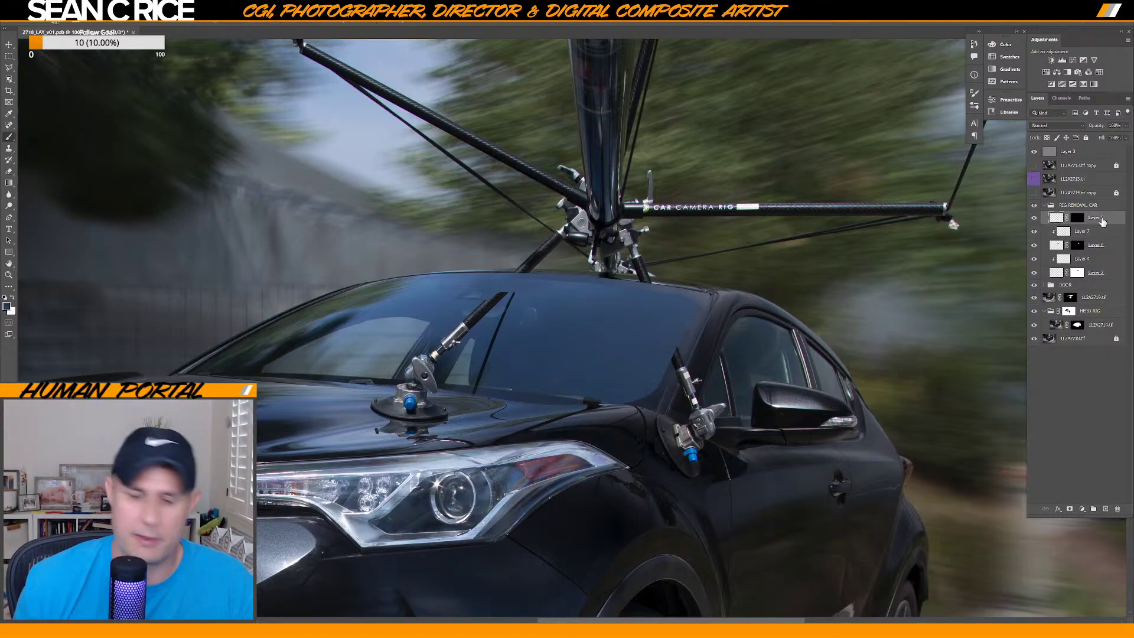
pyautogui.hotkey('ctrl', 'shift', 'alt', 'n')
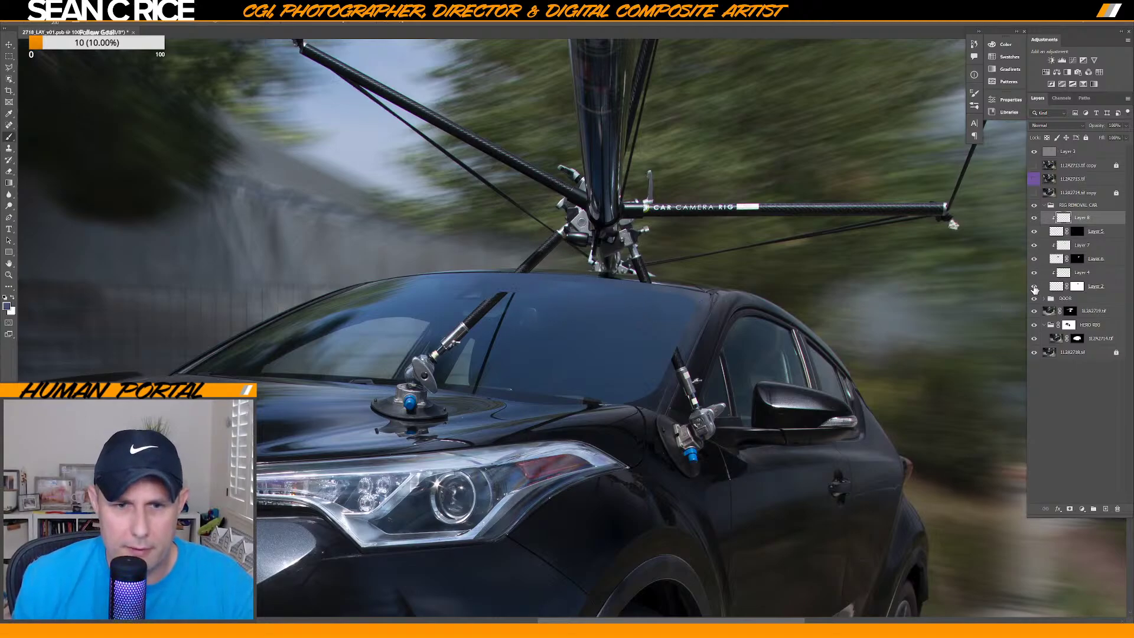
# Toggle the masked windshield paint layer off and on to compare, and add a new empty layer above Layer 7 clipped to it.
pyautogui.click(1086, 274)
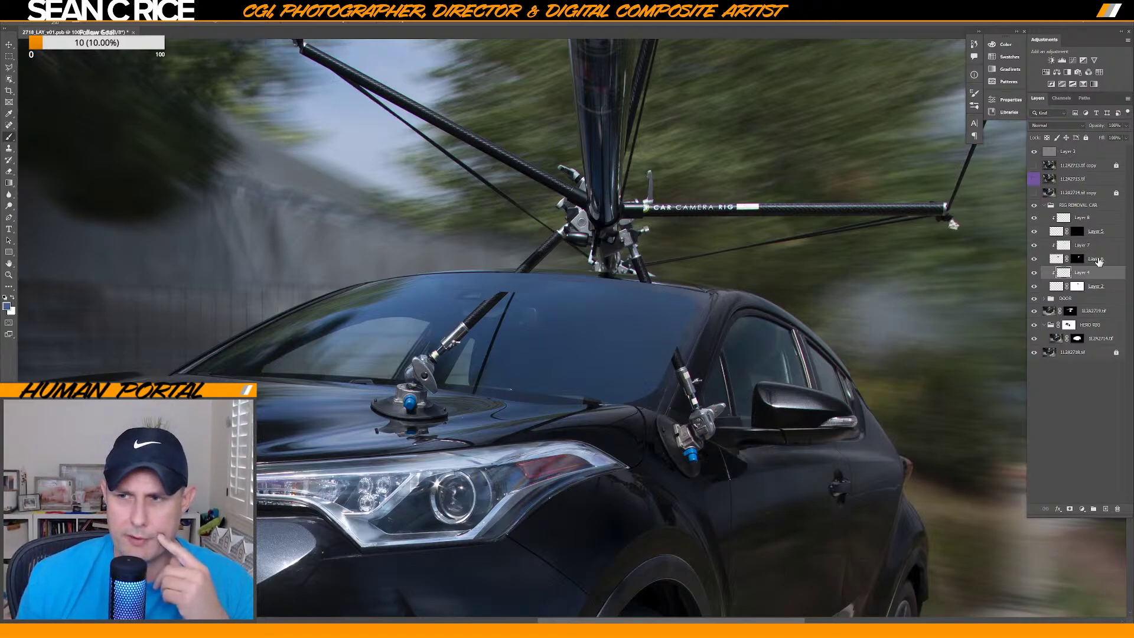
pyautogui.click(1034, 260)
pyautogui.click(1035, 260)
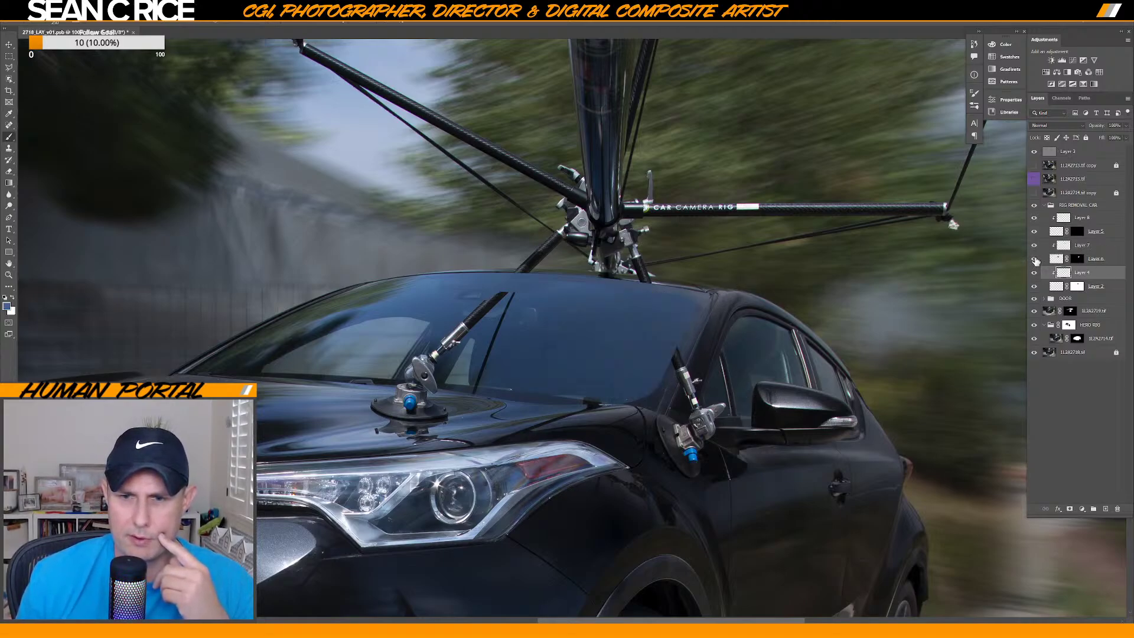
pyautogui.click(1034, 260)
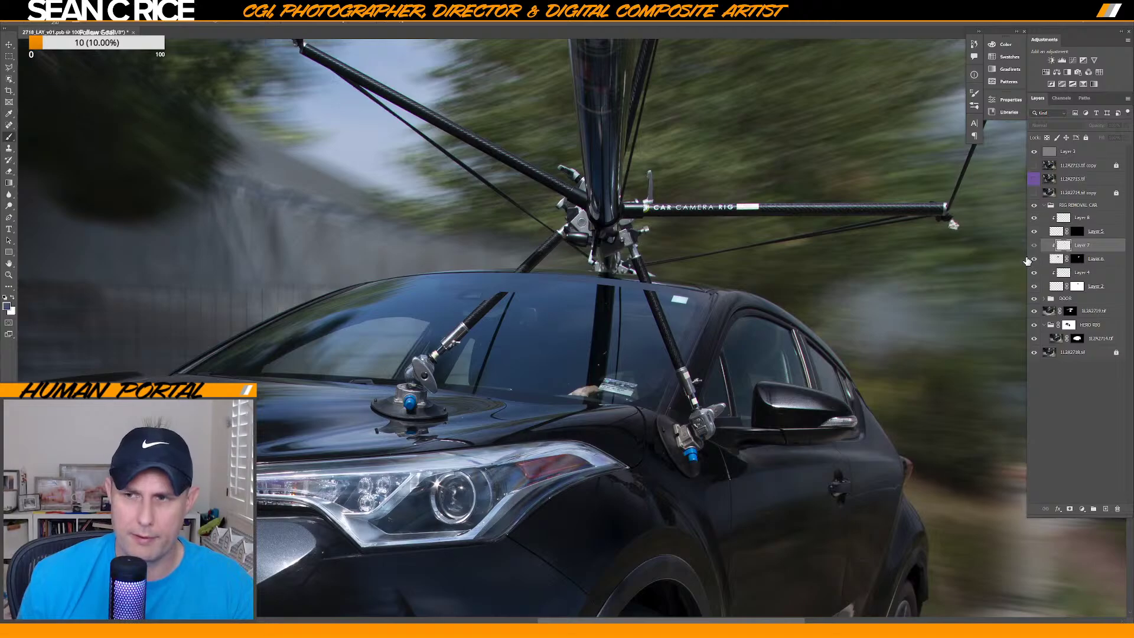
pyautogui.click(1033, 260)
pyautogui.hotkey('ctrl', 'shift', 'n')
pyautogui.press('Return')
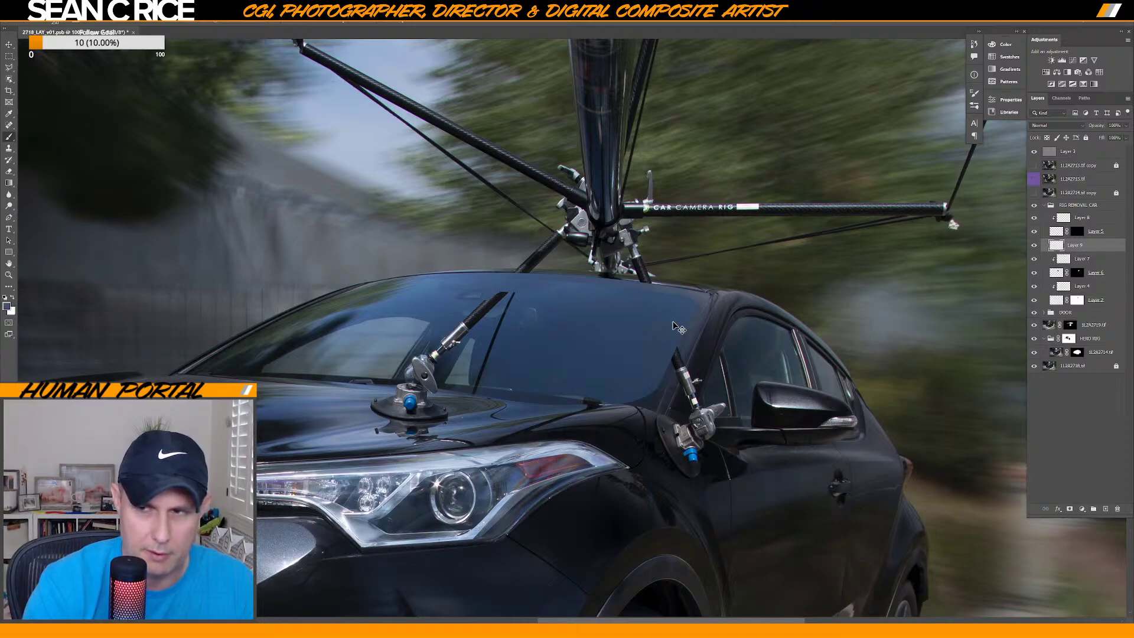
pyautogui.hotkey('ctrl', 'alt', 'g')
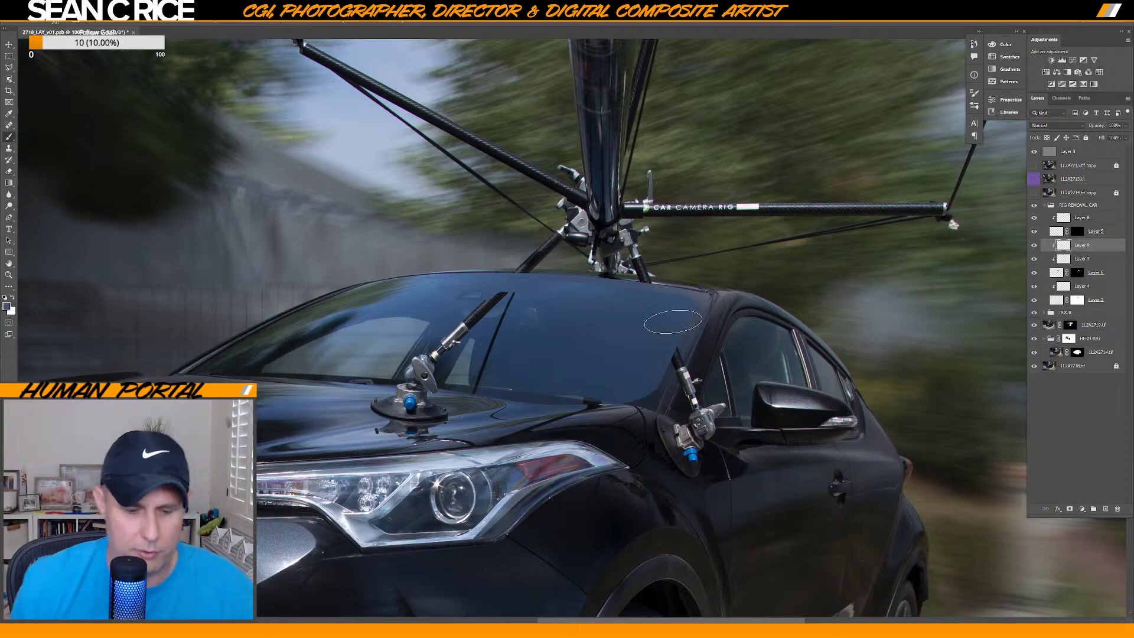
# Flatten the soft elliptical brush and blend blue tones along the windshield's upper edge near the side pillar, varying the brush size.
pyautogui.press(']')
pyautogui.press(']')
pyautogui.press(']')
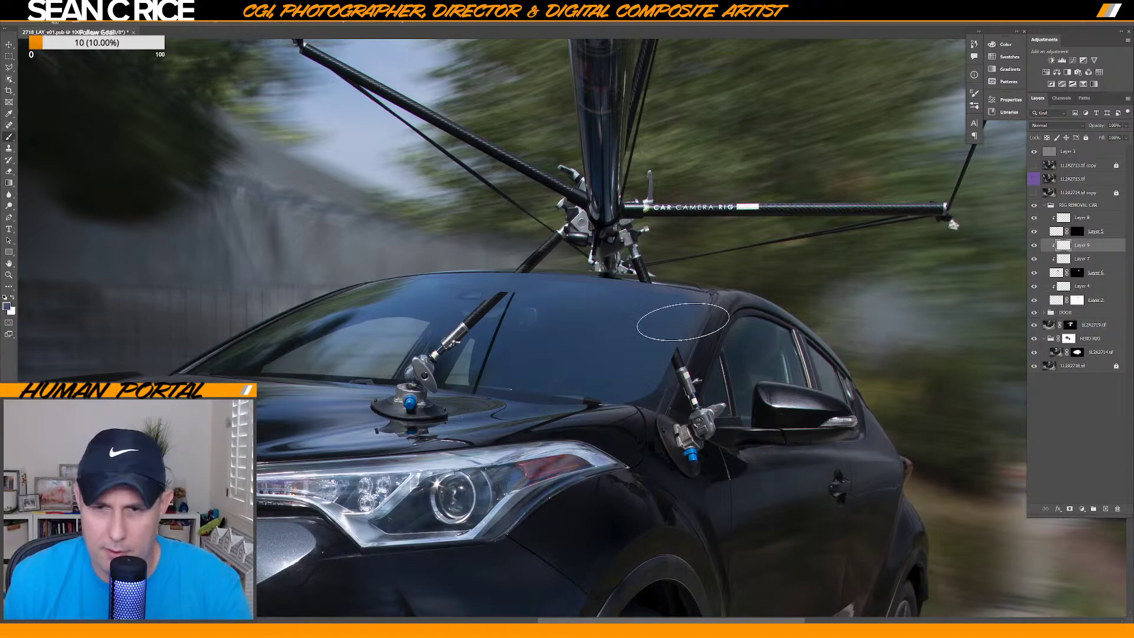
pyautogui.rightClick(675, 310)
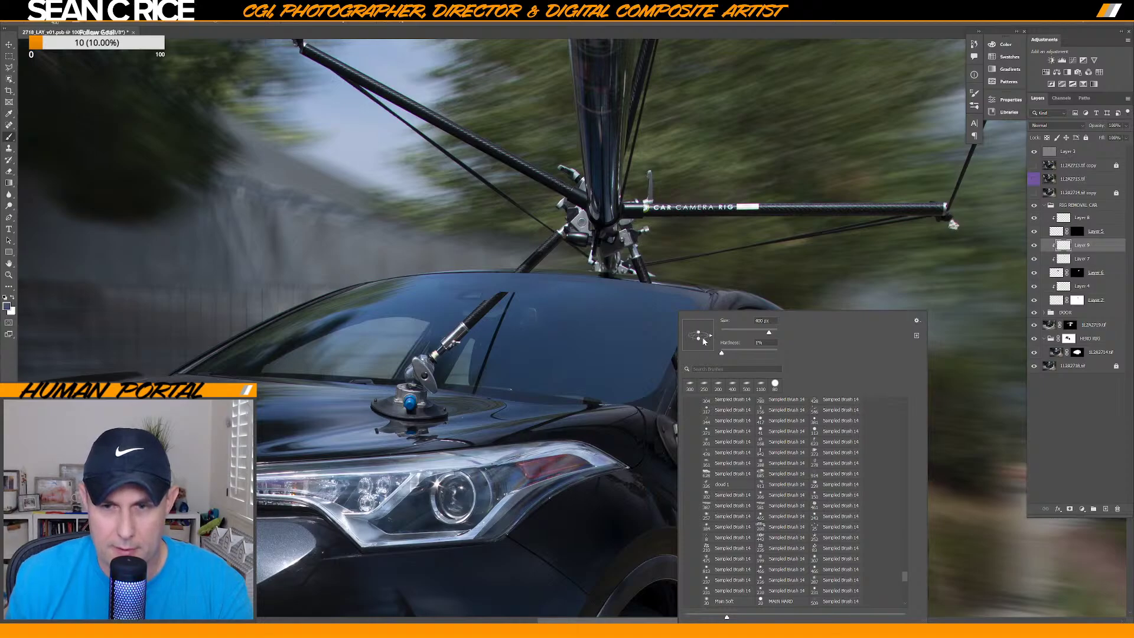
pyautogui.press('Return')
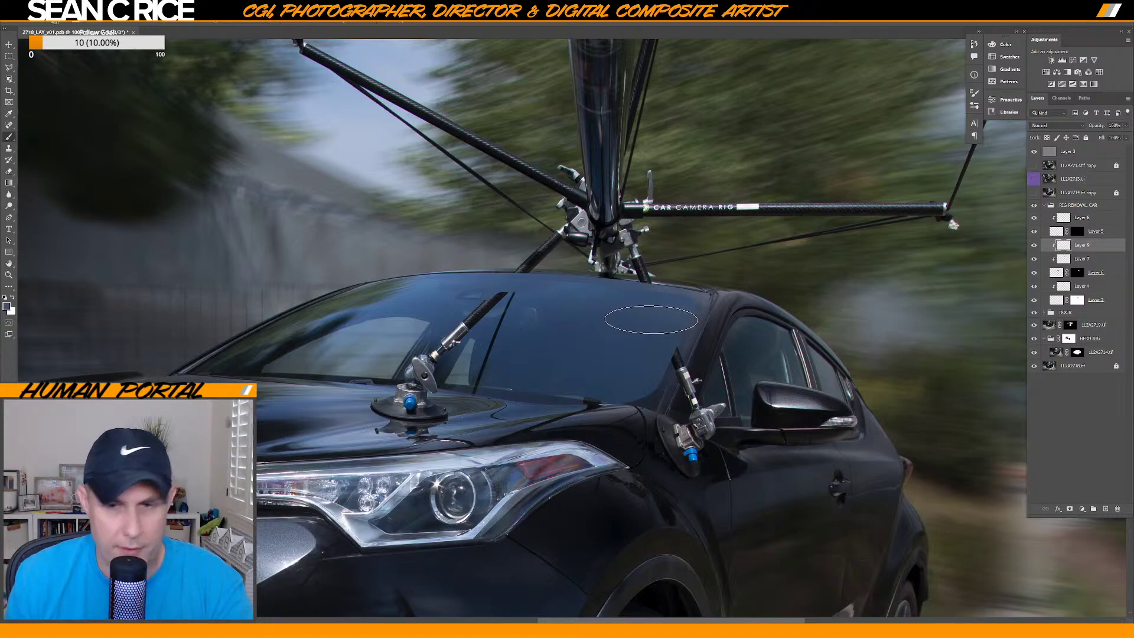
pyautogui.press('[')
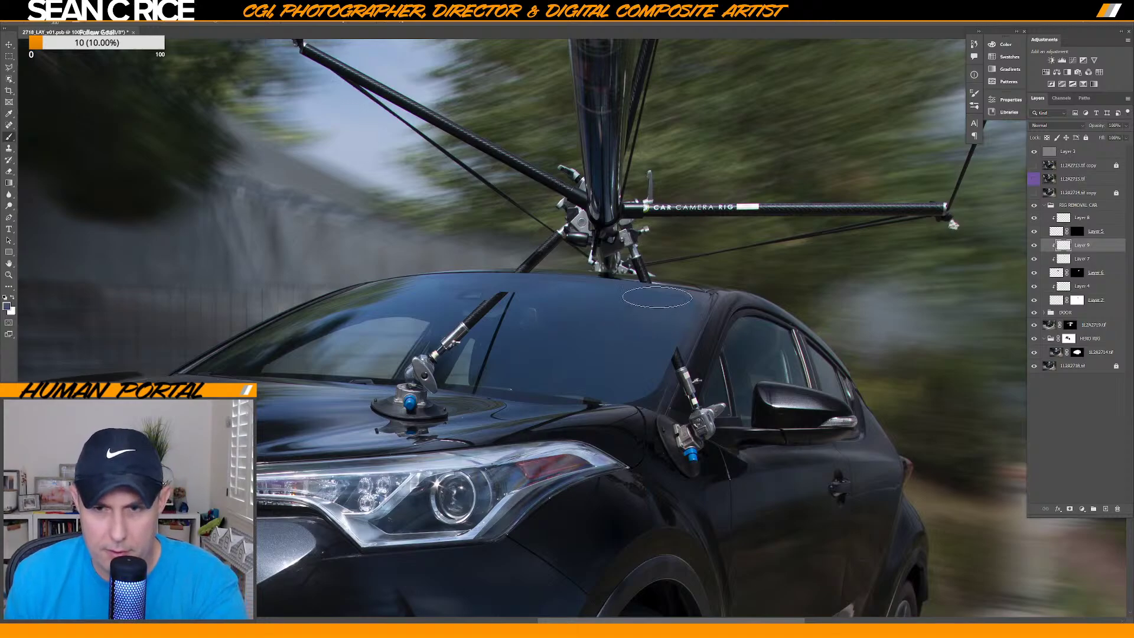
pyautogui.press('[')
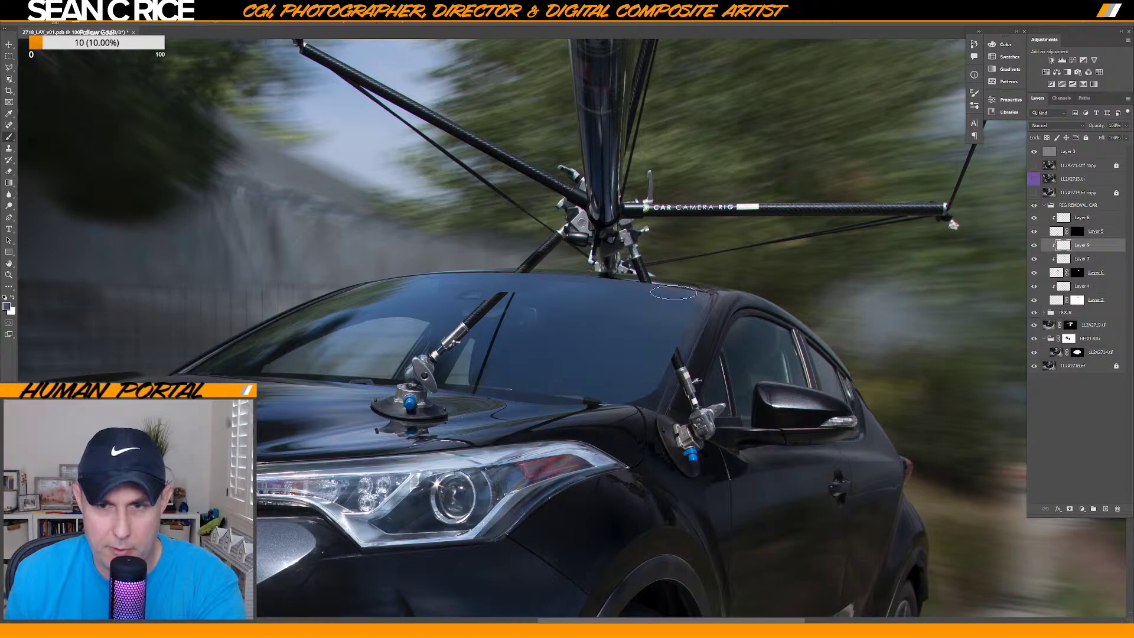
pyautogui.rightClick(660, 306)
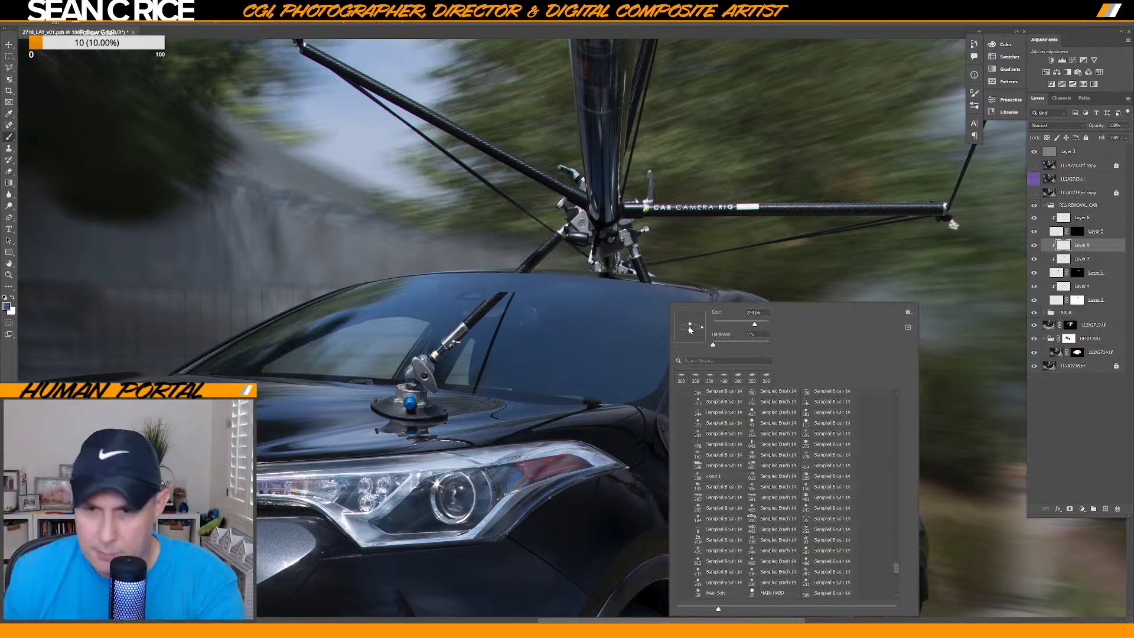
pyautogui.press('Return')
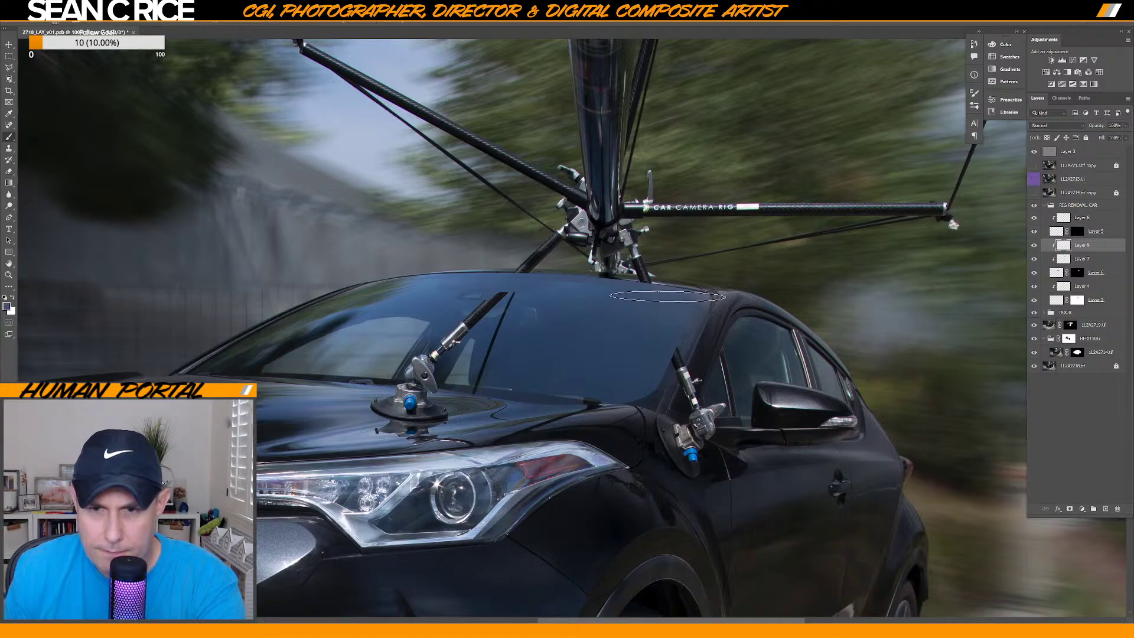
pyautogui.press(']')
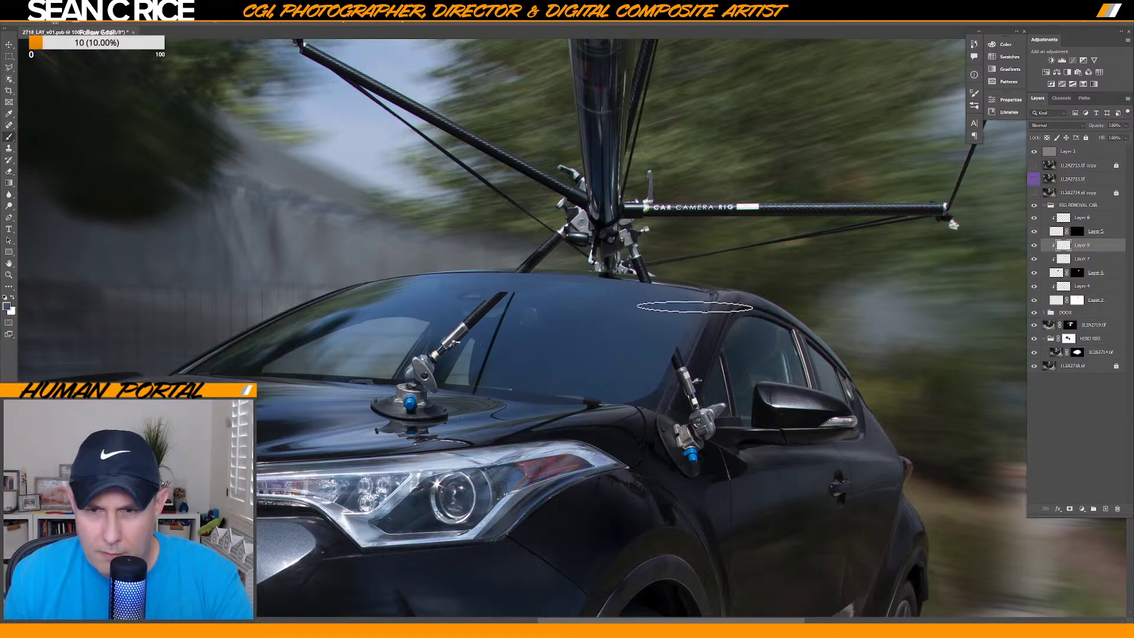
# Compare the windshield with and without its masked paint layer, and blend the tones down to the glass's lower edge with a resized brush.
pyautogui.click(1034, 273)
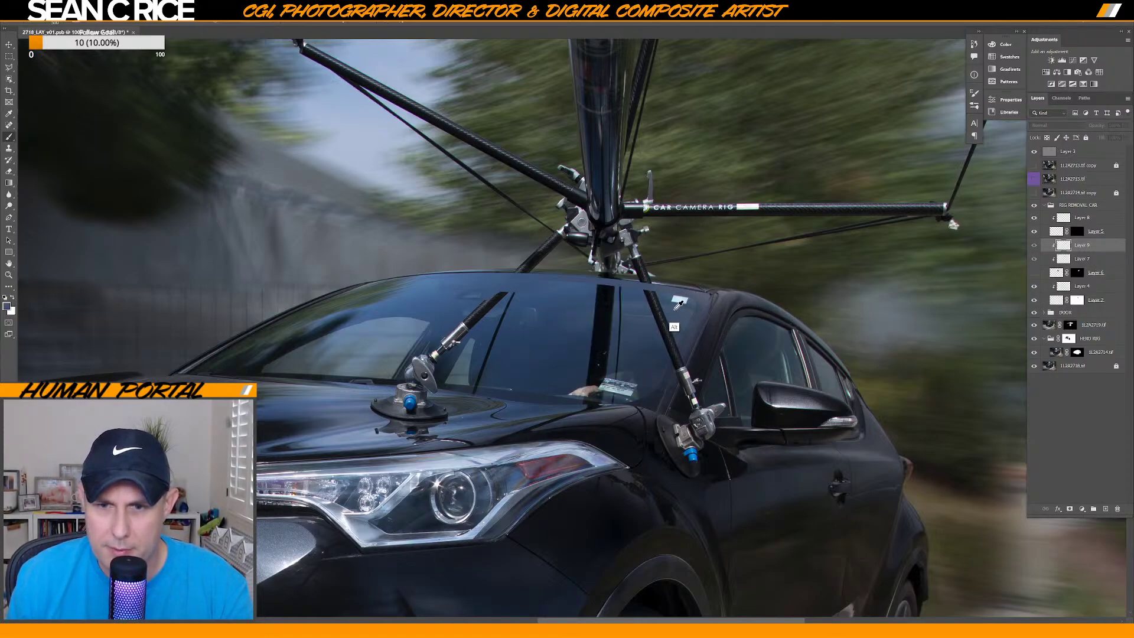
pyautogui.click(1035, 272)
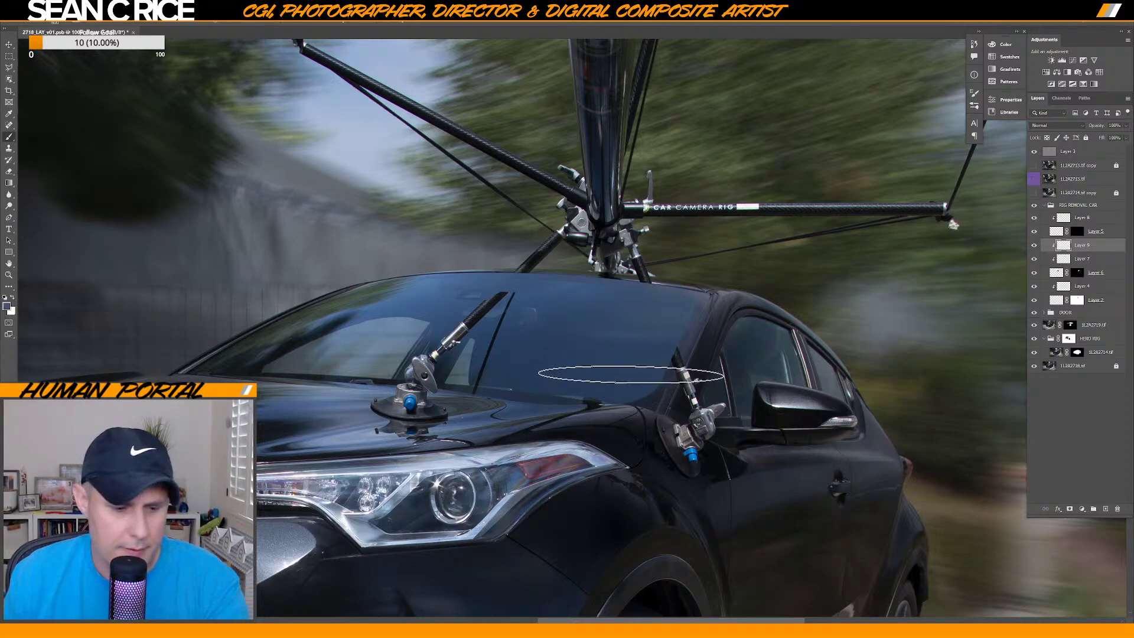
pyautogui.press(']')
pyautogui.press('[')
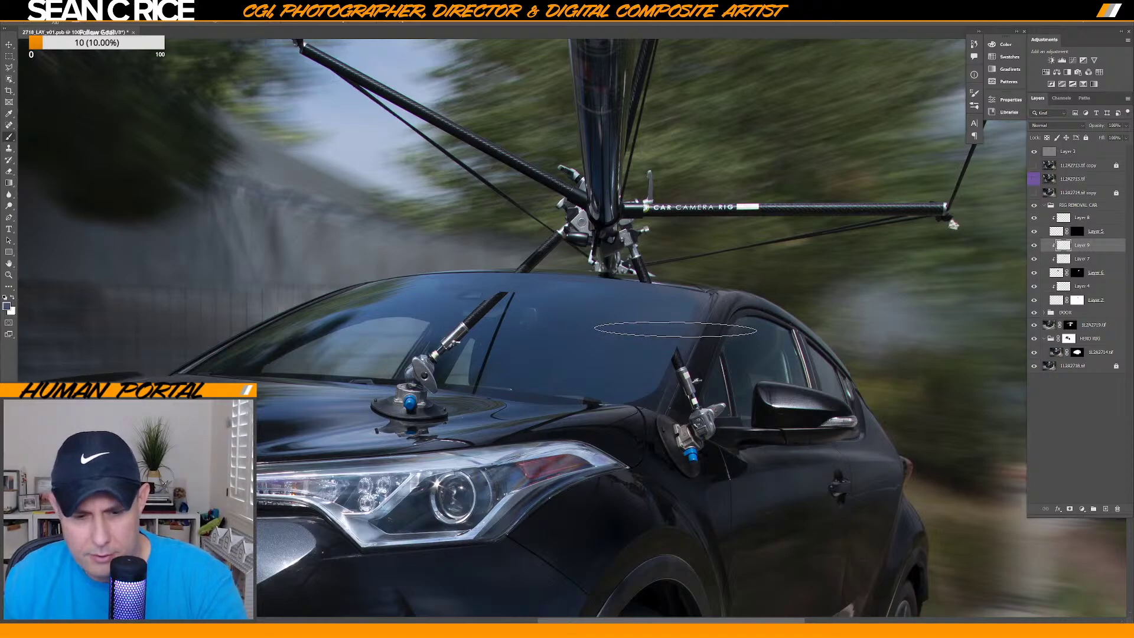
pyautogui.press('[')
pyautogui.press('[')
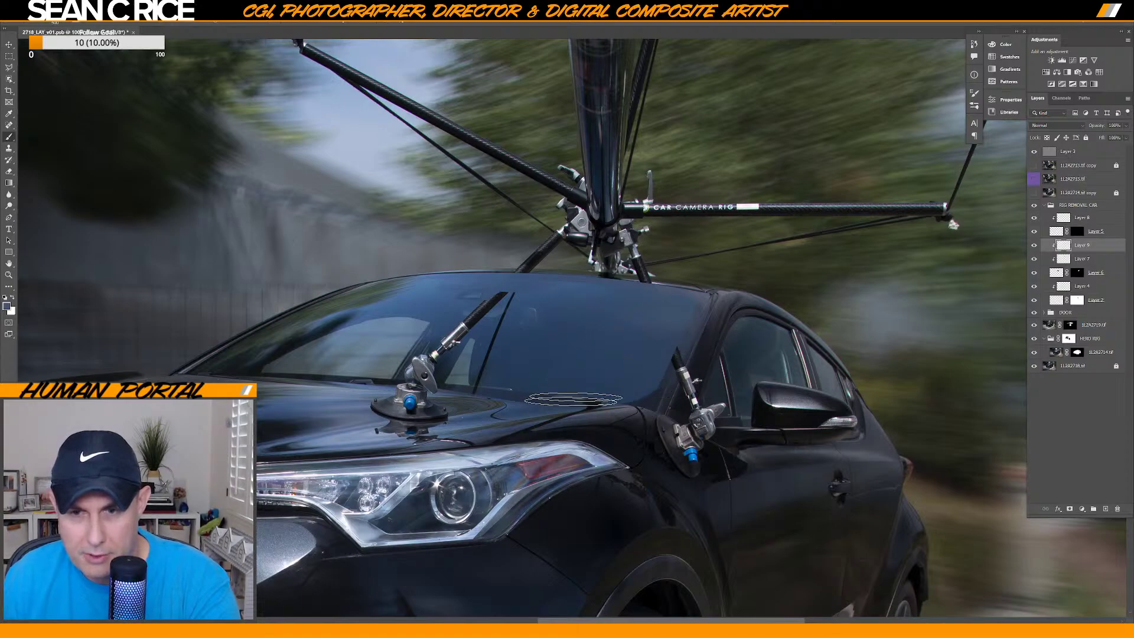
pyautogui.press(']')
pyautogui.press(']')
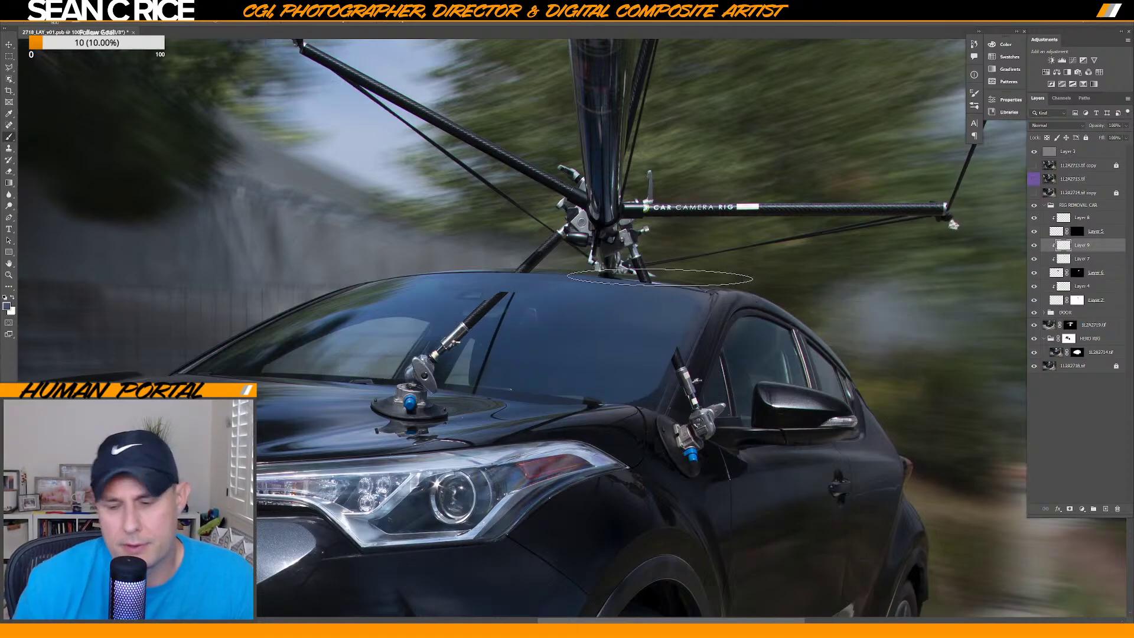
# Group all the windshield paint layers, from the topmost clipped layer down to the lowest masked one above the door group.
pyautogui.scroll(5, 661, 282)
pyautogui.moveTo(661, 273); pyautogui.dragTo(590, 418)
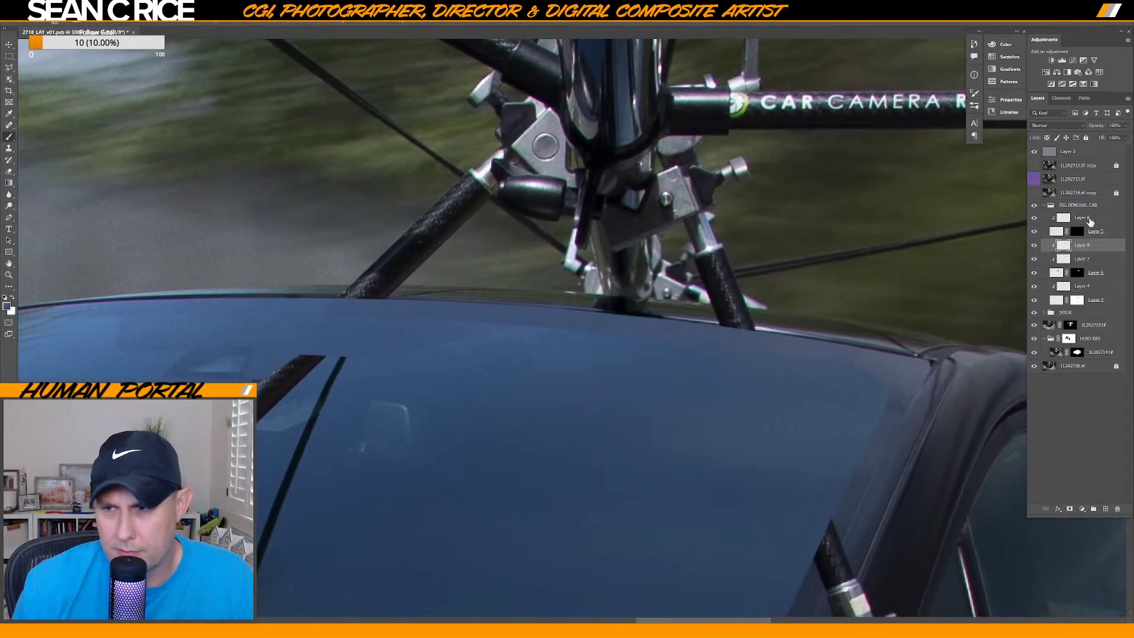
pyautogui.click(1091, 219)
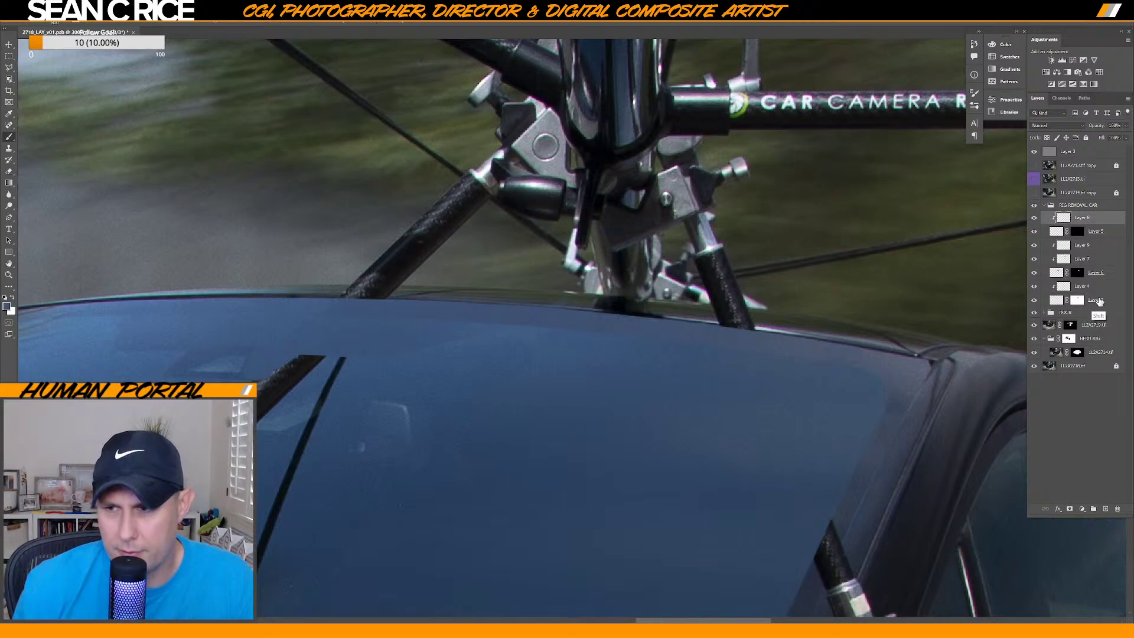
pyautogui.keyDown('shift'); pyautogui.click(1098, 301); pyautogui.keyUp('shift')
pyautogui.hotkey('ctrl', 'g')
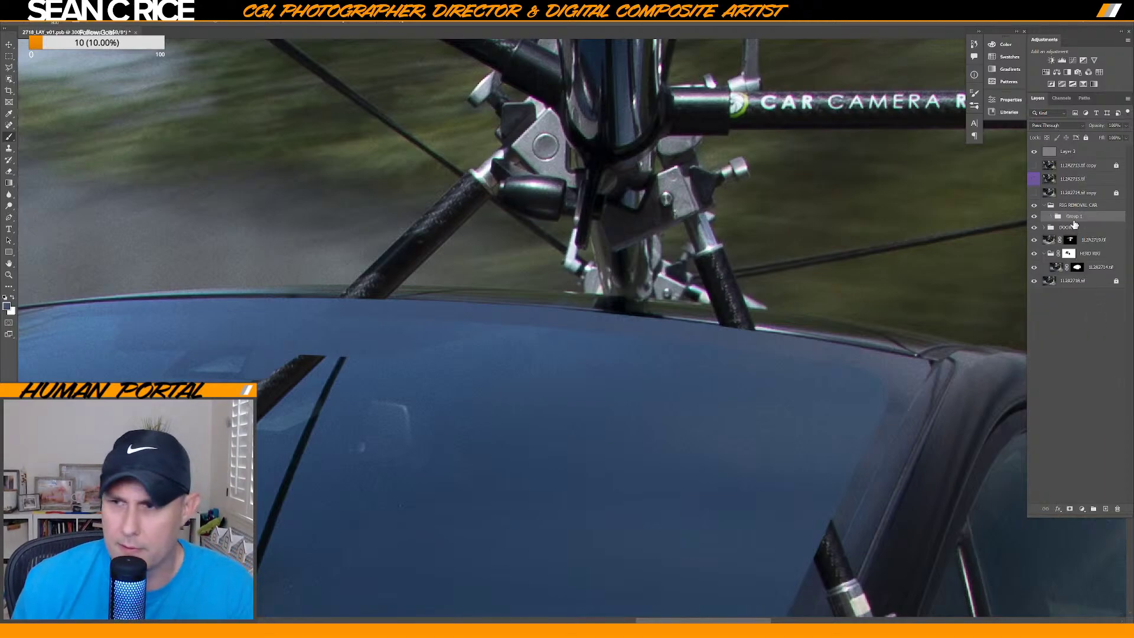
# Rename the new layer group WINDOW and toggle its visibility off and on to check the windshield cleanup.
pyautogui.hotkey('alt', 'w')
pyautogui.press('i')
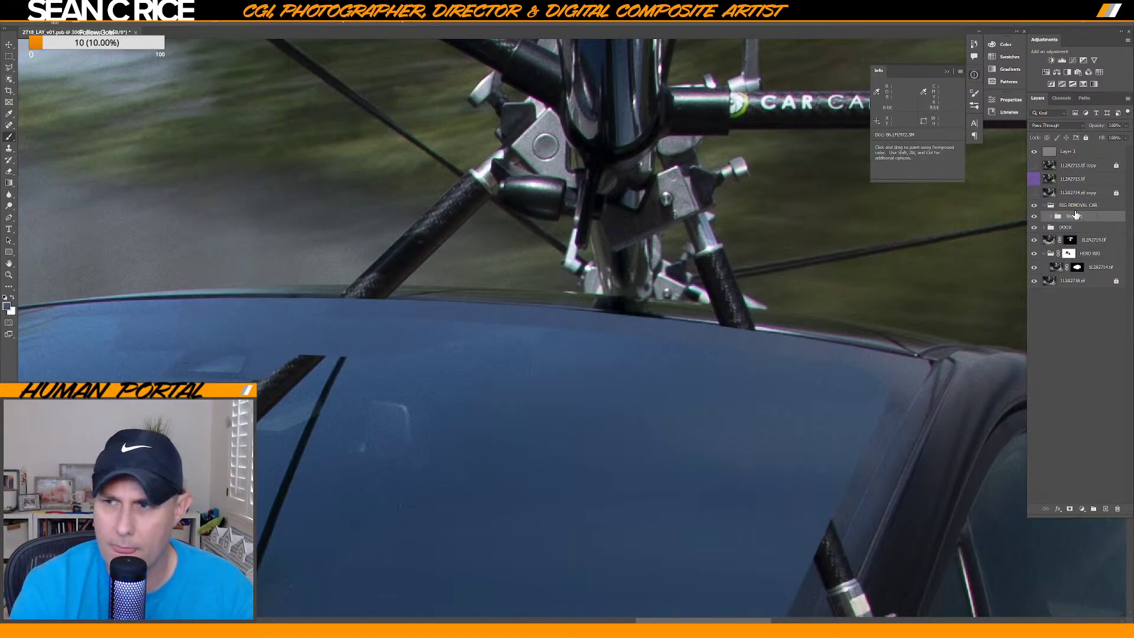
pyautogui.doubleClick(1074, 216)
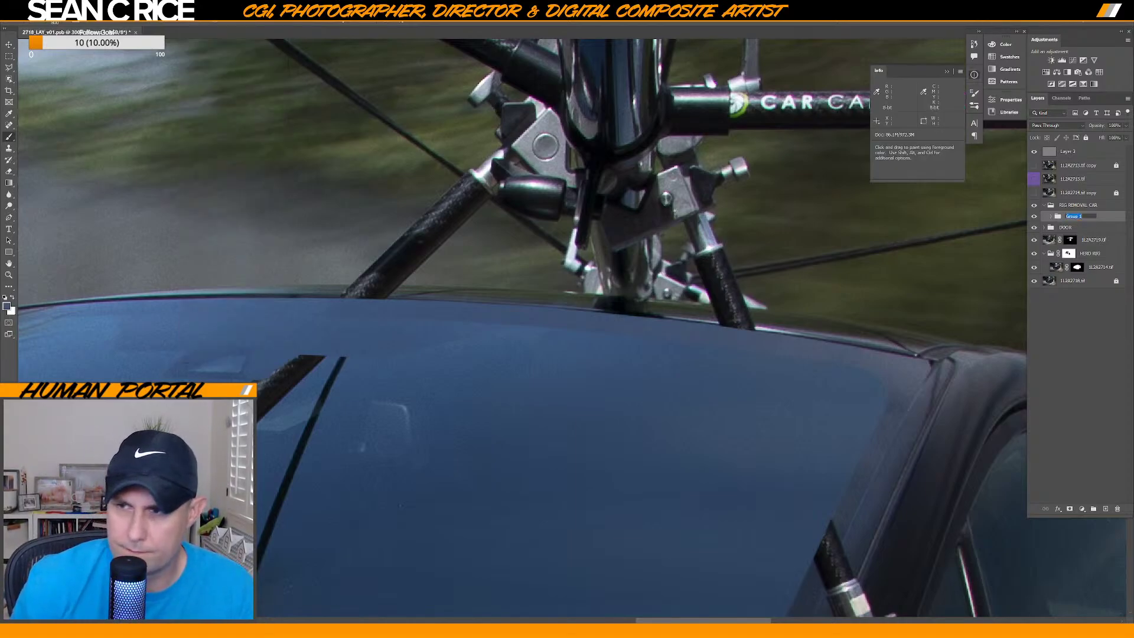
pyautogui.write('W')
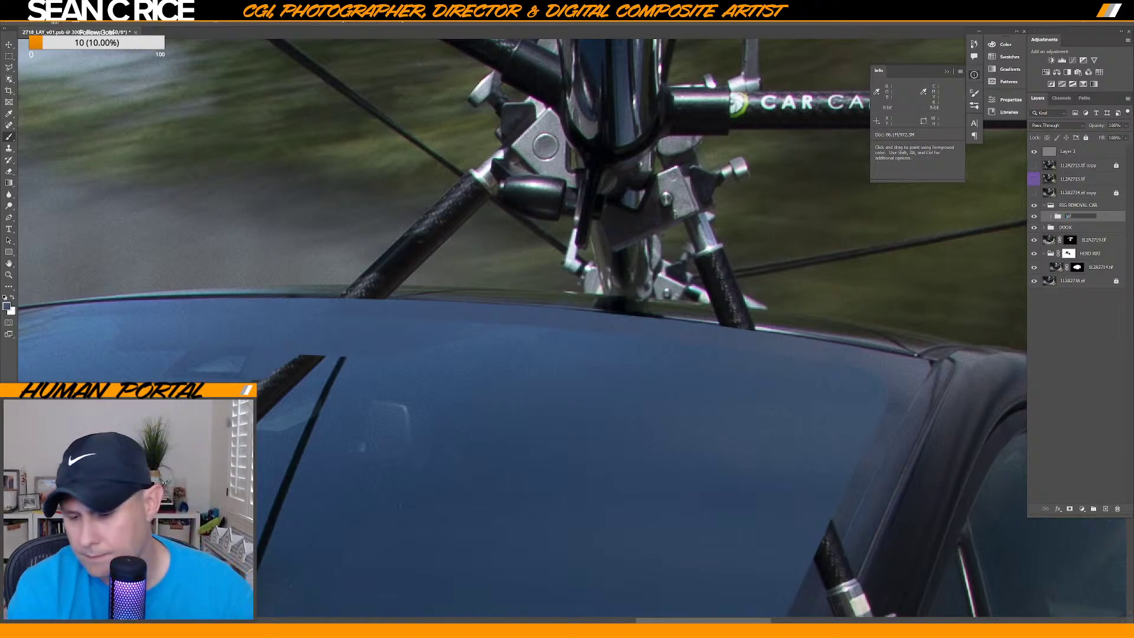
pyautogui.write('ACOM')
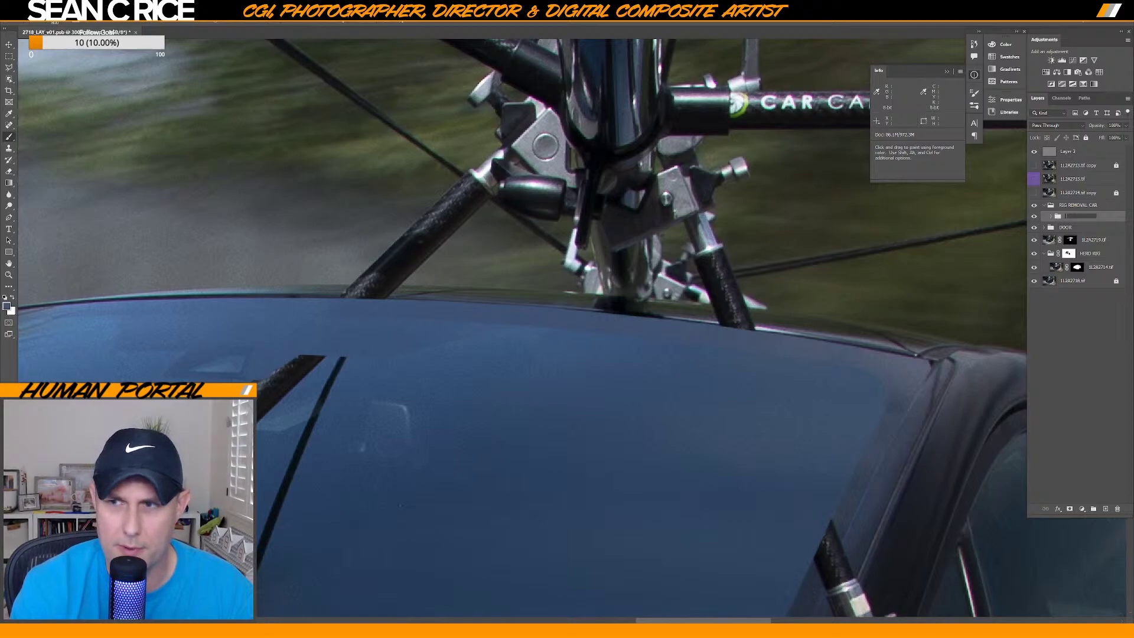
pyautogui.write('IN')
pyautogui.hotkey('alt', 'd')
pyautogui.press('Escape')
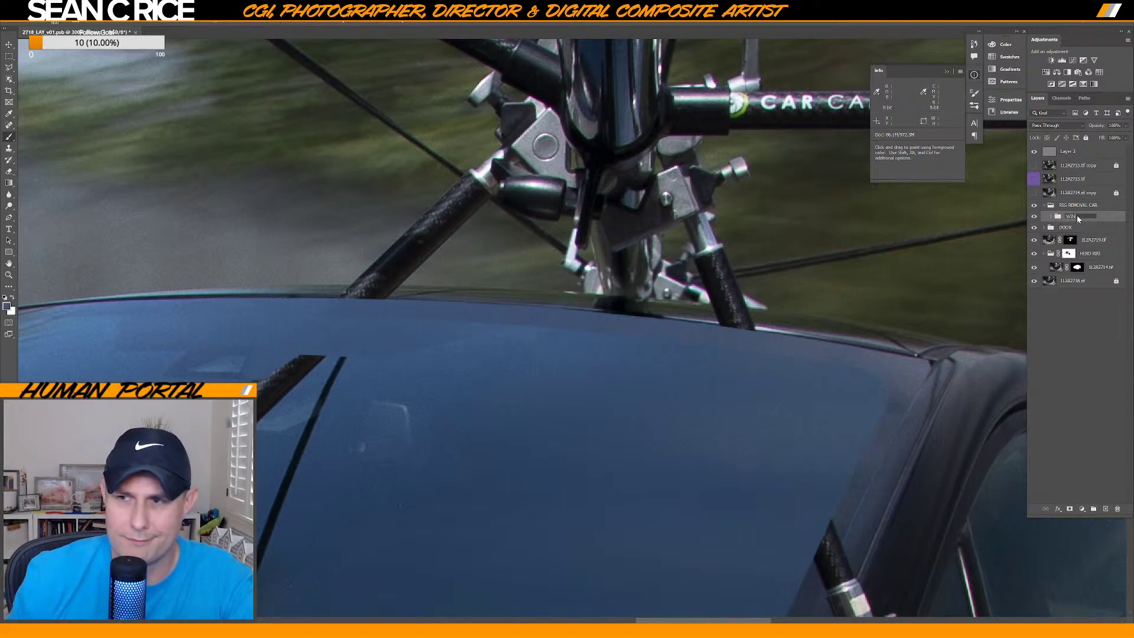
pyautogui.doubleClick(1077, 216)
pyautogui.press('o')
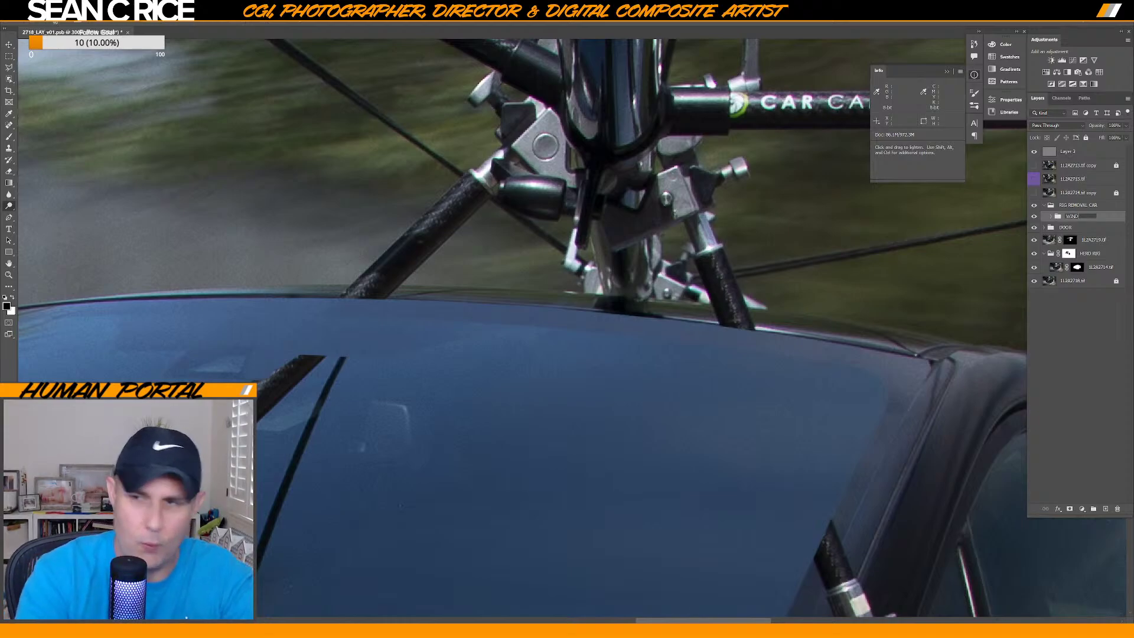
pyautogui.write('DOW')
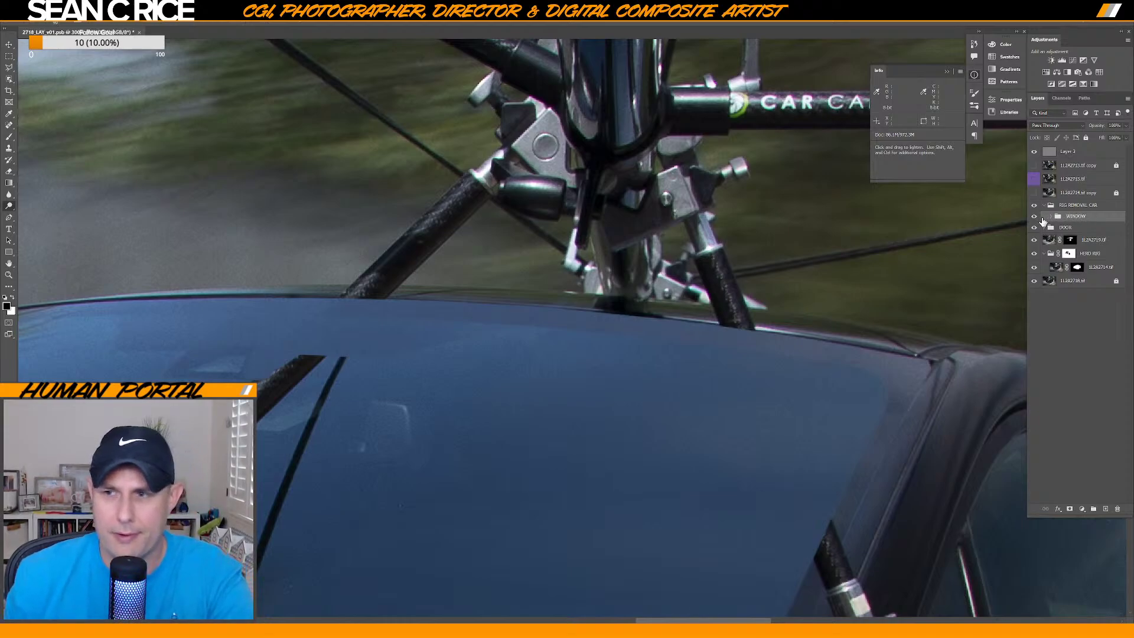
pyautogui.click(1034, 219)
pyautogui.click(1034, 219)
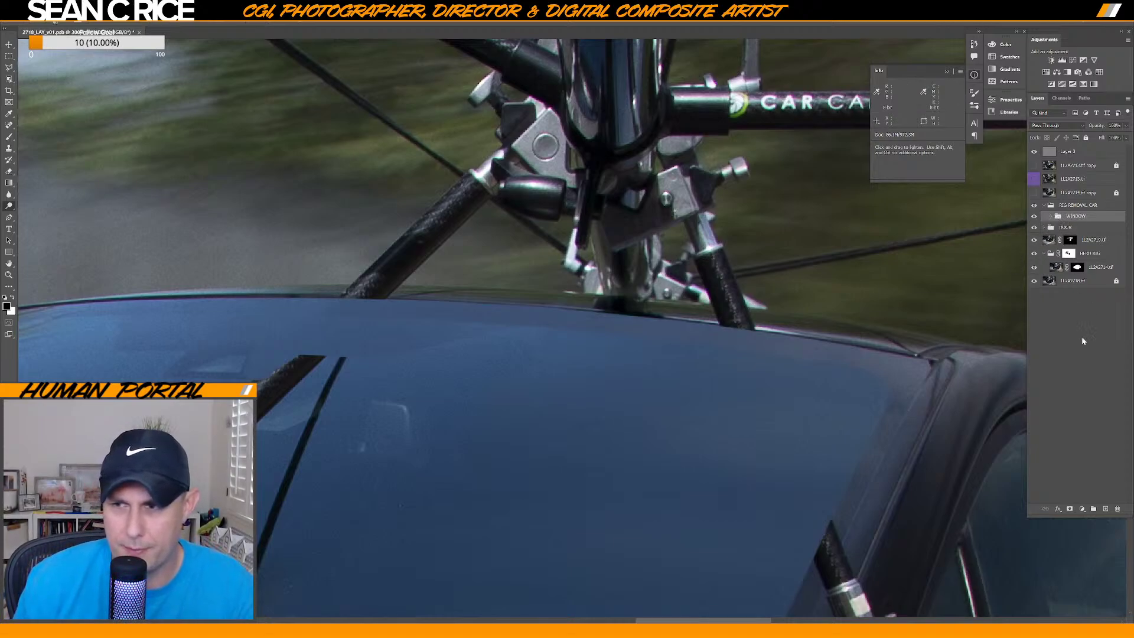
# Add a layer mask to the WINDOW group and set up the MAIN HARD brush with black for masking.
pyautogui.click(1070, 509)
pyautogui.press('b')
pyautogui.press('x')
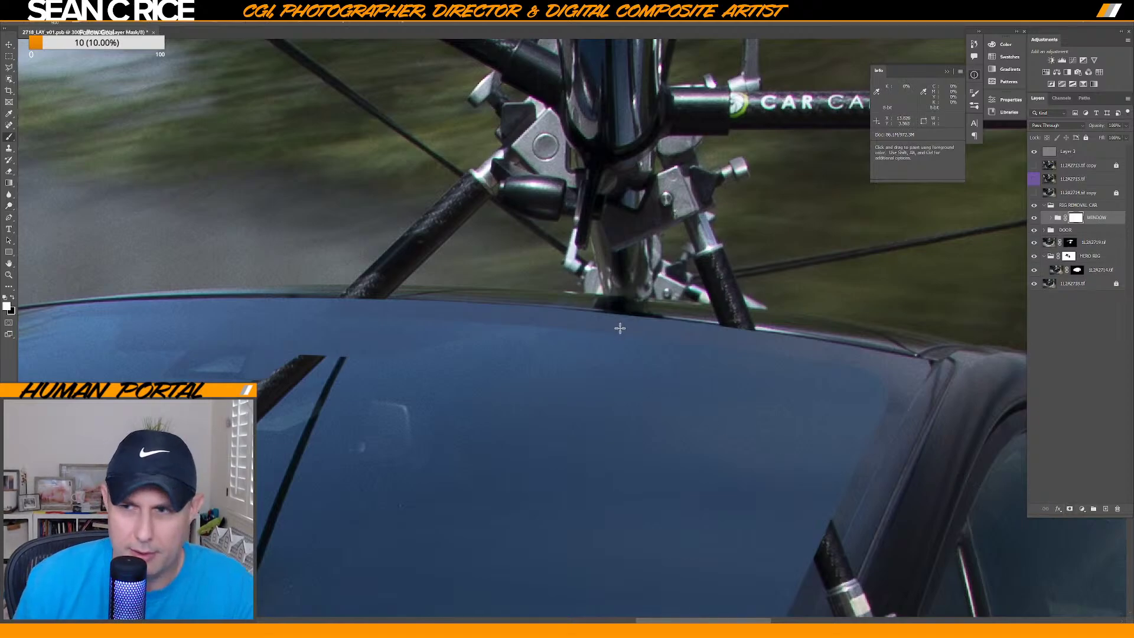
pyautogui.rightClick(603, 283)
pyautogui.click(695, 576)
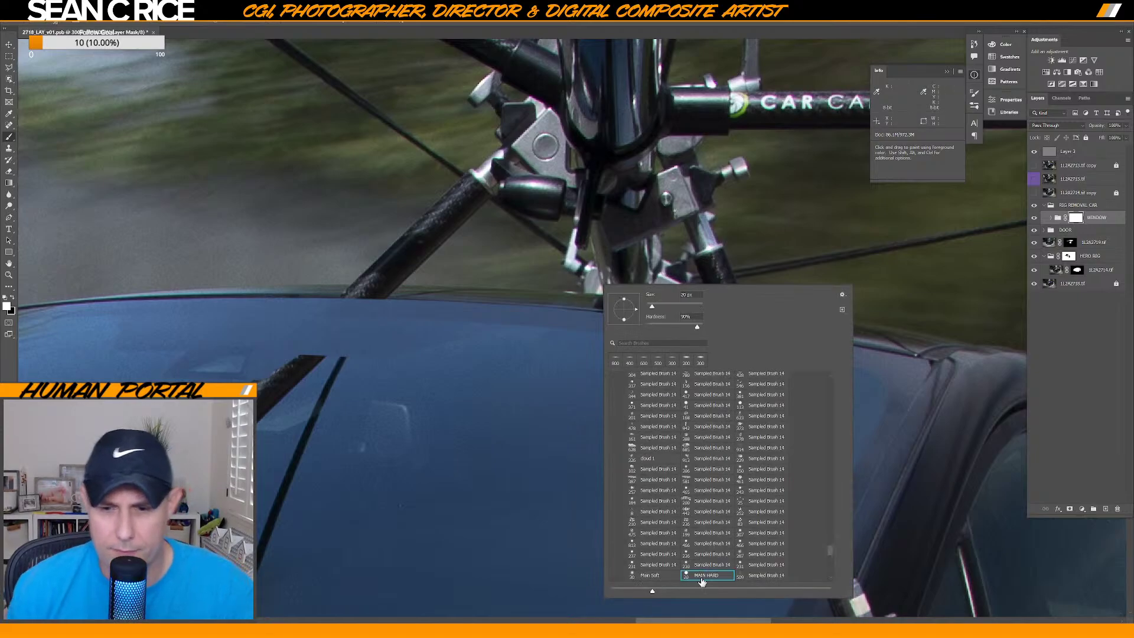
pyautogui.press('Return')
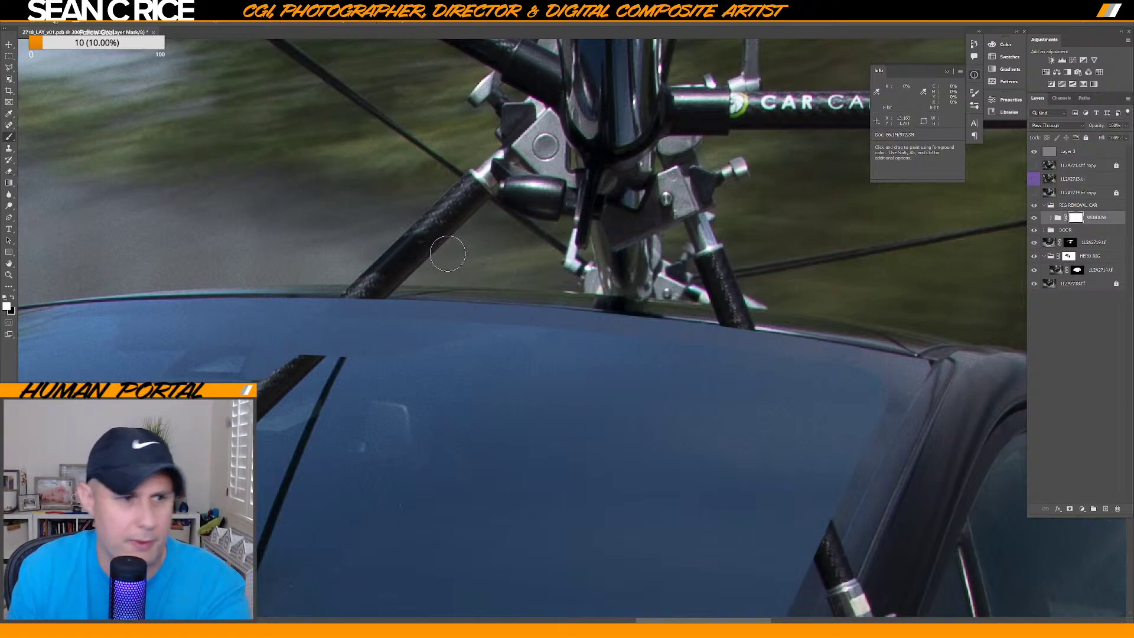
pyautogui.press('x')
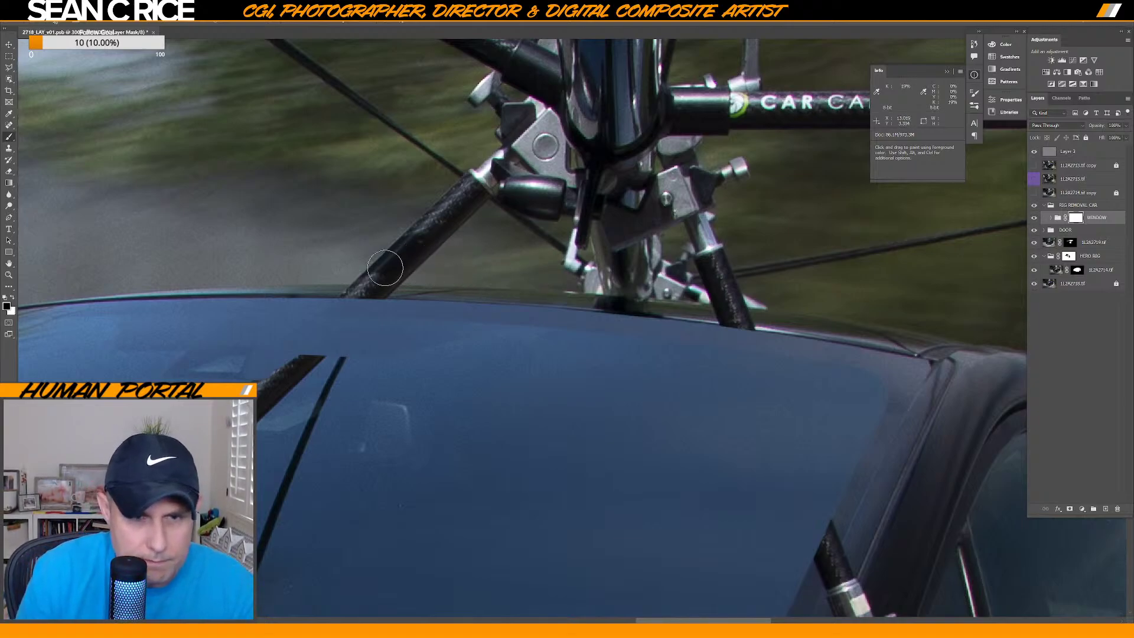
# Add a new empty layer above the WINDOW group inside the rig removal group.
pyautogui.press('shift')
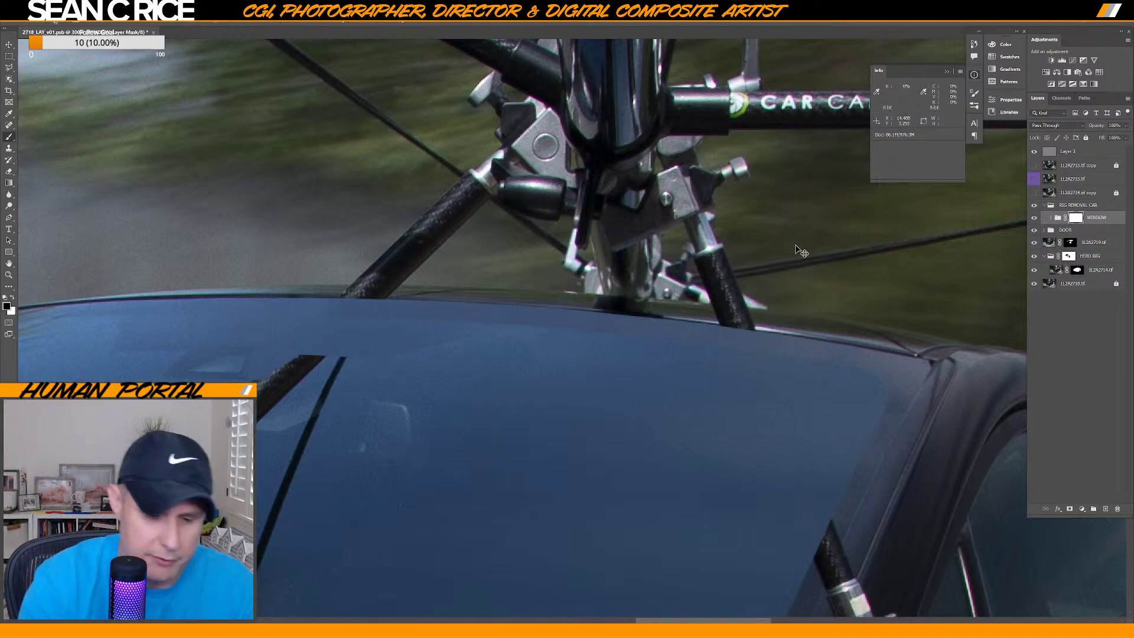
pyautogui.hotkey('ctrl', 'shift', 'alt', 'n')
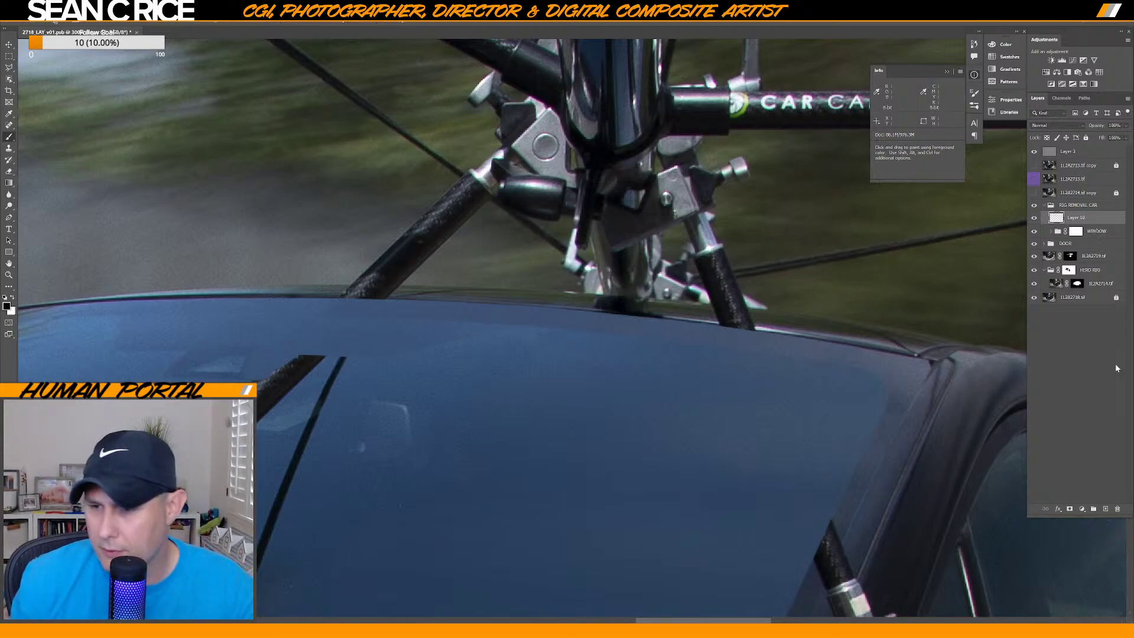
# Create a layer group named ROOF inside the rig removal group and reselect the empty layer above WINDOW.
pyautogui.click(1093, 509)
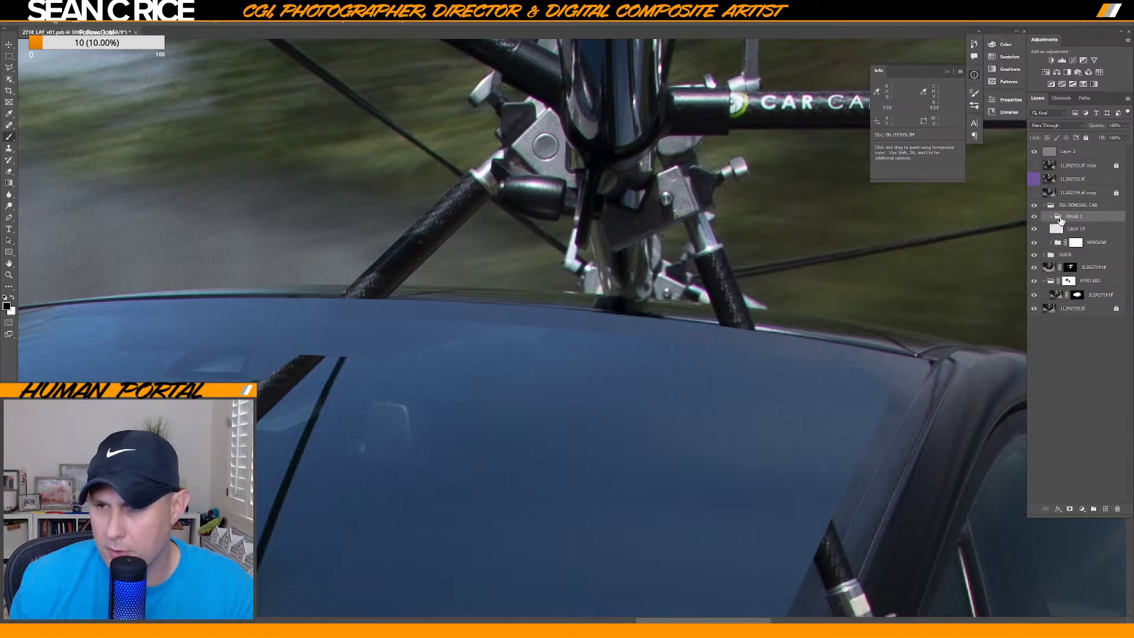
pyautogui.doubleClick(1072, 216)
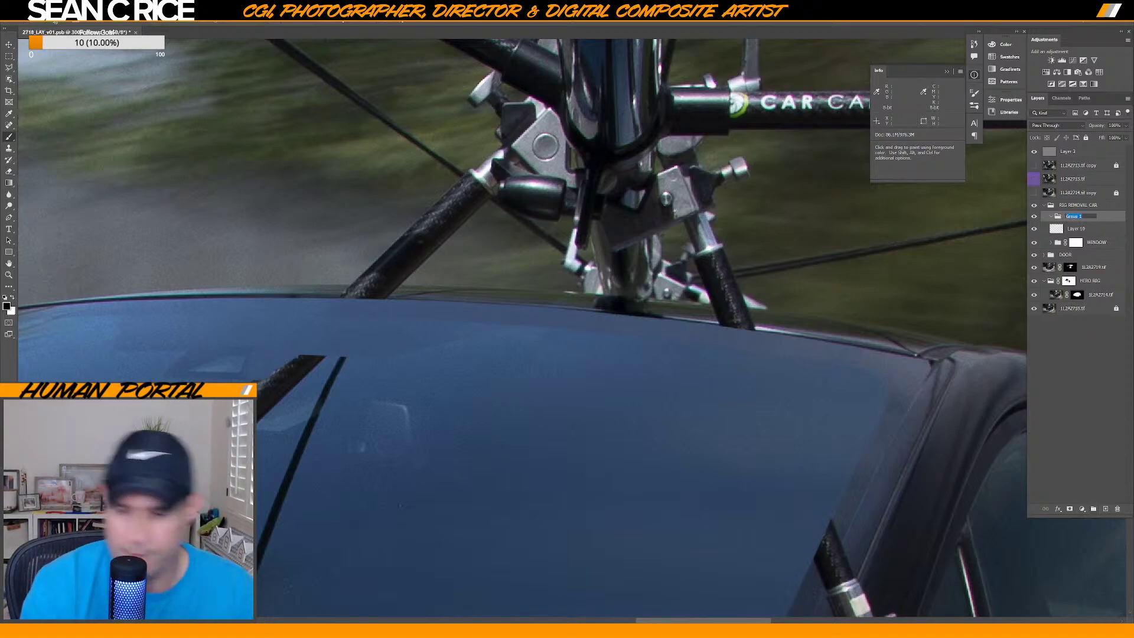
pyautogui.press('BackSpace')
pyautogui.write('ROOF')
pyautogui.click(1074, 233)
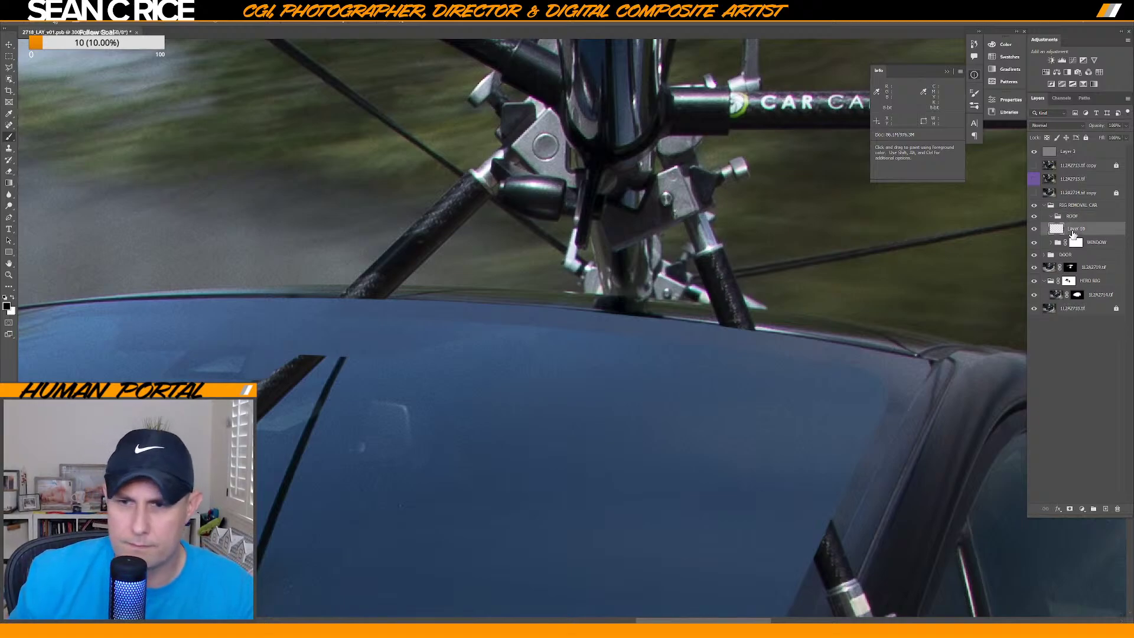
# Try to set the size of a flattened soft brush for painting along the roof edge.
pyautogui.rightClick(716, 307)
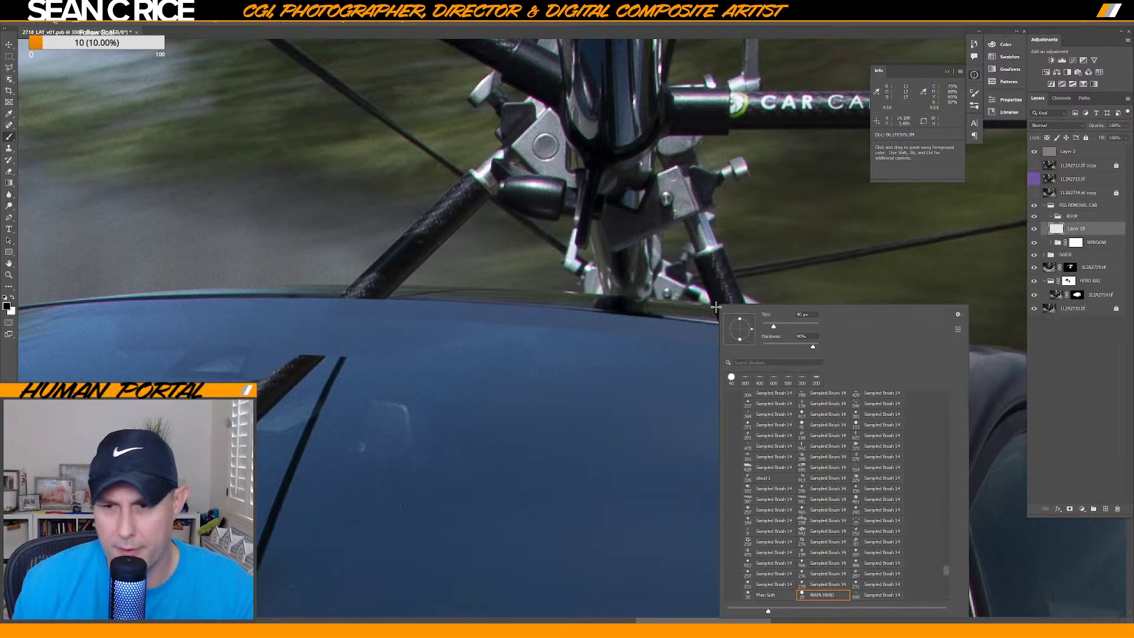
pyautogui.click(774, 380)
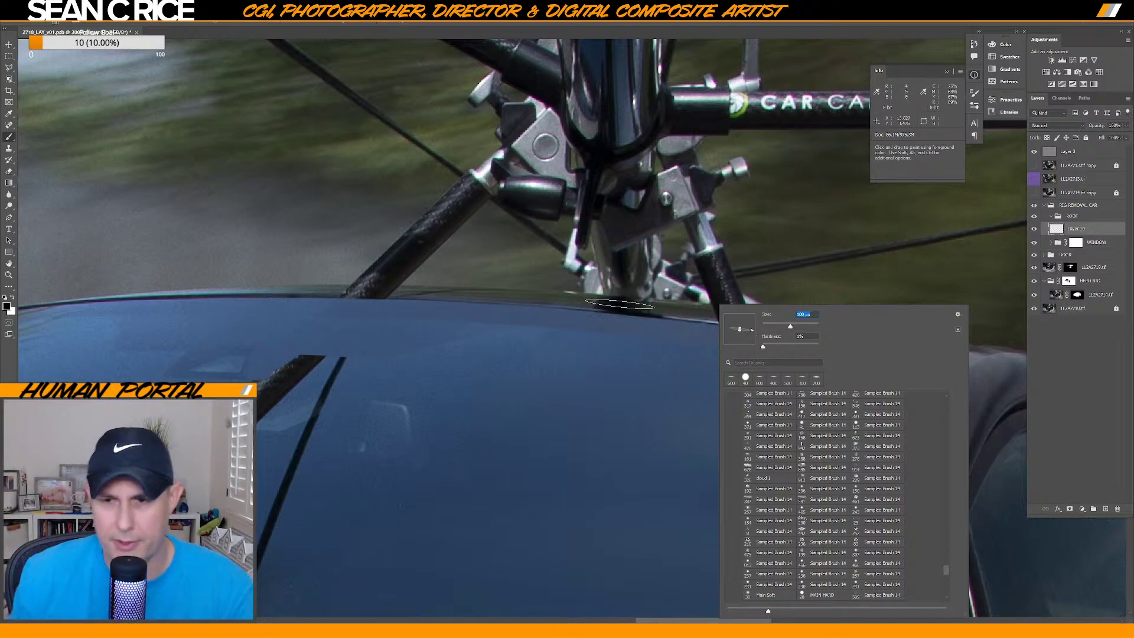
pyautogui.write('1')
pyautogui.press('Return')
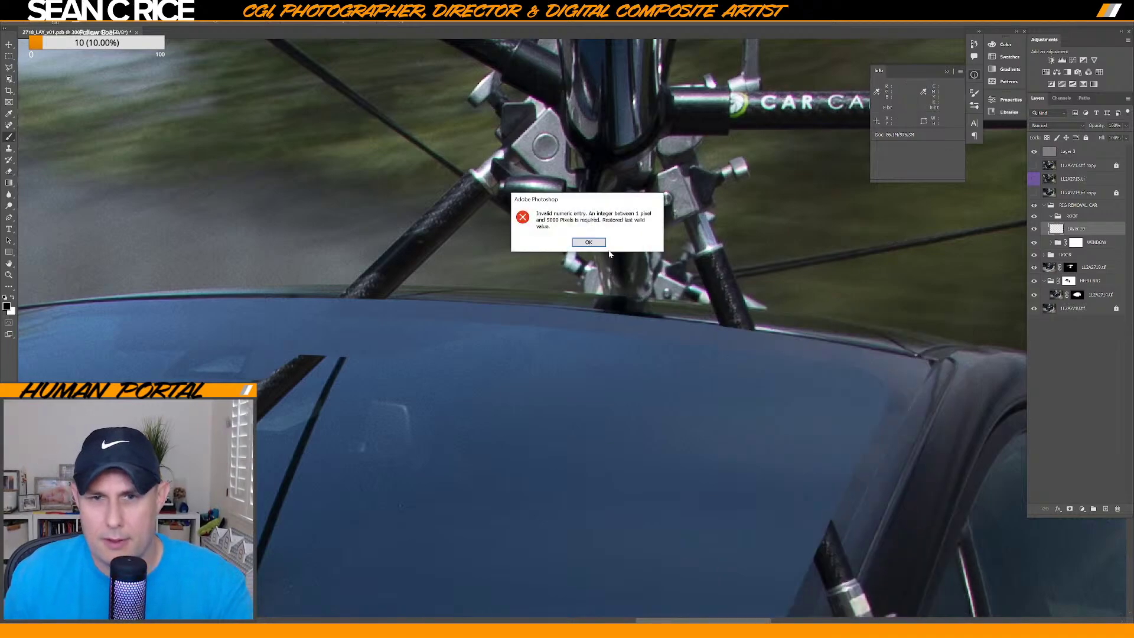
pyautogui.press('Return')
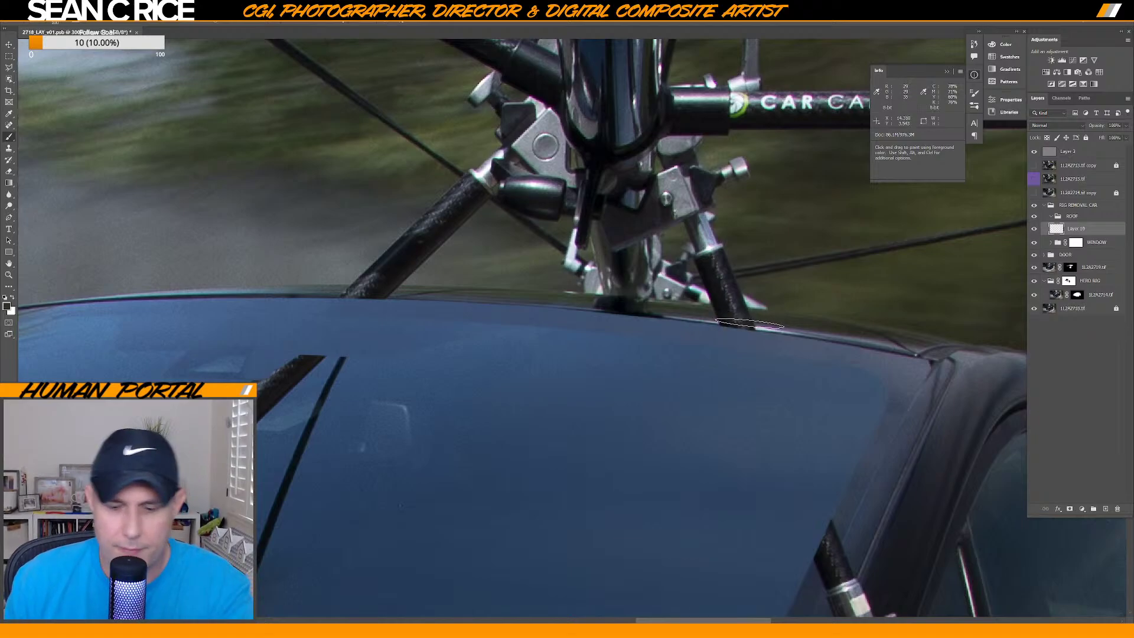
pyautogui.click(765, 334)
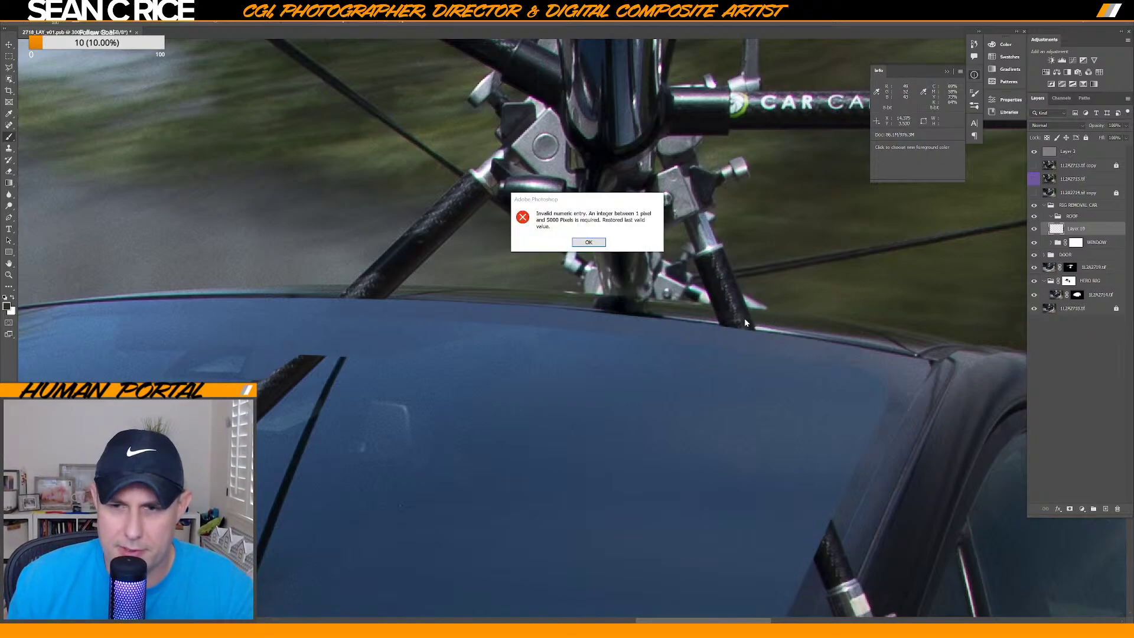
pyautogui.click(596, 245)
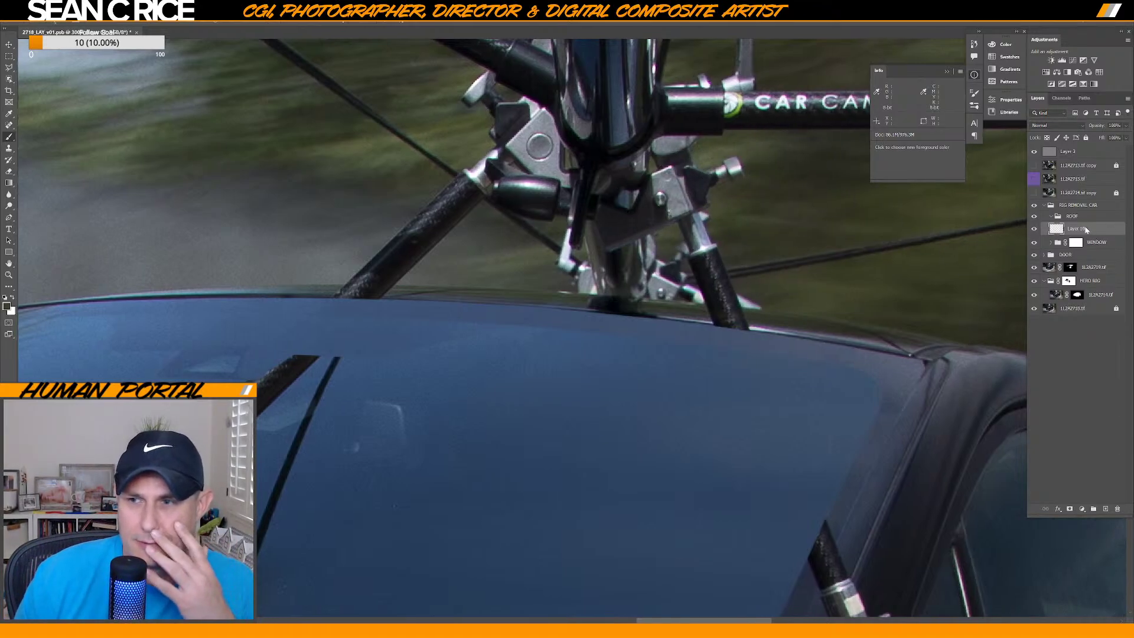
pyautogui.click(1078, 216)
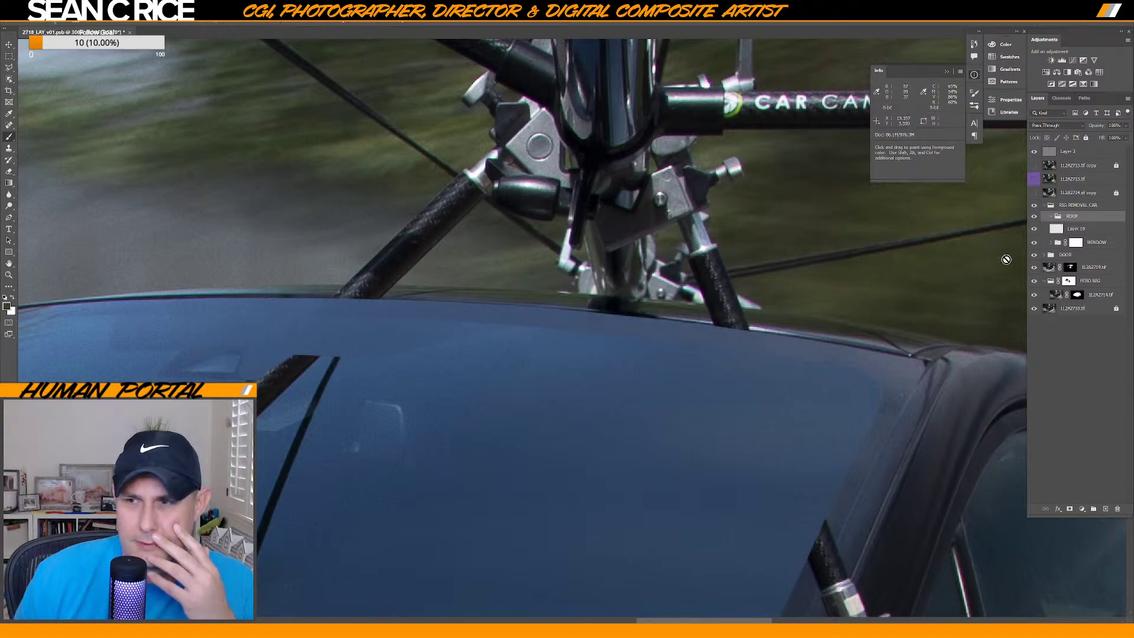
pyautogui.click(1080, 228)
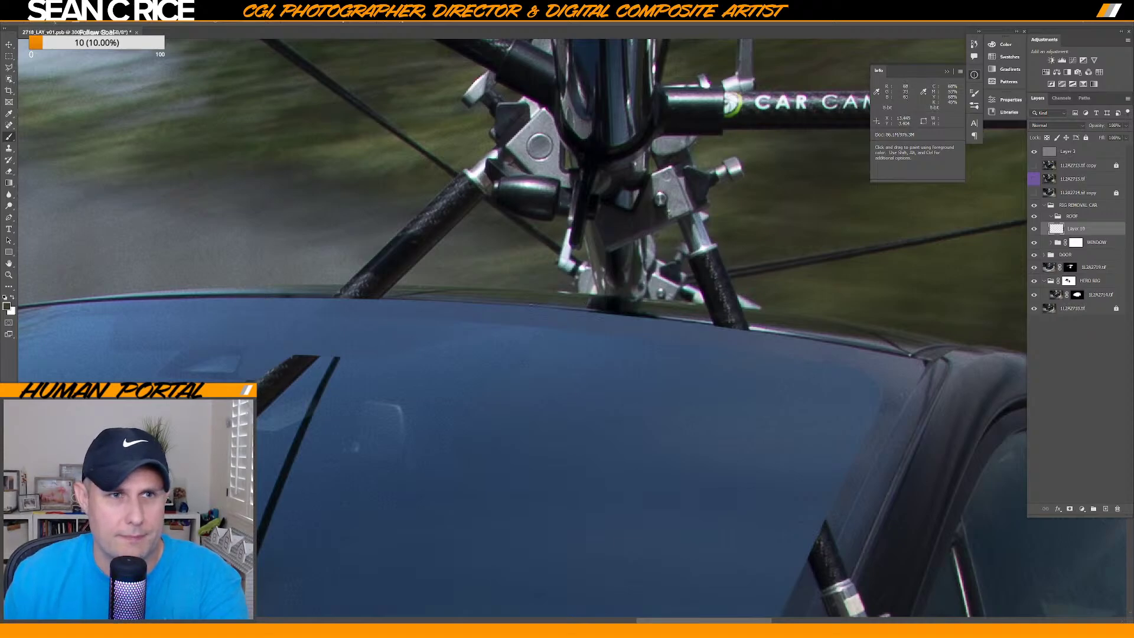
pyautogui.press('Return')
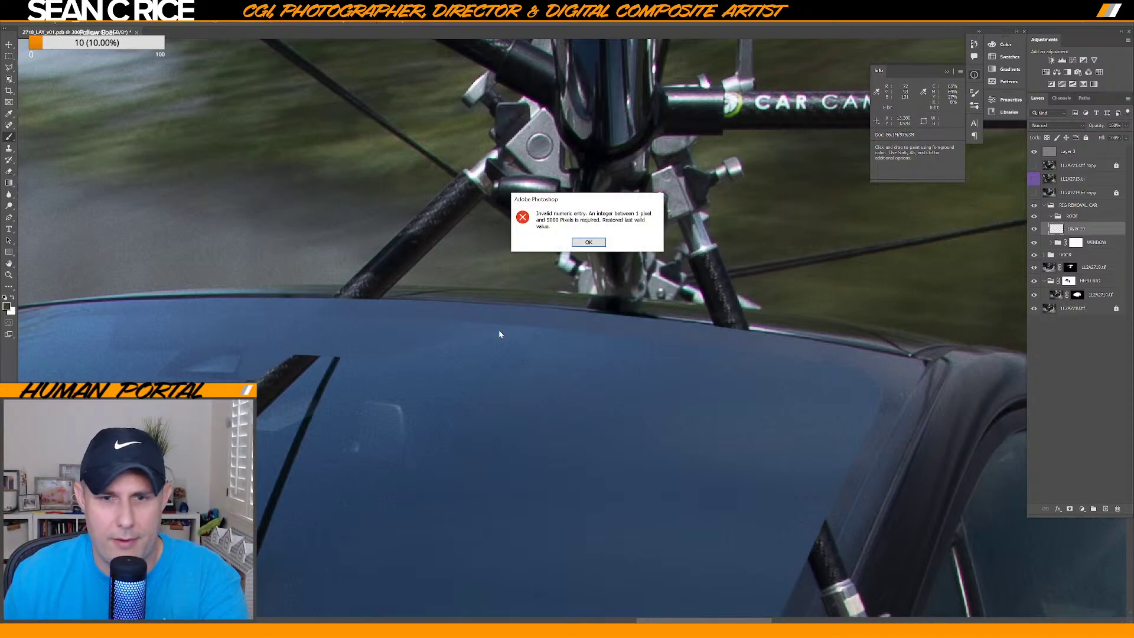
pyautogui.click(588, 242)
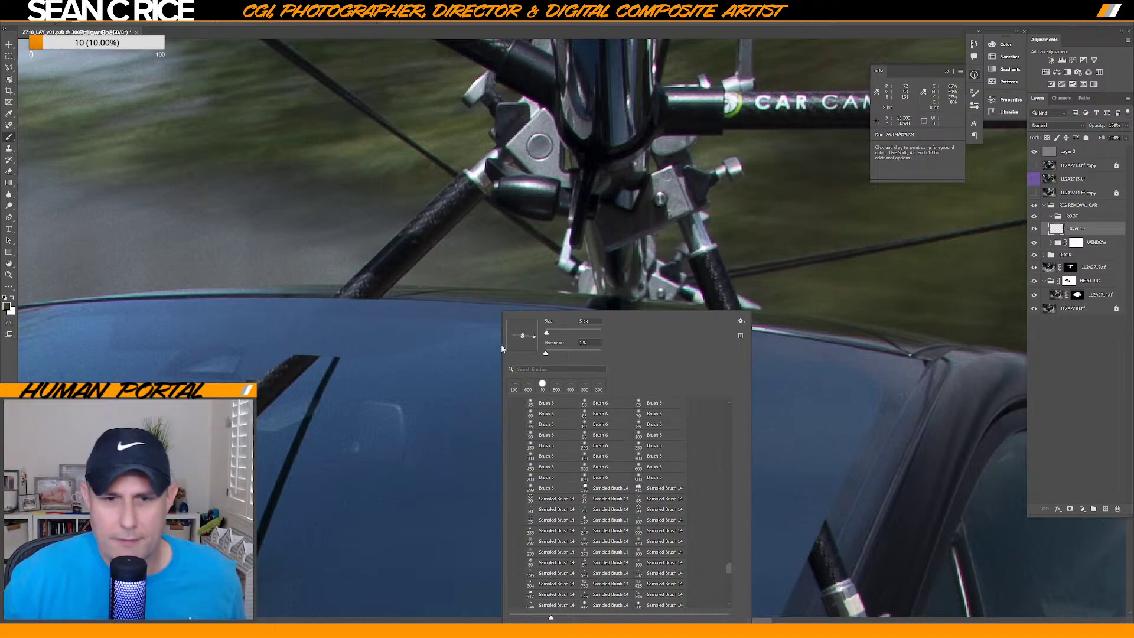
pyautogui.press('Return')
# Choose the flattened soft brush preset and enlarge it slightly for painting the roof edge.
pyautogui.rightClick(631, 260)
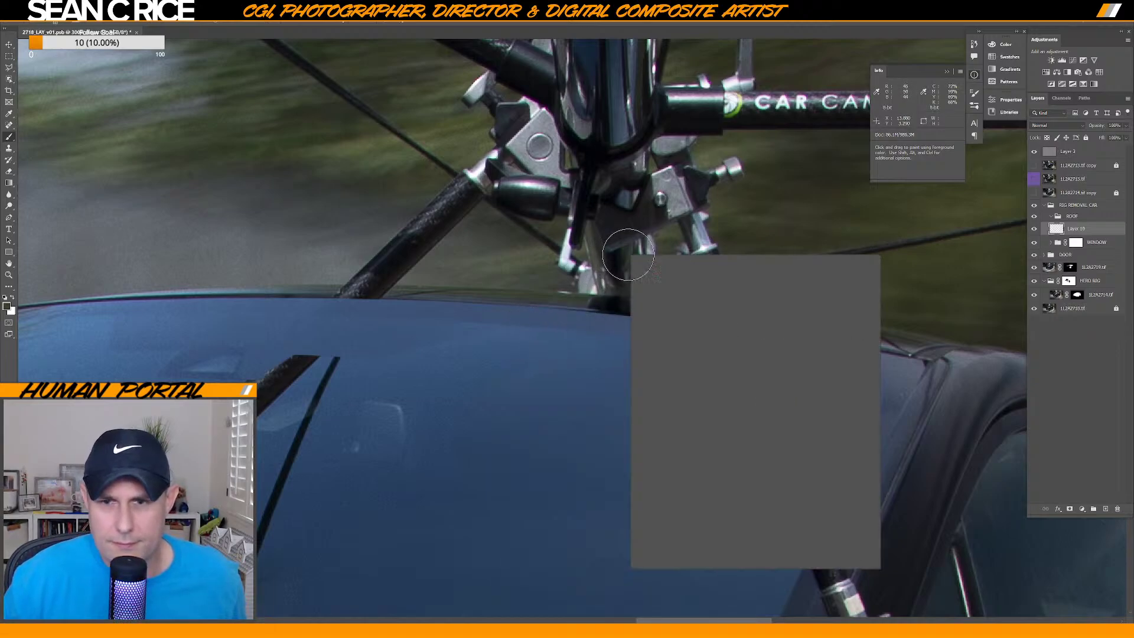
pyautogui.click(643, 329)
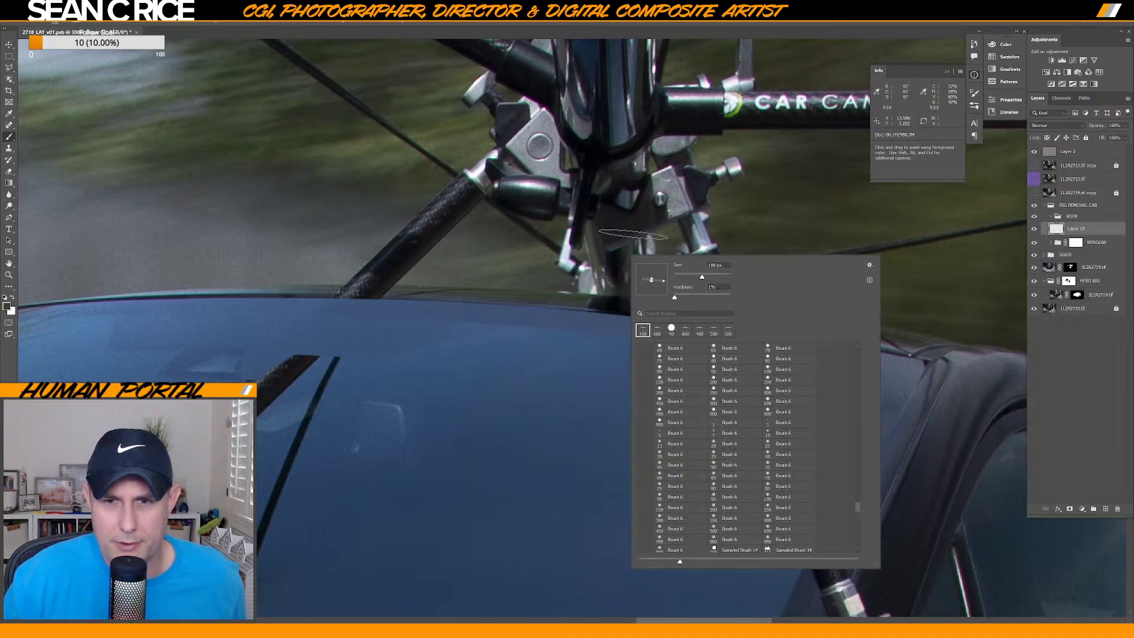
pyautogui.press('Return')
pyautogui.press(']')
pyautogui.press(']')
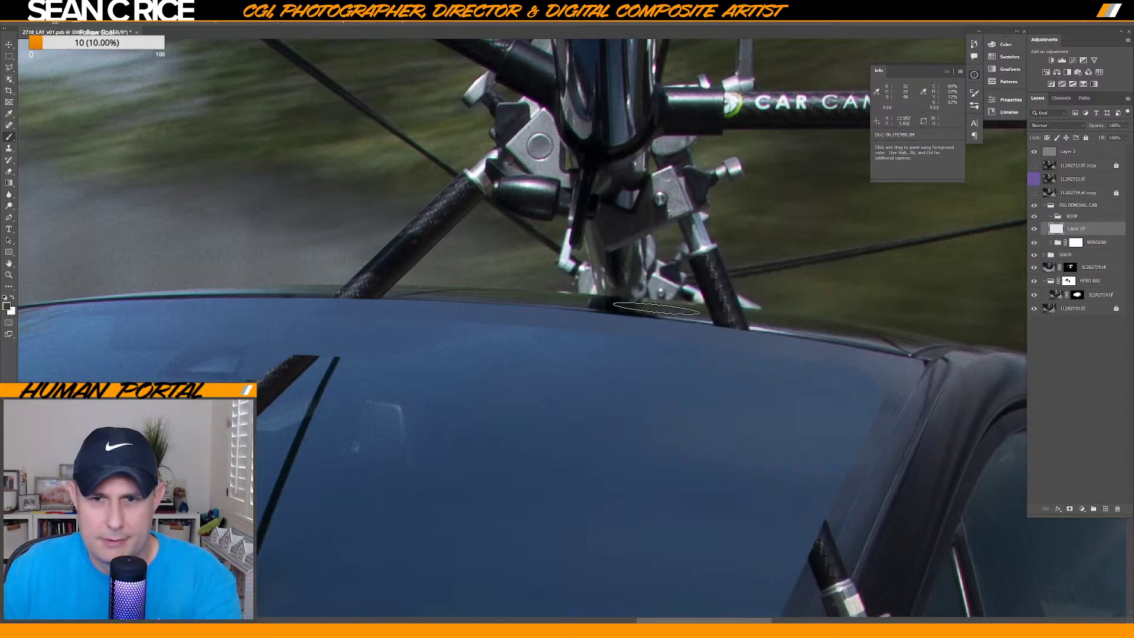
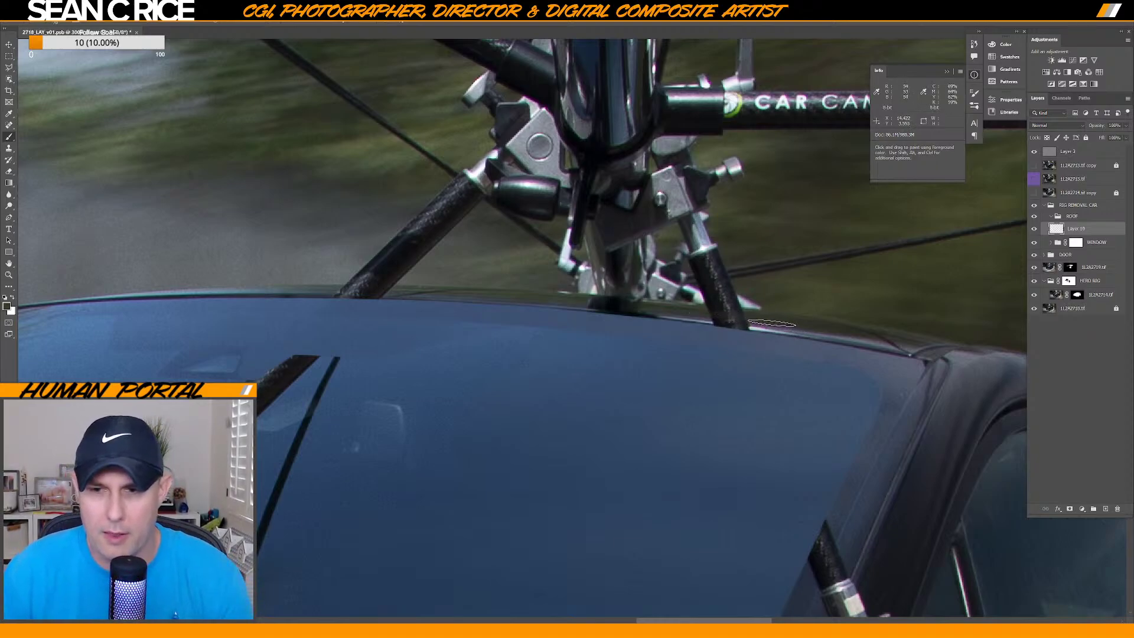
# Sample the dark roof colours beside the front rig arm and paint over the arm's foot along the roof edge.
pyautogui.scroll(-1, 773, 324)
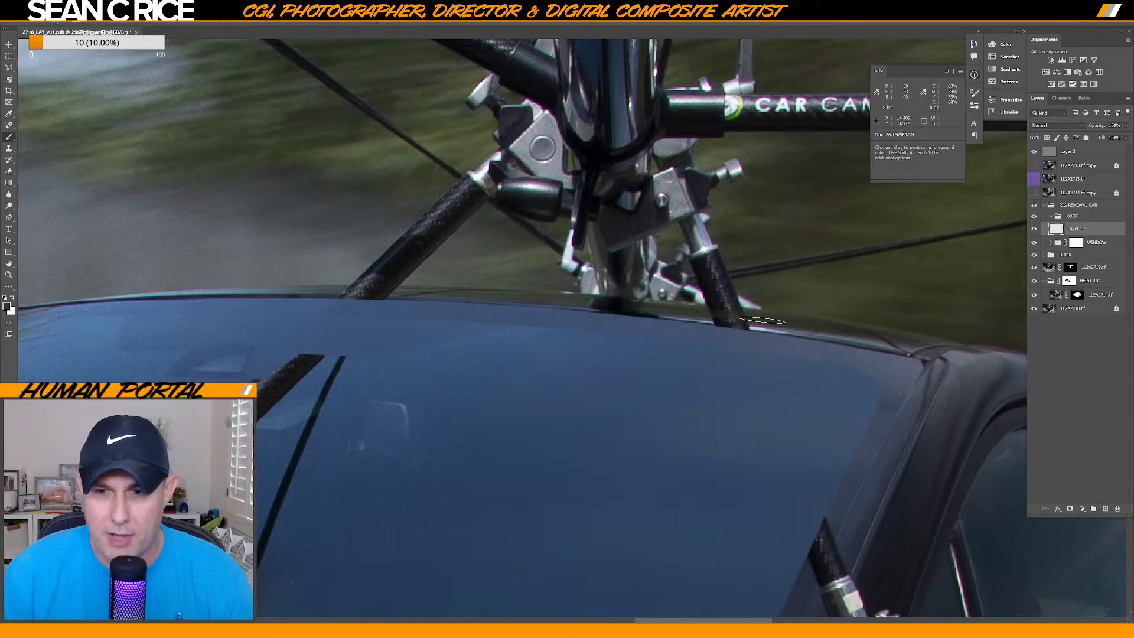
pyautogui.keyDown('alt'); pyautogui.click(716, 316); pyautogui.keyUp('alt')
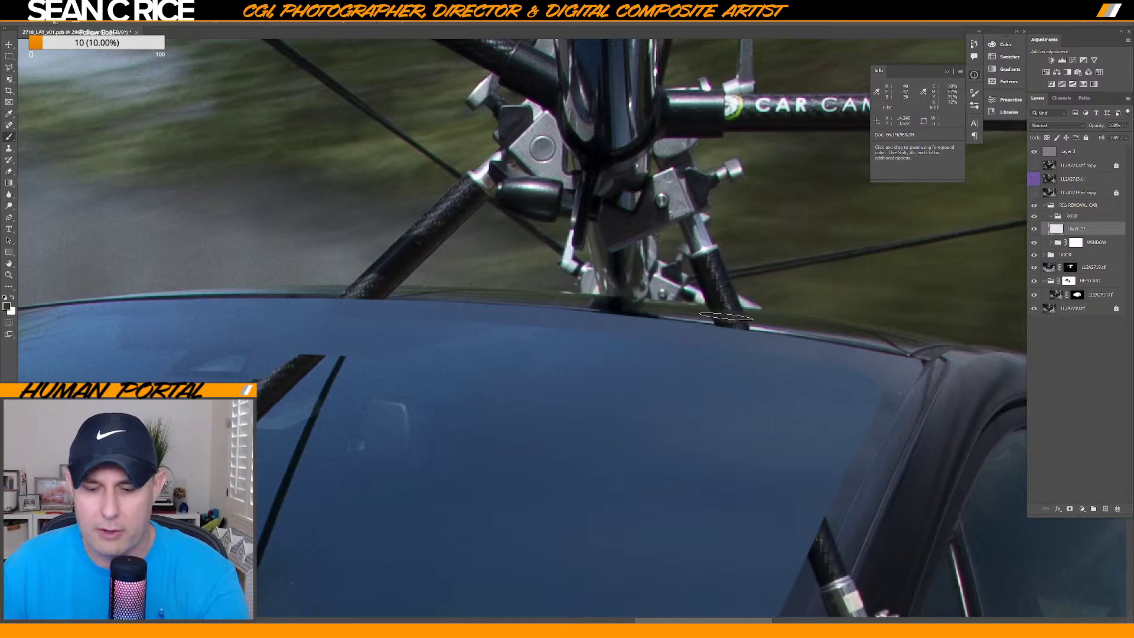
pyautogui.moveTo(751, 322)
pyautogui.mouseDown()
pyautogui.moveTo(700, 322)
pyautogui.moveTo(765, 323)
pyautogui.mouseUp()
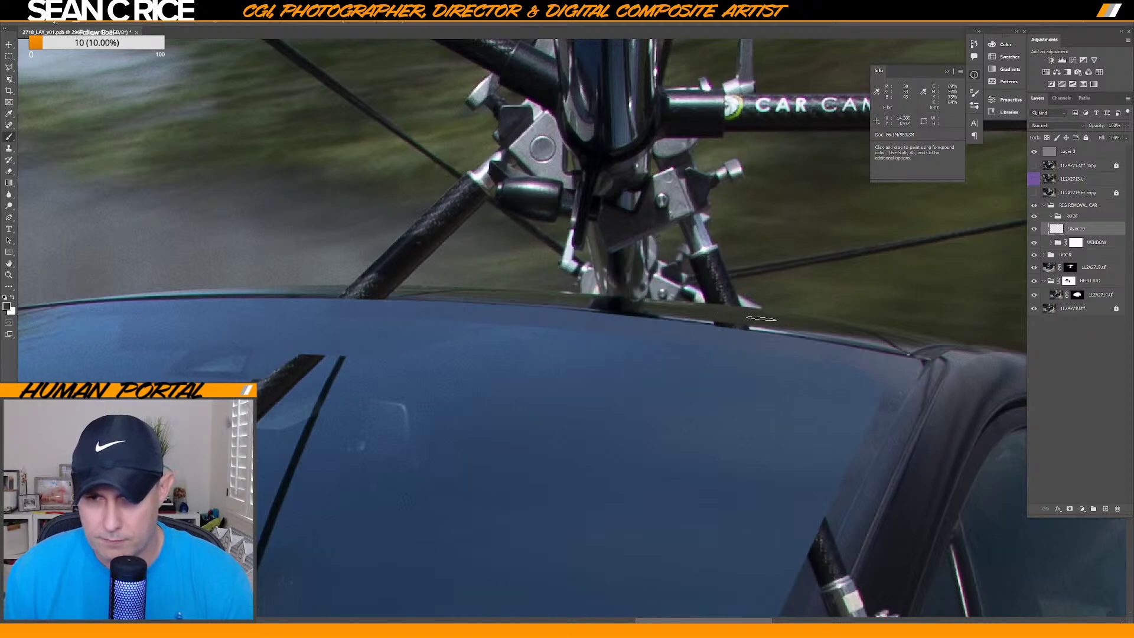
pyautogui.keyDown('alt'); pyautogui.click(869, 322); pyautogui.keyUp('alt')
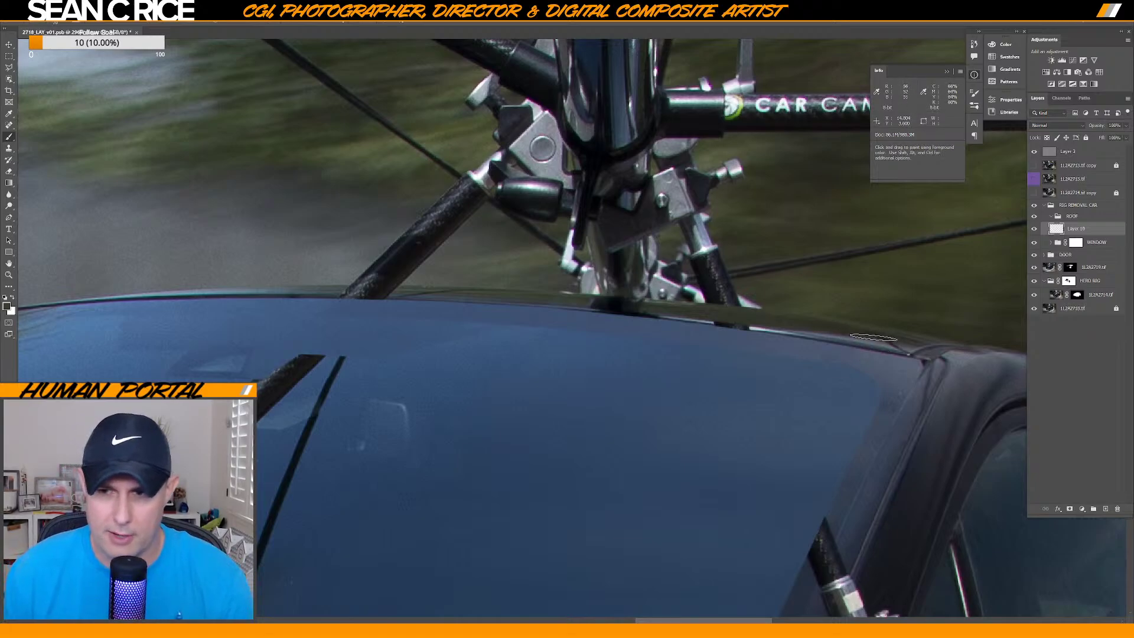
pyautogui.keyDown('alt'); pyautogui.click(862, 334); pyautogui.keyUp('alt')
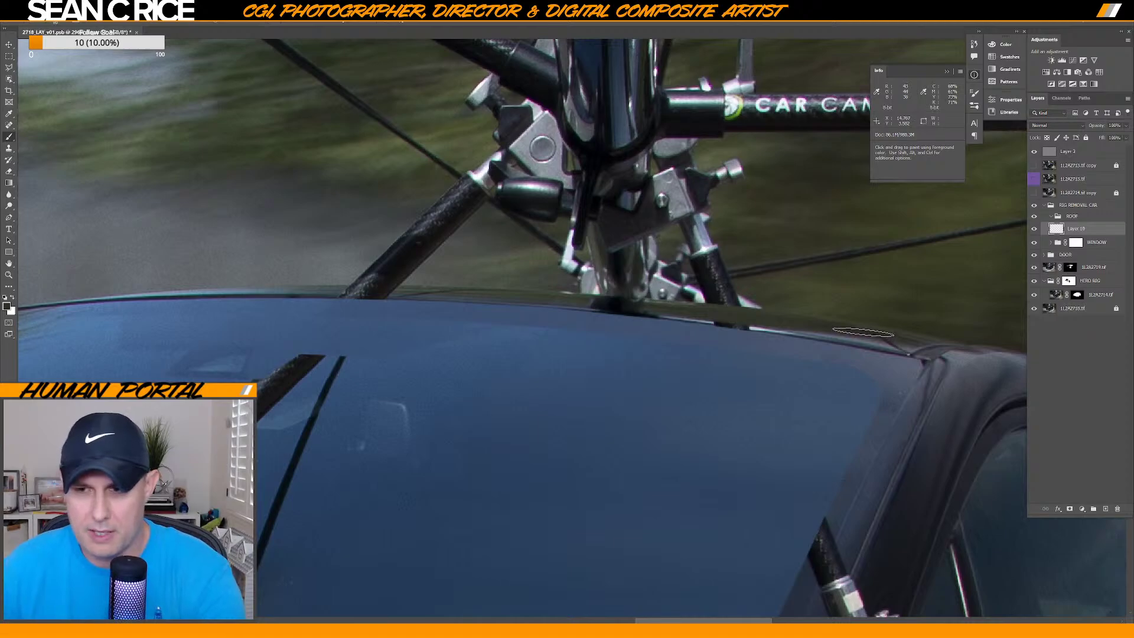
pyautogui.keyDown('alt'); pyautogui.click(855, 328); pyautogui.keyUp('alt')
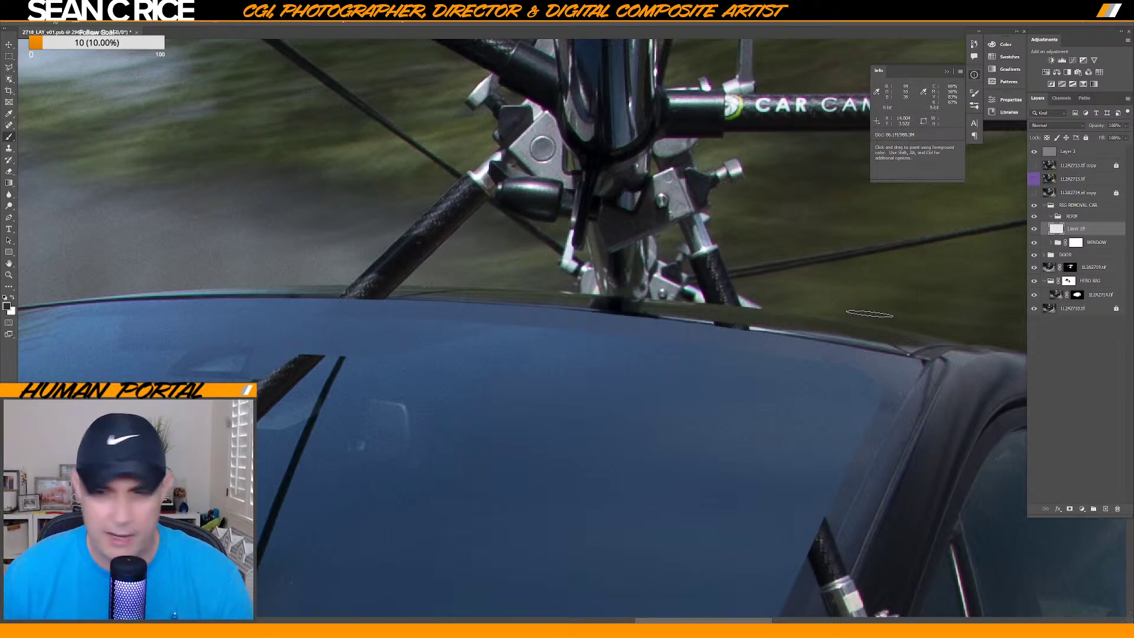
# Angle the flattened brush tip to follow the roof's slope and sample the roof edge colour near the windshield pillar.
pyautogui.rightClick(870, 314)
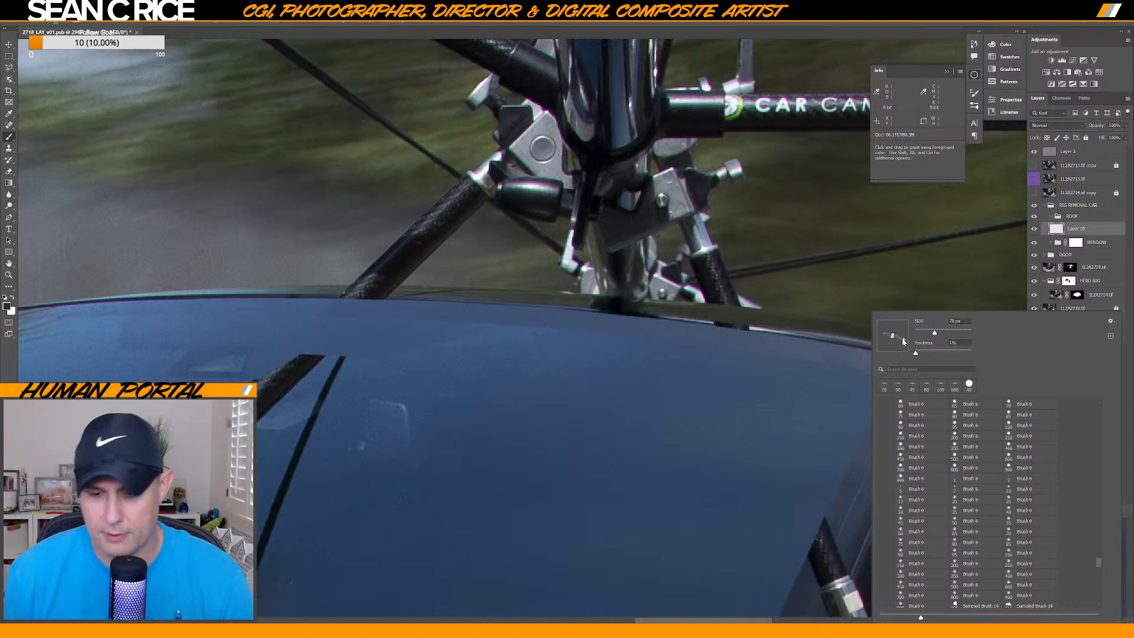
pyautogui.press('Return')
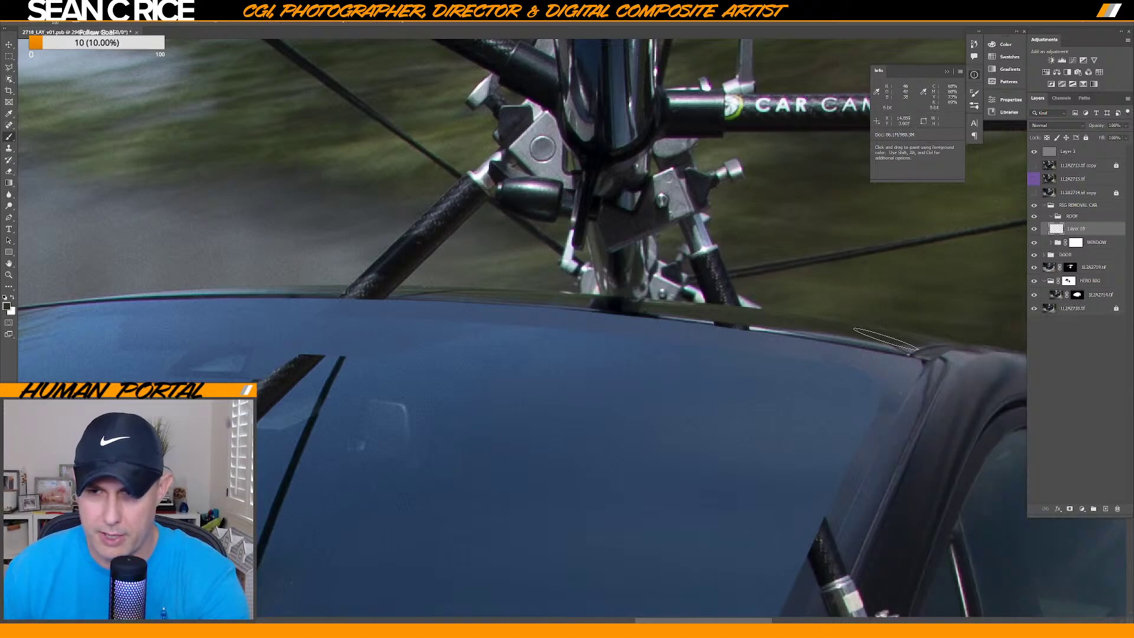
pyautogui.rightClick(877, 312)
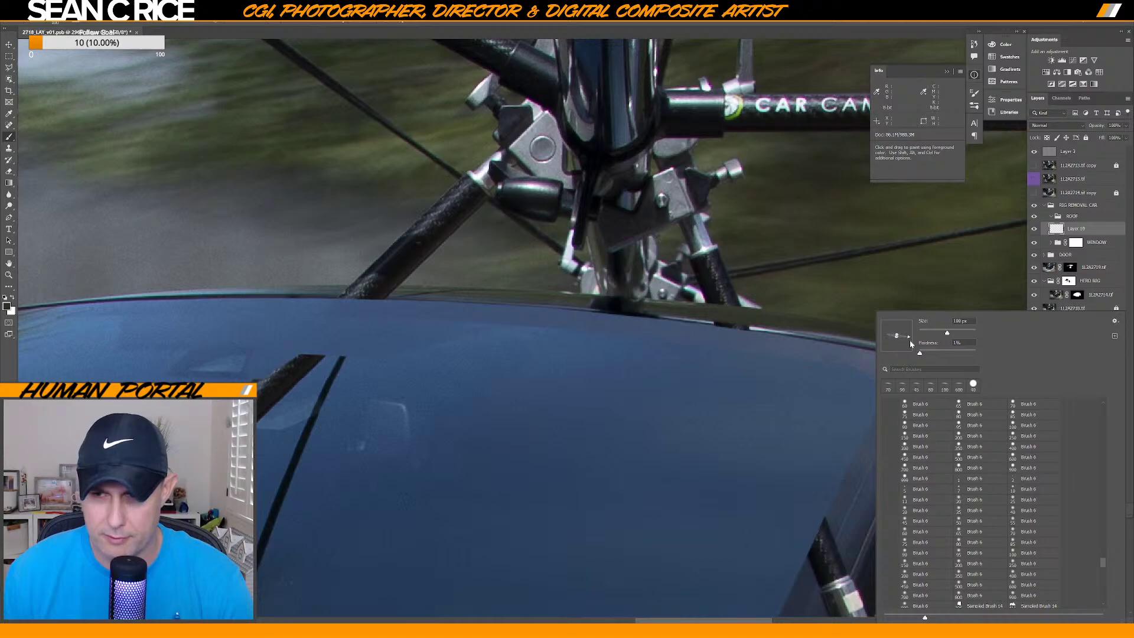
pyautogui.press('Return')
pyautogui.press('alt')
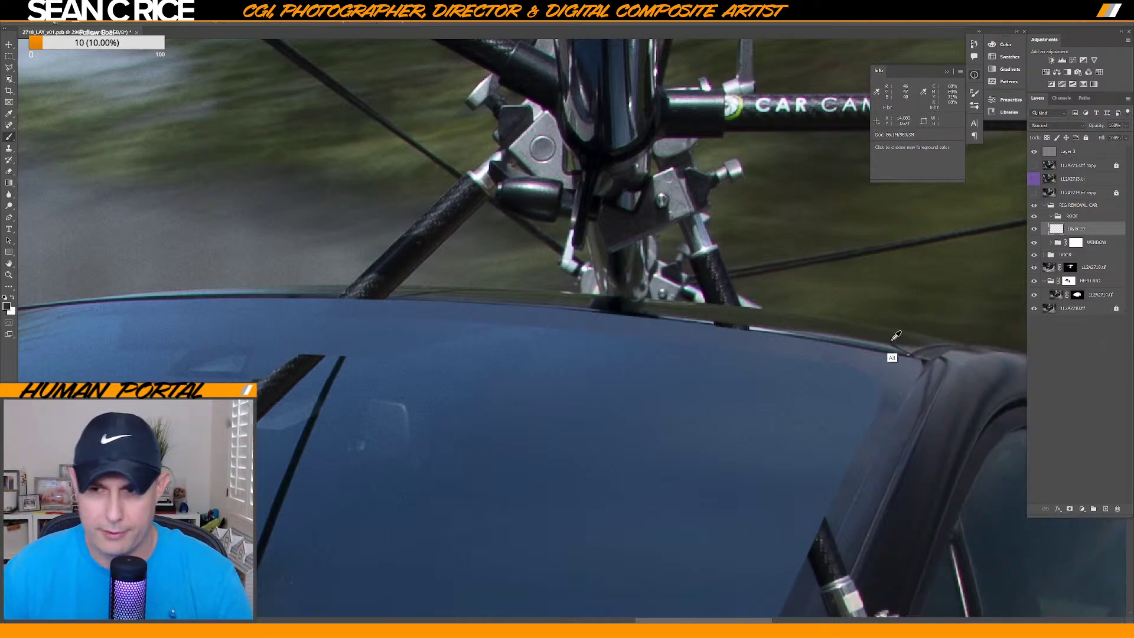
pyautogui.hotkey('ctrl', '+')
pyautogui.hotkey('ctrl', '+')
pyautogui.hotkey('ctrl', '+')
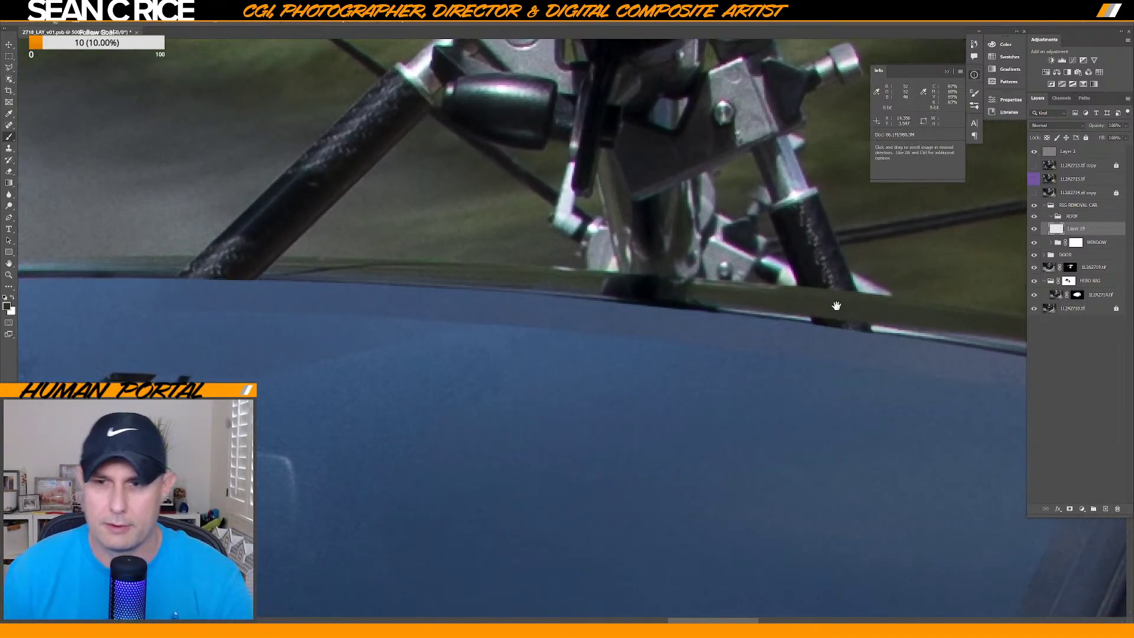
pyautogui.moveTo(874, 317); pyautogui.dragTo(573, 284)
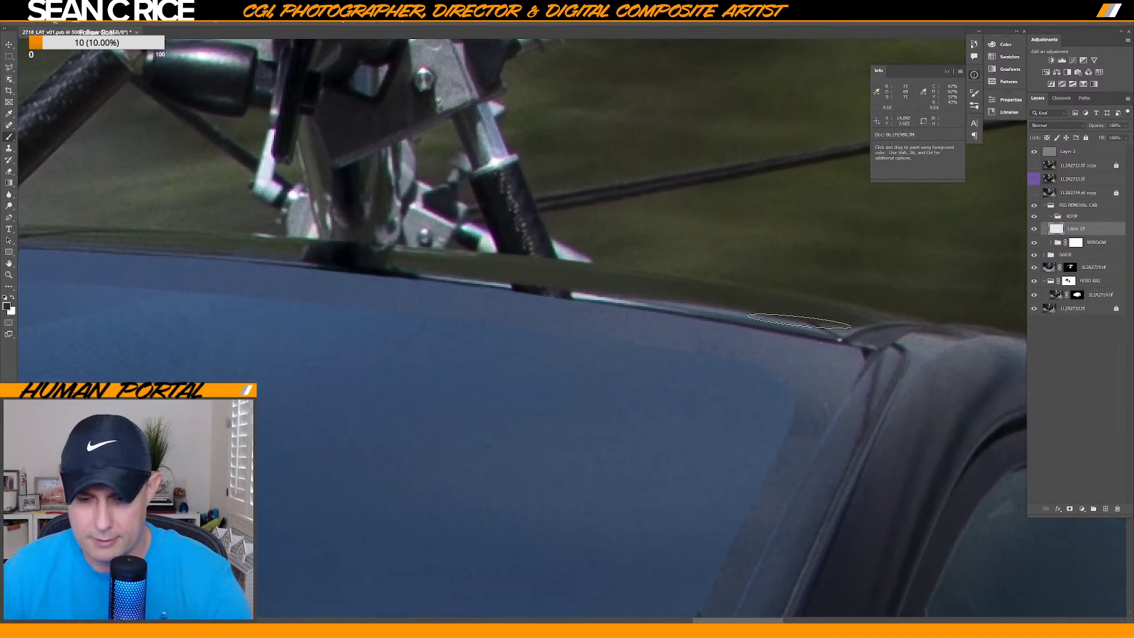
pyautogui.press('alt')
pyautogui.keyDown('alt'); pyautogui.click(817, 323); pyautogui.keyUp('alt')
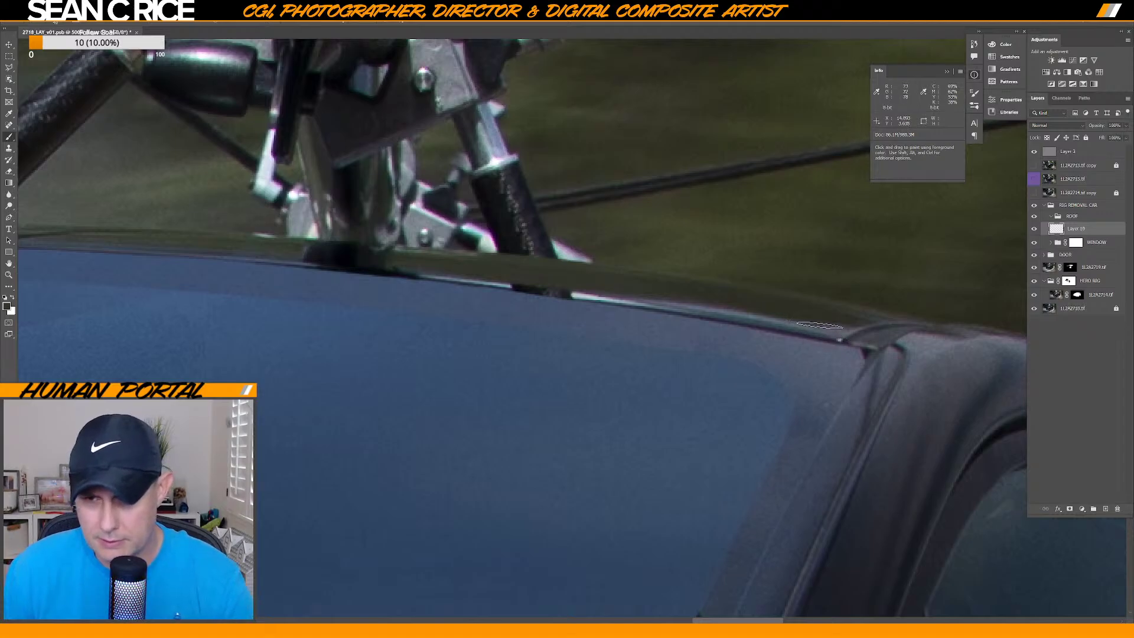
# Sample the windshield trim colours and paint over the bright and black gaps along the windshield's upper edge.
pyautogui.press('p')
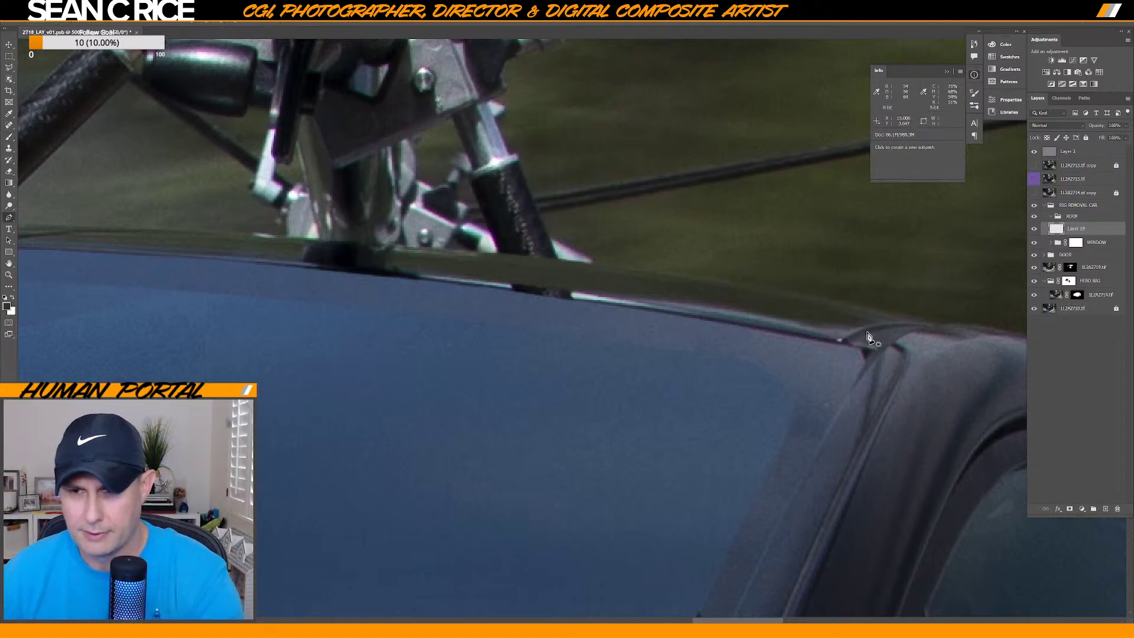
pyautogui.press('b')
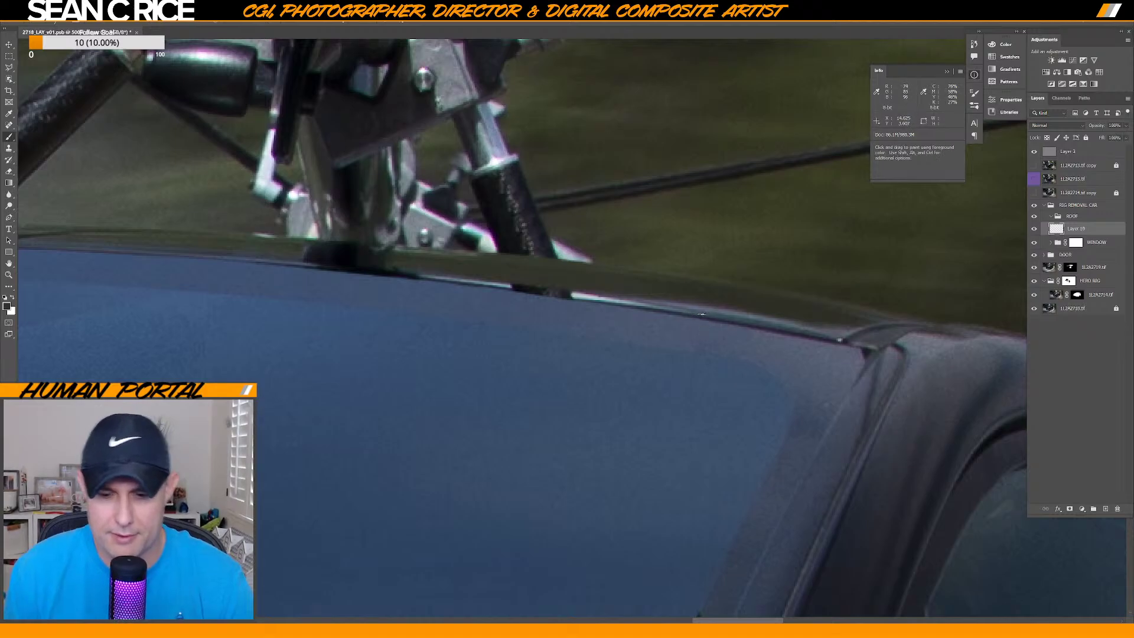
pyautogui.press('alt')
pyautogui.keyDown('alt'); pyautogui.click(717, 309); pyautogui.keyUp('alt')
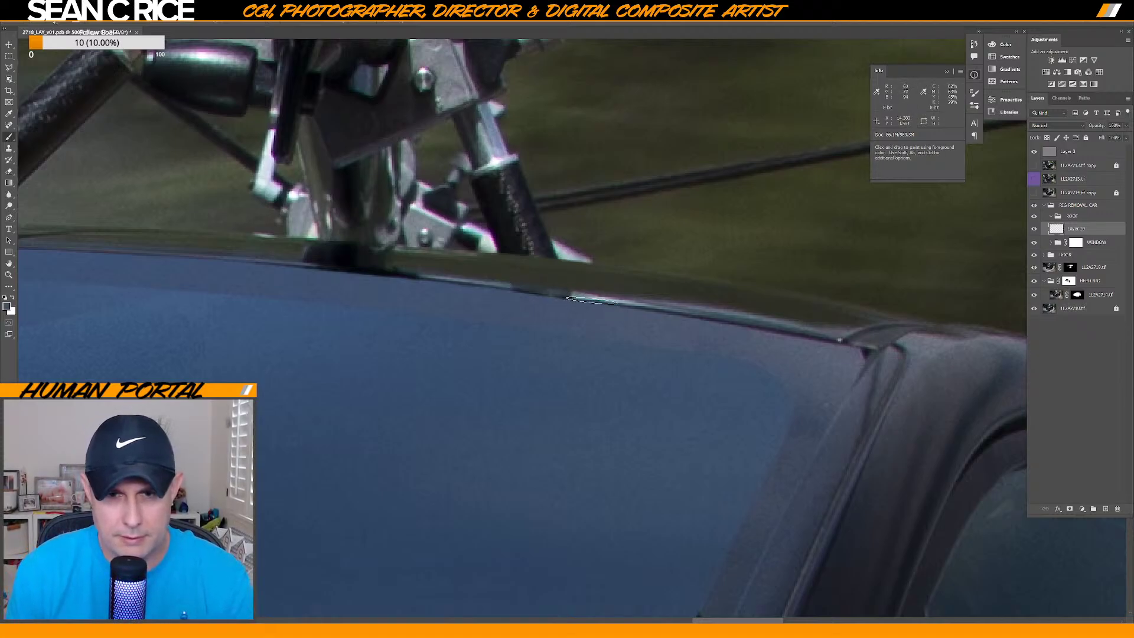
pyautogui.press('alt')
pyautogui.keyDown('alt'); pyautogui.click(711, 309); pyautogui.keyUp('alt')
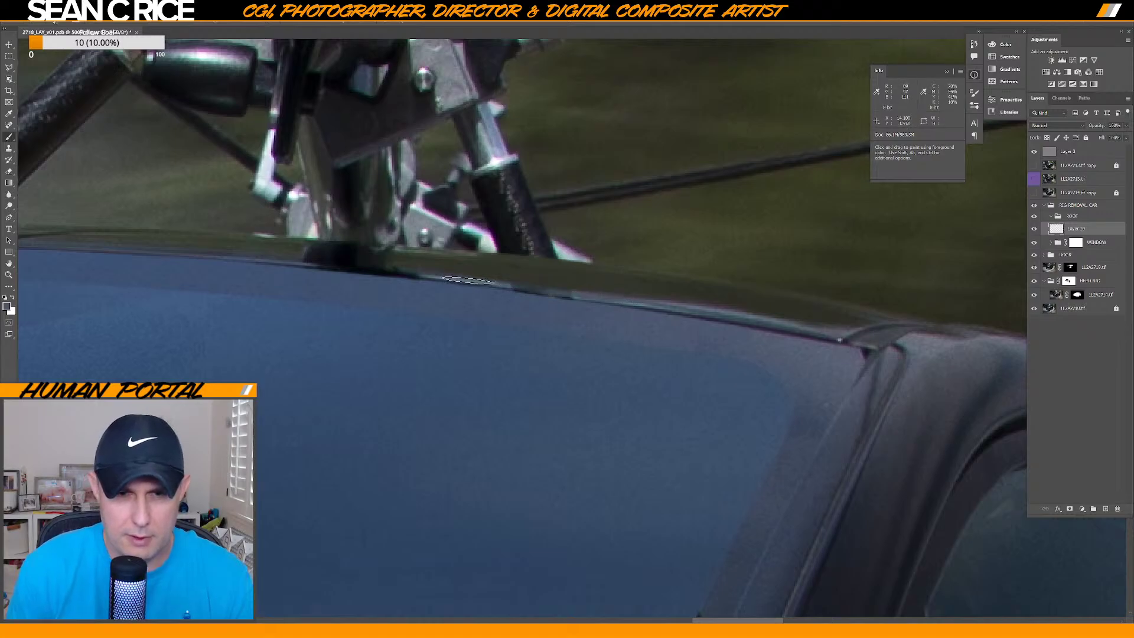
pyautogui.press('shift')
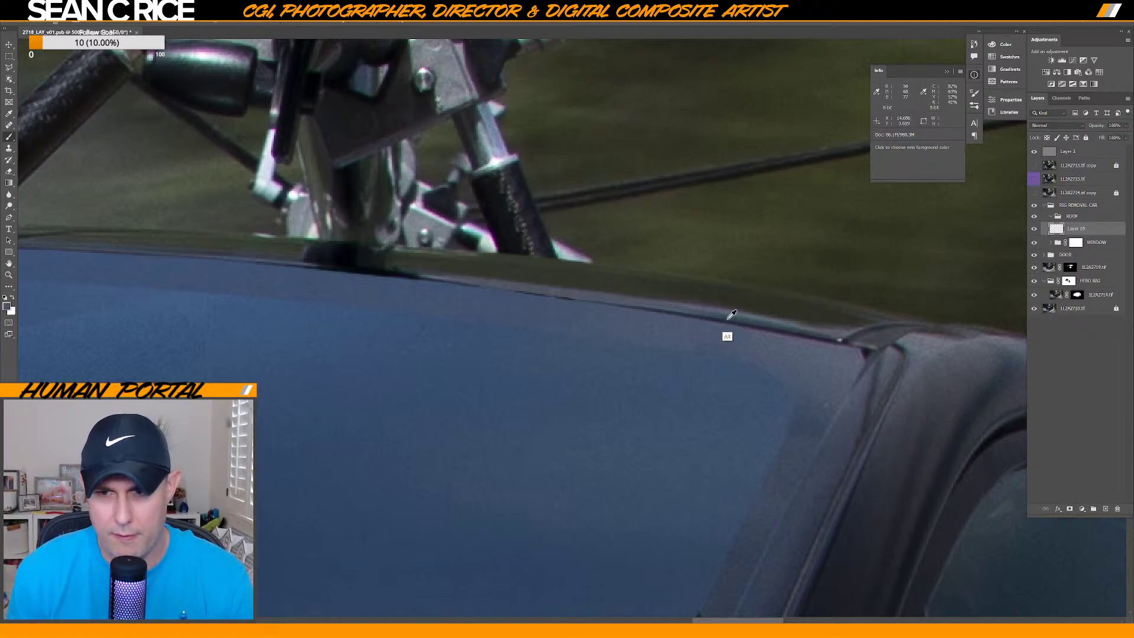
# Rotate the canvas around the central rig mount and re-angle the flattened brush tip to follow the tilted roof edge.
pyautogui.scroll(1, 680, 313)
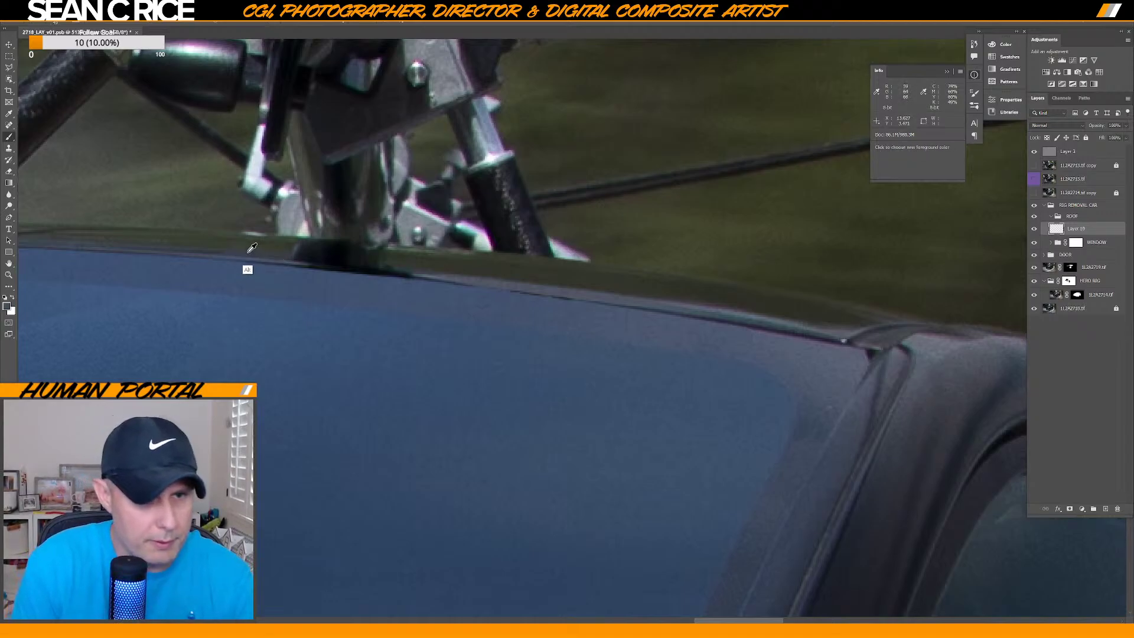
pyautogui.moveTo(477, 273); pyautogui.dragTo(613, 284)
pyautogui.press('r')
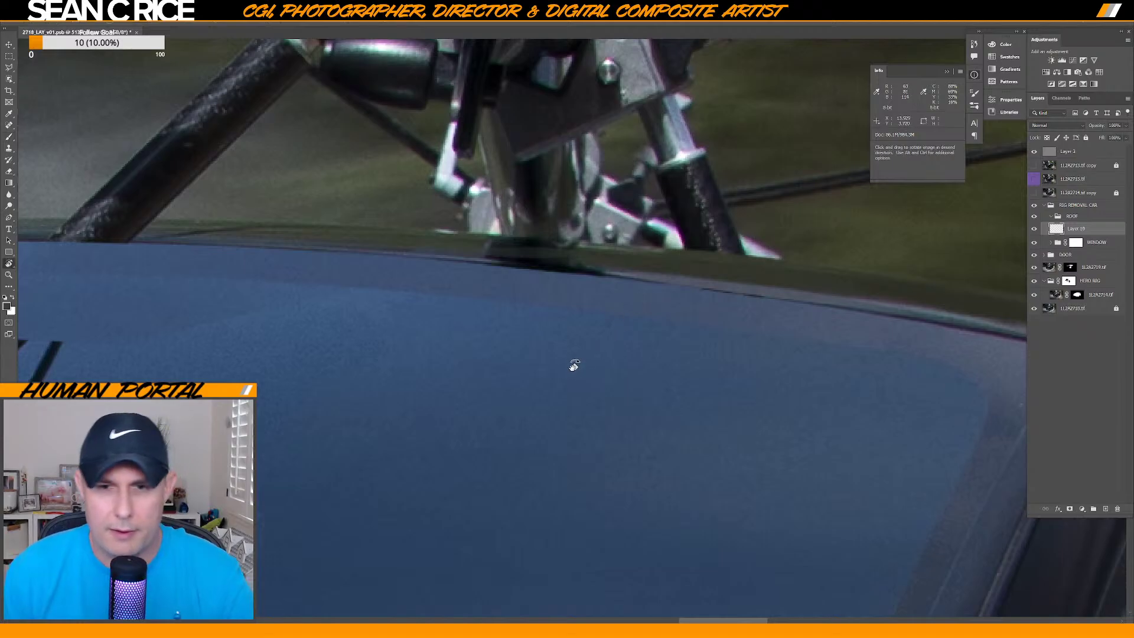
pyautogui.moveTo(577, 381); pyautogui.dragTo(597, 370)
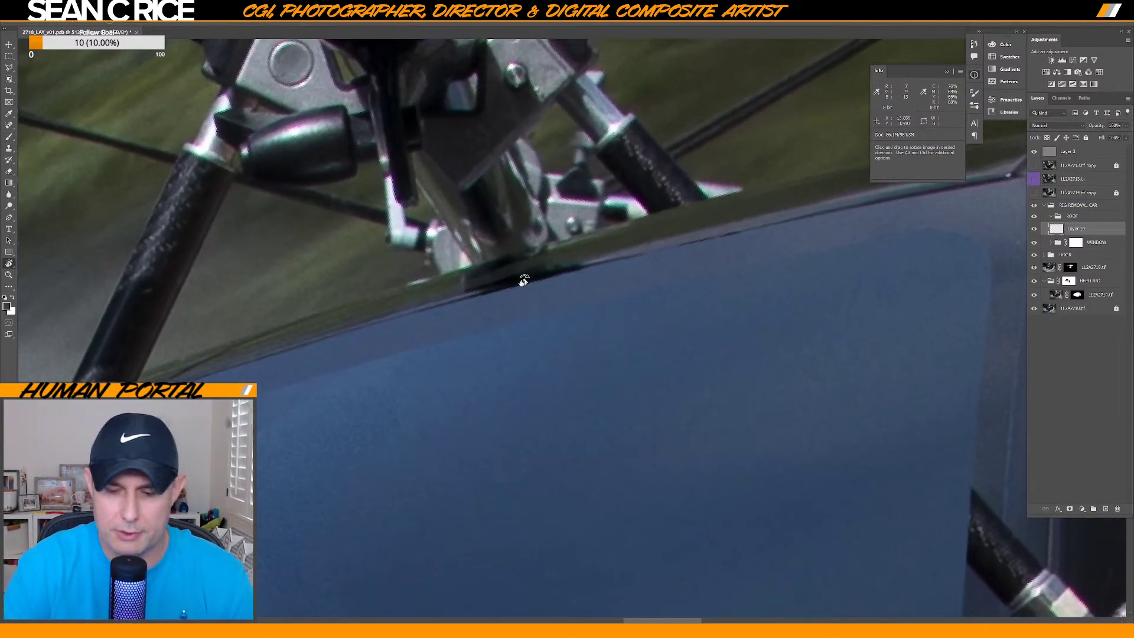
pyautogui.press('b')
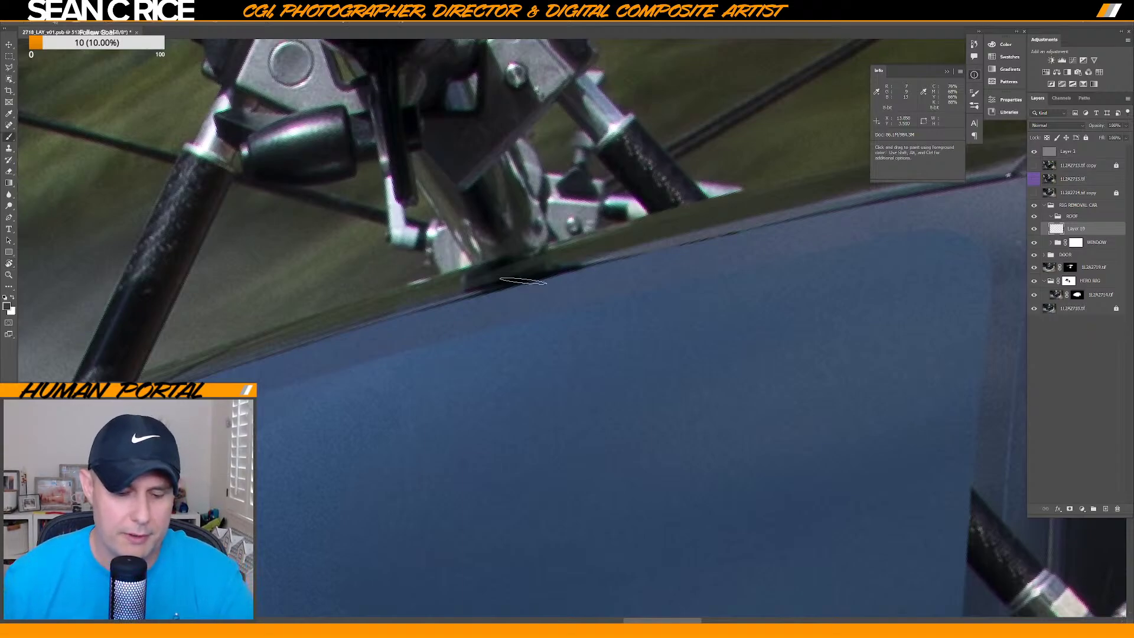
pyautogui.rightClick(528, 267)
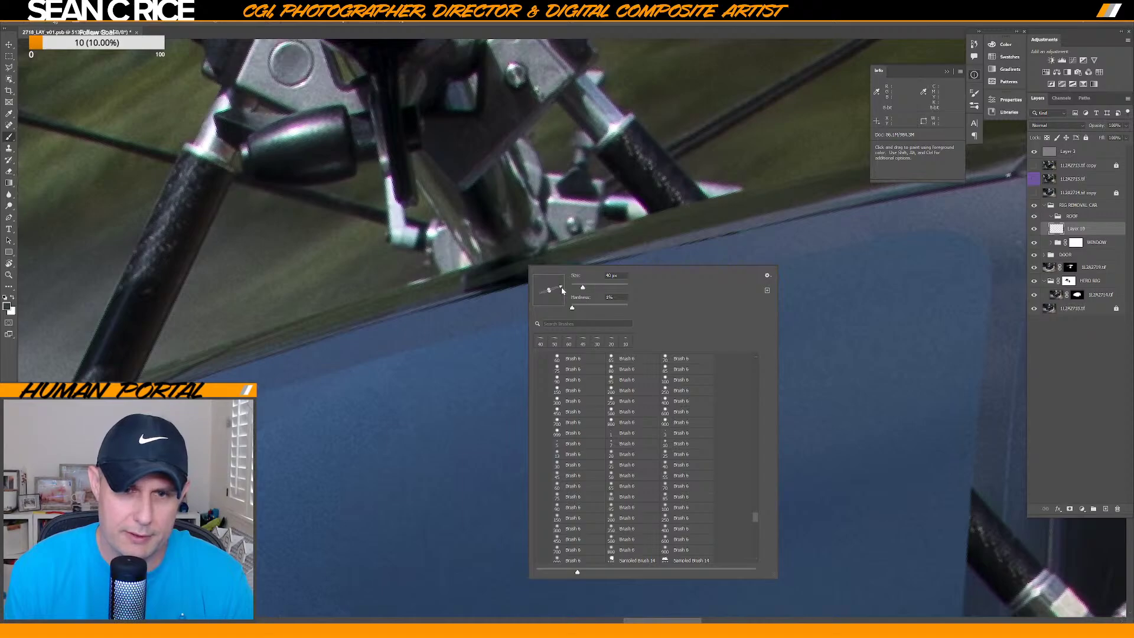
pyautogui.moveTo(562, 288); pyautogui.dragTo(561, 290)
pyautogui.press('Return')
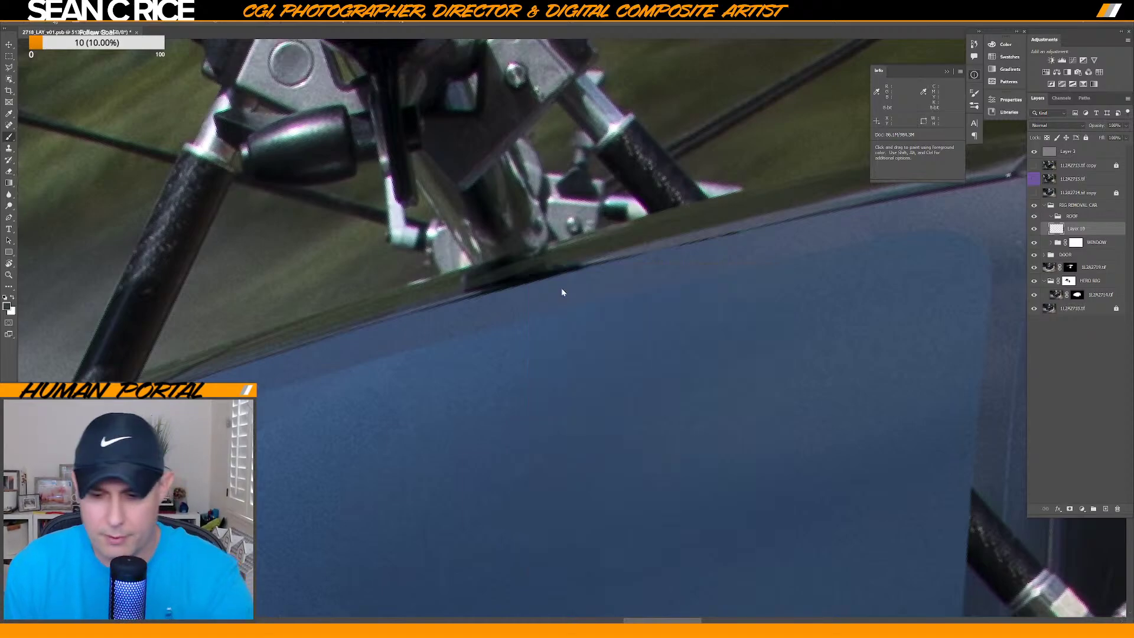
# Enlarge the brush and paint over the black base of the central rig mount with colours sampled from the adjacent roof edge.
pyautogui.press(']')
pyautogui.keyDown('alt'); pyautogui.click(441, 294); pyautogui.keyUp('alt')
pyautogui.moveTo(482, 278); pyautogui.dragTo(536, 257)
pyautogui.keyDown('alt'); pyautogui.click(539, 273); pyautogui.keyUp('alt')
pyautogui.keyDown('alt'); pyautogui.click(455, 288); pyautogui.keyUp('alt')
pyautogui.moveTo(467, 284)
pyautogui.mouseDown()
pyautogui.moveTo(614, 254)
pyautogui.moveTo(462, 289)
pyautogui.mouseUp()
pyautogui.keyDown('alt'); pyautogui.click(406, 322); pyautogui.keyUp('alt')
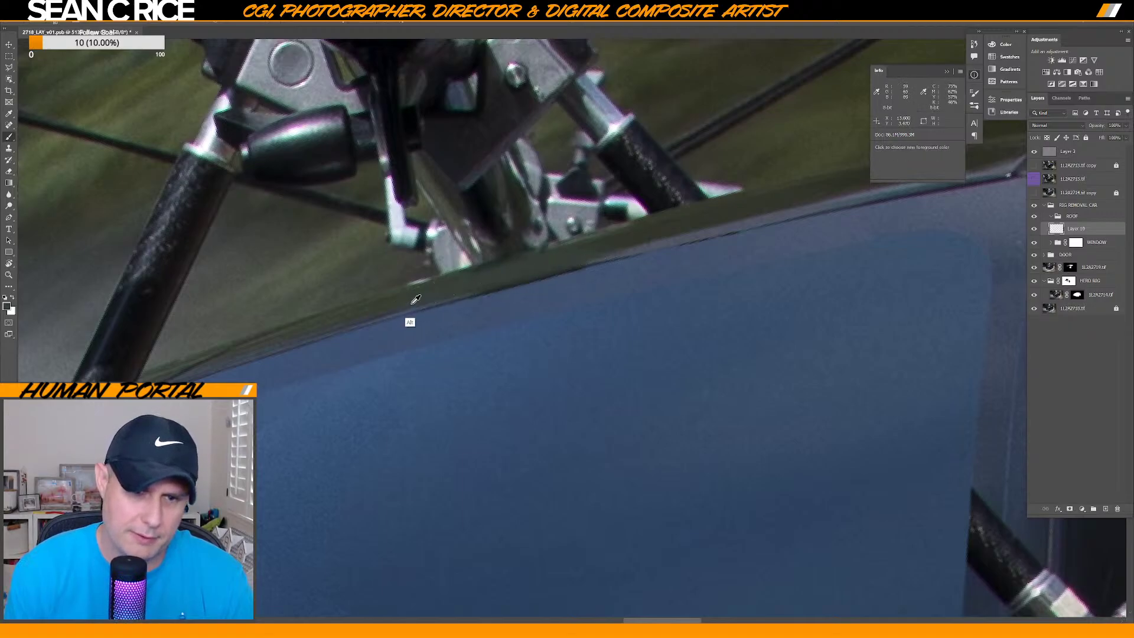
pyautogui.keyDown('alt'); pyautogui.click(558, 269); pyautogui.keyUp('alt')
pyautogui.moveTo(520, 266); pyautogui.dragTo(591, 254)
pyautogui.keyDown('alt'); pyautogui.click(656, 227); pyautogui.keyUp('alt')
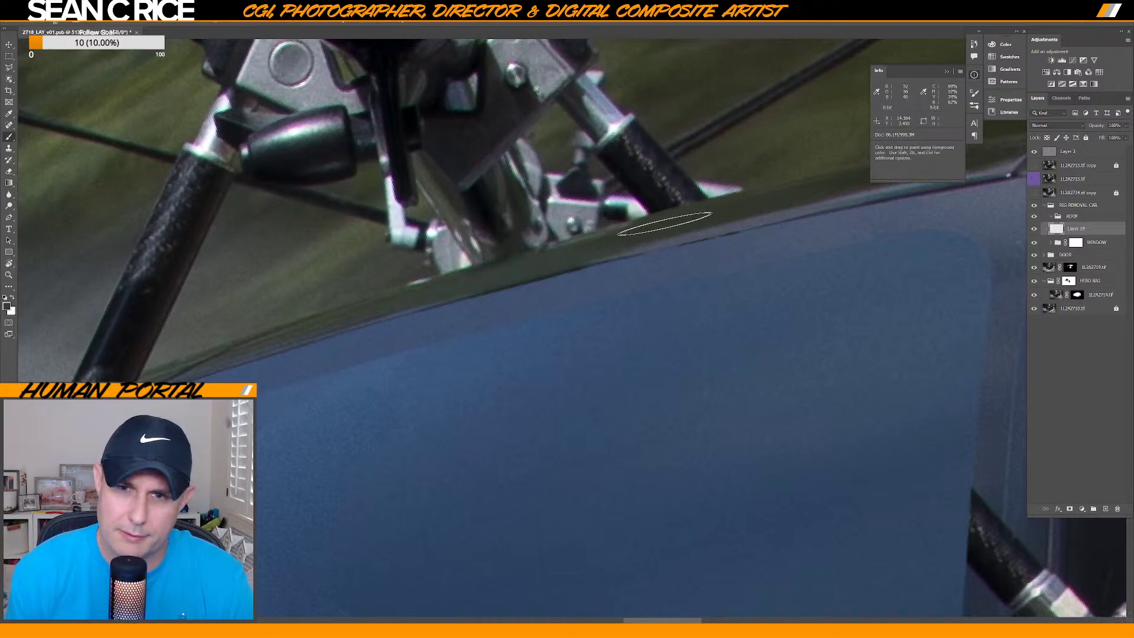
pyautogui.keyDown('alt'); pyautogui.click(656, 225); pyautogui.keyUp('alt')
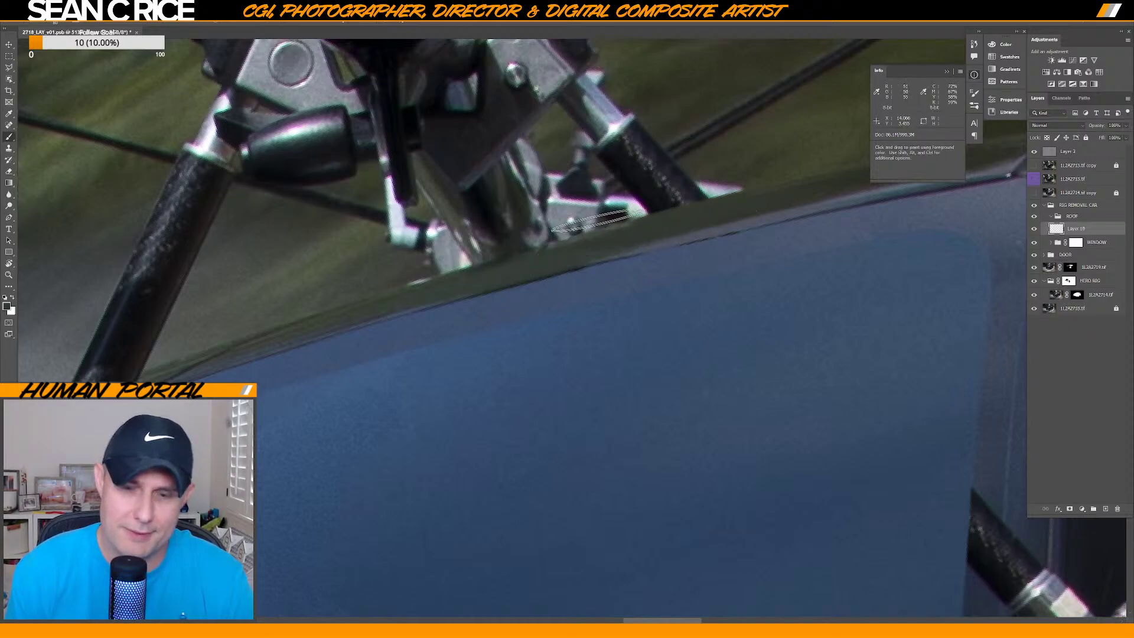
# Reduce the brush size and paint out the small bright remnant on the roof edge beside the mount with sampled roof colour.
pyautogui.press('[')
pyautogui.press('[')
pyautogui.press('[')
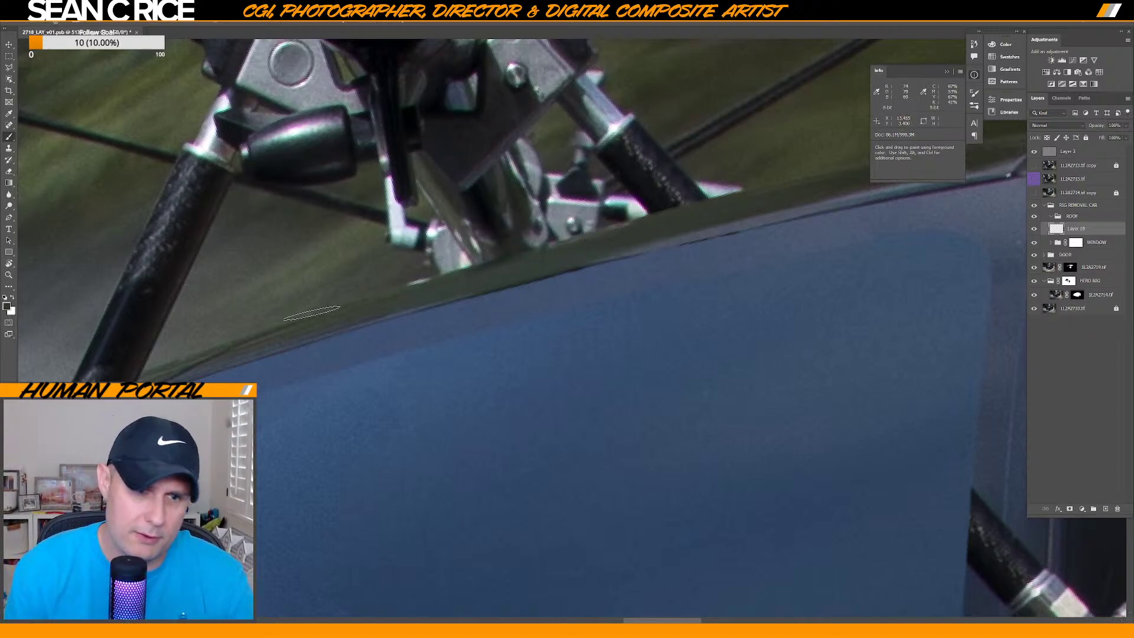
pyautogui.press('alt')
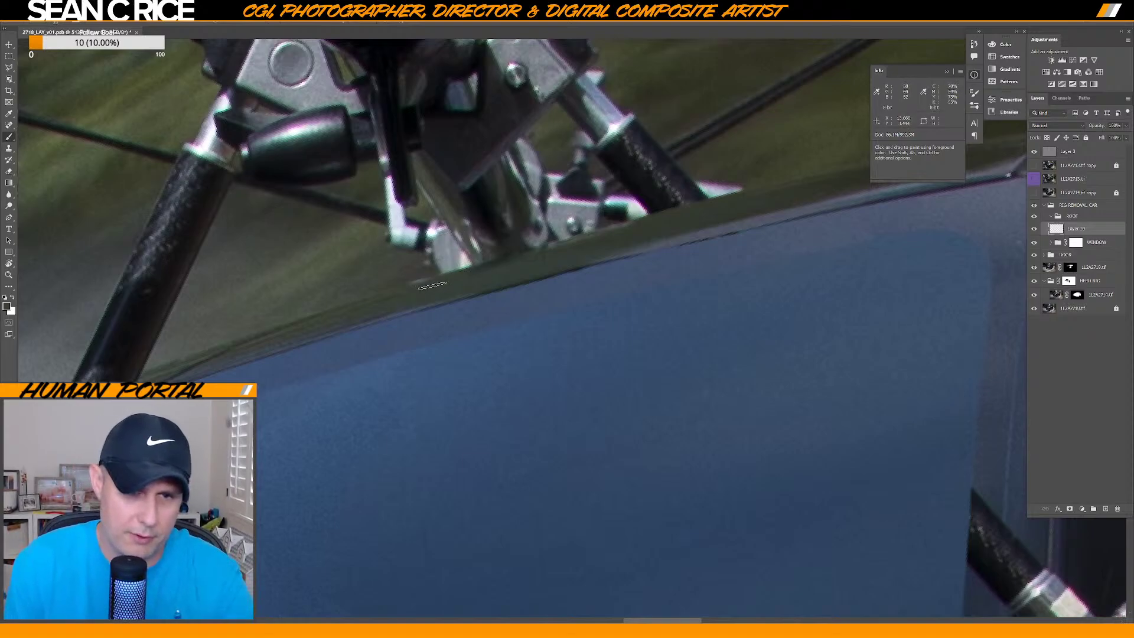
pyautogui.press('shift')
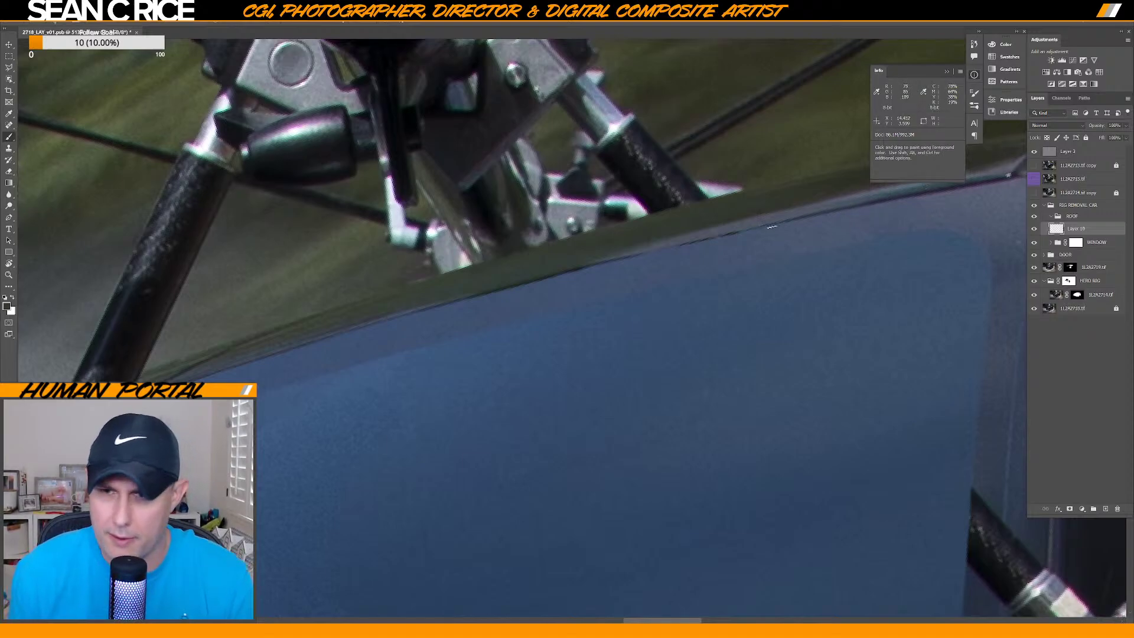
# Create a new layer above the roof paint layer and paint thin straight strokes over the dark breaks in the windshield trim.
pyautogui.hotkey('ctrl', 'shift', 'alt', 'n')
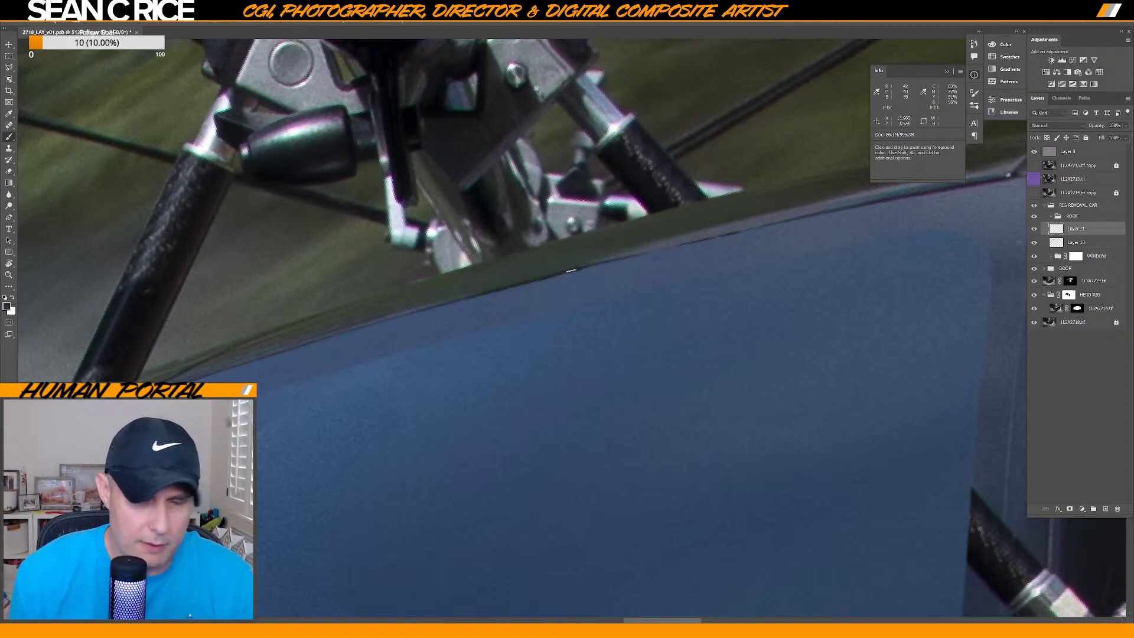
pyautogui.press('shift')
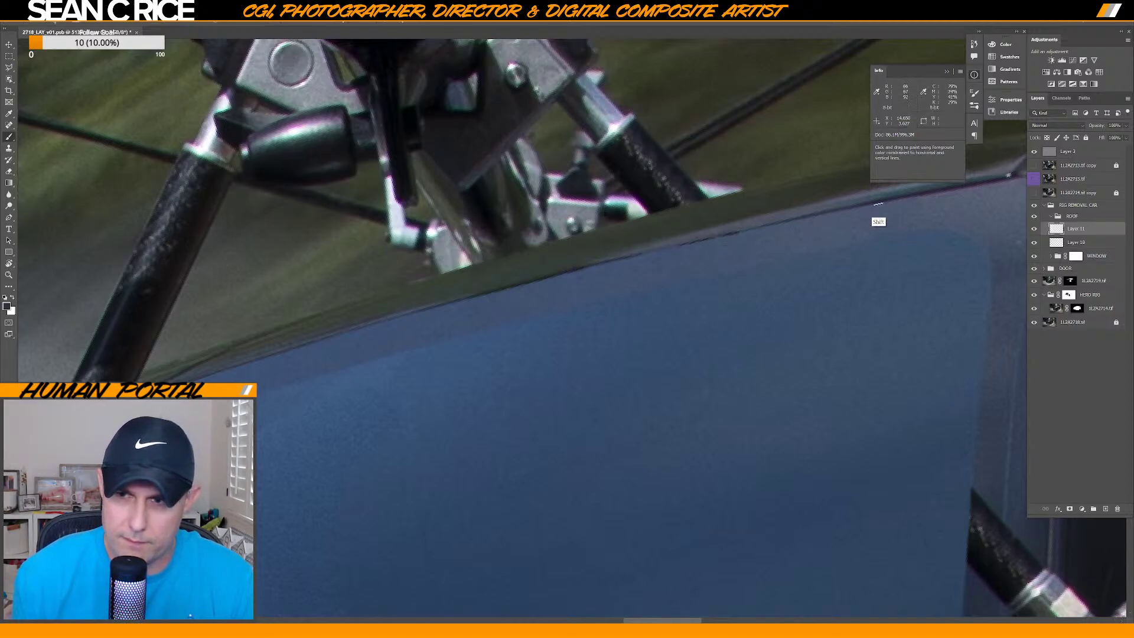
pyautogui.press('shift')
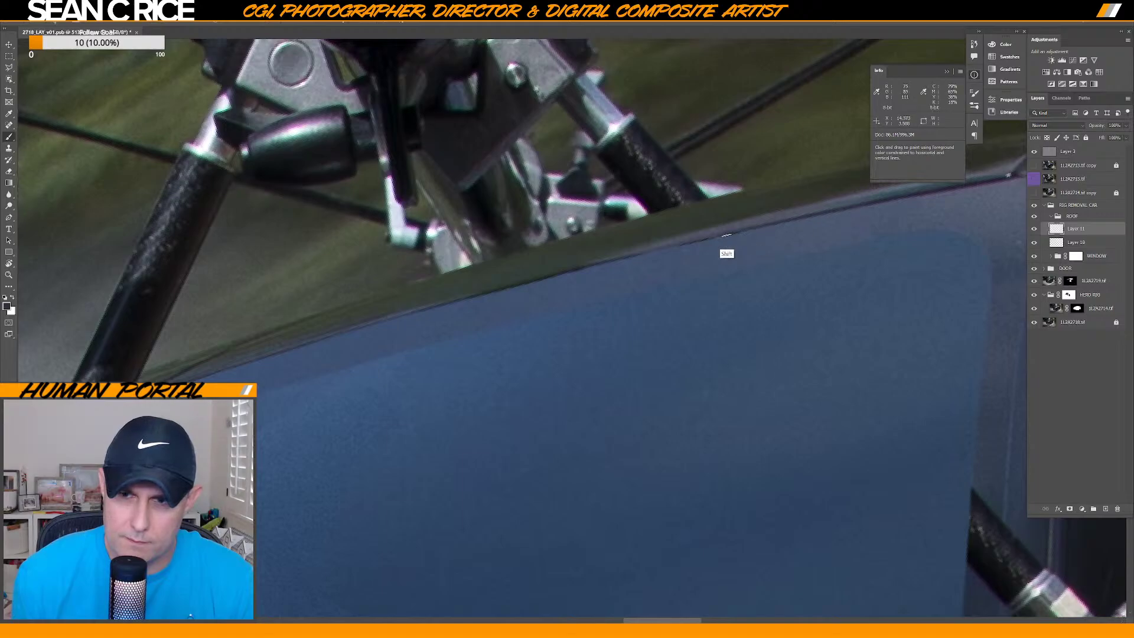
pyautogui.press('ctrl')
pyautogui.press('shift')
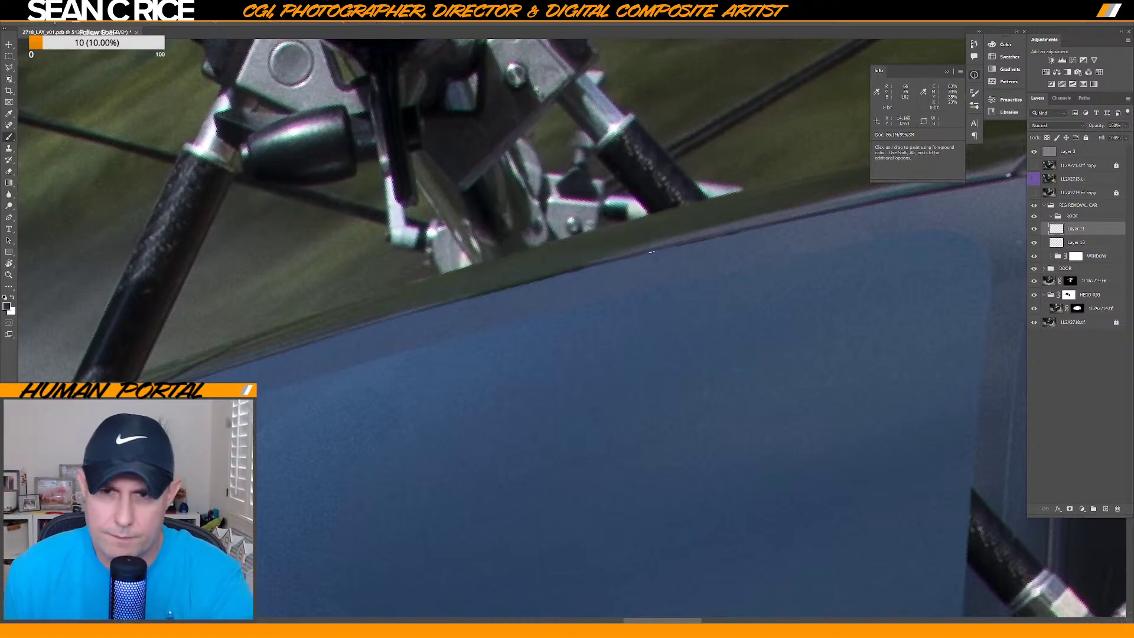
# Sample the blue and dark trim colours and even out the seam along the windshield's upper edge with fine straight strokes.
pyautogui.press('alt')
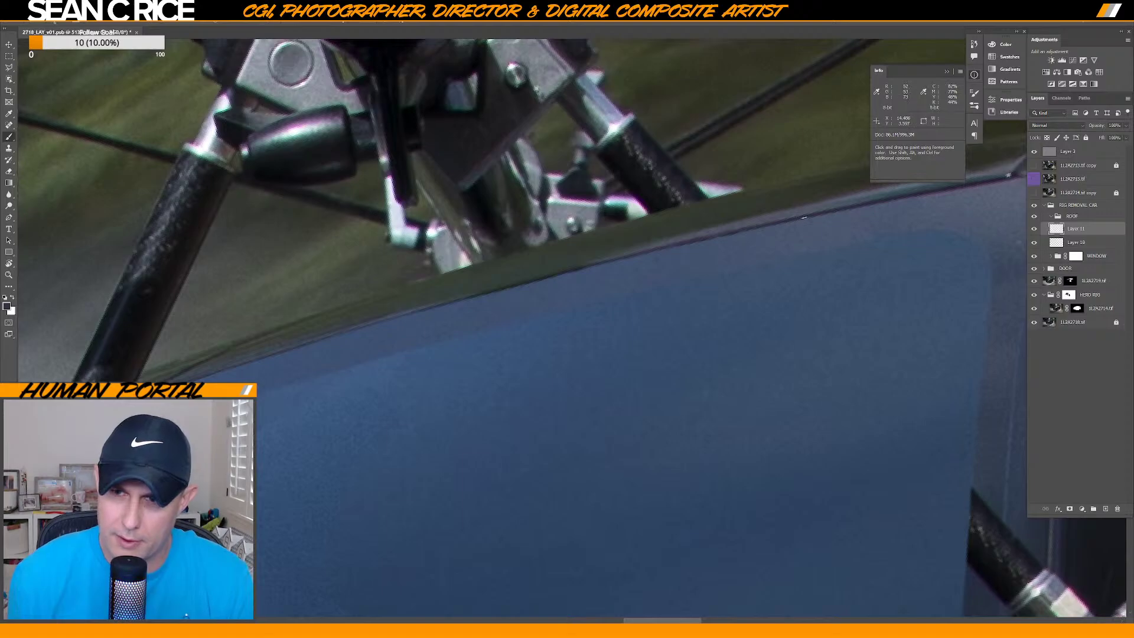
pyautogui.press('alt')
pyautogui.press('alt')
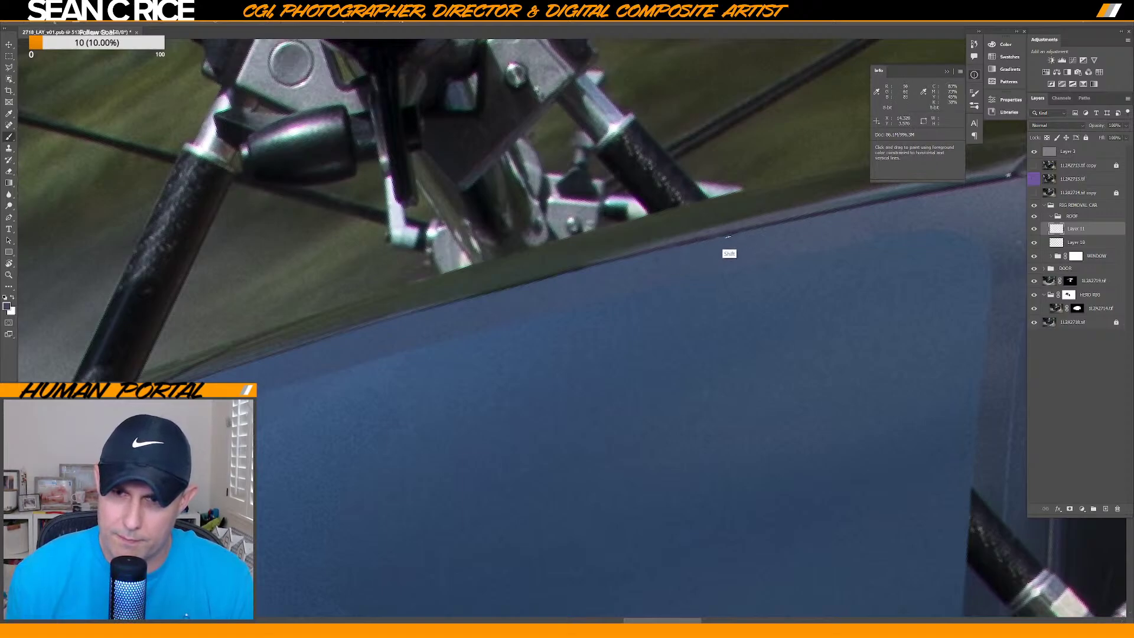
pyautogui.press('alt')
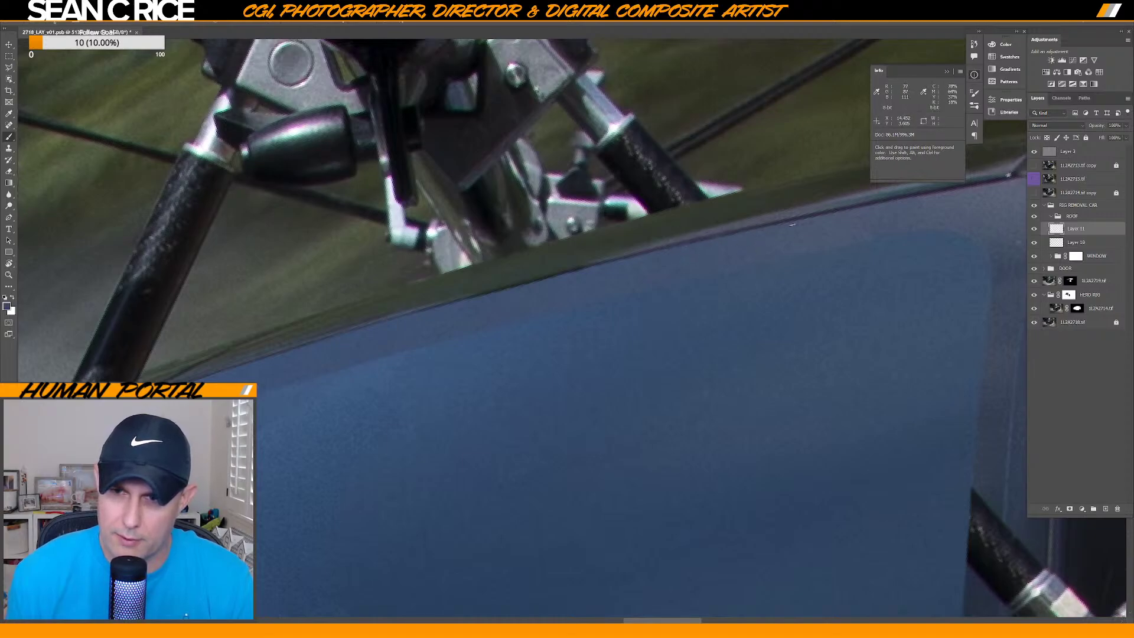
pyautogui.press('alt')
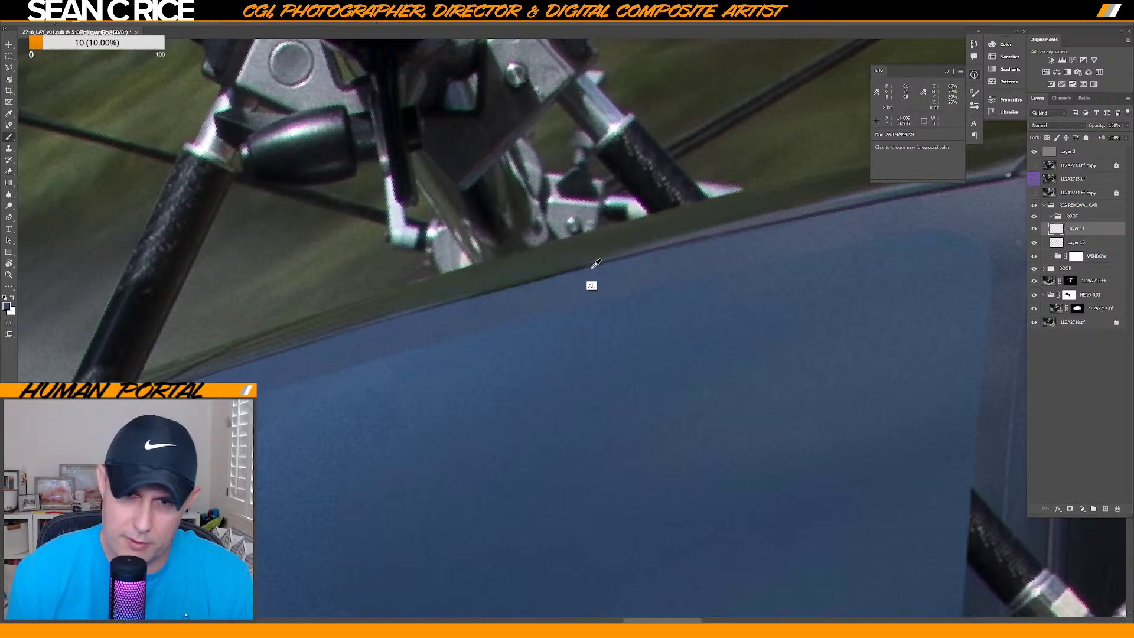
pyautogui.press('alt')
pyautogui.press('alt')
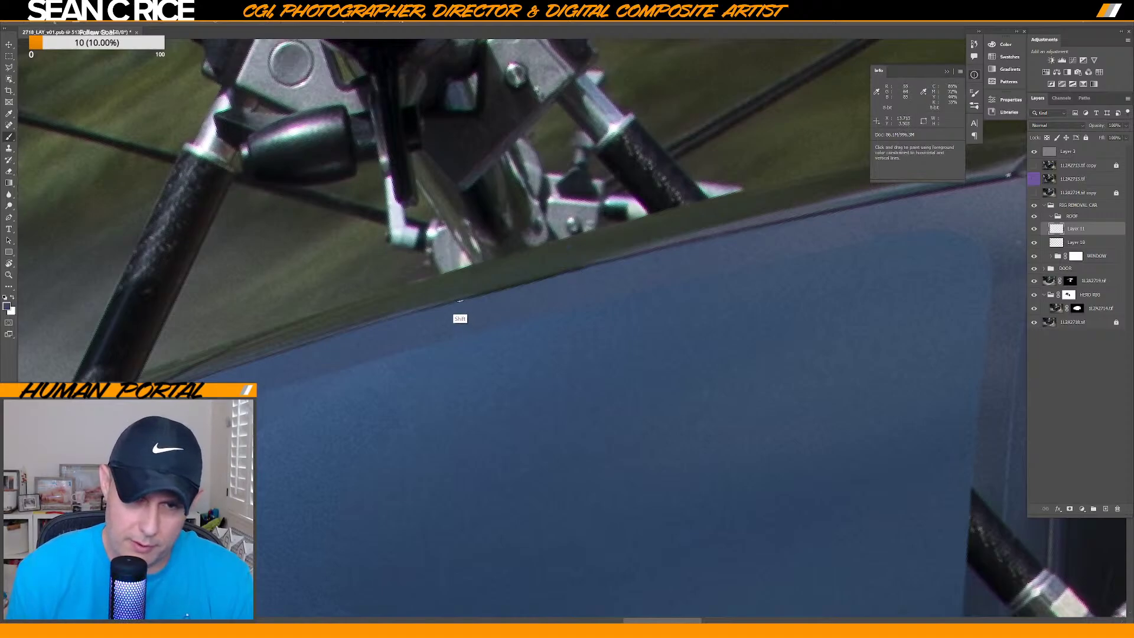
# Retouch the thin edge line along the top of the windshield below the rig mount on Layer 11, using colours sampled from the edge.
pyautogui.press('alt')
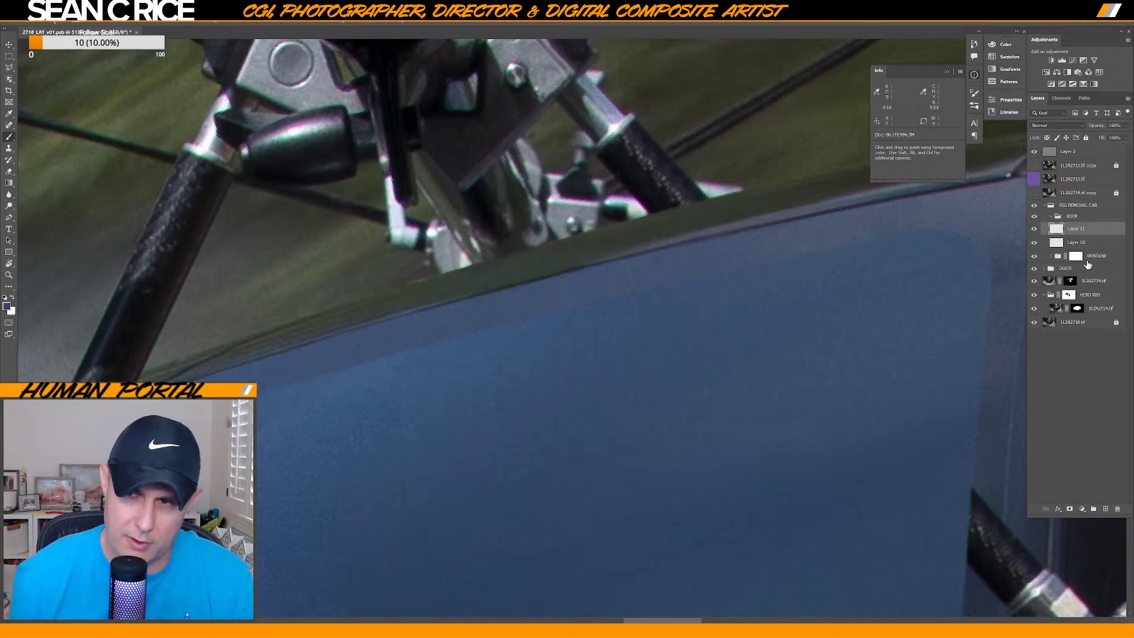
pyautogui.press('alt')
pyautogui.press('alt')
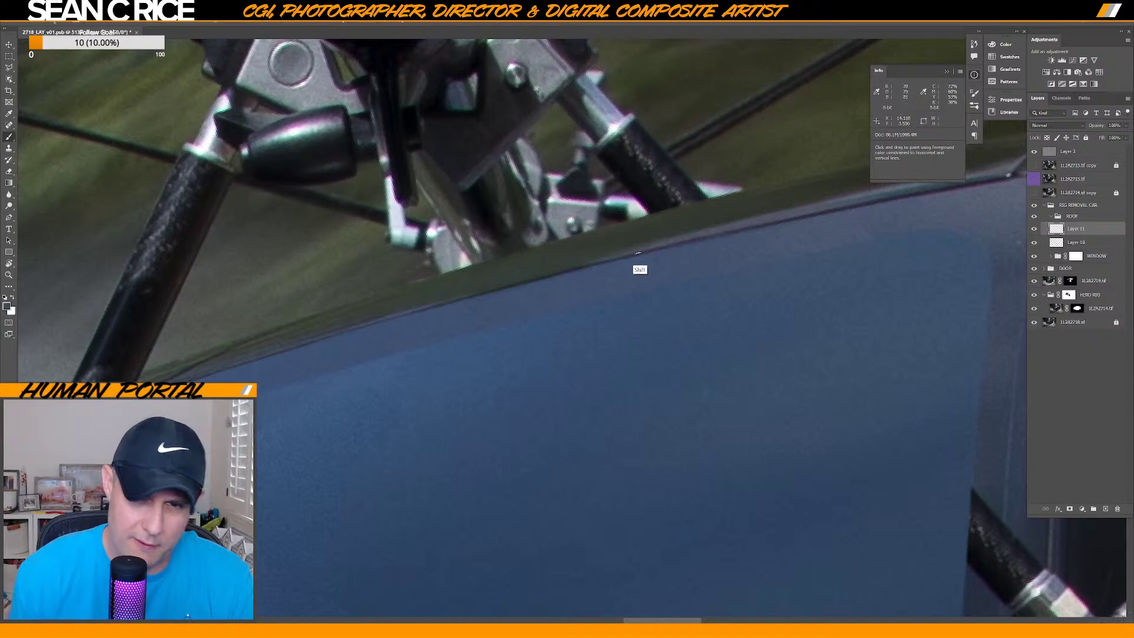
pyautogui.press('shift')
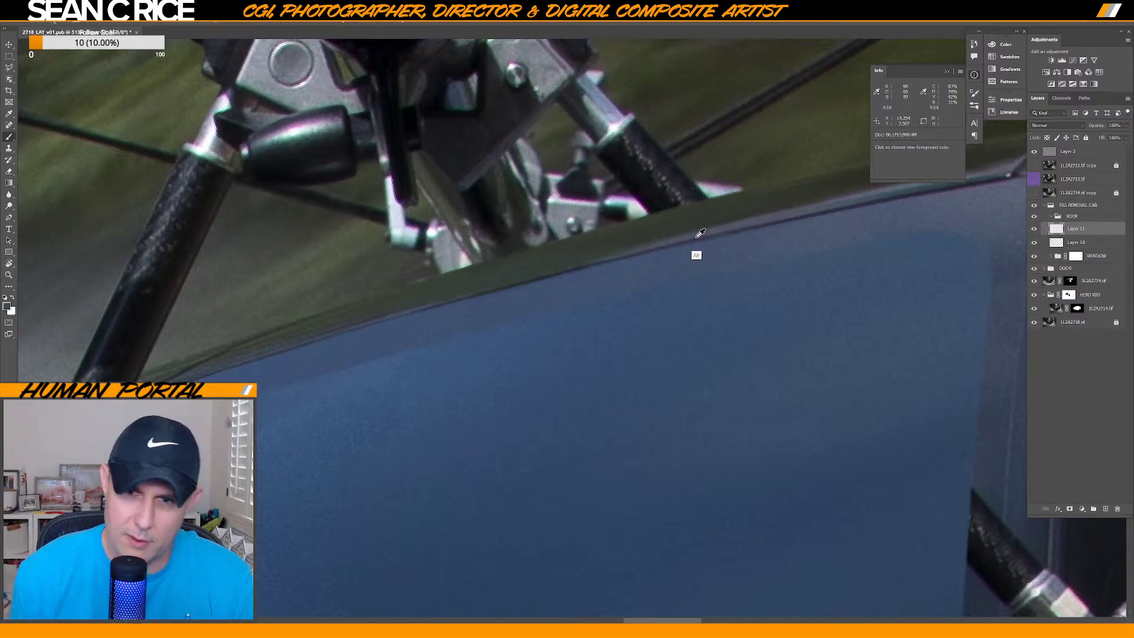
pyautogui.press('shift')
pyautogui.press('shift')
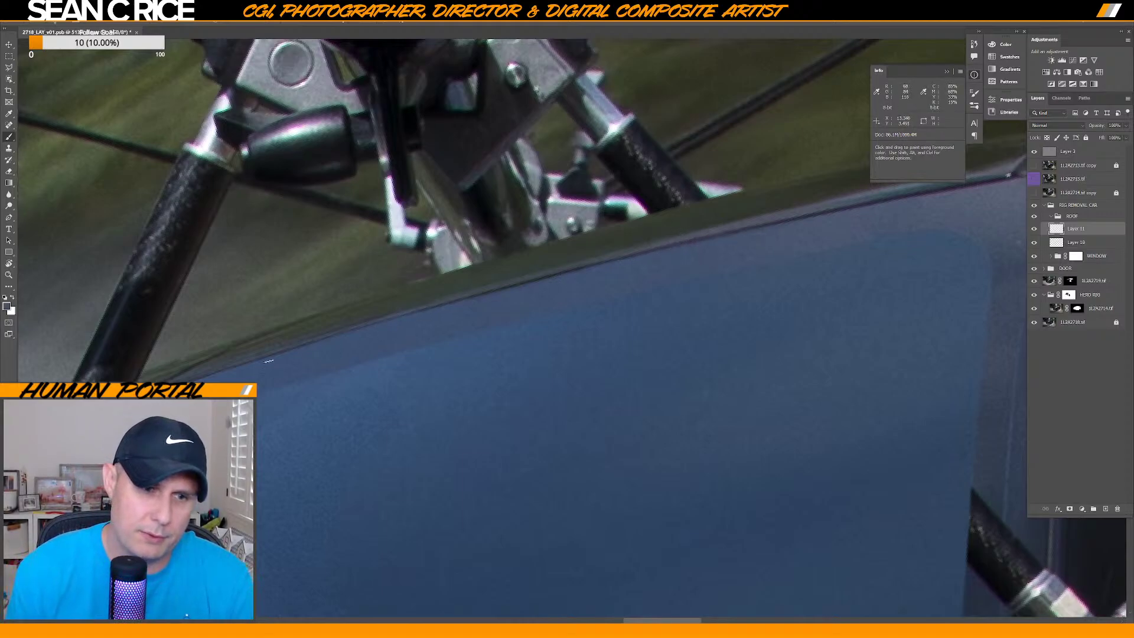
# Paint over the base of the rig pole where it overlaps the roof edge with sampled edge colours, and save the document.
pyautogui.scroll(2, 441, 307)
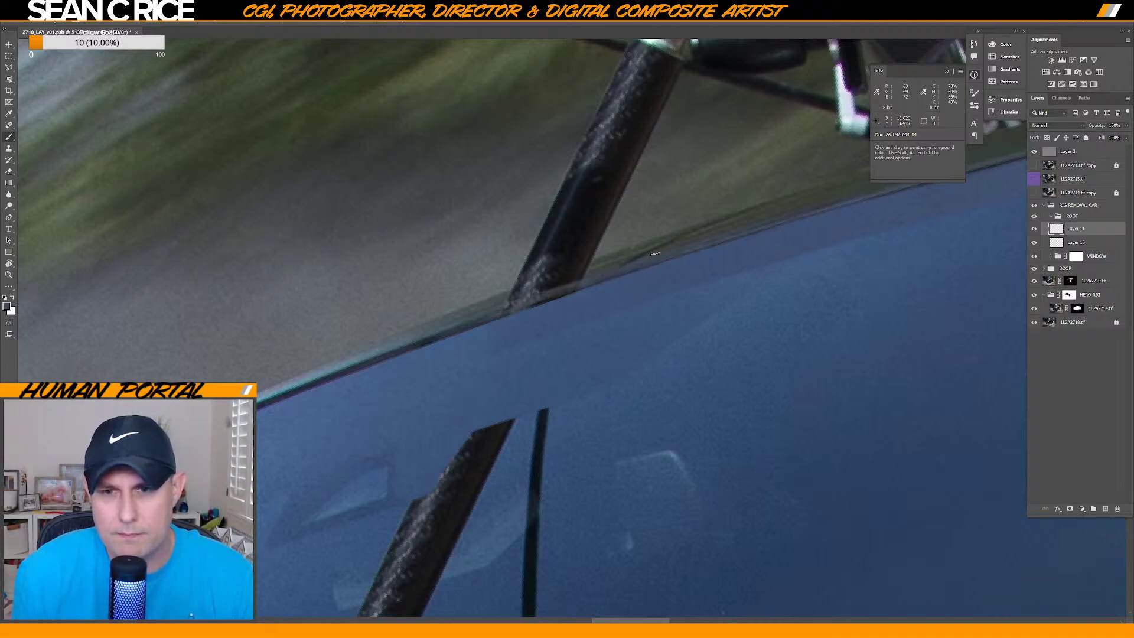
pyautogui.hotkey('ctrl', 's')
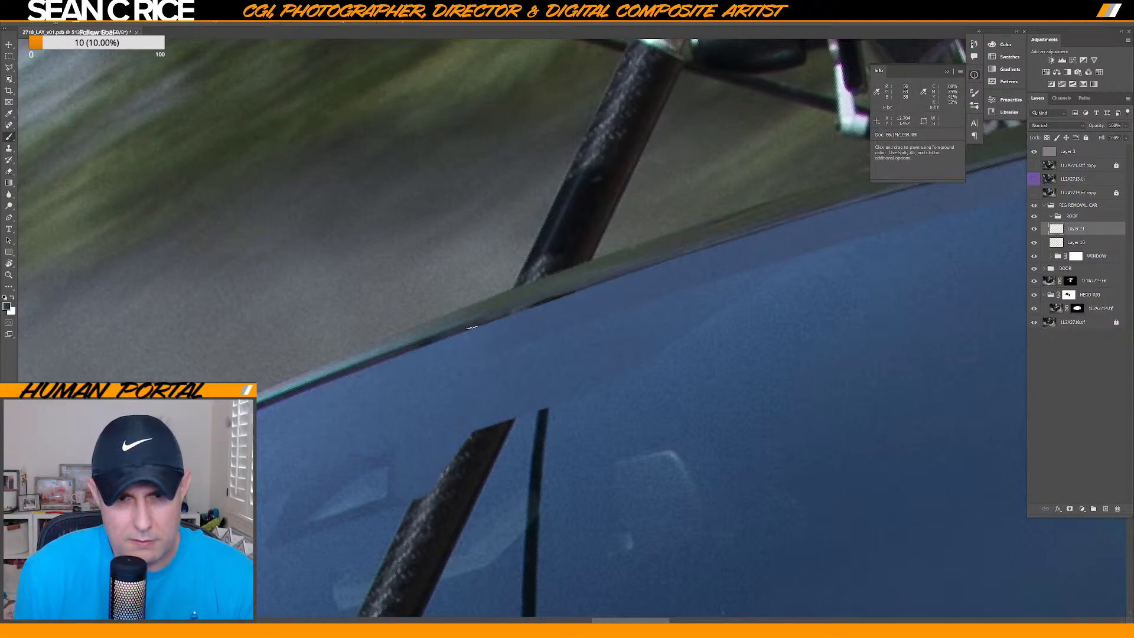
pyautogui.press('shift')
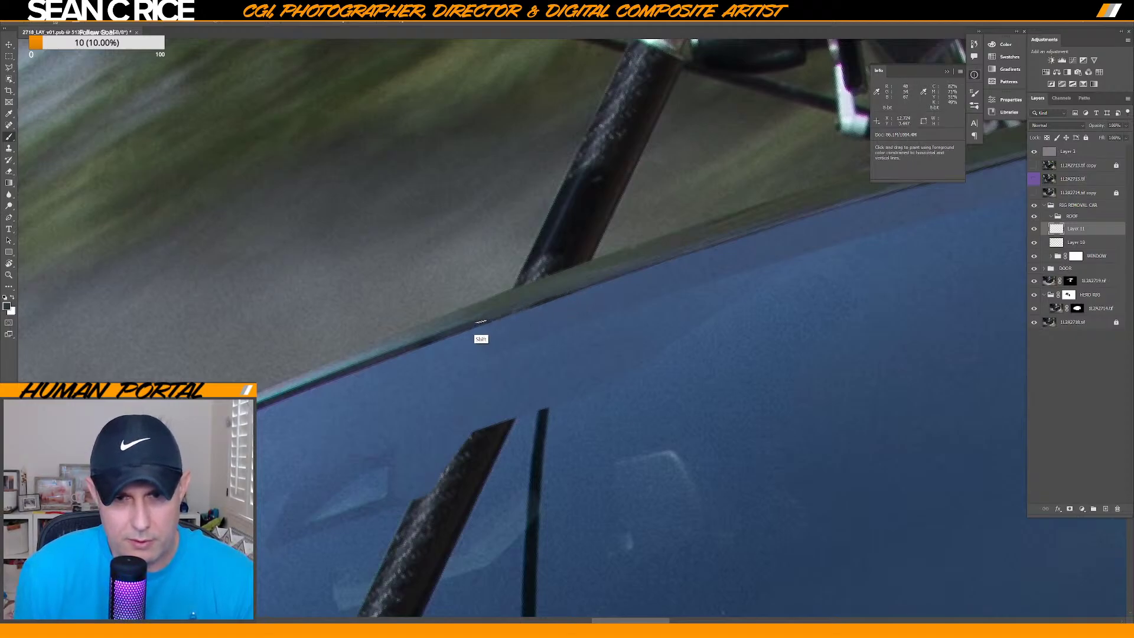
pyautogui.press('alt')
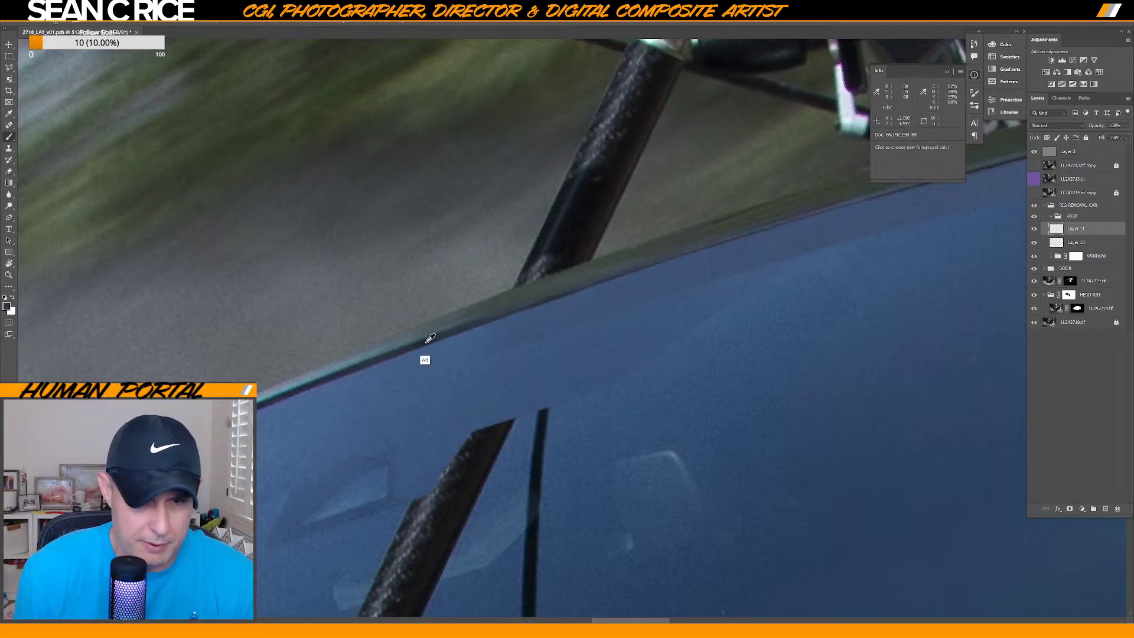
pyautogui.press('shift')
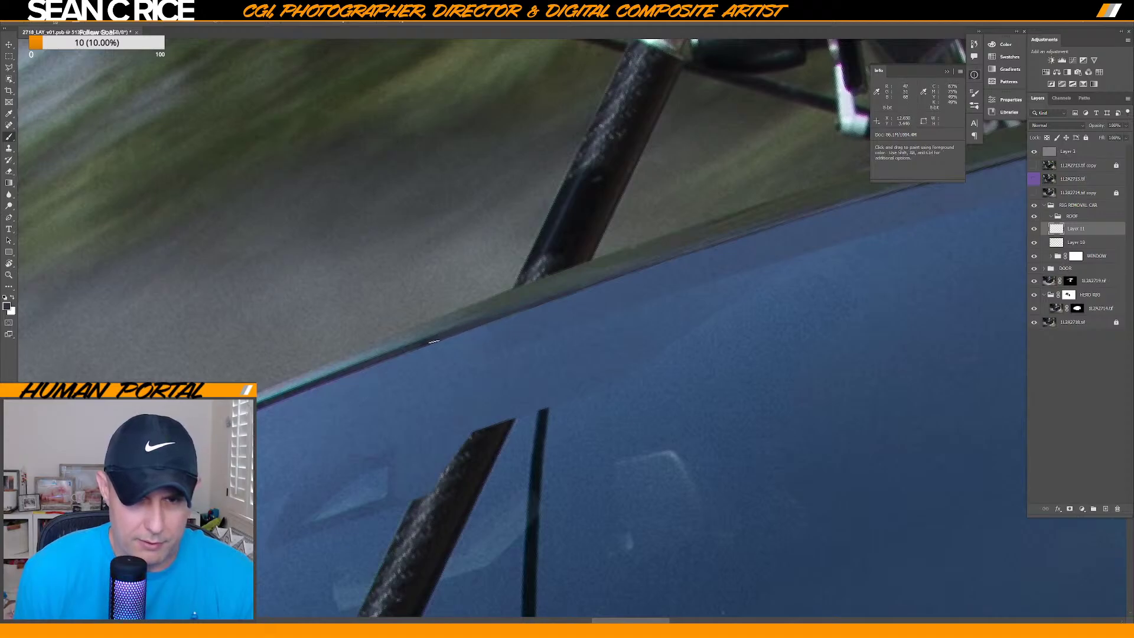
# Set the foreground colour to the dark grey 272729.
pyautogui.click(6, 305)
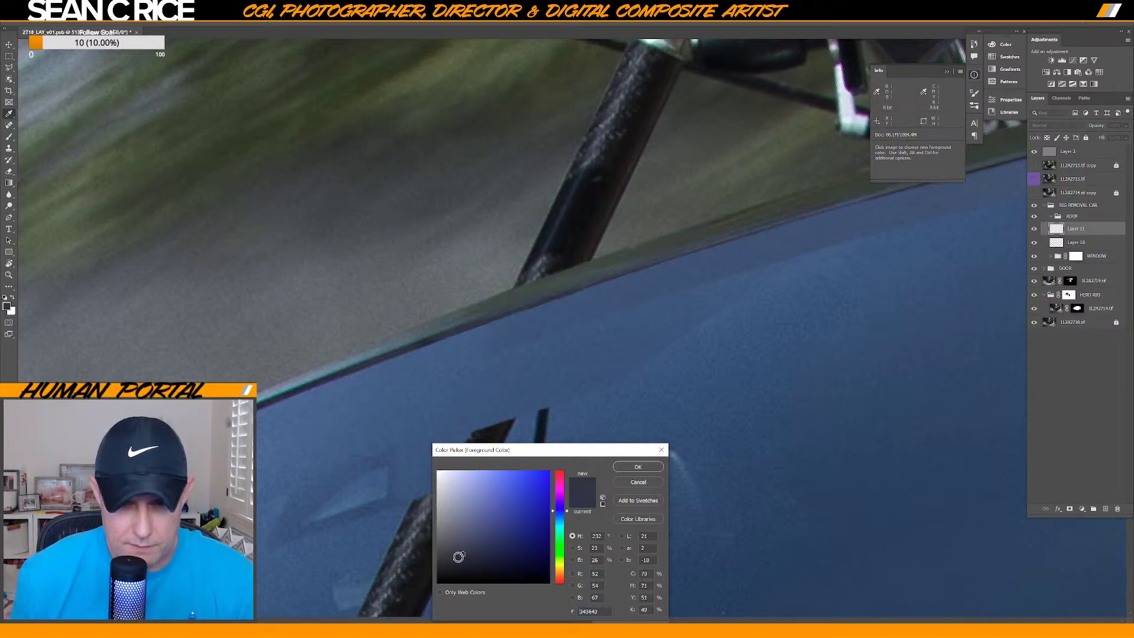
pyautogui.click(455, 551)
pyautogui.moveTo(450, 552); pyautogui.dragTo(441, 566)
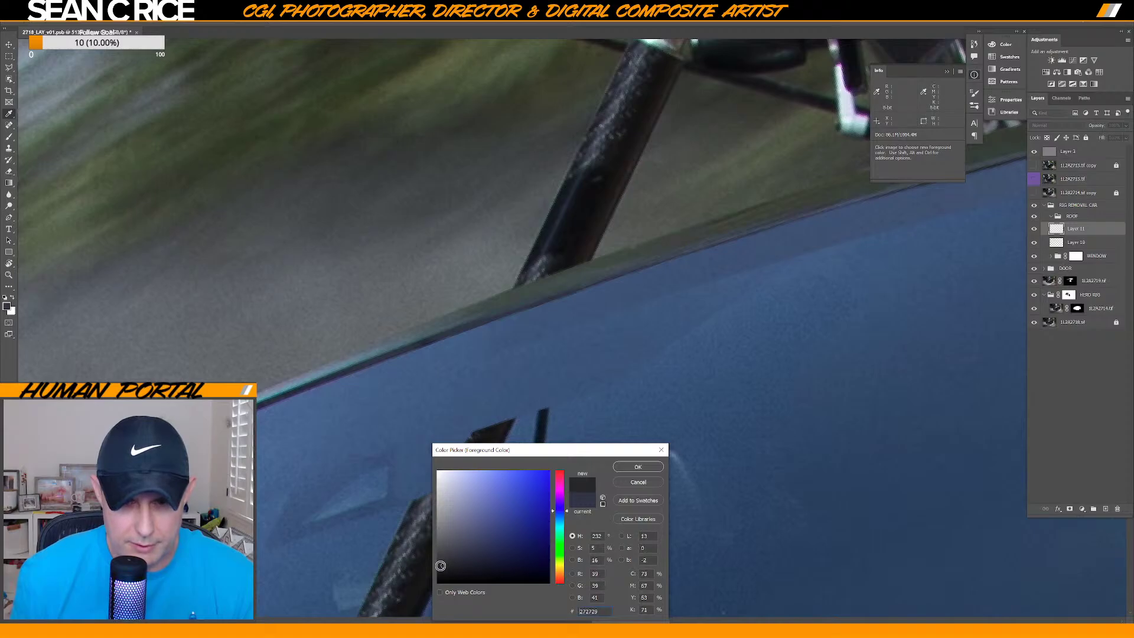
pyautogui.click(639, 467)
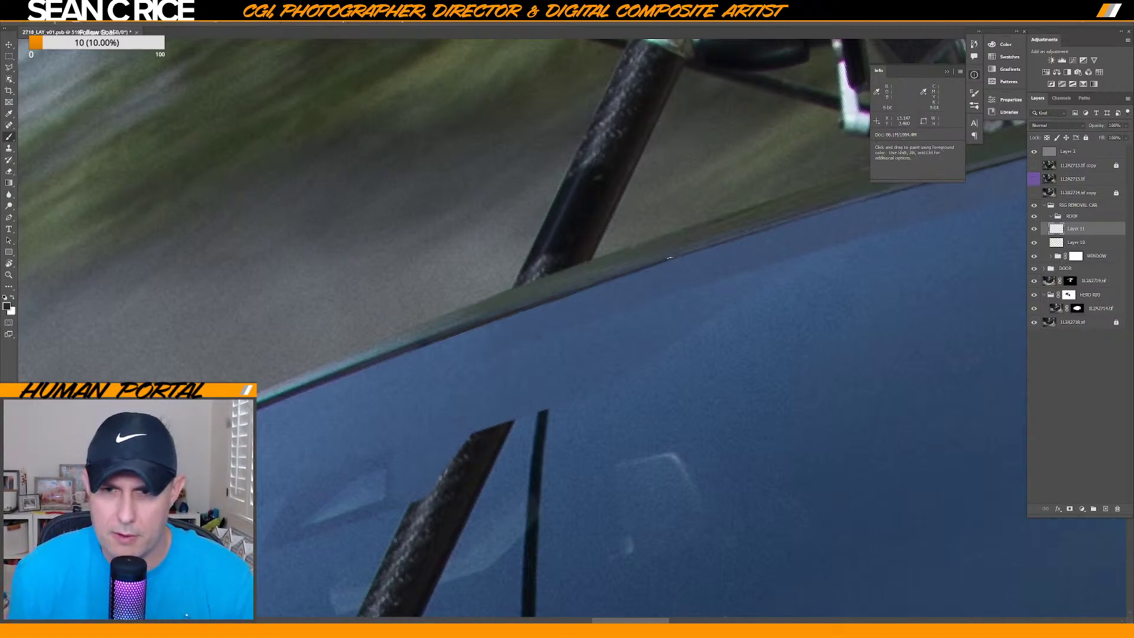
# Paint straight dark strokes along the roof edge from the rig pole's base towards the windshield pillar on Layer 11.
pyautogui.press('shift')
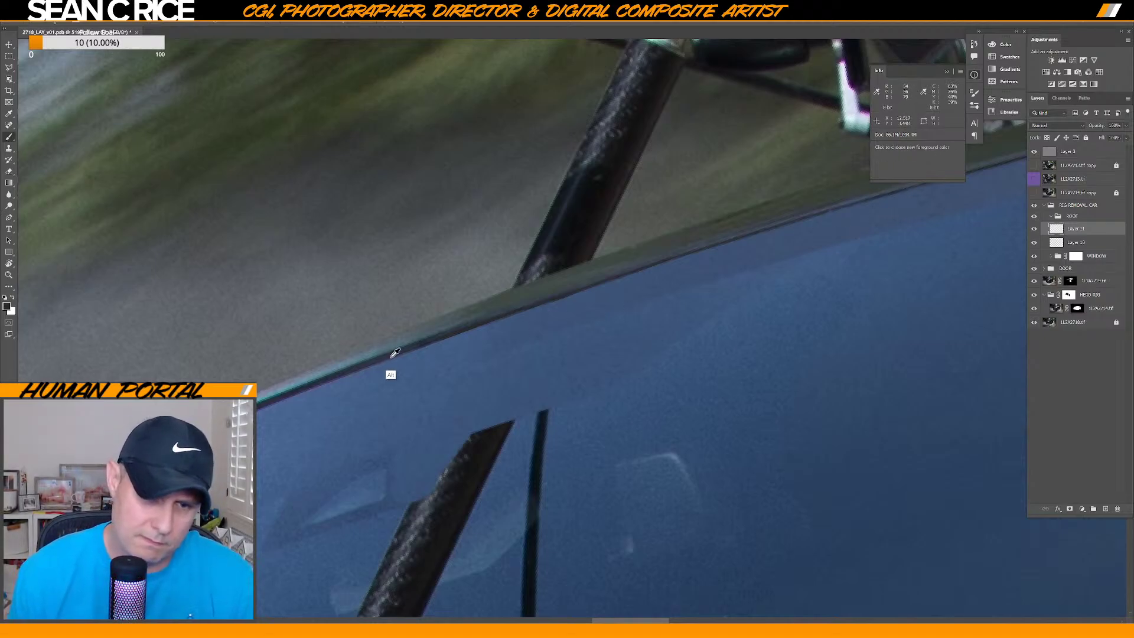
pyautogui.press('shift')
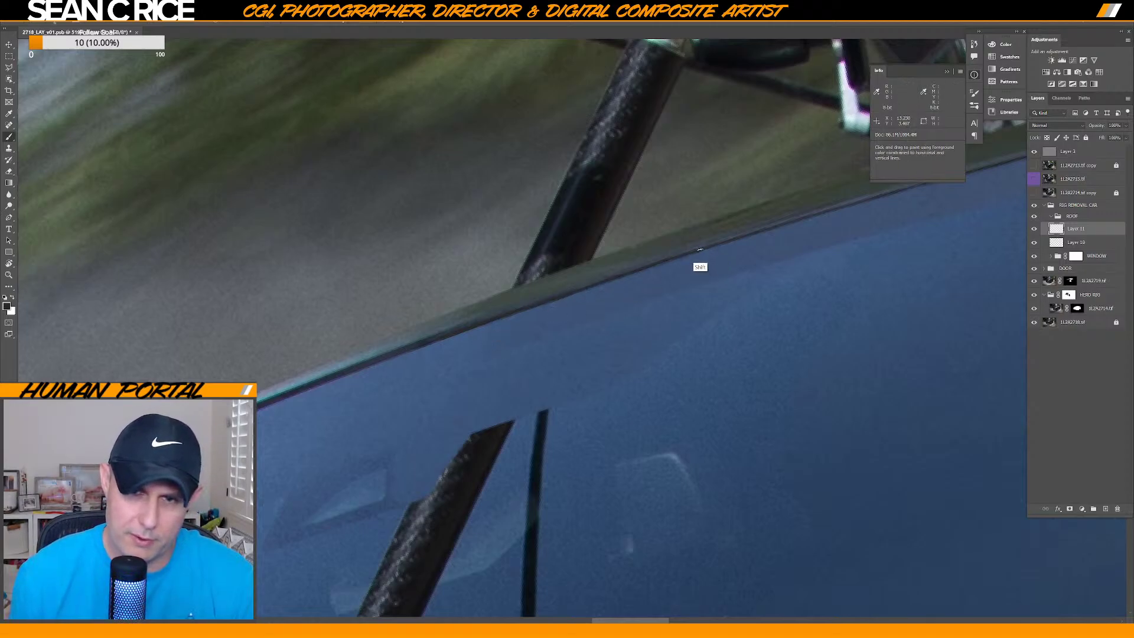
pyautogui.moveTo(666, 303); pyautogui.dragTo(370, 393)
pyautogui.press('shift')
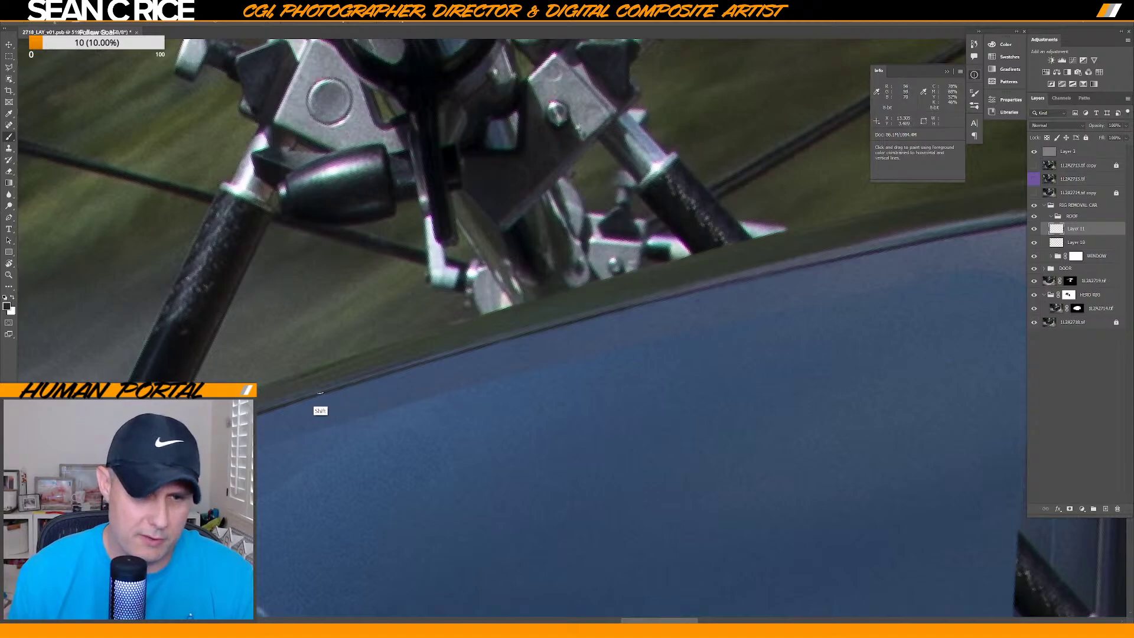
pyautogui.press('shift')
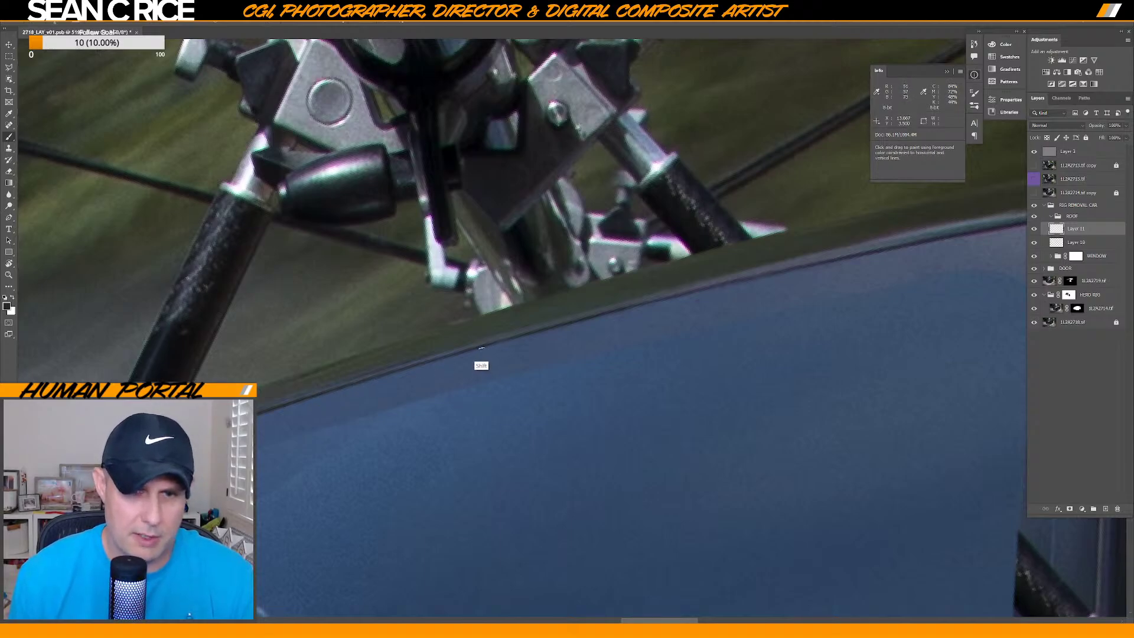
pyautogui.press('shift')
pyautogui.press('shift')
pyautogui.press('shift')
pyautogui.press('shift')
pyautogui.press('shift')
pyautogui.moveTo(852, 262); pyautogui.dragTo(553, 332)
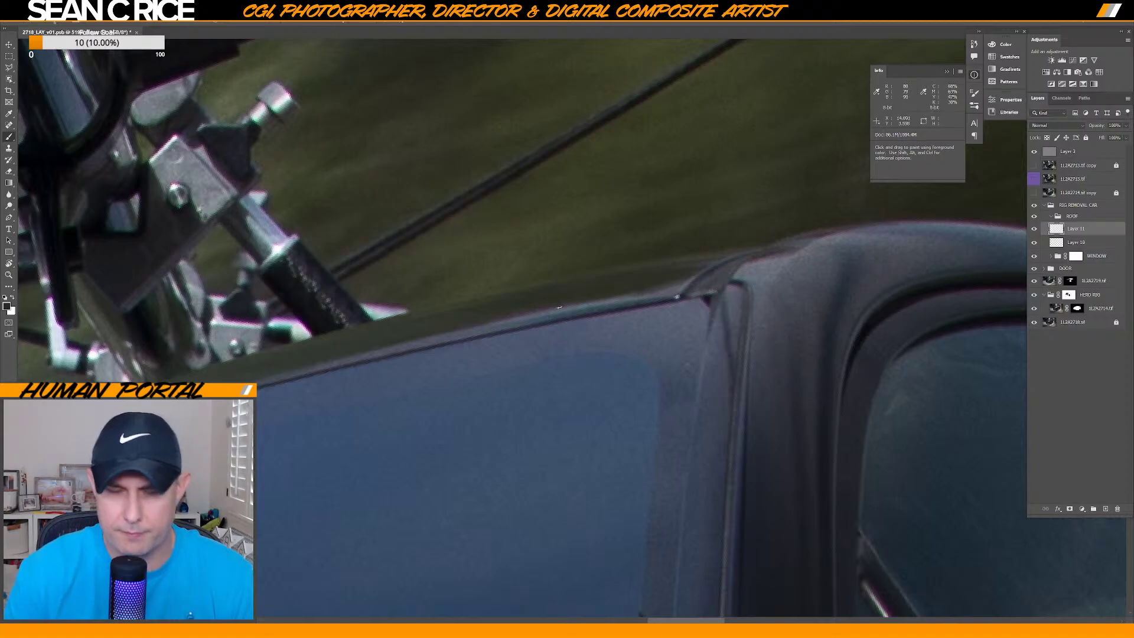
# Move Layer 11 and Layer 10 into the ROOF group and collapse the group.
pyautogui.press('ctrl')
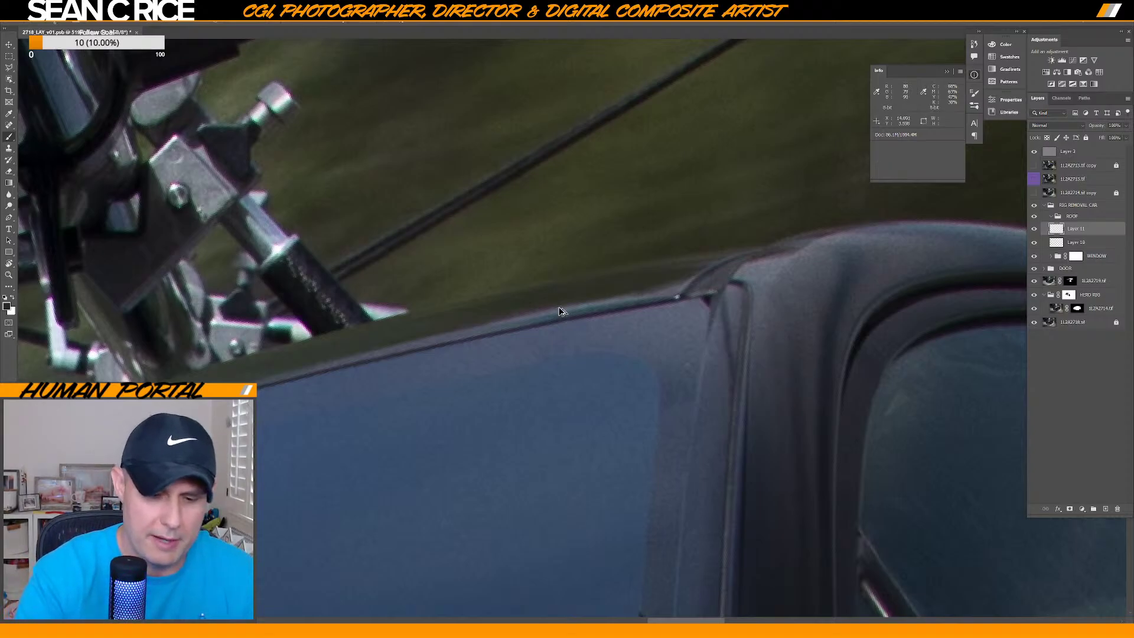
pyautogui.hotkey('ctrl', '1')
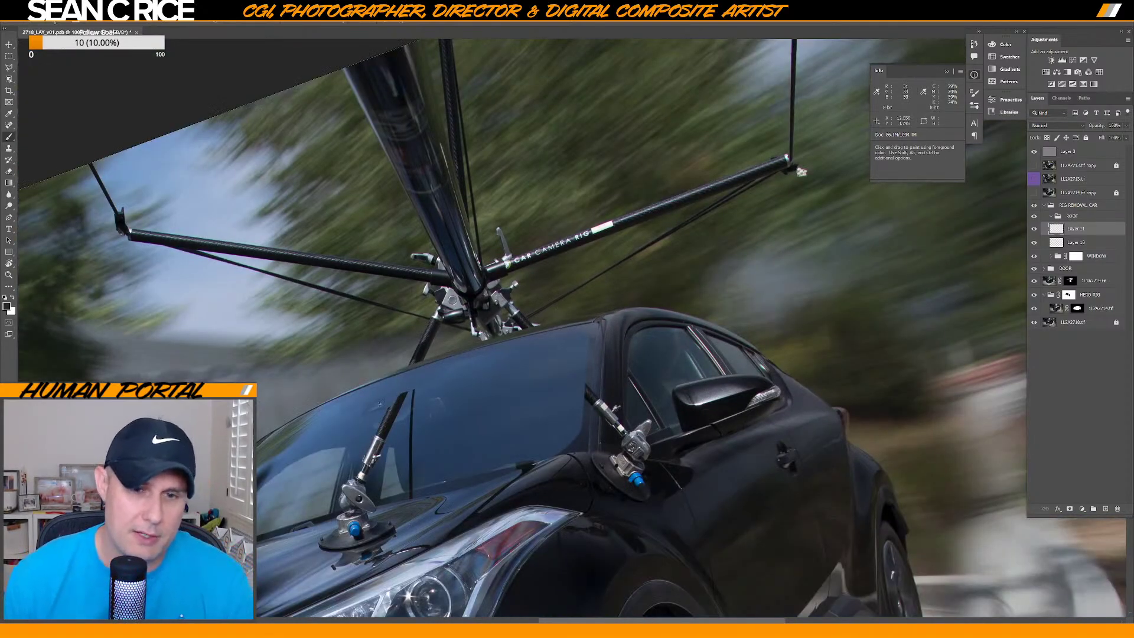
pyautogui.moveTo(466, 377); pyautogui.dragTo(628, 312)
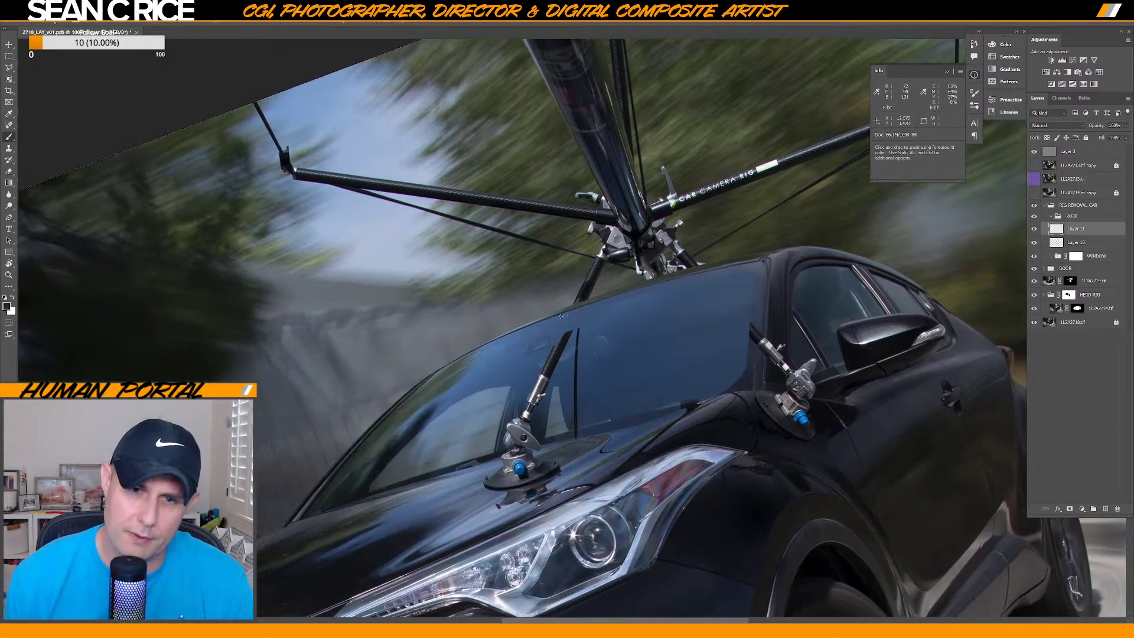
pyautogui.keyDown('ctrl'); pyautogui.click(582, 298); pyautogui.keyUp('ctrl')
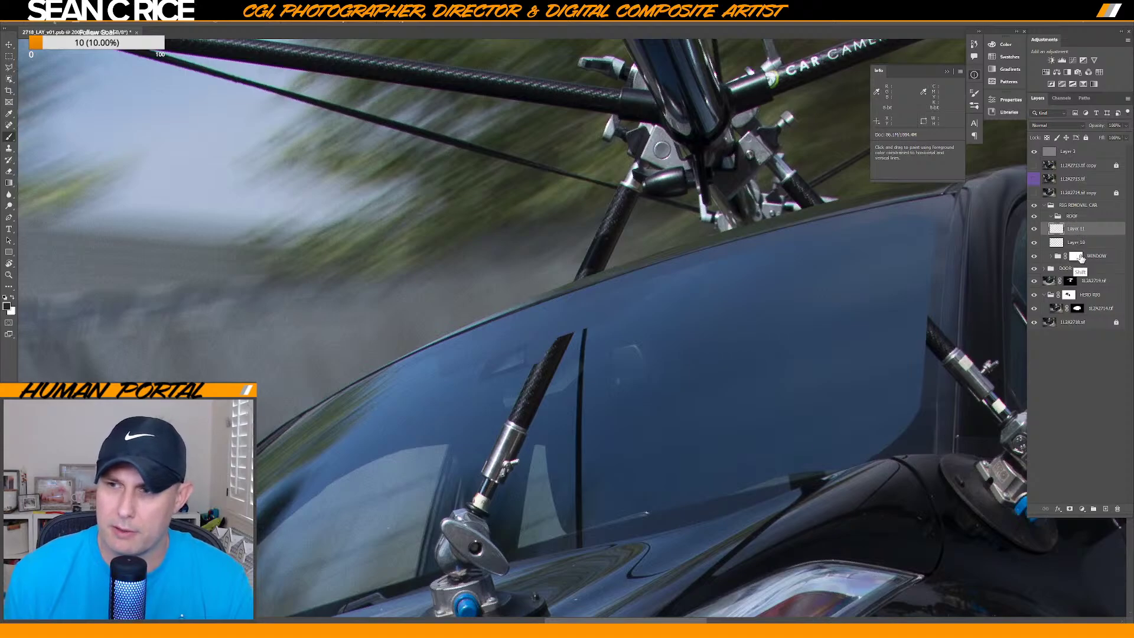
pyautogui.moveTo(1079, 236); pyautogui.dragTo(1075, 218)
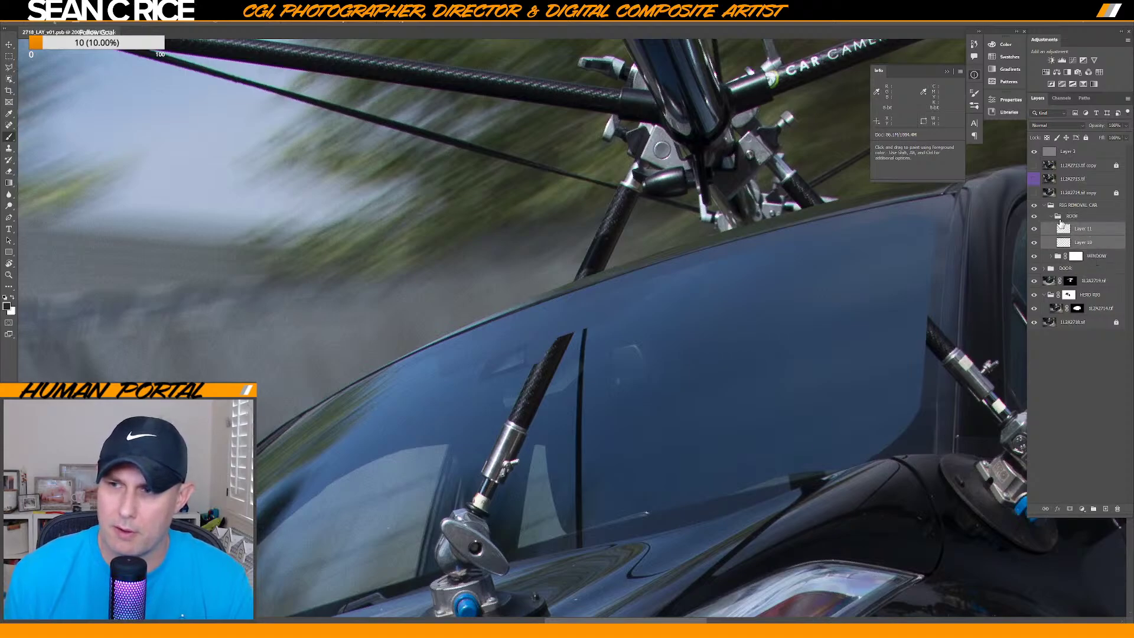
pyautogui.click(1053, 216)
# Toggle the ROOF group's visibility repeatedly to compare the roof edge before and after the rig removal, leaving it shown.
pyautogui.click(1034, 217)
pyautogui.click(1035, 220)
pyautogui.click(1034, 219)
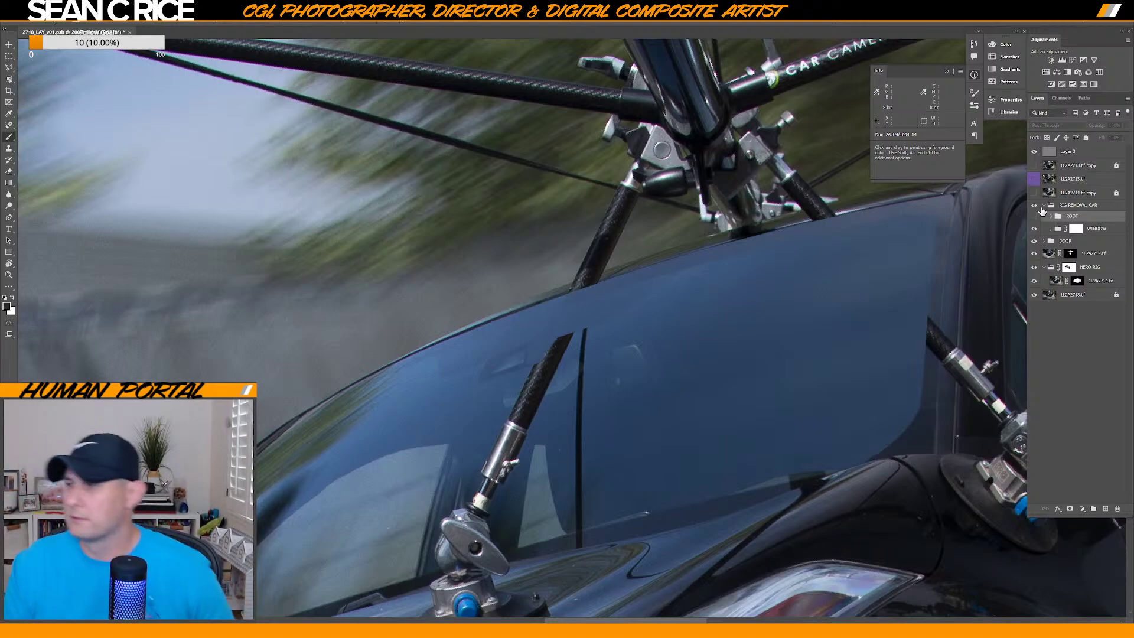
pyautogui.click(1036, 218)
pyautogui.click(1036, 219)
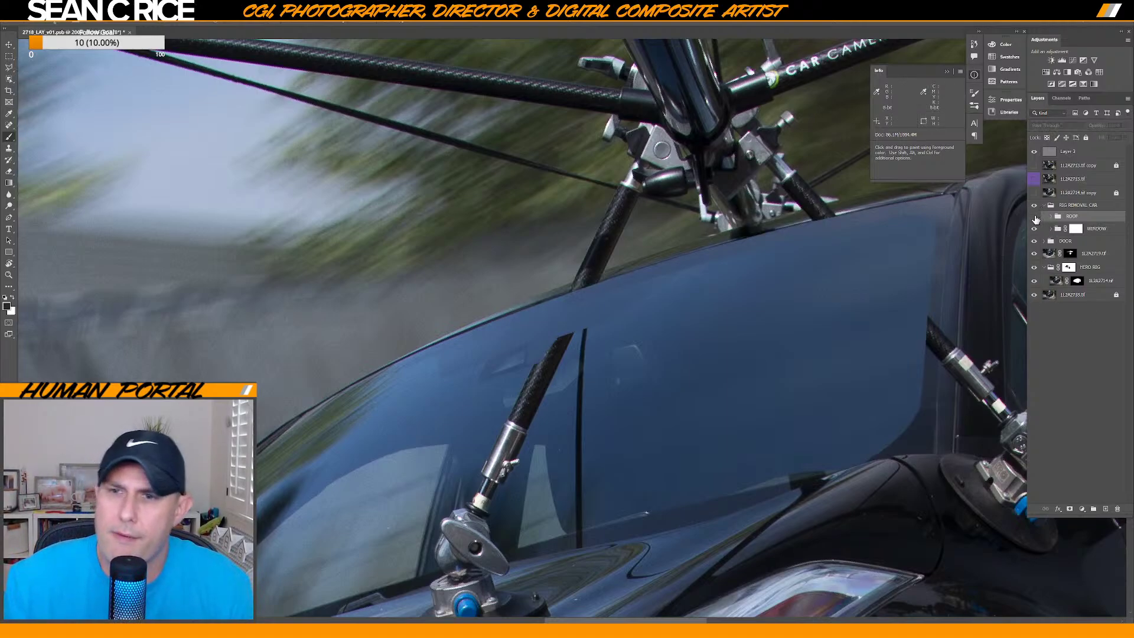
pyautogui.click(1036, 218)
pyautogui.click(1036, 219)
pyautogui.click(1036, 218)
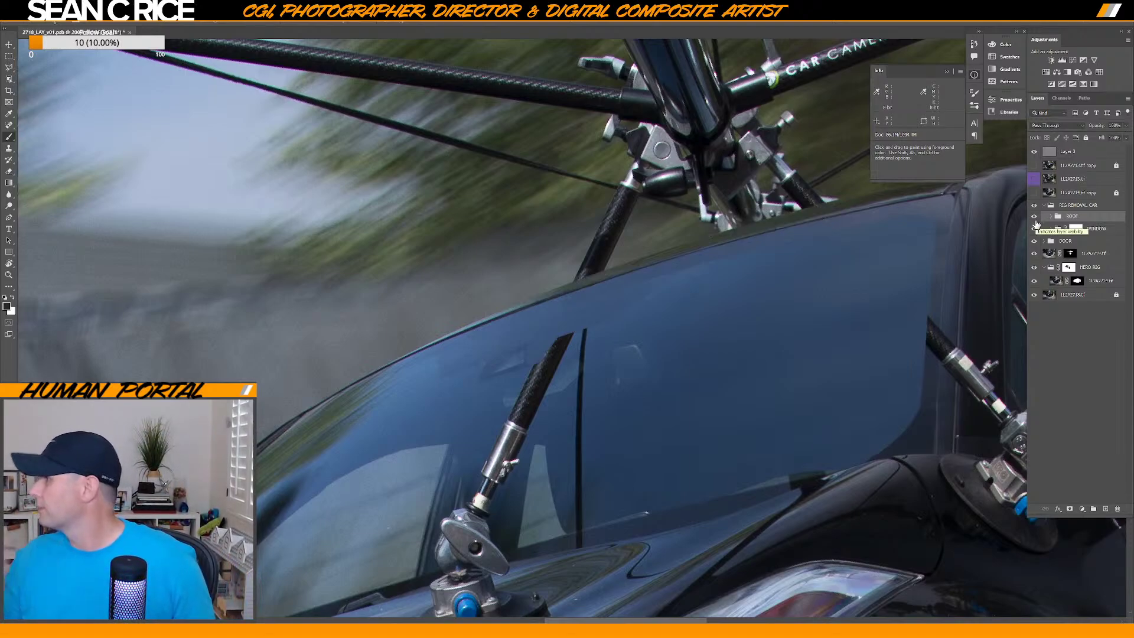
pyautogui.click(1036, 219)
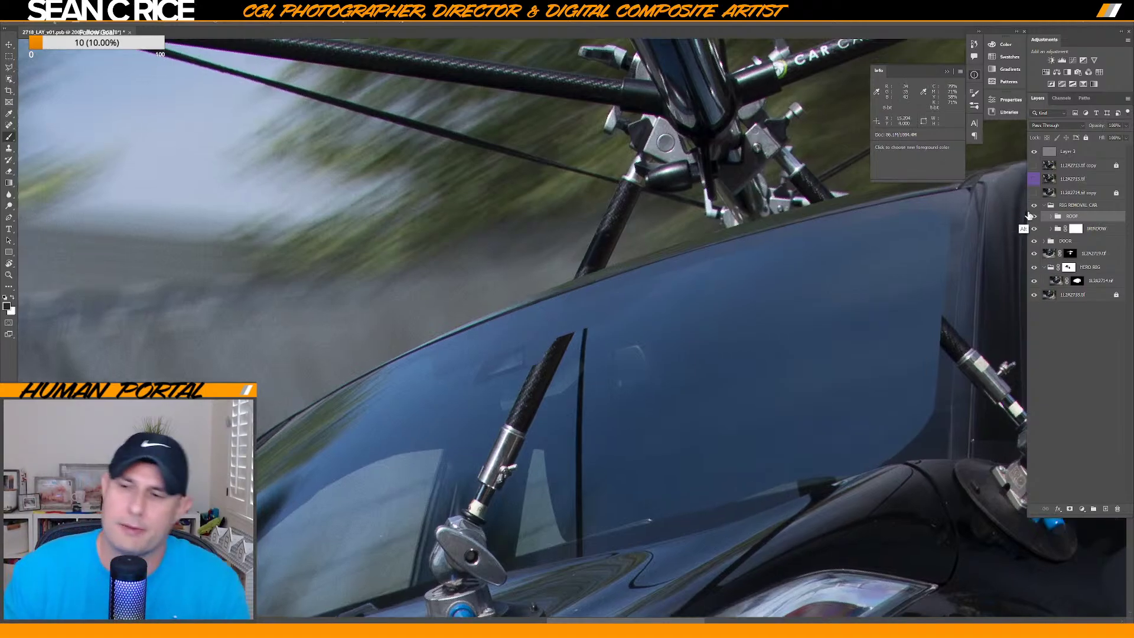
pyautogui.click(1036, 219)
pyautogui.click(1036, 219)
pyautogui.click(1036, 219)
pyautogui.click(1036, 218)
pyautogui.click(1036, 219)
pyautogui.click(1037, 218)
pyautogui.click(1036, 219)
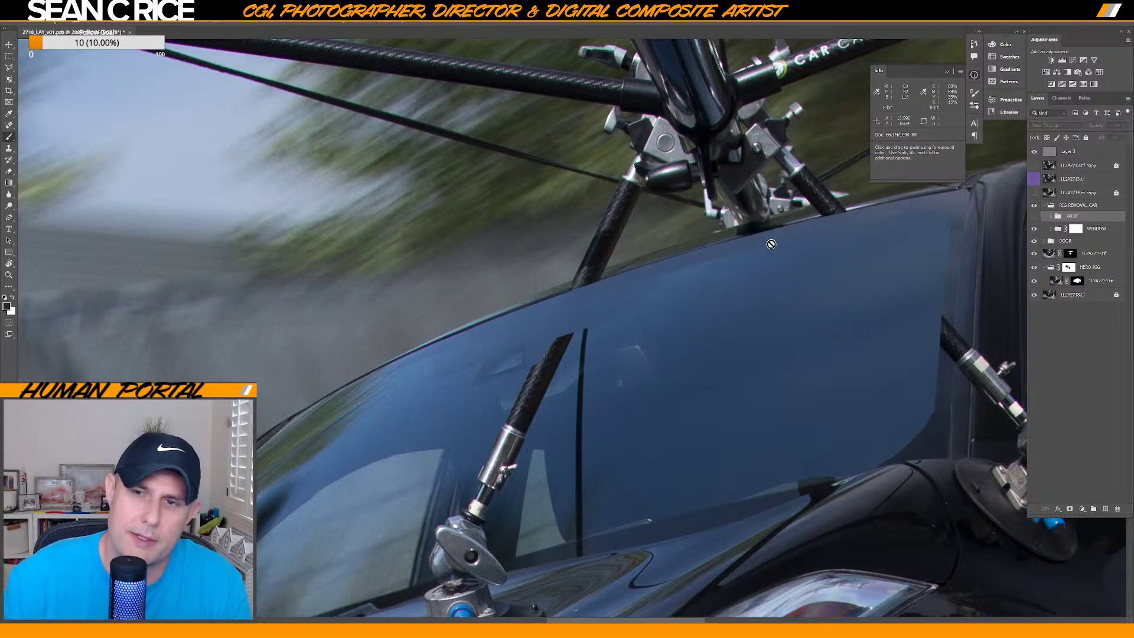
pyautogui.click(1036, 218)
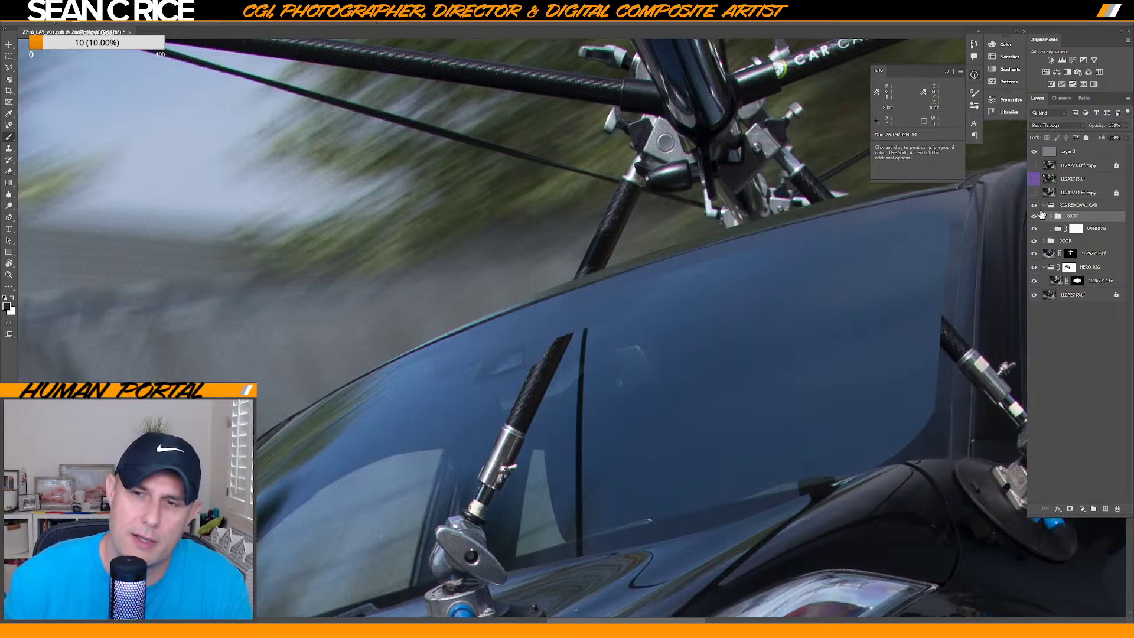
# Save the document, expand the WINDOW group and select its topmost layer.
pyautogui.moveTo(838, 310); pyautogui.dragTo(749, 293)
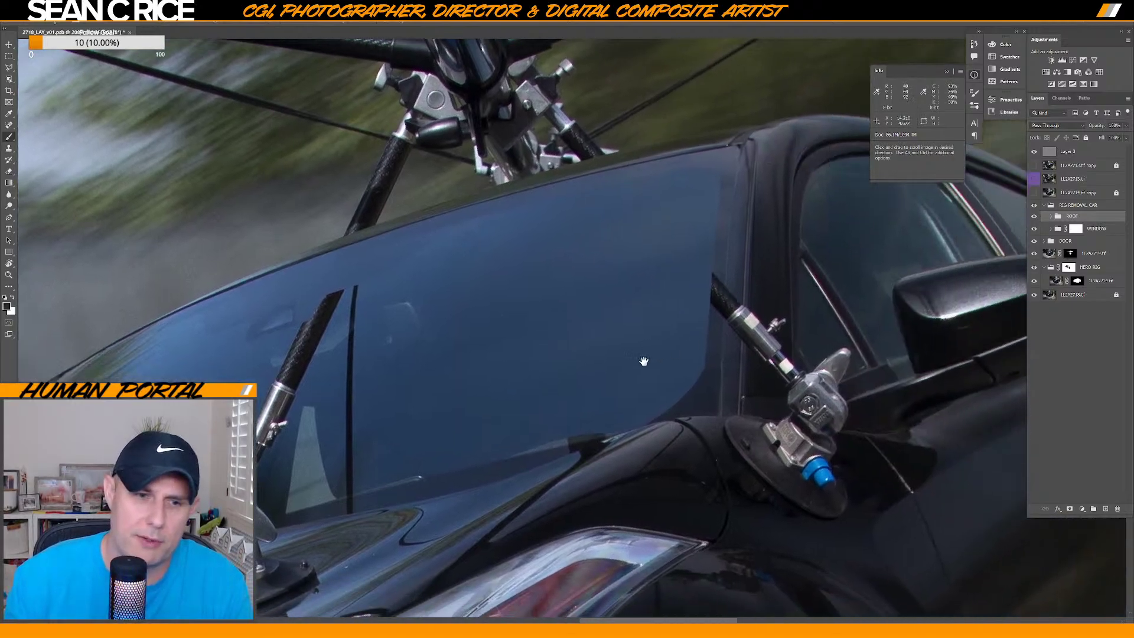
pyautogui.moveTo(651, 360); pyautogui.dragTo(787, 294)
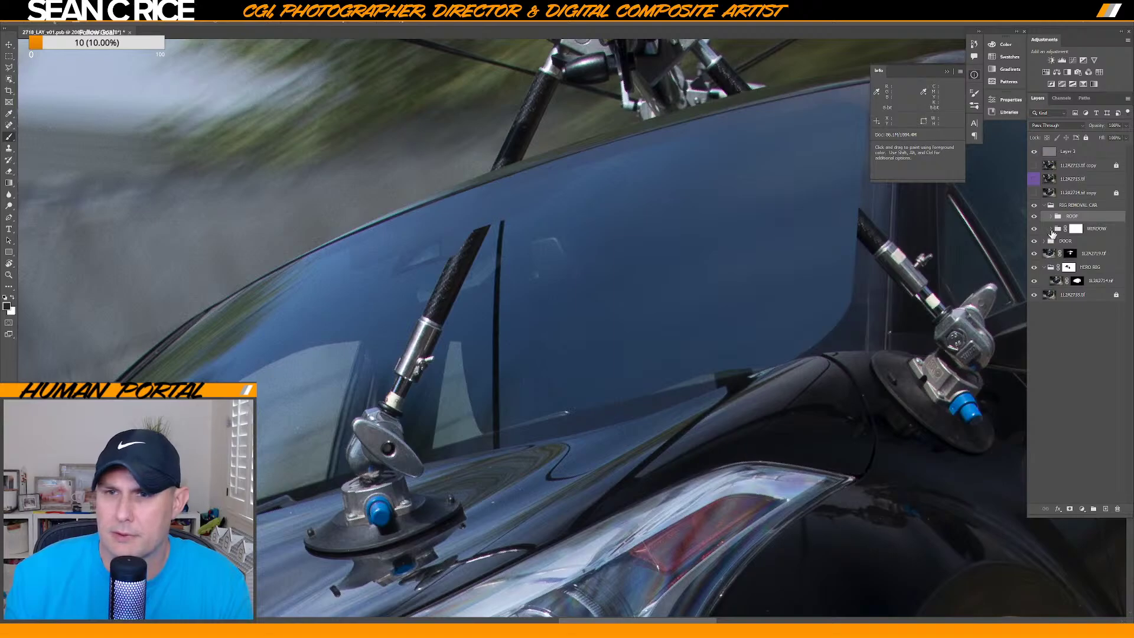
pyautogui.moveTo(805, 283); pyautogui.dragTo(693, 230)
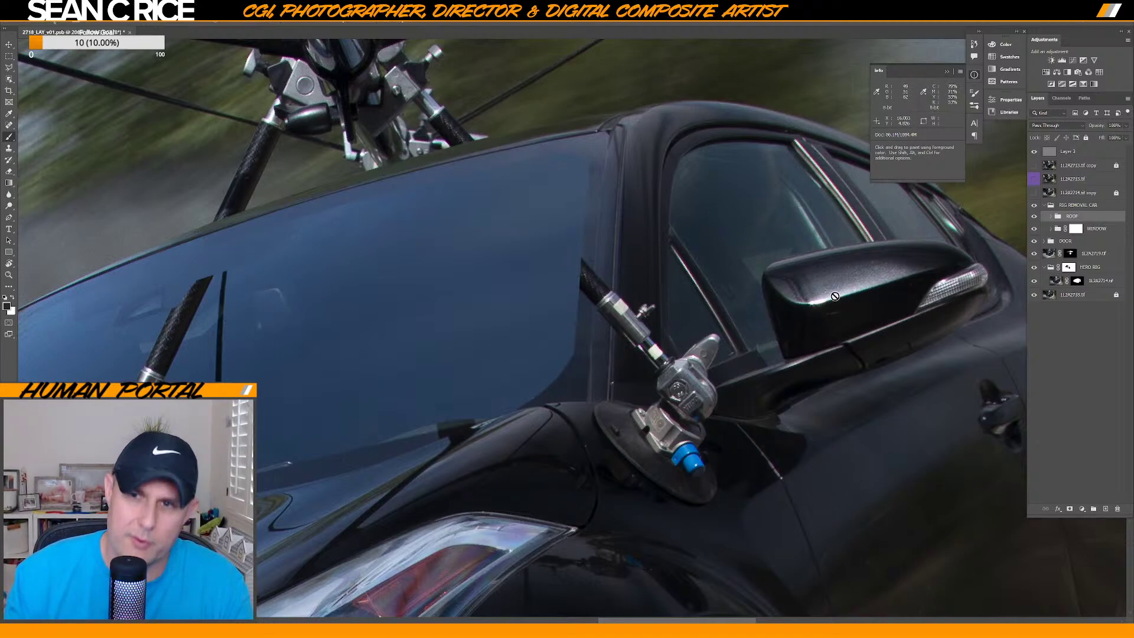
pyautogui.moveTo(902, 202); pyautogui.dragTo(798, 217)
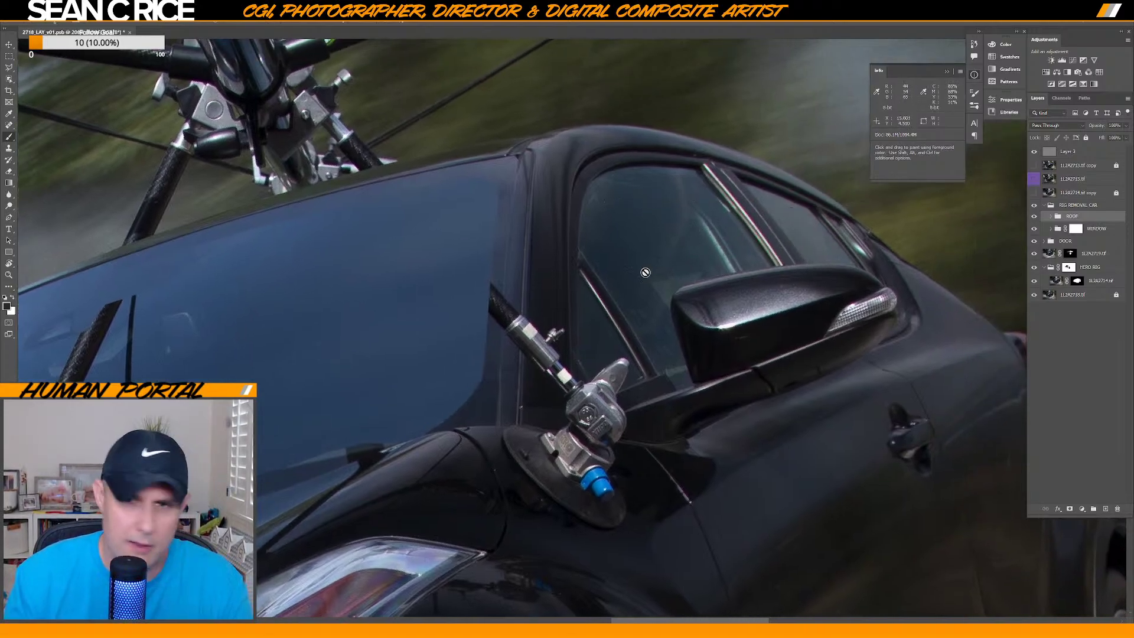
pyautogui.moveTo(626, 337); pyautogui.dragTo(752, 338)
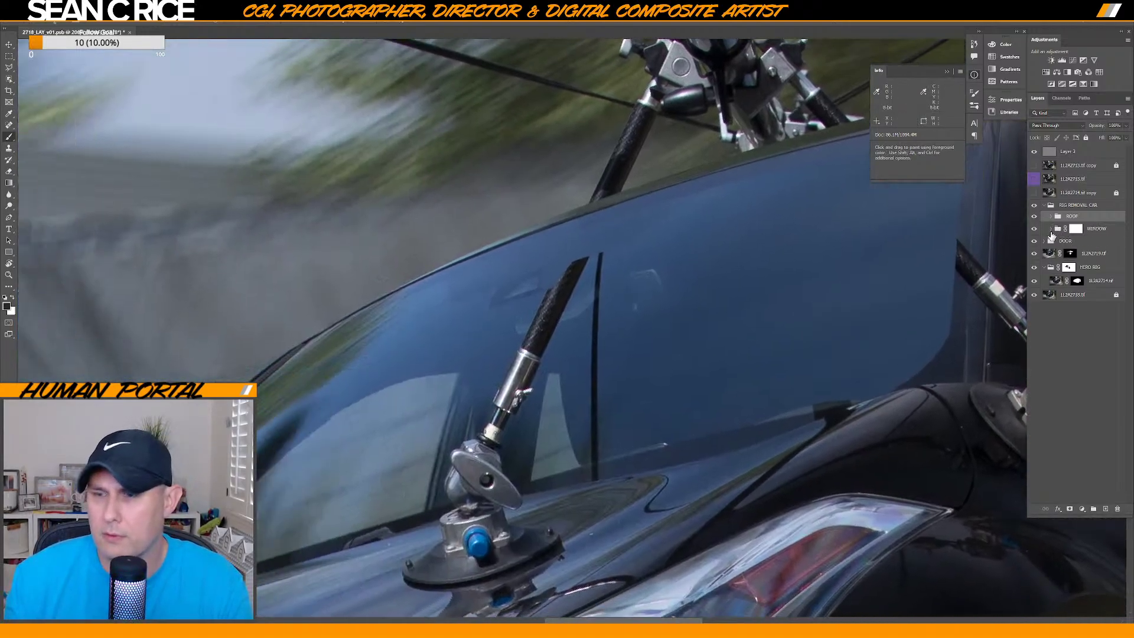
pyautogui.hotkey('ctrl', 's')
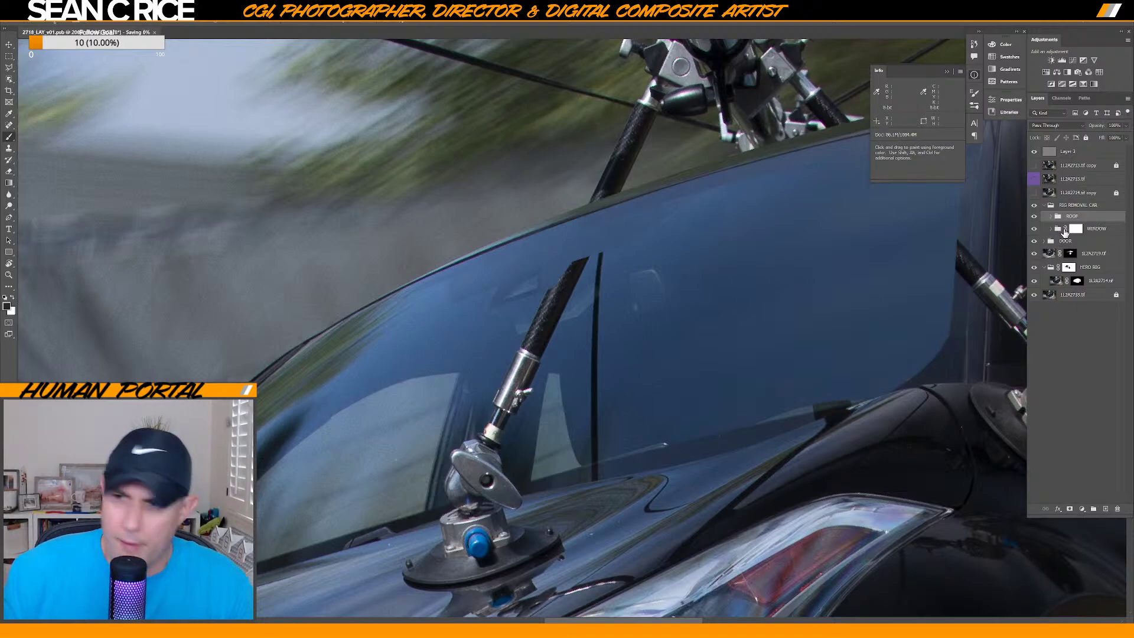
pyautogui.click(1051, 230)
pyautogui.click(1099, 246)
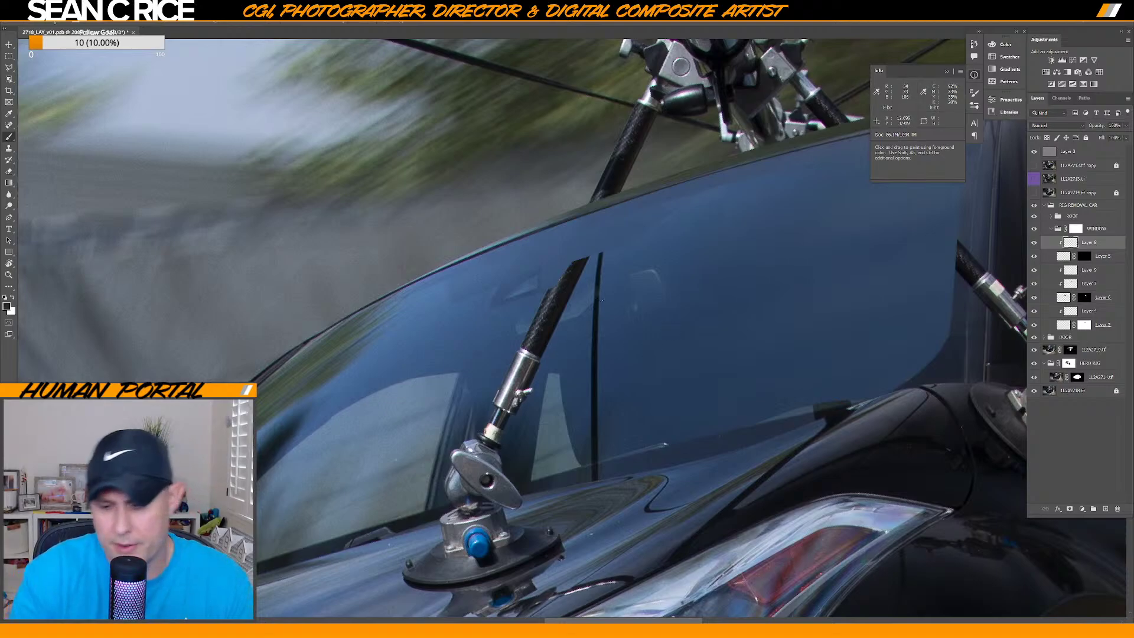
# Create a new layer at the top of the WINDOW group and paint the light reflection streak across the rig pole with sampled blue.
pyautogui.hotkey('ctrl', 'shift', 'n')
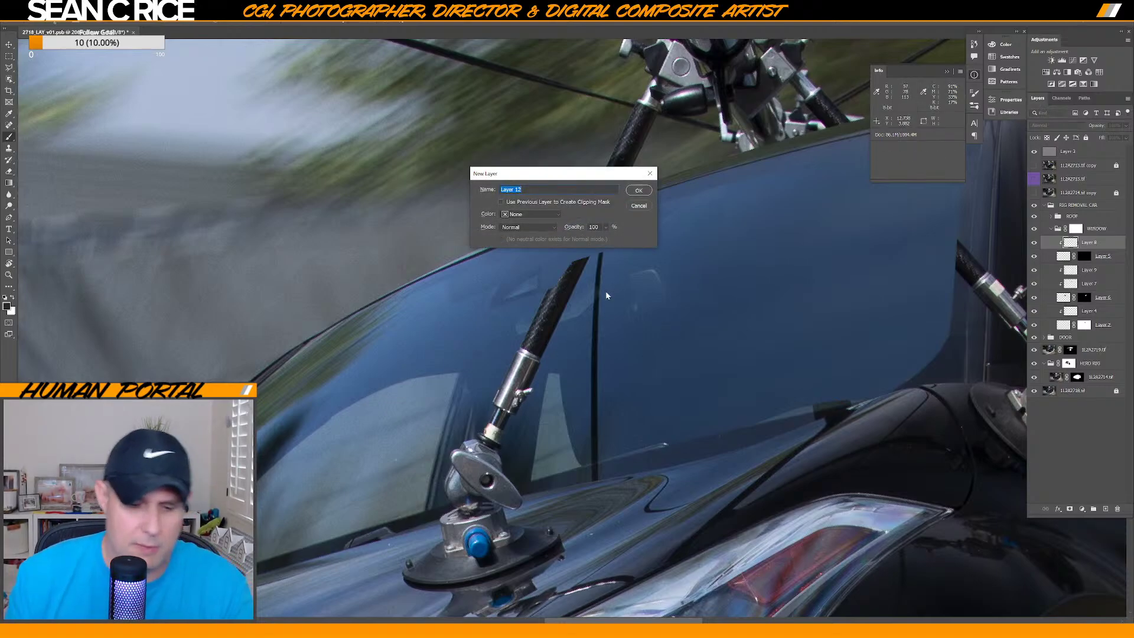
pyautogui.click(639, 190)
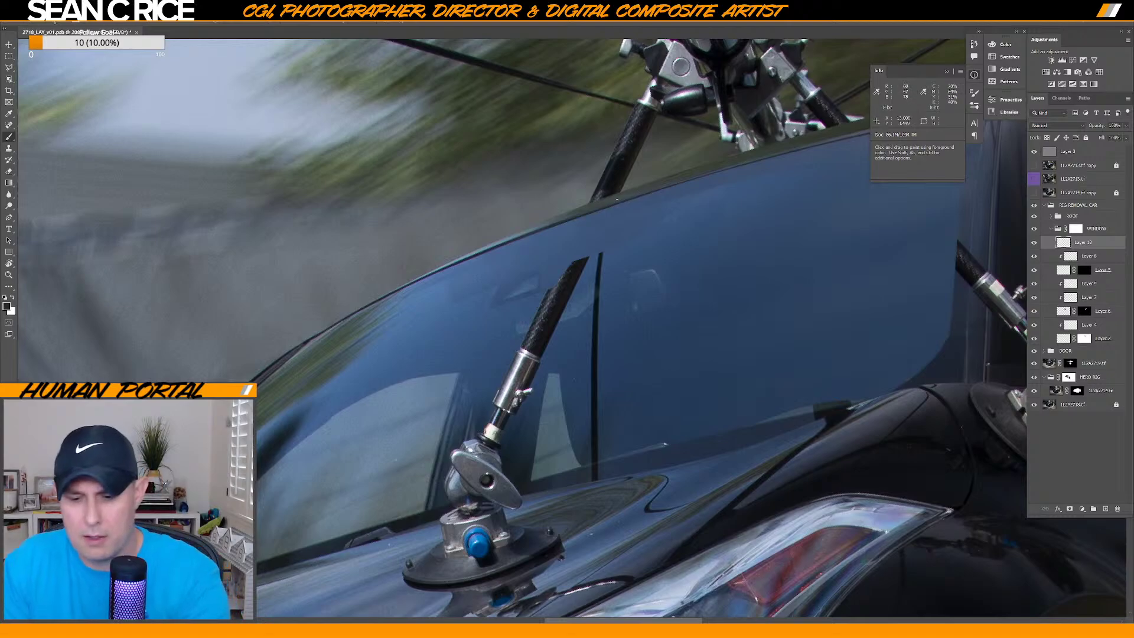
pyautogui.press('ctrl')
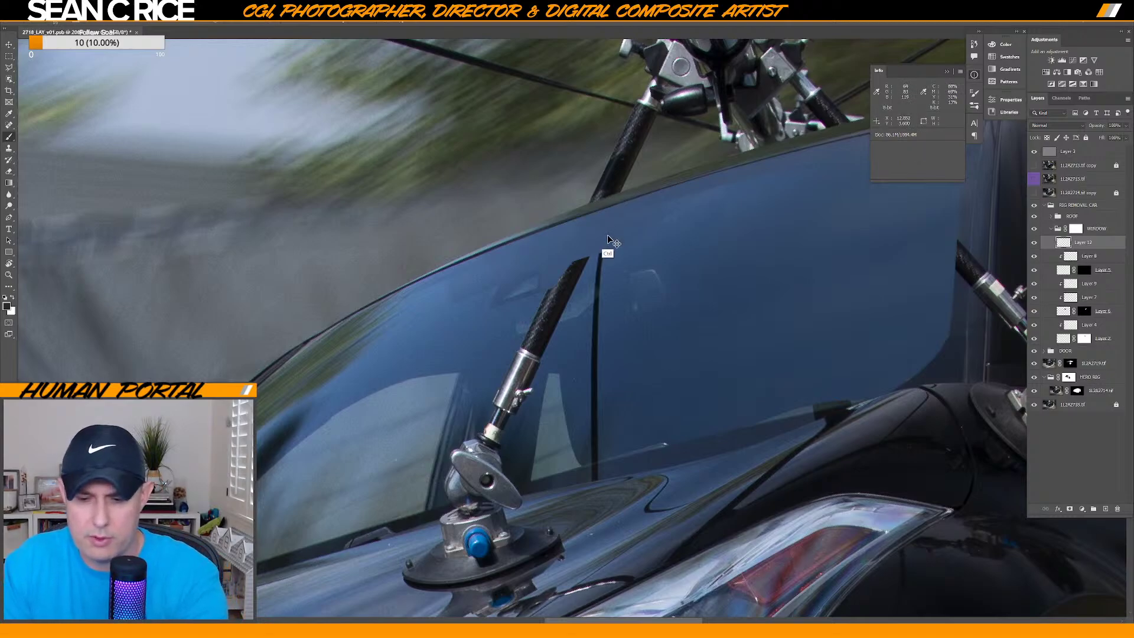
pyautogui.hotkey('ctrl', '+')
pyautogui.hotkey('ctrl', '+')
pyautogui.keyDown('alt'); pyautogui.click(482, 328); pyautogui.keyUp('alt')
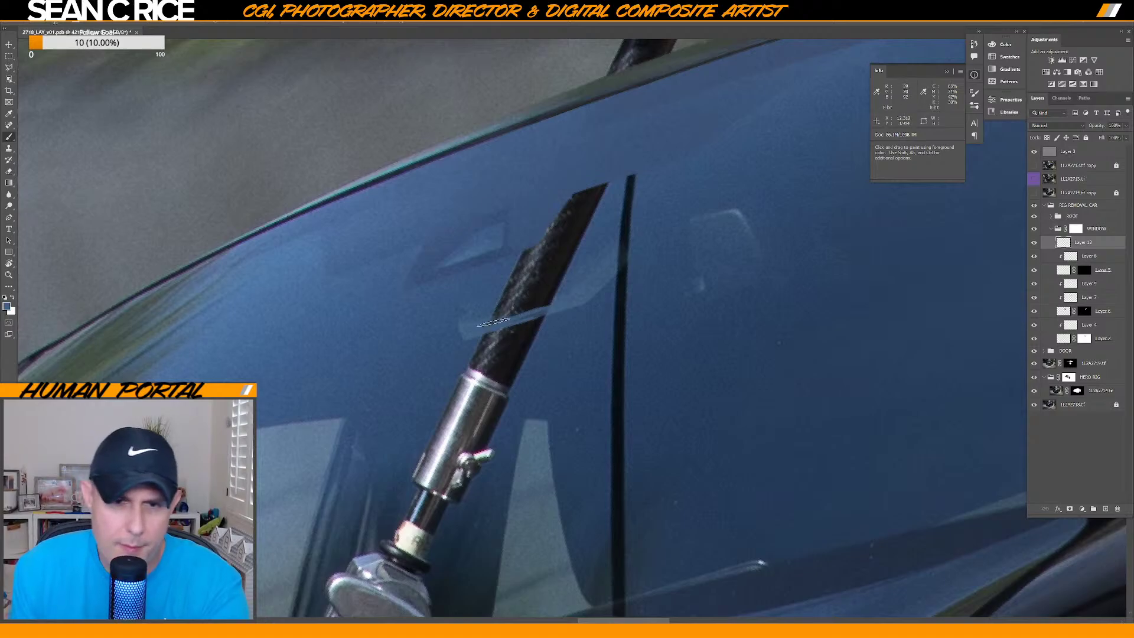
pyautogui.scroll(1, 548, 309)
pyautogui.moveTo(564, 303)
pyautogui.mouseDown()
pyautogui.moveTo(479, 324)
pyautogui.moveTo(493, 319)
pyautogui.mouseUp()
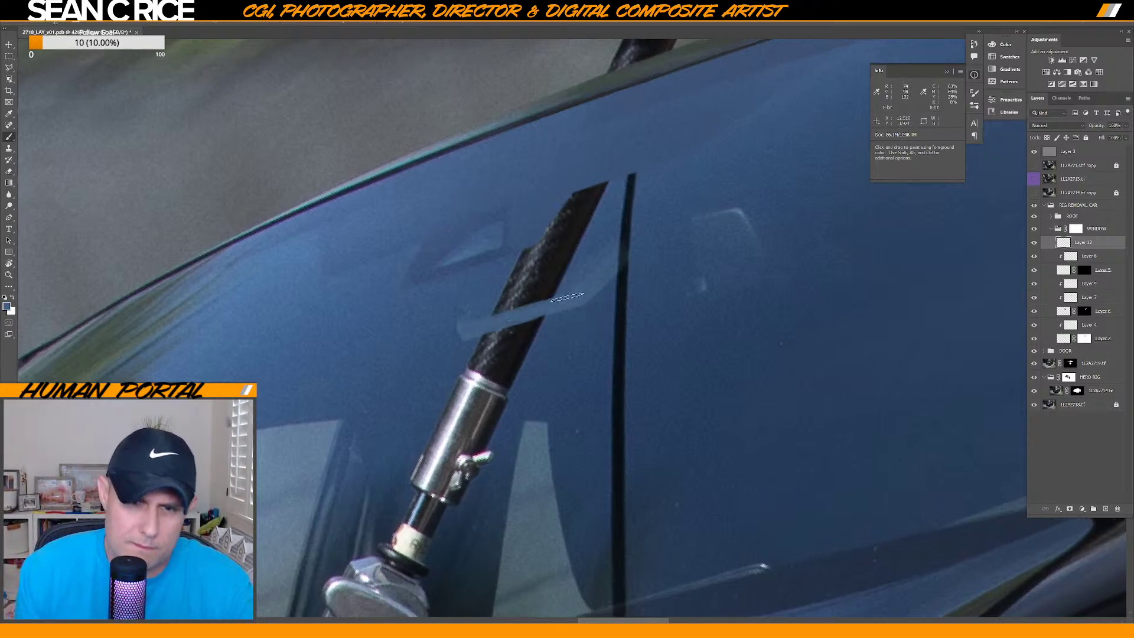
pyautogui.moveTo(553, 308); pyautogui.dragTo(485, 314)
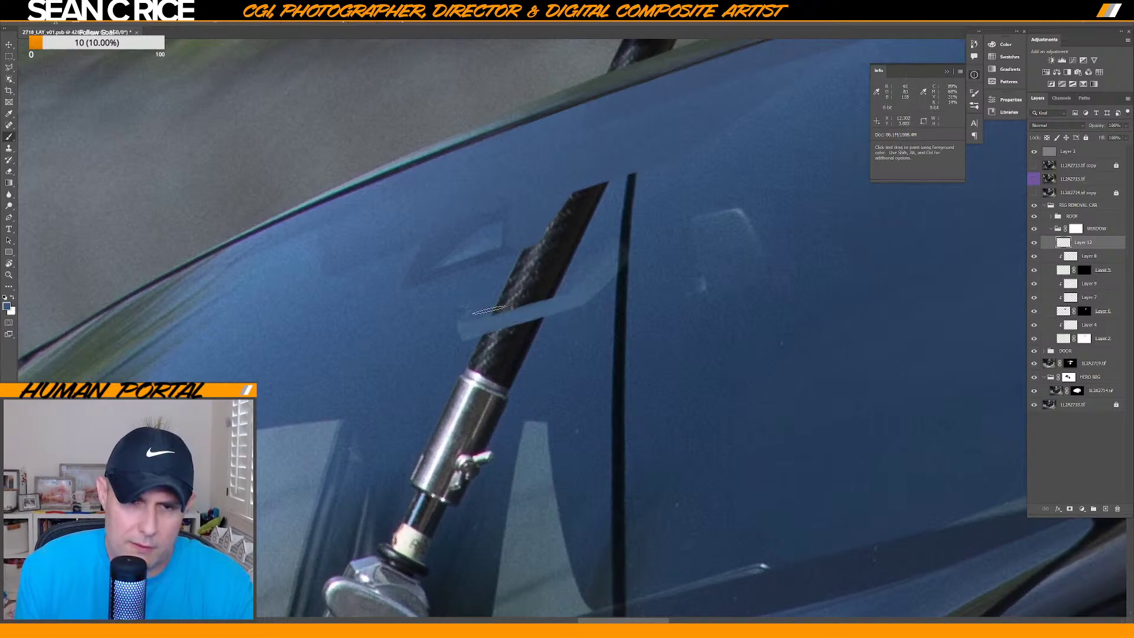
pyautogui.moveTo(566, 299); pyautogui.dragTo(476, 329)
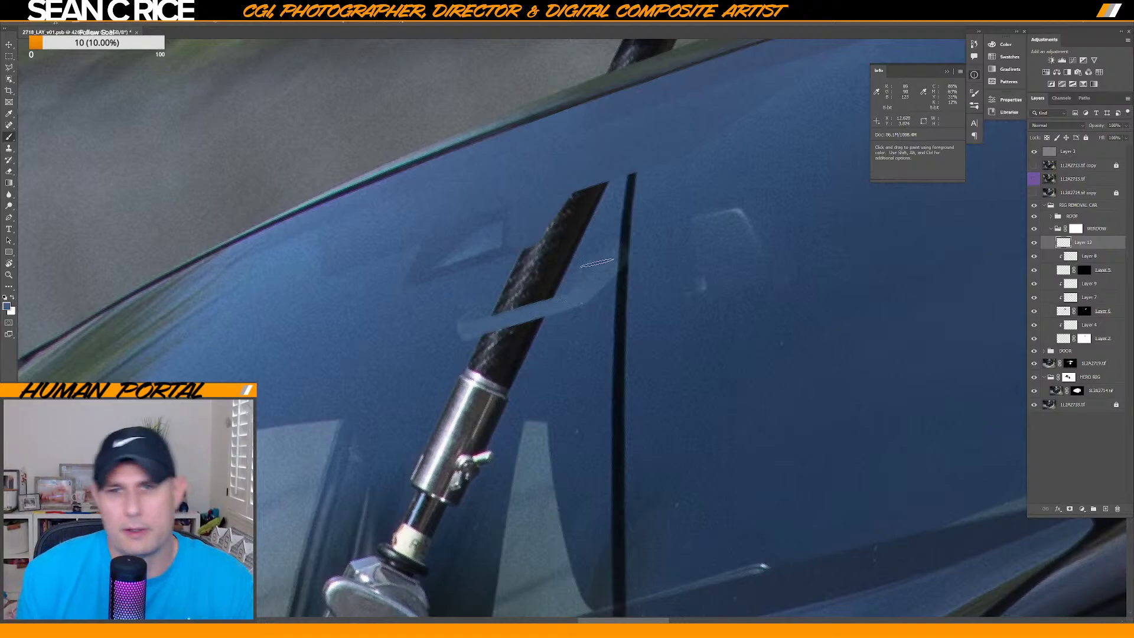
# Add another new layer and paint window blue over the pole just above the reflection streak, using a larger brush.
pyautogui.hotkey('ctrl', 'shift', 'n')
pyautogui.press('Return')
pyautogui.moveTo(561, 298)
pyautogui.mouseDown()
pyautogui.moveTo(473, 319)
pyautogui.moveTo(498, 314)
pyautogui.mouseUp()
pyautogui.keyDown('shift'); pyautogui.click(476, 320); pyautogui.keyUp('shift')
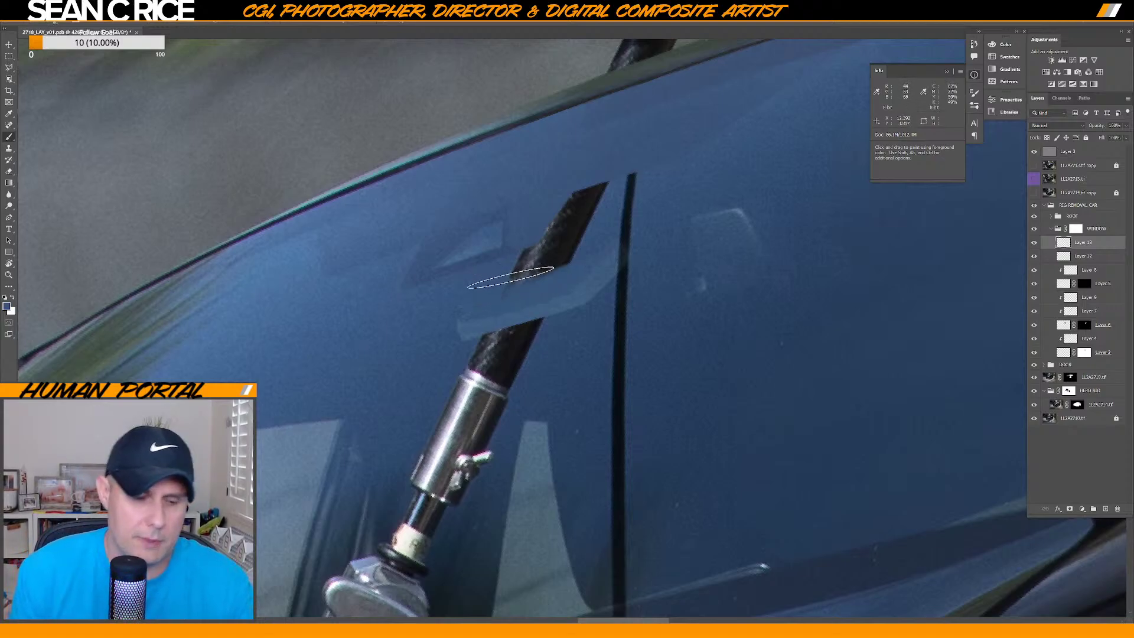
pyautogui.press(']')
pyautogui.press(']')
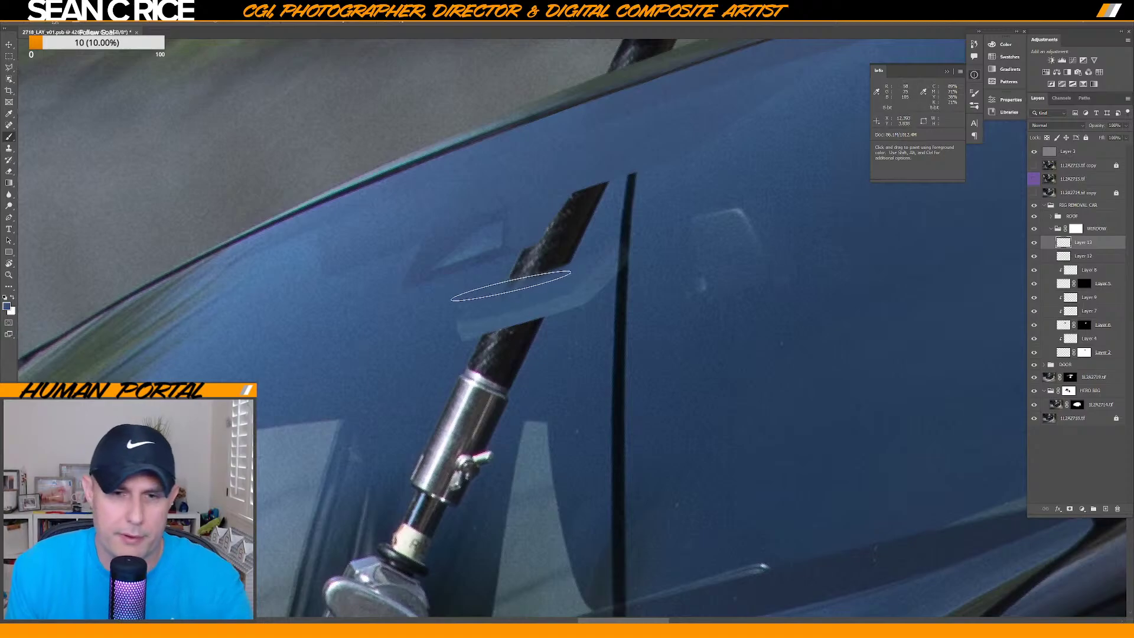
pyautogui.press('ctrl')
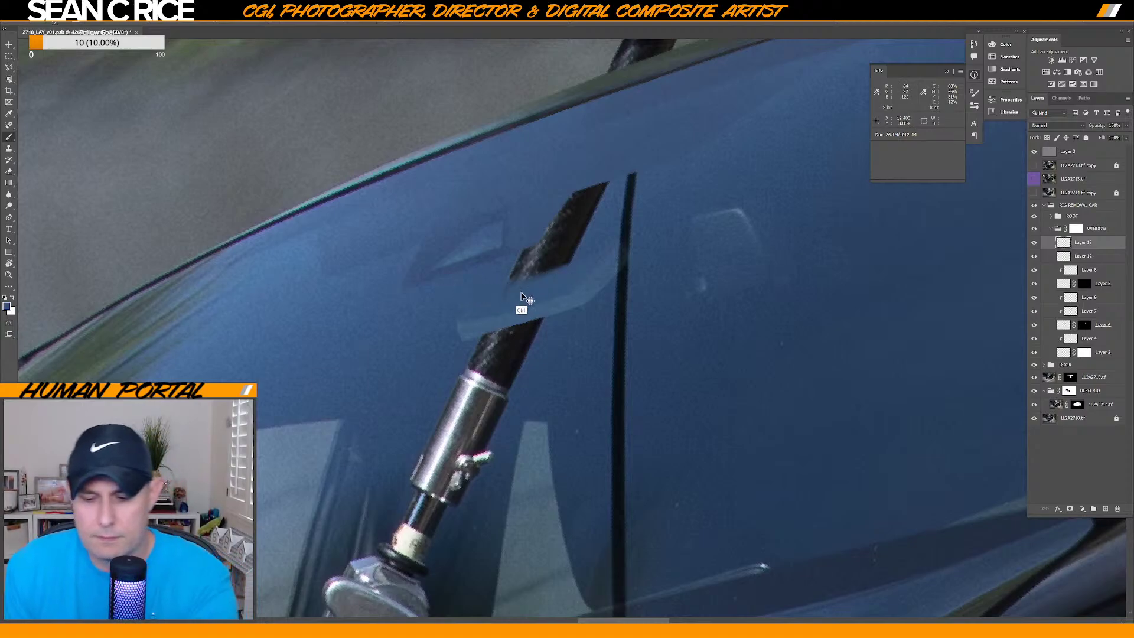
pyautogui.scroll(-4, 520, 299)
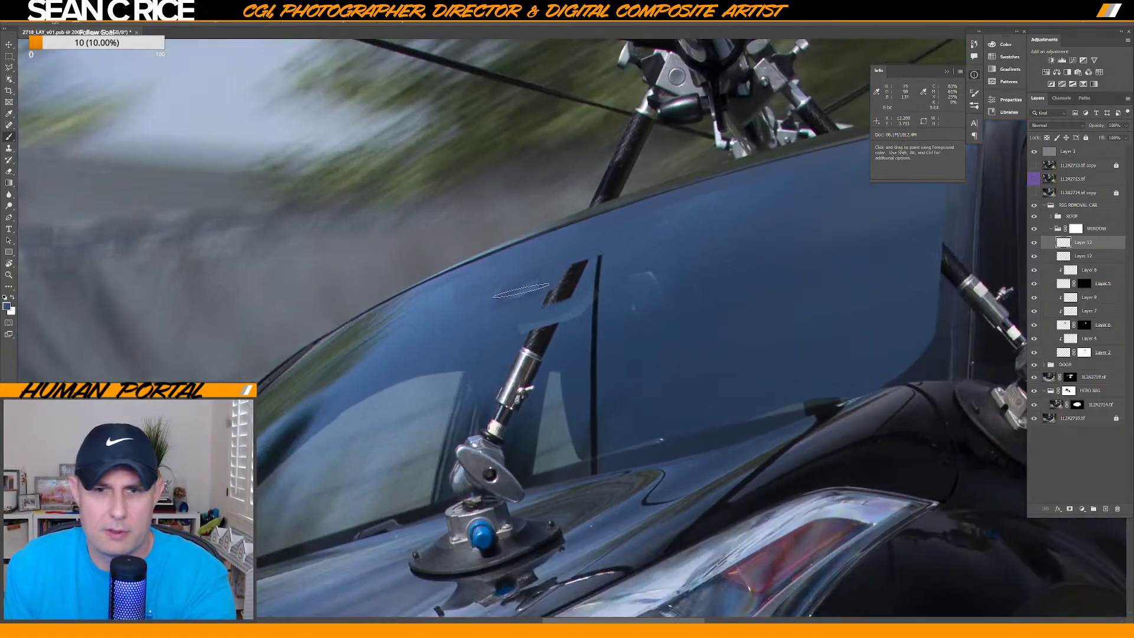
pyautogui.rightClick(568, 296)
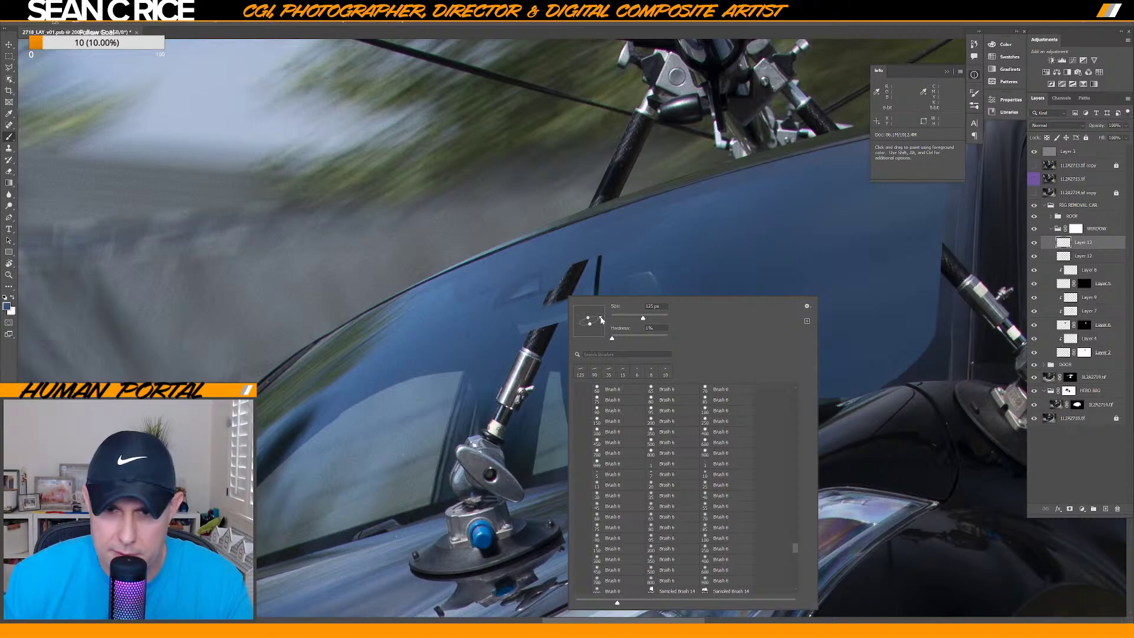
pyautogui.press('Escape')
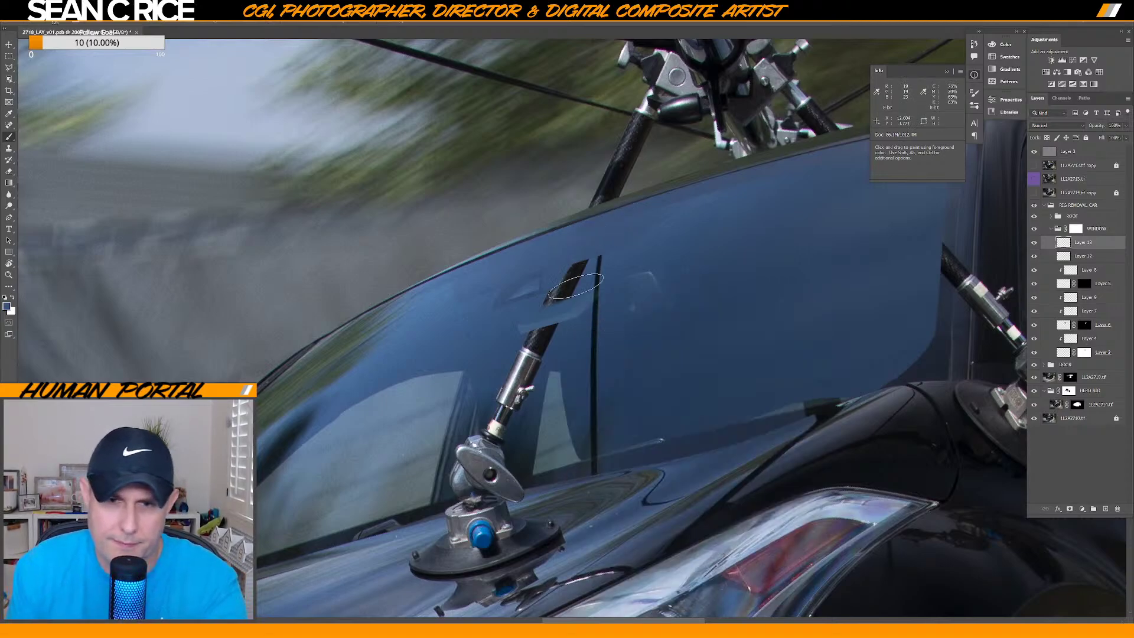
pyautogui.scroll(-1, 589, 287)
pyautogui.keyDown('alt'); pyautogui.click(589, 287); pyautogui.keyUp('alt')
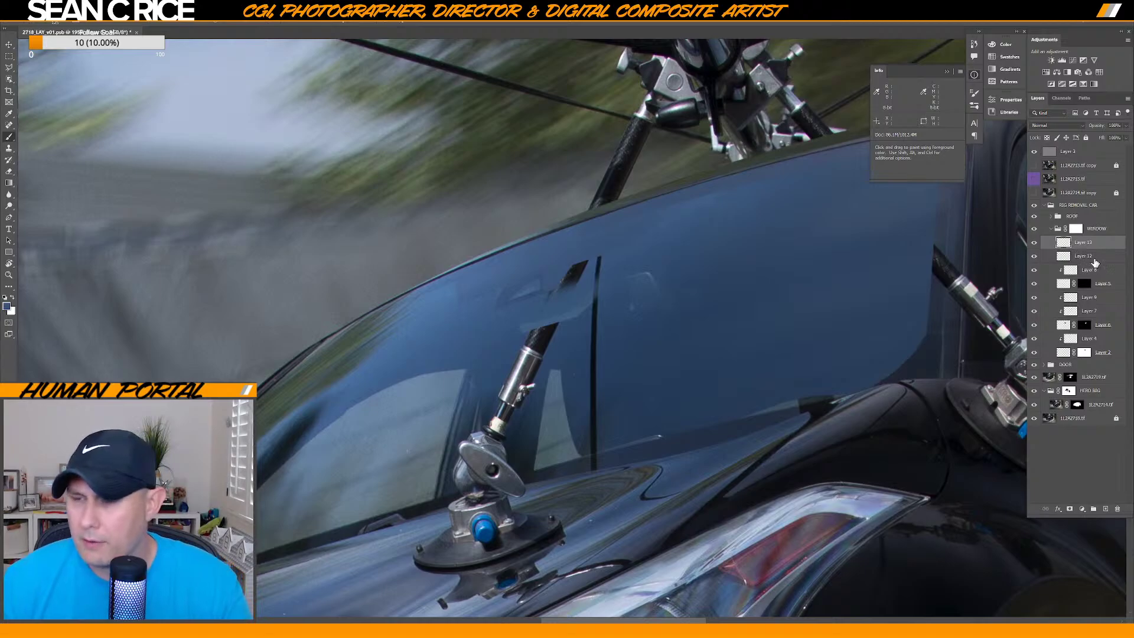
# Group Layer 13 with Layer 12, and group the remaining layers in the WINDOW group separately.
pyautogui.keyDown('shift'); pyautogui.click(1071, 259); pyautogui.keyUp('shift')
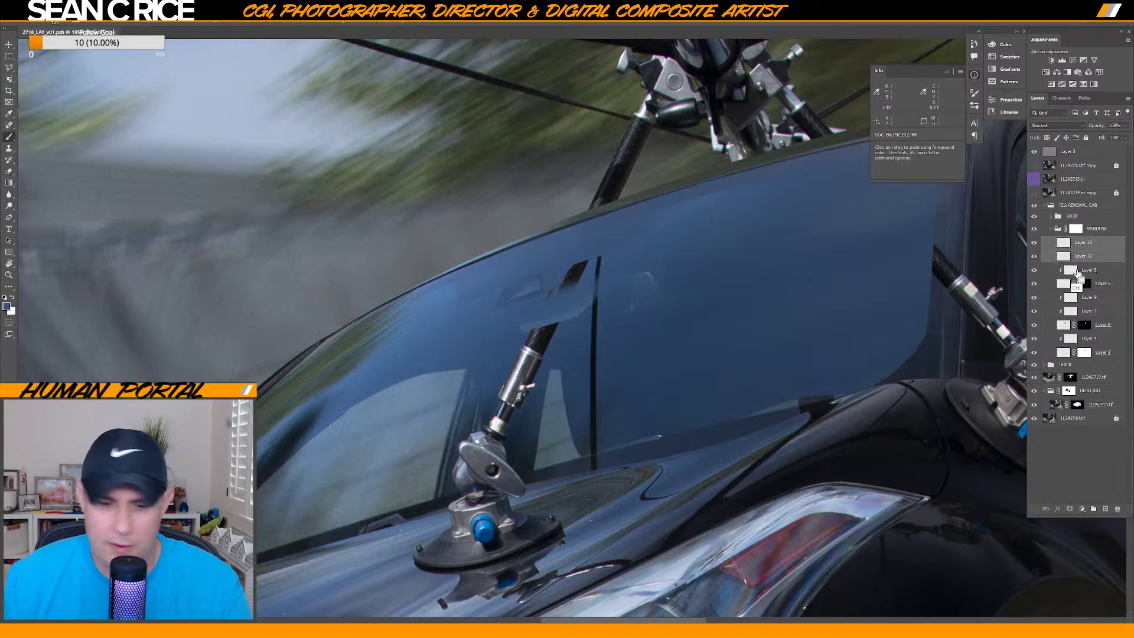
pyautogui.hotkey('ctrl', 'g')
pyautogui.click(1102, 254)
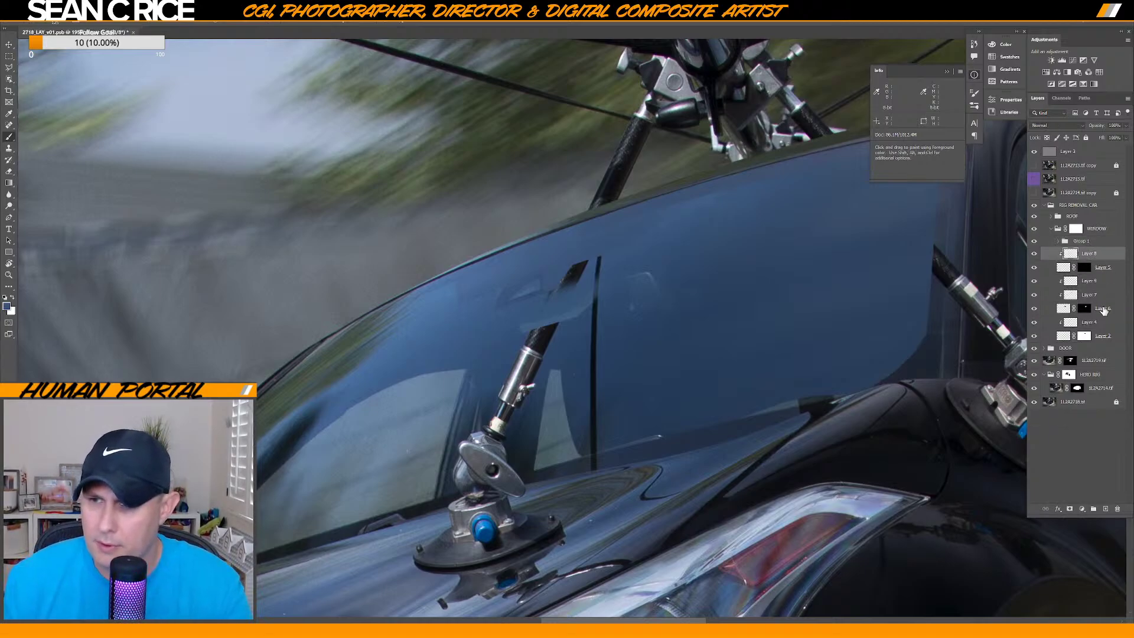
pyautogui.keyDown('shift'); pyautogui.click(1101, 336); pyautogui.keyUp('shift')
pyautogui.hotkey('ctrl', 'g')
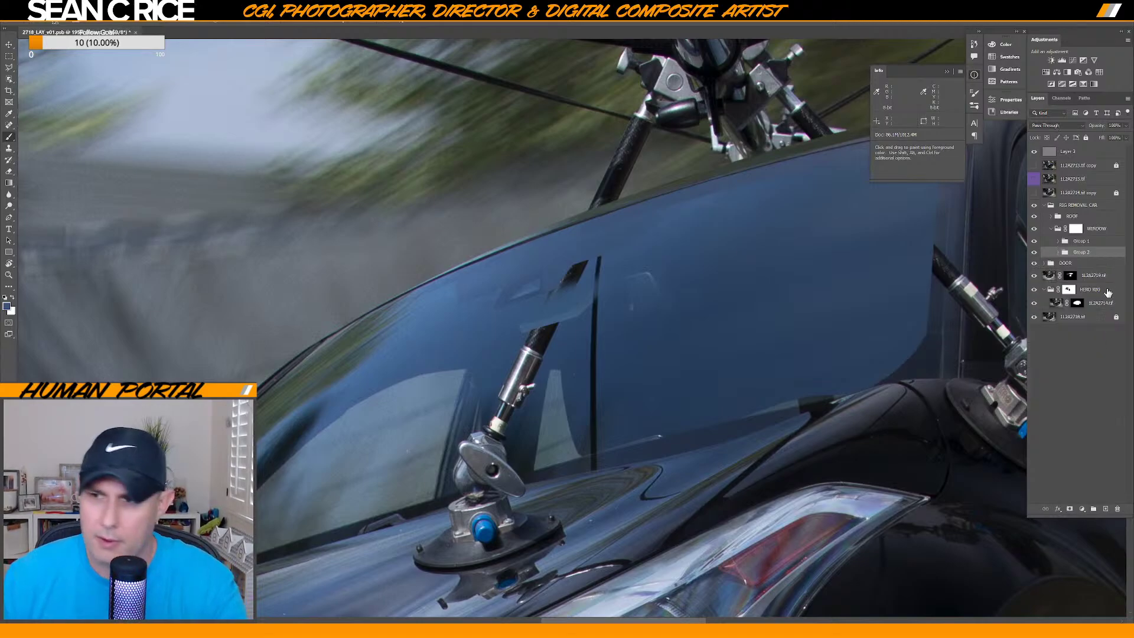
# Move Group 2 above Group 1 inside the WINDOW group and toggle Group 1's visibility, leaving it shown.
pyautogui.keyDown('shift'); pyautogui.click(1079, 241); pyautogui.keyUp('shift')
pyautogui.moveTo(1078, 241); pyautogui.dragTo(1079, 243)
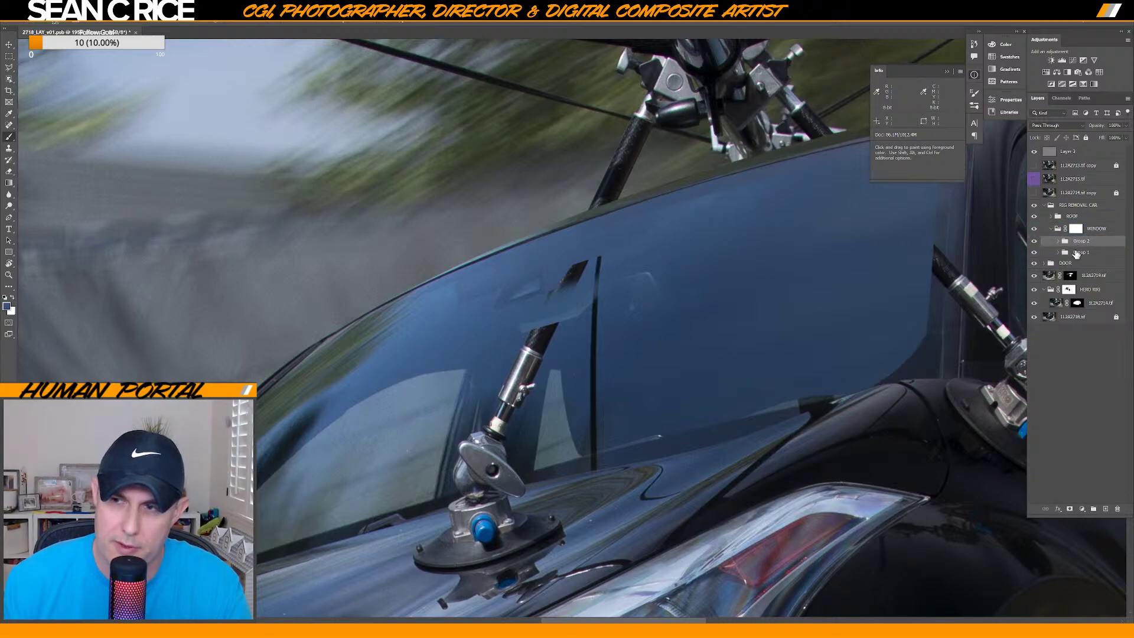
pyautogui.click(1034, 254)
pyautogui.click(1035, 255)
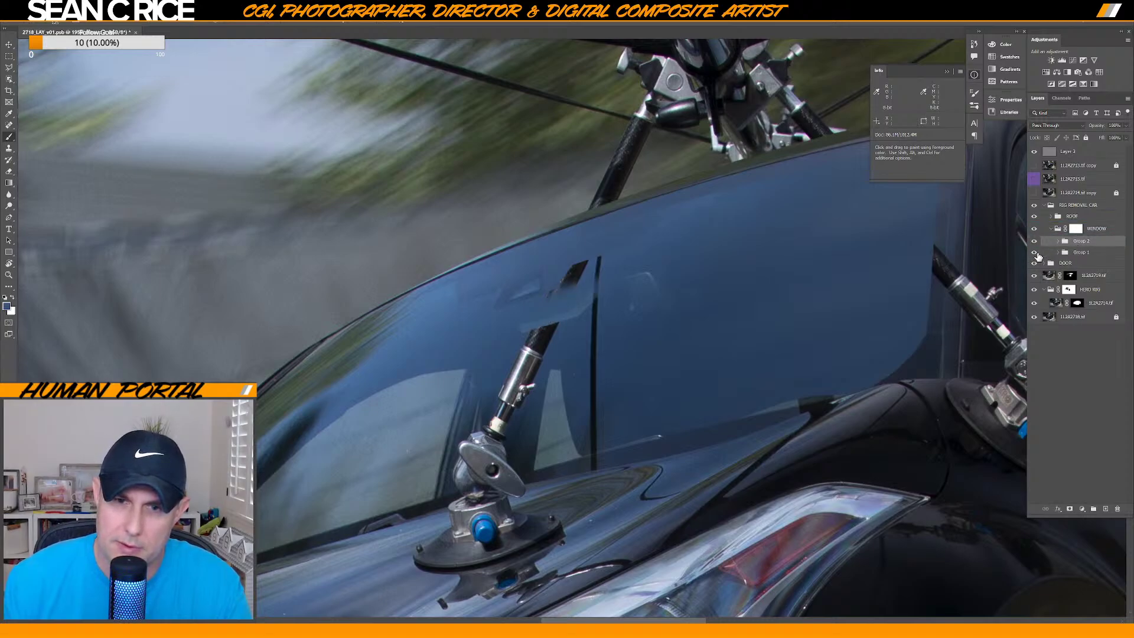
# Select Layer 13 inside Group 1 and paint sampled window blue over the upper pole segment and the top of the dark vertical line.
pyautogui.click(1063, 255)
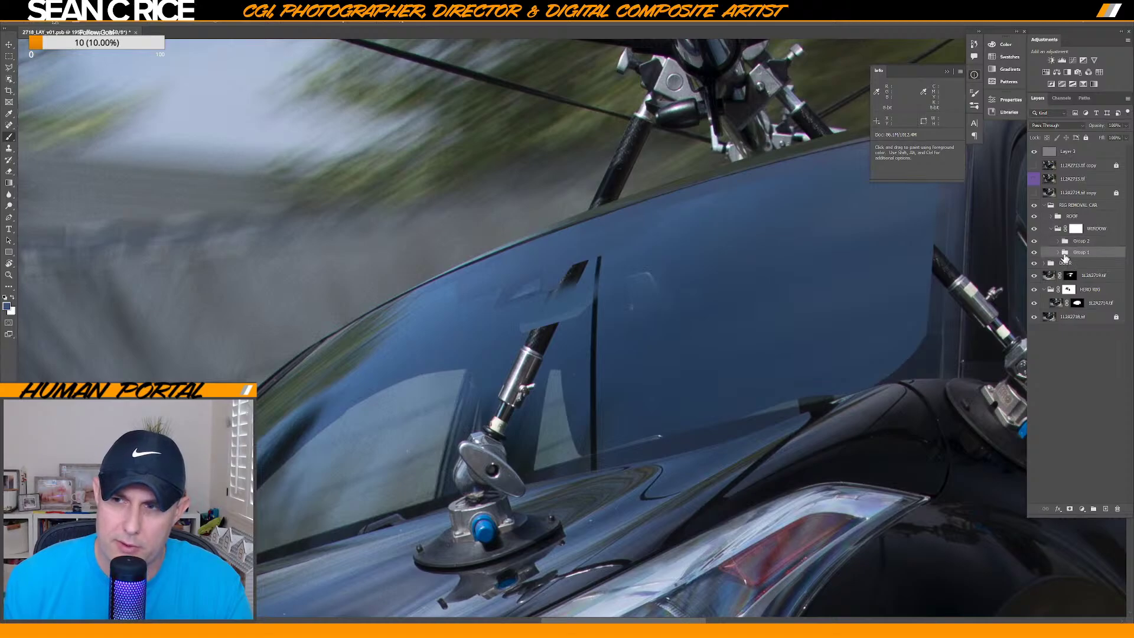
pyautogui.click(1059, 253)
pyautogui.click(1087, 264)
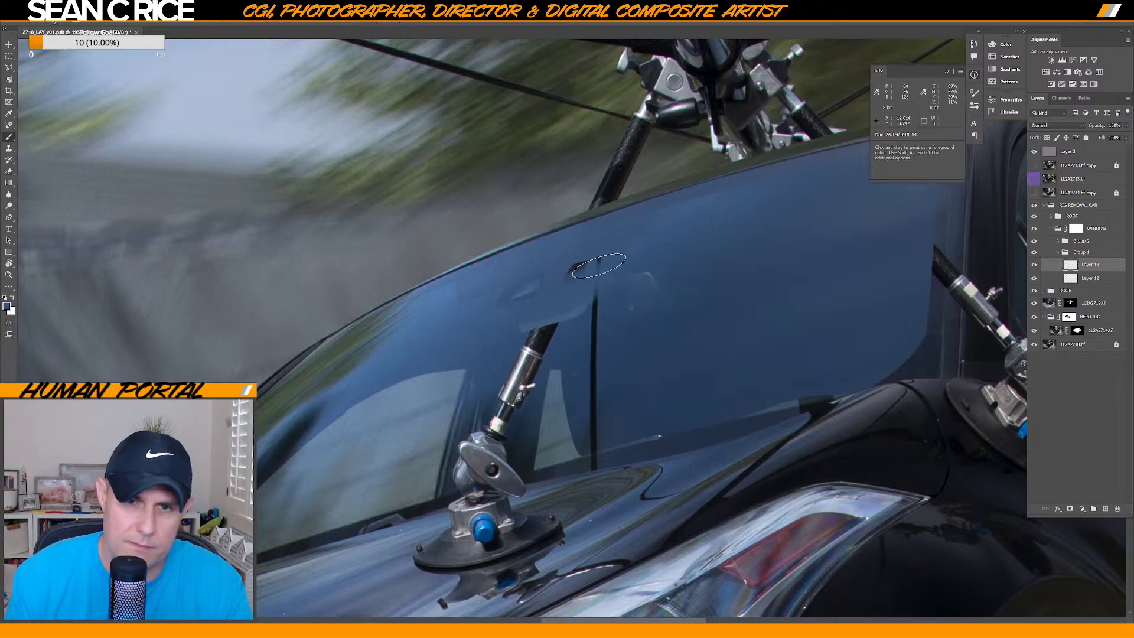
pyautogui.press('alt')
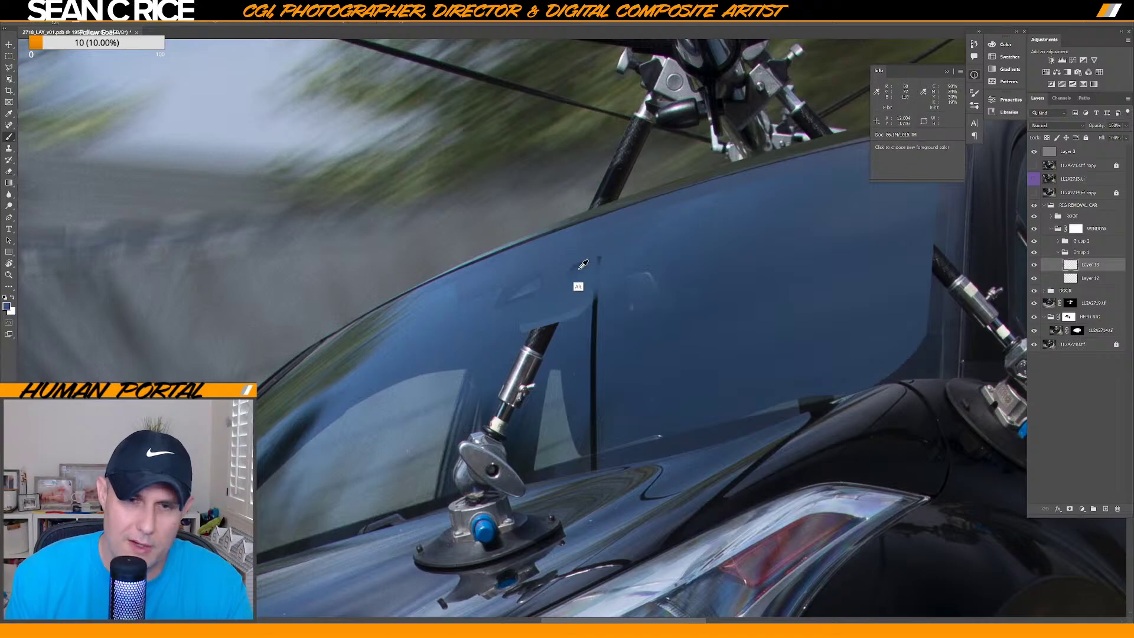
pyautogui.keyDown('alt'); pyautogui.click(619, 258); pyautogui.keyUp('alt')
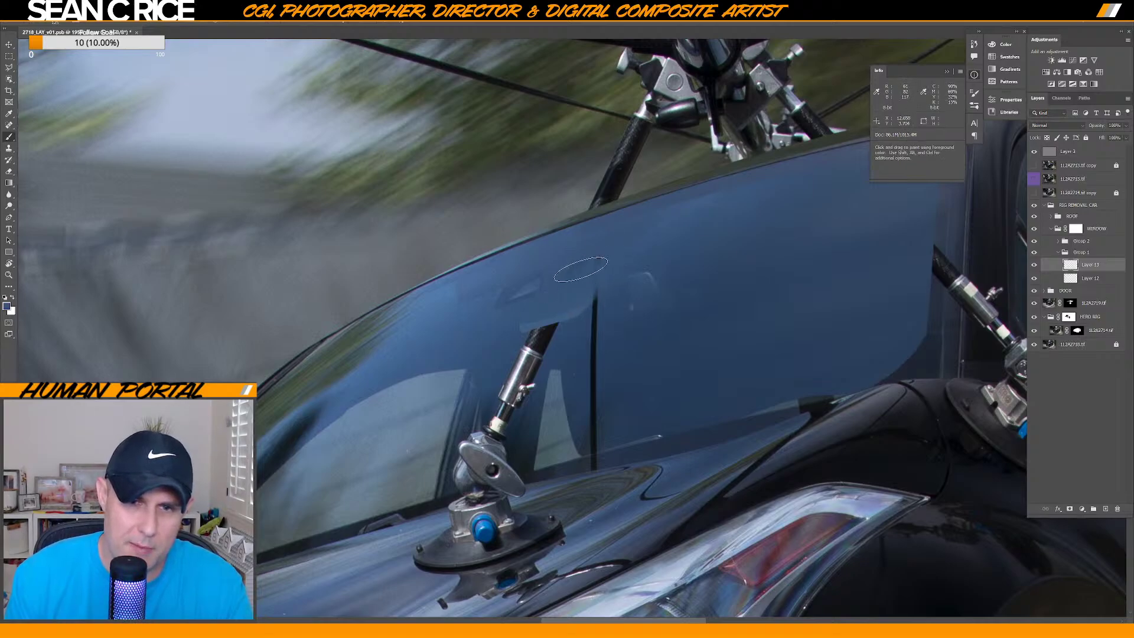
pyautogui.press('alt')
pyautogui.keyDown('alt'); pyautogui.click(571, 291); pyautogui.keyUp('alt')
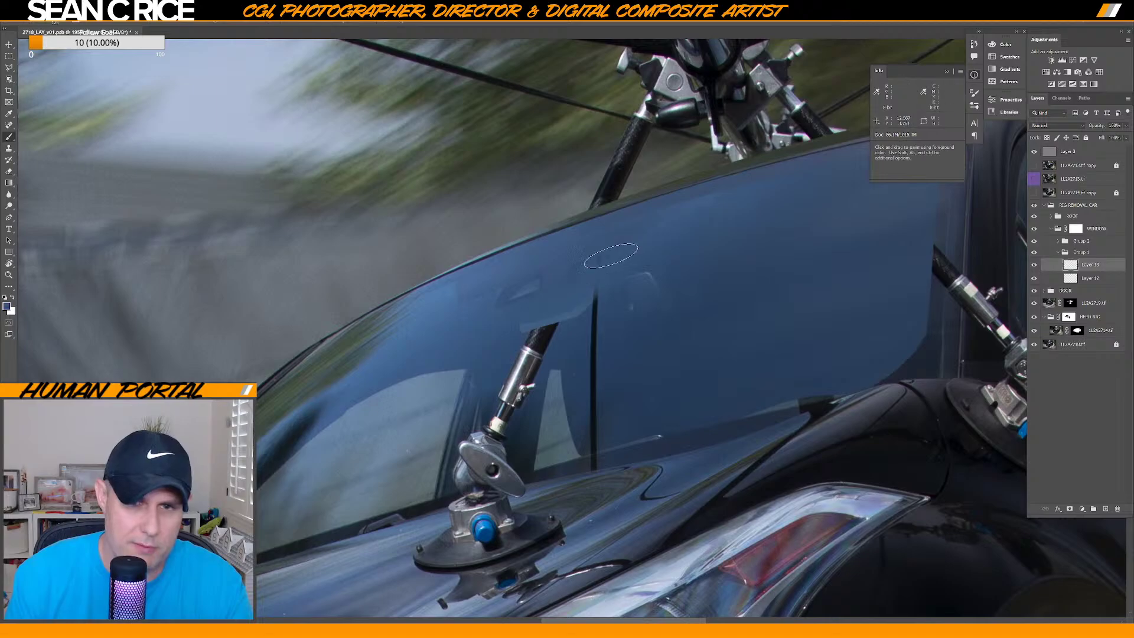
pyautogui.press(']')
pyautogui.press(']')
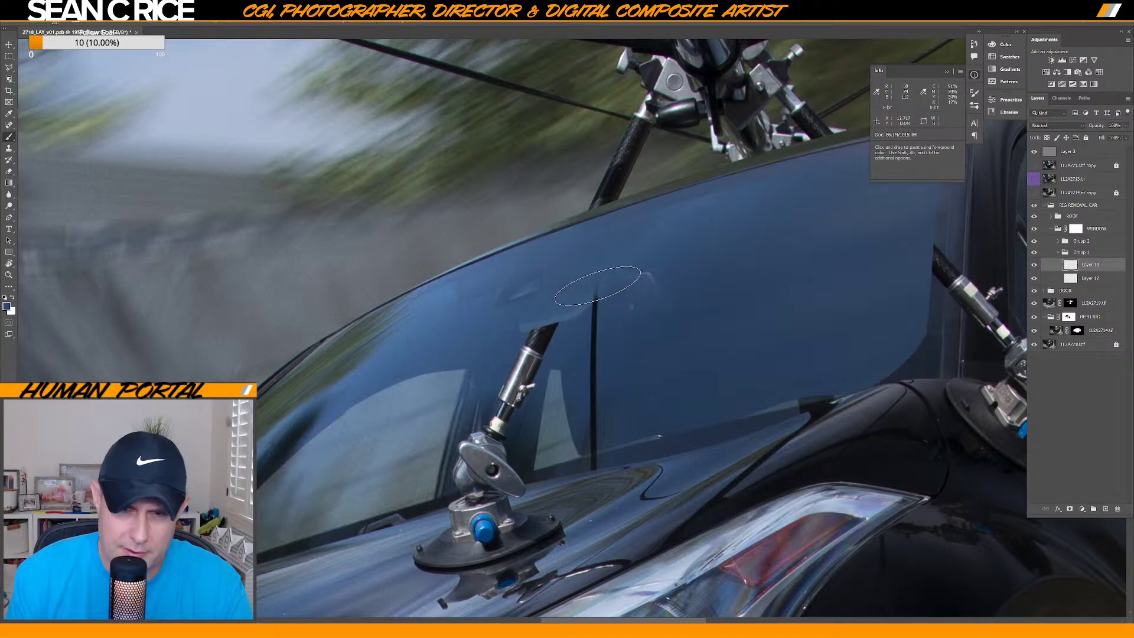
# Resample the nearby glass colour and paint further down the upper end of the dark vertical line with a smaller brush.
pyautogui.press('[')
pyautogui.press('[')
pyautogui.press('[')
pyautogui.press('[')
pyautogui.hotkey('ctrl', '+')
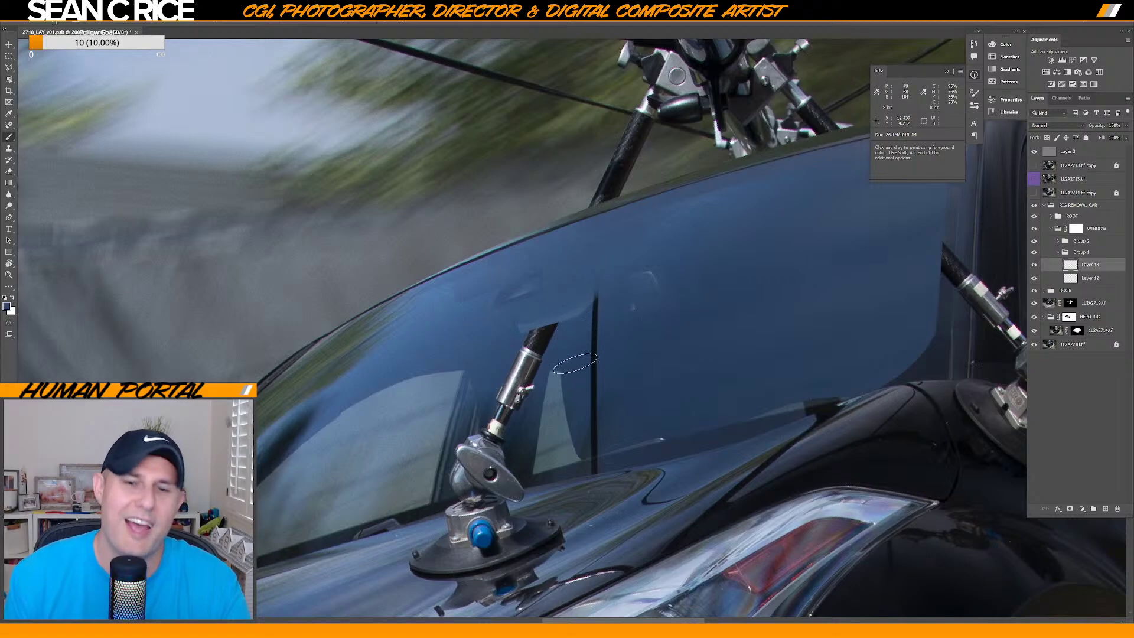
pyautogui.press('alt')
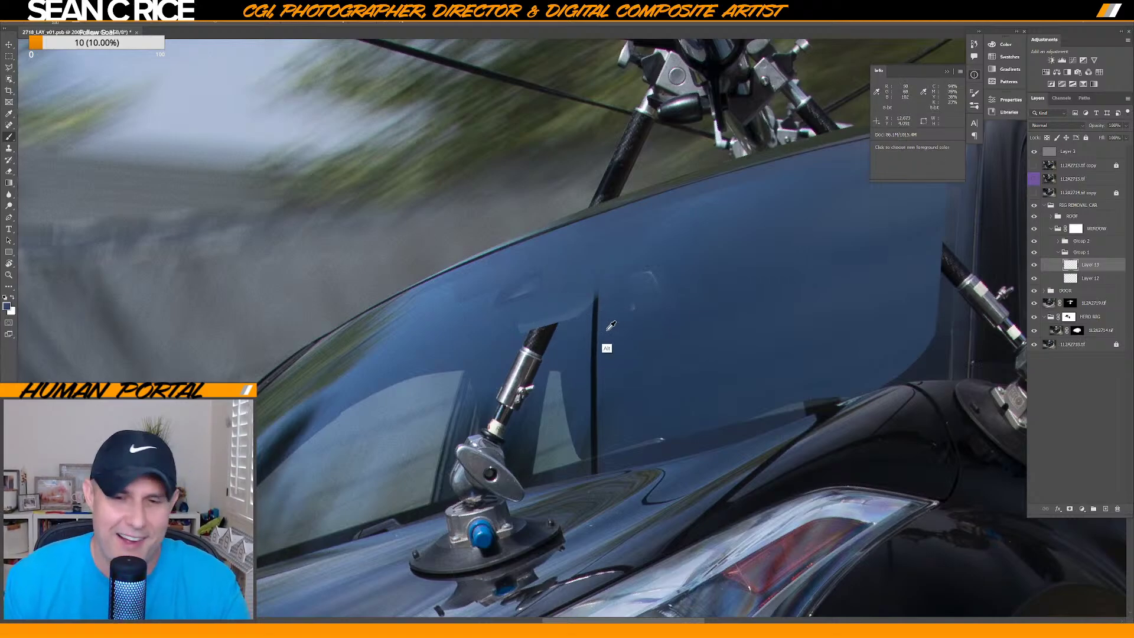
pyautogui.keyDown('alt'); pyautogui.click(603, 316); pyautogui.keyUp('alt')
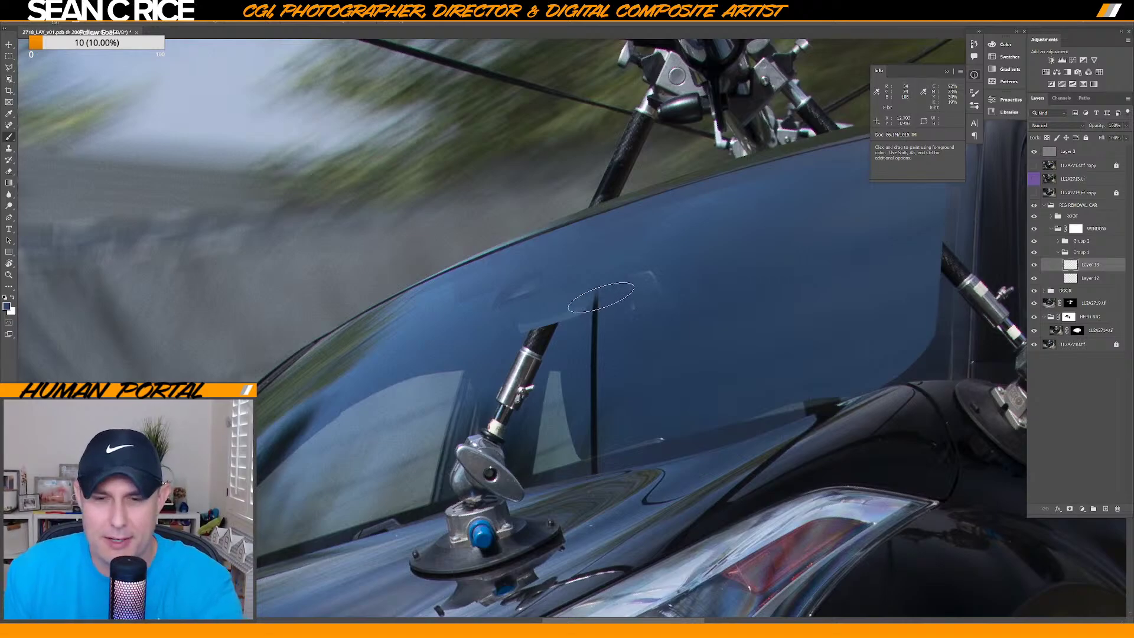
pyautogui.press('ctrl')
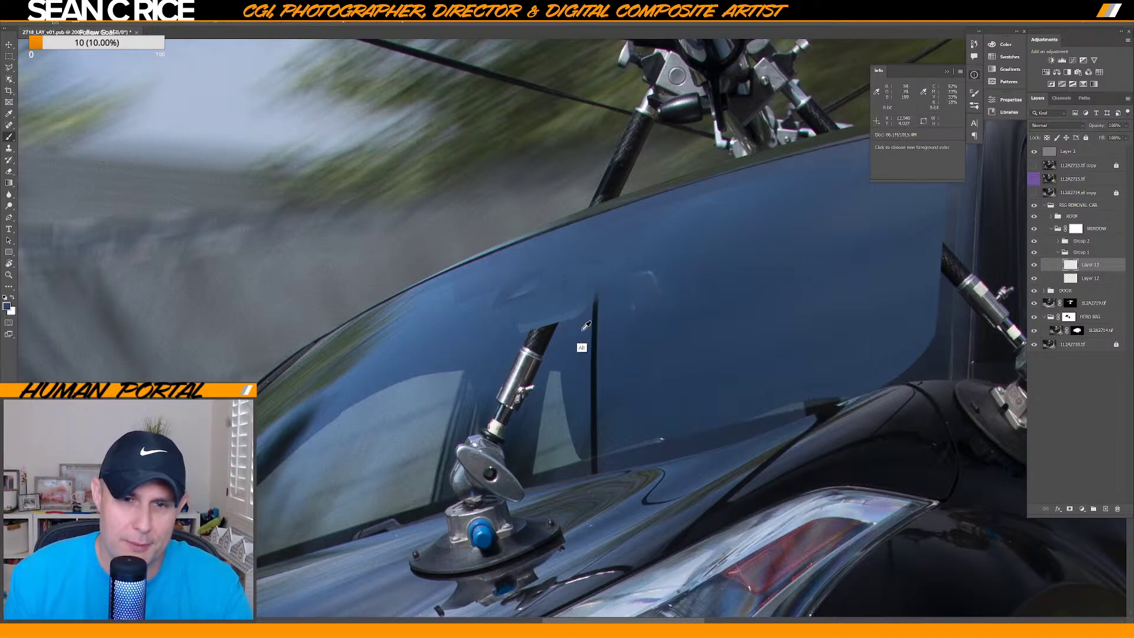
pyautogui.press('[')
pyautogui.press('[')
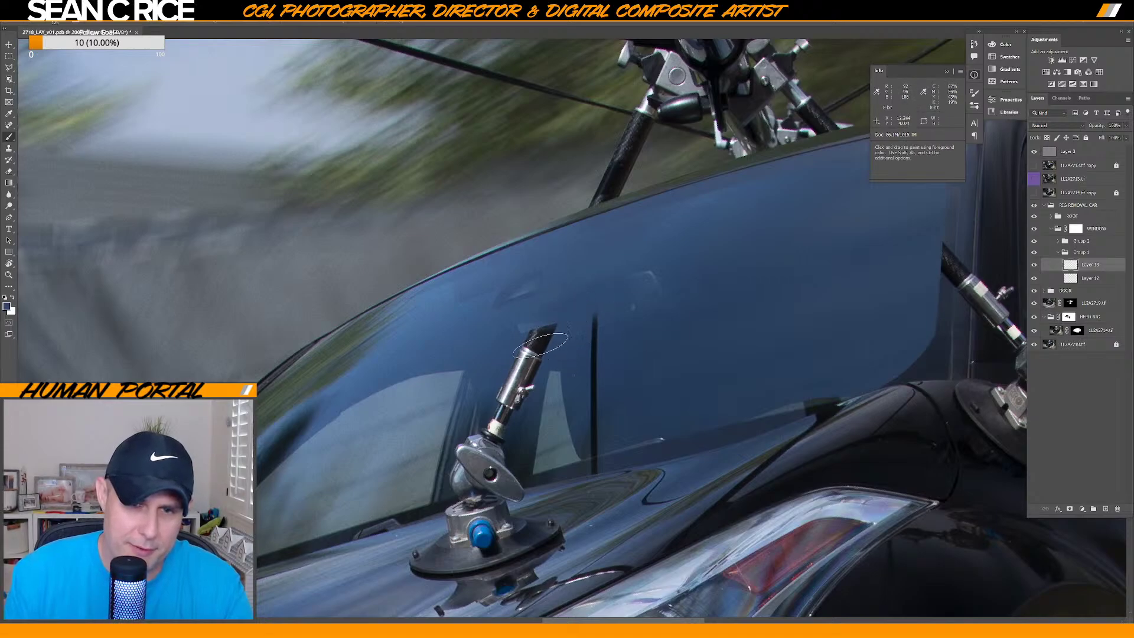
# Enlarge the brush and paint sampled window blue over the black pole section just above the metal joint.
pyautogui.press(']')
pyautogui.press(']')
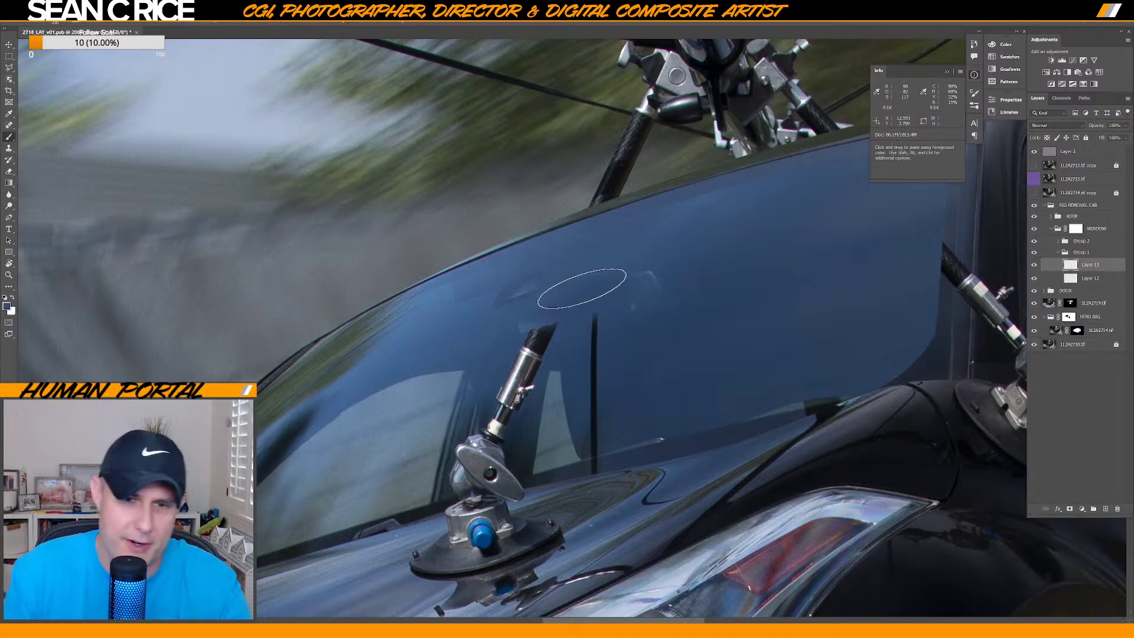
pyautogui.press('alt')
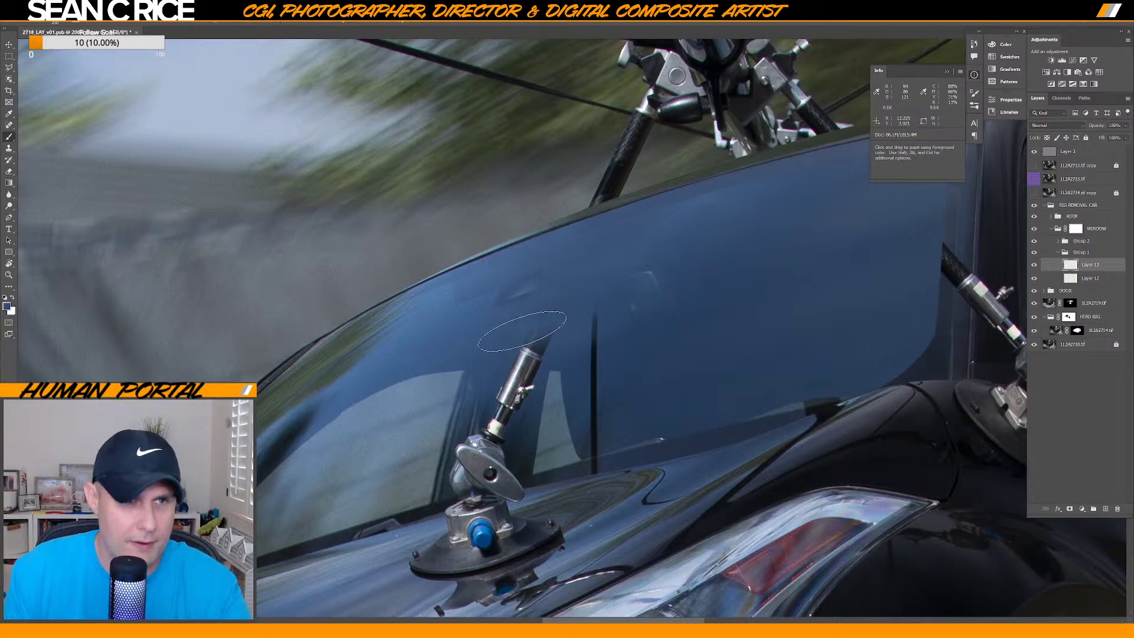
pyautogui.press('alt')
pyautogui.scroll(-1, 525, 329)
pyautogui.scroll(1, 525, 329)
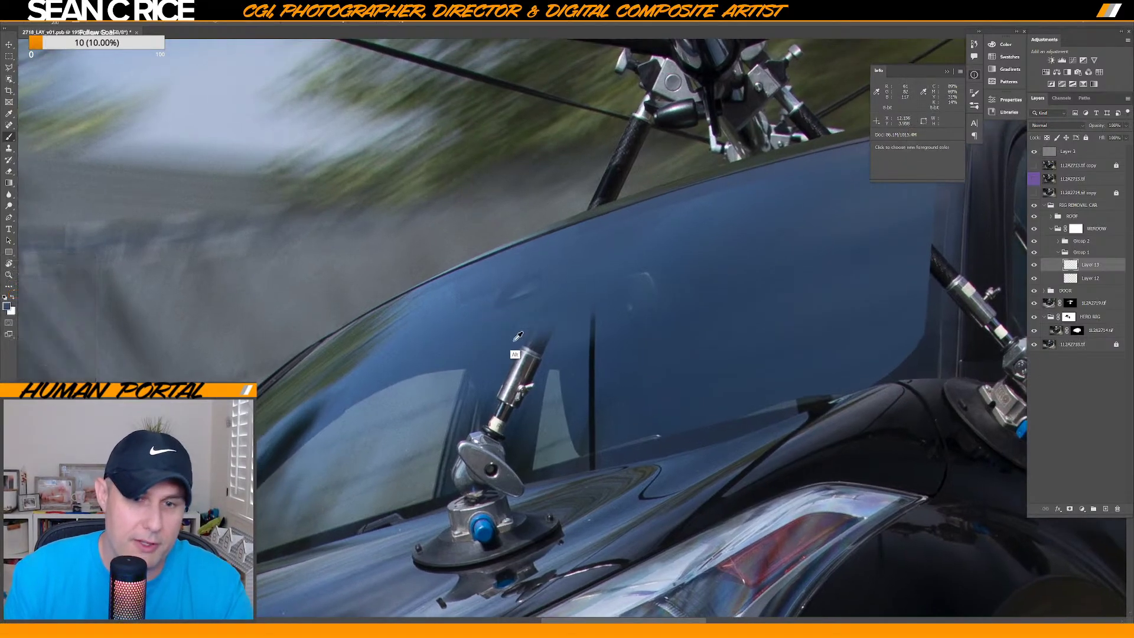
# Shrink the brush, sample the adjacent glass colour, and paint over the middle of the dark vertical line.
pyautogui.press('[')
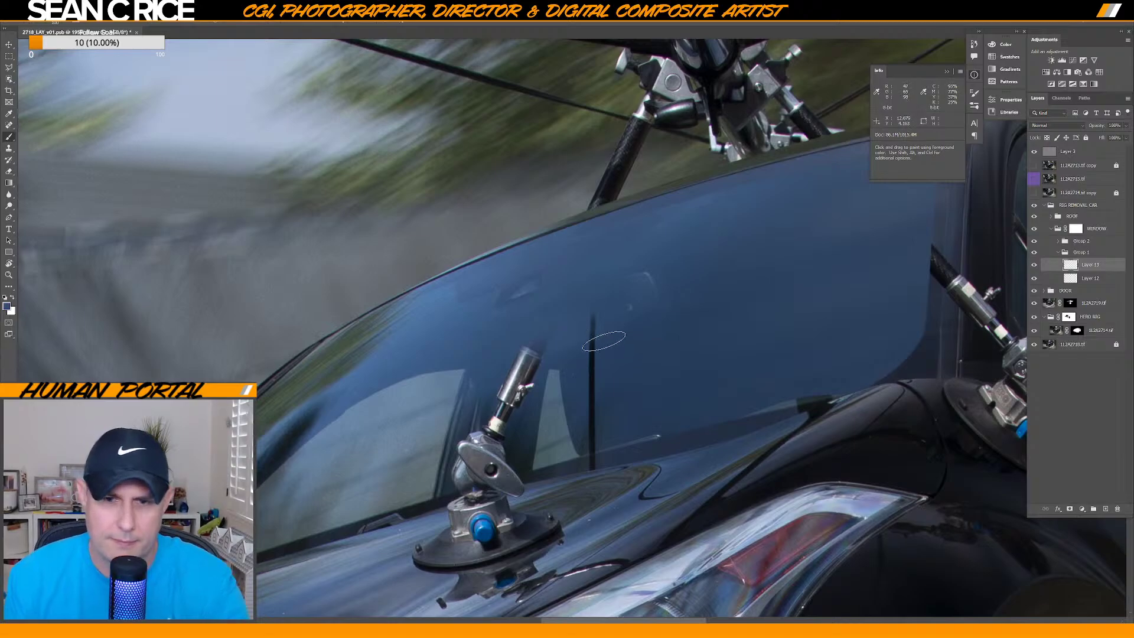
pyautogui.press('alt')
pyautogui.keyDown('alt'); pyautogui.click(584, 386); pyautogui.keyUp('alt')
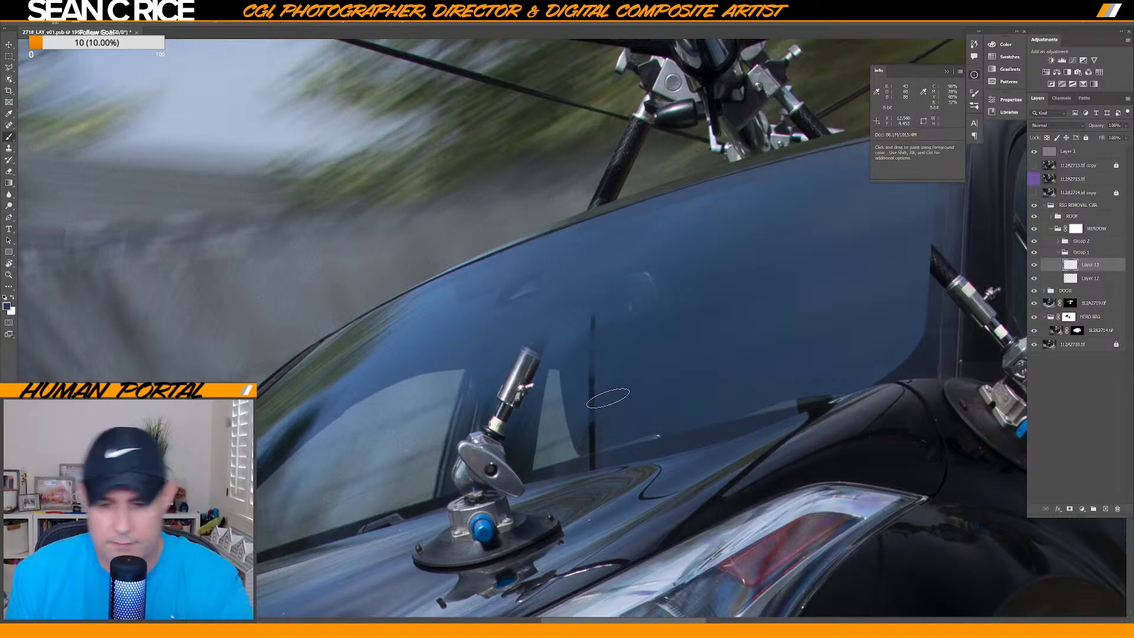
# Resample window blues around the remaining front pole and paint over its upper end and the top of the metal joint.
pyautogui.scroll(-4, 607, 398)
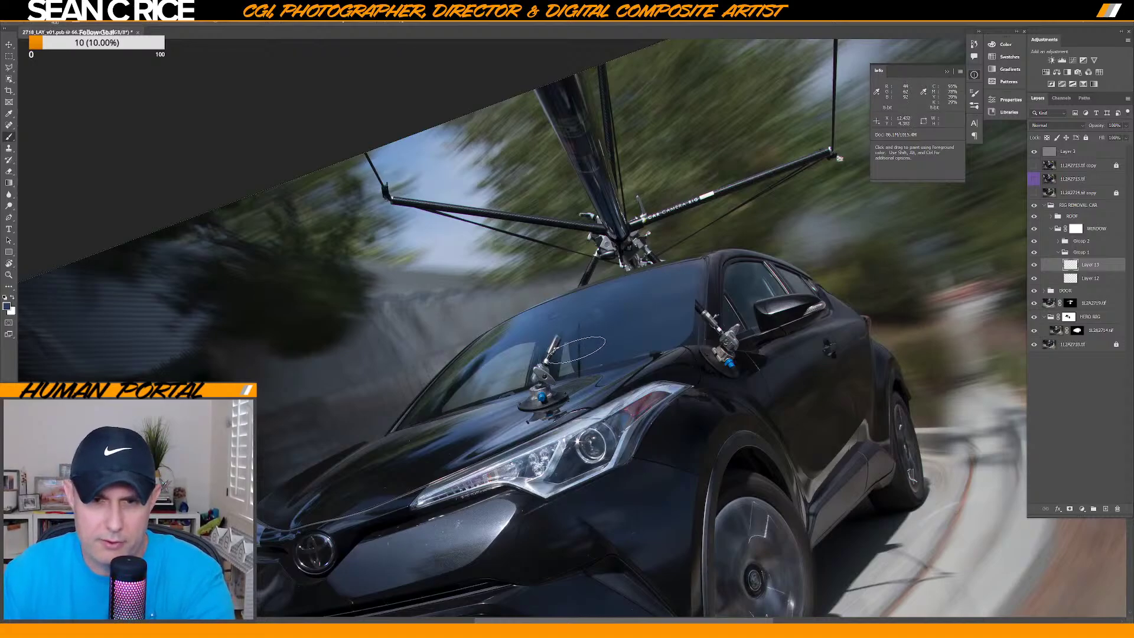
pyautogui.press('alt')
pyautogui.keyDown('alt'); pyautogui.click(589, 330); pyautogui.keyUp('alt')
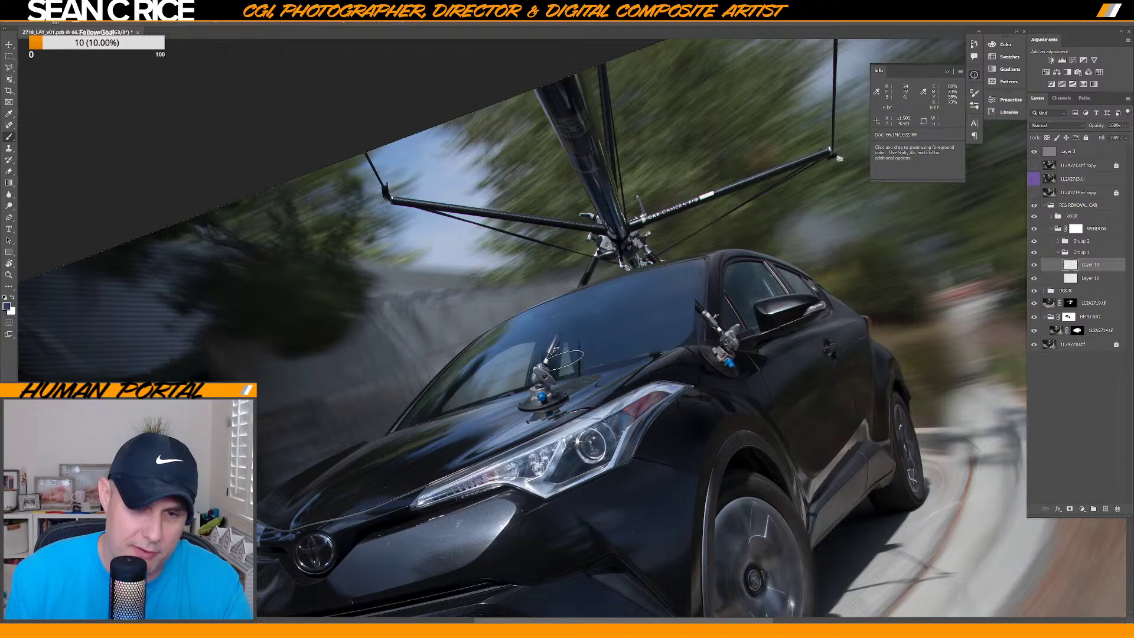
pyautogui.keyDown('alt'); pyautogui.click(553, 358); pyautogui.keyUp('alt')
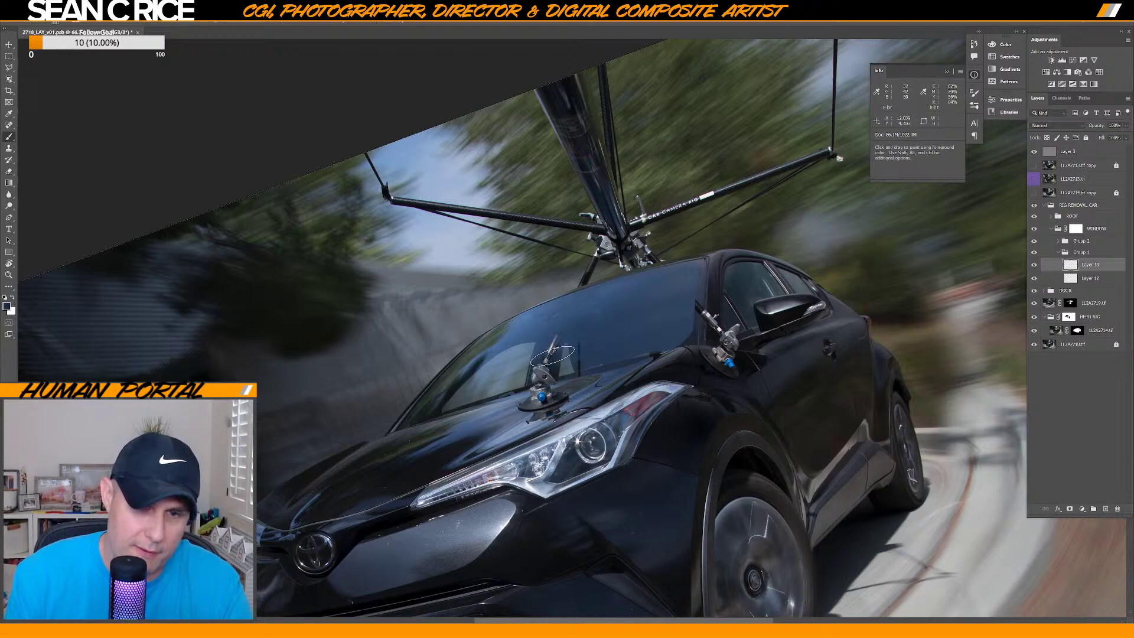
pyautogui.keyDown('alt'); pyautogui.click(569, 345); pyautogui.keyUp('alt')
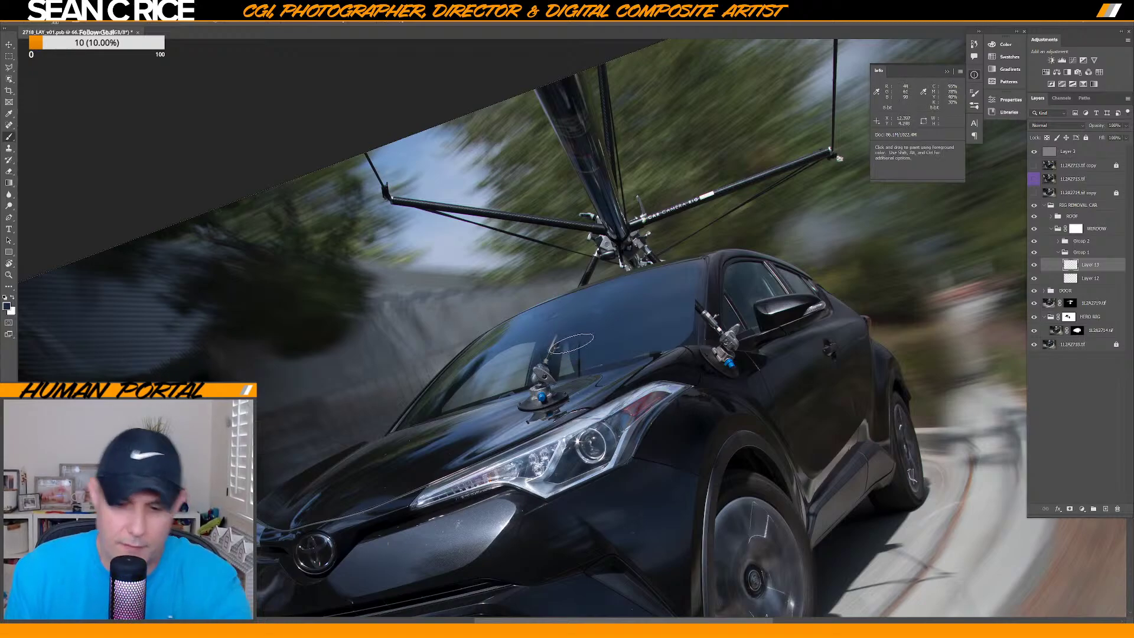
pyautogui.press('ctrl')
pyautogui.press('alt')
pyautogui.press('ctrl')
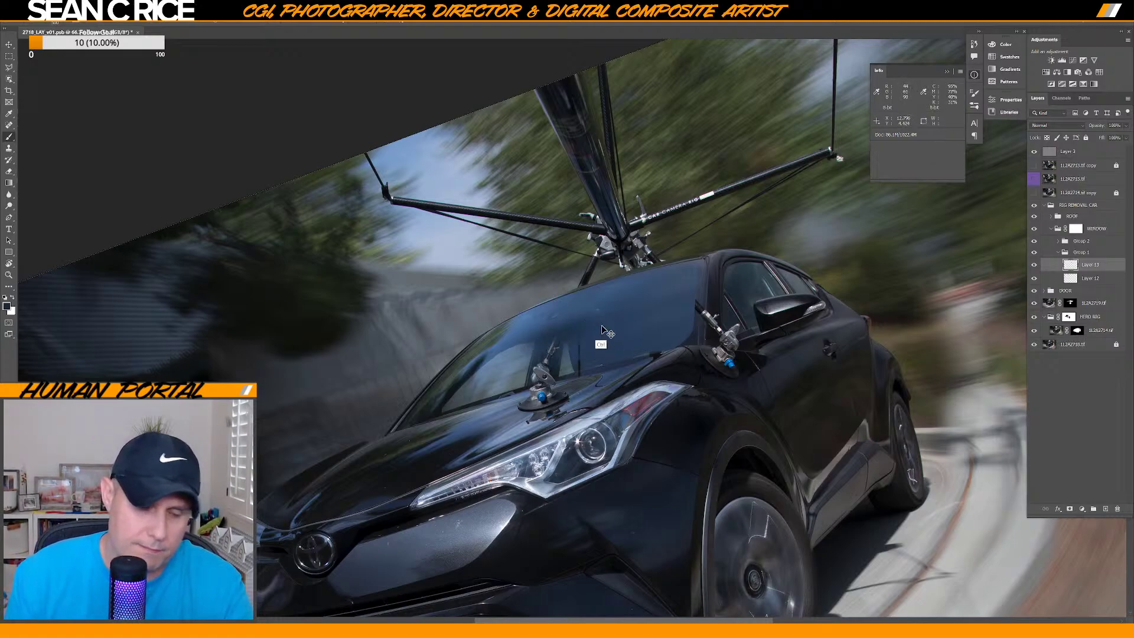
pyautogui.press('alt')
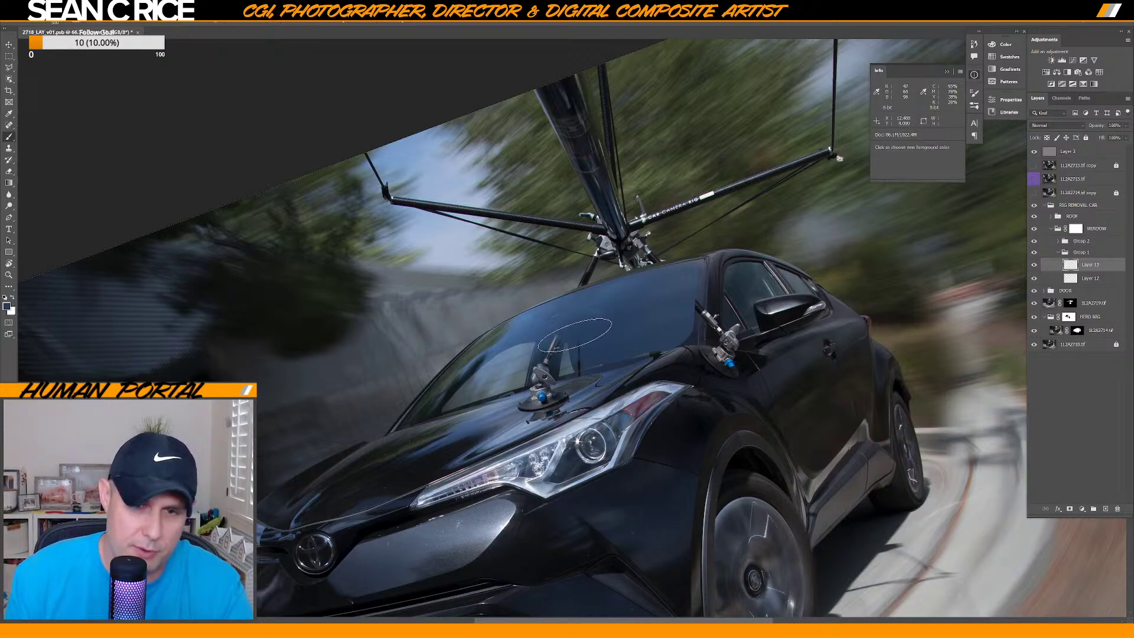
pyautogui.press('alt')
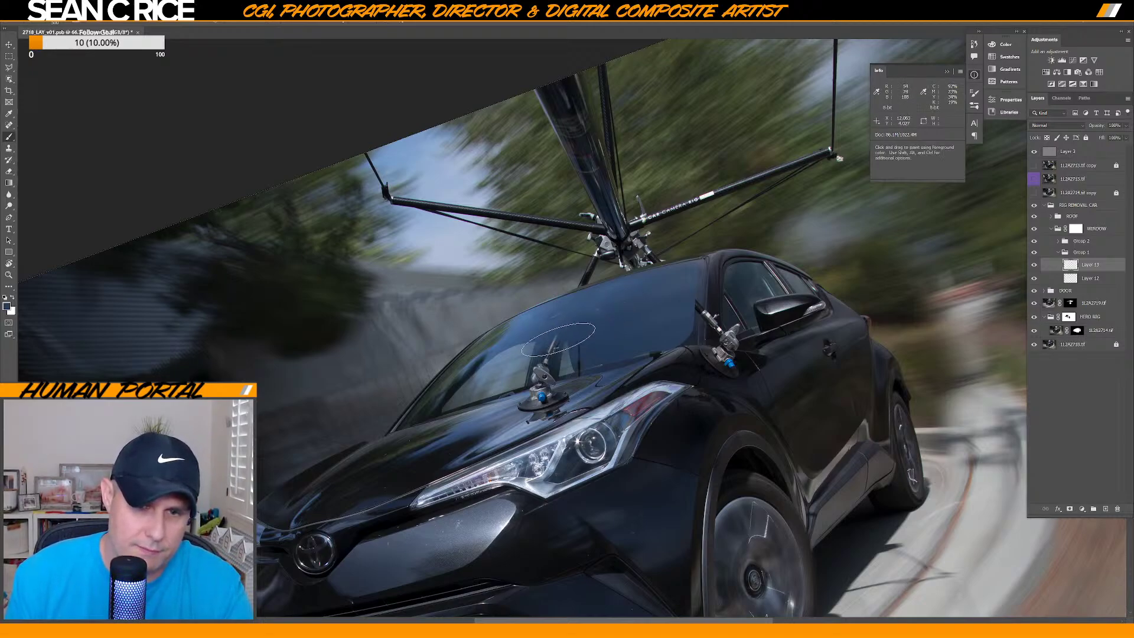
# Adjust the brush size and paint sampled glass colour over the metal joint and the remainder of the dark vertical line.
pyautogui.press('[')
pyautogui.press('[')
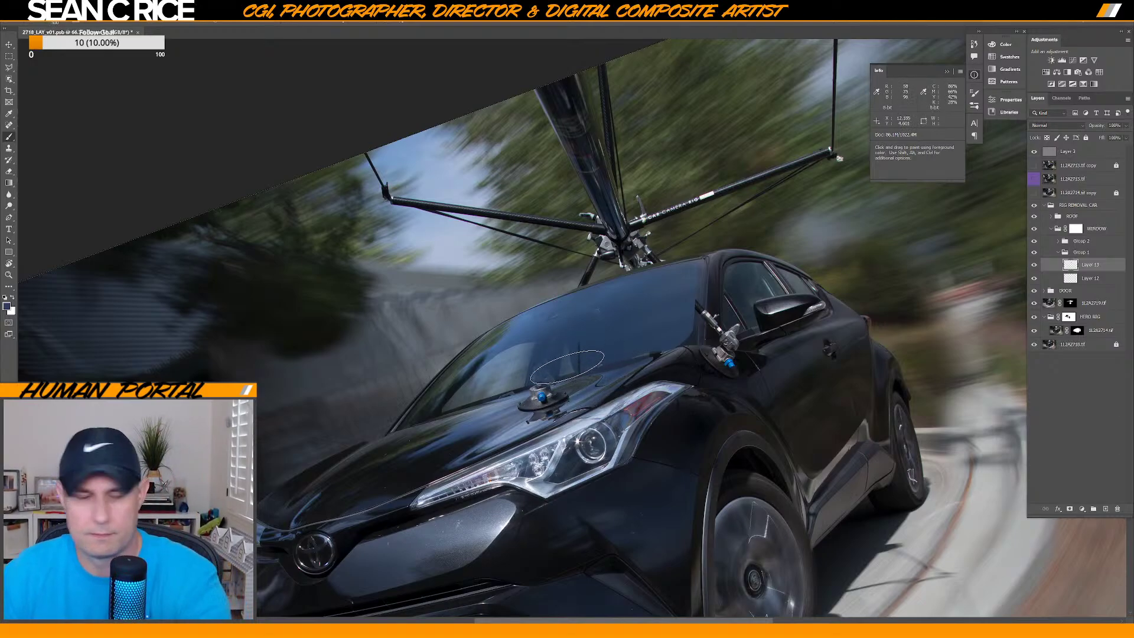
pyautogui.press('[')
pyautogui.press('[')
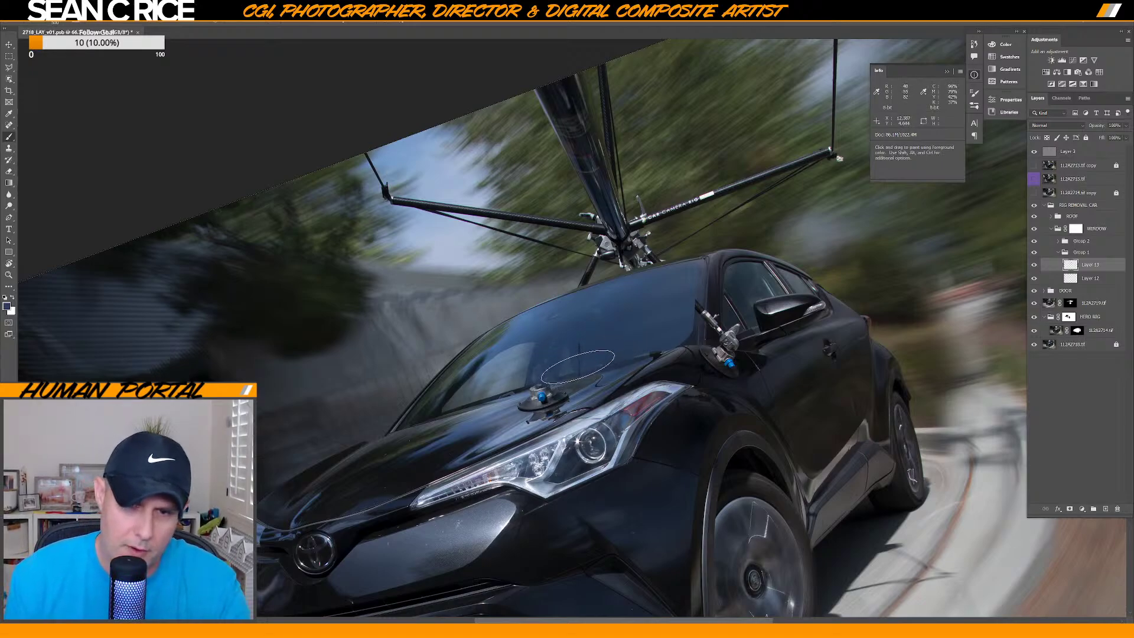
pyautogui.press('alt')
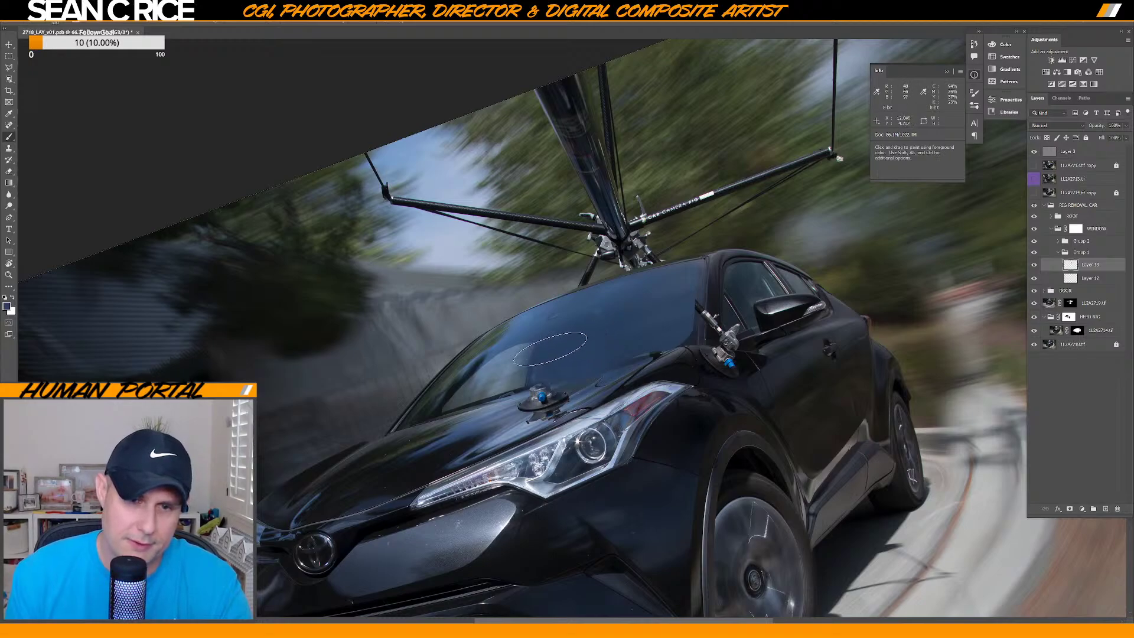
# Flatten the brush tip and tilt its angle to follow the slope of the windshield.
pyautogui.rightClick(580, 357)
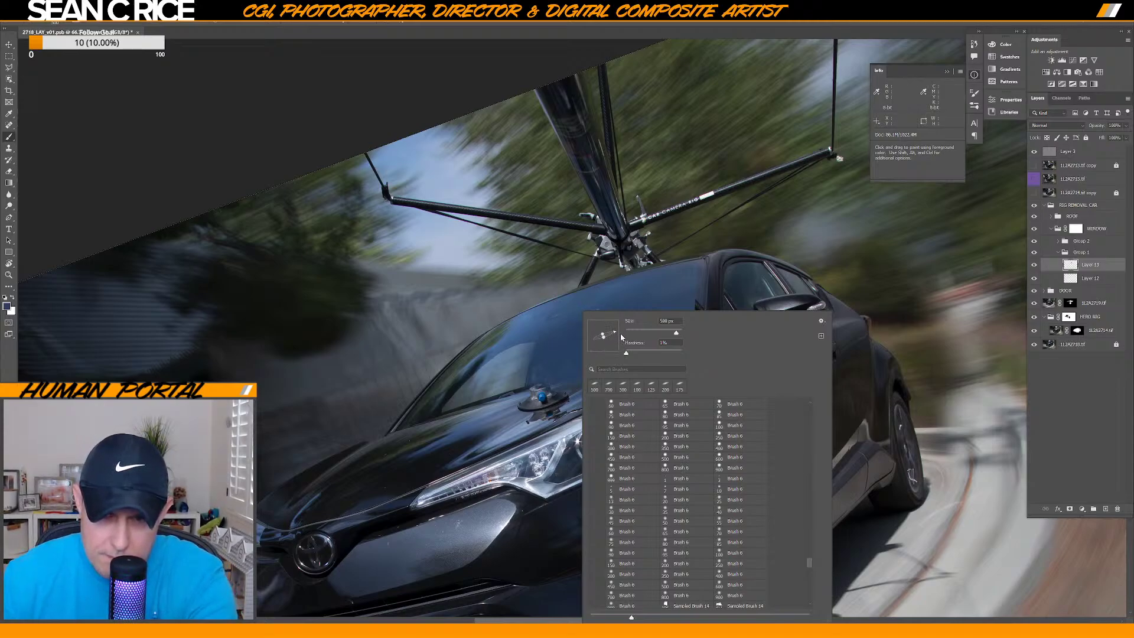
pyautogui.click(564, 350)
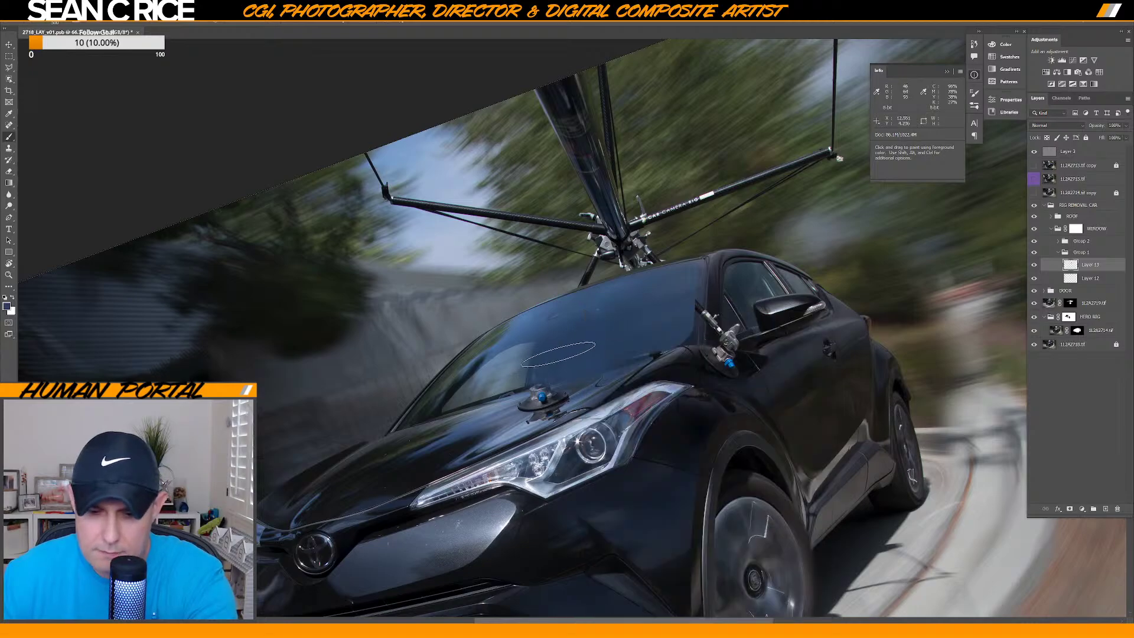
pyautogui.rightClick(546, 357)
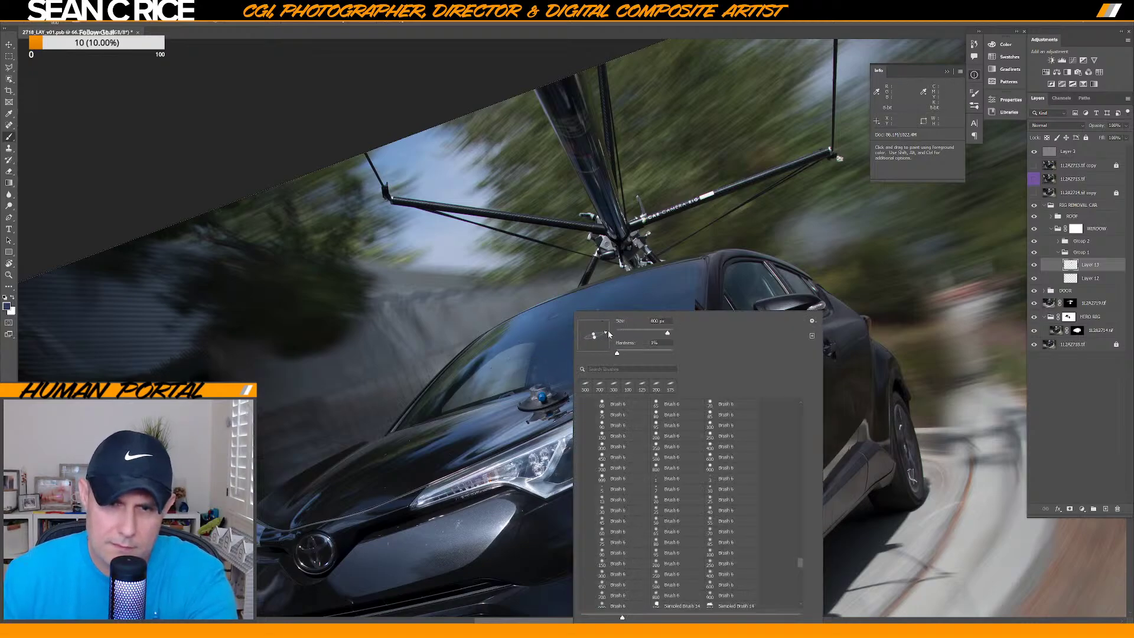
pyautogui.click(536, 358)
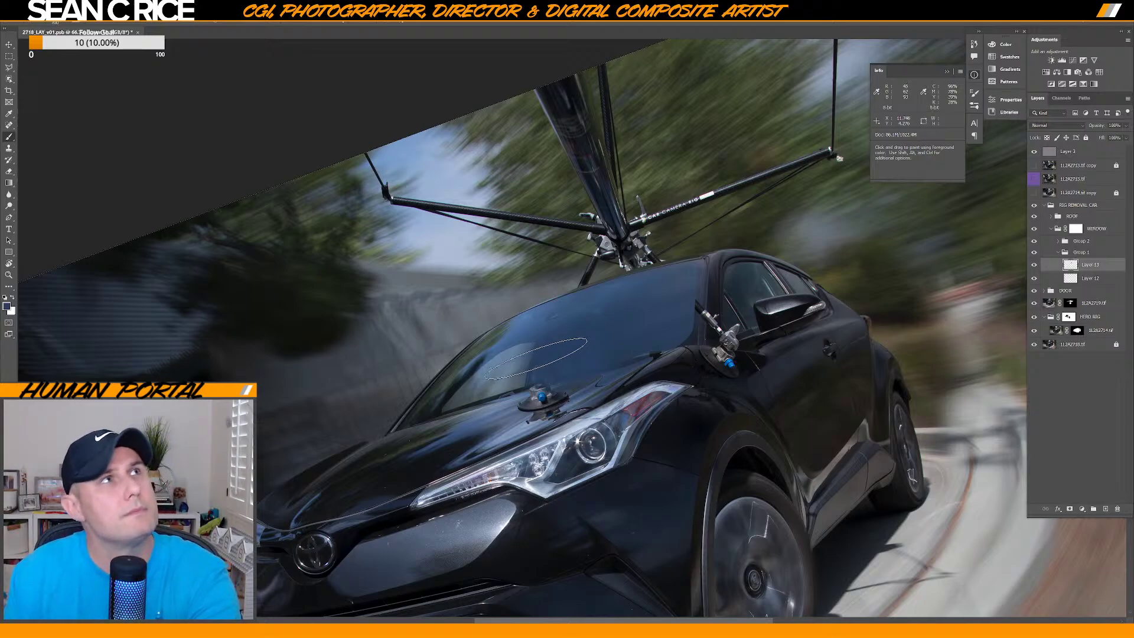
pyautogui.press('alt')
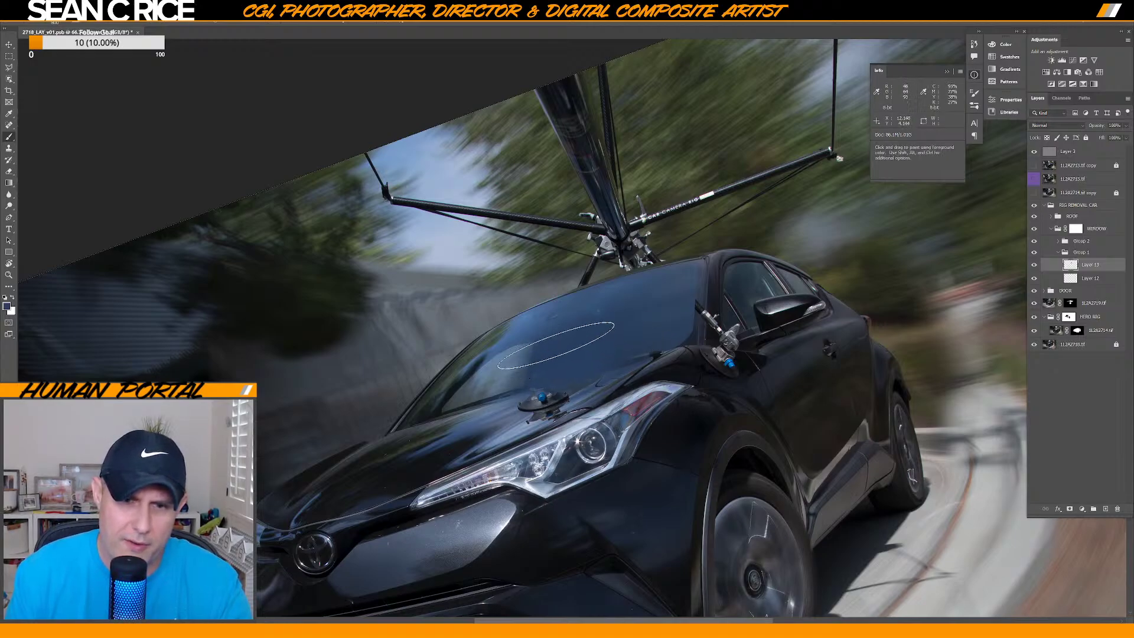
# Resample blues across the windshield and blend the lower glass and pale reflection above the front suction mount.
pyautogui.press('alt')
pyautogui.keyDown('alt'); pyautogui.click(627, 312); pyautogui.keyUp('alt')
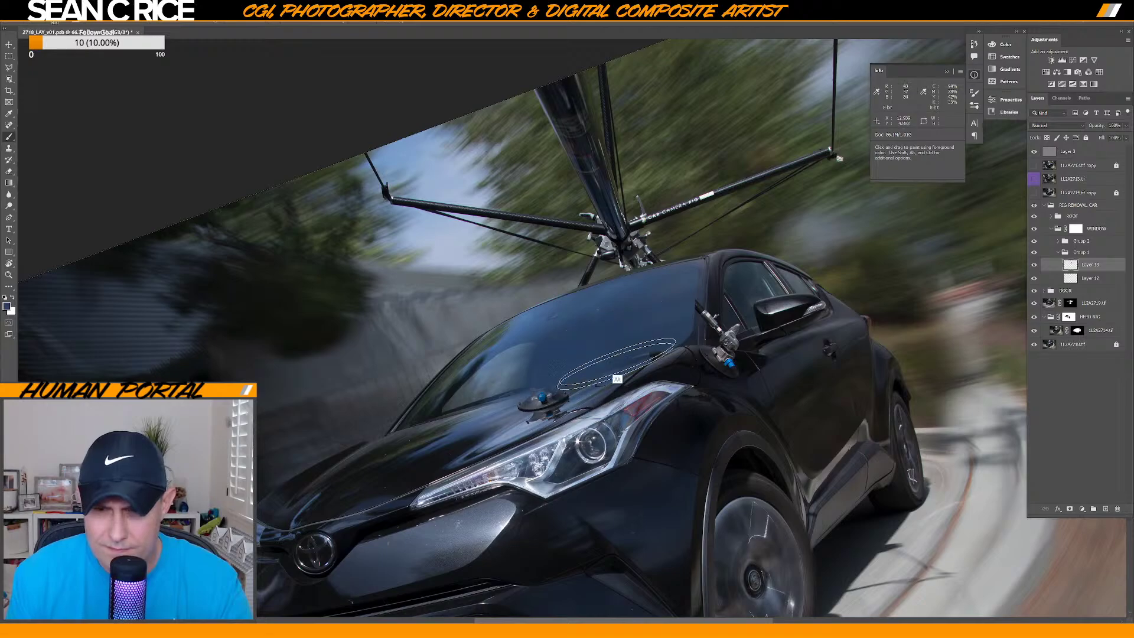
pyautogui.press('alt')
pyautogui.keyDown('alt'); pyautogui.click(617, 357); pyautogui.keyUp('alt')
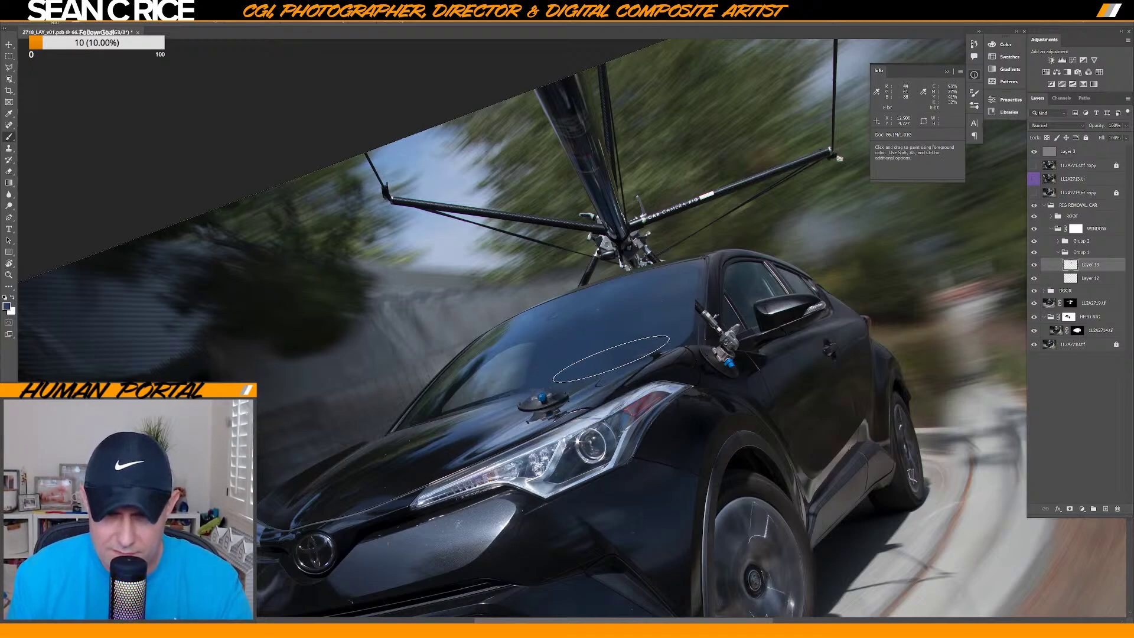
pyautogui.press('alt')
pyautogui.keyDown('alt'); pyautogui.click(577, 367); pyautogui.keyUp('alt')
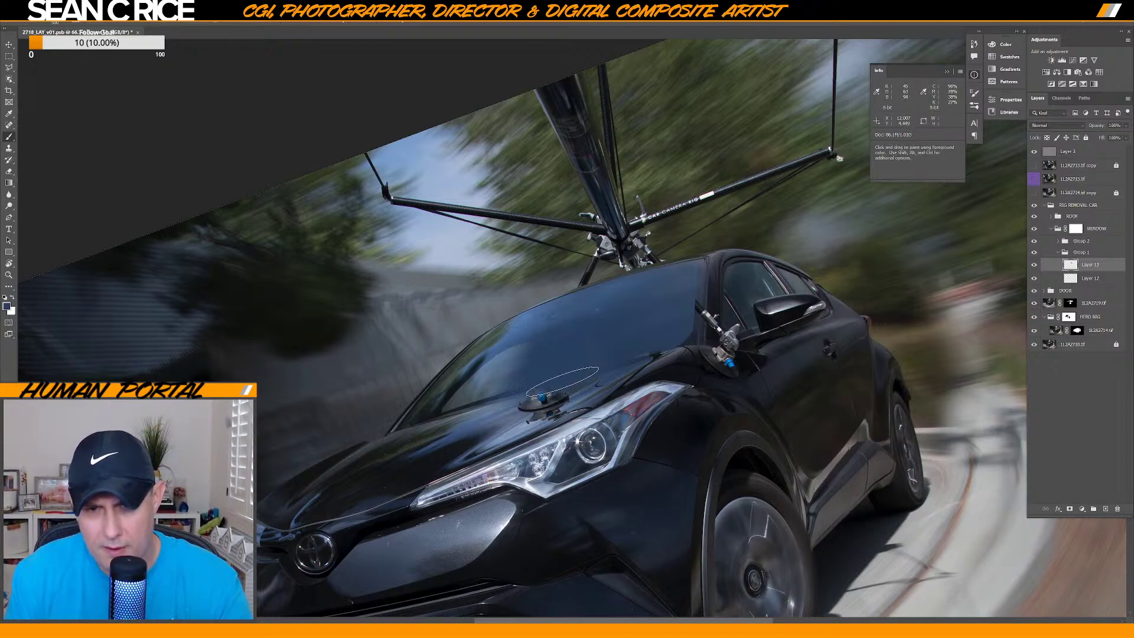
# Sample the blue from the upper glass and add a new layer above Layer 13 in Group 1.
pyautogui.scroll(3, 560, 355)
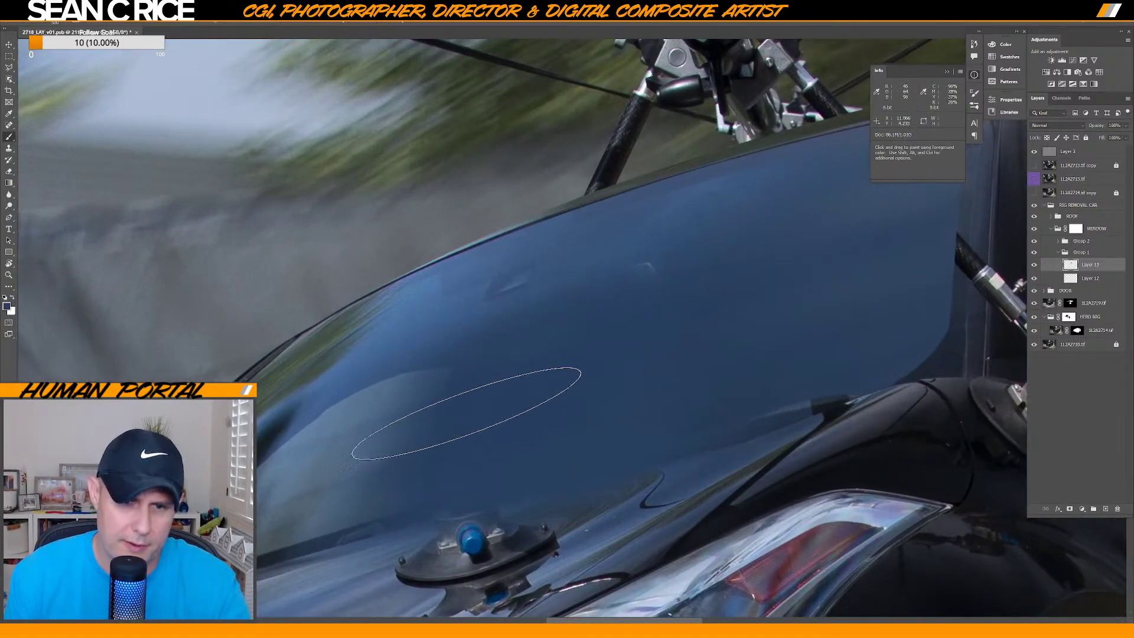
pyautogui.keyDown('alt'); pyautogui.click(476, 319); pyautogui.keyUp('alt')
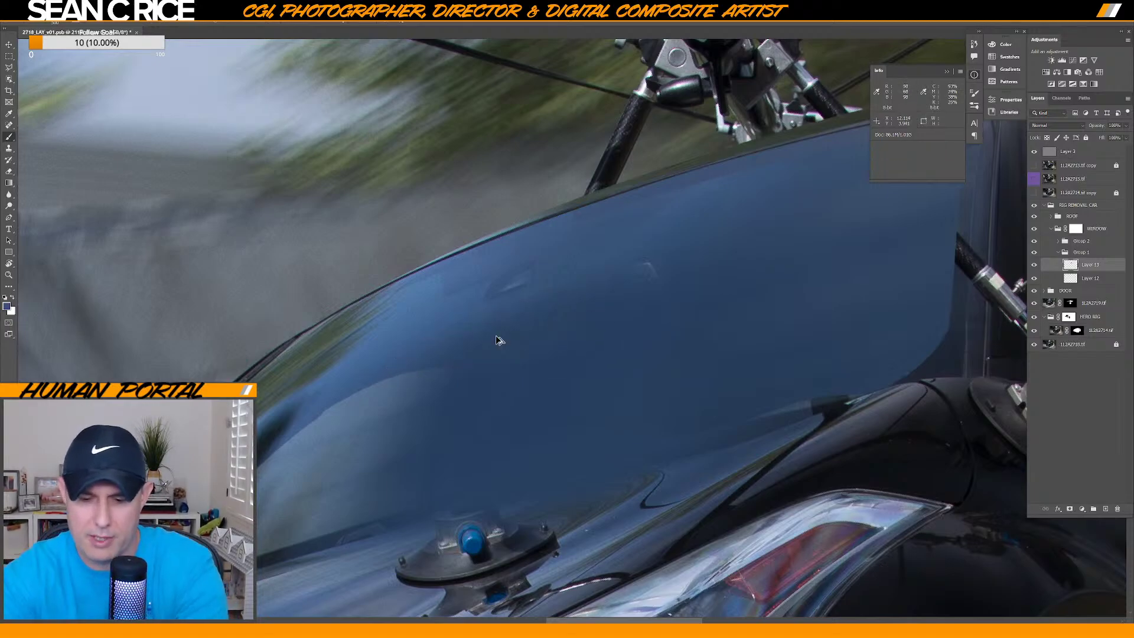
pyautogui.scroll(-4, 496, 335)
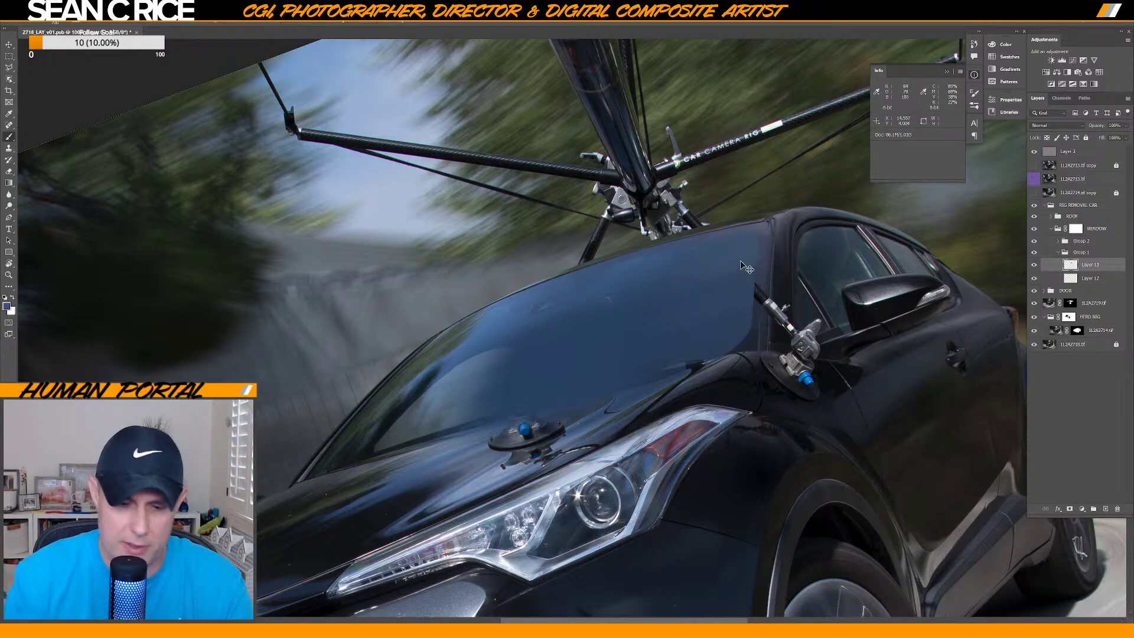
pyautogui.hotkey('ctrl', 'shift', 'alt', 'n')
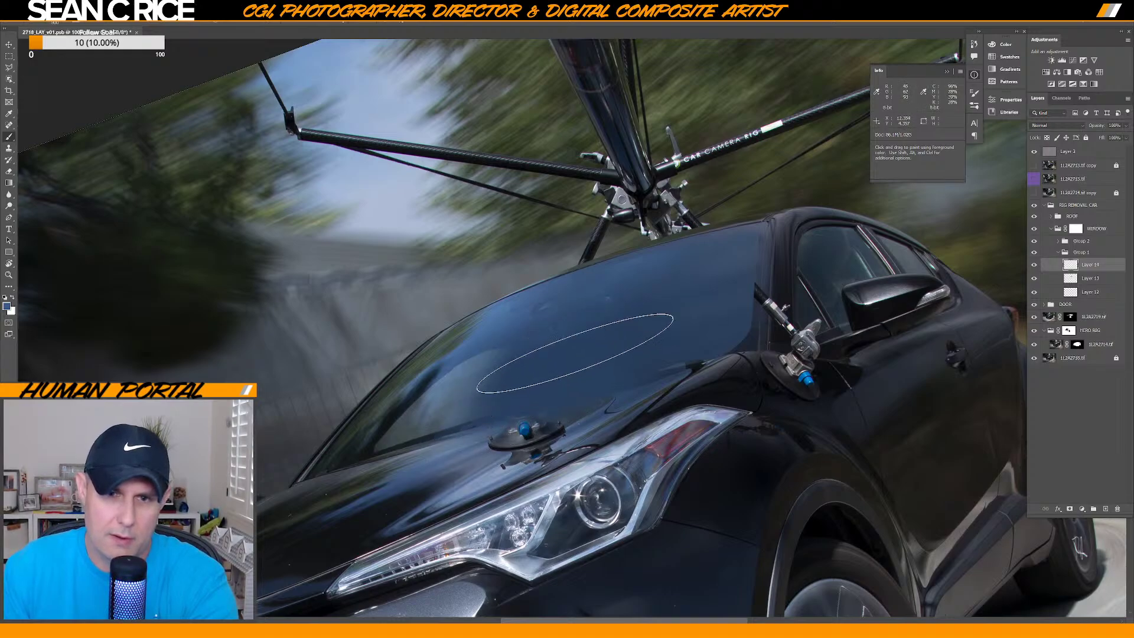
# Vary the brush size and softly paint the sampled blue across the middle of the windshield on the new layer.
pyautogui.press('[')
pyautogui.press('[')
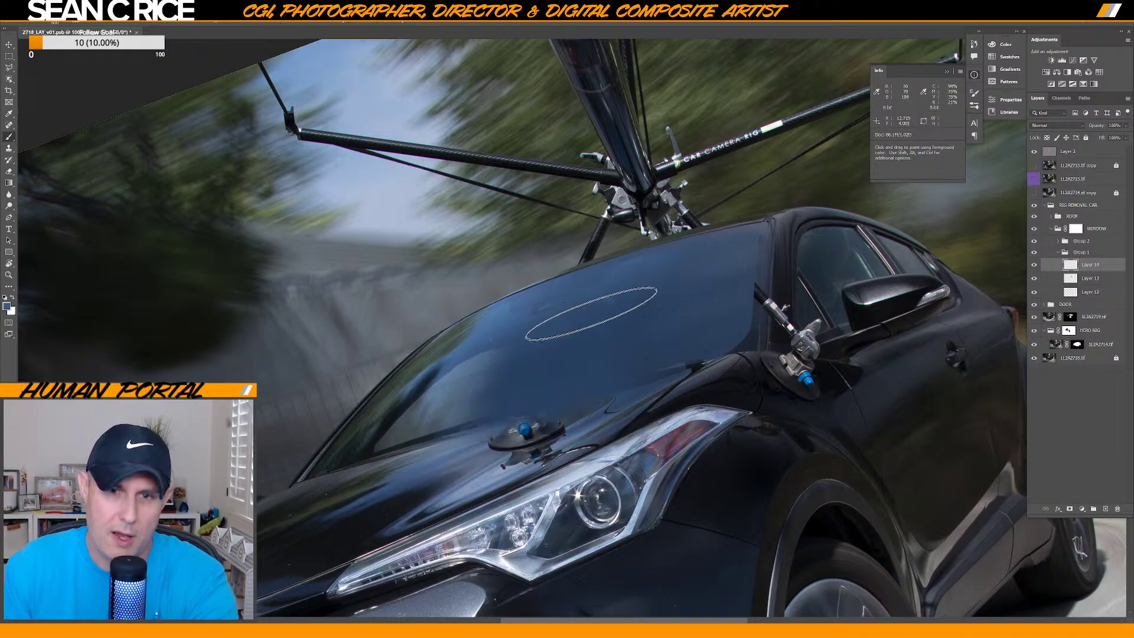
pyautogui.press(']')
pyautogui.press(']')
pyautogui.press(']')
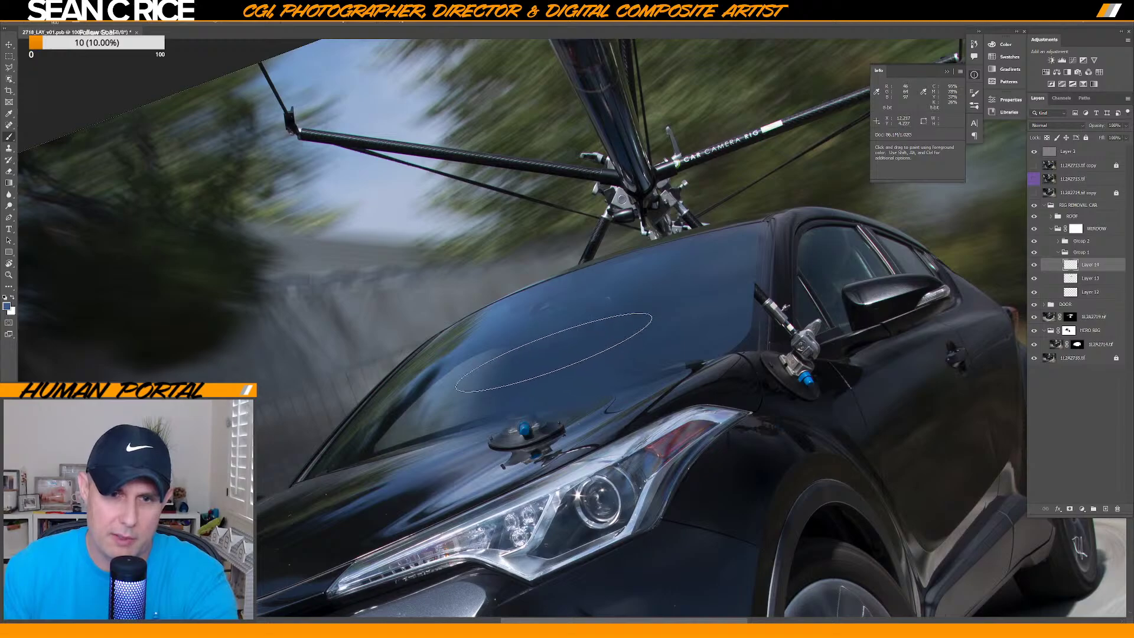
pyautogui.press(']')
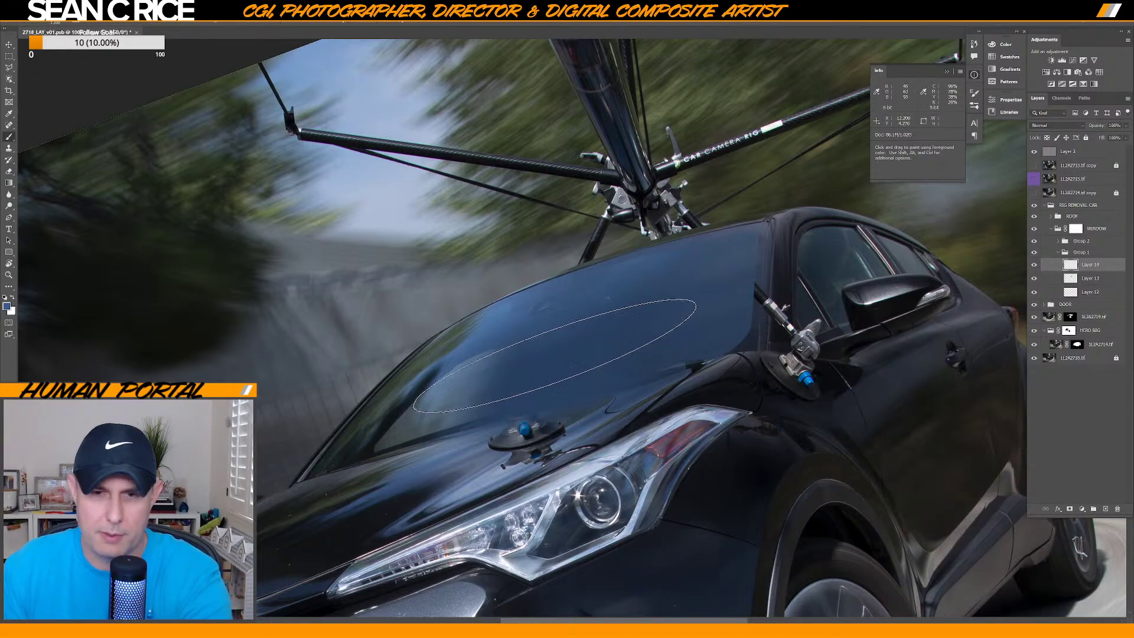
pyautogui.press('[')
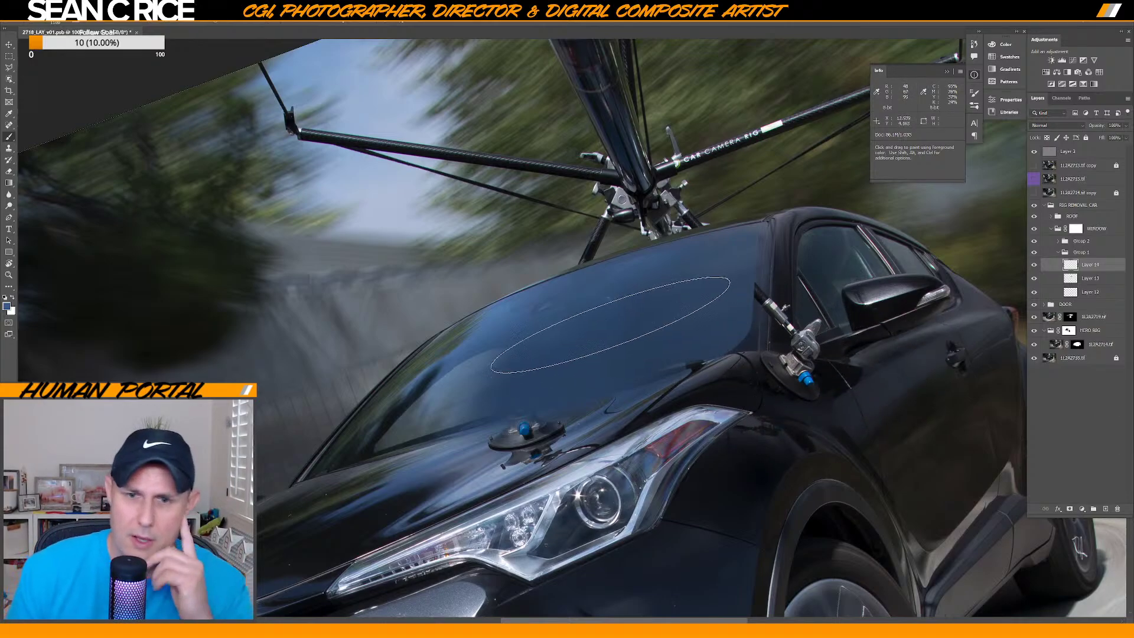
# Toggle Group 1's visibility and move Layer 14 out of it to the top of the WINDOW group.
pyautogui.click(1035, 253)
pyautogui.click(1034, 253)
pyautogui.moveTo(1090, 267)
pyautogui.mouseDown()
pyautogui.moveTo(1087, 236)
pyautogui.moveTo(1086, 254)
pyautogui.mouseUp()
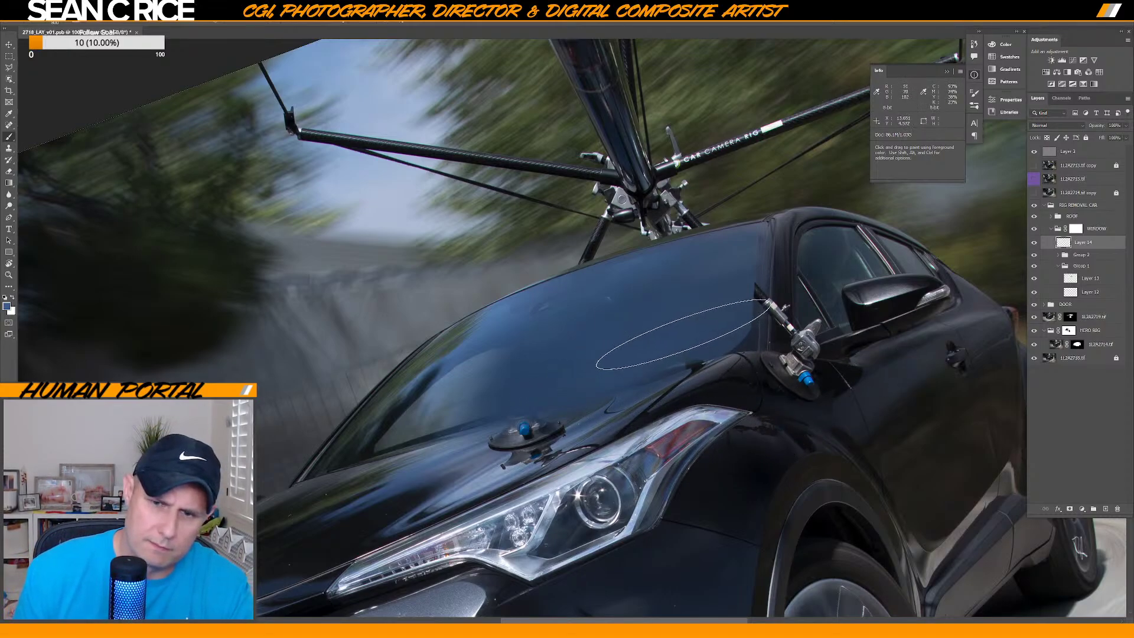
pyautogui.press('alt')
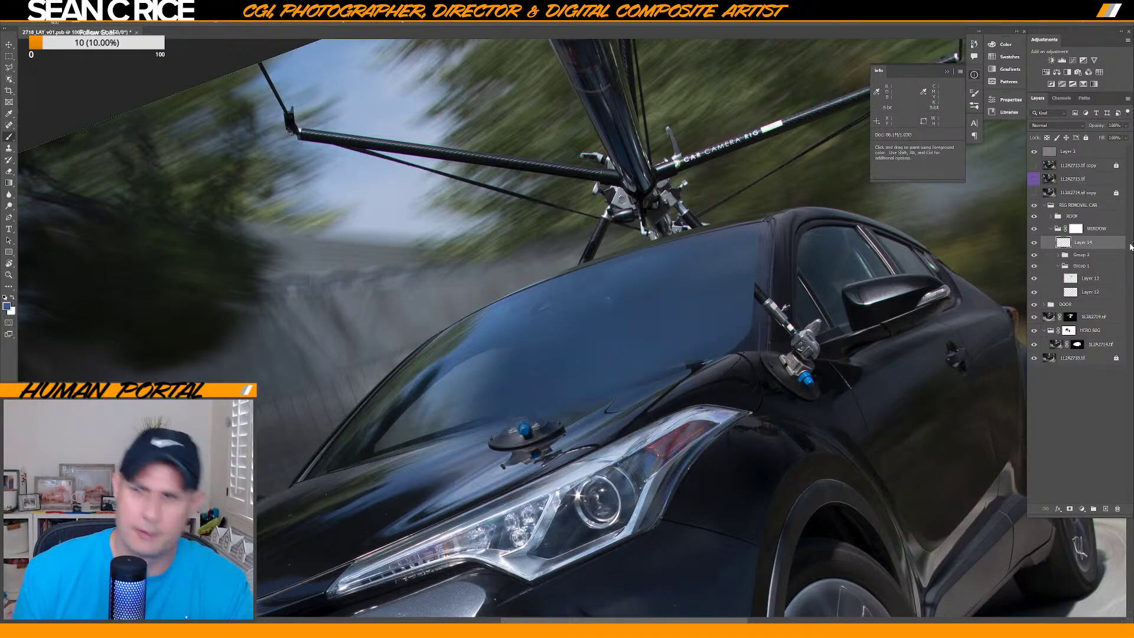
# Hide and reshow the WINDOW group to compare the retouched glass with the original, and reselect Layer 14.
pyautogui.click(1052, 229)
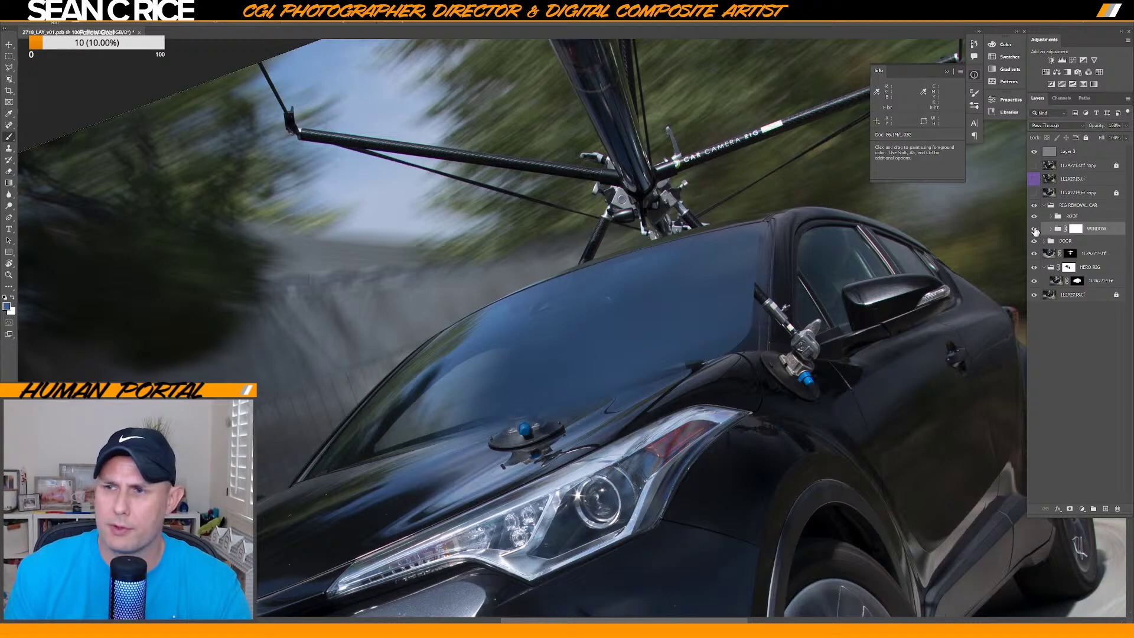
pyautogui.click(1035, 230)
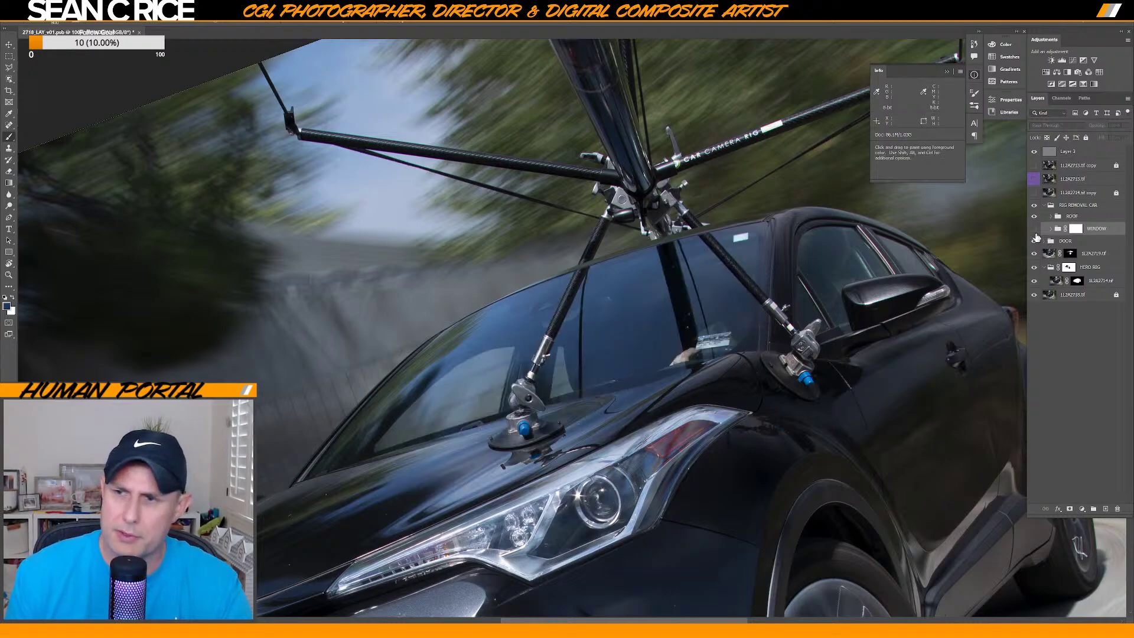
pyautogui.click(1035, 231)
pyautogui.click(1051, 230)
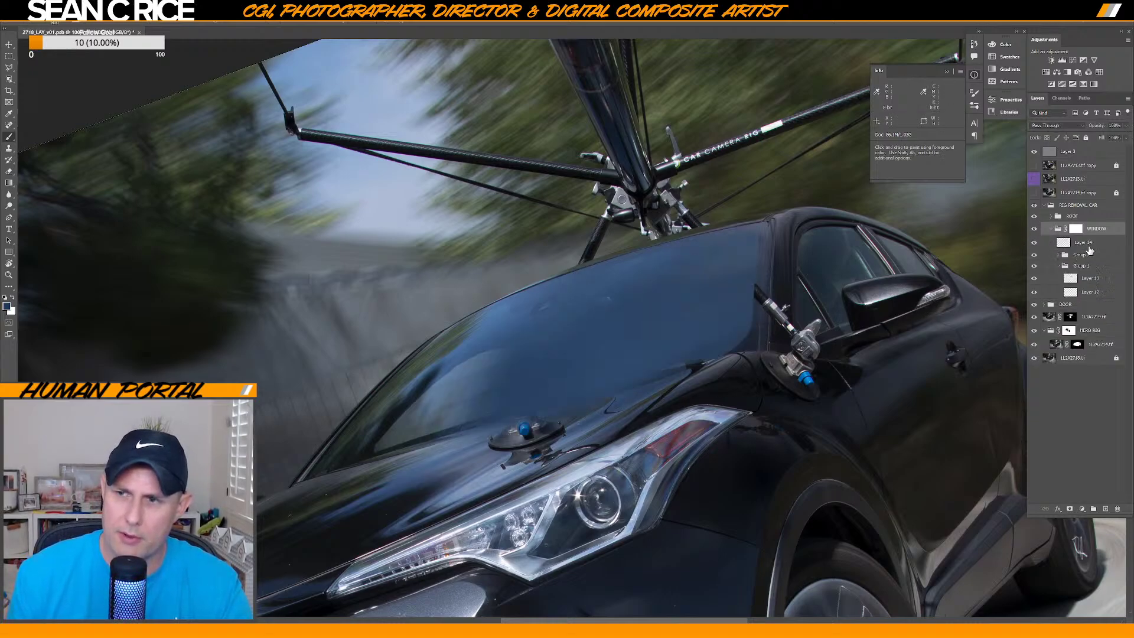
pyautogui.click(1090, 242)
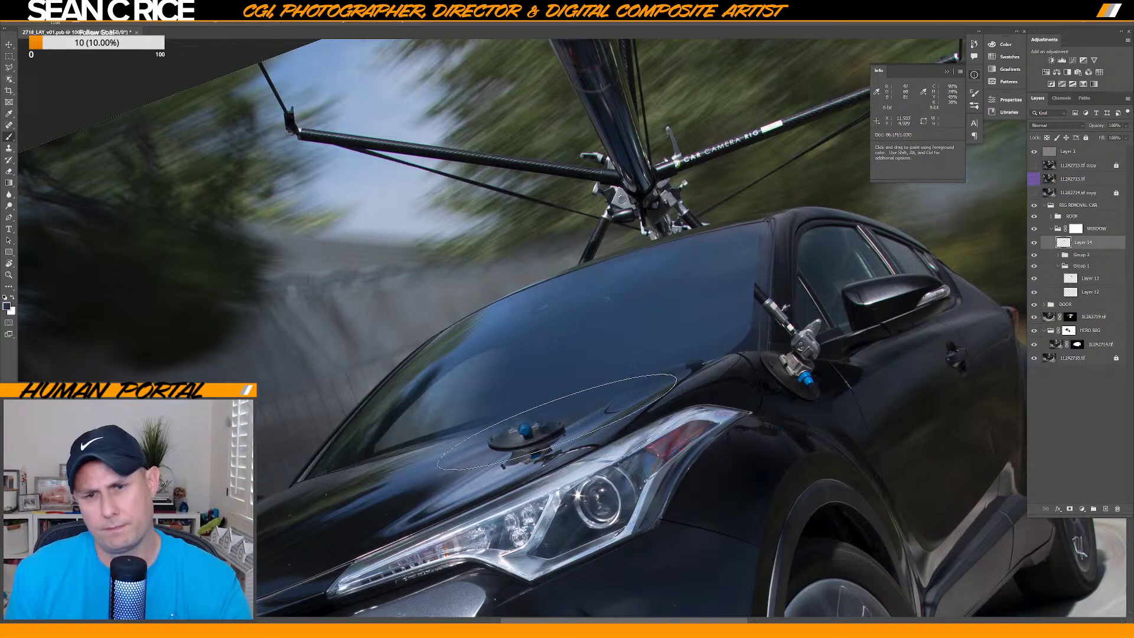
pyautogui.hotkey('ctrl', '-')
pyautogui.hotkey('ctrl', '-')
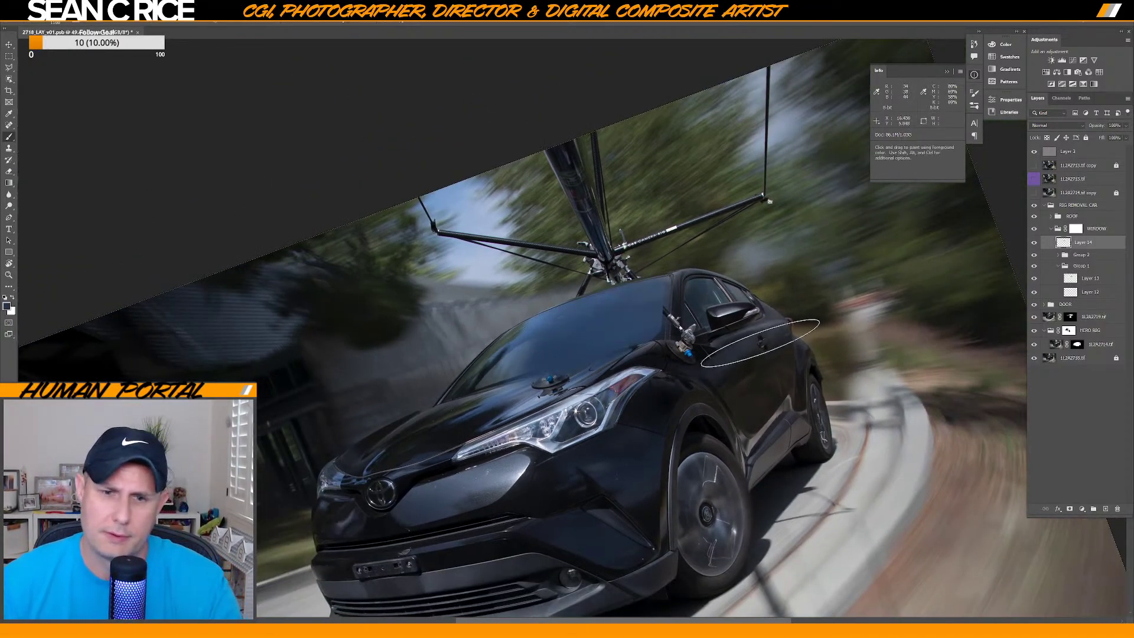
# Sample a blue from the windshield glass, adjust the brush, and softly blend the colour into the glass on Layer 14.
pyautogui.click(1035, 245)
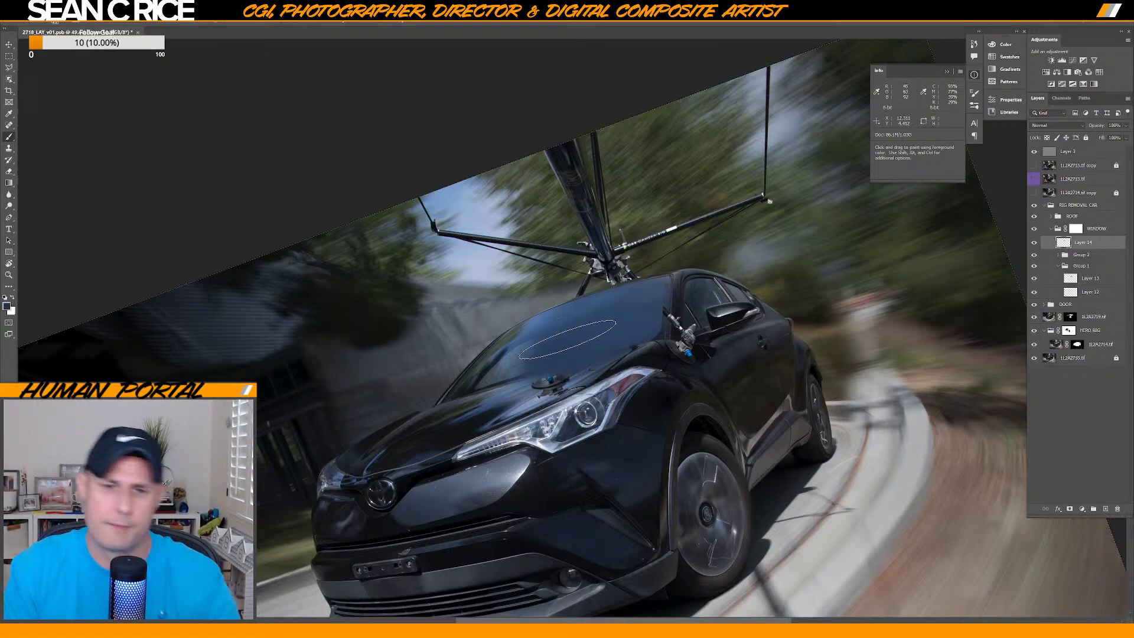
pyautogui.press('alt')
pyautogui.keyDown('alt'); pyautogui.click(541, 327); pyautogui.keyUp('alt')
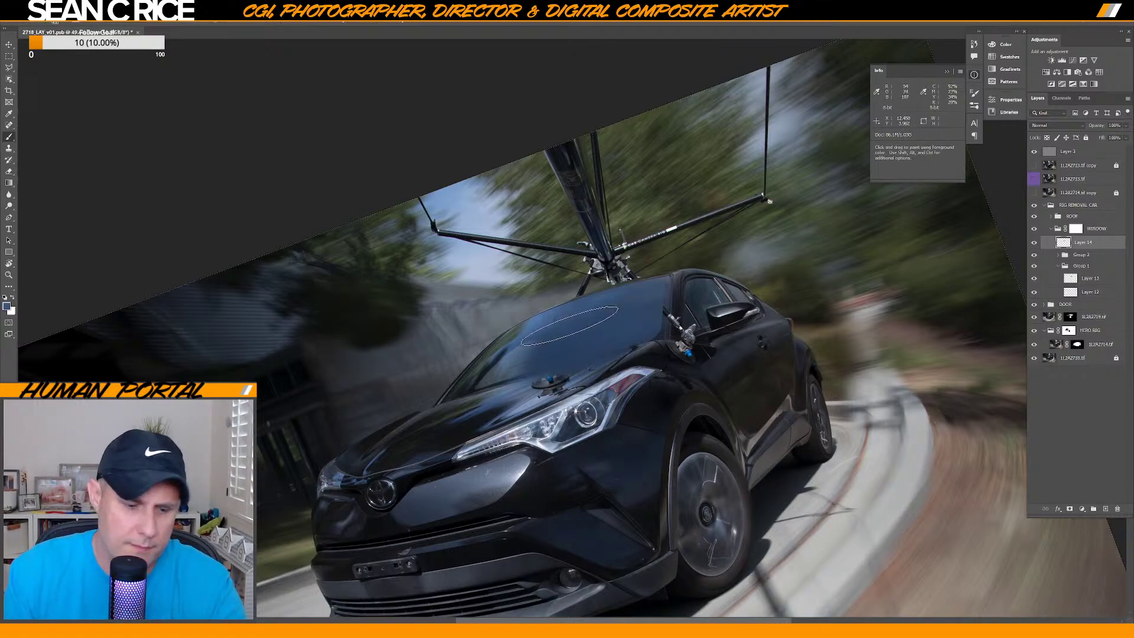
pyautogui.rightClick(567, 325)
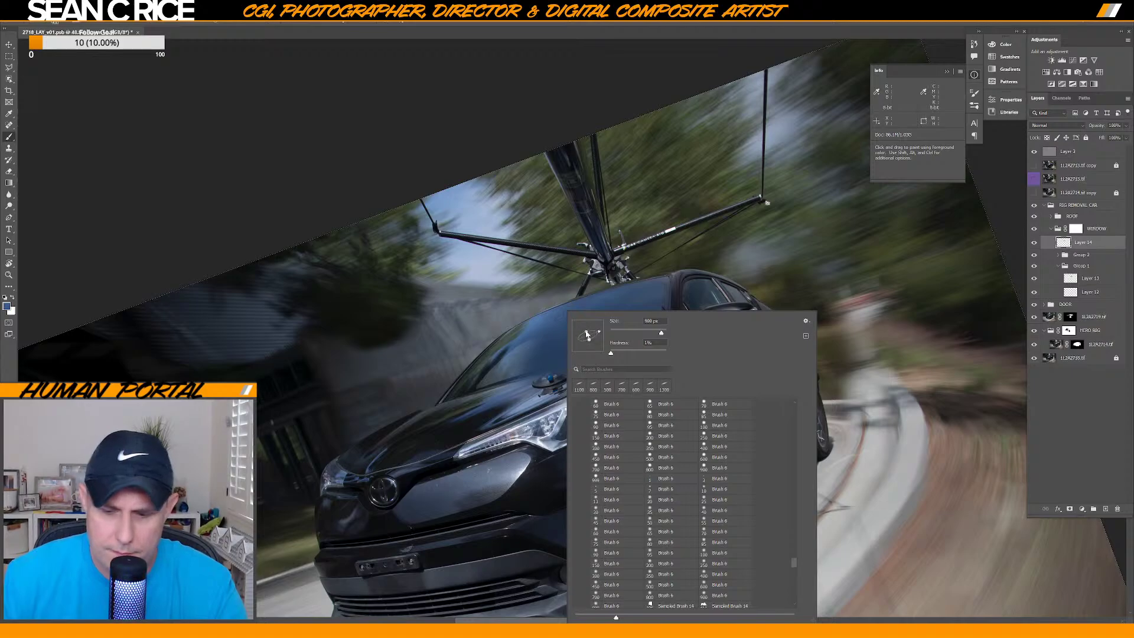
pyautogui.press('Return')
pyautogui.scroll(1, 541, 322)
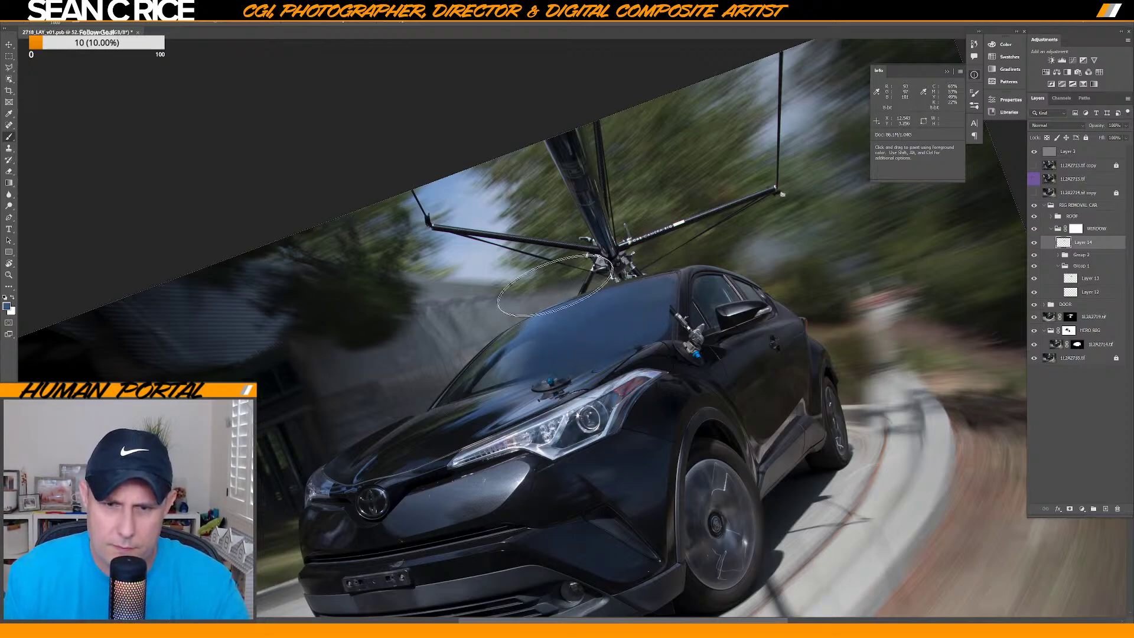
pyautogui.press('p')
pyautogui.click(559, 339)
pyautogui.press('b')
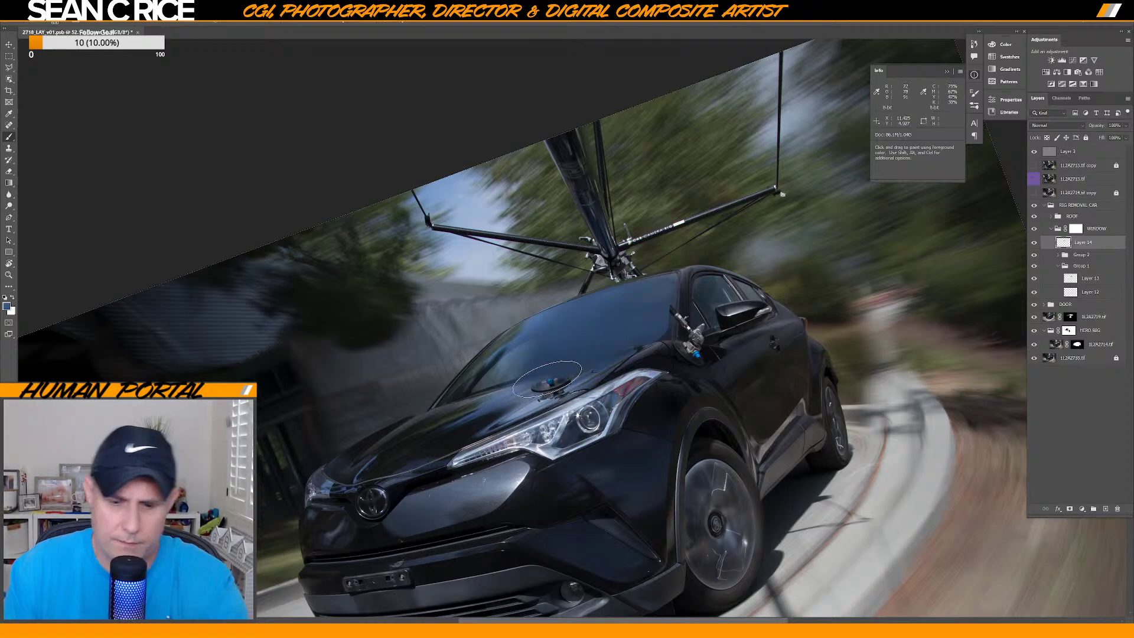
# Collapse the WINDOW group and target its layer mask.
pyautogui.click(1053, 229)
pyautogui.click(1075, 229)
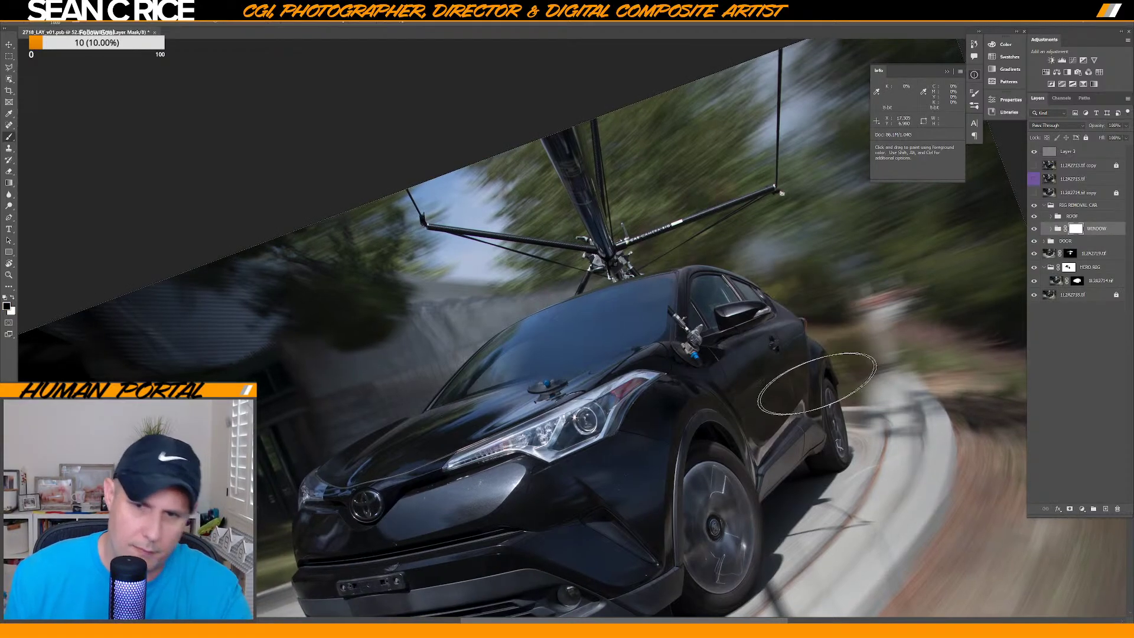
pyautogui.scroll(2, 649, 367)
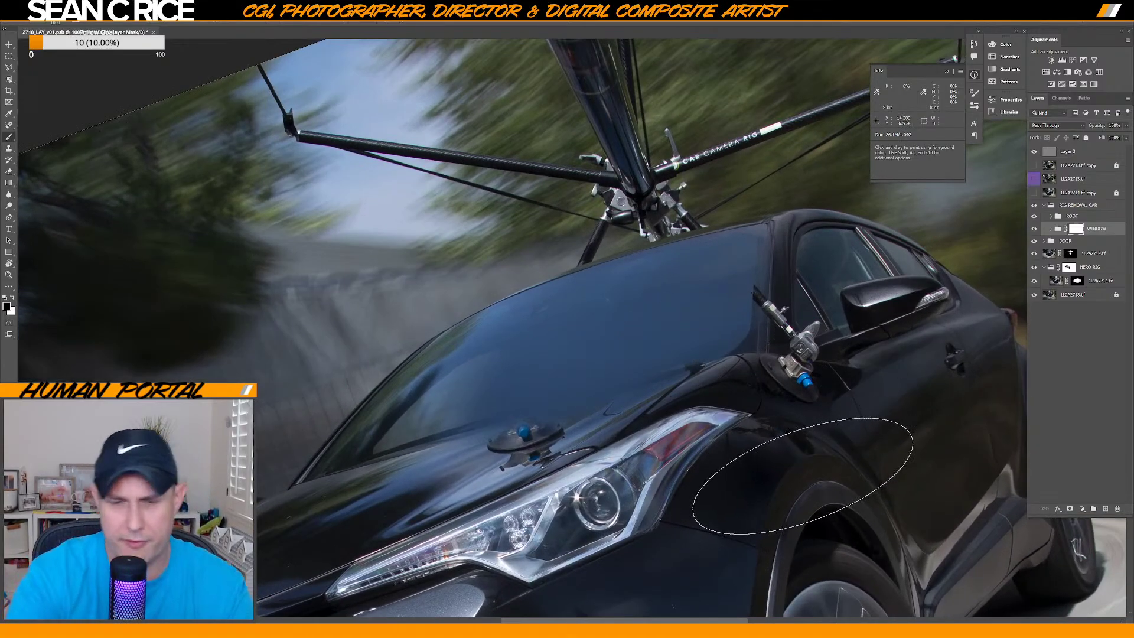
# Try inverting the WINDOW group's mask to black, and reverse the inversion.
pyautogui.hotkey('ctrl', 'i')
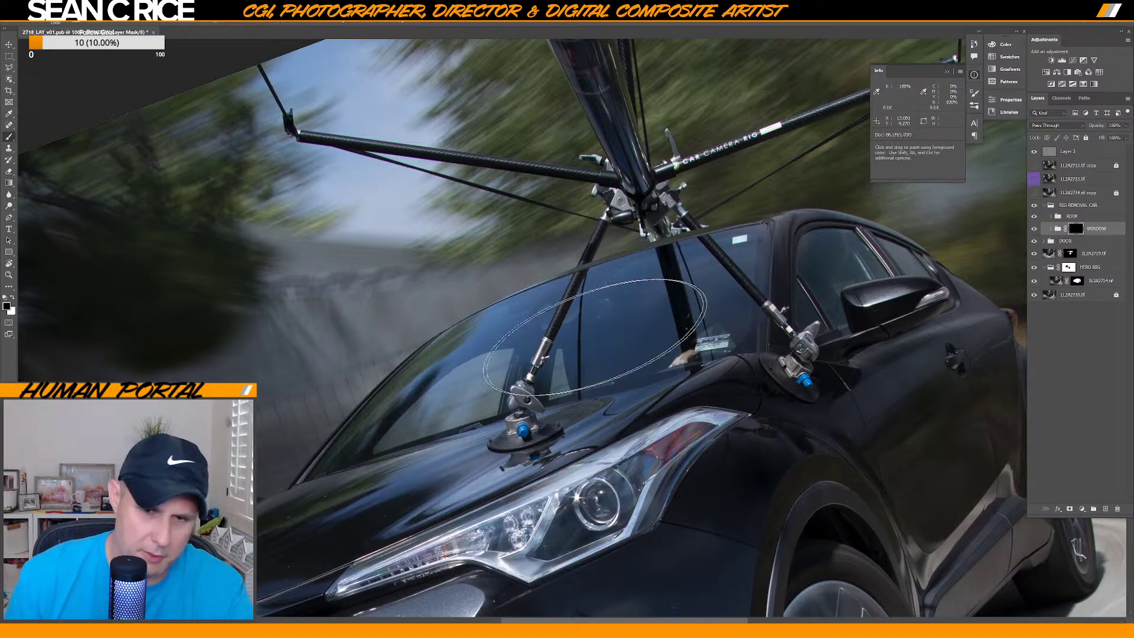
pyautogui.rightClick(561, 322)
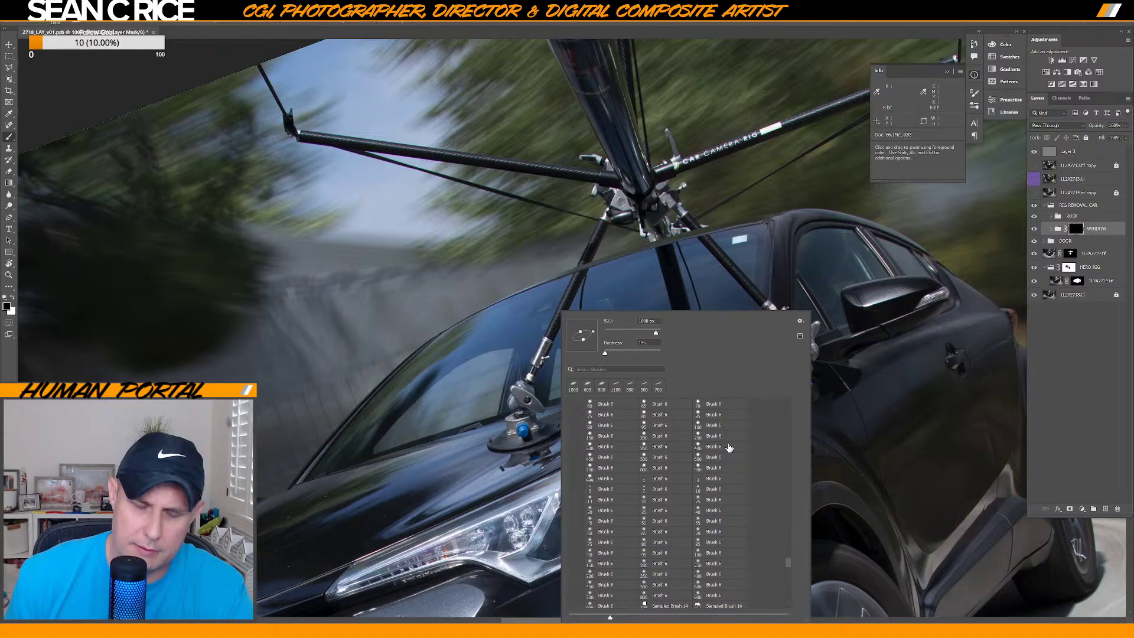
pyautogui.press('Escape')
pyautogui.hotkey('ctrl', 'i')
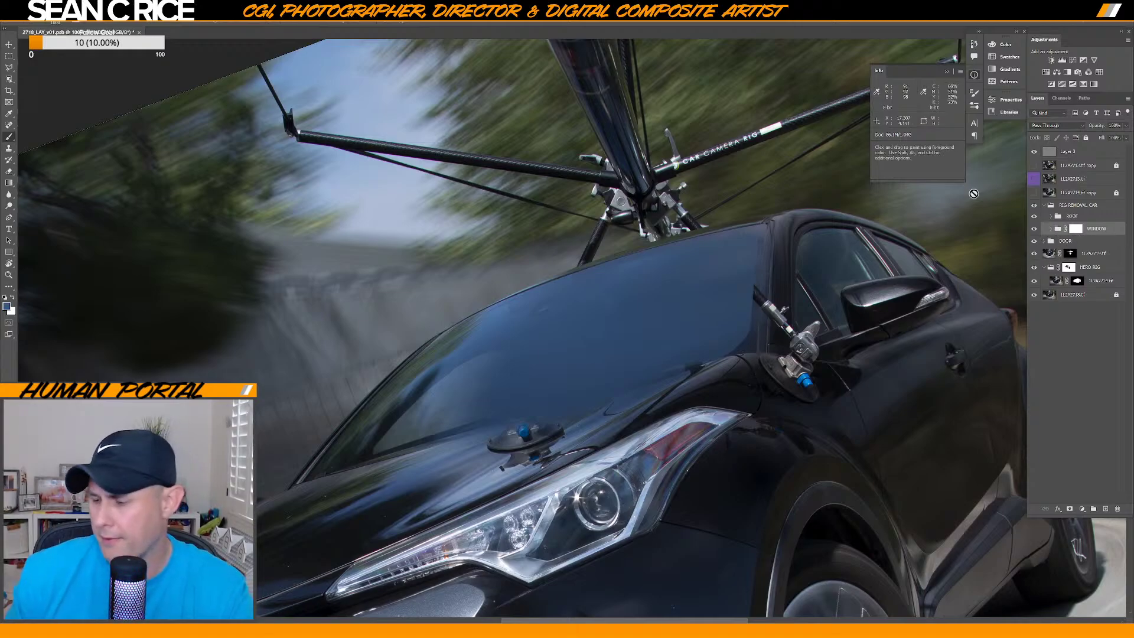
# Restore the latest Brush Tool state from the history and target the WINDOW group's mask again.
pyautogui.click(974, 46)
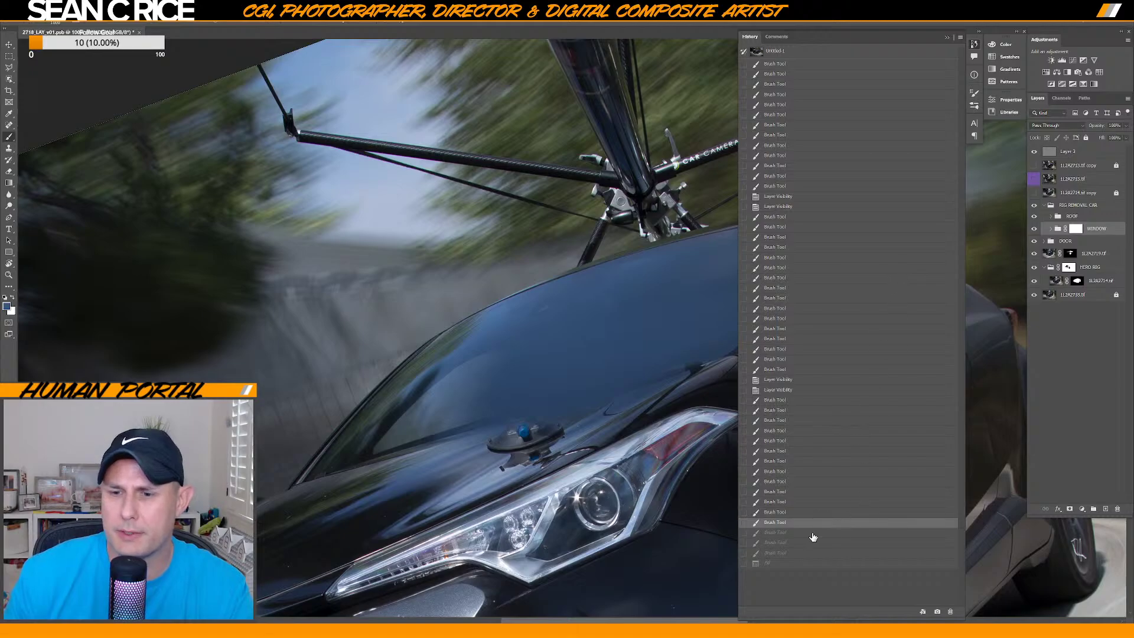
pyautogui.click(794, 553)
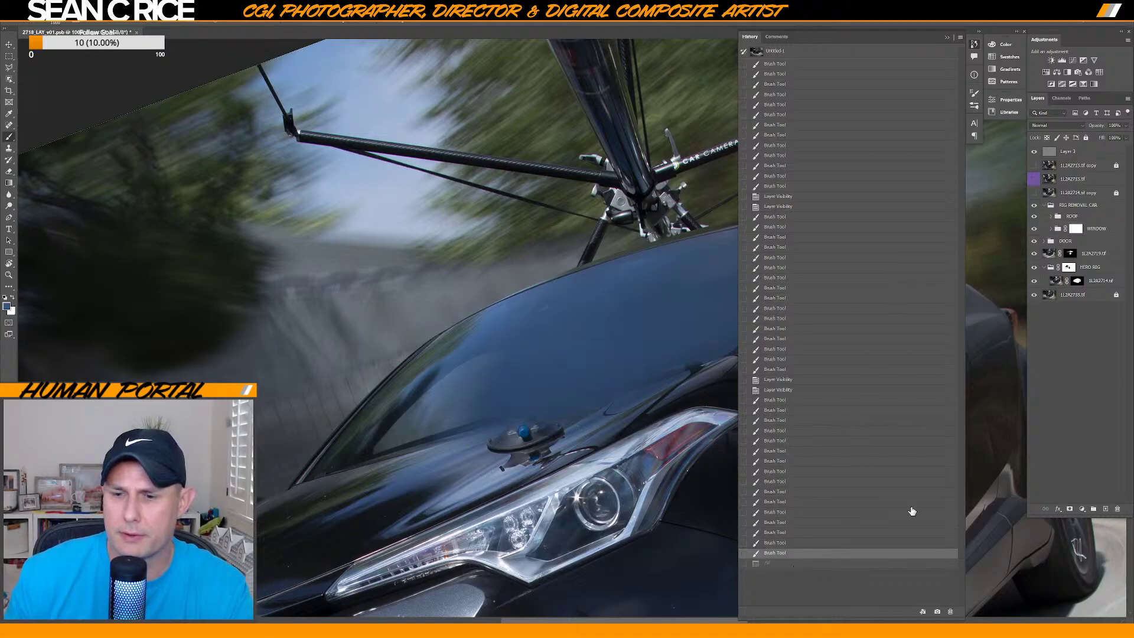
pyautogui.click(1097, 231)
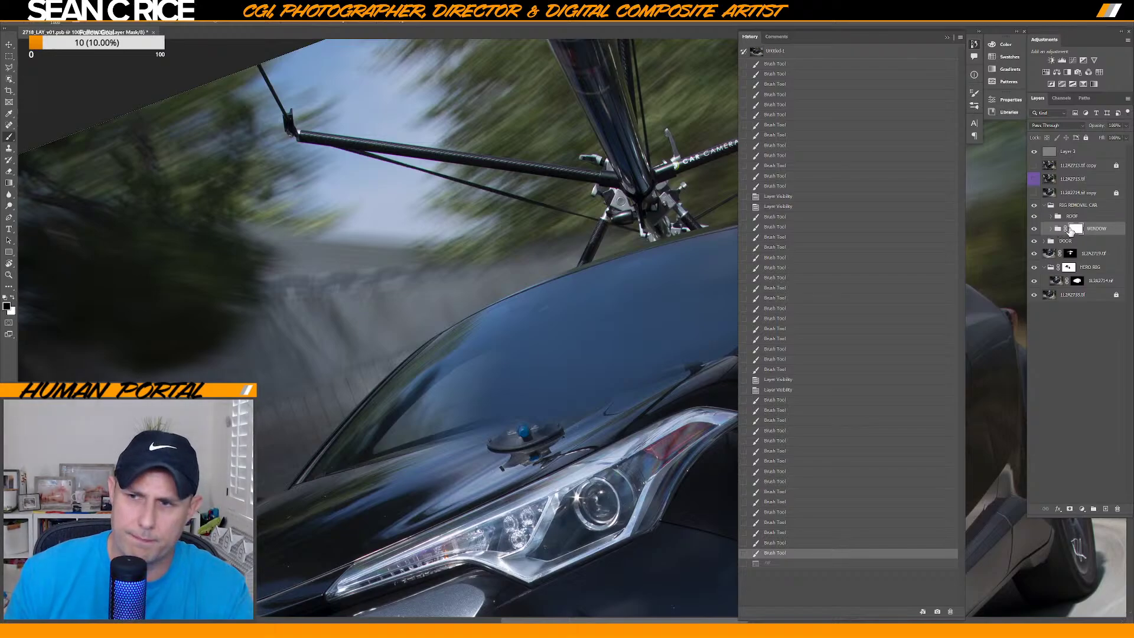
pyautogui.click(972, 47)
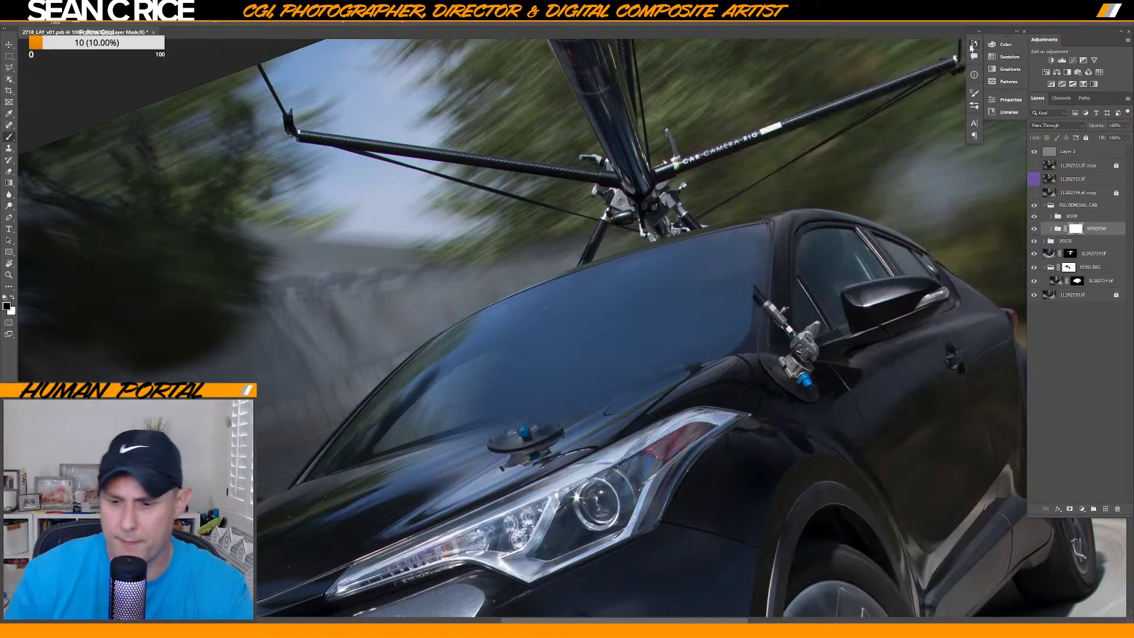
# Shrink the brush and paint black on the WINDOW mask along the windshield's lower edge and around the hood-mounted suction cup.
pyautogui.press('x')
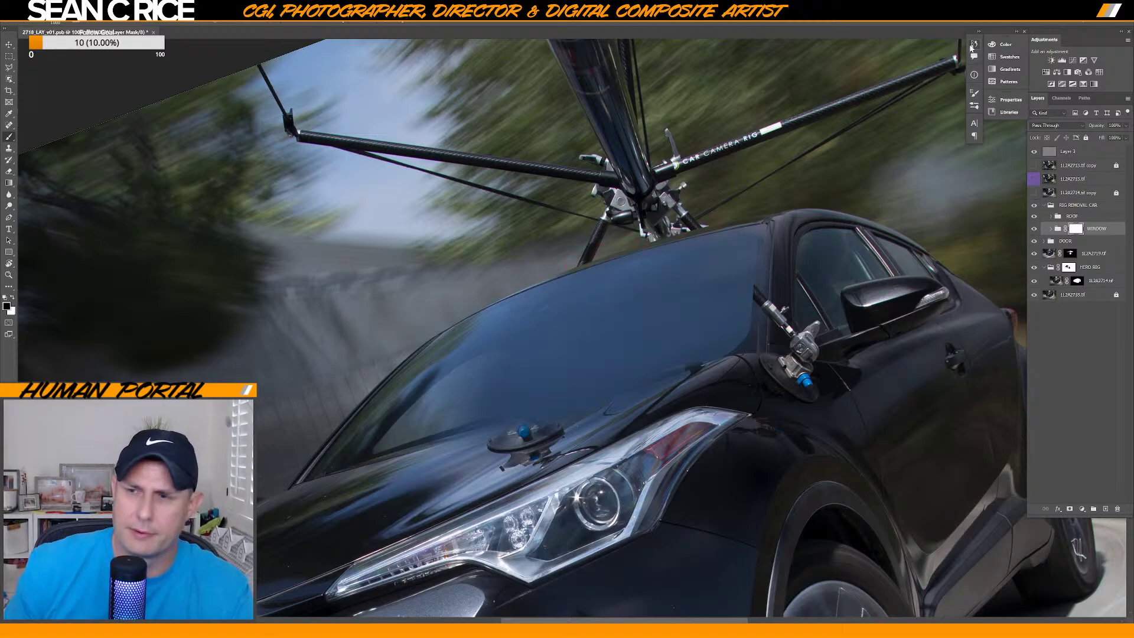
pyautogui.moveTo(544, 260)
pyautogui.mouseDown()
pyautogui.moveTo(630, 415)
pyautogui.moveTo(624, 402)
pyautogui.mouseUp()
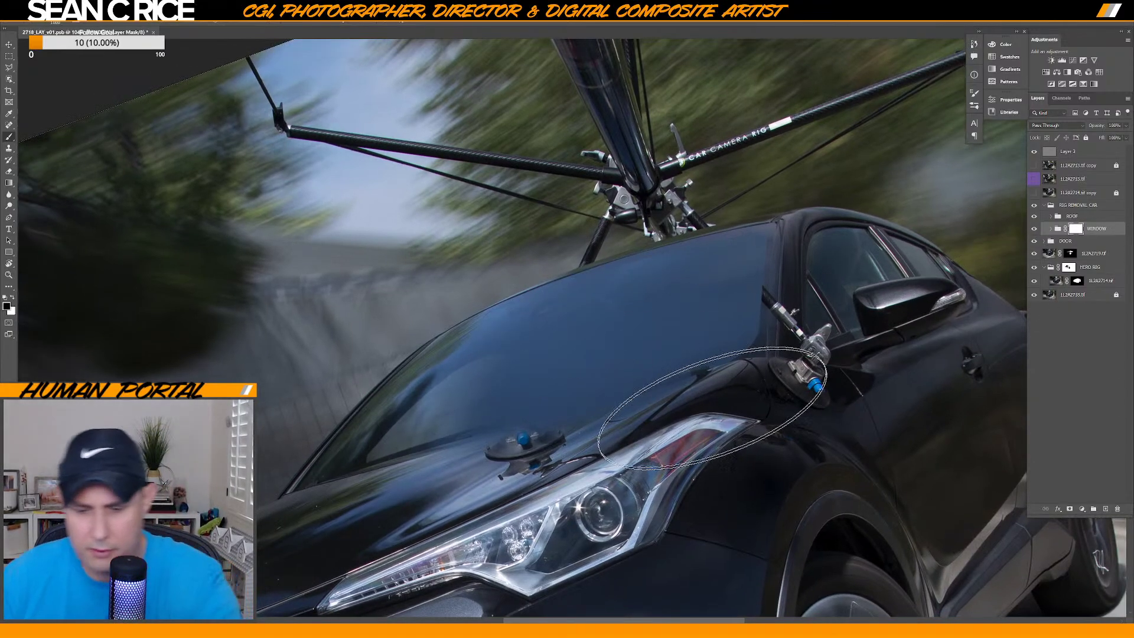
pyautogui.press('[')
pyautogui.press('[')
pyautogui.press('[')
pyautogui.press('[')
pyautogui.press('[')
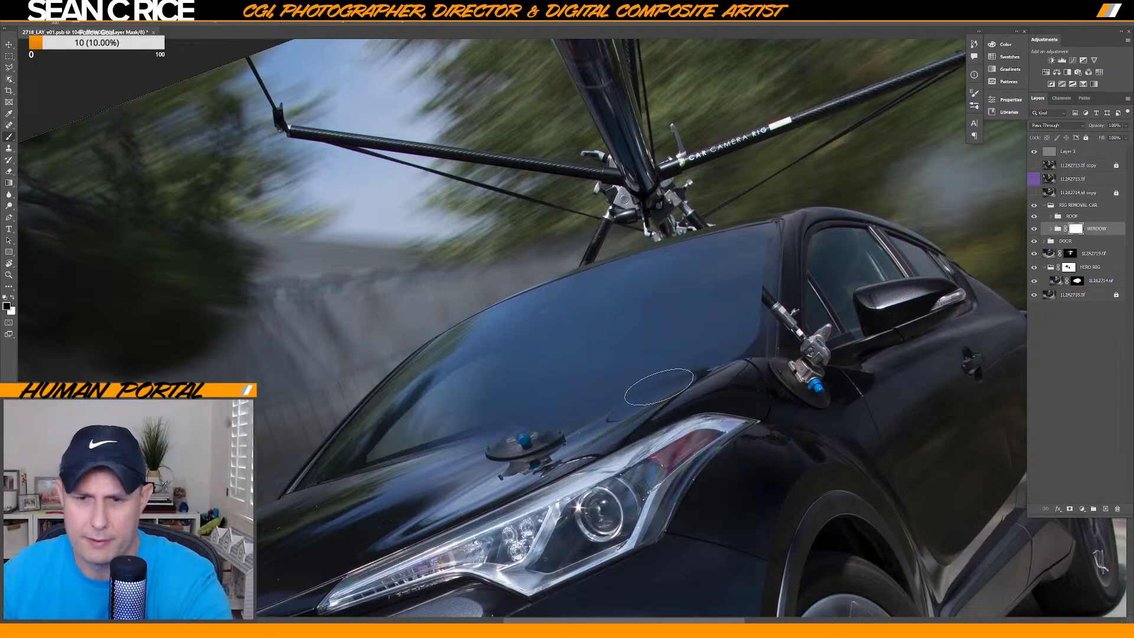
pyautogui.moveTo(673, 396)
pyautogui.mouseDown()
pyautogui.moveTo(750, 358)
pyautogui.moveTo(720, 354)
pyautogui.mouseUp()
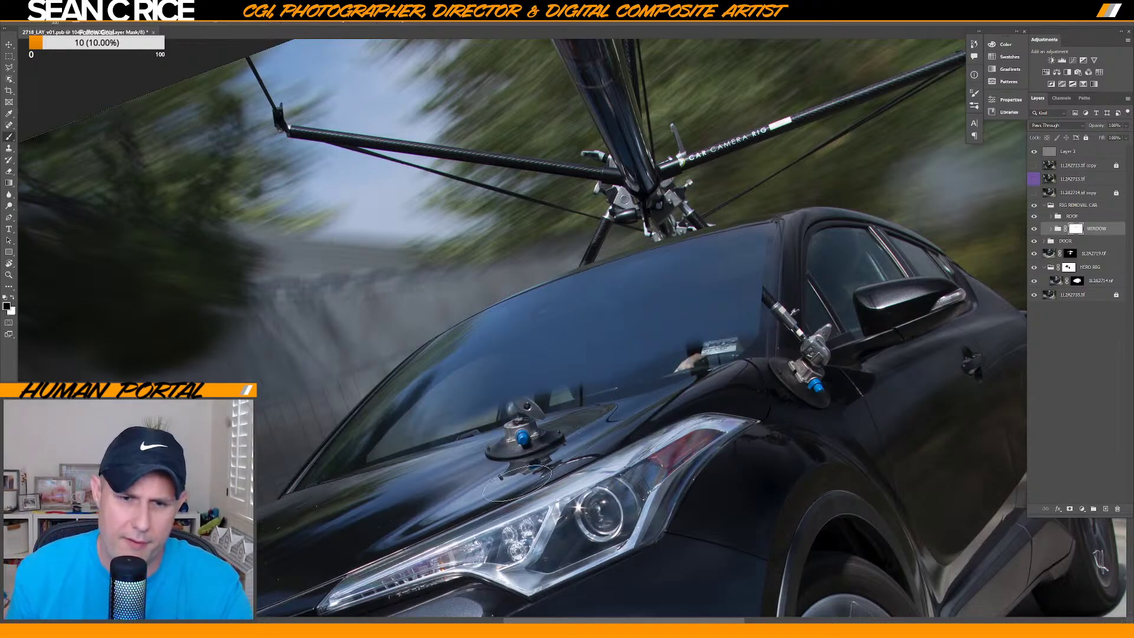
pyautogui.moveTo(541, 381); pyautogui.dragTo(557, 420)
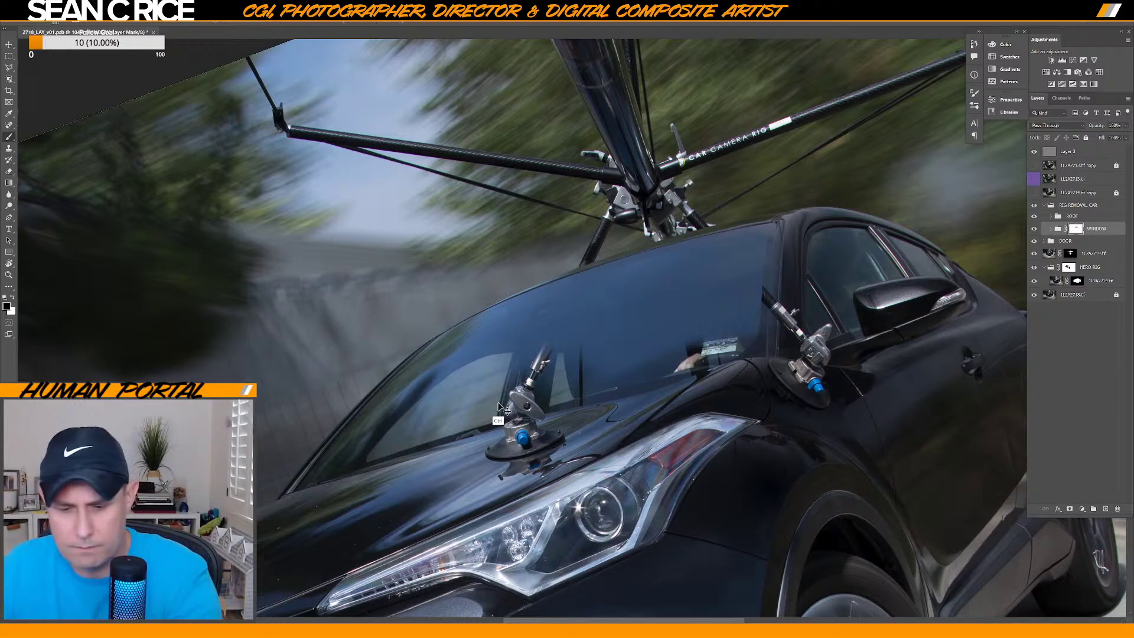
# Switch to white and paint the WINDOW mask along the windshield base behind the hood suction mount, following the hood edge.
pyautogui.hotkey('ctrl', '0')
pyautogui.scroll(6, 499, 406)
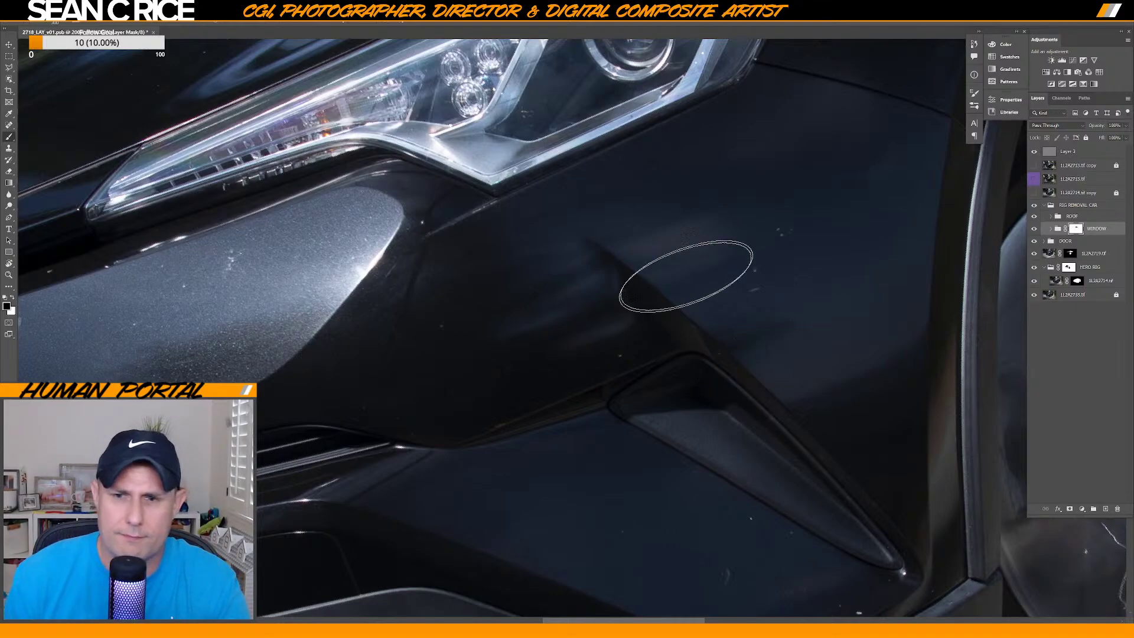
pyautogui.moveTo(539, 286); pyautogui.dragTo(598, 435)
pyautogui.moveTo(553, 254); pyautogui.dragTo(582, 482)
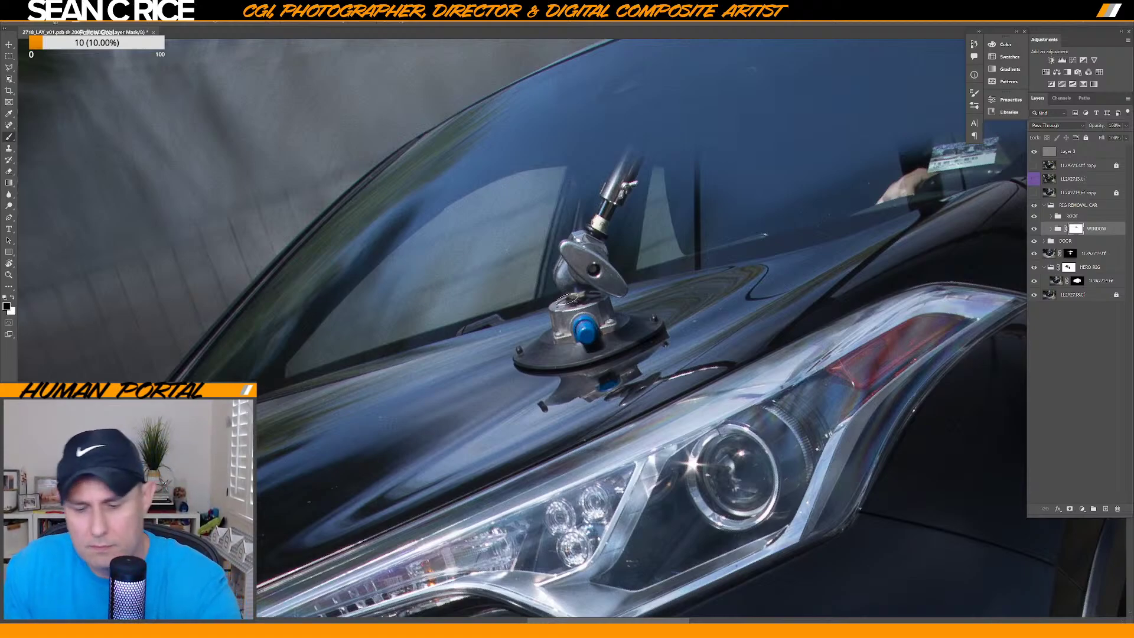
pyautogui.press('x')
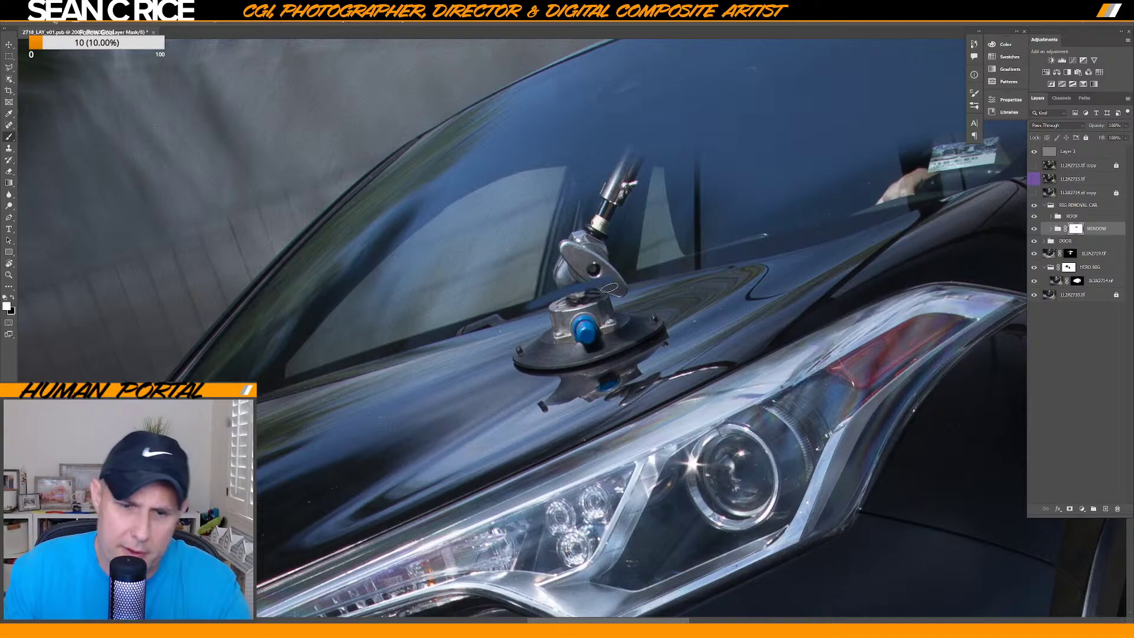
pyautogui.scroll(2, 602, 283)
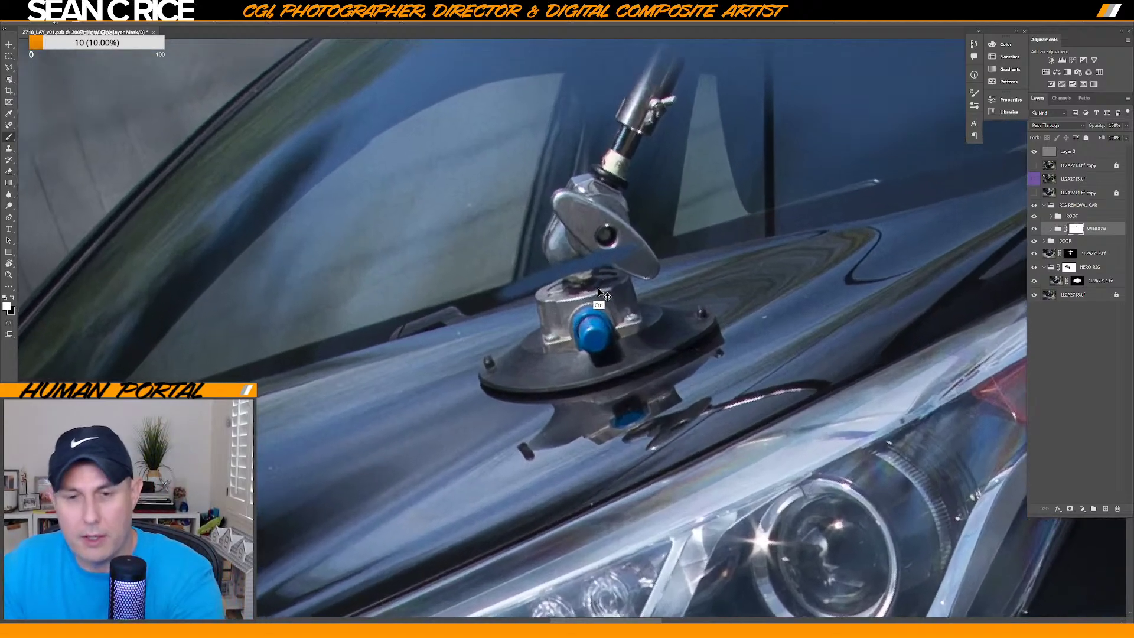
pyautogui.moveTo(494, 278); pyautogui.dragTo(760, 219)
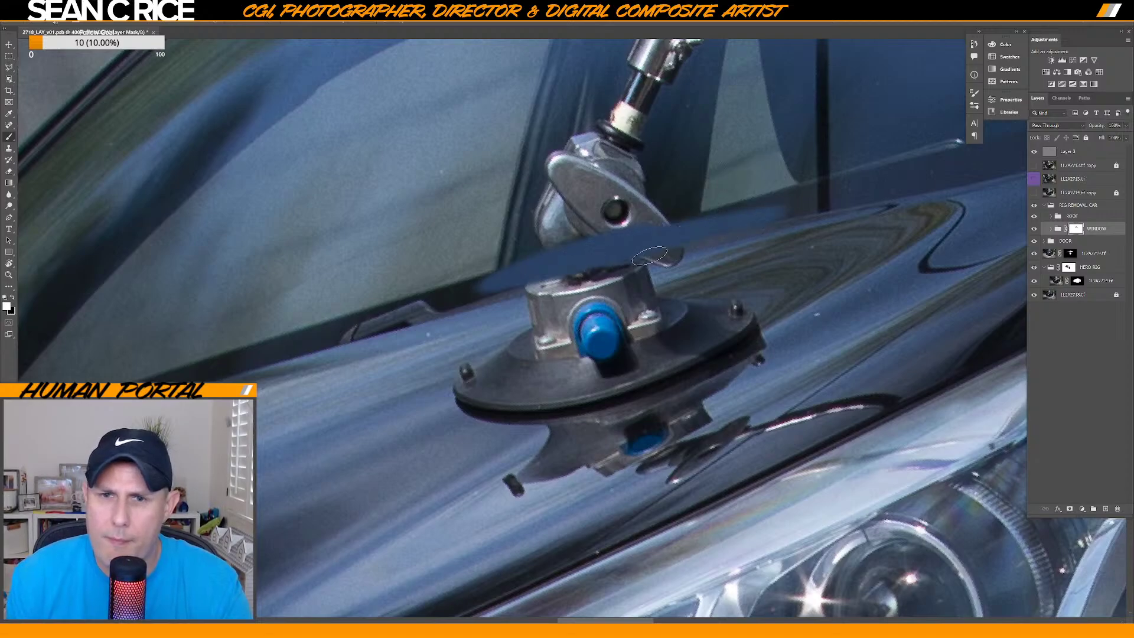
# Adjust the brush size and paint white on the WINDOW mask over the mount's clamp and the glass edge beside it.
pyautogui.press(']')
pyautogui.press(']')
pyautogui.press('[')
pyautogui.press('[')
pyautogui.moveTo(535, 260); pyautogui.dragTo(532, 262)
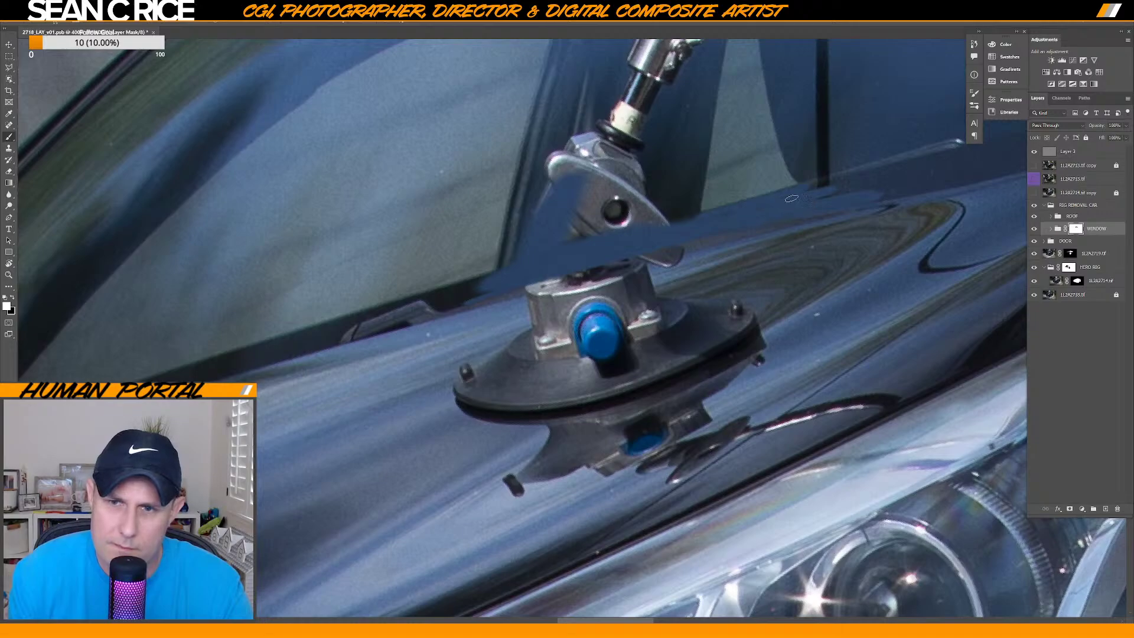
pyautogui.click(675, 211)
# Enlarge the brush and paint white on the WINDOW mask over the rig arm and clamp in front of the windshield.
pyautogui.moveTo(669, 204)
pyautogui.mouseDown()
pyautogui.moveTo(644, 292)
pyautogui.moveTo(634, 281)
pyautogui.moveTo(601, 285)
pyautogui.moveTo(622, 264)
pyautogui.mouseUp()
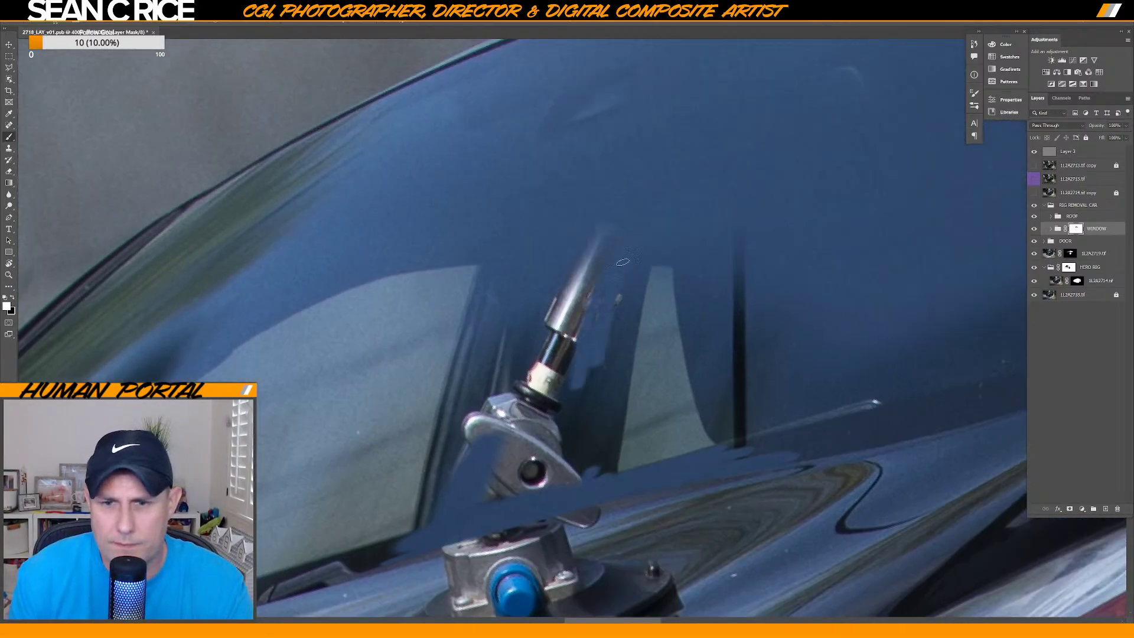
pyautogui.press(']')
pyautogui.press(']')
pyautogui.press(']')
pyautogui.press(']')
pyautogui.press(']')
pyautogui.press(']')
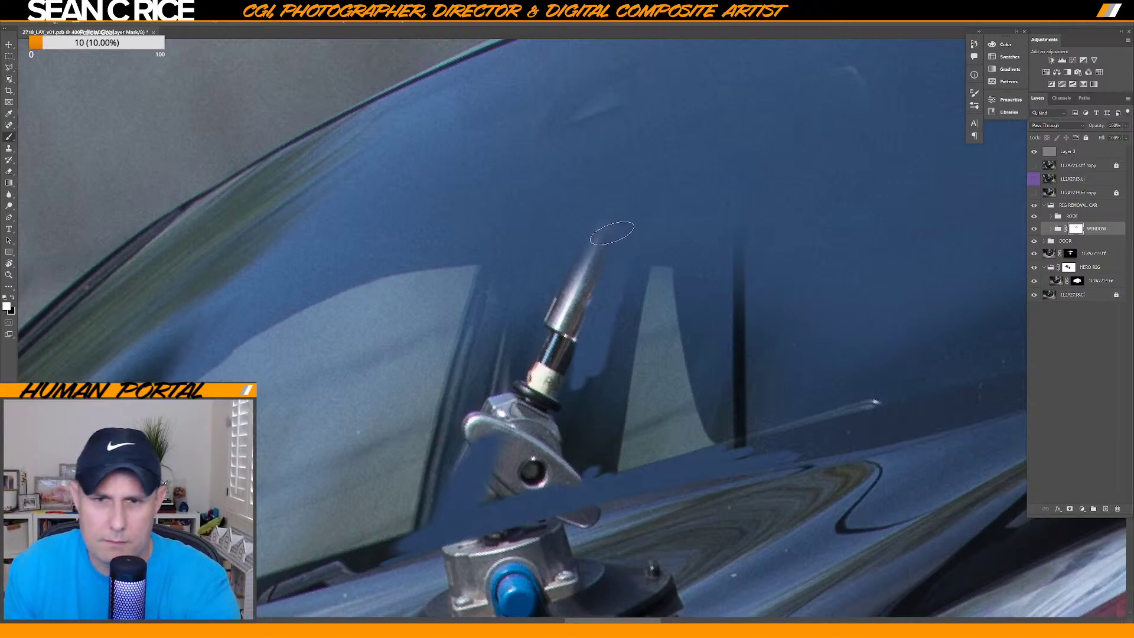
pyautogui.moveTo(608, 217)
pyautogui.mouseDown()
pyautogui.moveTo(570, 374)
pyautogui.moveTo(602, 234)
pyautogui.moveTo(549, 309)
pyautogui.moveTo(517, 455)
pyautogui.moveTo(524, 332)
pyautogui.moveTo(486, 464)
pyautogui.moveTo(493, 393)
pyautogui.moveTo(473, 473)
pyautogui.moveTo(550, 255)
pyautogui.moveTo(483, 495)
pyautogui.moveTo(531, 481)
pyautogui.moveTo(515, 399)
pyautogui.moveTo(551, 411)
pyautogui.moveTo(576, 489)
pyautogui.moveTo(581, 379)
pyautogui.moveTo(580, 460)
pyautogui.mouseUp()
pyautogui.press(']')
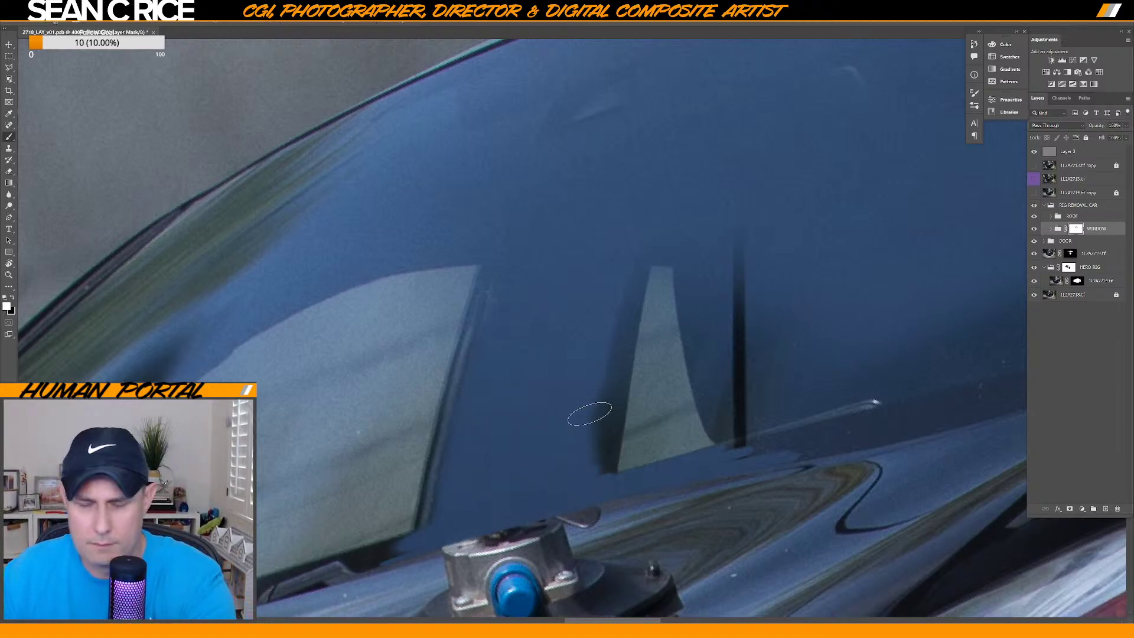
# Use a smaller brush to paint white on the WINDOW mask along the straight edge of the narrow triangular side window.
pyautogui.press('[')
pyautogui.press('[')
pyautogui.press('[')
pyautogui.press('[')
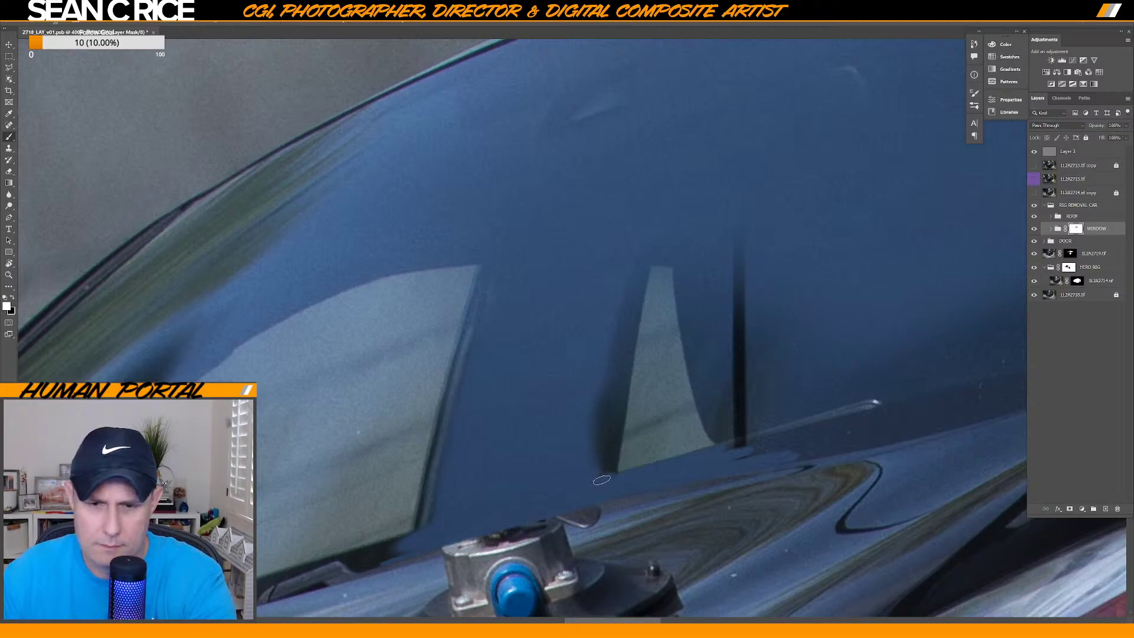
pyautogui.moveTo(594, 440); pyautogui.dragTo(601, 475)
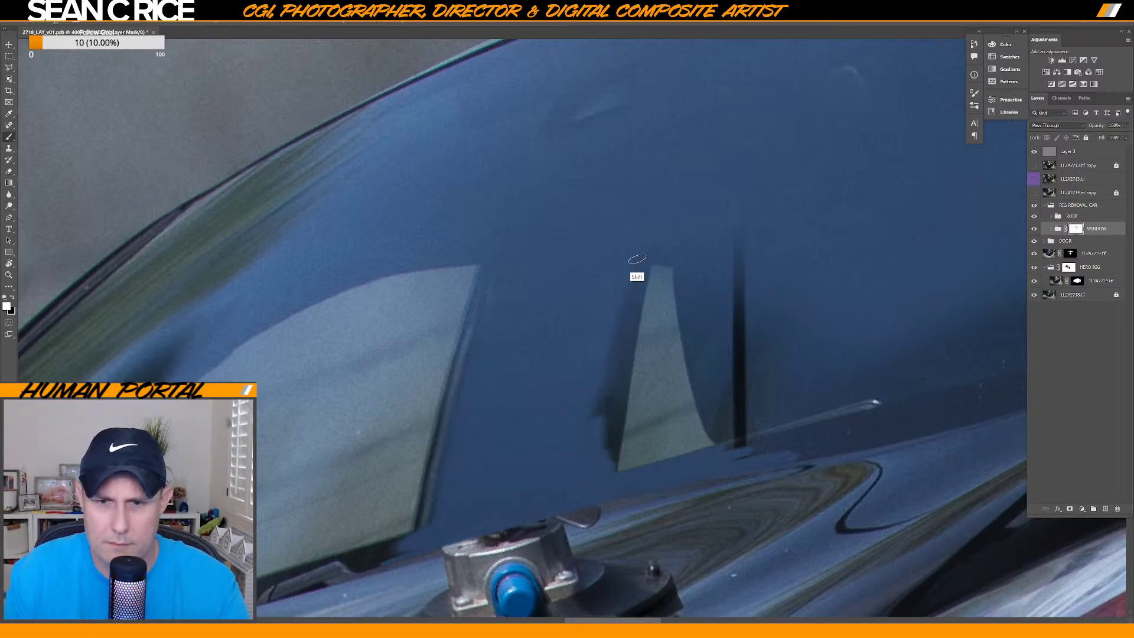
pyautogui.keyDown('shift'); pyautogui.click(638, 267); pyautogui.keyUp('shift')
pyautogui.moveTo(597, 352); pyautogui.dragTo(591, 465)
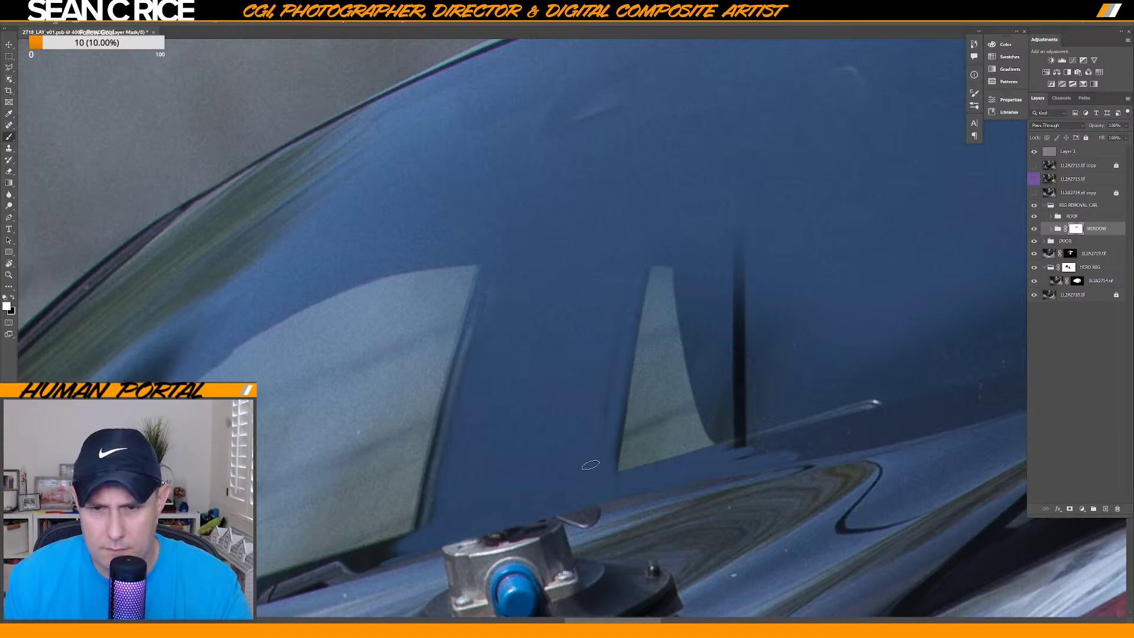
pyautogui.press('[')
pyautogui.press('[')
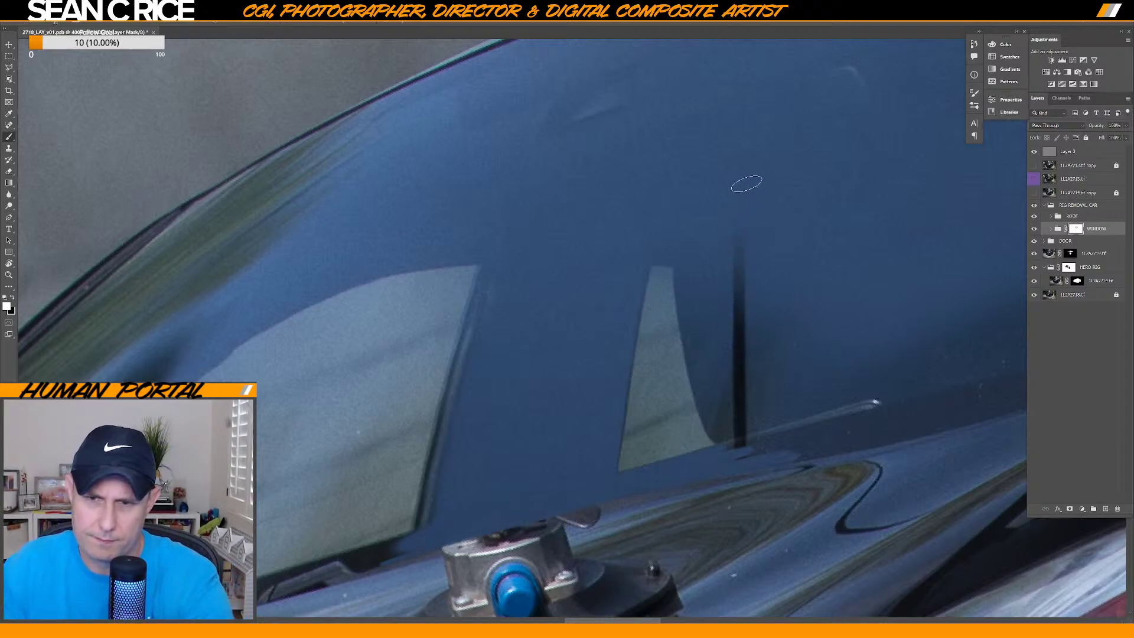
# Paint white on the WINDOW mask over the dark vertical line and around the triangular window's curved edge and lower corner.
pyautogui.moveTo(742, 177); pyautogui.dragTo(745, 379)
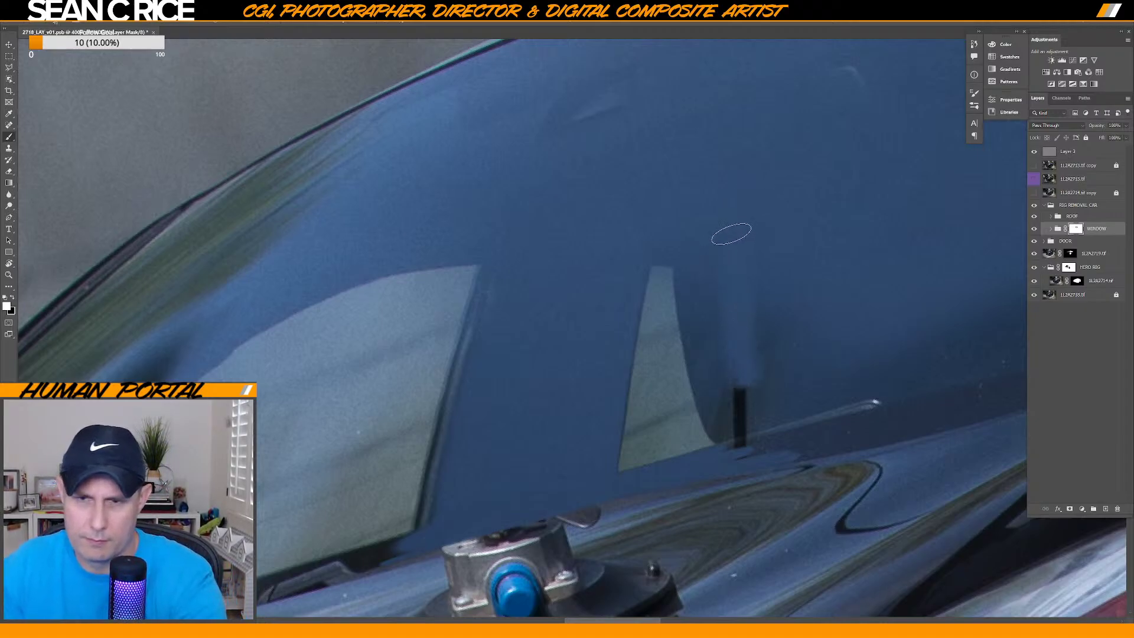
pyautogui.press(']')
pyautogui.press(']')
pyautogui.press(']')
pyautogui.press('[')
pyautogui.press('[')
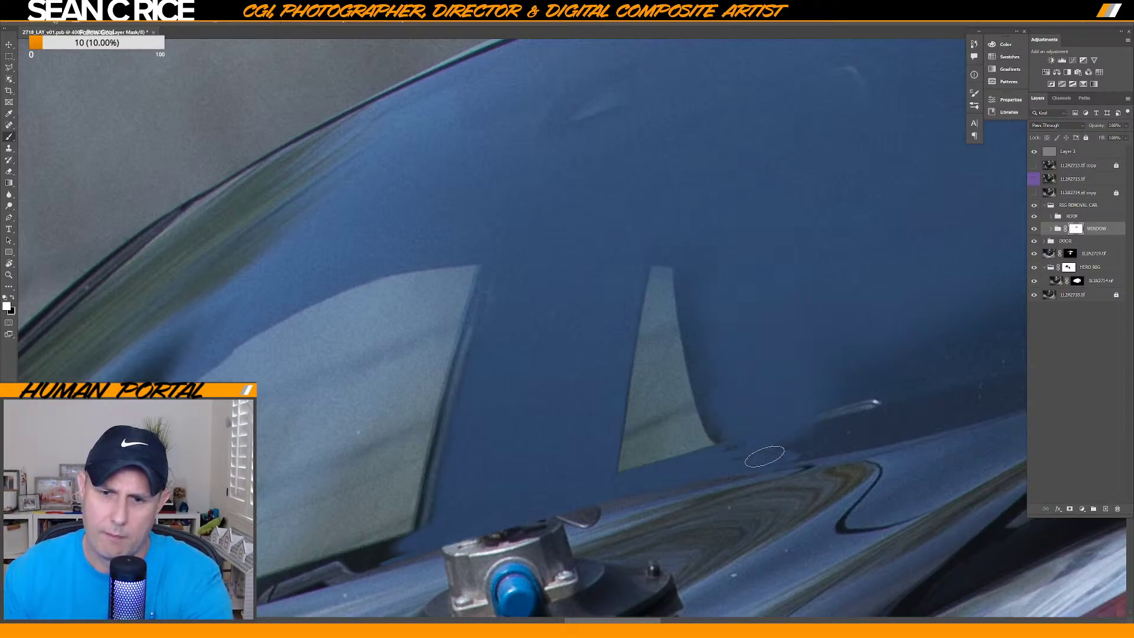
pyautogui.press('[')
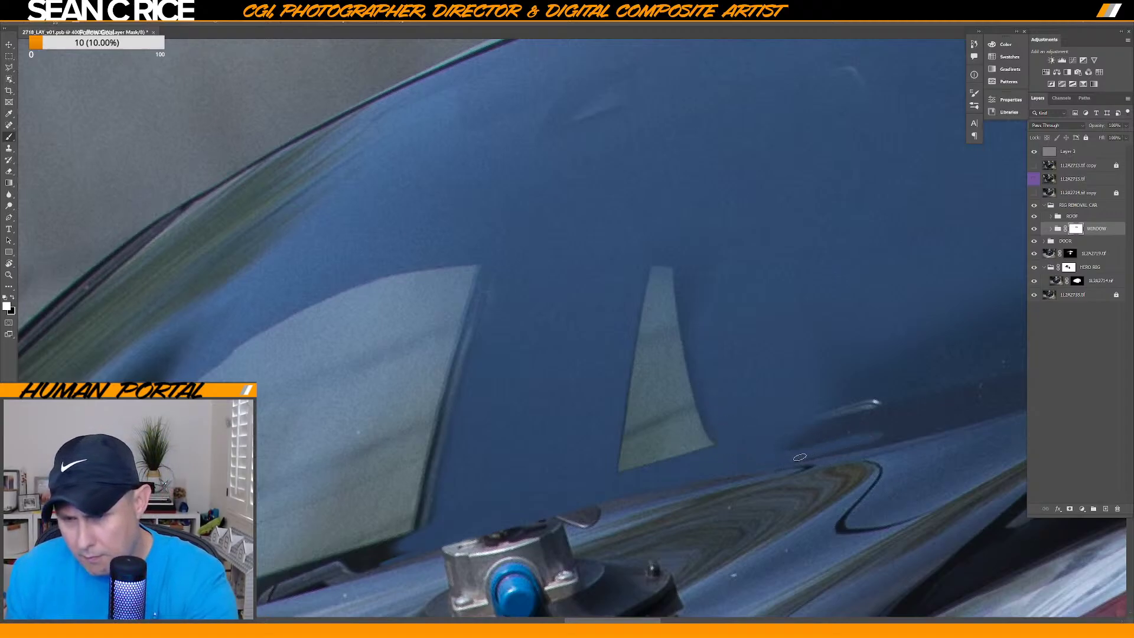
# Paint white on the WINDOW mask over the dark streaks and highlight along the windshield's lower edge beside the triangular window.
pyautogui.moveTo(804, 448)
pyautogui.mouseDown()
pyautogui.moveTo(916, 408)
pyautogui.moveTo(946, 331)
pyautogui.mouseUp()
pyautogui.press(']')
pyautogui.press(']')
pyautogui.press(']')
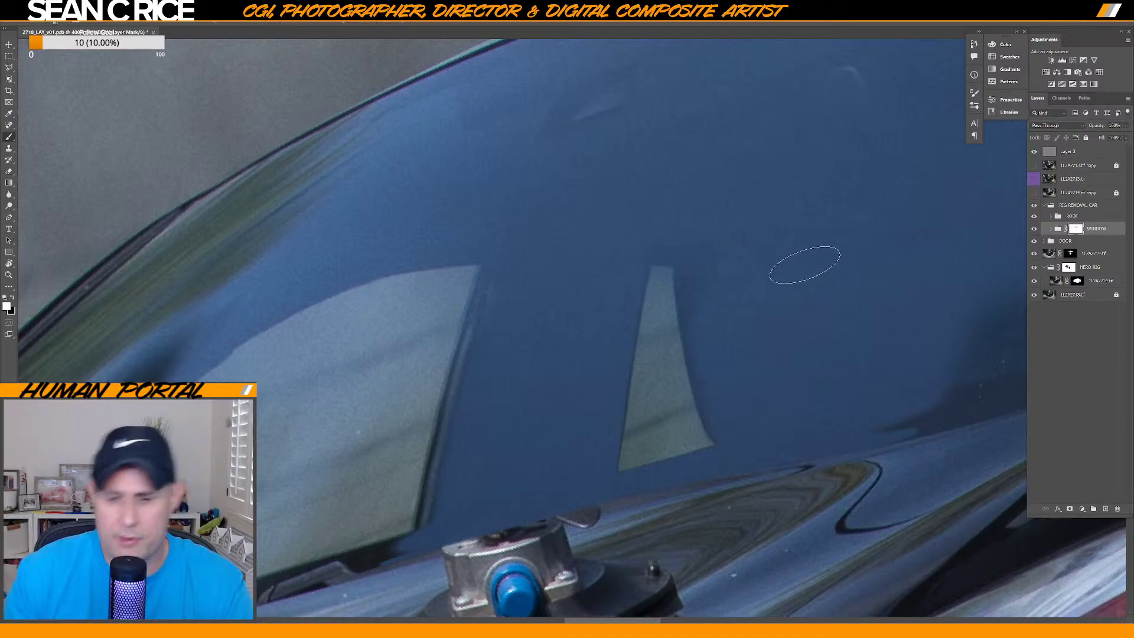
# Shrink the brush and paint white on the WINDOW mask over the lower corner of the paper reflected near the windshield's base.
pyautogui.hotkey('ctrl', '1')
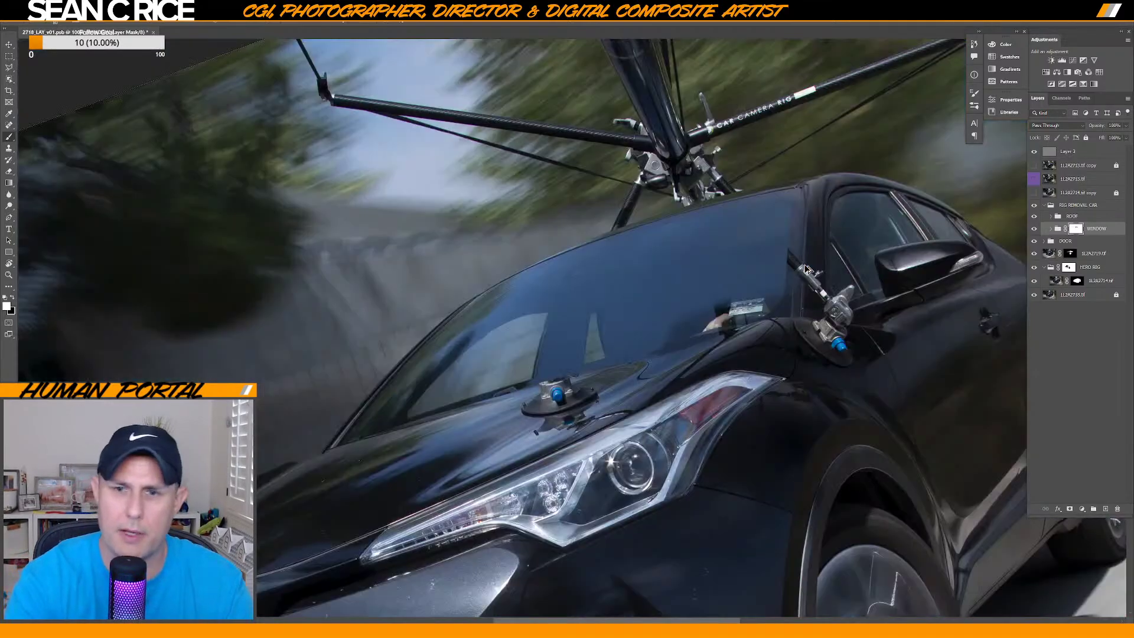
pyautogui.hotkey('ctrl', '+')
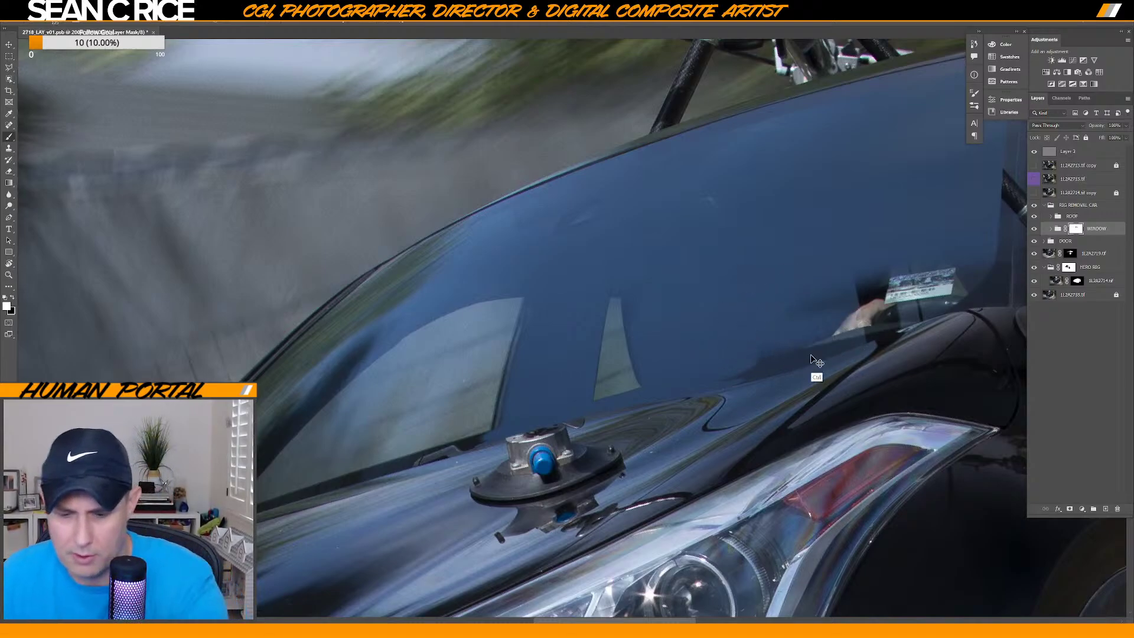
pyautogui.hotkey('ctrl', '+')
pyautogui.moveTo(725, 347); pyautogui.dragTo(447, 333)
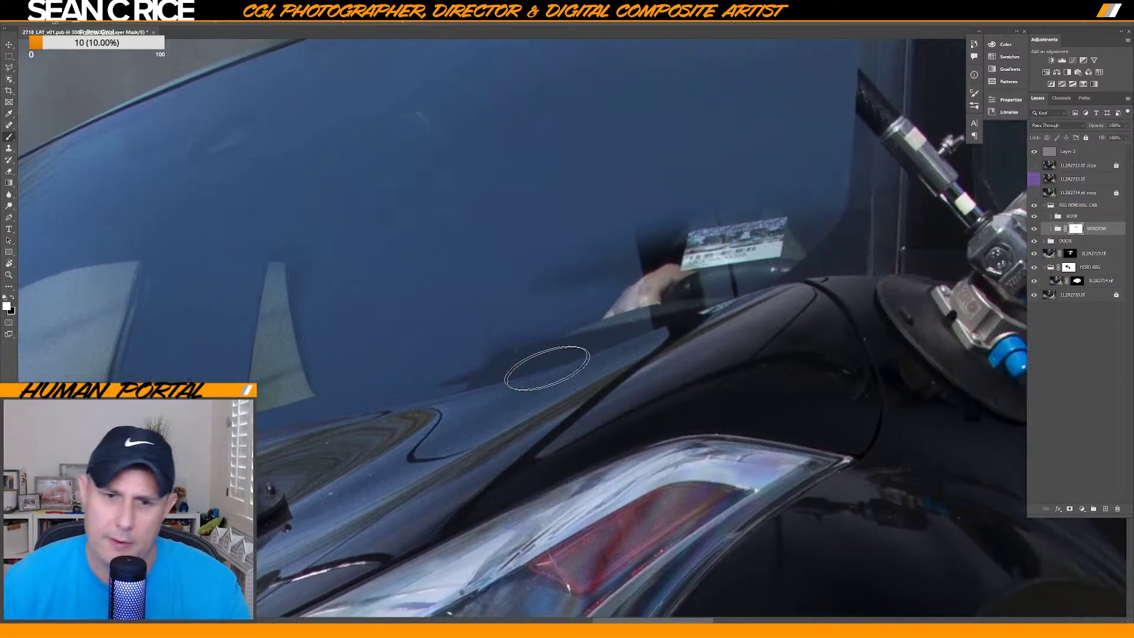
pyautogui.press('[')
pyautogui.press('[')
pyautogui.press('[')
pyautogui.press('[')
pyautogui.press('[')
pyautogui.press('[')
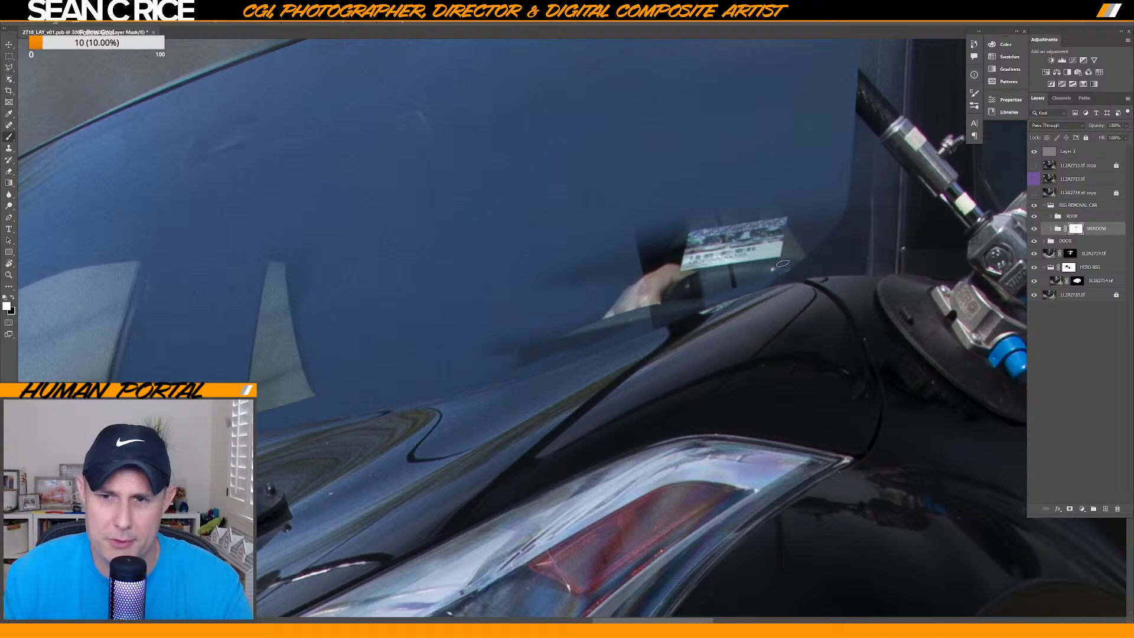
pyautogui.moveTo(738, 278)
pyautogui.mouseDown()
pyautogui.moveTo(762, 260)
pyautogui.moveTo(733, 253)
pyautogui.moveTo(786, 248)
pyautogui.moveTo(774, 279)
pyautogui.mouseUp()
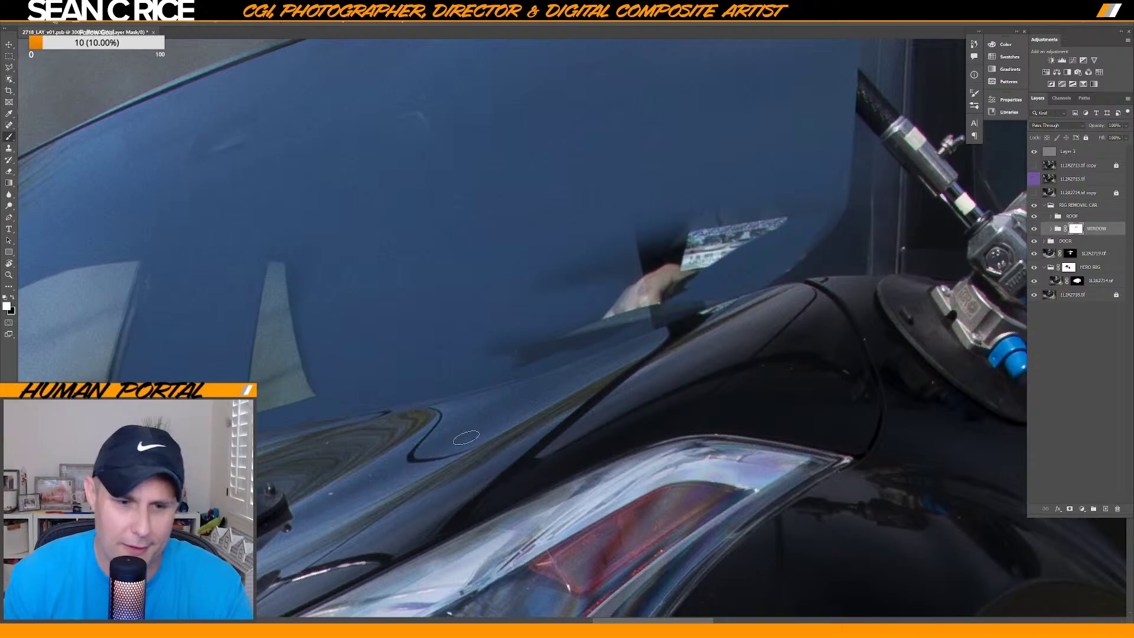
# Paint white on the WINDOW mask over most of the reflected paper and the edge of the hand, then reduce the brush size.
pyautogui.moveTo(672, 312)
pyautogui.mouseDown()
pyautogui.moveTo(629, 325)
pyautogui.moveTo(663, 292)
pyautogui.moveTo(797, 226)
pyautogui.moveTo(706, 254)
pyautogui.moveTo(749, 235)
pyautogui.mouseUp()
pyautogui.press('[')
pyautogui.press('[')
pyautogui.press('[')
pyautogui.press('[')
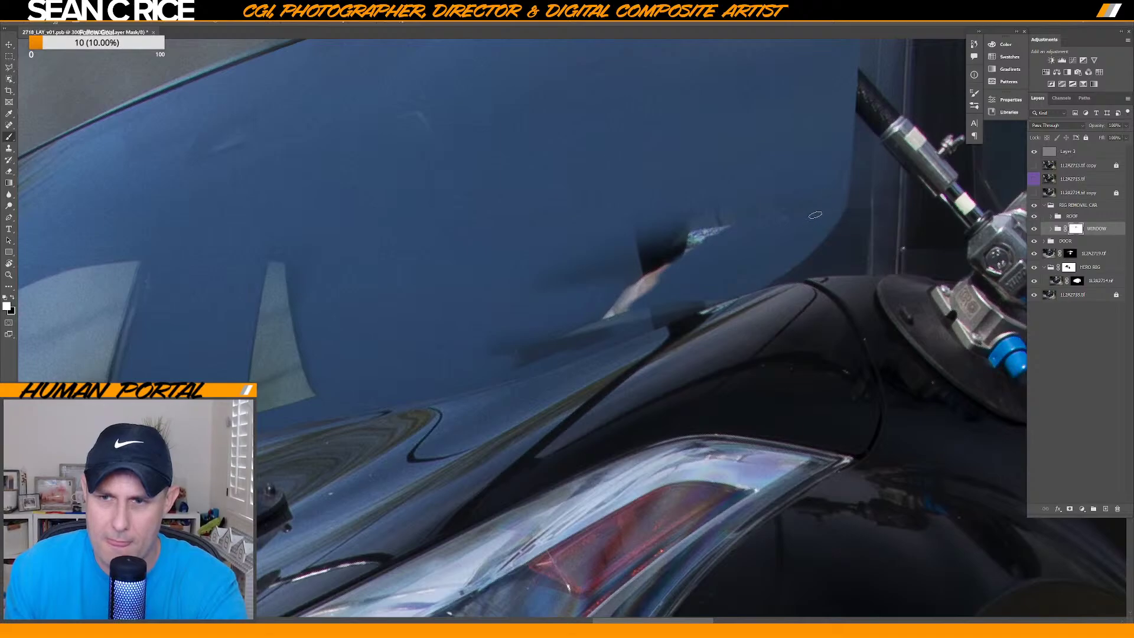
# Adjust the brush size and paint white on the WINDOW mask over the remaining paper, hand and dark patches above the hood.
pyautogui.press(']')
pyautogui.press(']')
pyautogui.moveTo(727, 192); pyautogui.dragTo(609, 230)
pyautogui.press('[')
pyautogui.press('[')
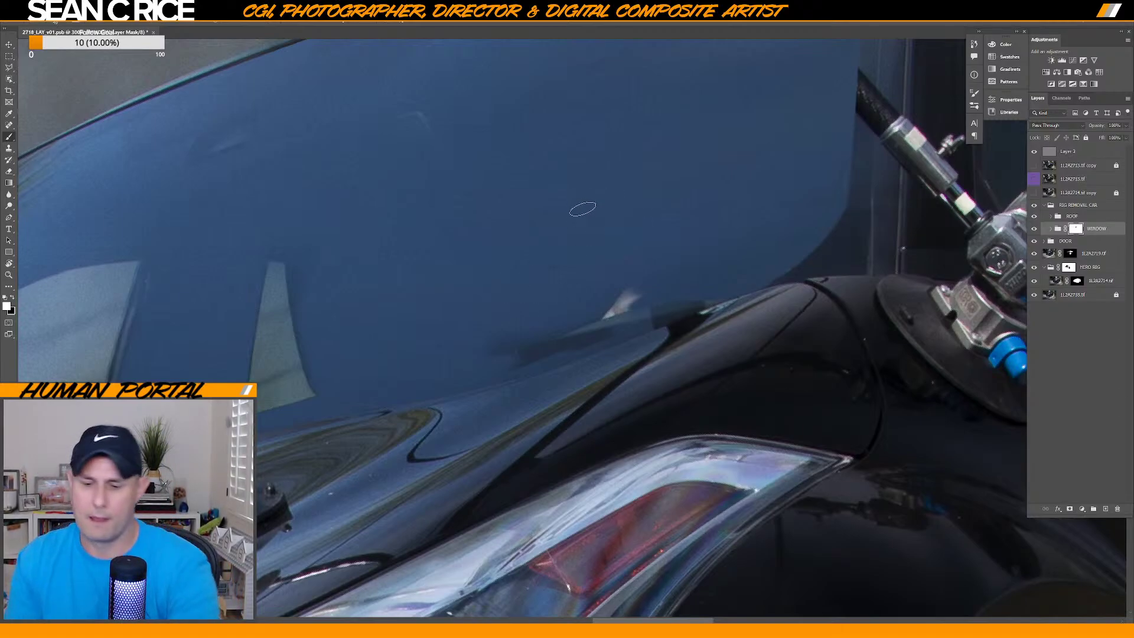
pyautogui.moveTo(665, 340)
pyautogui.mouseDown()
pyautogui.moveTo(614, 316)
pyautogui.moveTo(630, 284)
pyautogui.moveTo(649, 296)
pyautogui.moveTo(598, 312)
pyautogui.moveTo(634, 301)
pyautogui.mouseUp()
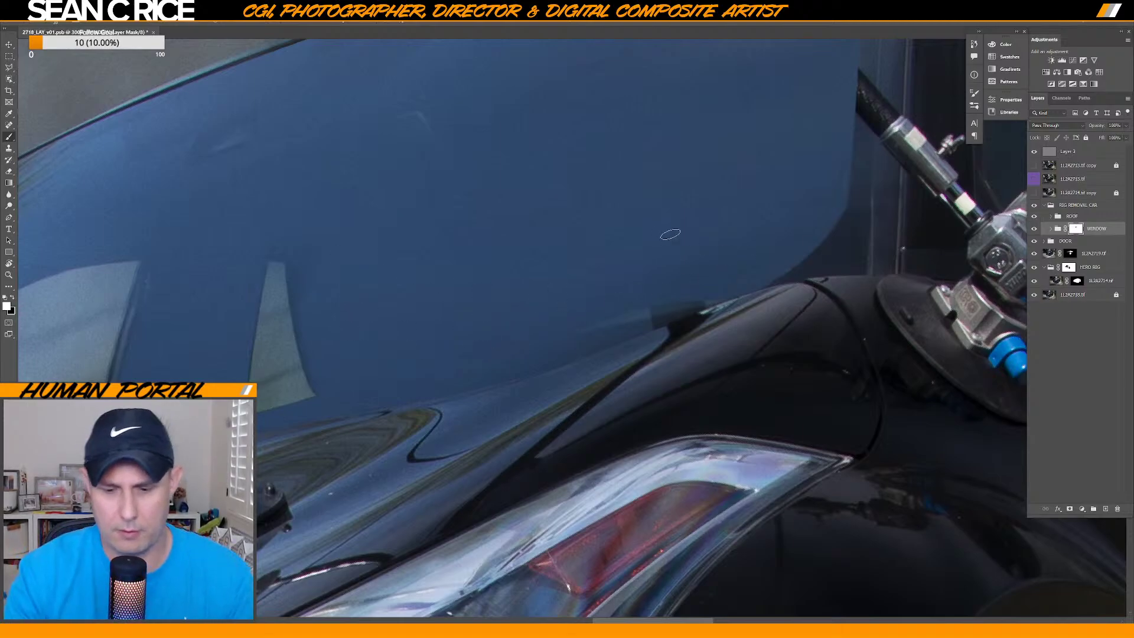
# Expand the WINDOW group and create a new layer above Layer 14.
pyautogui.hotkey('ctrl', '1')
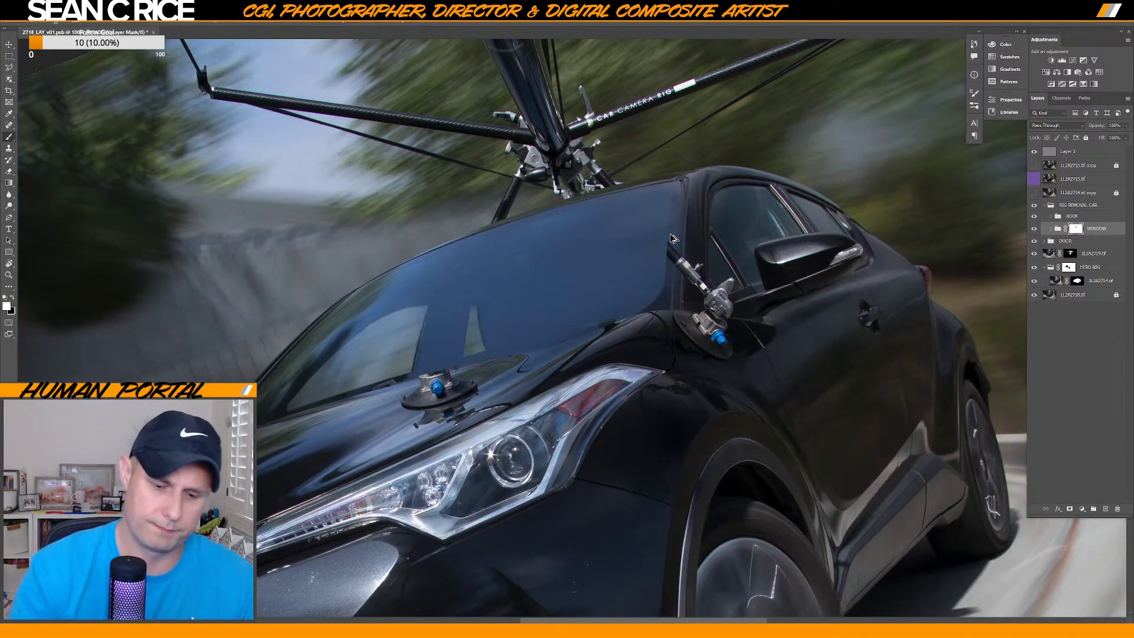
pyautogui.hotkey('ctrl', '-')
pyautogui.hotkey('ctrl', '-')
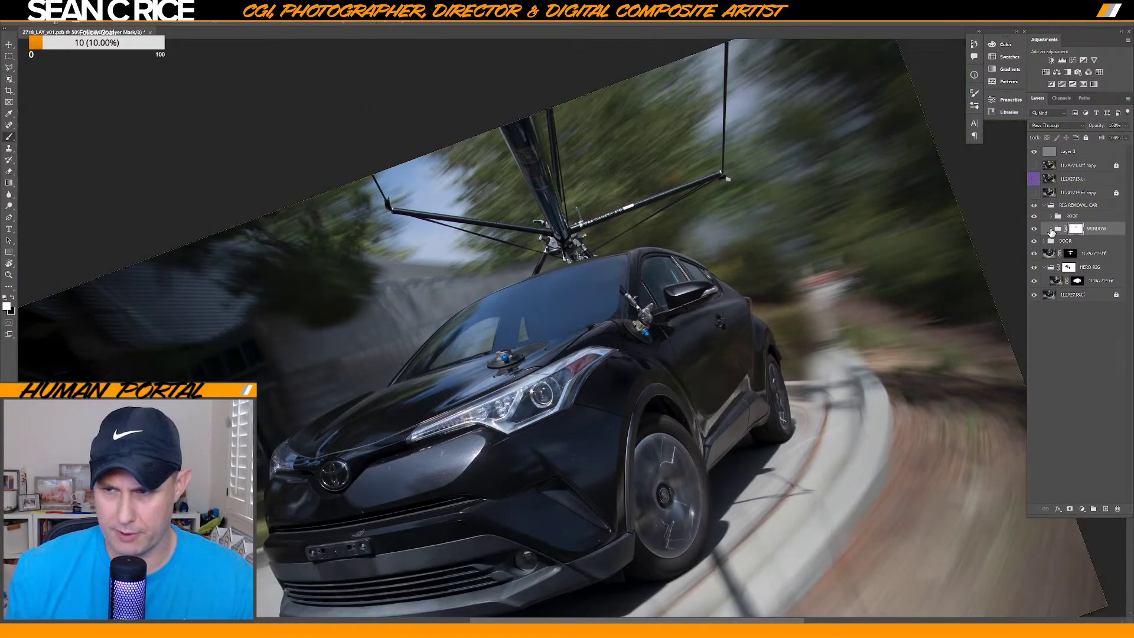
pyautogui.click(1052, 230)
pyautogui.click(1075, 242)
pyautogui.hotkey('ctrl', 'shift', 'n')
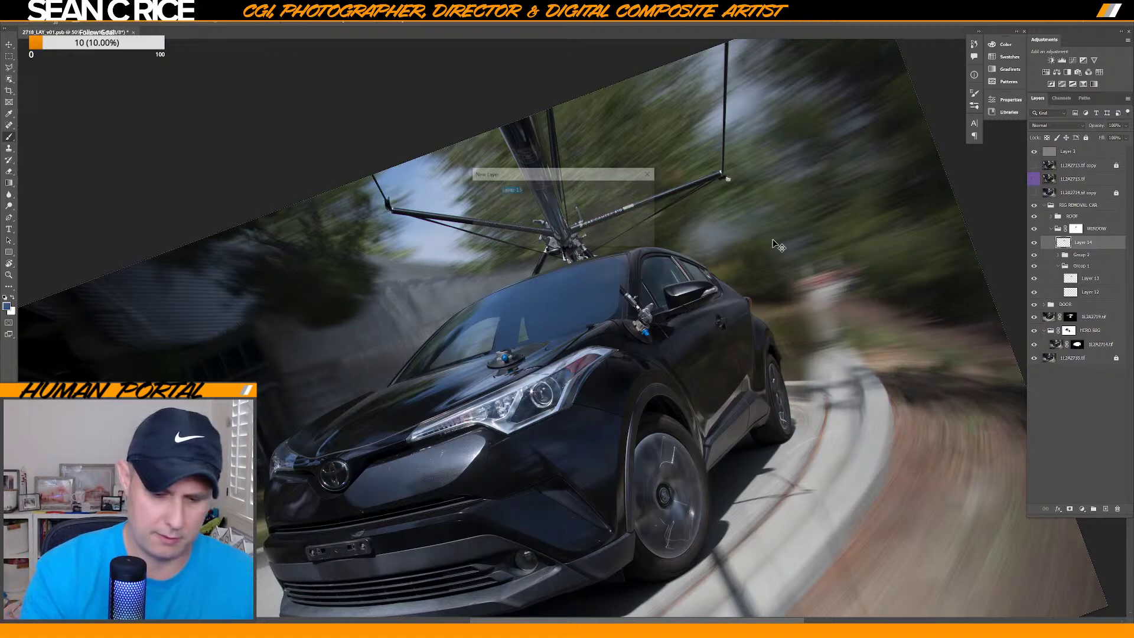
pyautogui.press('Return')
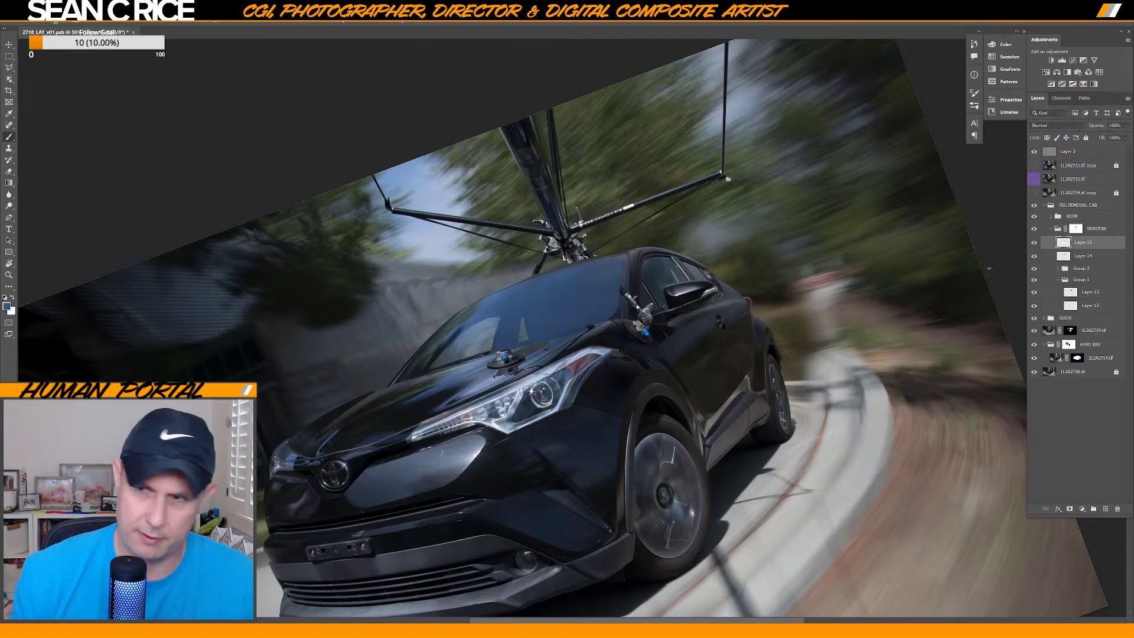
# Hide the WINDOW group, sample a dark colour from the original windshield glass, and show the group again.
pyautogui.click(1035, 230)
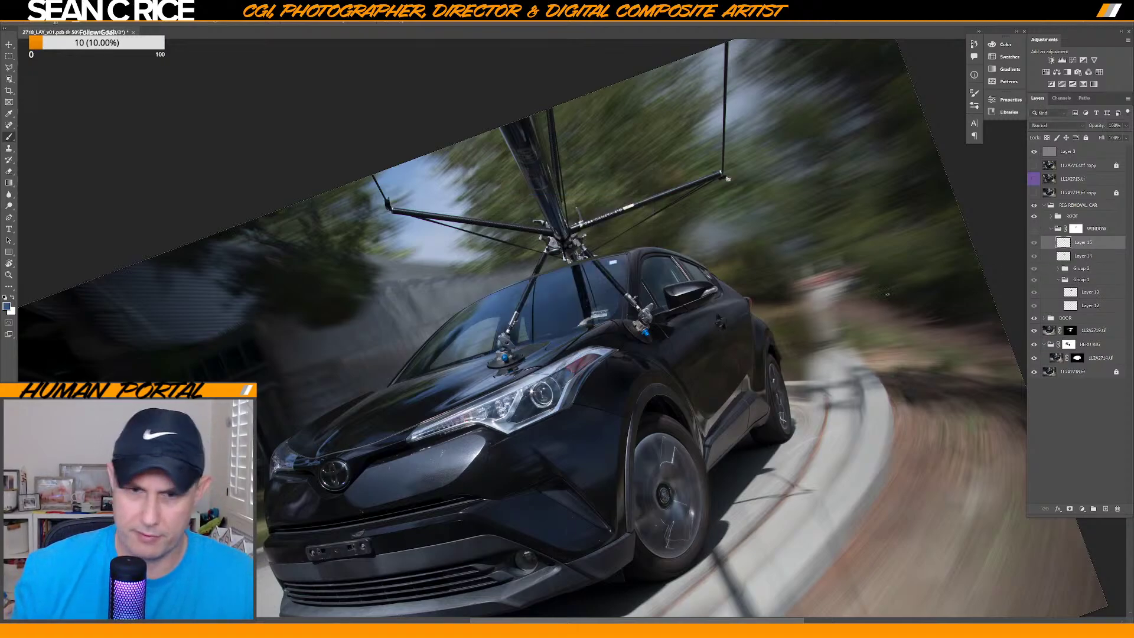
pyautogui.keyDown('alt'); pyautogui.click(515, 340); pyautogui.keyUp('alt')
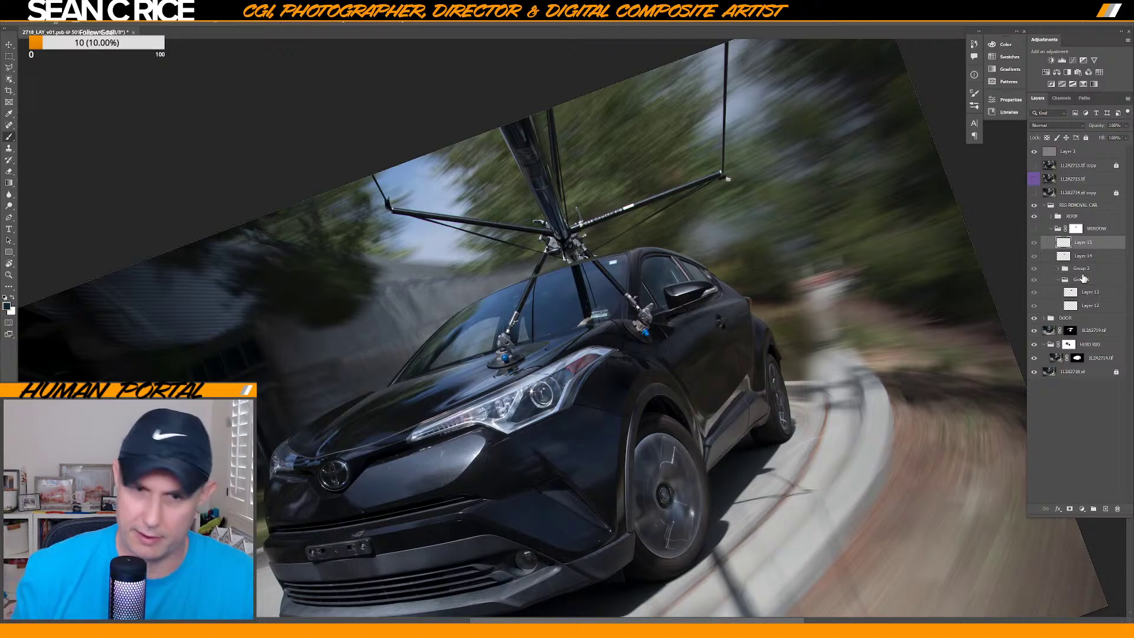
pyautogui.click(1035, 237)
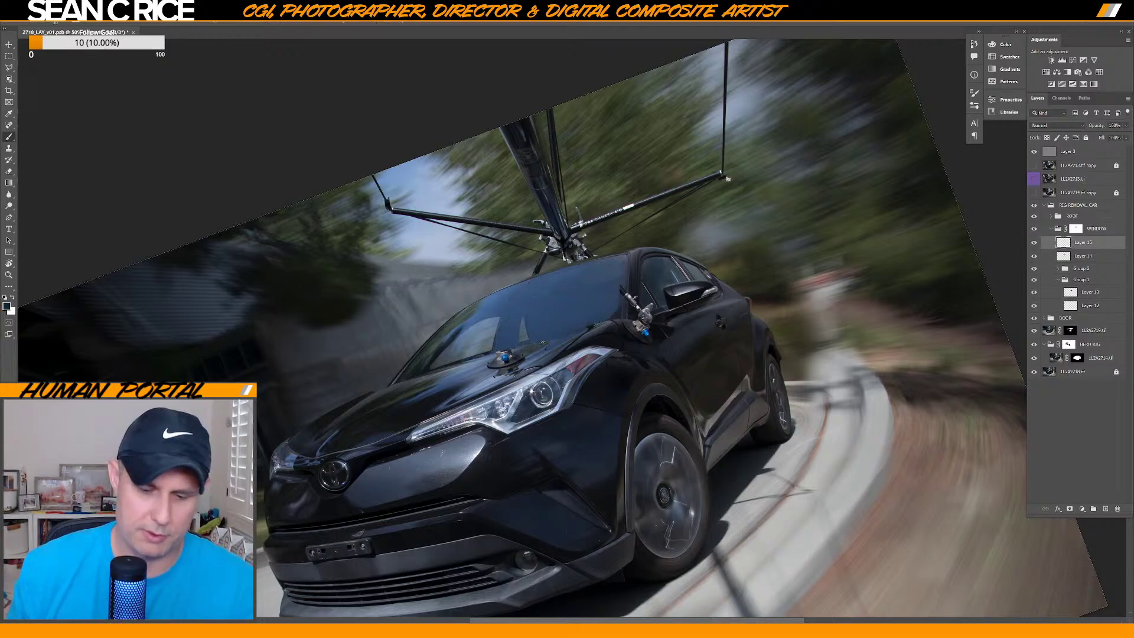
# Adjust the brush to a large size and paint the sampled dark colour softly over the lower windshield around the side-window reflections.
pyautogui.press(']')
pyautogui.press(']')
pyautogui.press(']')
pyautogui.press(']')
pyautogui.press(']')
pyautogui.press(']')
pyautogui.press(']')
pyautogui.press(']')
pyautogui.press(']')
pyautogui.press(']')
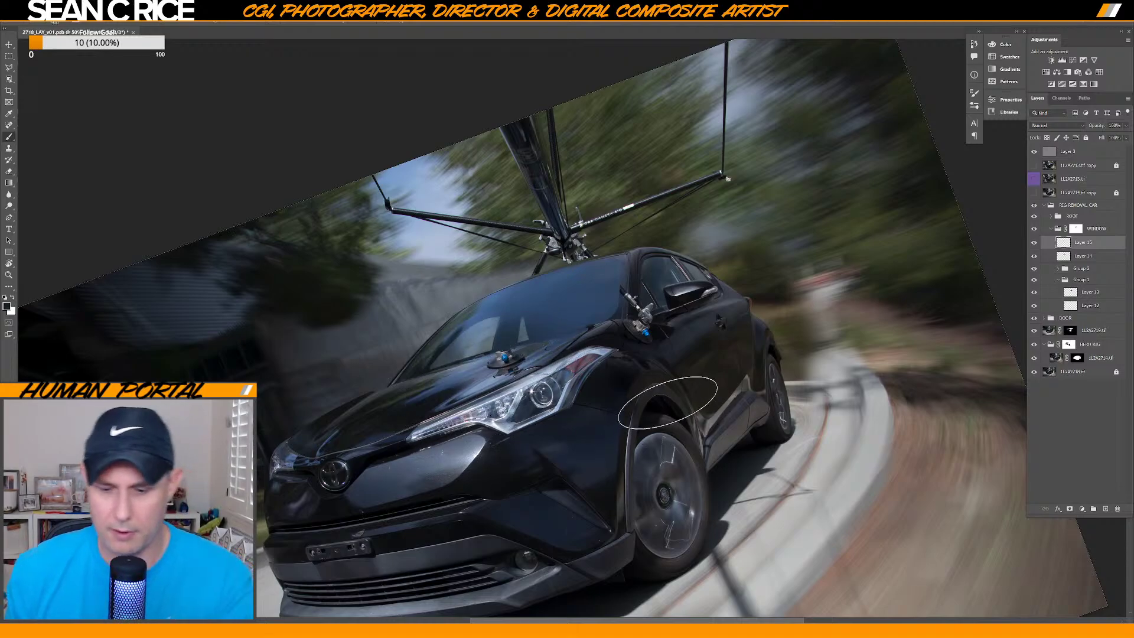
pyautogui.hotkey('ctrl', '+')
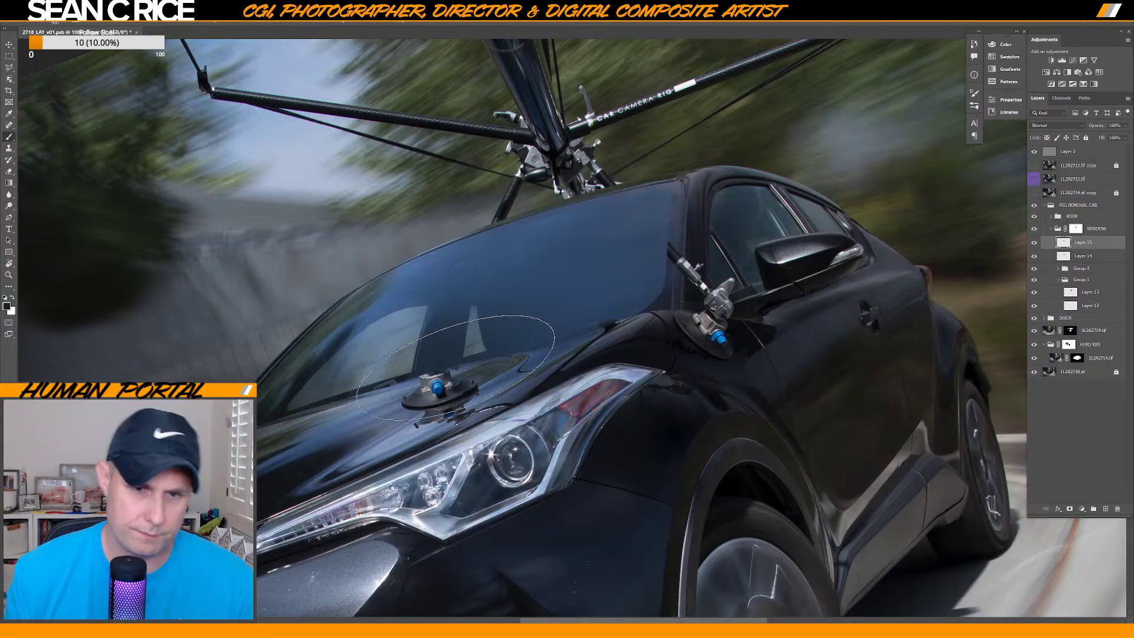
pyautogui.press('[')
pyautogui.press('[')
pyautogui.press('[')
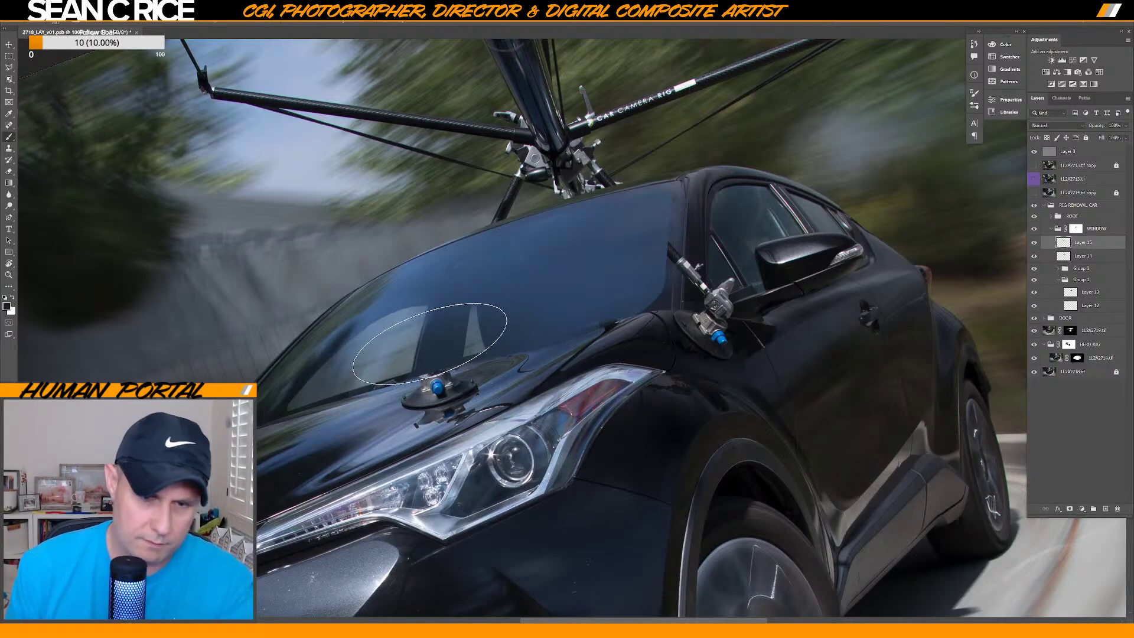
pyautogui.press('[')
pyautogui.press('[')
pyautogui.press('[')
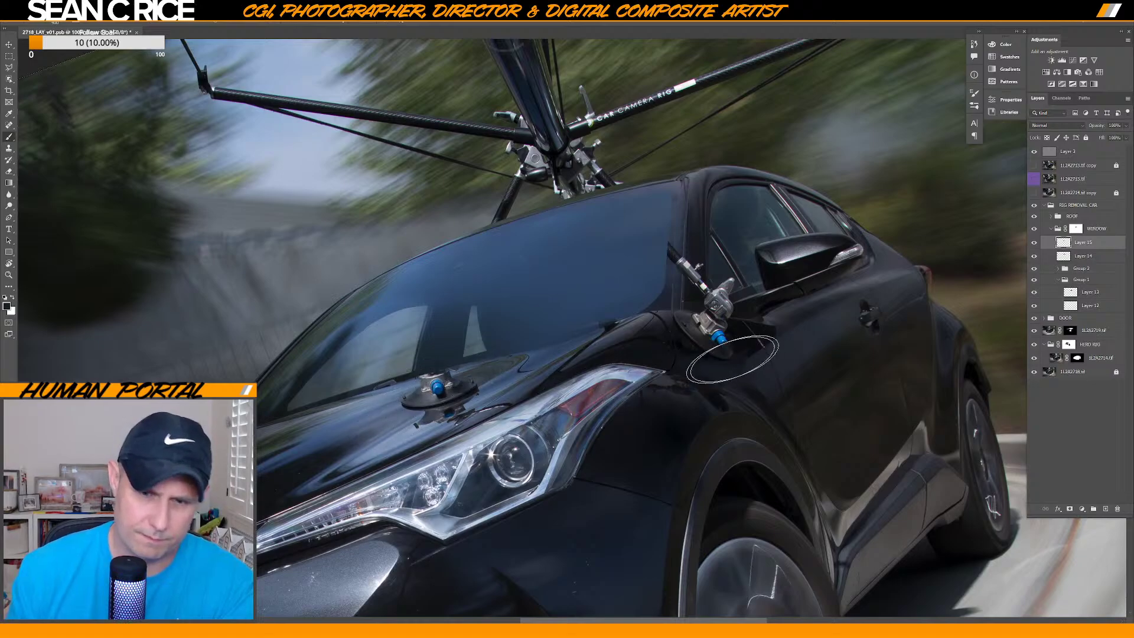
# Create another new layer at the top of the WINDOW group.
pyautogui.hotkey('ctrl', '+')
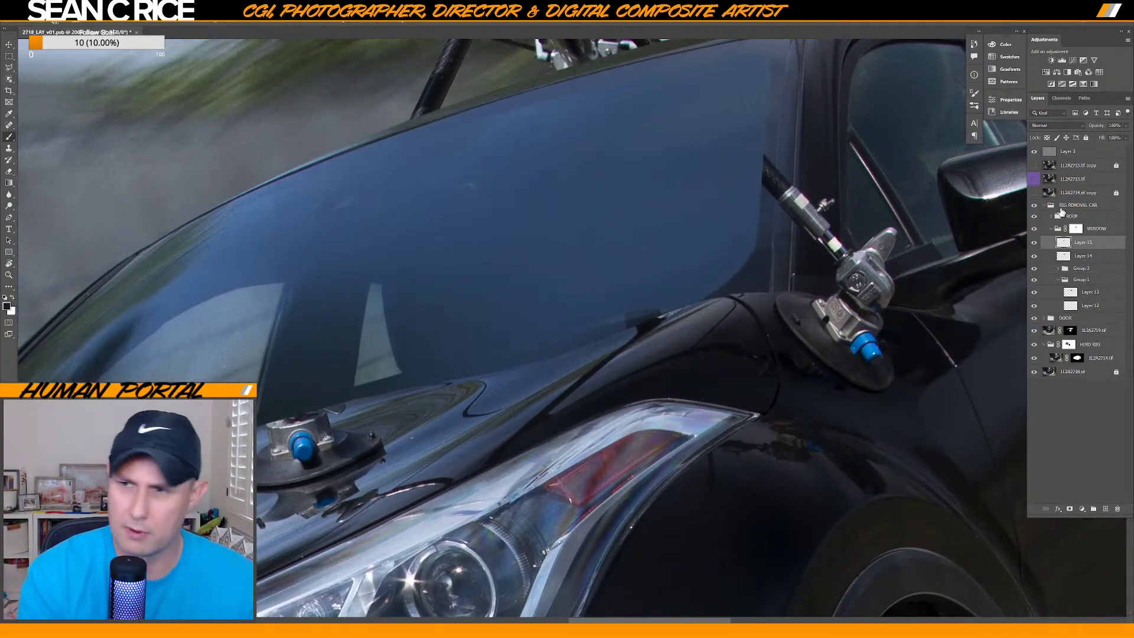
pyautogui.hotkey('ctrl', 'shift', 'n')
pyautogui.press('Return')
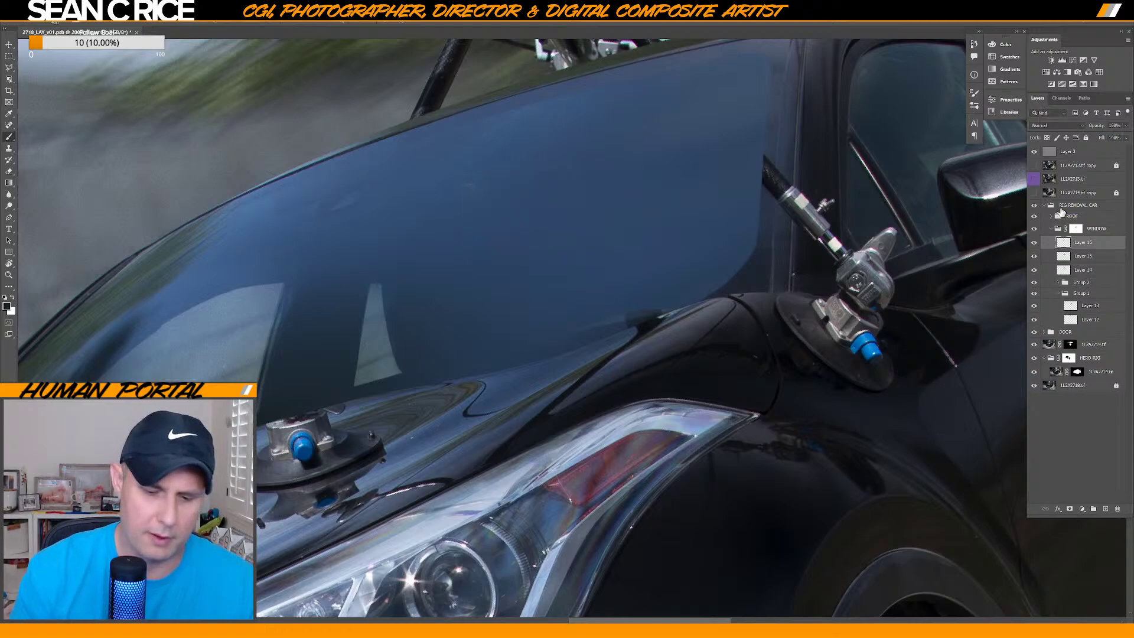
# Toggle the WINDOW group's visibility to compare the repainted windshield with the original.
pyautogui.click(1034, 229)
pyautogui.click(1035, 229)
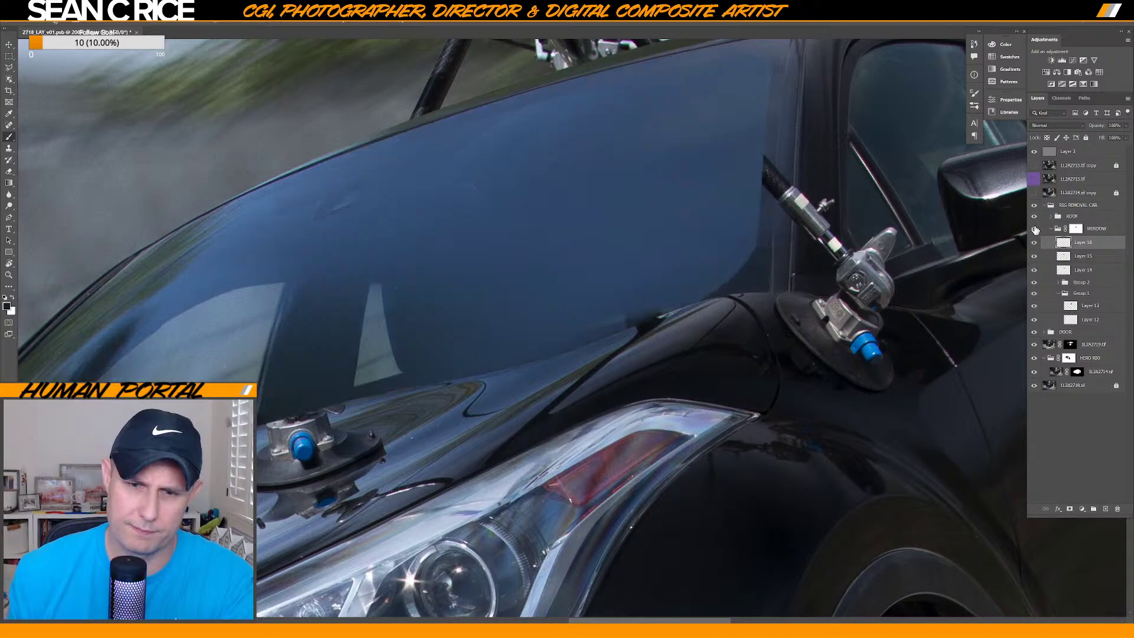
pyautogui.click(1036, 229)
pyautogui.click(1035, 230)
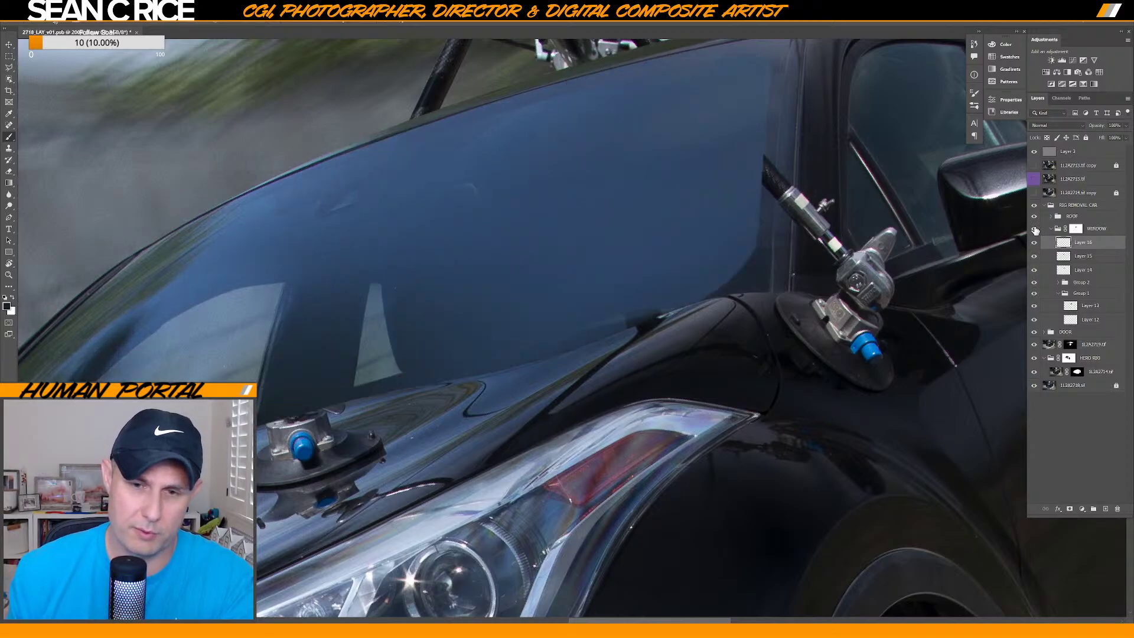
pyautogui.click(1035, 229)
pyautogui.click(1035, 229)
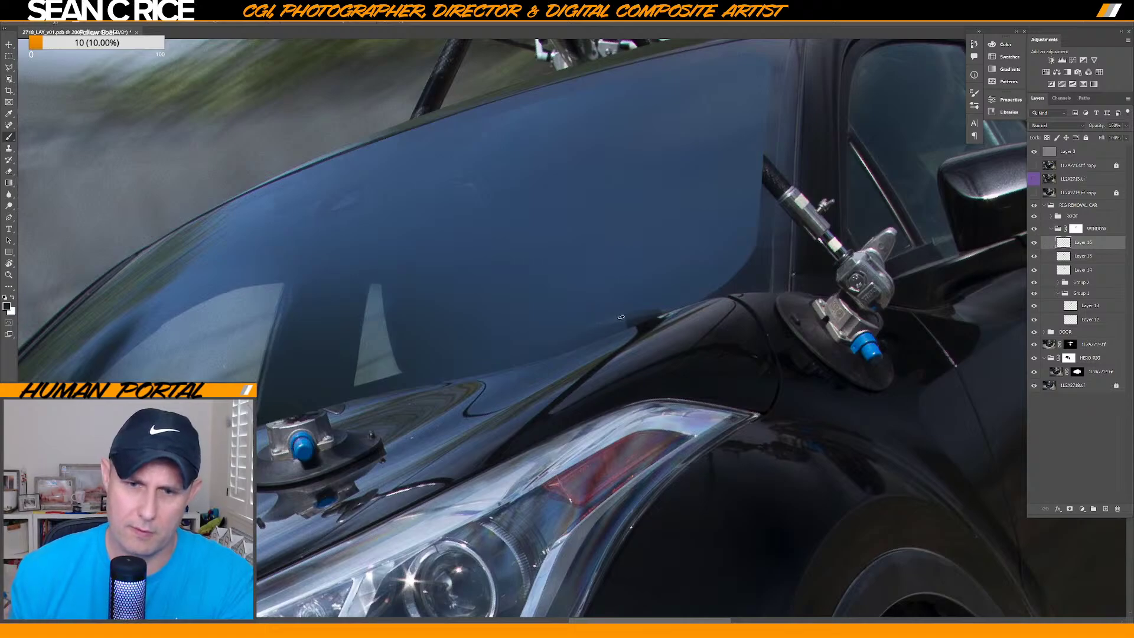
# Paint dark blue on the new layer along the windshield's lower edge where it meets the hood's raised corner.
pyautogui.scroll(2, 620, 316)
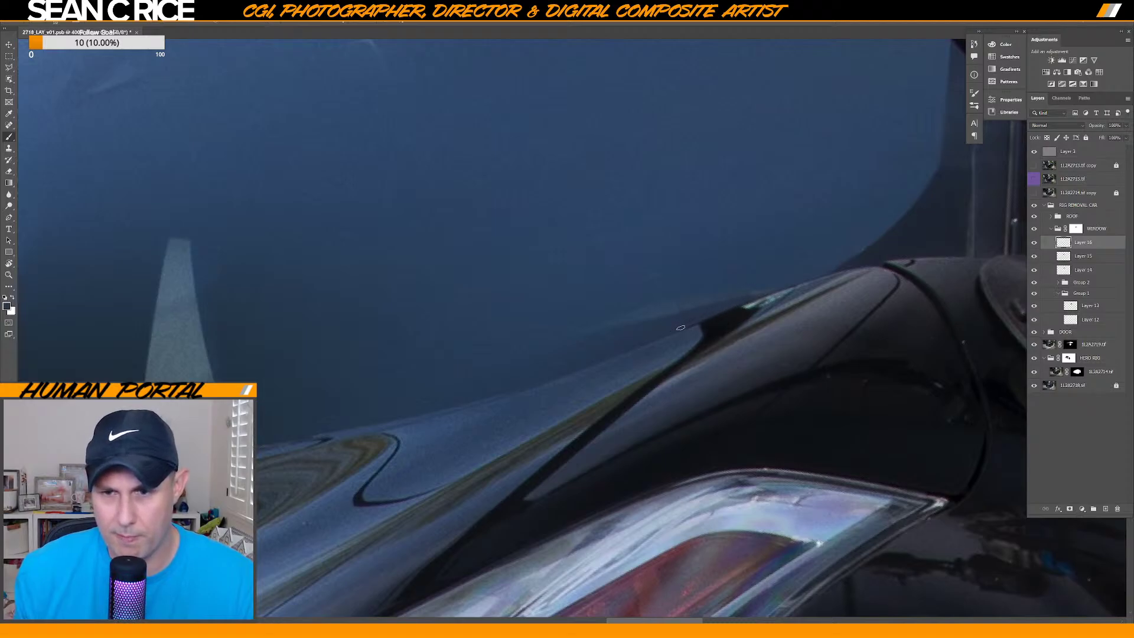
pyautogui.scroll(1, 686, 327)
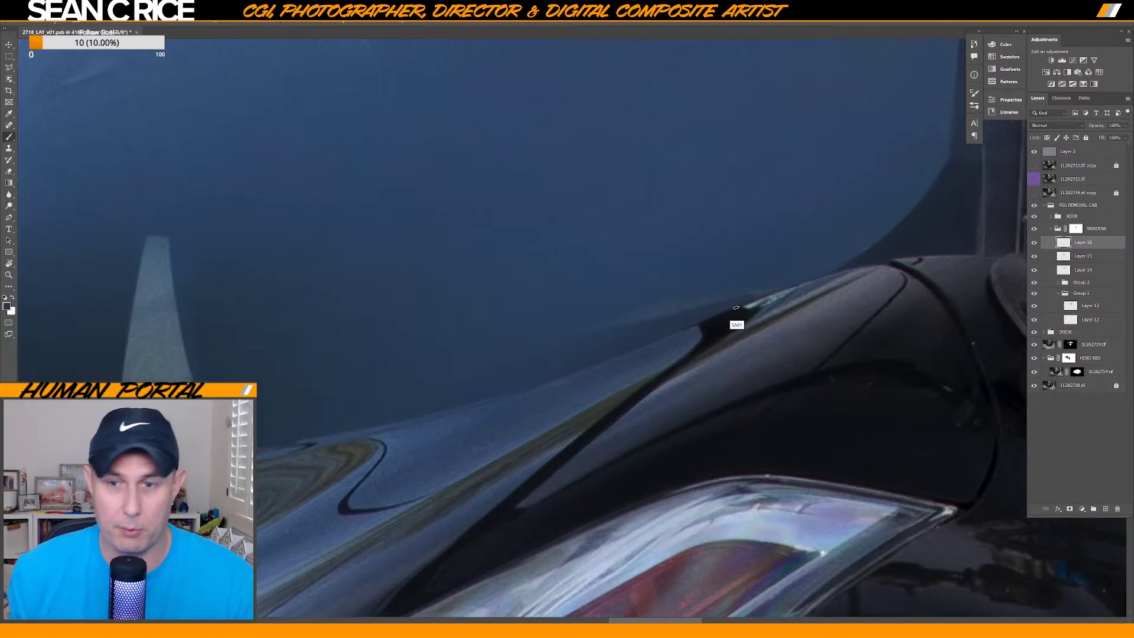
pyautogui.press('shift')
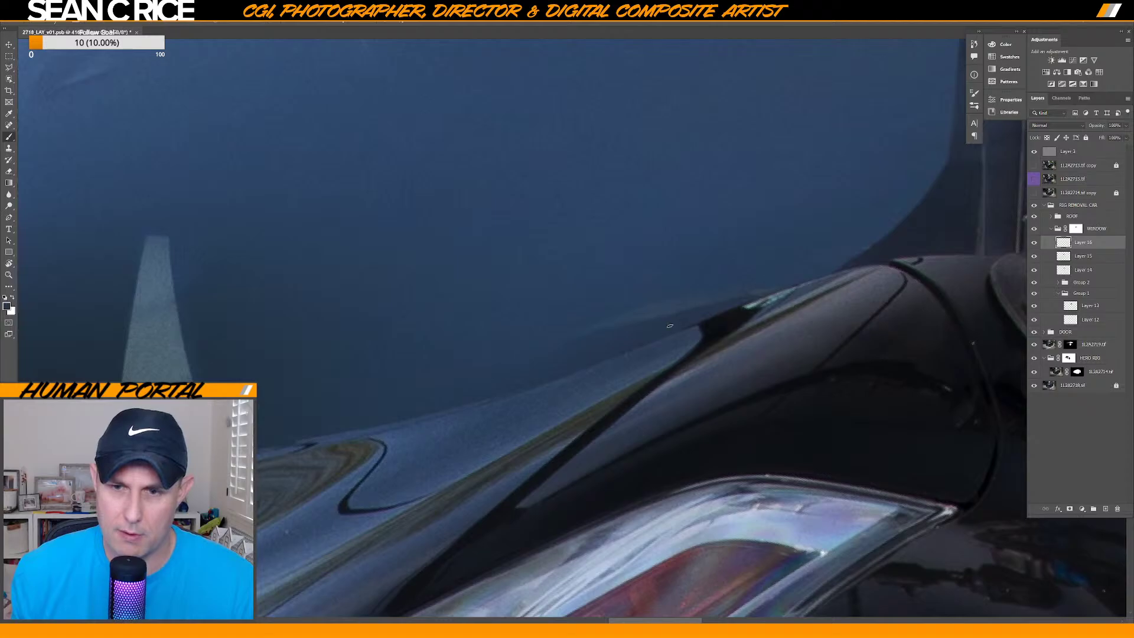
# Refine the WINDOW mask with black and white along the glass edge beside the hood's raised corner.
pyautogui.click(1076, 229)
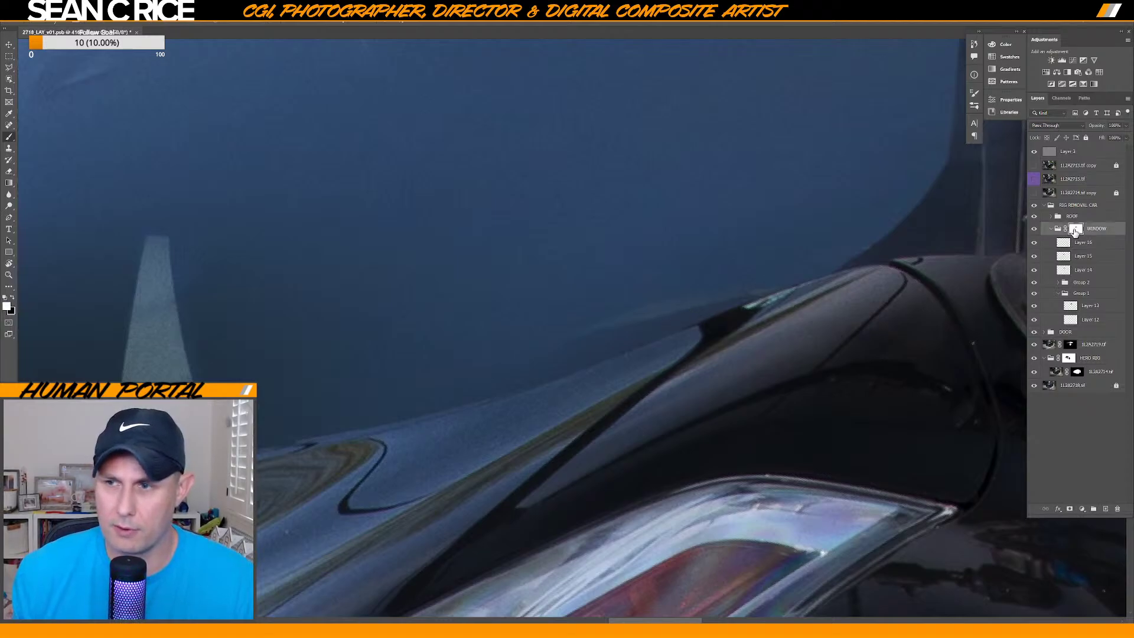
pyautogui.press('\\')
pyautogui.press('\\')
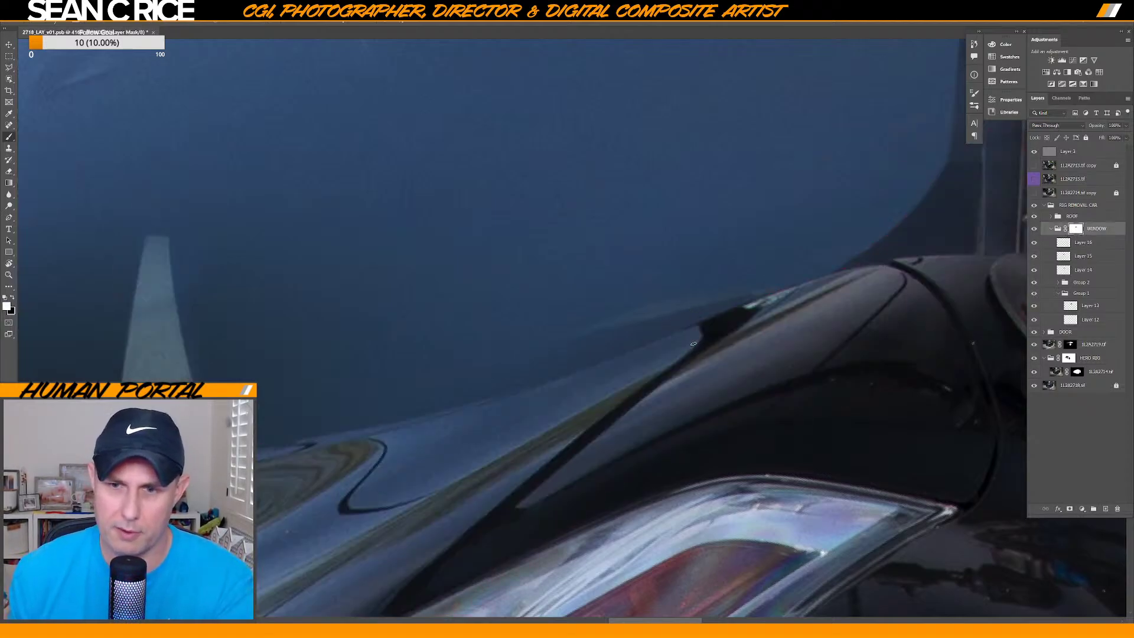
pyautogui.press('x')
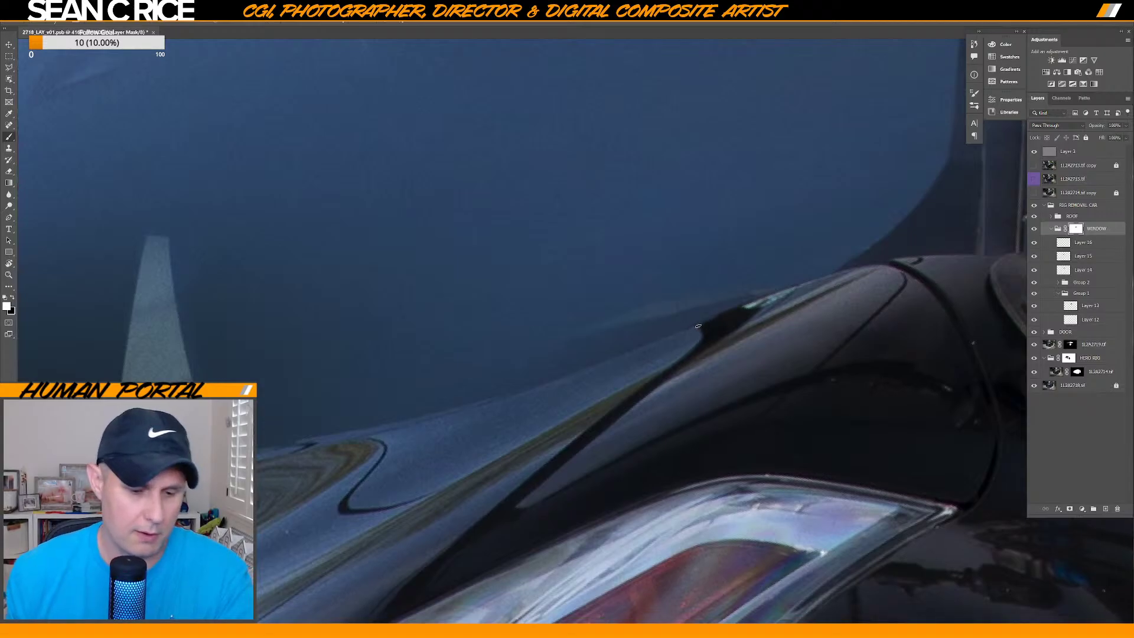
pyautogui.press('f')
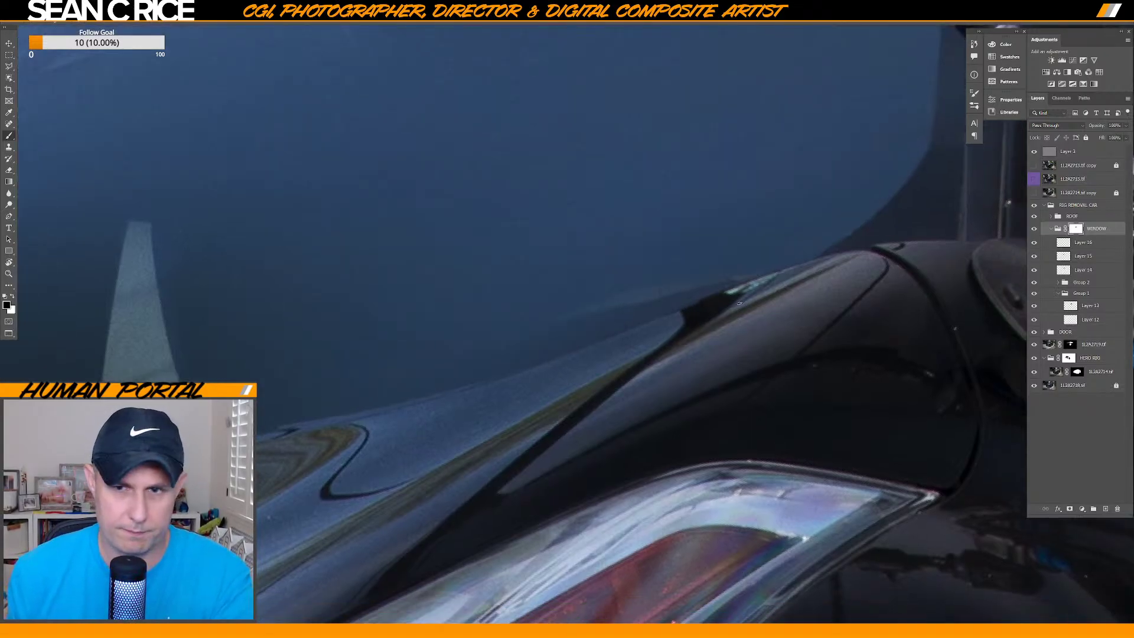
pyautogui.scroll(1, 688, 306)
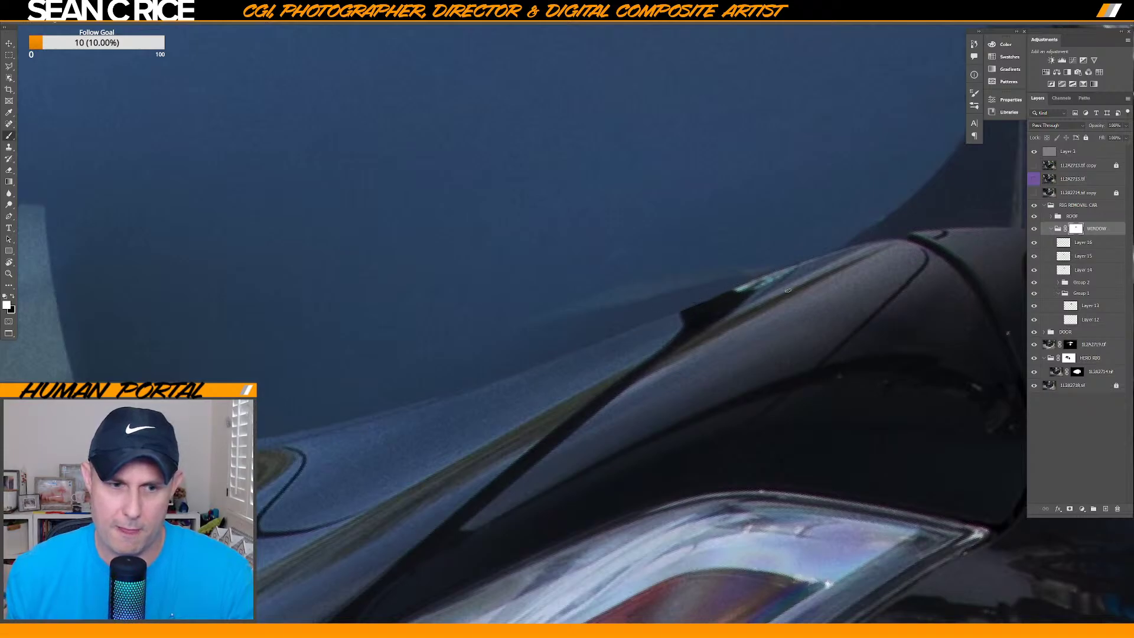
# Toggle Layer 16's visibility to compare the lower windshield edge with and without its paint.
pyautogui.click(1034, 242)
pyautogui.click(1034, 242)
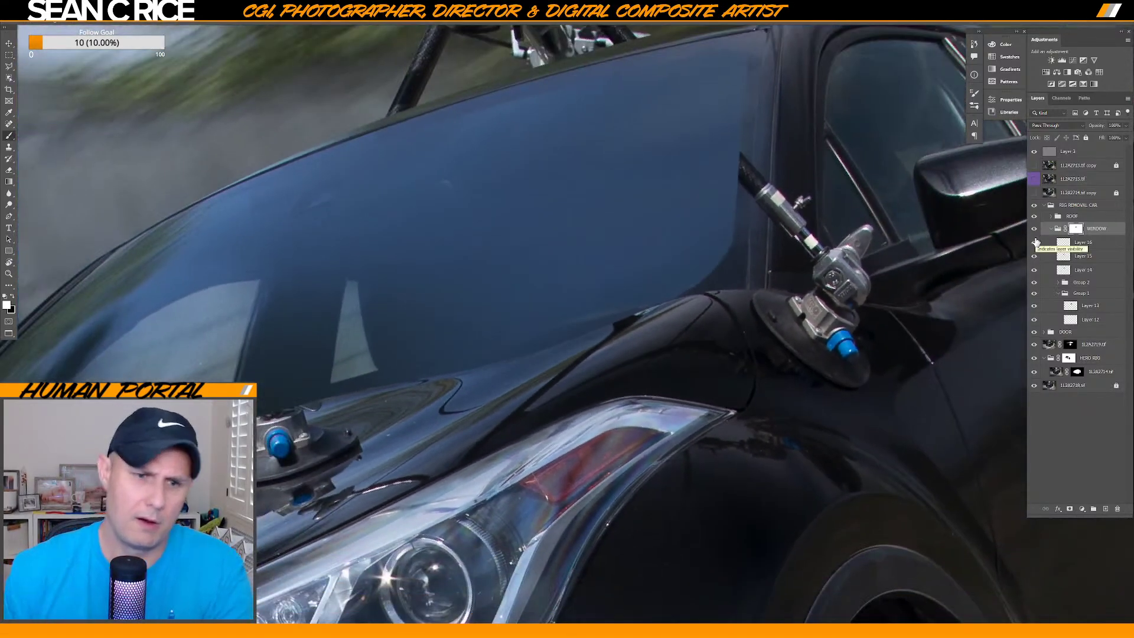
pyautogui.hotkey('ctrl', '0')
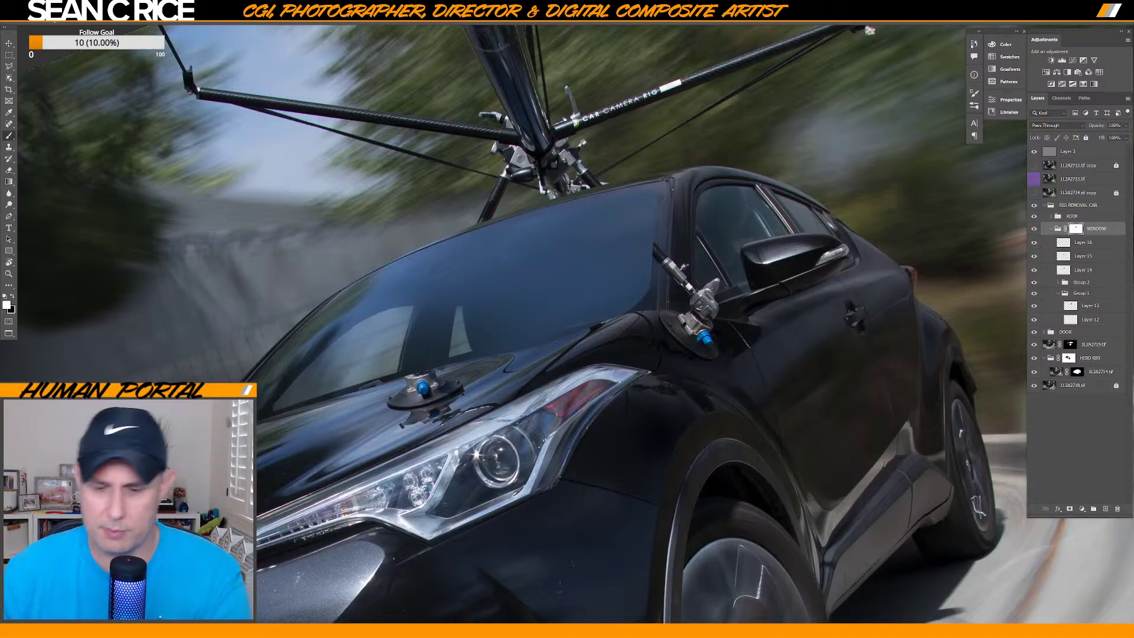
# Collapse the WINDOW group and add a new empty layer directly above it.
pyautogui.keyDown('ctrl'); pyautogui.click(674, 197); pyautogui.keyUp('ctrl')
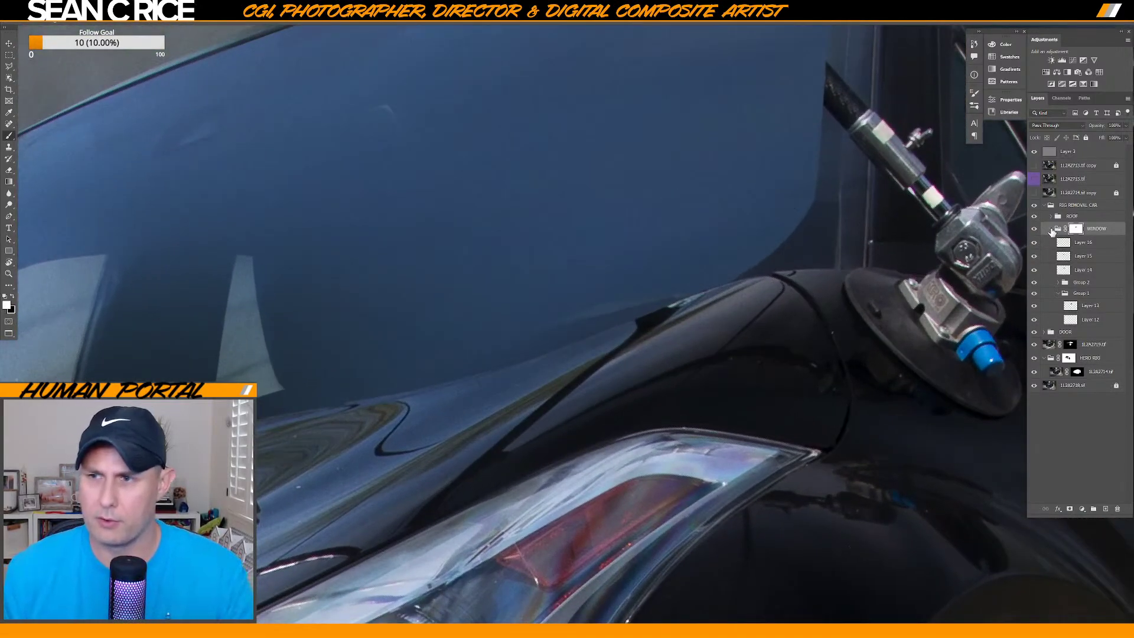
pyautogui.click(1052, 229)
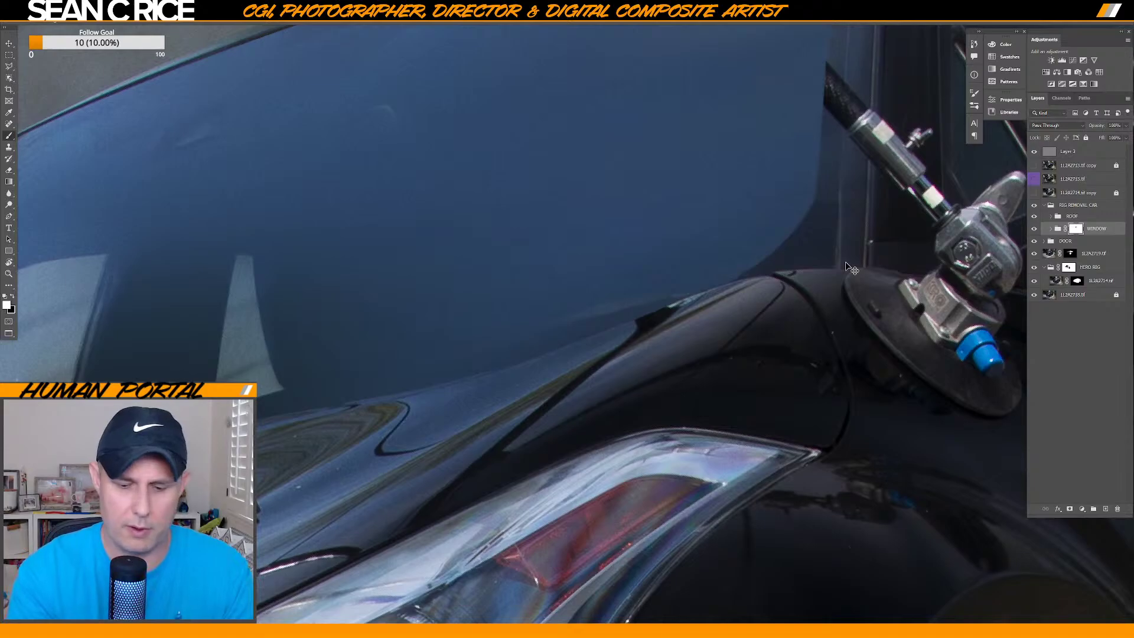
pyautogui.hotkey('ctrl', 'shift', 'n')
pyautogui.press('Return')
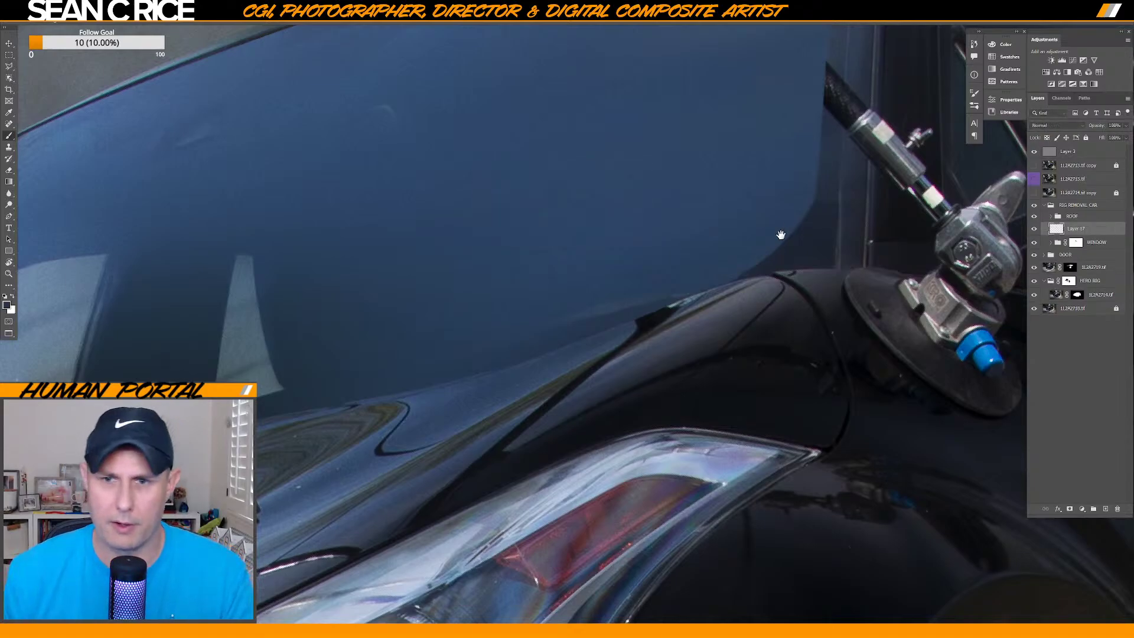
# Touch up the windshield's upper corner beside the roof pillar on the new layer, using dark tones sampled from the surrounding trim.
pyautogui.moveTo(783, 238); pyautogui.dragTo(628, 410)
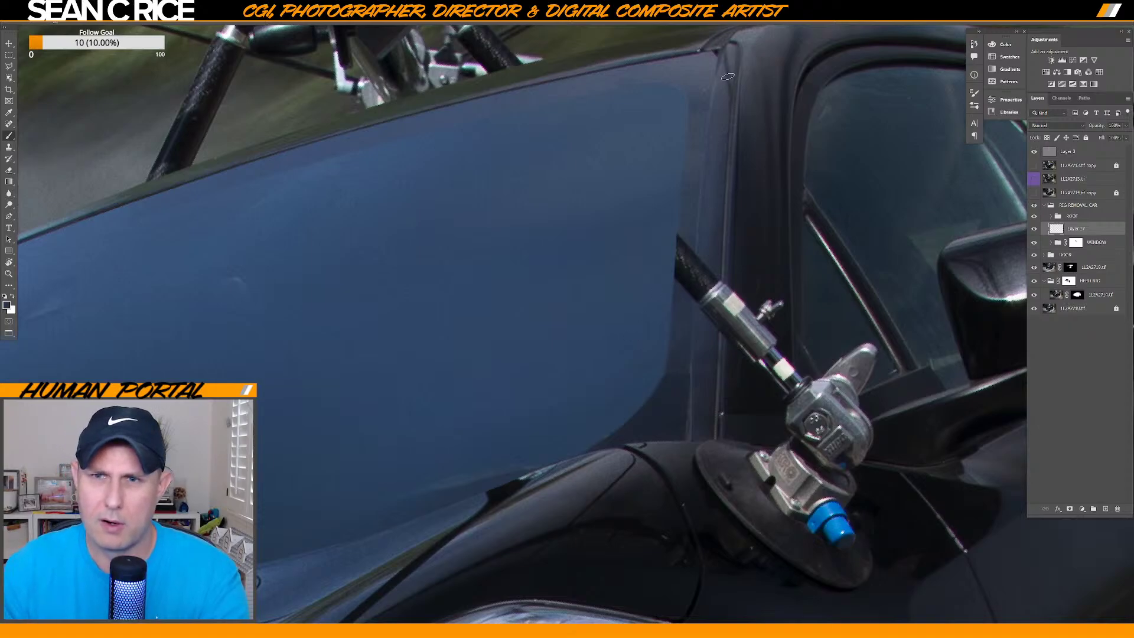
pyautogui.scroll(2, 710, 71)
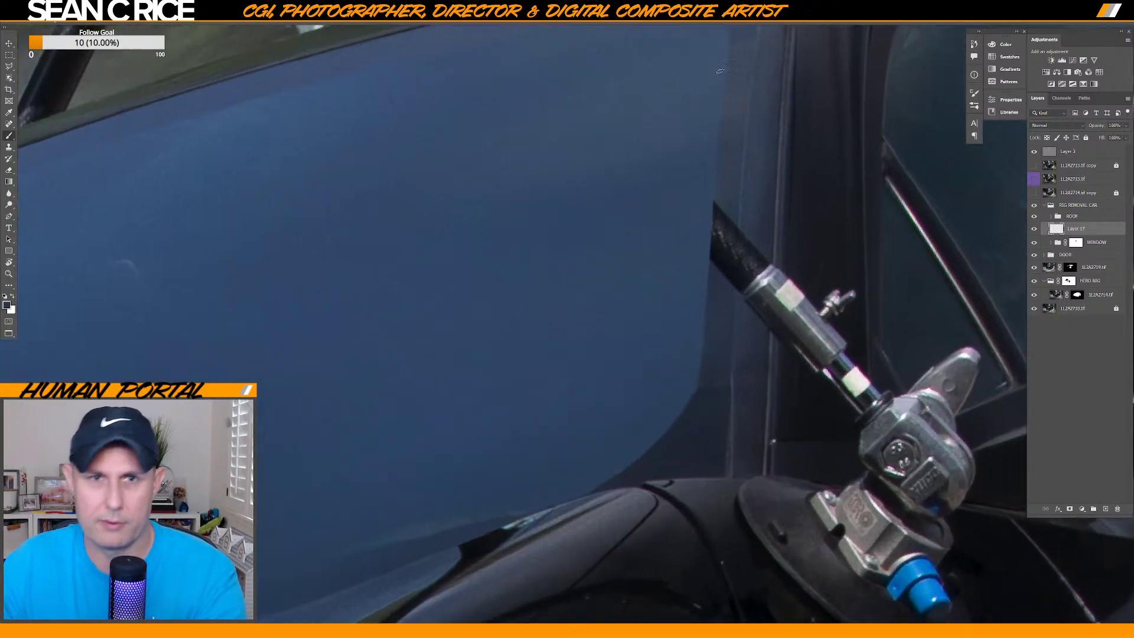
pyautogui.moveTo(722, 89); pyautogui.dragTo(644, 284)
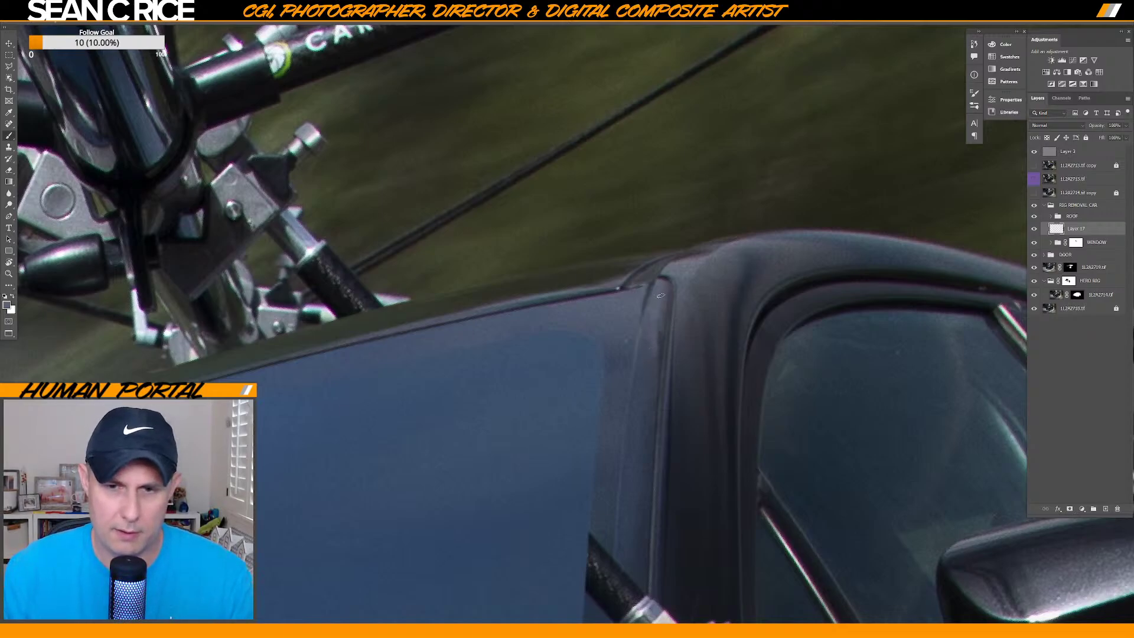
pyautogui.press('alt')
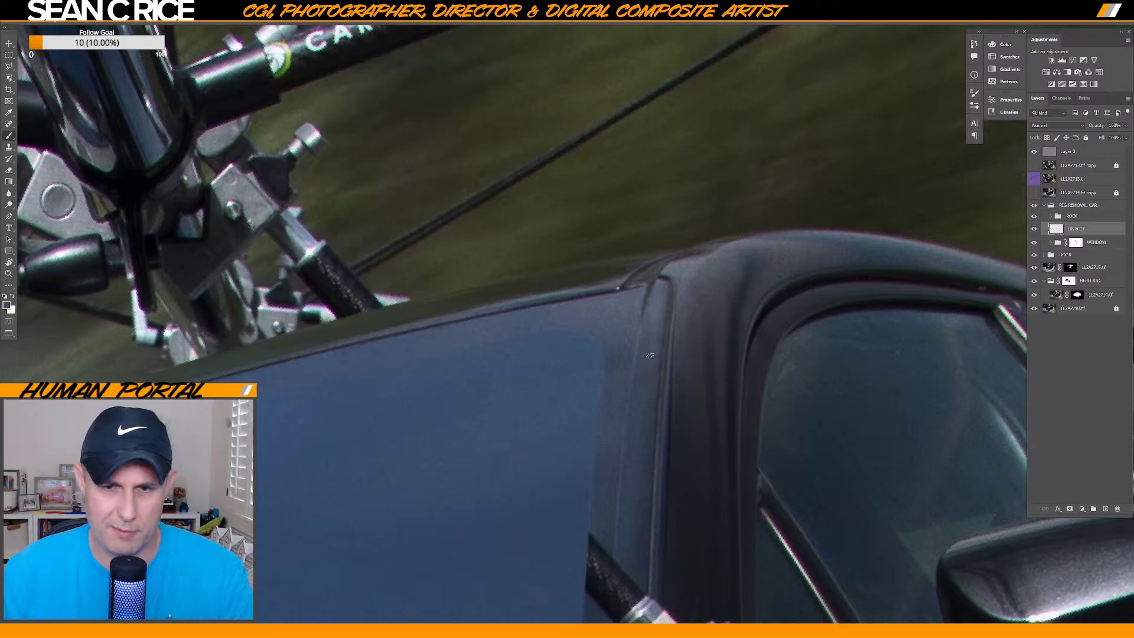
pyautogui.press('alt')
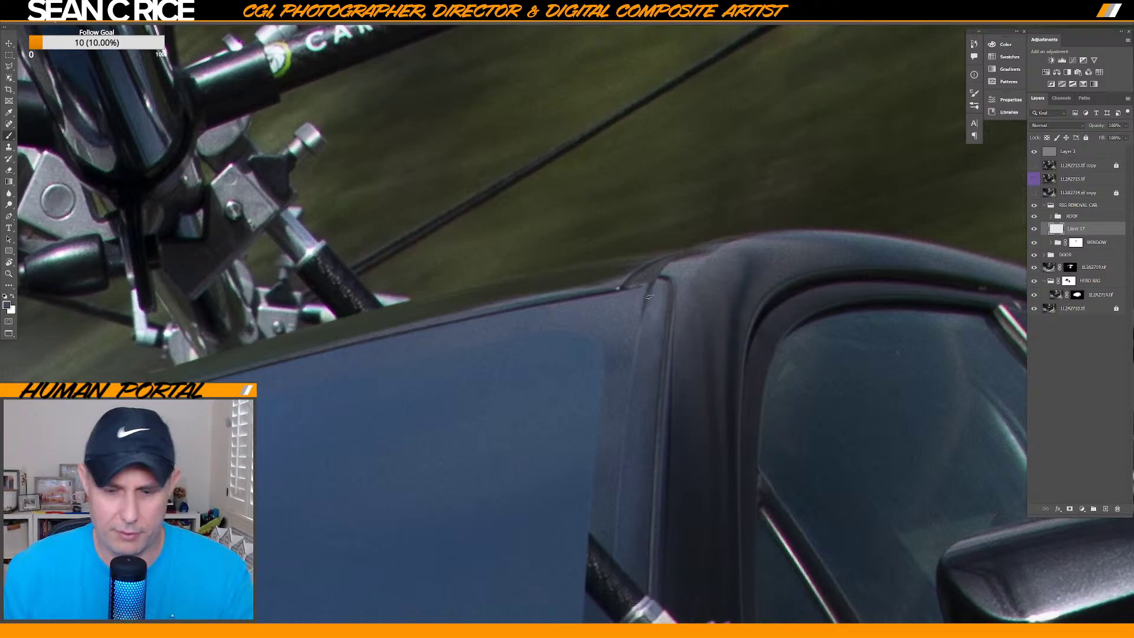
pyautogui.press('alt')
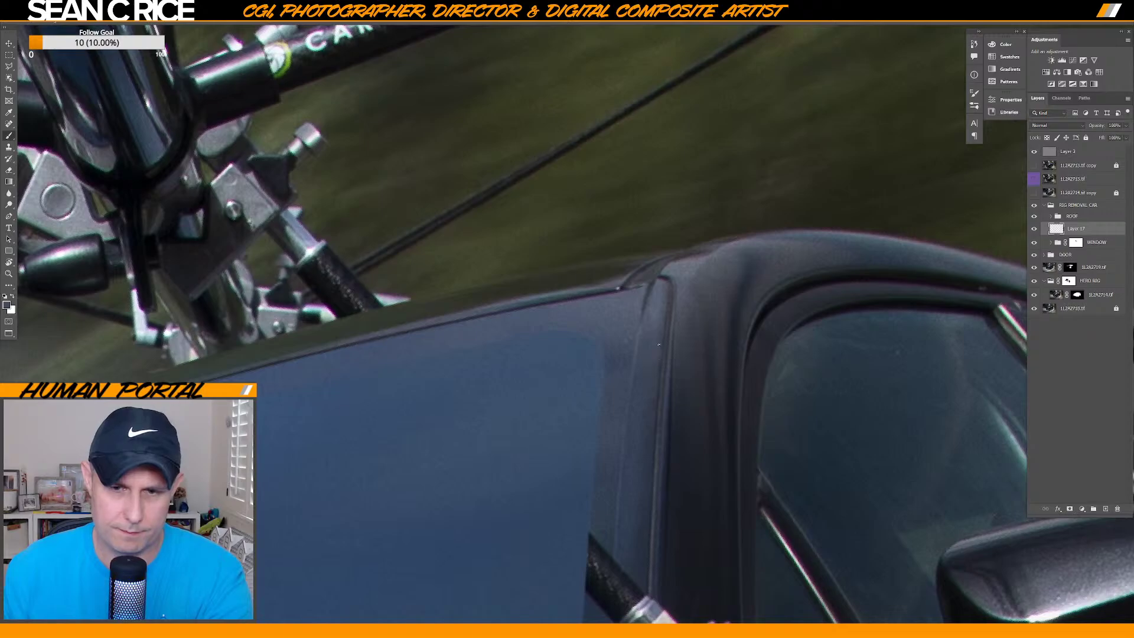
pyautogui.press('alt')
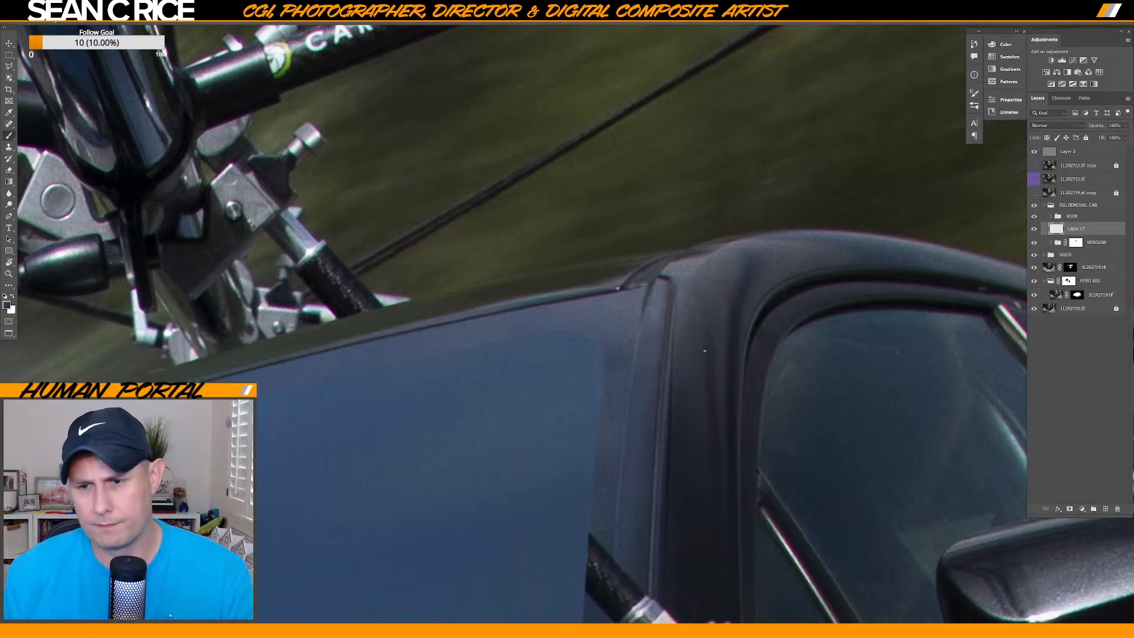
pyautogui.hotkey('ctrl', '0')
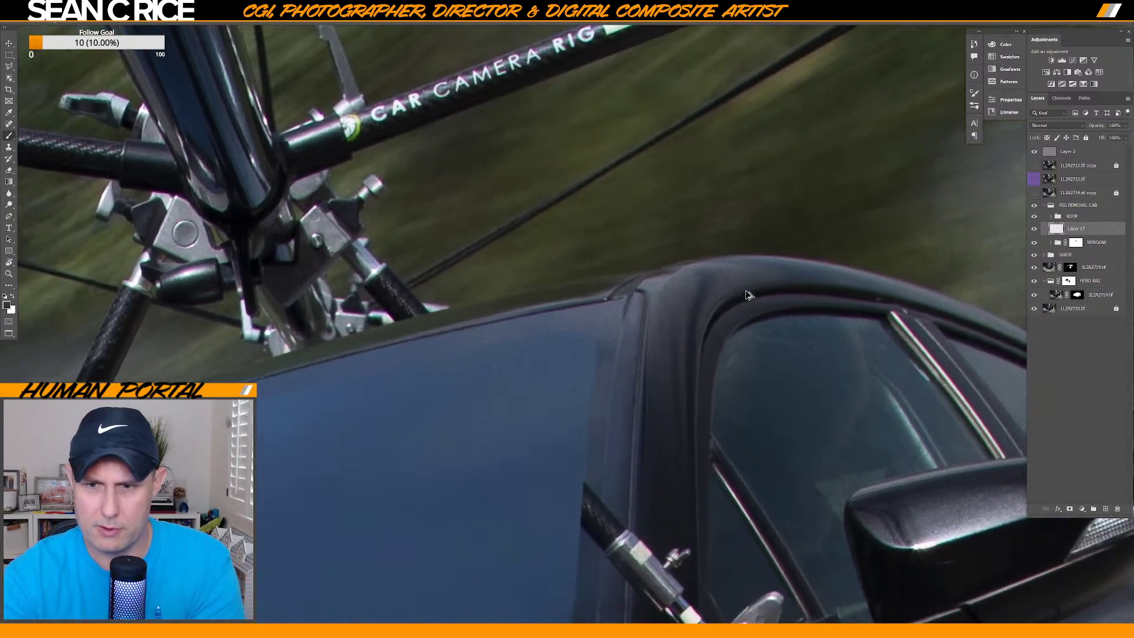
pyautogui.scroll(-1, 746, 290)
pyautogui.scroll(2, 746, 285)
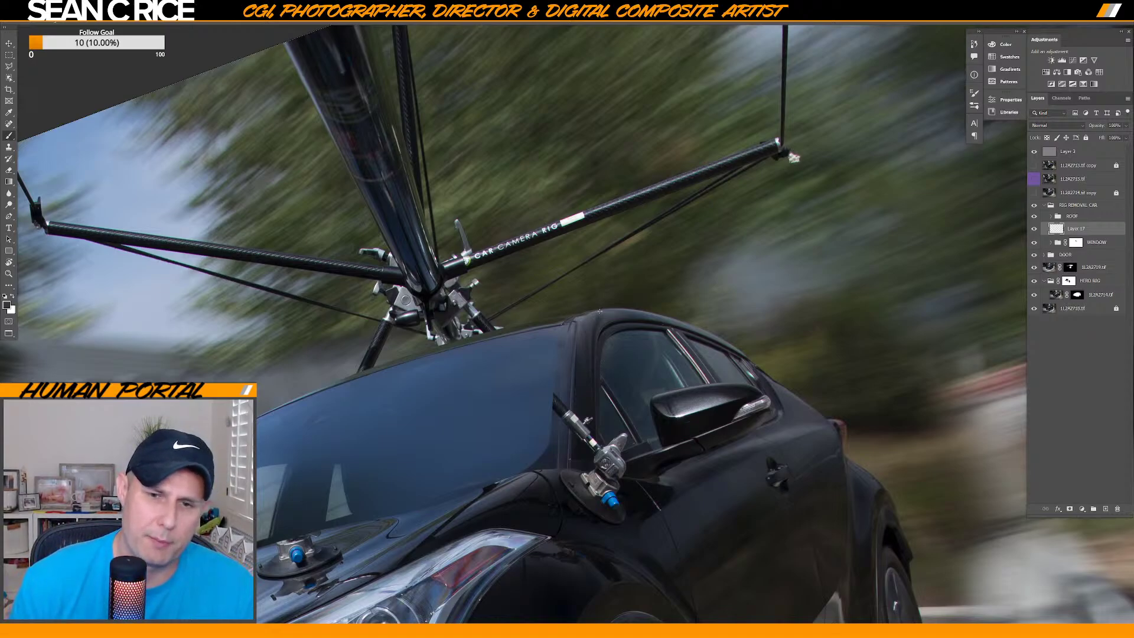
# Add another layer and paint sampled dark blue softly over the rig arm where it crosses the windshield edge and pillar.
pyautogui.press('v')
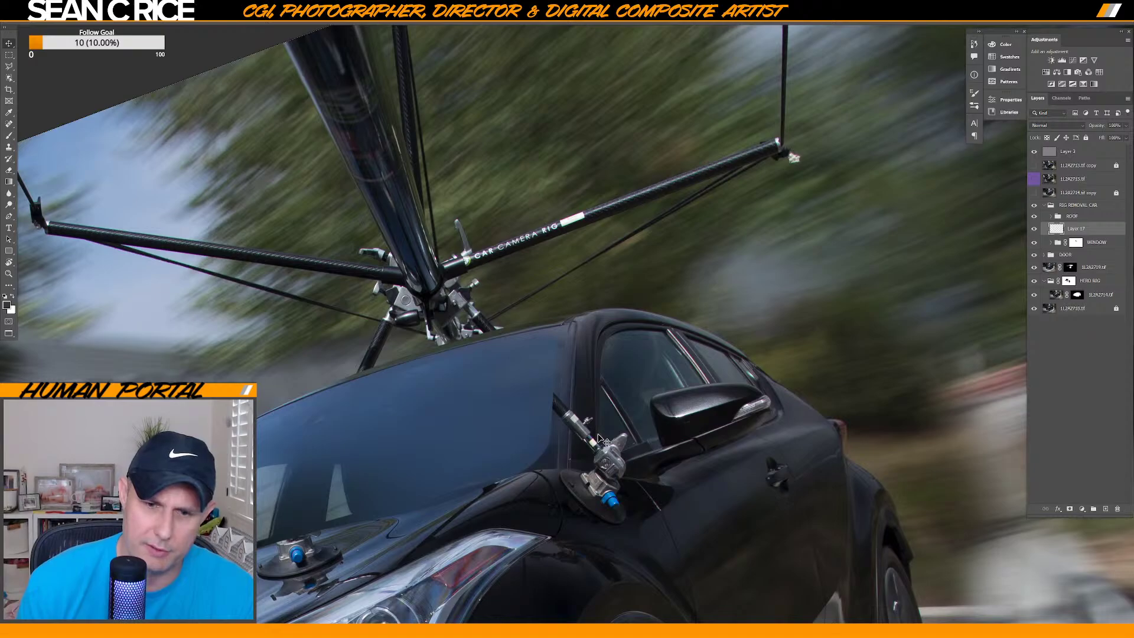
pyautogui.hotkey('ctrl', 'shift', 'n')
pyautogui.press('Return')
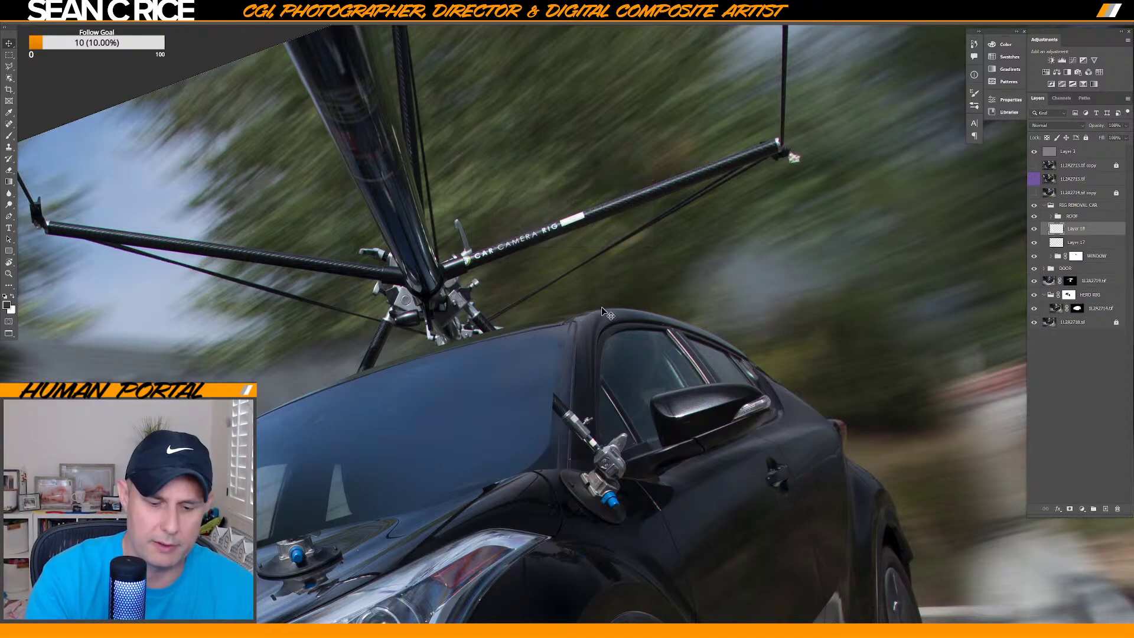
pyautogui.press('b')
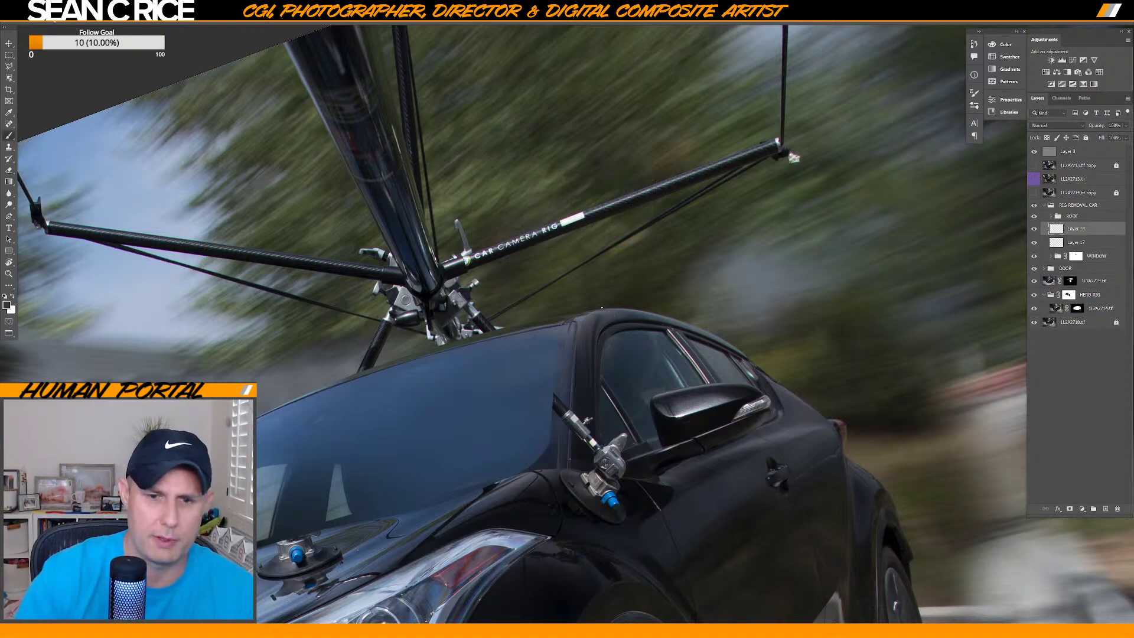
pyautogui.scroll(3, 601, 307)
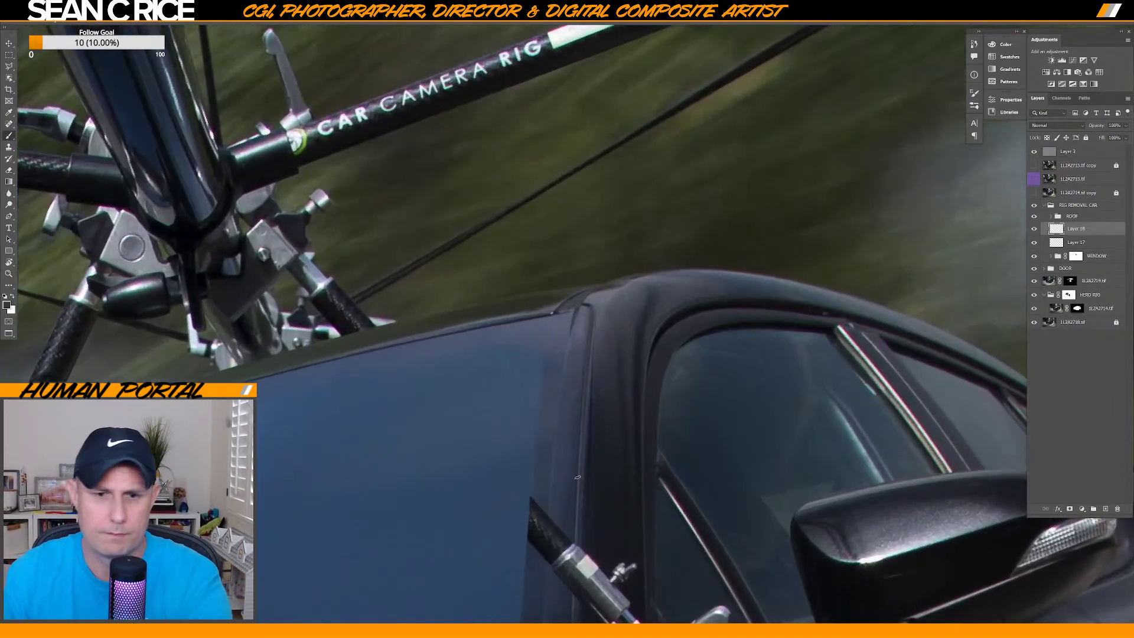
pyautogui.scroll(-5, 577, 474)
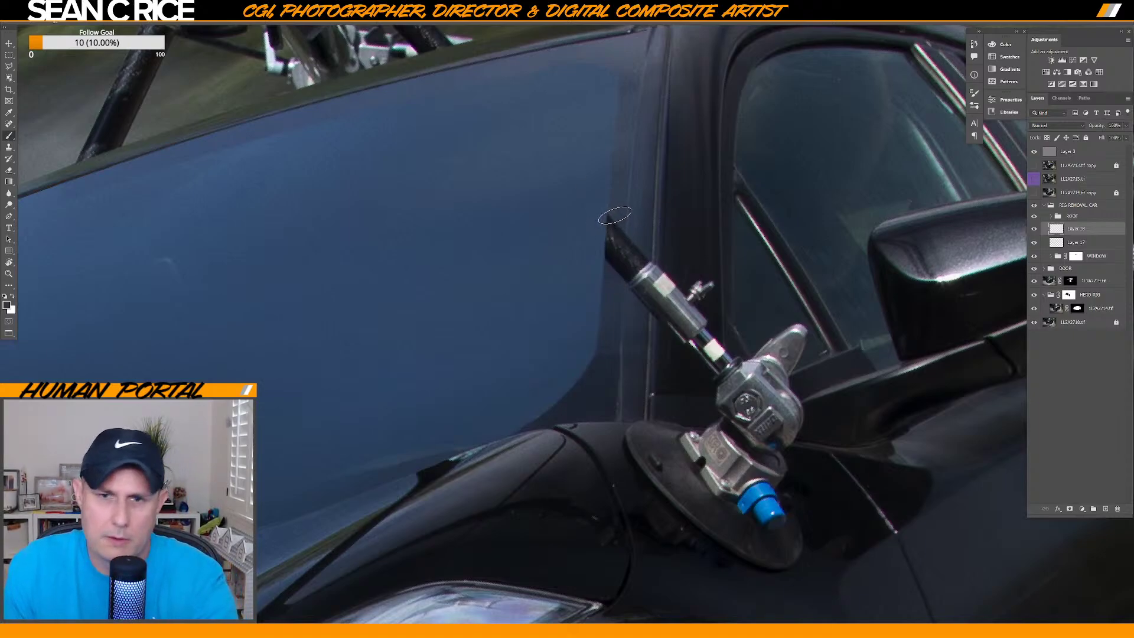
pyautogui.press(']')
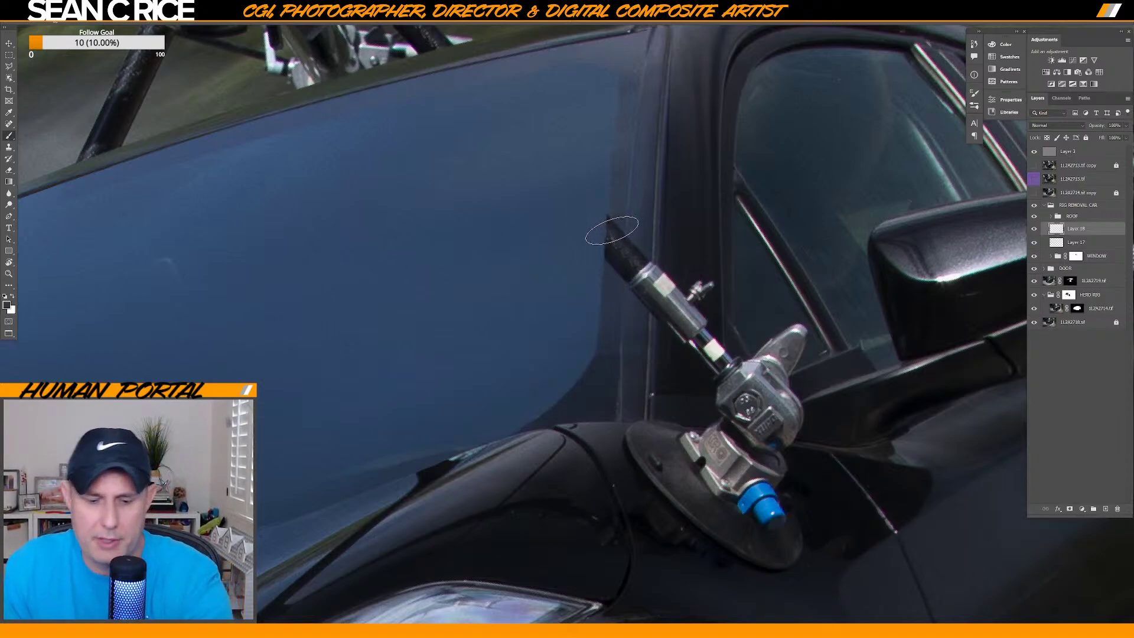
pyautogui.press(']')
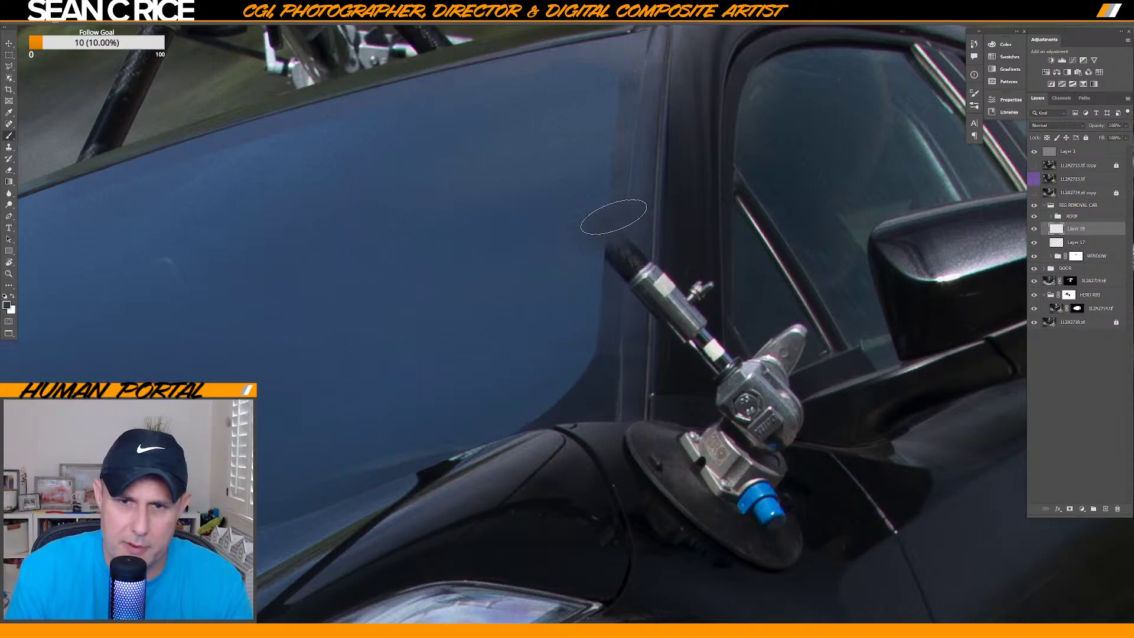
pyautogui.moveTo(615, 245)
pyautogui.mouseDown()
pyautogui.moveTo(618, 289)
pyautogui.moveTo(615, 264)
pyautogui.moveTo(642, 317)
pyautogui.moveTo(637, 263)
pyautogui.moveTo(612, 273)
pyautogui.mouseUp()
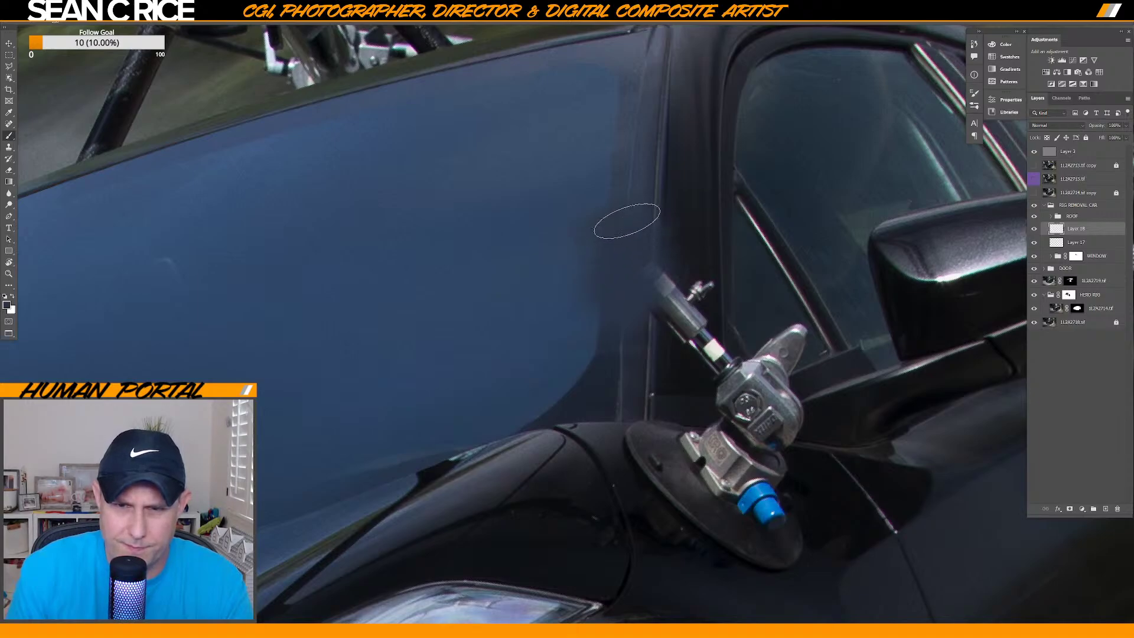
pyautogui.press('alt')
pyautogui.keyDown('alt'); pyautogui.click(603, 356); pyautogui.keyUp('alt')
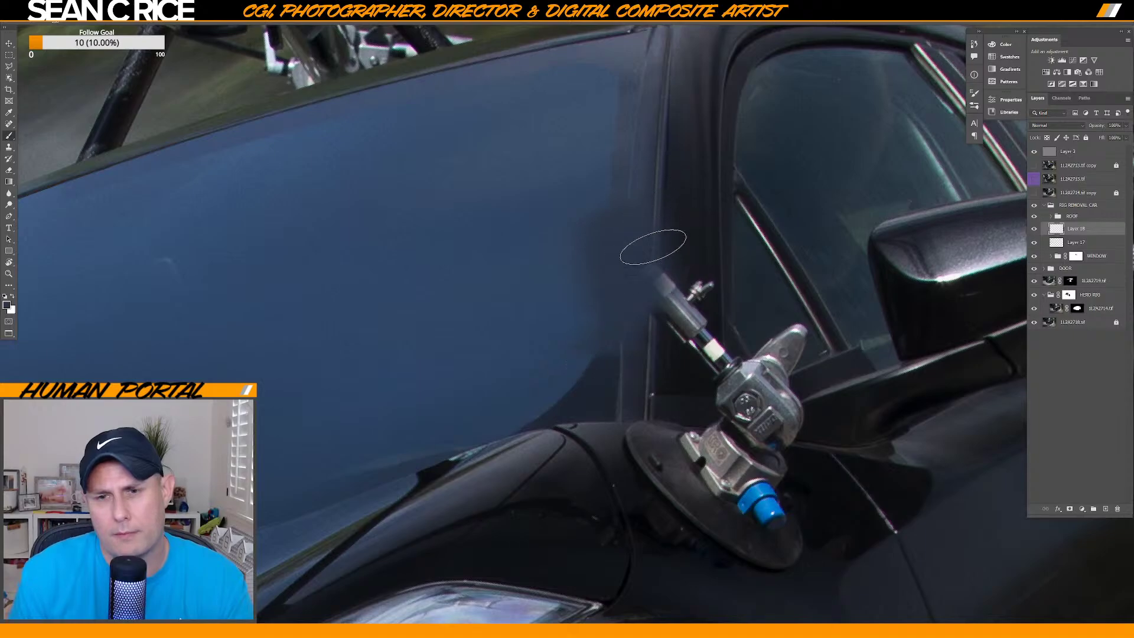
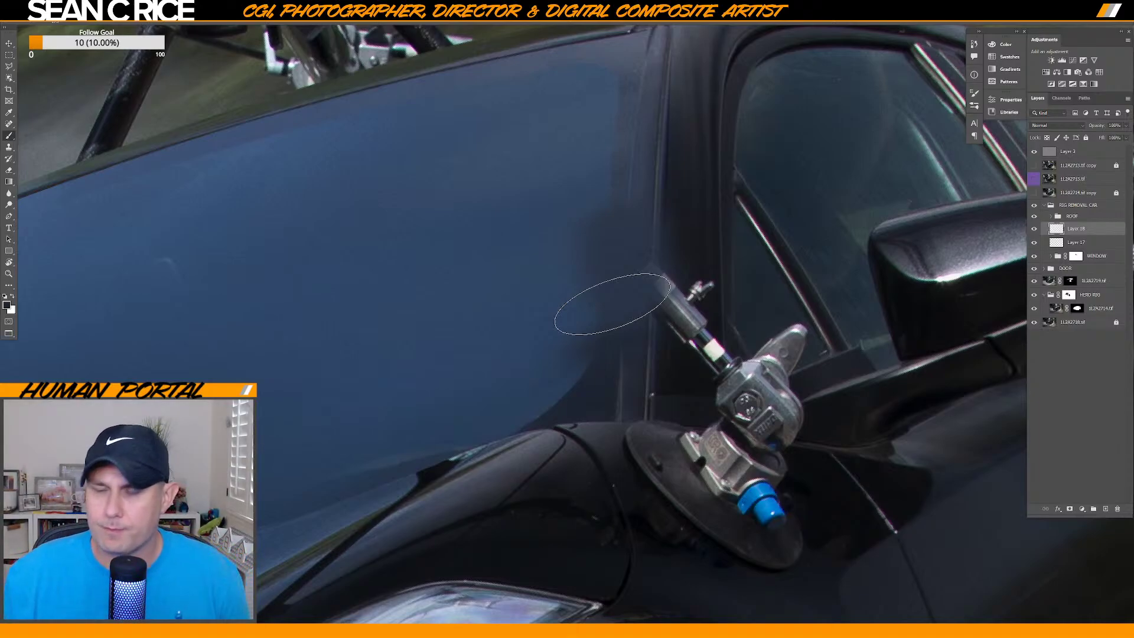
pyautogui.moveTo(690, 196); pyautogui.dragTo(684, 189)
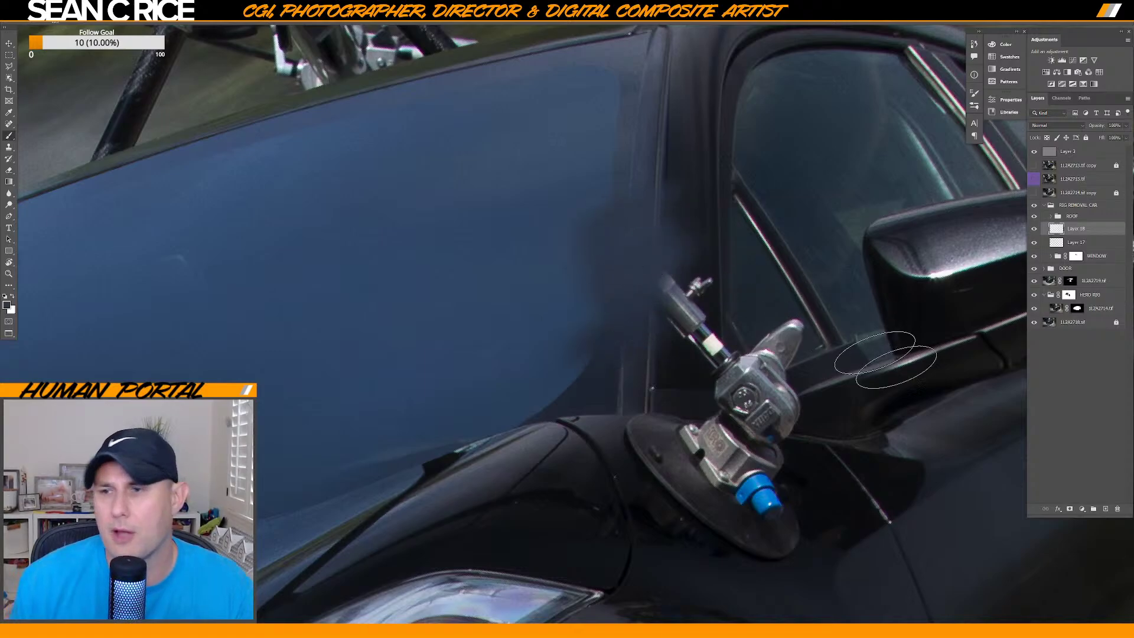
# Give the rig-arm paint layer a mask inverted to black and choose the MAIN HARD brush for editing it.
pyautogui.hotkey('ctrl', 'shift', 'm')
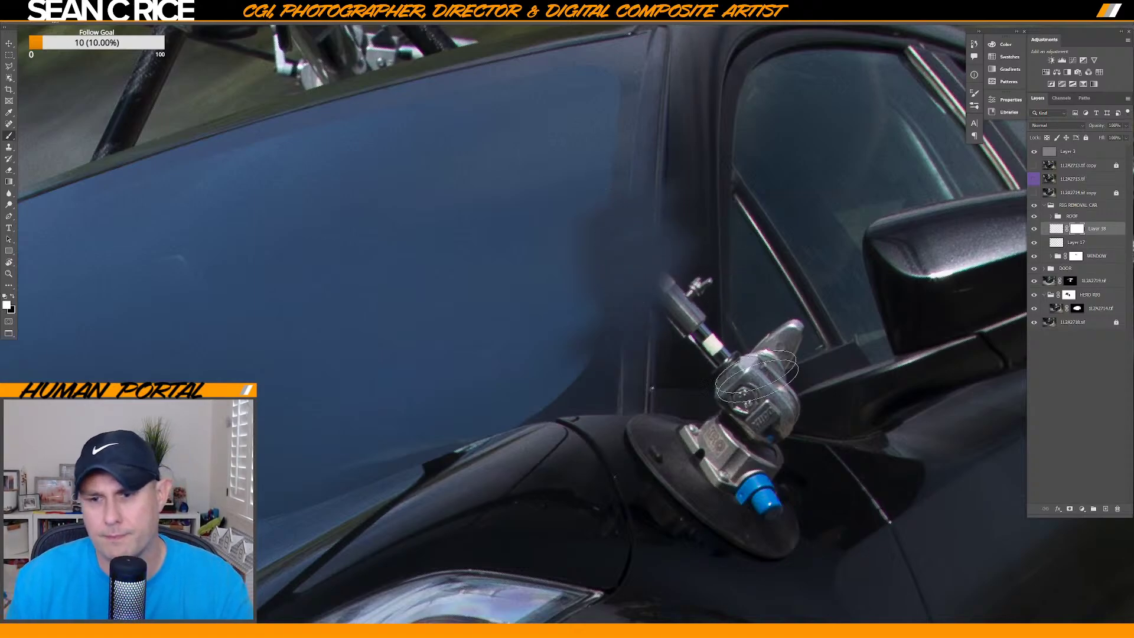
pyautogui.rightClick(821, 436)
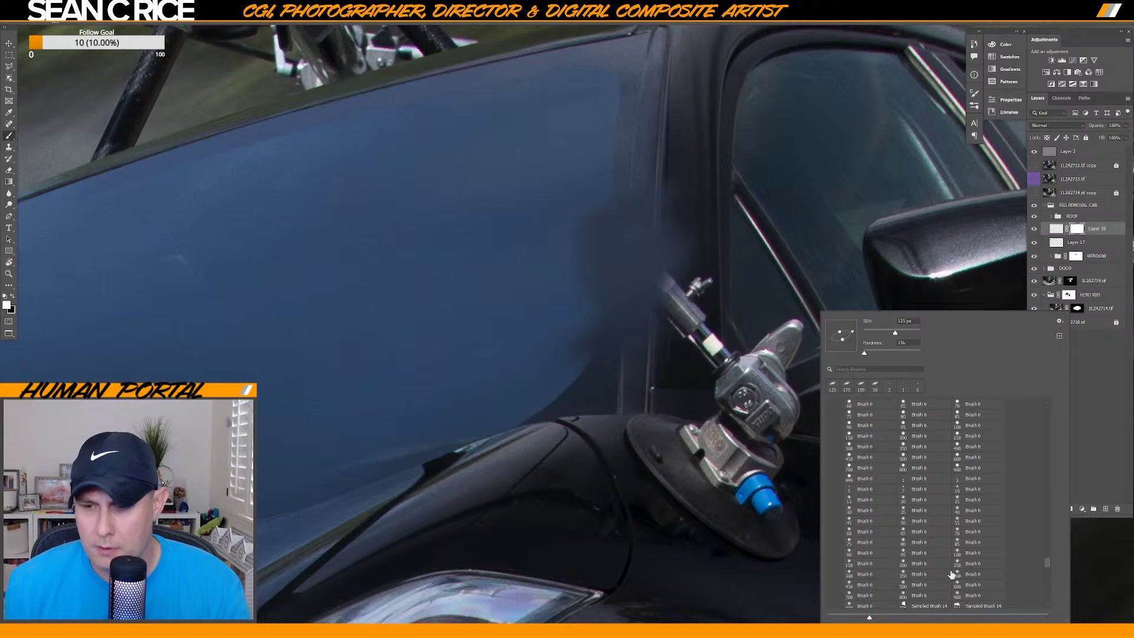
pyautogui.scroll(-3, 1048, 583)
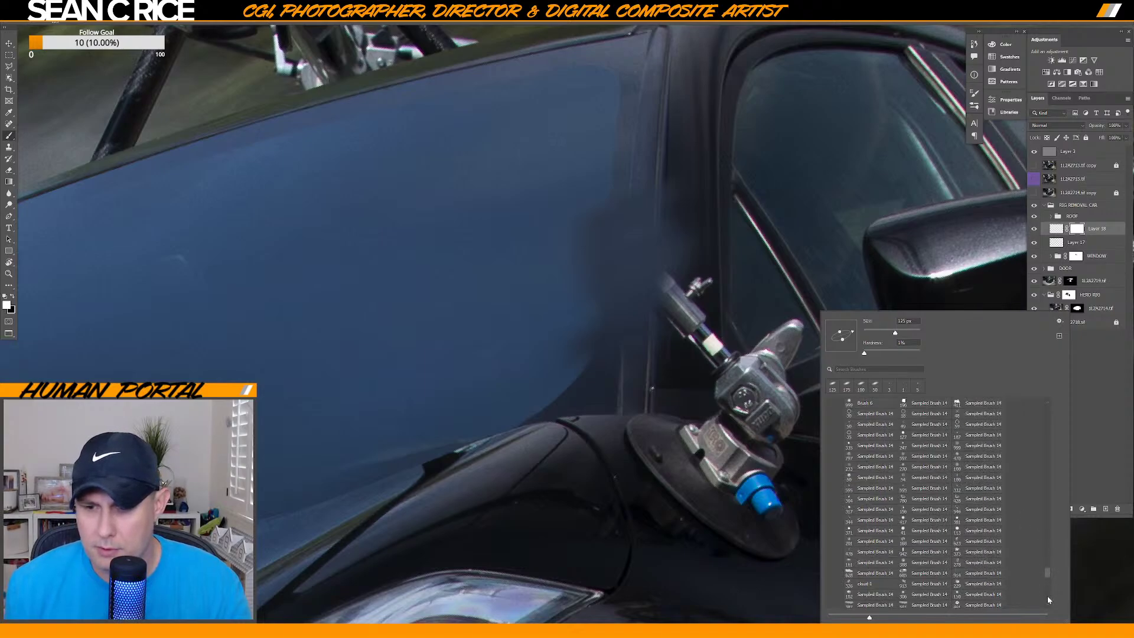
pyautogui.scroll(-3, 1050, 594)
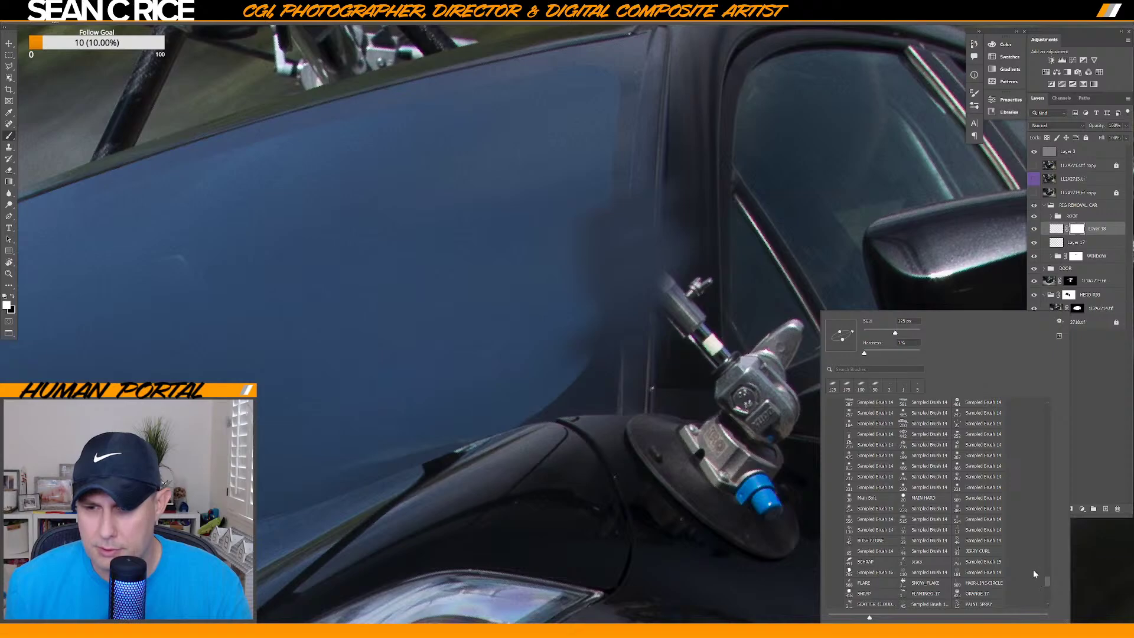
pyautogui.click(925, 499)
pyautogui.press('Return')
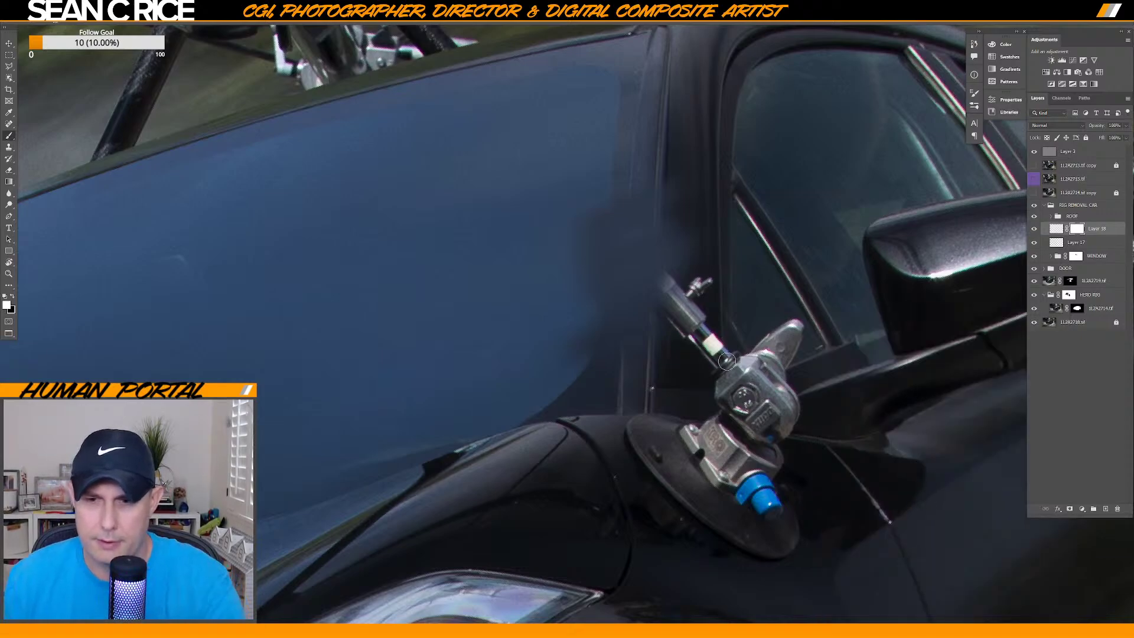
pyautogui.press('x')
pyautogui.press(']')
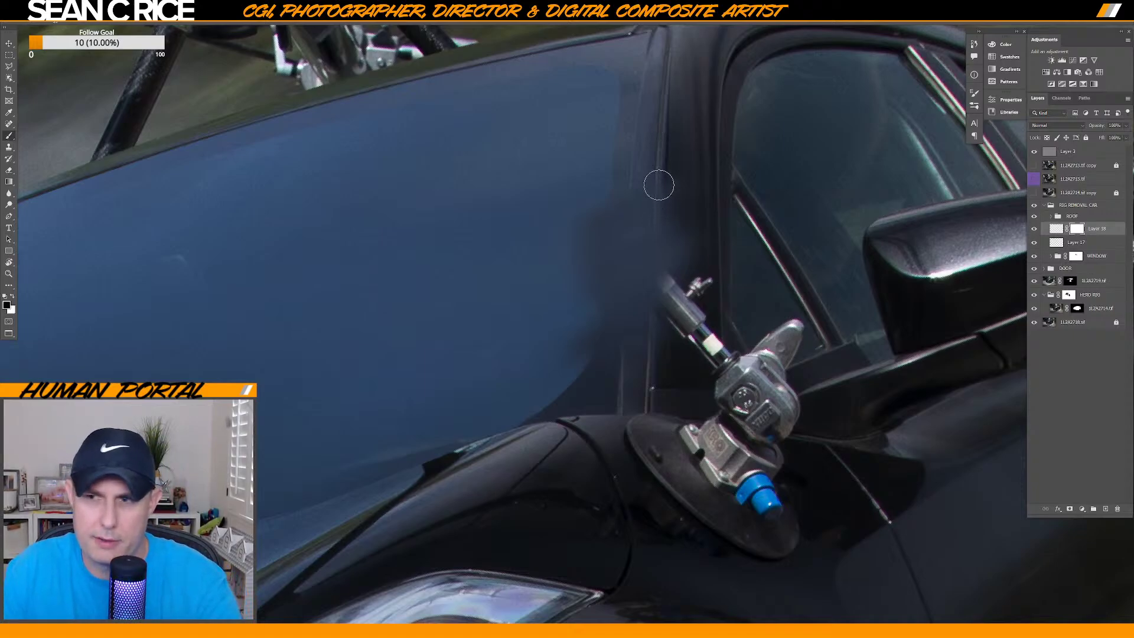
pyautogui.hotkey('ctrl', 'i')
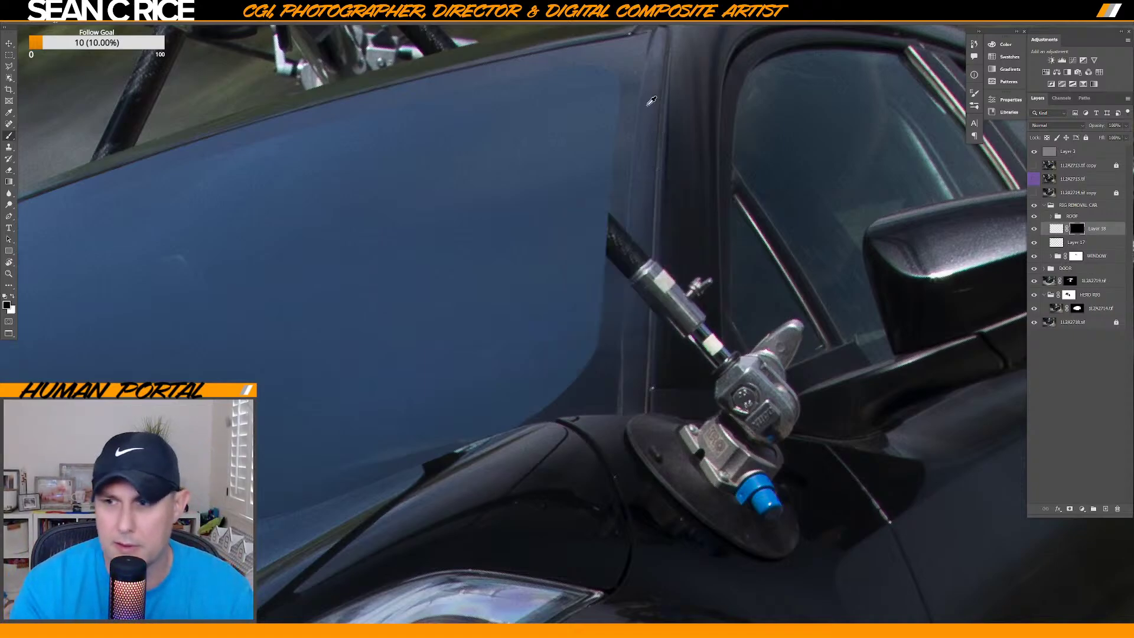
# Paint white on the rig-arm layer's mask in straight strokes along the windshield edge to cover the arm's upper tip.
pyautogui.press('[')
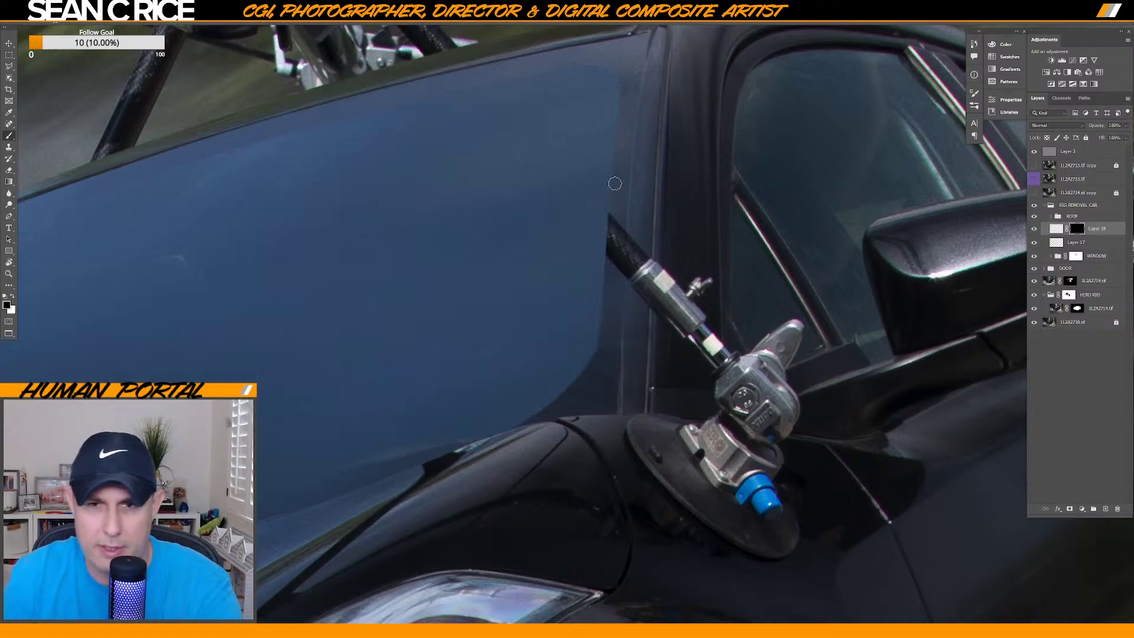
pyautogui.hotkey('ctrl', '+')
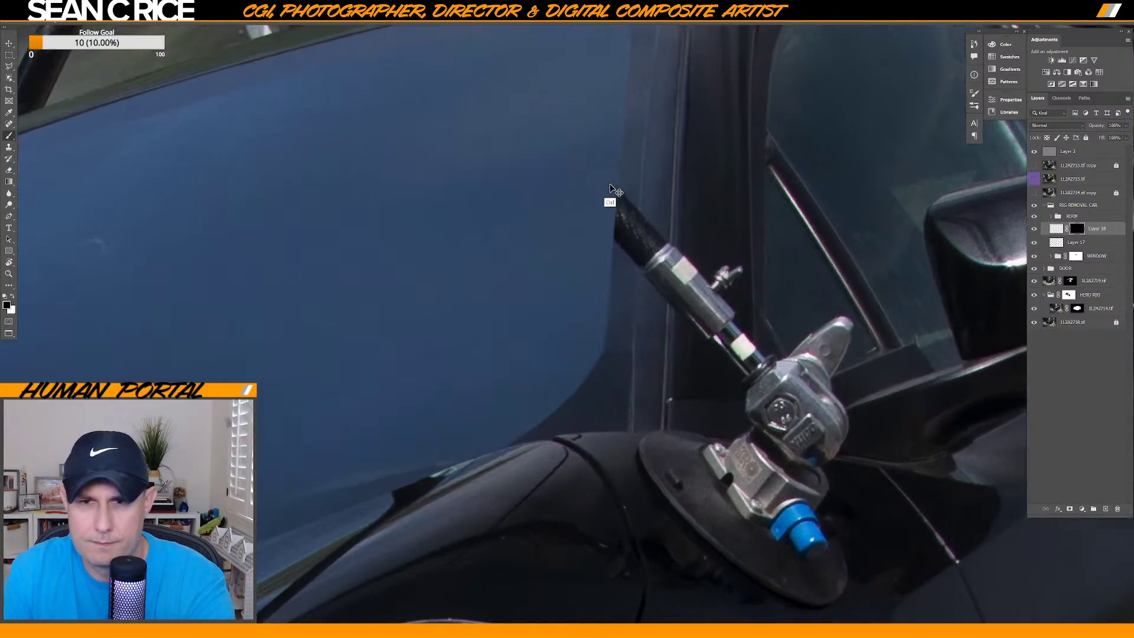
pyautogui.press('x')
pyautogui.click(625, 251)
pyautogui.keyDown('shift'); pyautogui.click(630, 167); pyautogui.keyUp('shift')
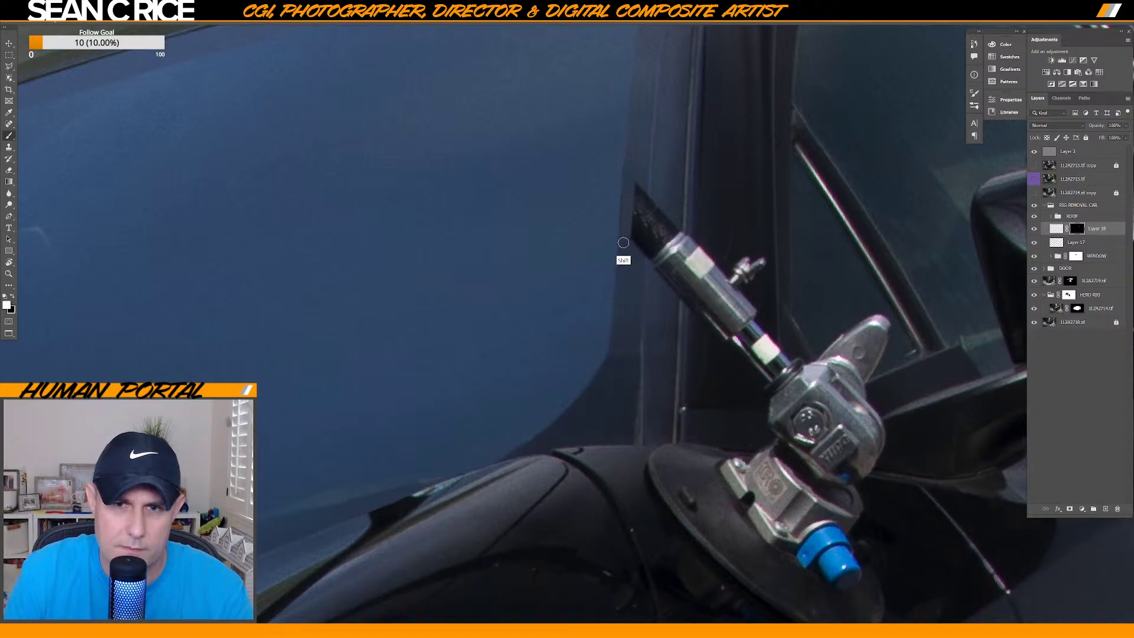
pyautogui.moveTo(636, 170); pyautogui.dragTo(632, 242)
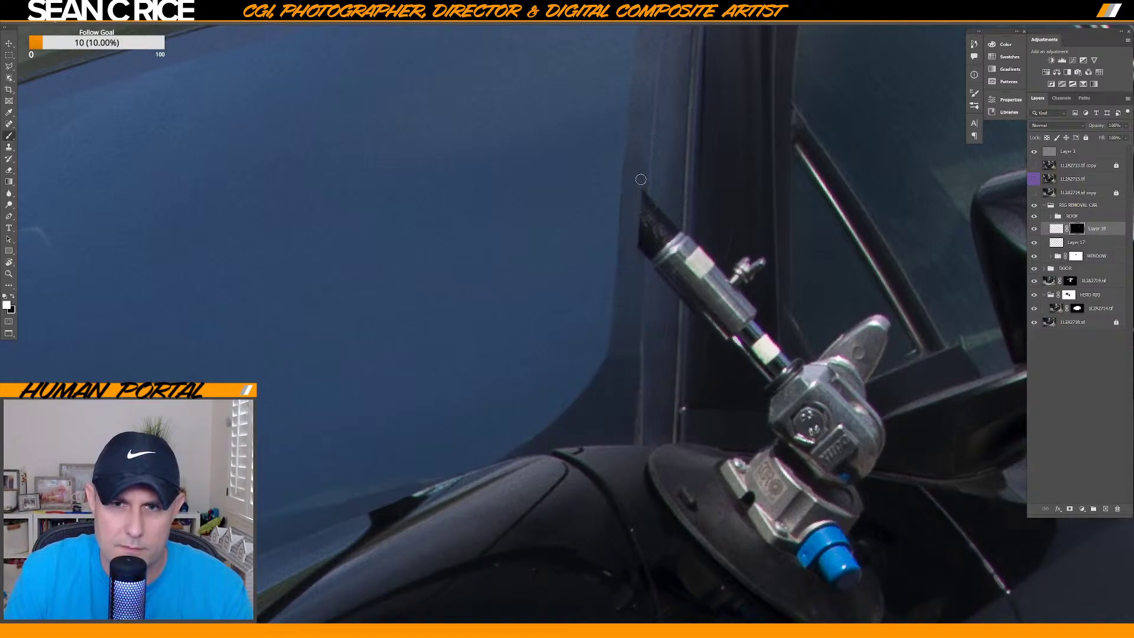
pyautogui.click(638, 285)
pyautogui.keyDown('shift'); pyautogui.click(638, 188); pyautogui.keyUp('shift')
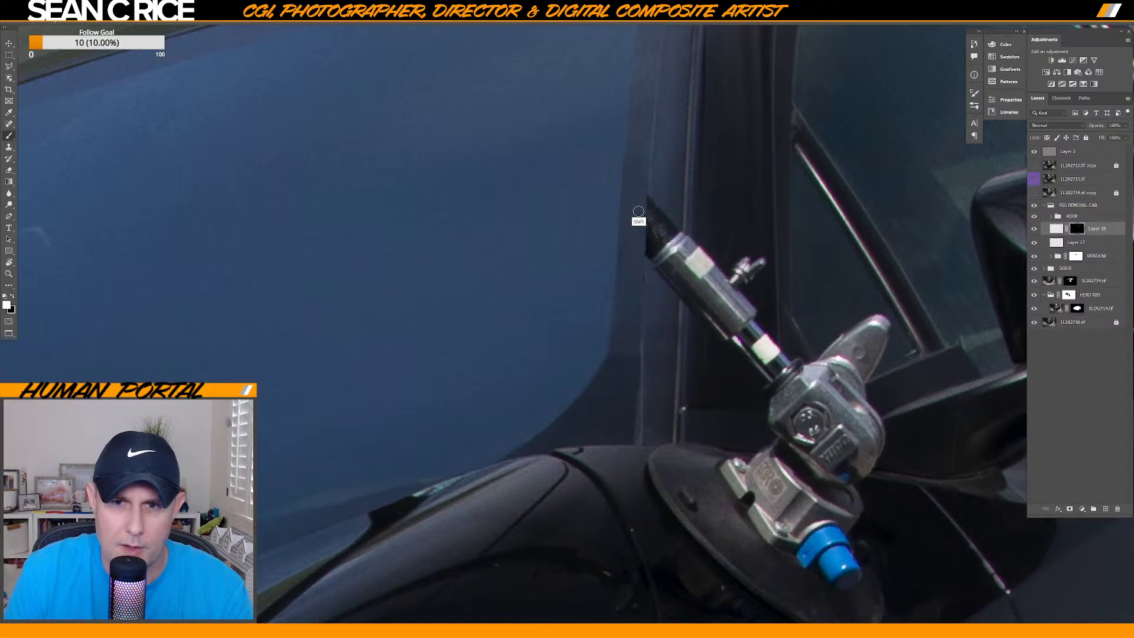
pyautogui.click(637, 285)
pyautogui.keyDown('shift'); pyautogui.click(647, 195); pyautogui.keyUp('shift')
pyautogui.scroll(3, 637, 207)
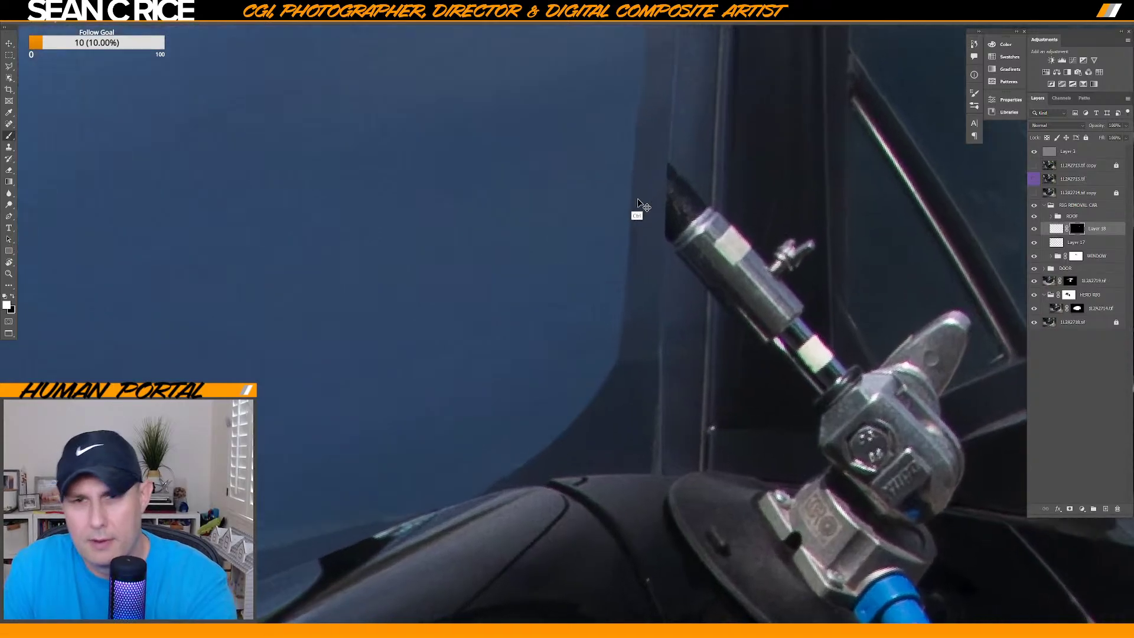
pyautogui.moveTo(640, 172)
pyautogui.mouseDown()
pyautogui.moveTo(641, 274)
pyautogui.moveTo(641, 261)
pyautogui.mouseUp()
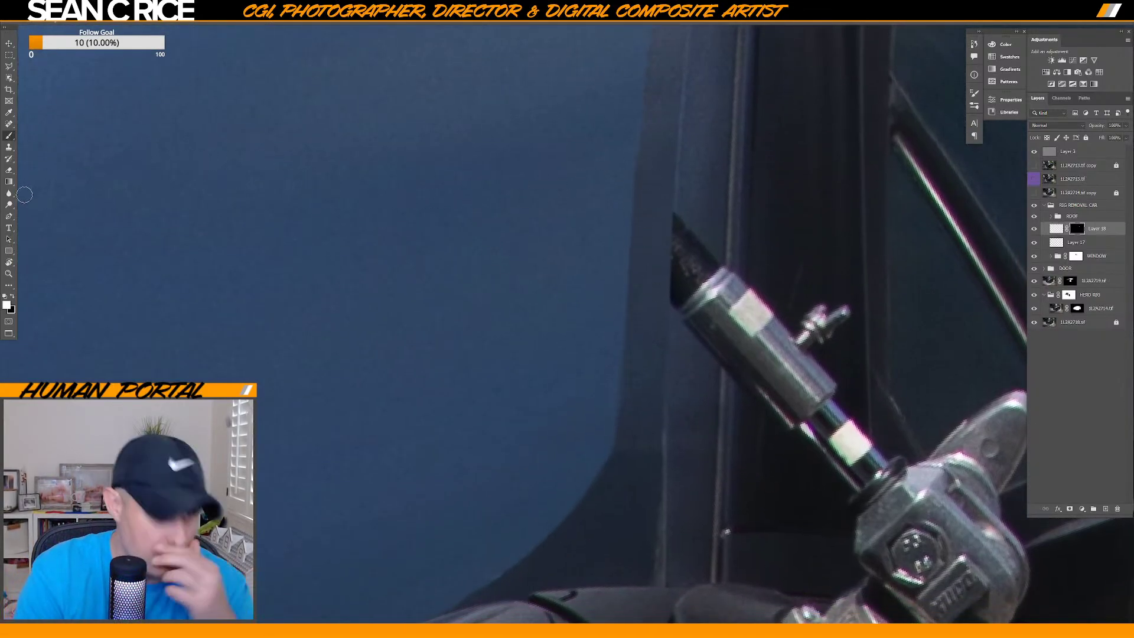
pyautogui.click(9, 193)
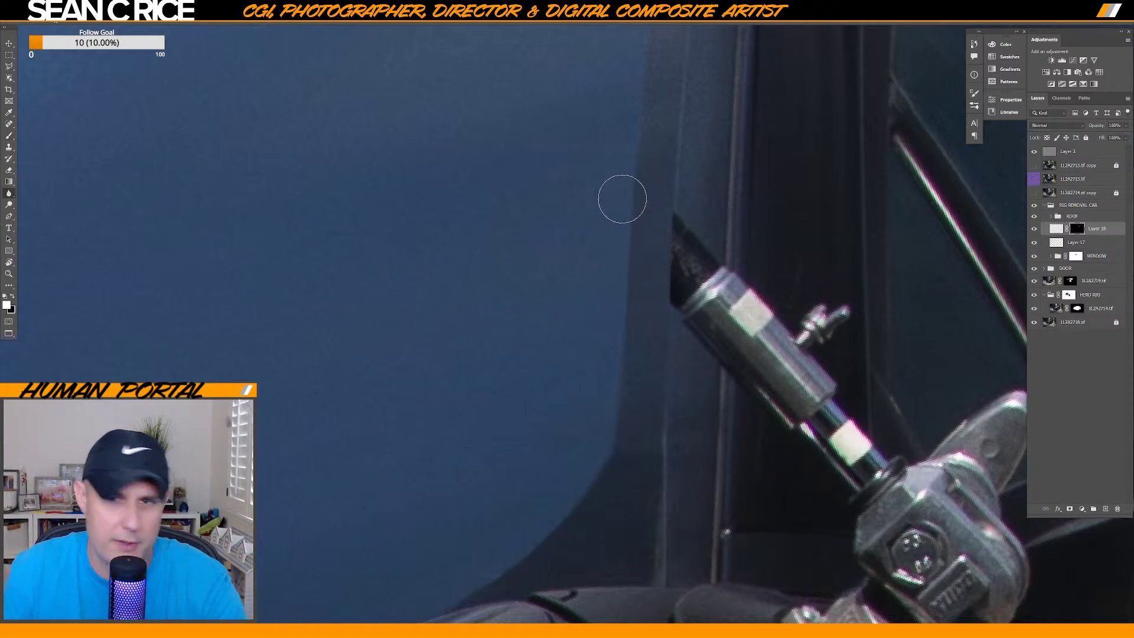
pyautogui.press('[')
pyautogui.press('[')
pyautogui.press('[')
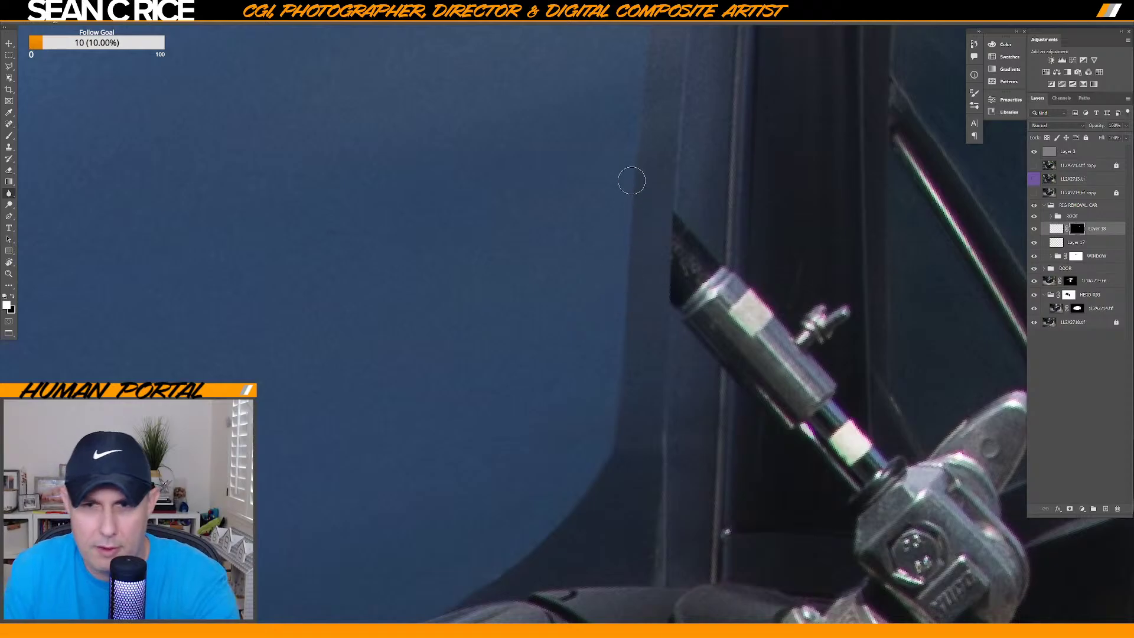
pyautogui.press('[')
pyautogui.press('[')
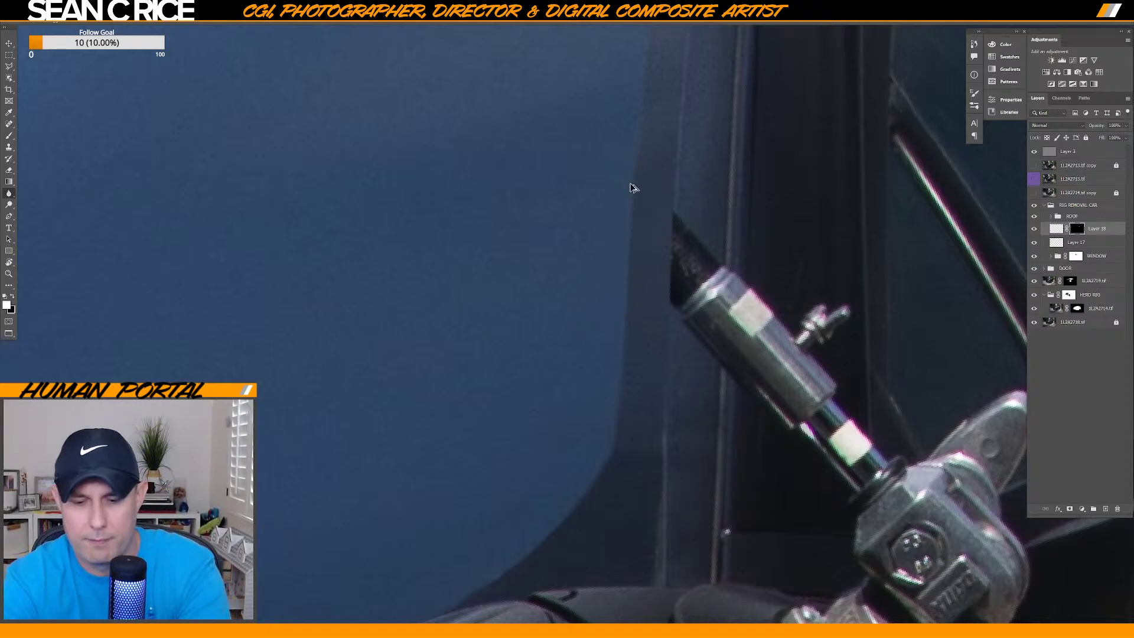
pyautogui.hotkey('ctrl', '0')
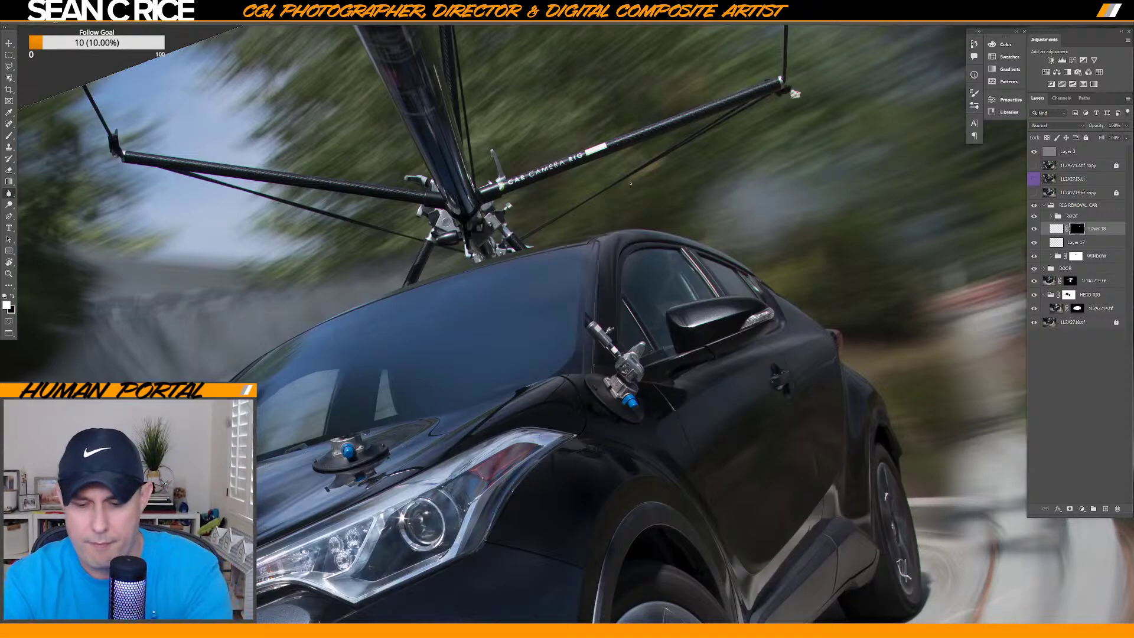
pyautogui.hotkey('ctrl', '+')
pyautogui.hotkey('ctrl', '+')
pyautogui.hotkey('ctrl', '+')
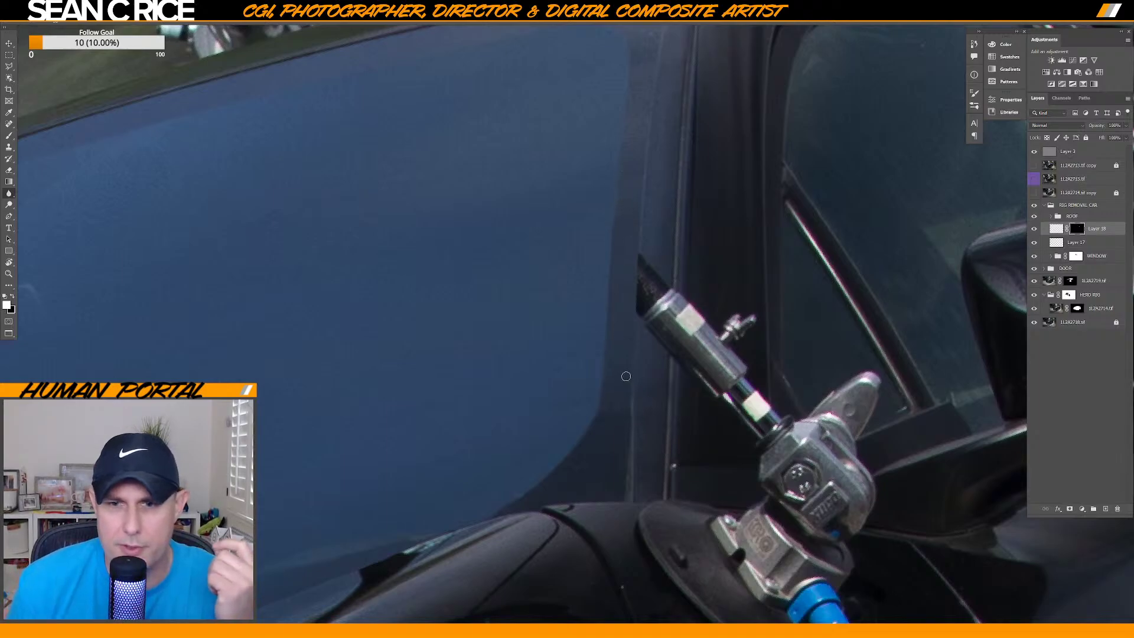
# Compare the rig-arm paint layer hidden and shown, and with its mask disabled and enabled.
pyautogui.click(1035, 229)
pyautogui.click(1034, 230)
pyautogui.keyDown('shift'); pyautogui.click(1076, 229); pyautogui.keyUp('shift')
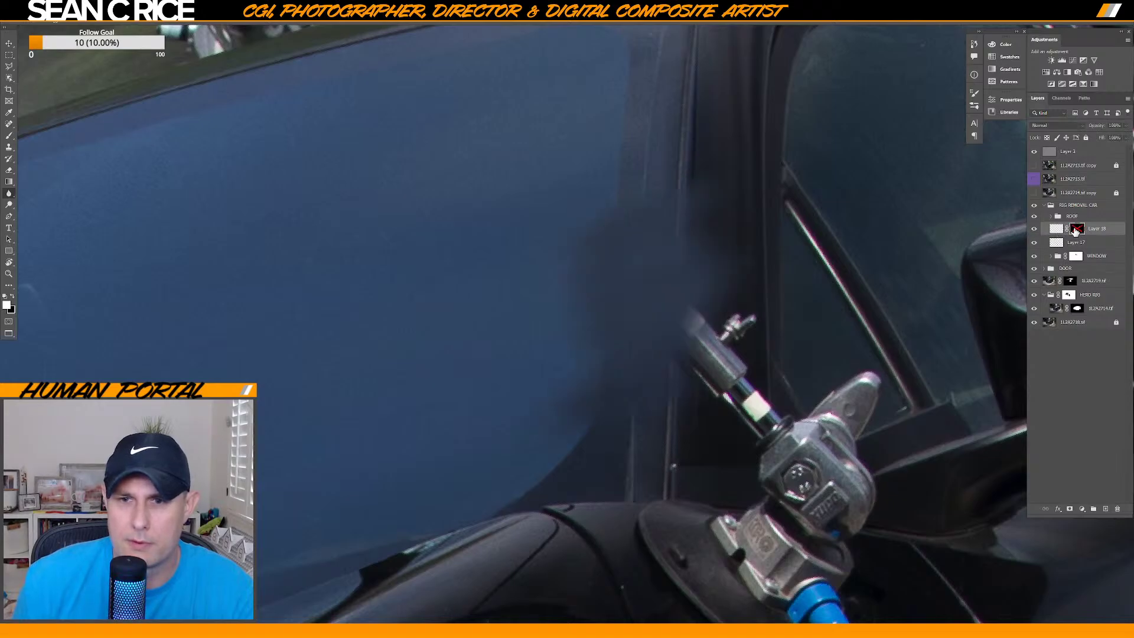
pyautogui.keyDown('shift'); pyautogui.click(1076, 230); pyautogui.keyUp('shift')
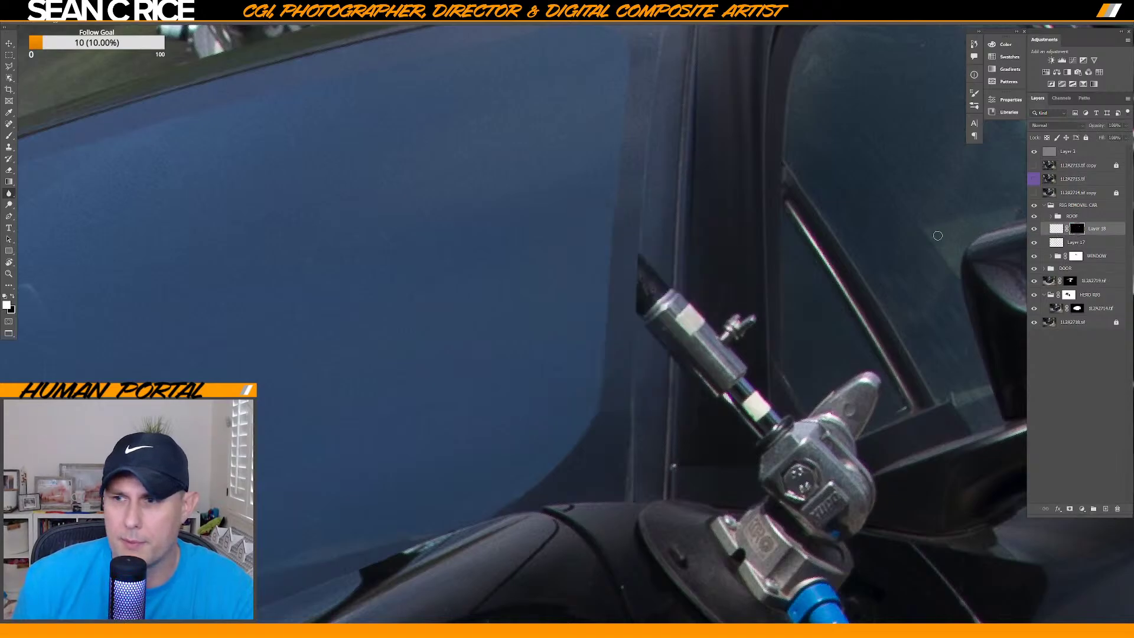
# Brush white on the rig-arm layer's mask to cover the arm's black tube between the windshield edge and the pillar trim.
pyautogui.press(']')
pyautogui.press(']')
pyautogui.press(']')
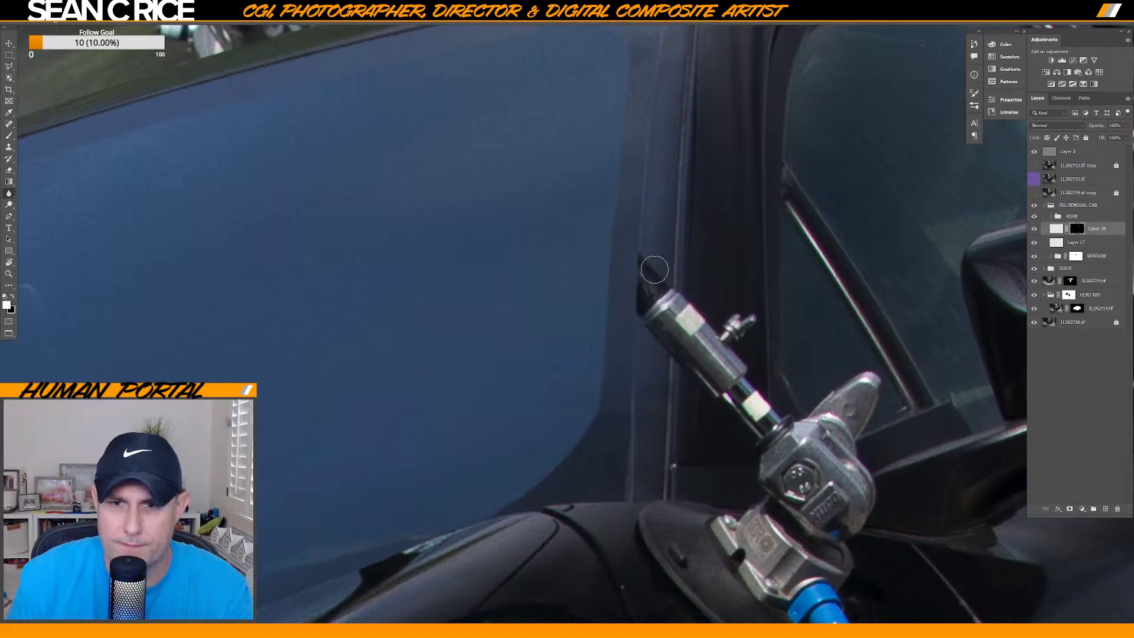
pyautogui.press('x')
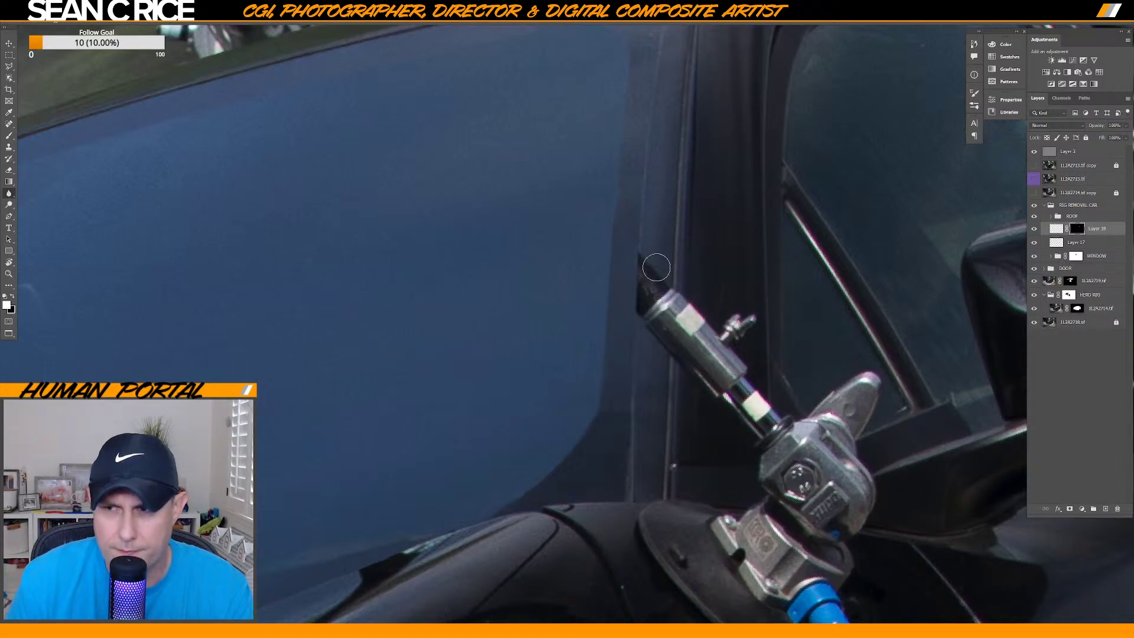
pyautogui.press('b')
pyautogui.moveTo(653, 316)
pyautogui.mouseDown()
pyautogui.moveTo(635, 217)
pyautogui.moveTo(652, 236)
pyautogui.moveTo(661, 230)
pyautogui.moveTo(651, 316)
pyautogui.mouseUp()
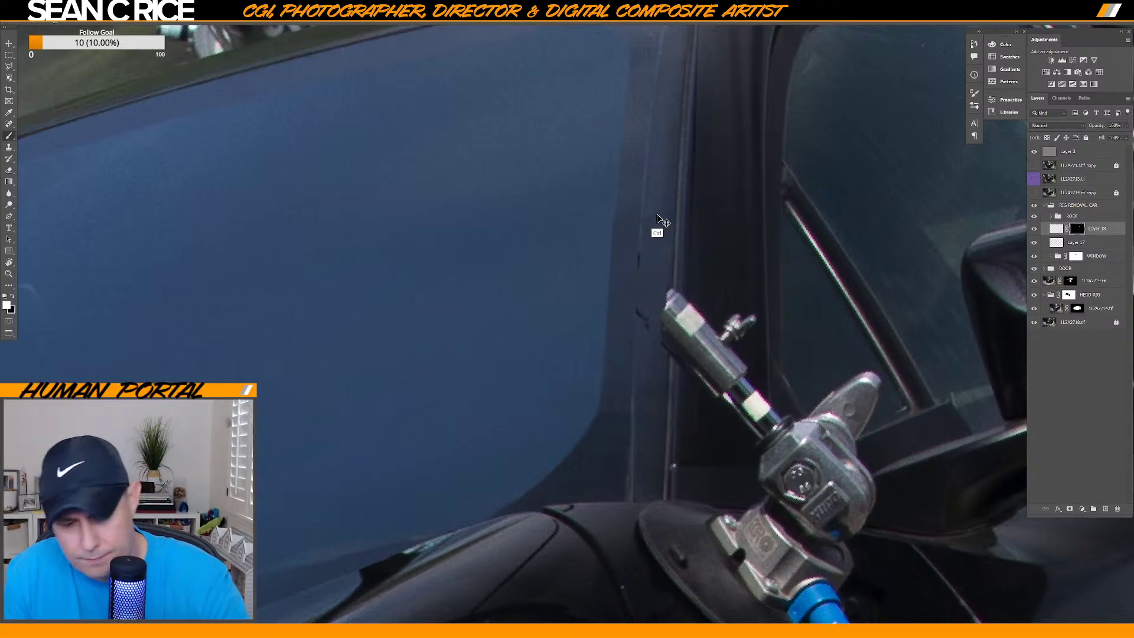
pyautogui.hotkey('ctrl', 'z')
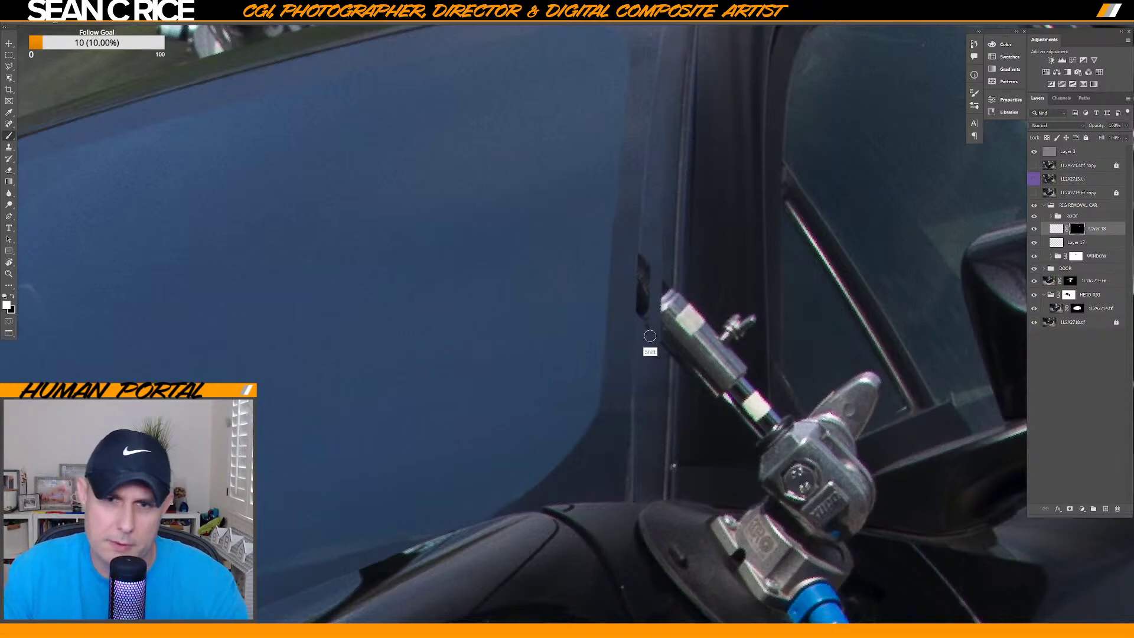
pyautogui.moveTo(646, 340); pyautogui.dragTo(650, 219)
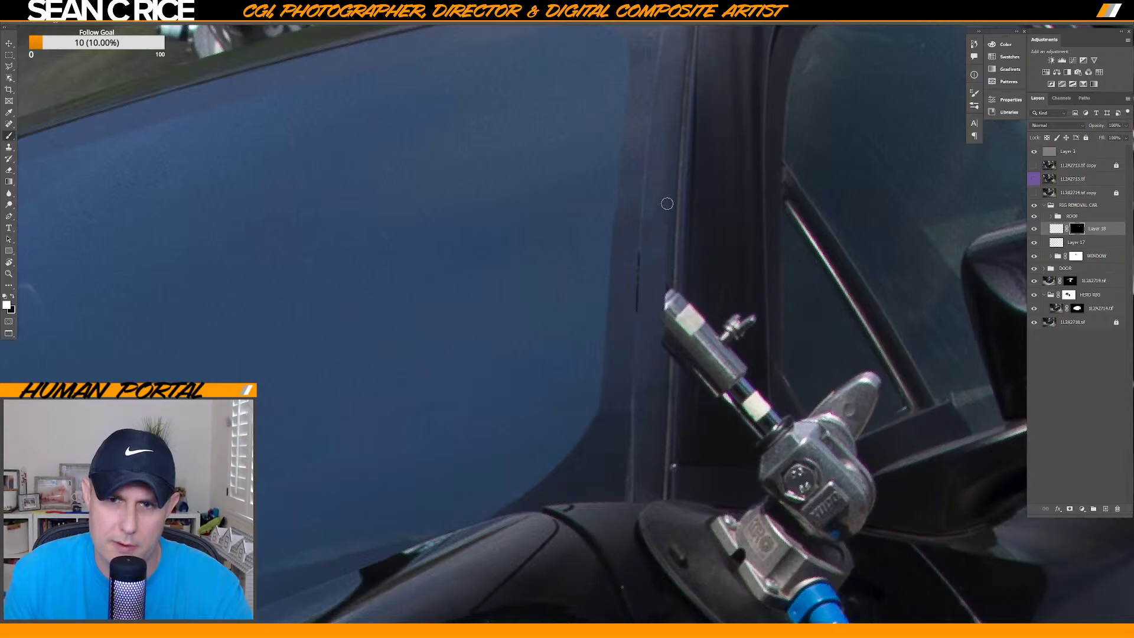
pyautogui.moveTo(662, 369); pyautogui.dragTo(664, 250)
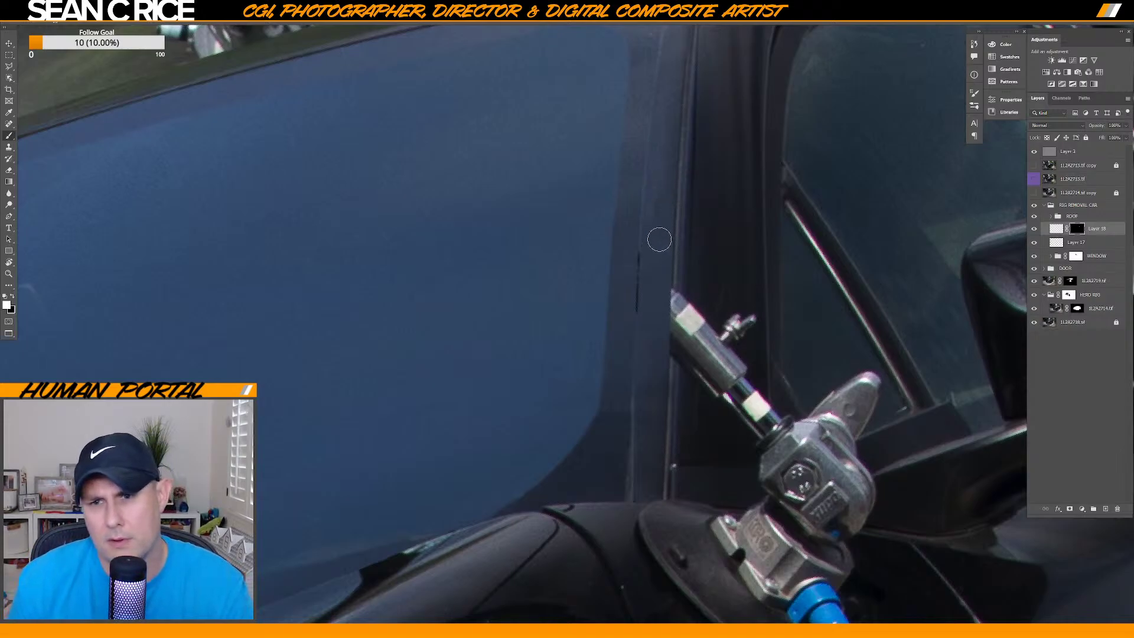
# Choose a soft brush with its tip flattened into a narrow tilted ellipse and make black the painting colour.
pyautogui.rightClick(663, 239)
pyautogui.click(725, 424)
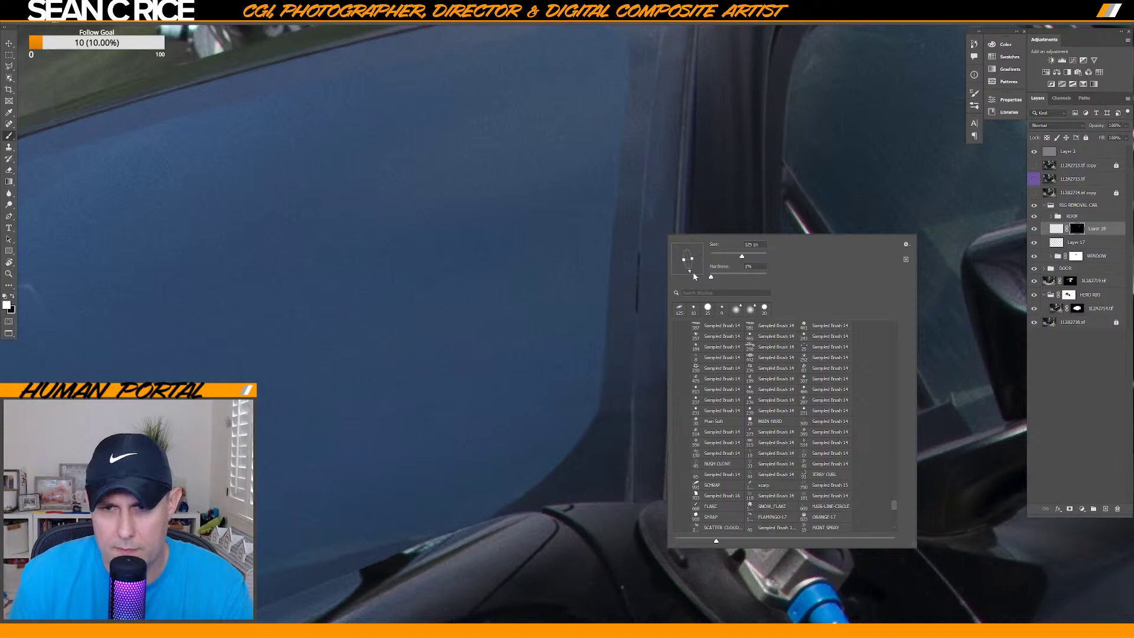
pyautogui.click(642, 277)
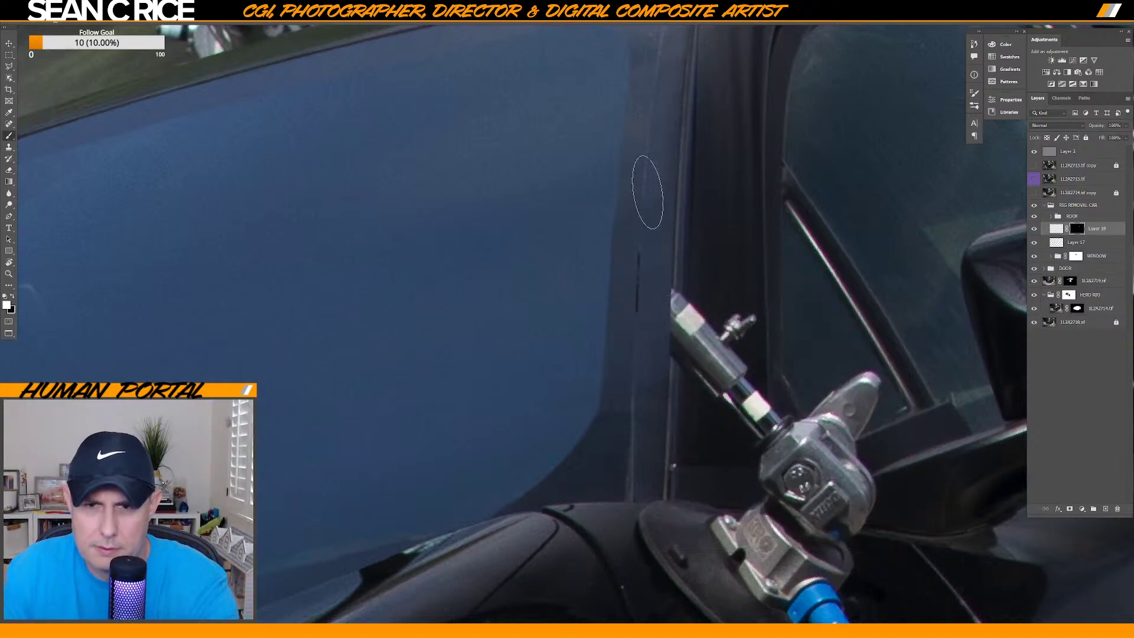
pyautogui.press('x')
pyautogui.press('z')
pyautogui.press('b')
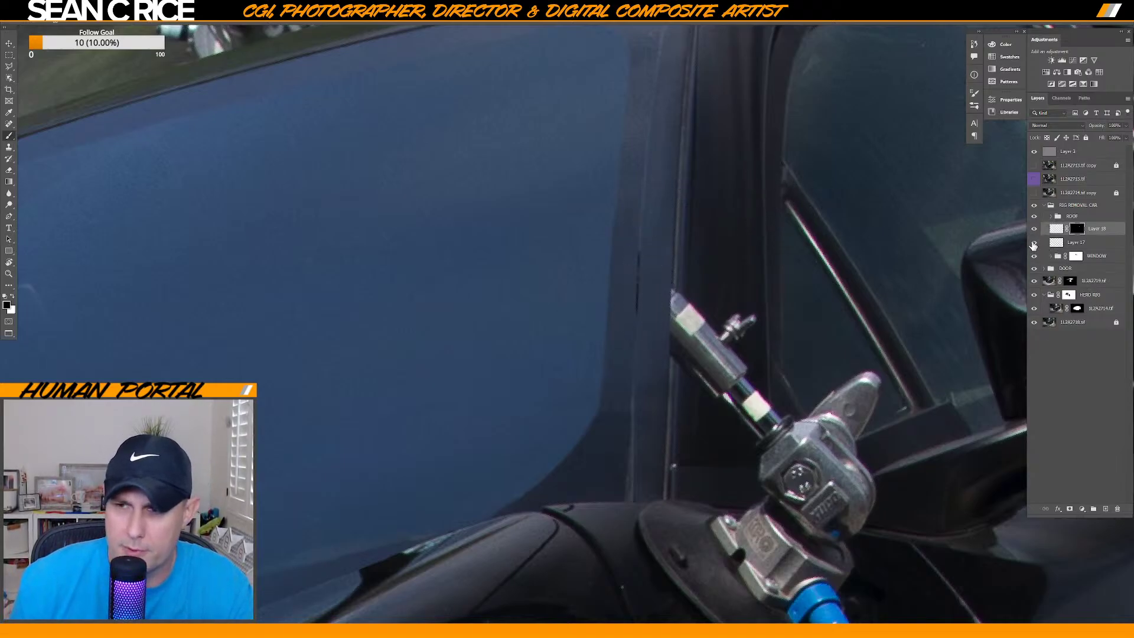
# Check what Layer 17 and the masked Layer 18 contribute by hiding and showing them.
pyautogui.click(1034, 243)
pyautogui.click(1034, 242)
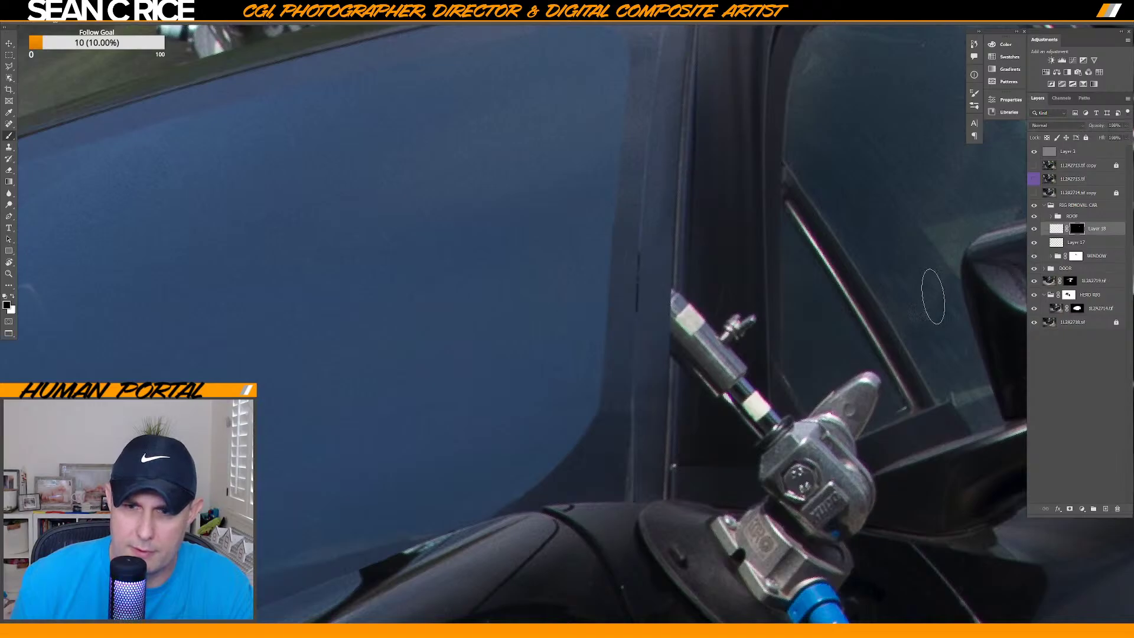
pyautogui.click(1034, 242)
pyautogui.click(1034, 229)
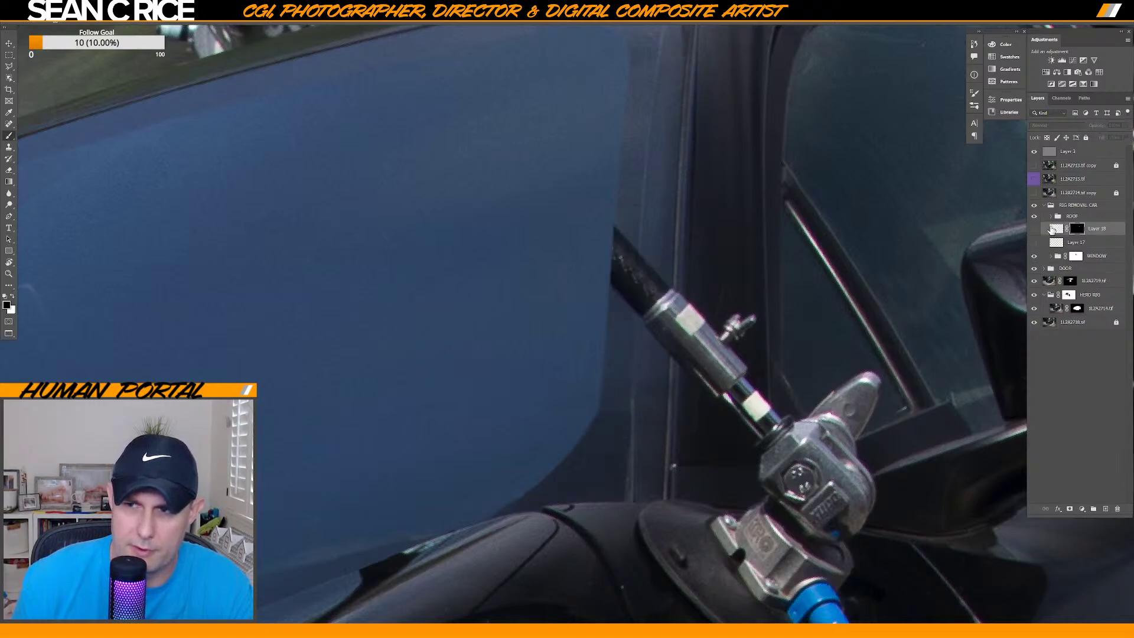
pyautogui.moveTo(1034, 243); pyautogui.dragTo(1034, 229)
# Compare the car before and after the retouching by repeatedly hiding and showing the RIG REMOVAL CAR group, then its Layer 18.
pyautogui.click(1043, 205)
pyautogui.click(1034, 206)
pyautogui.click(1034, 206)
pyautogui.click(1037, 207)
pyautogui.click(1038, 207)
pyautogui.click(1038, 207)
pyautogui.click(1039, 207)
pyautogui.click(1039, 206)
pyautogui.click(1039, 206)
pyautogui.click(1040, 206)
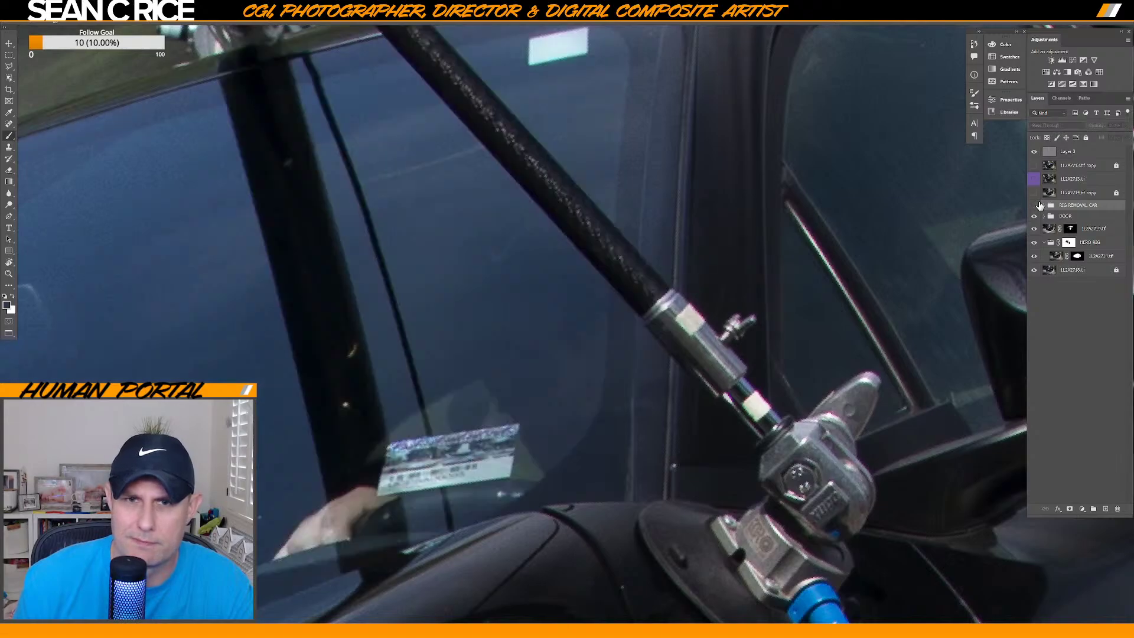
pyautogui.click(1040, 206)
pyautogui.click(1037, 207)
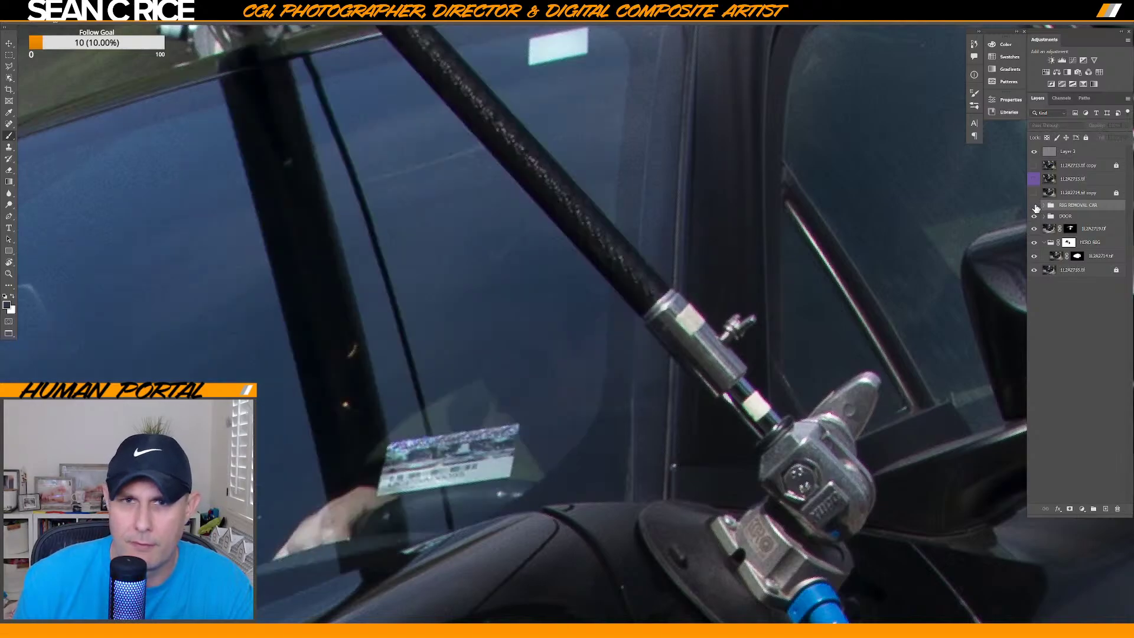
pyautogui.click(1038, 206)
pyautogui.click(1038, 207)
pyautogui.click(1038, 206)
pyautogui.click(1038, 207)
pyautogui.click(1038, 207)
pyautogui.click(1038, 207)
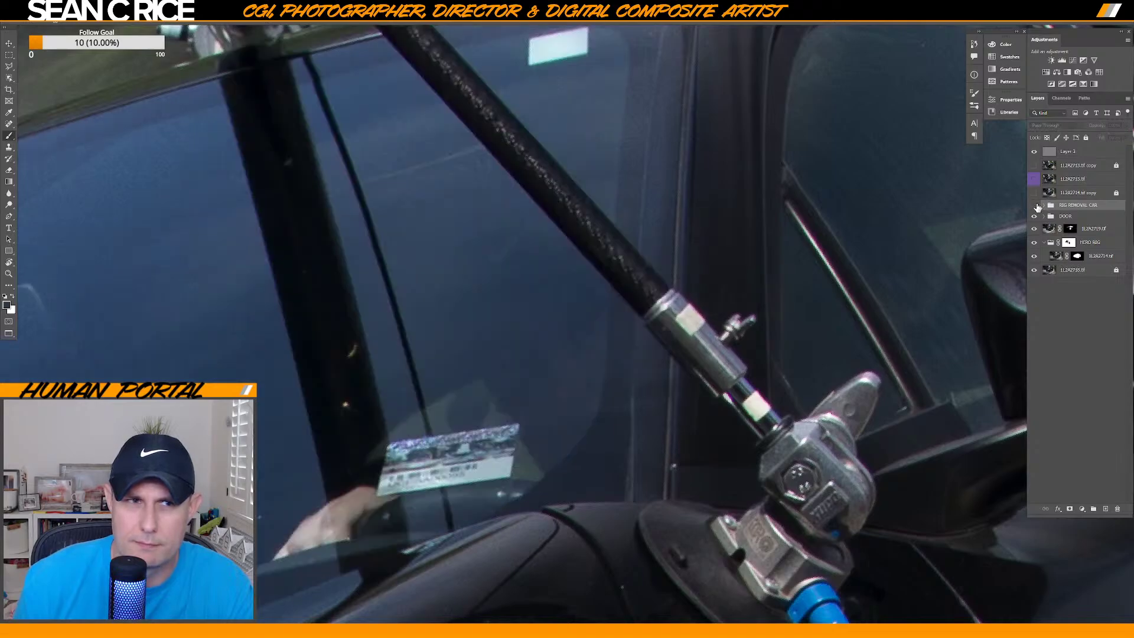
pyautogui.click(1038, 207)
pyautogui.click(1038, 207)
pyautogui.click(1039, 207)
pyautogui.click(1038, 207)
pyautogui.click(1038, 206)
pyautogui.click(1038, 207)
pyautogui.click(1038, 207)
pyautogui.click(1038, 207)
pyautogui.click(1039, 207)
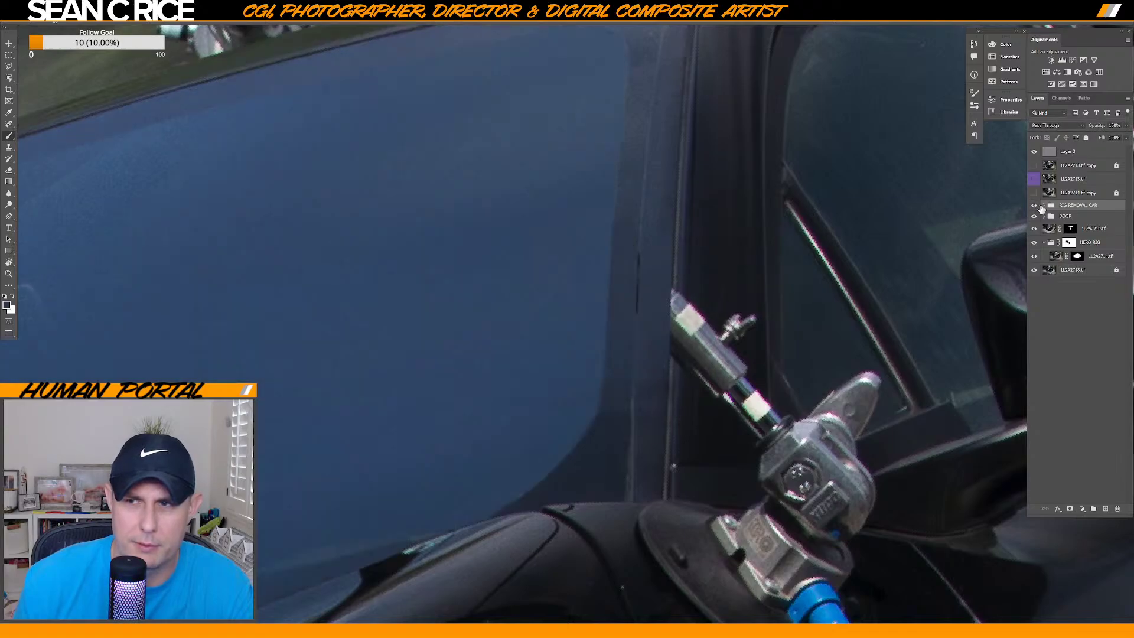
pyautogui.click(1043, 206)
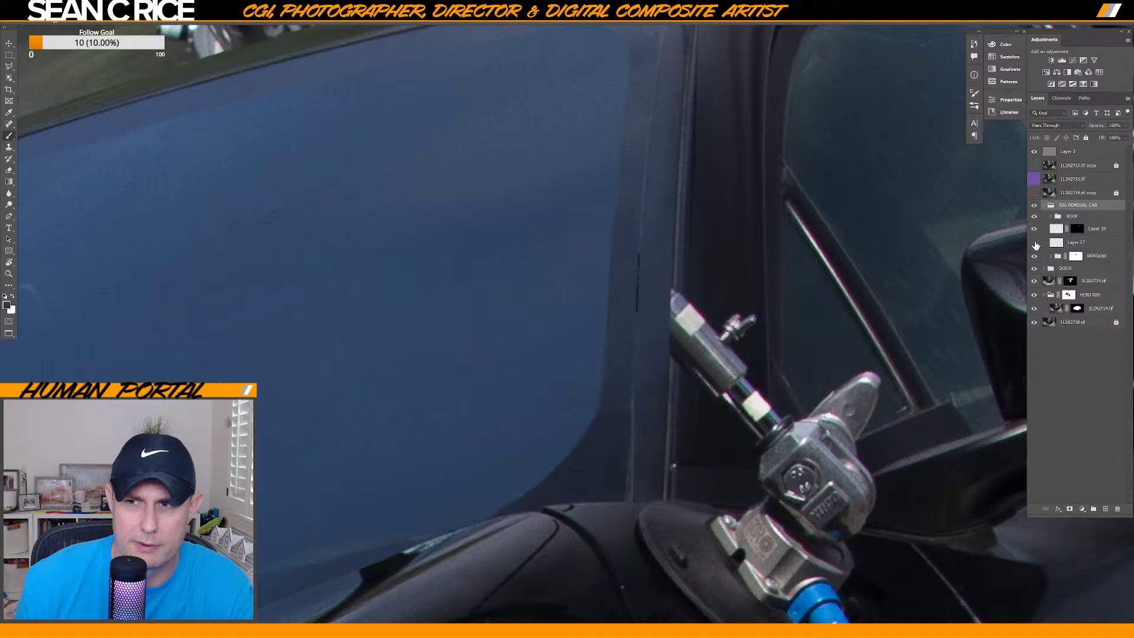
pyautogui.click(1035, 231)
pyautogui.click(1036, 232)
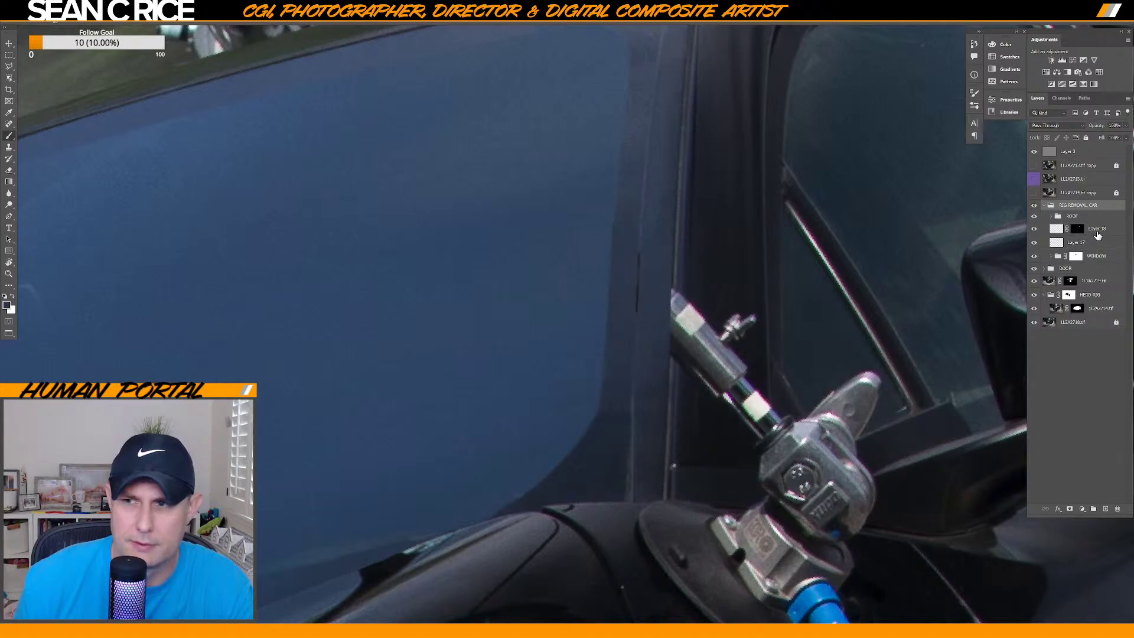
# Add a new empty layer above the masked rig-arm paint layer and clip it to that layer.
pyautogui.click(1096, 232)
pyautogui.hotkey('ctrl', 'shift', 'n')
pyautogui.press('Return')
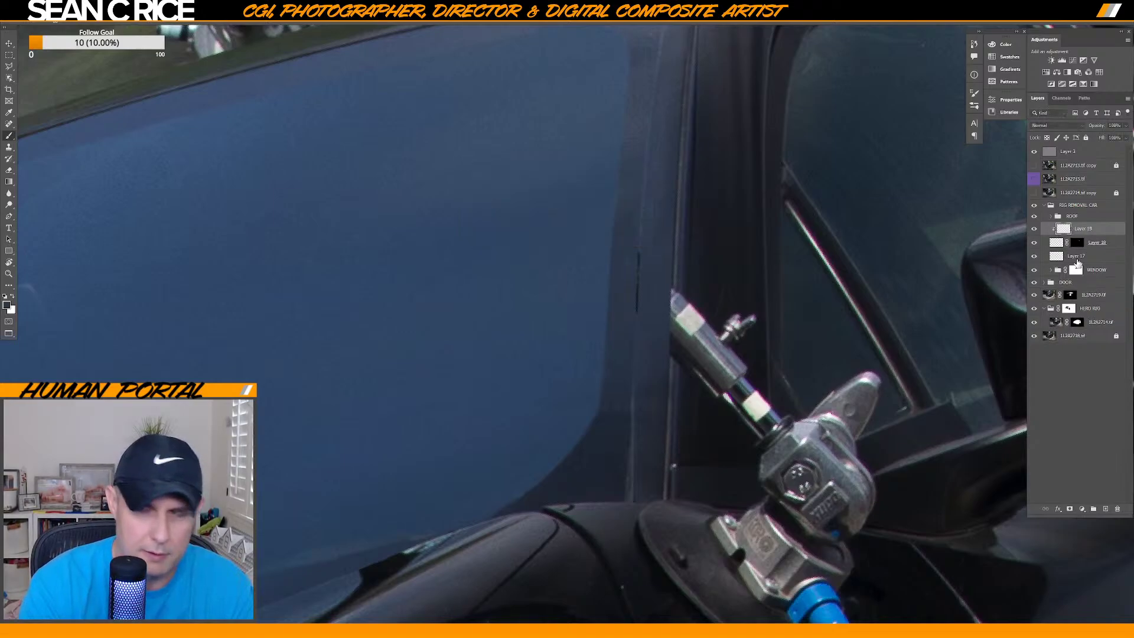
pyautogui.press('alt')
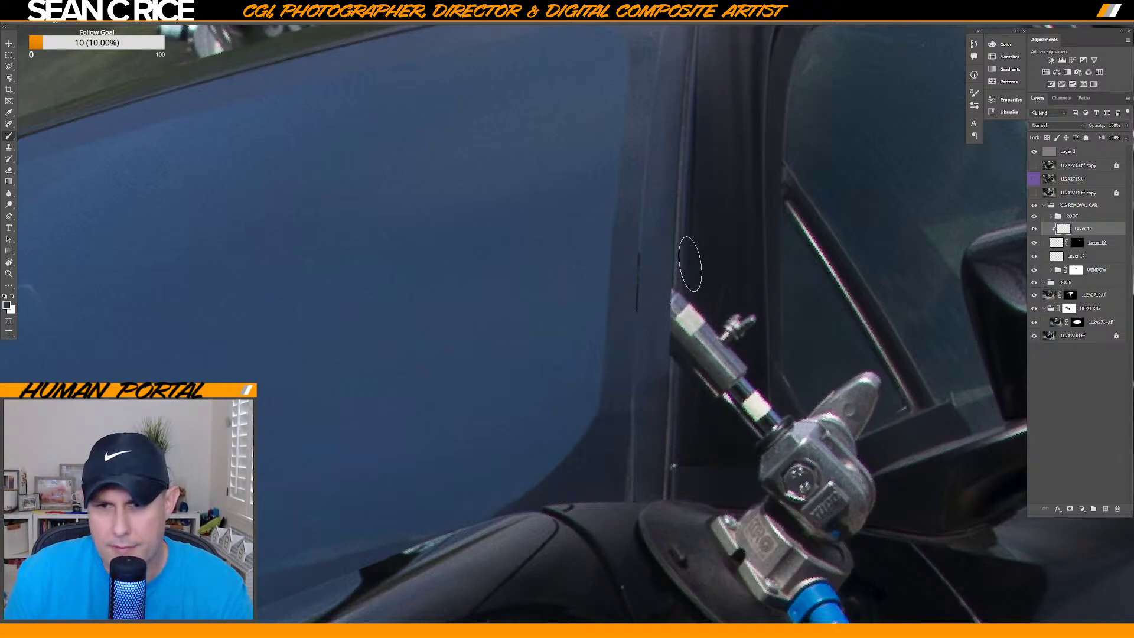
pyautogui.press('alt')
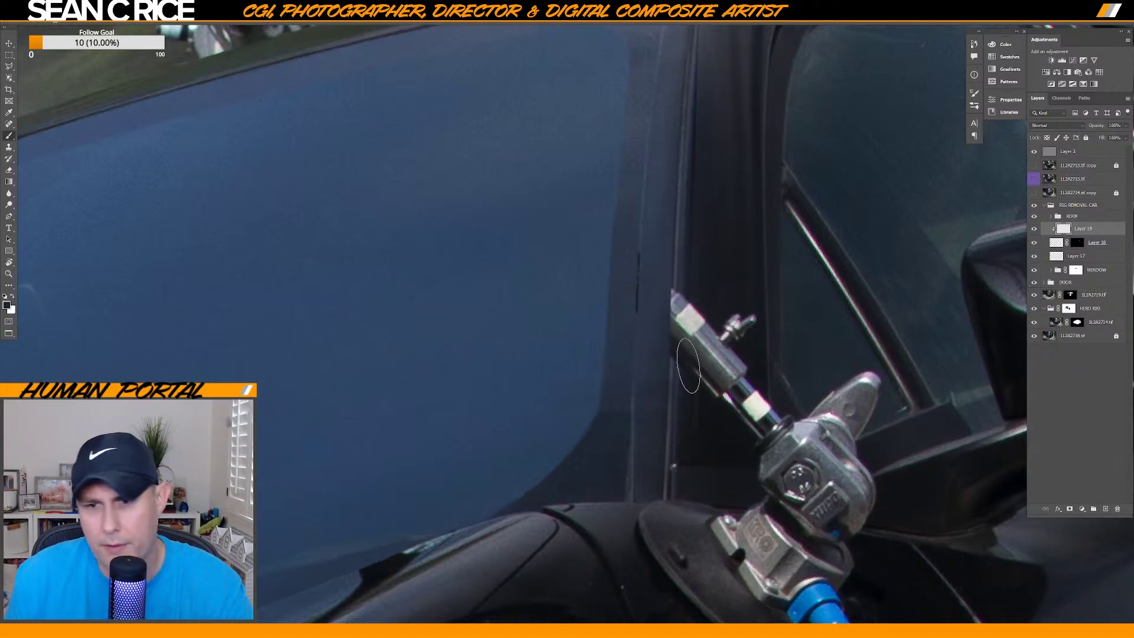
pyautogui.scroll(-2, 686, 310)
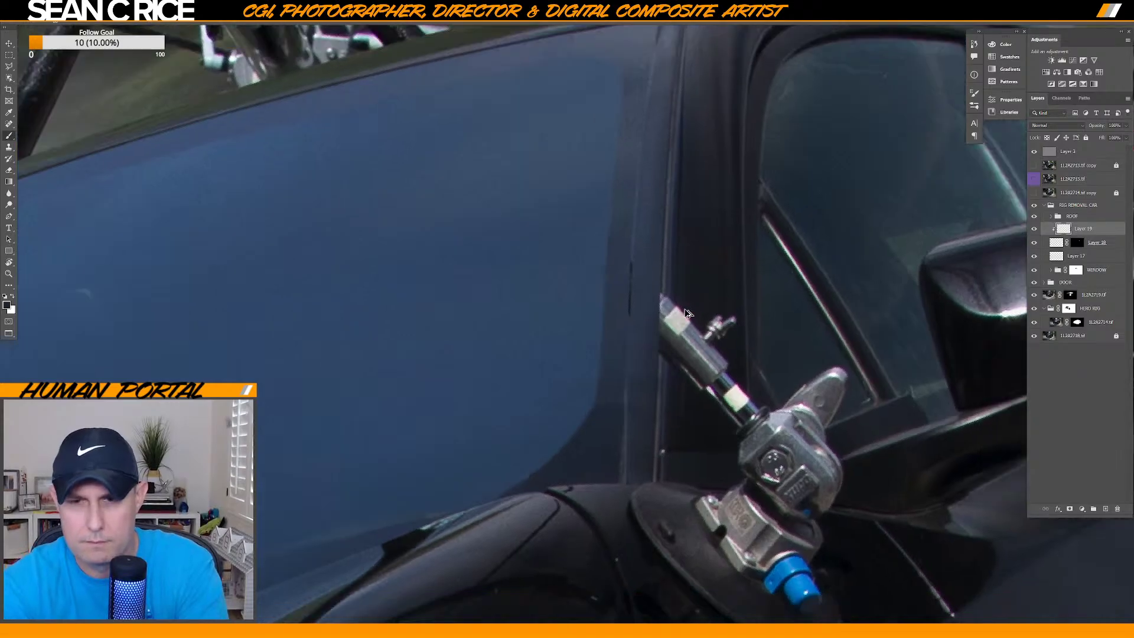
# Add a new empty, unclipped layer above the clipped Layer 19 in the RIG REMOVAL CAR group.
pyautogui.scroll(-1, 689, 304)
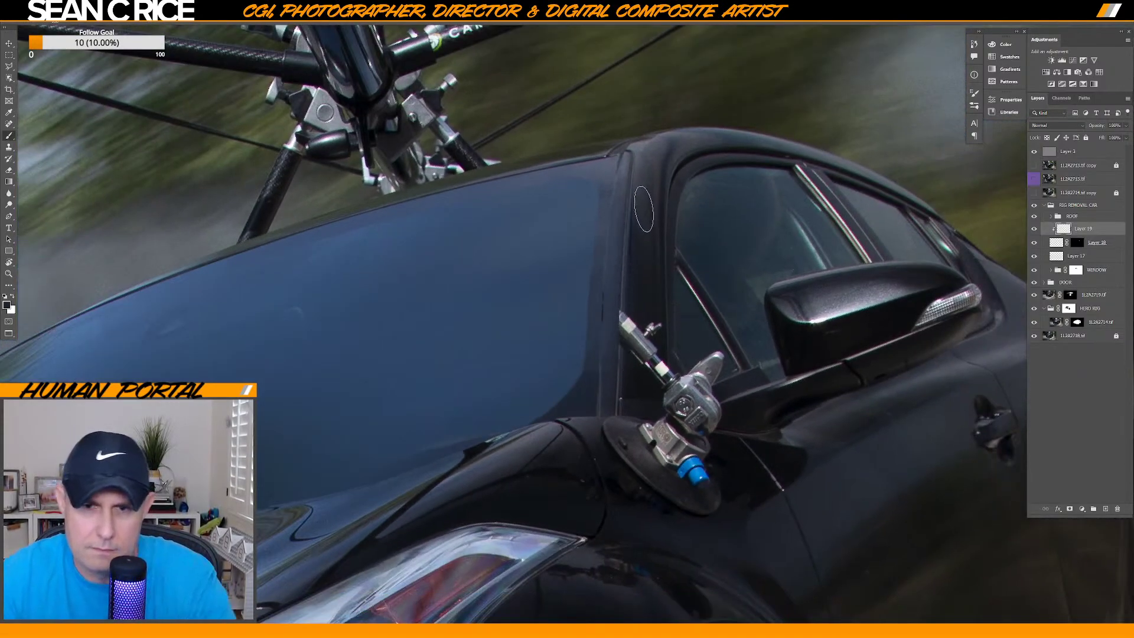
pyautogui.press('ctrl')
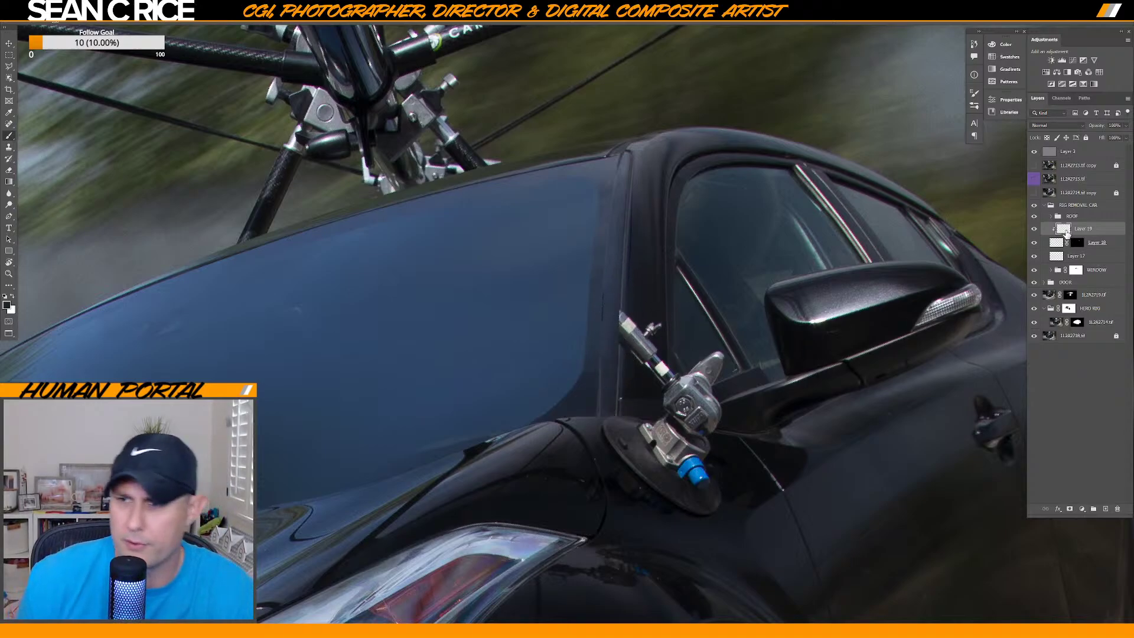
pyautogui.hotkey('ctrl', 'shift', 'n')
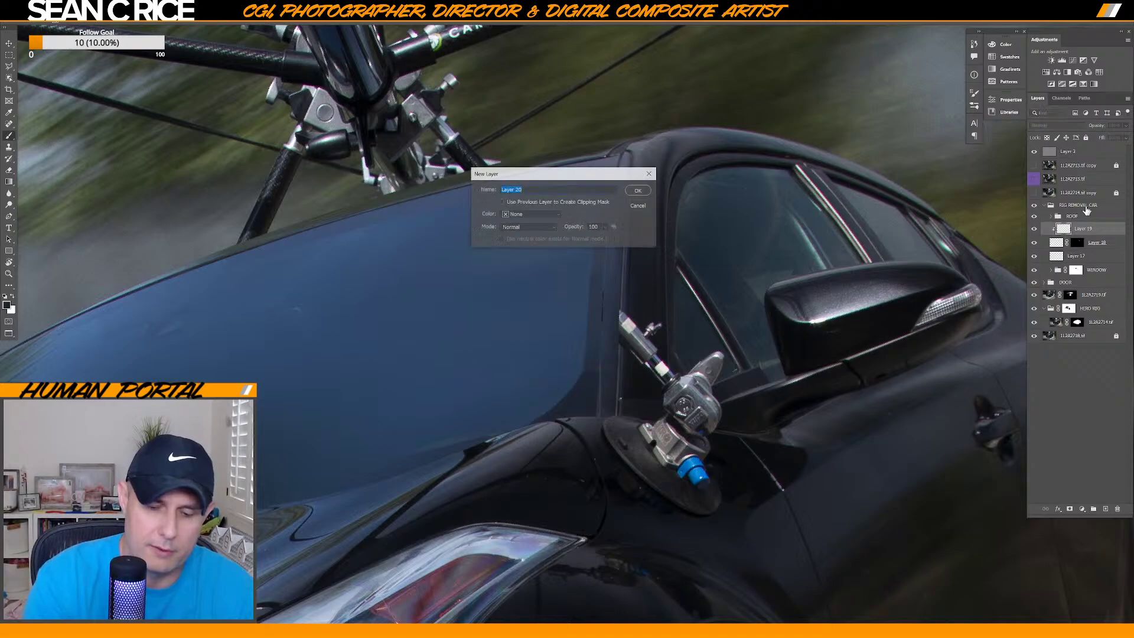
pyautogui.press('Return')
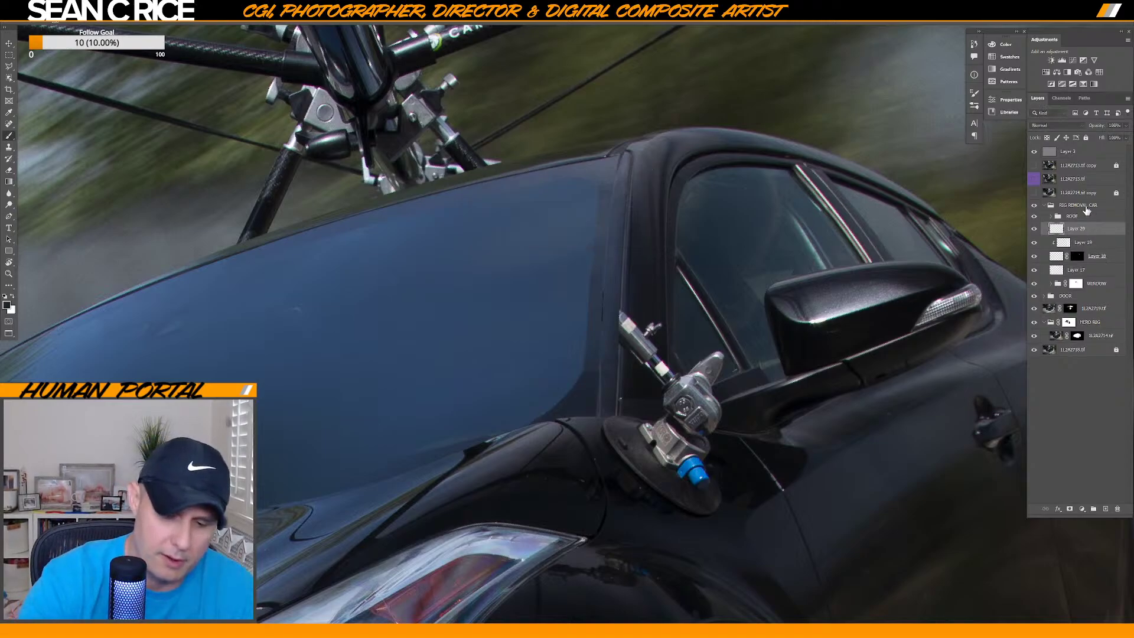
# Set up the Clone Stamp tool with the Main Soft brush and shape its tip into a narrow, nearly upright ellipse.
pyautogui.scroll(3, 581, 338)
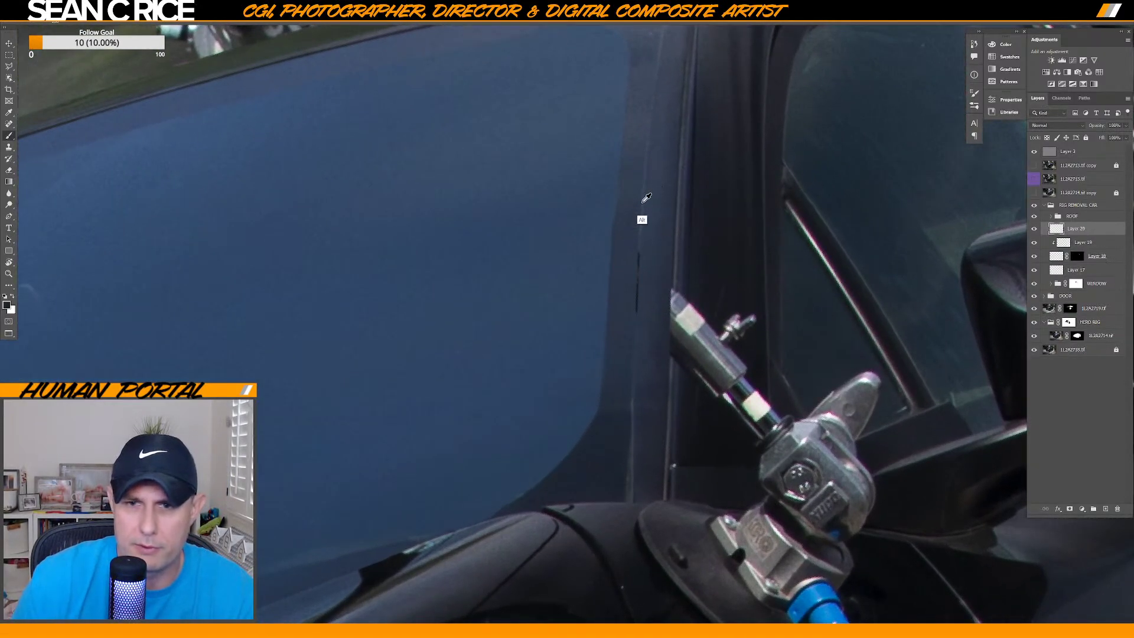
pyautogui.press('s')
pyautogui.hotkey('alt', 's')
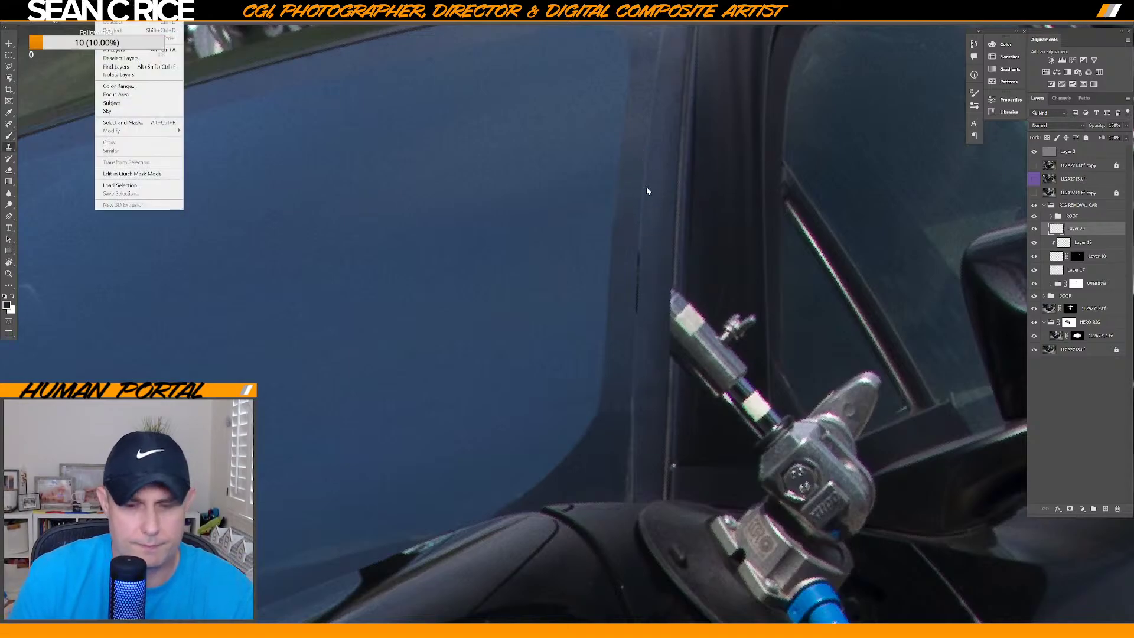
pyautogui.press('Escape')
pyautogui.hotkey('alt', 's')
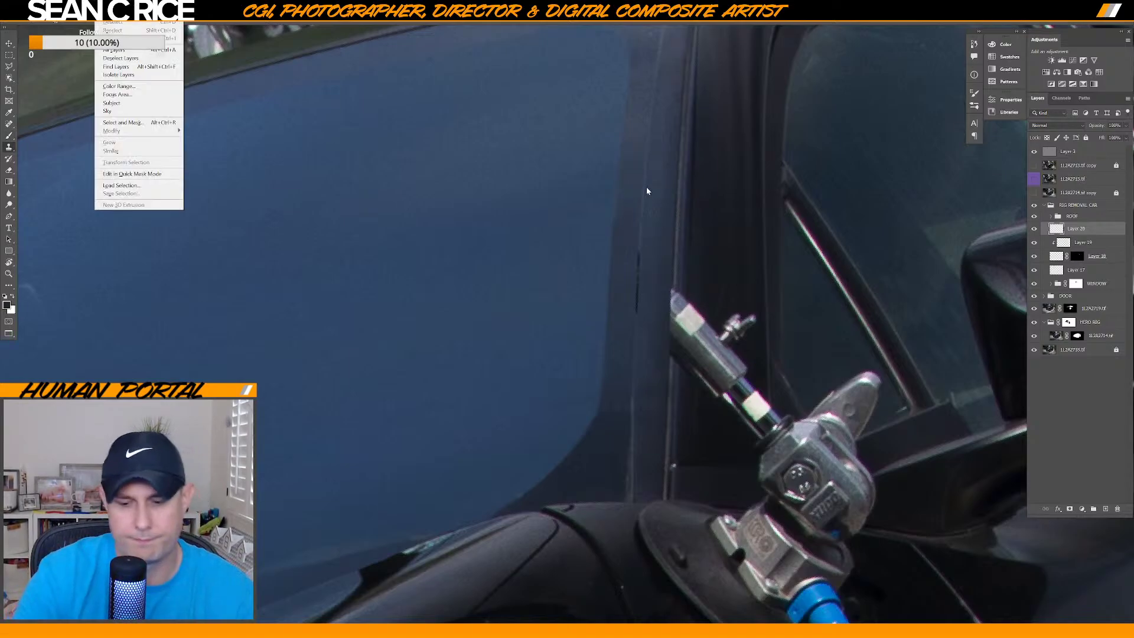
pyautogui.press('Escape')
pyautogui.press('b')
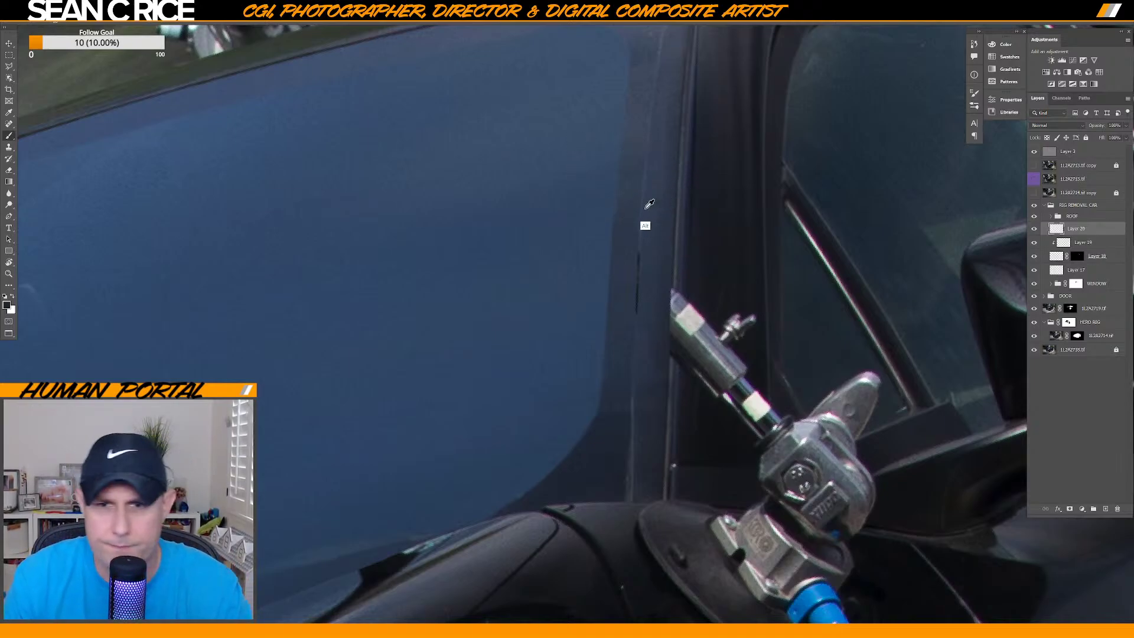
pyautogui.rightClick(649, 180)
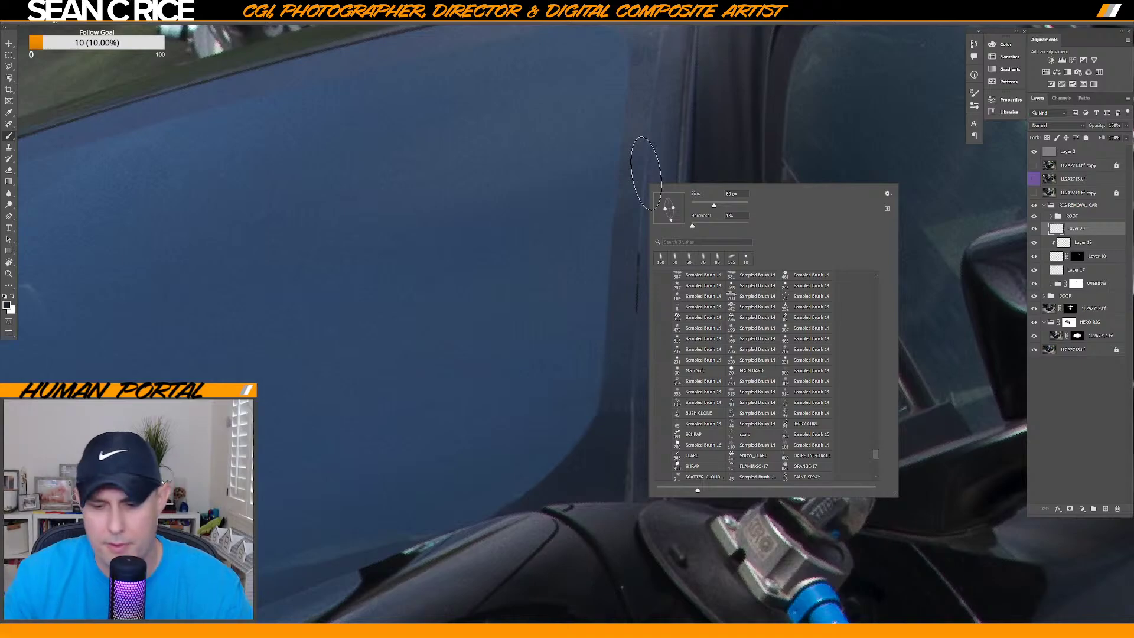
pyautogui.press('Escape')
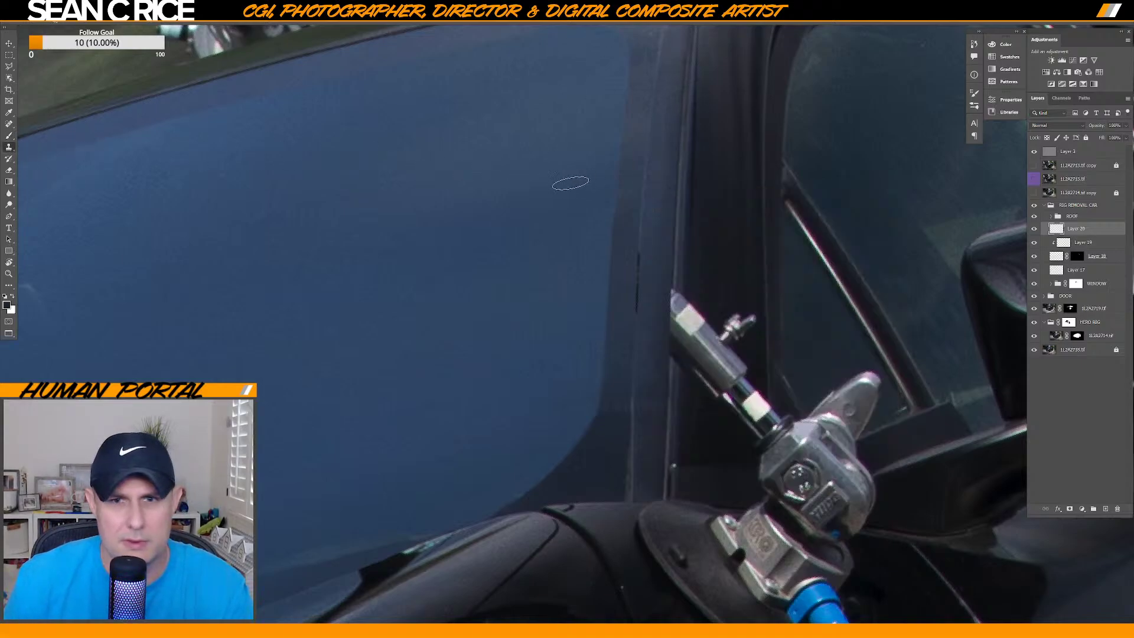
pyautogui.rightClick(583, 191)
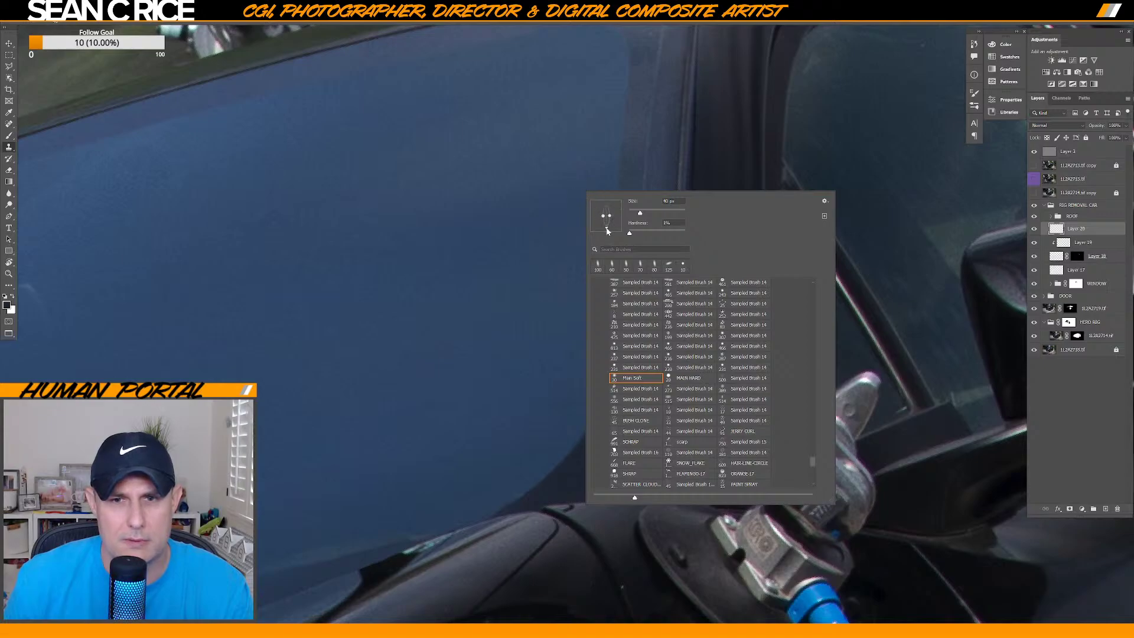
pyautogui.press('Return')
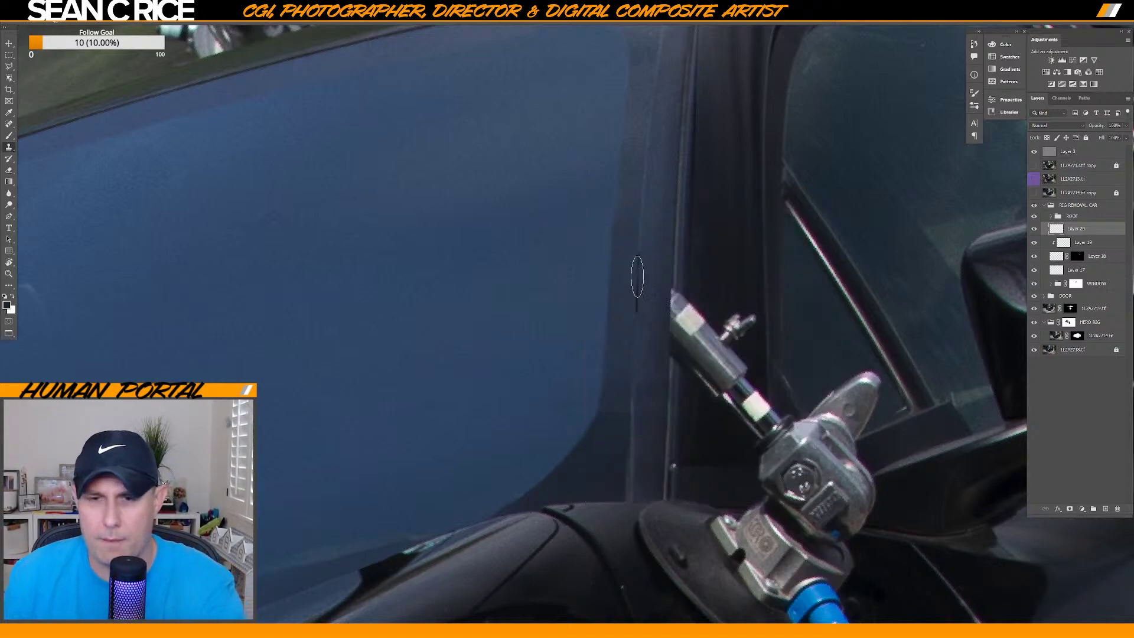
# Clone nearby clean windshield border over the thin dark line beside the upper end of the rig arm.
pyautogui.press('alt')
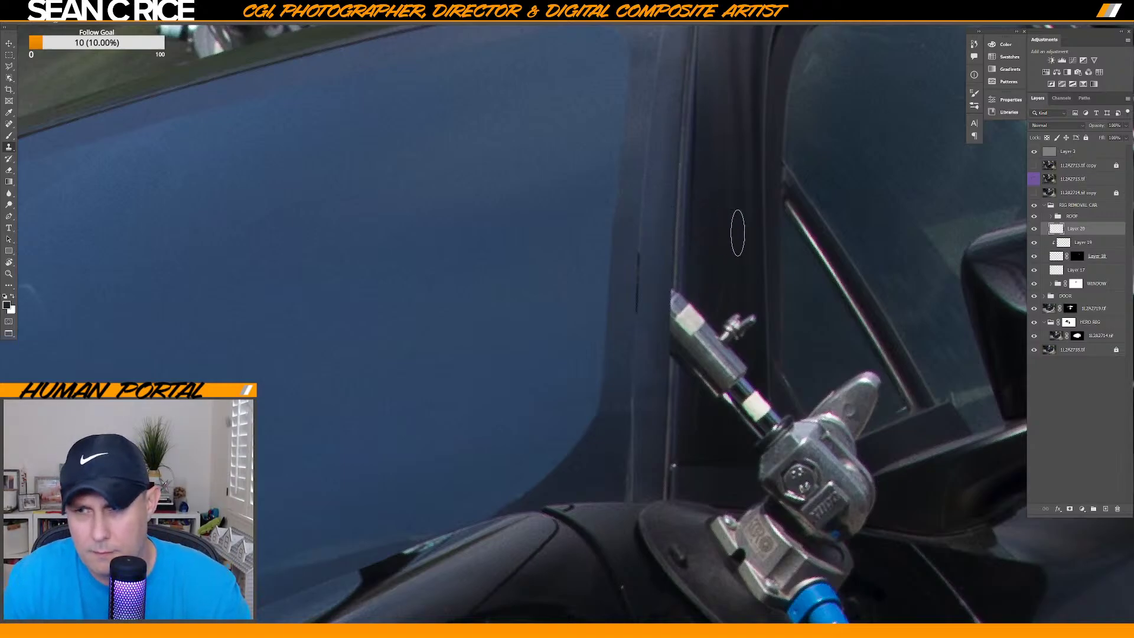
pyautogui.hotkey('ctrl', '0')
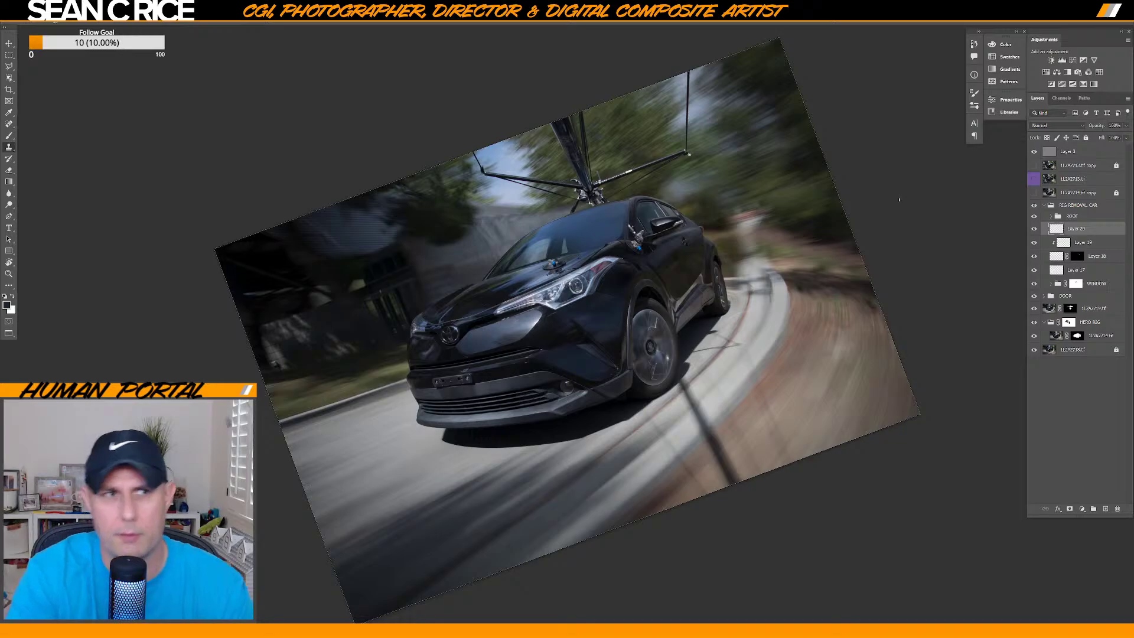
pyautogui.hotkey('ctrl', '+')
pyautogui.hotkey('ctrl', '+')
pyautogui.hotkey('ctrl', '+')
pyautogui.hotkey('ctrl', '+')
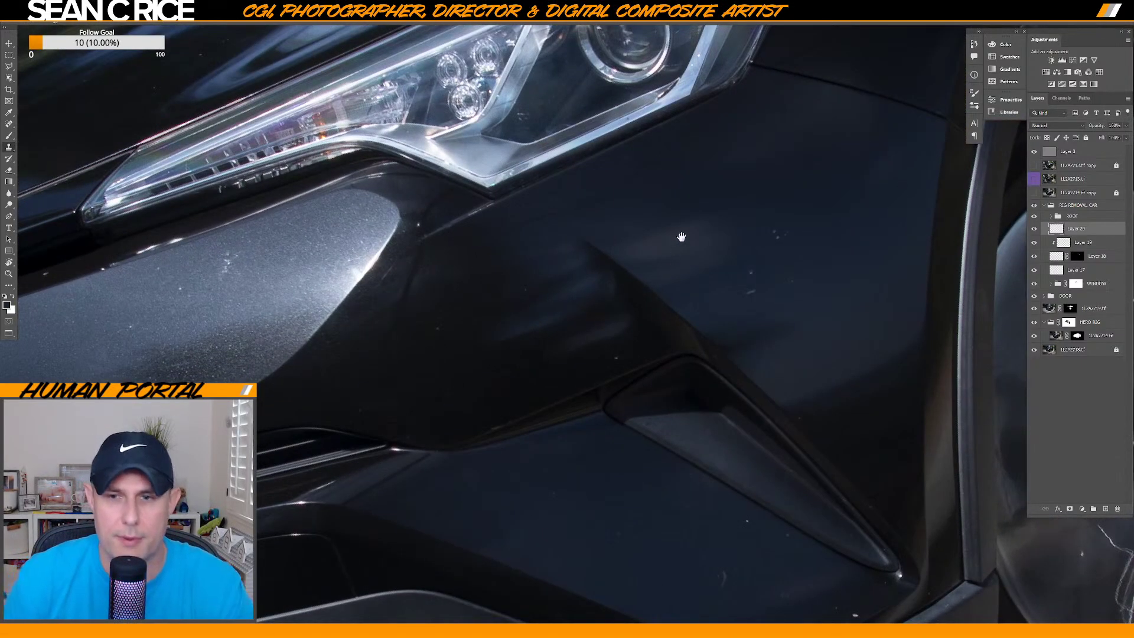
pyautogui.moveTo(727, 190); pyautogui.dragTo(670, 312)
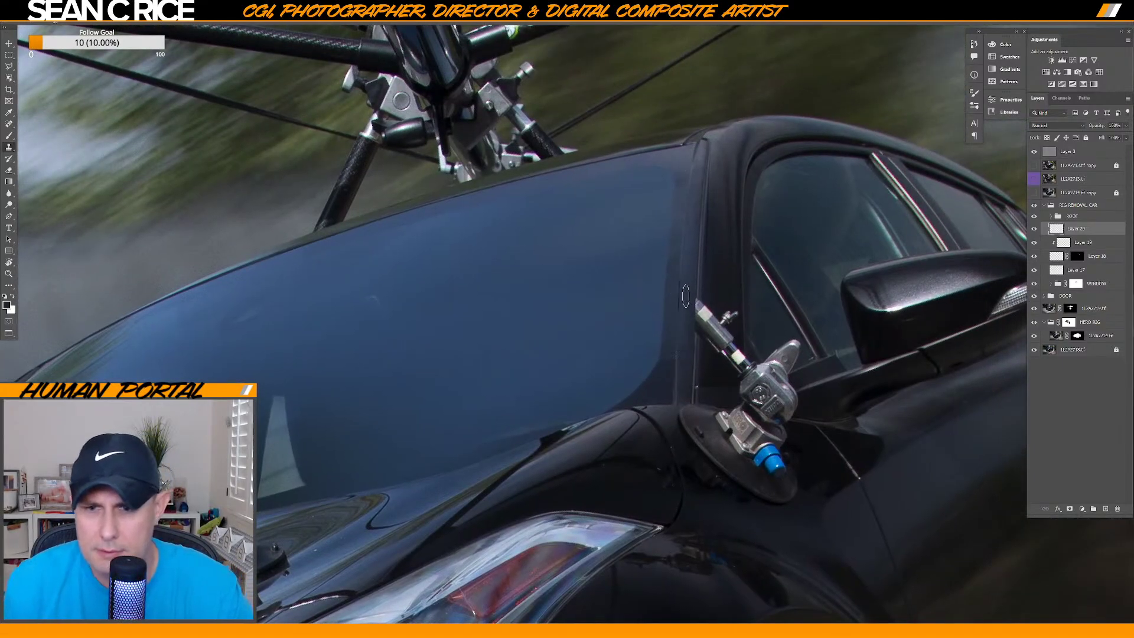
pyautogui.hotkey('ctrl', '+')
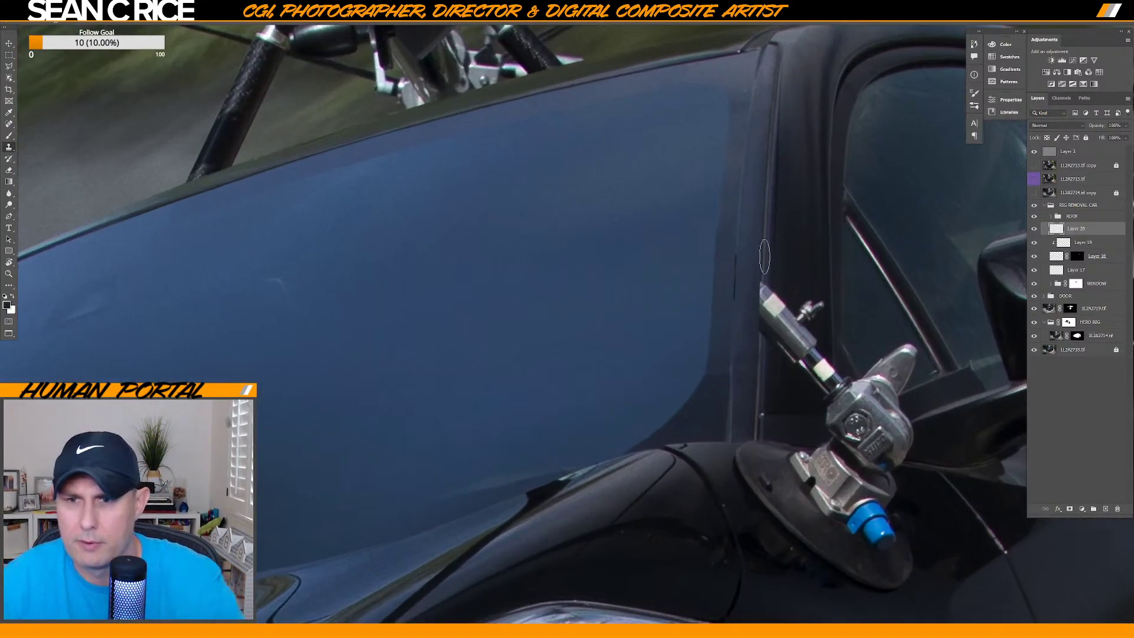
pyautogui.hotkey('ctrl', '+')
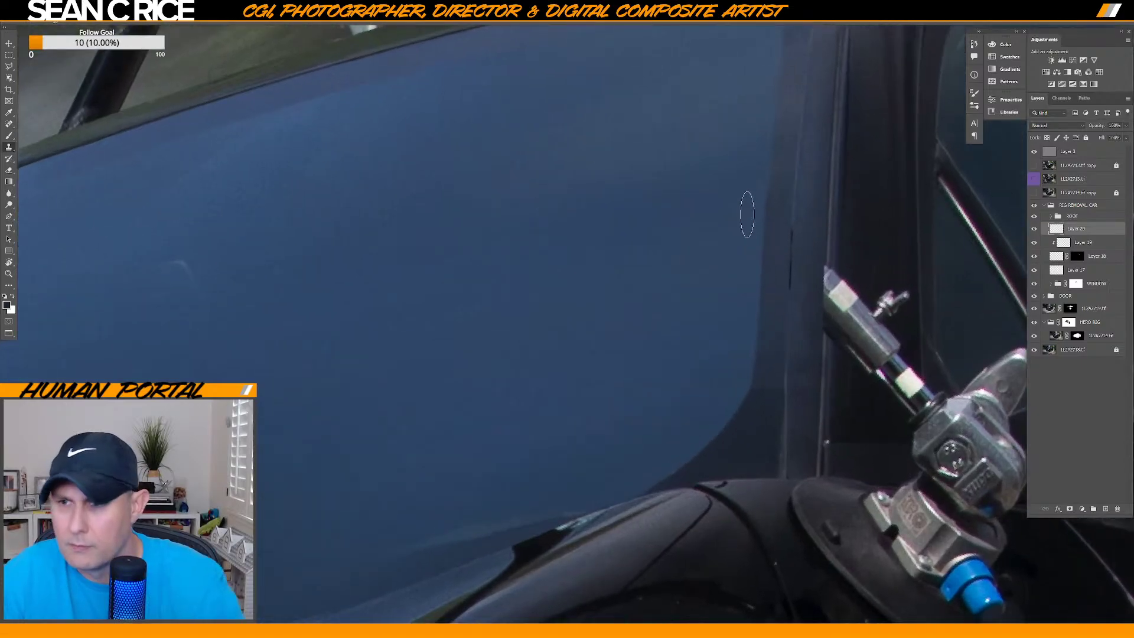
pyautogui.moveTo(767, 247); pyautogui.dragTo(656, 388)
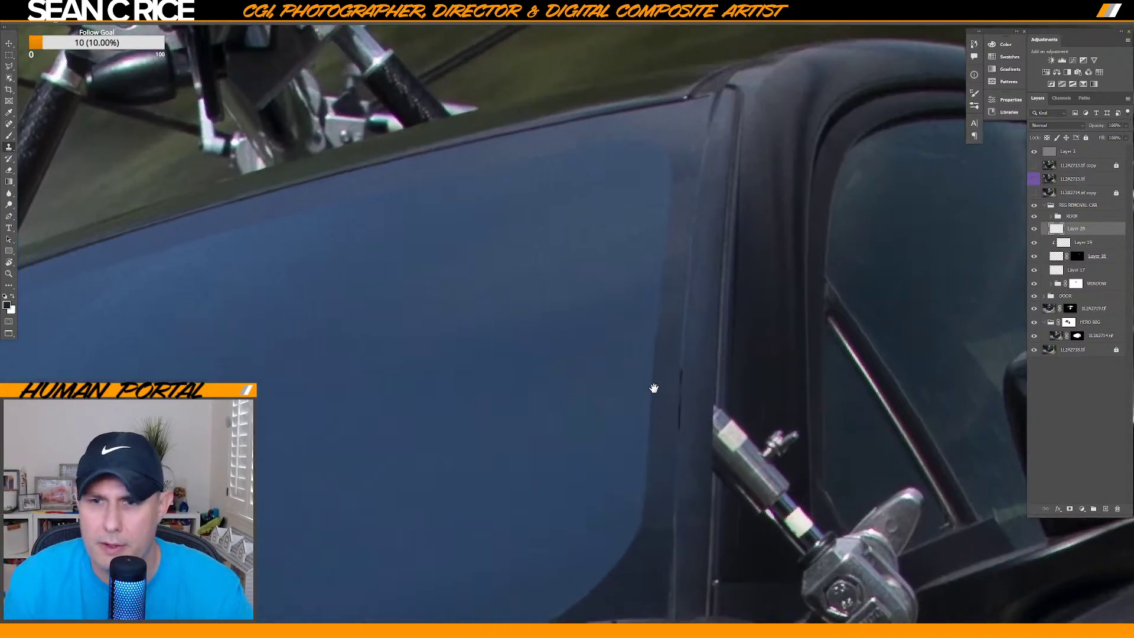
pyautogui.keyDown('alt'); pyautogui.click(679, 329); pyautogui.keyUp('alt')
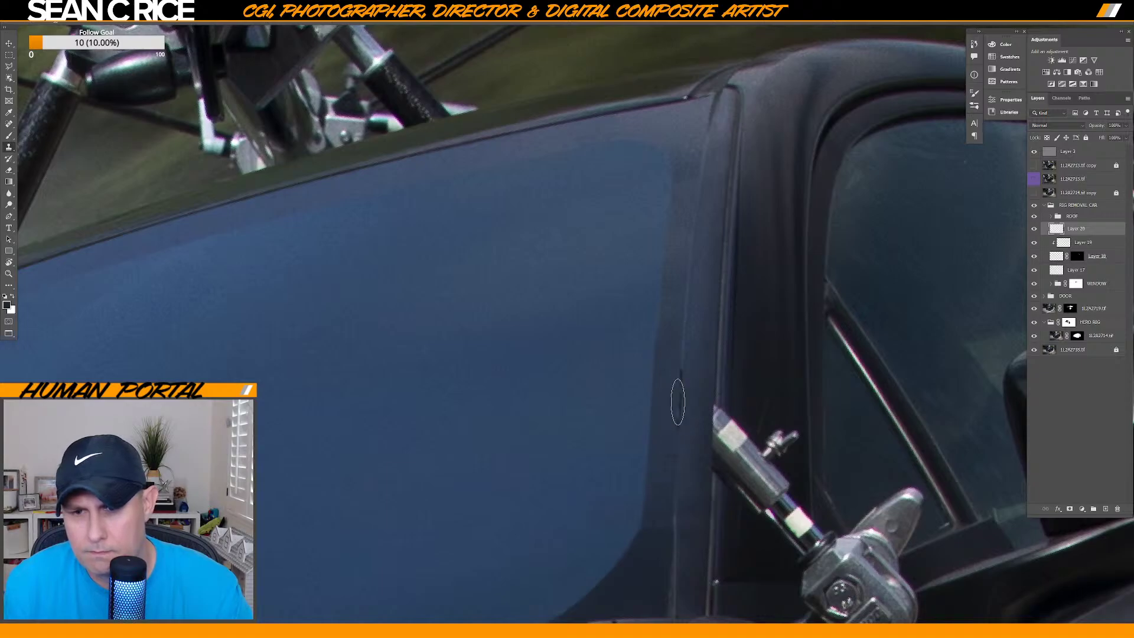
pyautogui.keyDown('alt'); pyautogui.click(684, 326); pyautogui.keyUp('alt')
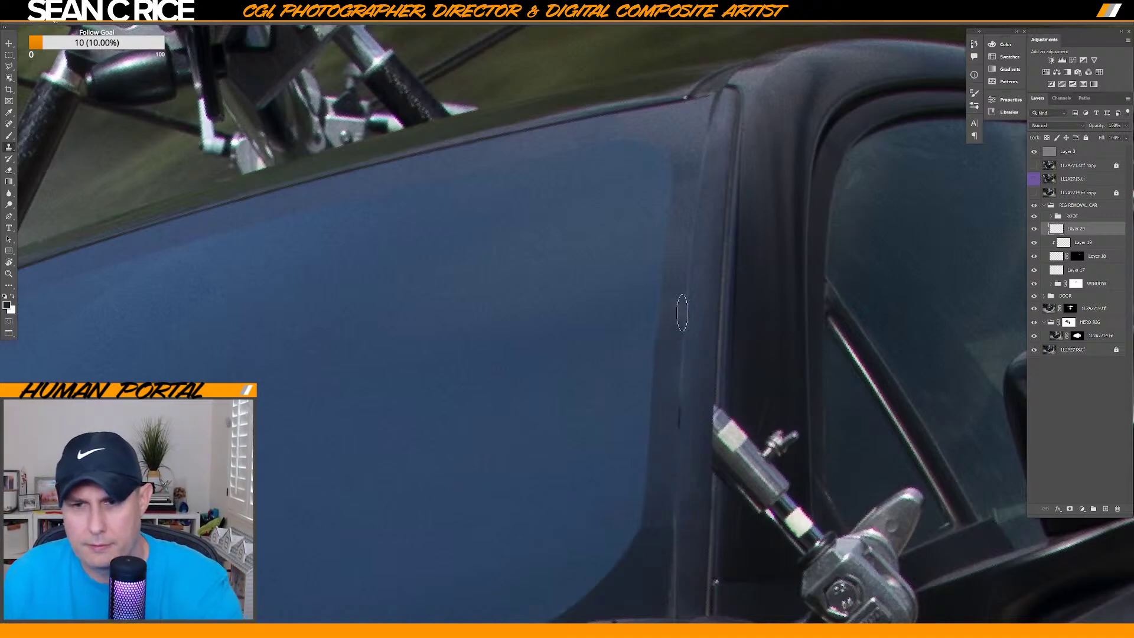
pyautogui.keyDown('alt'); pyautogui.click(686, 301); pyautogui.keyUp('alt')
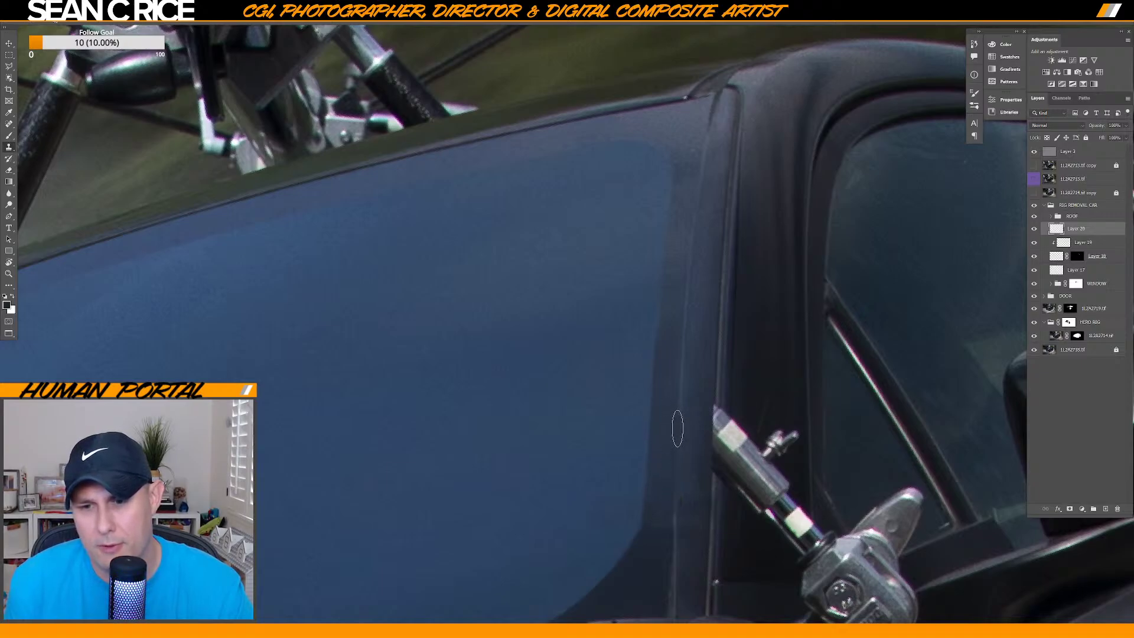
pyautogui.keyDown('alt'); pyautogui.click(682, 372); pyautogui.keyUp('alt')
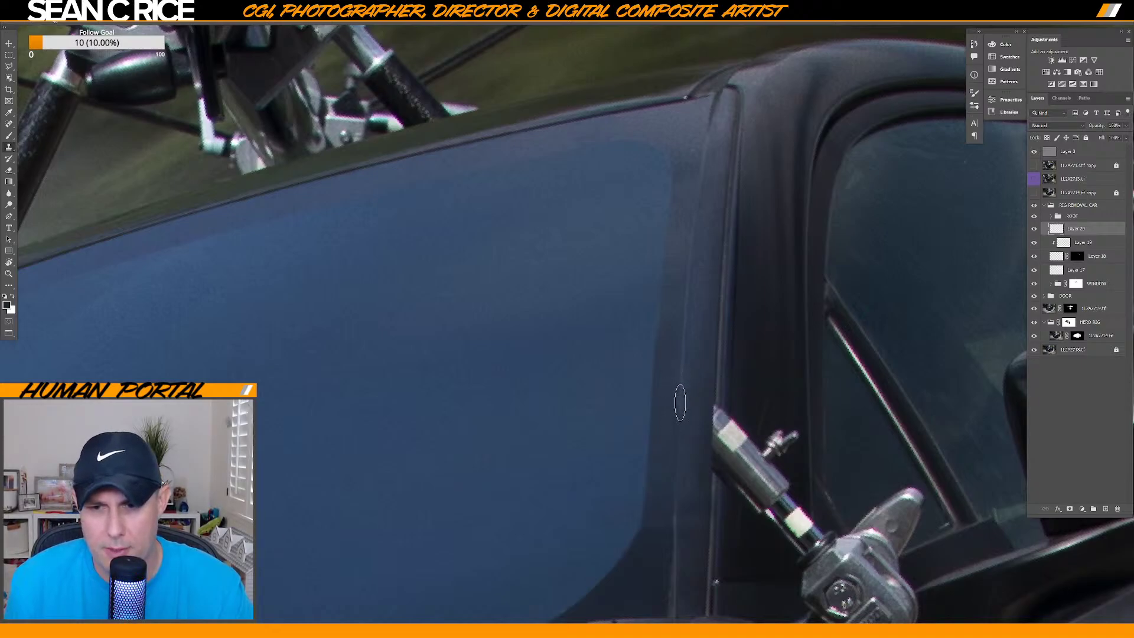
pyautogui.moveTo(680, 402)
pyautogui.mouseDown()
pyautogui.moveTo(675, 504)
pyautogui.moveTo(678, 436)
pyautogui.mouseUp()
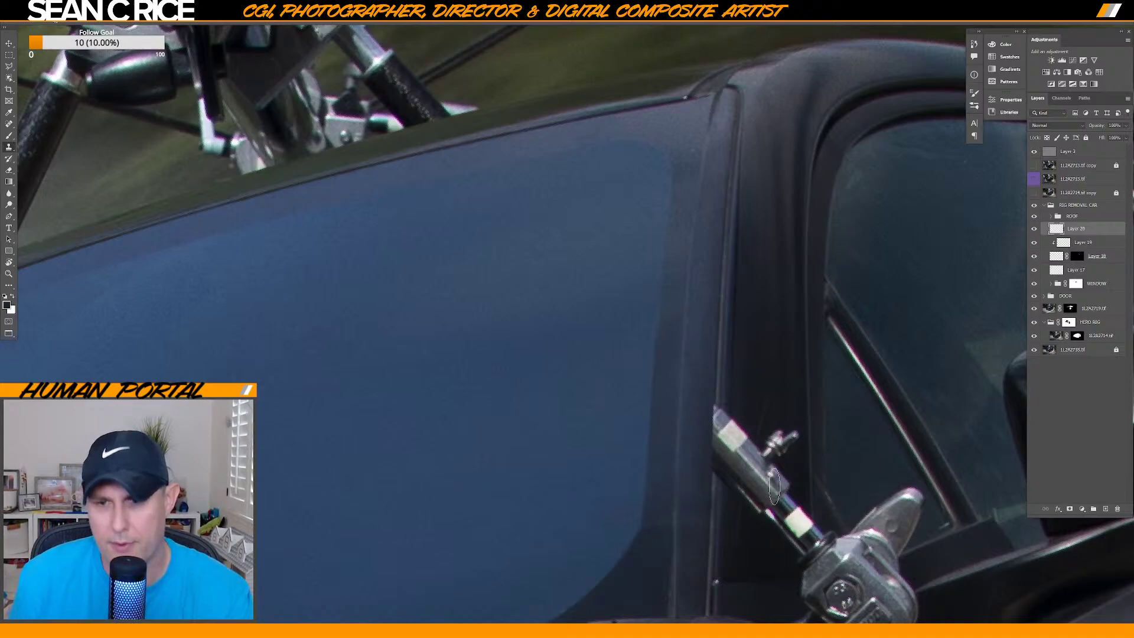
# Add another new empty layer and clone the windshield trim line down over the tip of the rig arm.
pyautogui.hotkey('ctrl', 'shift', 'n')
pyautogui.press('Return')
pyautogui.press('alt')
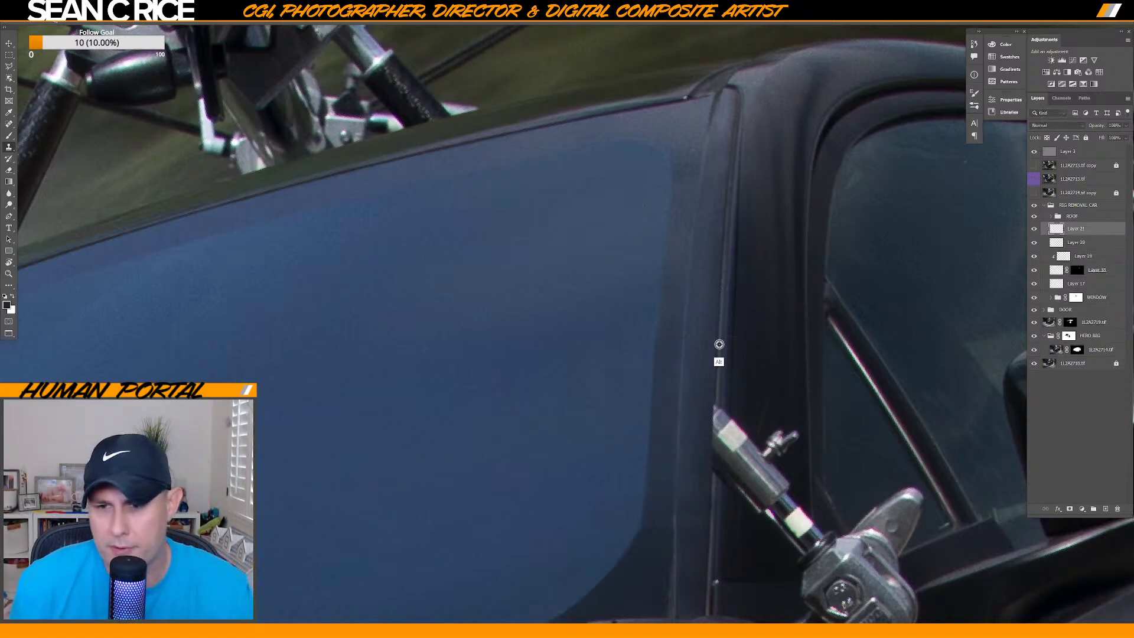
pyautogui.keyDown('alt'); pyautogui.click(717, 347); pyautogui.keyUp('alt')
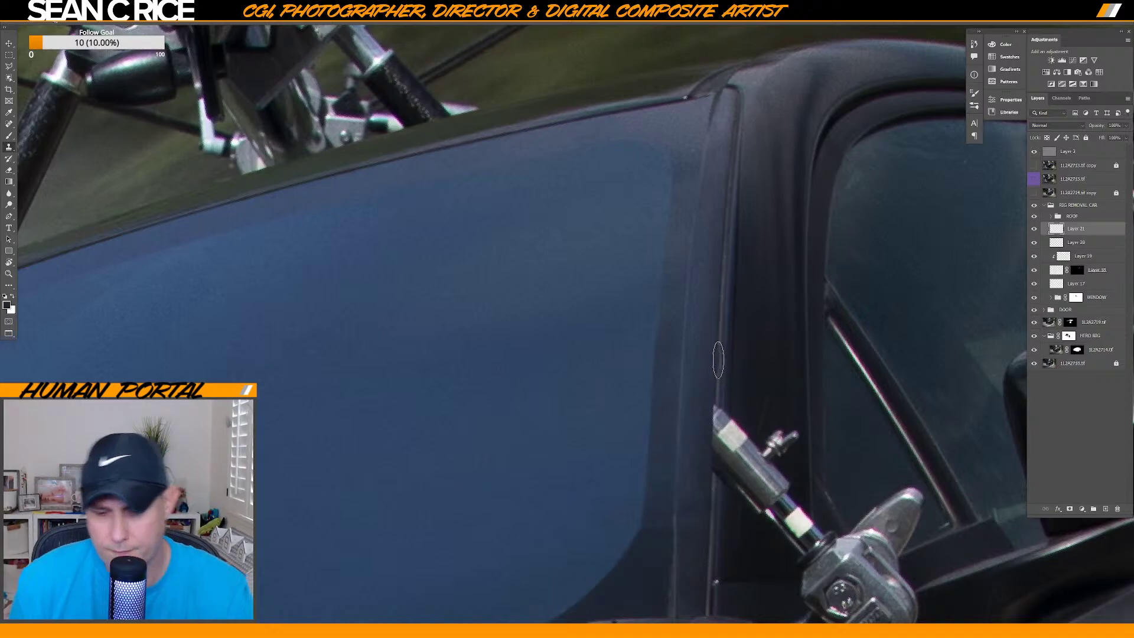
pyautogui.moveTo(719, 356)
pyautogui.mouseDown()
pyautogui.moveTo(718, 433)
pyautogui.moveTo(715, 369)
pyautogui.moveTo(722, 402)
pyautogui.moveTo(739, 281)
pyautogui.moveTo(725, 396)
pyautogui.mouseUp()
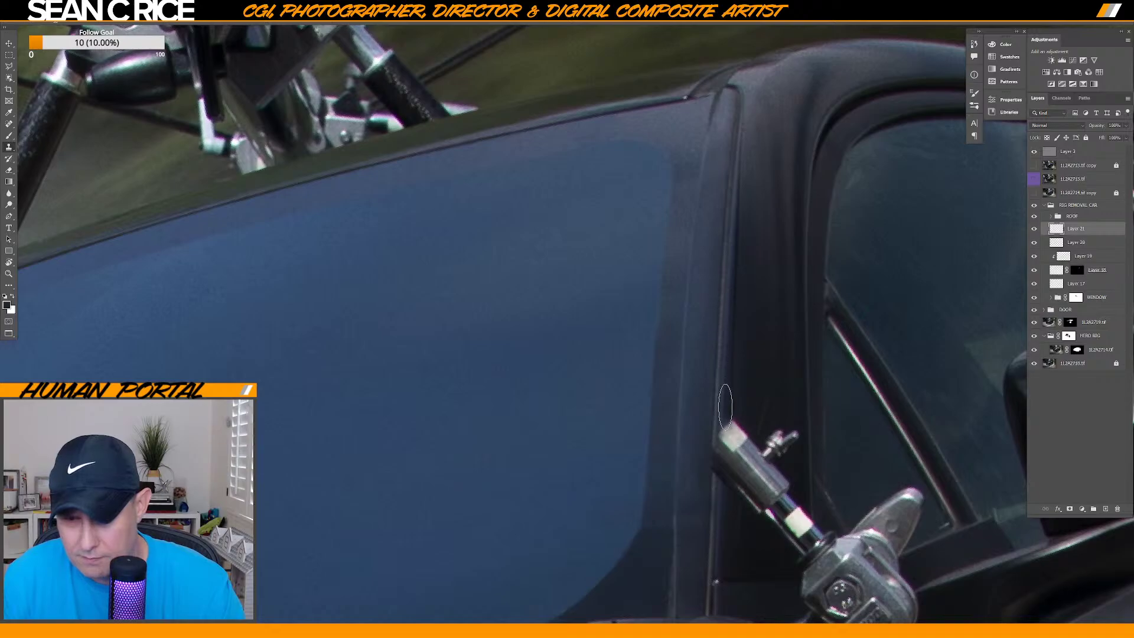
pyautogui.moveTo(728, 419); pyautogui.dragTo(722, 398)
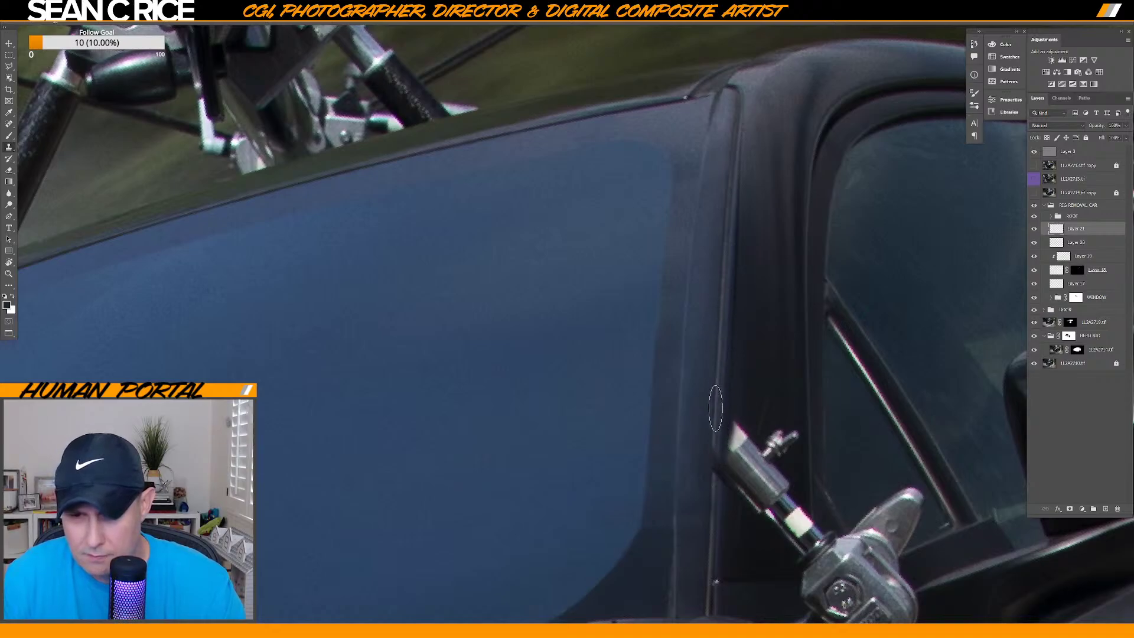
# Extend the cloned trim line farther down beside the rig arm and clone over the arm's remaining light tip.
pyautogui.keyDown('alt'); pyautogui.click(715, 396); pyautogui.keyUp('alt')
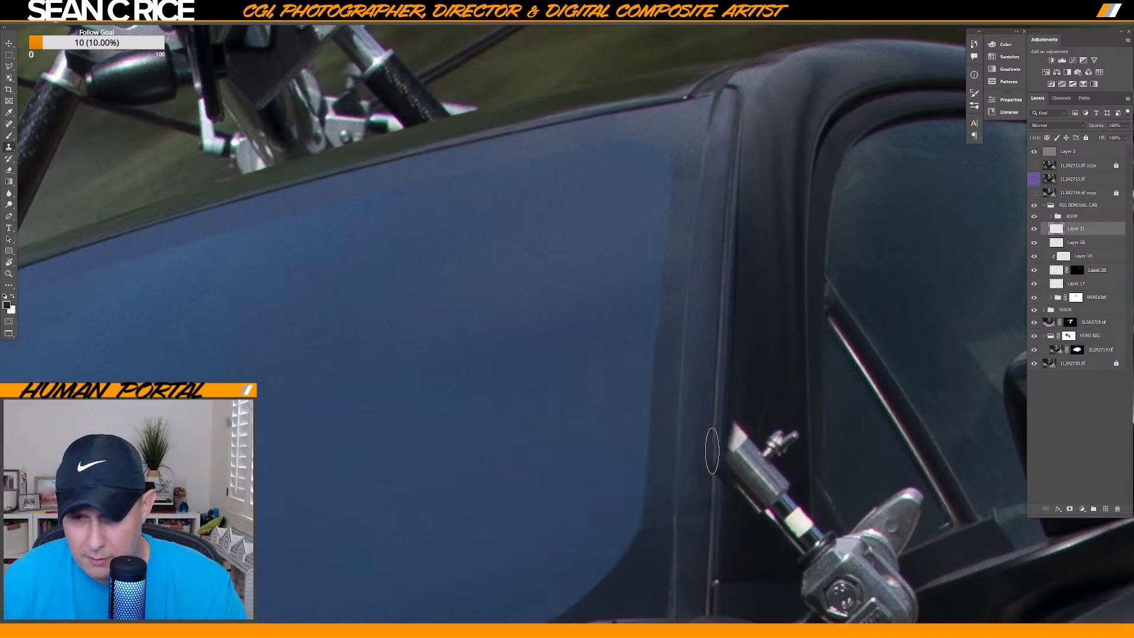
pyautogui.moveTo(711, 462); pyautogui.dragTo(715, 417)
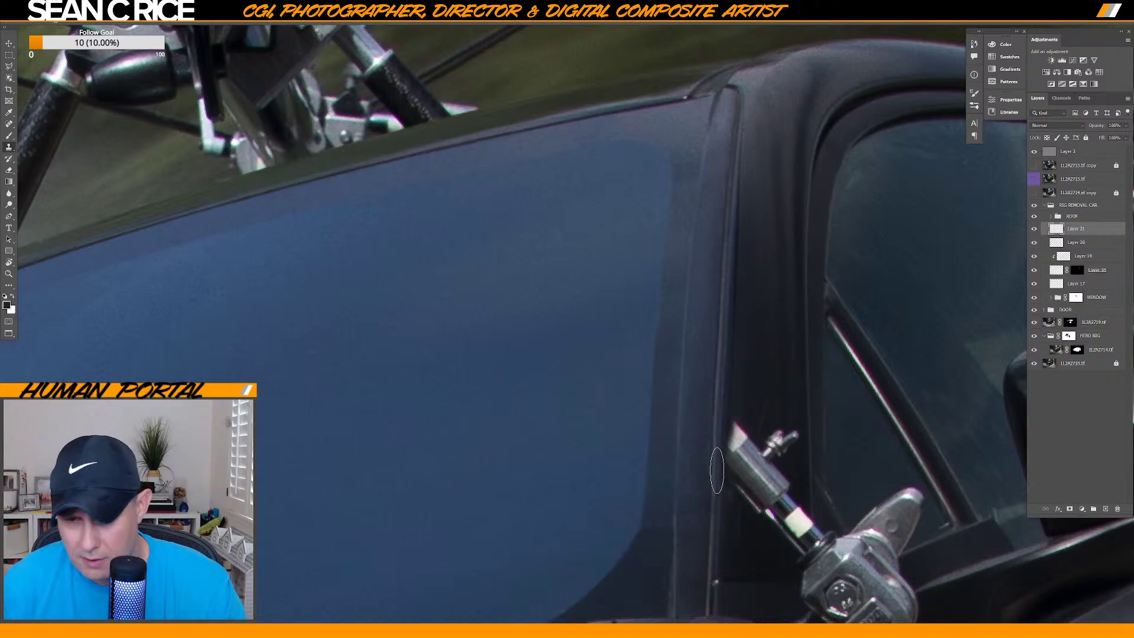
pyautogui.moveTo(718, 468); pyautogui.dragTo(734, 434)
pyautogui.hotkey('ctrl', 'z')
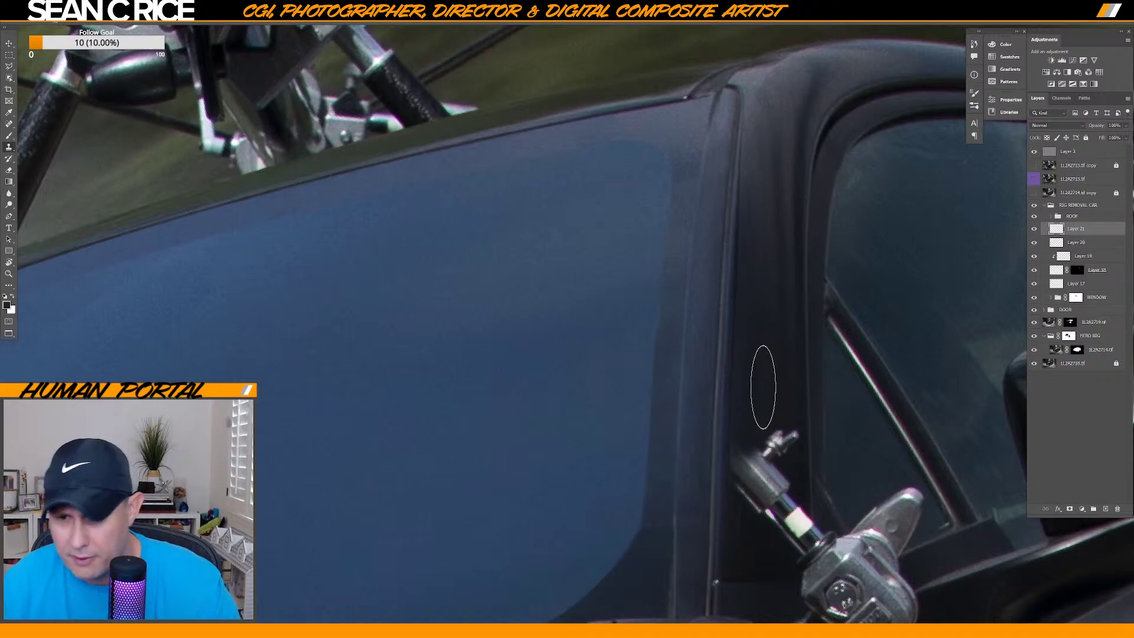
# Clone the dark windshield pillar over the upper end of the rig arm, including its bolt and white section.
pyautogui.scroll(-3, 759, 409)
pyautogui.scroll(5, 756, 384)
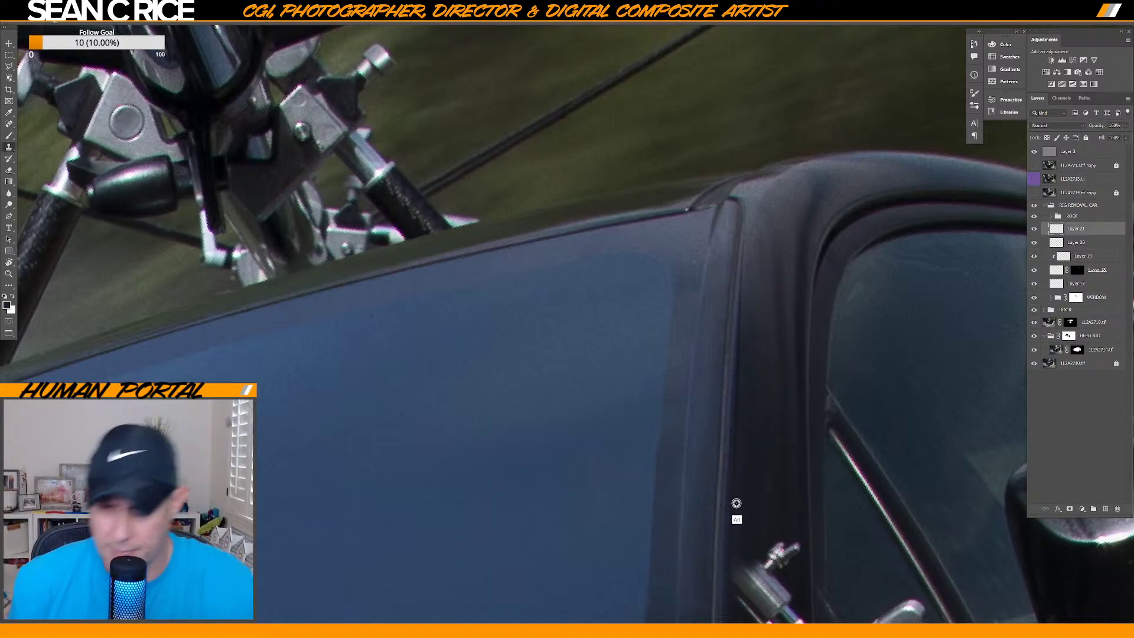
pyautogui.scroll(-5, 735, 517)
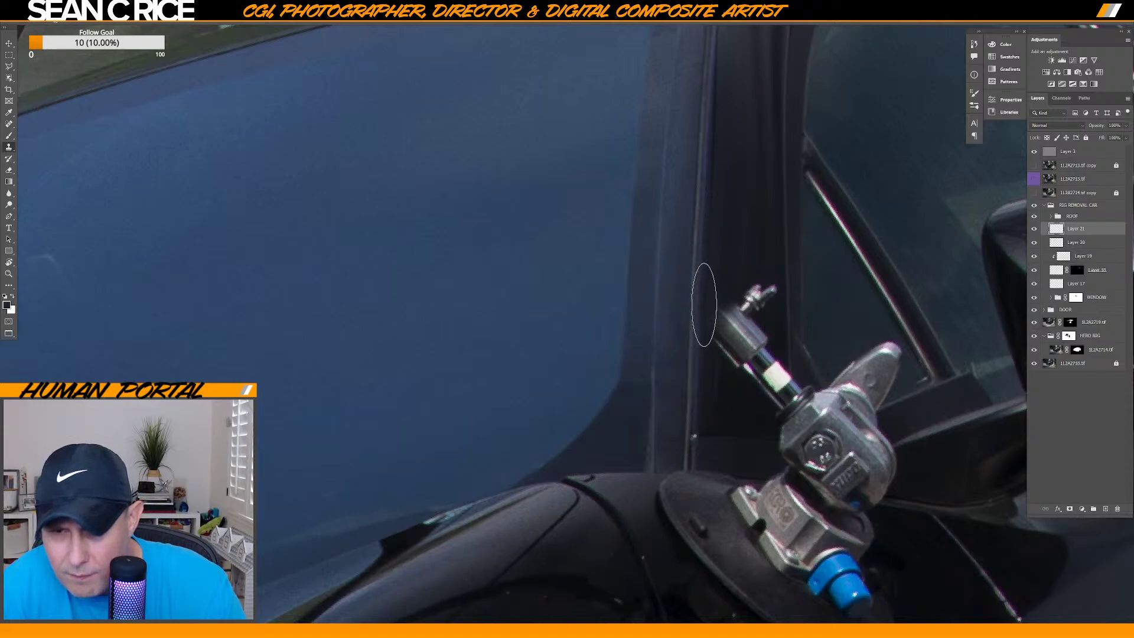
pyautogui.moveTo(705, 305)
pyautogui.mouseDown()
pyautogui.moveTo(699, 354)
pyautogui.moveTo(709, 322)
pyautogui.moveTo(772, 284)
pyautogui.moveTo(771, 328)
pyautogui.mouseUp()
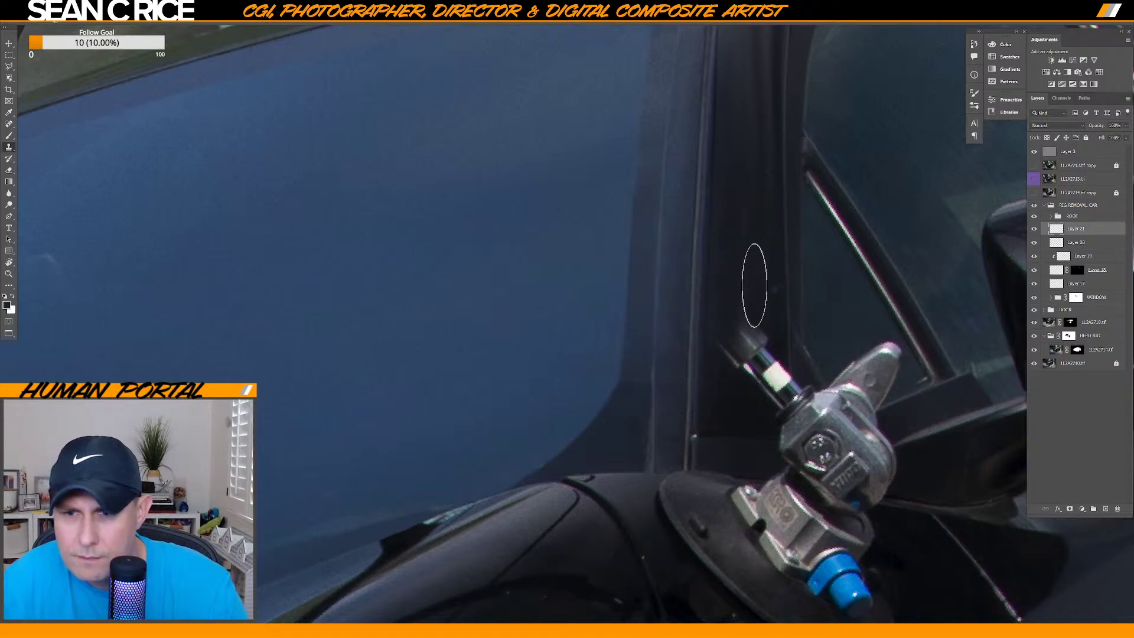
pyautogui.keyDown('alt'); pyautogui.click(745, 222); pyautogui.keyUp('alt')
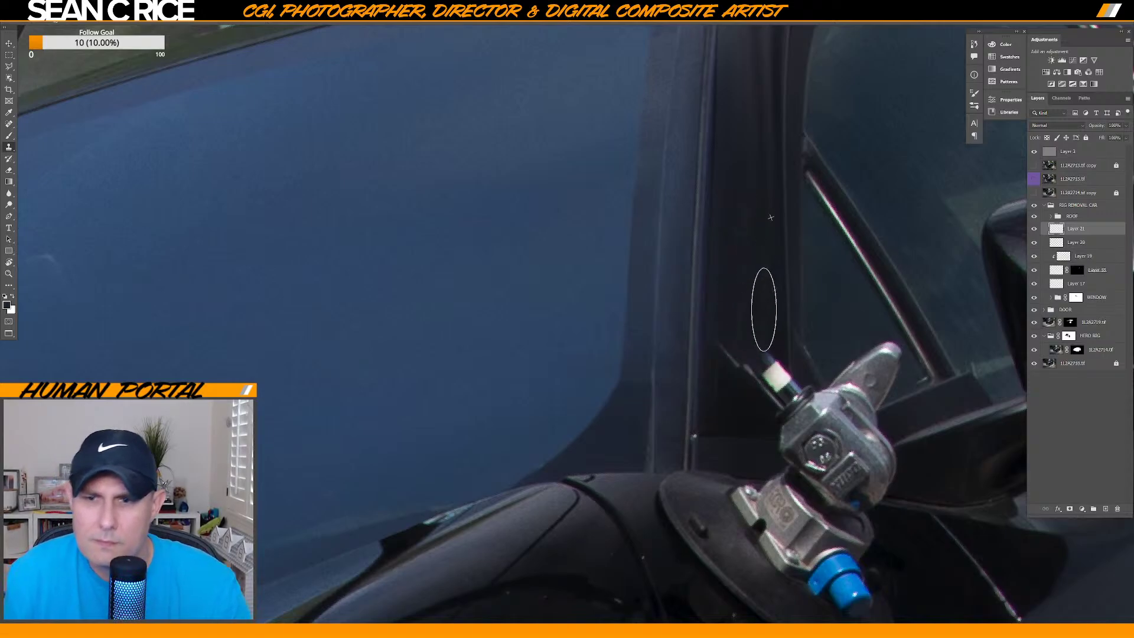
pyautogui.keyDown('alt'); pyautogui.click(772, 220); pyautogui.keyUp('alt')
pyautogui.moveTo(764, 284)
pyautogui.mouseDown()
pyautogui.moveTo(768, 349)
pyautogui.moveTo(752, 372)
pyautogui.moveTo(750, 355)
pyautogui.moveTo(745, 368)
pyautogui.moveTo(721, 337)
pyautogui.moveTo(717, 362)
pyautogui.mouseUp()
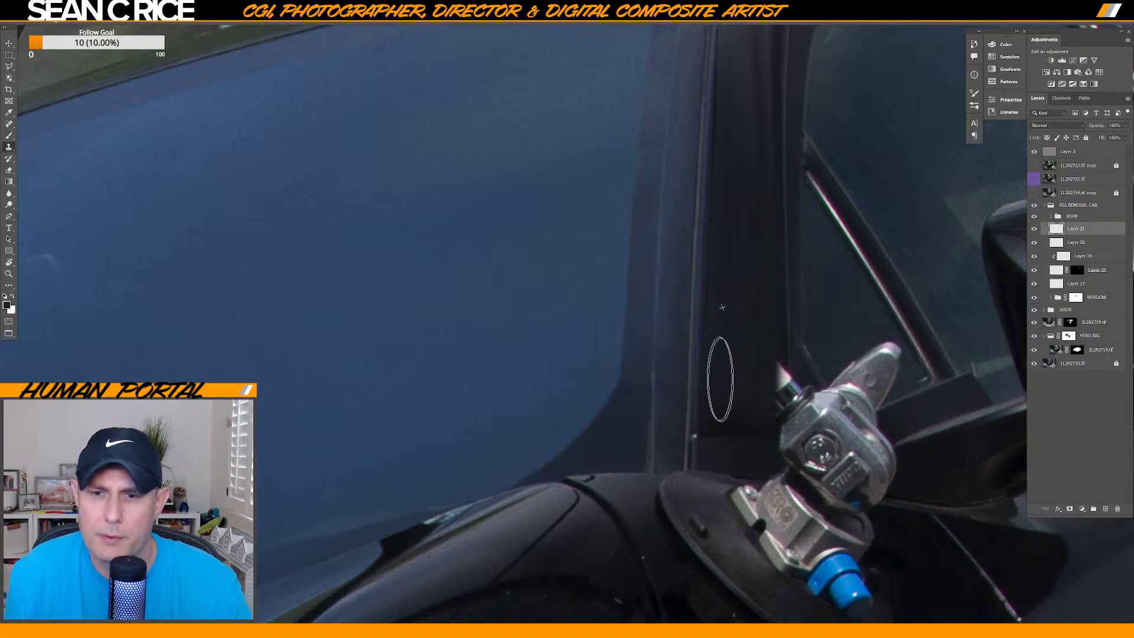
# Clone the pillar's outer edge down over the remaining rod stub just above the clamp, using a smaller tip.
pyautogui.keyDown('alt'); pyautogui.click(782, 260); pyautogui.keyUp('alt')
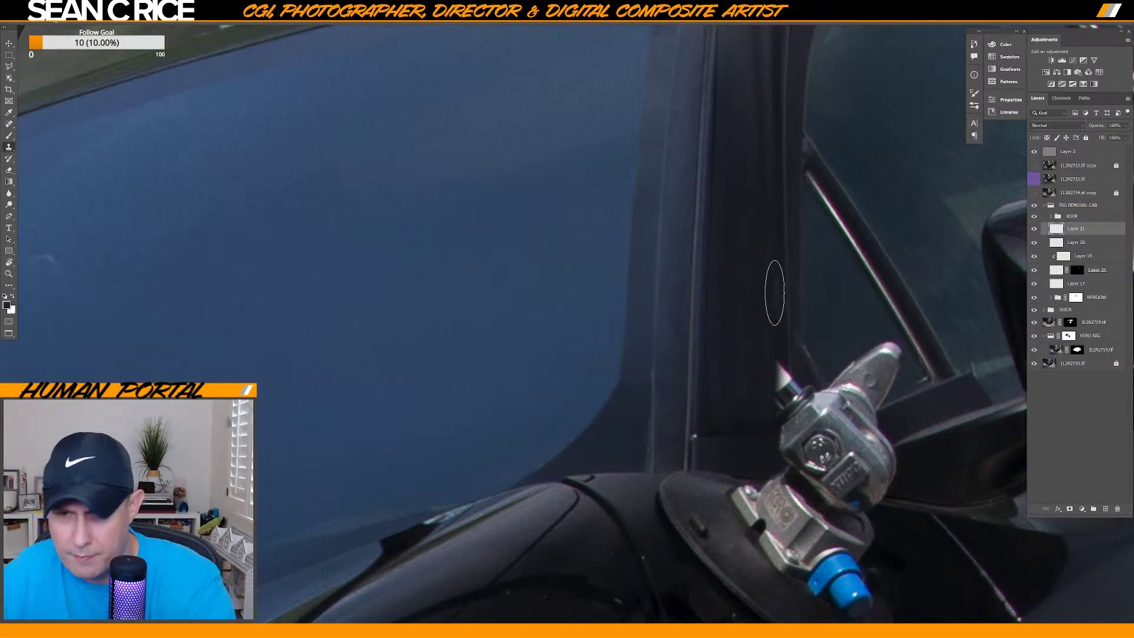
pyautogui.keyDown('alt'); pyautogui.click(788, 285); pyautogui.keyUp('alt')
pyautogui.moveTo(786, 363)
pyautogui.mouseDown()
pyautogui.moveTo(780, 403)
pyautogui.moveTo(776, 364)
pyautogui.moveTo(780, 416)
pyautogui.moveTo(788, 384)
pyautogui.moveTo(784, 424)
pyautogui.moveTo(792, 357)
pyautogui.moveTo(787, 426)
pyautogui.moveTo(784, 319)
pyautogui.mouseUp()
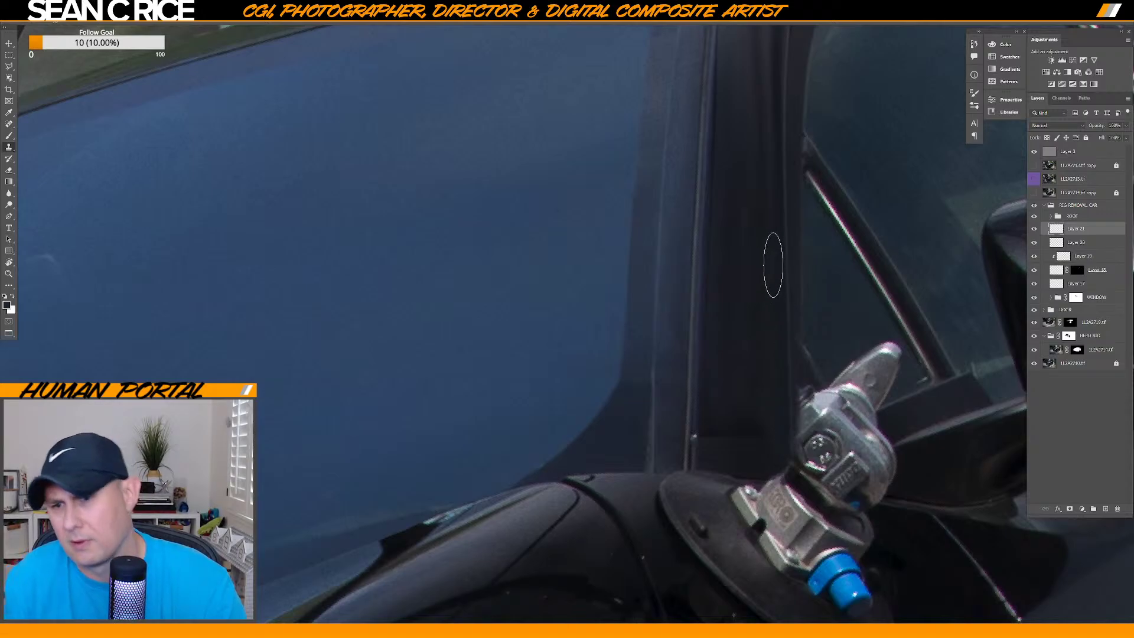
# Add a new empty layer and paint out the clamp's lever beside the lower window corner with a small brush.
pyautogui.hotkey('ctrl', '0')
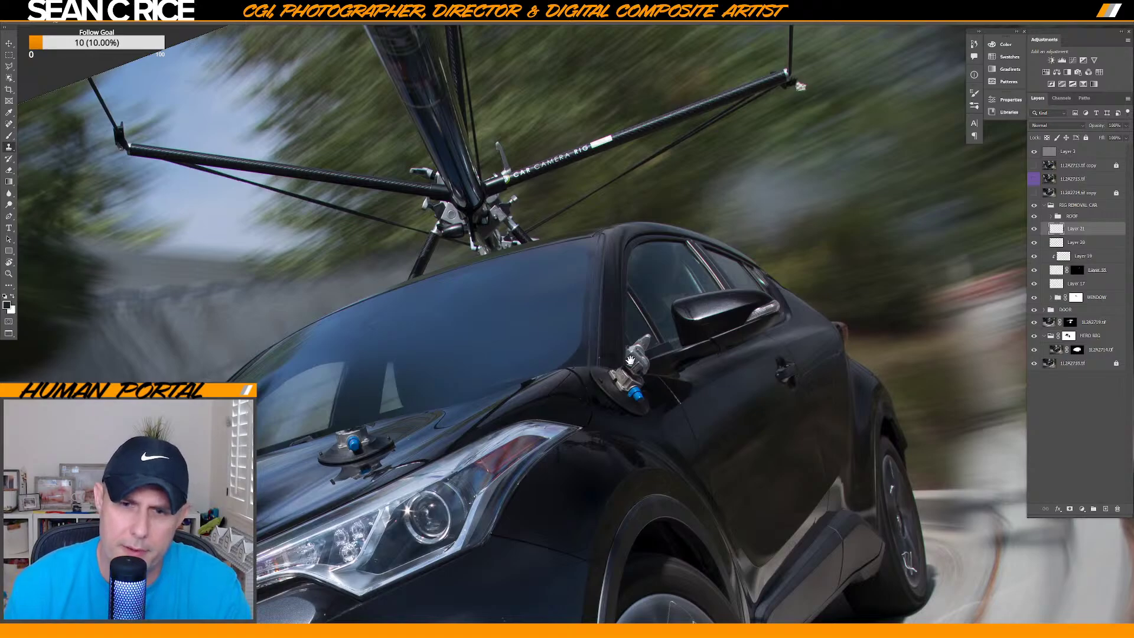
pyautogui.scroll(2, 599, 322)
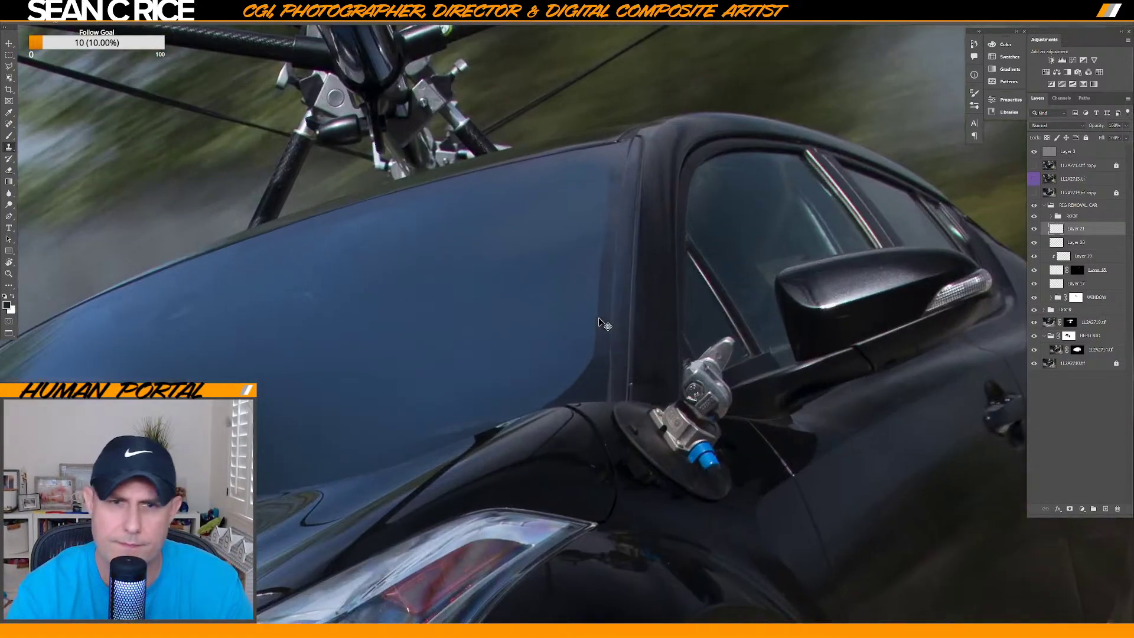
pyautogui.scroll(3, 599, 319)
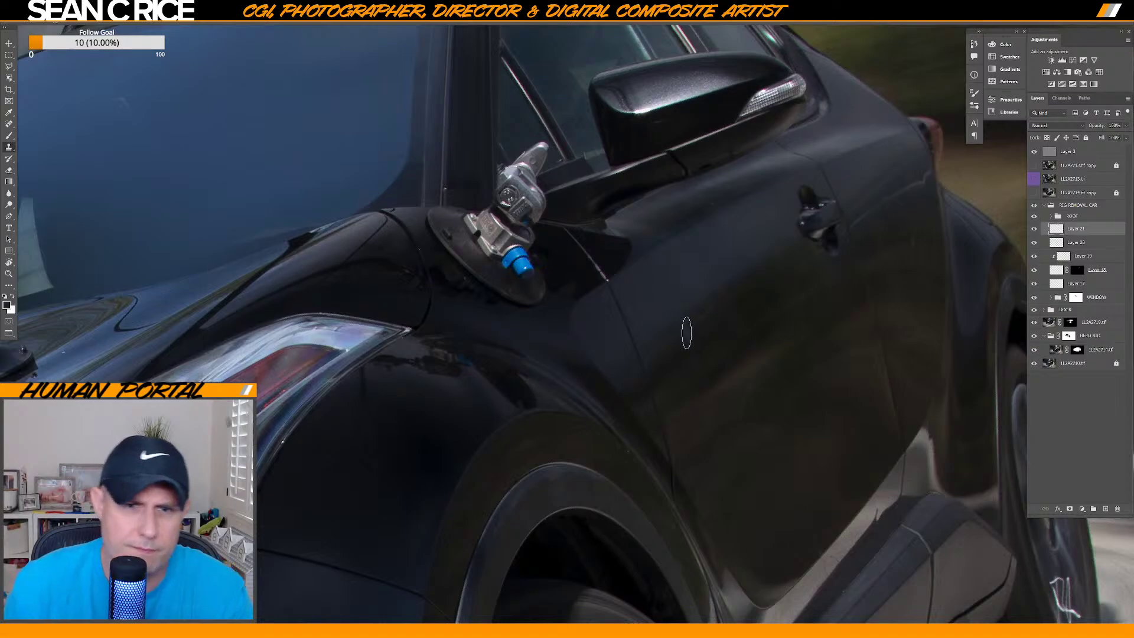
pyautogui.press('b')
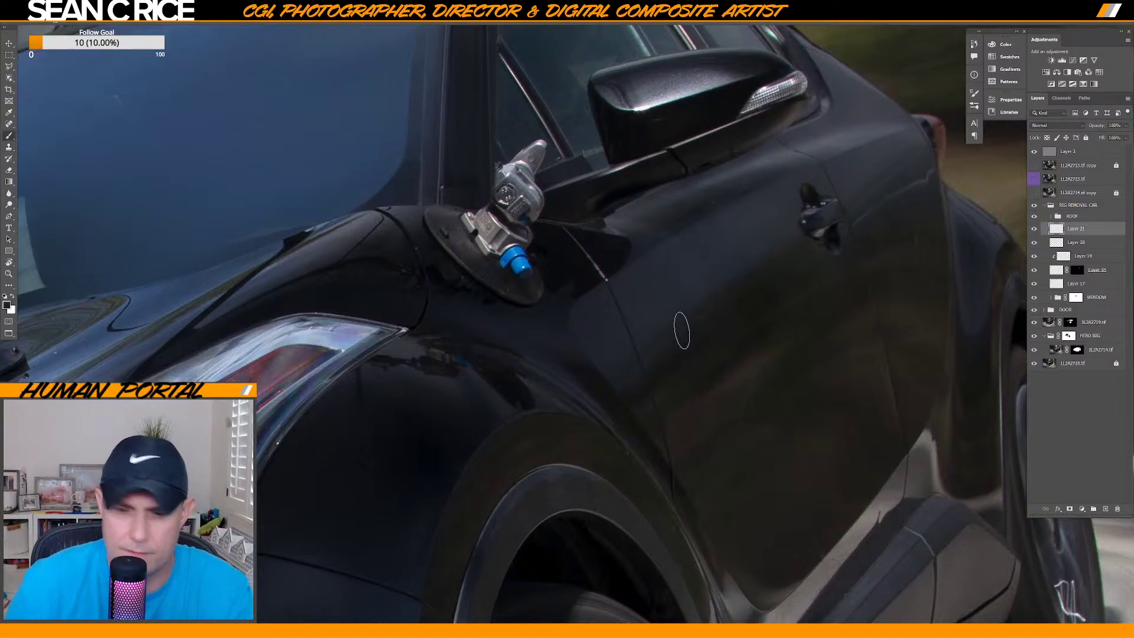
pyautogui.hotkey('ctrl', 'shift', 'alt', 'n')
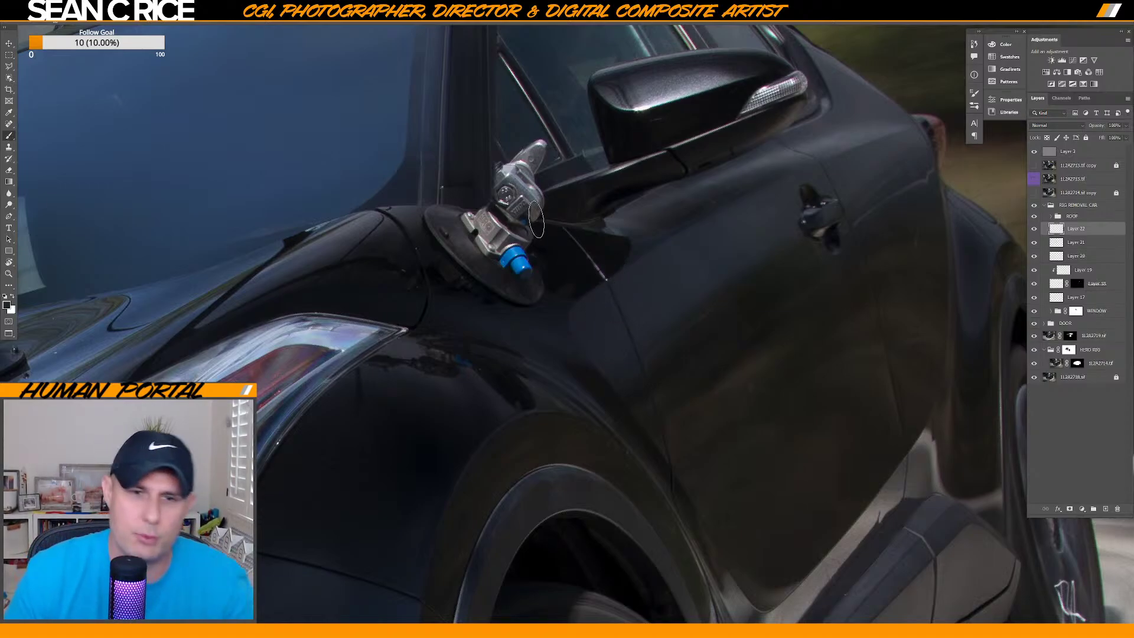
pyautogui.scroll(1, 537, 182)
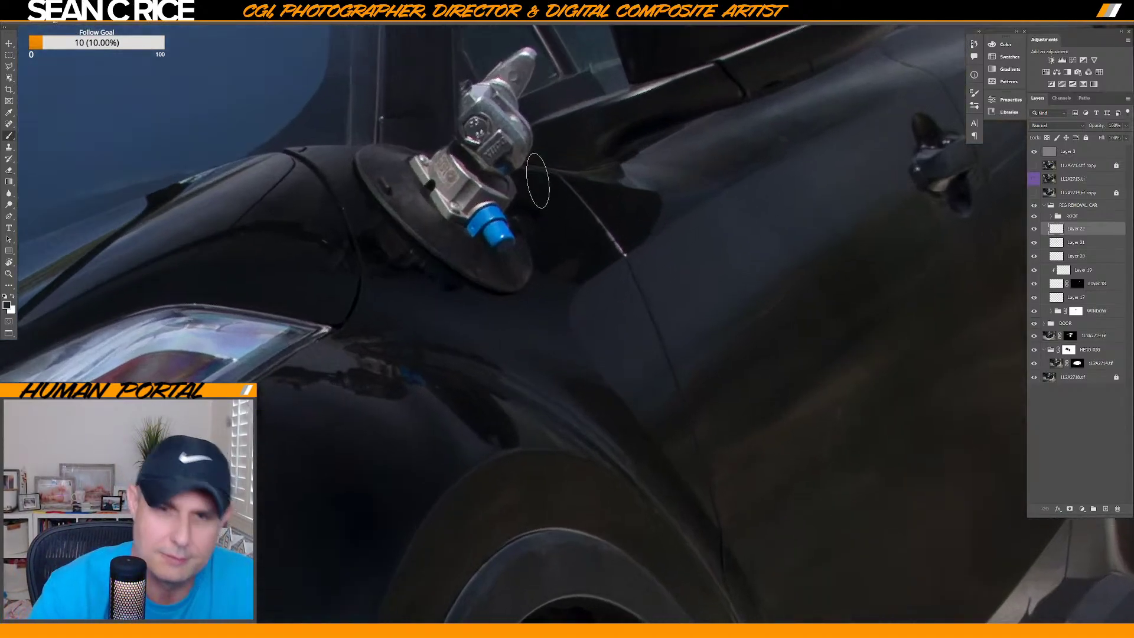
pyautogui.moveTo(588, 210); pyautogui.dragTo(639, 423)
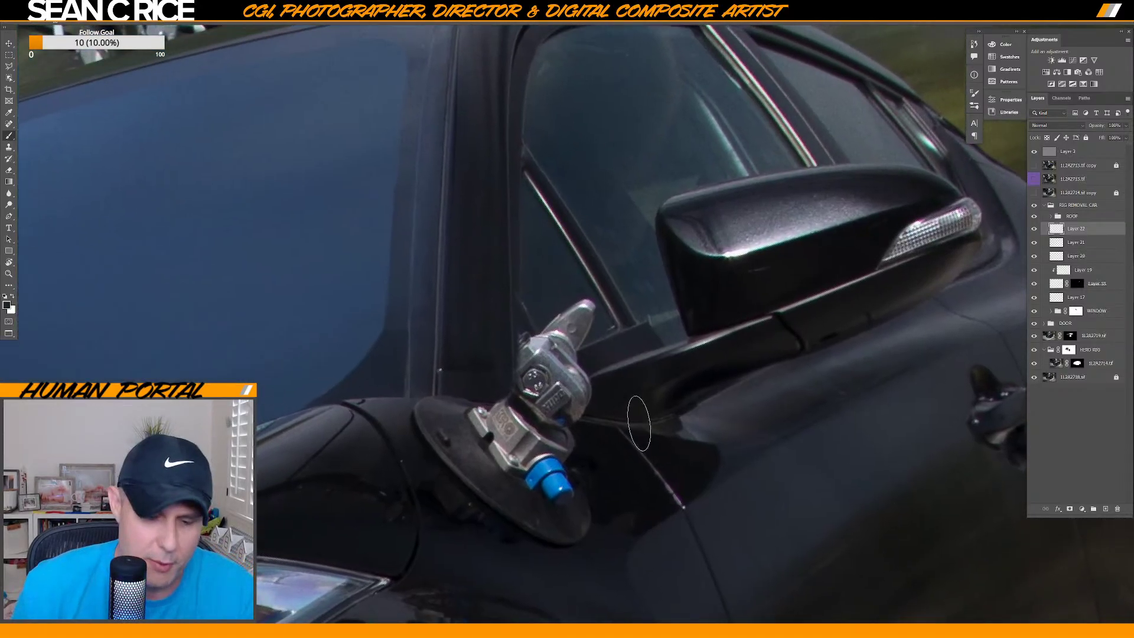
pyautogui.press('[')
pyautogui.press('[')
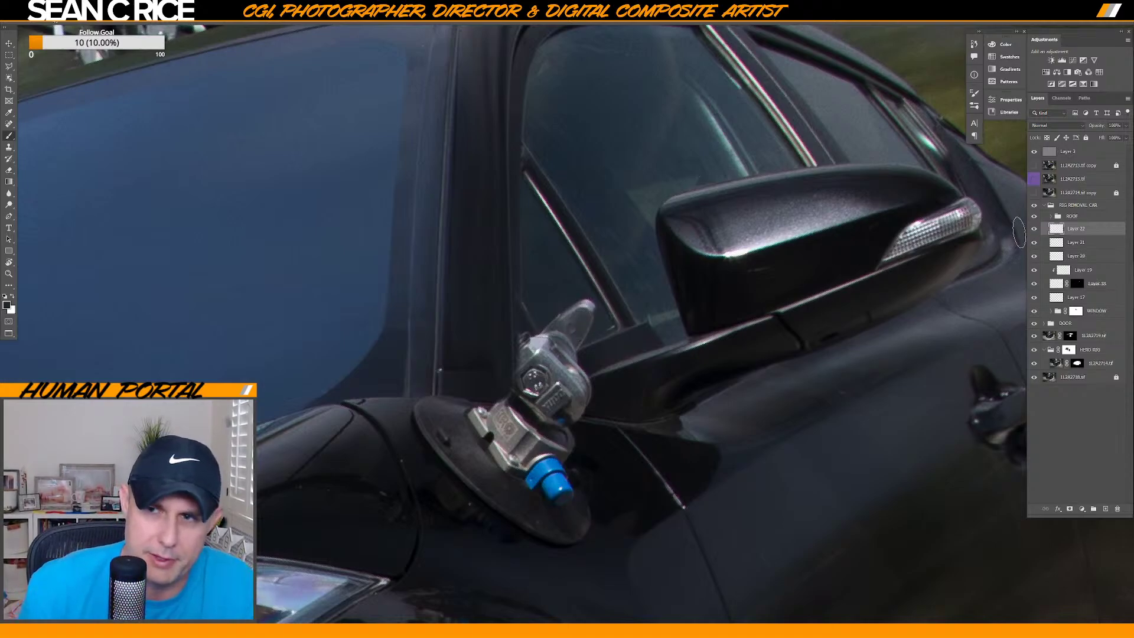
pyautogui.click(1035, 229)
pyautogui.click(1035, 229)
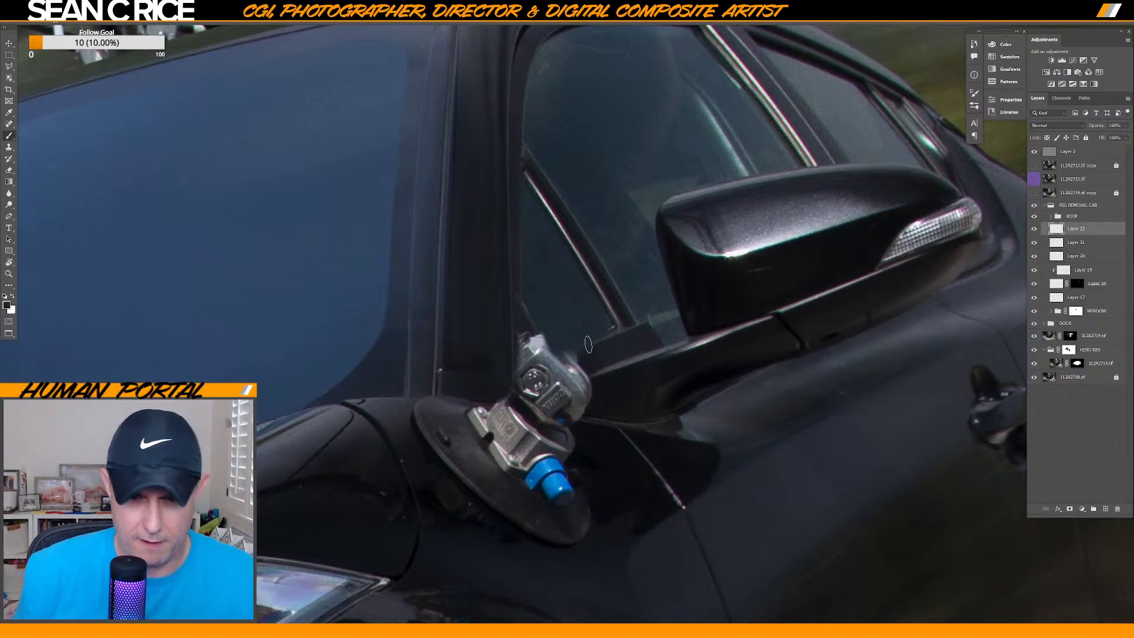
# Add another new empty layer and paint sampled dark trim tones over the clamp's upper body, rebuilding the lower window corner.
pyautogui.hotkey('ctrl', 'shift', 'n')
pyautogui.press('Return')
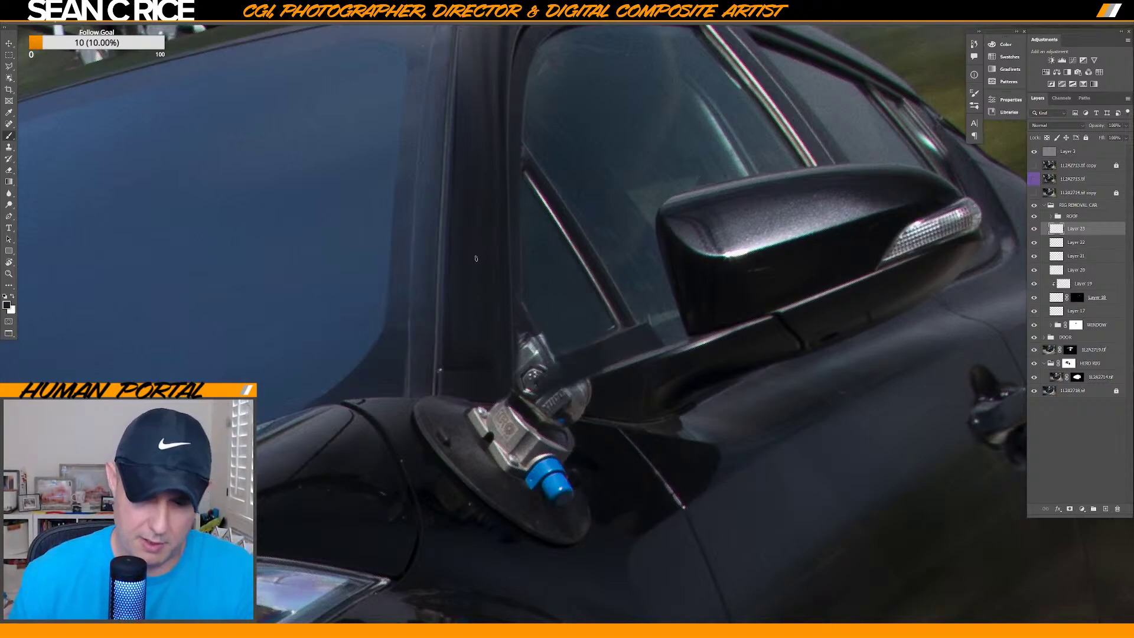
pyautogui.press('alt')
pyautogui.keyDown('alt'); pyautogui.click(527, 329); pyautogui.keyUp('alt')
pyautogui.moveTo(523, 352)
pyautogui.mouseDown()
pyautogui.moveTo(524, 381)
pyautogui.moveTo(524, 371)
pyautogui.mouseUp()
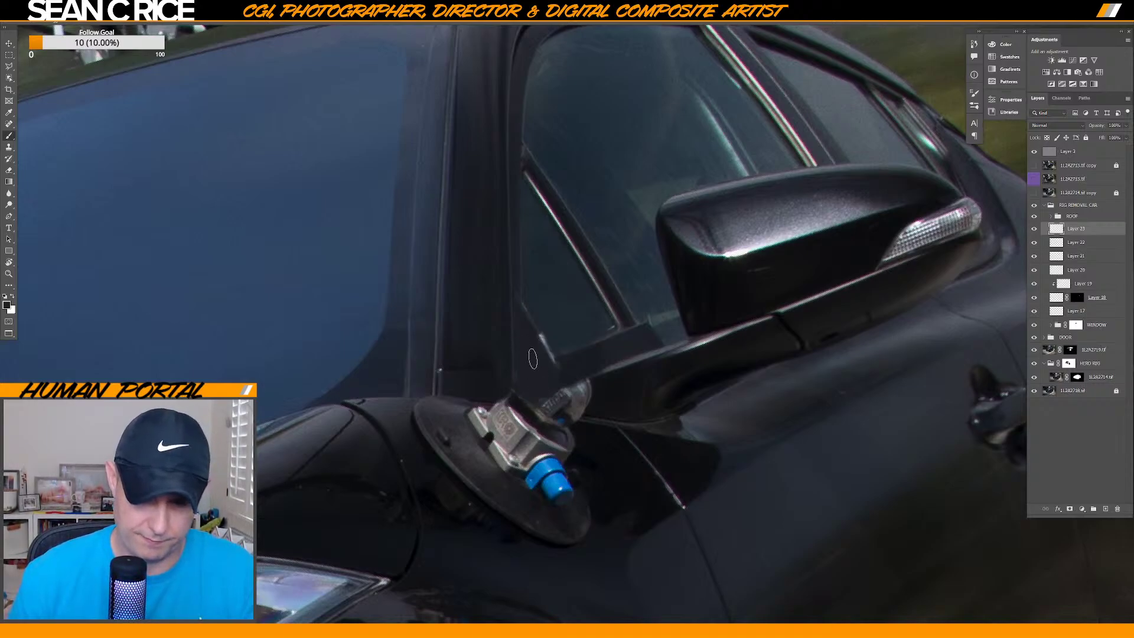
pyautogui.press('alt')
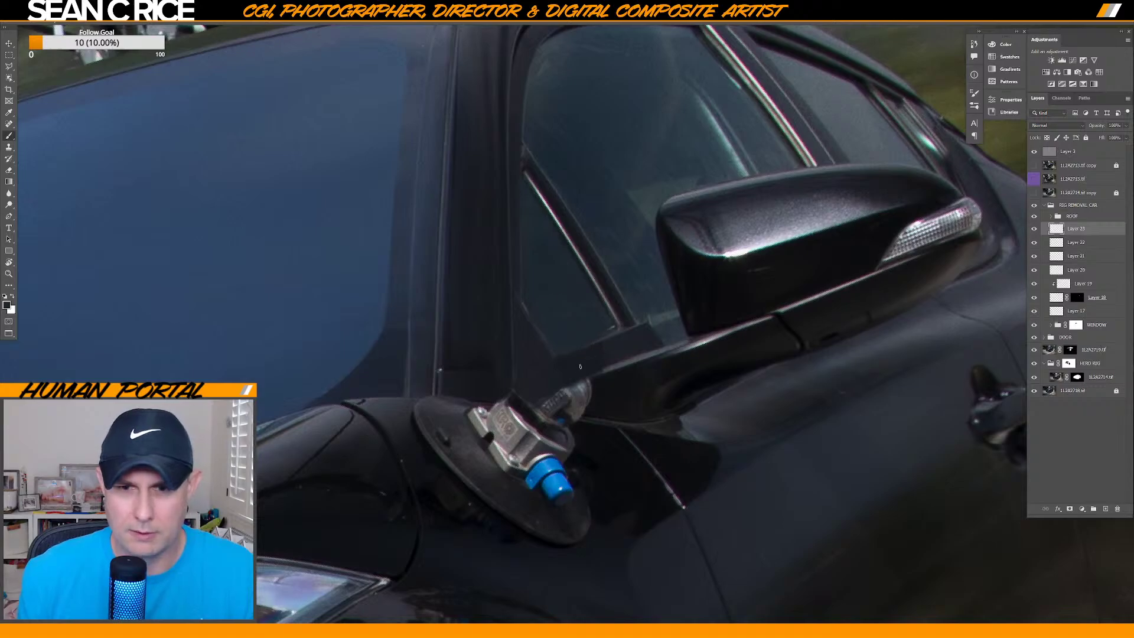
# Shape the brush tip into a flat, tilted ellipse and paint the dark mirror base over the clamp's remaining joint.
pyautogui.press('alt')
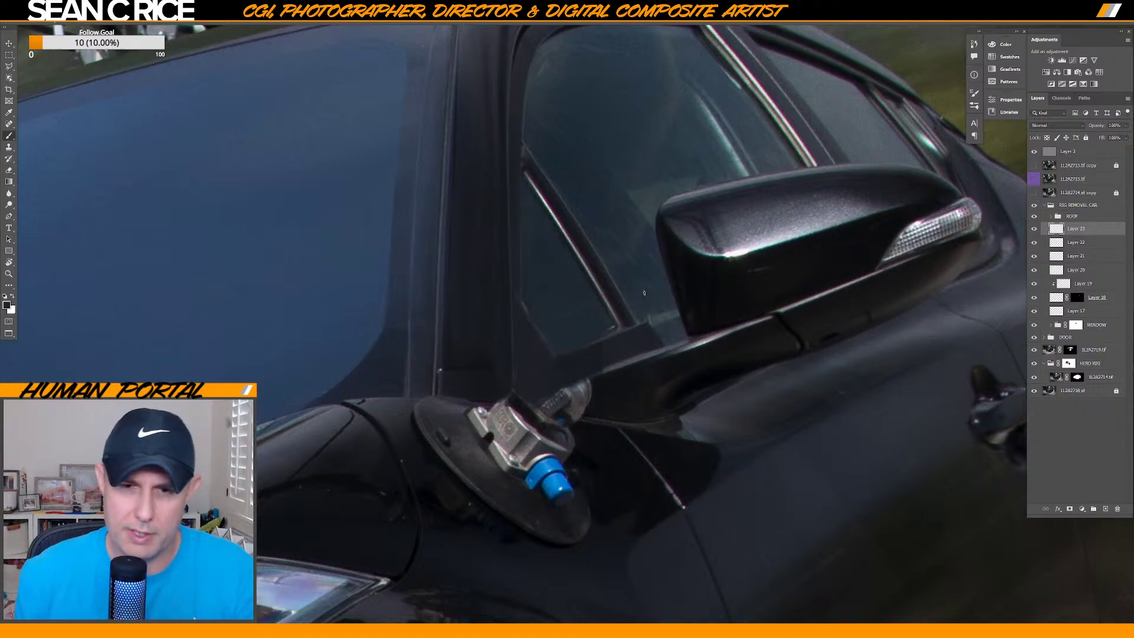
pyautogui.rightClick(644, 292)
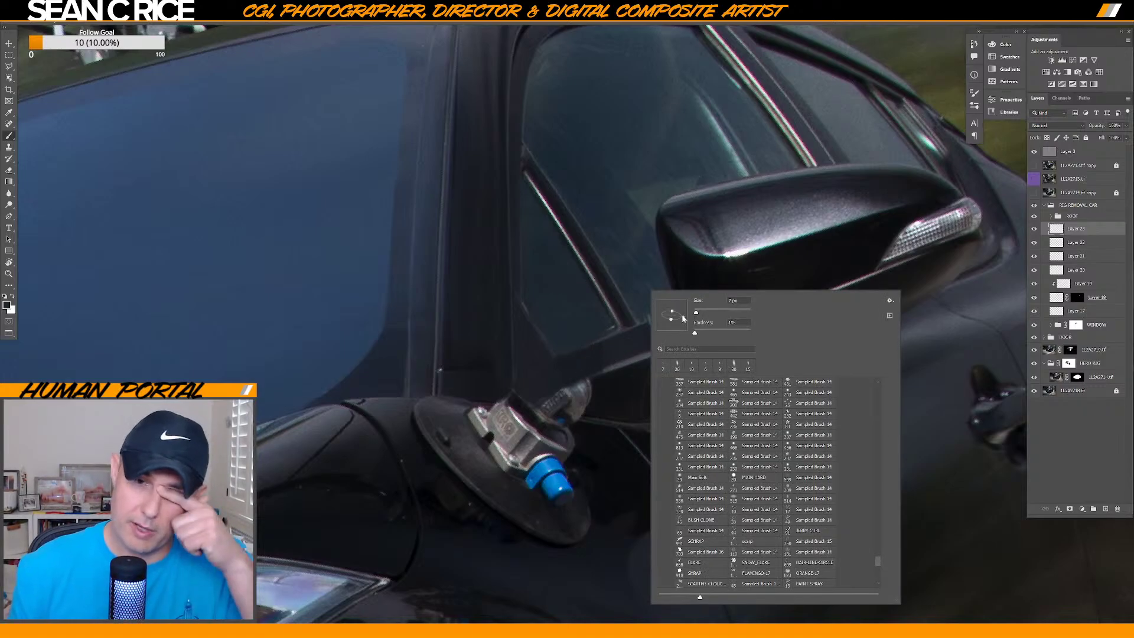
pyautogui.press('Return')
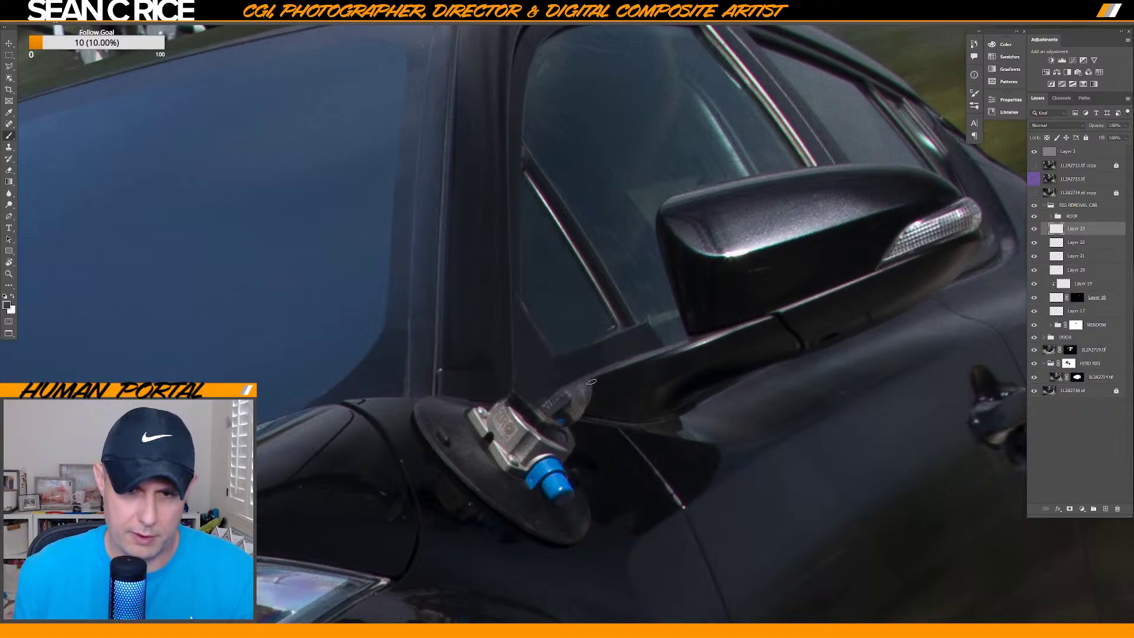
pyautogui.press('alt')
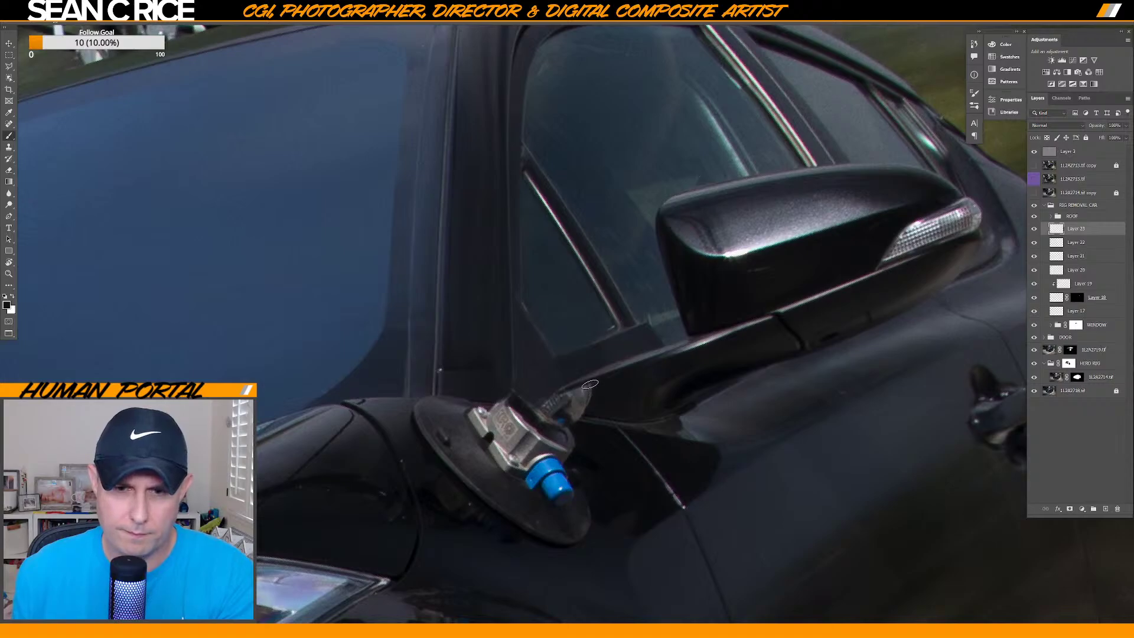
pyautogui.press('alt')
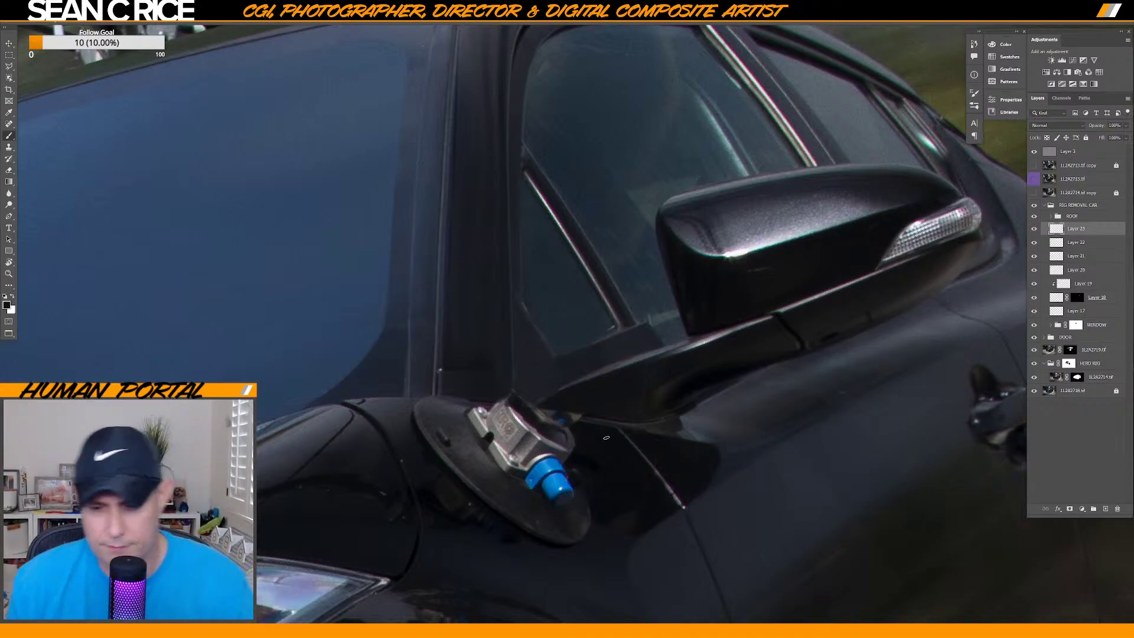
# Adjust the brush tip's angle and paint the mirror base's thin highlight line down toward the suction mount with sampled tones.
pyautogui.scroll(2, 614, 455)
pyautogui.rightClick(629, 476)
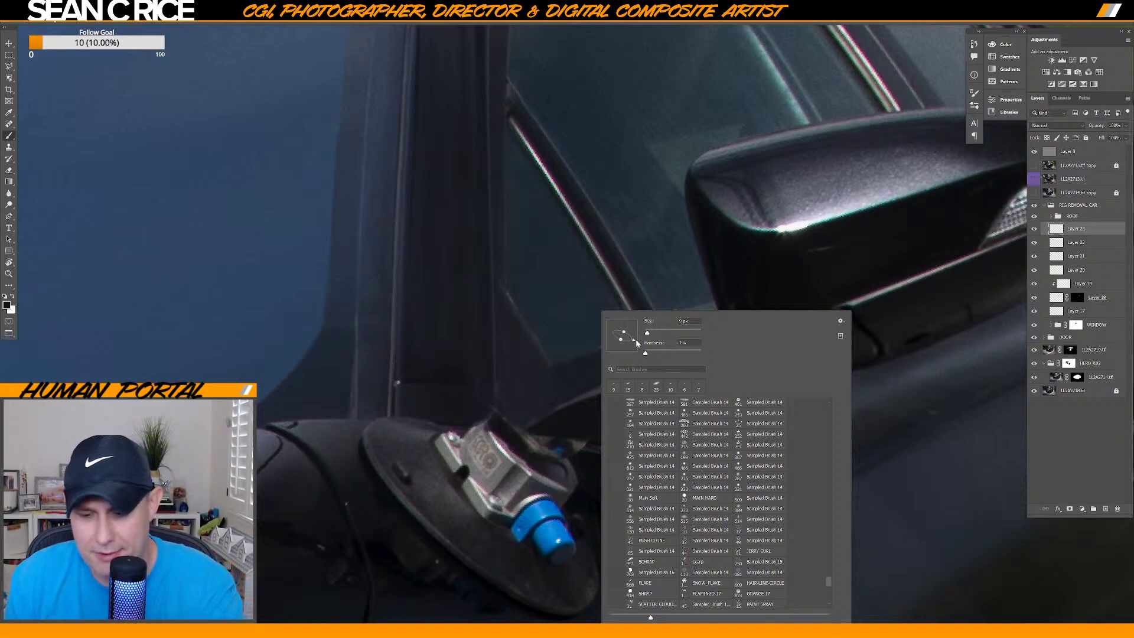
pyautogui.press('Escape')
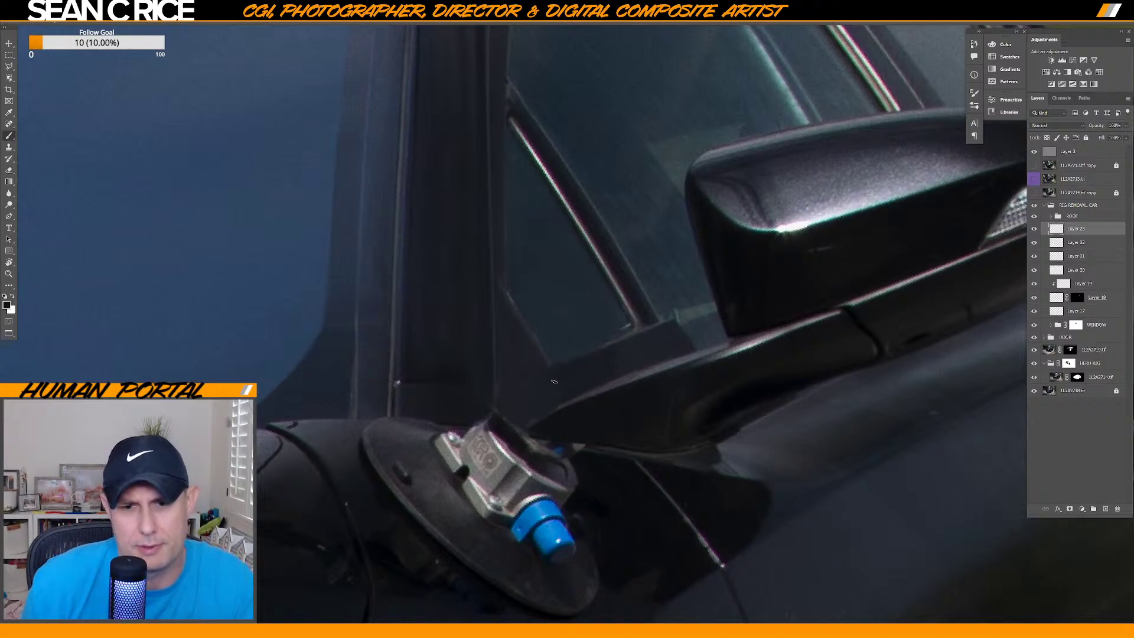
pyautogui.rightClick(553, 385)
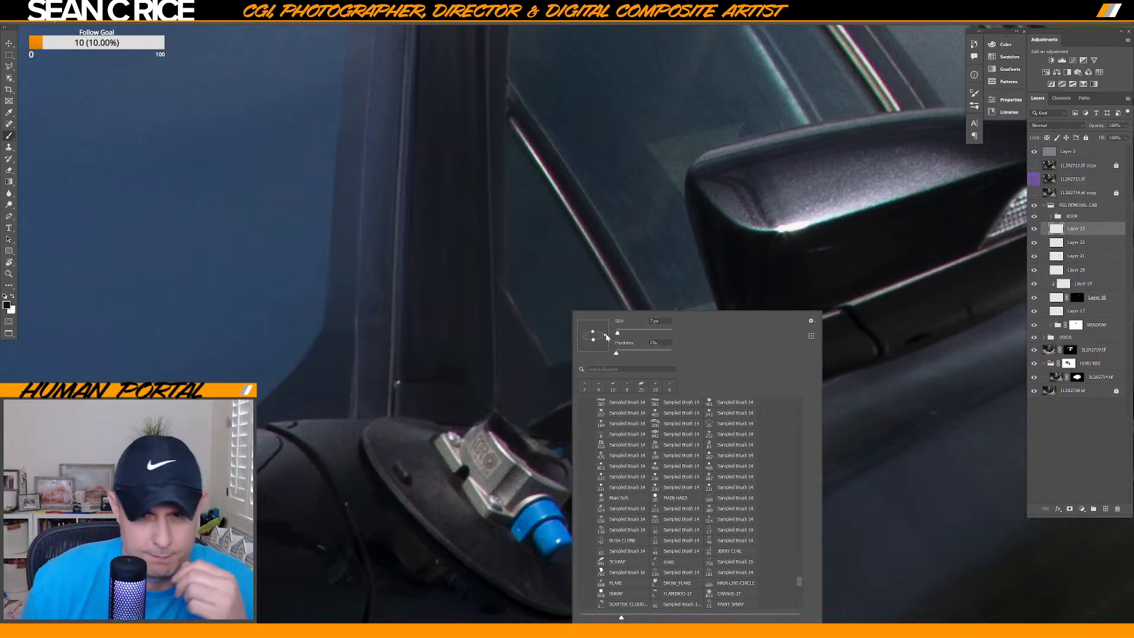
pyautogui.press('Return')
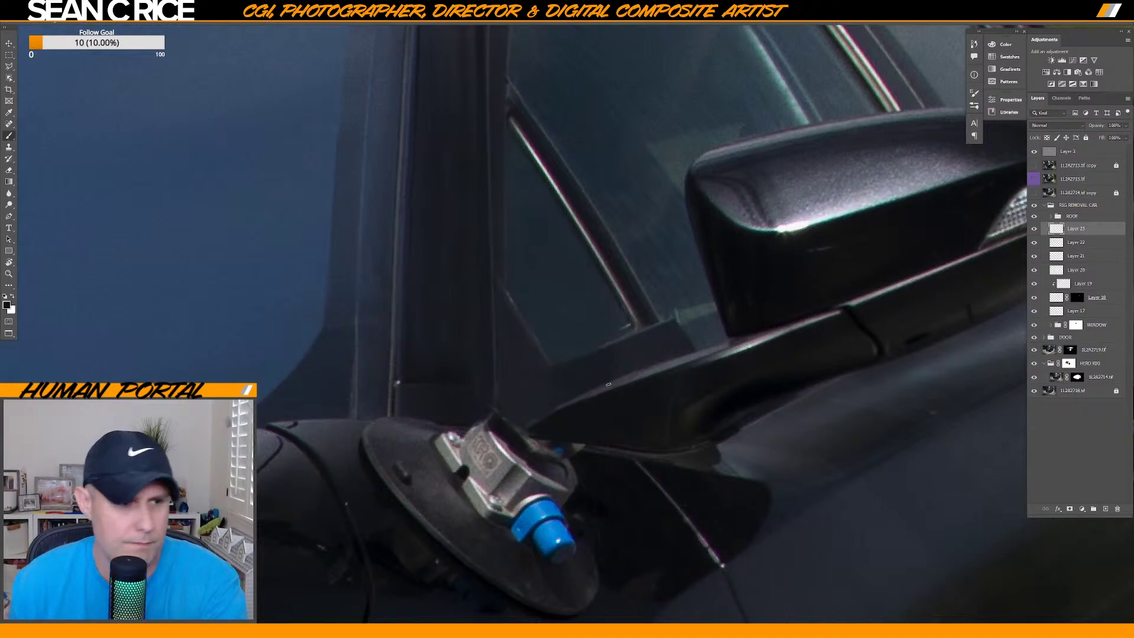
pyautogui.press('alt')
pyautogui.keyDown('alt'); pyautogui.click(606, 386); pyautogui.keyUp('alt')
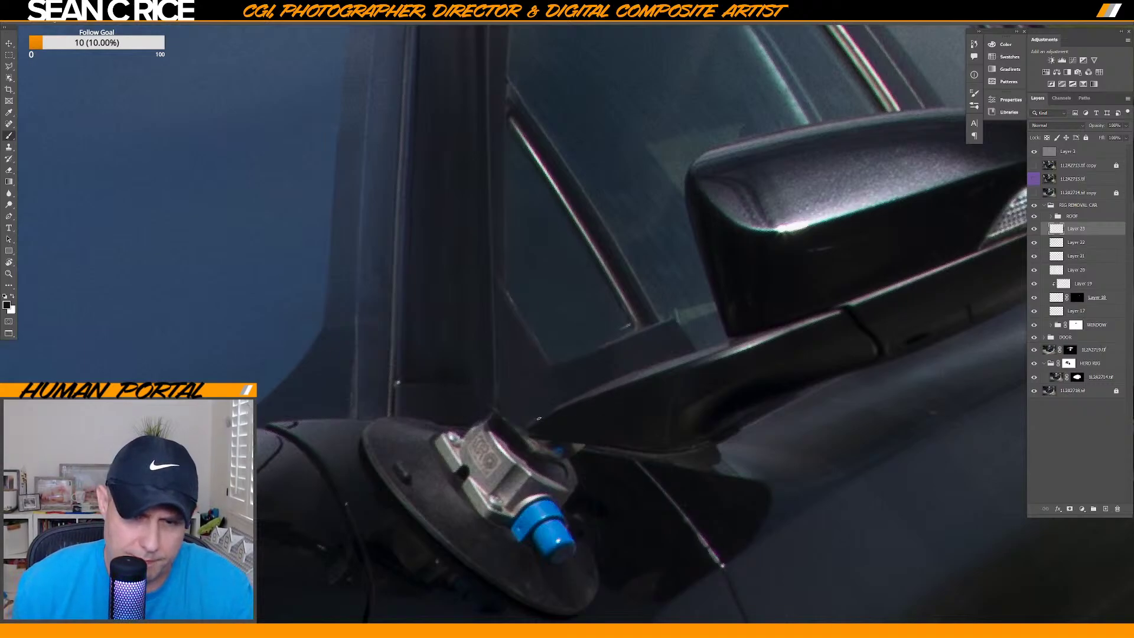
pyautogui.press('alt')
pyautogui.keyDown('alt'); pyautogui.click(616, 384); pyautogui.keyUp('alt')
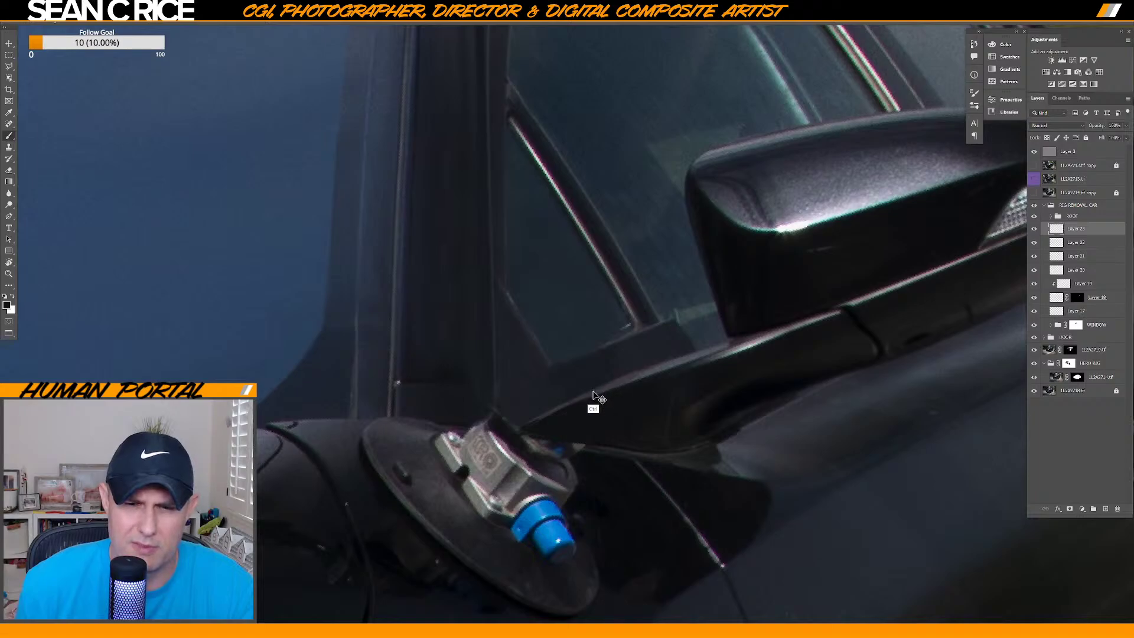
# Refine the end of the highlight line and paint sampled dark tones over the mount's black upper corner.
pyautogui.press('alt')
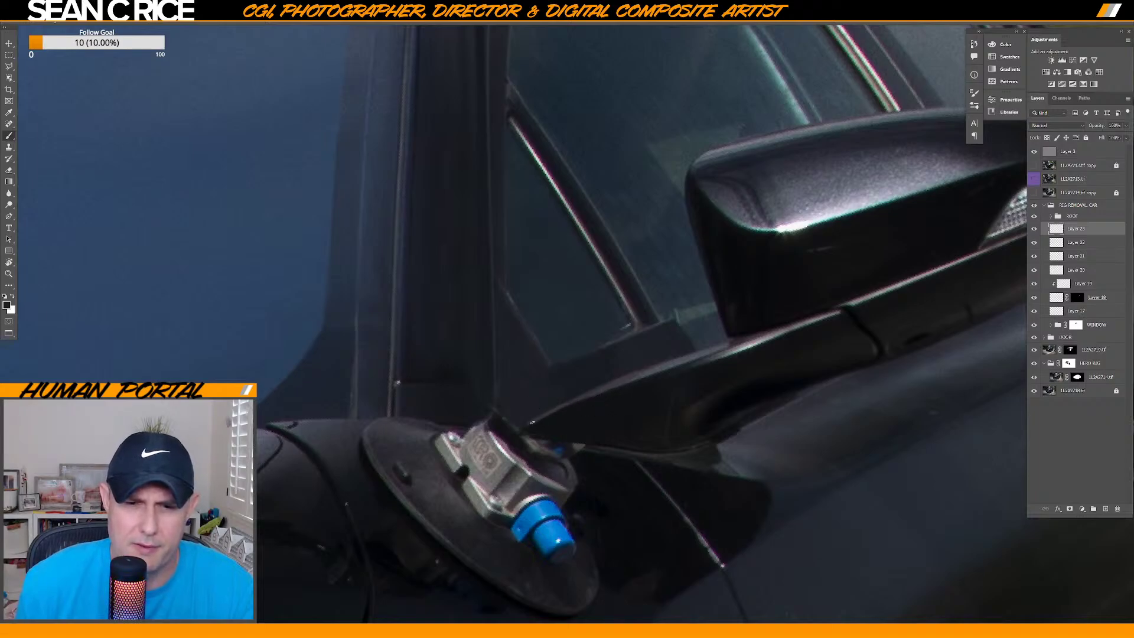
pyautogui.press('alt')
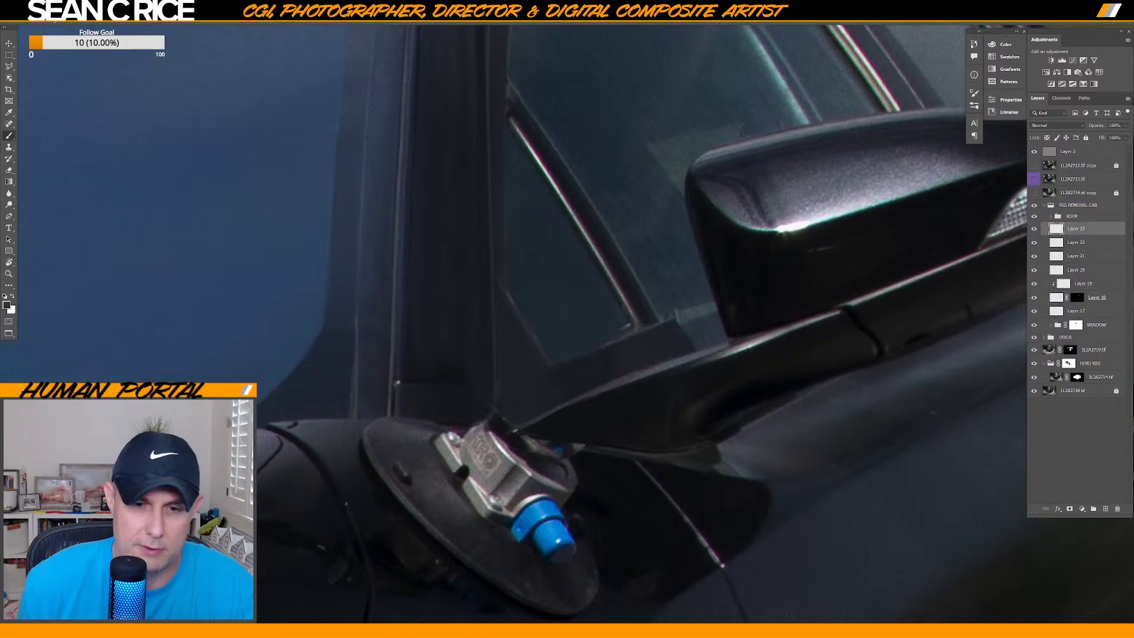
pyautogui.keyDown('alt'); pyautogui.click(511, 436); pyautogui.keyUp('alt')
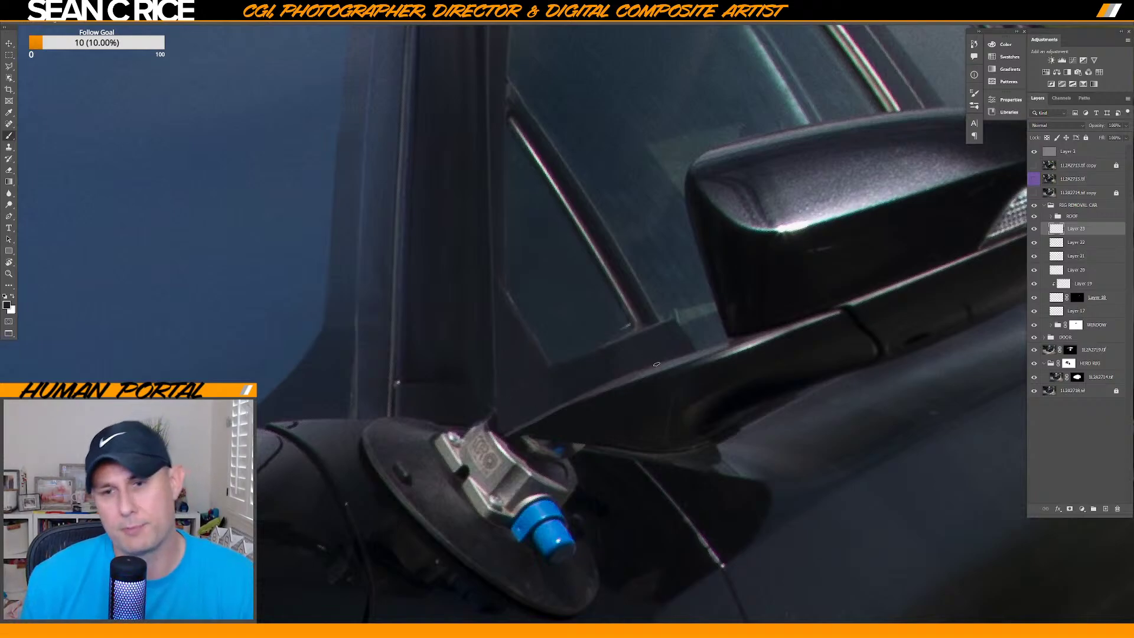
pyautogui.press('alt')
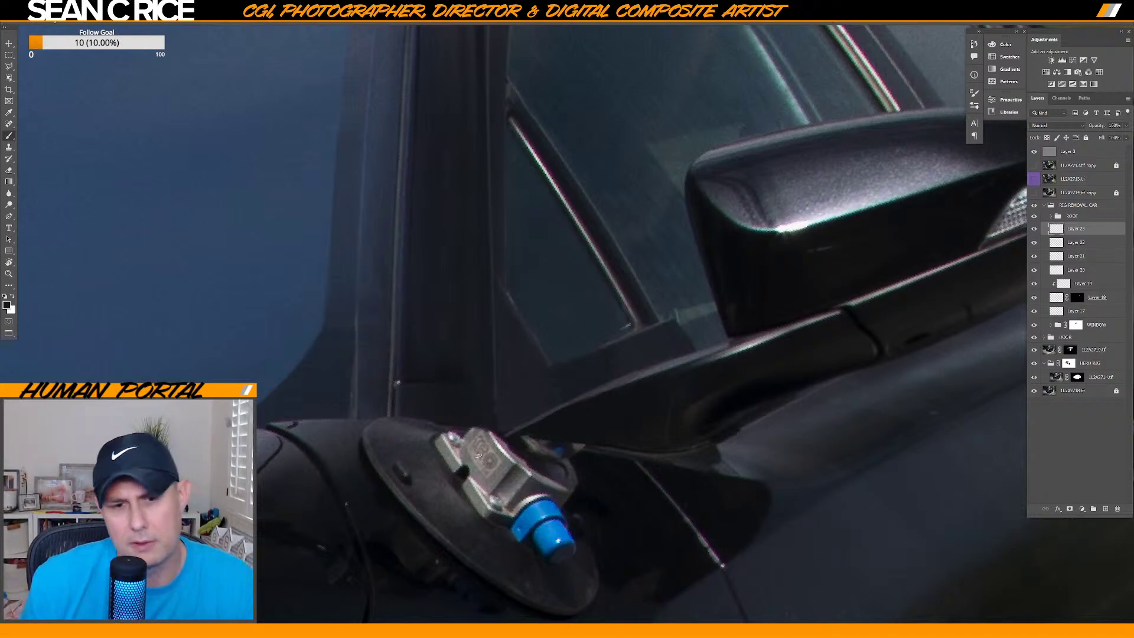
pyautogui.scroll(-2, 481, 456)
pyautogui.hscroll(-6, 618, 377)
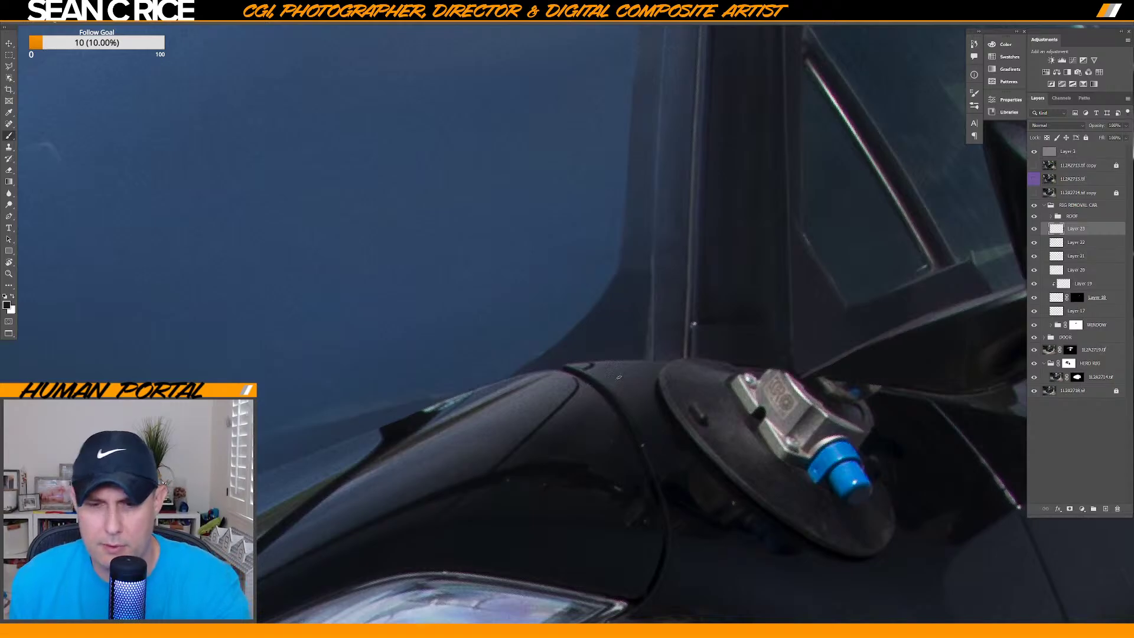
# Clone a section of the pillar's thin highlight line down toward the suction mount's upper edge.
pyautogui.press('alt')
pyautogui.keyDown('alt'); pyautogui.click(680, 351); pyautogui.keyUp('alt')
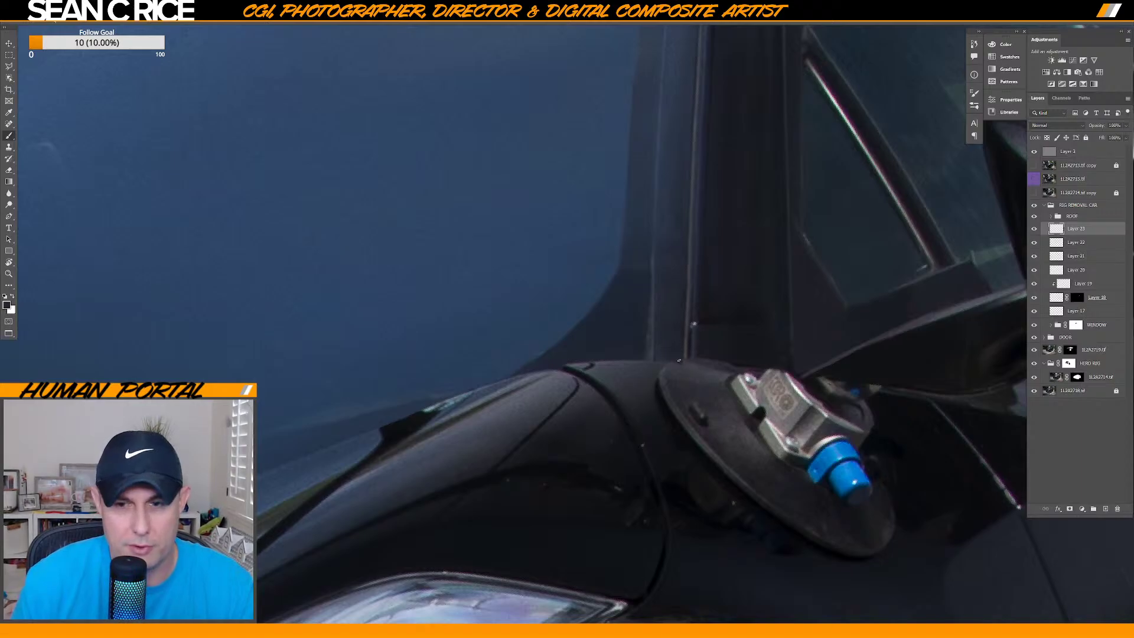
pyautogui.press('s')
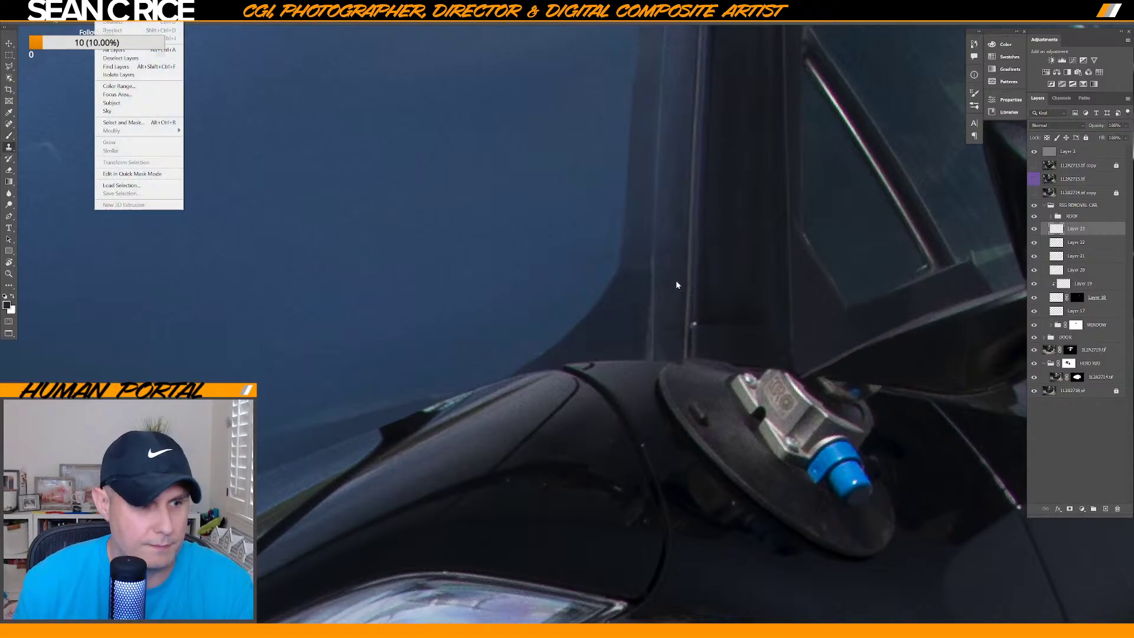
pyautogui.press('alt')
pyautogui.keyDown('alt'); pyautogui.click(692, 331); pyautogui.keyUp('alt')
pyautogui.moveTo(689, 338); pyautogui.dragTo(686, 364)
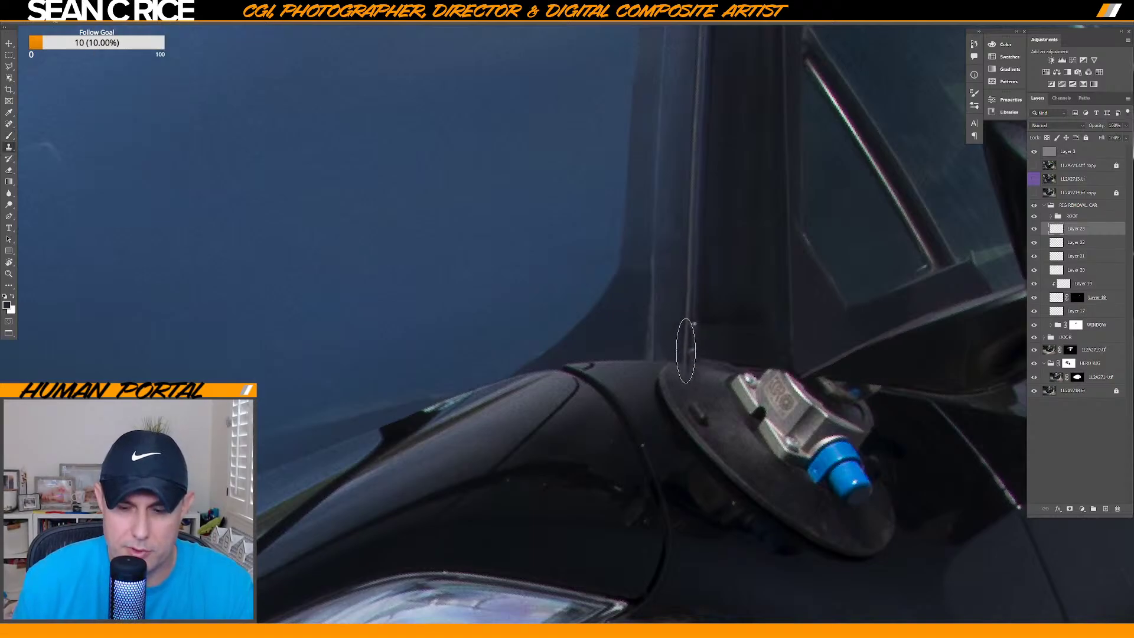
# Add a new empty layer and extend the pillar's highlight line down to the mount with a narrow, tilted clone brush tip.
pyautogui.press('b')
pyautogui.hotkey('ctrl', 'shift', 'n')
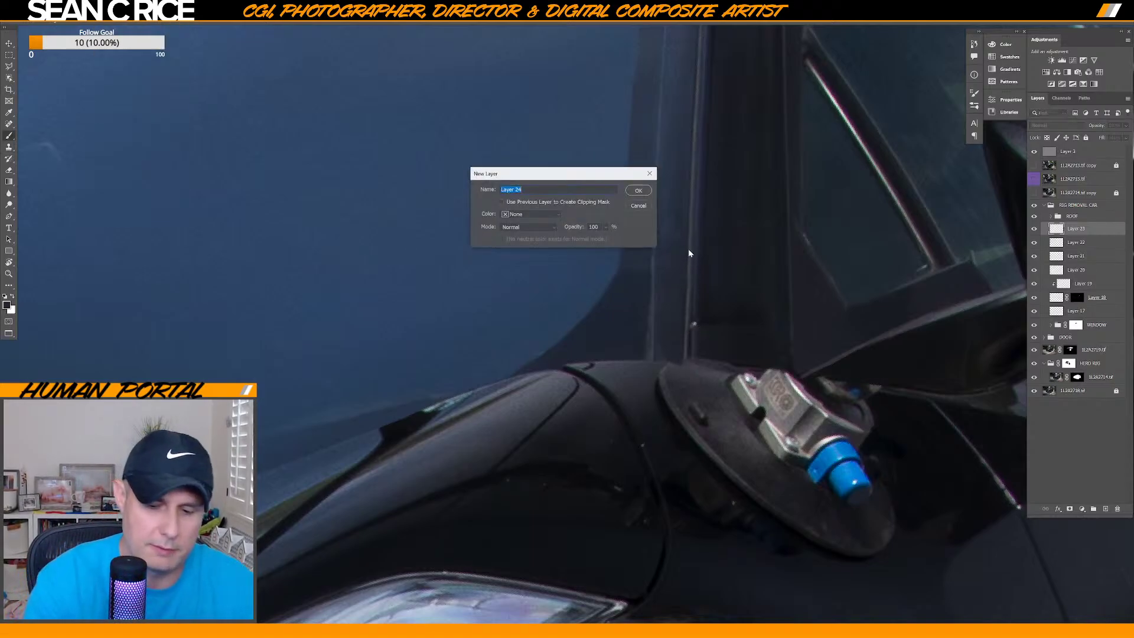
pyautogui.press('Return')
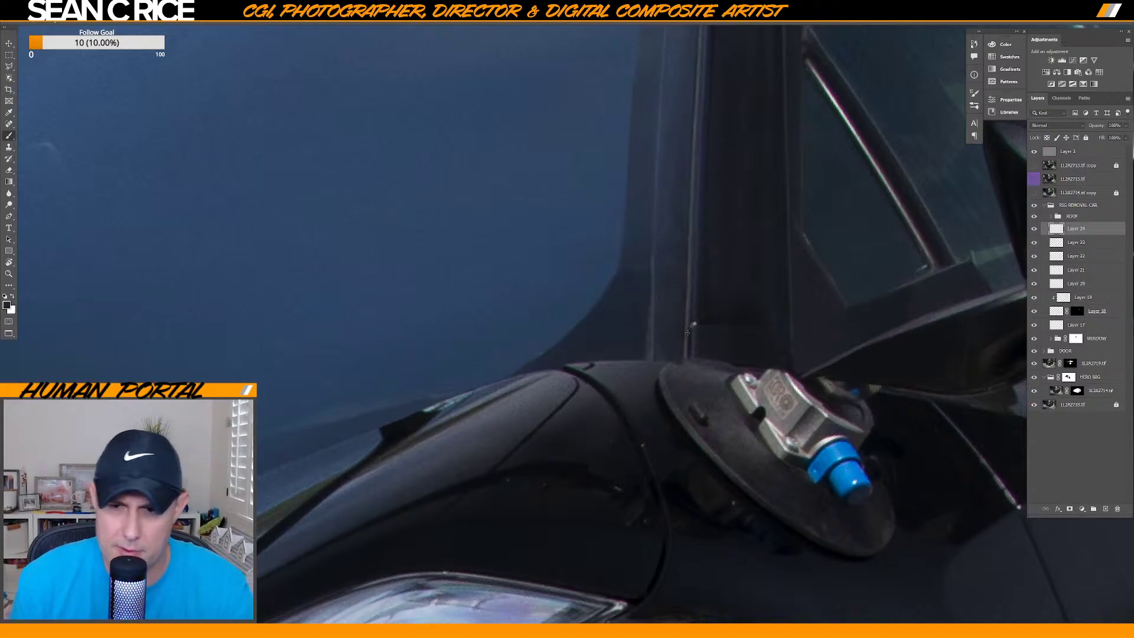
pyautogui.press('alt')
pyautogui.press('s')
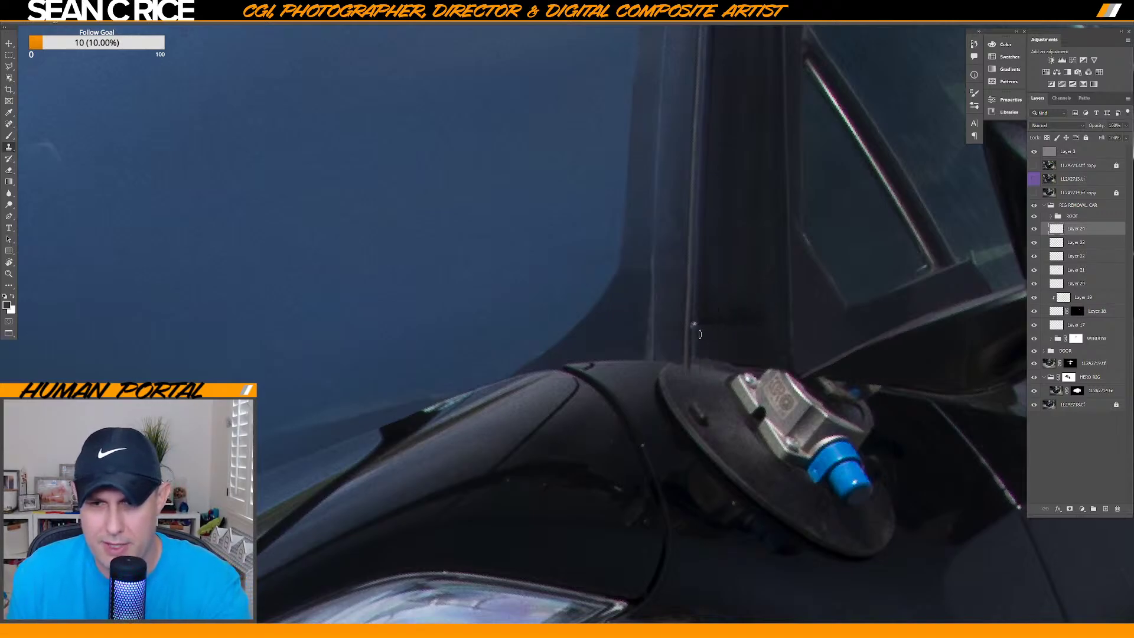
pyautogui.rightClick(700, 335)
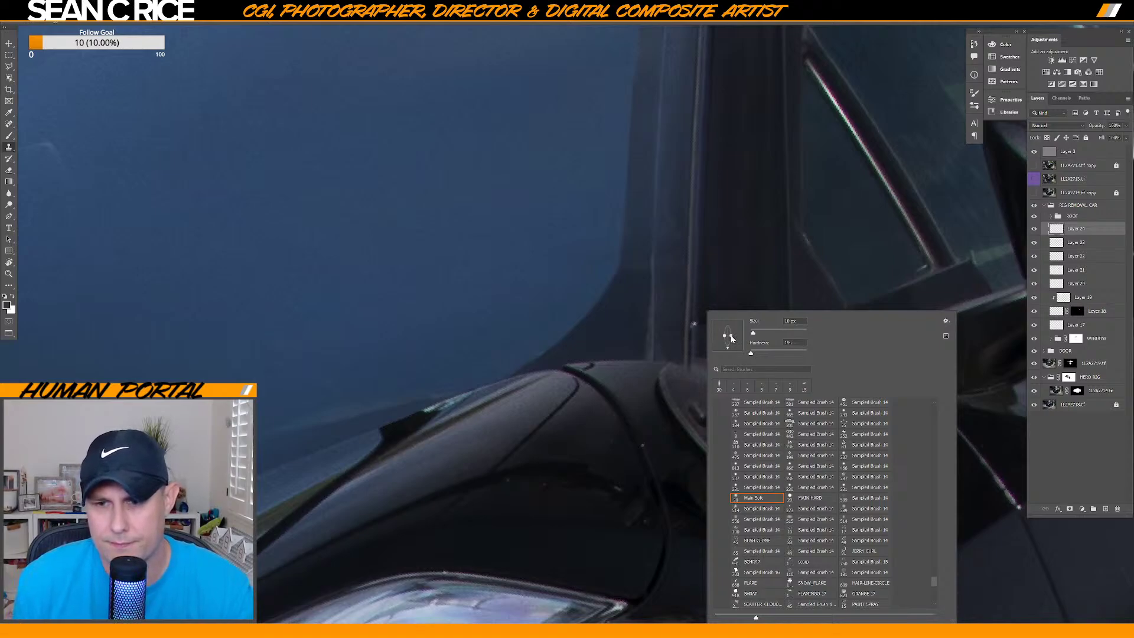
pyautogui.moveTo(736, 339); pyautogui.dragTo(735, 343)
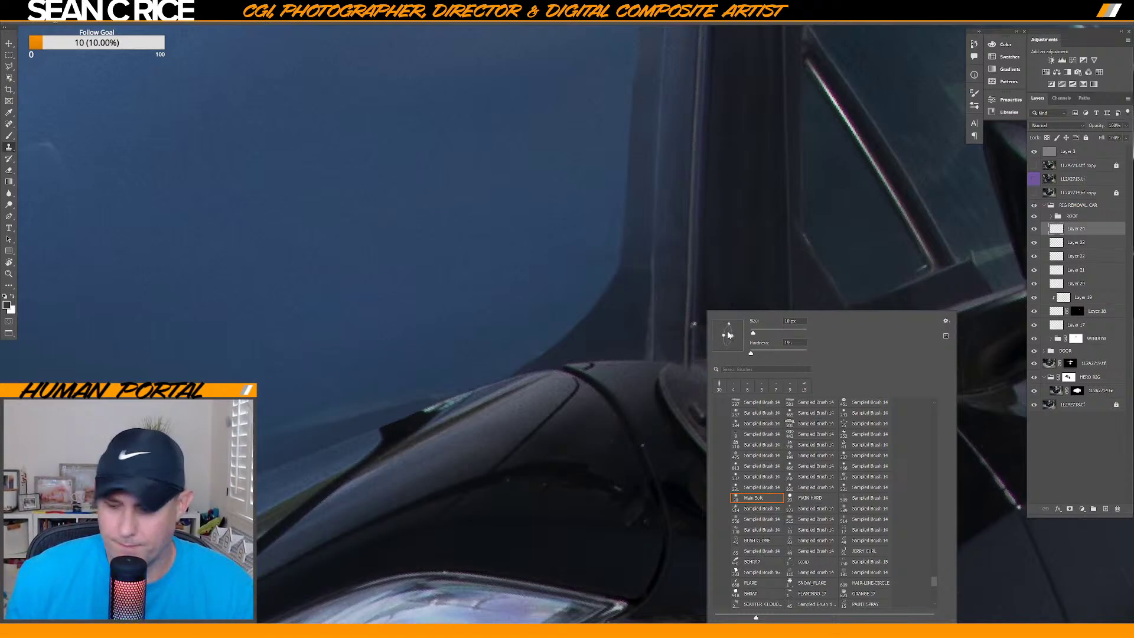
pyautogui.press('Return')
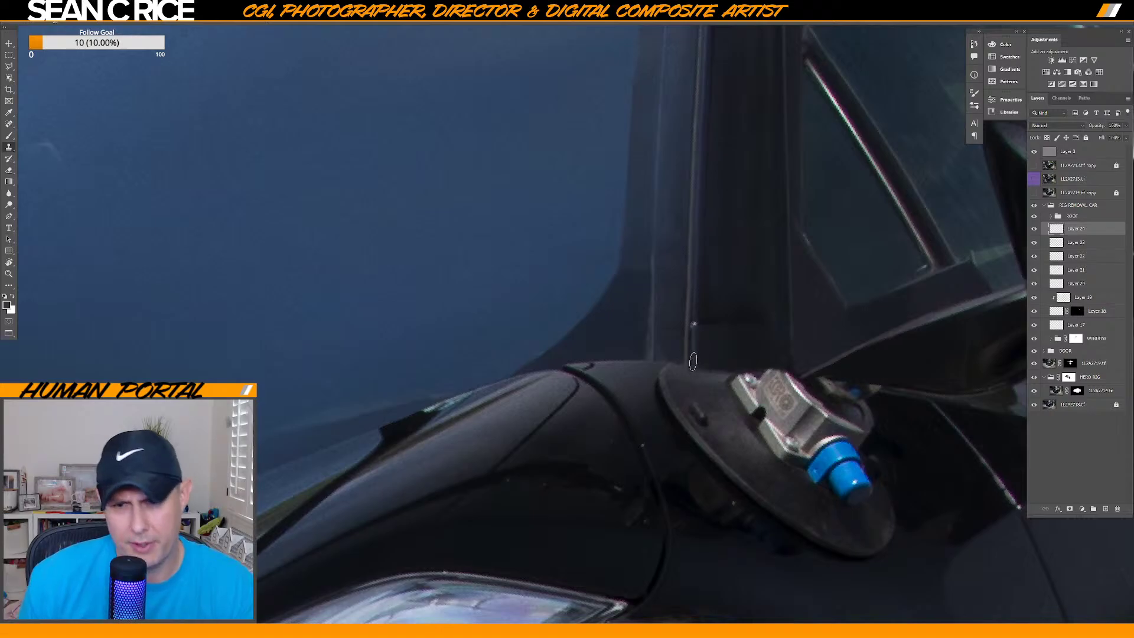
# Add another empty layer and paint dark body tones over the suction mount's upper edge with an enlarged, re-angled elliptical brush.
pyautogui.press('b')
pyautogui.hotkey('ctrl', 'shift', 'n')
pyautogui.press('Return')
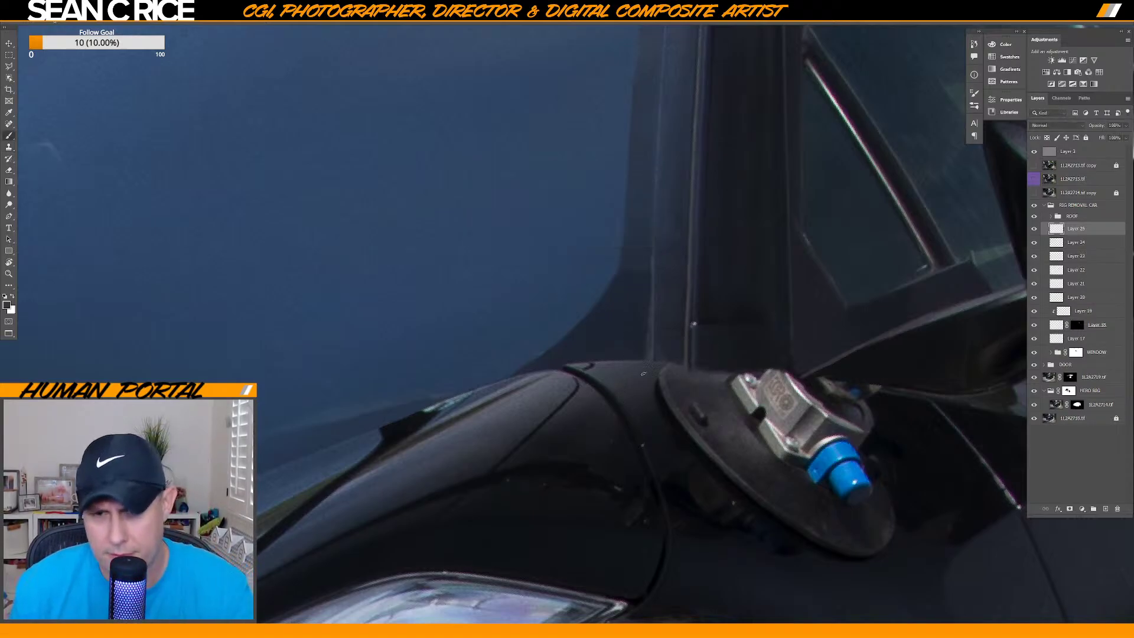
pyautogui.press(']')
pyautogui.press(']')
pyautogui.press(']')
pyautogui.press(']')
pyautogui.press(']')
pyautogui.press(']')
pyautogui.press(']')
pyautogui.press(']')
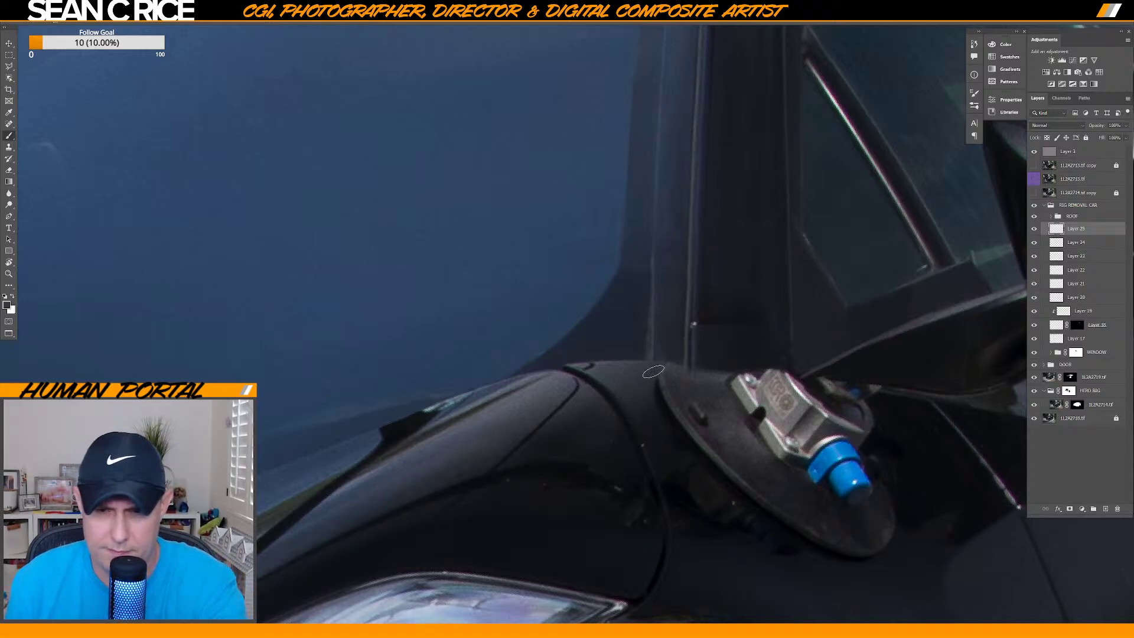
pyautogui.rightClick(654, 361)
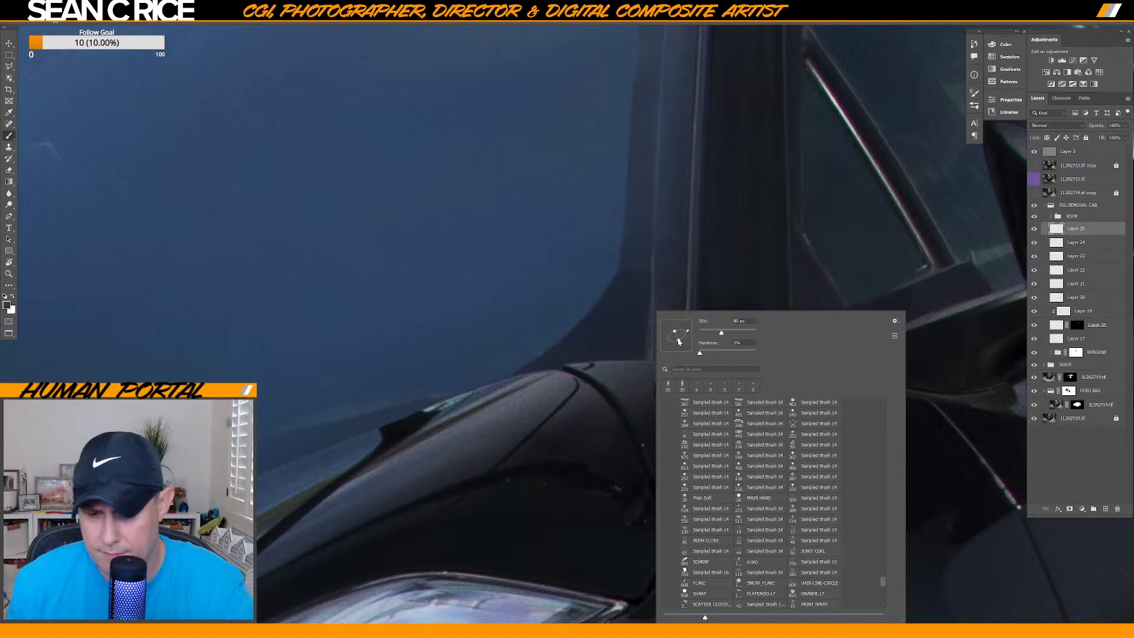
pyautogui.press('Return')
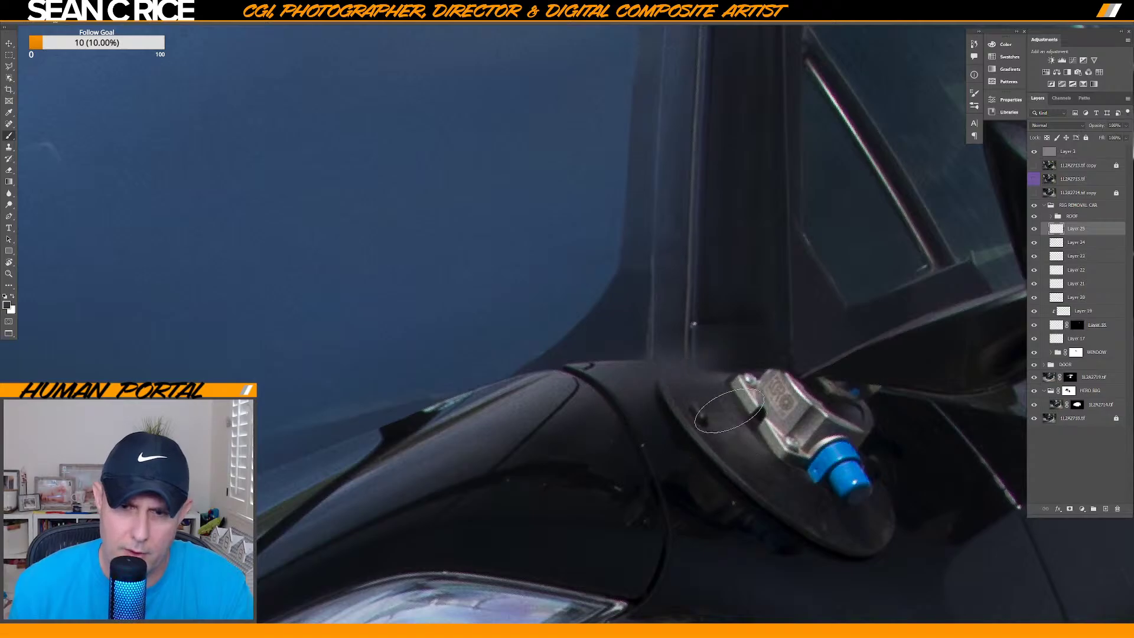
# Paint sampled dark body tones over the metal clamp block and the upper part of the suction cup.
pyautogui.moveTo(720, 410); pyautogui.dragTo(541, 394)
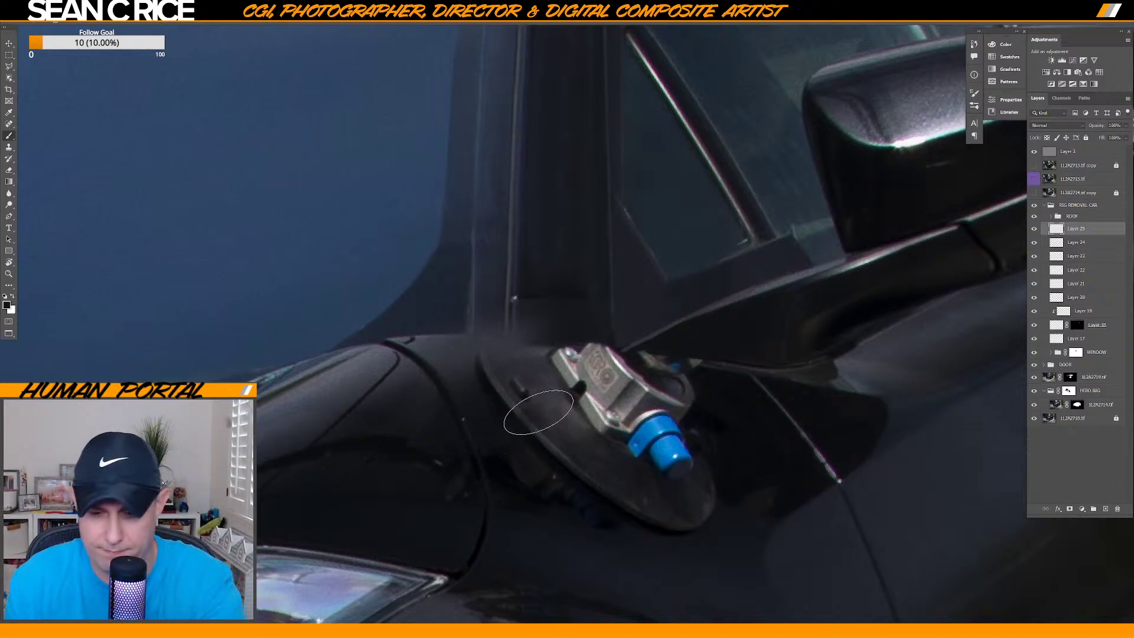
pyautogui.moveTo(573, 414)
pyautogui.mouseDown()
pyautogui.moveTo(686, 411)
pyautogui.moveTo(631, 394)
pyautogui.moveTo(700, 387)
pyautogui.moveTo(638, 383)
pyautogui.moveTo(606, 400)
pyautogui.moveTo(625, 385)
pyautogui.moveTo(584, 385)
pyautogui.moveTo(572, 397)
pyautogui.moveTo(754, 366)
pyautogui.moveTo(655, 354)
pyautogui.moveTo(637, 382)
pyautogui.moveTo(595, 377)
pyautogui.moveTo(542, 405)
pyautogui.moveTo(582, 401)
pyautogui.moveTo(500, 408)
pyautogui.mouseUp()
pyautogui.keyDown('alt'); pyautogui.click(479, 418); pyautogui.keyUp('alt')
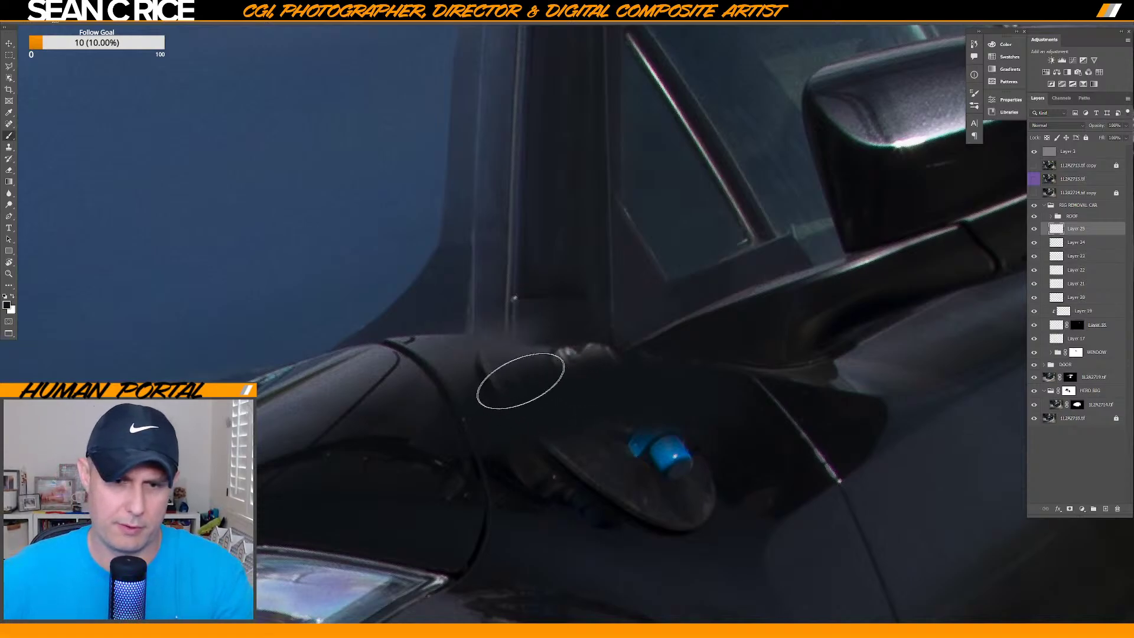
pyautogui.moveTo(529, 376)
pyautogui.mouseDown()
pyautogui.moveTo(487, 393)
pyautogui.moveTo(595, 355)
pyautogui.moveTo(618, 362)
pyautogui.mouseUp()
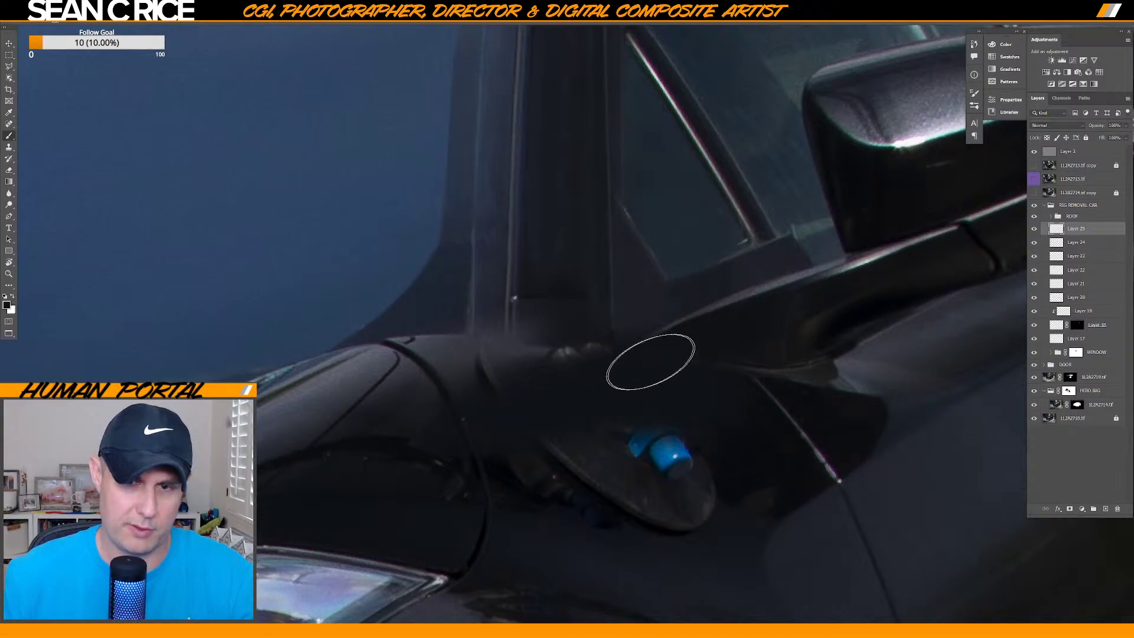
pyautogui.press('alt')
pyautogui.keyDown('alt'); pyautogui.click(478, 391); pyautogui.keyUp('alt')
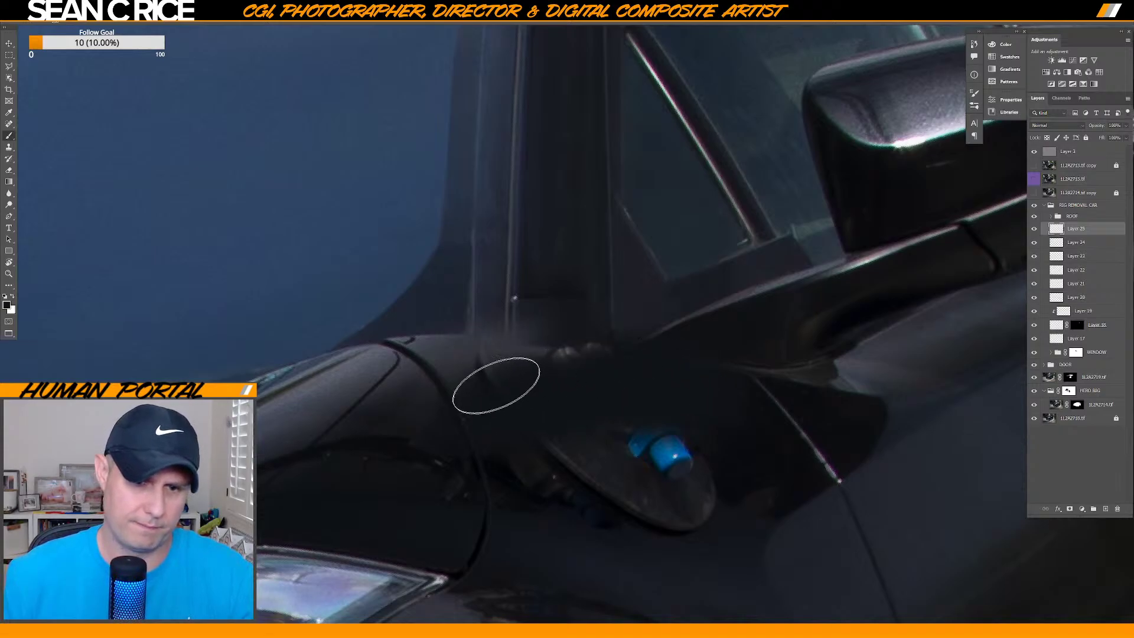
# Cover the leftover clamp traces and blend the base of the window pillar into the fender with sampled dark tones.
pyautogui.scroll(-5, 528, 372)
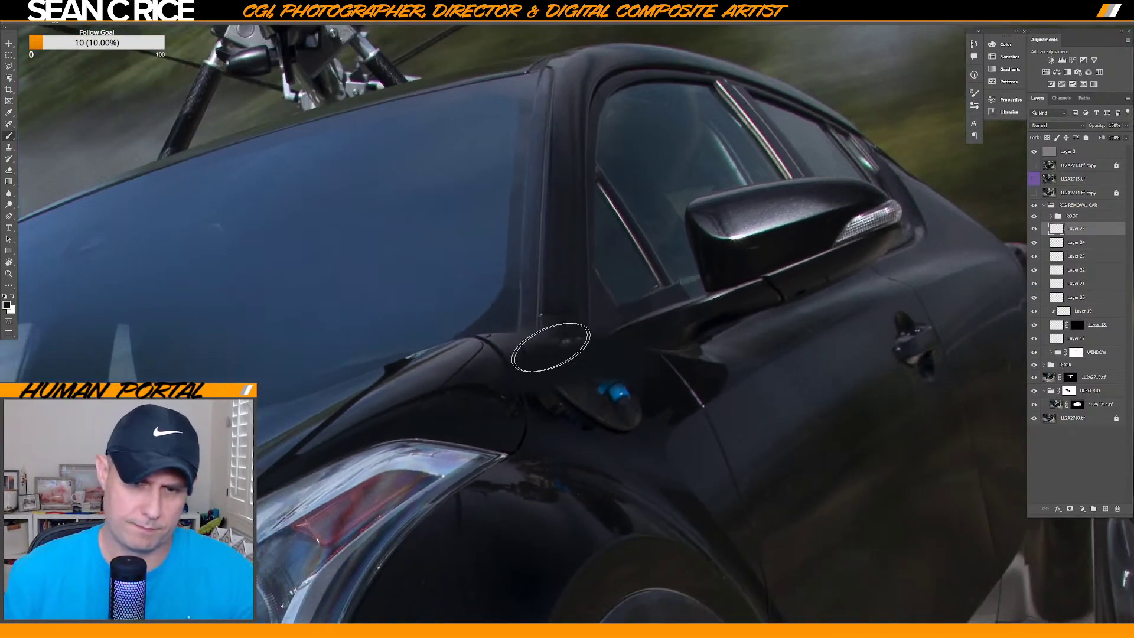
pyautogui.moveTo(568, 347); pyautogui.dragTo(582, 329)
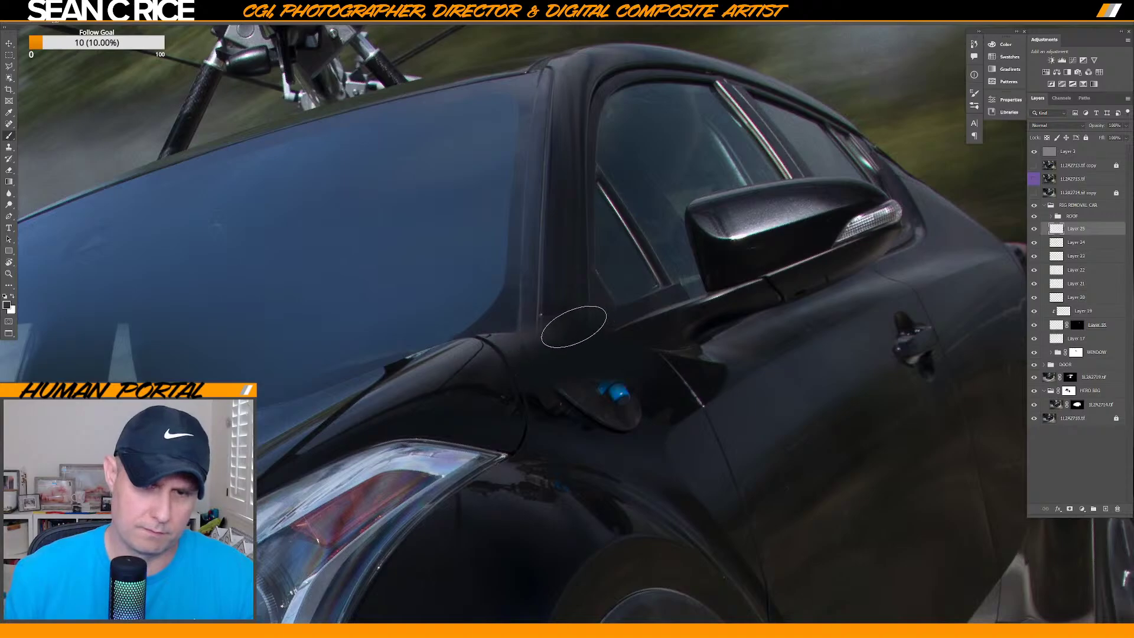
pyautogui.press('alt')
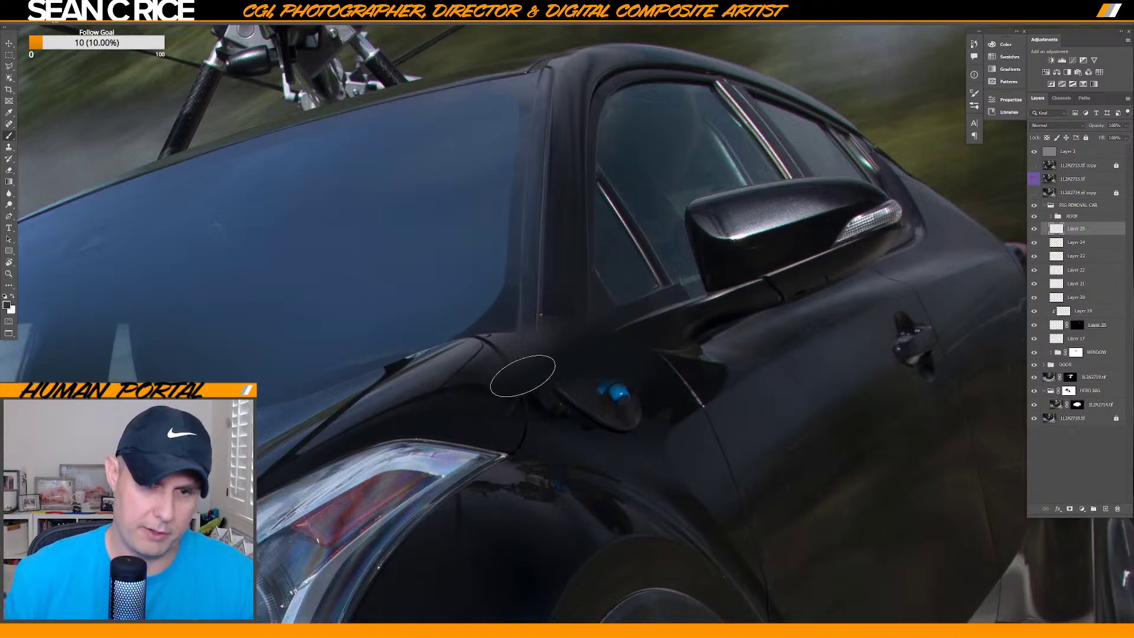
pyautogui.keyDown('alt'); pyautogui.click(520, 347); pyautogui.keyUp('alt')
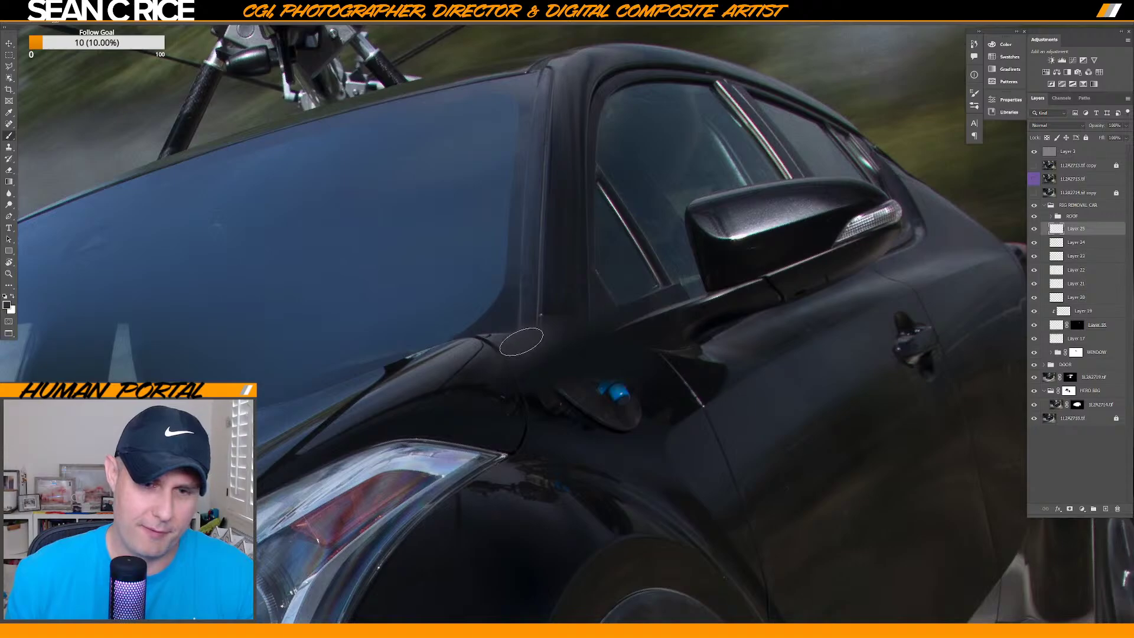
pyautogui.press(']')
pyautogui.press(']')
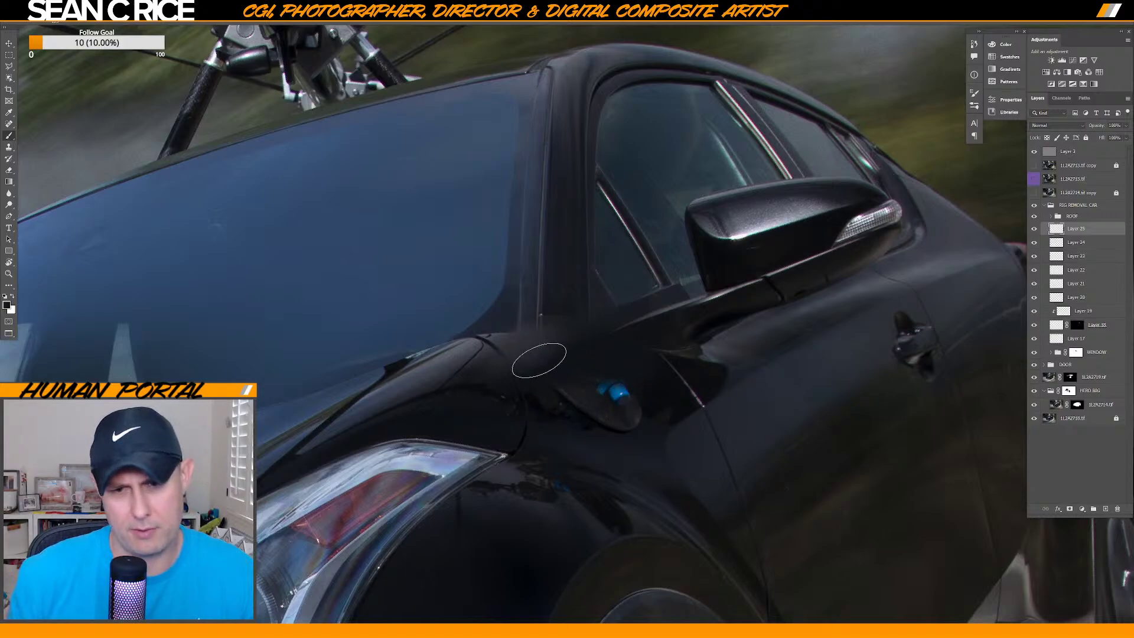
pyautogui.press(']')
pyautogui.press(']')
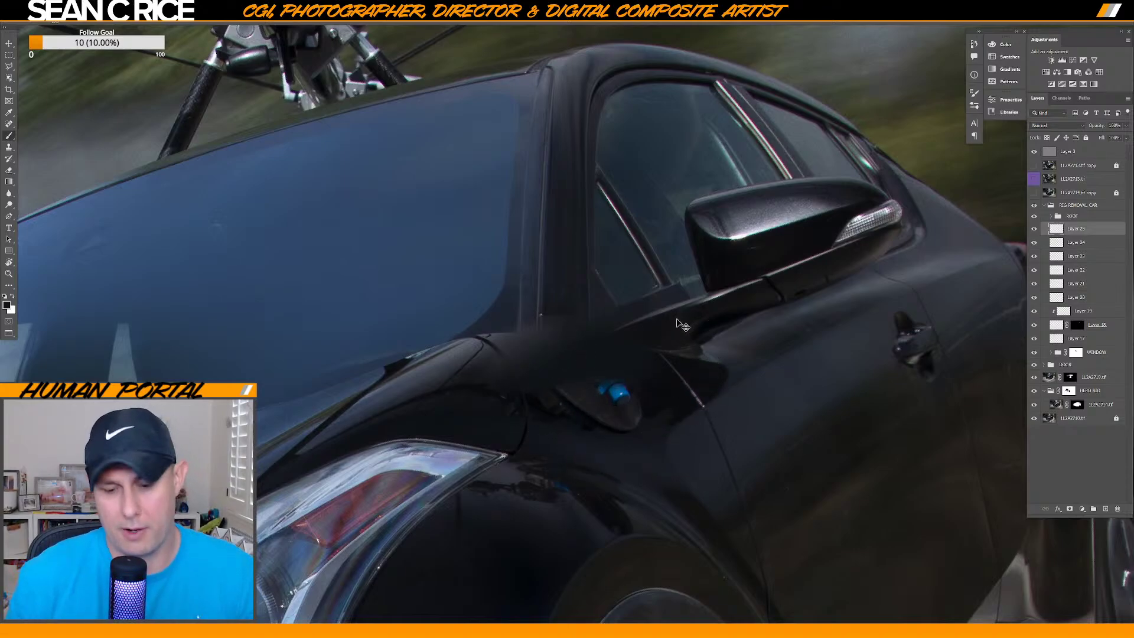
# Add a new empty layer and paint sampled dark tones over the blue knob and the rest of the suction cup.
pyautogui.hotkey('ctrl', 'shift', 'alt', 'n')
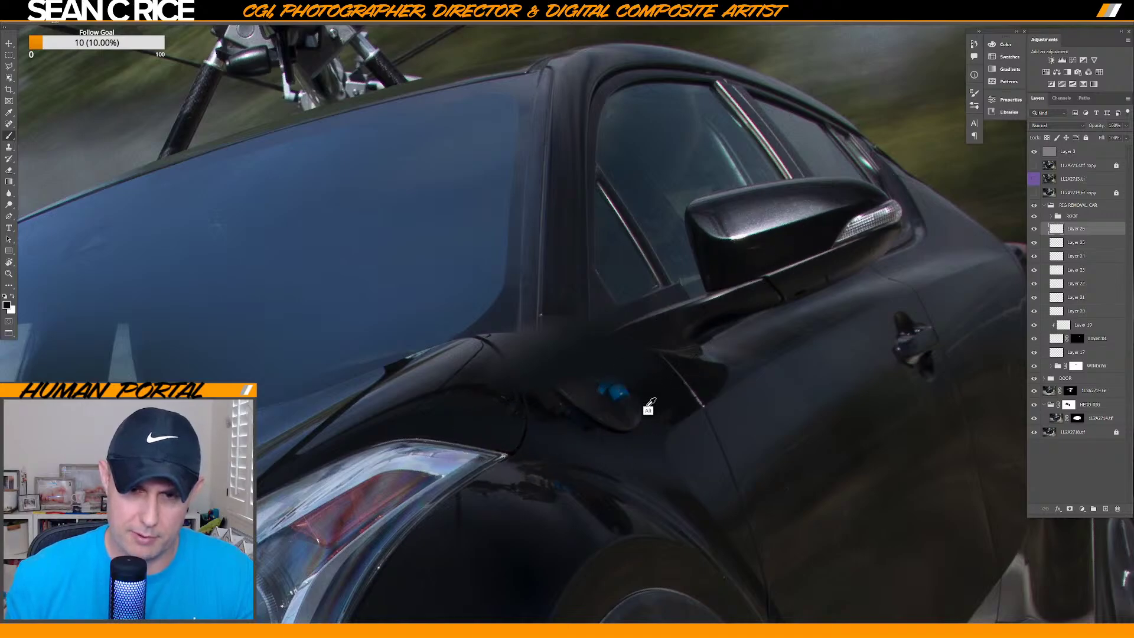
pyautogui.press('[')
pyautogui.press('[')
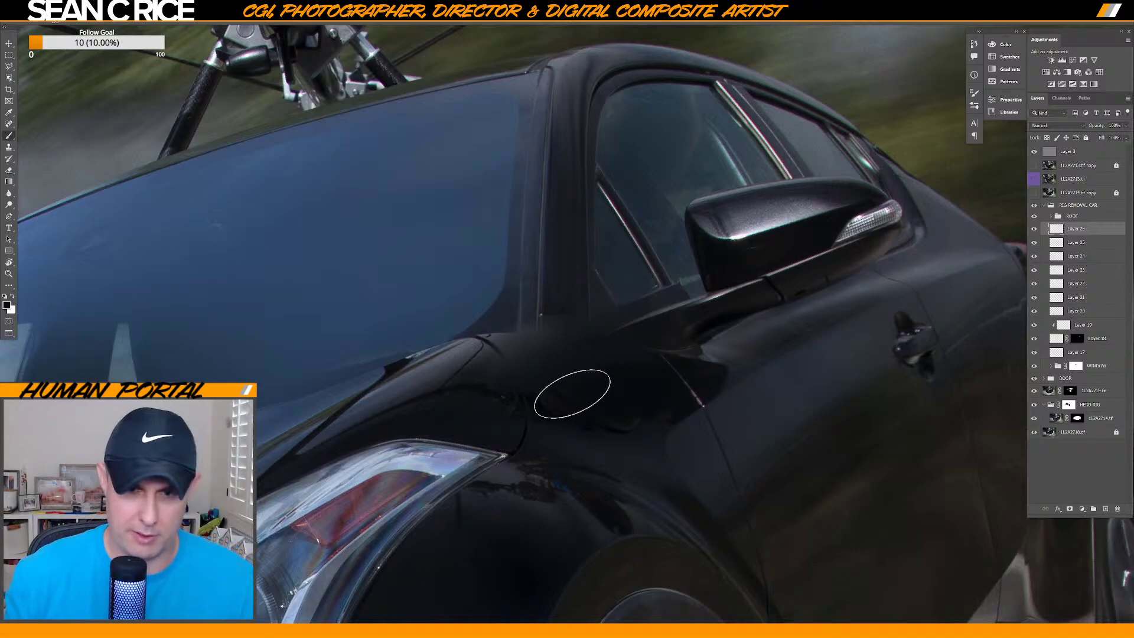
pyautogui.keyDown('alt'); pyautogui.click(588, 392); pyautogui.keyUp('alt')
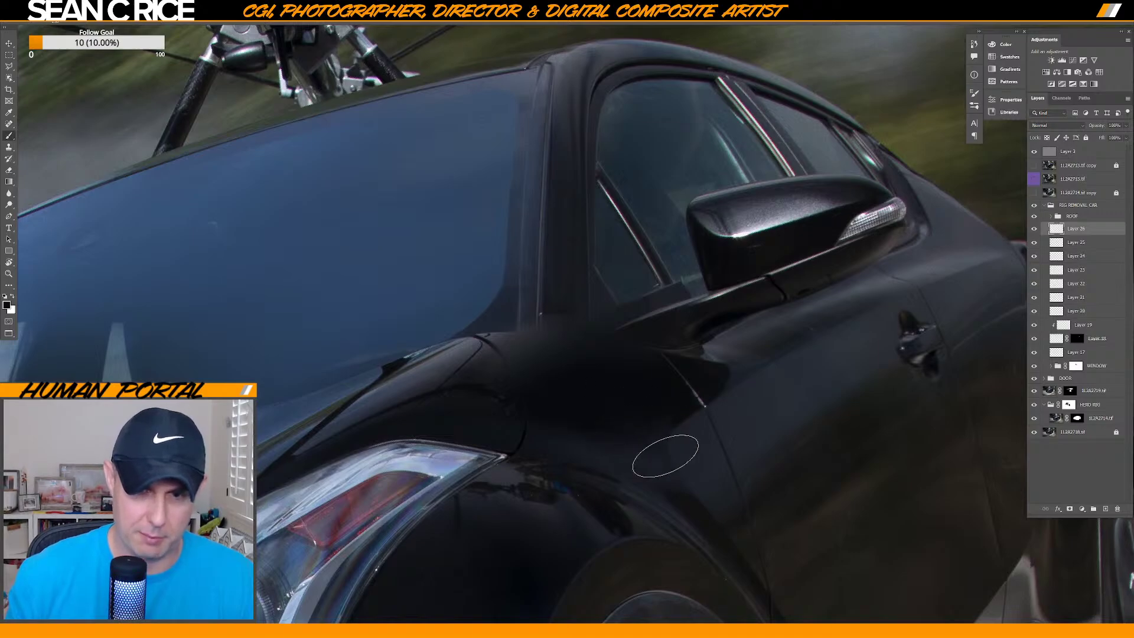
# Adjust the elliptical brush tip's angle and size and smooth the repainted fender between the headlight and door with sampled dark tones.
pyautogui.rightClick(647, 366)
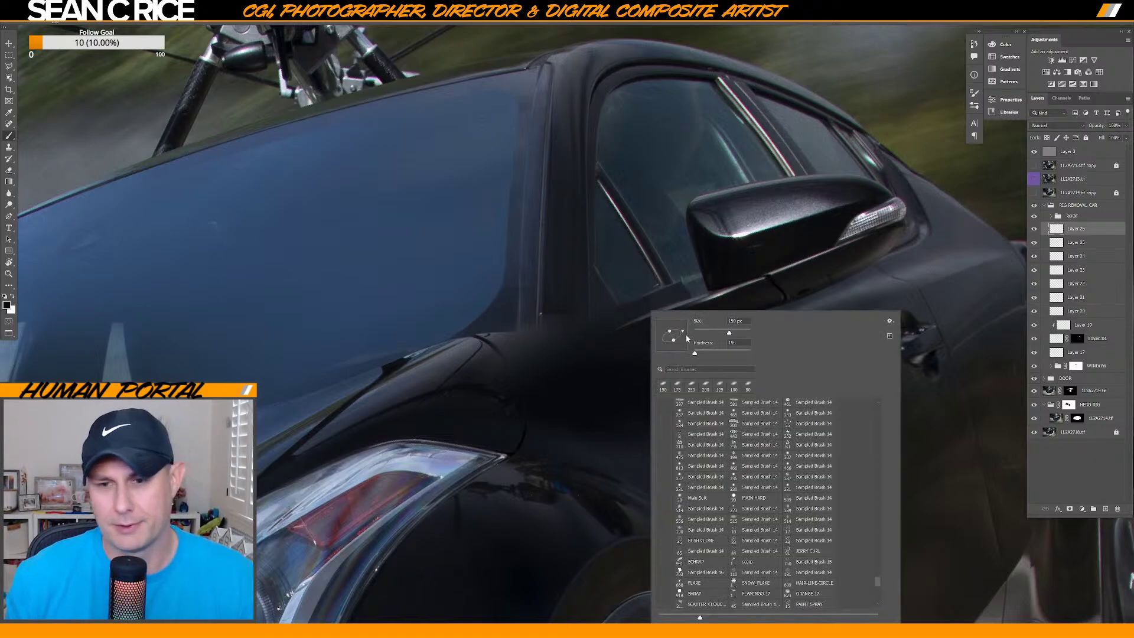
pyautogui.press('Return')
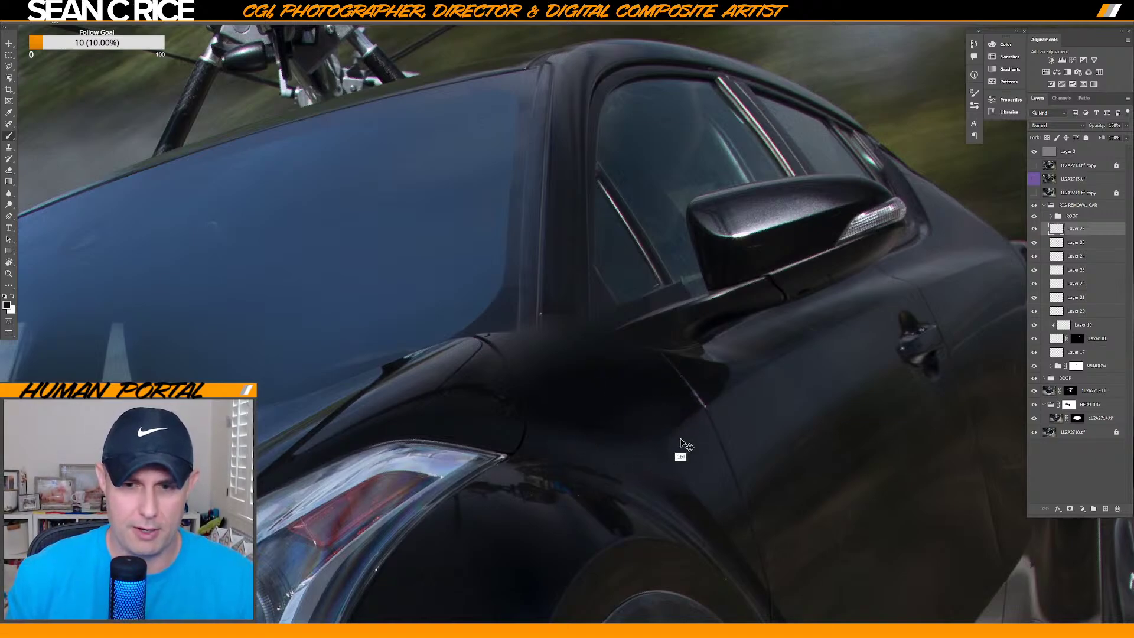
pyautogui.press(']')
pyautogui.press(']')
pyautogui.press(']')
pyautogui.press(']')
pyautogui.press('[')
pyautogui.press('[')
pyautogui.press('[')
pyautogui.press('[')
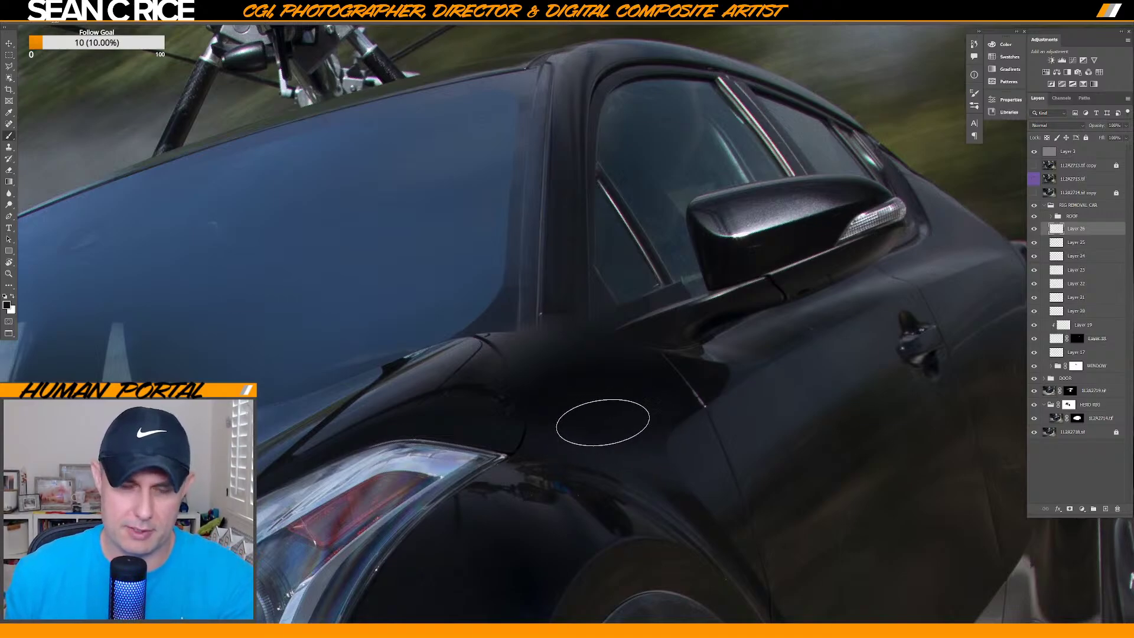
pyautogui.press('alt')
pyautogui.press('alt')
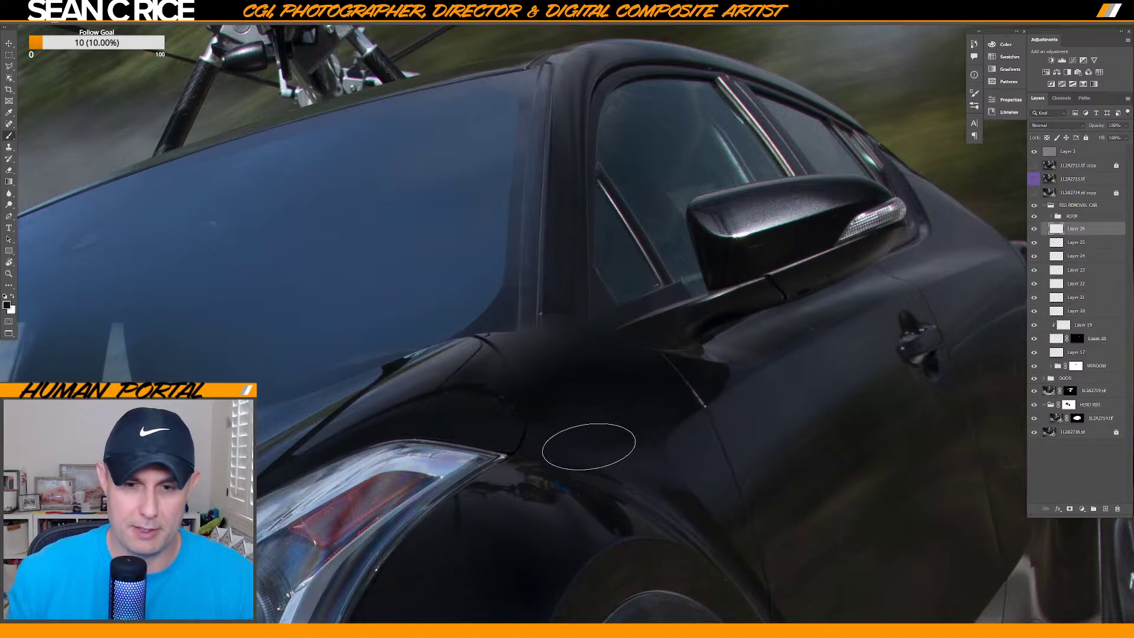
pyautogui.rightClick(636, 383)
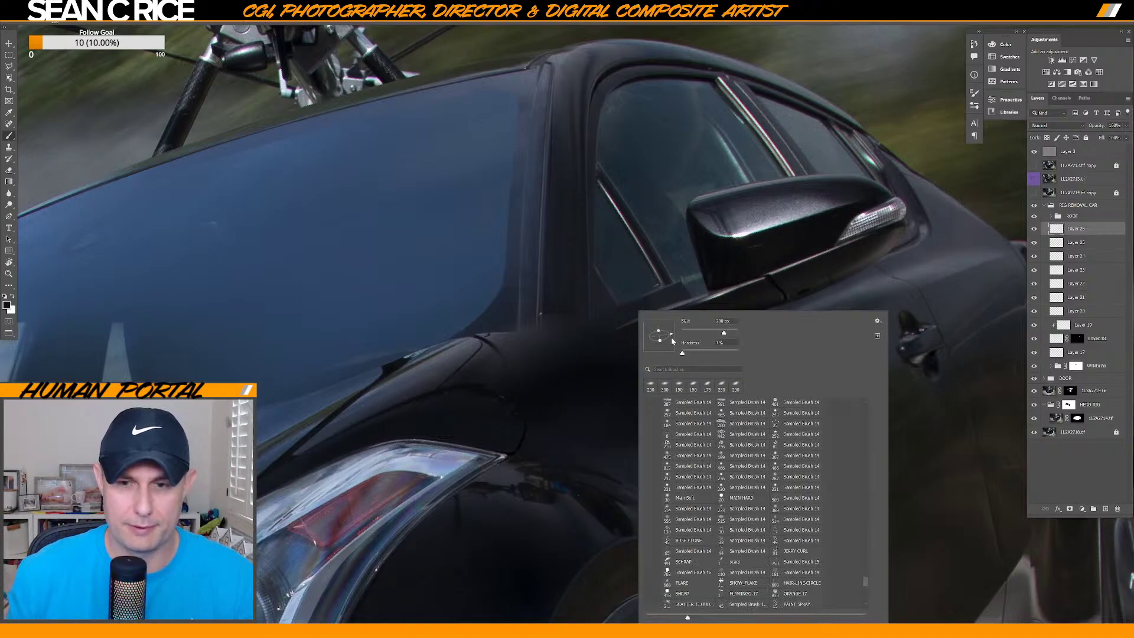
pyautogui.press('Return')
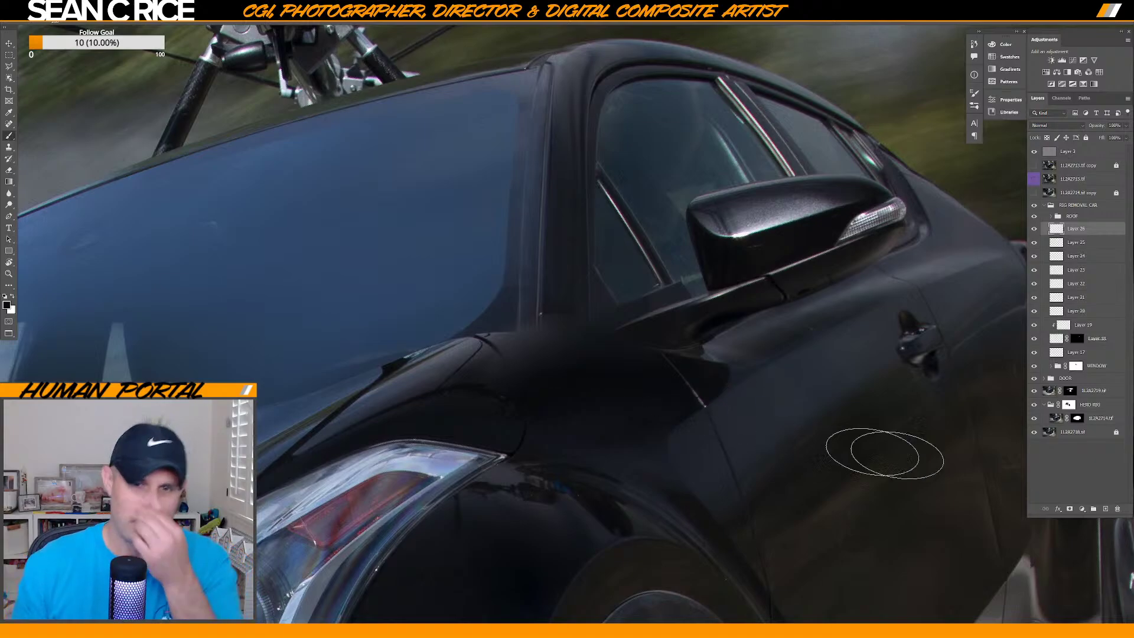
# Add a layer mask to Layer 26 and choose the MAIN HARD brush for painting on it.
pyautogui.click(1070, 508)
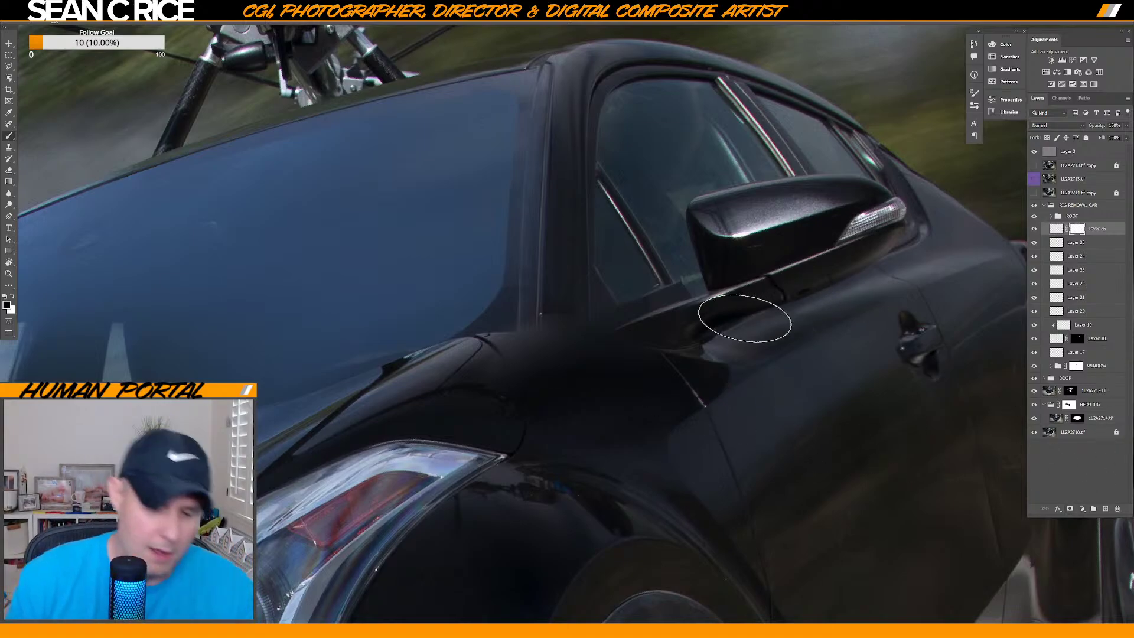
pyautogui.rightClick(562, 312)
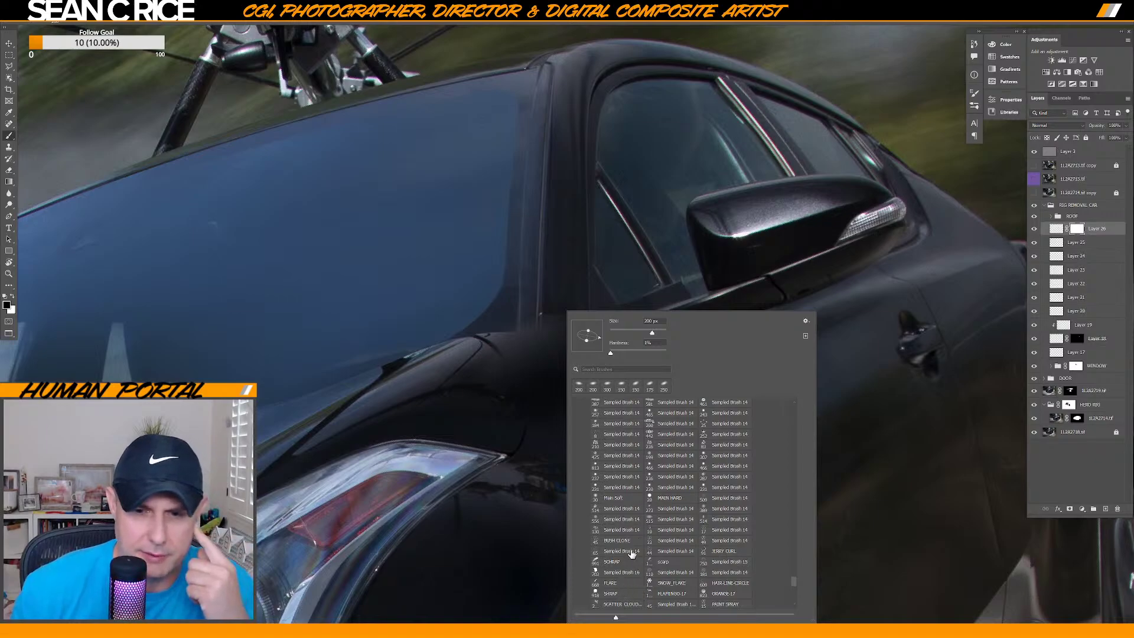
pyautogui.click(652, 497)
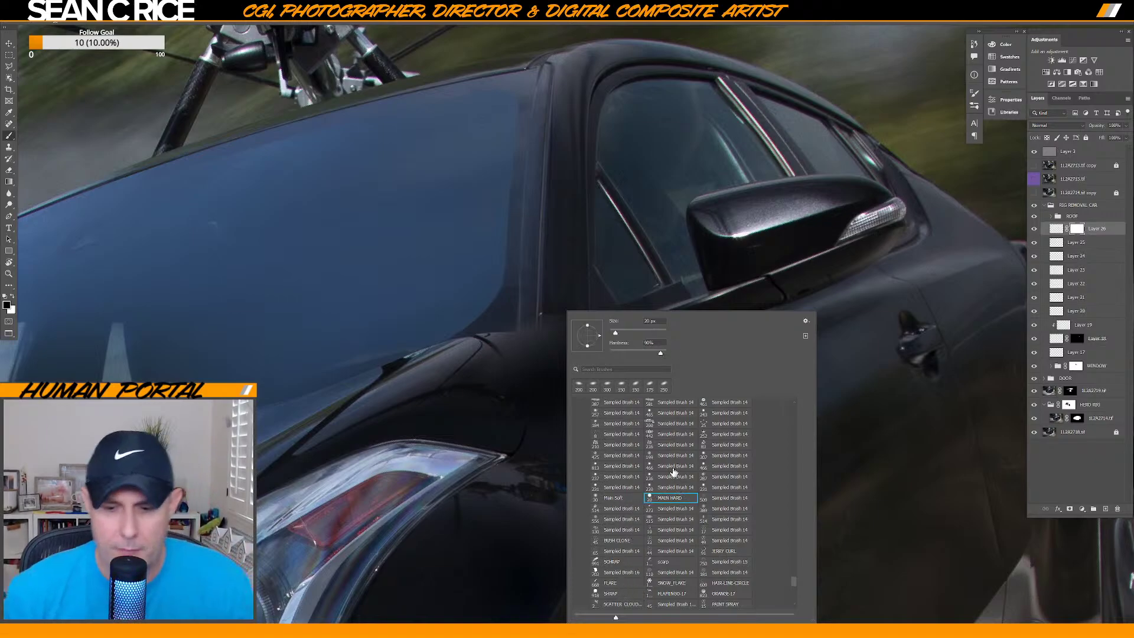
pyautogui.press('Return')
pyautogui.press('x')
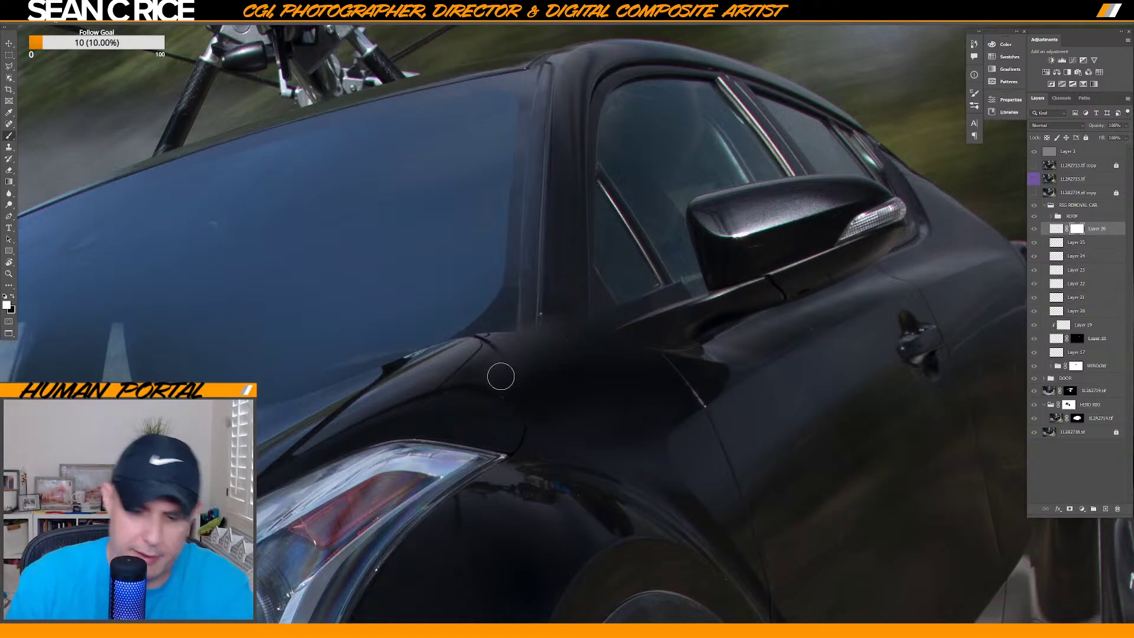
# Try to restore the fender edge, seam and pillar base by painting with a smaller brush on Layer 26's mask.
pyautogui.scroll(3, 498, 385)
pyautogui.press('[')
pyautogui.press('[')
pyautogui.press('[')
pyautogui.press('[')
pyautogui.press('[')
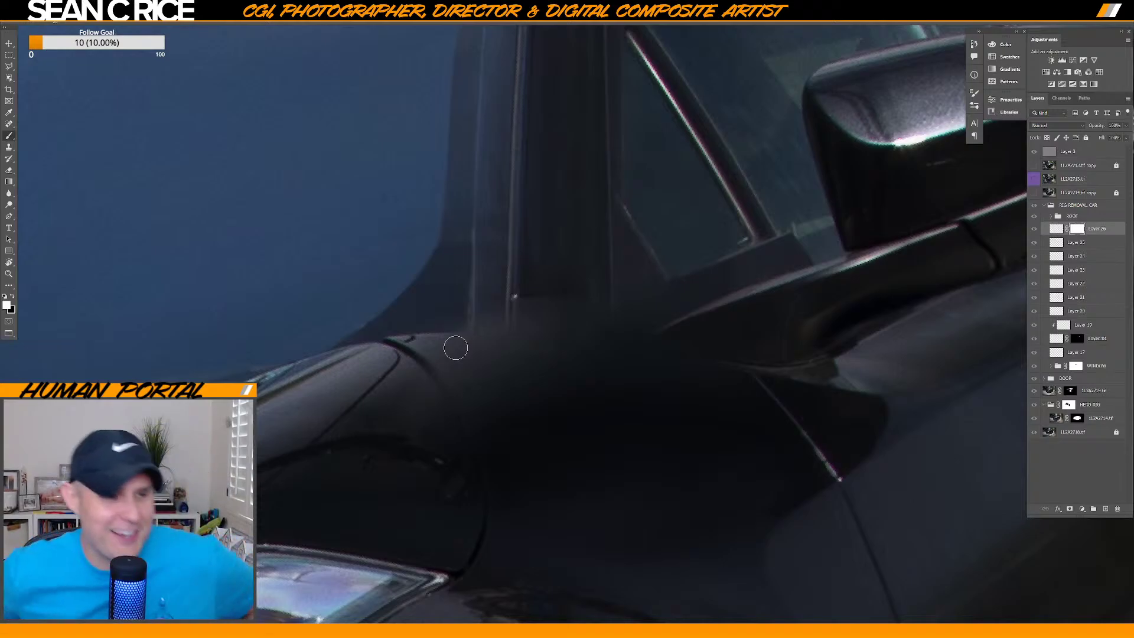
pyautogui.moveTo(455, 347); pyautogui.dragTo(457, 345)
pyautogui.moveTo(519, 329); pyautogui.dragTo(509, 313)
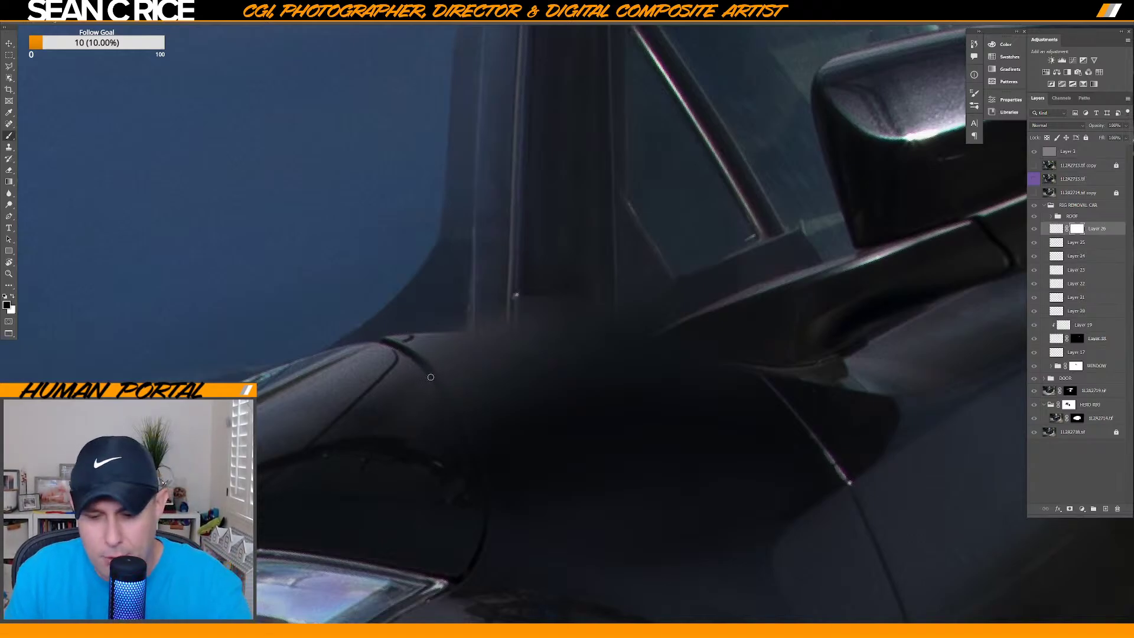
pyautogui.moveTo(431, 371)
pyautogui.mouseDown()
pyautogui.moveTo(452, 417)
pyautogui.moveTo(425, 357)
pyautogui.mouseUp()
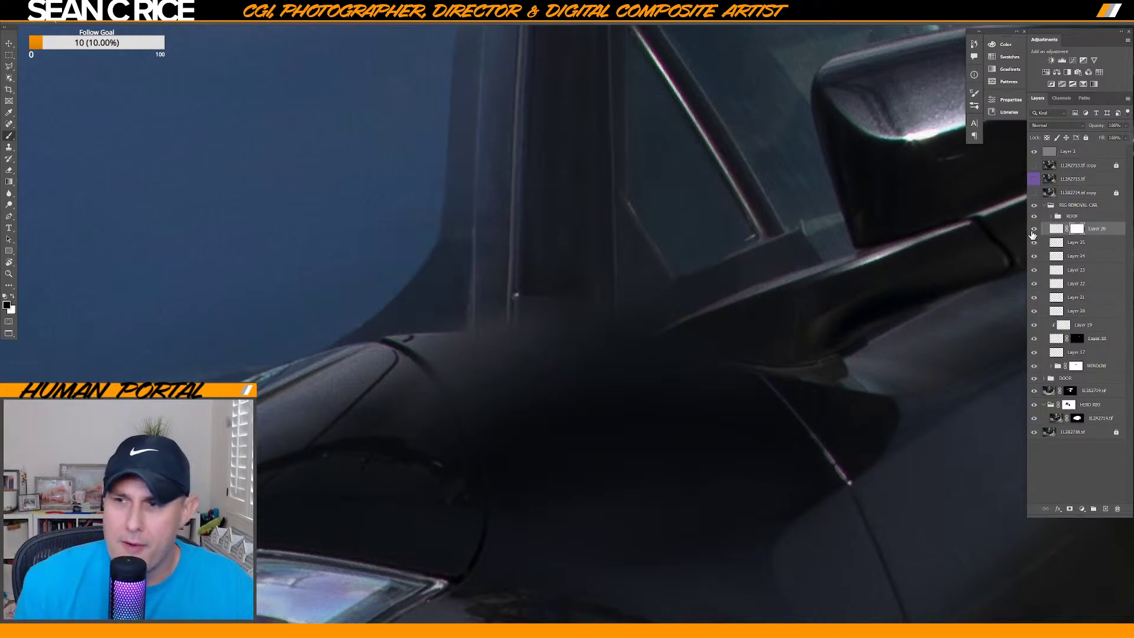
# Compare the fender with and without Layer 26 to see which area that layer covers.
pyautogui.click(1034, 232)
pyautogui.click(1035, 230)
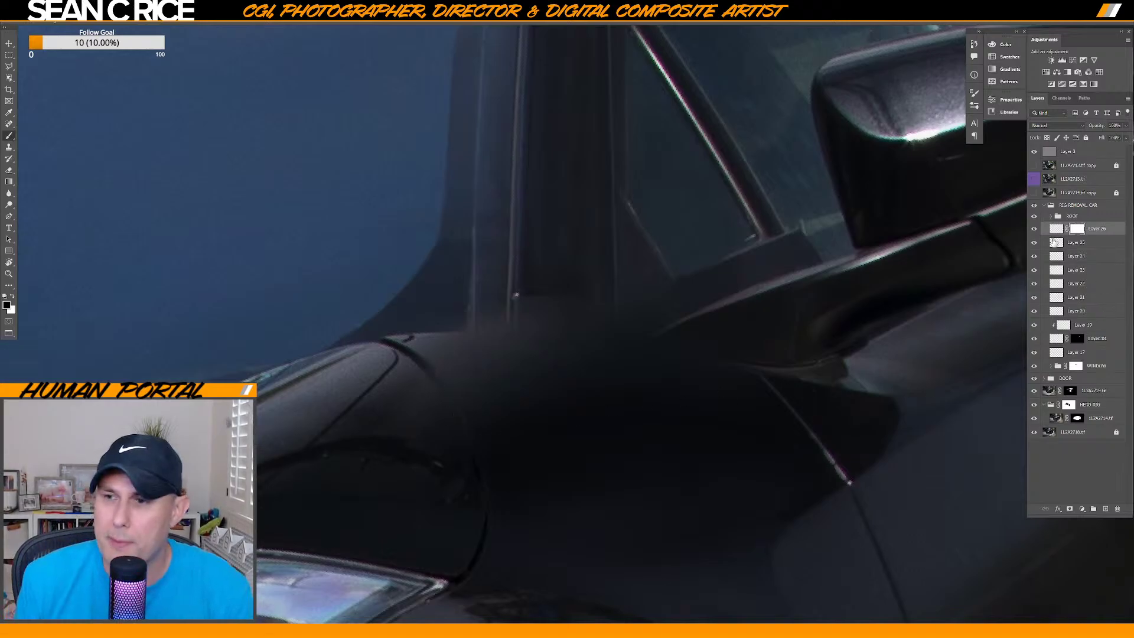
pyautogui.click(1034, 229)
pyautogui.click(1034, 230)
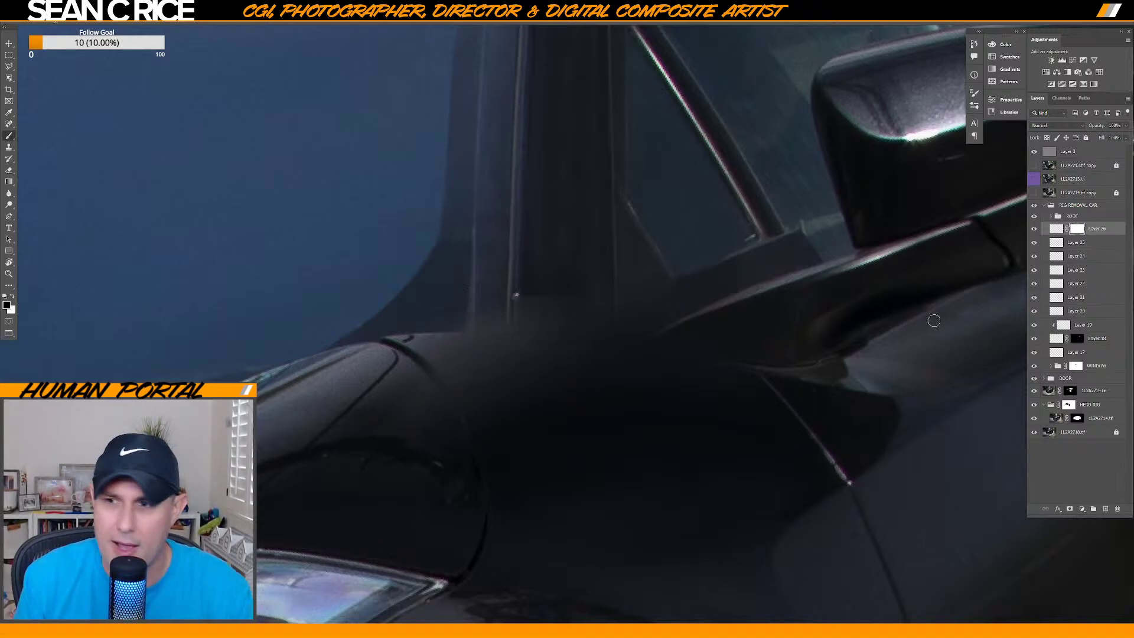
pyautogui.click(1034, 230)
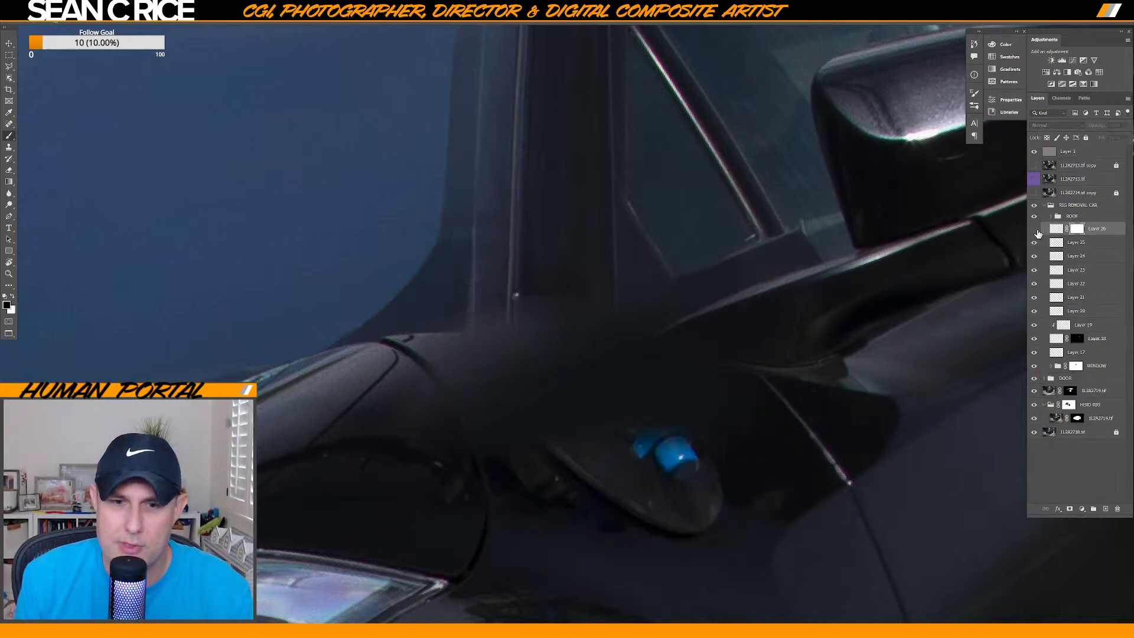
pyautogui.click(1035, 229)
# Group Layer 25 and Layer 26 and compare the fender with and without the group.
pyautogui.keyDown('shift'); pyautogui.click(1081, 243); pyautogui.keyUp('shift')
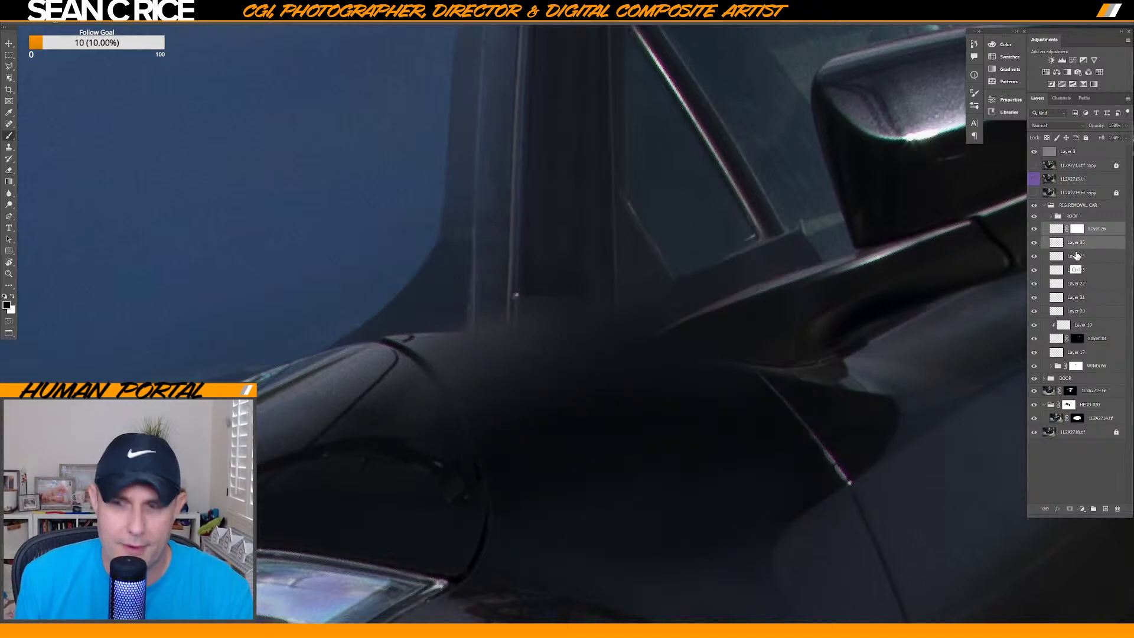
pyautogui.hotkey('ctrl', 'g')
pyautogui.click(1035, 228)
pyautogui.click(1034, 228)
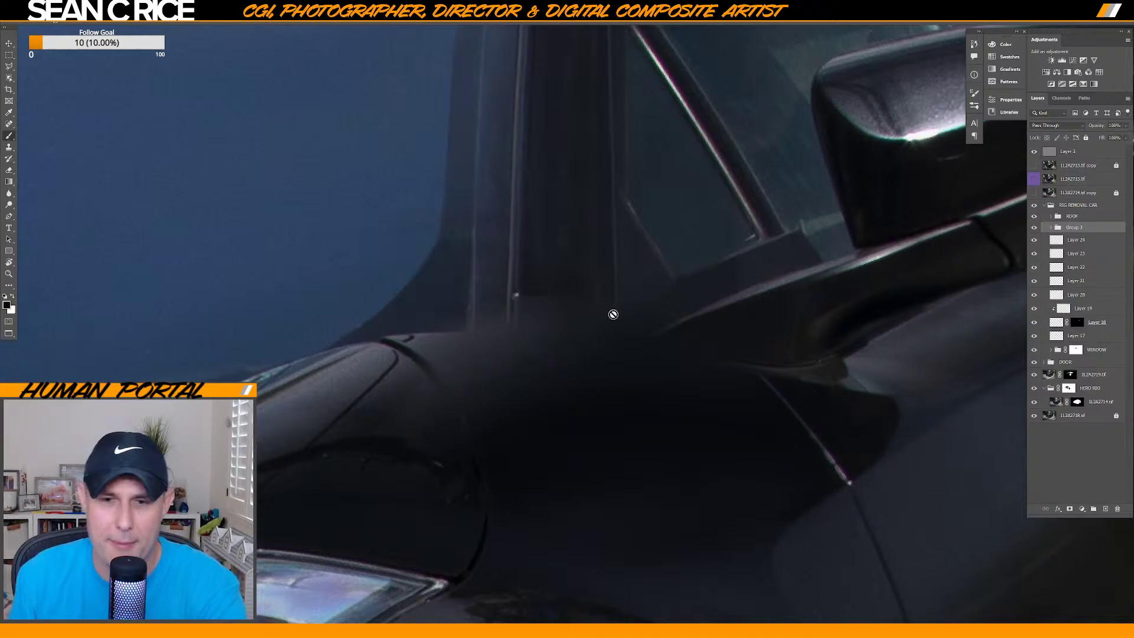
# Add a mask to the new group and paint on it to restore a crisp pillar base and upper fender edge.
pyautogui.click(1070, 510)
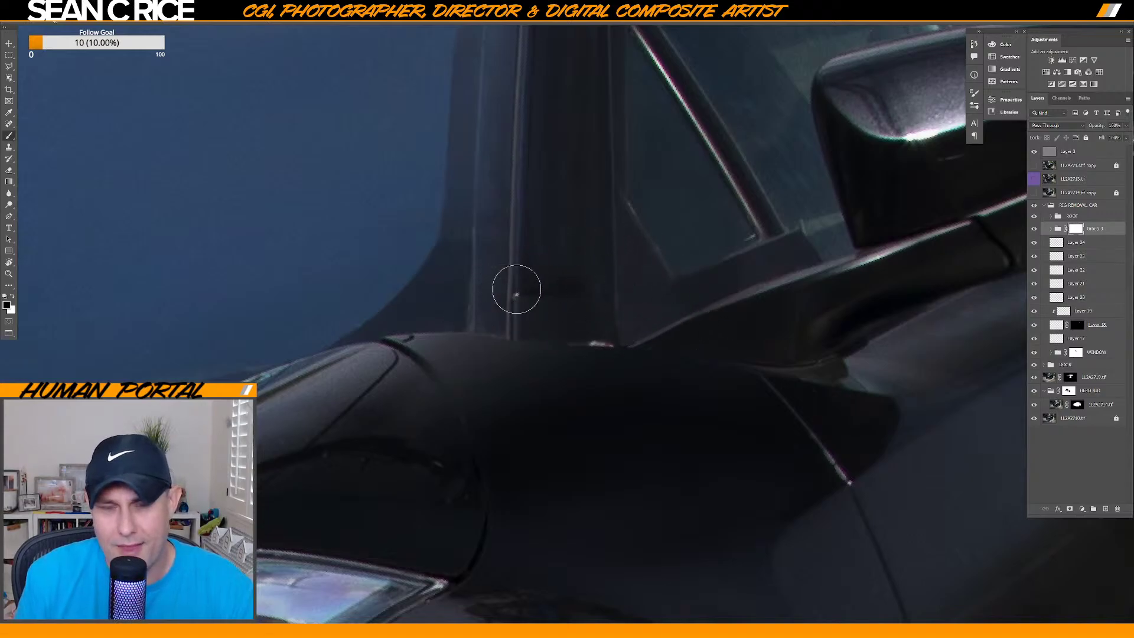
pyautogui.press('x')
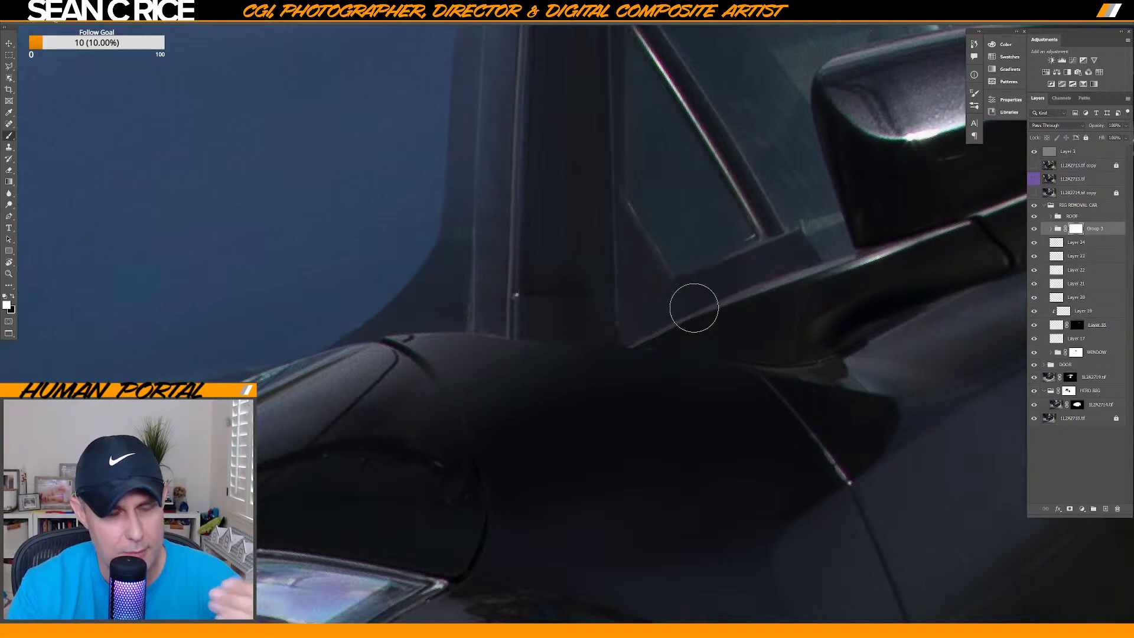
pyautogui.press('[')
pyautogui.press('[')
pyautogui.press('[')
pyautogui.press('[')
pyautogui.press('[')
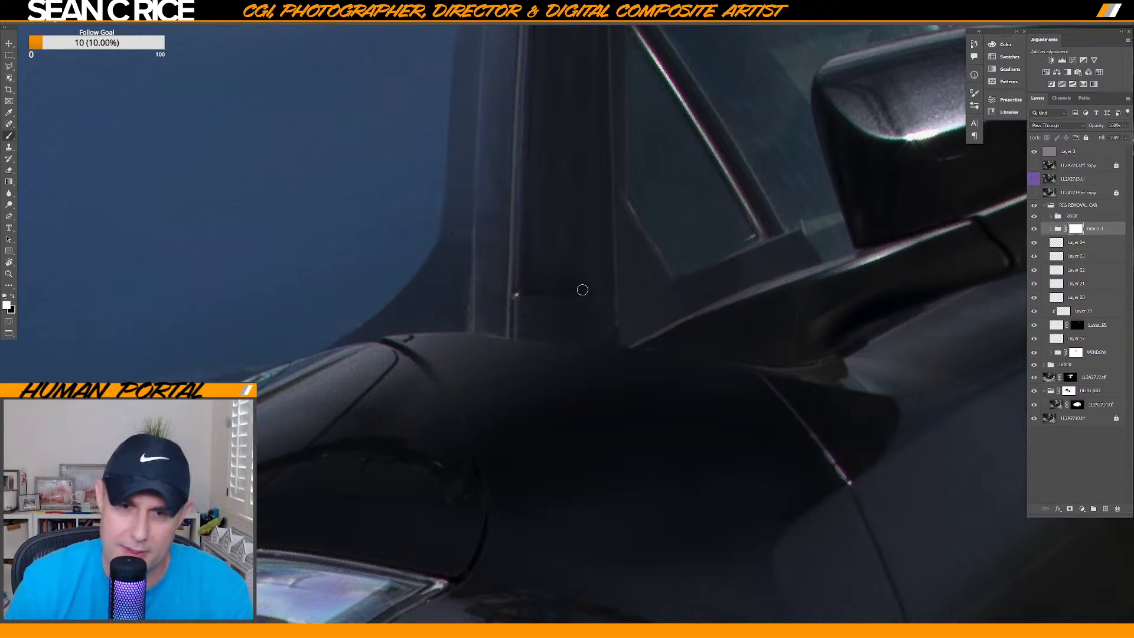
pyautogui.click(1034, 229)
pyautogui.click(1034, 229)
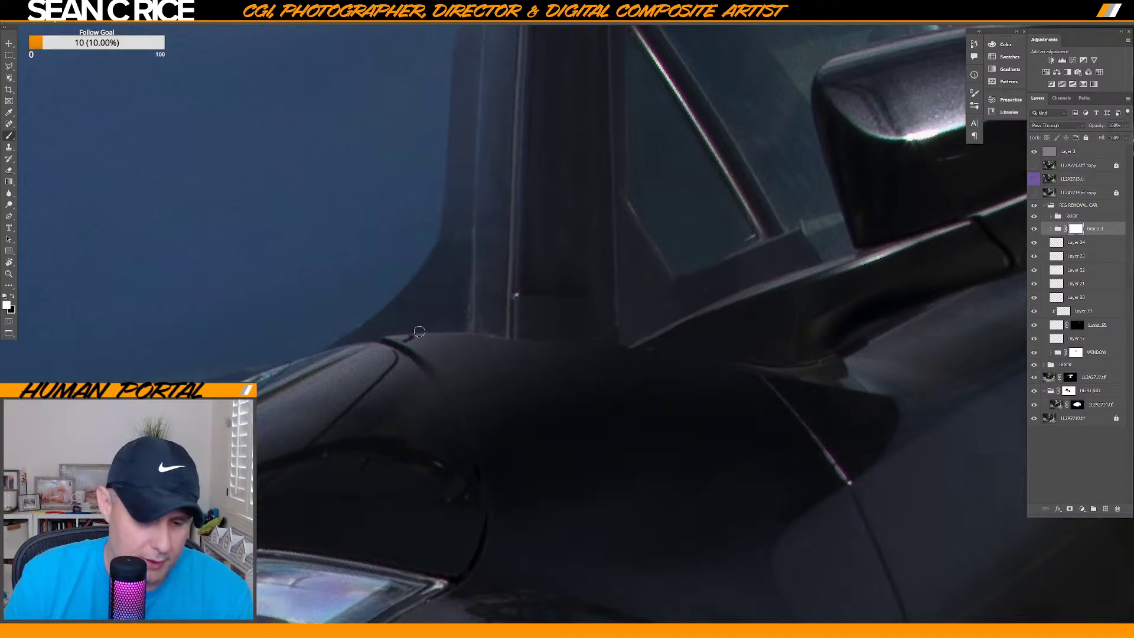
# Refine the group's mask with a tiny brush along the curved panel seam between the hood and fender.
pyautogui.press('x')
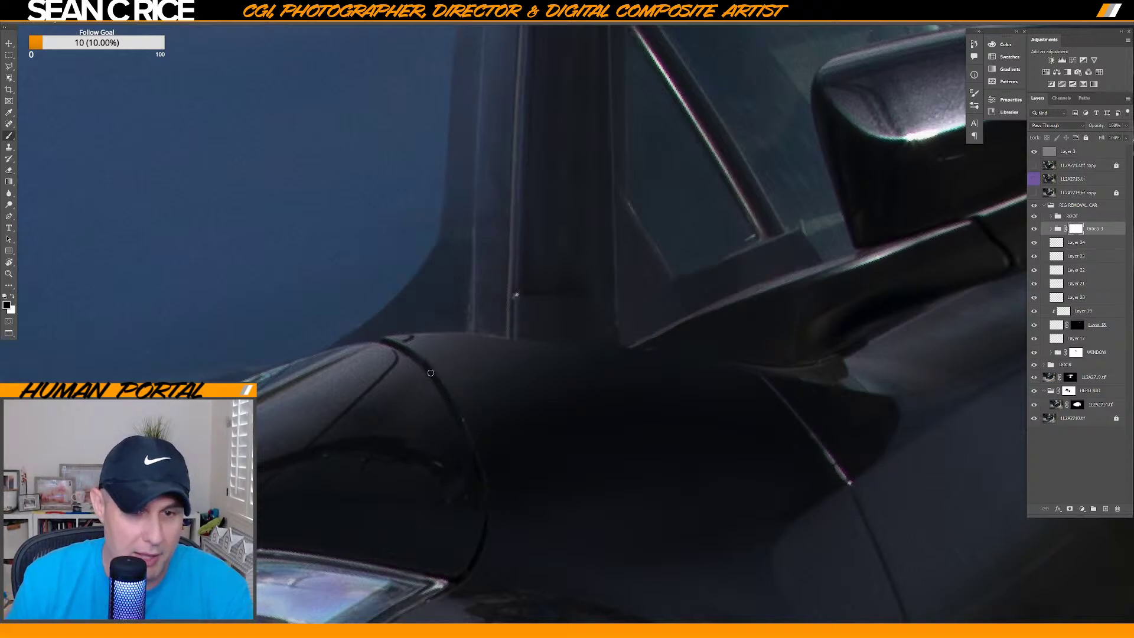
pyautogui.press('x')
pyautogui.press('x')
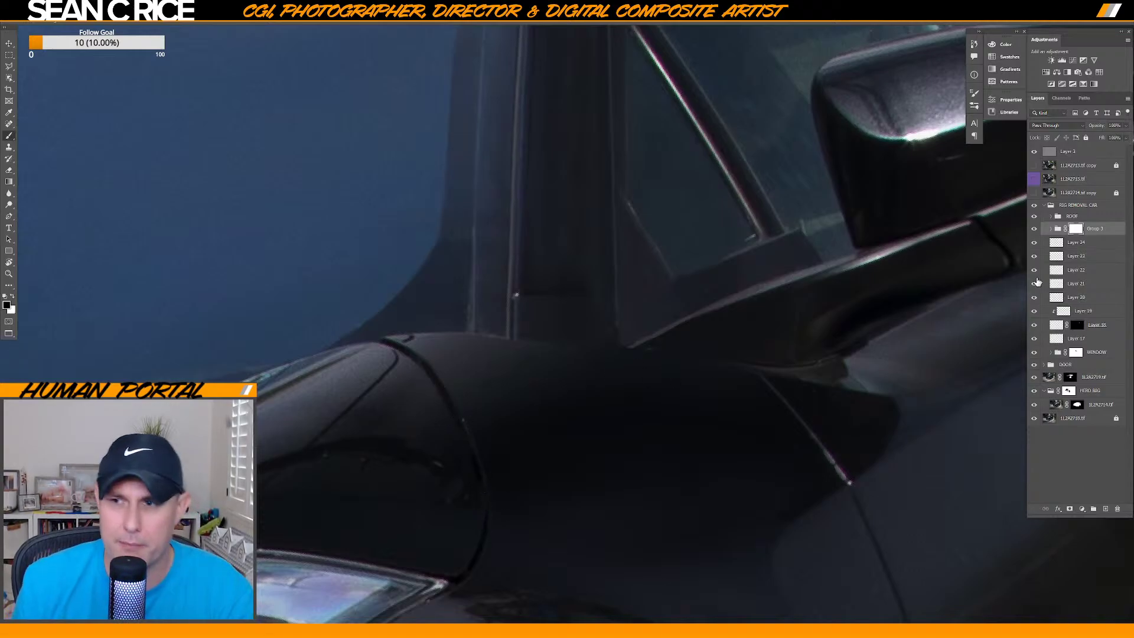
pyautogui.click(1034, 228)
pyautogui.click(1034, 229)
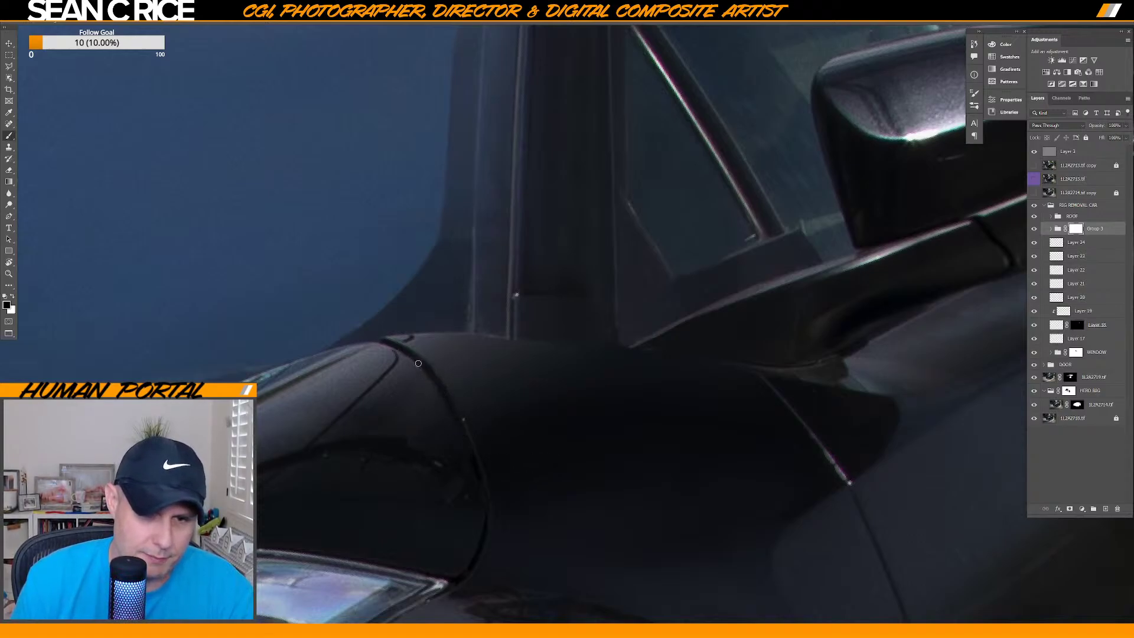
pyautogui.press('x')
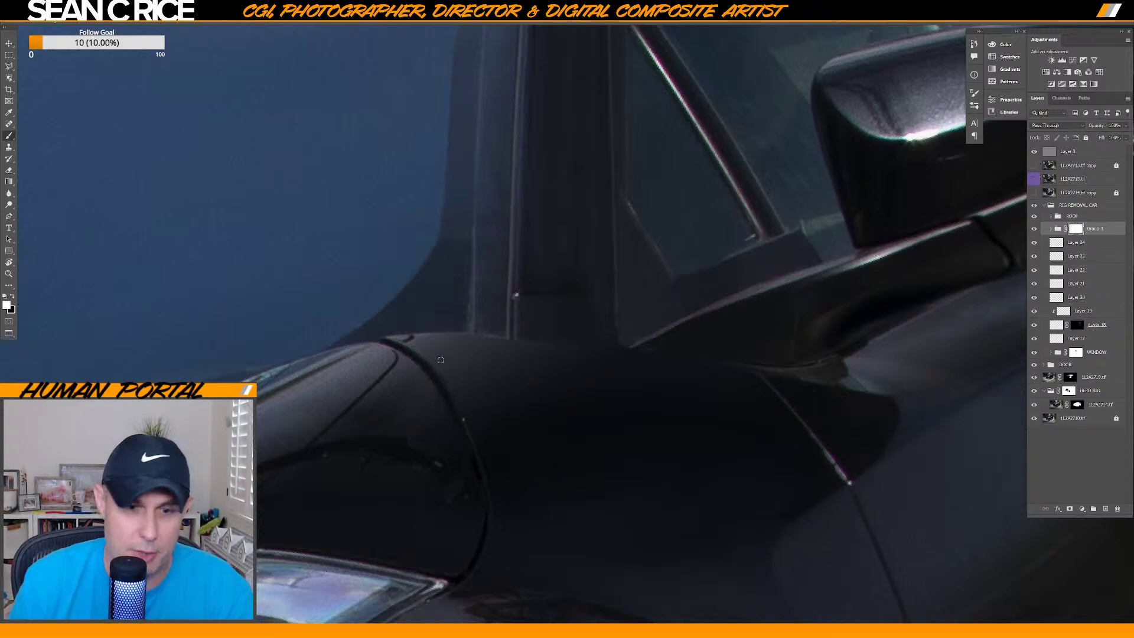
pyautogui.click(1034, 230)
pyautogui.click(1033, 229)
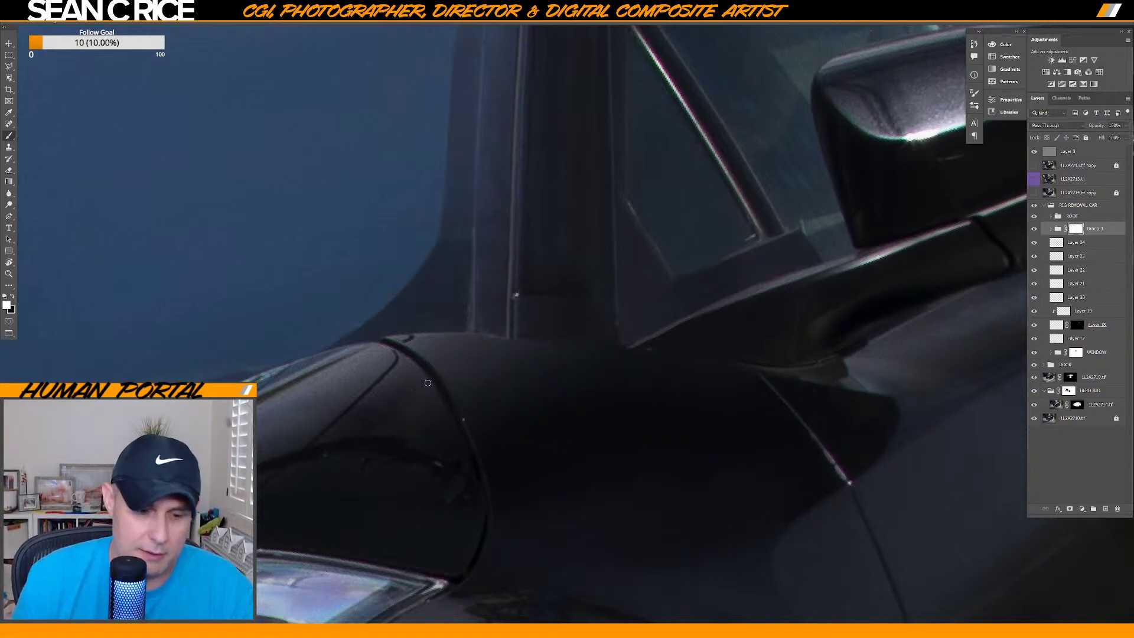
pyautogui.press('x')
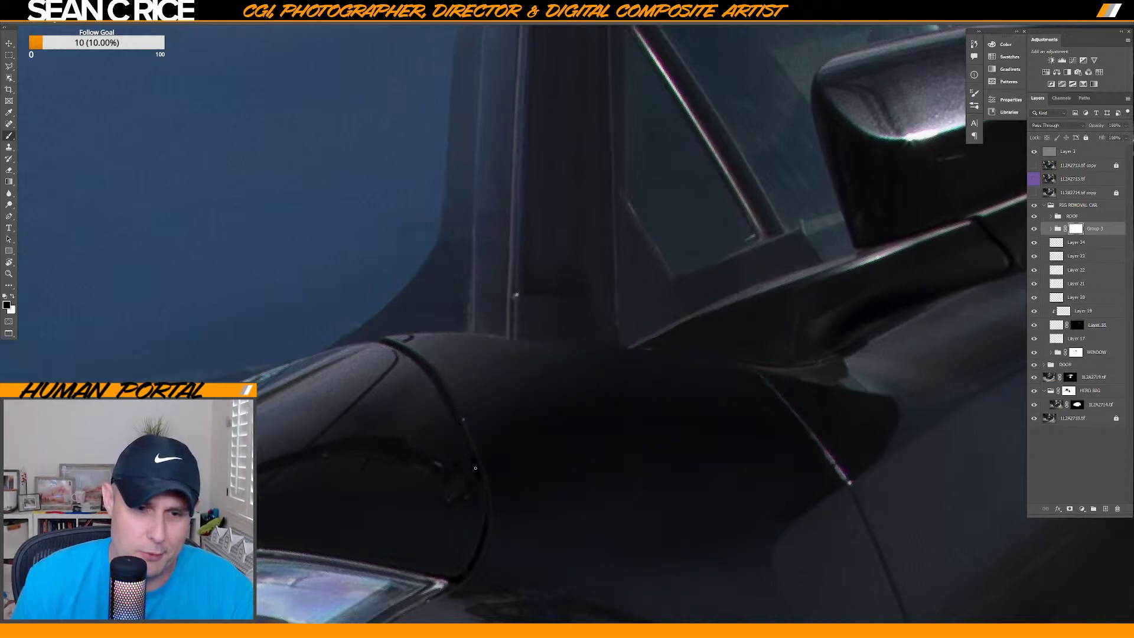
pyautogui.press('x')
# Add a new empty layer above the masked group and set the painting colour to white.
pyautogui.hotkey('ctrl', 'shift', 'n')
pyautogui.press('Return')
pyautogui.press('x')
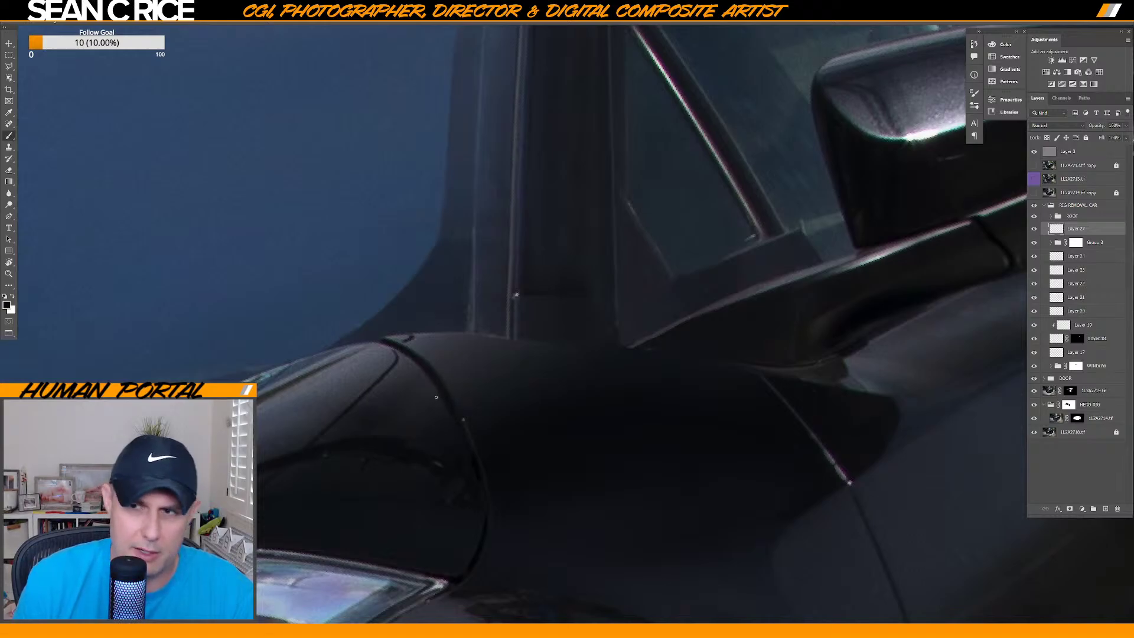
pyautogui.press('x')
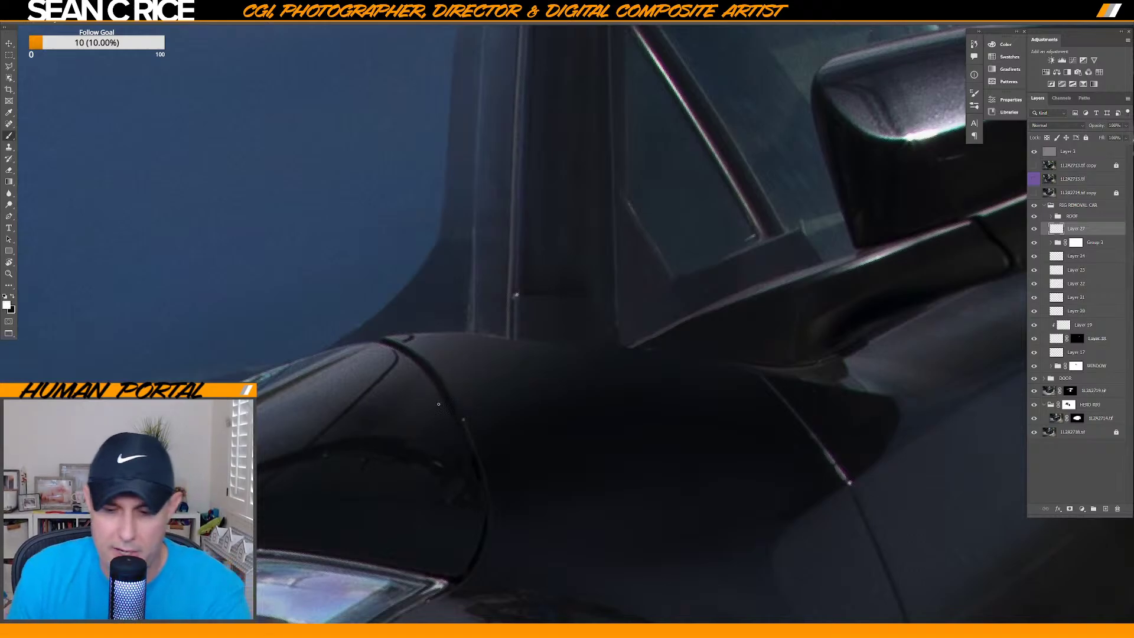
# Try painting a thin white line along the curved hood-to-fender seam on the new layer.
pyautogui.moveTo(426, 376); pyautogui.dragTo(461, 438)
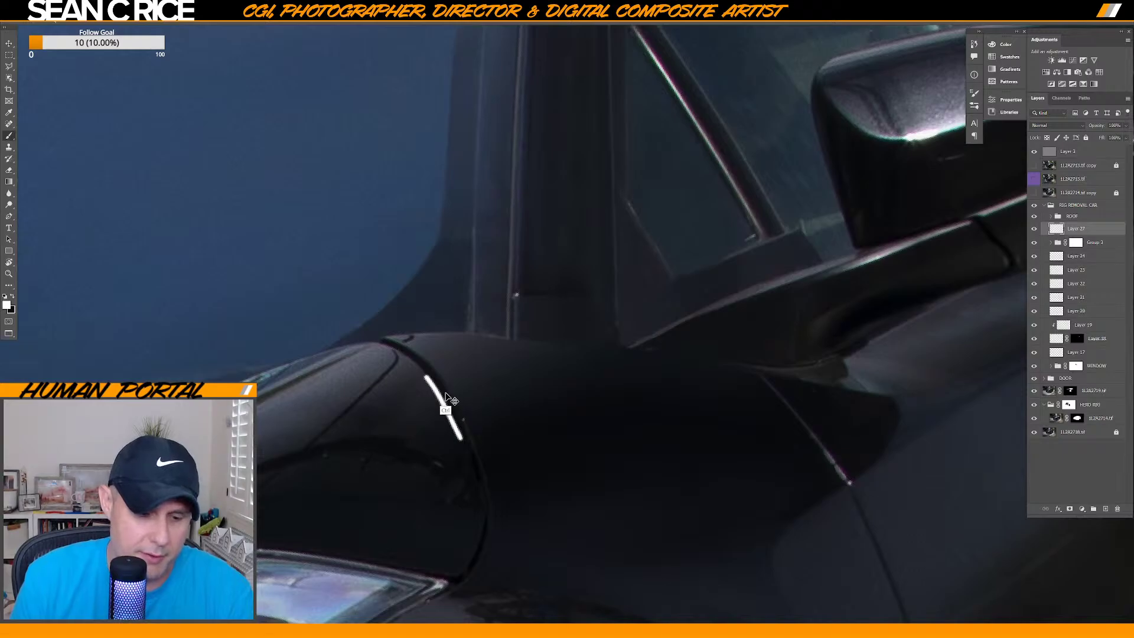
pyautogui.hotkey('ctrl', 'z')
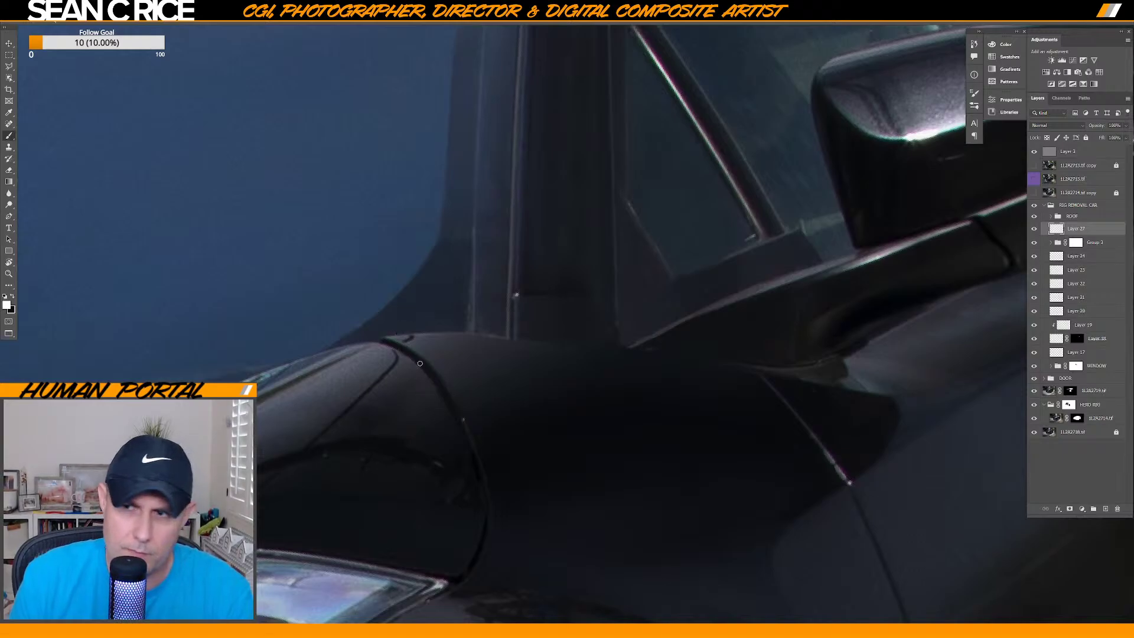
pyautogui.press('x')
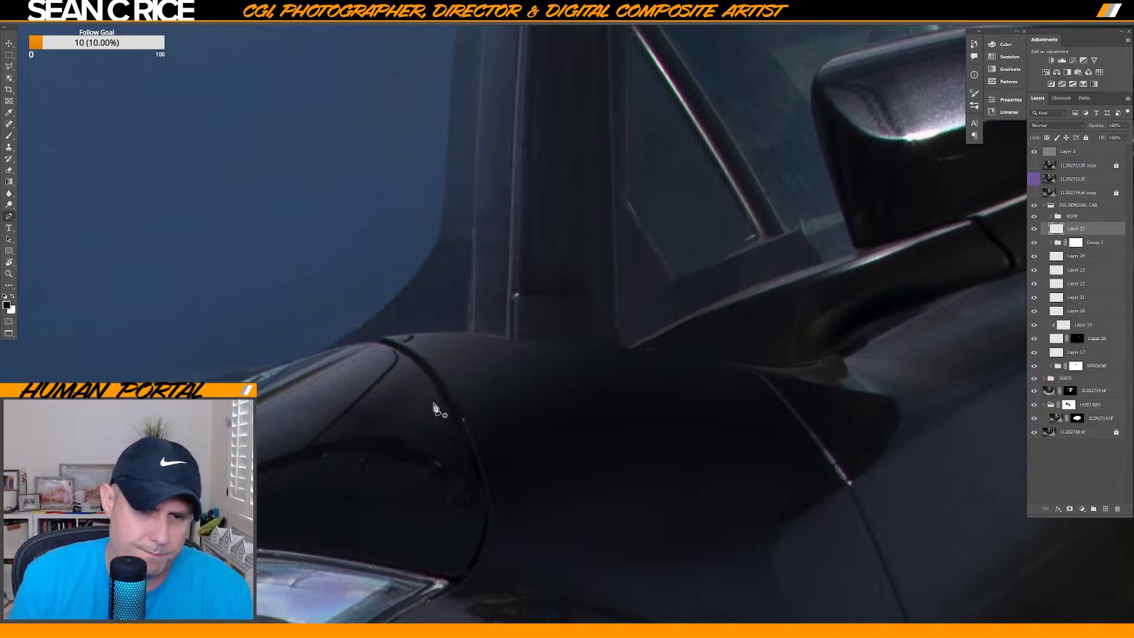
pyautogui.press('x')
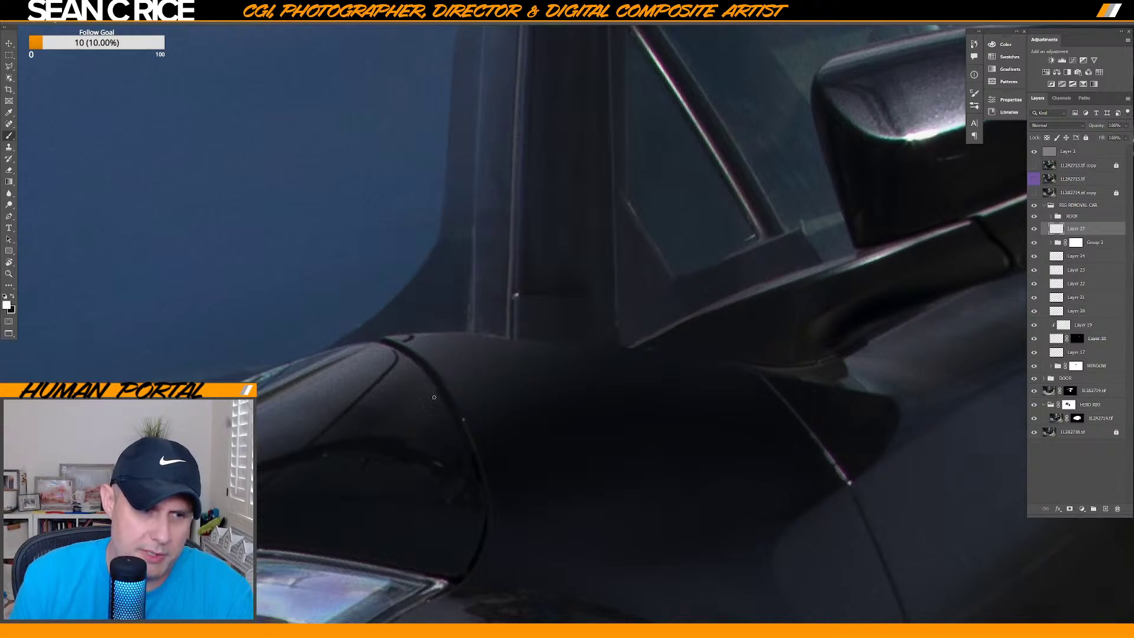
pyautogui.moveTo(426, 380); pyautogui.dragTo(459, 430)
pyautogui.hotkey('ctrl', 'z')
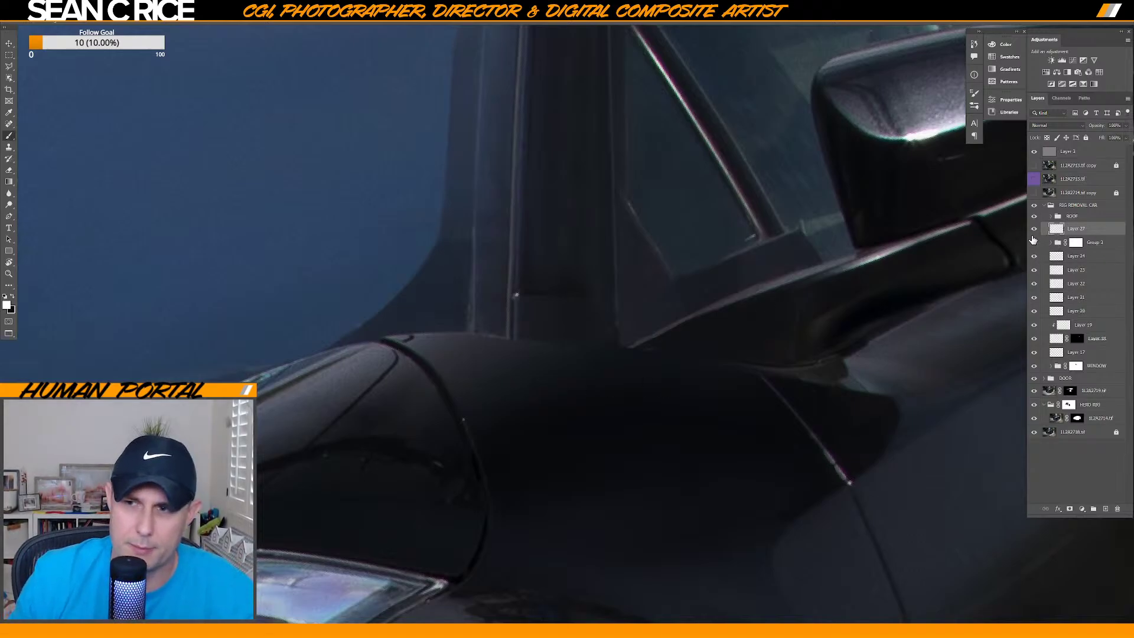
# Set a dark foreground colour and compare the fender with and without the masked group.
pyautogui.press('x')
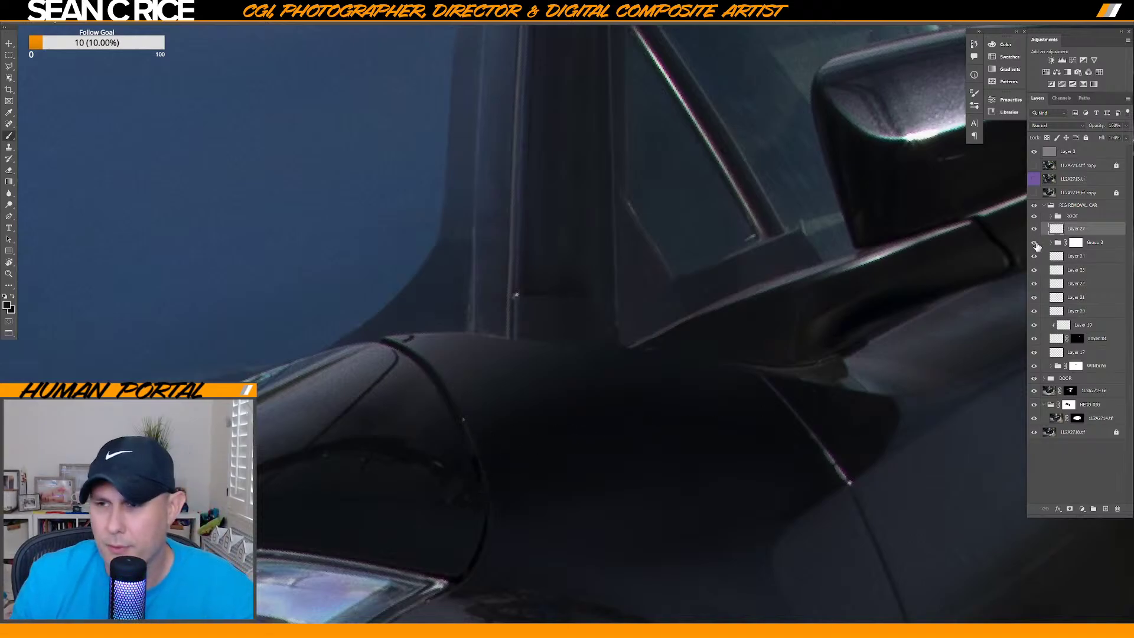
pyautogui.click(1035, 243)
pyautogui.click(1035, 243)
pyautogui.click(1034, 242)
pyautogui.click(1035, 243)
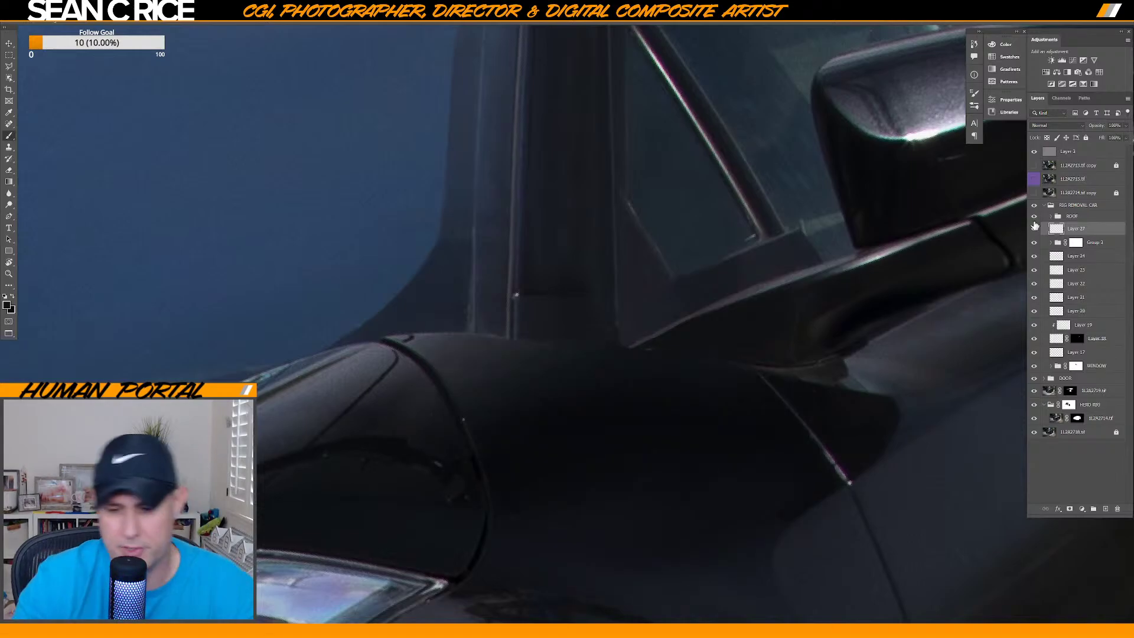
# Check the retouched fender in the full car view and open the brush preset picker.
pyautogui.hotkey('ctrl', '0')
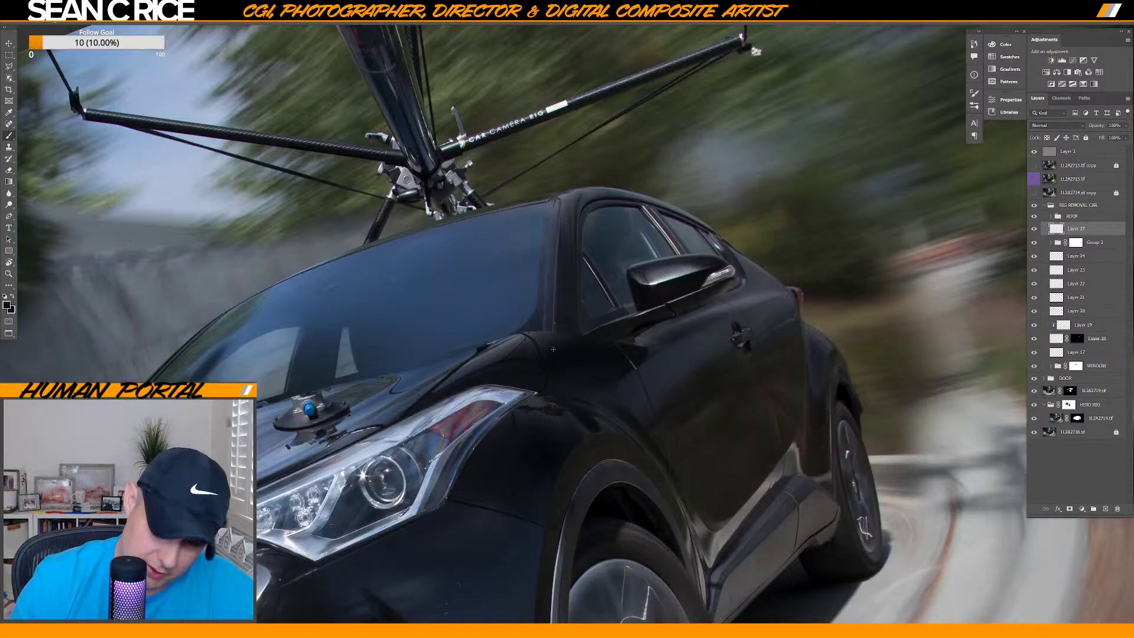
pyautogui.scroll(-2, 616, 326)
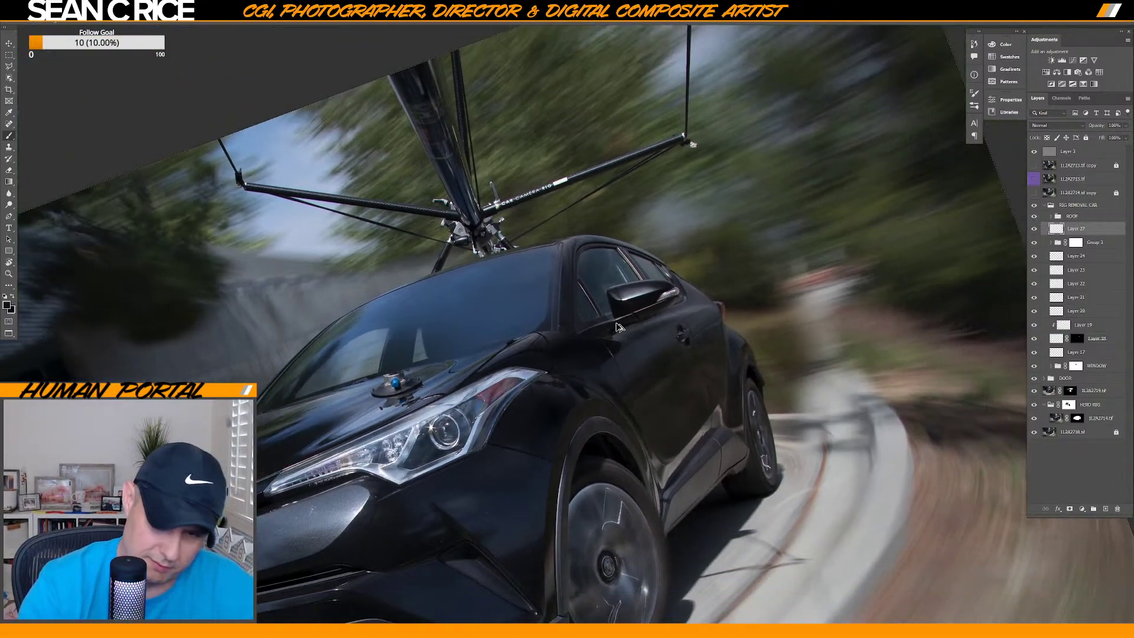
pyautogui.scroll(2, 617, 327)
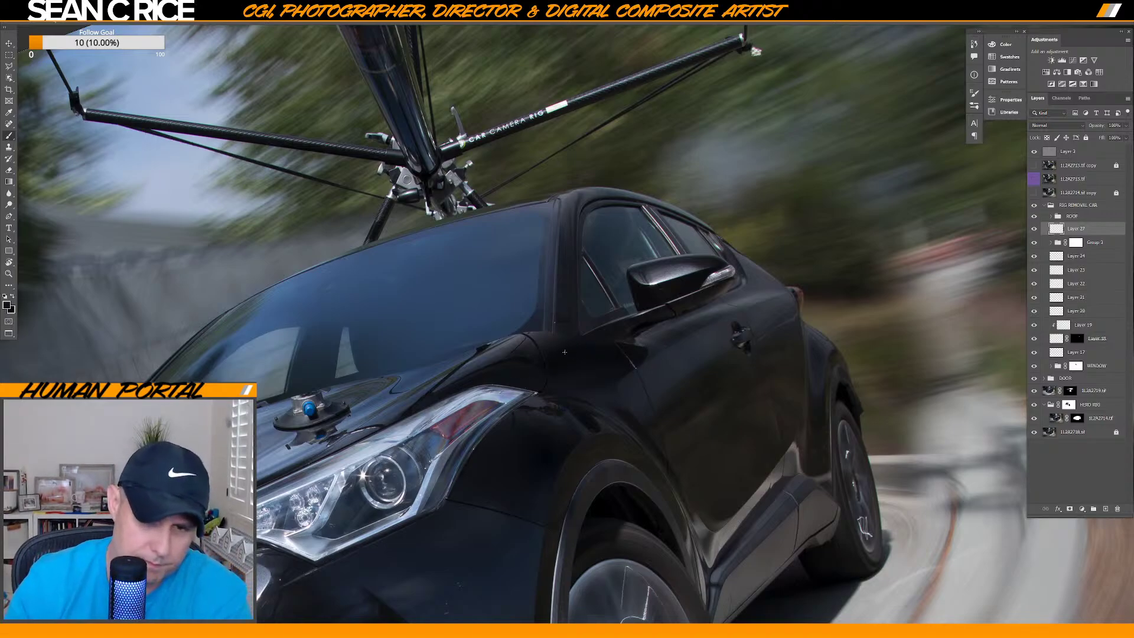
pyautogui.rightClick(649, 401)
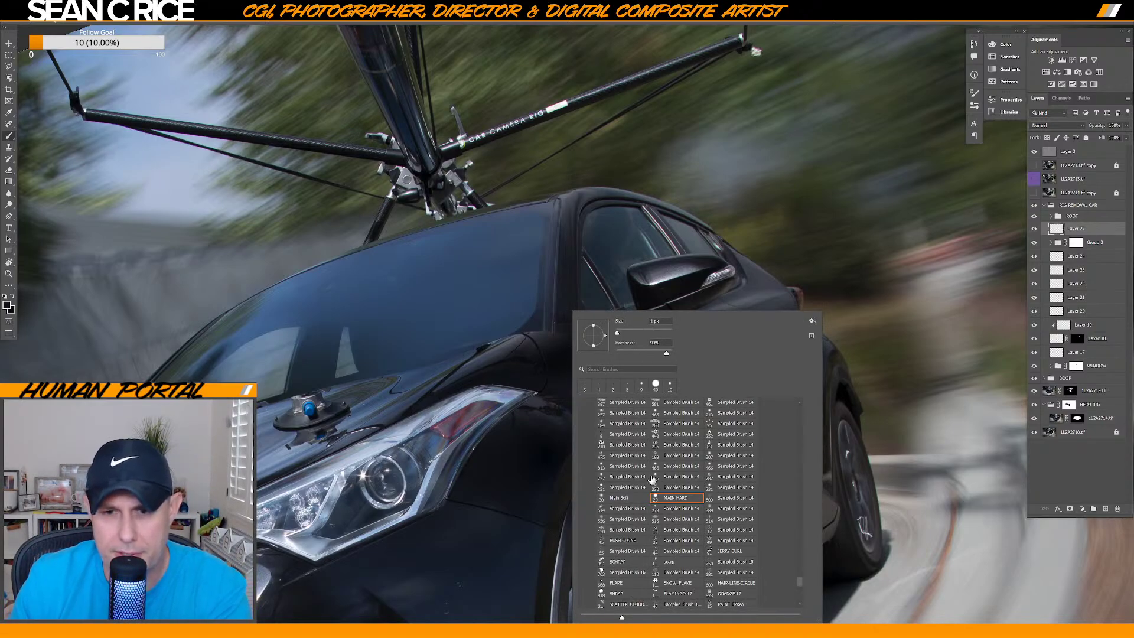
# Choose the Main Soft brush preset and flatten its round tip into a wide ellipse.
pyautogui.click(625, 499)
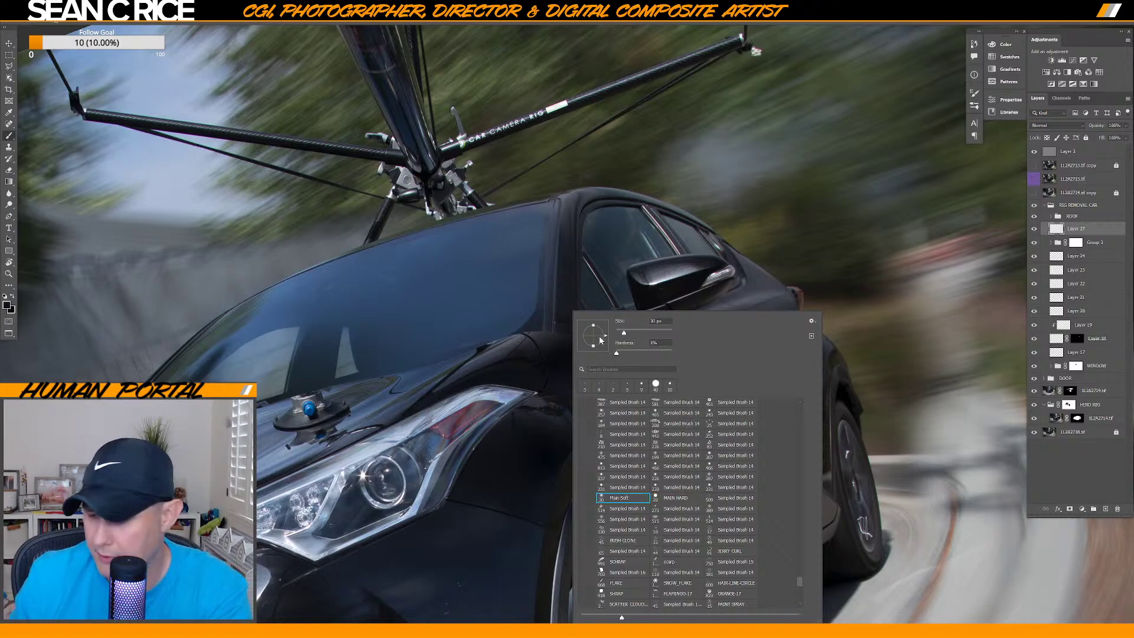
pyautogui.moveTo(595, 348); pyautogui.dragTo(594, 345)
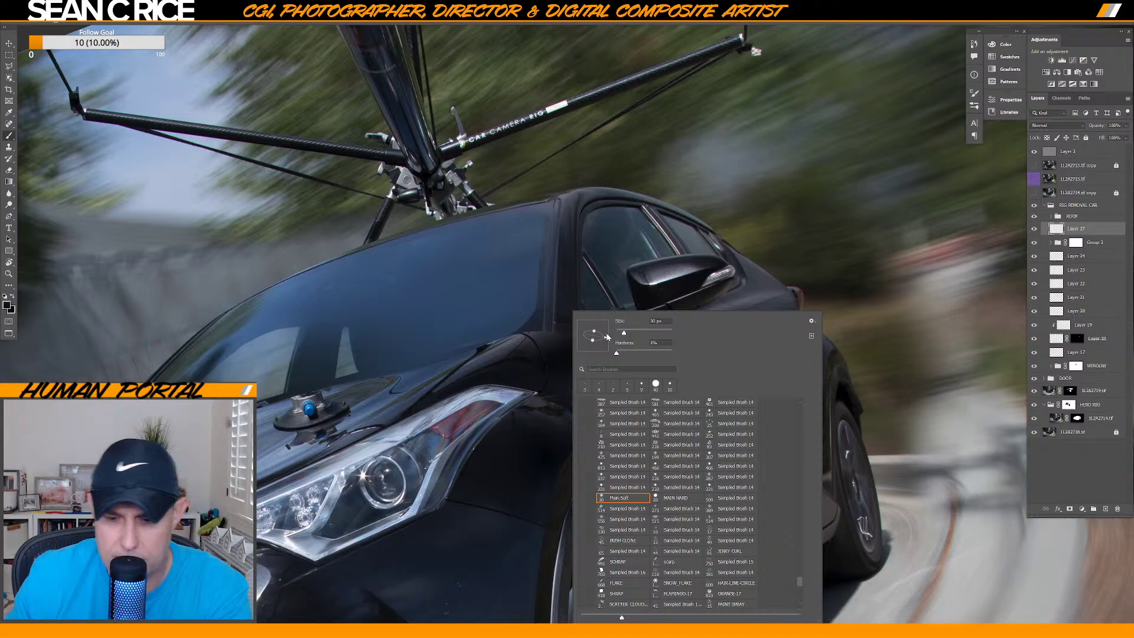
pyautogui.press('Return')
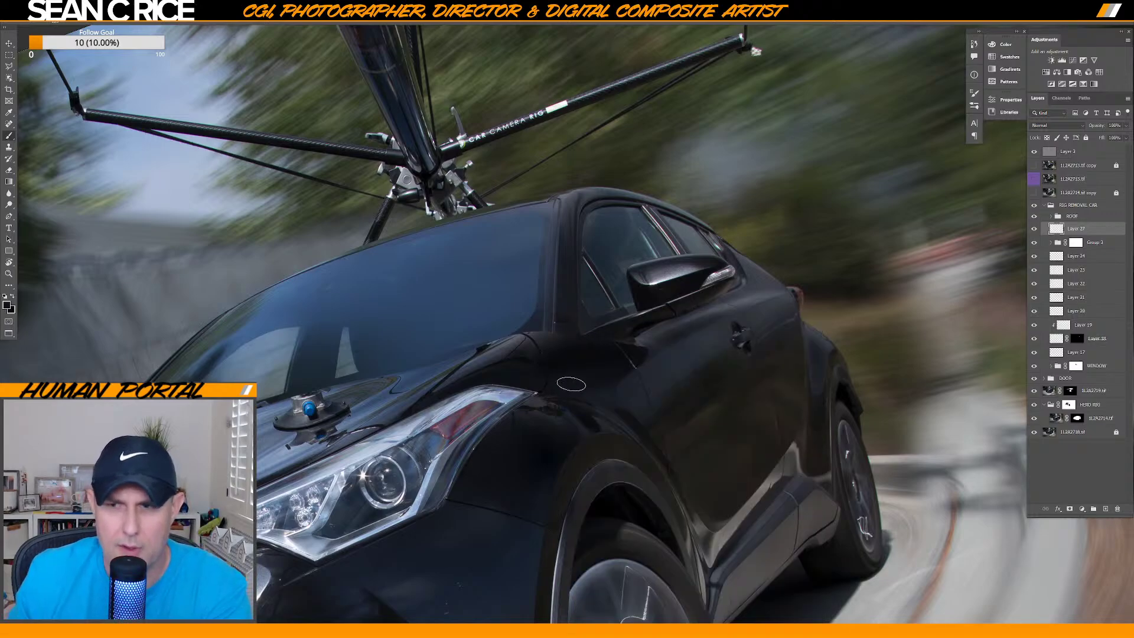
# Compare the whole car with Layer 27 hidden and shown.
pyautogui.keyDown('alt'); pyautogui.click(1058, 232); pyautogui.keyUp('alt')
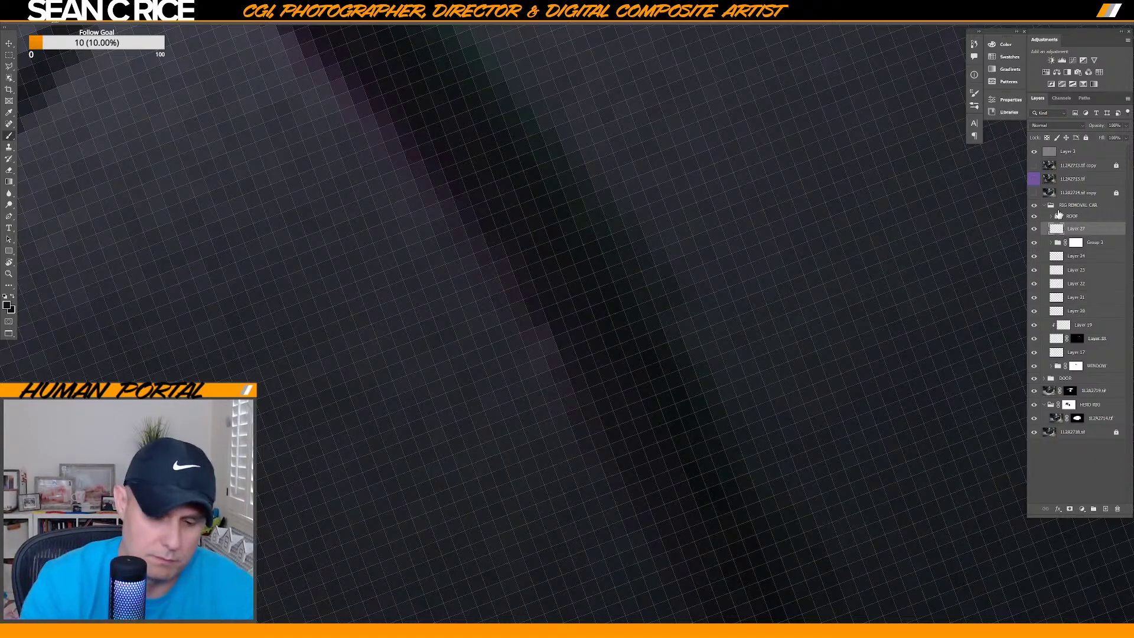
pyautogui.hotkey('ctrl', '0')
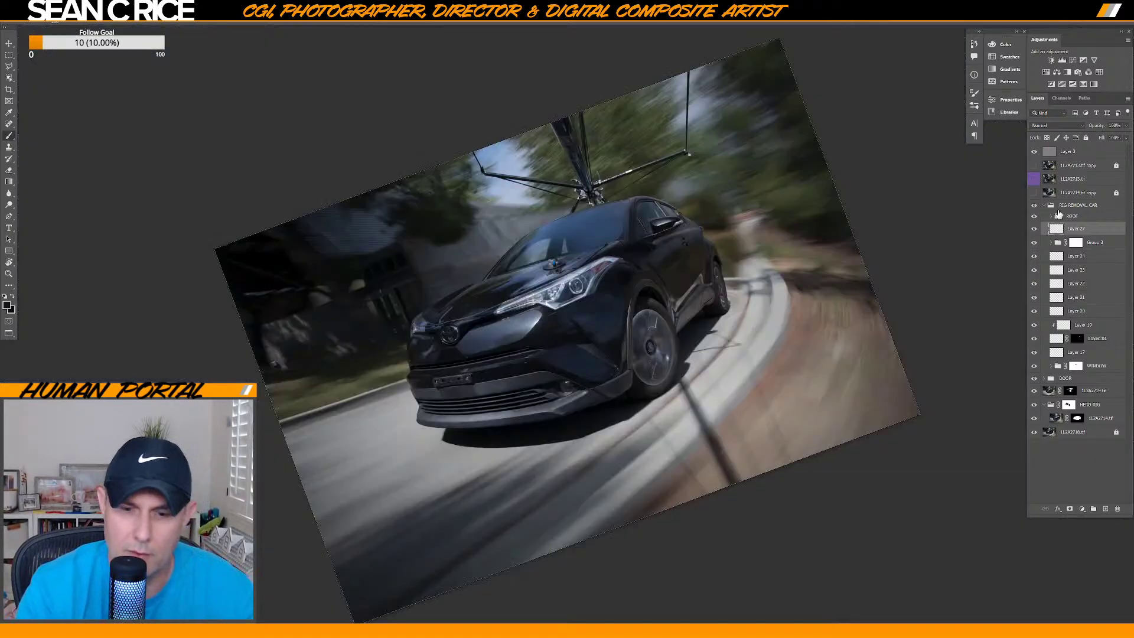
pyautogui.hotkey('ctrl', '+')
pyautogui.hotkey('ctrl', '+')
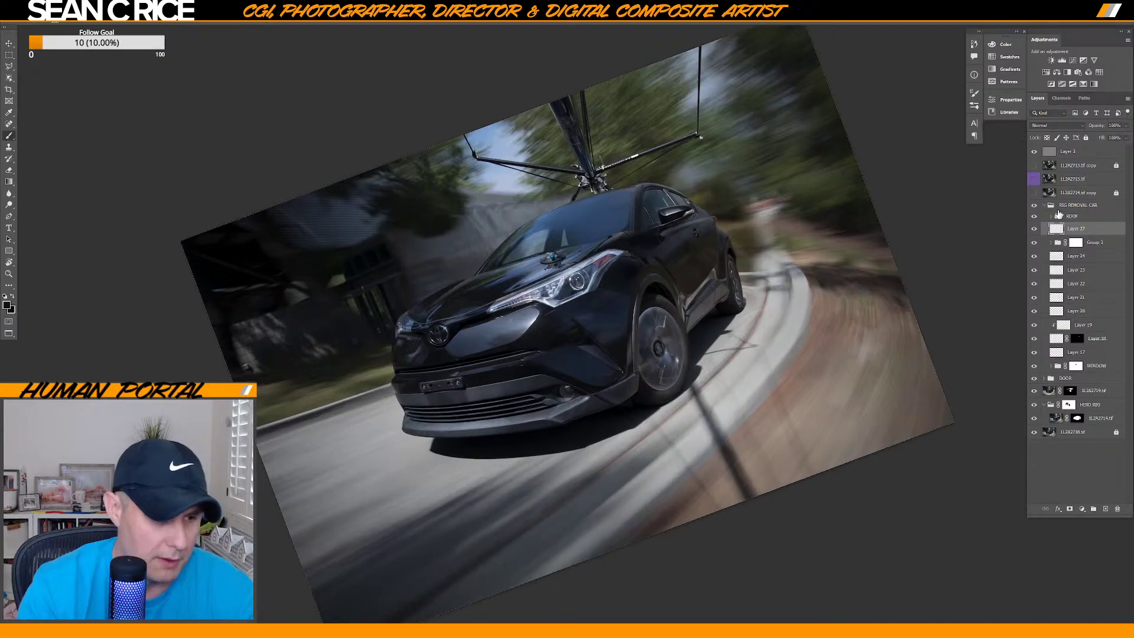
pyautogui.hotkey('ctrl', '+')
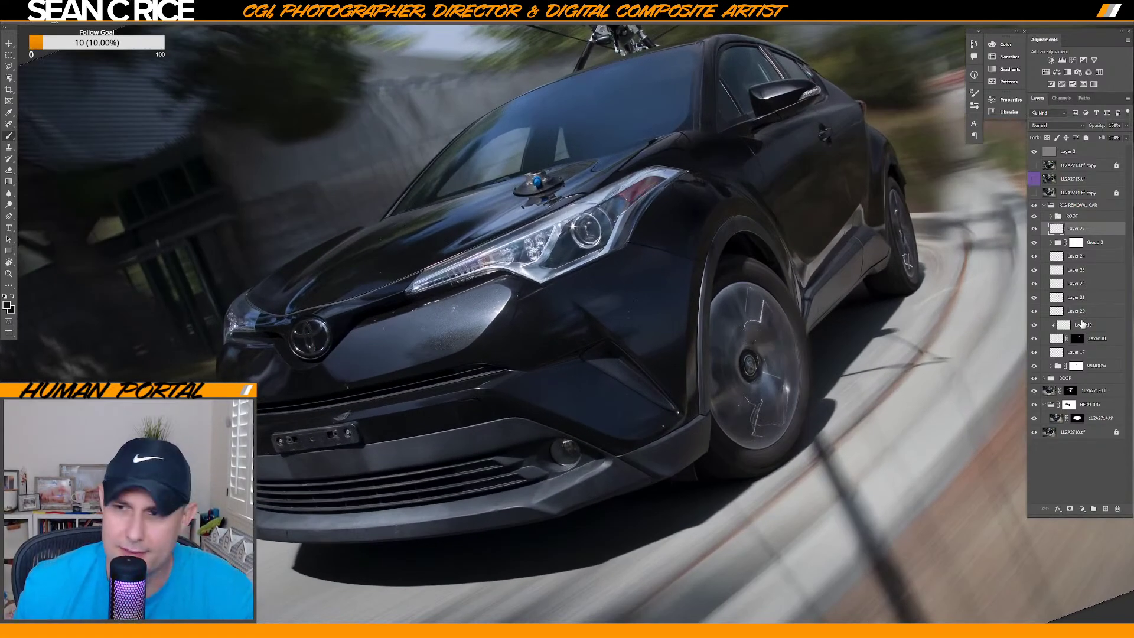
pyautogui.click(1034, 230)
pyautogui.click(1034, 231)
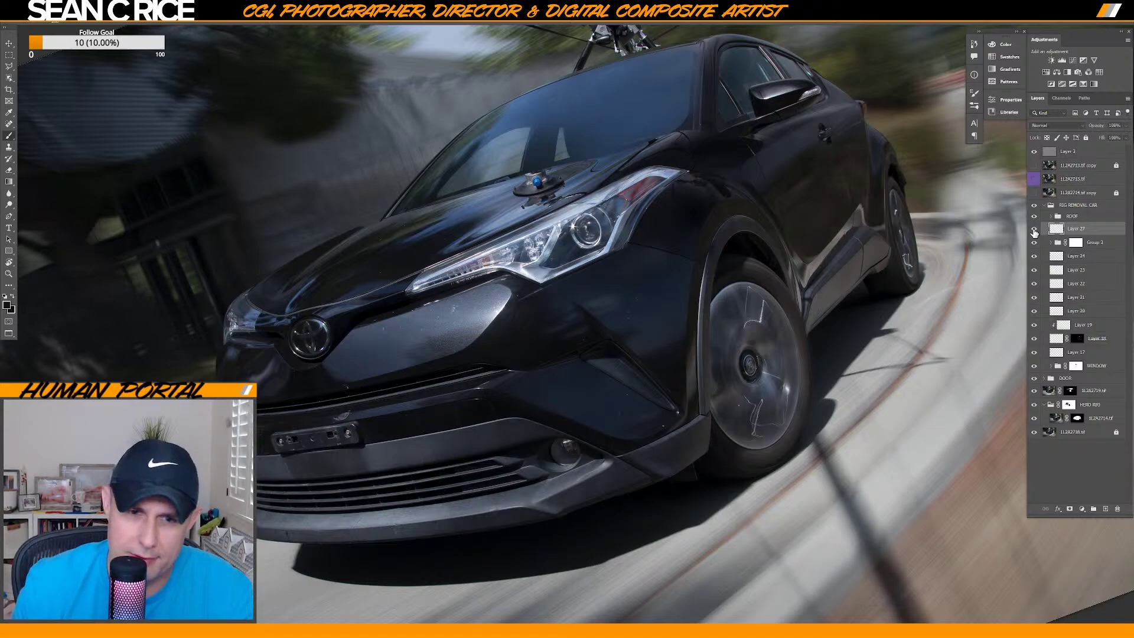
pyautogui.click(1035, 231)
pyautogui.click(1034, 230)
pyautogui.click(1034, 230)
pyautogui.click(1035, 230)
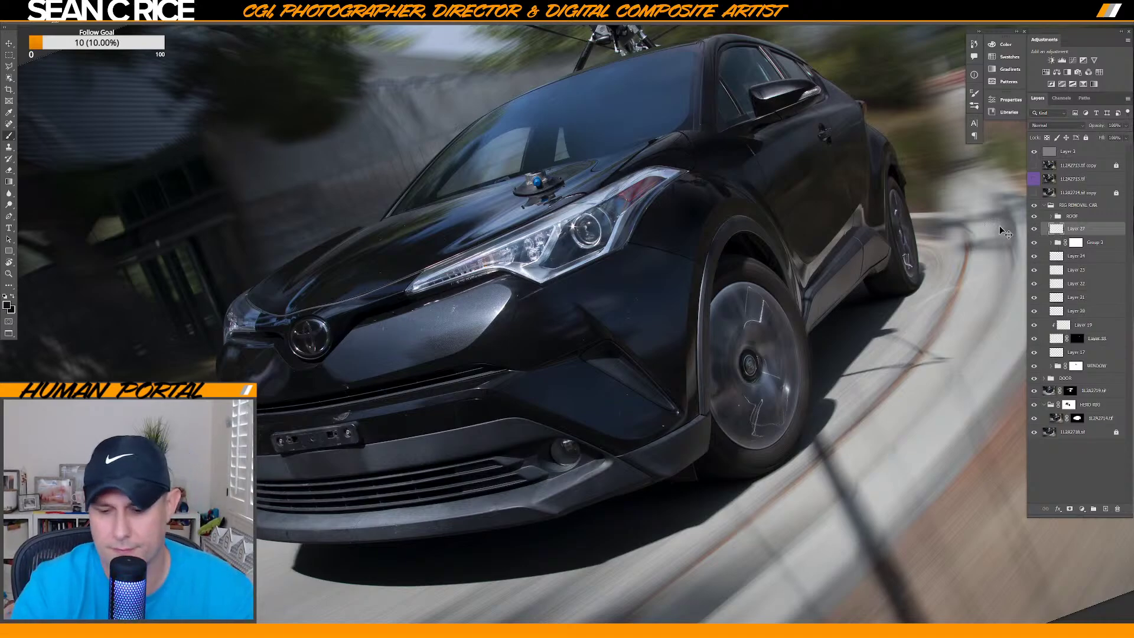
# Add a layer mask to Layer 27 and switch the brush colour to black for masking around the front fender.
pyautogui.scroll(3, 631, 362)
pyautogui.moveTo(740, 297); pyautogui.dragTo(573, 458)
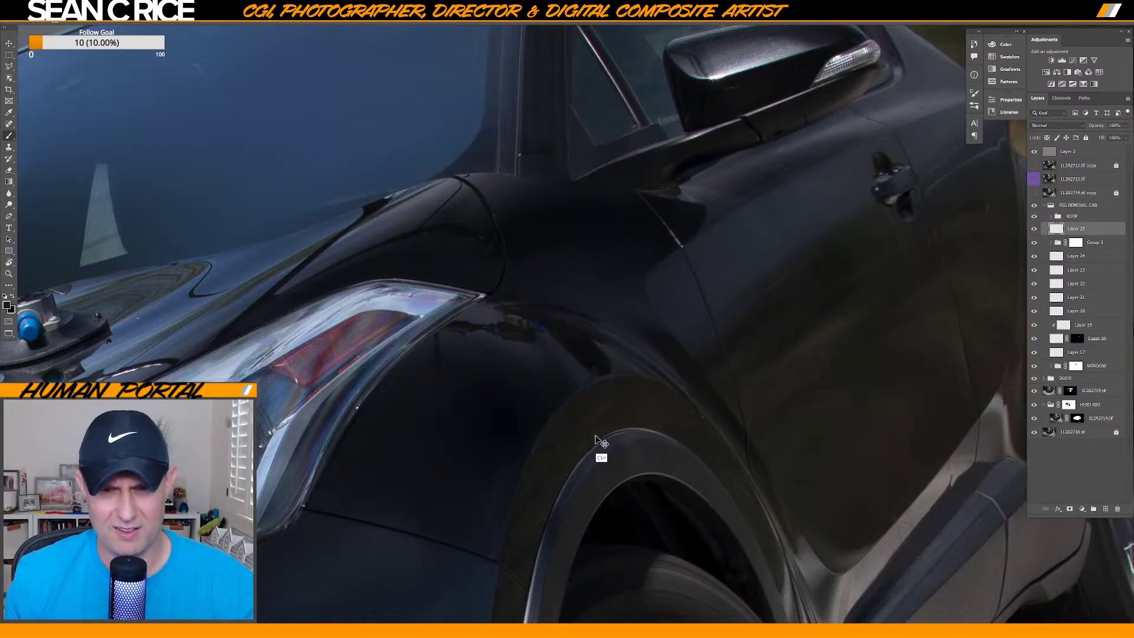
pyautogui.press('[')
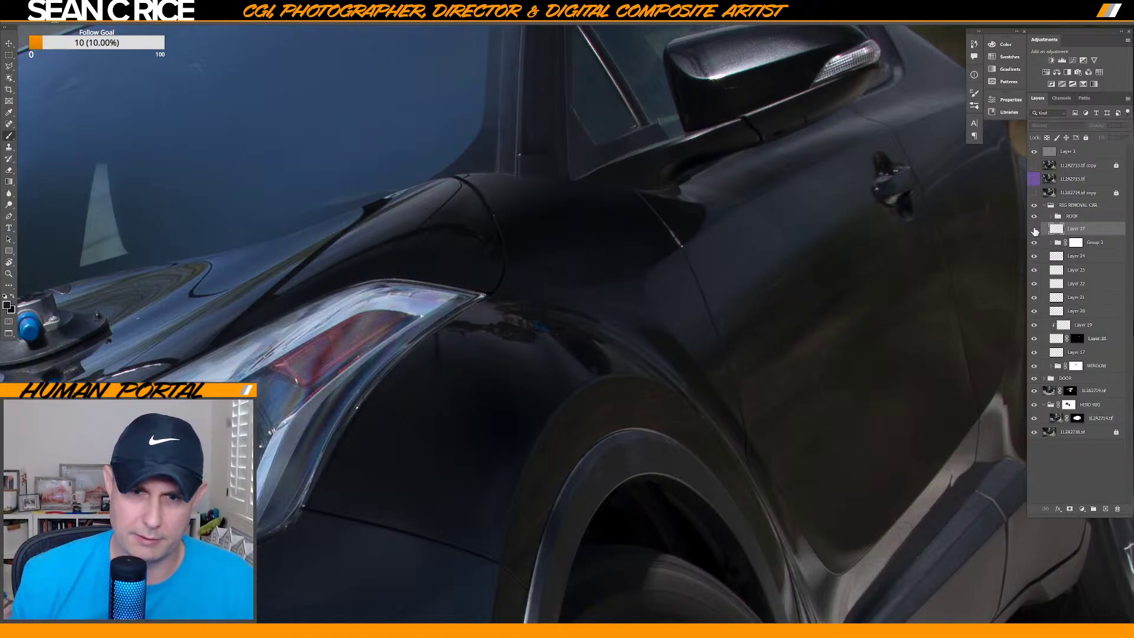
pyautogui.click(1070, 508)
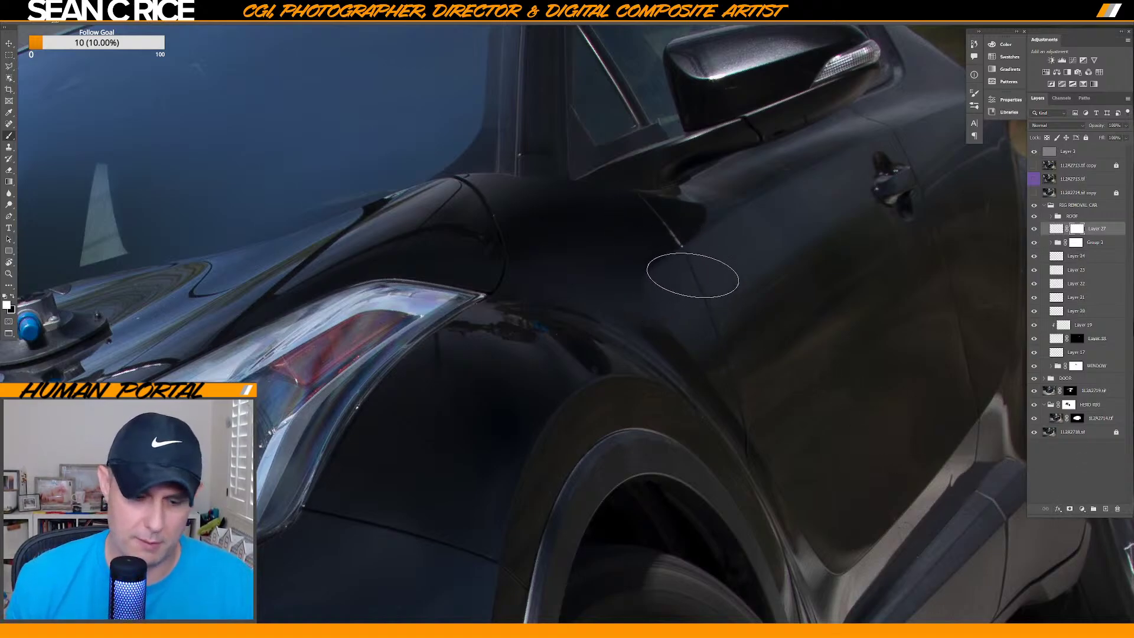
pyautogui.press('x')
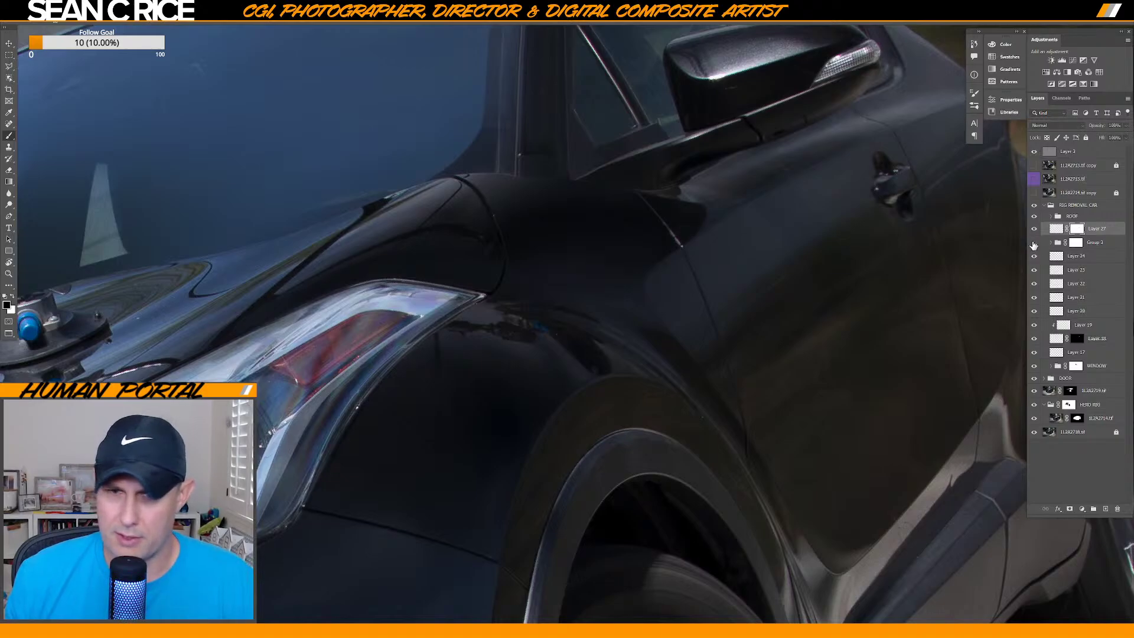
# Compare the fender and door with Group 1 and the individual retouch layers beneath it hidden and shown.
pyautogui.click(1034, 242)
pyautogui.click(1035, 244)
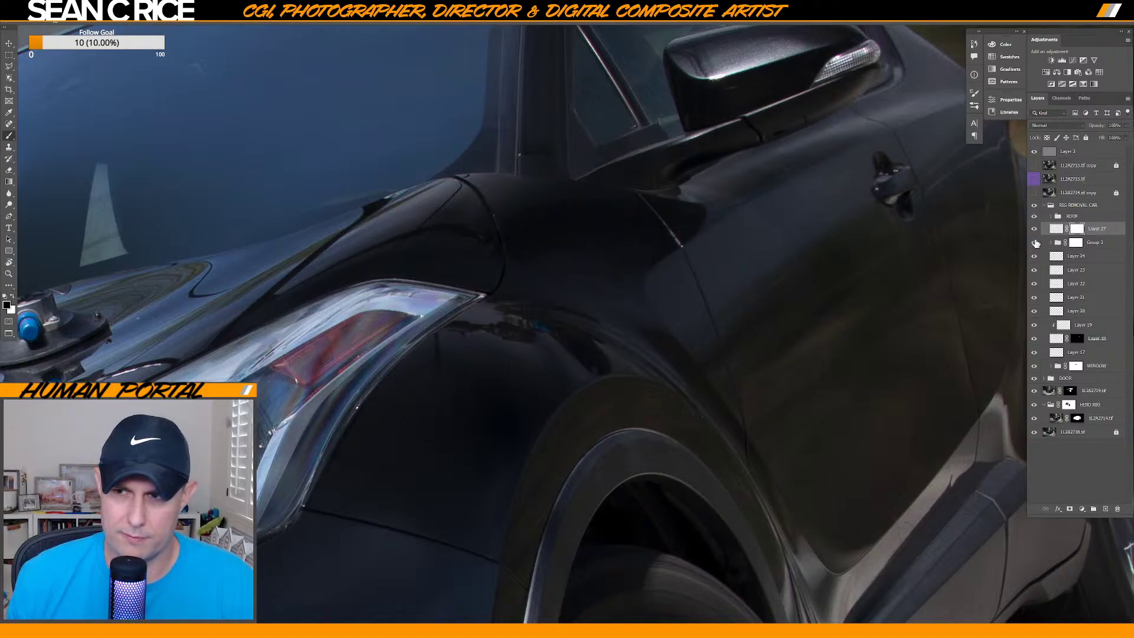
pyautogui.click(1035, 244)
pyautogui.click(1036, 243)
pyautogui.click(1035, 244)
pyautogui.click(1035, 243)
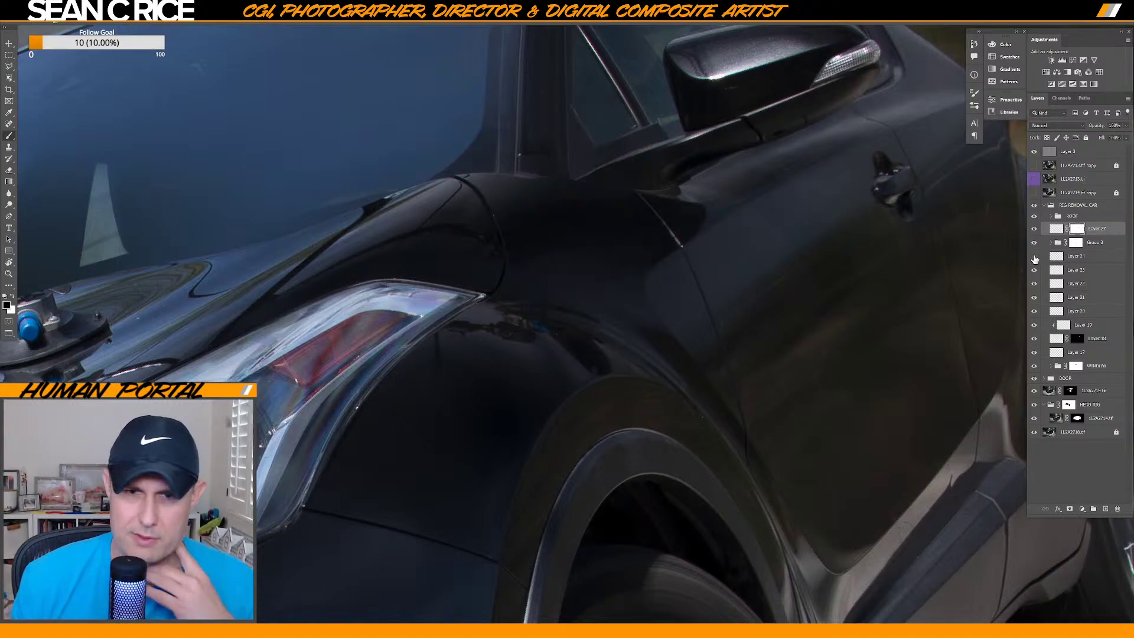
pyautogui.click(1035, 271)
pyautogui.click(1035, 270)
pyautogui.click(1036, 286)
pyautogui.click(1035, 286)
pyautogui.click(1034, 300)
pyautogui.click(1034, 300)
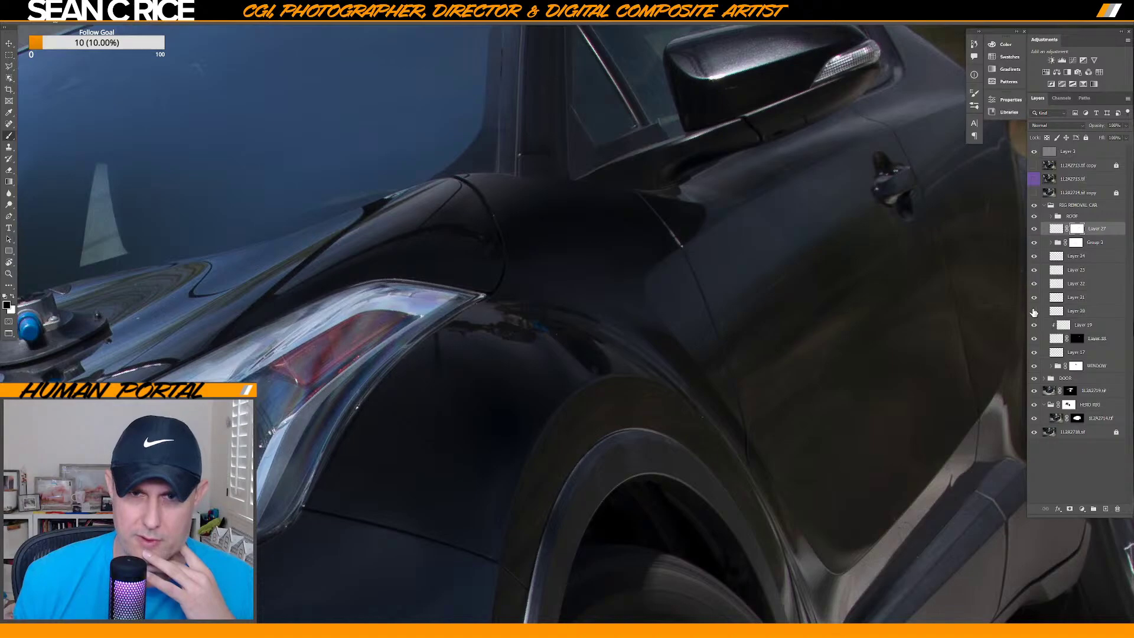
# Group the retouch layers from Layer 20 up to Layer 27 and name the group A PILLAR.
pyautogui.click(1085, 311)
pyautogui.keyDown('shift'); pyautogui.click(1097, 232); pyautogui.keyUp('shift')
pyautogui.hotkey('ctrl', 'g')
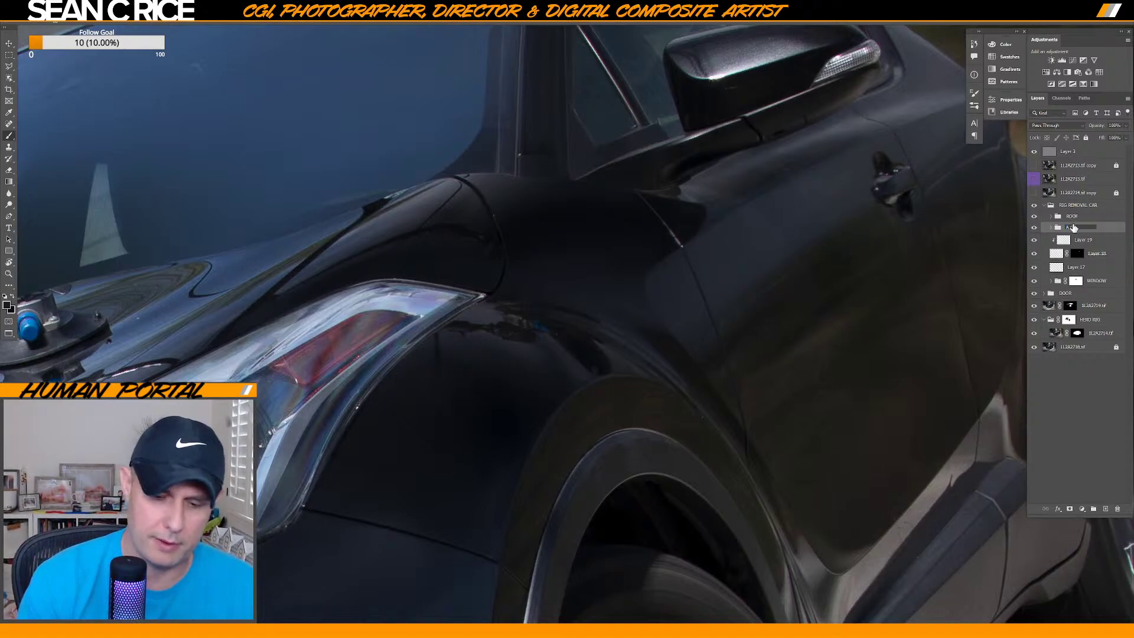
pyautogui.write('cl')
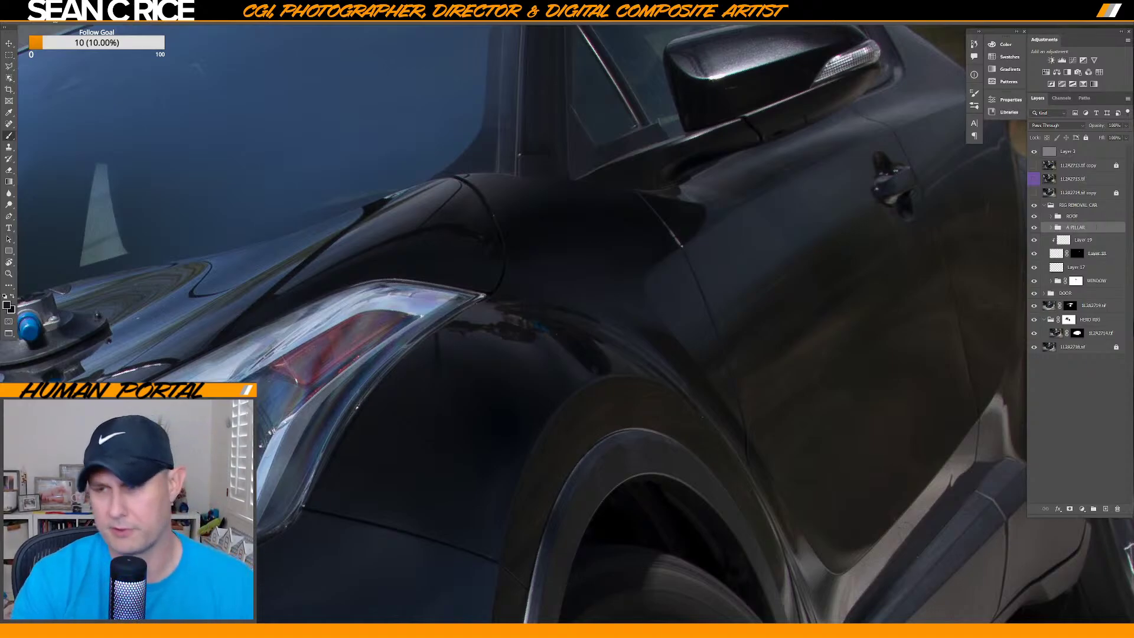
pyautogui.click(1035, 236)
pyautogui.click(1035, 237)
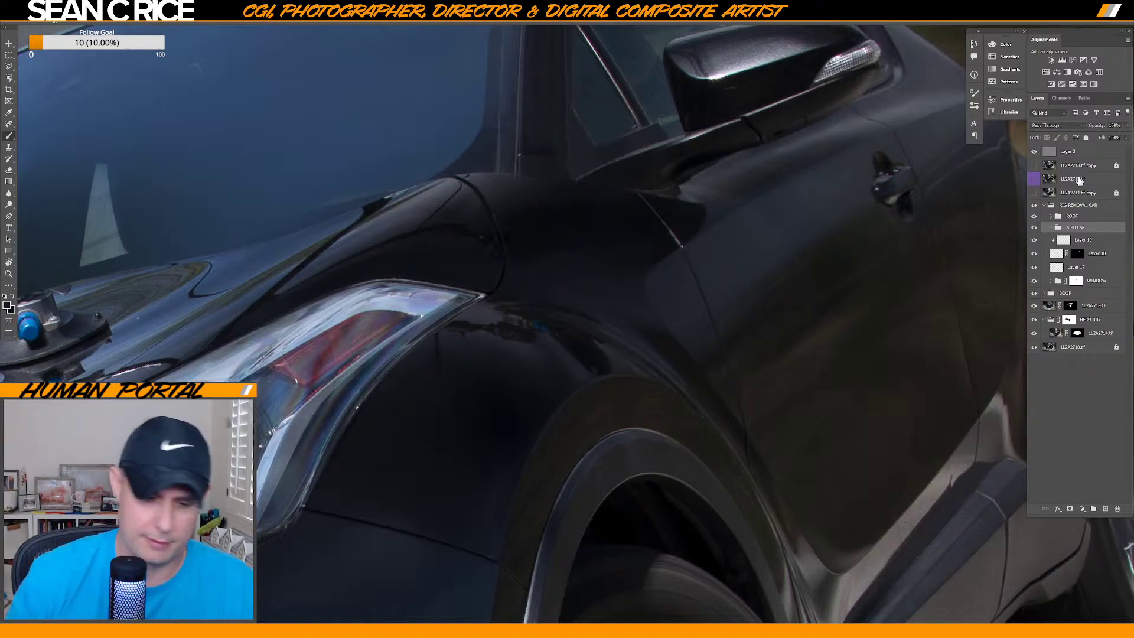
# Add a new empty layer above the A PILLAR group and review the soft brush's tip settings.
pyautogui.hotkey('ctrl', 'shift', 'alt', 'n')
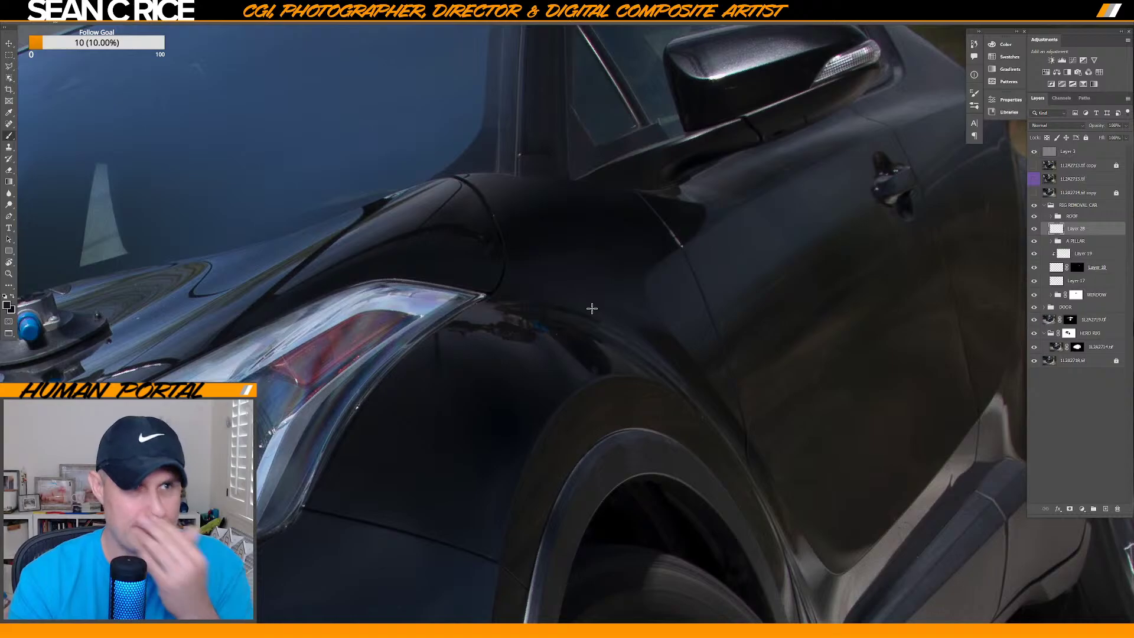
pyautogui.rightClick(582, 272)
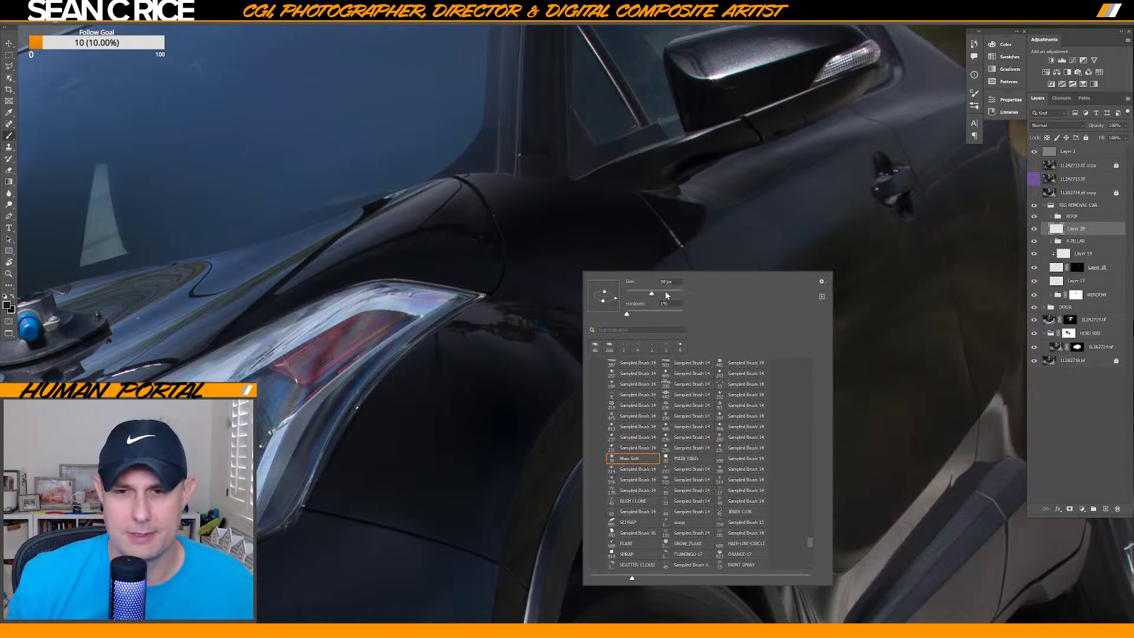
pyautogui.press('Return')
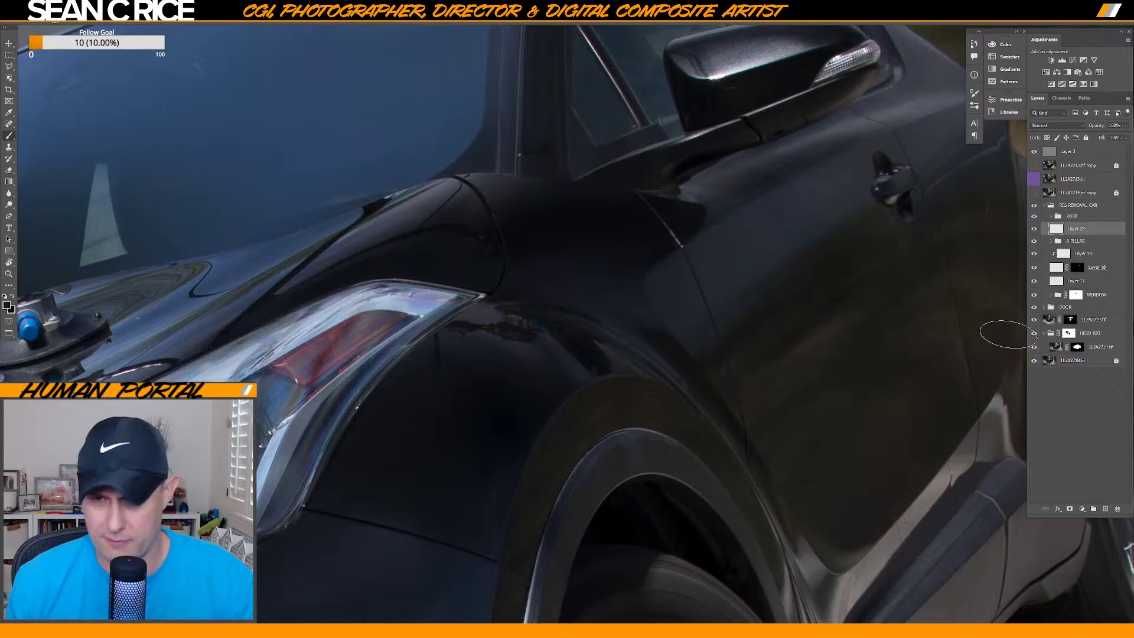
# Compare the car with the A PILLAR group hidden and shown, and add a layer mask to the group.
pyautogui.click(1034, 241)
pyautogui.click(1035, 242)
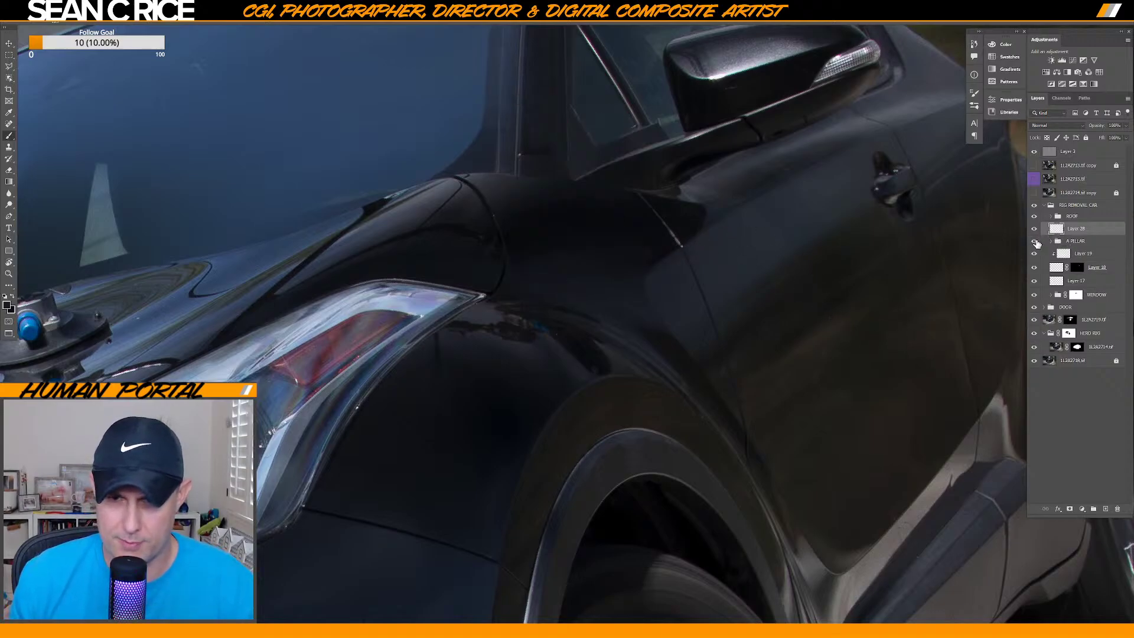
pyautogui.click(1037, 242)
pyautogui.click(1037, 242)
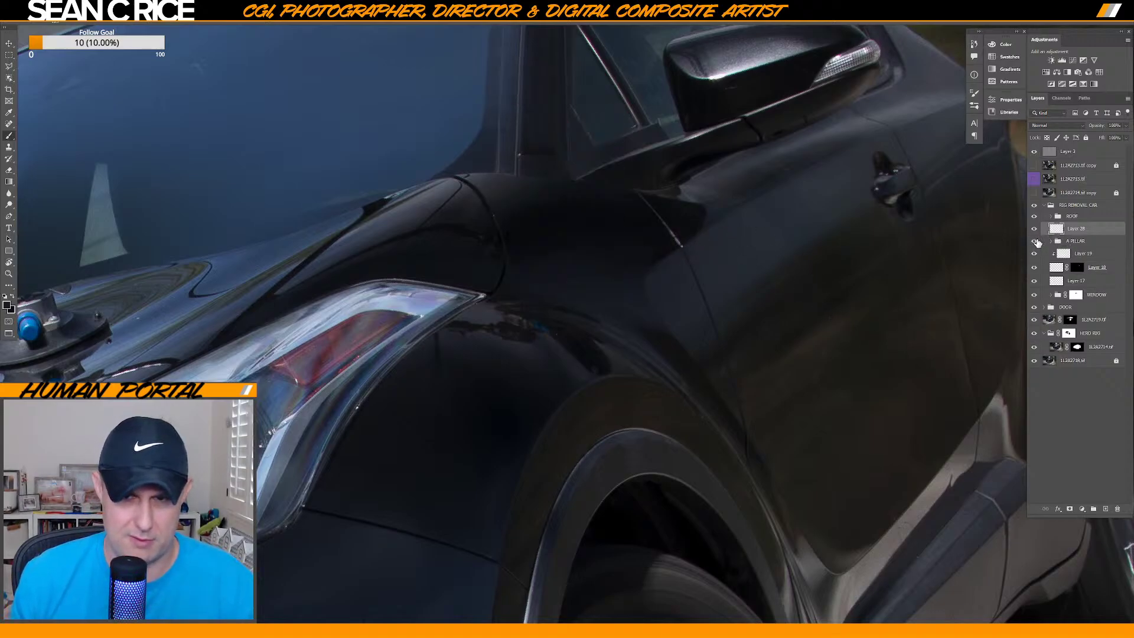
pyautogui.click(1070, 243)
pyautogui.click(1071, 510)
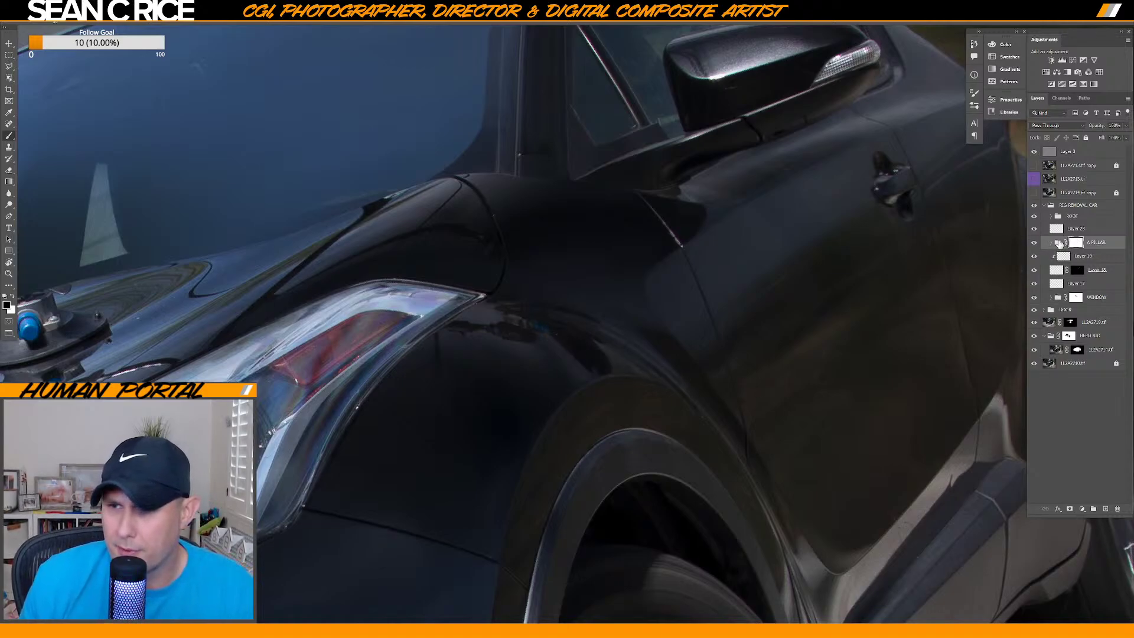
# On Layer 28, retouch the fender beside the headlight with a tilted 200 px elliptical soft brush, and undo the last stroke.
pyautogui.click(1086, 230)
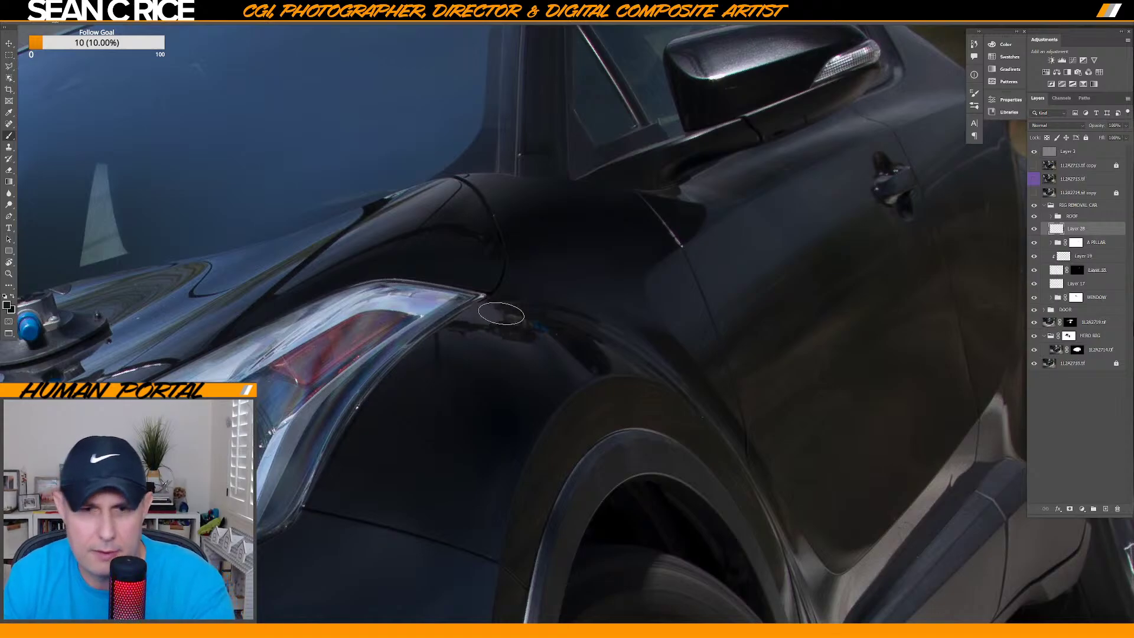
pyautogui.press(']')
pyautogui.press(']')
pyautogui.press(']')
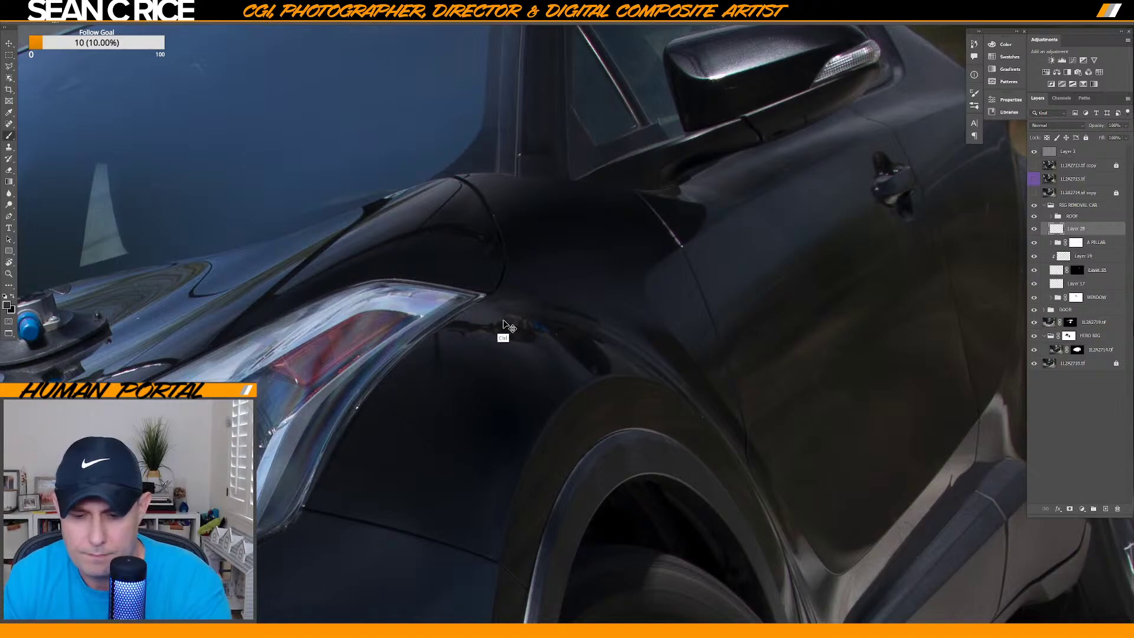
pyautogui.hotkey('ctrl', '-')
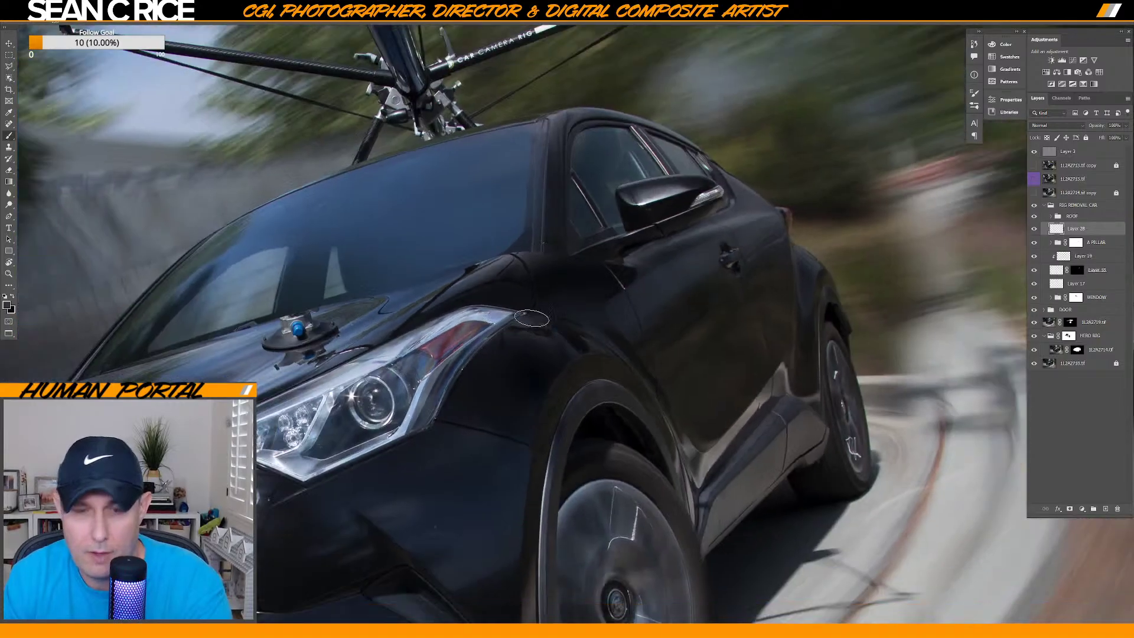
pyautogui.rightClick(540, 317)
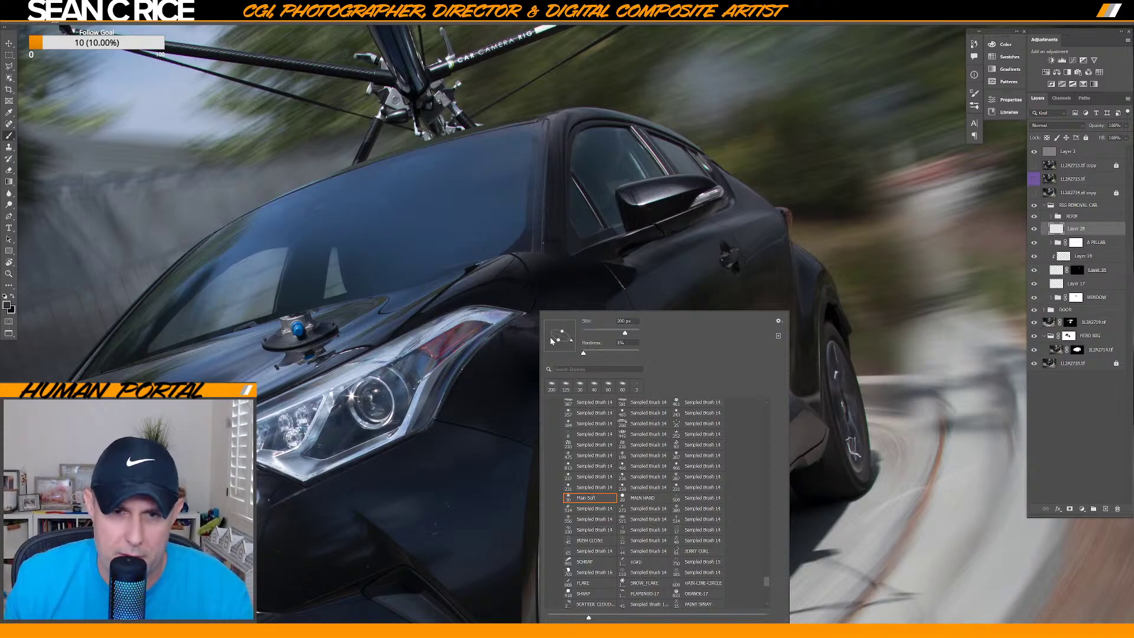
pyautogui.press('Escape')
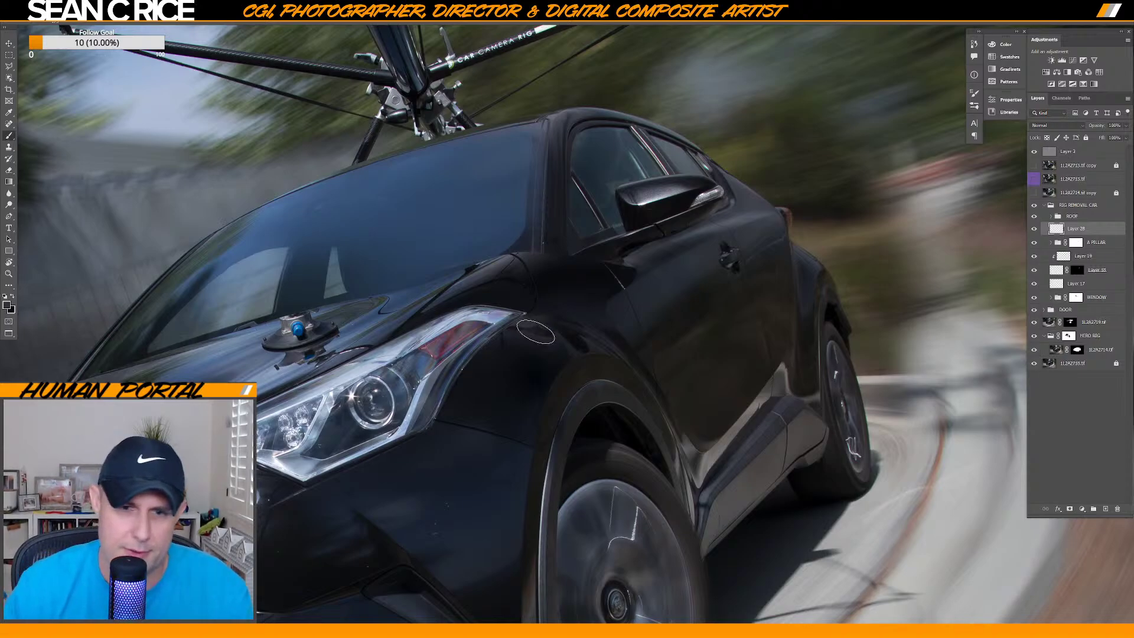
pyautogui.hotkey('ctrl', 'z')
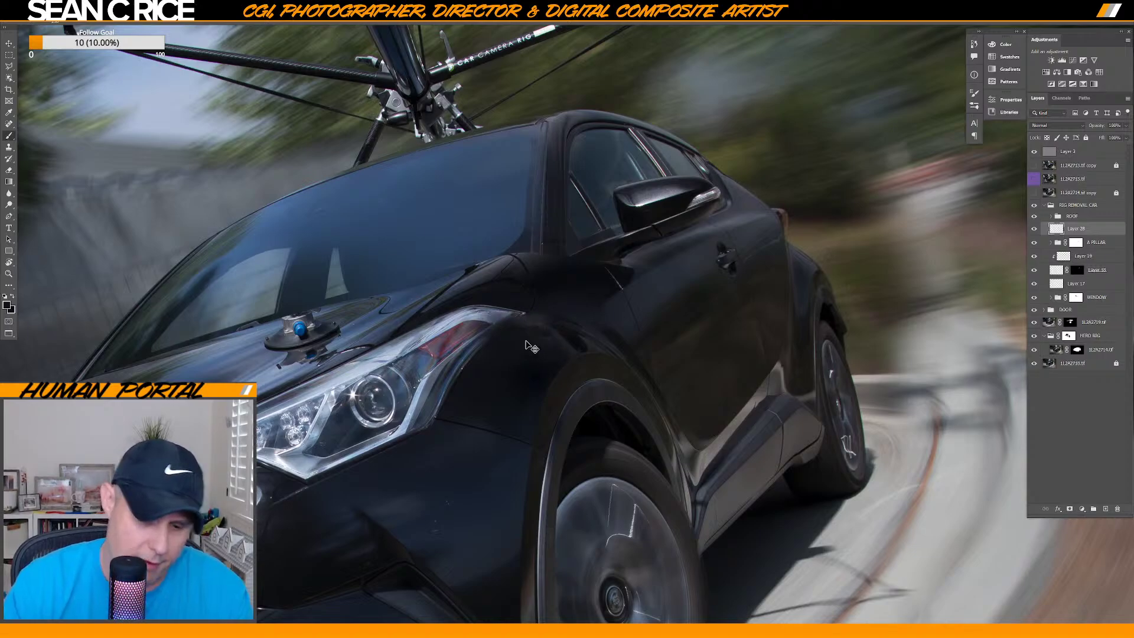
# Add a new layer above Layer 28 and compare the fender with Layer 28 hidden and shown.
pyautogui.hotkey('ctrl', 'shift', 'alt', 'n')
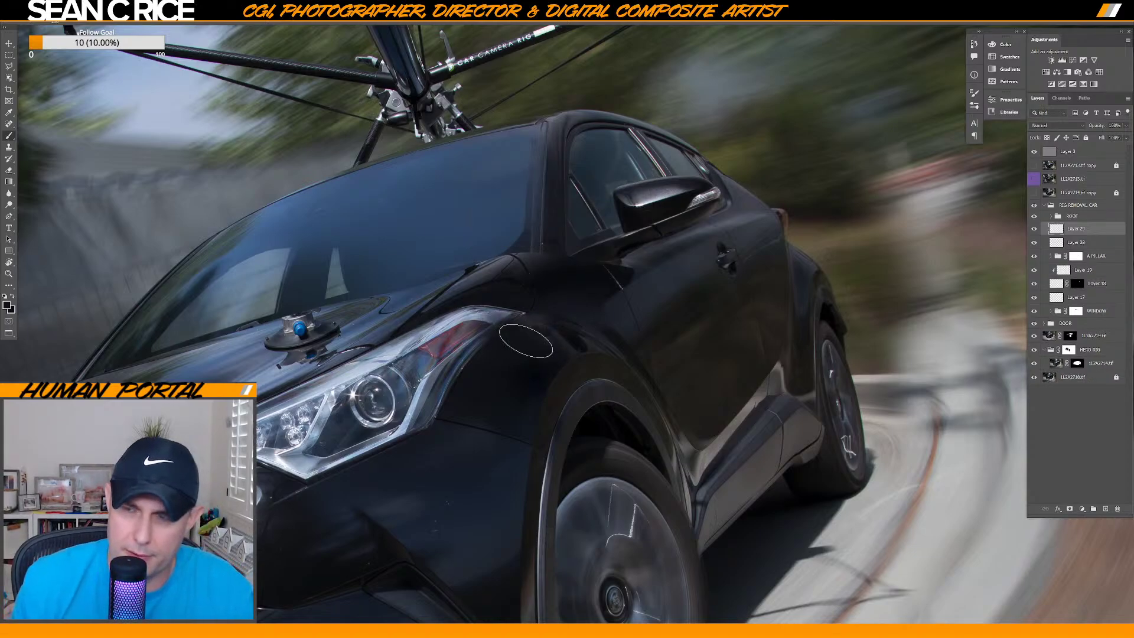
pyautogui.click(1034, 243)
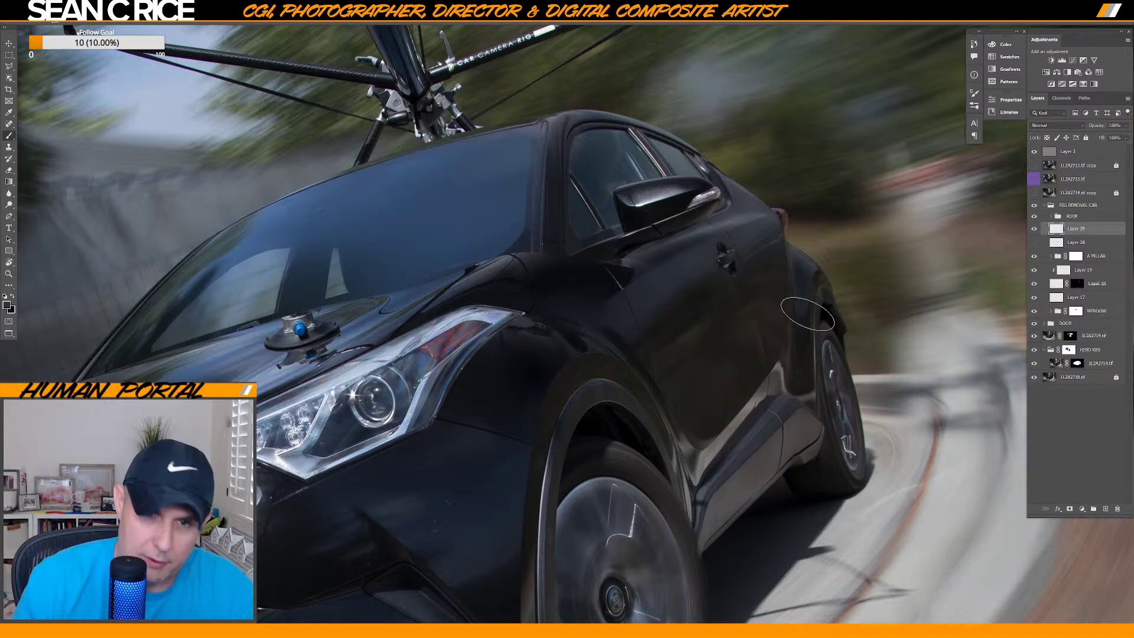
pyautogui.click(1035, 242)
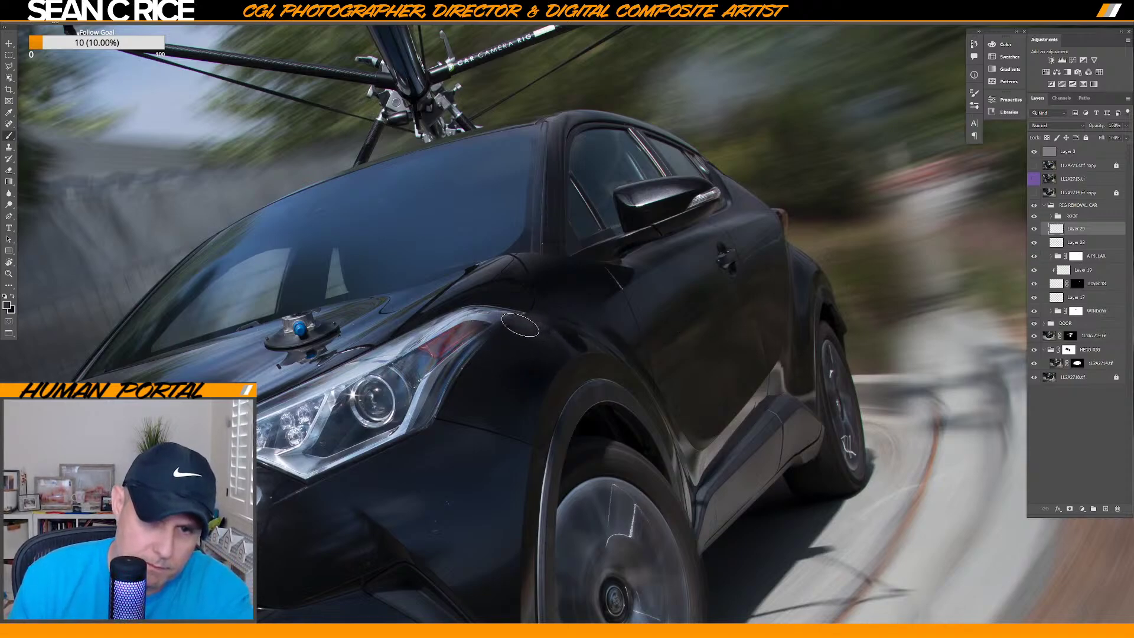
# On Layer 29, retouch the fender beside the headlight with the elliptical soft brush, using tones sampled from the surrounding bodywork.
pyautogui.scroll(-1, 547, 335)
pyautogui.press(']')
pyautogui.press(']')
pyautogui.press(']')
pyautogui.press(']')
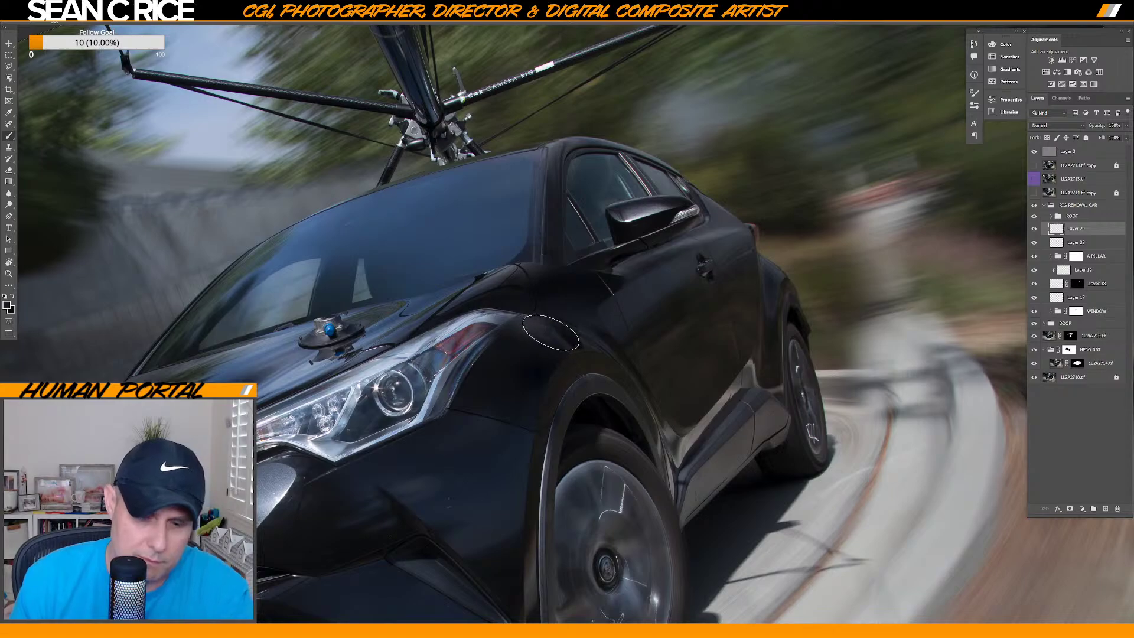
pyautogui.press('[')
pyautogui.press('[')
pyautogui.press('[')
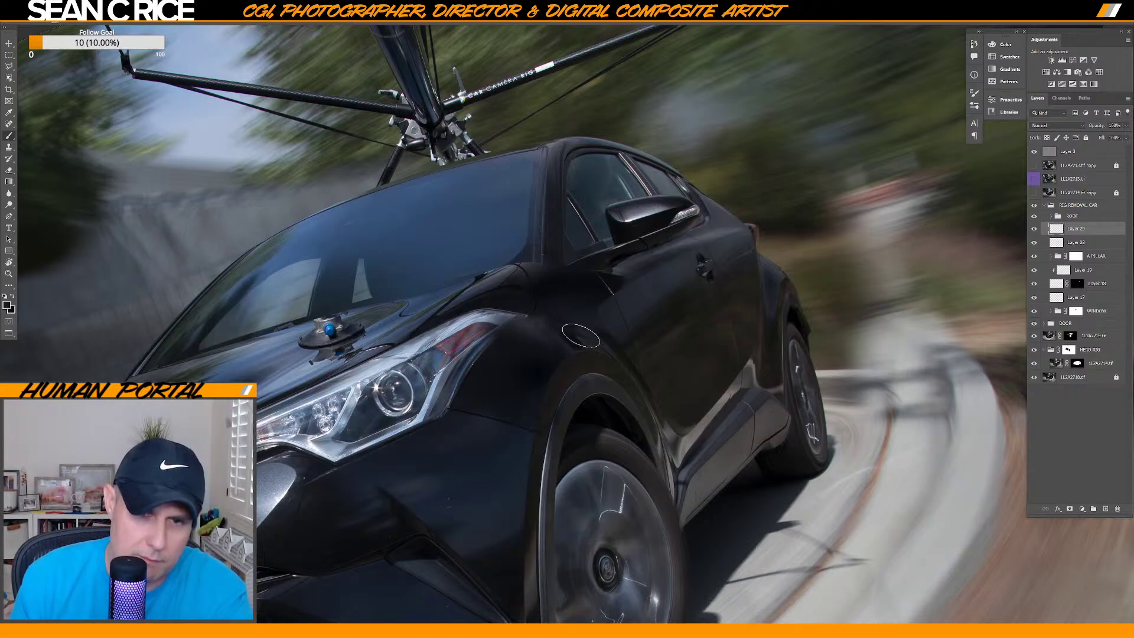
pyautogui.press('alt')
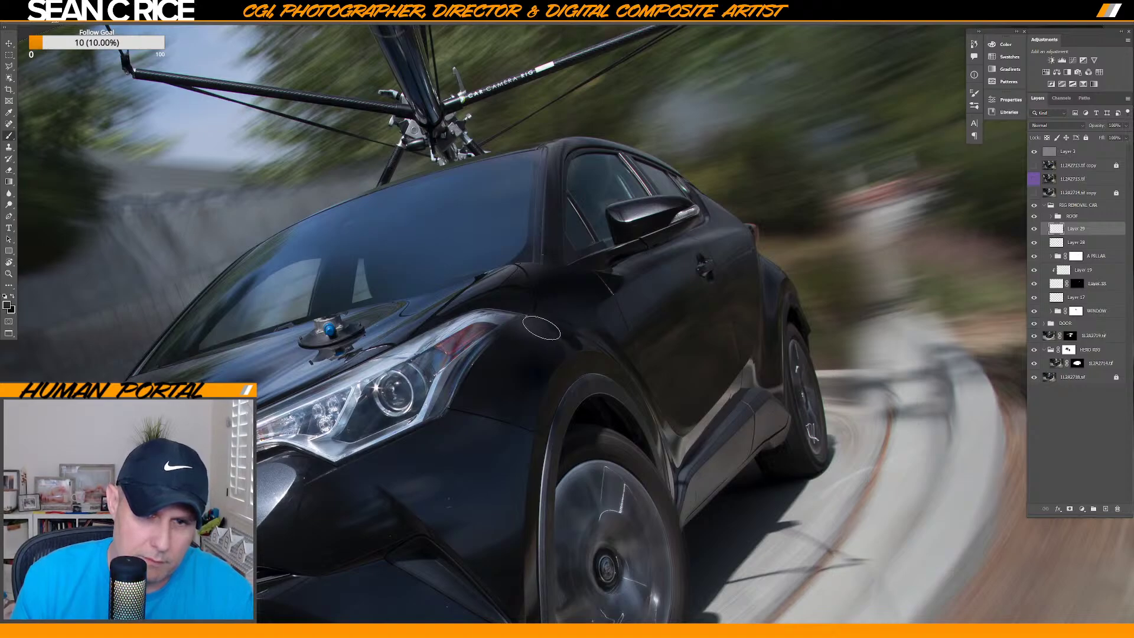
pyautogui.press('alt')
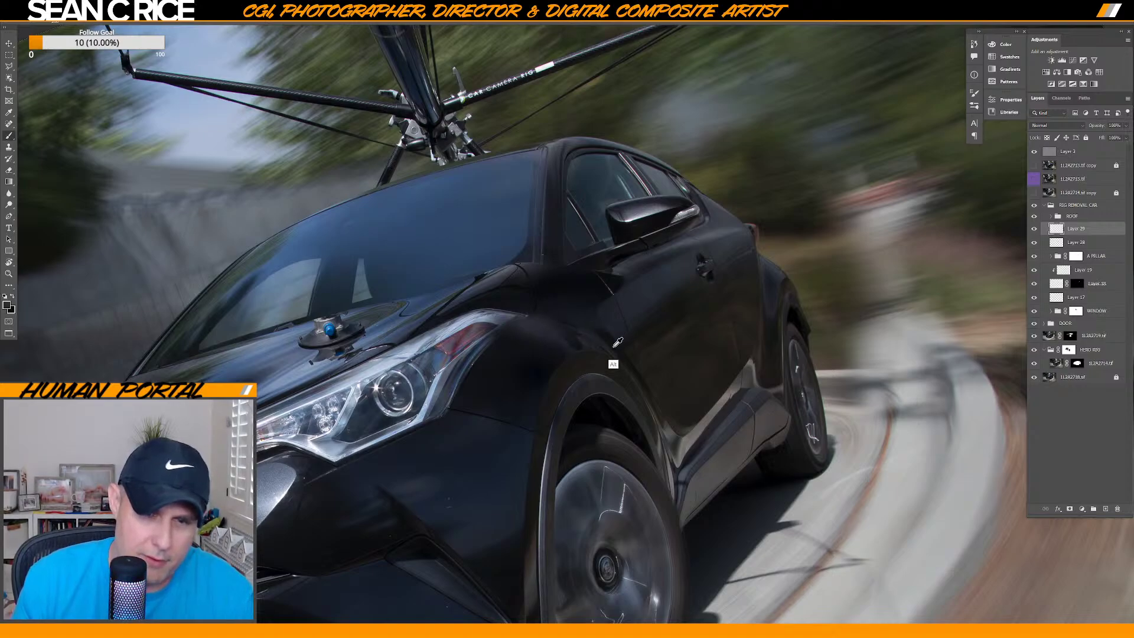
# Compare the fender close up with Layers 28 and 29 hidden and shown.
pyautogui.scroll(1, 602, 357)
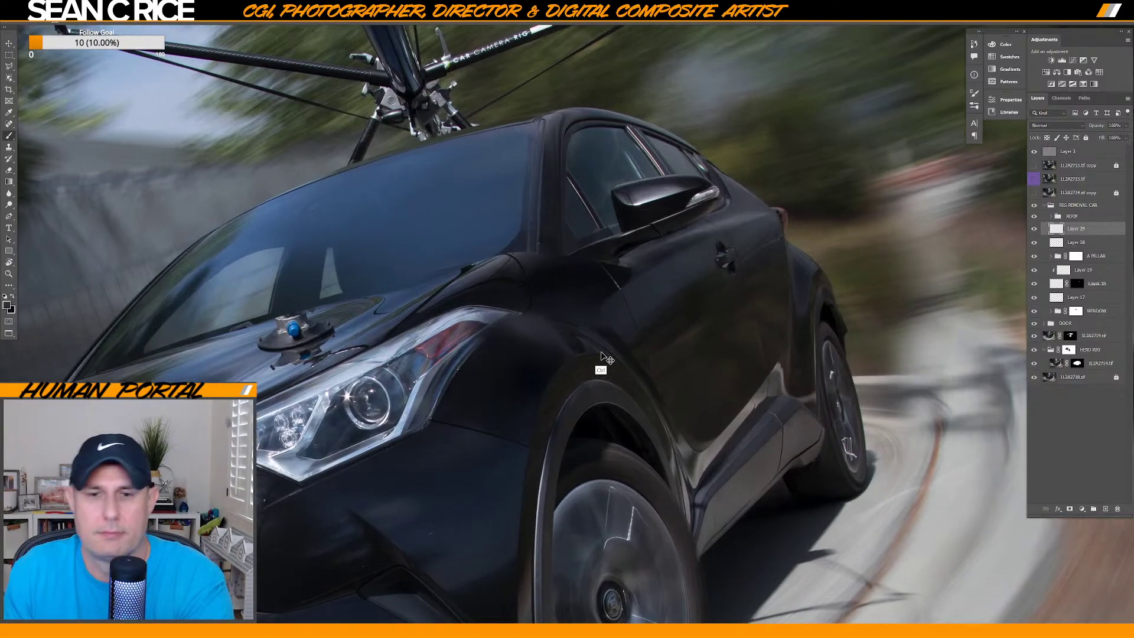
pyautogui.scroll(5, 602, 357)
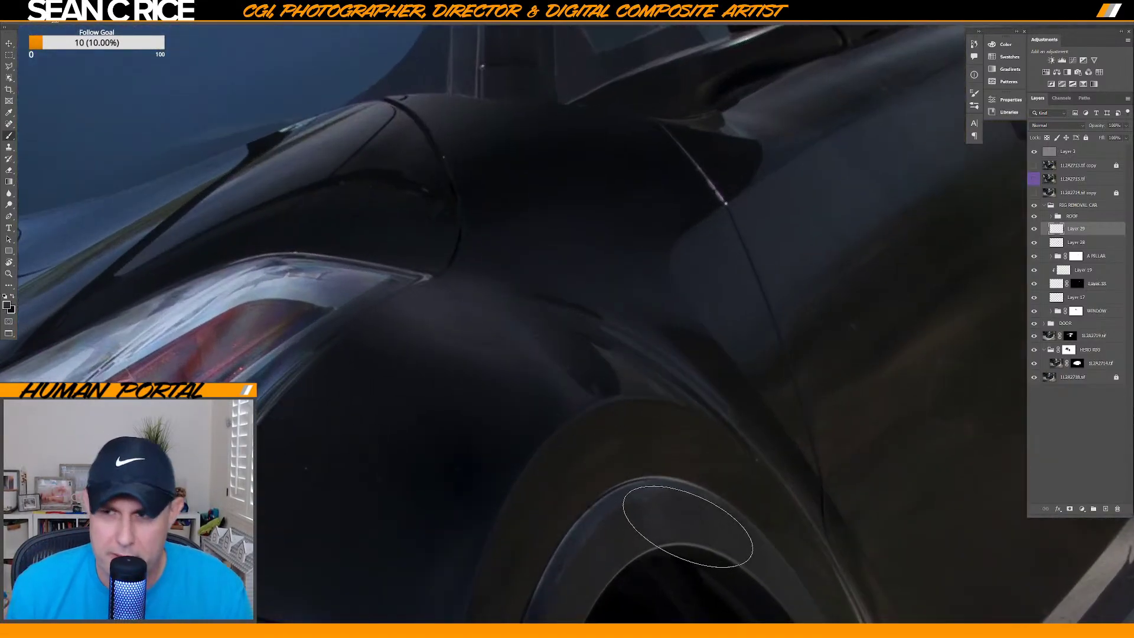
pyautogui.moveTo(1035, 228); pyautogui.dragTo(1041, 237)
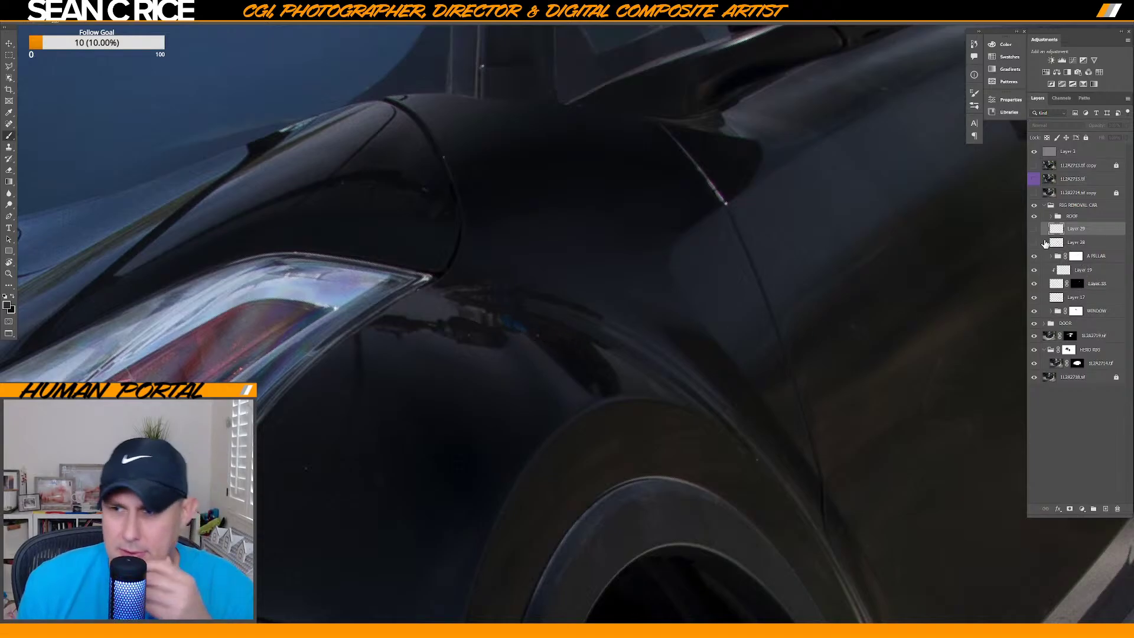
pyautogui.click(1035, 230)
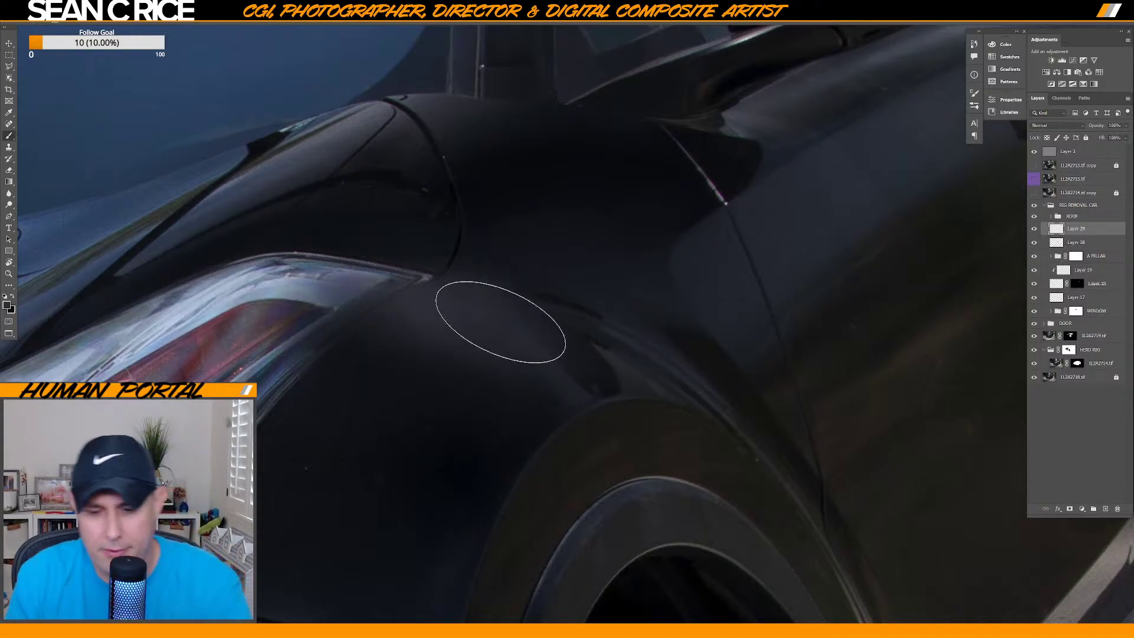
# Smooth the fender highlight behind the headlight on Layer 29 with a smaller soft brush and freshly sampled body tones.
pyautogui.press('alt')
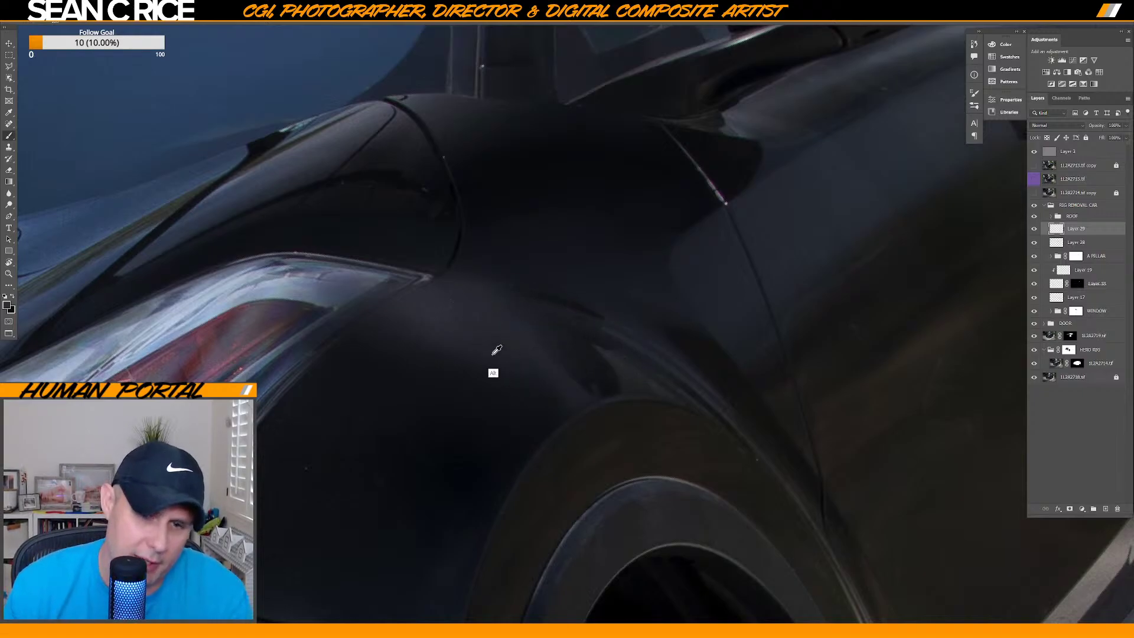
pyautogui.keyDown('alt'); pyautogui.click(398, 321); pyautogui.keyUp('alt')
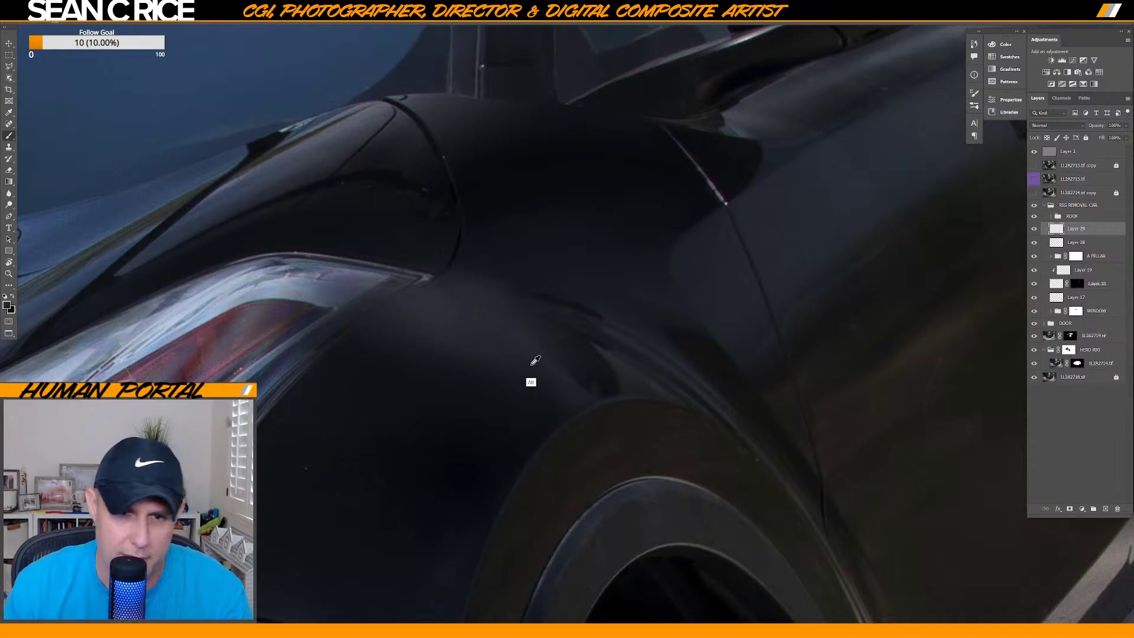
pyautogui.press('[')
pyautogui.press('alt')
pyautogui.press('alt')
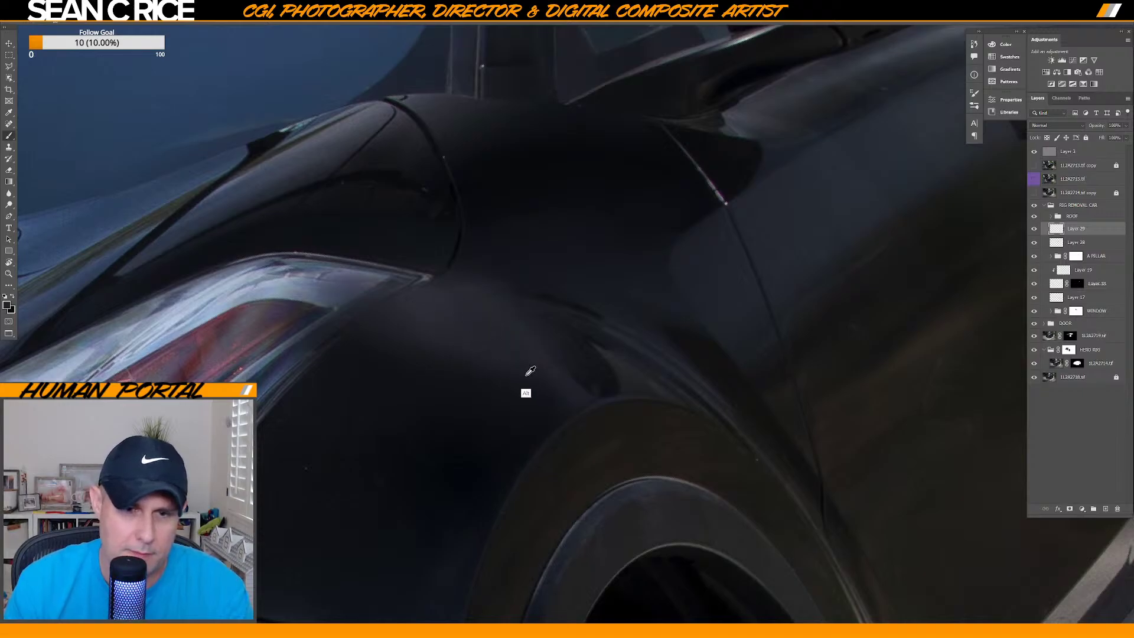
pyautogui.press('alt')
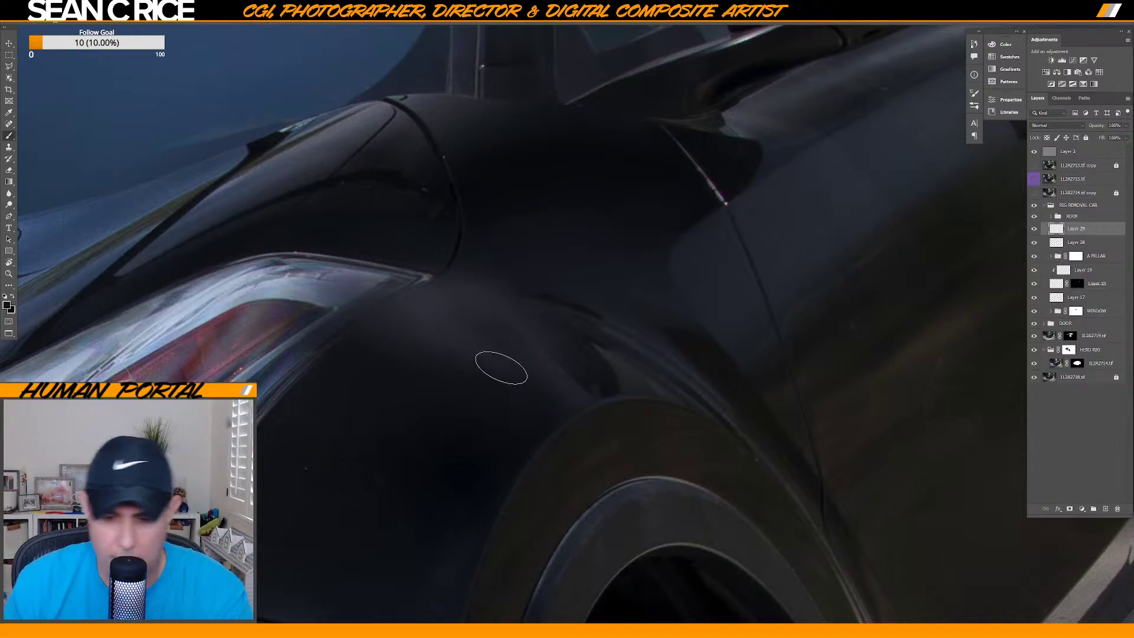
pyautogui.press(']')
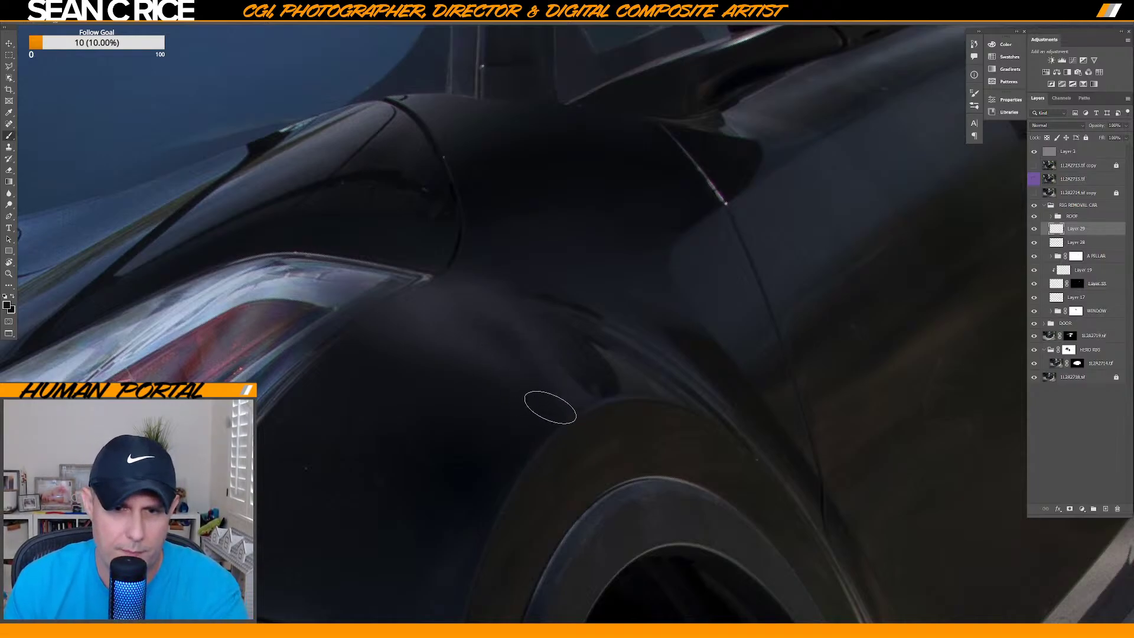
pyautogui.keyDown('alt'); pyautogui.click(482, 306); pyautogui.keyUp('alt')
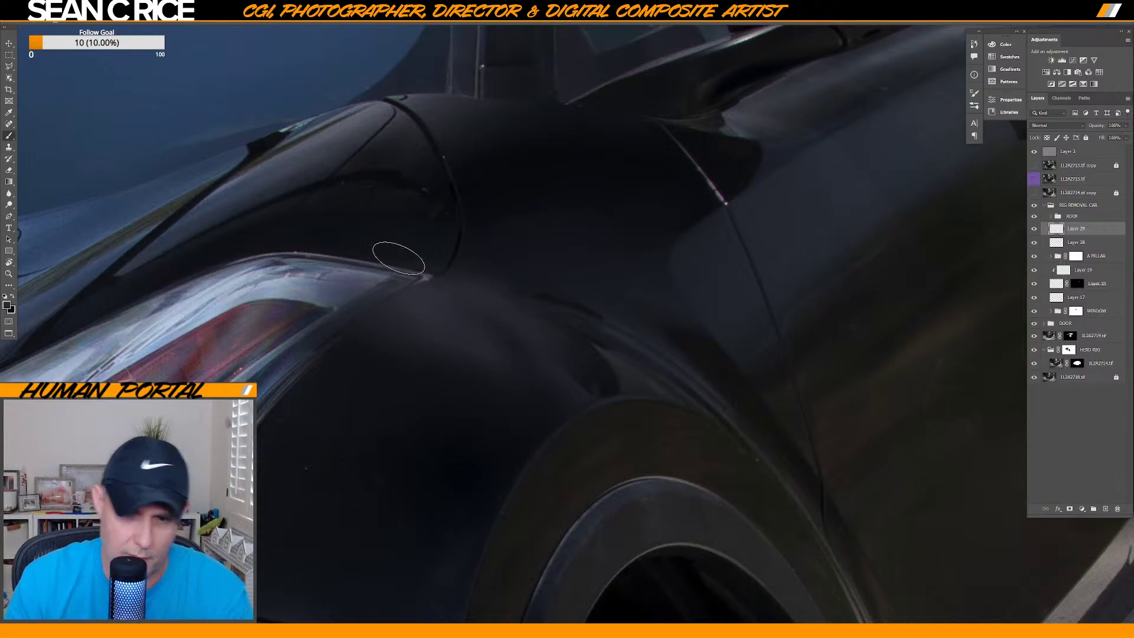
pyautogui.press('[')
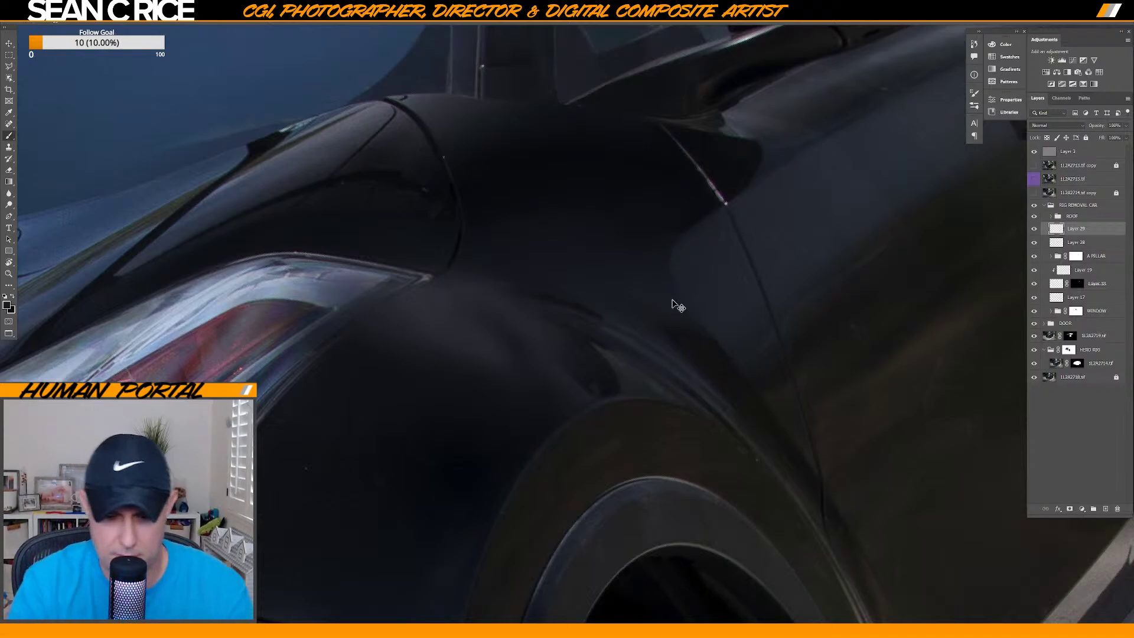
# Add a new empty layer above Layer 29 for the fender retouching.
pyautogui.hotkey('ctrl', 'shift', 'n')
pyautogui.press('Return')
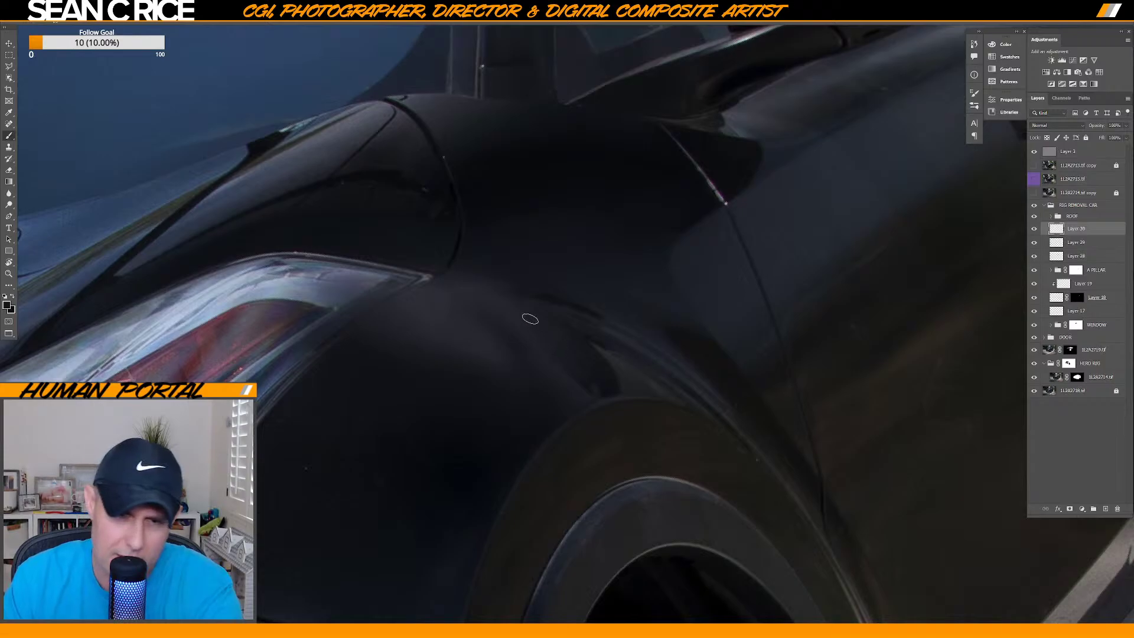
pyautogui.scroll(1, 579, 376)
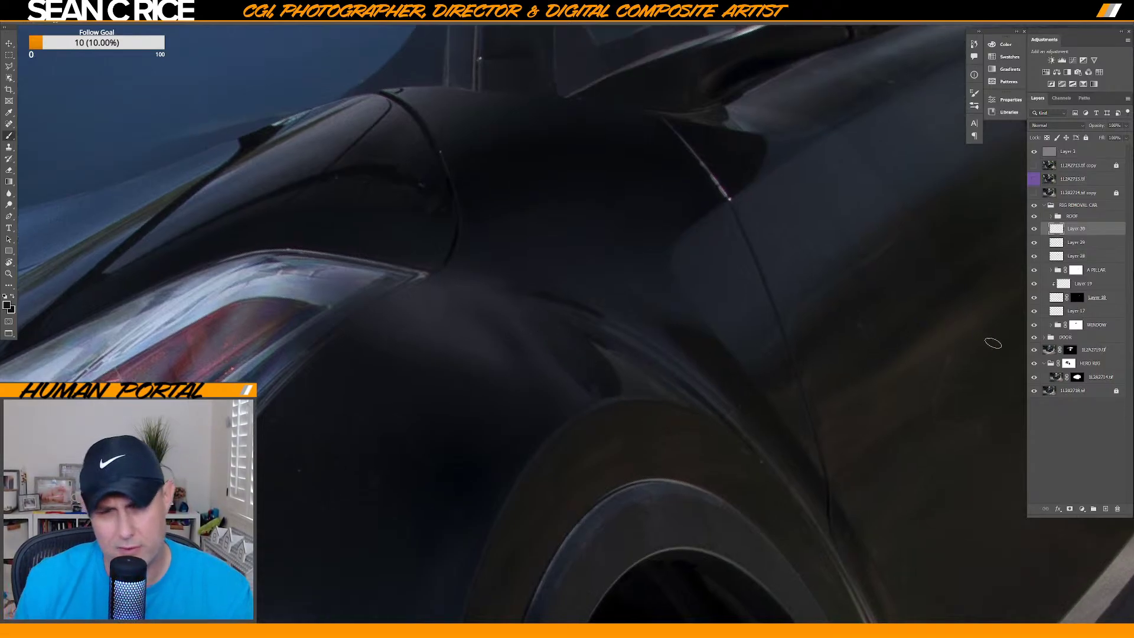
# Group Layers 28, 29 and 30 and name the group D FENDER.
pyautogui.keyDown('shift'); pyautogui.click(1093, 243); pyautogui.keyUp('shift')
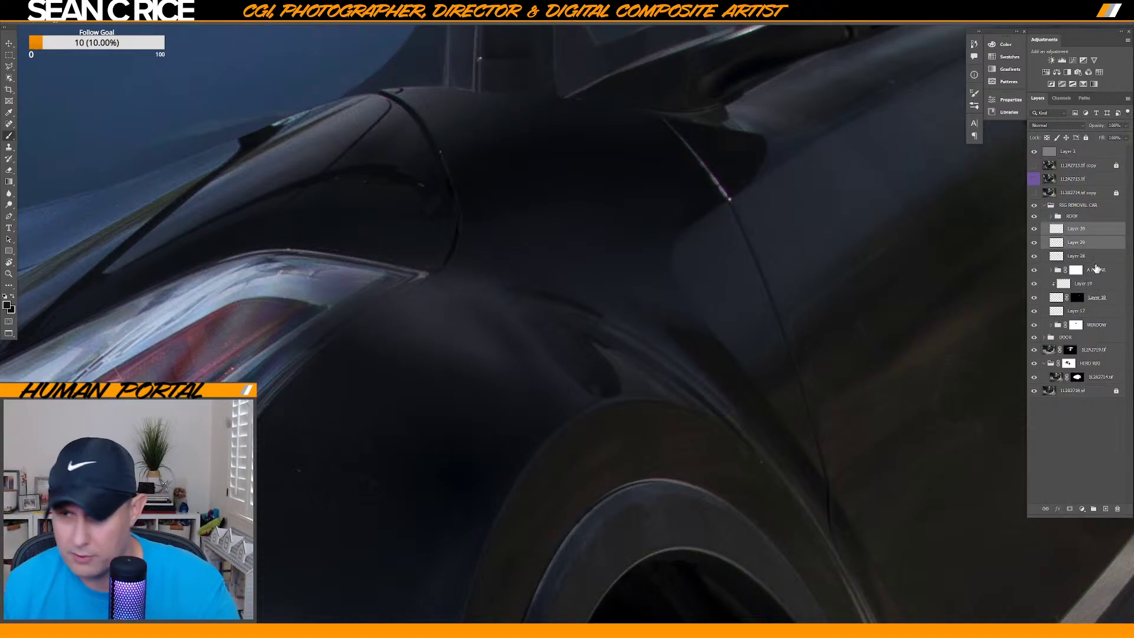
pyautogui.keyDown('shift'); pyautogui.click(1093, 256); pyautogui.keyUp('shift')
pyautogui.hotkey('ctrl', 'g')
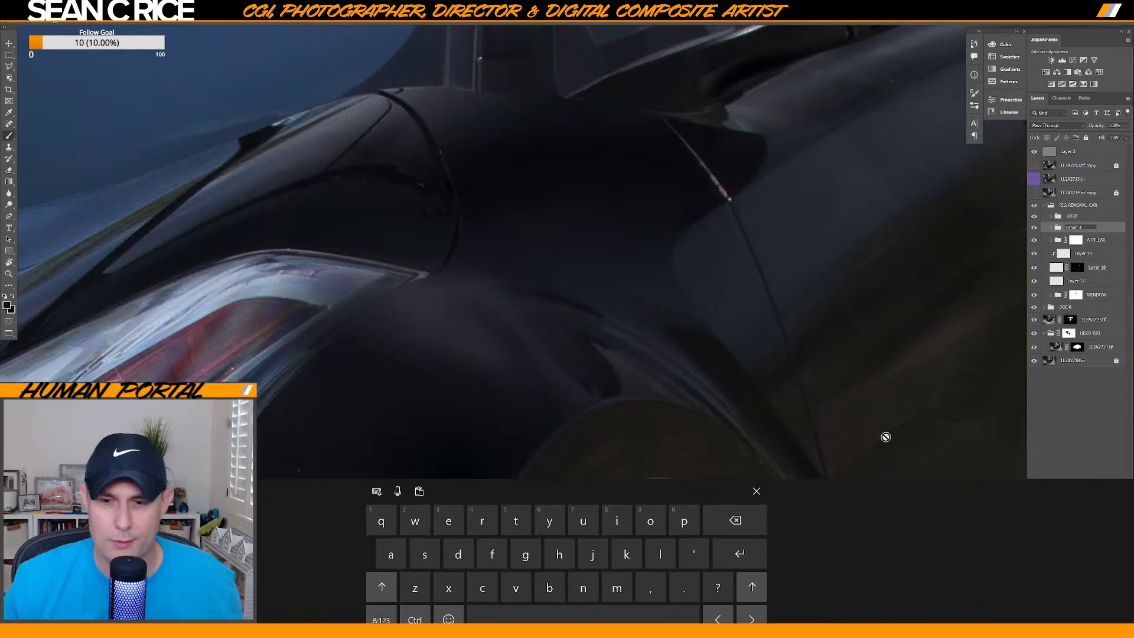
pyautogui.click(757, 491)
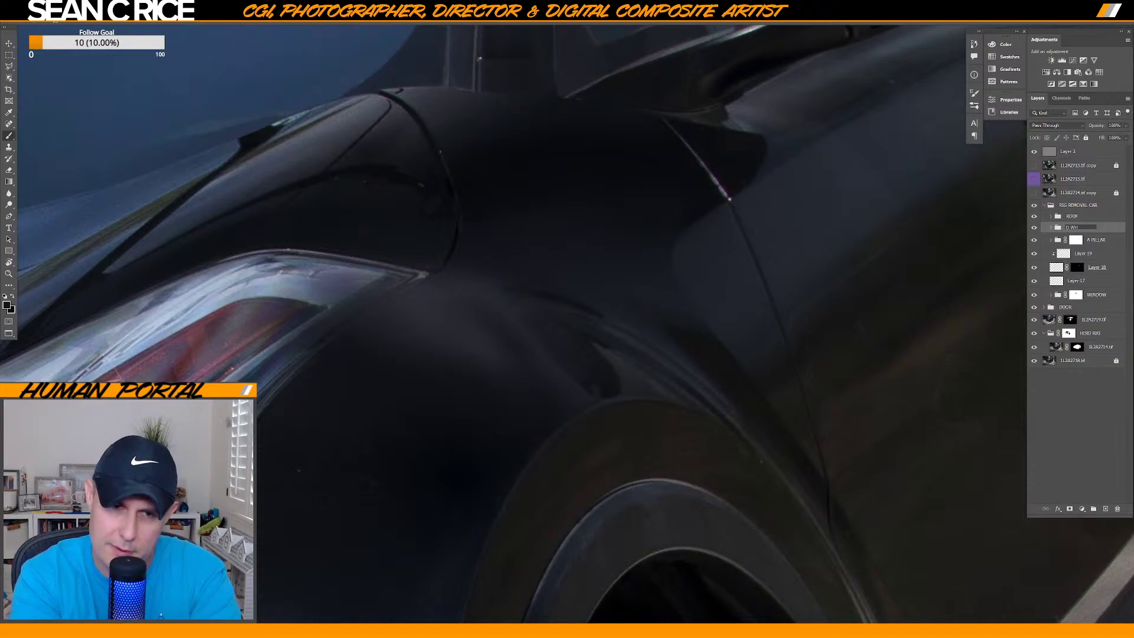
pyautogui.write('R')
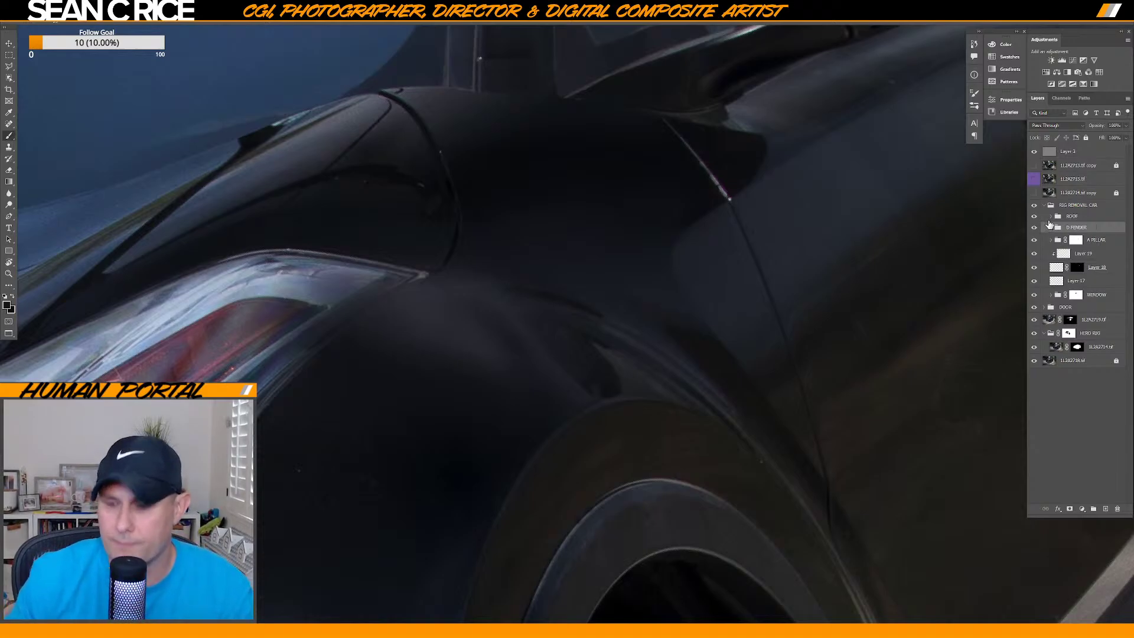
# Add a layer mask to the D FENDER group and invert it to black.
pyautogui.click(1071, 511)
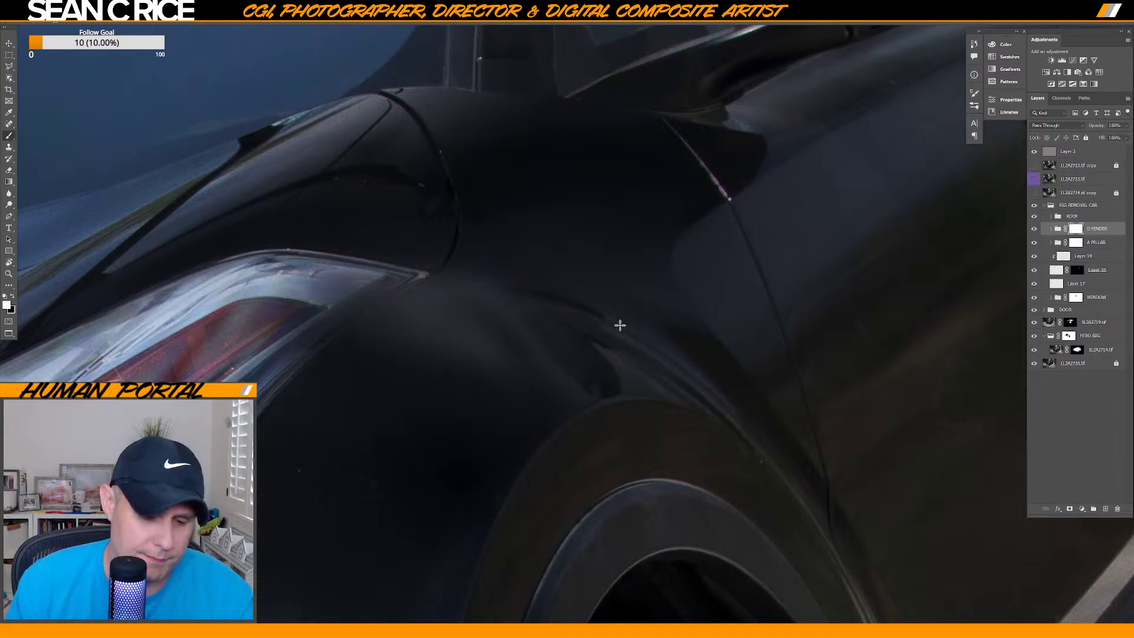
pyautogui.press('o')
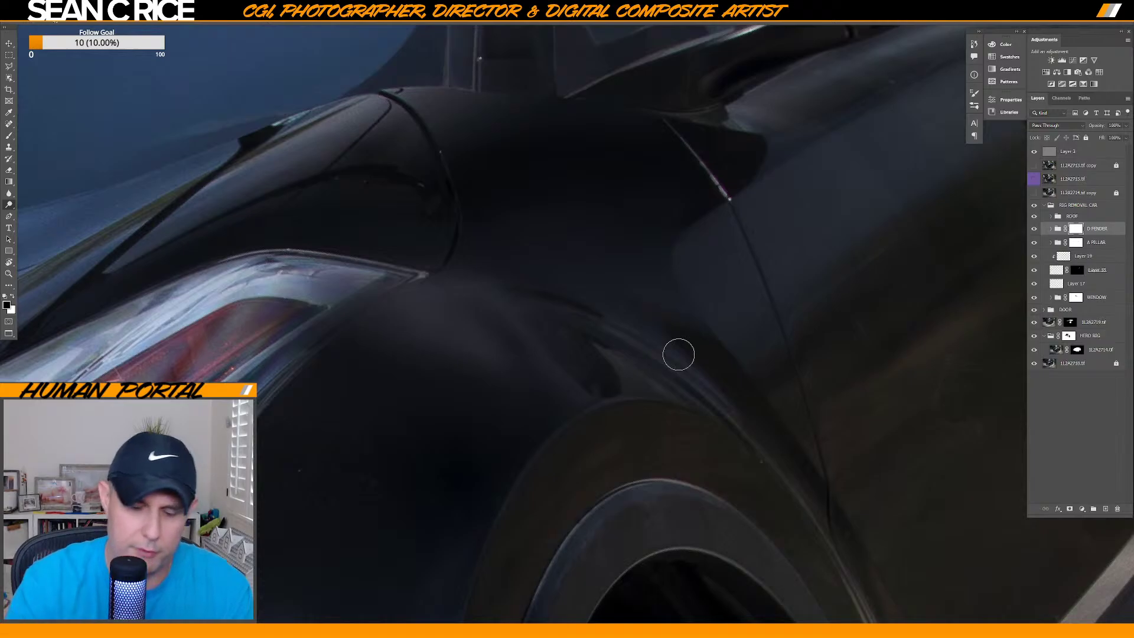
pyautogui.hotkey('ctrl', 'i')
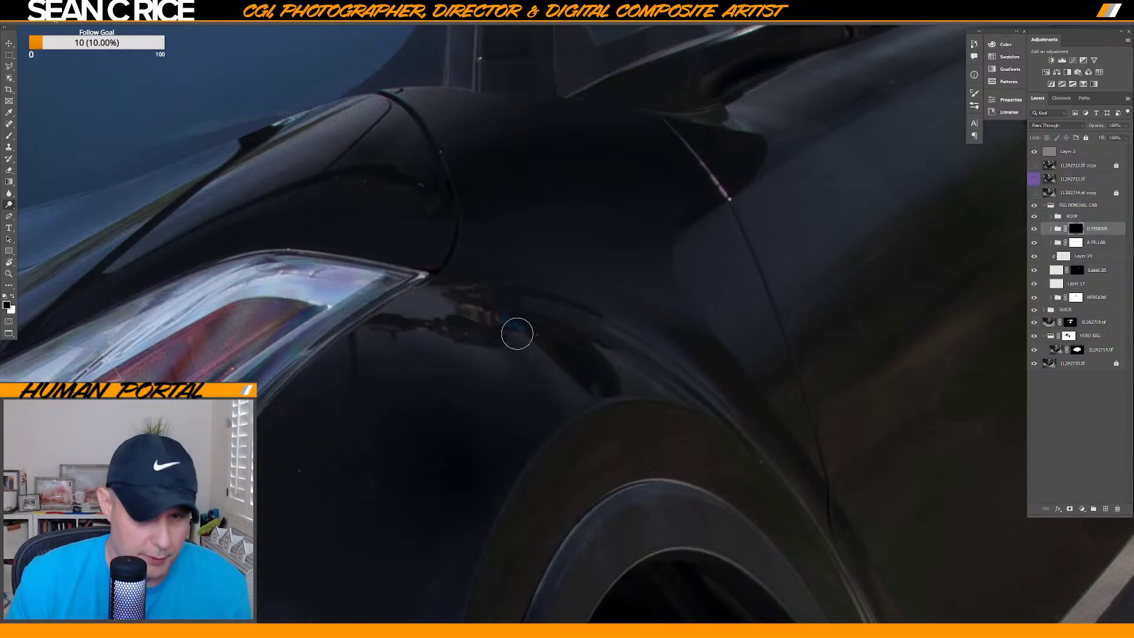
pyautogui.press('[')
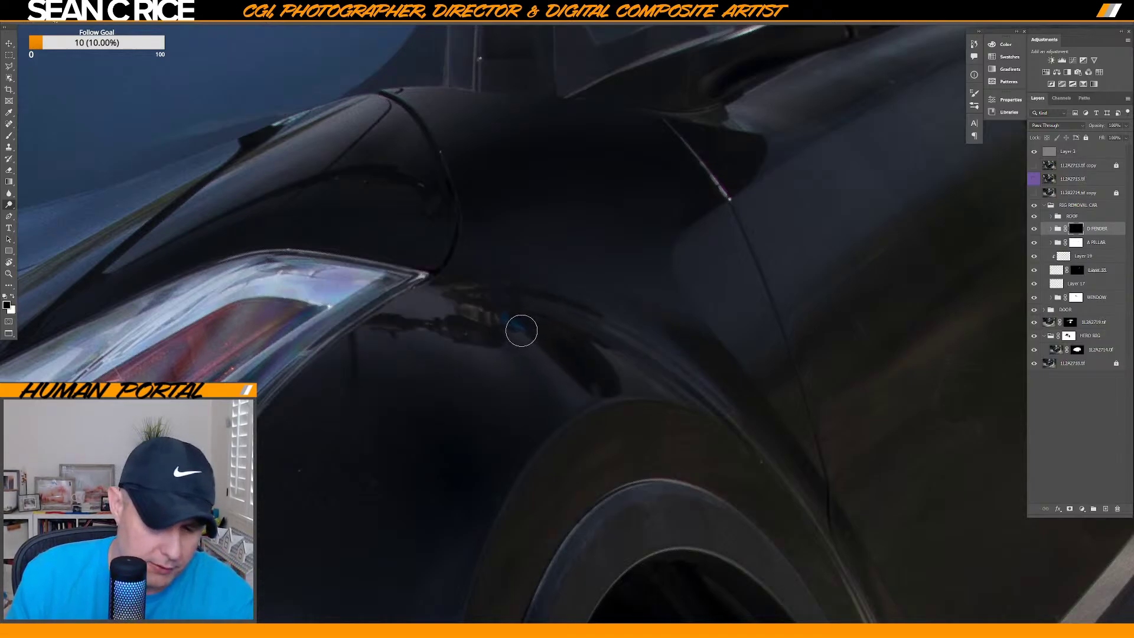
pyautogui.press('x')
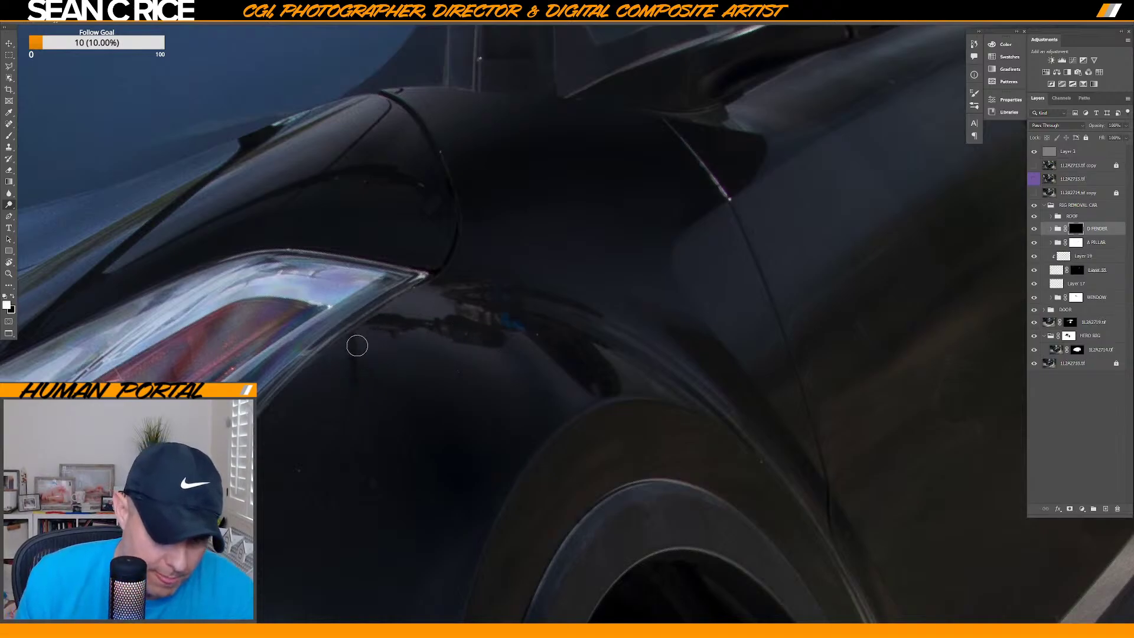
pyautogui.press('x')
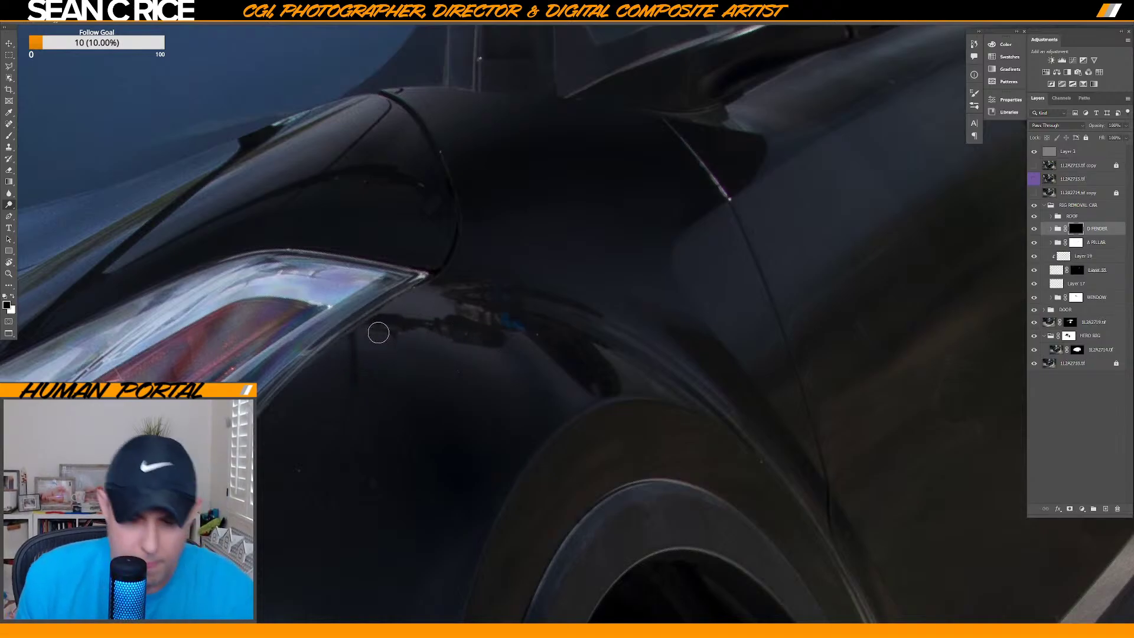
pyautogui.press(']')
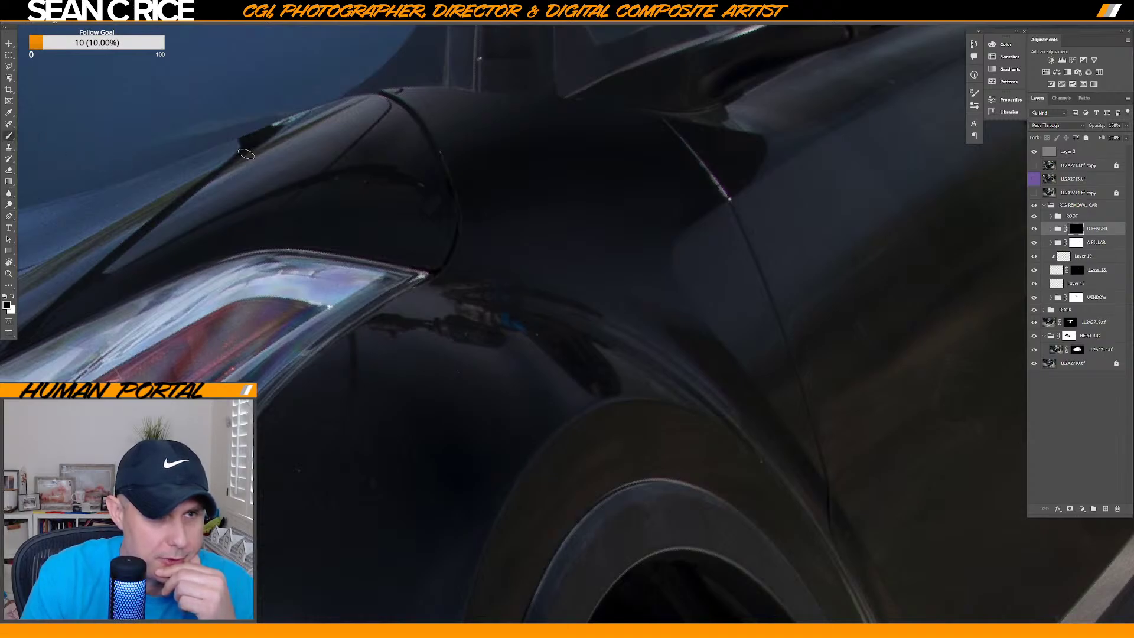
# Choose the MAIN HARD brush and paint white on the D FENDER mask along the fender edge beside the headlight.
pyautogui.rightClick(474, 308)
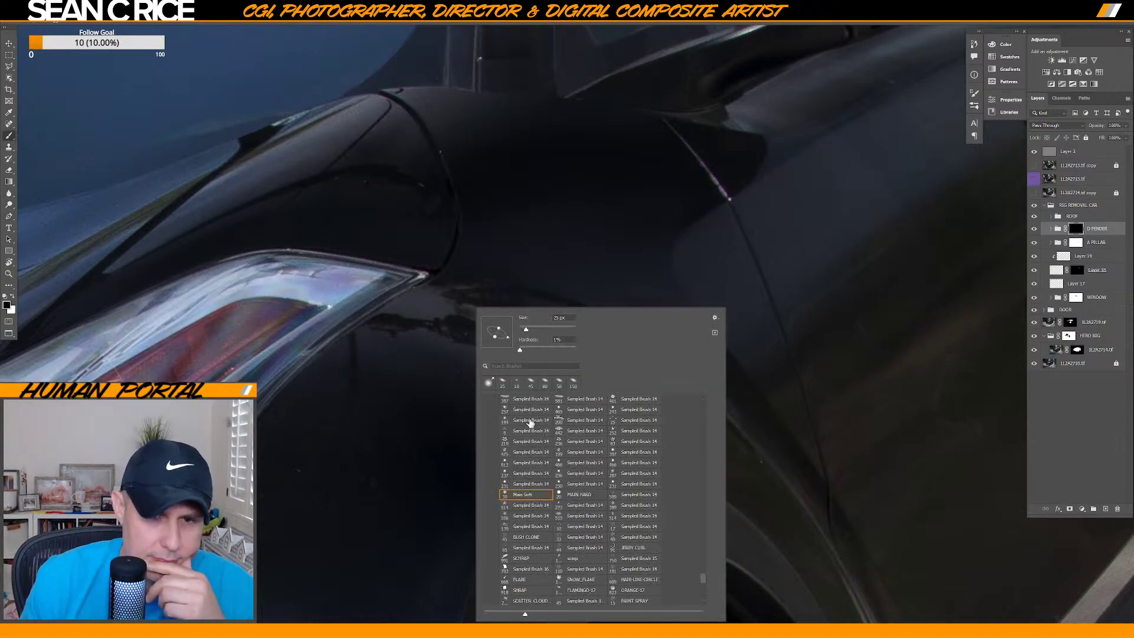
pyautogui.click(580, 494)
pyautogui.click(542, 306)
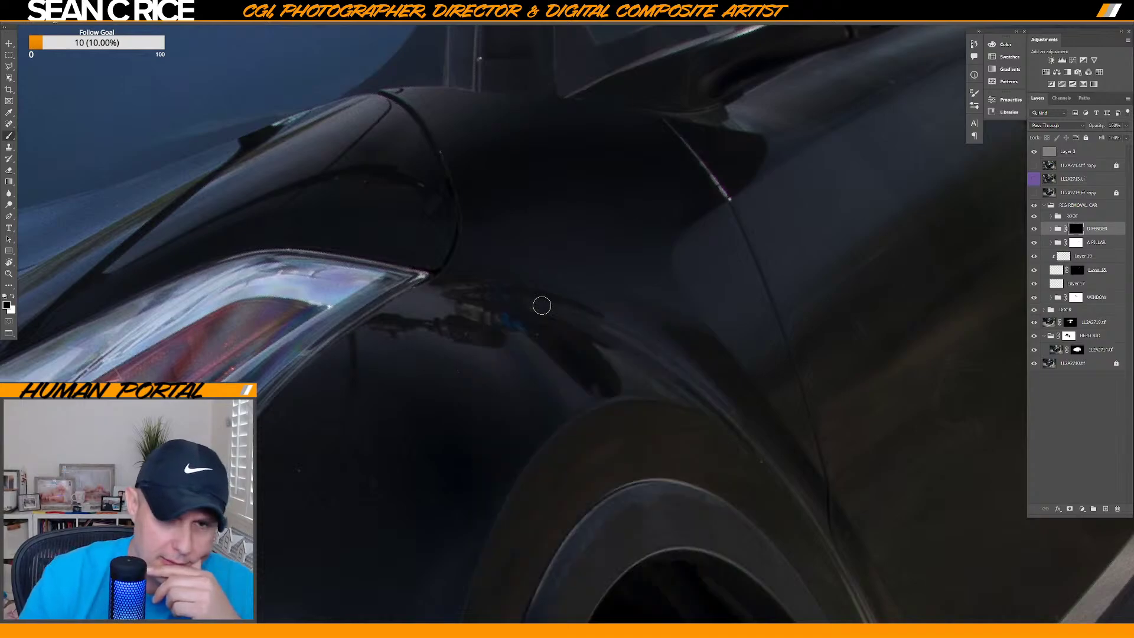
pyautogui.press('x')
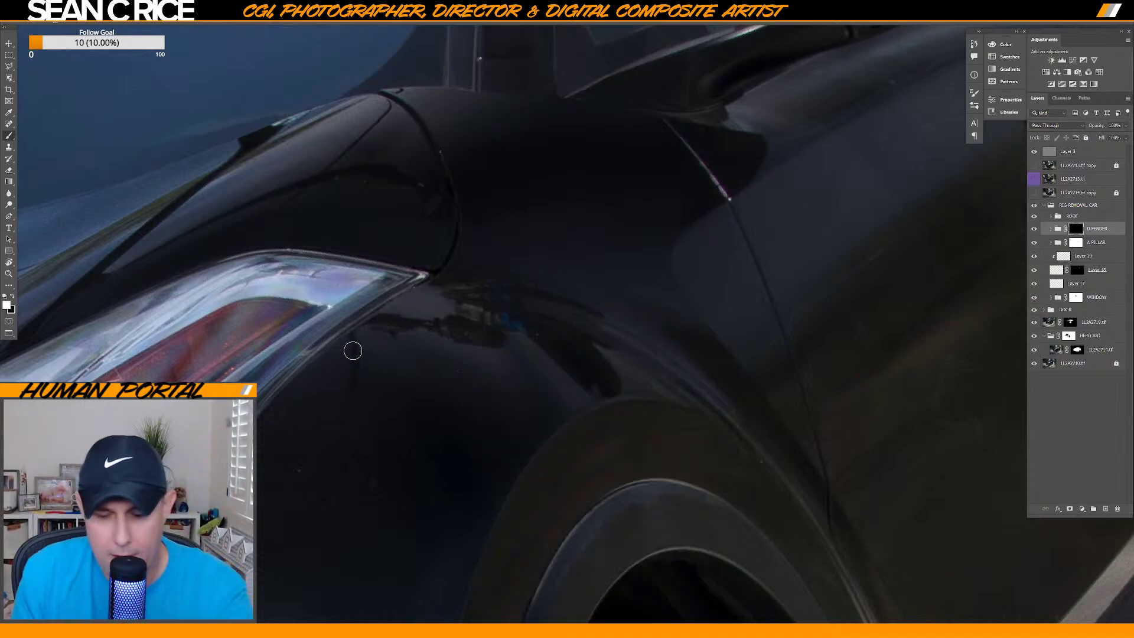
pyautogui.press(']')
pyautogui.press(']')
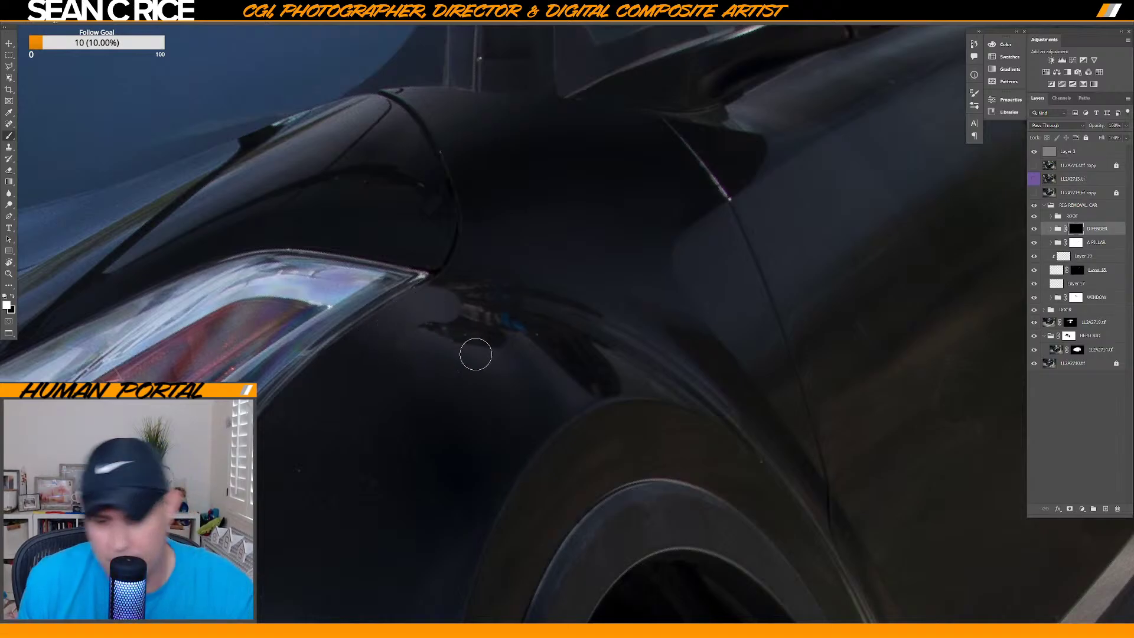
# Paint white on the D FENDER mask over the rig reflection between the headlight and the wheel arch.
pyautogui.scroll(1, 473, 368)
pyautogui.scroll(1, 471, 349)
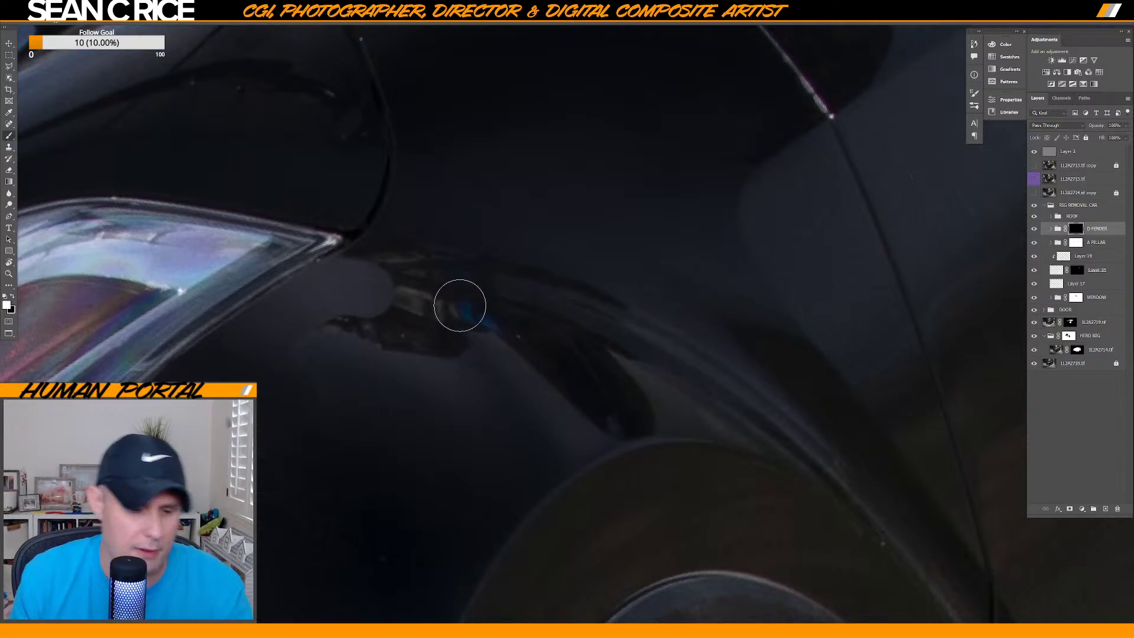
pyautogui.moveTo(457, 322)
pyautogui.mouseDown()
pyautogui.moveTo(347, 314)
pyautogui.moveTo(359, 304)
pyautogui.moveTo(391, 327)
pyautogui.moveTo(378, 309)
pyautogui.moveTo(410, 317)
pyautogui.mouseUp()
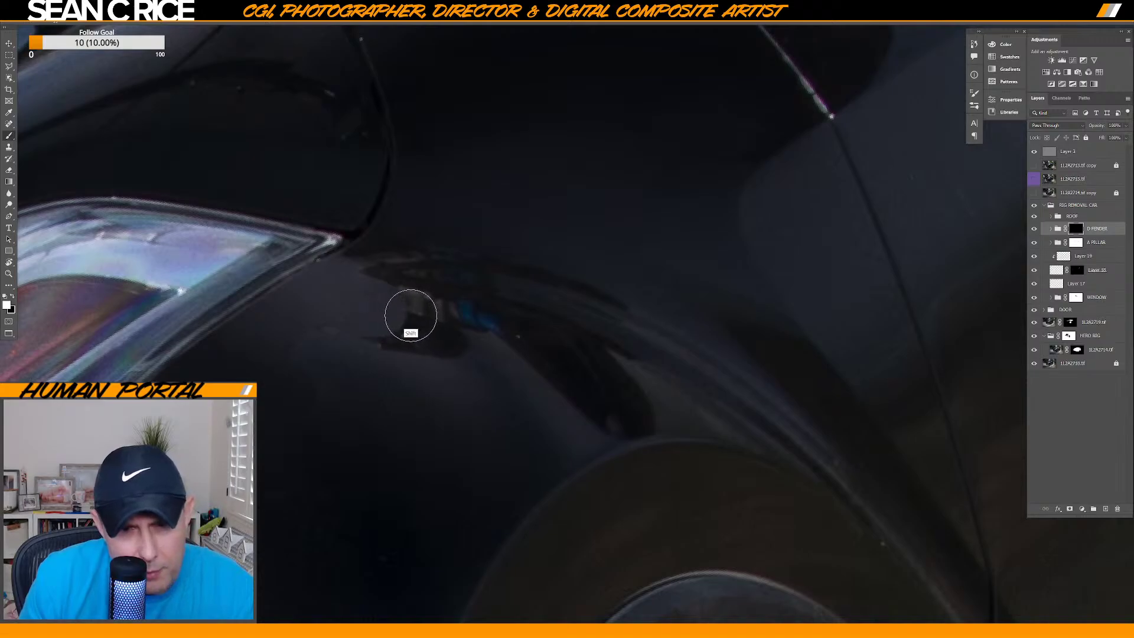
pyautogui.moveTo(524, 385)
pyautogui.mouseDown()
pyautogui.moveTo(425, 319)
pyautogui.moveTo(380, 309)
pyautogui.moveTo(483, 370)
pyautogui.moveTo(438, 329)
pyautogui.moveTo(478, 353)
pyautogui.moveTo(428, 324)
pyautogui.moveTo(514, 392)
pyautogui.moveTo(364, 355)
pyautogui.mouseUp()
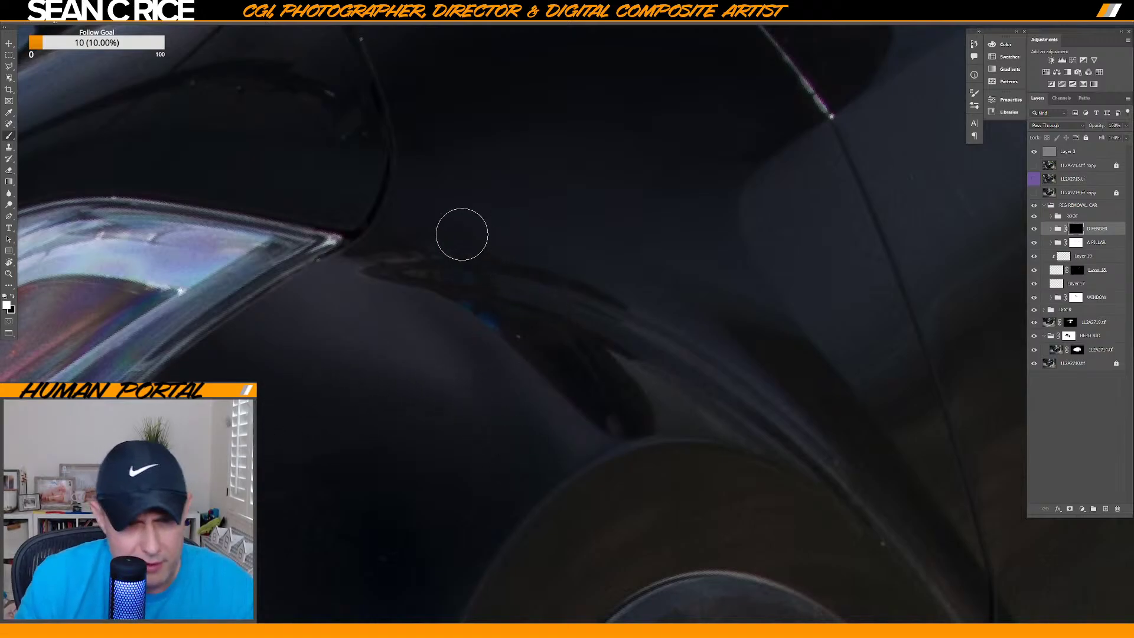
# Flatten the MAIN HARD brush tip to a thin horizontal ellipse and paint white on the D FENDER mask along the reflection's upper edge.
pyautogui.rightClick(465, 262)
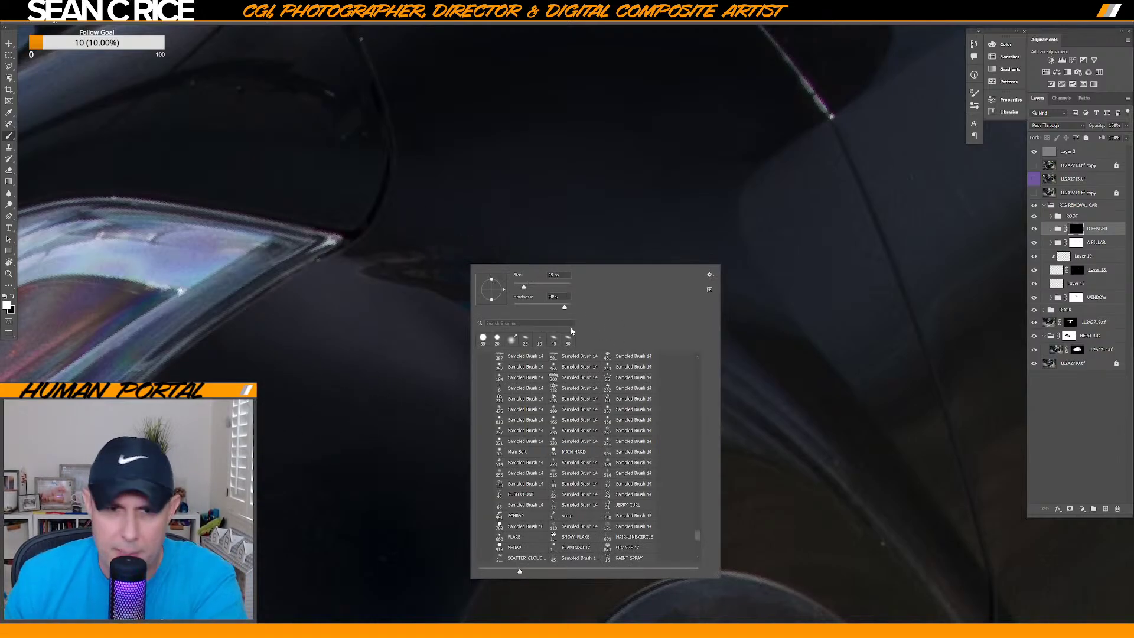
pyautogui.moveTo(493, 302); pyautogui.dragTo(495, 296)
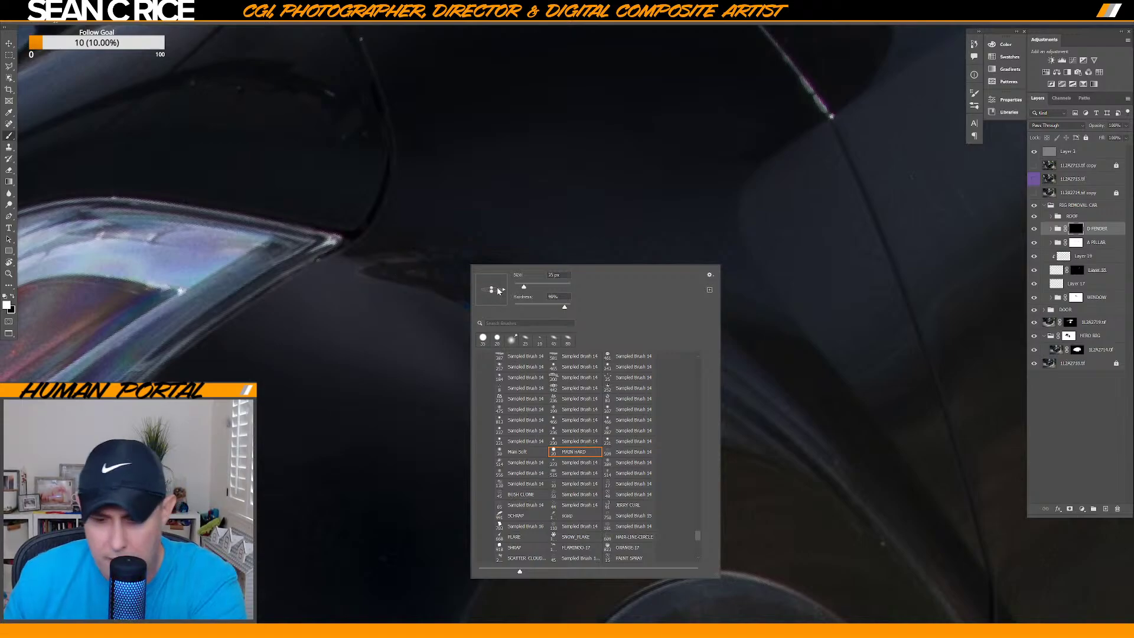
pyautogui.press('Return')
pyautogui.moveTo(431, 272)
pyautogui.mouseDown()
pyautogui.moveTo(545, 298)
pyautogui.moveTo(499, 290)
pyautogui.moveTo(514, 285)
pyautogui.moveTo(503, 265)
pyautogui.moveTo(435, 277)
pyautogui.moveTo(539, 302)
pyautogui.moveTo(505, 279)
pyautogui.moveTo(522, 292)
pyautogui.moveTo(508, 292)
pyautogui.moveTo(575, 321)
pyautogui.moveTo(472, 276)
pyautogui.moveTo(516, 288)
pyautogui.moveTo(378, 259)
pyautogui.mouseUp()
pyautogui.press('[')
pyautogui.press('[')
pyautogui.press('[')
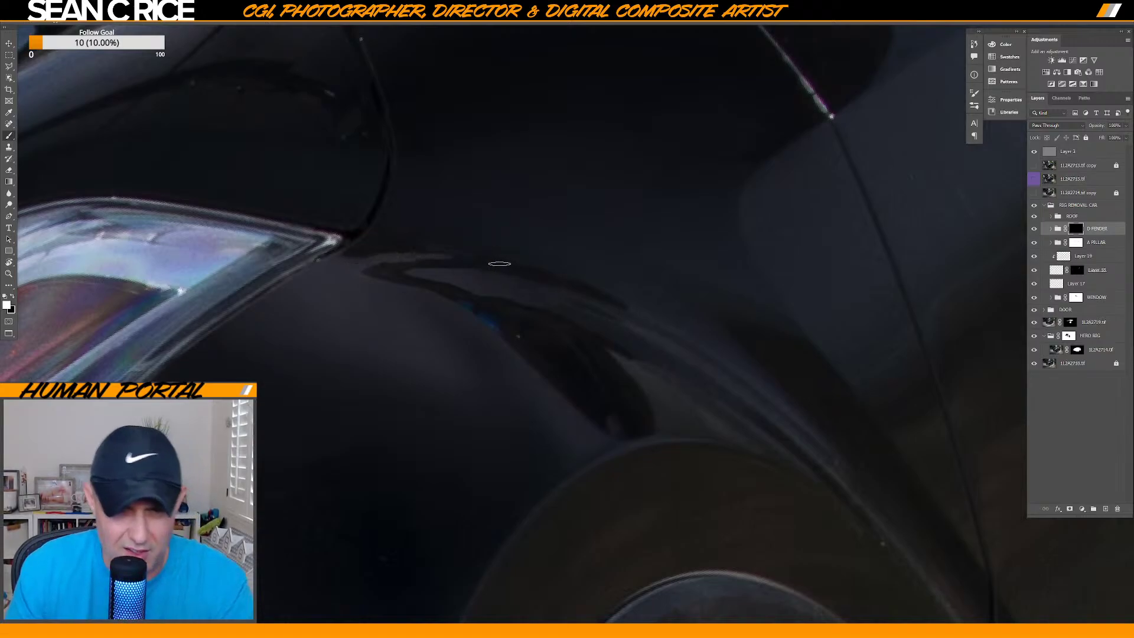
# Enlarge the flattened brush and paint black on the D FENDER mask to refine the reflection's upper edge beside the headlight corner.
pyautogui.press(']')
pyautogui.press(']')
pyautogui.press(']')
pyautogui.press('x')
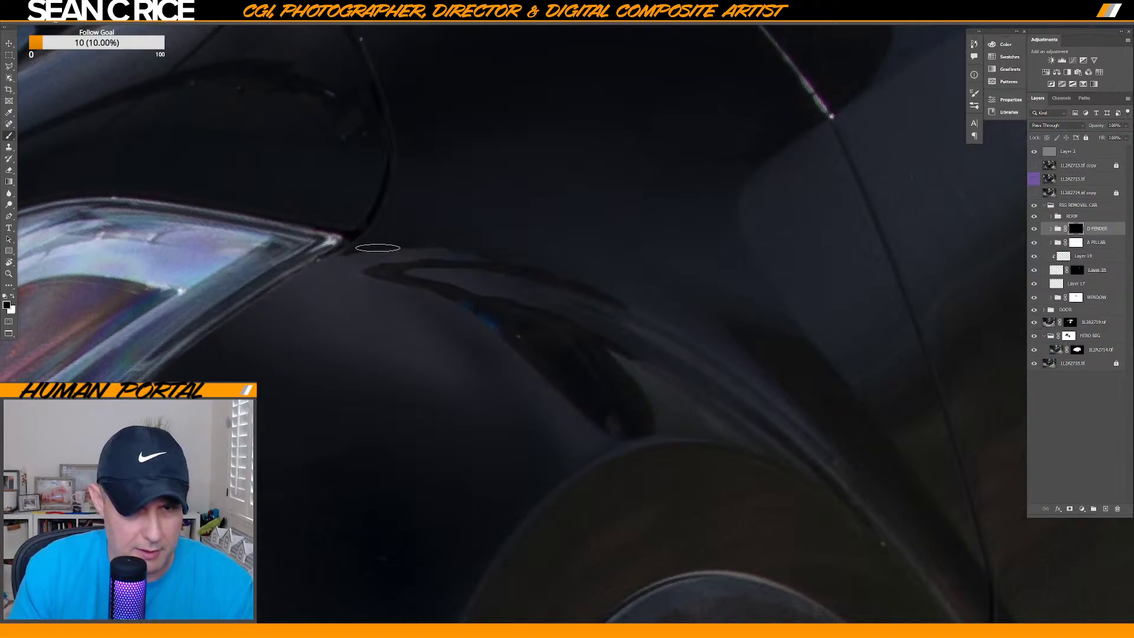
pyautogui.press('ctrl')
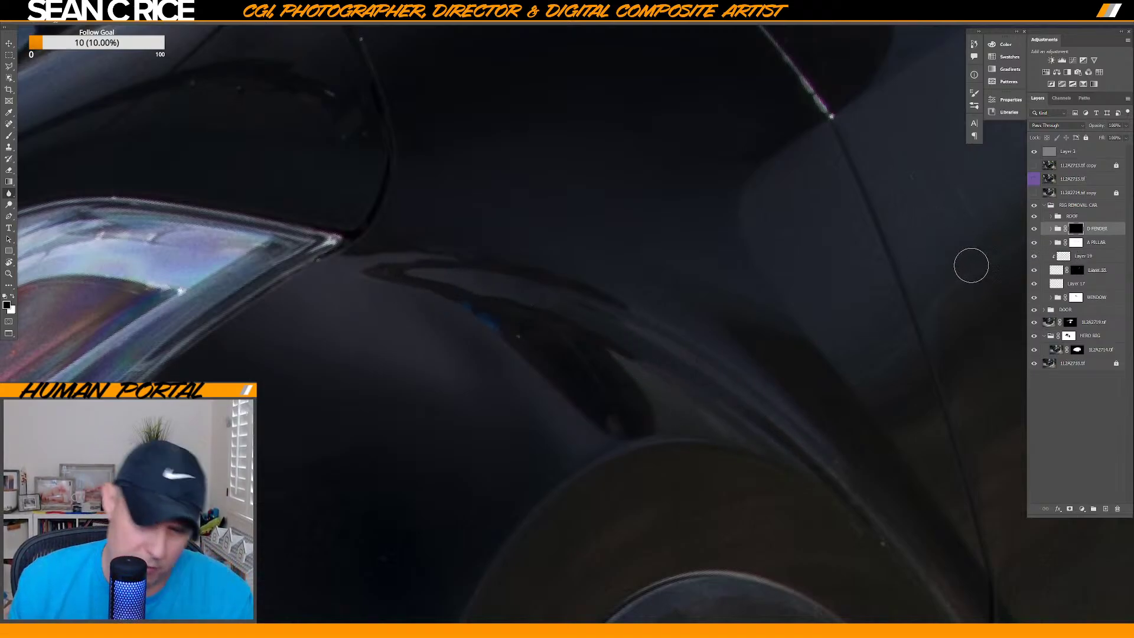
# Add a new layer above D FENDER and paint out the fender's blue reflection in sampled body colours with a flattened, angled Main Soft brush.
pyautogui.hotkey('ctrl', 'shift', 'alt', 'n')
pyautogui.press('b')
pyautogui.rightClick(517, 320)
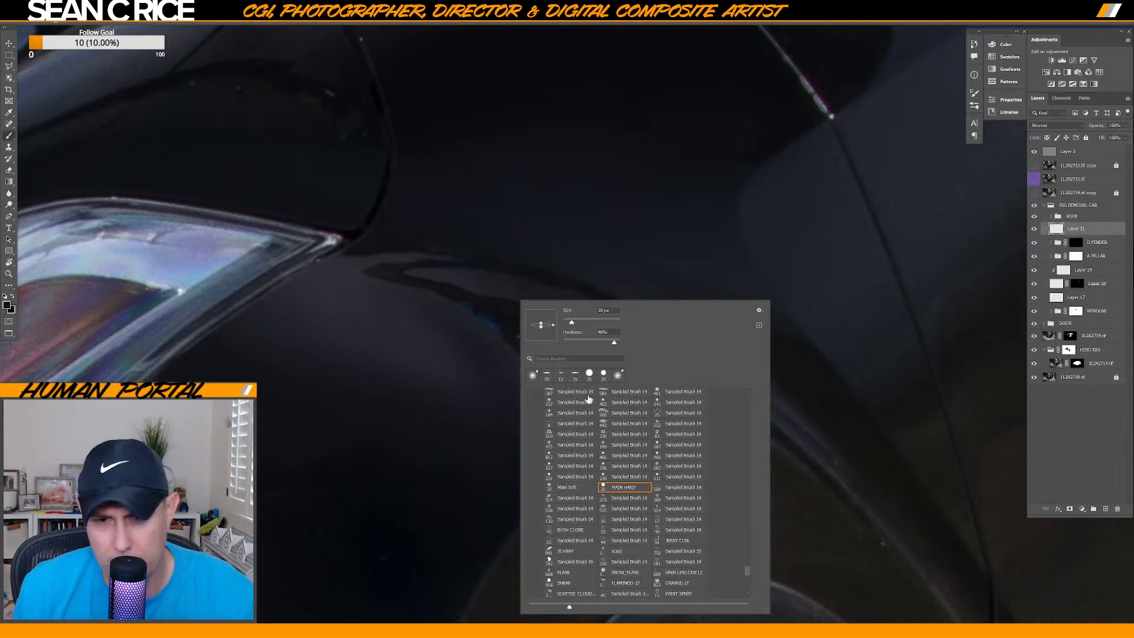
pyautogui.click(587, 490)
pyautogui.moveTo(541, 335); pyautogui.dragTo(545, 334)
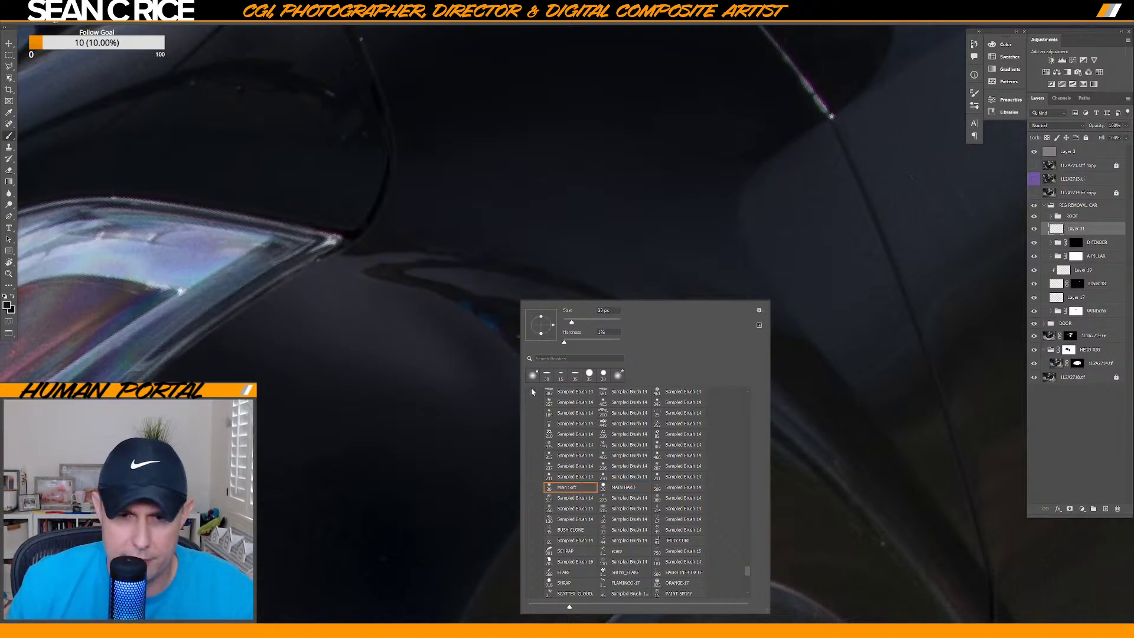
pyautogui.moveTo(542, 336); pyautogui.dragTo(551, 335)
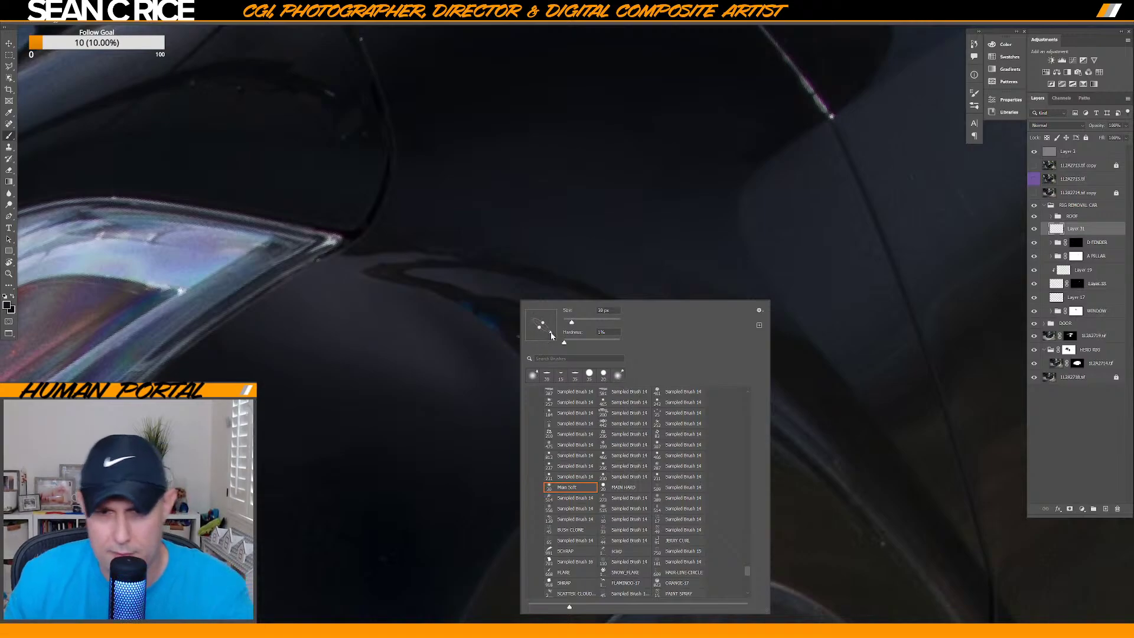
pyautogui.press('Return')
pyautogui.press('alt')
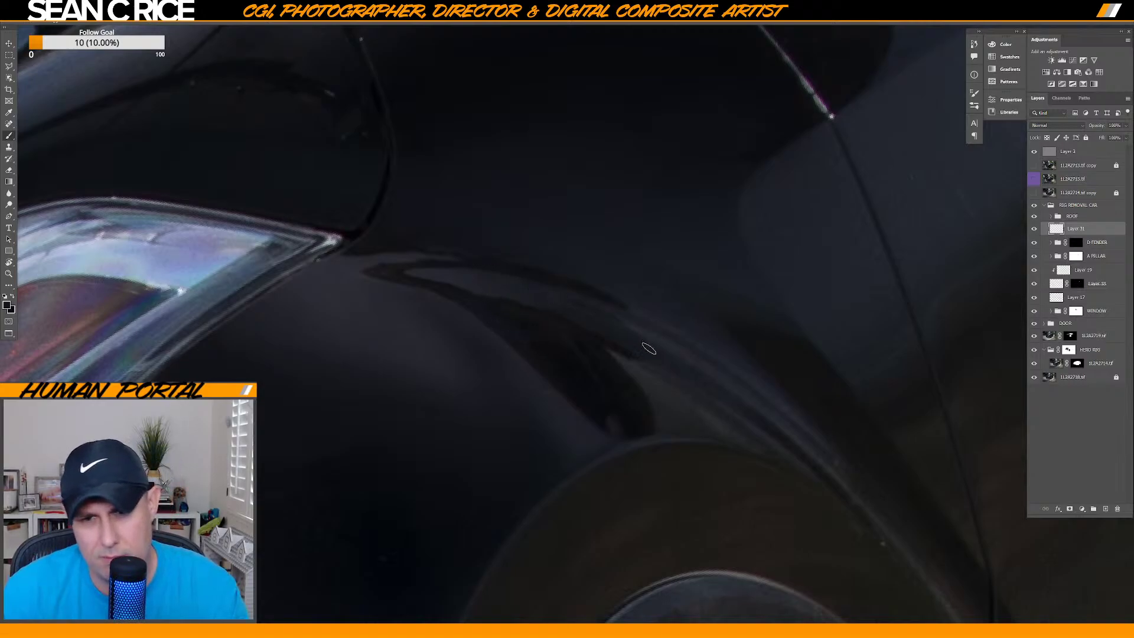
pyautogui.rightClick(491, 250)
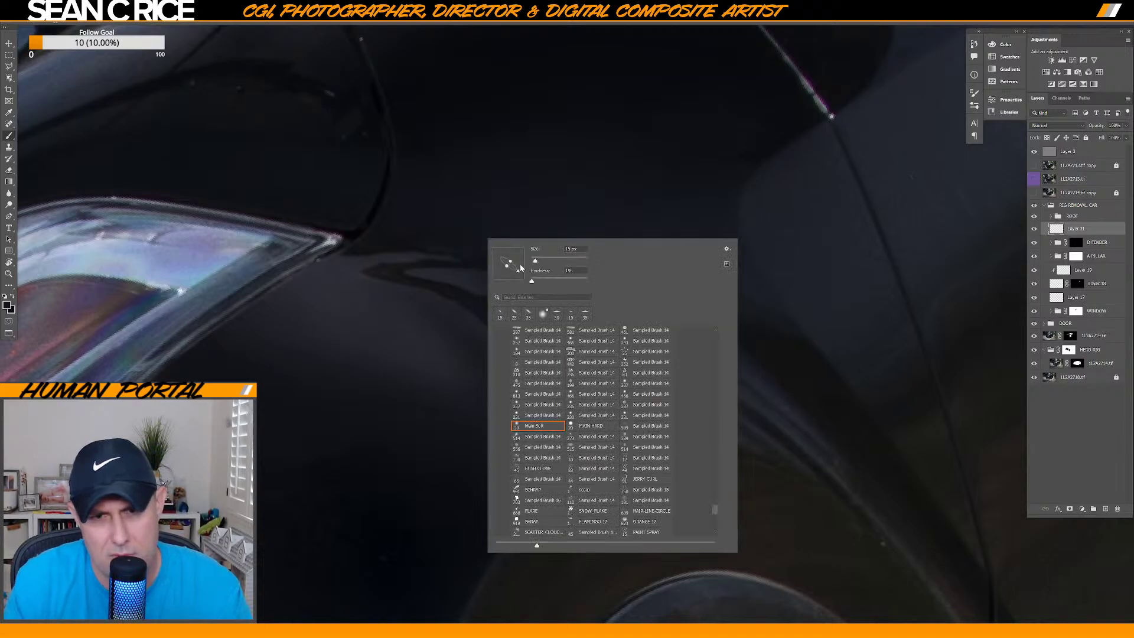
pyautogui.press('Return')
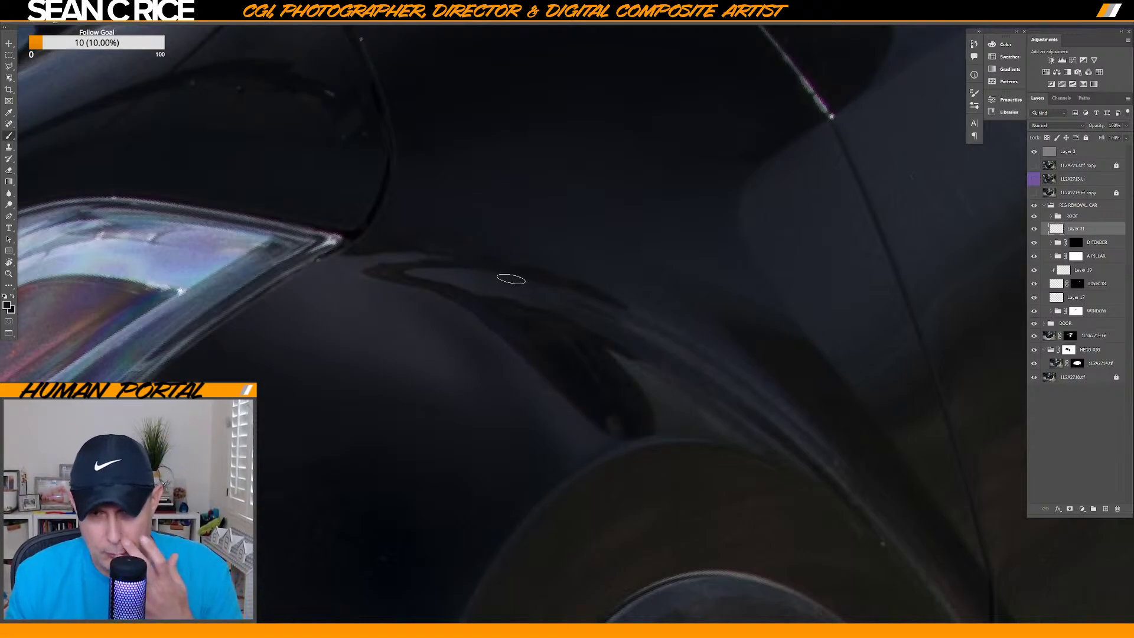
# Check the fender retouch against the whole car and add a new empty layer above Layer 31 for the hood retouching.
pyautogui.scroll(-10, 511, 282)
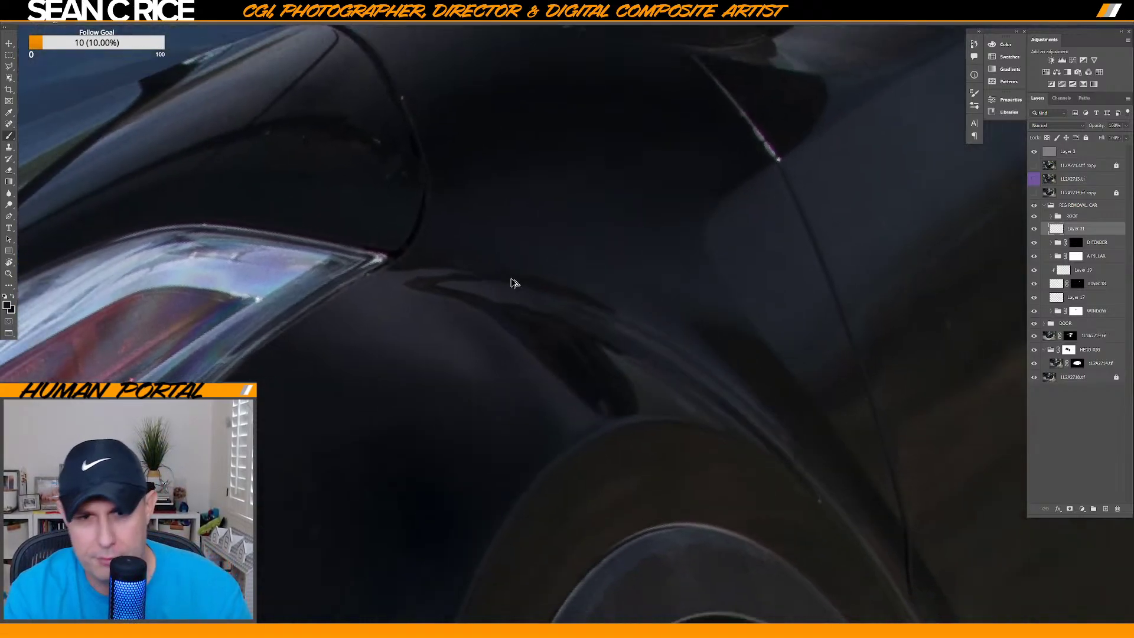
pyautogui.scroll(-3, 512, 282)
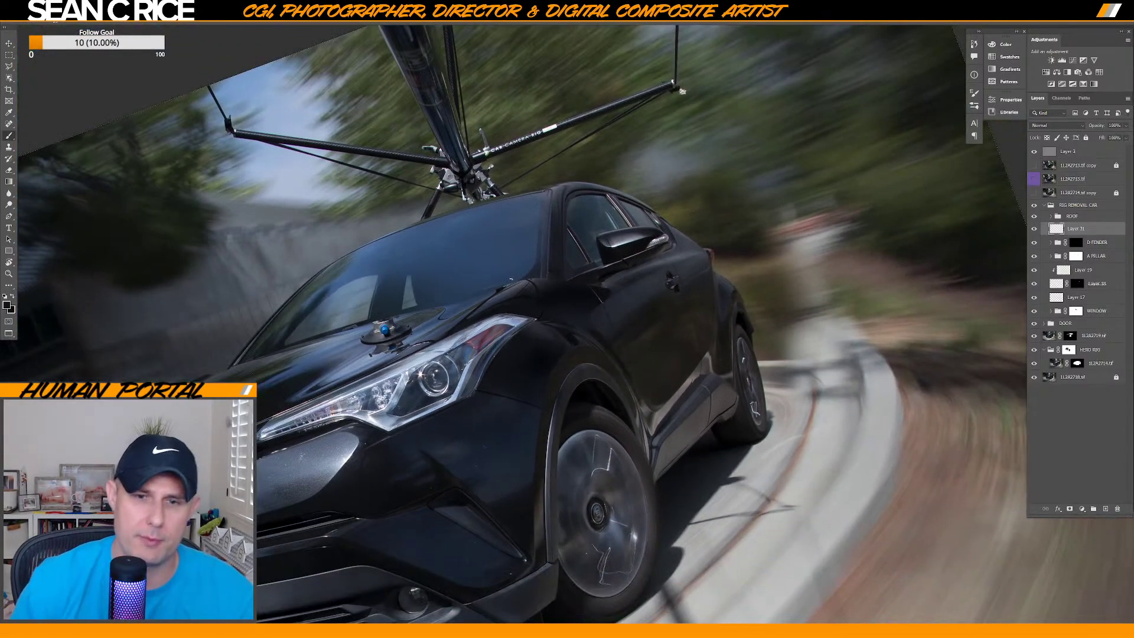
pyautogui.scroll(-3, 512, 282)
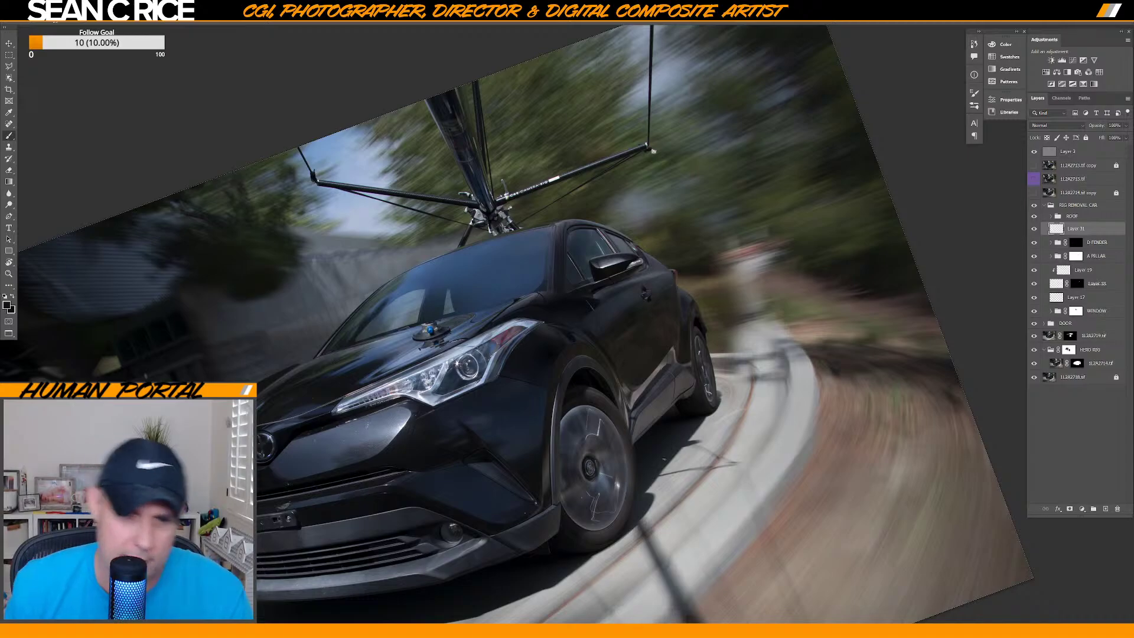
pyautogui.scroll(5, 641, 410)
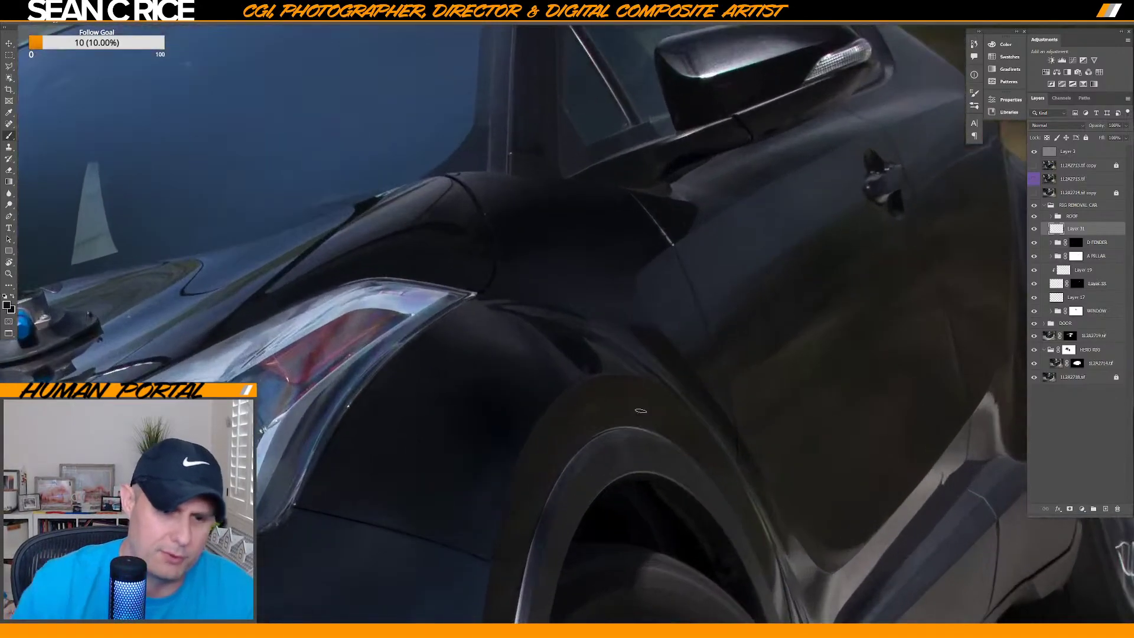
pyautogui.moveTo(448, 458)
pyautogui.mouseDown()
pyautogui.moveTo(616, 261)
pyautogui.moveTo(612, 276)
pyautogui.mouseUp()
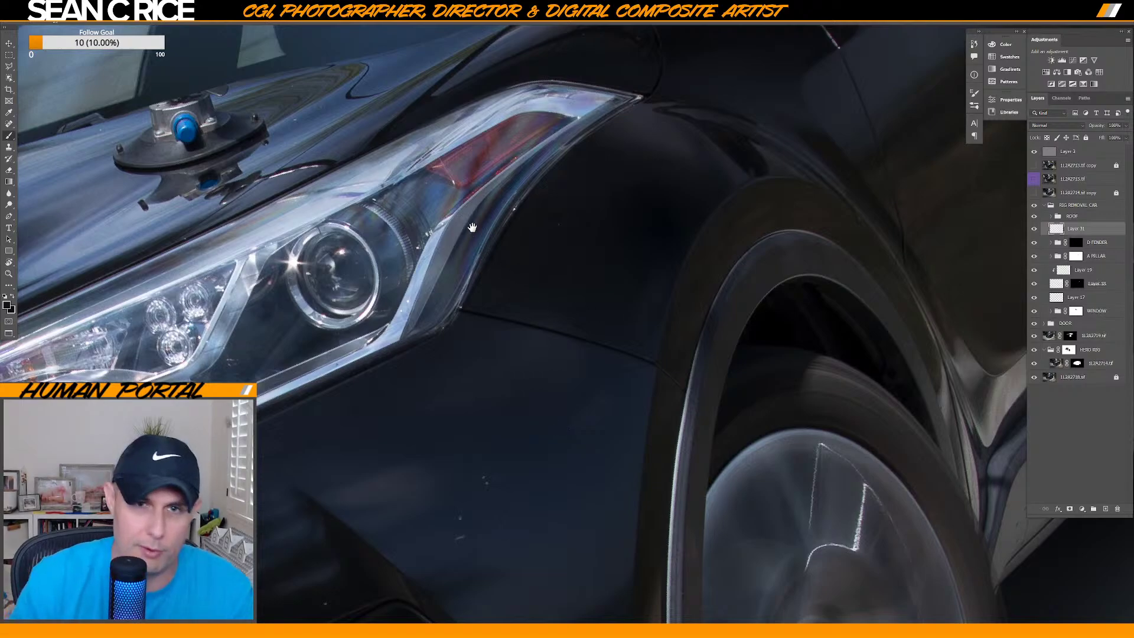
pyautogui.moveTo(473, 230); pyautogui.dragTo(614, 437)
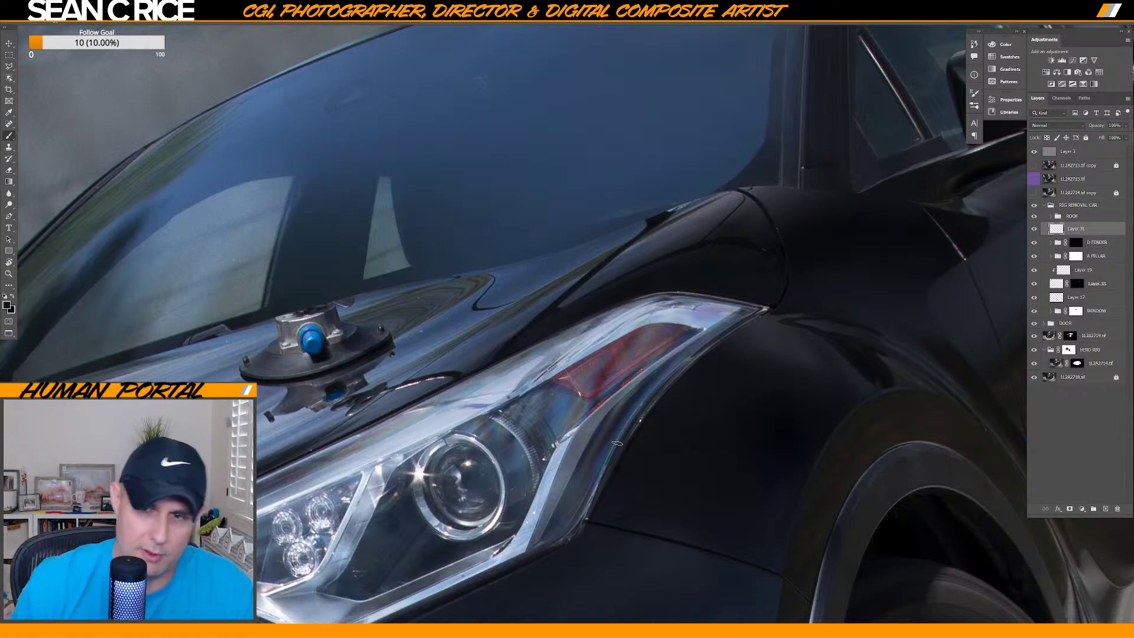
pyautogui.moveTo(617, 442); pyautogui.dragTo(733, 443)
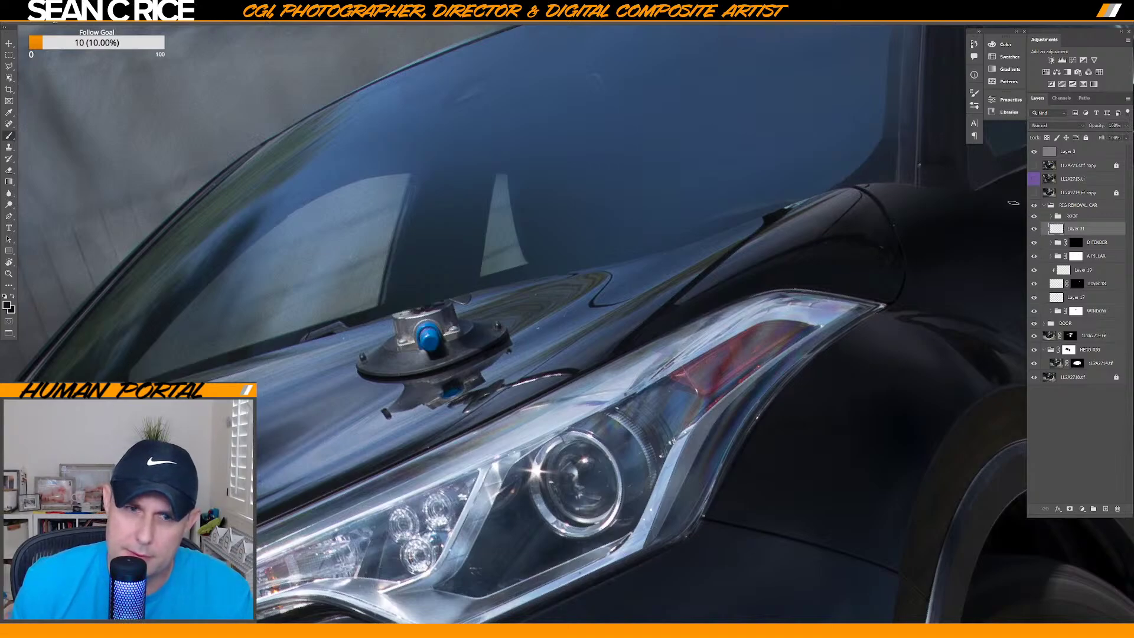
pyautogui.hotkey('ctrl', 'shift', 'n')
pyautogui.press('Return')
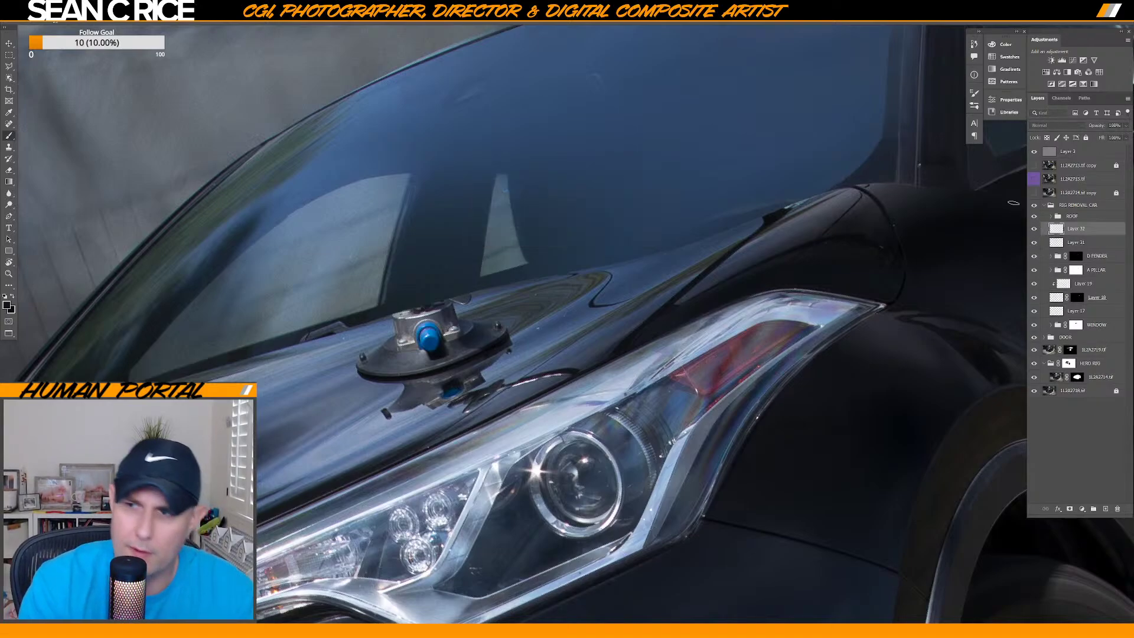
# Group Layer 31 with the D FENDER group and name the new group FENDER.
pyautogui.click(1074, 246)
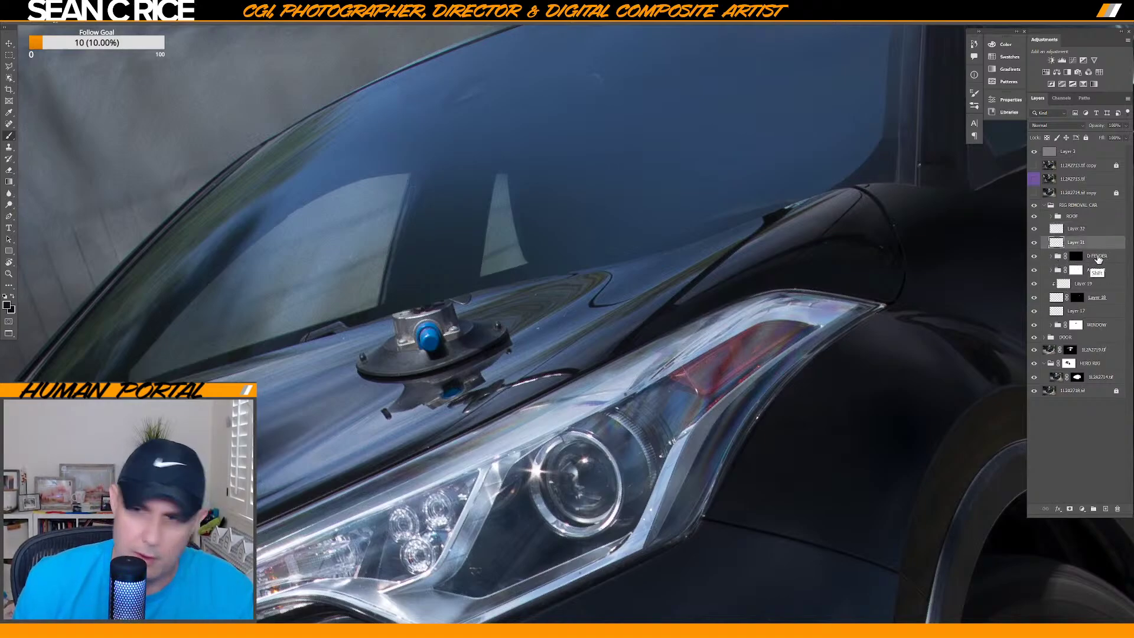
pyautogui.moveTo(1099, 263); pyautogui.dragTo(1072, 278)
pyautogui.hotkey('ctrl', 'g')
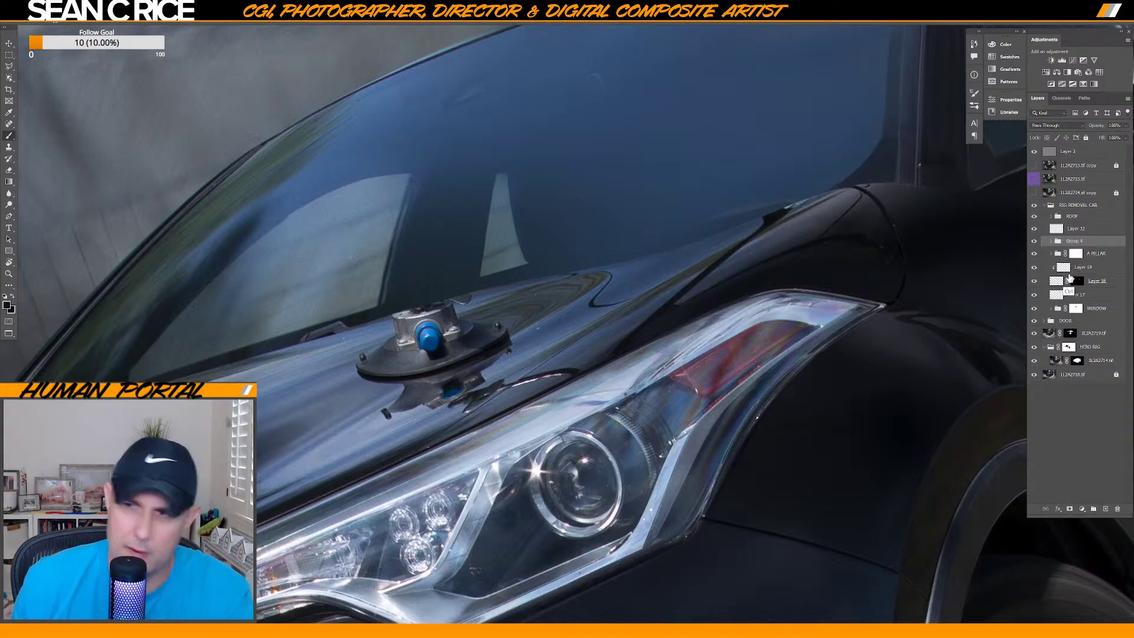
pyautogui.doubleClick(1073, 241)
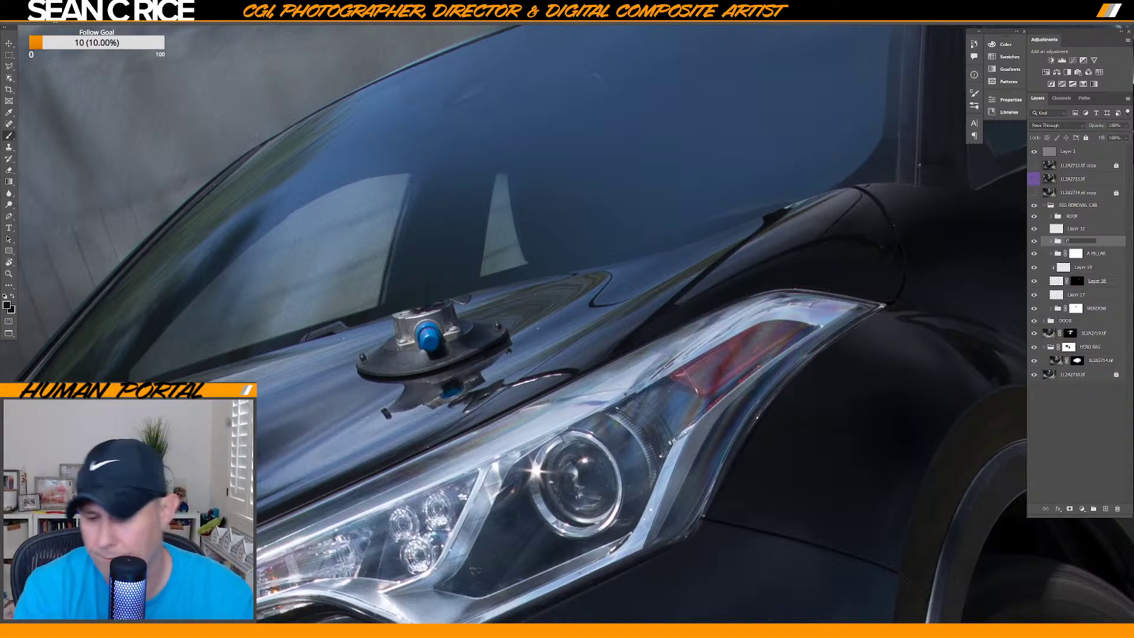
pyautogui.press('Return')
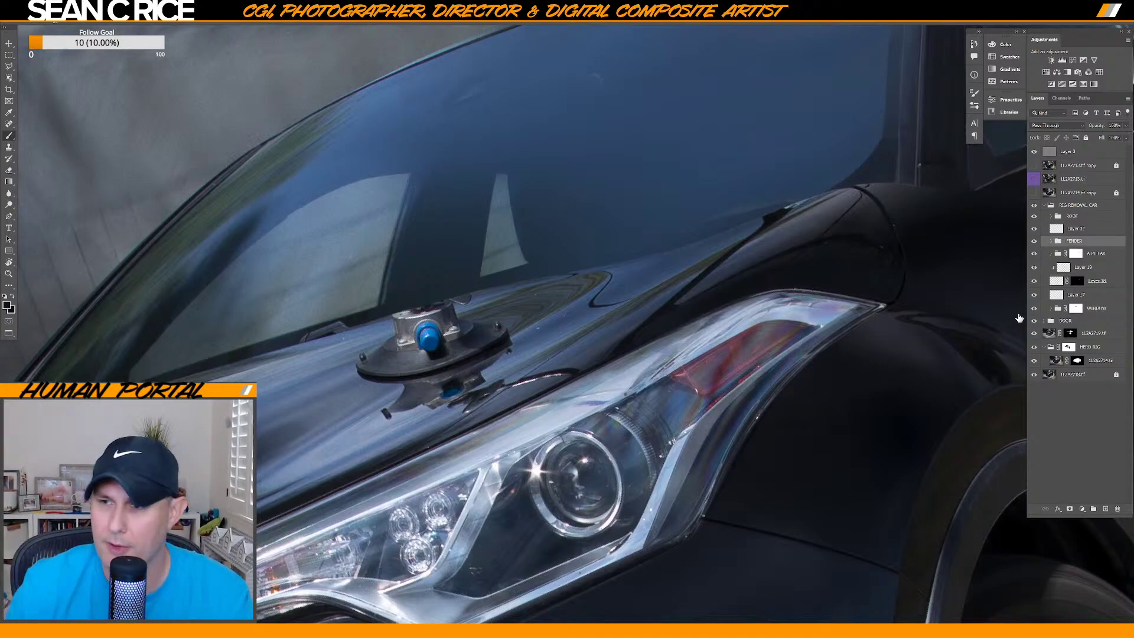
# Select Layer 32 for the hood retouching and adjust the angle of the flattened Main Soft brush tip to follow the hood's edge.
pyautogui.click(1077, 229)
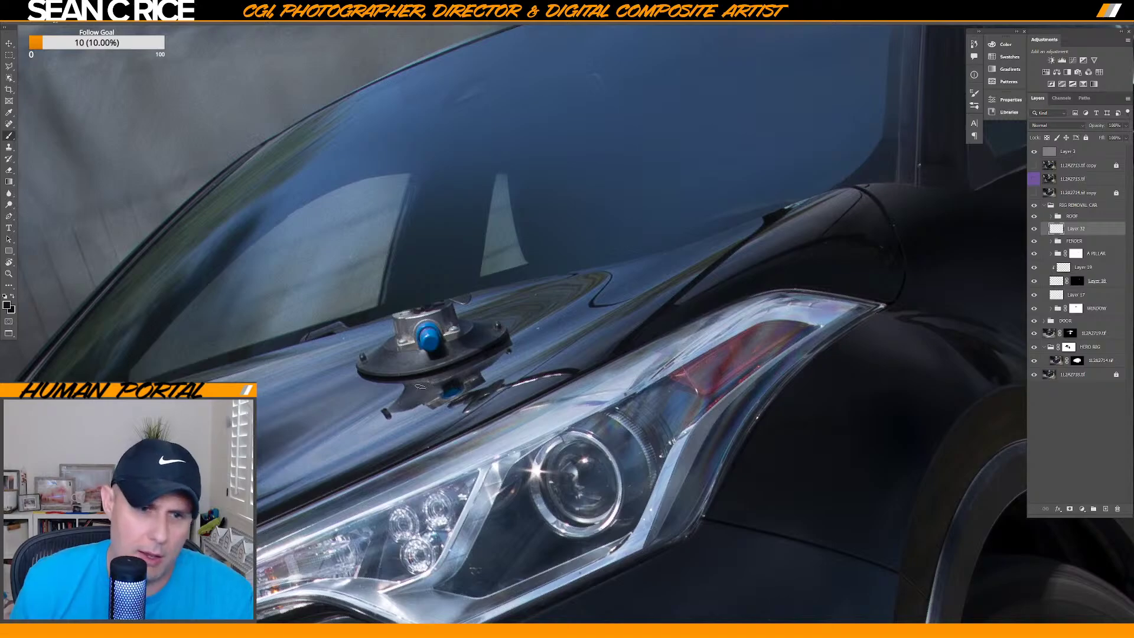
pyautogui.scroll(3, 431, 377)
pyautogui.scroll(-3, 431, 377)
pyautogui.scroll(1, 437, 384)
pyautogui.scroll(-1, 437, 384)
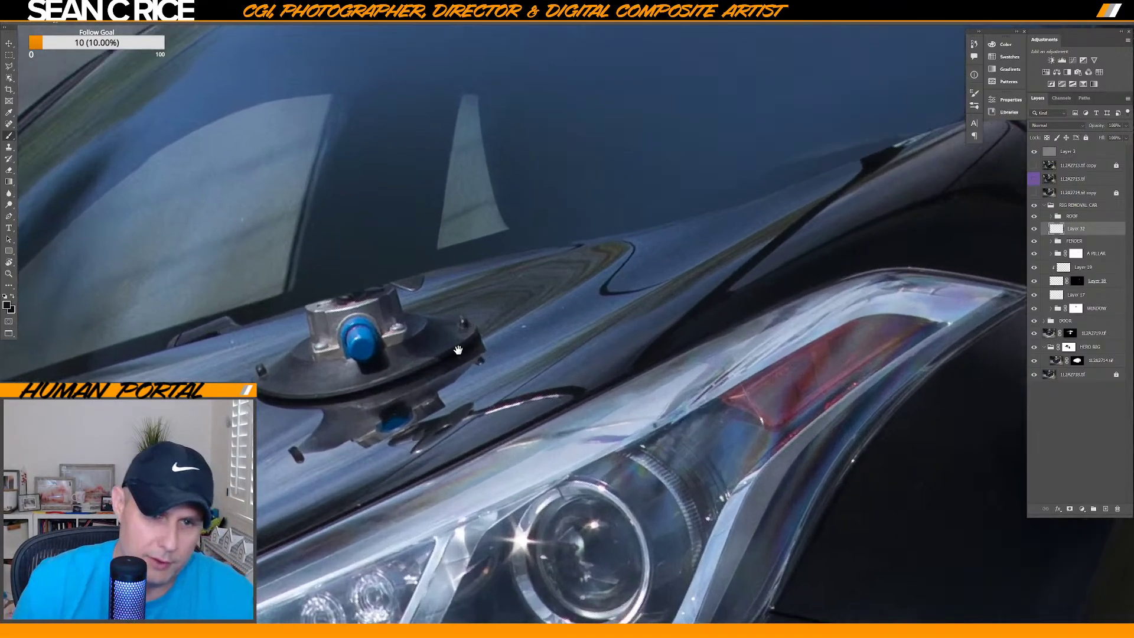
pyautogui.scroll(3, 459, 349)
pyautogui.rightClick(583, 329)
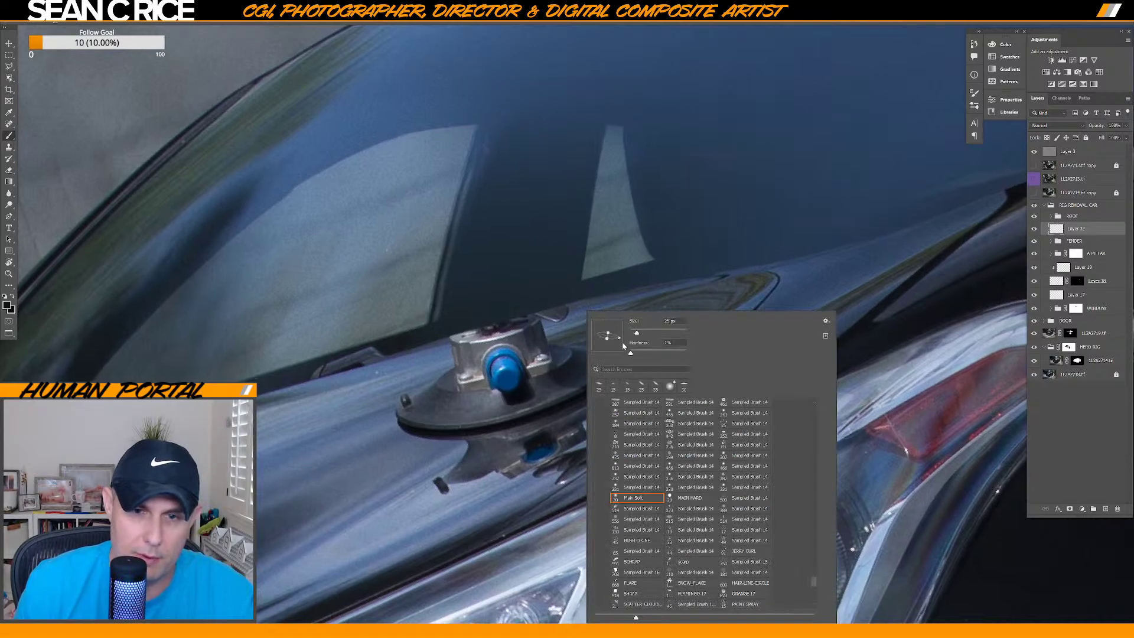
pyautogui.moveTo(623, 336); pyautogui.dragTo(624, 331)
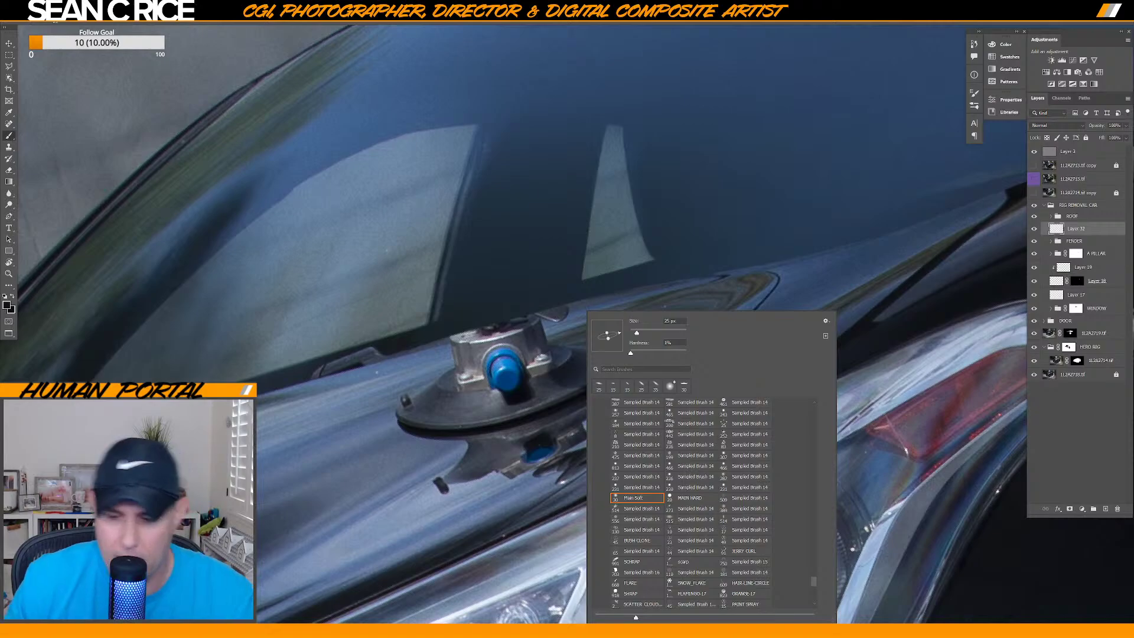
pyautogui.press('Return')
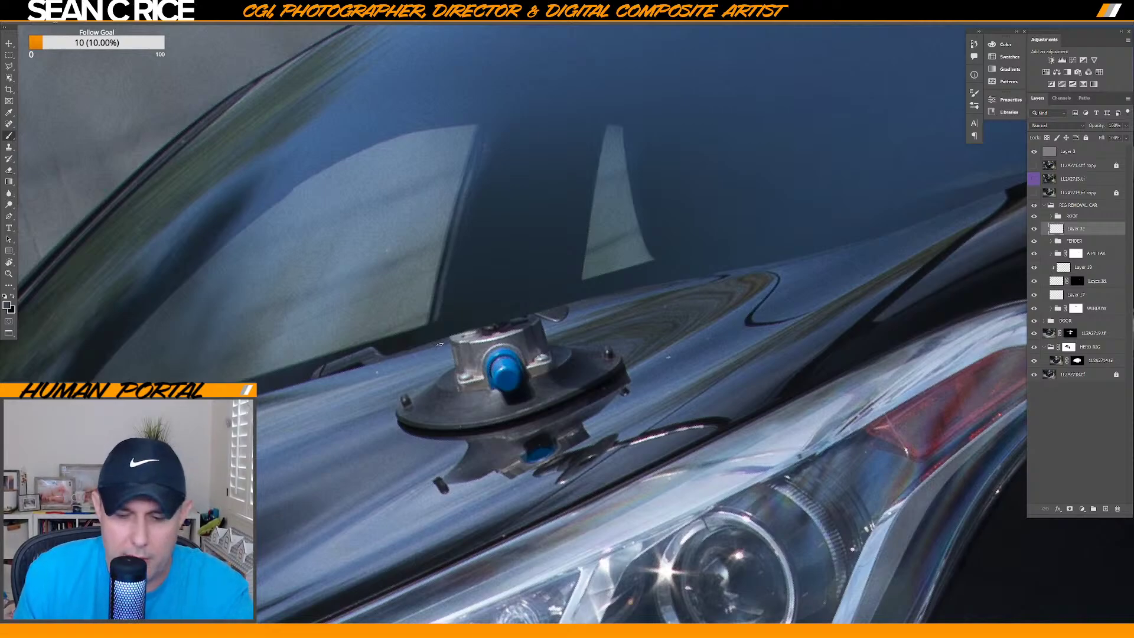
# Paint soft straight strokes in sampled colour along the hood edge at the suction mount's top, and add a new empty layer above Layer 32.
pyautogui.press('shift')
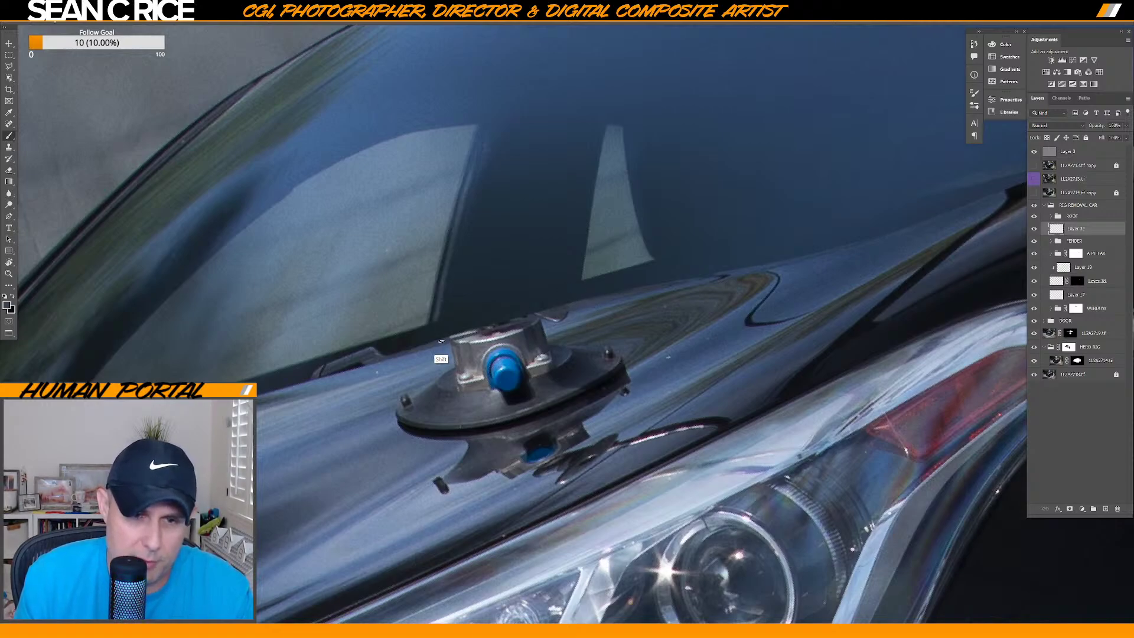
pyautogui.press('shift')
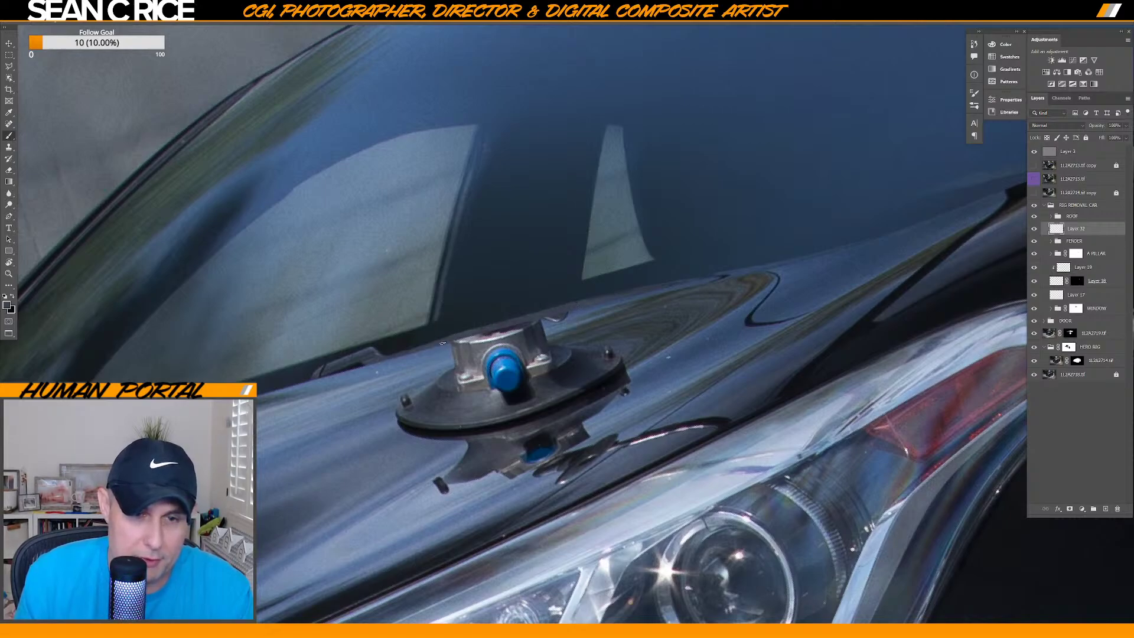
pyautogui.press('alt')
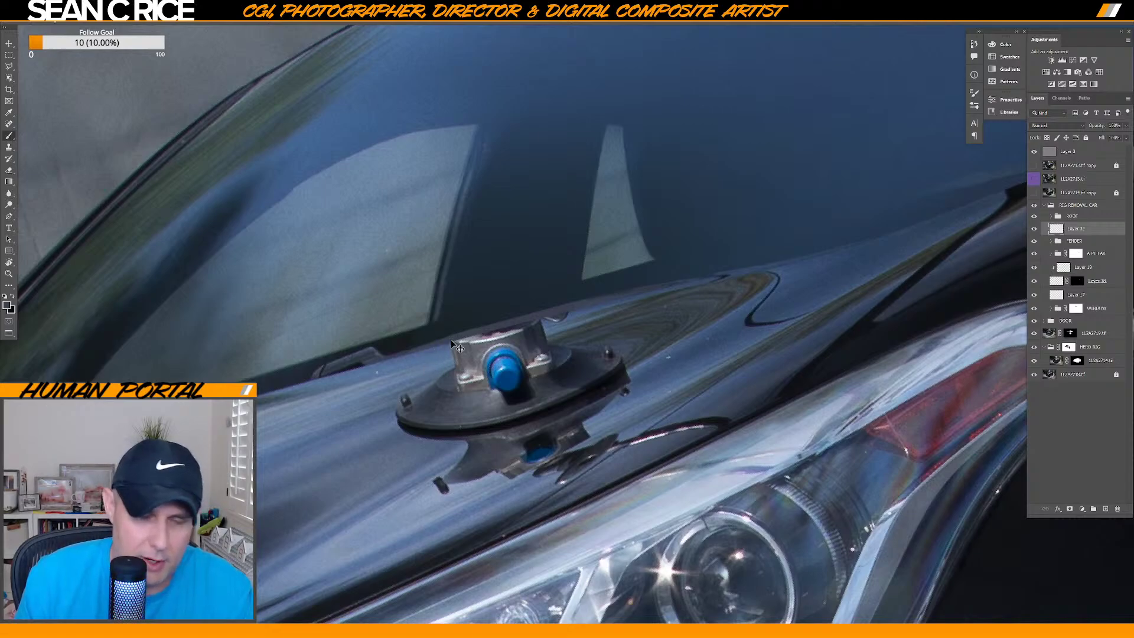
pyautogui.hotkey('ctrl', 'shift', 'alt', 'n')
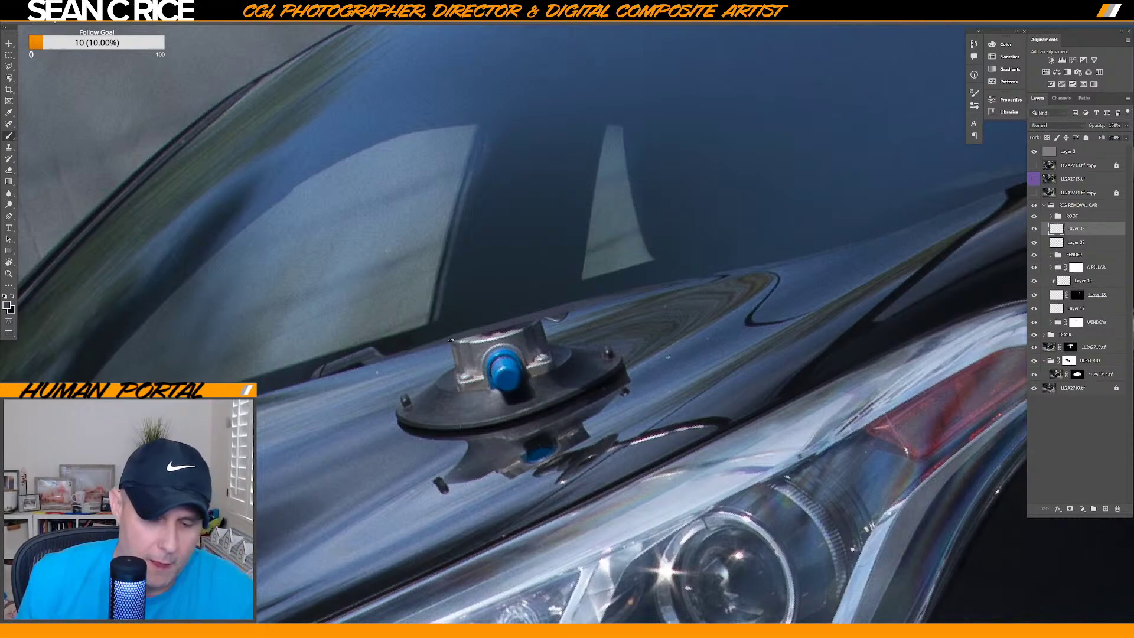
# Paint soft straight strokes in sampled colours along the hood edge above the suction mount's metal bracket.
pyautogui.keyDown('alt'); pyautogui.click(431, 346); pyautogui.keyUp('alt')
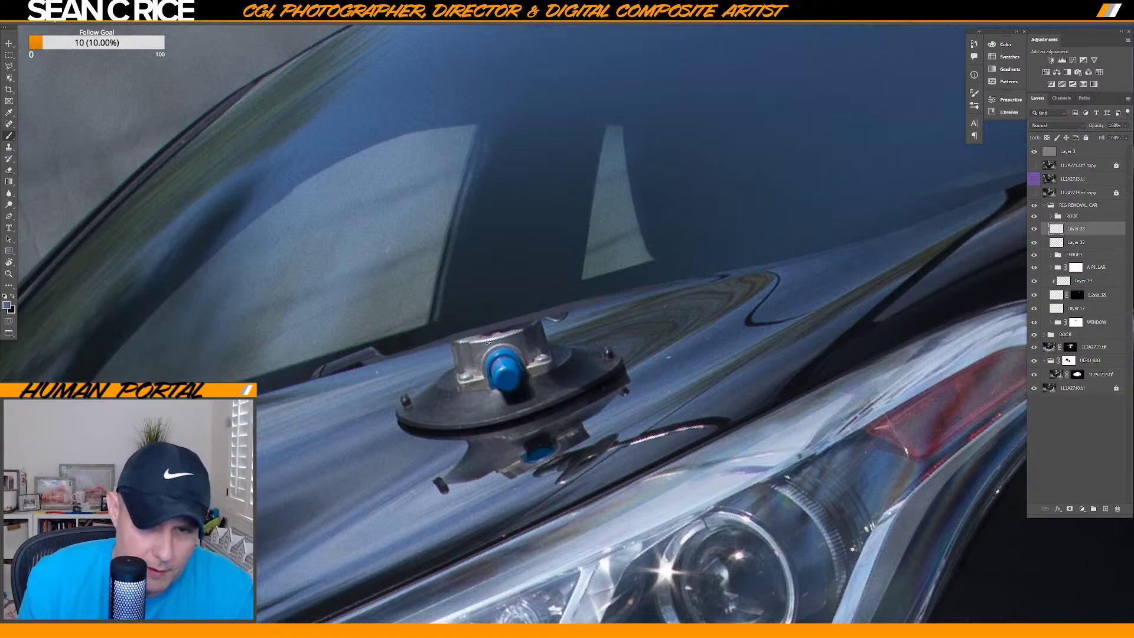
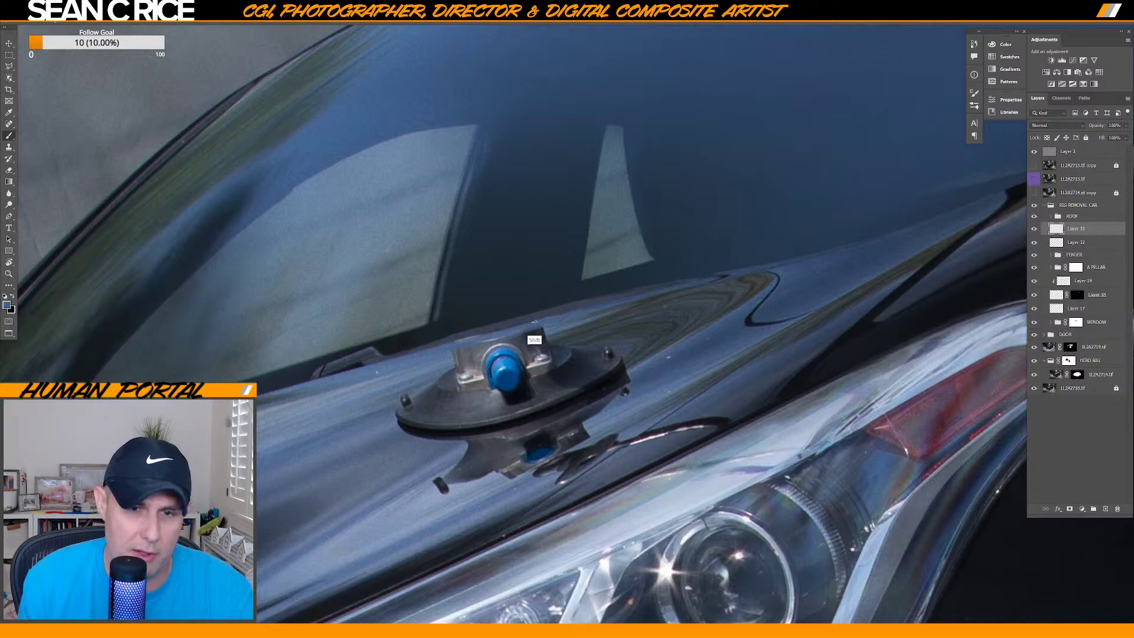
pyautogui.press('shift')
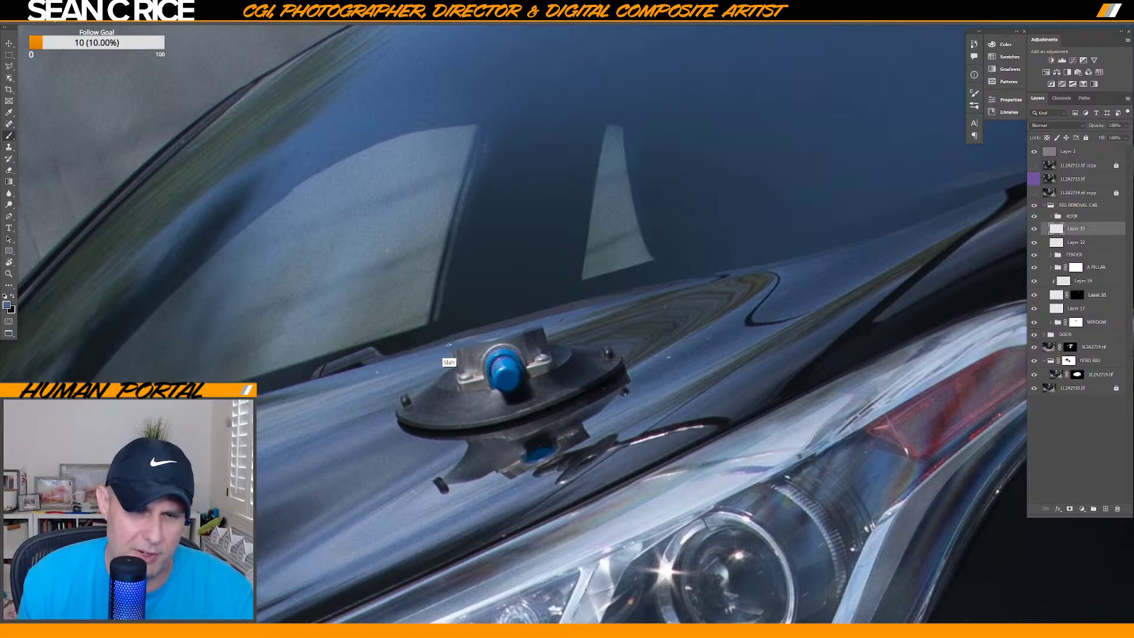
pyautogui.press('alt')
pyautogui.keyDown('alt'); pyautogui.click(453, 337); pyautogui.keyUp('alt')
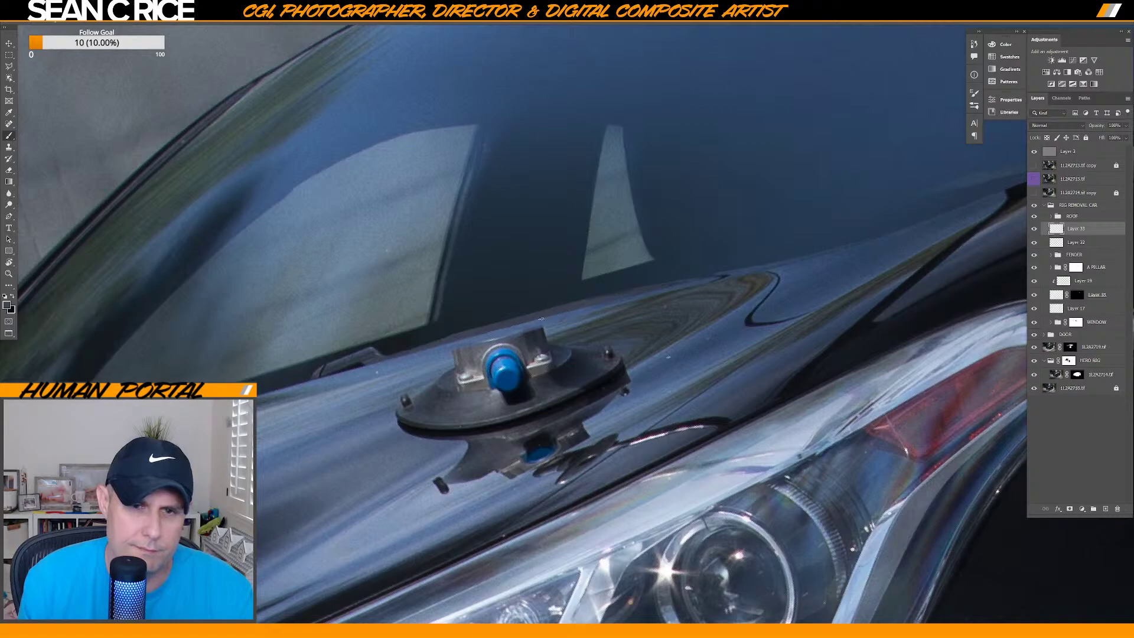
pyautogui.keyDown('alt'); pyautogui.click(732, 273); pyautogui.keyUp('alt')
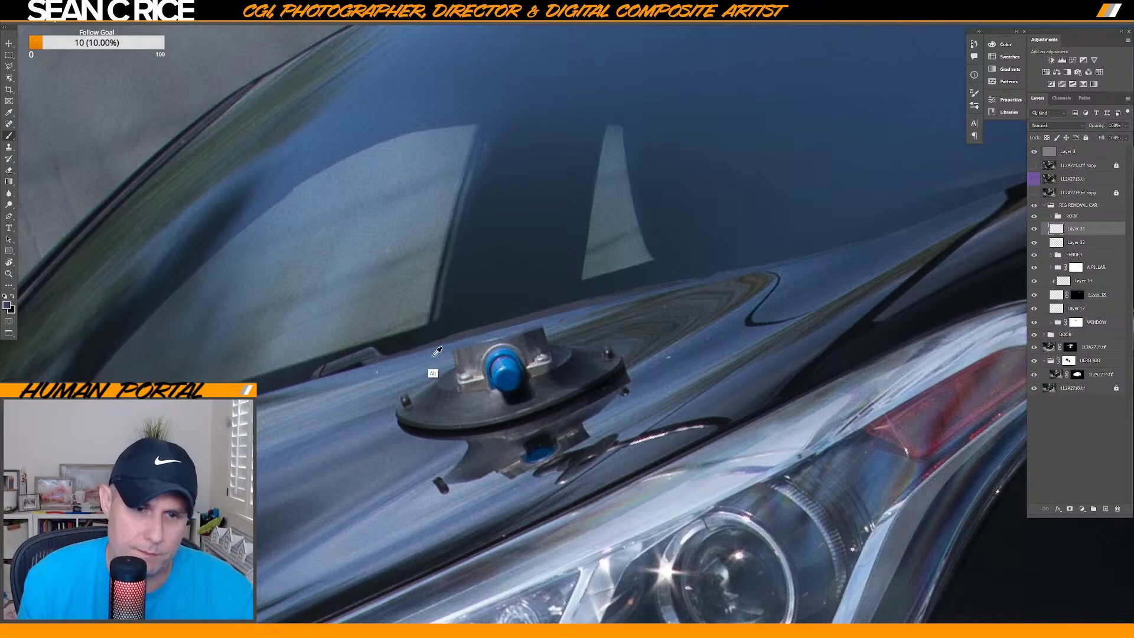
pyautogui.press('shift')
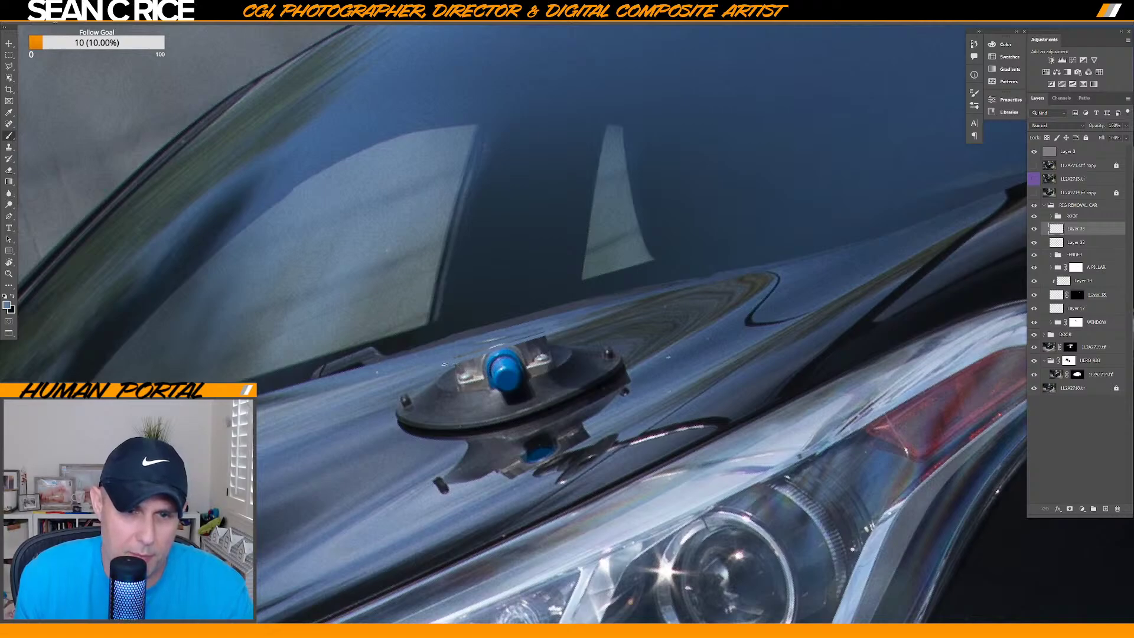
# Add a new empty layer above Layer 33 and paint sampled hood colours over the upper edge of the mount's bracket.
pyautogui.hotkey('ctrl', 'shift', 'n')
pyautogui.press('Return')
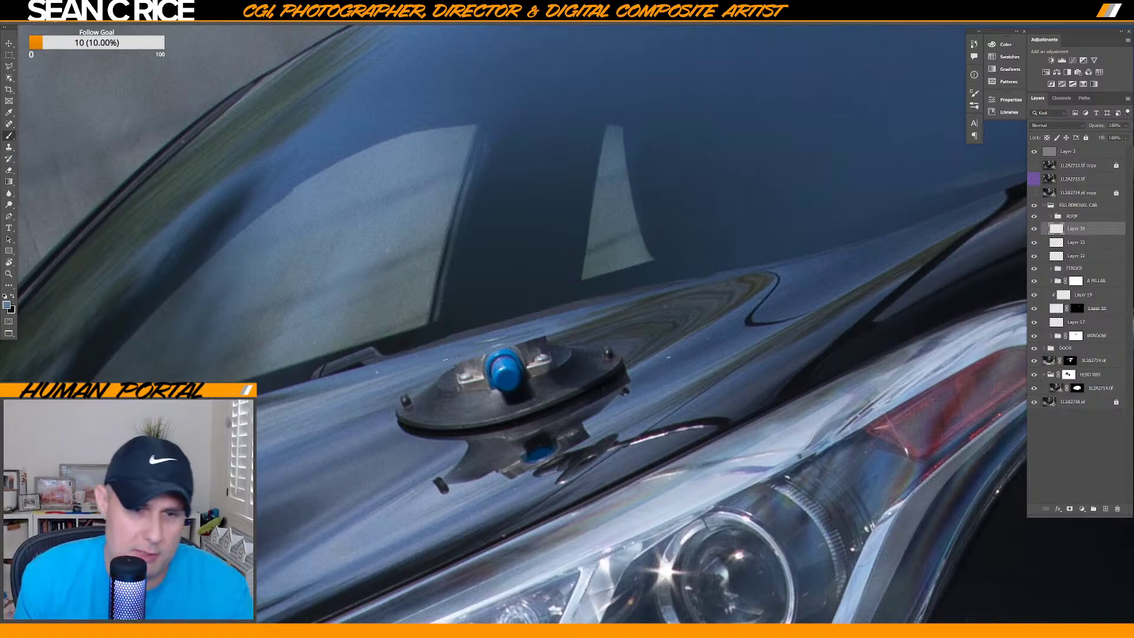
pyautogui.press('shift')
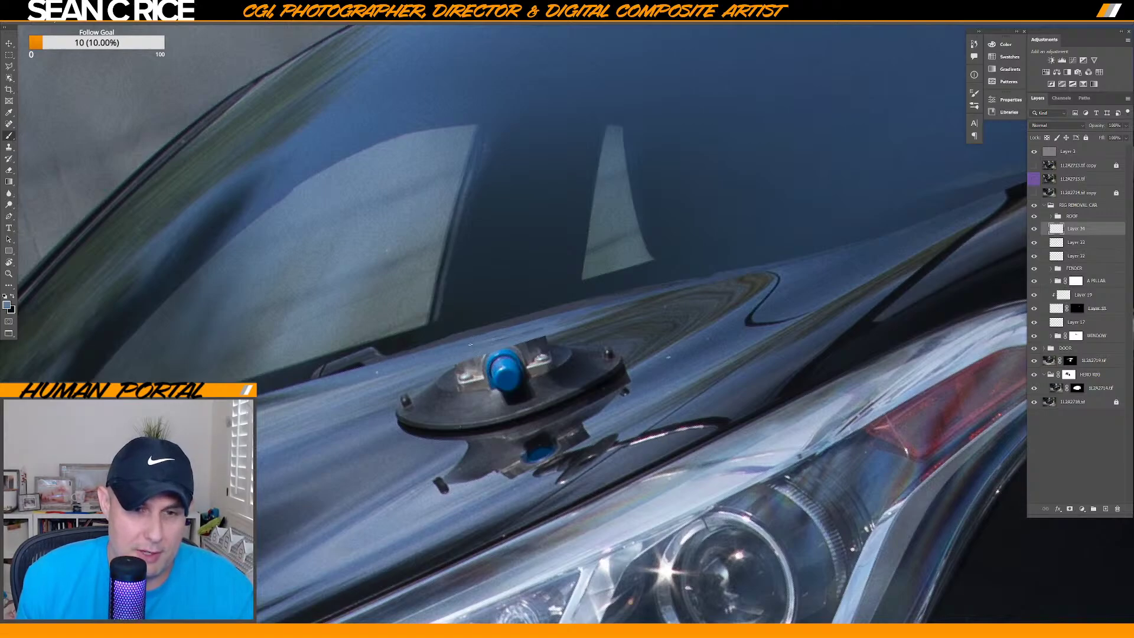
pyautogui.press('alt')
pyautogui.keyDown('alt'); pyautogui.click(461, 350); pyautogui.keyUp('alt')
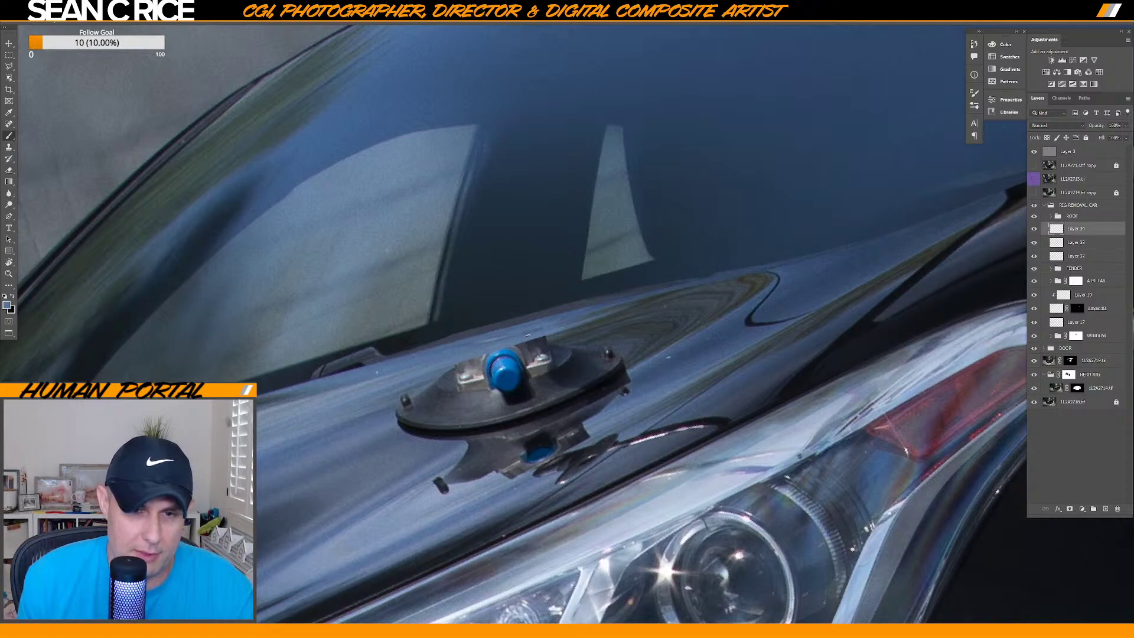
pyautogui.keyDown('alt'); pyautogui.click(550, 332); pyautogui.keyUp('alt')
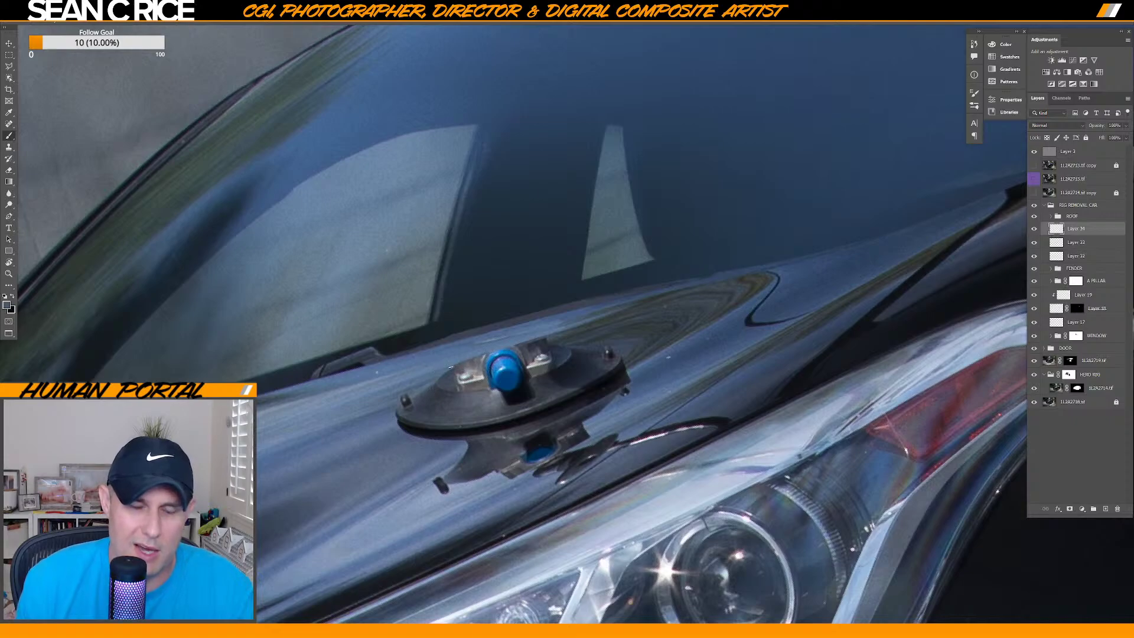
# Paint over the mount's metal bracket and the top of its blue knob with strokes in sampled hood colours.
pyautogui.press('alt')
pyautogui.keyDown('alt'); pyautogui.click(440, 369); pyautogui.keyUp('alt')
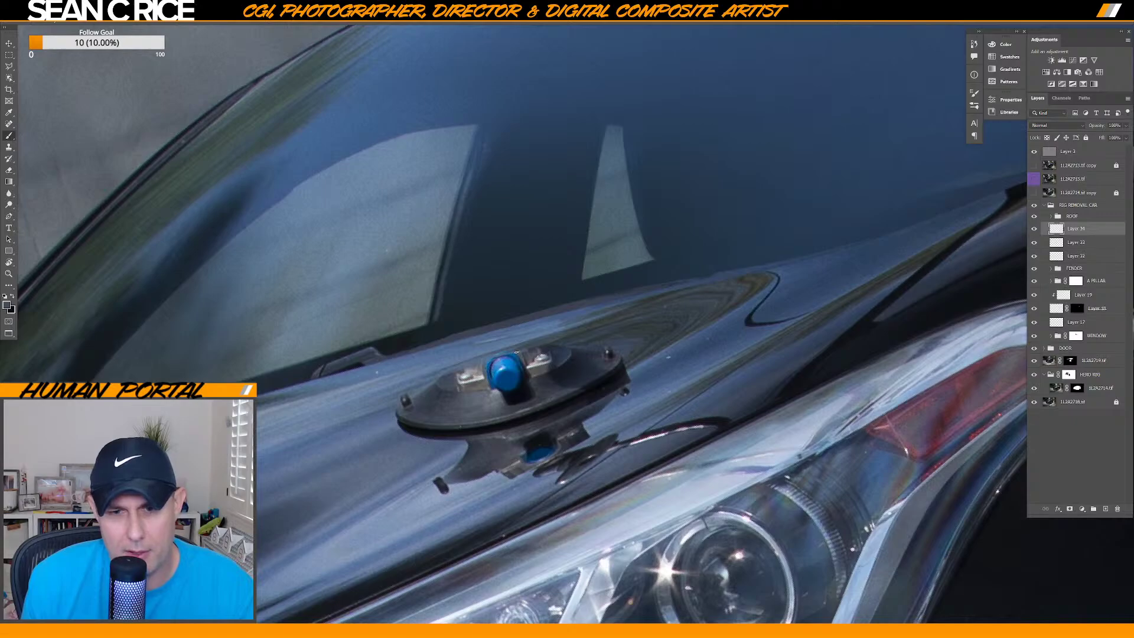
pyautogui.press('alt')
pyautogui.keyDown('alt'); pyautogui.click(381, 406); pyautogui.keyUp('alt')
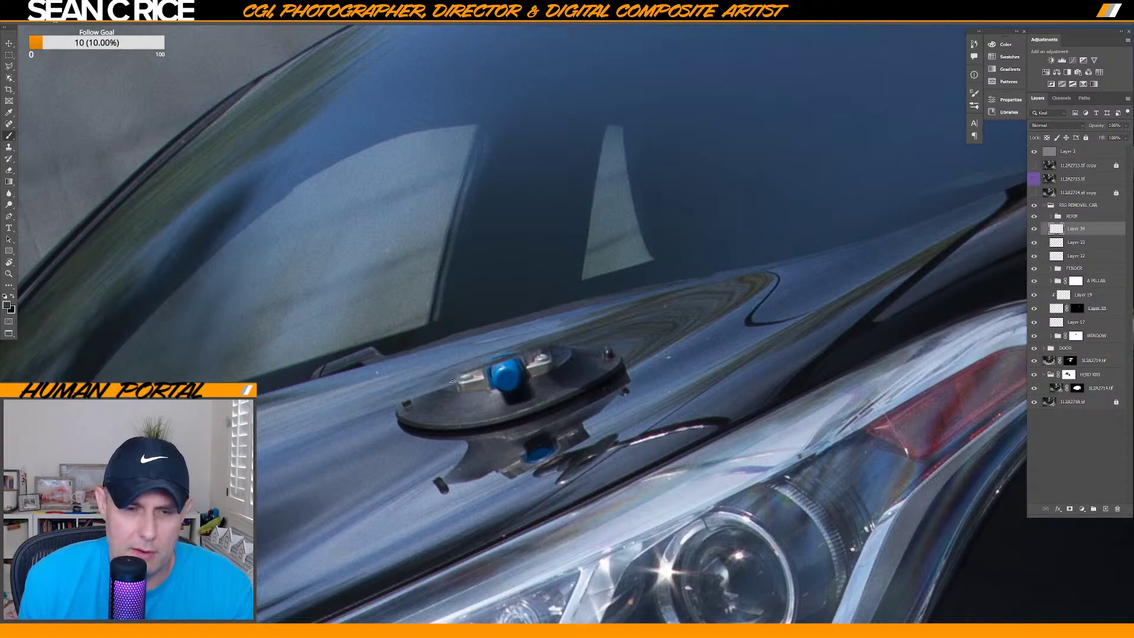
pyautogui.moveTo(455, 379); pyautogui.dragTo(558, 346)
pyautogui.moveTo(444, 383); pyautogui.dragTo(596, 334)
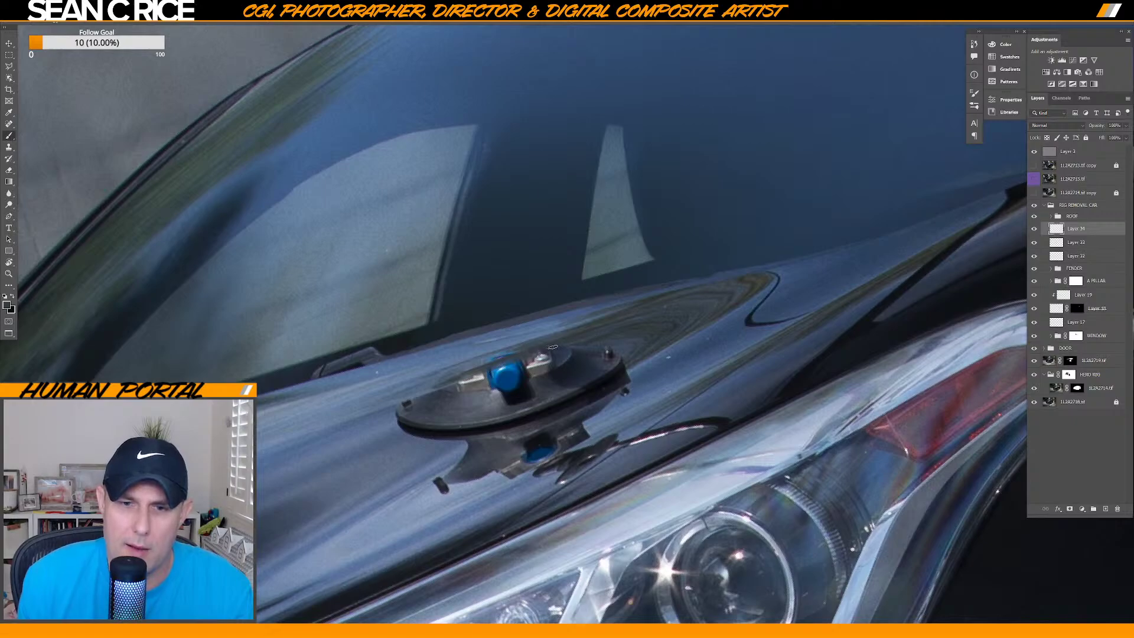
pyautogui.moveTo(471, 369); pyautogui.dragTo(527, 347)
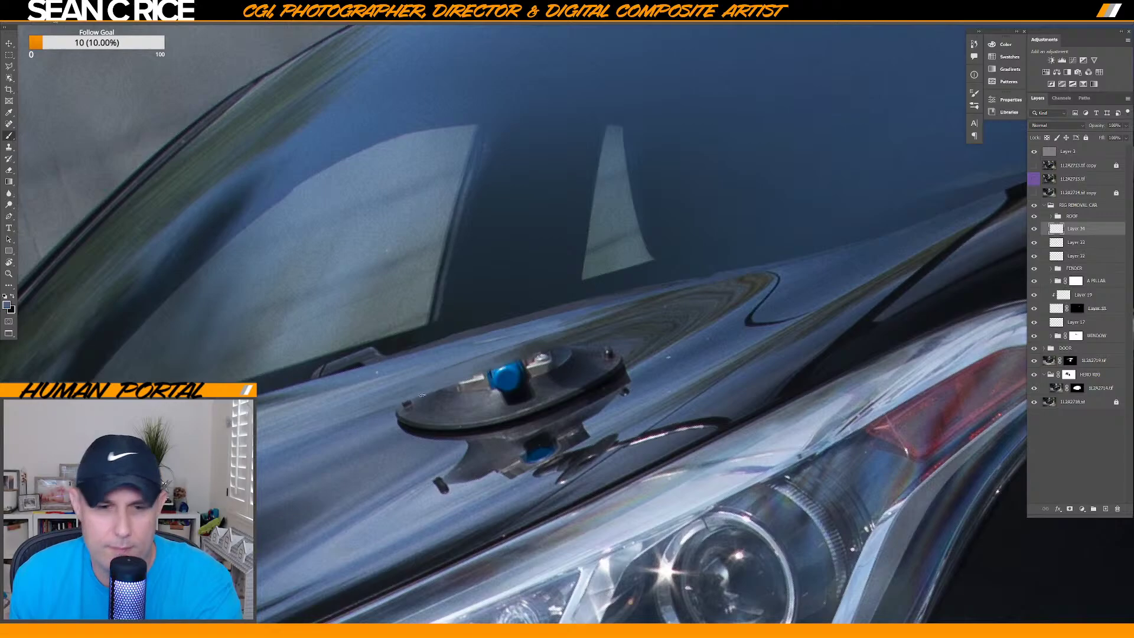
pyautogui.moveTo(452, 388); pyautogui.dragTo(481, 379)
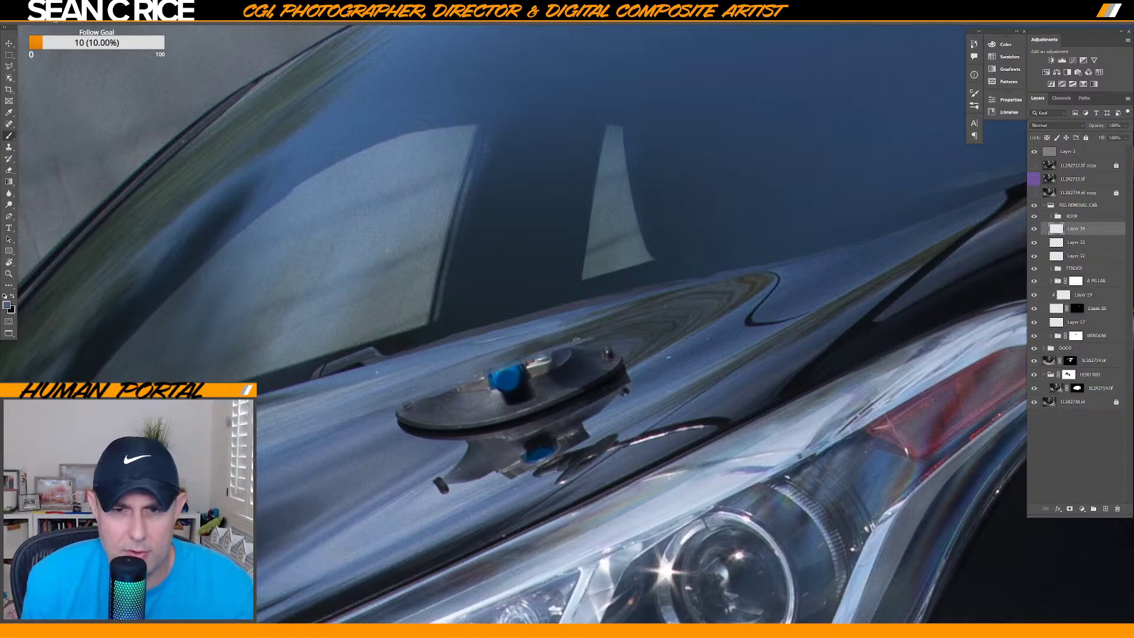
# Sample the hood tones behind the mount and paint out the remaining metal parts around the blue knob.
pyautogui.keyDown('alt'); pyautogui.click(561, 346); pyautogui.keyUp('alt')
pyautogui.moveTo(556, 349); pyautogui.dragTo(523, 359)
pyautogui.keyDown('alt'); pyautogui.click(561, 340); pyautogui.keyUp('alt')
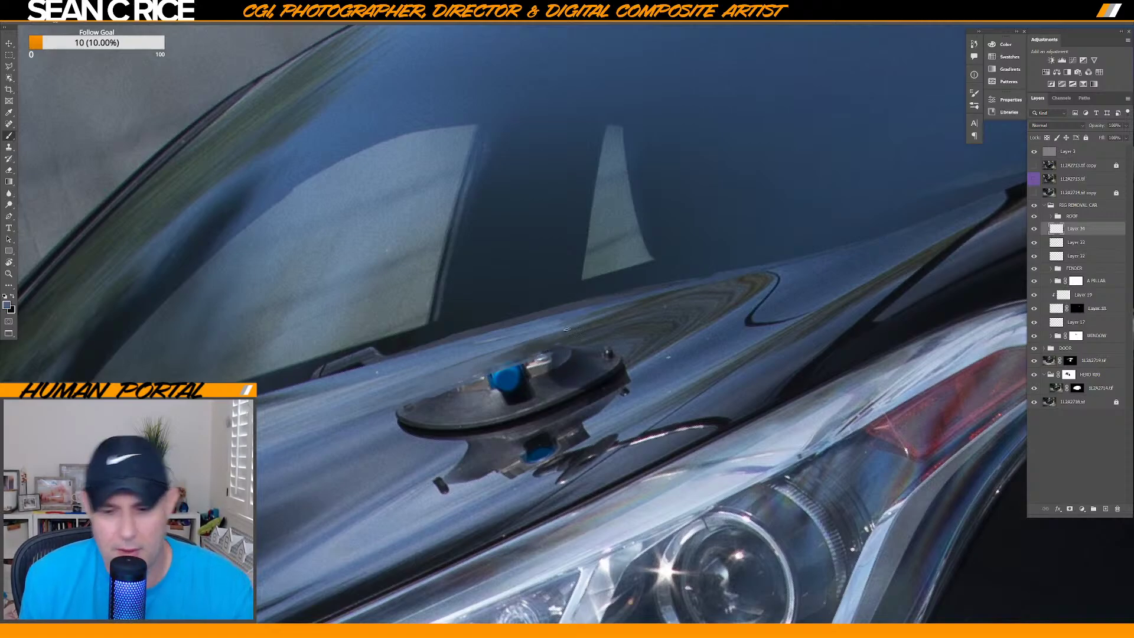
pyautogui.scroll(1, 579, 328)
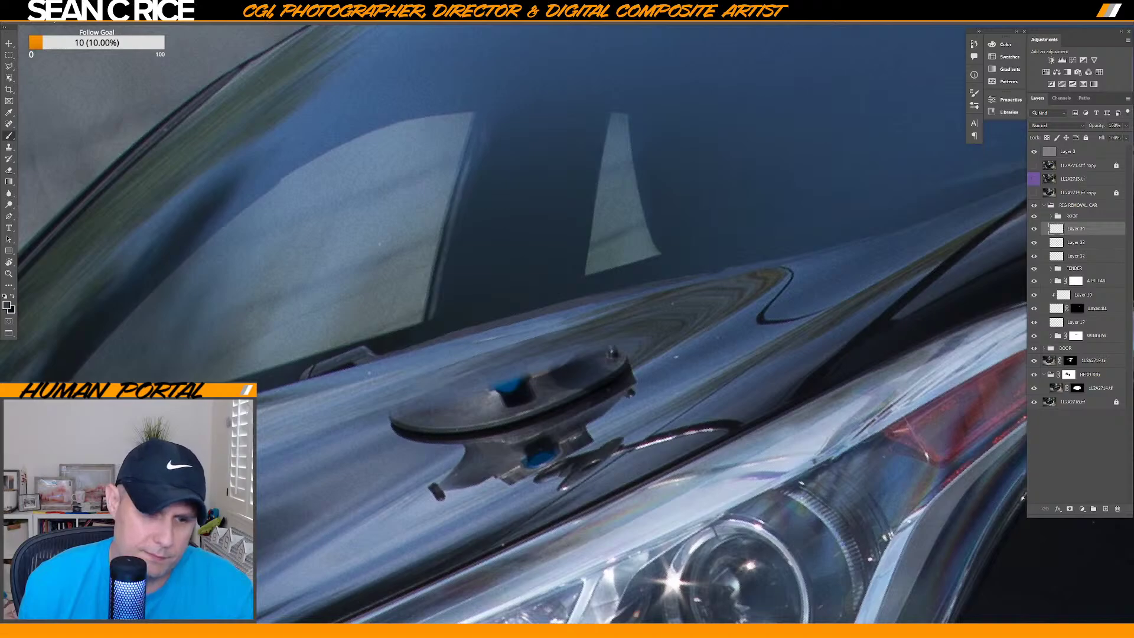
# Add a new empty layer above Layer 34 for painting out the mount's disc.
pyautogui.moveTo(366, 527); pyautogui.dragTo(467, 420)
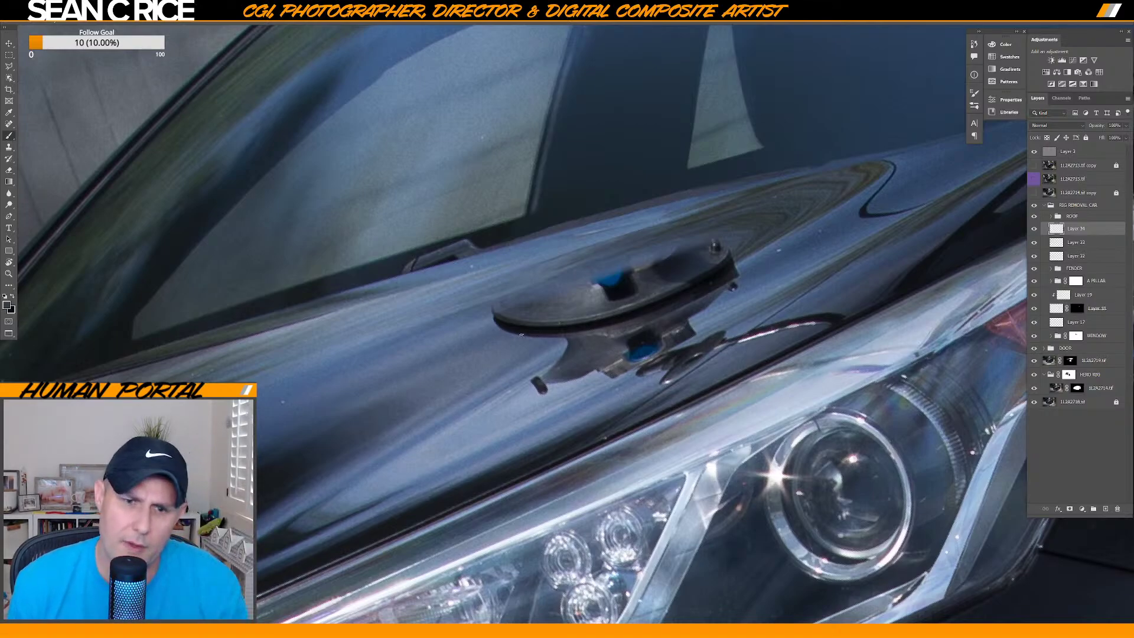
pyautogui.scroll(1, 529, 319)
pyautogui.scroll(-1, 530, 319)
pyautogui.hotkey('ctrl', 'shift', 'n')
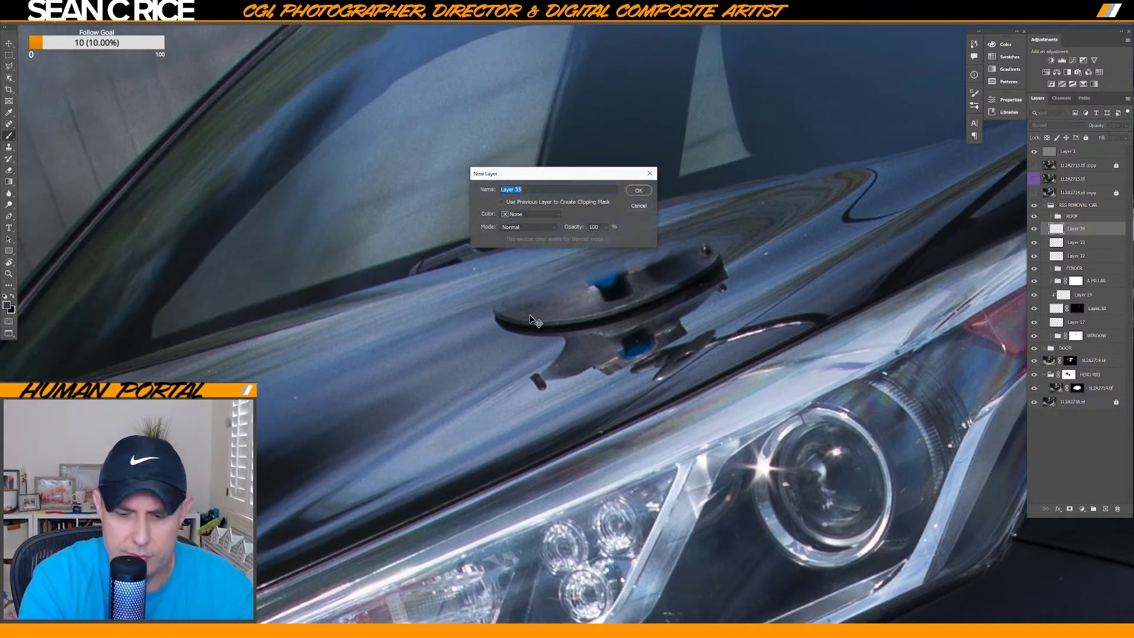
pyautogui.press('Return')
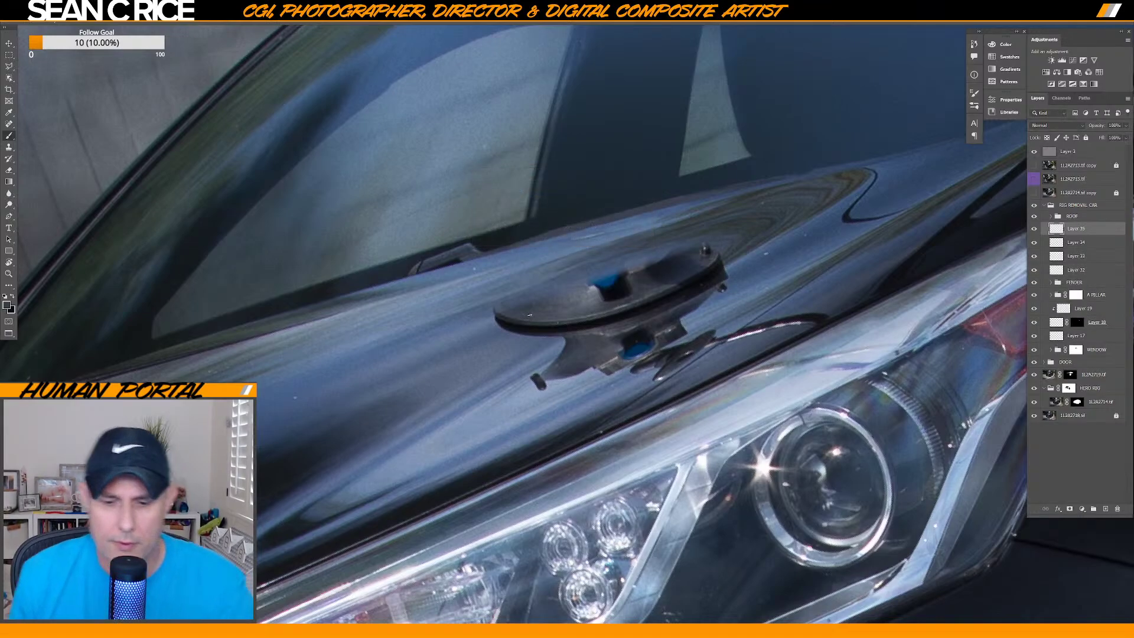
# Enlarge and re-angle the flattened Main Soft brush tip and paint sampled colour over the rest of the blue knob on the disc.
pyautogui.press(']')
pyautogui.press(']')
pyautogui.press(']')
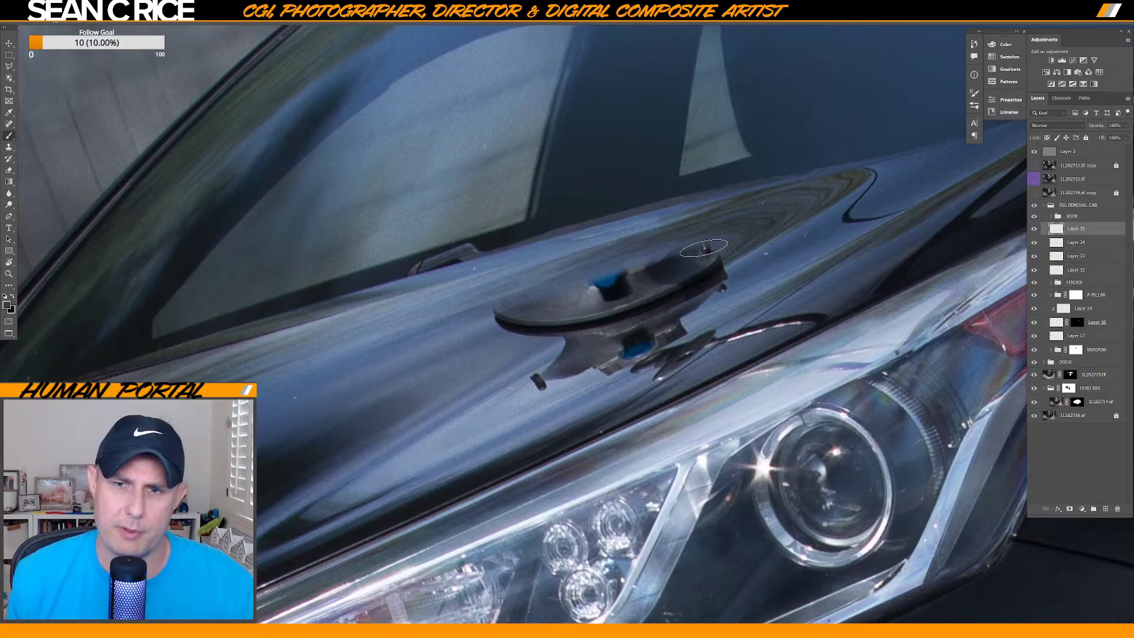
pyautogui.press('alt')
pyautogui.keyDown('alt'); pyautogui.click(511, 329); pyautogui.keyUp('alt')
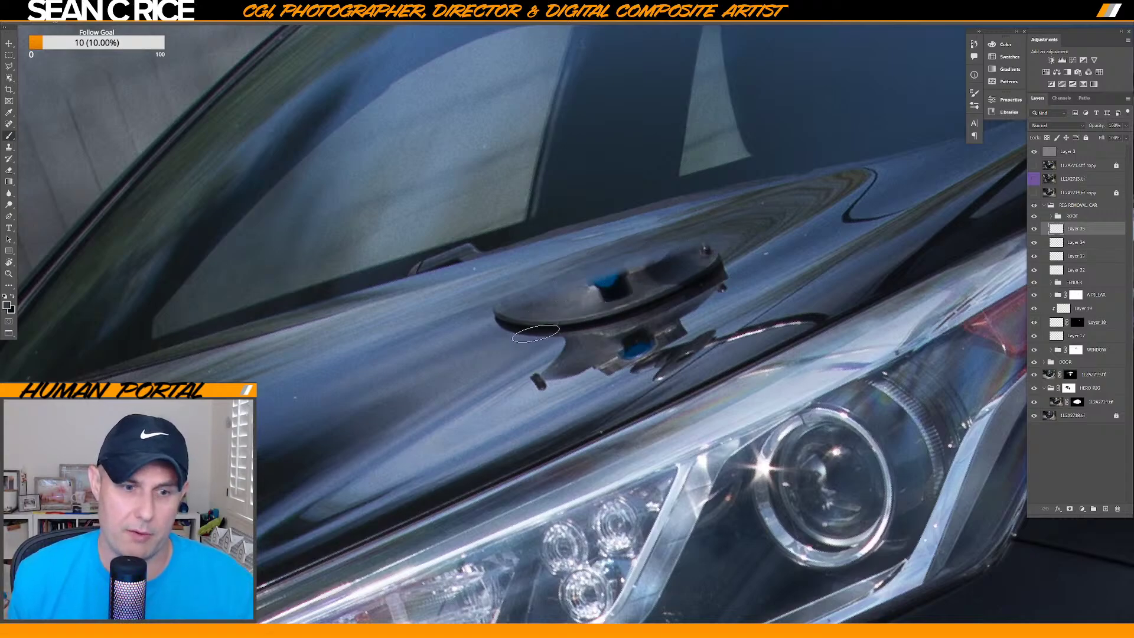
pyautogui.scroll(-5, 539, 330)
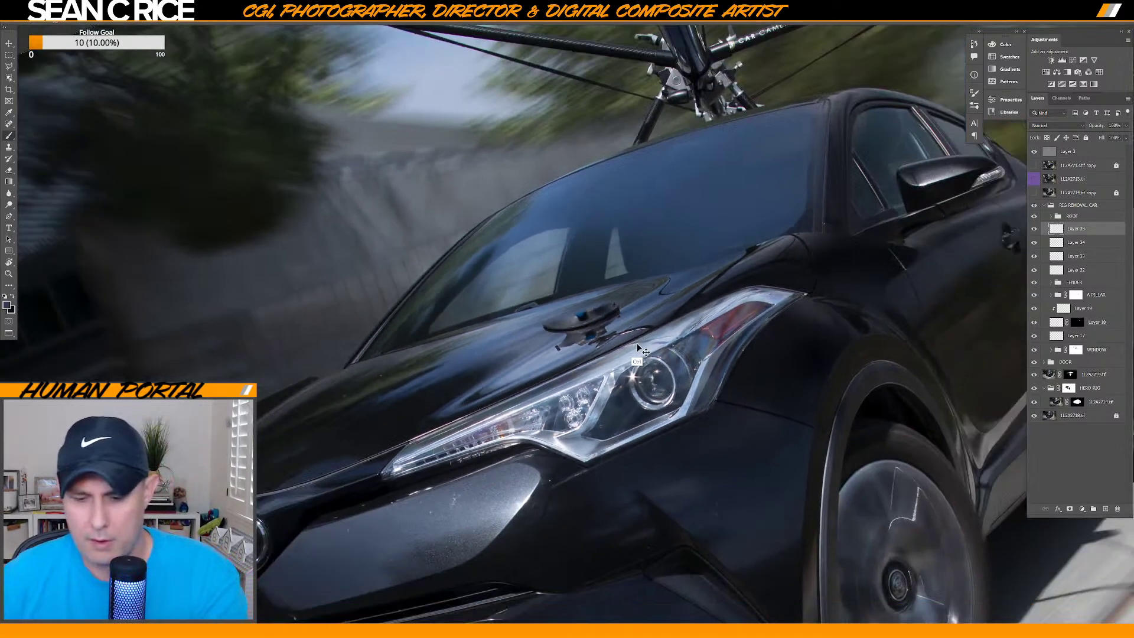
pyautogui.scroll(2, 567, 332)
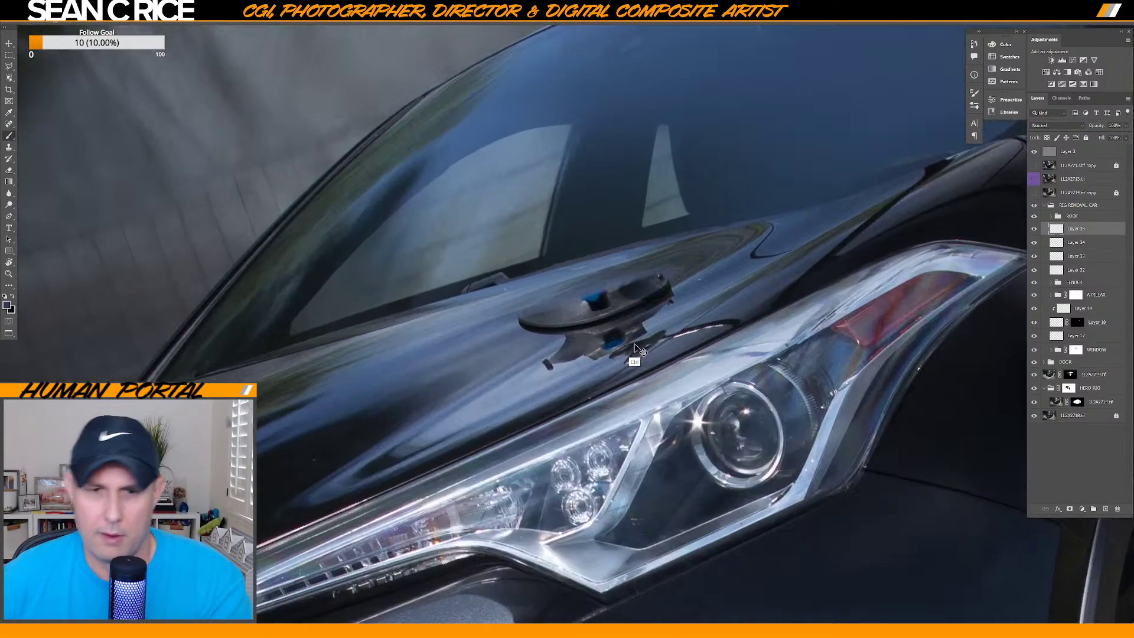
pyautogui.rightClick(537, 329)
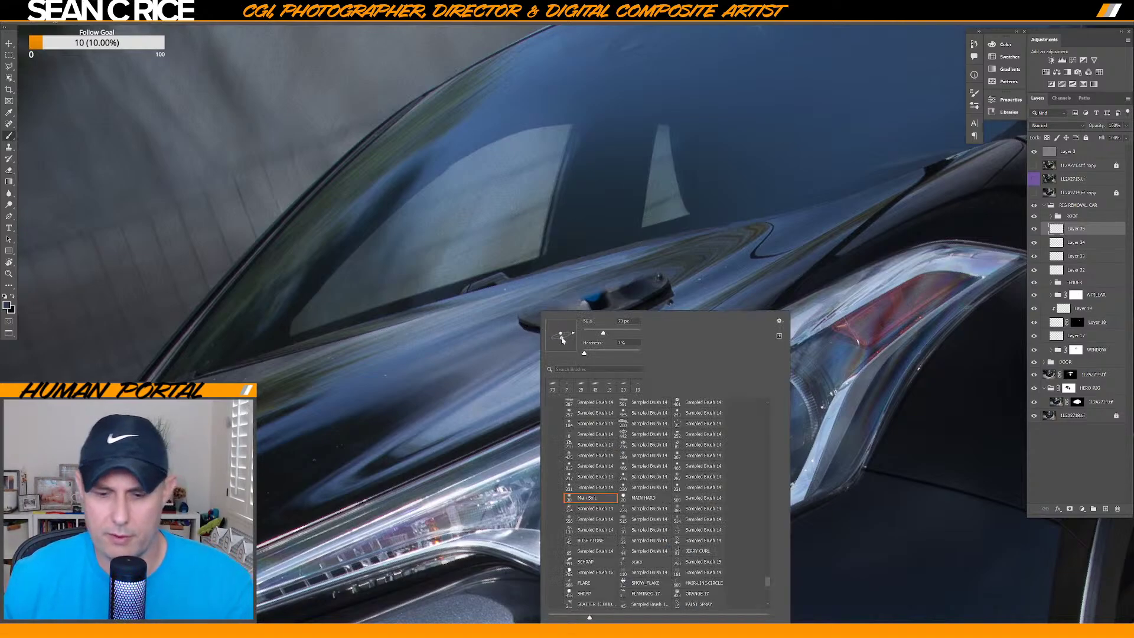
pyautogui.press('Return')
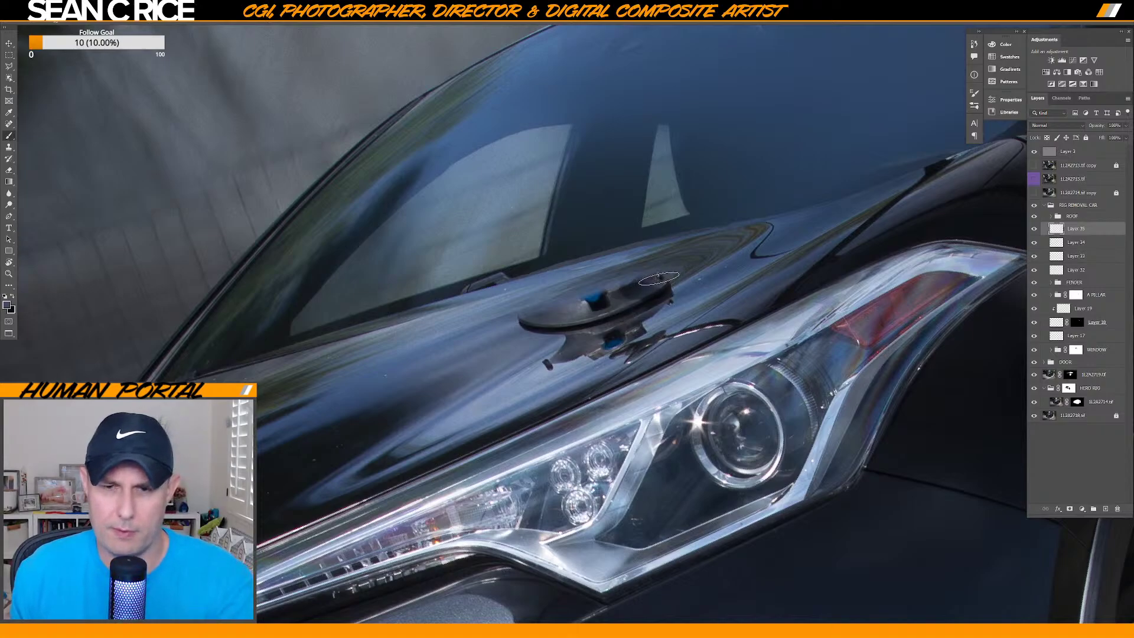
pyautogui.moveTo(616, 294)
pyautogui.mouseDown()
pyautogui.moveTo(645, 281)
pyautogui.moveTo(575, 303)
pyautogui.moveTo(650, 274)
pyautogui.moveTo(564, 306)
pyautogui.moveTo(639, 280)
pyautogui.mouseUp()
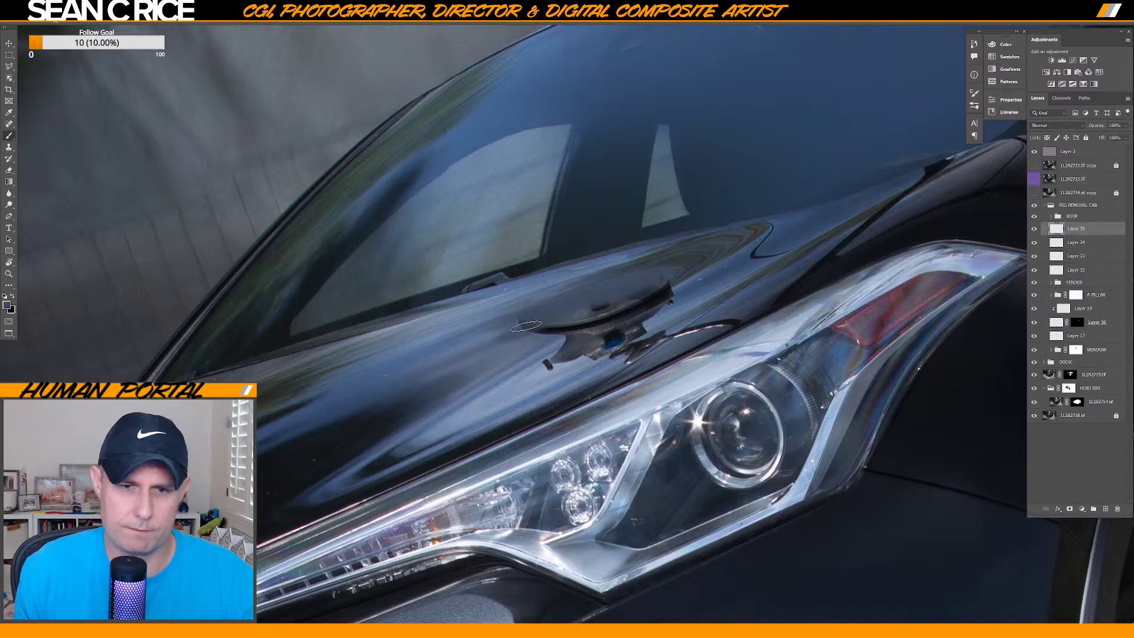
# Paint out the near-side rim of the mount's disc in sampled hood colour with a larger brush tip angled along the hood.
pyautogui.press(']')
pyautogui.press(']')
pyautogui.press(']')
pyautogui.press(']')
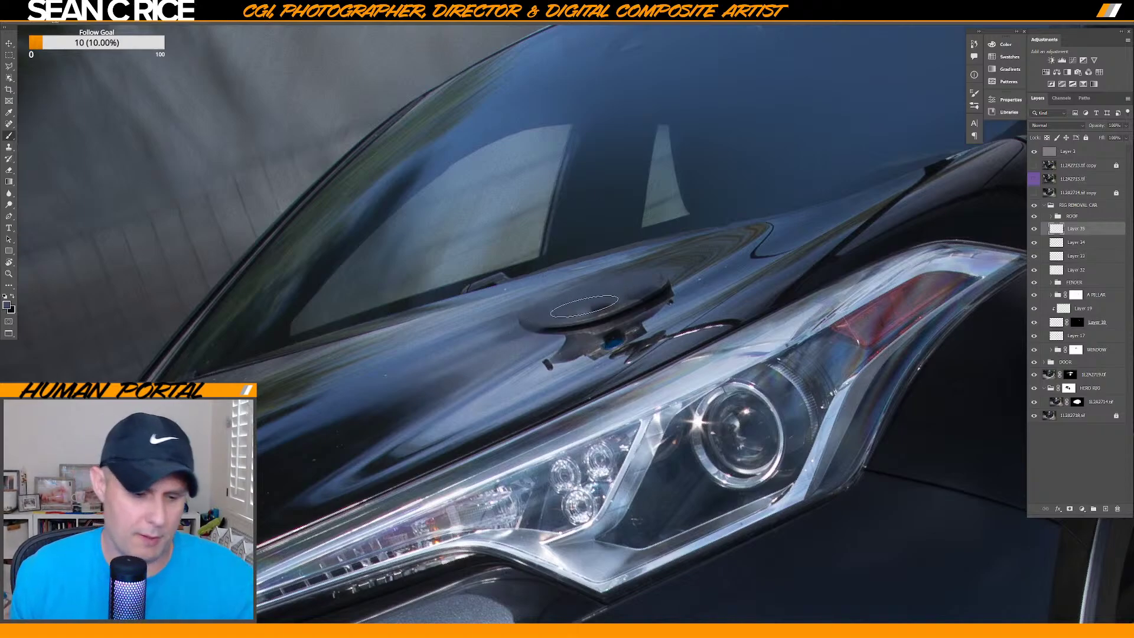
pyautogui.press('alt')
pyautogui.keyDown('alt'); pyautogui.click(532, 324); pyautogui.keyUp('alt')
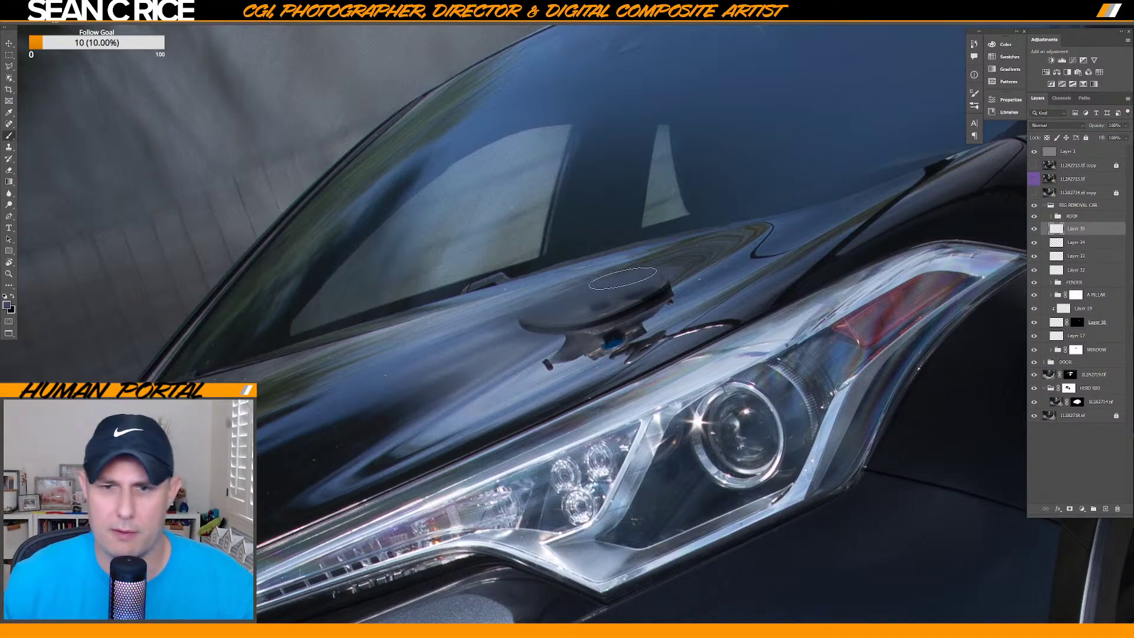
pyautogui.rightClick(624, 278)
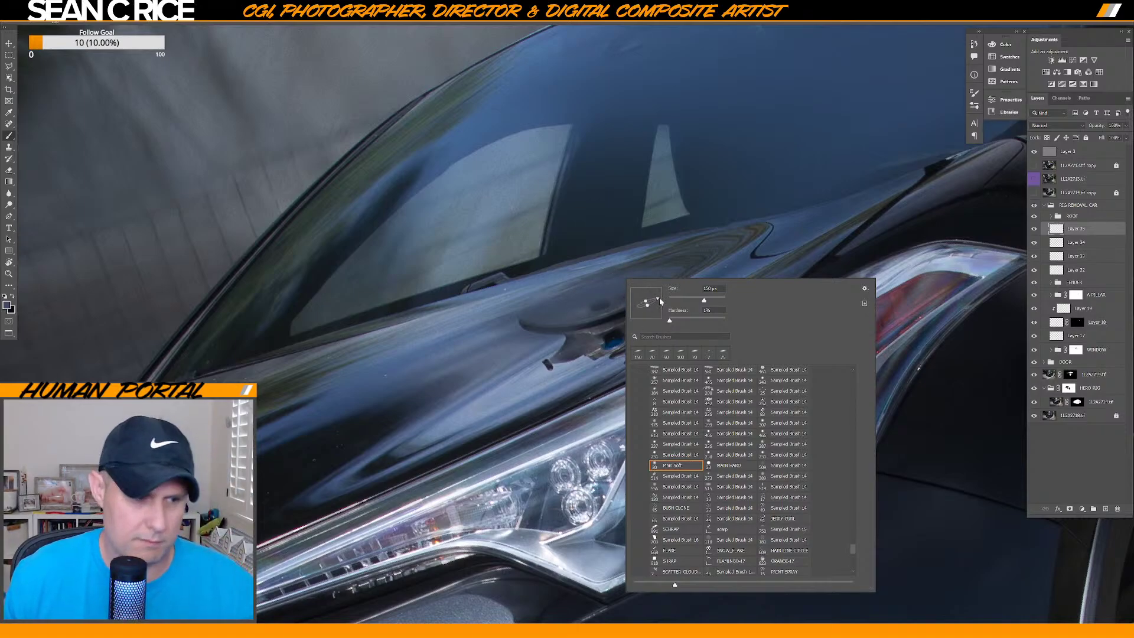
pyautogui.press('Return')
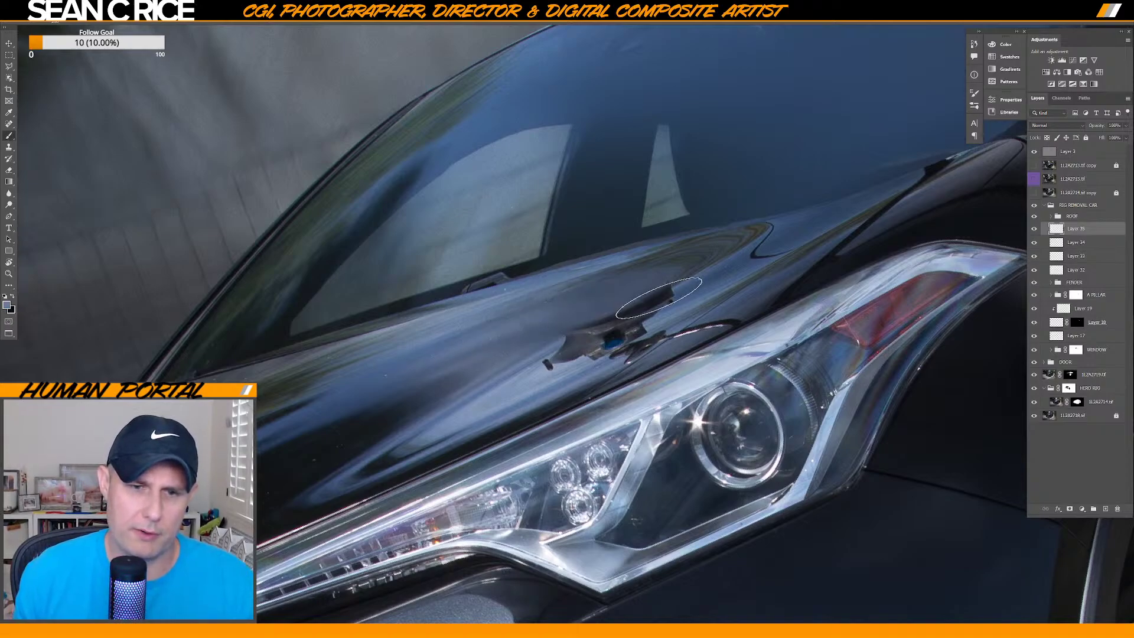
# Sample hood tones behind the mount and blend them over the upper part of its dark disc.
pyautogui.press('alt')
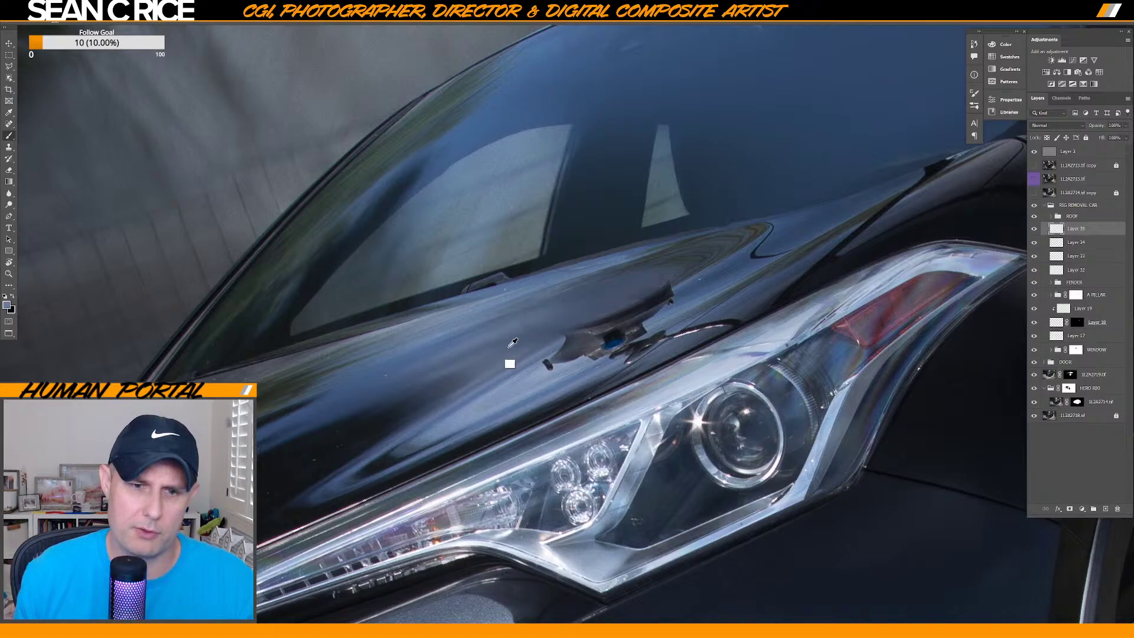
pyautogui.keyDown('alt'); pyautogui.click(520, 337); pyautogui.keyUp('alt')
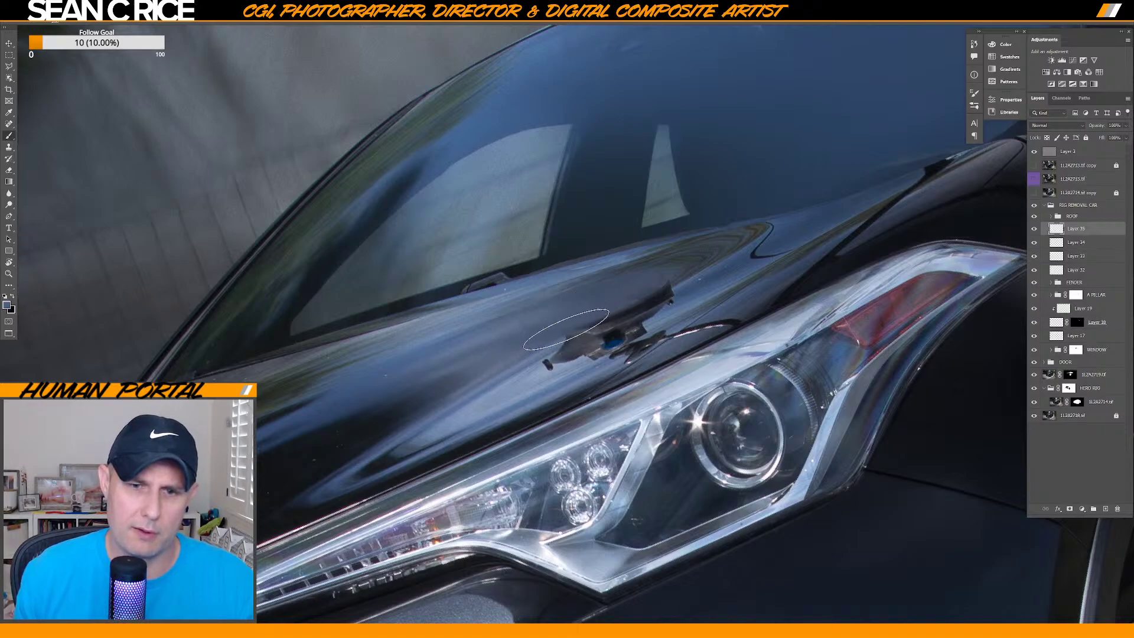
pyautogui.moveTo(610, 311)
pyautogui.mouseDown()
pyautogui.moveTo(628, 270)
pyautogui.moveTo(653, 265)
pyautogui.moveTo(595, 309)
pyautogui.mouseUp()
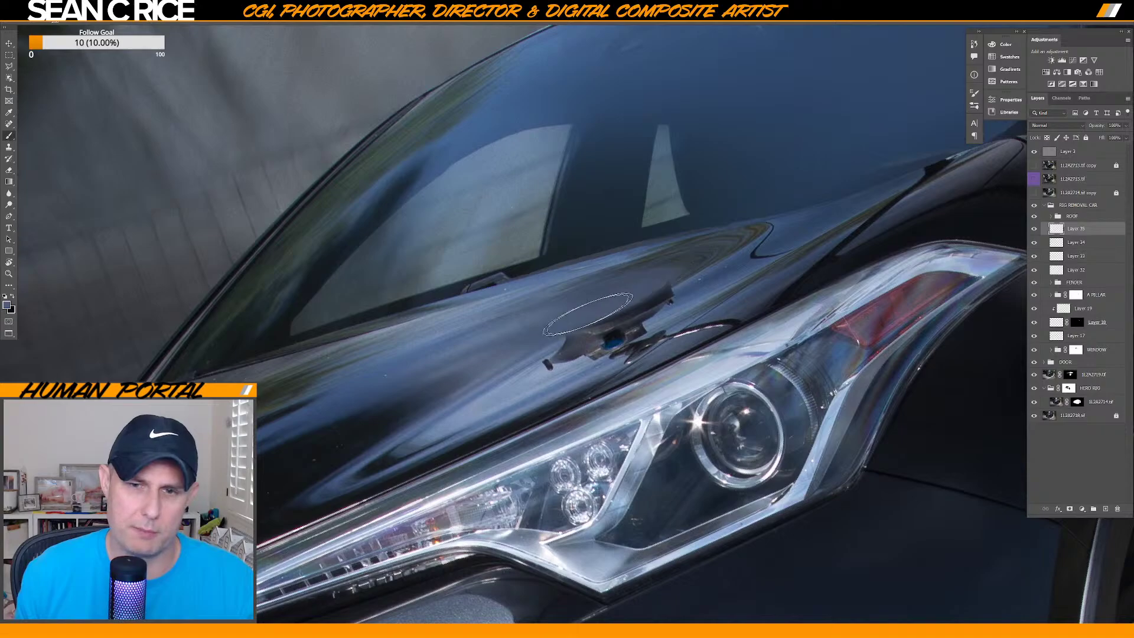
pyautogui.keyDown('alt'); pyautogui.click(531, 319); pyautogui.keyUp('alt')
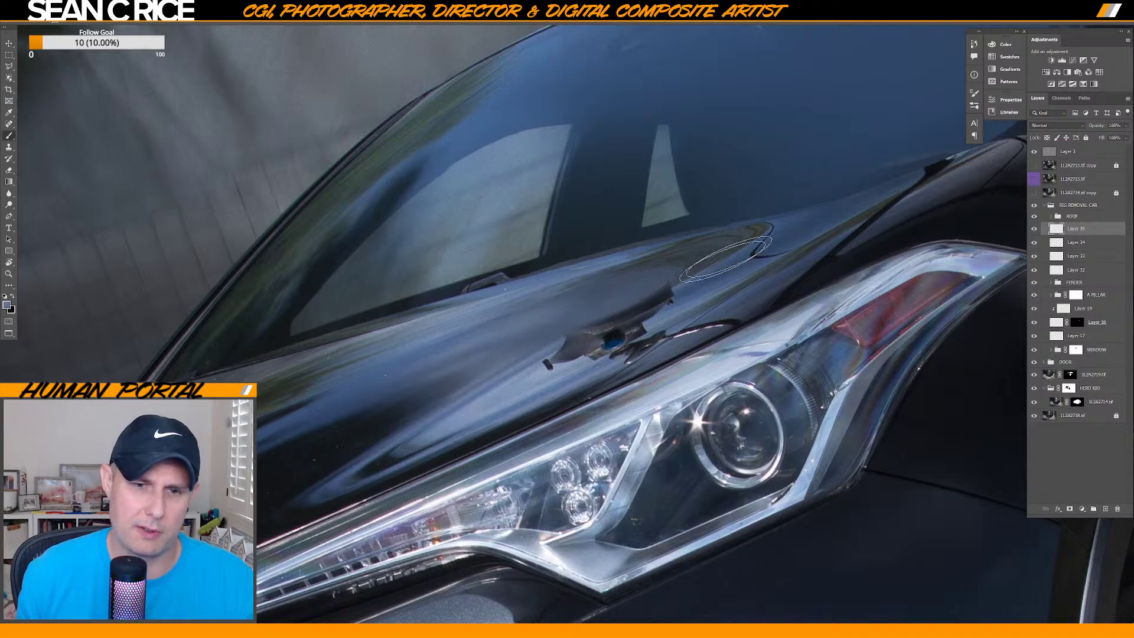
# Try painting the windshield-side end of the mount's disc with colour sampled from the hood in front of it.
pyautogui.press('alt')
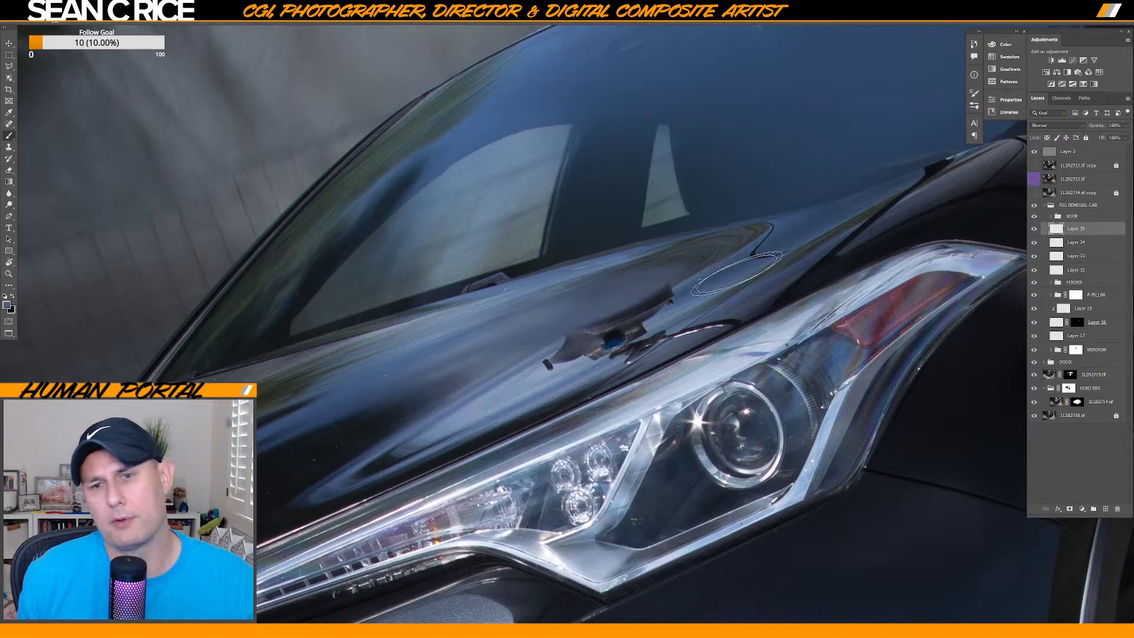
pyautogui.keyDown('alt'); pyautogui.click(502, 363); pyautogui.keyUp('alt')
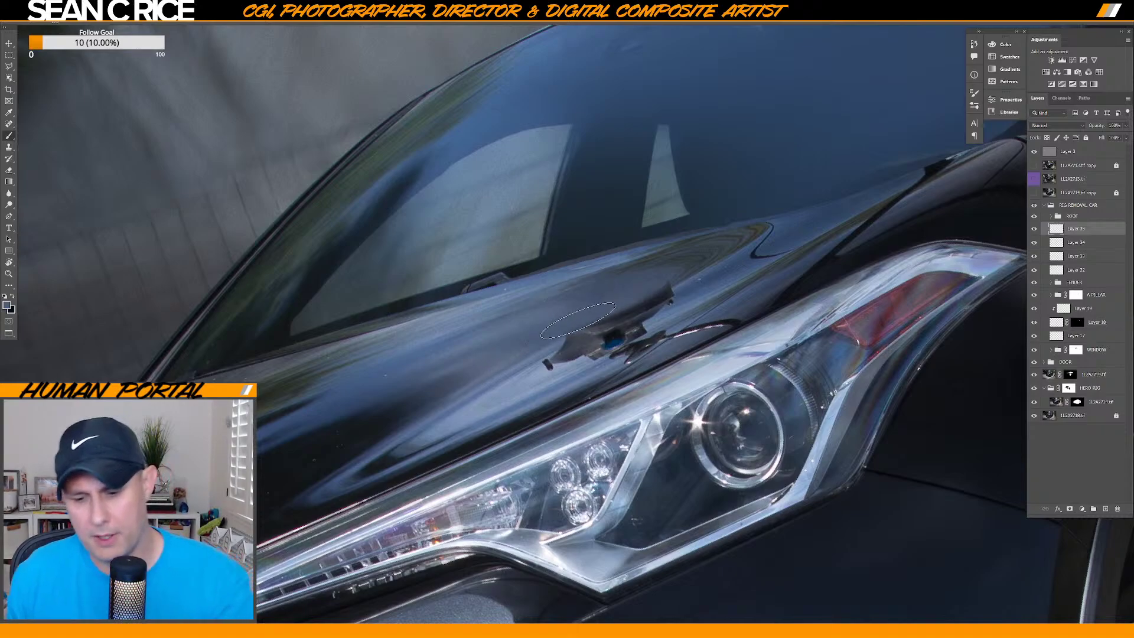
pyautogui.moveTo(688, 285); pyautogui.dragTo(661, 283)
pyautogui.hotkey('ctrl', 'z')
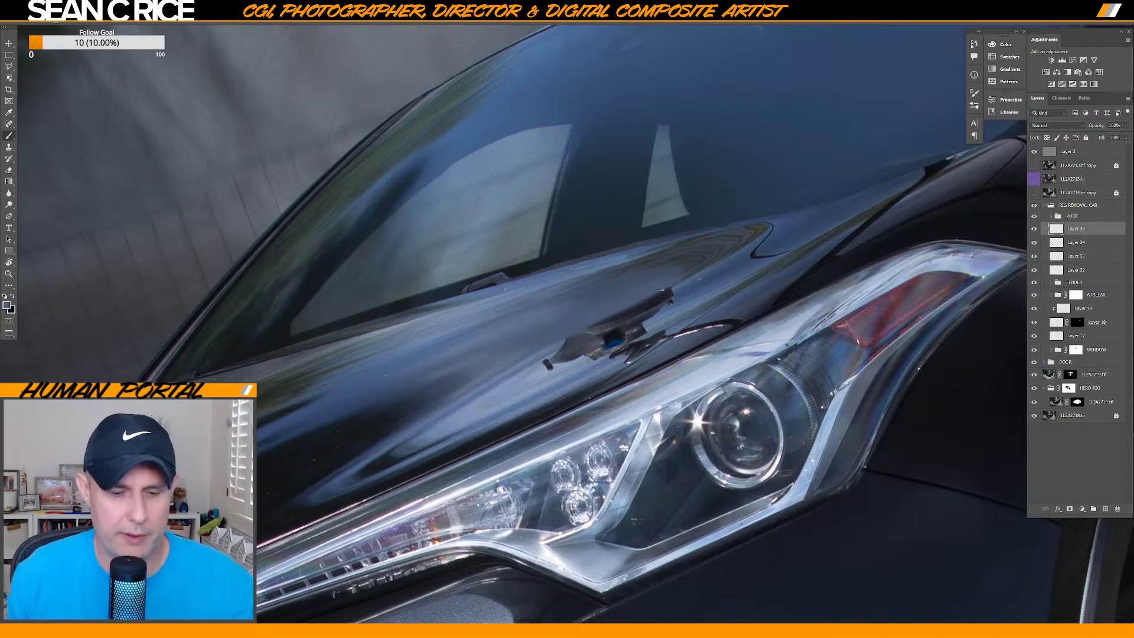
# Paint out the disc's far tip and soften its headlight-side remnants with hood tones sampled along the reflection, using a smaller brush tip.
pyautogui.hotkey('ctrl', '+')
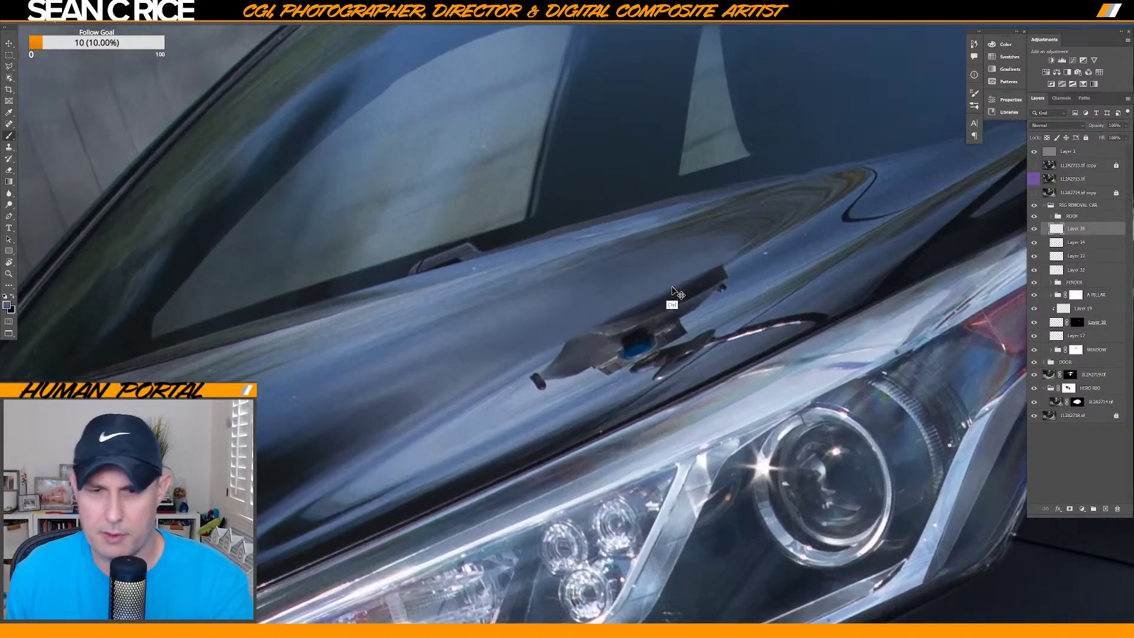
pyautogui.press('alt')
pyautogui.keyDown('alt'); pyautogui.click(747, 248); pyautogui.keyUp('alt')
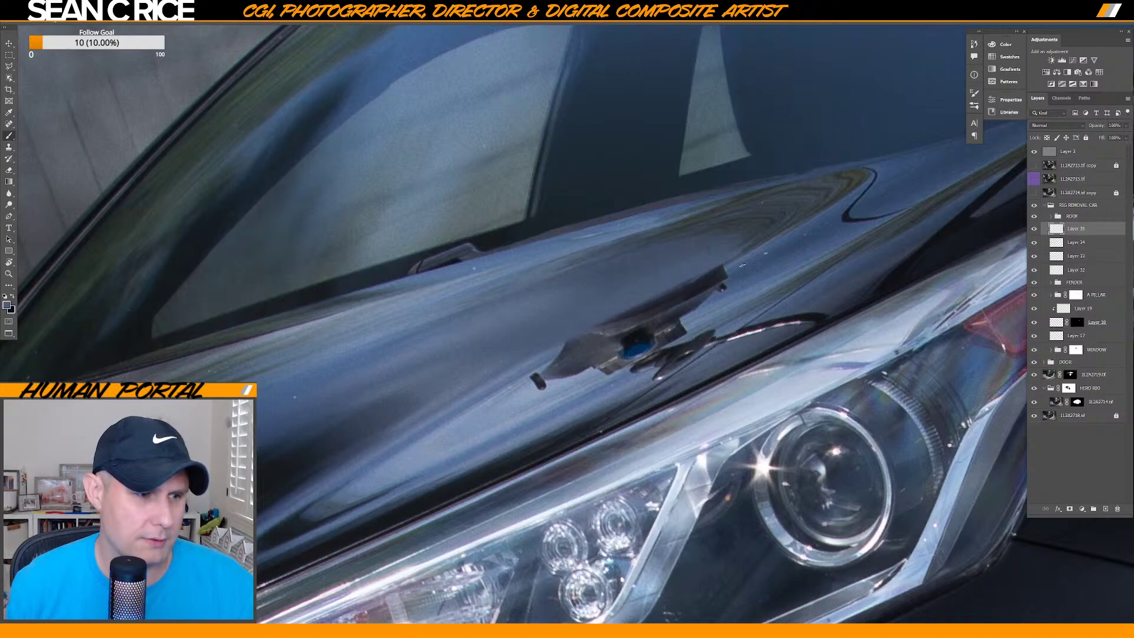
pyautogui.press('alt')
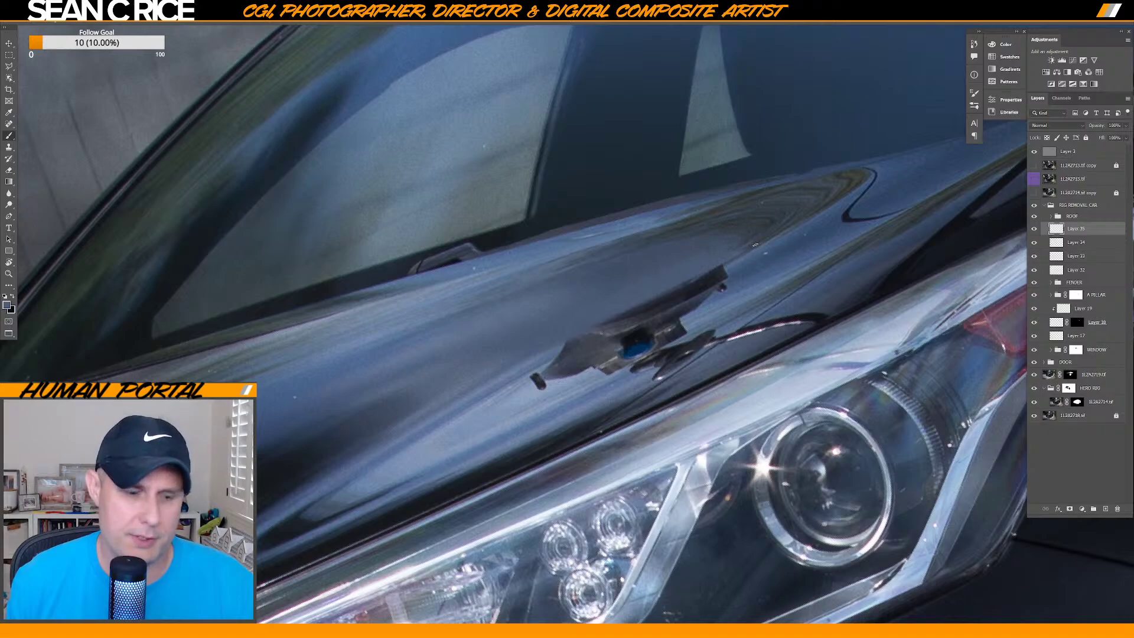
pyautogui.press('alt')
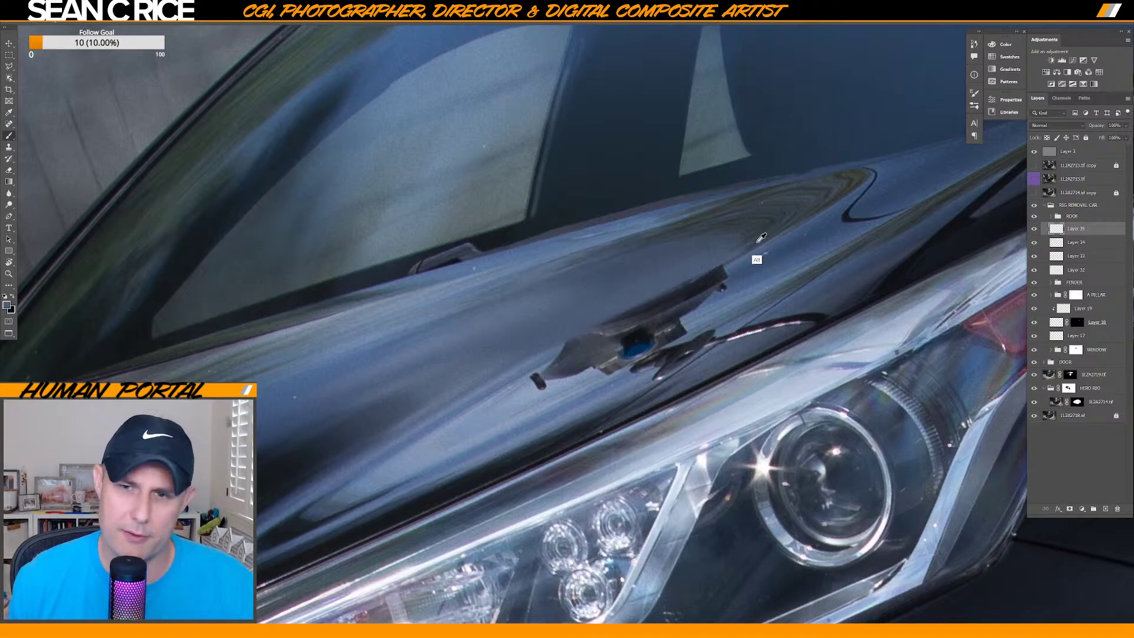
pyautogui.press('alt')
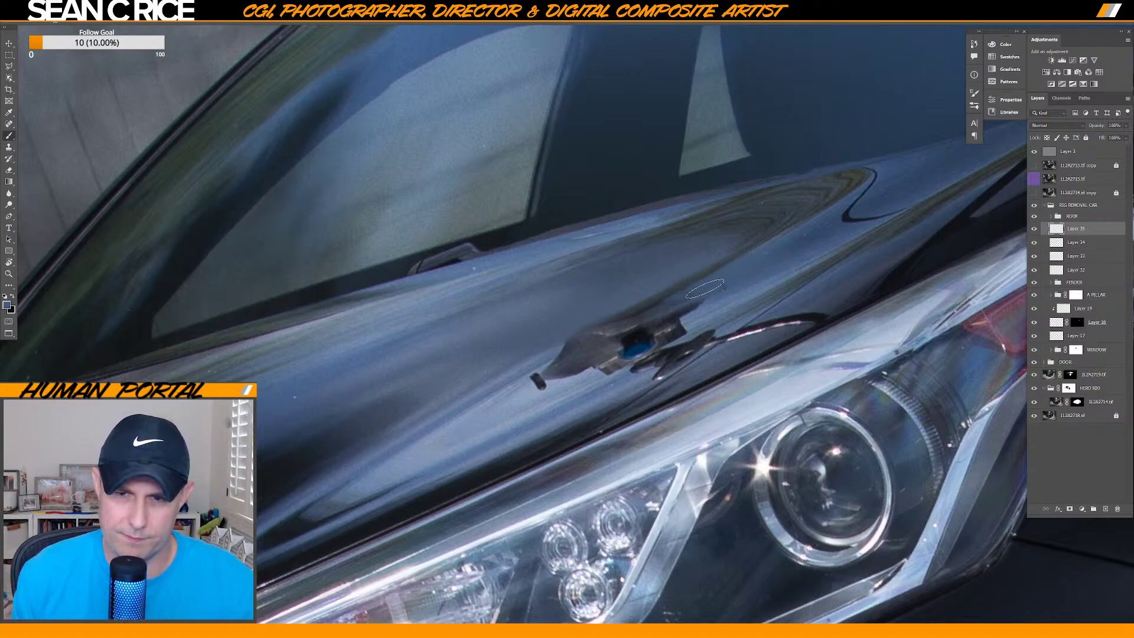
pyautogui.moveTo(535, 383); pyautogui.dragTo(629, 337)
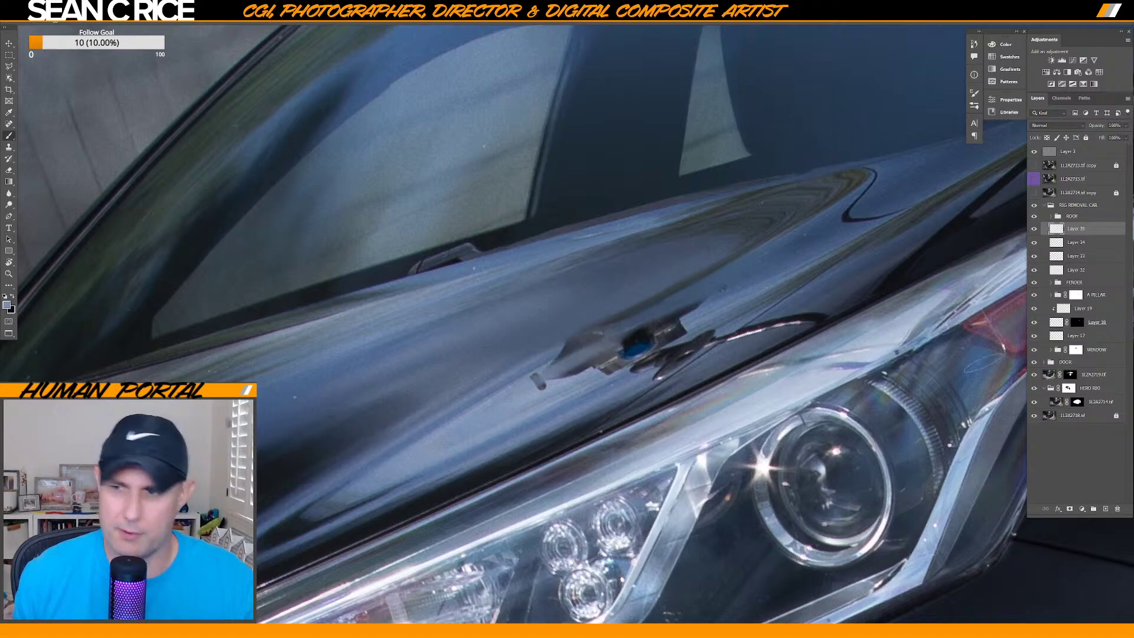
# Compare the hood reflections with and without the masked photo layer directly below the DOOR group.
pyautogui.click(1034, 374)
pyautogui.click(1035, 375)
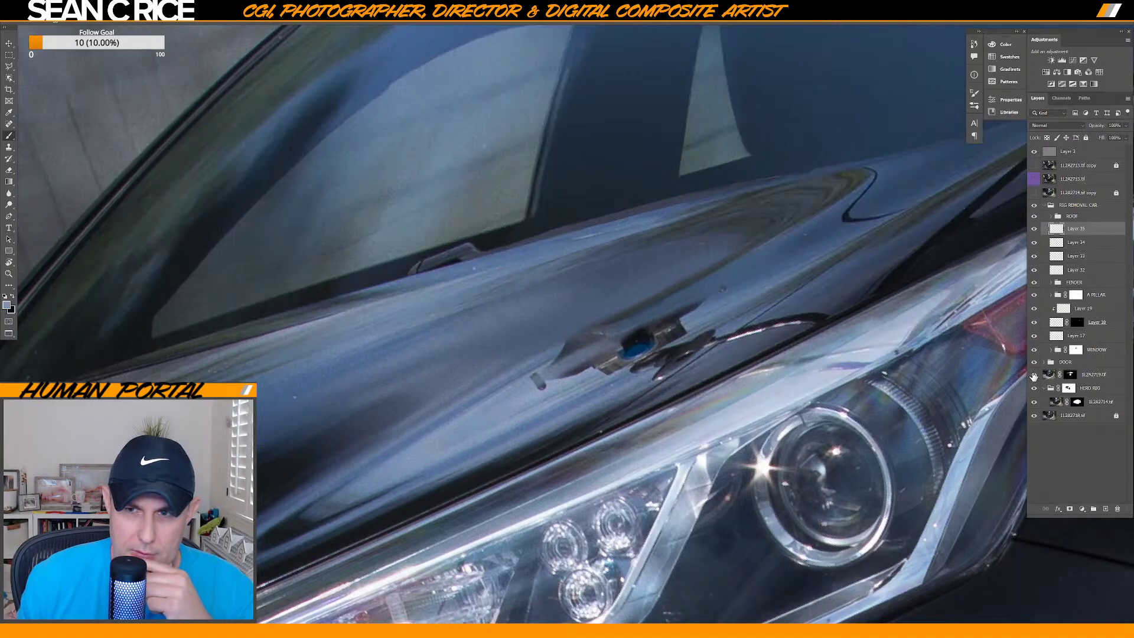
pyautogui.click(1035, 374)
pyautogui.click(1034, 374)
pyautogui.click(1034, 375)
pyautogui.click(1035, 375)
pyautogui.click(1034, 375)
pyautogui.click(1035, 375)
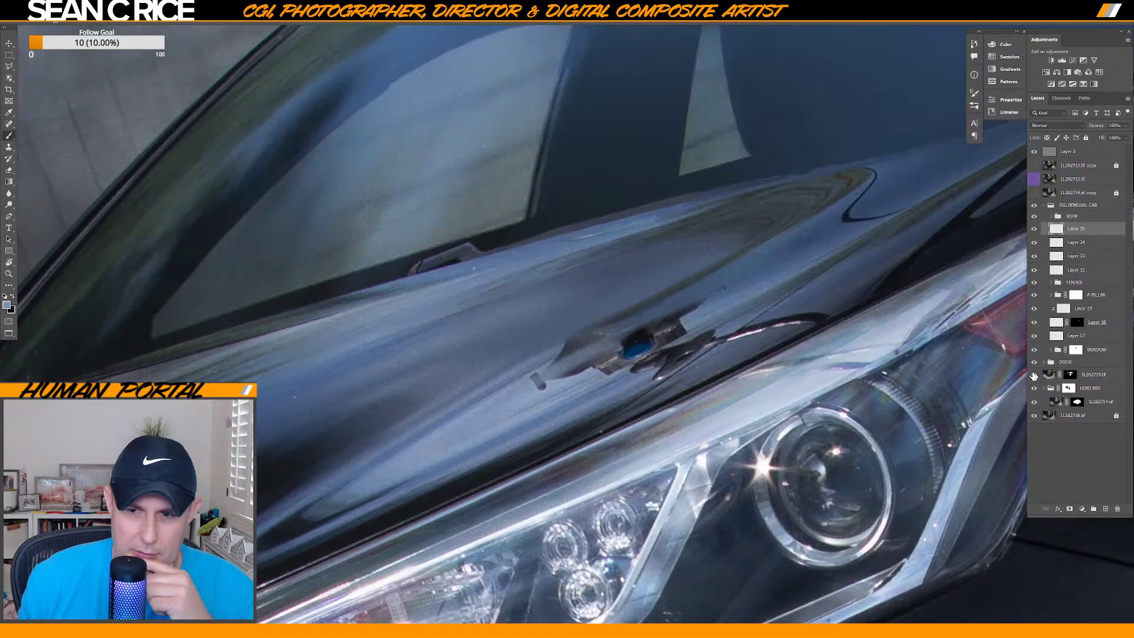
pyautogui.click(1034, 374)
pyautogui.click(1035, 375)
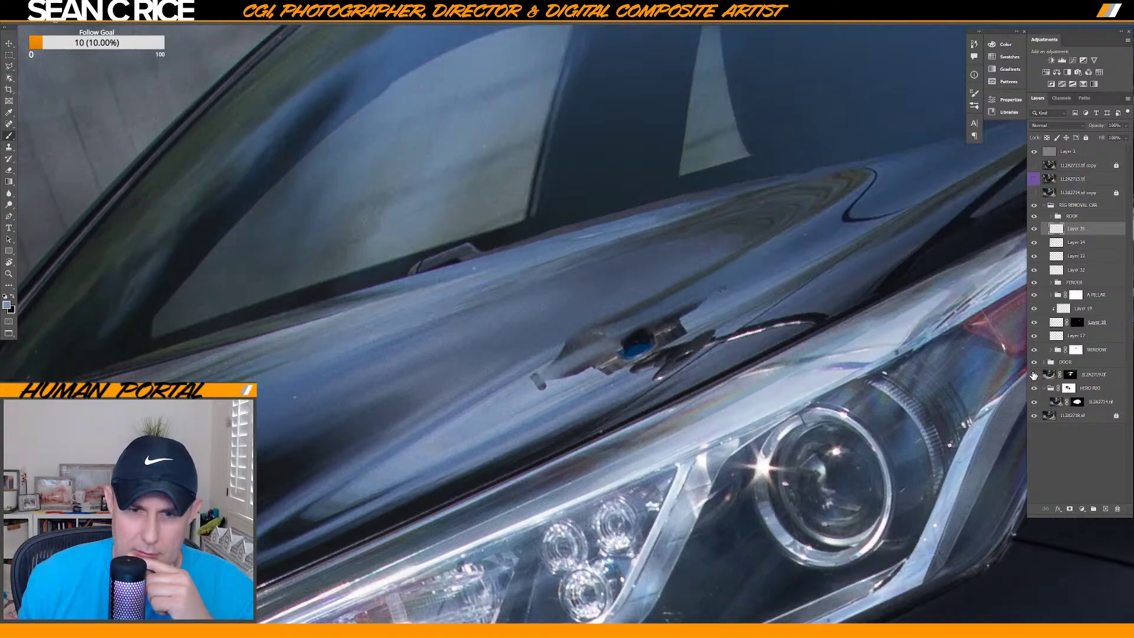
# Compare the hood with and without the masked group above the base photo.
pyautogui.click(1033, 390)
pyautogui.click(1033, 390)
pyautogui.click(1033, 391)
pyautogui.click(1032, 391)
pyautogui.click(1033, 390)
pyautogui.click(1032, 391)
pyautogui.click(1032, 392)
pyautogui.click(1033, 391)
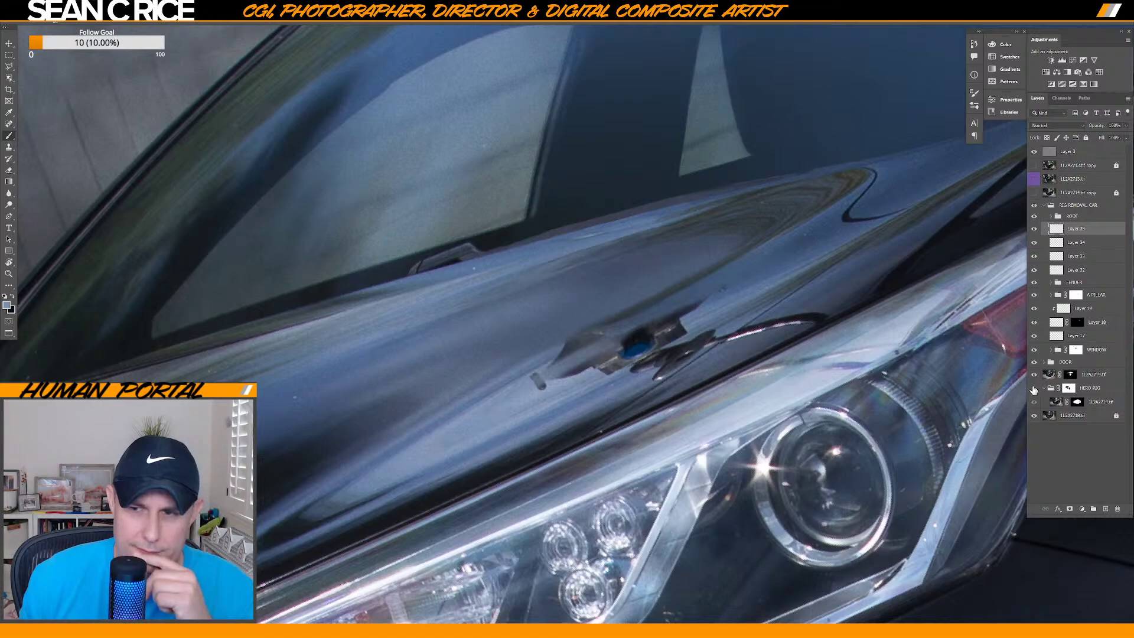
pyautogui.click(1033, 390)
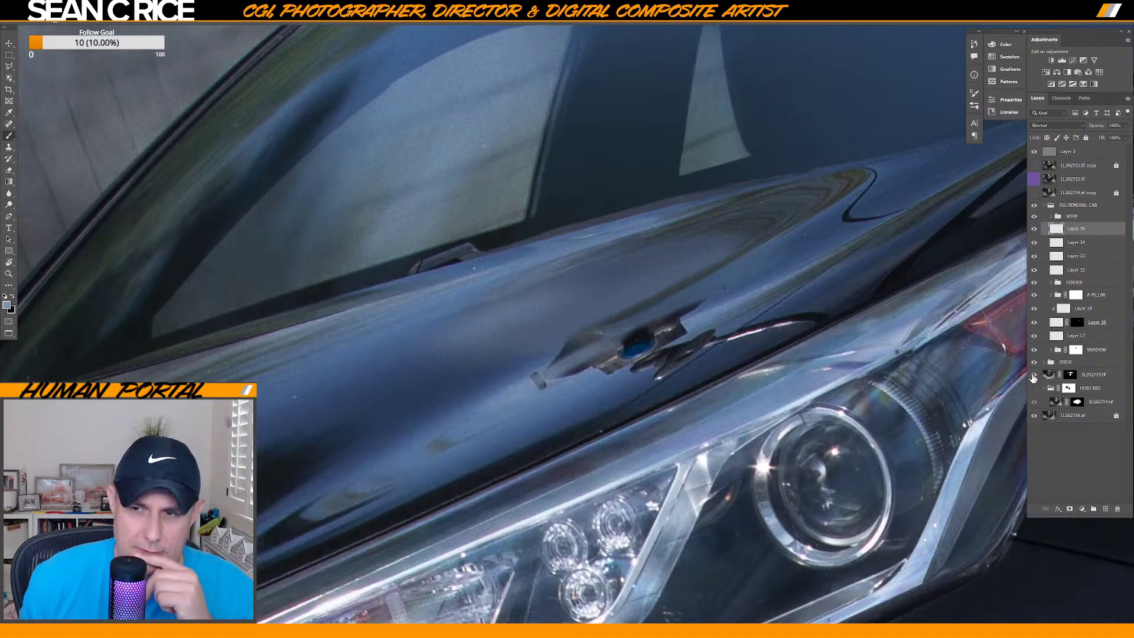
# Compare the grouped photo with the base photo using Difference blending and its mask disabled, and restore Normal mode, the mask and the layer above.
pyautogui.click(1035, 375)
pyautogui.click(1034, 389)
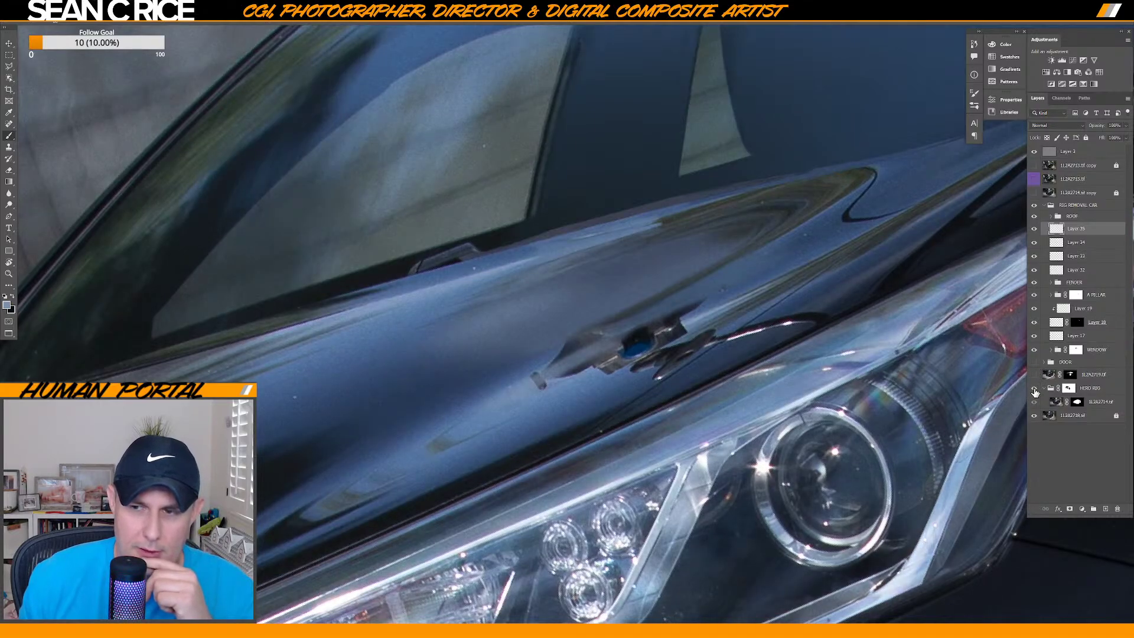
pyautogui.click(1090, 402)
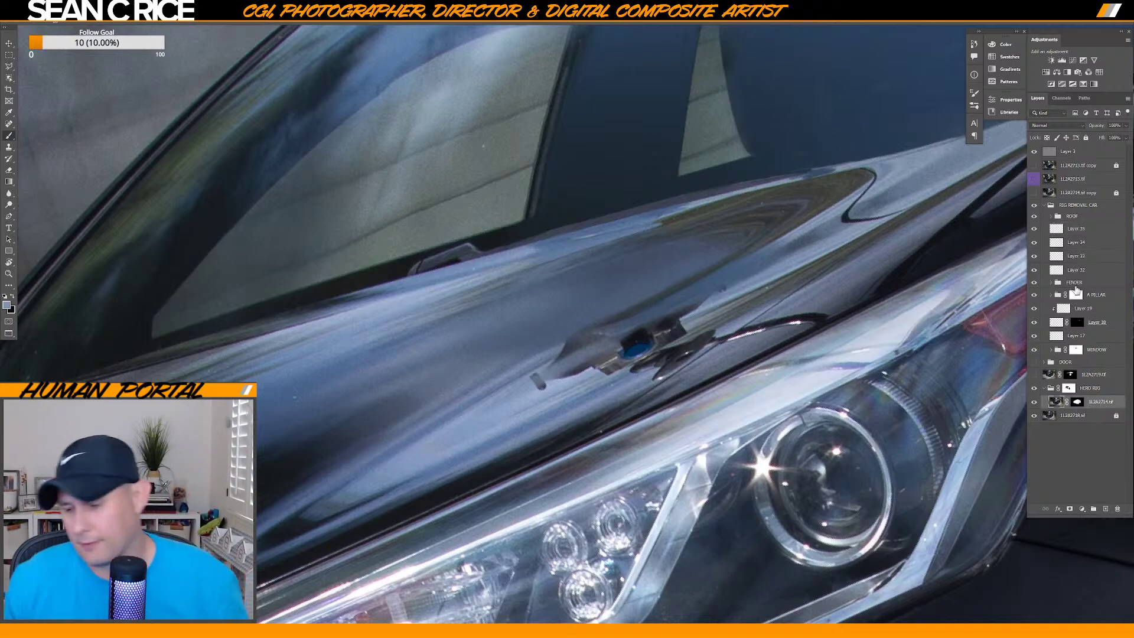
pyautogui.keyDown('shift'); pyautogui.click(1079, 404); pyautogui.keyUp('shift')
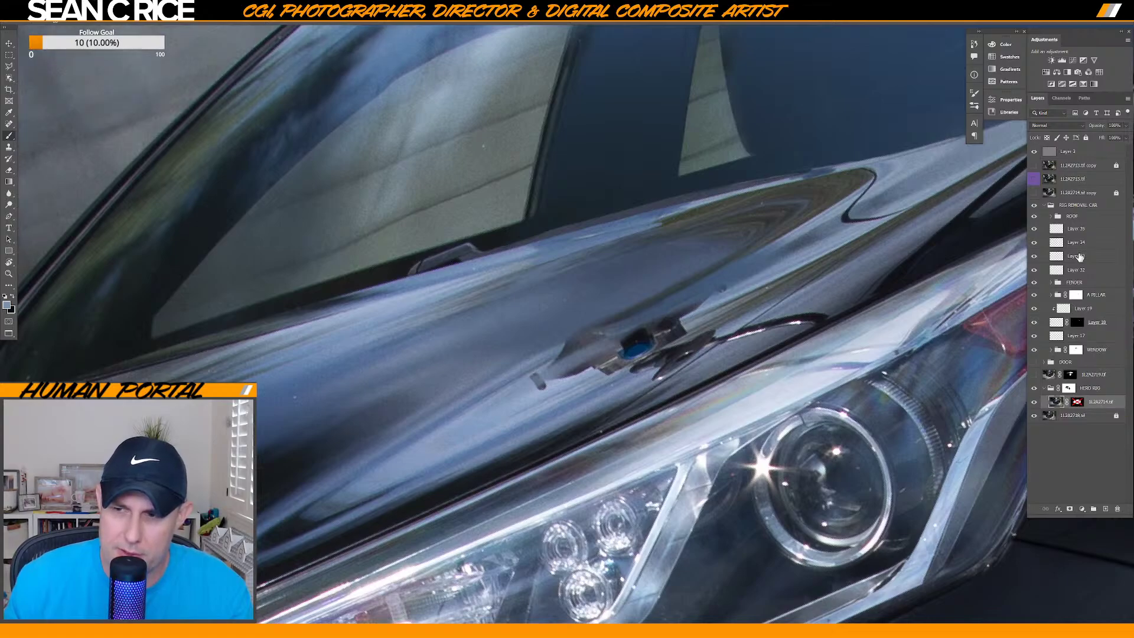
pyautogui.click(1058, 124)
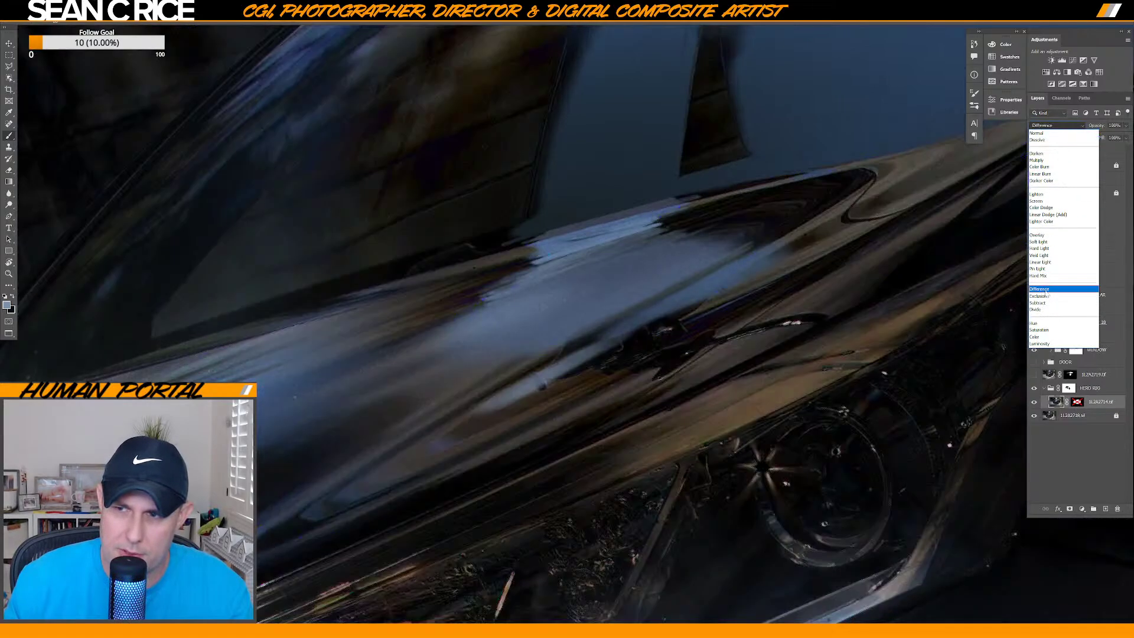
pyautogui.click(1045, 292)
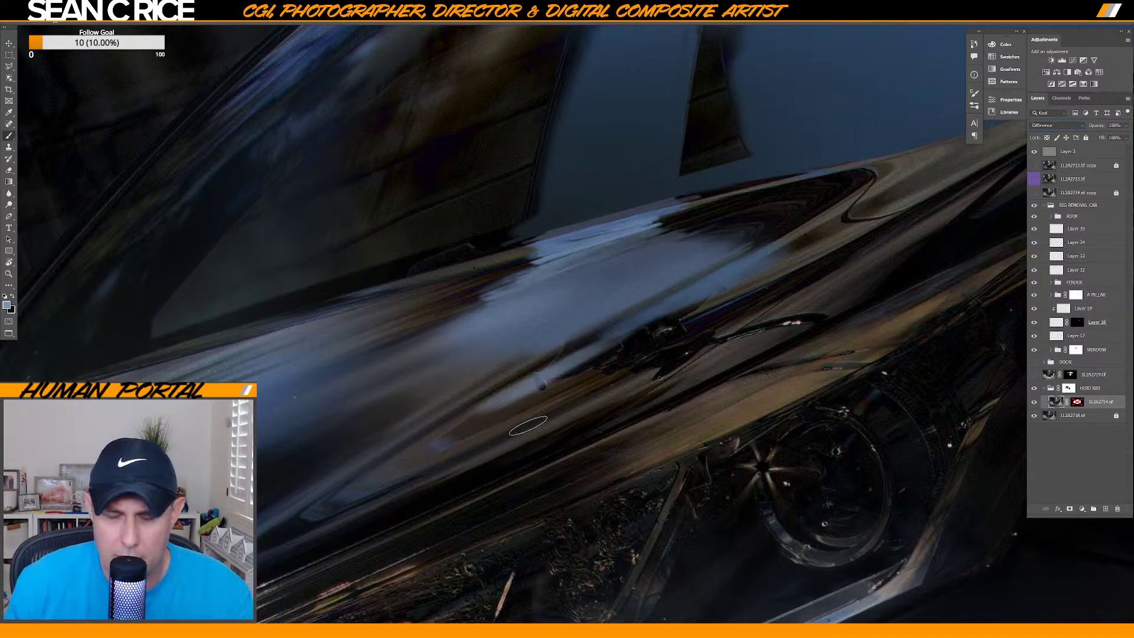
pyautogui.hotkey('ctrl', ',')
pyautogui.hotkey('ctrl', ',')
pyautogui.hotkey('shift', '+')
pyautogui.hotkey('shift', '-')
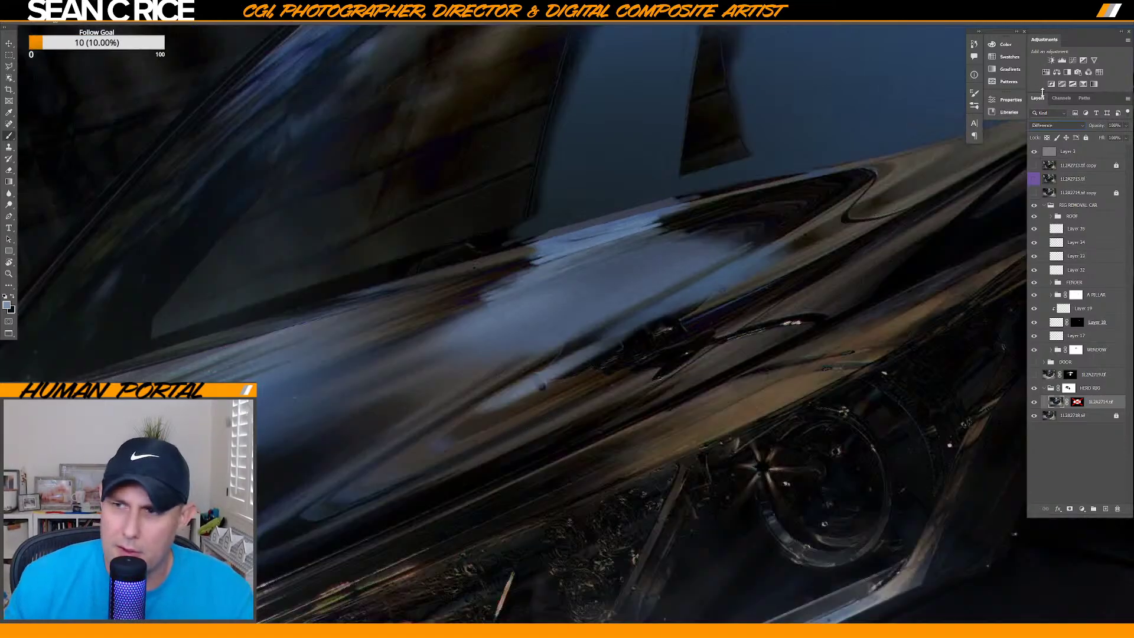
pyautogui.click(1060, 127)
pyautogui.click(1062, 132)
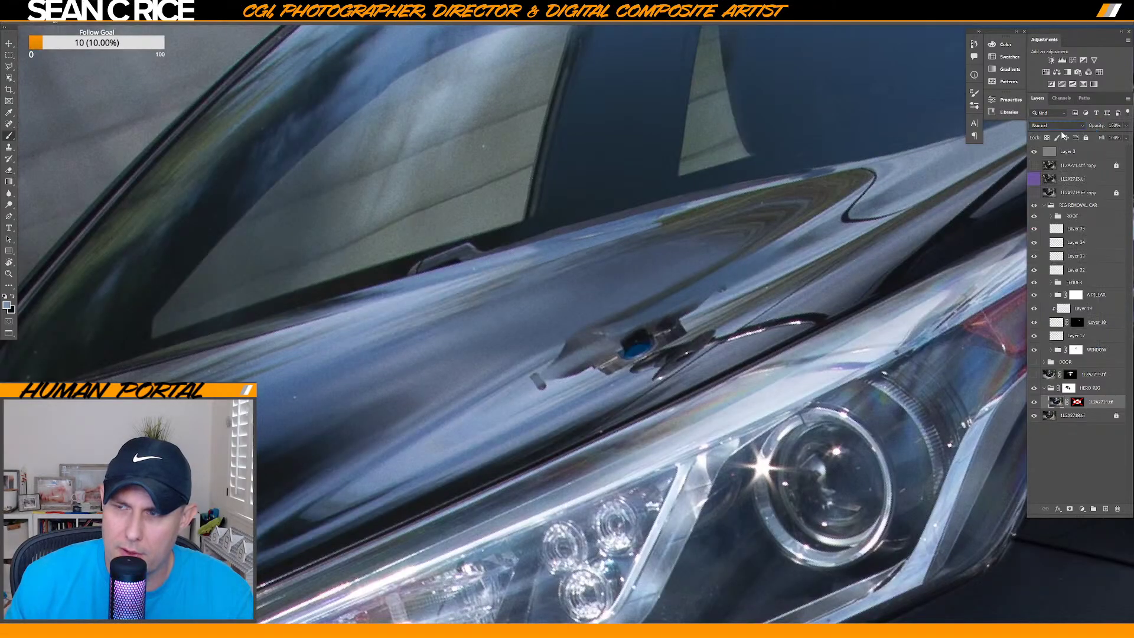
pyautogui.click(1035, 375)
pyautogui.keyDown('shift'); pyautogui.click(1087, 404); pyautogui.keyUp('shift')
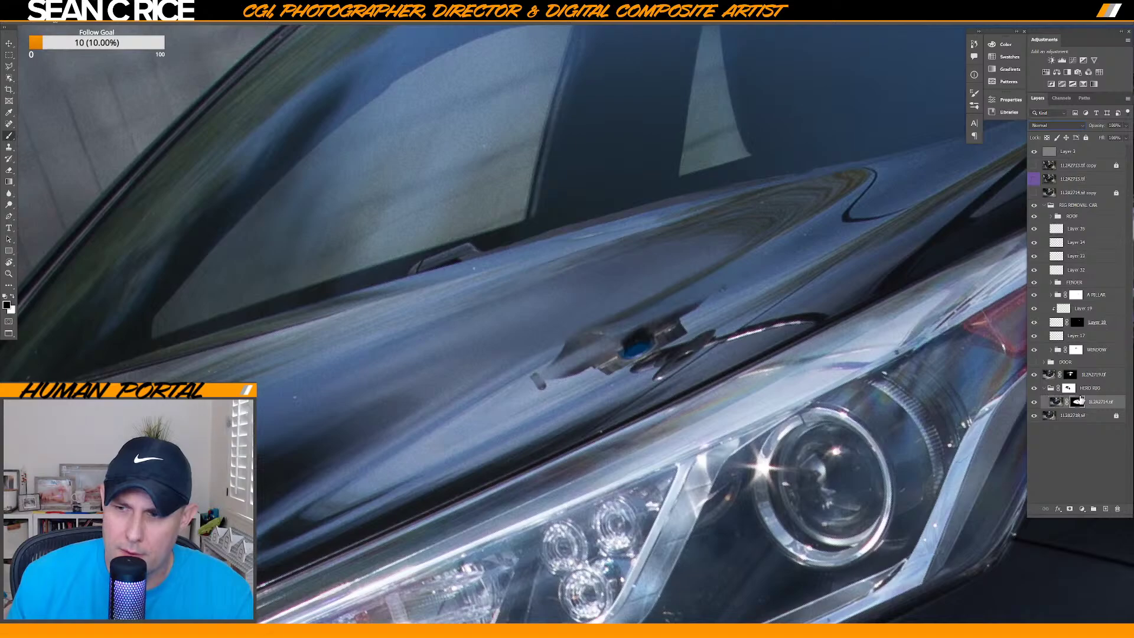
# Check the photo layer below the DOOR group against the layers beneath it, unmasked in Difference mode, and return it to masked Normal blending.
pyautogui.keyDown('shift'); pyautogui.click(1071, 378); pyautogui.keyUp('shift')
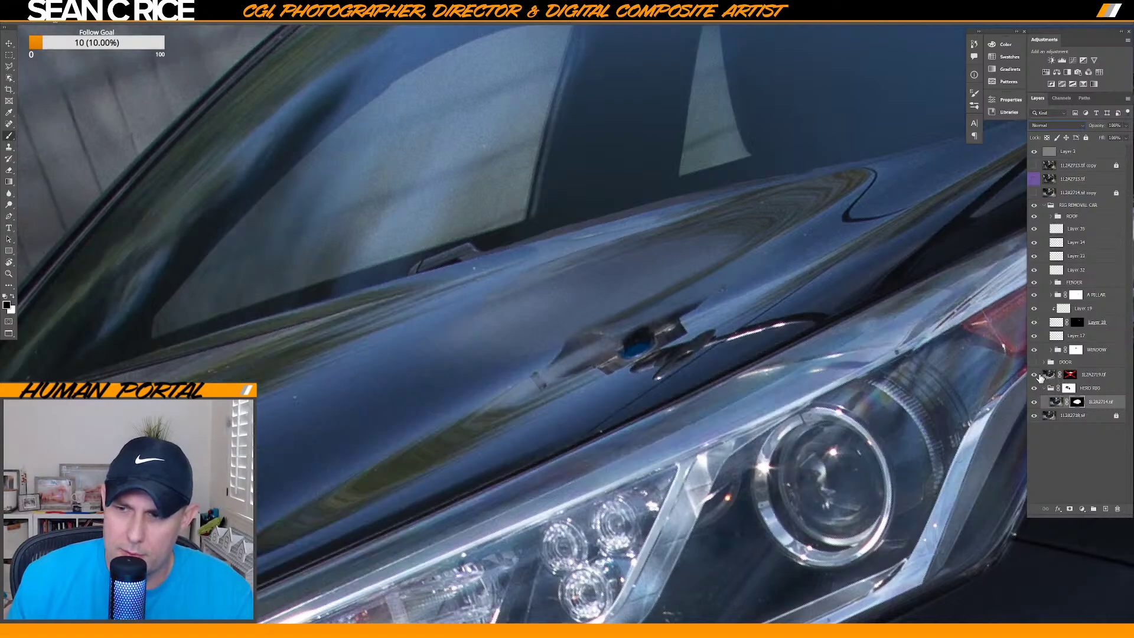
pyautogui.click(1073, 377)
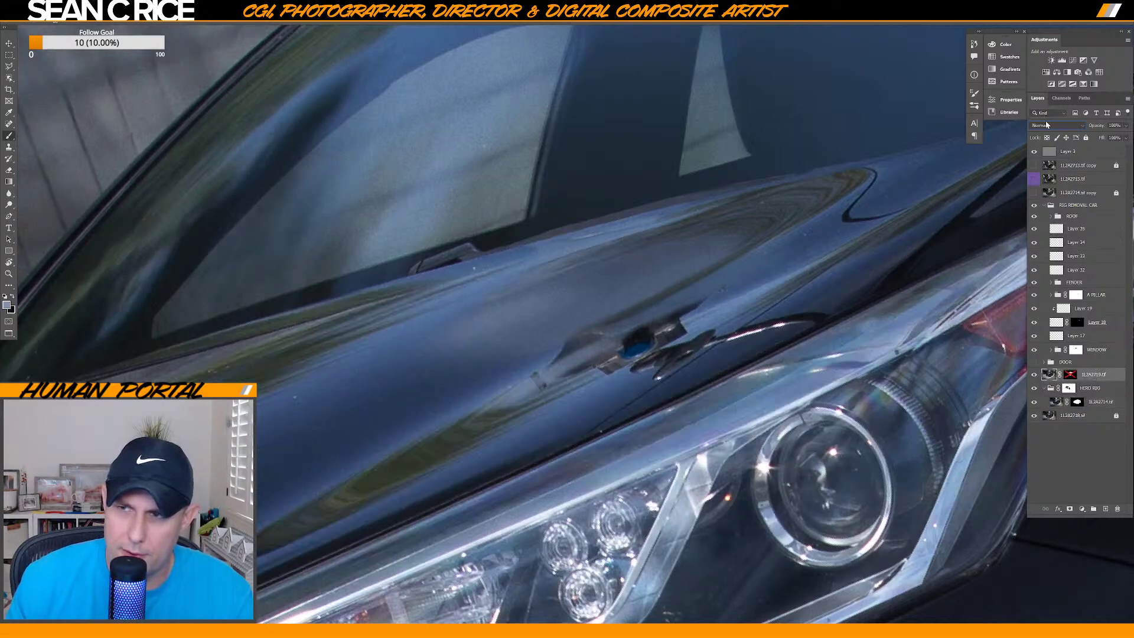
pyautogui.click(1046, 123)
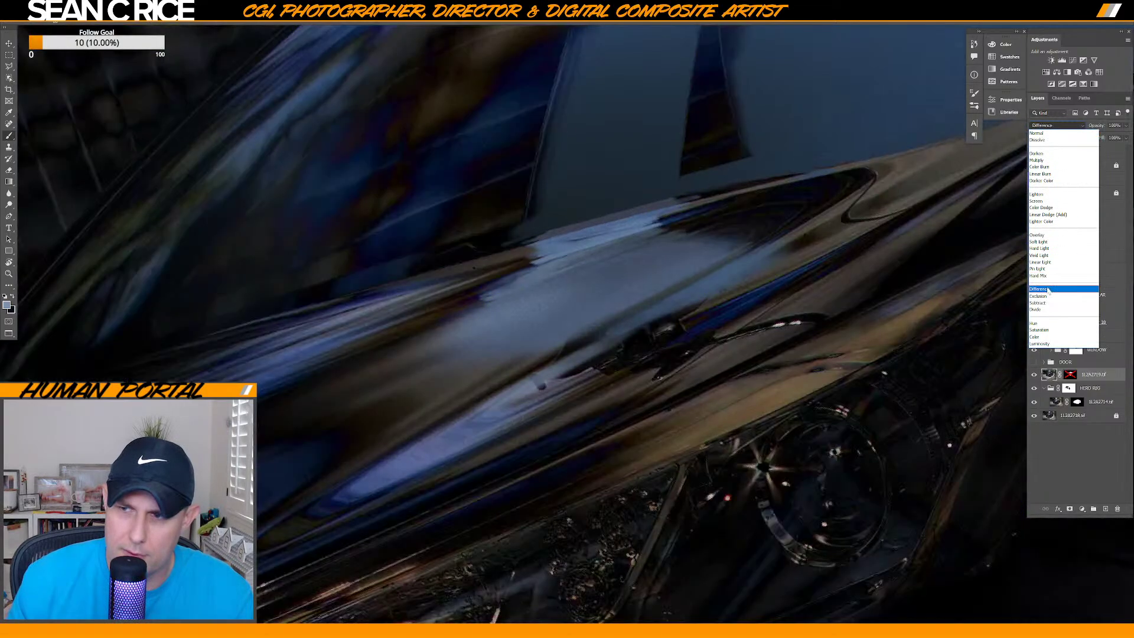
pyautogui.click(1048, 290)
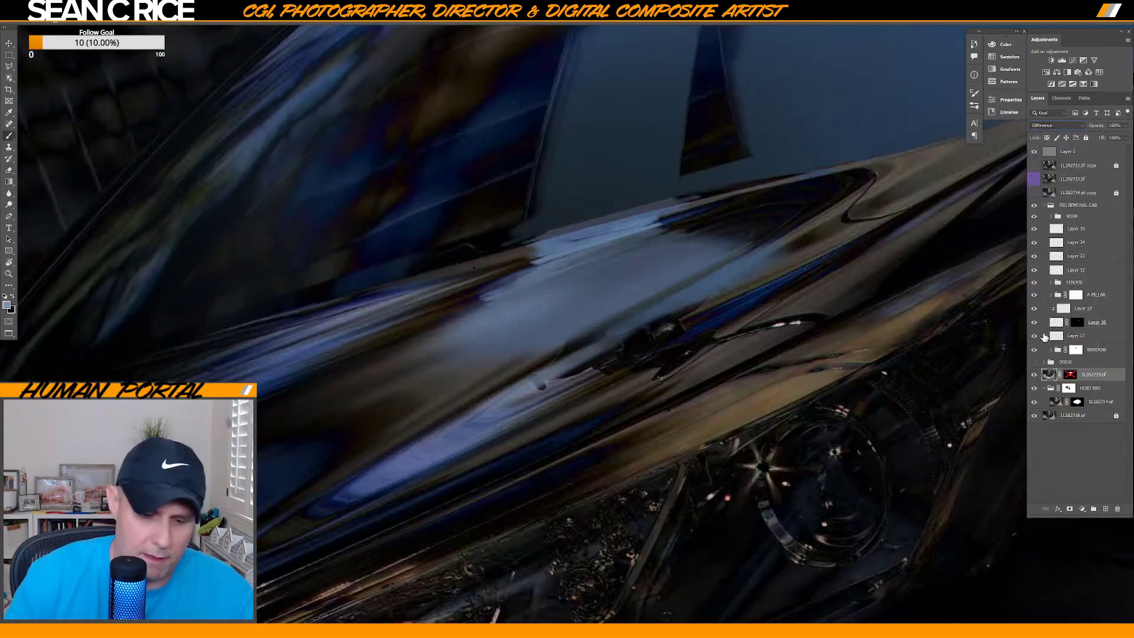
pyautogui.hotkey('shift', '+')
pyautogui.hotkey('shift', '+')
pyautogui.hotkey('shift', '+')
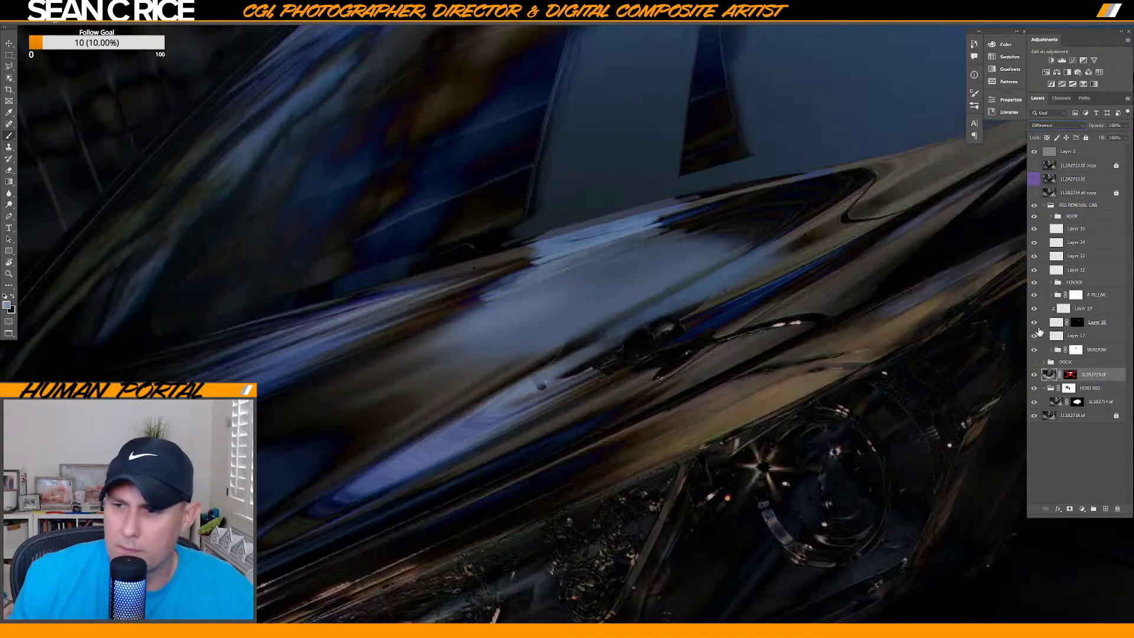
pyautogui.click(1057, 125)
pyautogui.click(1052, 129)
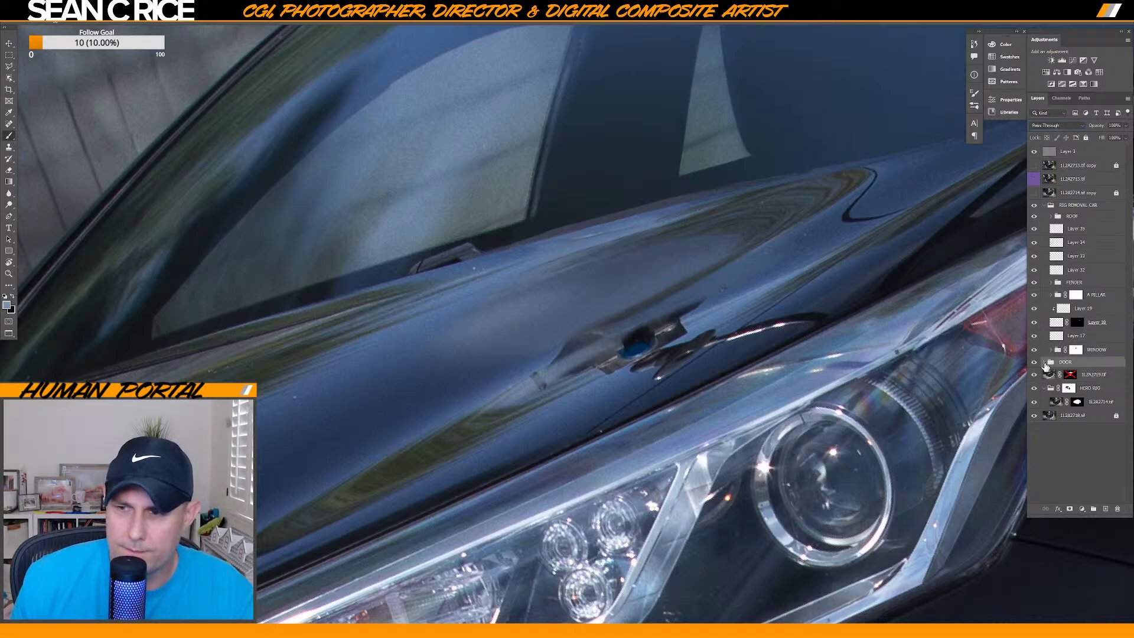
pyautogui.click(1047, 364)
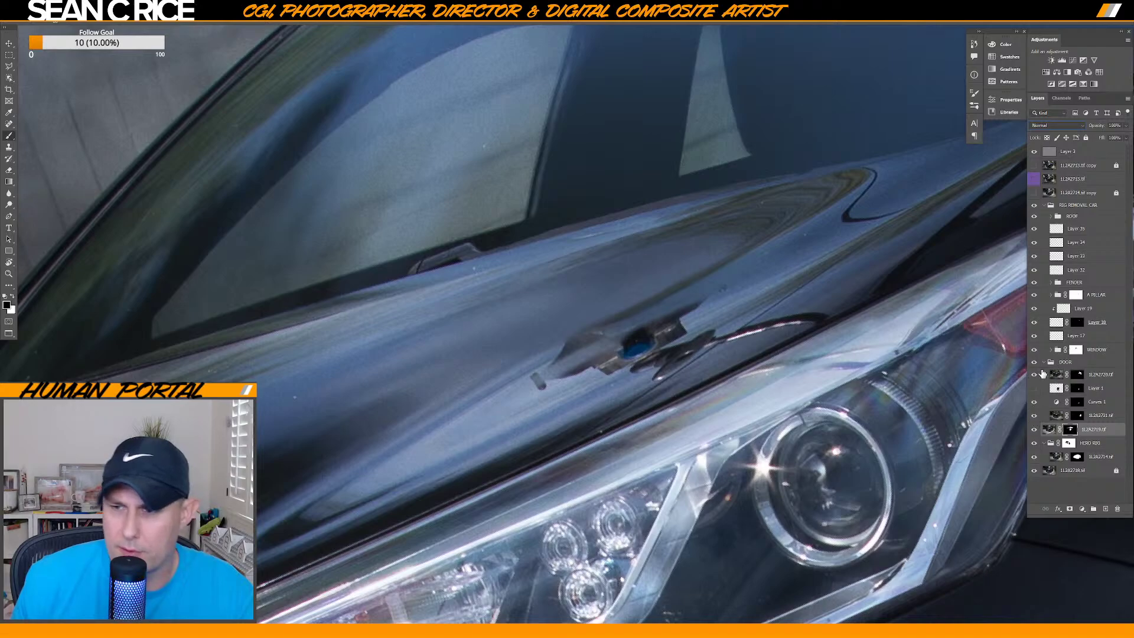
pyautogui.click(1047, 363)
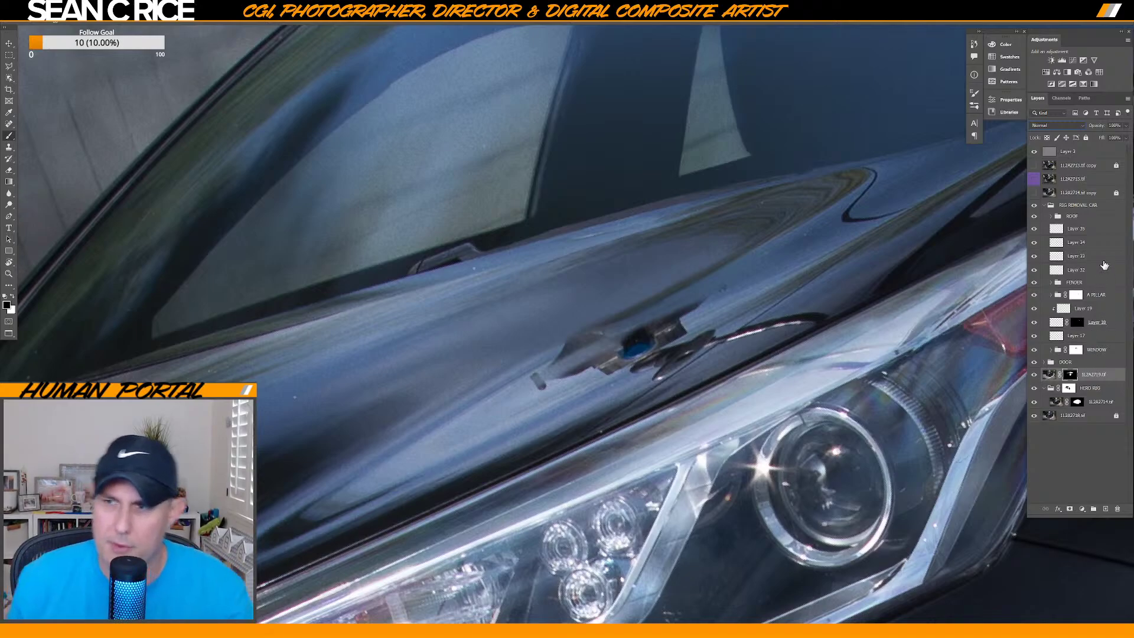
# On Layer 35, paint sampled hood colours over the suction mount's upper edge and rebuild the reflection line running above it.
pyautogui.click(1084, 230)
pyautogui.keyDown('alt'); pyautogui.click(837, 310); pyautogui.keyUp('alt')
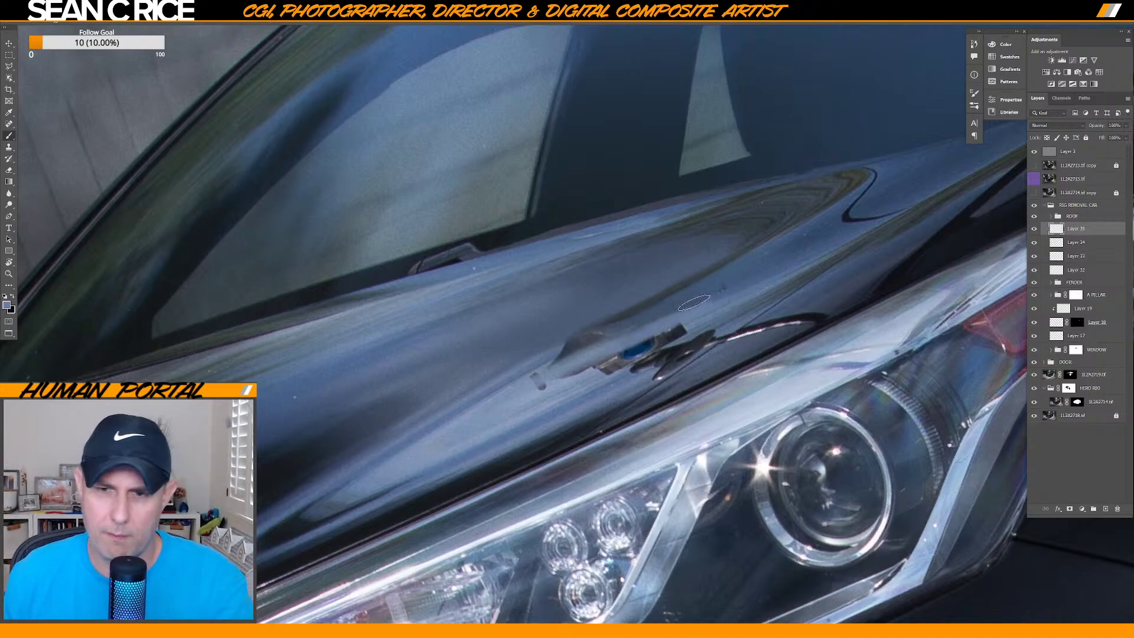
pyautogui.press(']')
pyautogui.press(']')
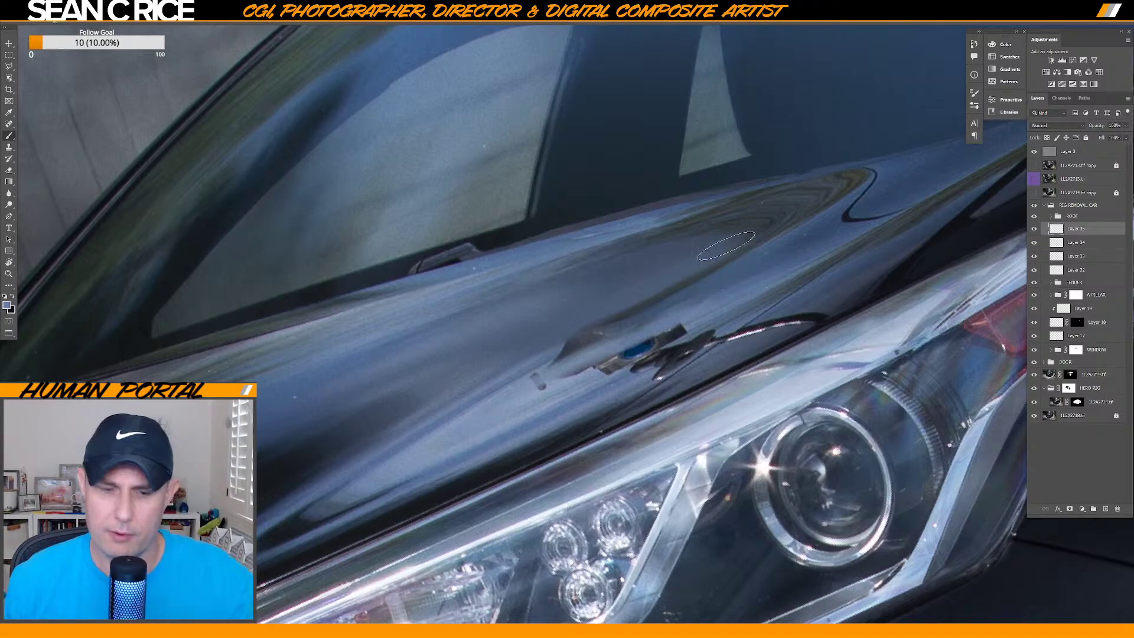
pyautogui.press('alt')
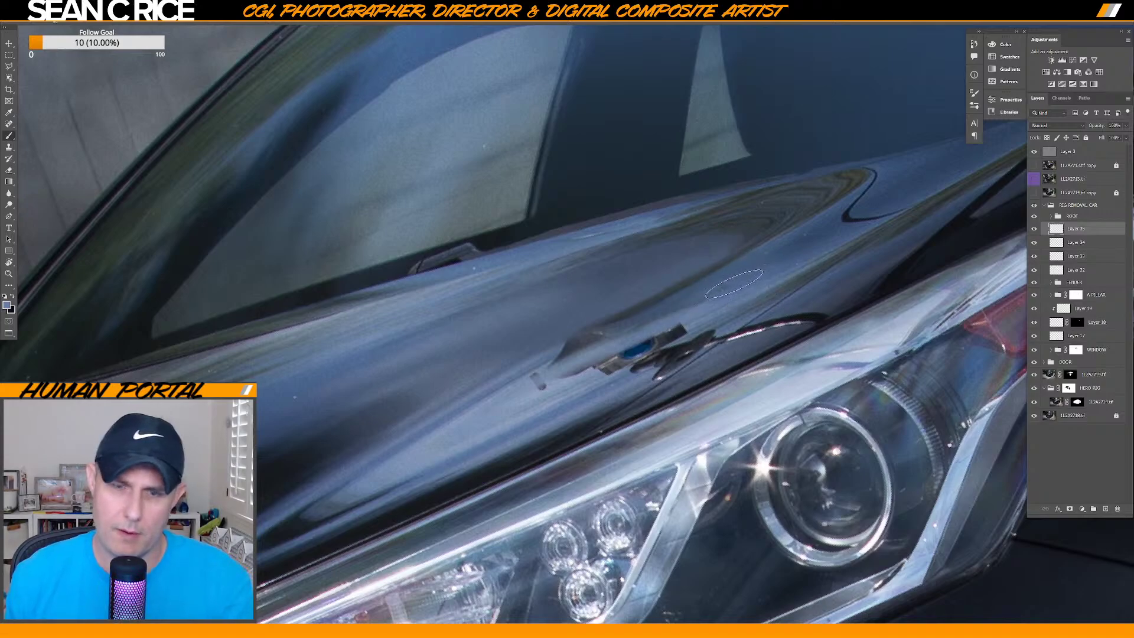
pyautogui.press('[')
pyautogui.press('[')
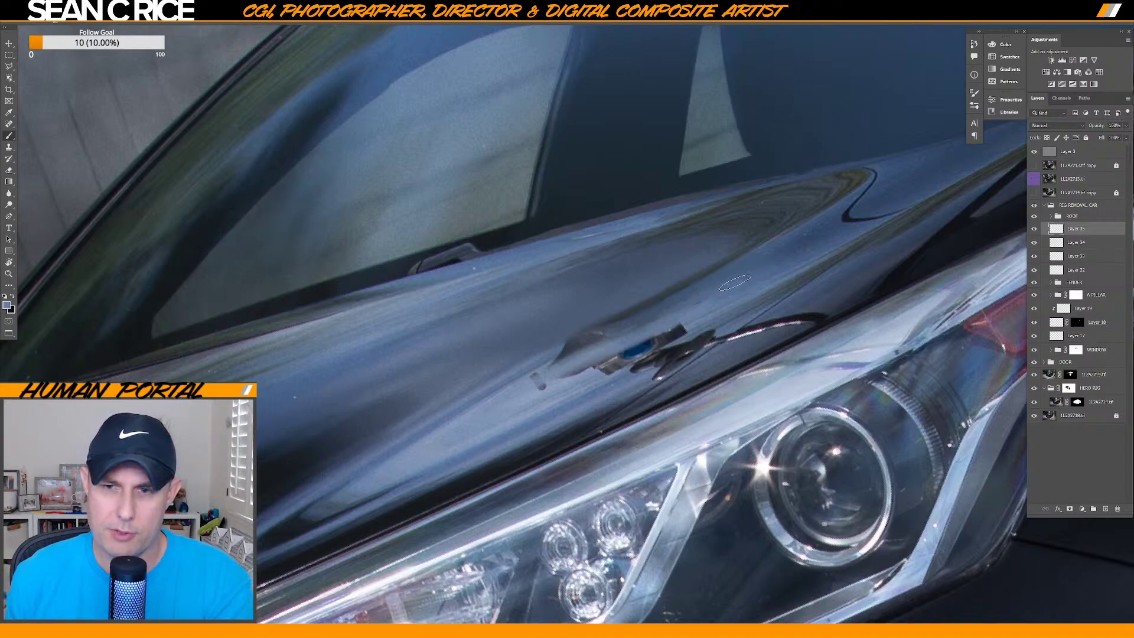
pyautogui.press('alt')
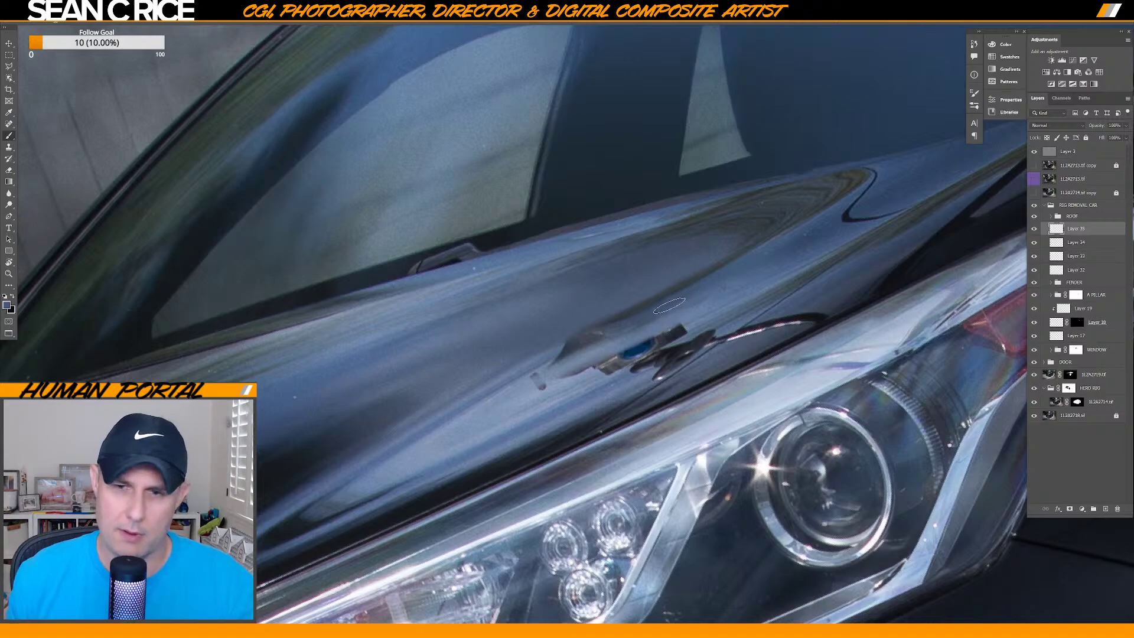
pyautogui.press('alt')
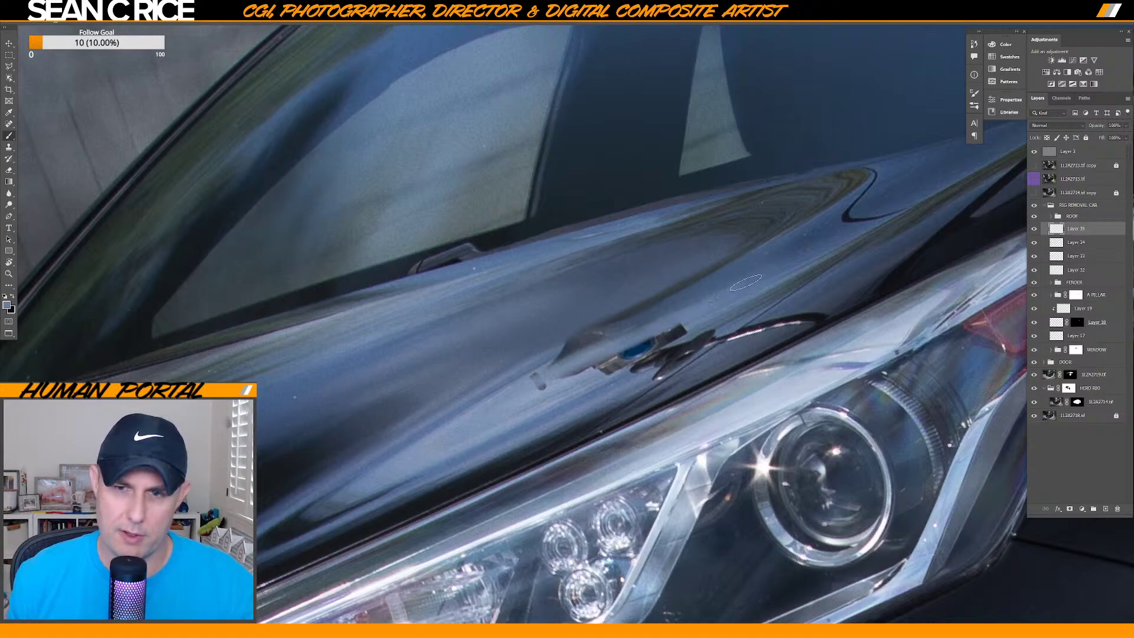
pyautogui.press('[')
pyautogui.press('[')
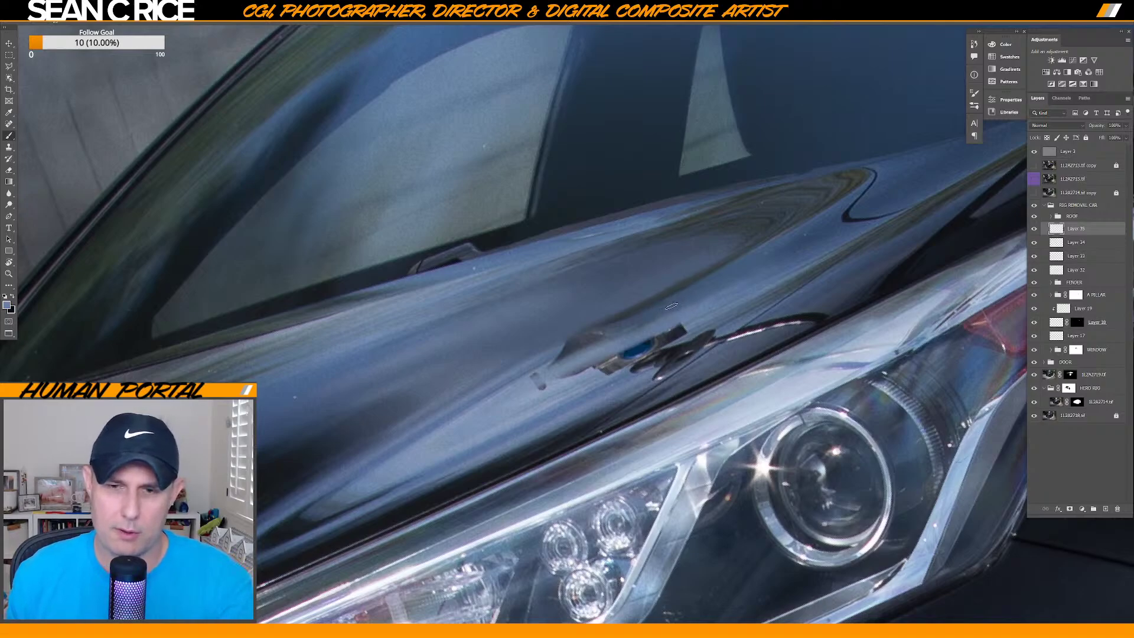
# Paint out the dark smudges beside the blue disc, towards the hood's centre, with sampled hood colours.
pyautogui.keyDown('alt'); pyautogui.click(521, 391); pyautogui.keyUp('alt')
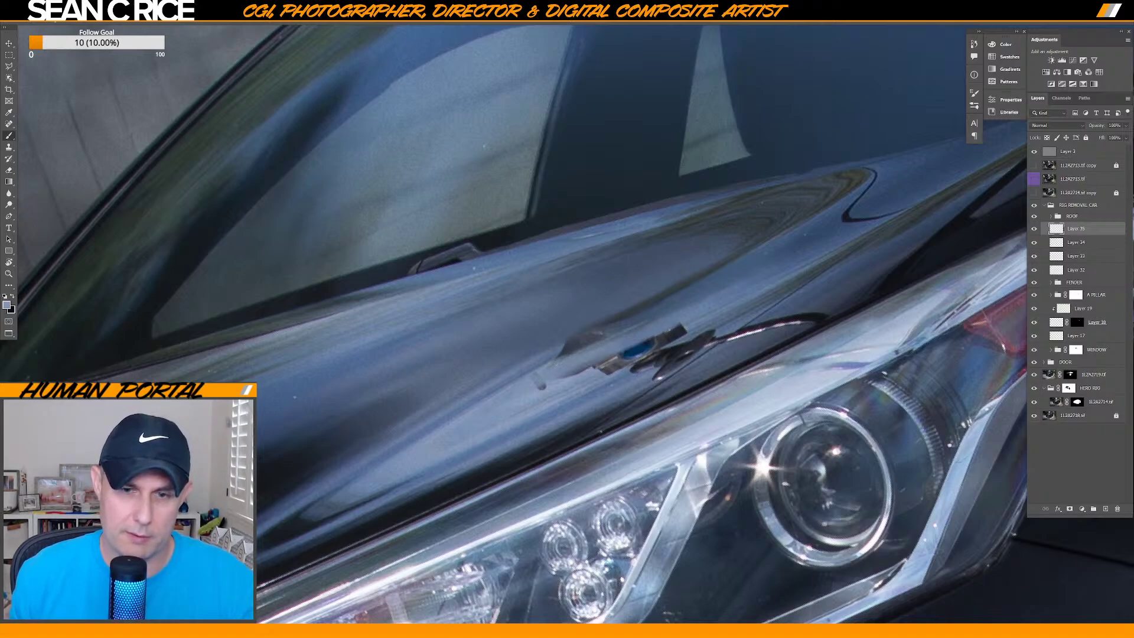
pyautogui.keyDown('shift'); pyautogui.click(604, 338); pyautogui.keyUp('shift')
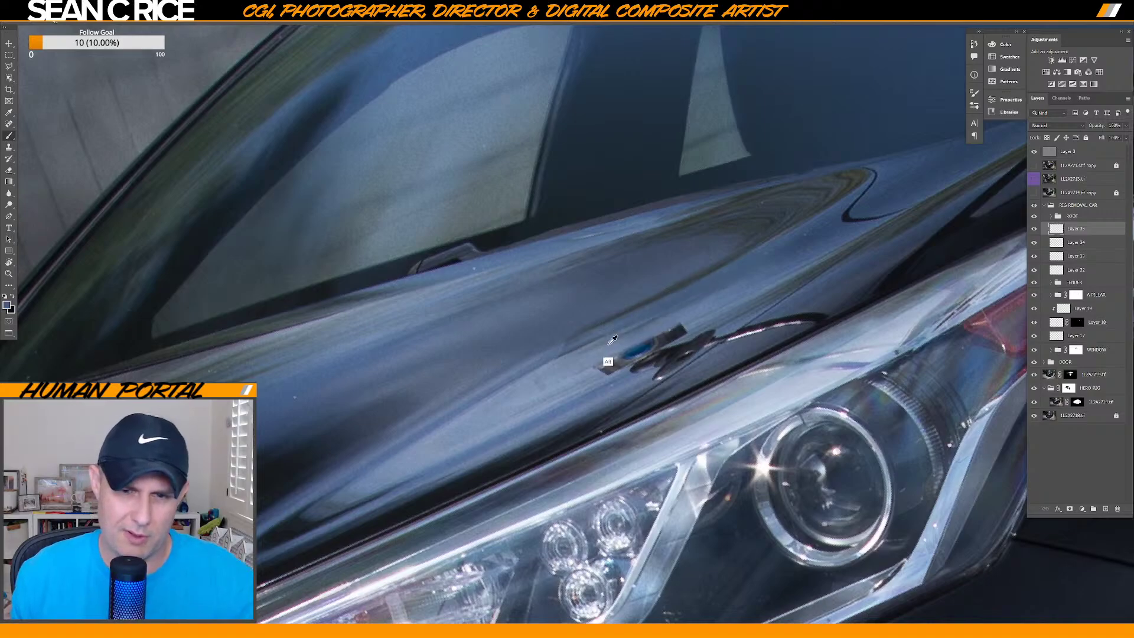
pyautogui.press('alt')
pyautogui.keyDown('alt'); pyautogui.click(578, 360); pyautogui.keyUp('alt')
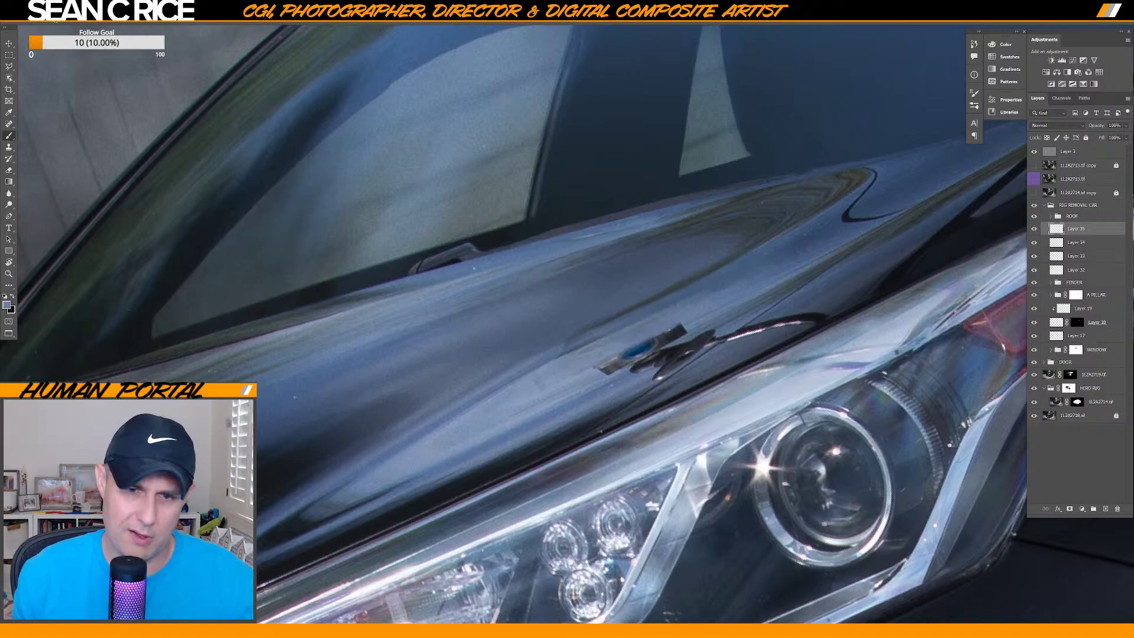
# Refine the soft highlight streak across the cleaned hood area beside the blue disc with resampled colours.
pyautogui.click(549, 368)
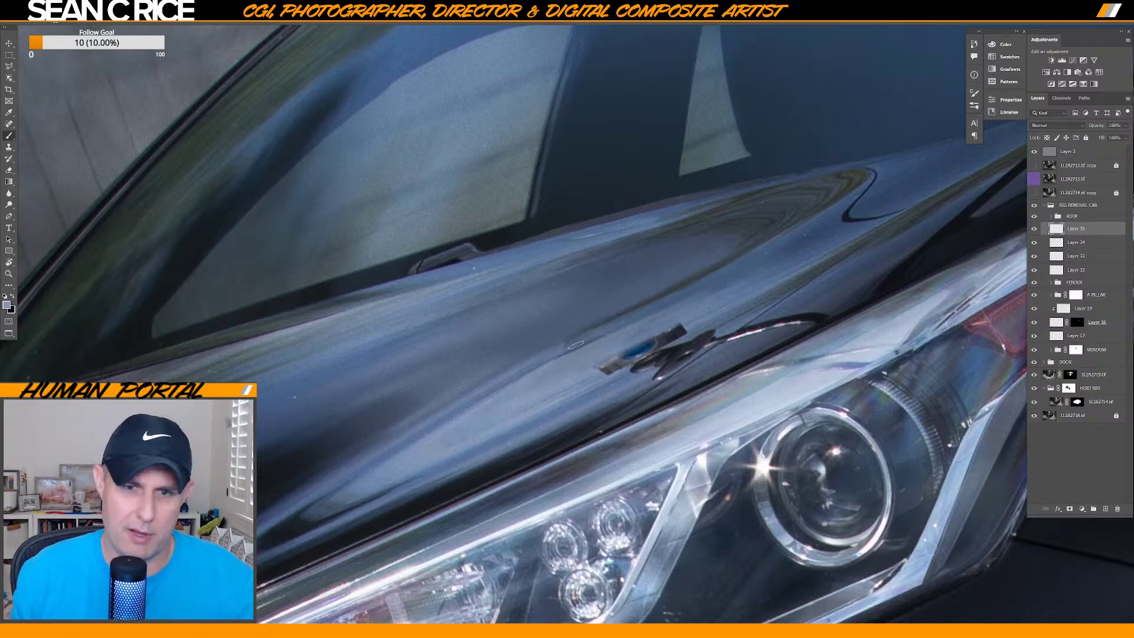
pyautogui.press('ctrl')
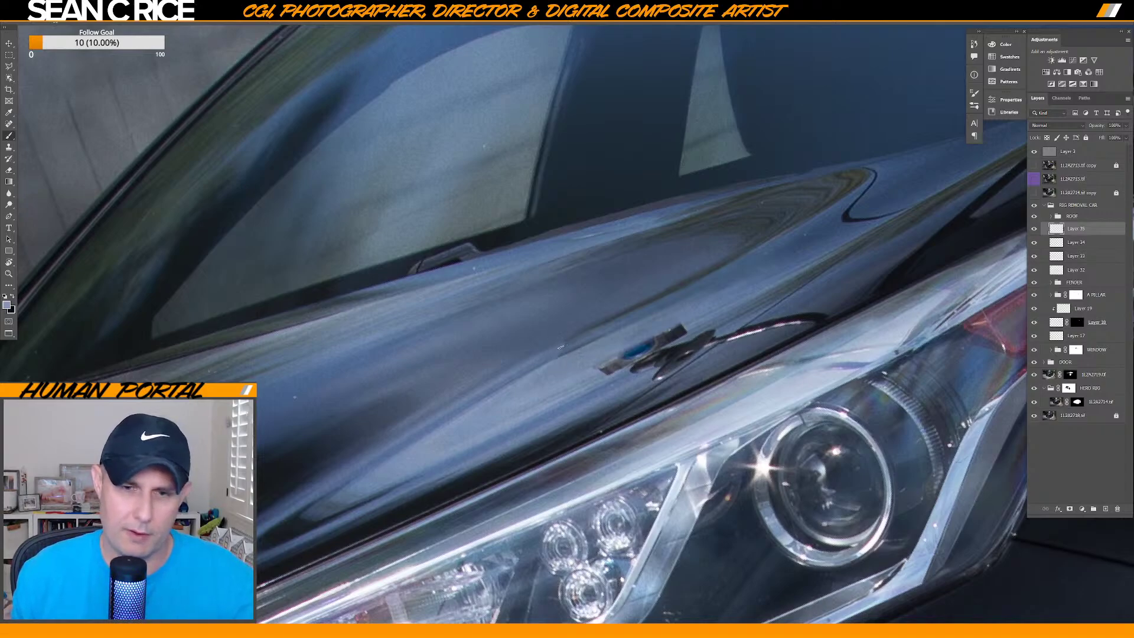
pyautogui.press('ctrl')
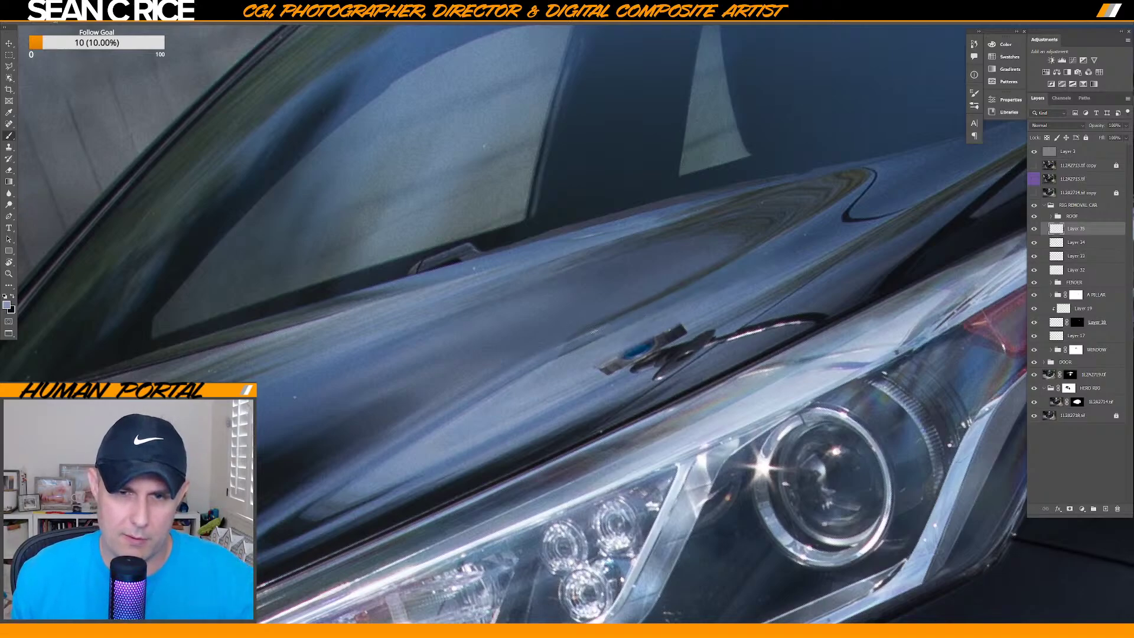
pyautogui.press('alt')
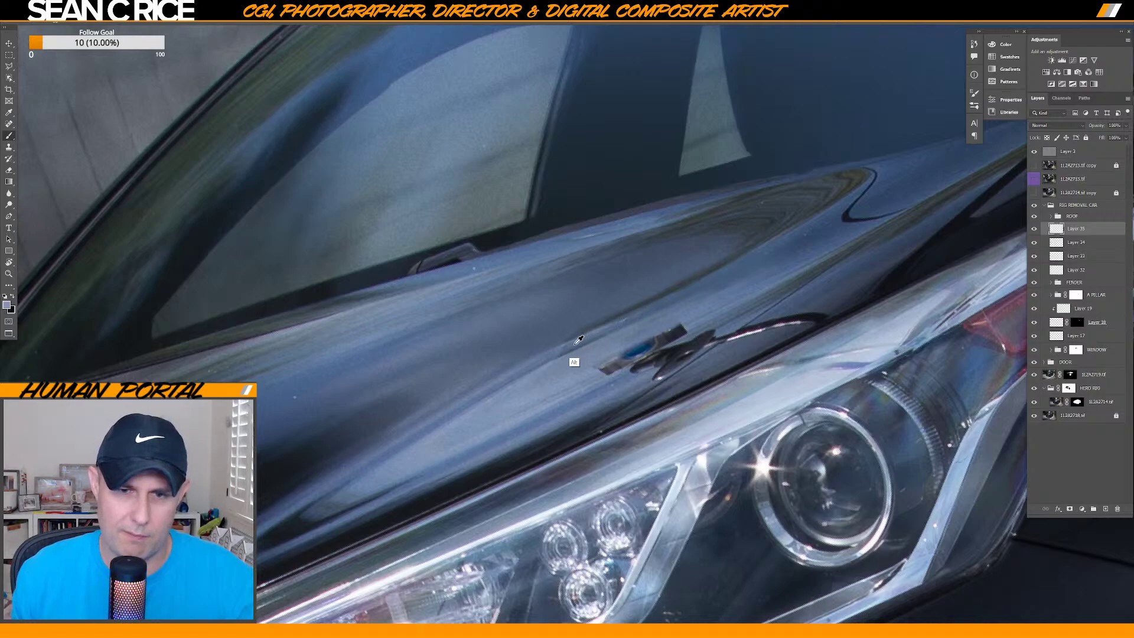
pyautogui.keyDown('alt'); pyautogui.click(544, 359); pyautogui.keyUp('alt')
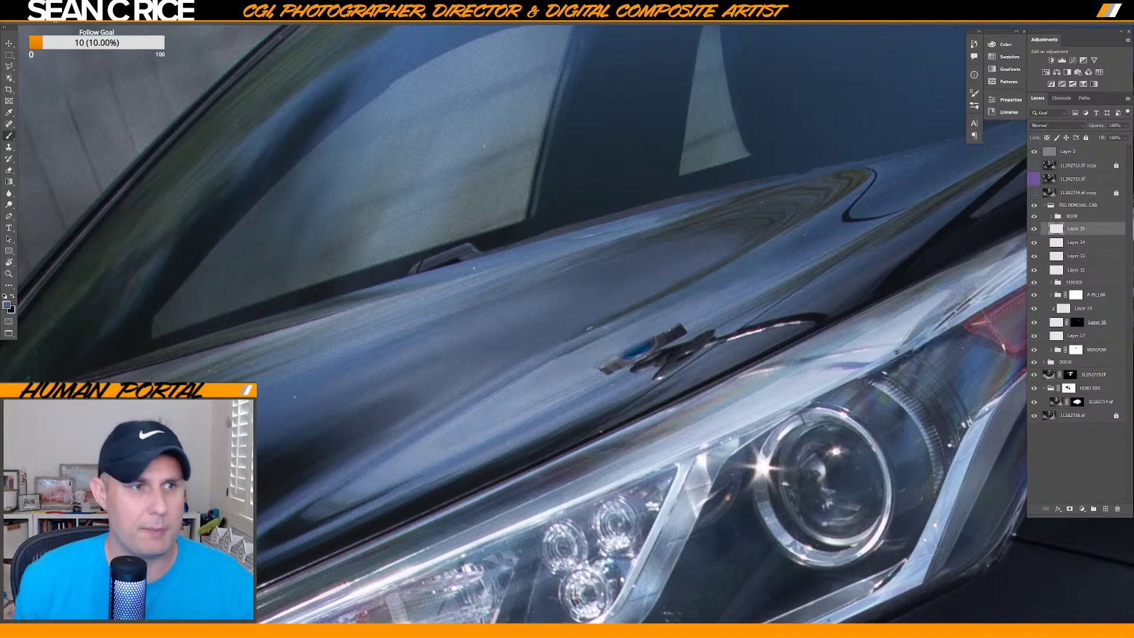
pyautogui.press('z')
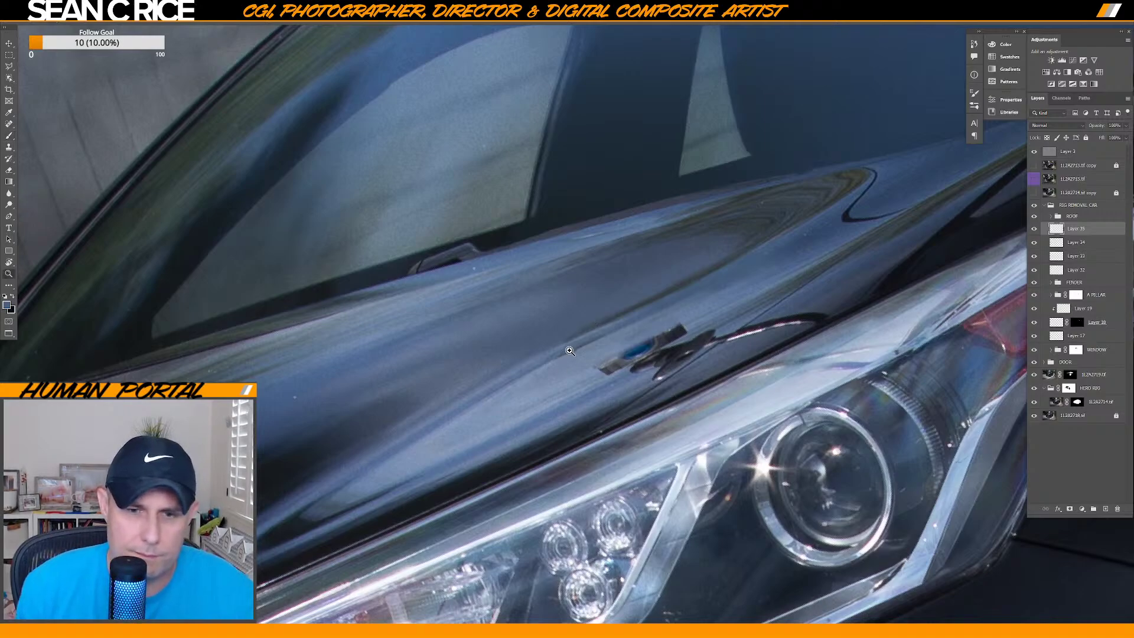
pyautogui.press('b')
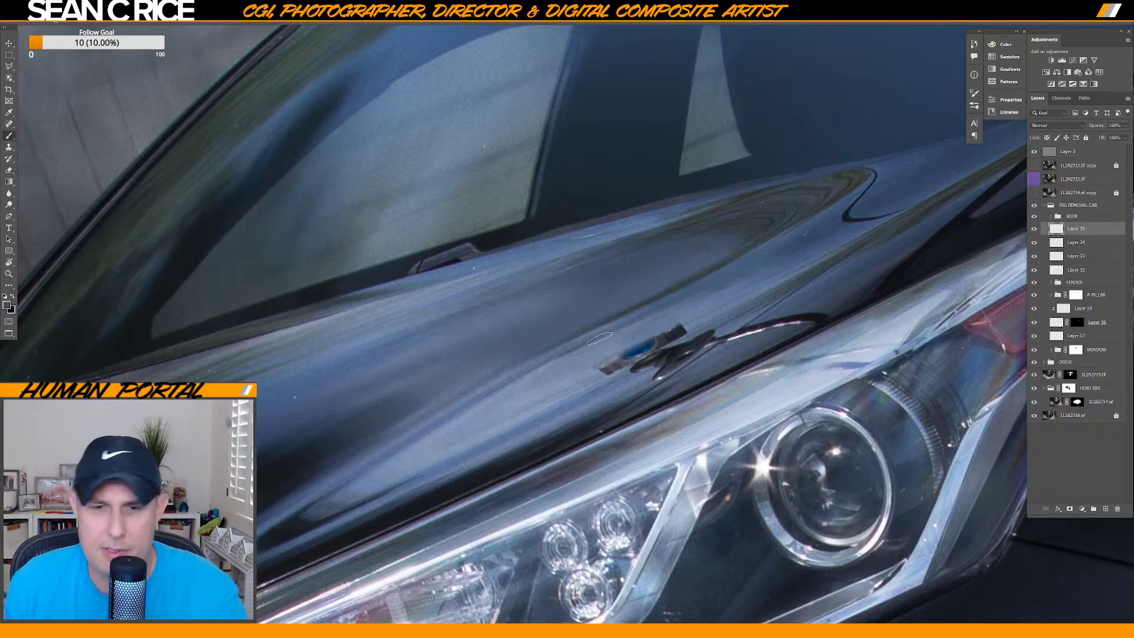
pyautogui.keyDown('alt'); pyautogui.click(553, 386); pyautogui.keyUp('alt')
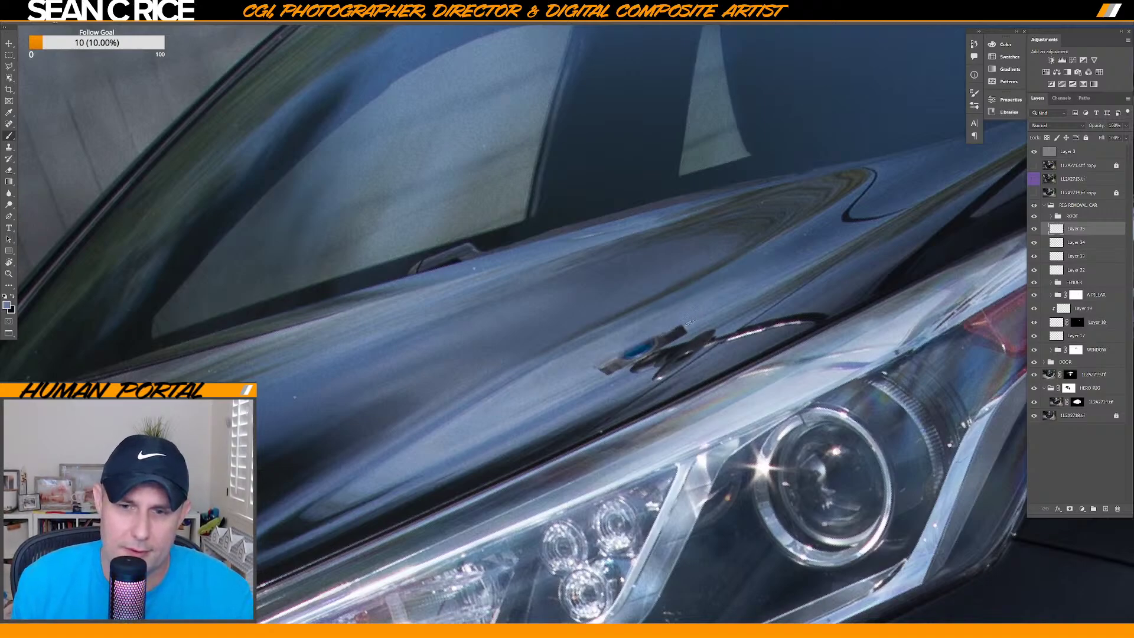
# Paint the blue suction disc and its surrounding bracket out of the hood with sampled reflection colours.
pyautogui.click(638, 344)
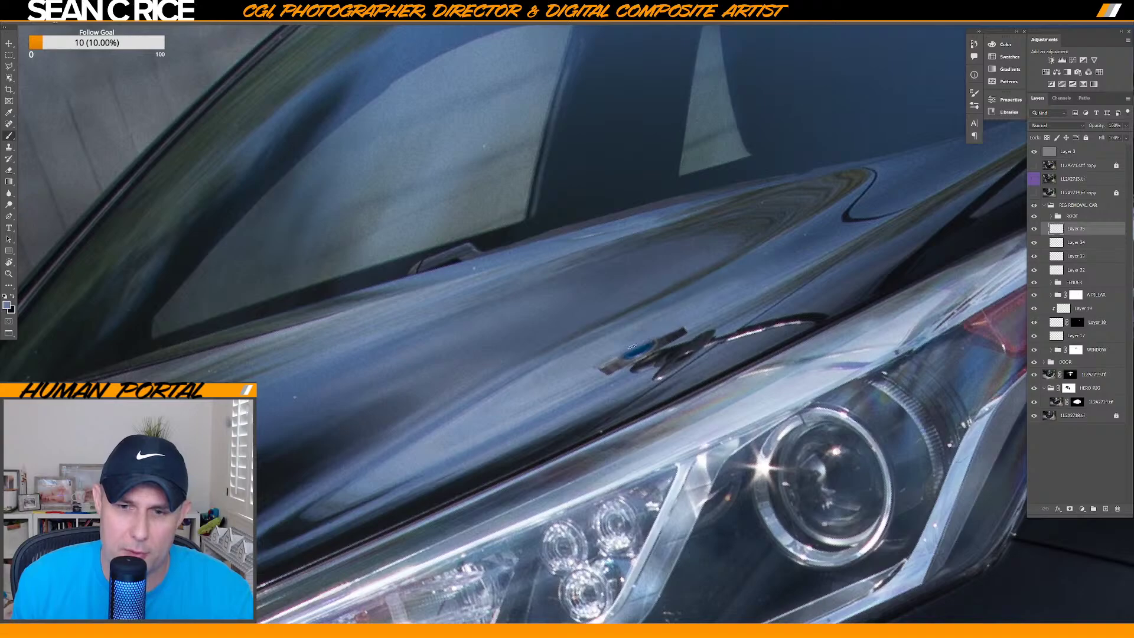
pyautogui.click(668, 341)
pyautogui.click(647, 346)
pyautogui.click(640, 346)
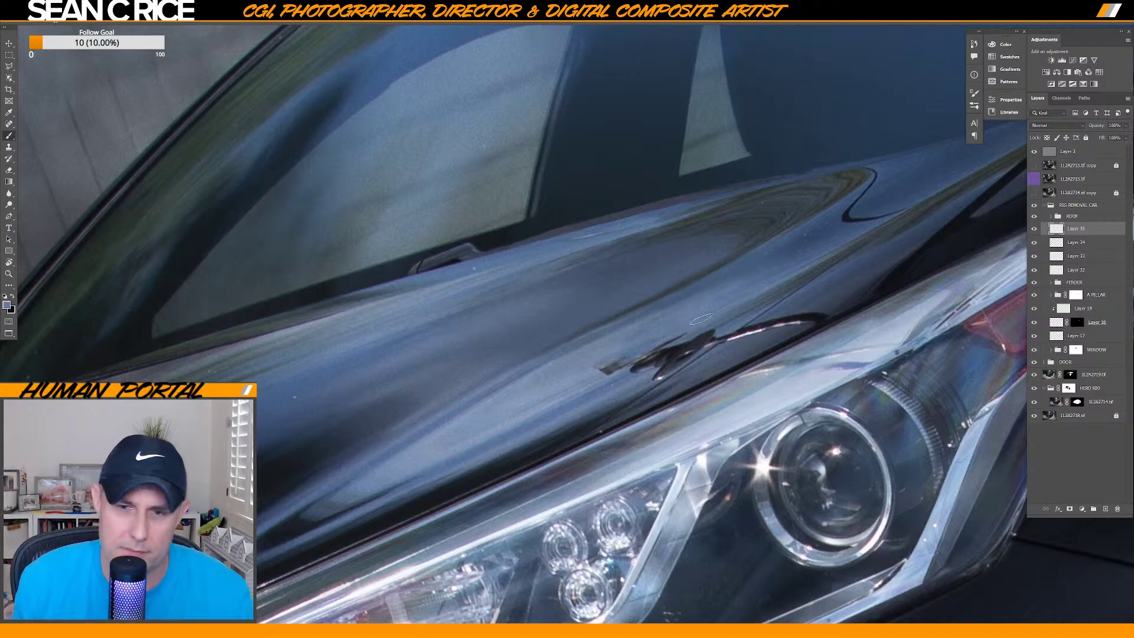
pyautogui.press('alt')
pyautogui.keyDown('alt'); pyautogui.click(593, 370); pyautogui.keyUp('alt')
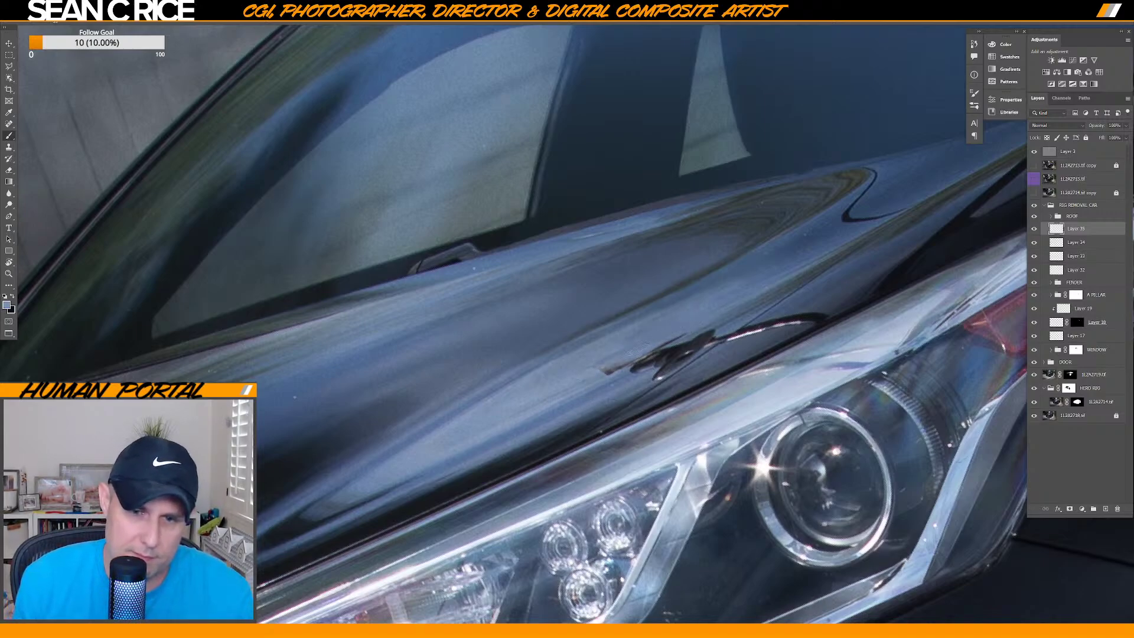
pyautogui.moveTo(664, 352)
pyautogui.mouseDown()
pyautogui.moveTo(603, 371)
pyautogui.moveTo(612, 367)
pyautogui.mouseUp()
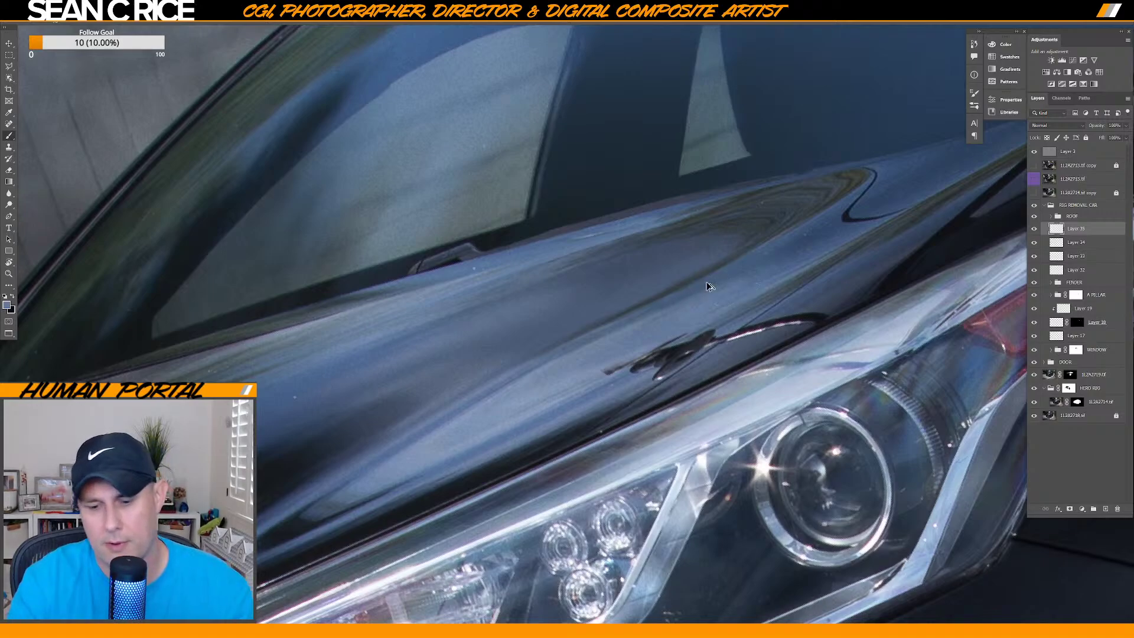
# Paint out the mount's remaining black reflection on the hood above the headlight, matching the surrounding blue-grey gradient.
pyautogui.hotkey('ctrl', '-')
pyautogui.hotkey('ctrl', '-')
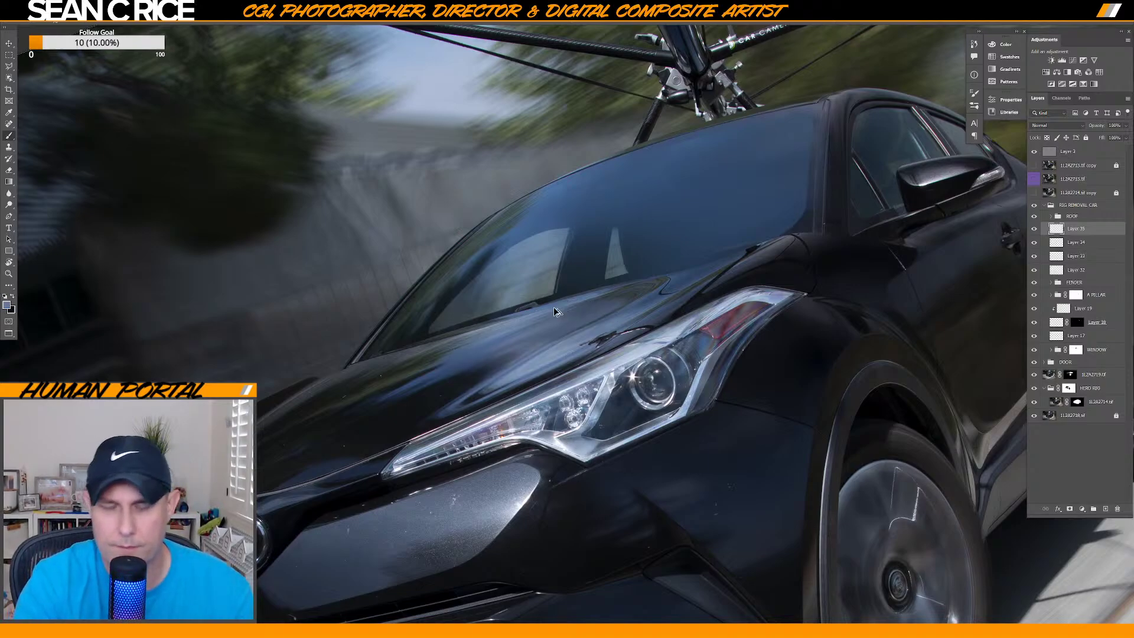
pyautogui.scroll(5, 554, 307)
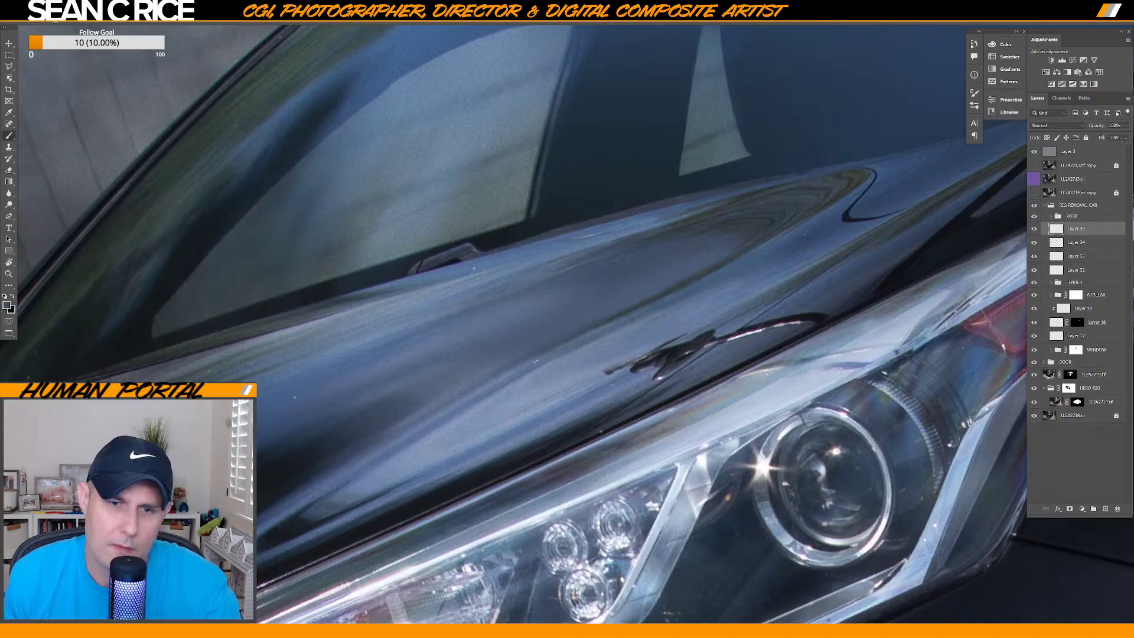
pyautogui.keyDown('alt'); pyautogui.click(602, 327); pyautogui.keyUp('alt')
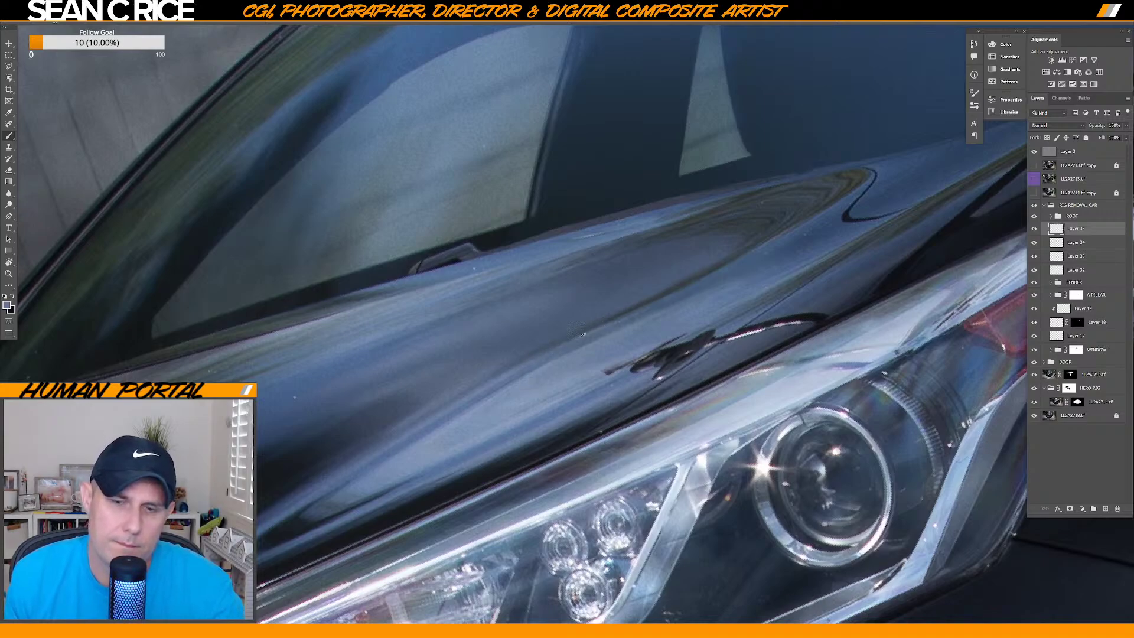
pyautogui.keyDown('alt'); pyautogui.click(574, 366); pyautogui.keyUp('alt')
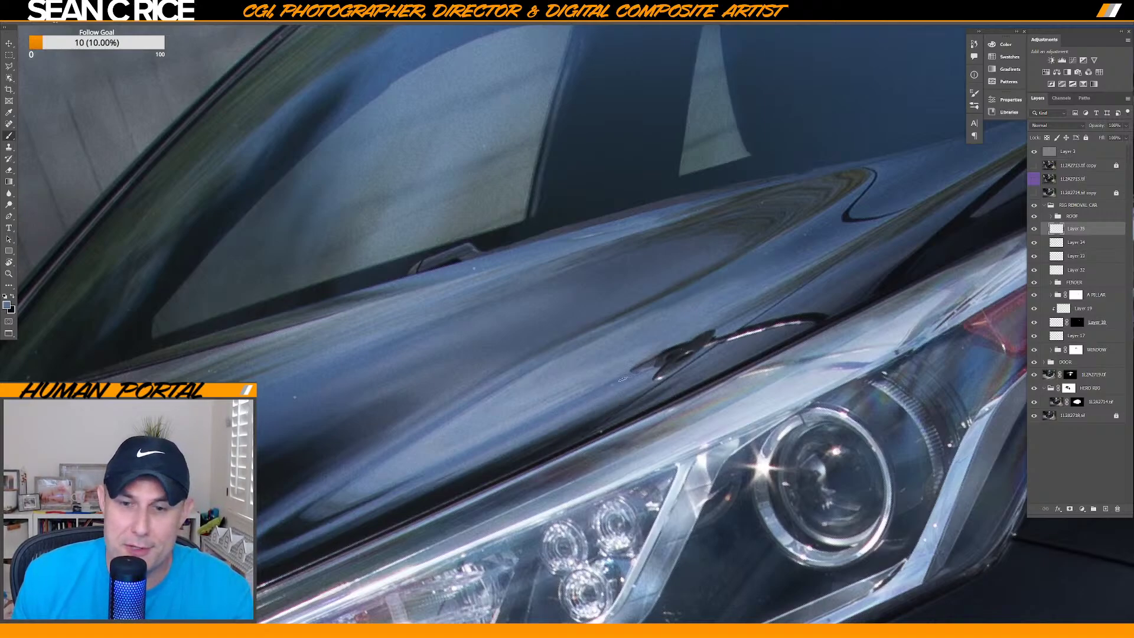
pyautogui.press('alt')
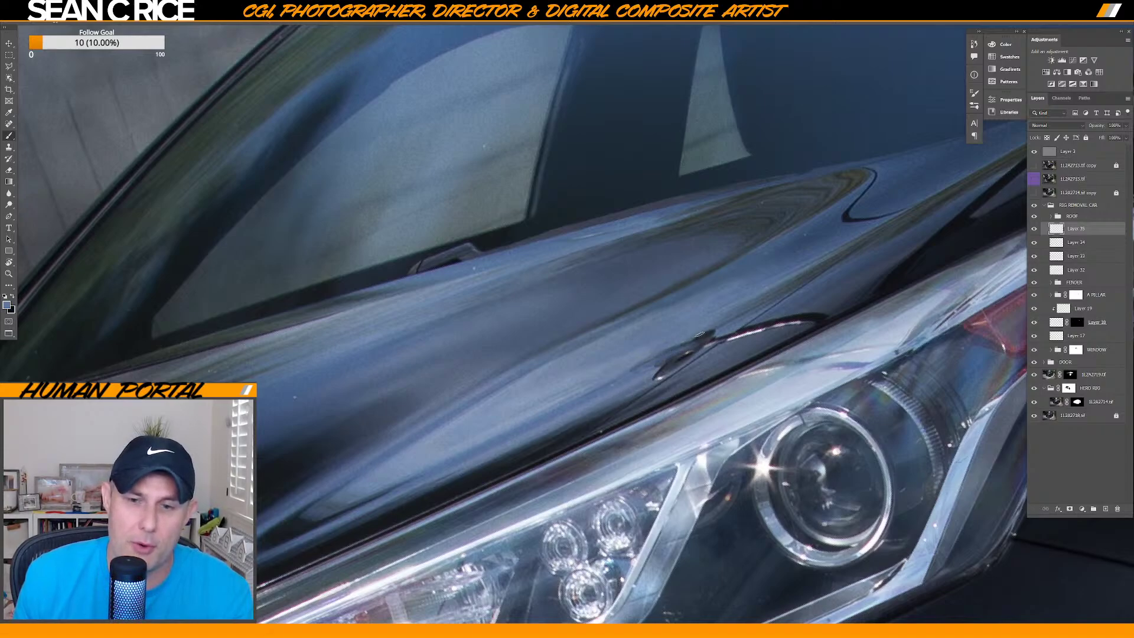
pyautogui.press('alt')
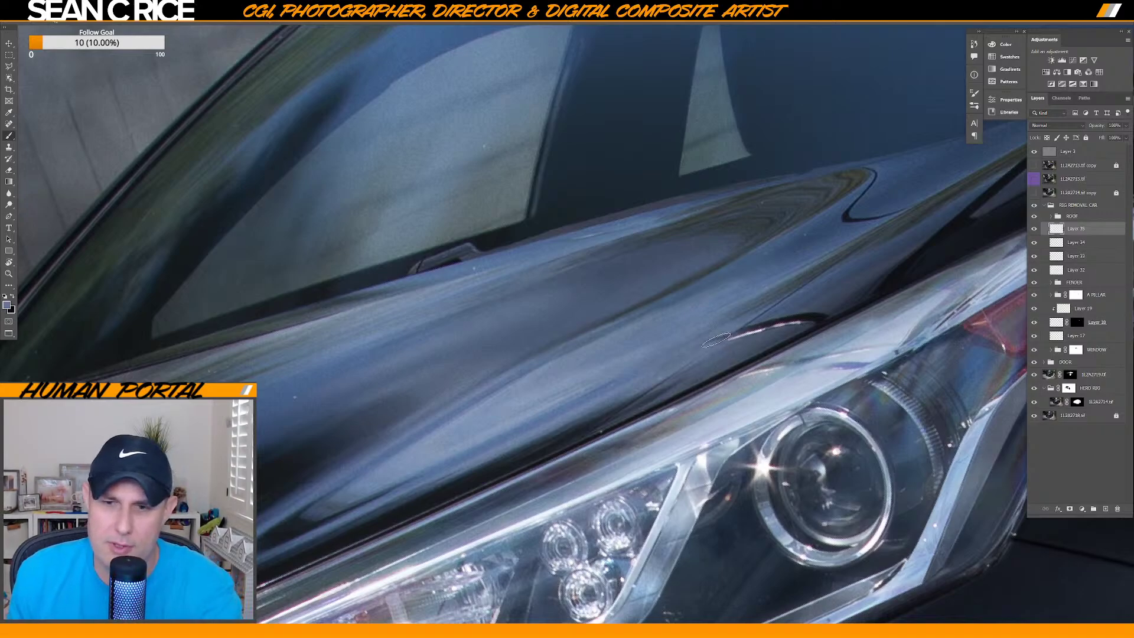
# Paint out the curved bright line above the headlight and smooth the hood tones around it with a larger brush.
pyautogui.press('alt')
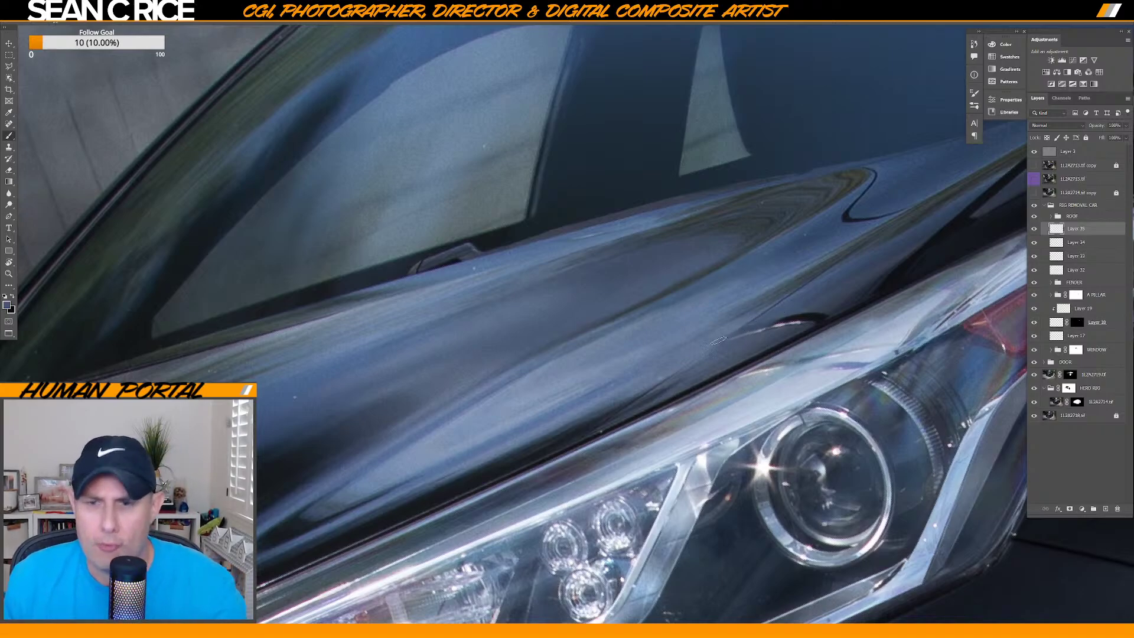
pyautogui.press(']')
pyautogui.press(']')
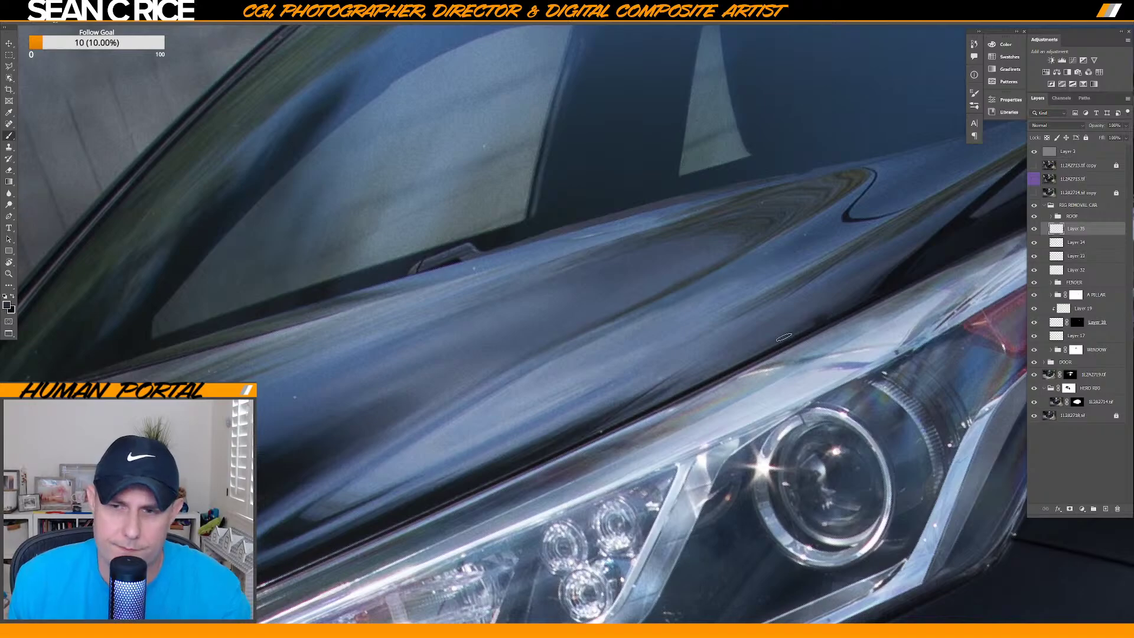
pyautogui.click(798, 313)
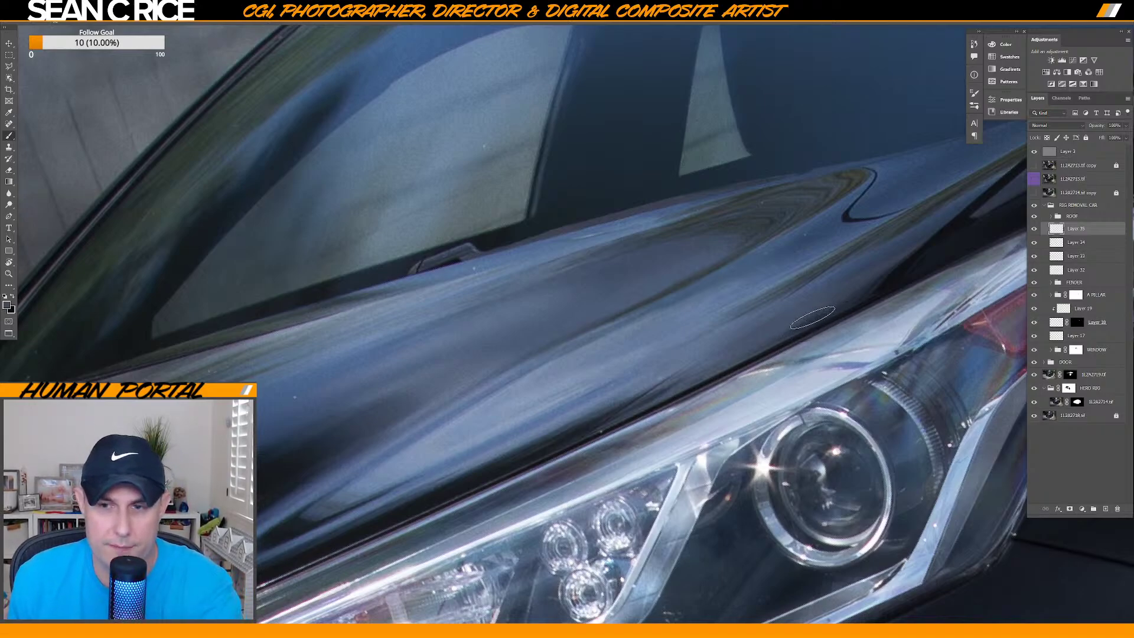
pyautogui.press(']')
pyautogui.press(']')
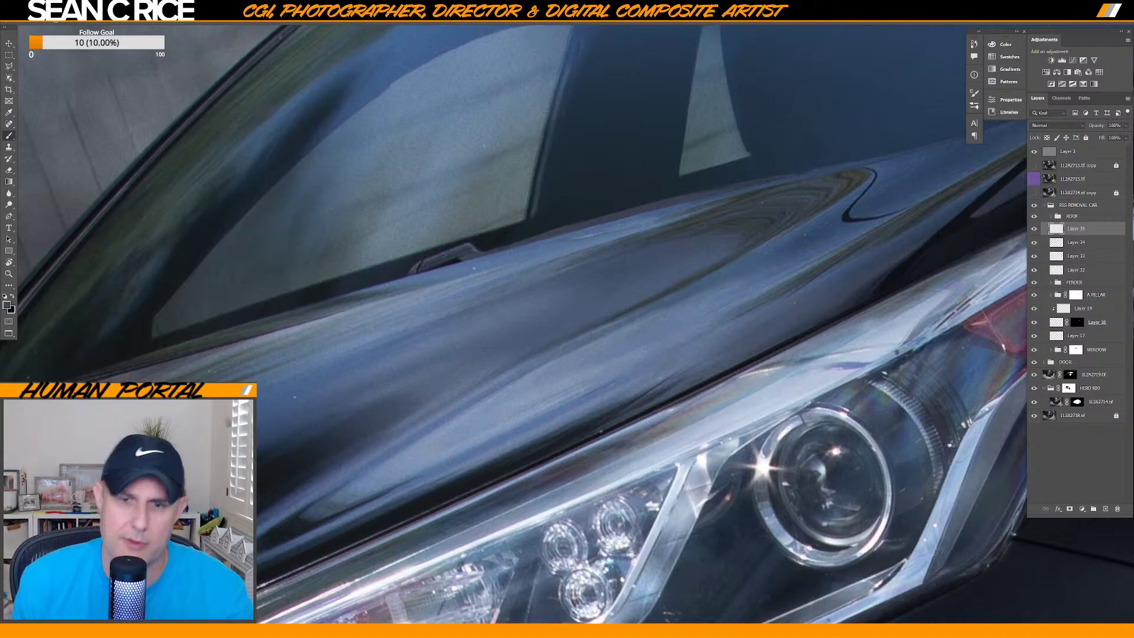
# Smooth the dark tones along the hood edge above the headlight with a smaller brush and colours sampled from the surrounding reflections.
pyautogui.press('[')
pyautogui.press('[')
pyautogui.press('[')
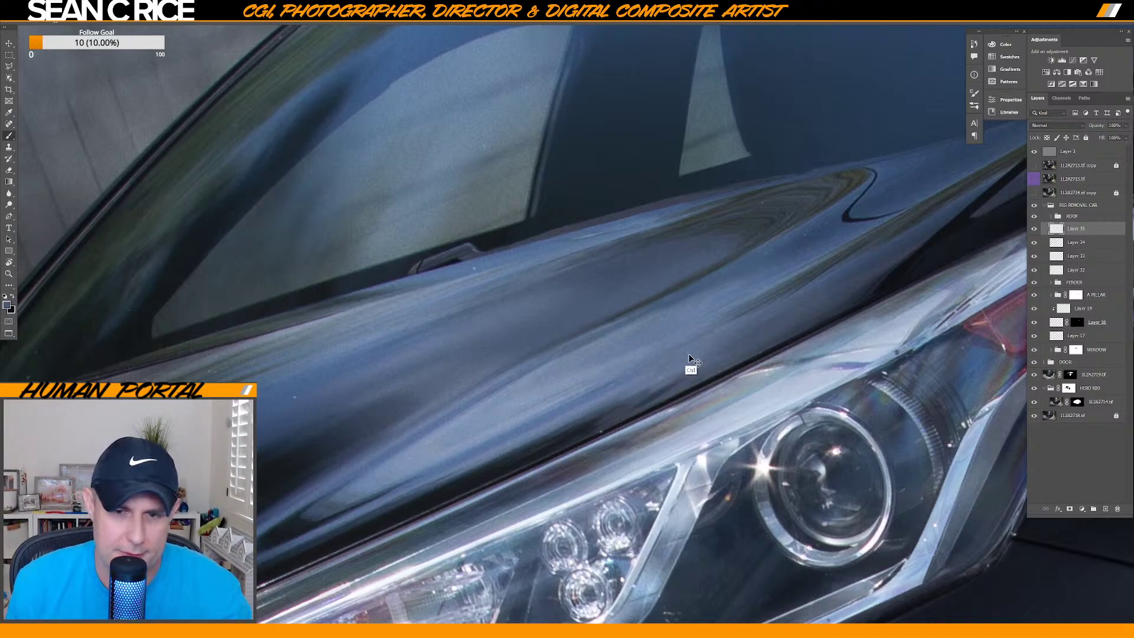
pyautogui.press('alt')
pyautogui.keyDown('alt'); pyautogui.click(607, 424); pyautogui.keyUp('alt')
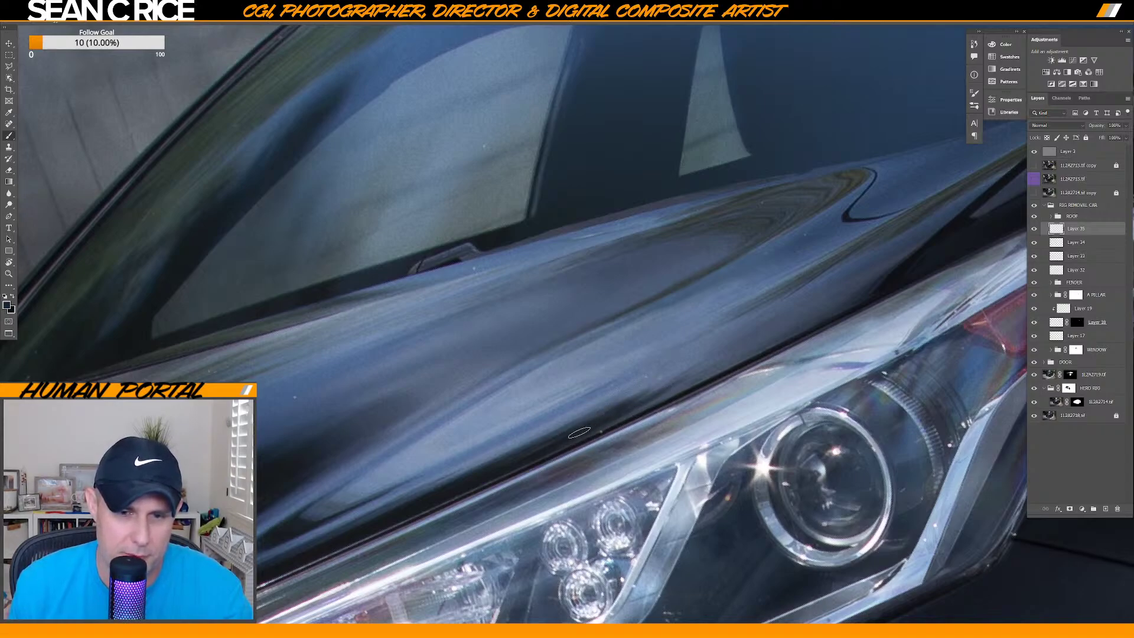
pyautogui.press('alt')
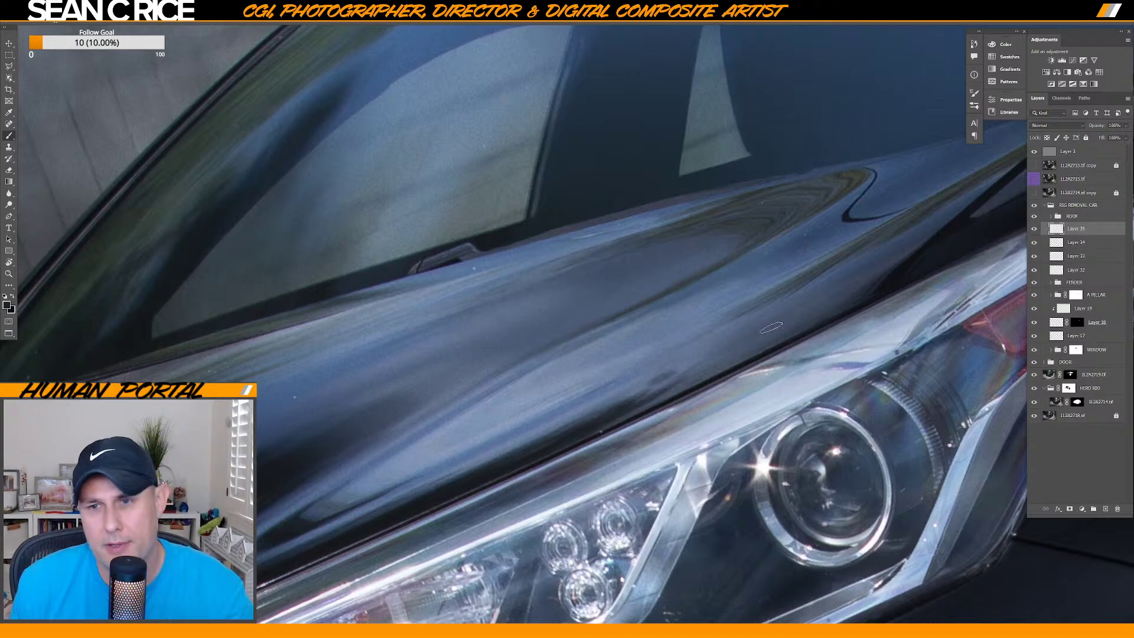
pyautogui.moveTo(771, 313); pyautogui.dragTo(669, 369)
pyautogui.moveTo(486, 472); pyautogui.dragTo(625, 378)
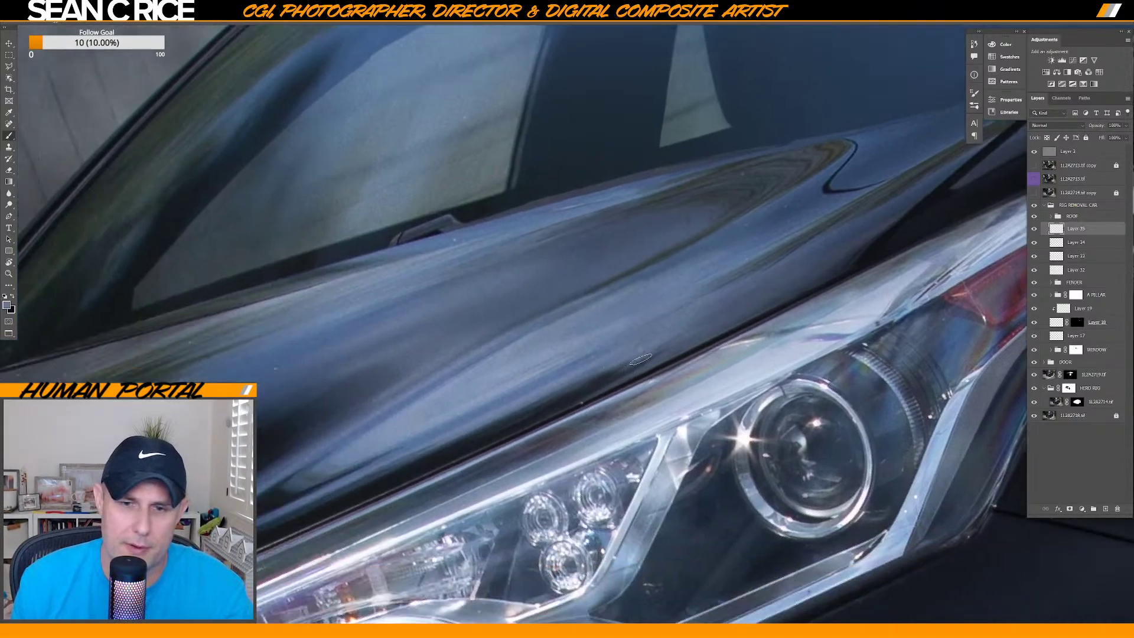
pyautogui.keyDown('alt'); pyautogui.click(523, 334); pyautogui.keyUp('alt')
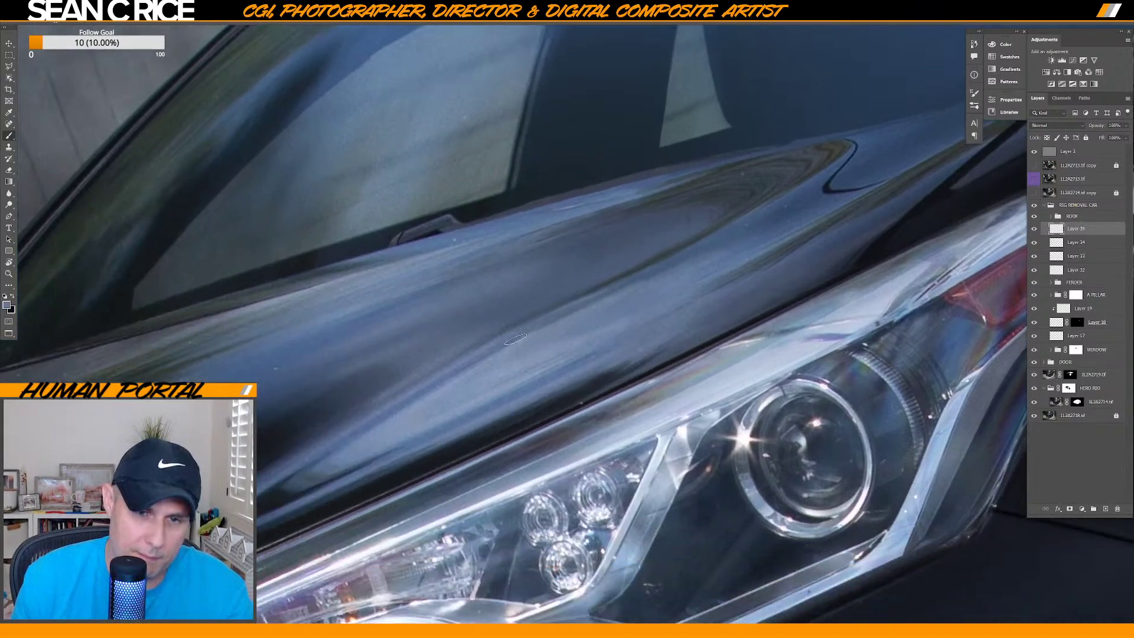
# Group the four loose hood retouch layers together between the ROOF and FENDER groups.
pyautogui.keyDown('shift'); pyautogui.click(1083, 272); pyautogui.keyUp('shift')
pyautogui.hotkey('ctrl', 'g')
pyautogui.doubleClick(1074, 227)
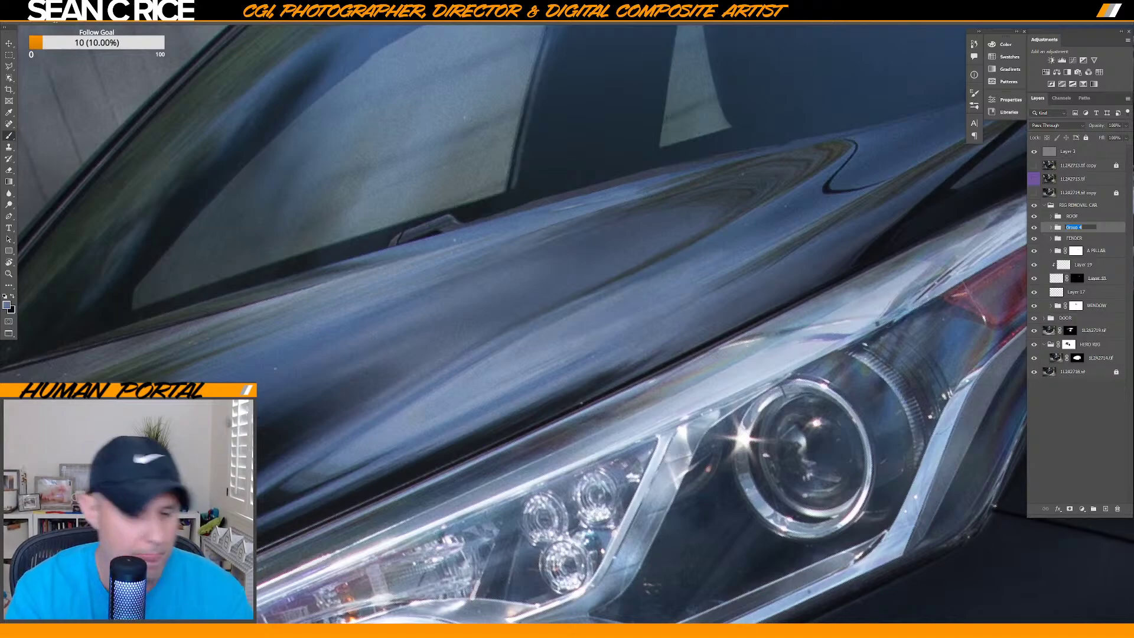
pyautogui.hotkey('alt', 'h')
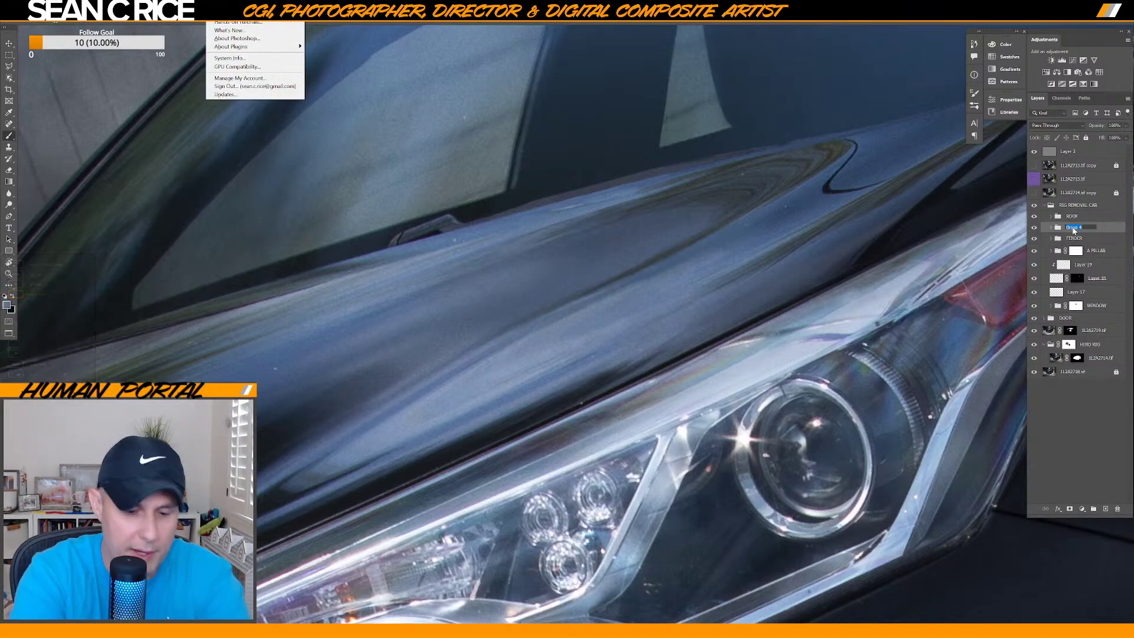
pyautogui.press('Return')
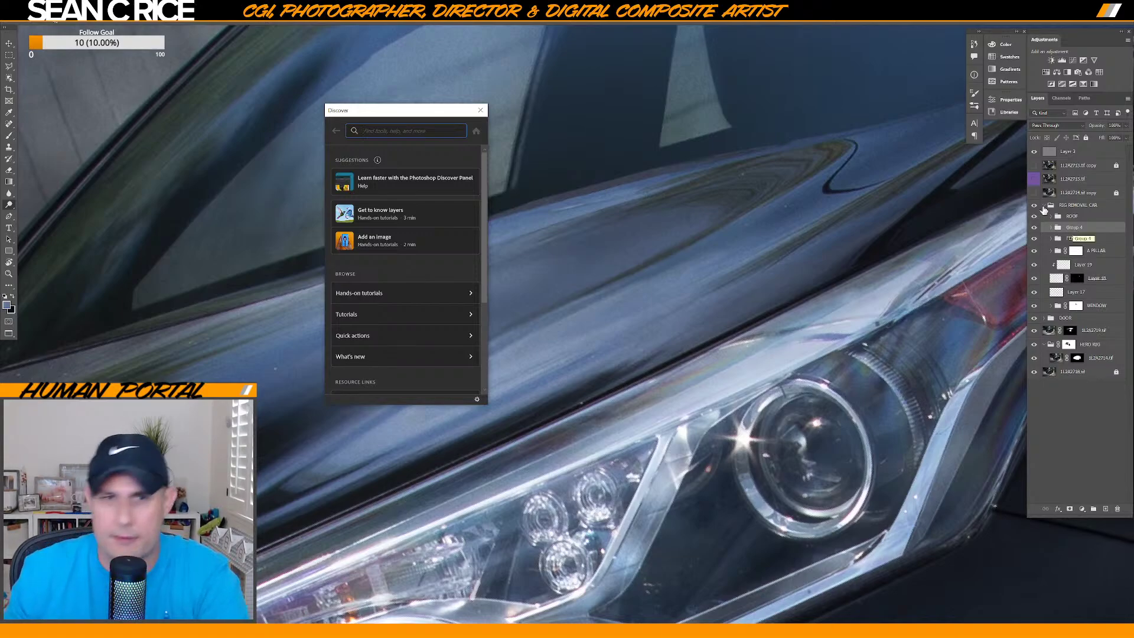
pyautogui.click(480, 110)
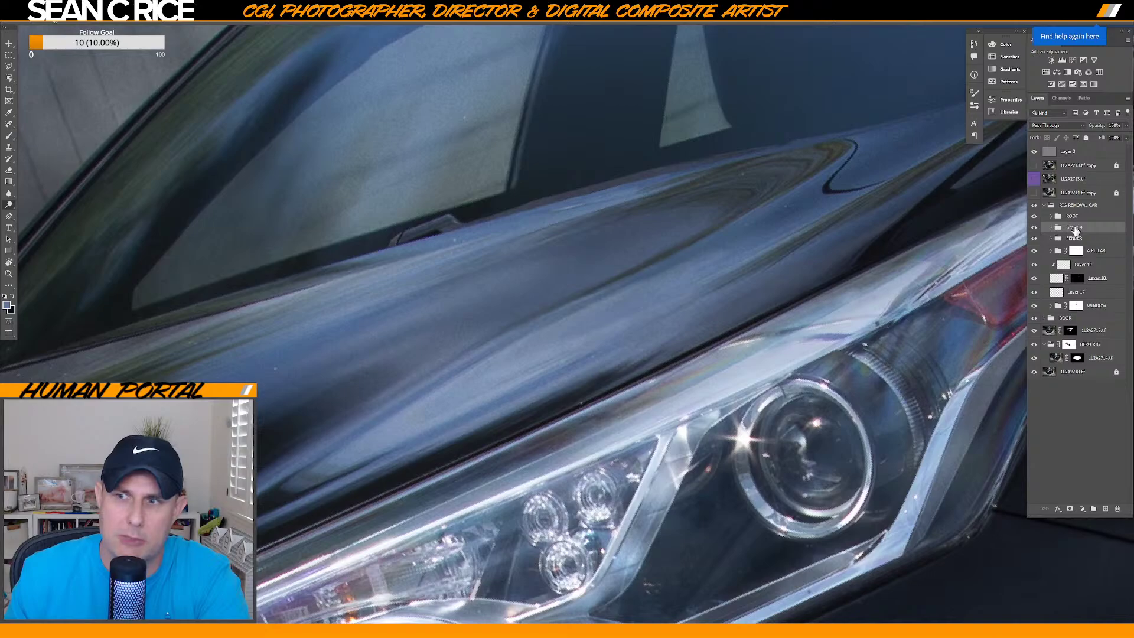
# Rename the new layer group as HOOD.
pyautogui.doubleClick(1074, 228)
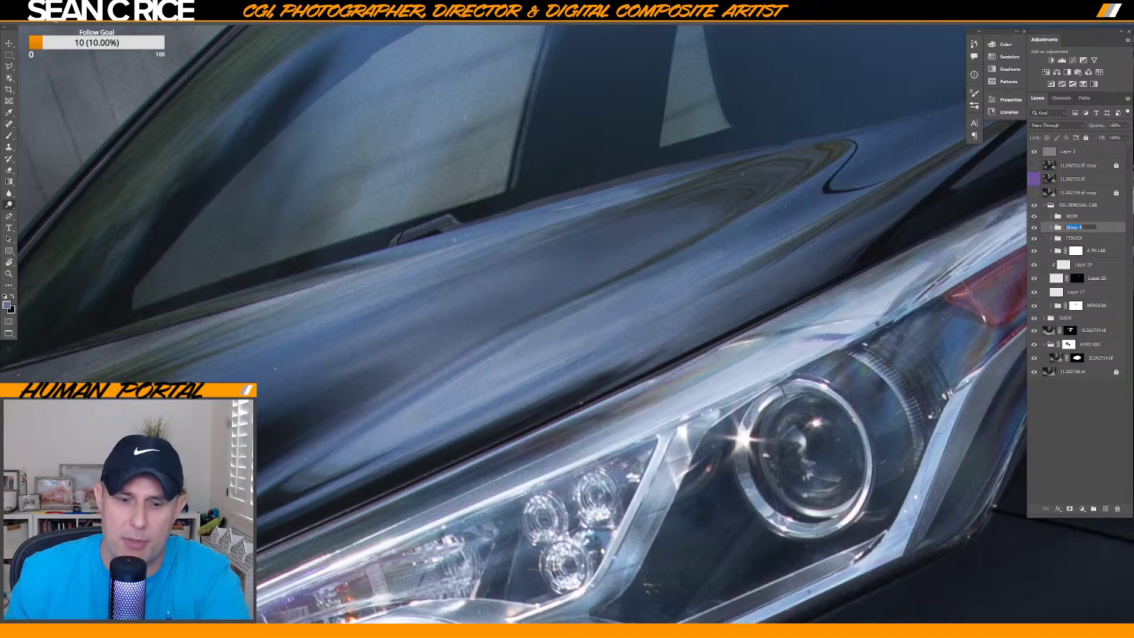
pyautogui.write('HOOD')
pyautogui.press('Return')
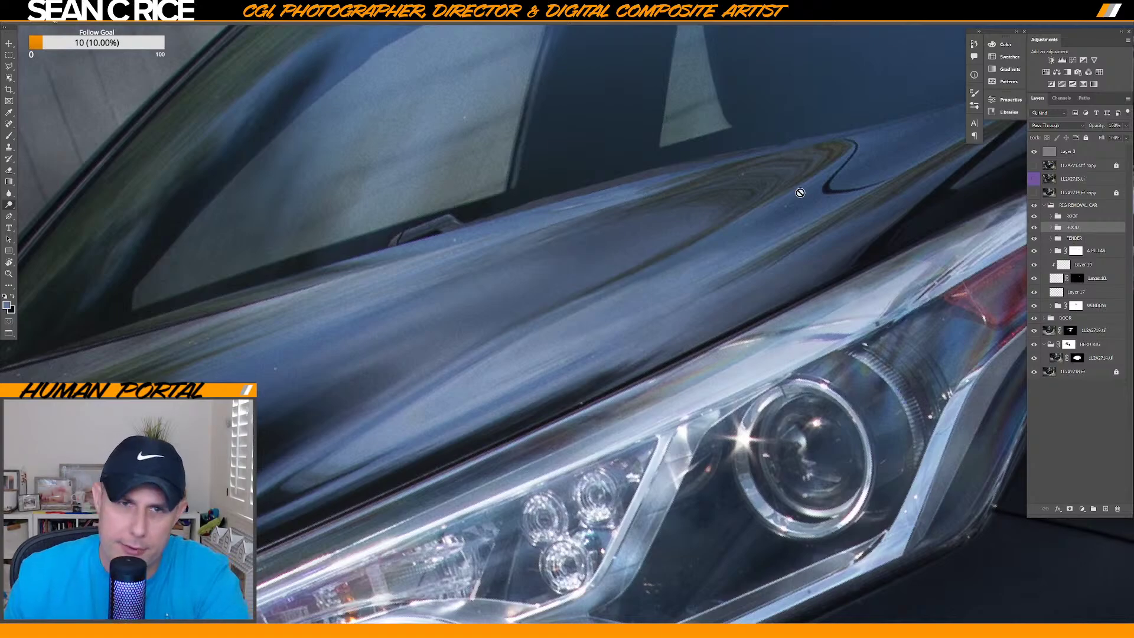
# Compare the hood before and after the retouch by toggling the HOOD group's visibility, ending with the group visible.
pyautogui.click(1034, 228)
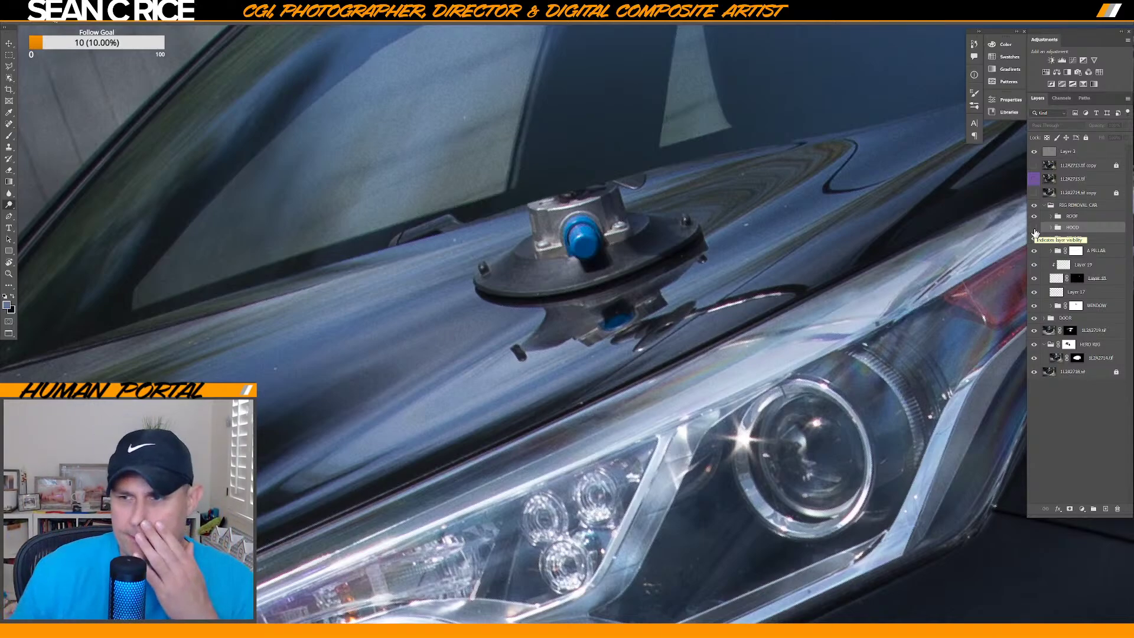
pyautogui.click(1035, 229)
pyautogui.click(1034, 229)
pyautogui.click(1034, 228)
pyautogui.click(1034, 228)
pyautogui.click(1035, 228)
pyautogui.click(1034, 228)
pyautogui.click(1035, 228)
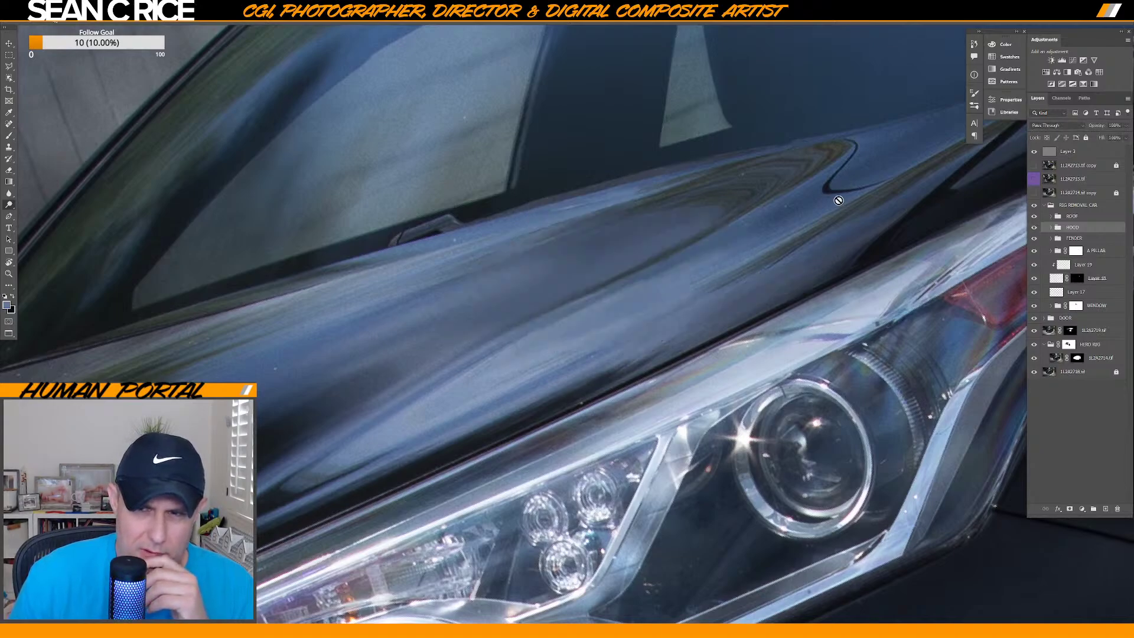
pyautogui.click(1035, 229)
pyautogui.click(1034, 229)
pyautogui.click(1035, 229)
pyautogui.click(1034, 229)
pyautogui.click(1034, 230)
pyautogui.click(1035, 230)
pyautogui.click(1034, 229)
pyautogui.click(1035, 229)
pyautogui.click(1035, 229)
pyautogui.click(1035, 229)
pyautogui.click(1035, 230)
pyautogui.click(1035, 229)
pyautogui.click(1035, 229)
pyautogui.click(1035, 229)
pyautogui.click(1035, 230)
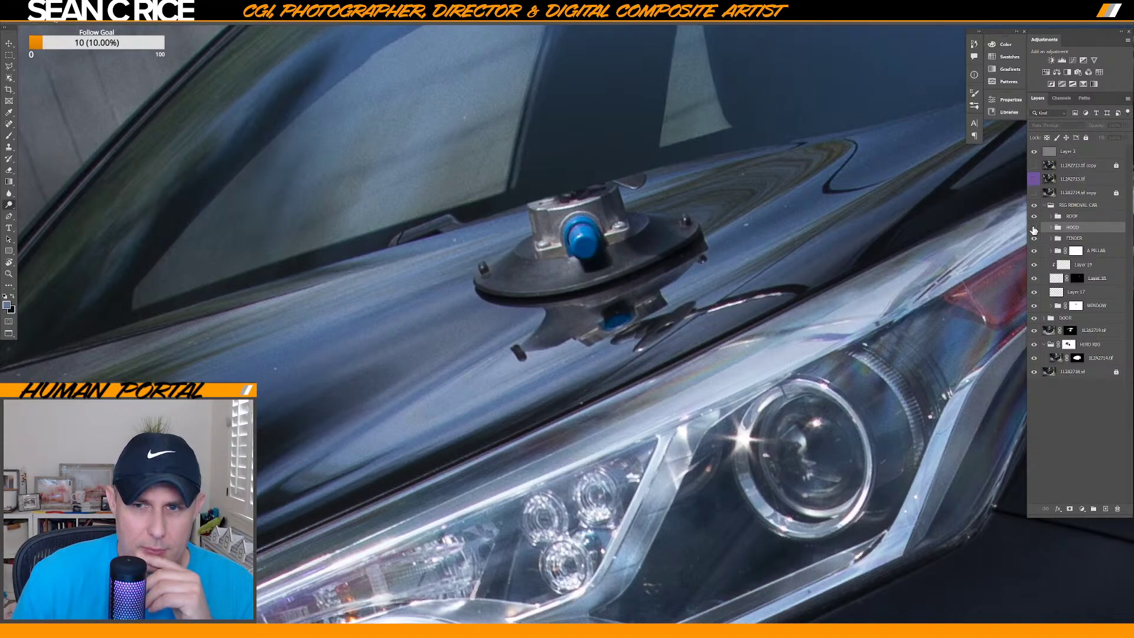
pyautogui.click(1035, 229)
pyautogui.click(1035, 230)
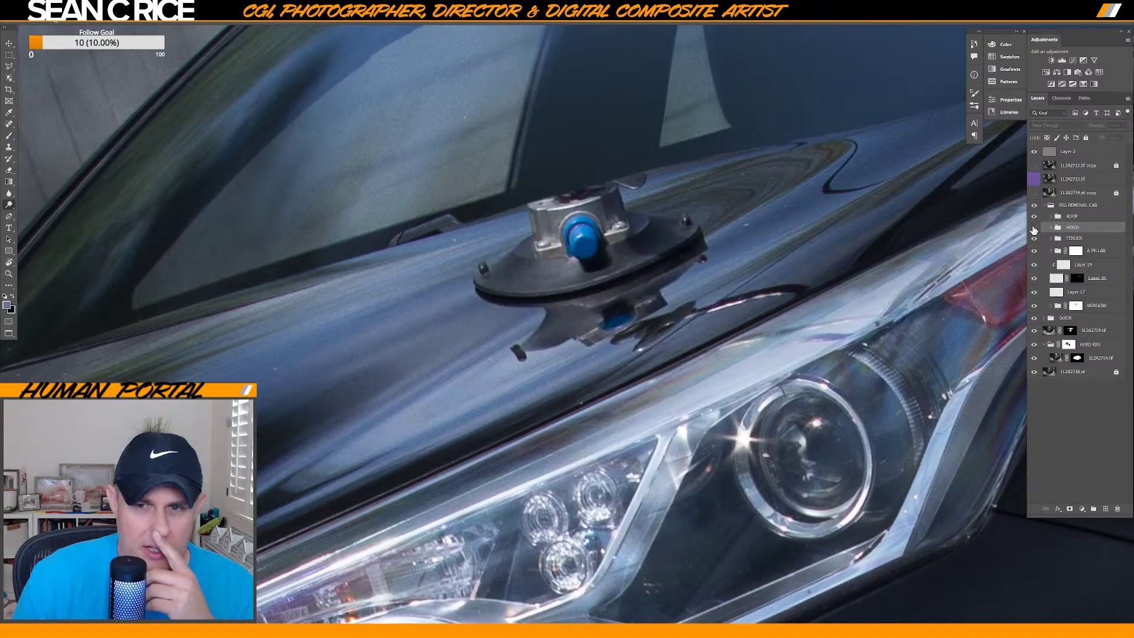
pyautogui.click(1035, 229)
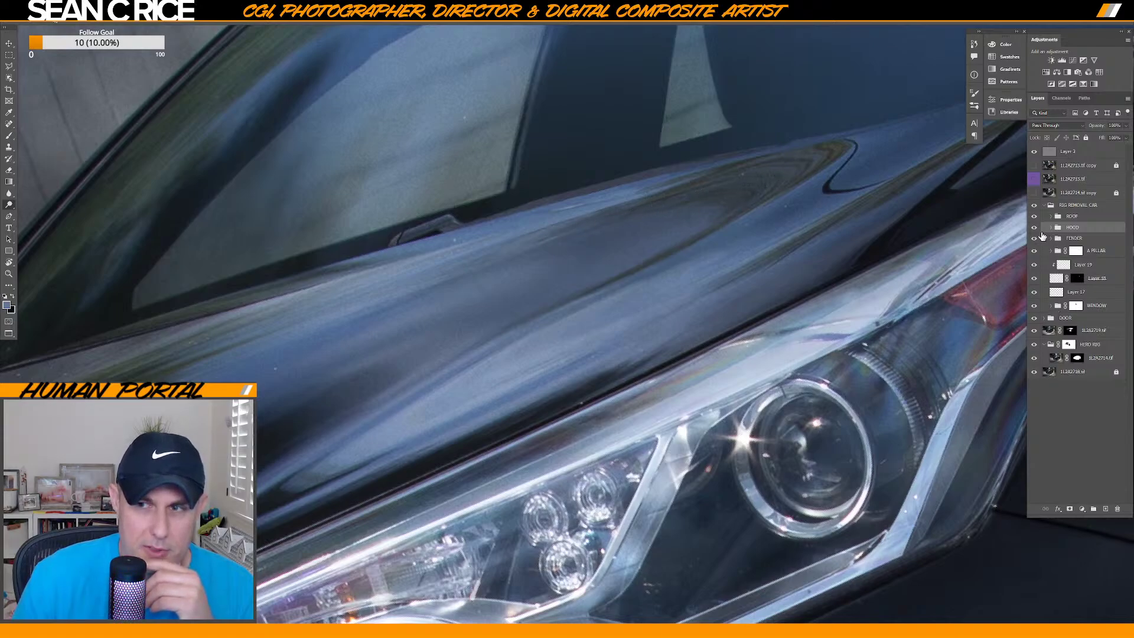
pyautogui.click(1034, 228)
pyautogui.click(1035, 228)
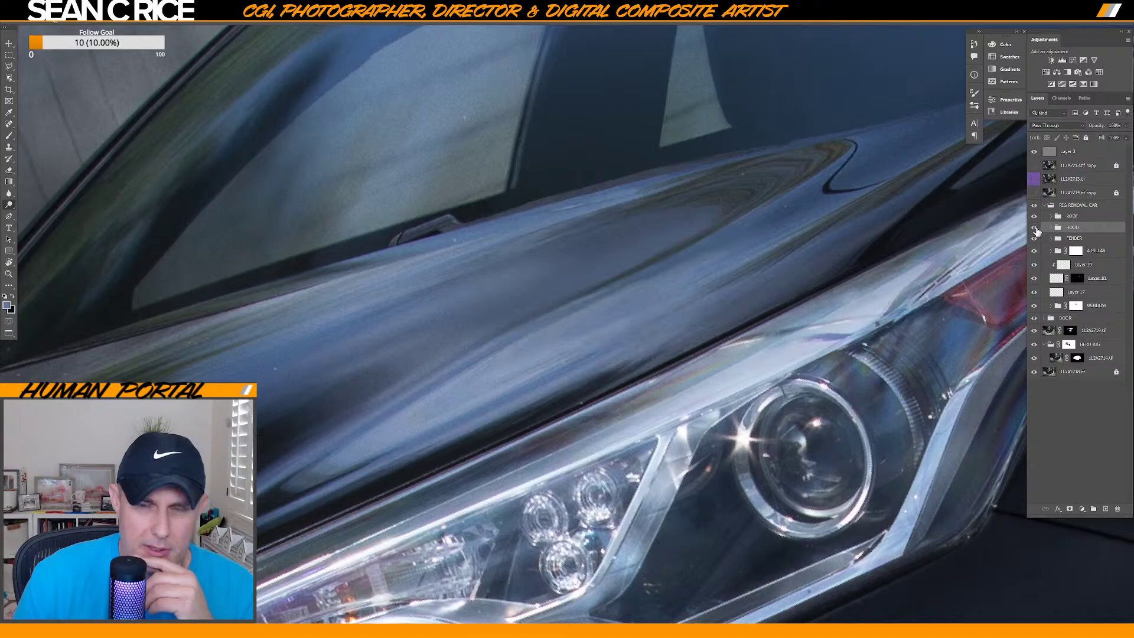
pyautogui.click(1037, 229)
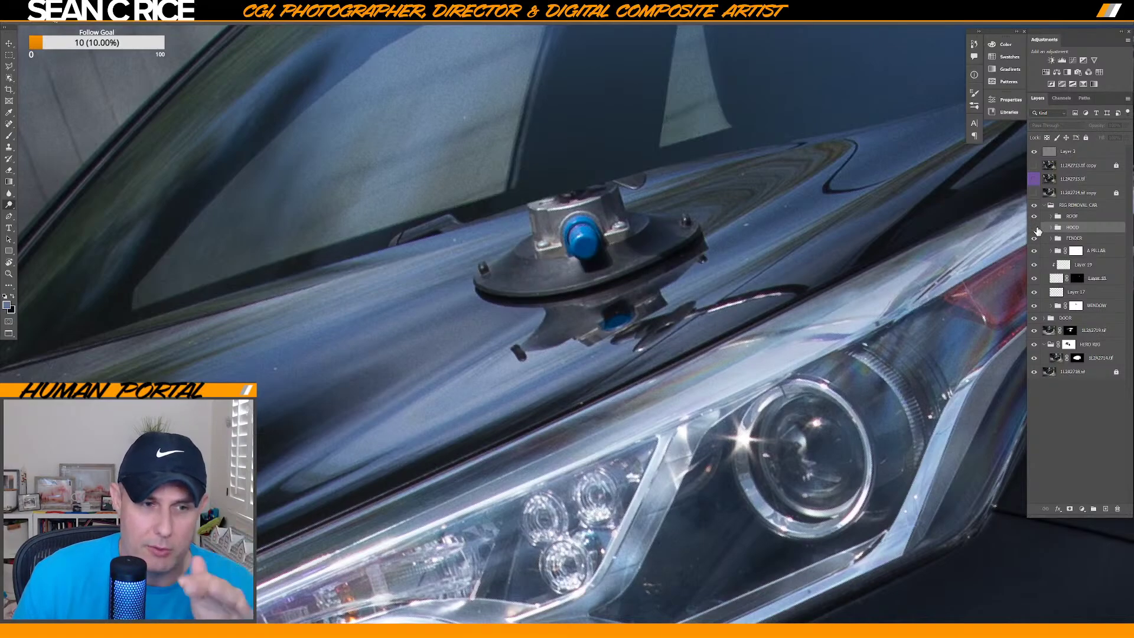
pyautogui.click(1035, 228)
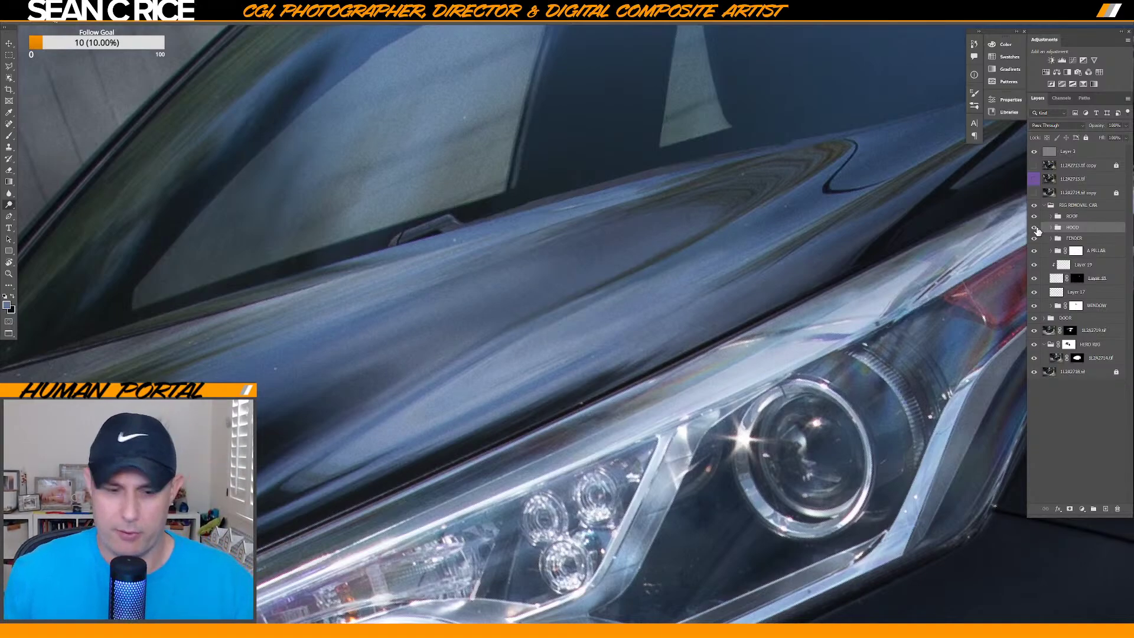
# Add a new empty layer above the existing layers inside the HOOD group and ready the Brush tool.
pyautogui.click(1051, 228)
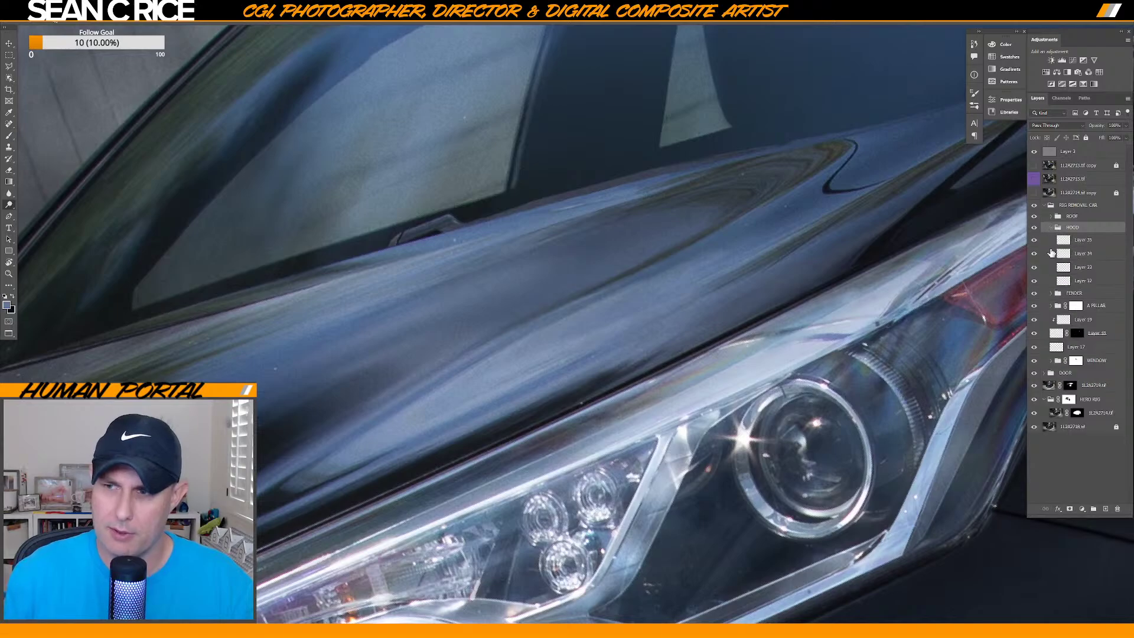
pyautogui.click(1093, 240)
pyautogui.hotkey('ctrl', 'shift', 'n')
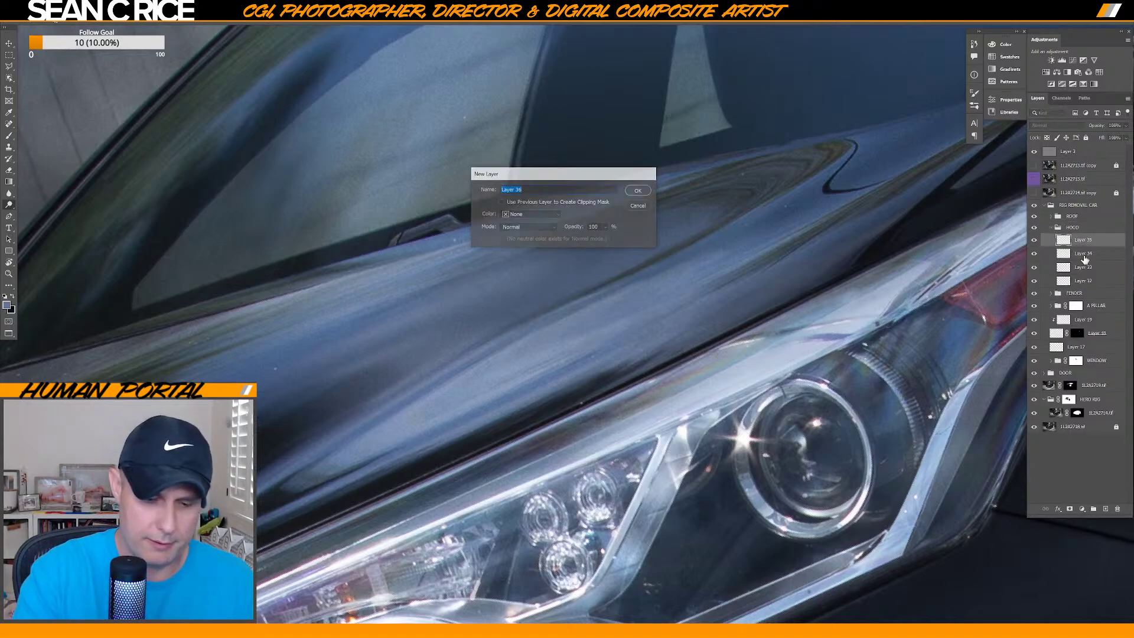
pyautogui.press('Return')
pyautogui.press('b')
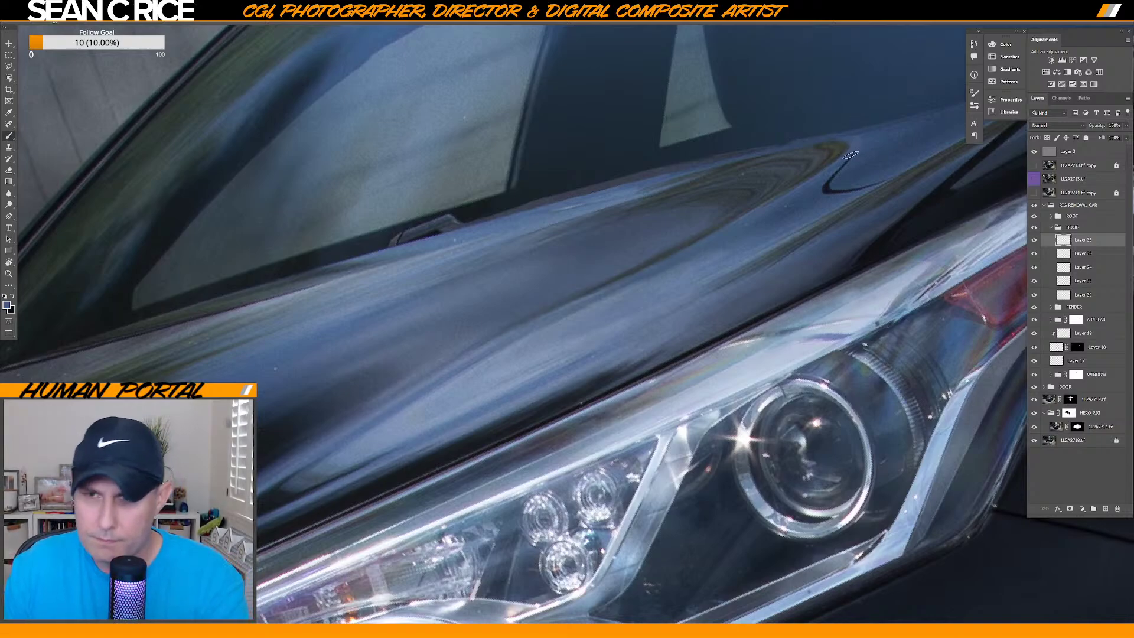
# Paint out the upper end of the thin black curved line near the hood's rear edge with a sampled hood colour.
pyautogui.press('alt')
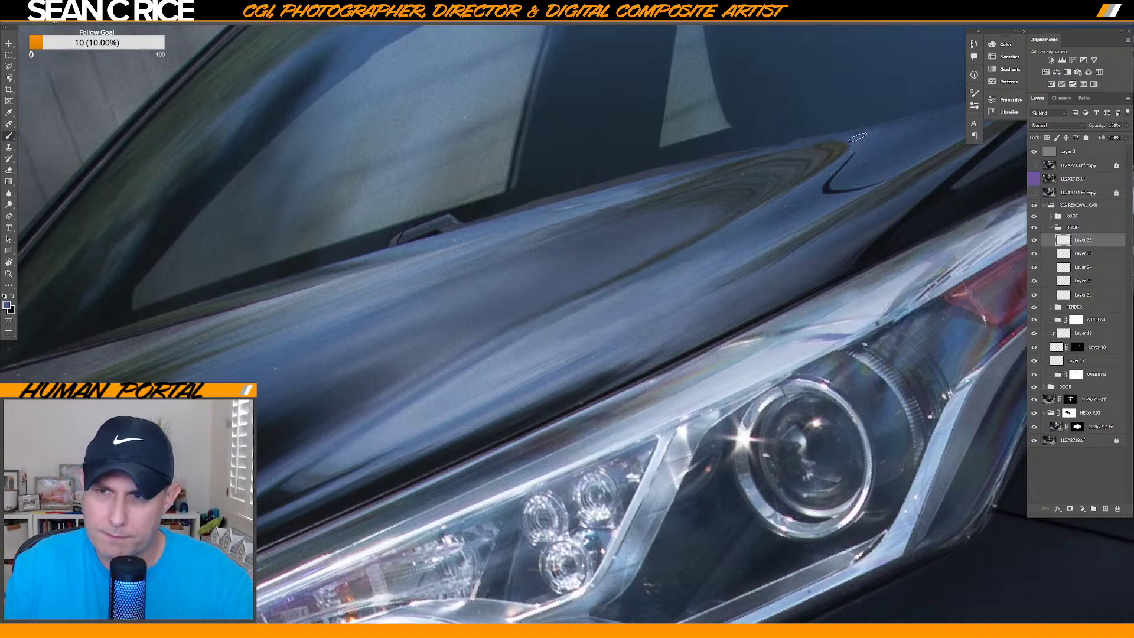
pyautogui.keyDown('alt'); pyautogui.click(835, 166); pyautogui.keyUp('alt')
pyautogui.moveTo(846, 155); pyautogui.dragTo(833, 171)
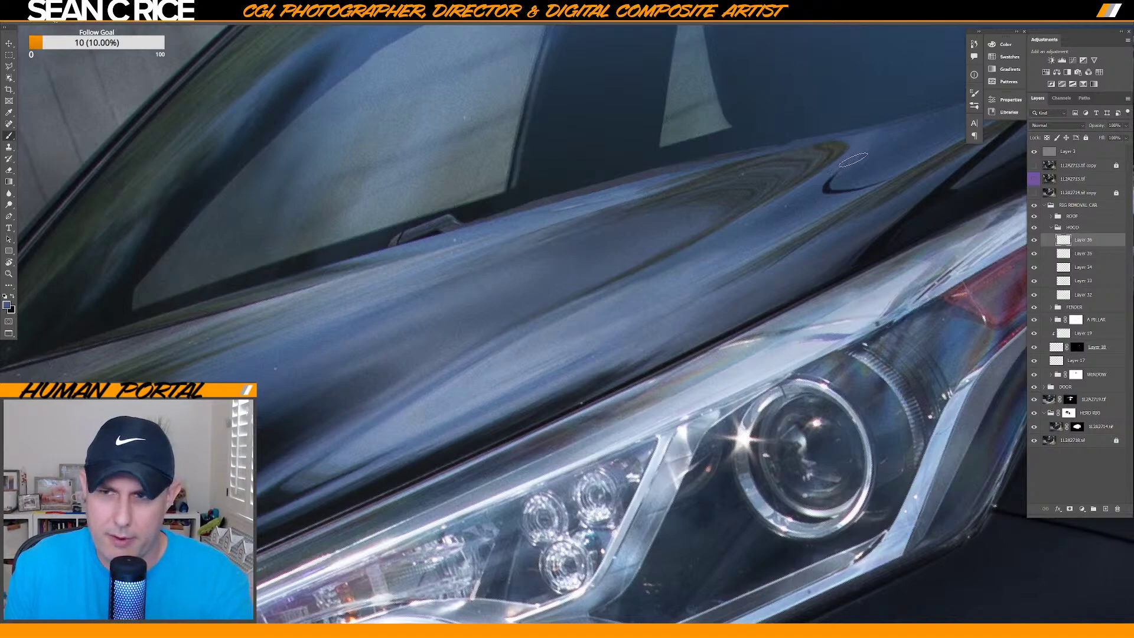
# Paint out the rest of the black curved reflection on the hood with a larger brush, blending in resampled blue-grey tones.
pyautogui.press(']')
pyautogui.press(']')
pyautogui.press(']')
pyautogui.press('alt')
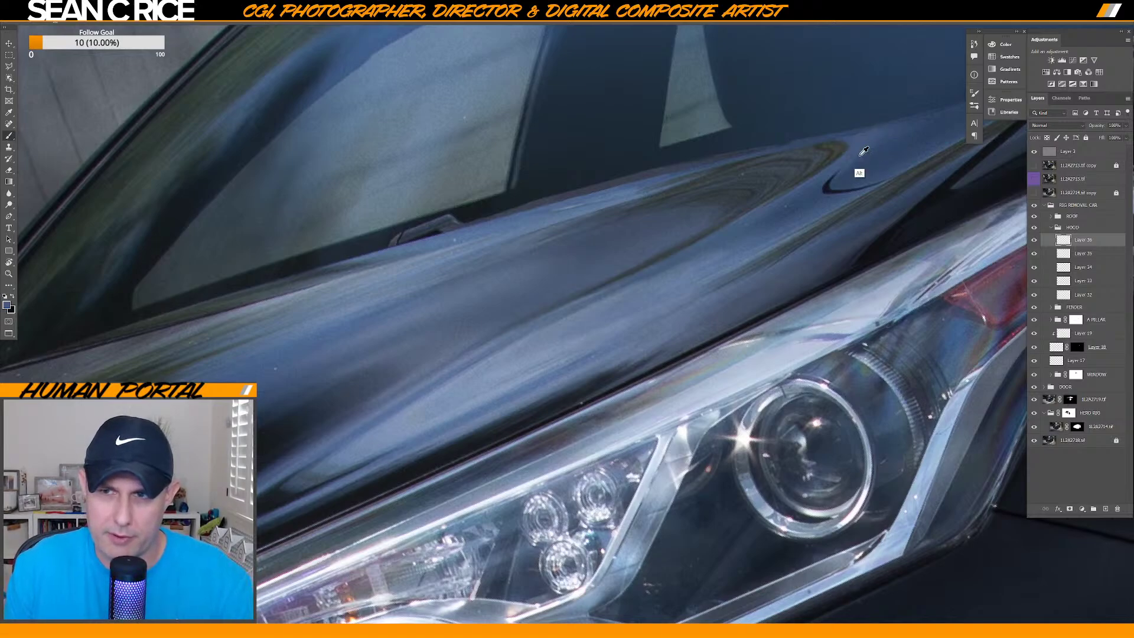
pyautogui.keyDown('alt'); pyautogui.click(813, 194); pyautogui.keyUp('alt')
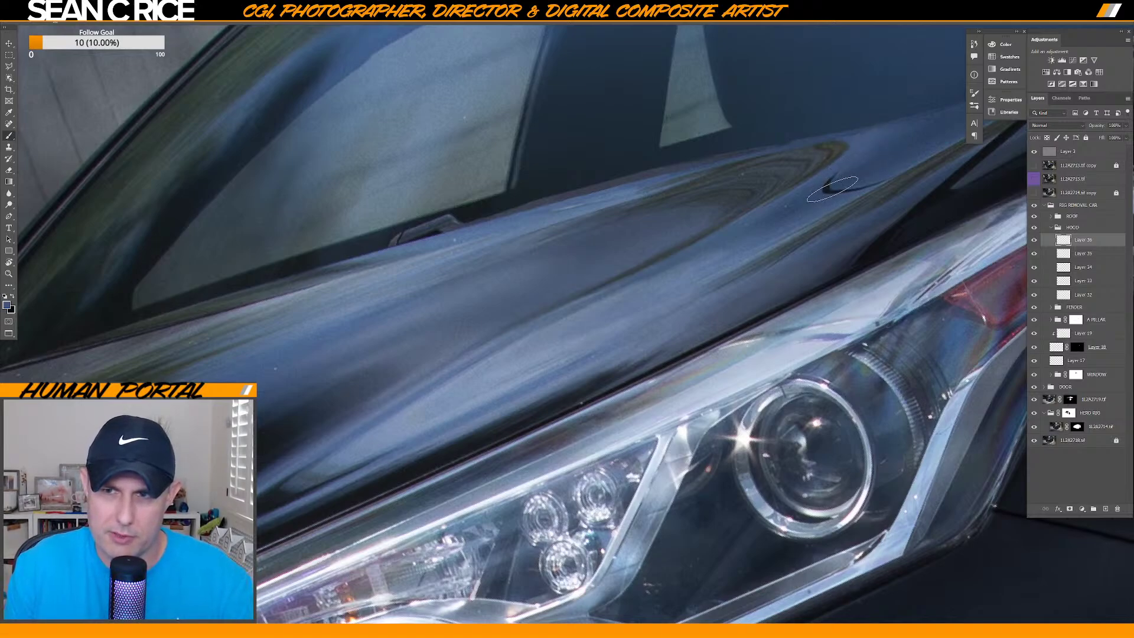
pyautogui.press('alt')
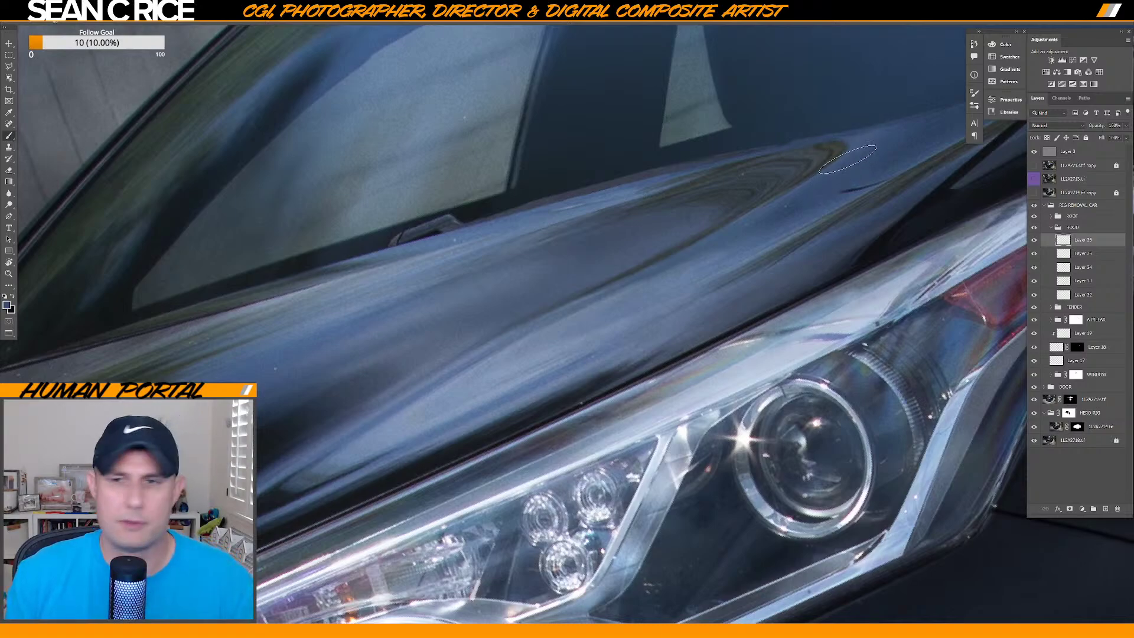
pyautogui.press('alt')
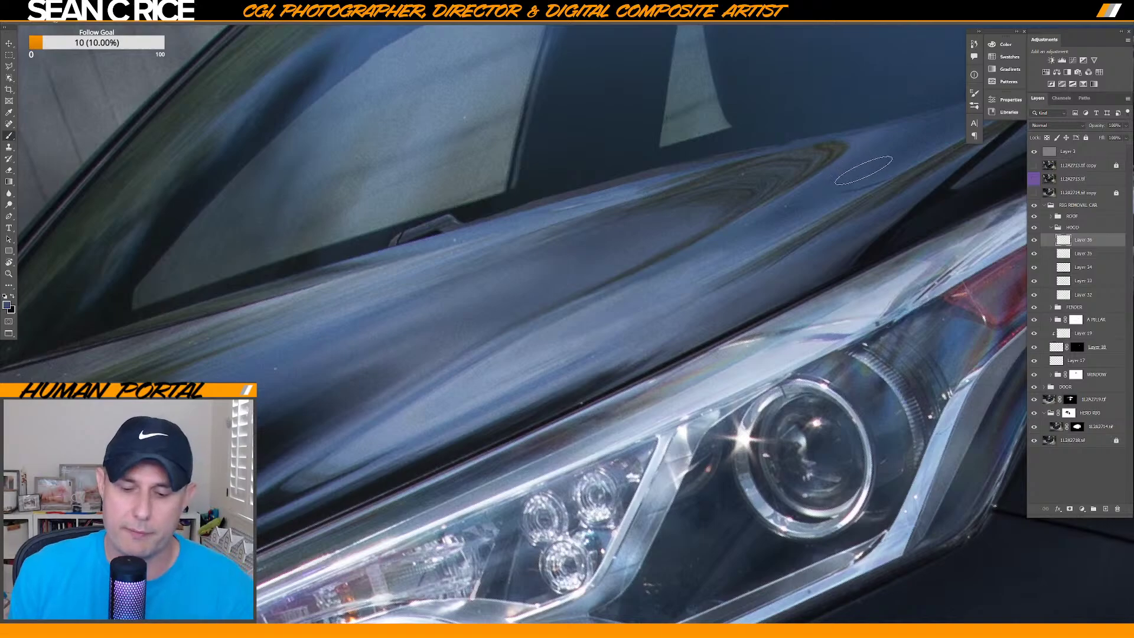
pyautogui.press('alt')
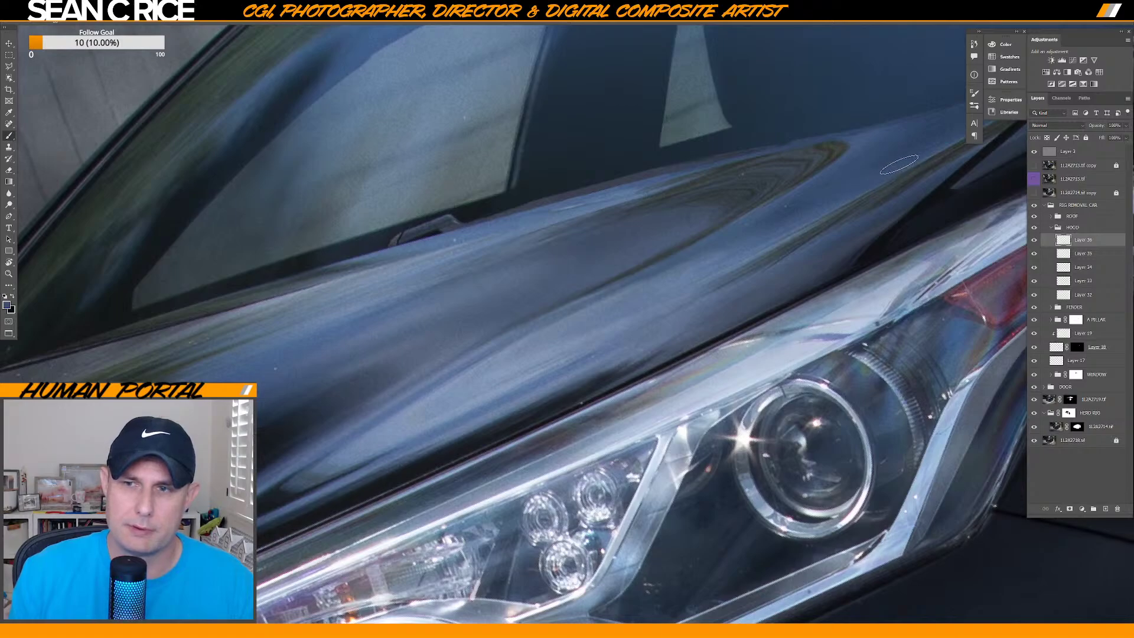
pyautogui.moveTo(891, 162); pyautogui.dragTo(819, 211)
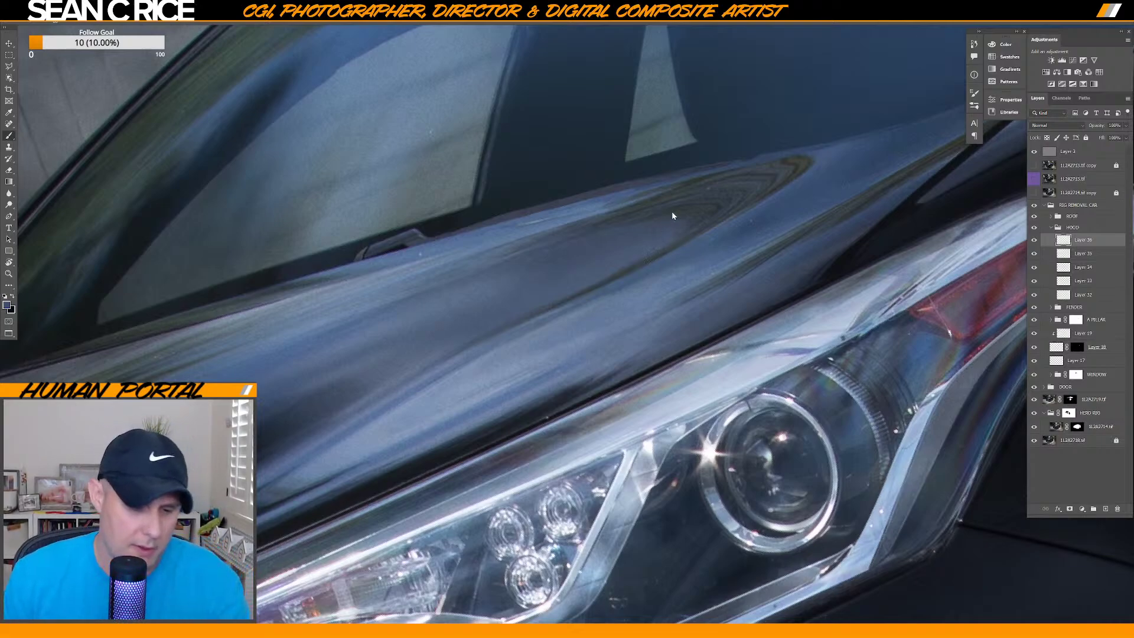
pyautogui.hotkey('alt', 'f')
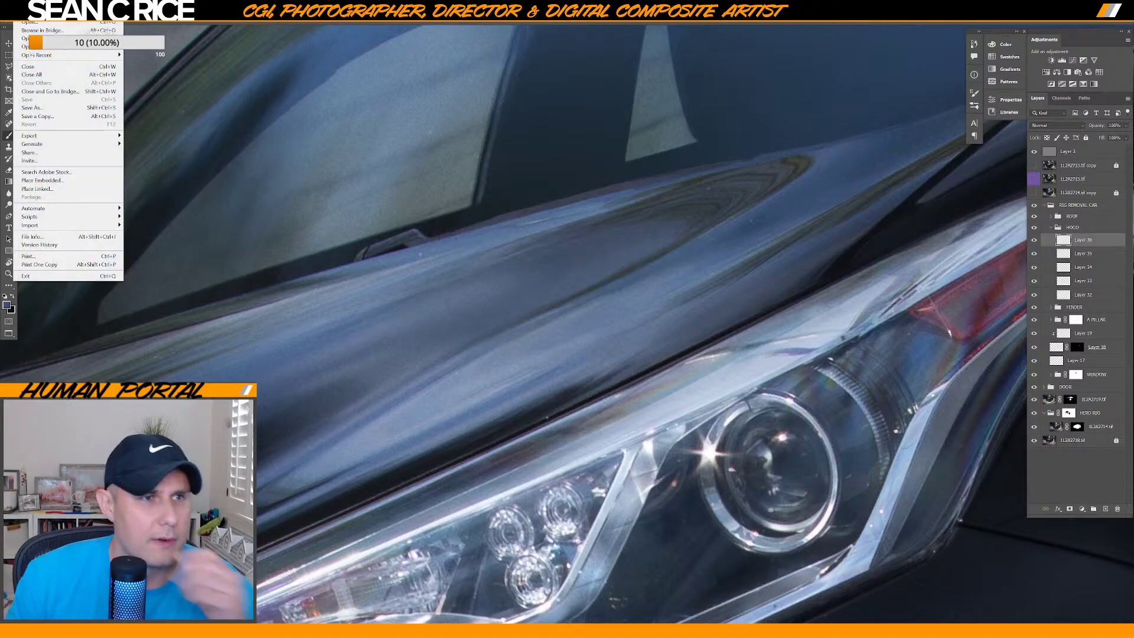
pyautogui.press('Escape')
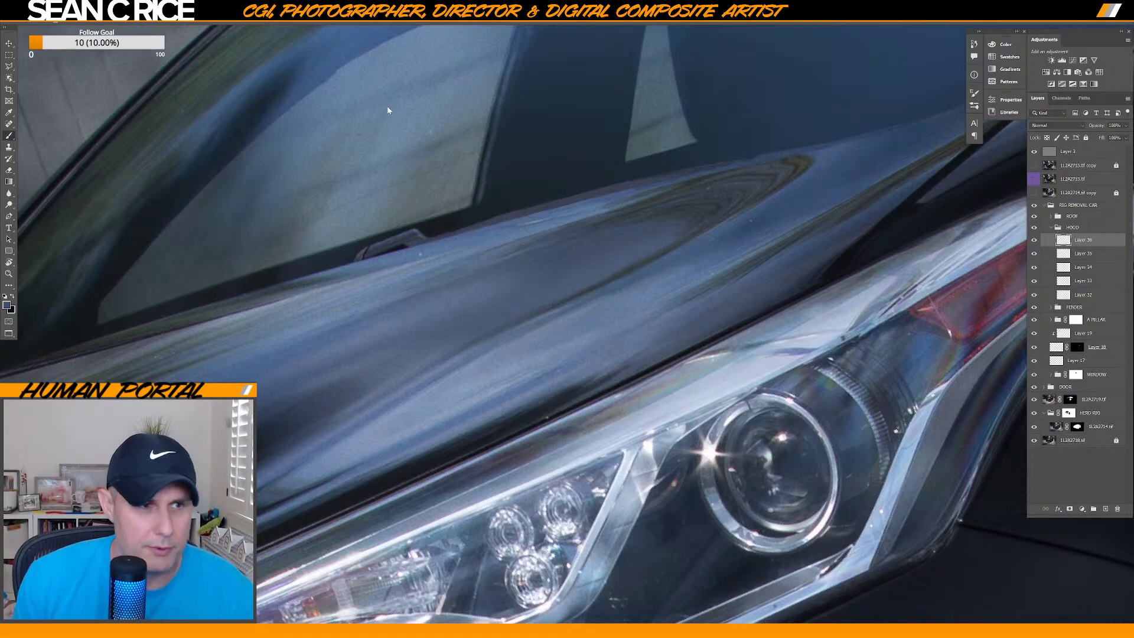
pyautogui.click(10, 44)
pyautogui.press('b')
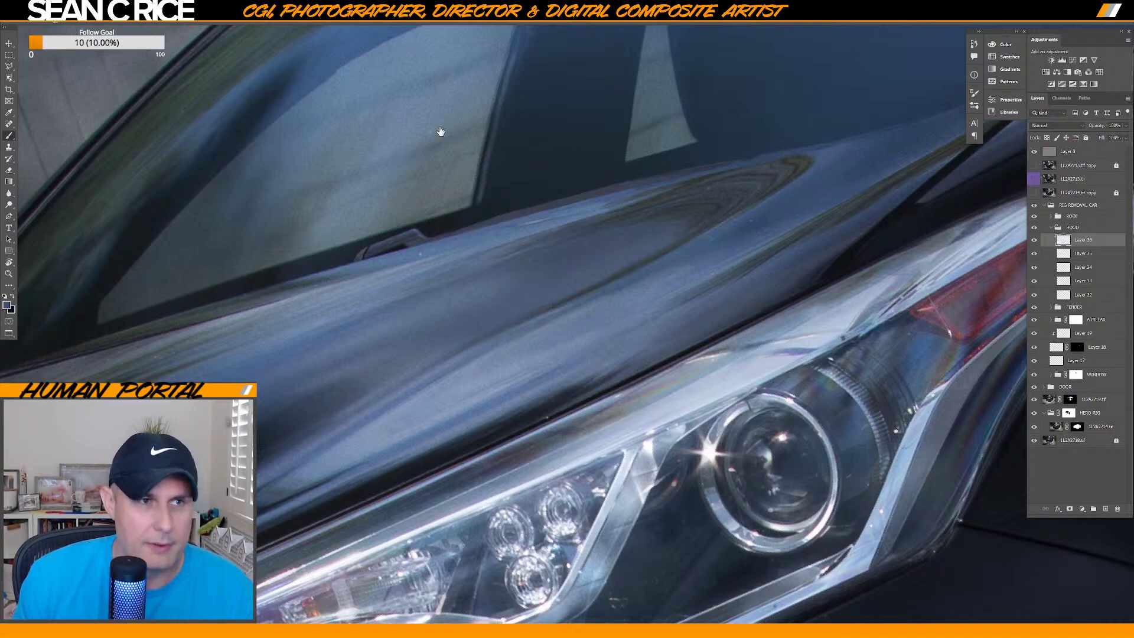
pyautogui.click(23, 14)
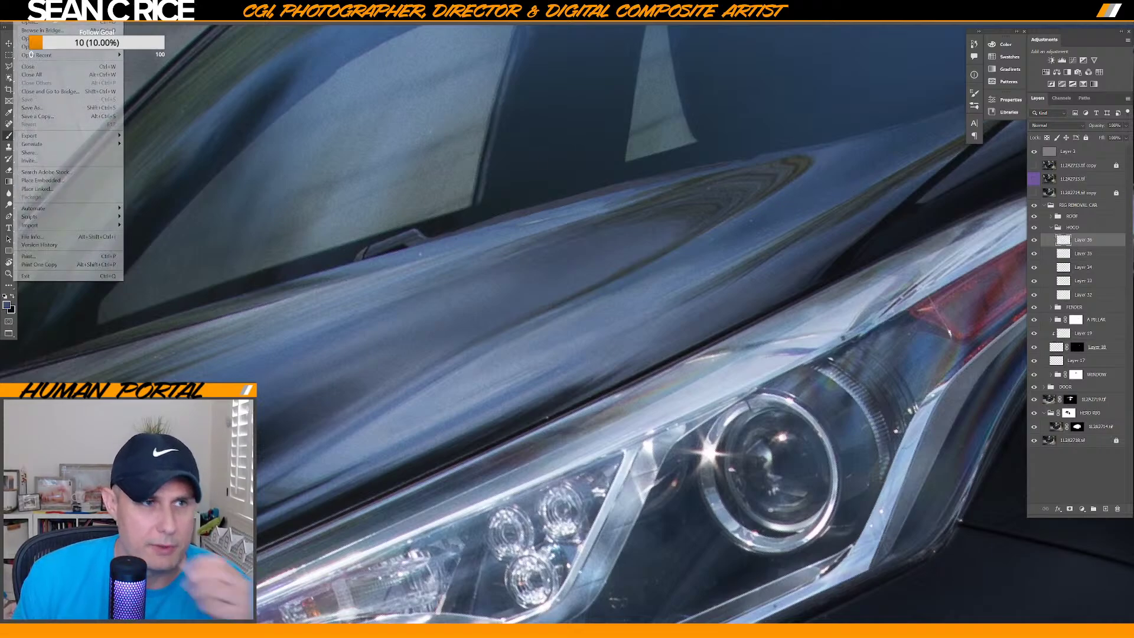
pyautogui.click(37, 277)
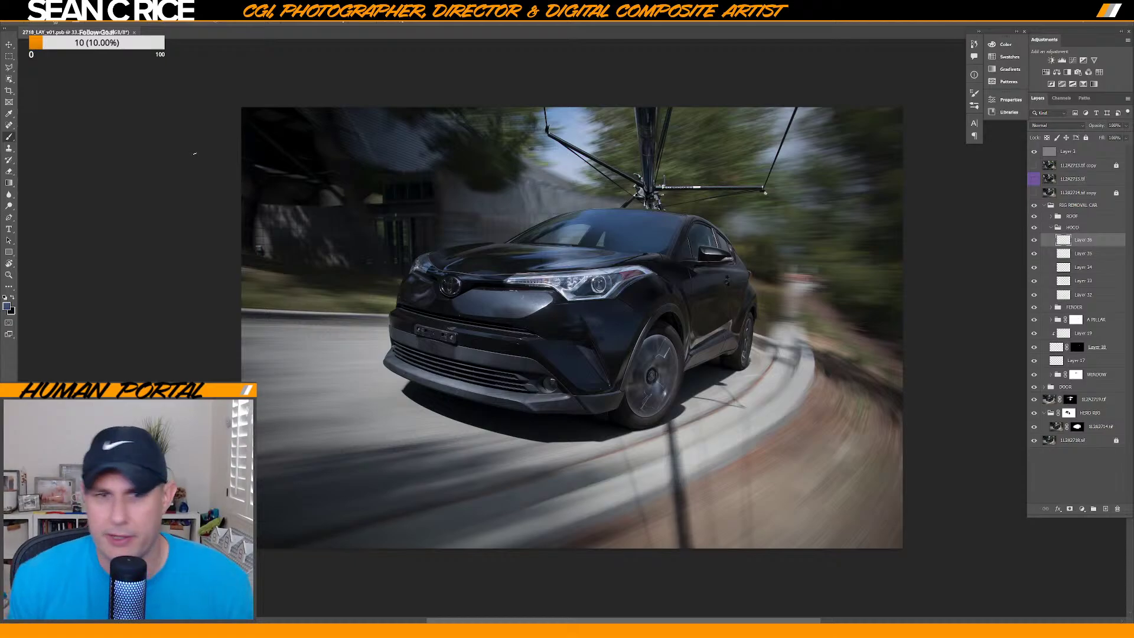
pyautogui.hotkey('ctrl', '+')
pyautogui.hotkey('ctrl', '+')
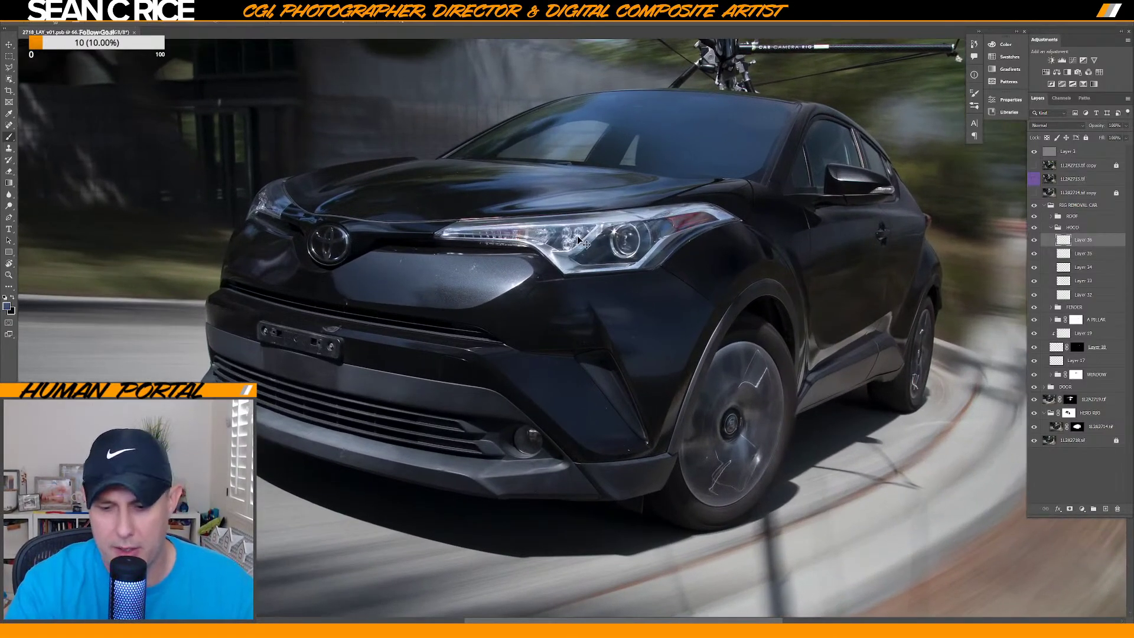
pyautogui.scroll(3, 582, 241)
pyautogui.scroll(-3, 582, 241)
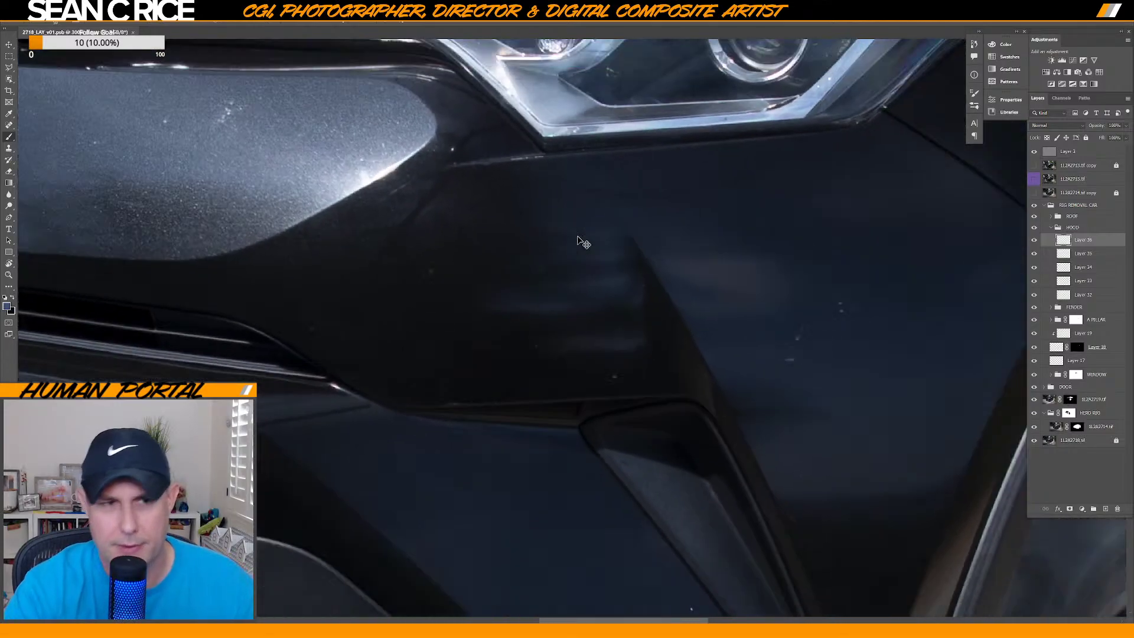
pyautogui.moveTo(515, 249); pyautogui.dragTo(616, 357)
pyautogui.scroll(2, 616, 357)
pyautogui.hotkey('alt', 'BackSpace')
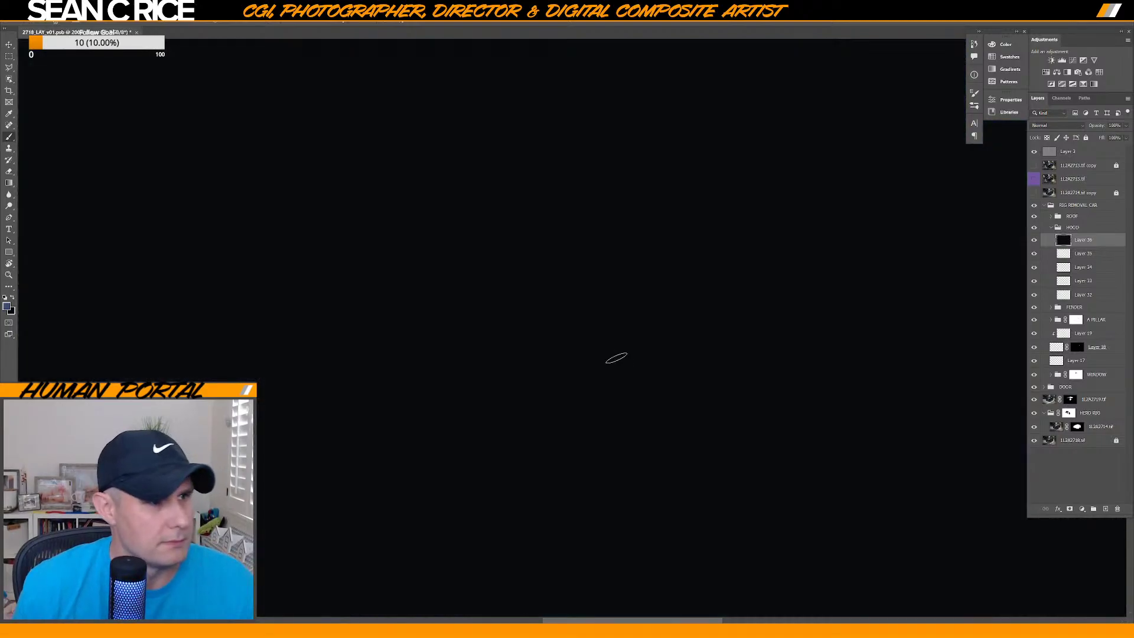
pyautogui.hotkey('ctrl', 'z')
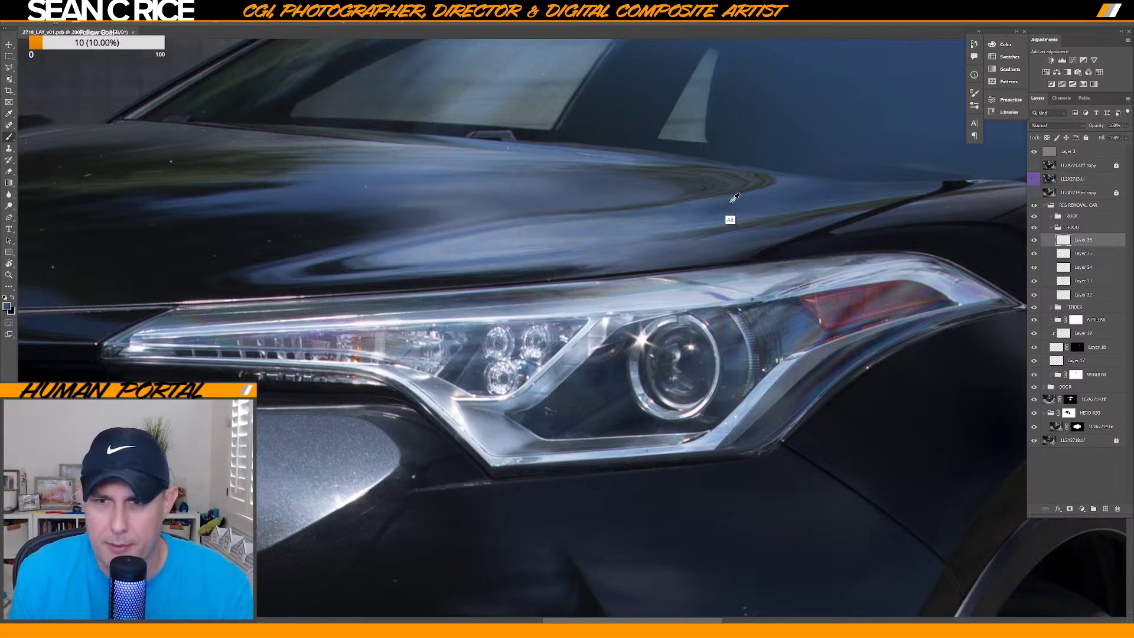
# Add a new empty layer with default settings above the existing layers inside the HOOD group.
pyautogui.moveTo(870, 245); pyautogui.dragTo(745, 284)
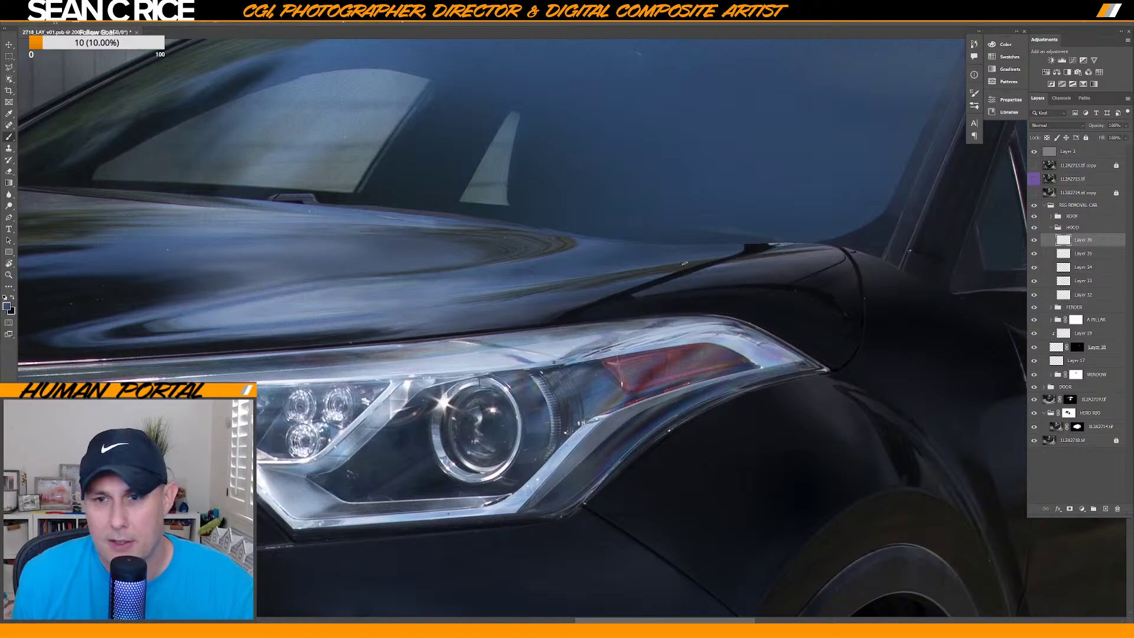
pyautogui.hotkey('ctrl', '+')
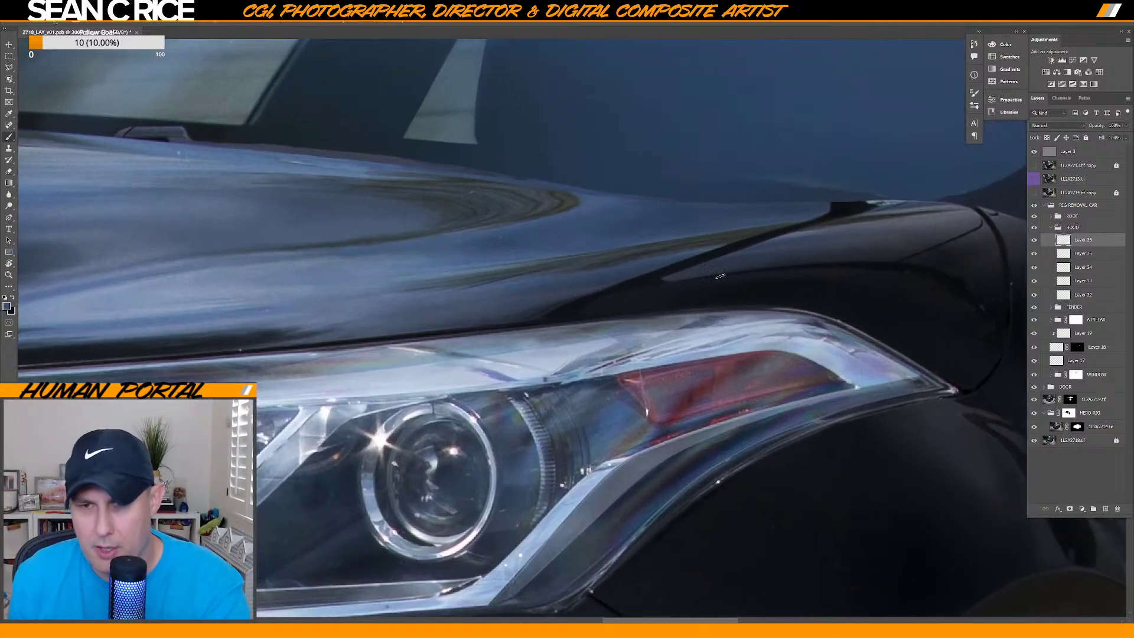
pyautogui.moveTo(730, 294); pyautogui.dragTo(666, 309)
pyautogui.hotkey('ctrl', 'shift', 'n')
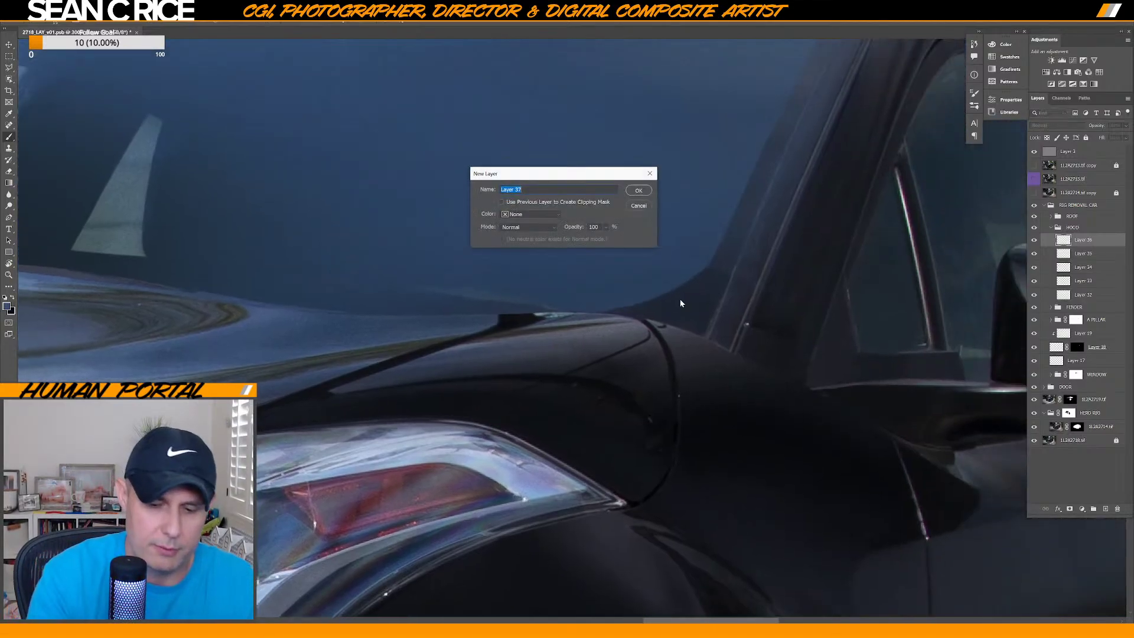
pyautogui.press('Return')
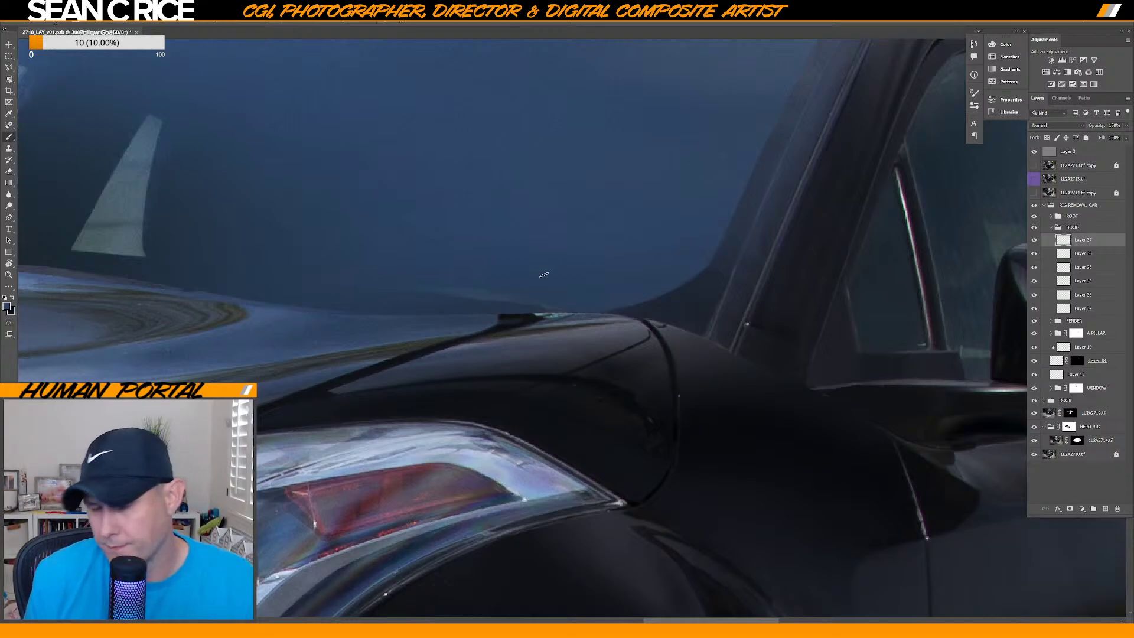
# Adjust the soft brush's tip angle and paint out the small black piece at the hood's rear corner beside the windshield.
pyautogui.rightClick(557, 313)
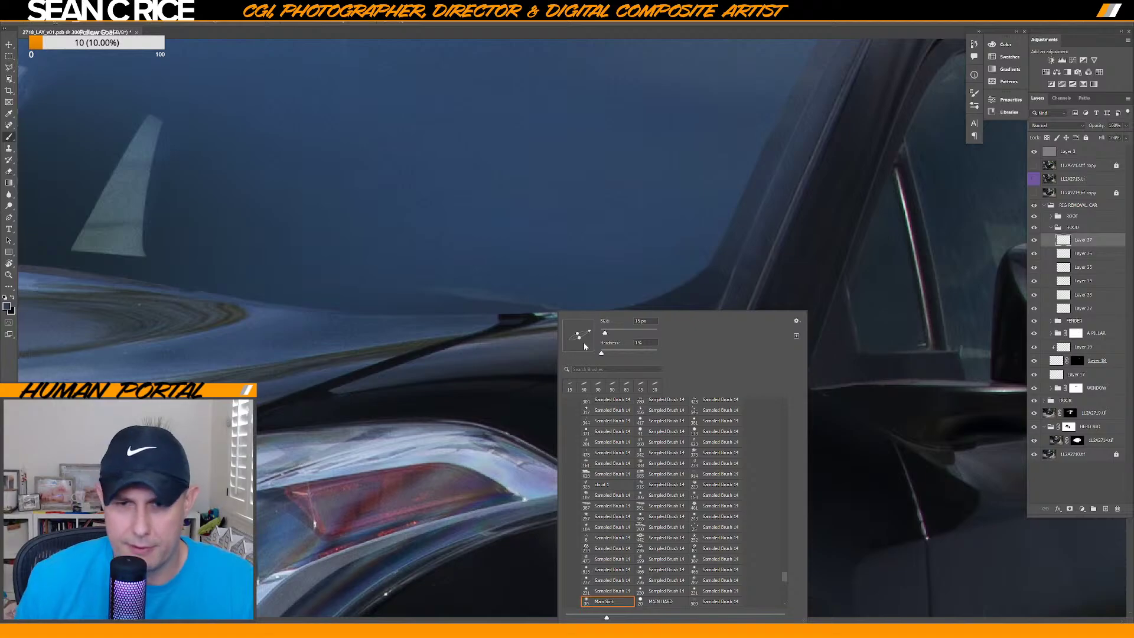
pyautogui.moveTo(589, 334); pyautogui.dragTo(592, 338)
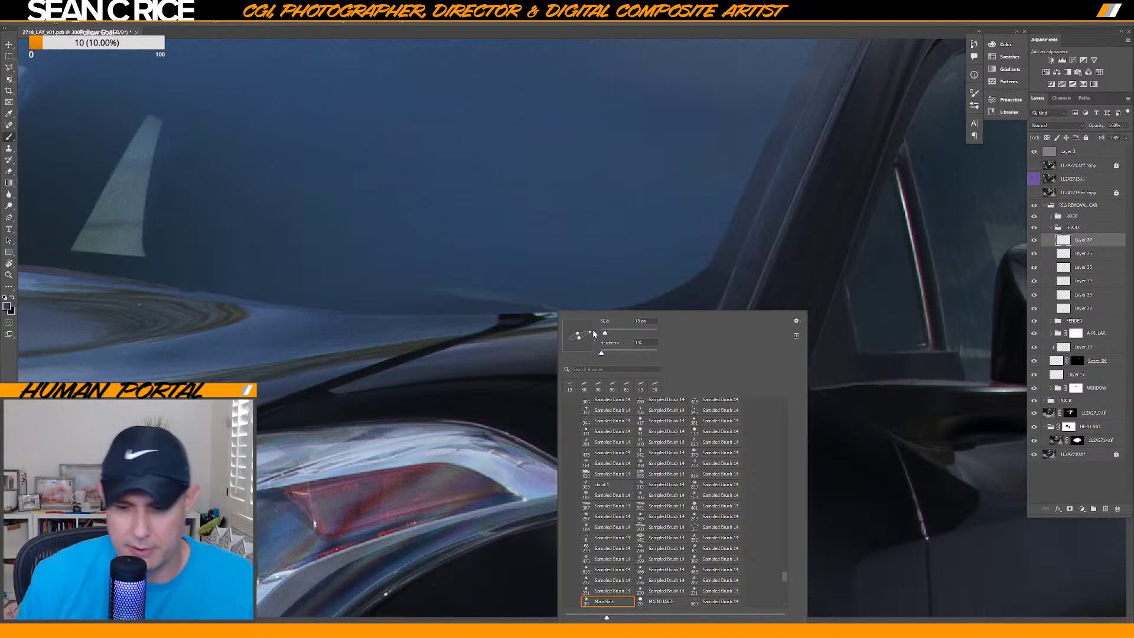
pyautogui.press('Return')
pyautogui.press('r')
pyautogui.moveTo(709, 282); pyautogui.dragTo(705, 260)
pyautogui.moveTo(506, 329); pyautogui.dragTo(656, 306)
pyautogui.press('b')
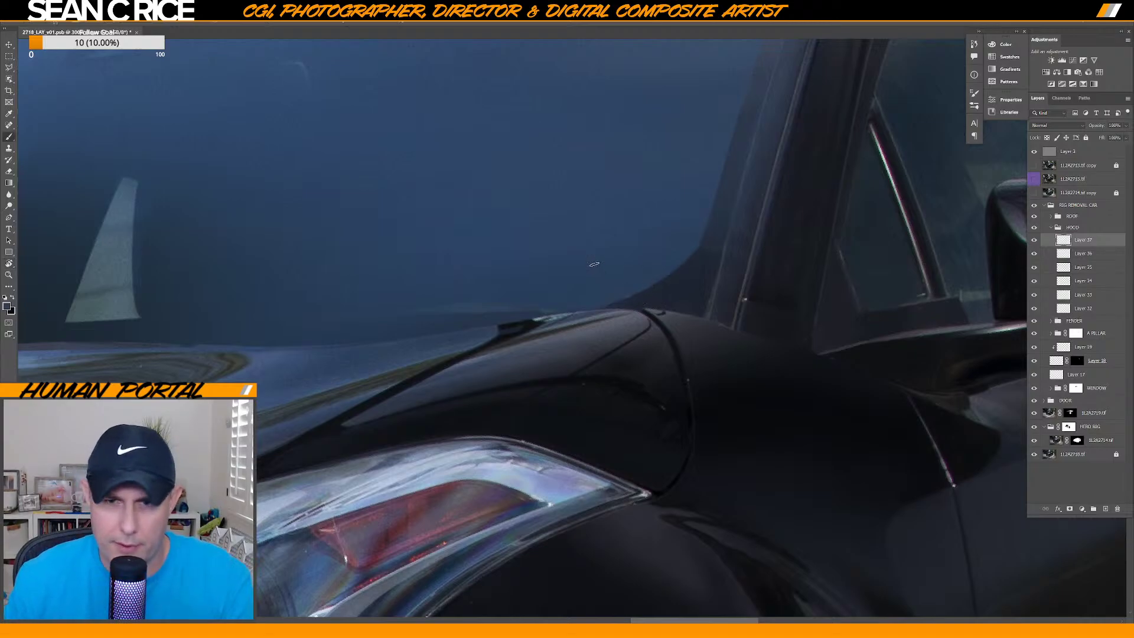
pyautogui.rightClick(647, 283)
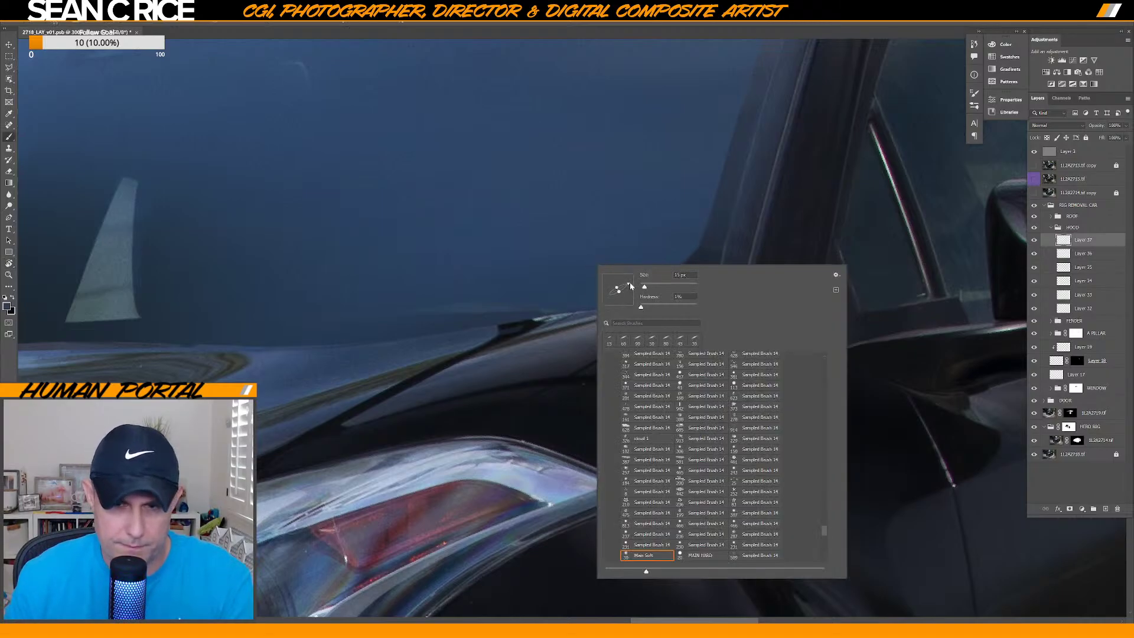
pyautogui.press('Escape')
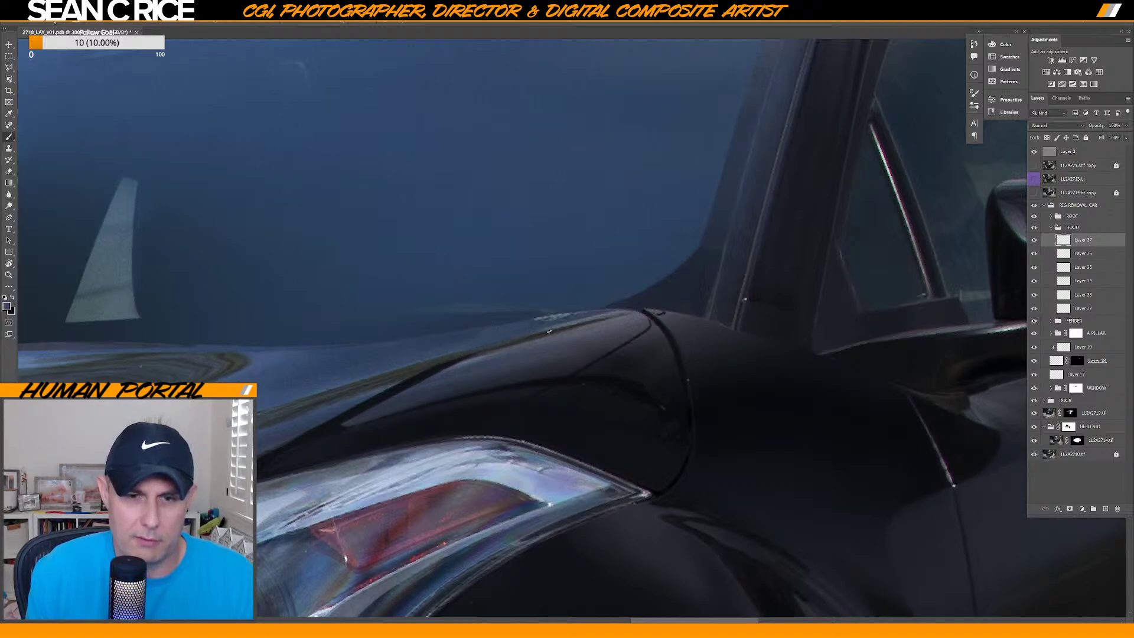
pyautogui.hotkey('alt', 'z')
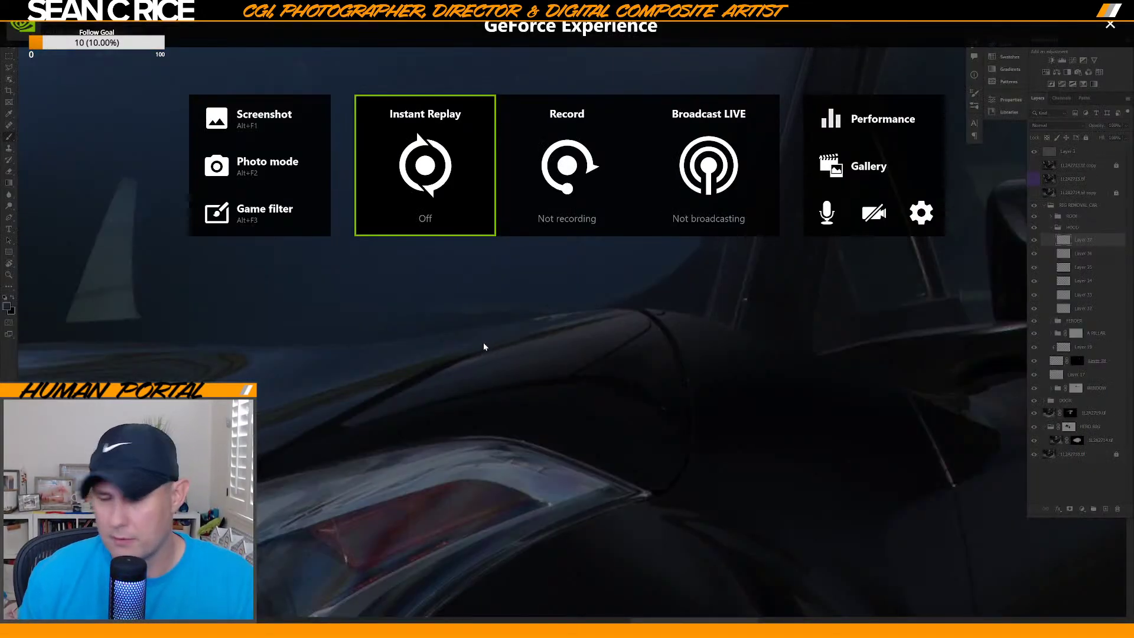
pyautogui.press('Tab')
pyautogui.press('Tab')
pyautogui.press('Tab')
pyautogui.press('Tab')
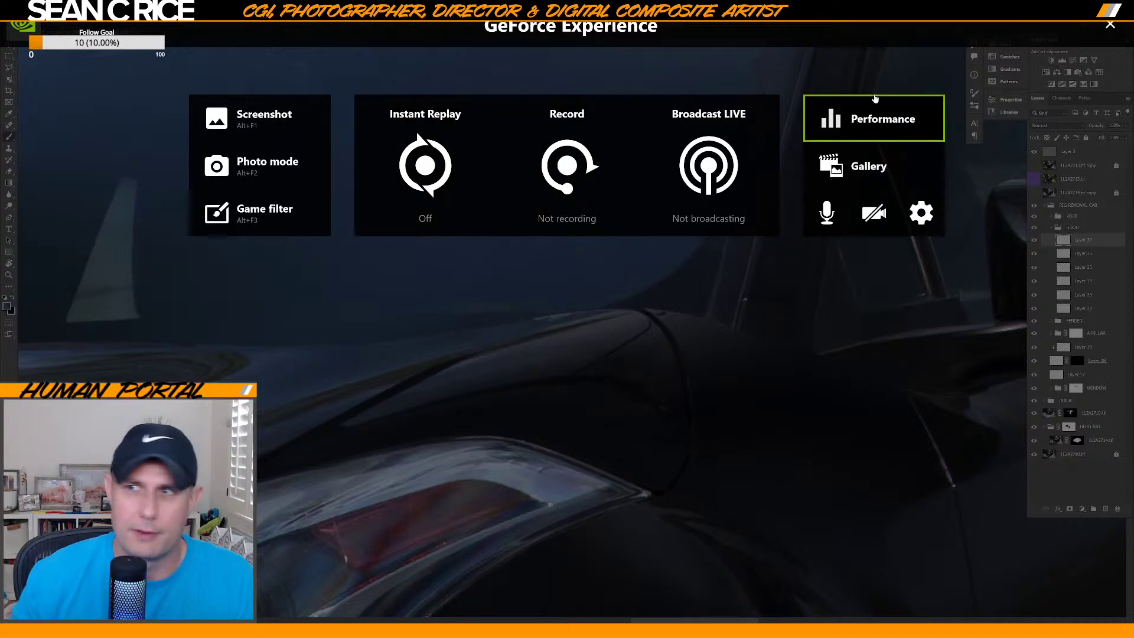
pyautogui.press('Return')
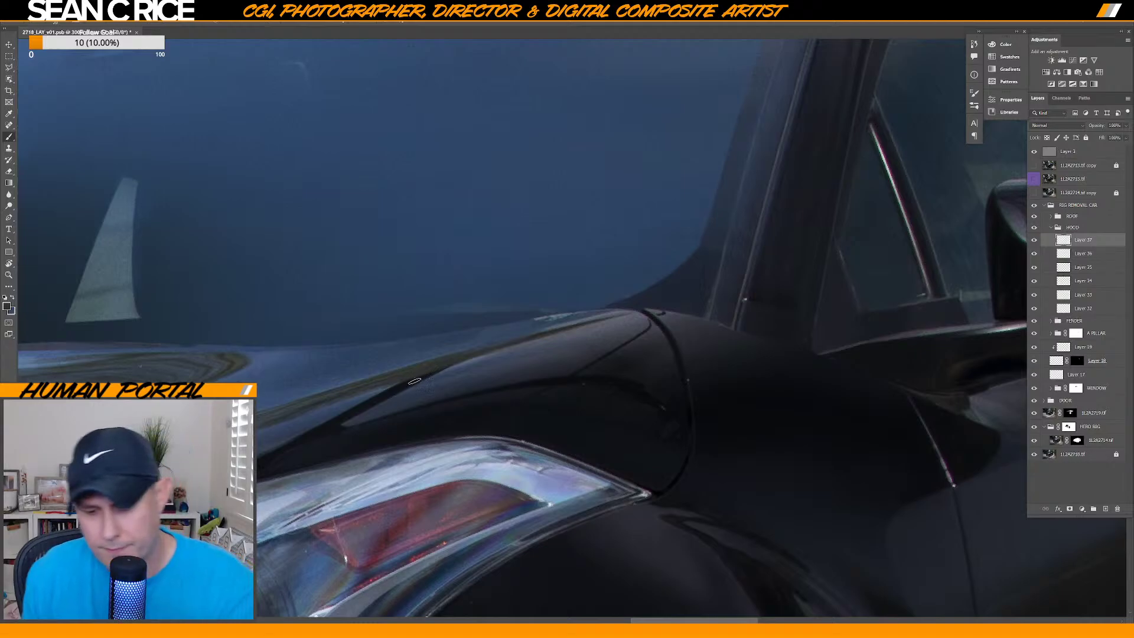
# Paint out the dark gap line between the hood and the fender above the headlight with tones sampled from the surrounding paint.
pyautogui.hotkey('ctrl', '+')
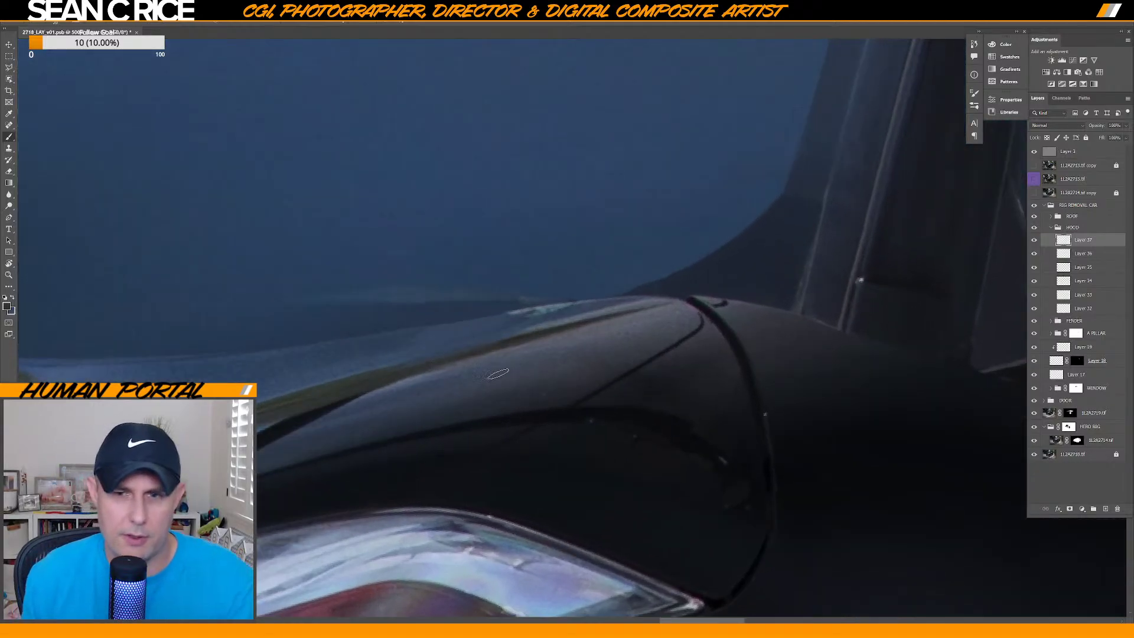
pyautogui.moveTo(498, 384); pyautogui.dragTo(666, 309)
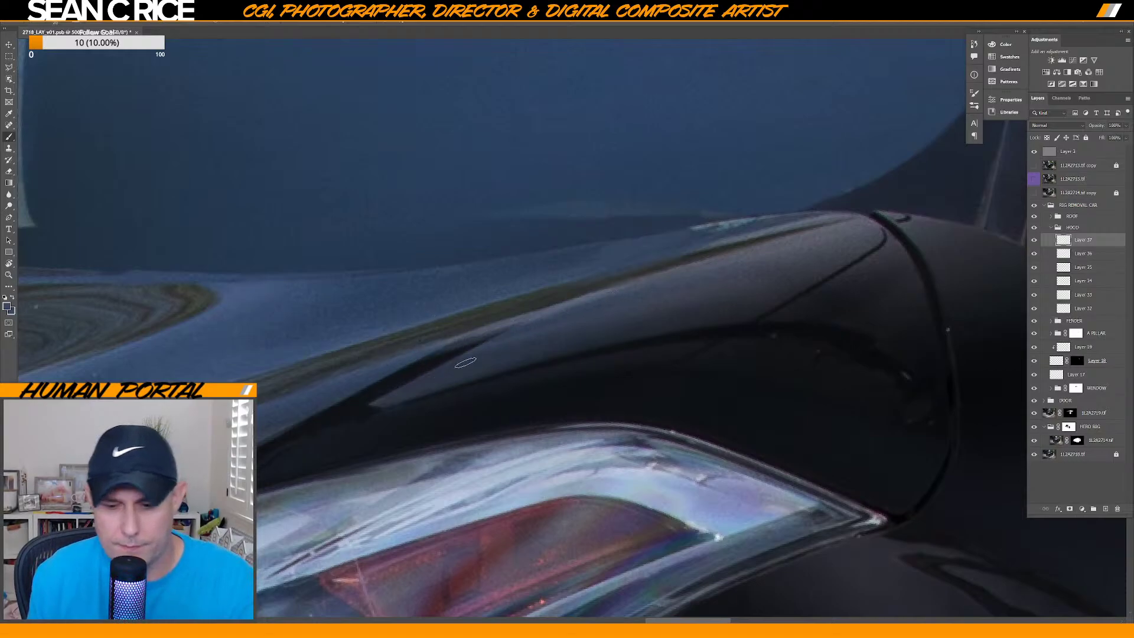
pyautogui.scroll(1, 493, 340)
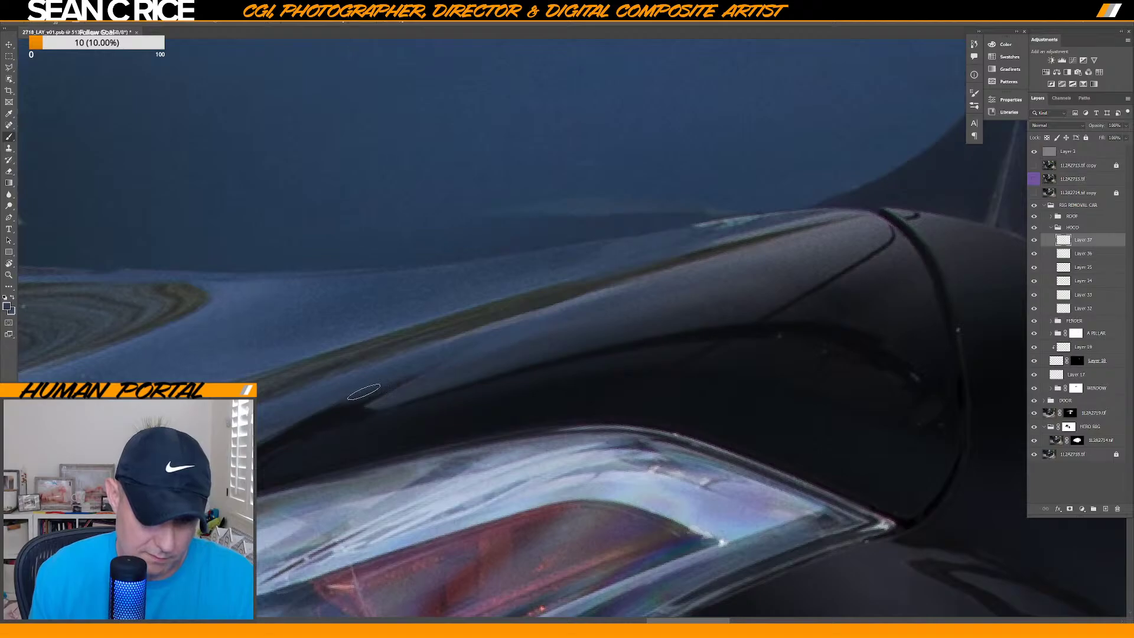
pyautogui.scroll(2, 532, 337)
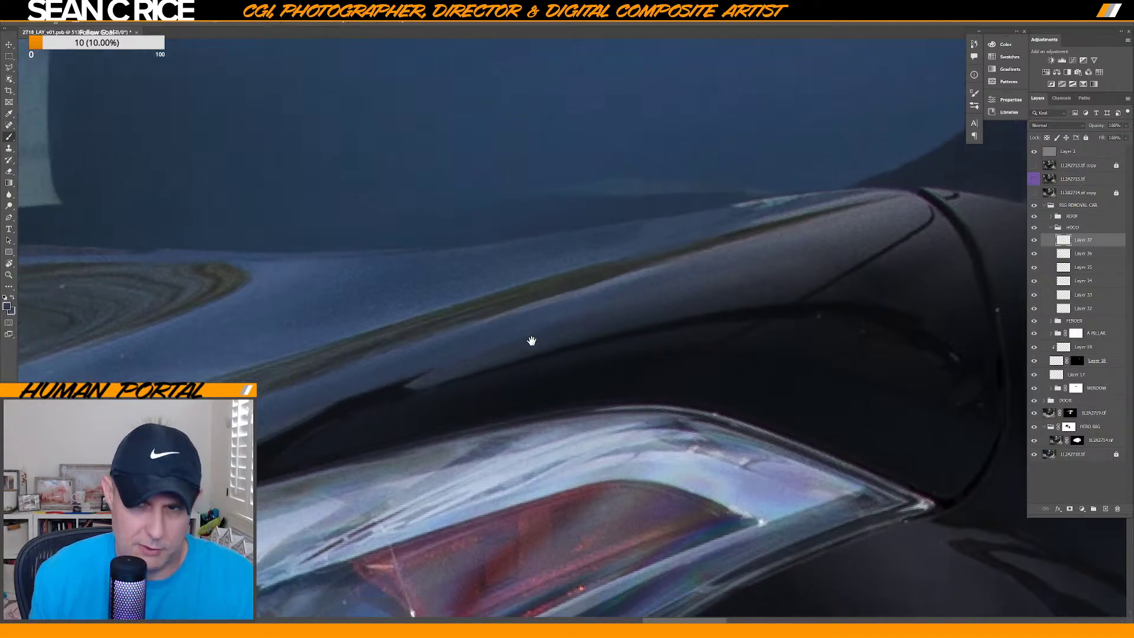
pyautogui.scroll(3, 532, 330)
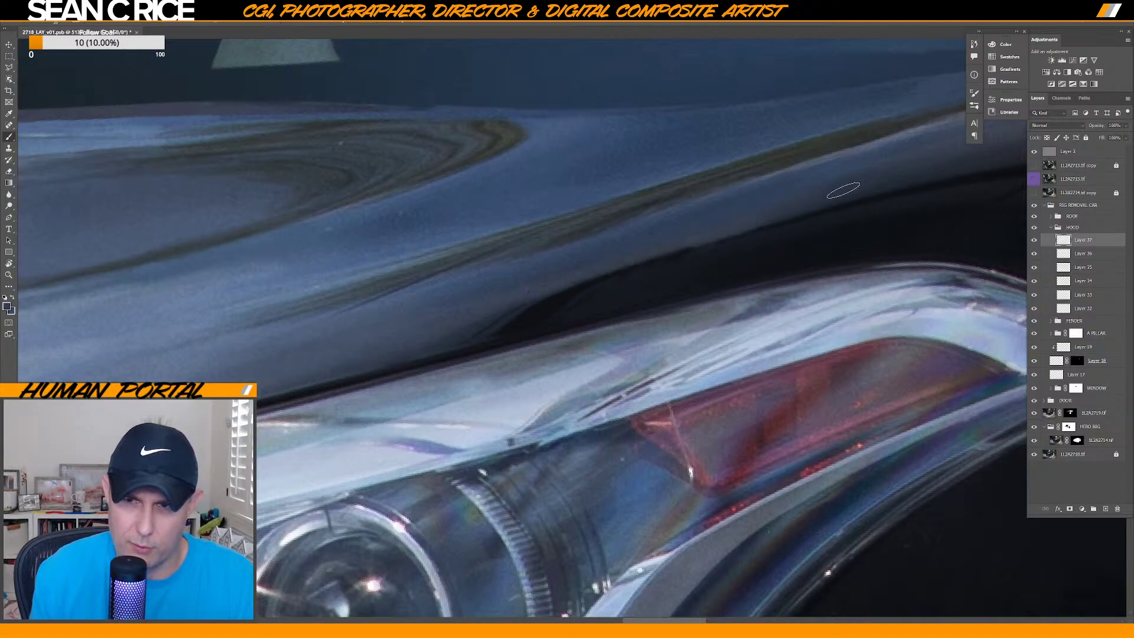
# Smooth the hard edge of the dark reflection directly above the headlight using resampled dark tones and a larger brush.
pyautogui.press('alt')
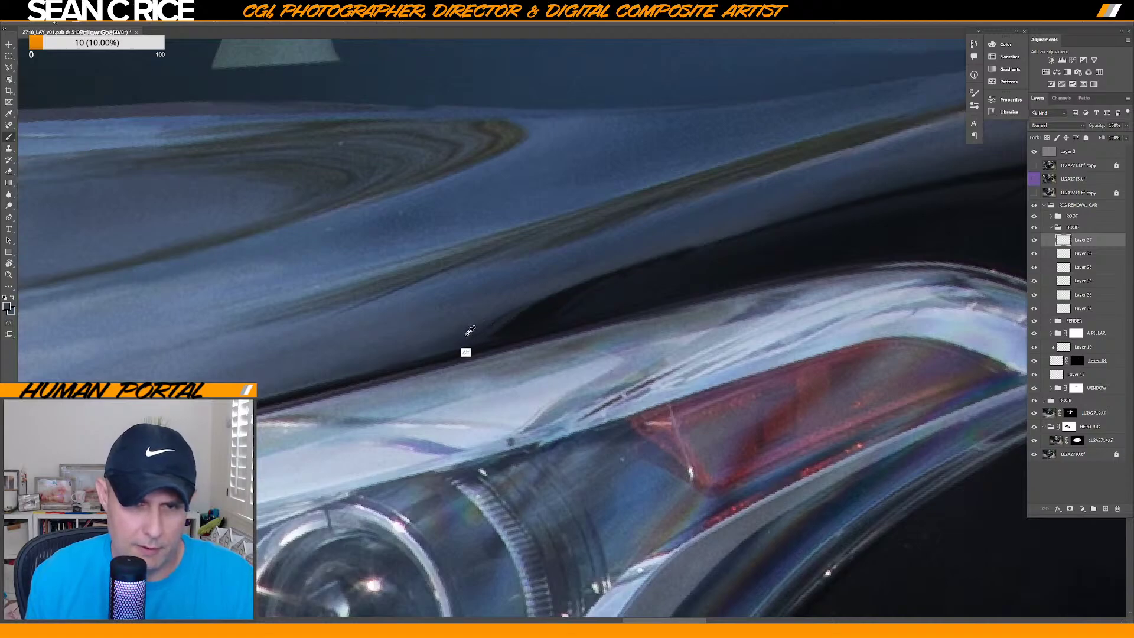
pyautogui.press('ctrl')
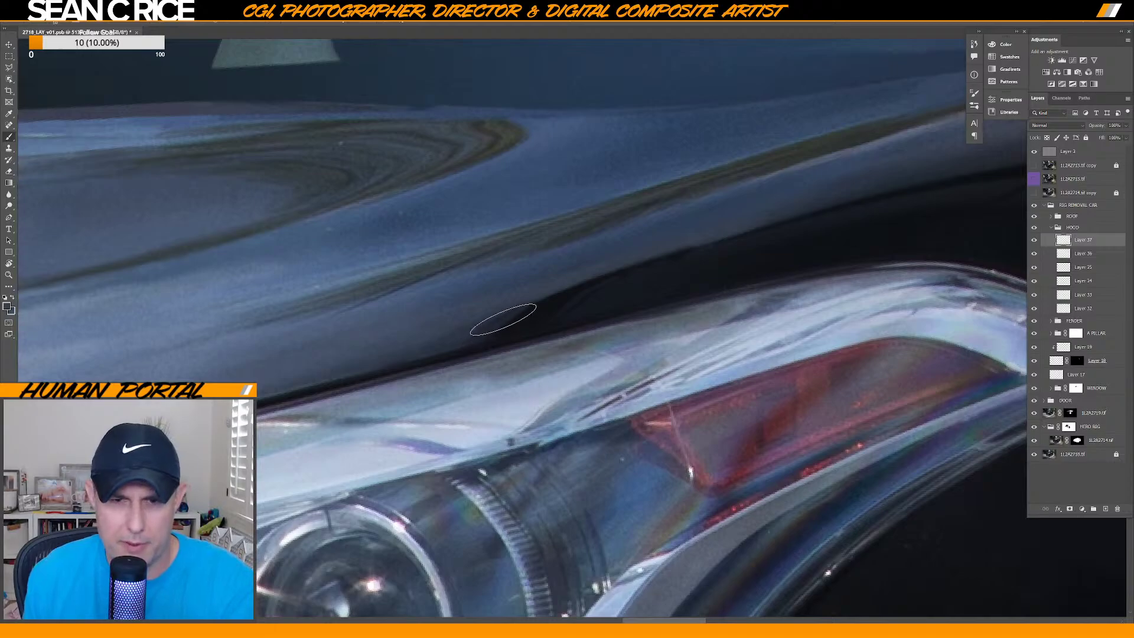
pyautogui.press('alt')
pyautogui.press('alt')
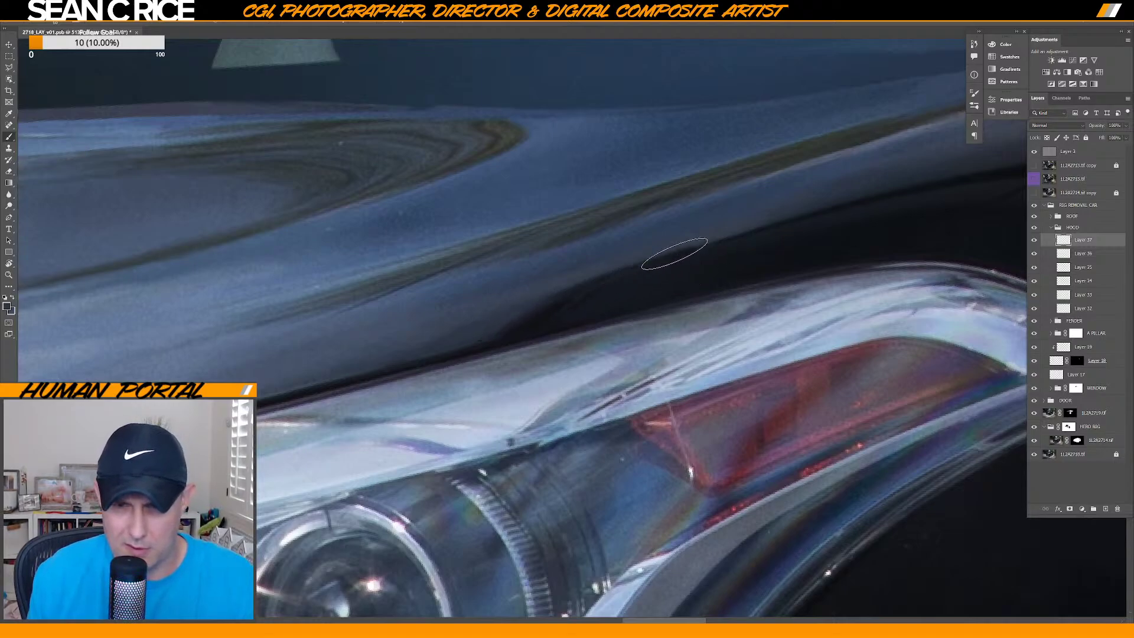
pyautogui.moveTo(727, 279); pyautogui.dragTo(610, 312)
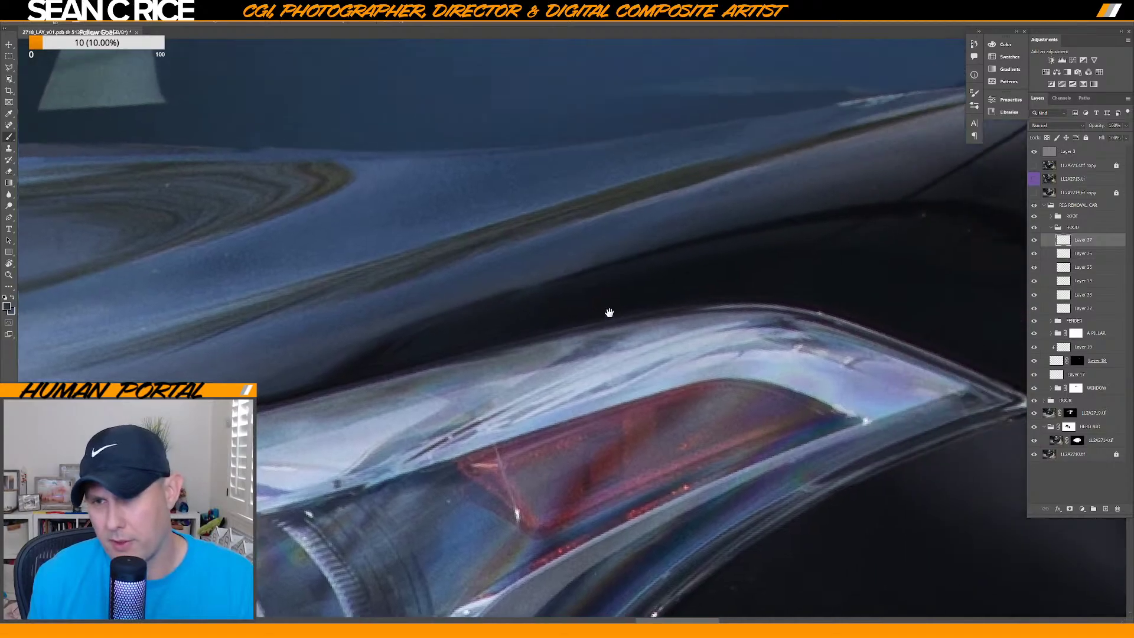
# Blend the blue-grey highlight into the black area along the headlight's upper edge with newly sampled colours.
pyautogui.moveTo(700, 291); pyautogui.dragTo(572, 332)
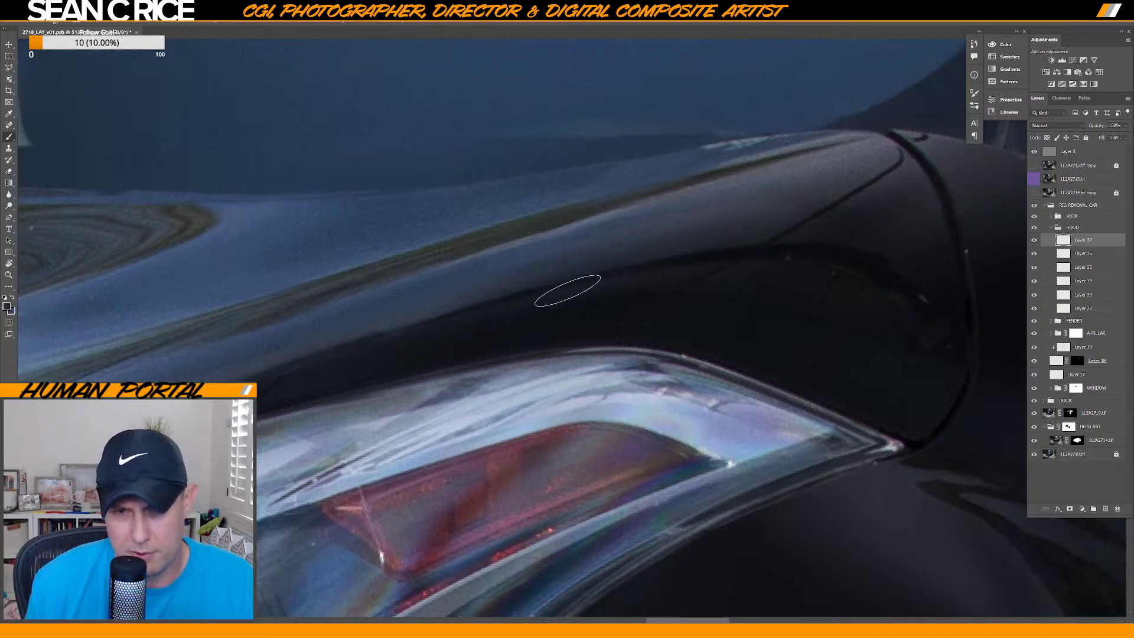
pyautogui.press('alt')
pyautogui.press('alt')
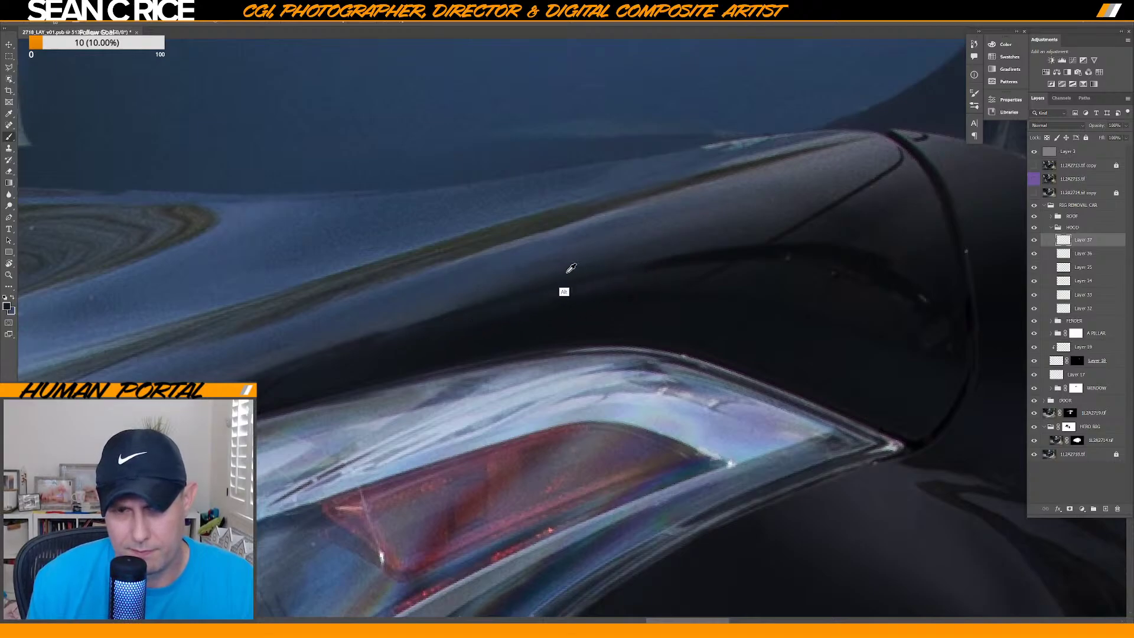
pyautogui.press('alt')
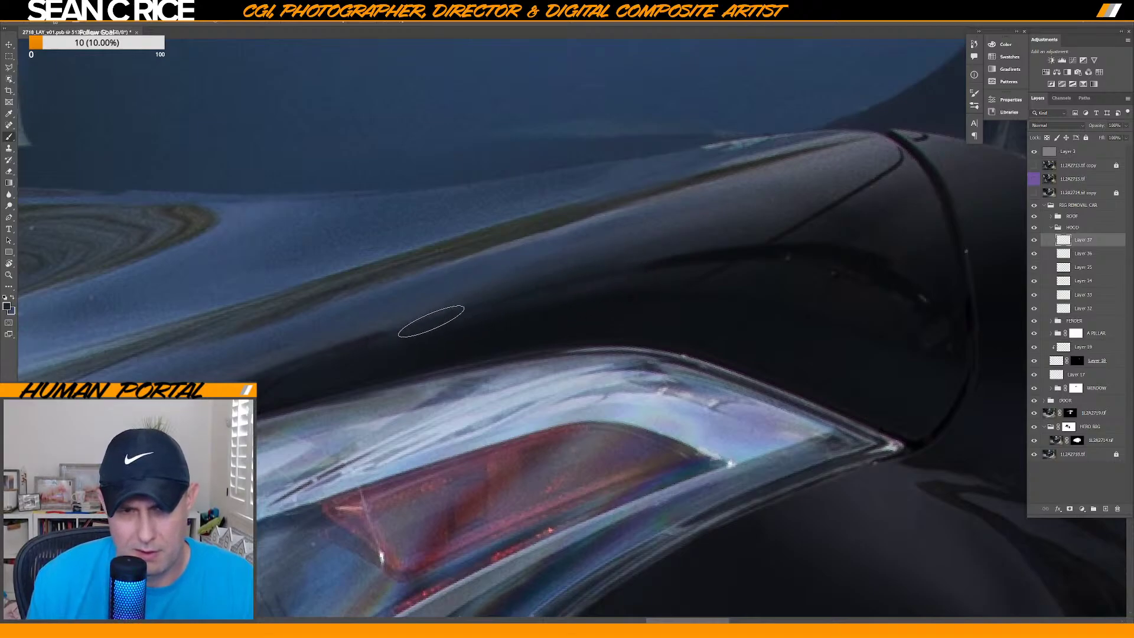
pyautogui.scroll(2, 466, 326)
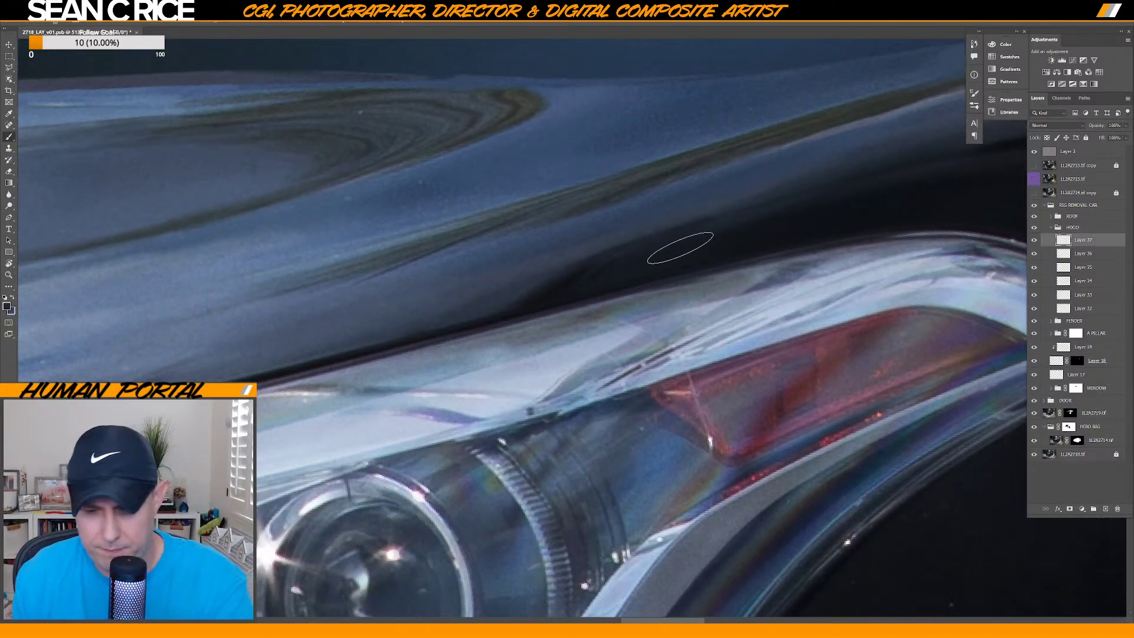
pyautogui.press('alt')
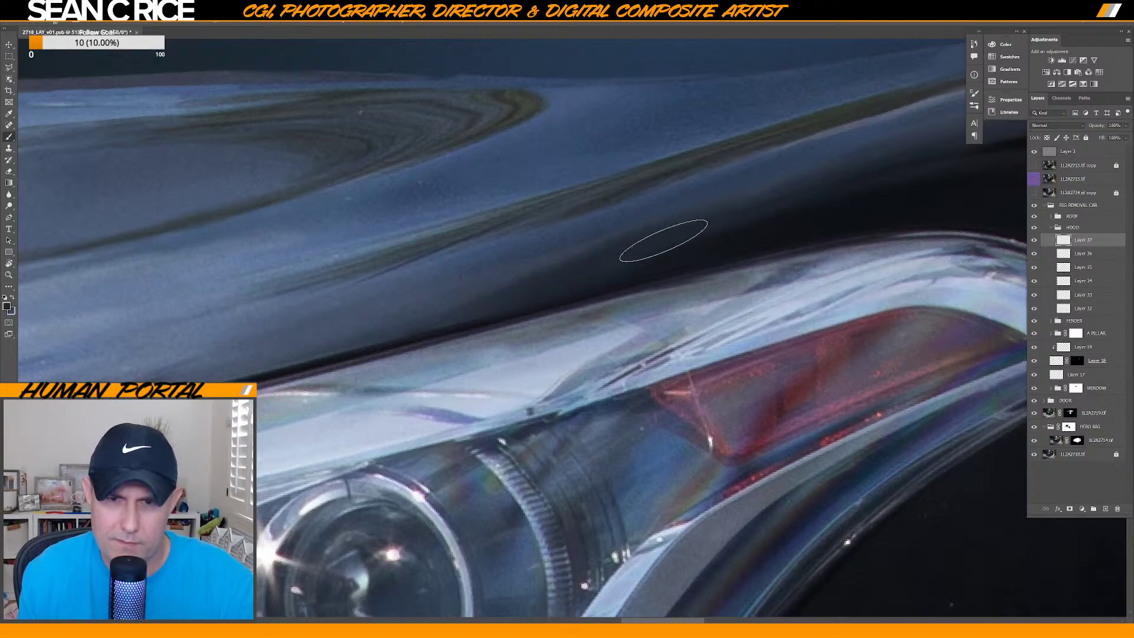
# Soften the dark curved reflection near the fender's rear seam with a larger brush, and add a new empty layer on top in the HOOD group.
pyautogui.press('space')
pyautogui.moveTo(652, 255); pyautogui.dragTo(464, 334)
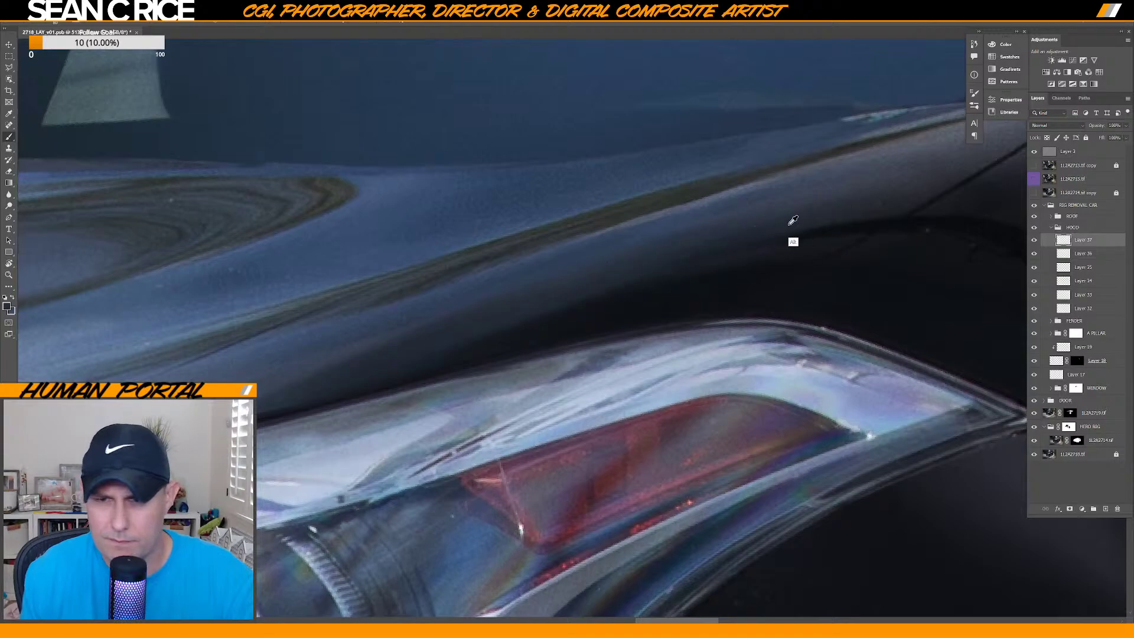
pyautogui.press('space')
pyautogui.moveTo(850, 222); pyautogui.dragTo(697, 269)
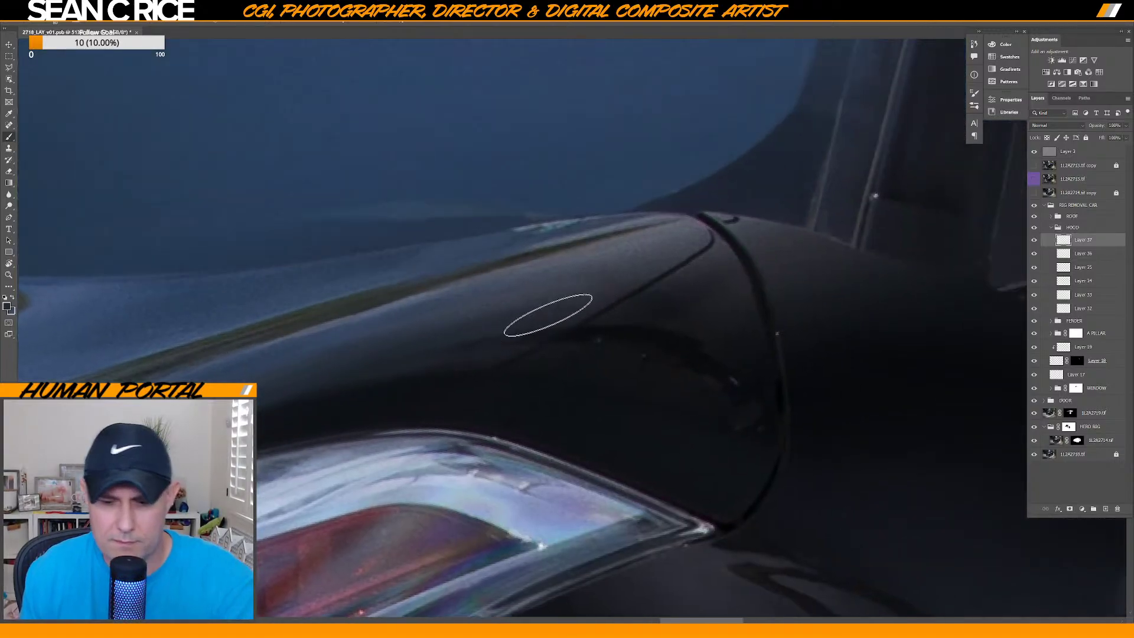
pyautogui.press('alt')
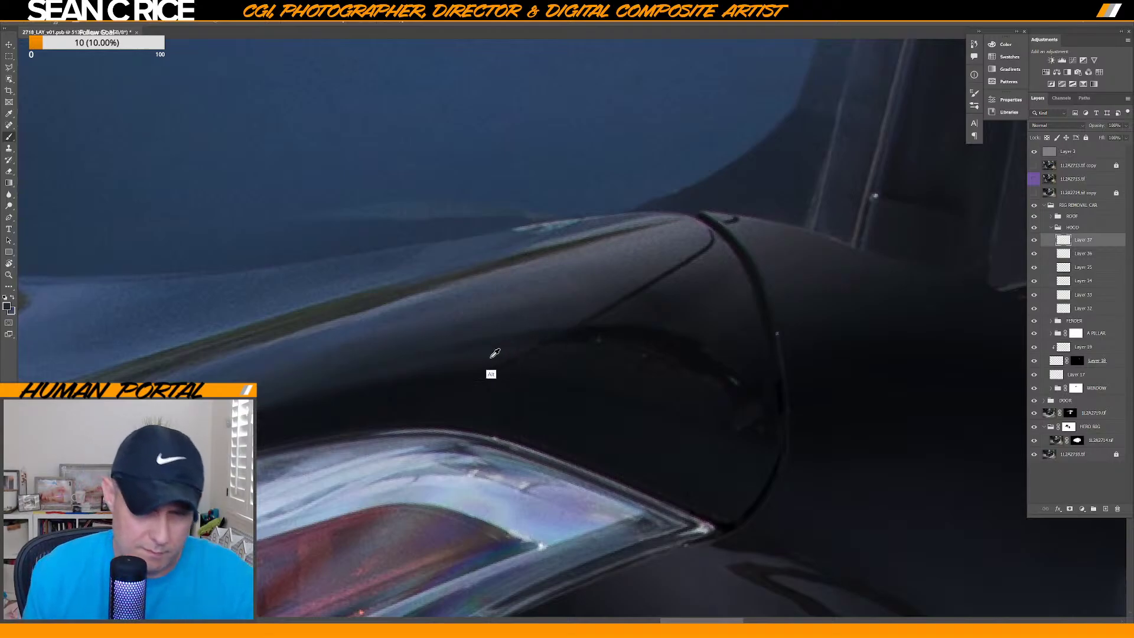
pyautogui.press(']')
pyautogui.press(']')
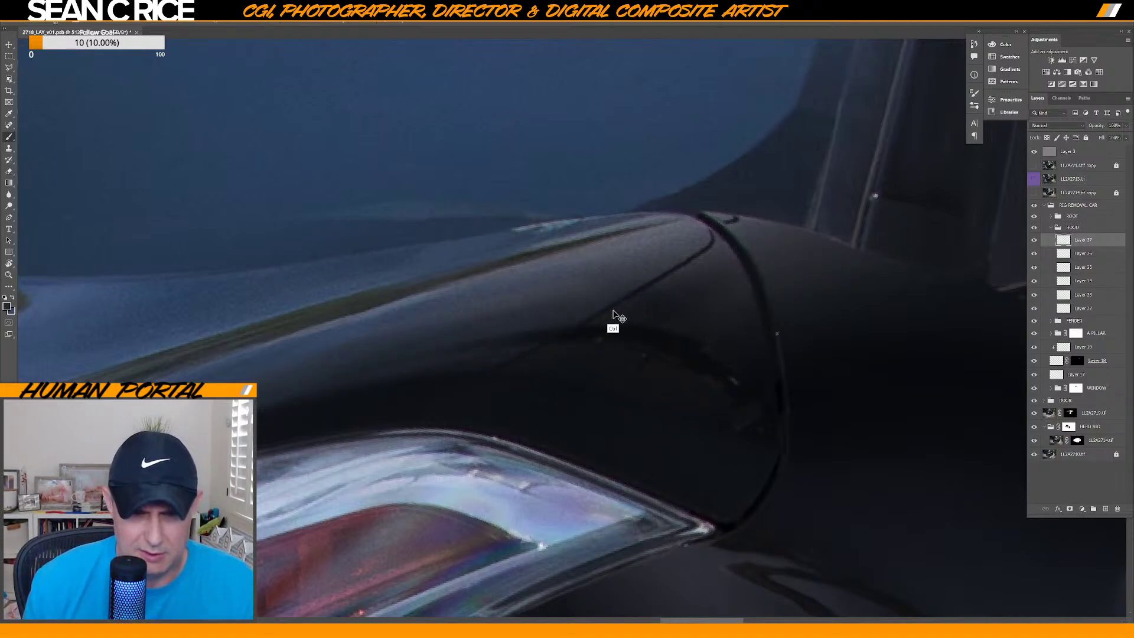
pyautogui.hotkey('ctrl', 'shift', 'alt', 'n')
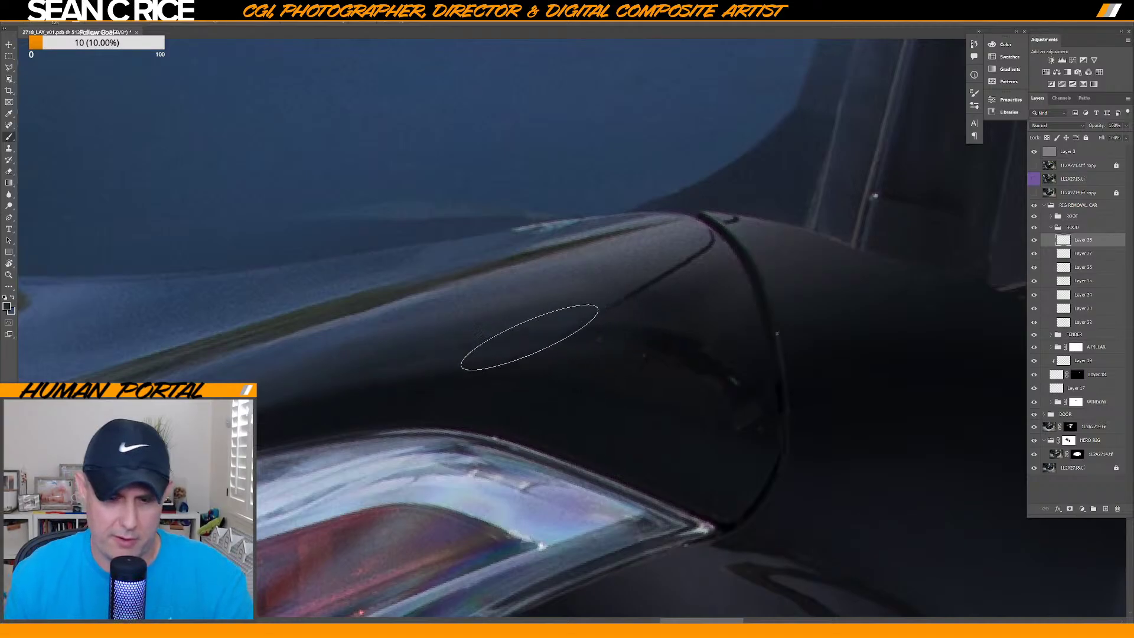
# Cover the curved seam behind the headlight with sampled dark paint tones, using a smaller brush with an adjusted tip shape.
pyautogui.scroll(-5, 530, 336)
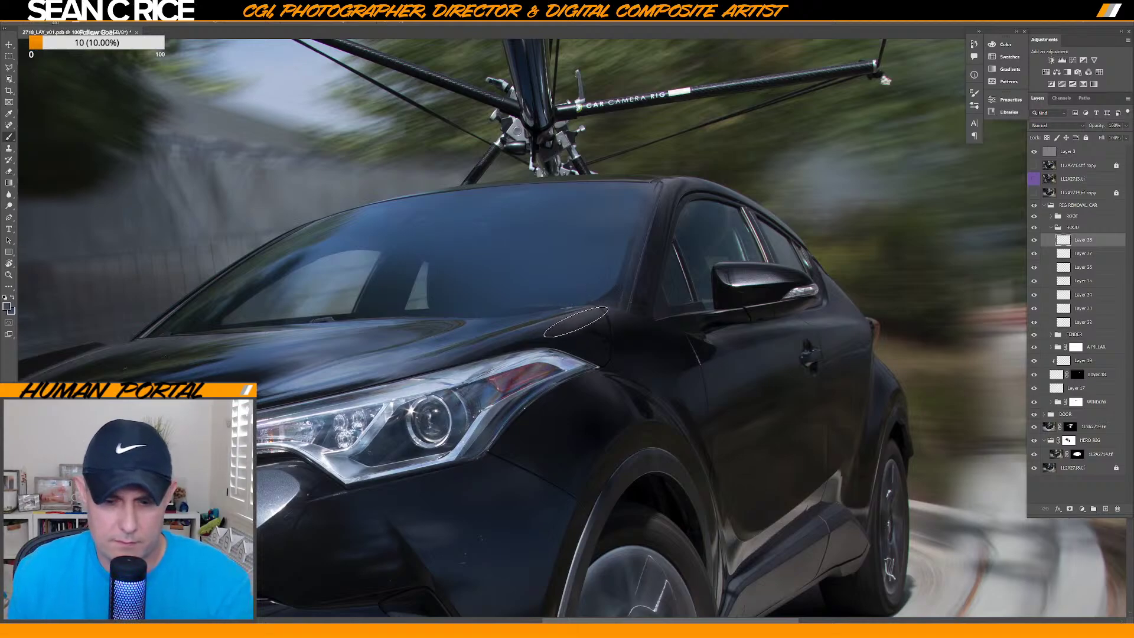
pyautogui.press('alt')
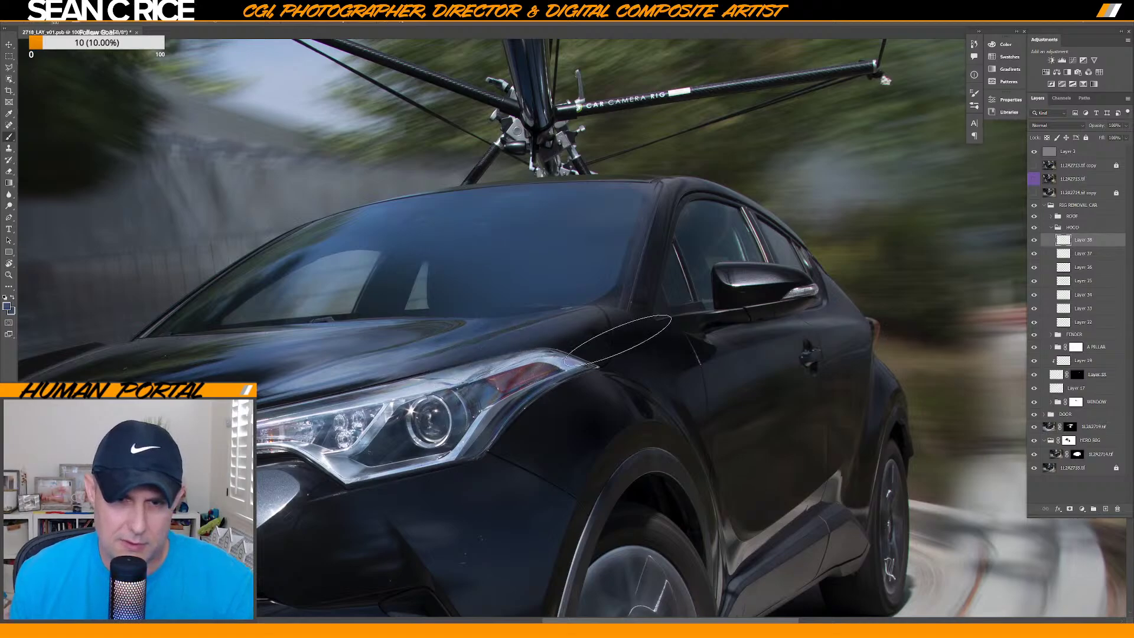
pyautogui.press('alt')
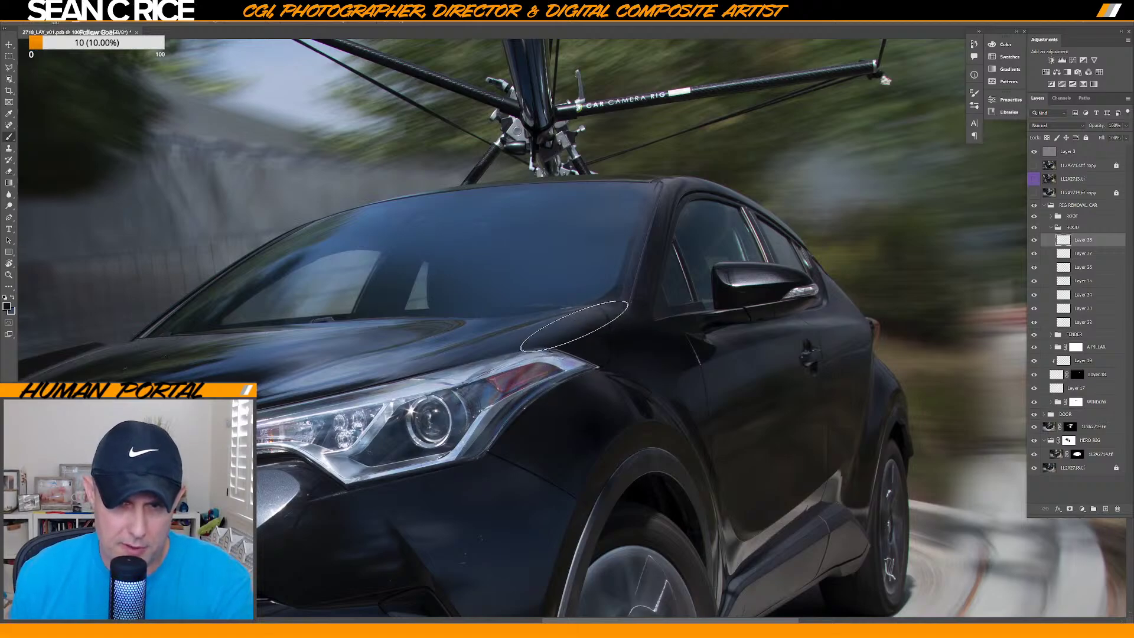
pyautogui.press('[')
pyautogui.press('[')
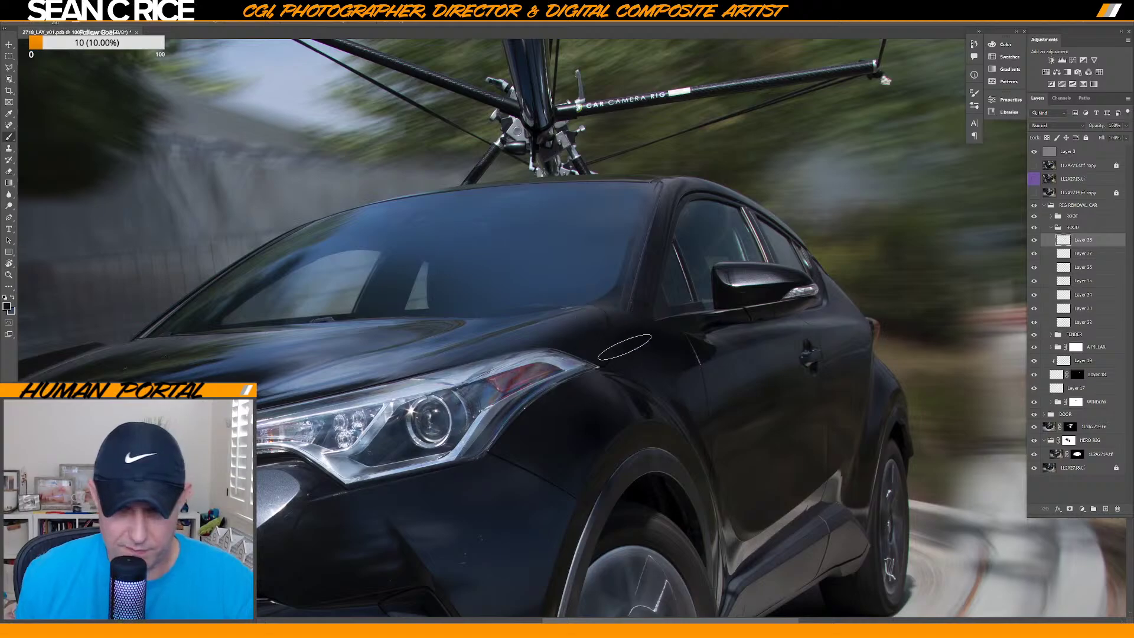
pyautogui.rightClick(614, 349)
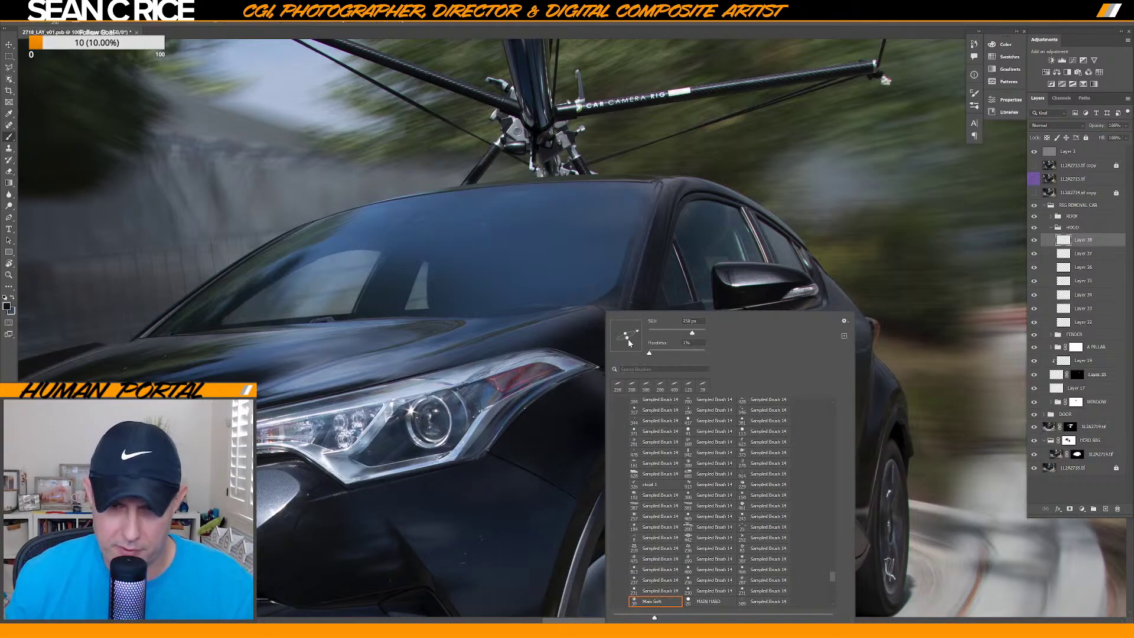
pyautogui.press('Return')
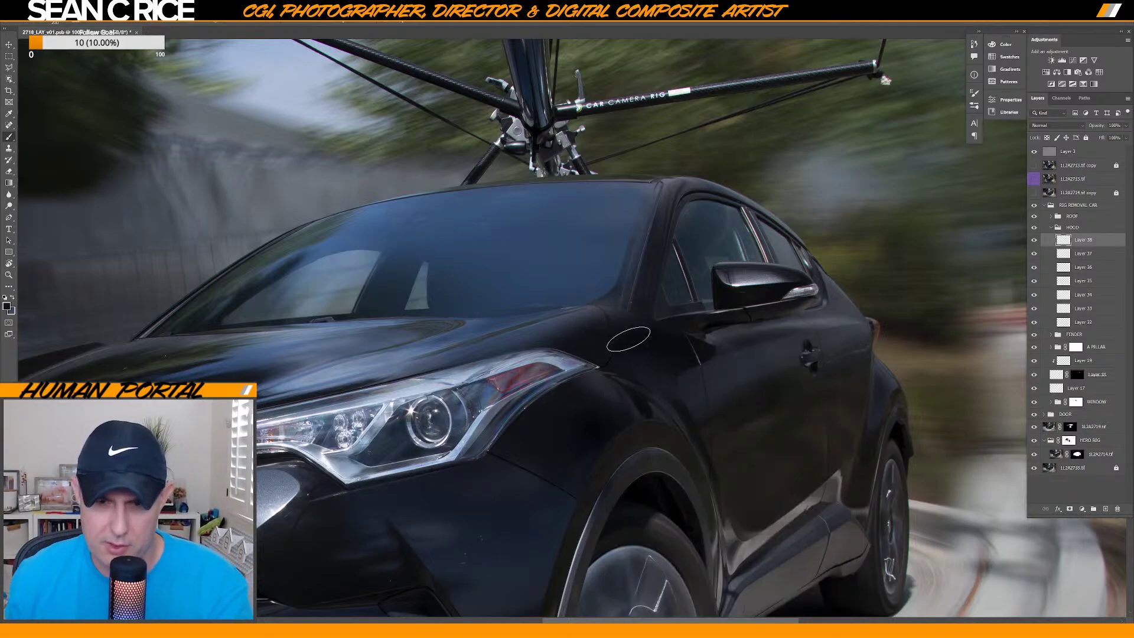
# Blend the covered seam area between the hood's rear corner and the fender with freshly sampled body colours.
pyautogui.press('alt')
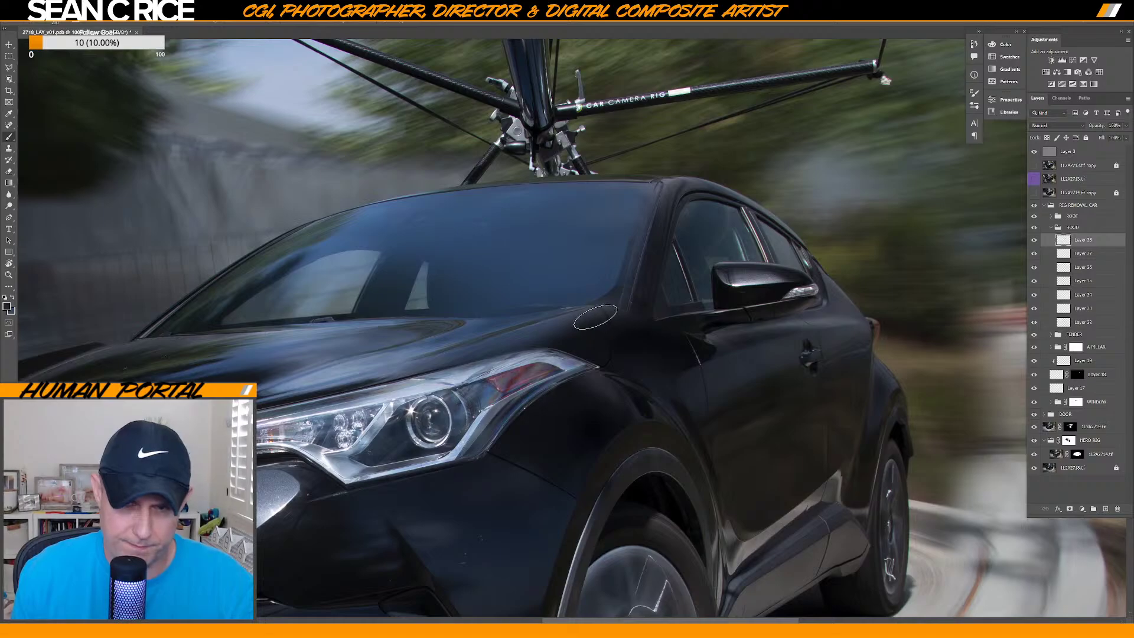
pyautogui.press('alt')
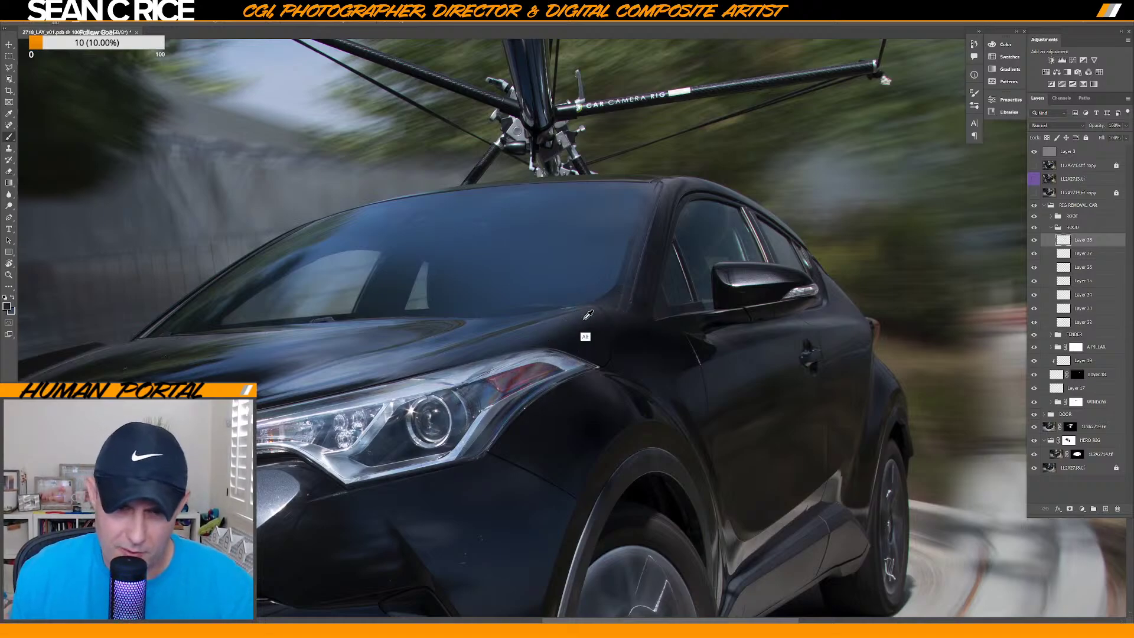
pyautogui.press('alt')
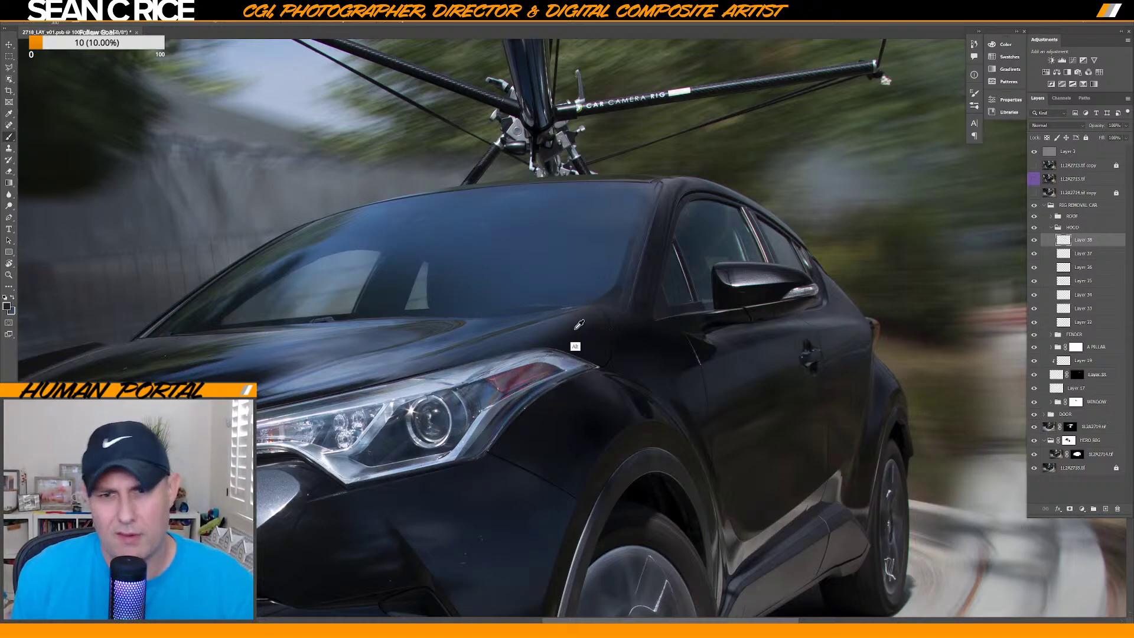
pyautogui.keyDown('alt'); pyautogui.click(558, 332); pyautogui.keyUp('alt')
pyautogui.moveTo(554, 341); pyautogui.dragTo(590, 335)
pyautogui.press('alt')
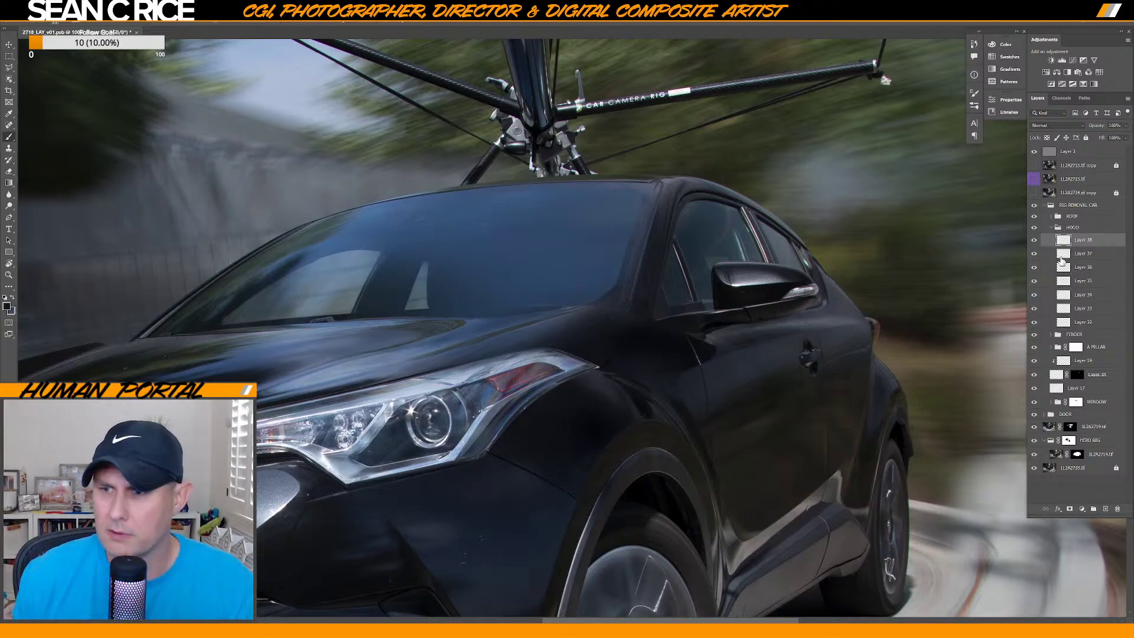
# With the seam cover layer hidden for reference, add a new top layer in the HOOD group and set the foreground colour to 7e818c.
pyautogui.click(1034, 242)
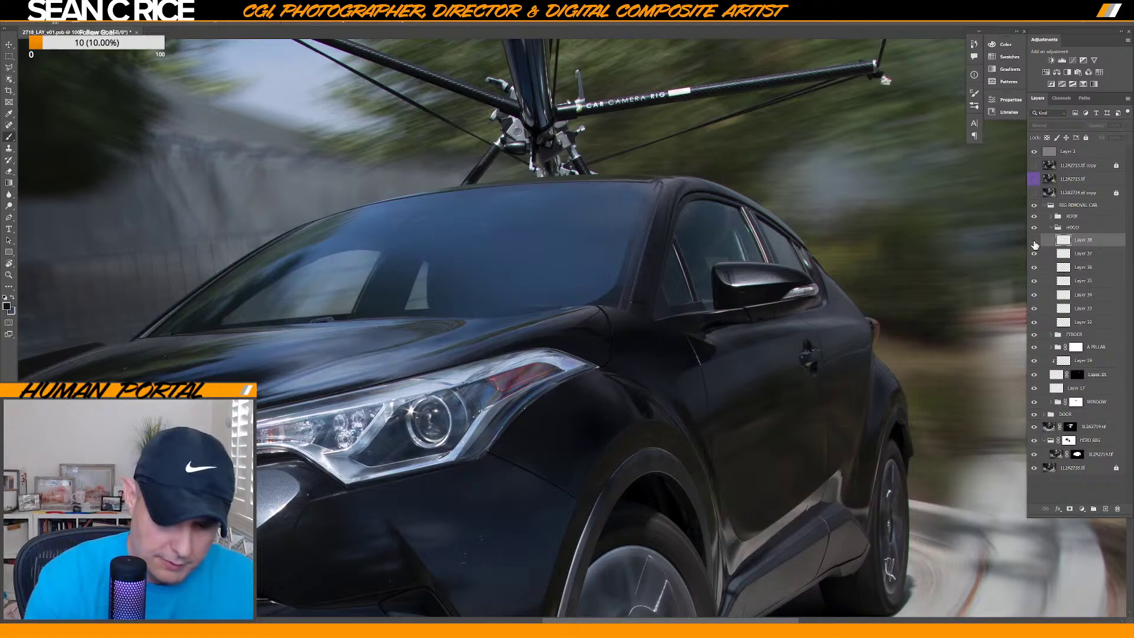
pyautogui.hotkey('ctrl', 'shift', 'alt', 'n')
pyautogui.press('alt')
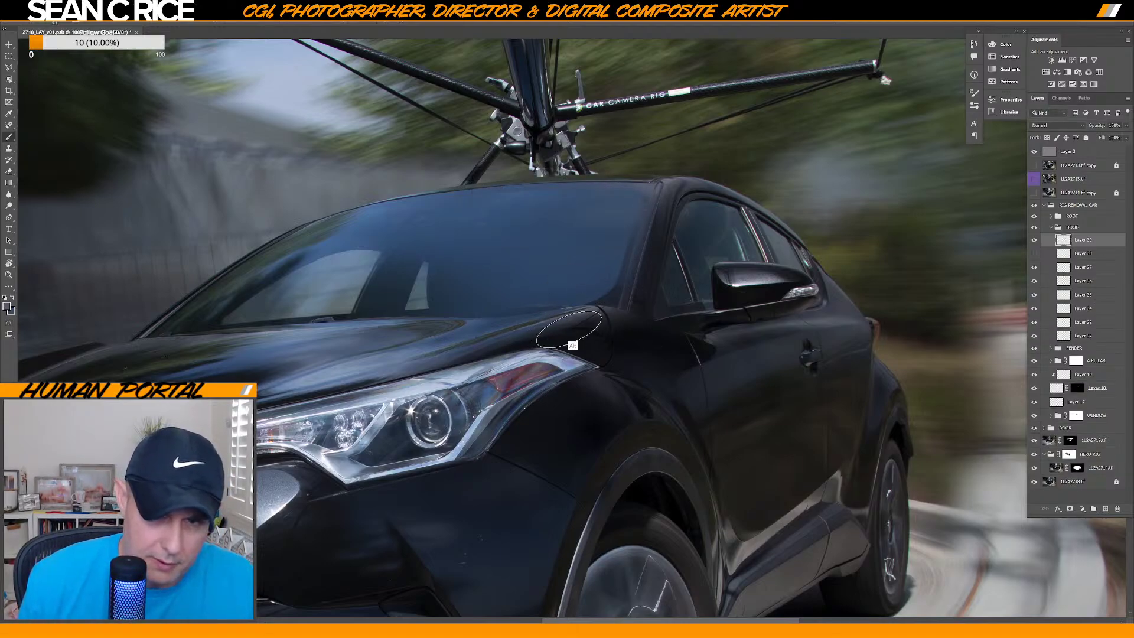
pyautogui.click(7, 306)
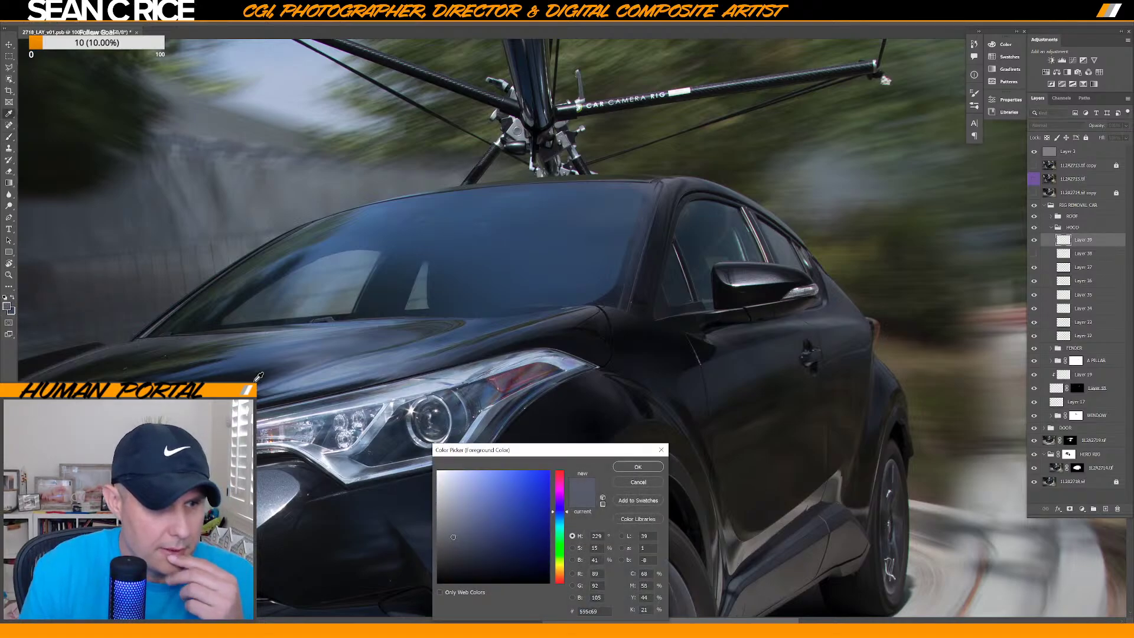
pyautogui.click(450, 530)
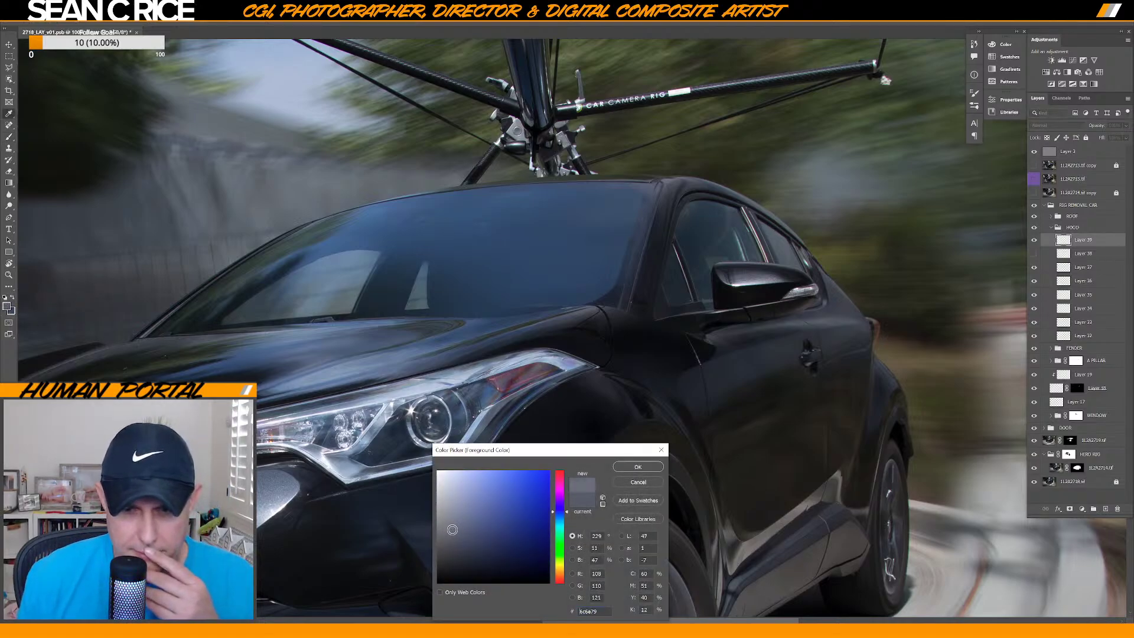
pyautogui.moveTo(448, 523); pyautogui.dragTo(449, 522)
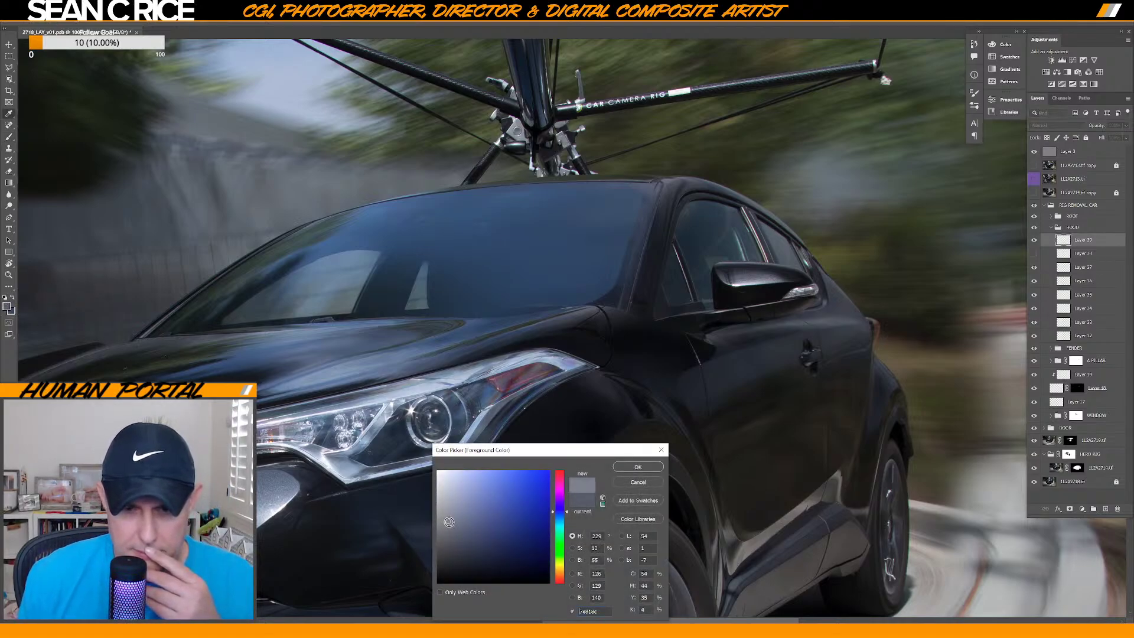
pyautogui.click(637, 467)
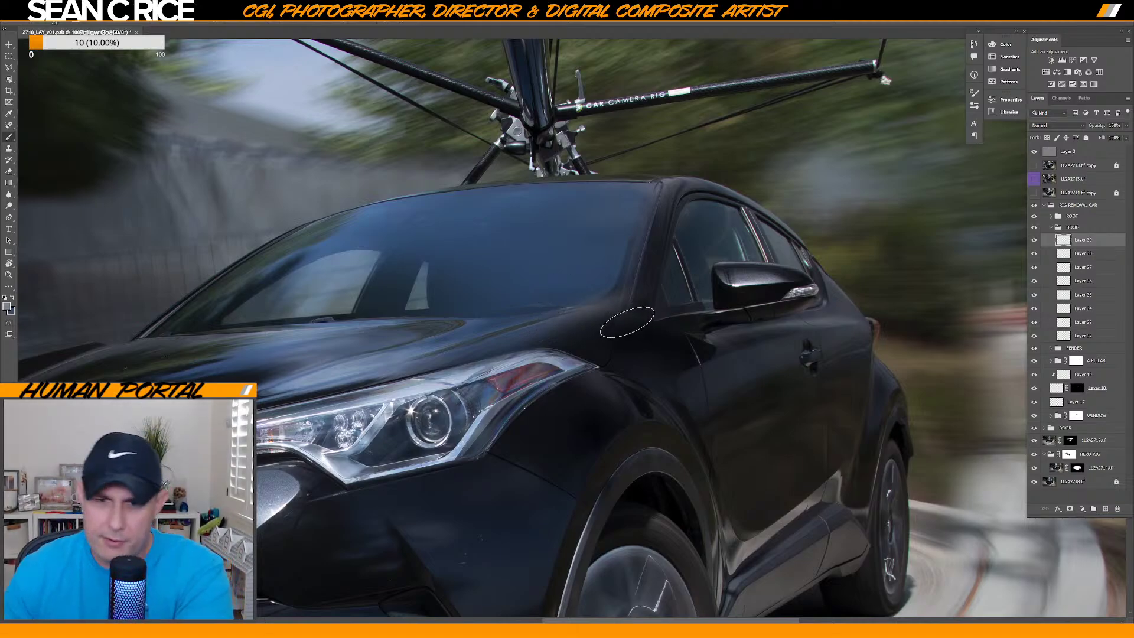
# Paint a soft light highlight along the ridge near the windshield's lower corner with a flatter, angled soft brush.
pyautogui.rightClick(642, 318)
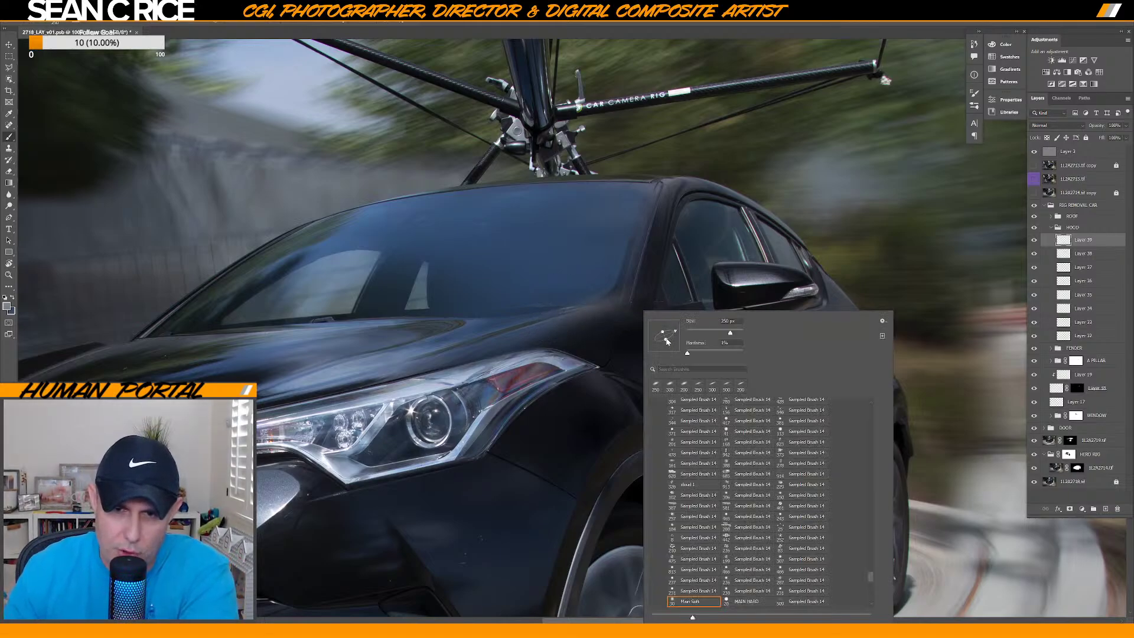
pyautogui.press('Escape')
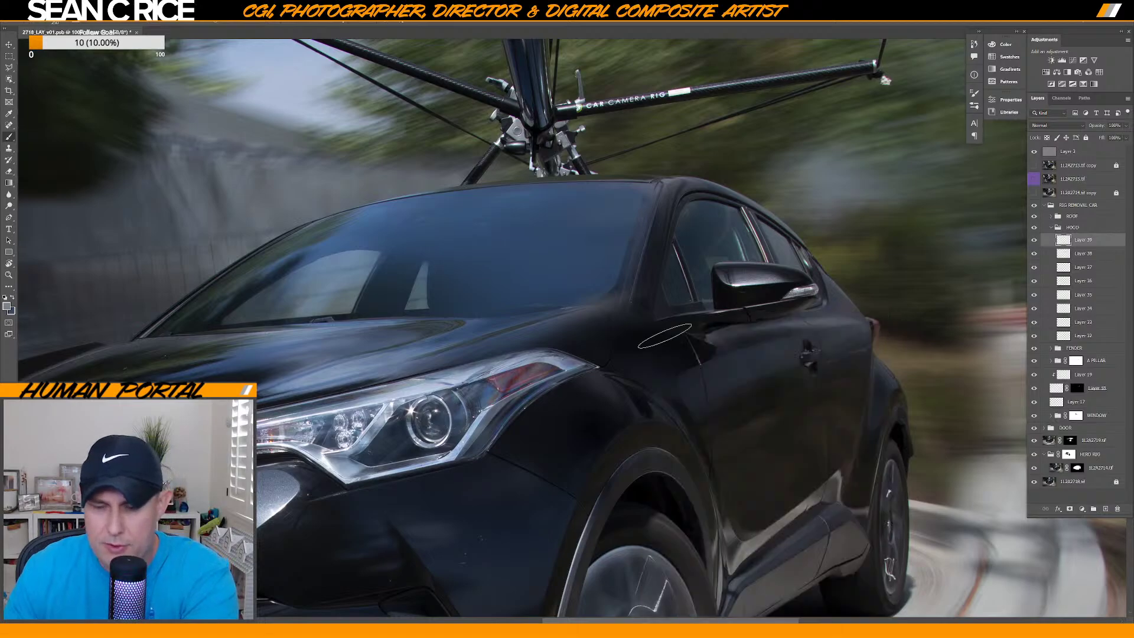
pyautogui.press('[')
pyautogui.press('[')
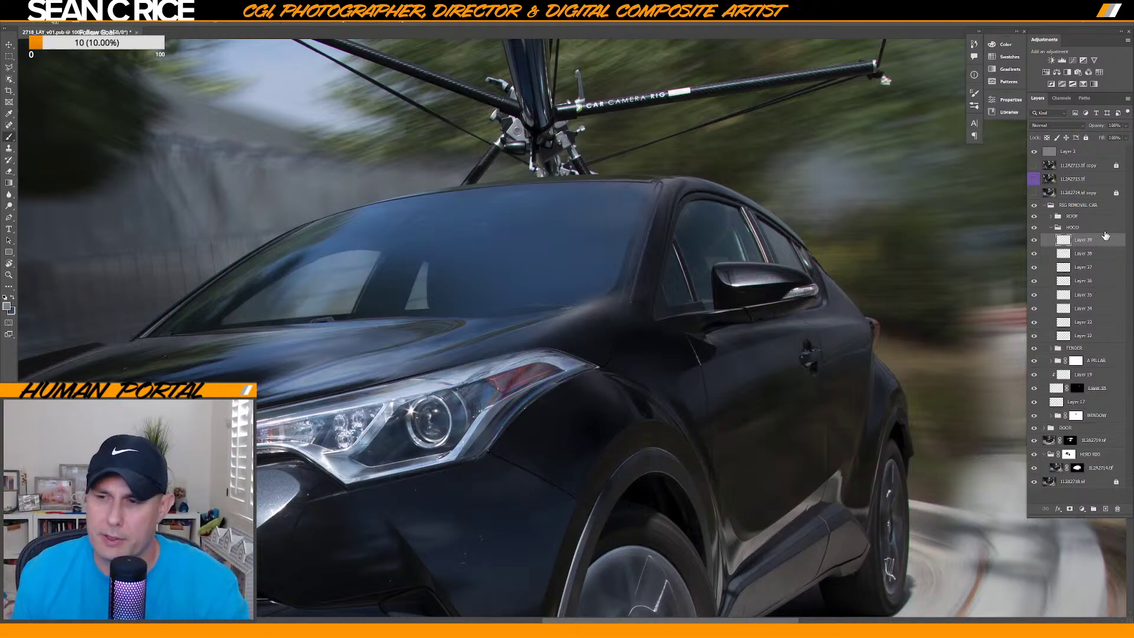
# Group all eight paint layers inside HOOD, add a white mask to the new group, and choose the hard main brush.
pyautogui.keyDown('shift'); pyautogui.click(1082, 335); pyautogui.keyUp('shift')
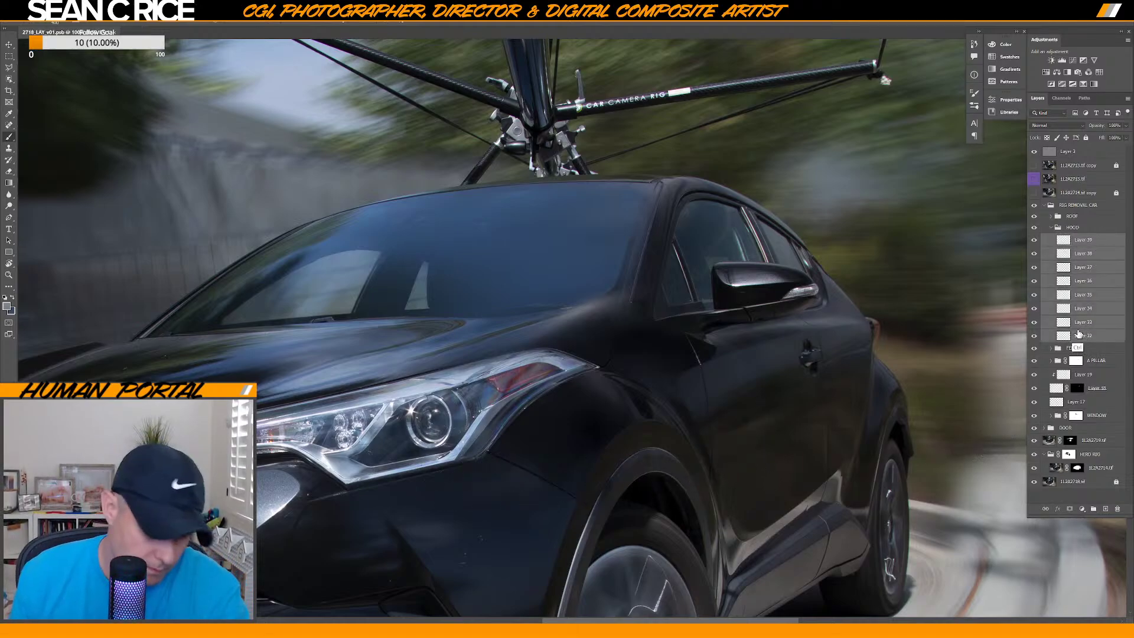
pyautogui.hotkey('ctrl', 'g')
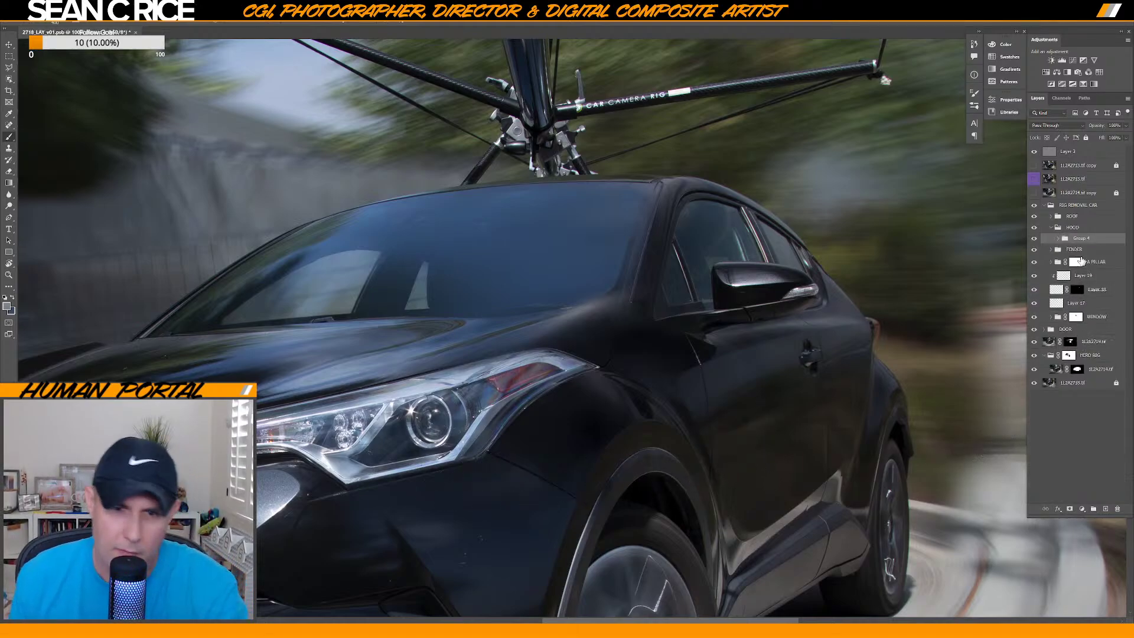
pyautogui.click(1070, 509)
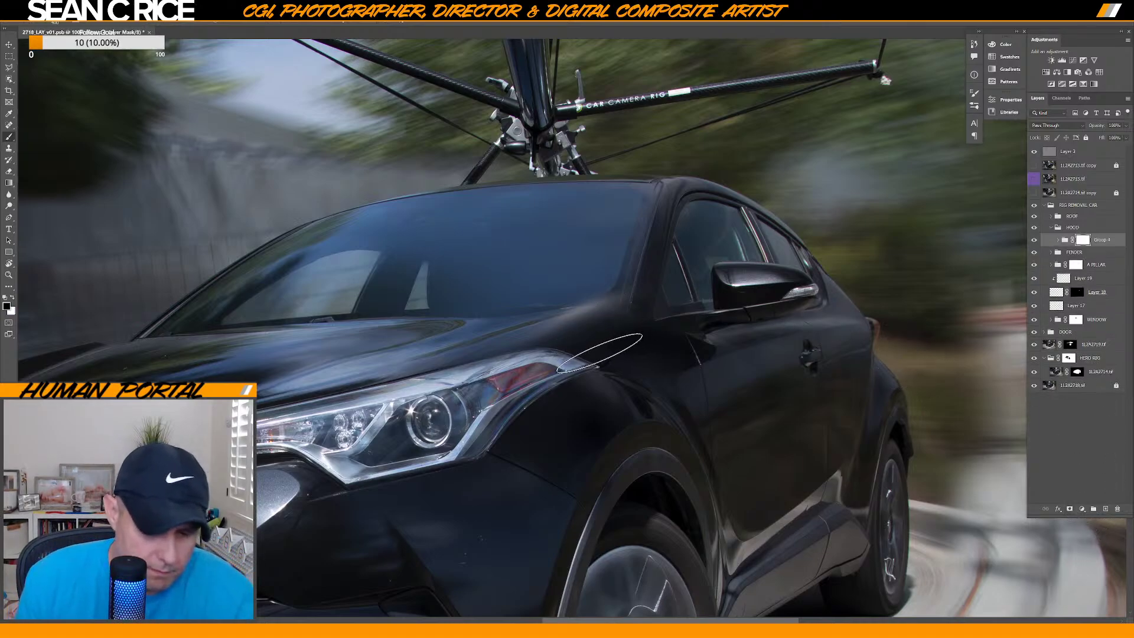
pyautogui.press('o')
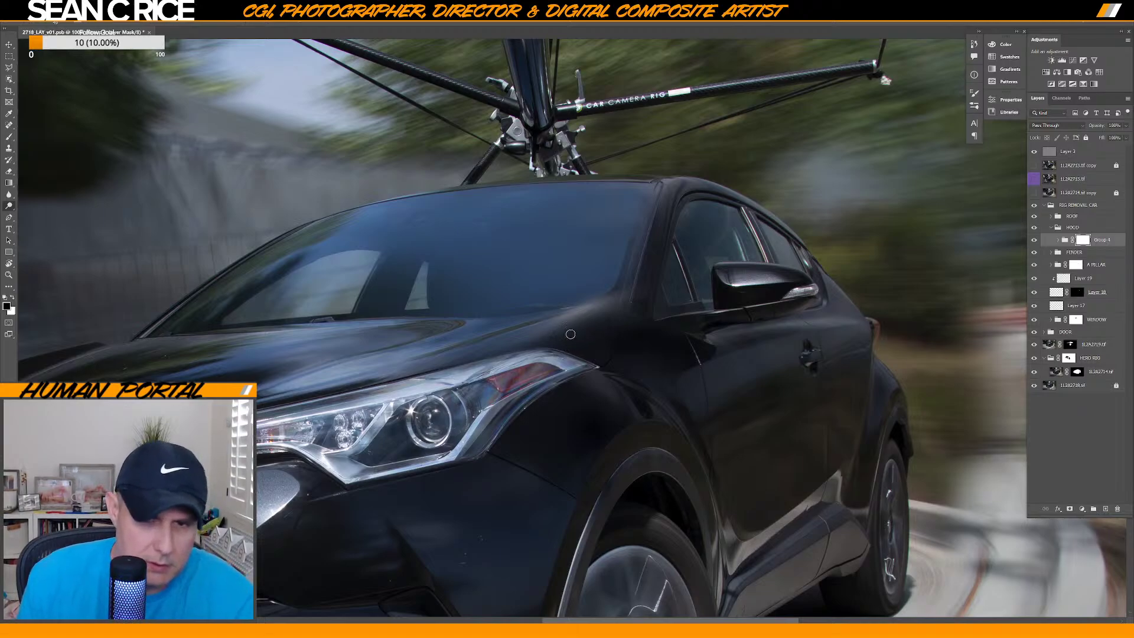
pyautogui.press('b')
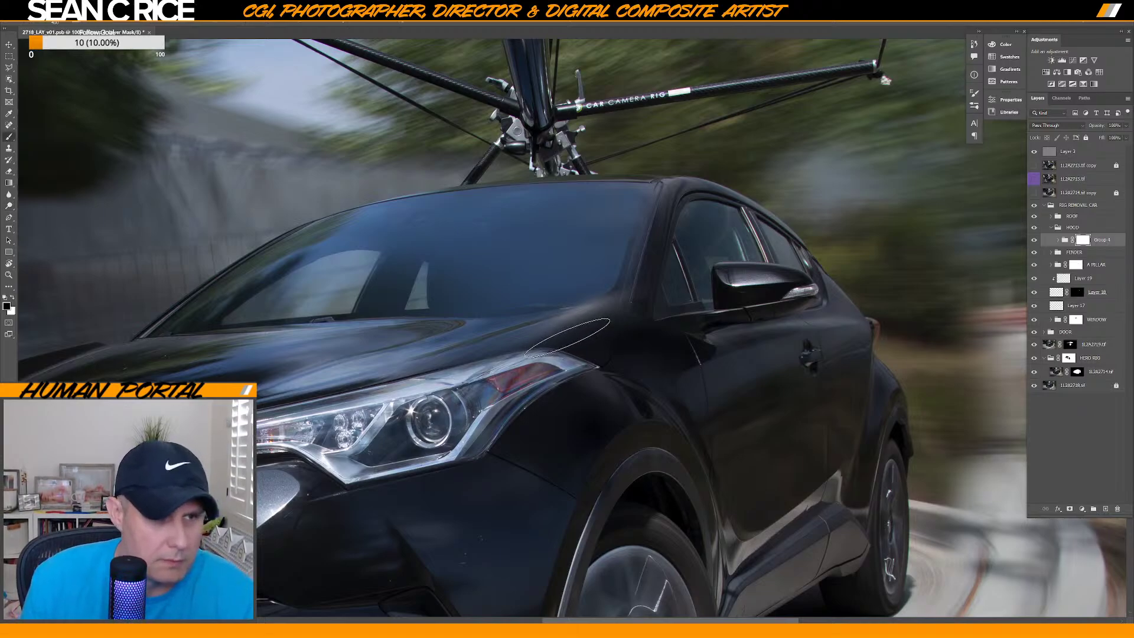
pyautogui.rightClick(576, 348)
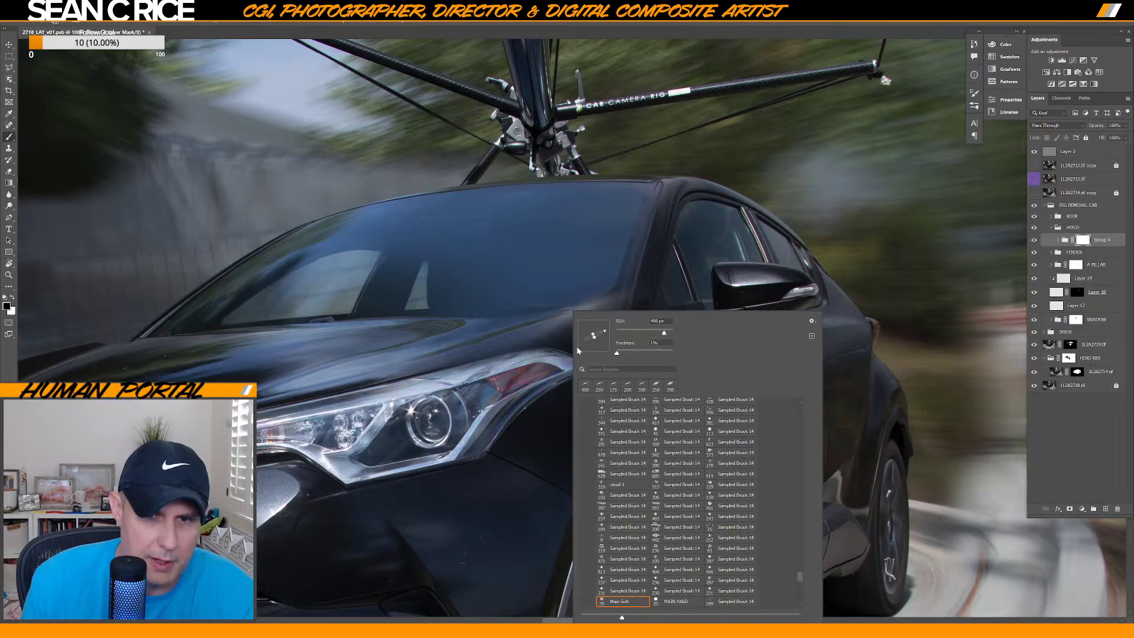
pyautogui.click(673, 602)
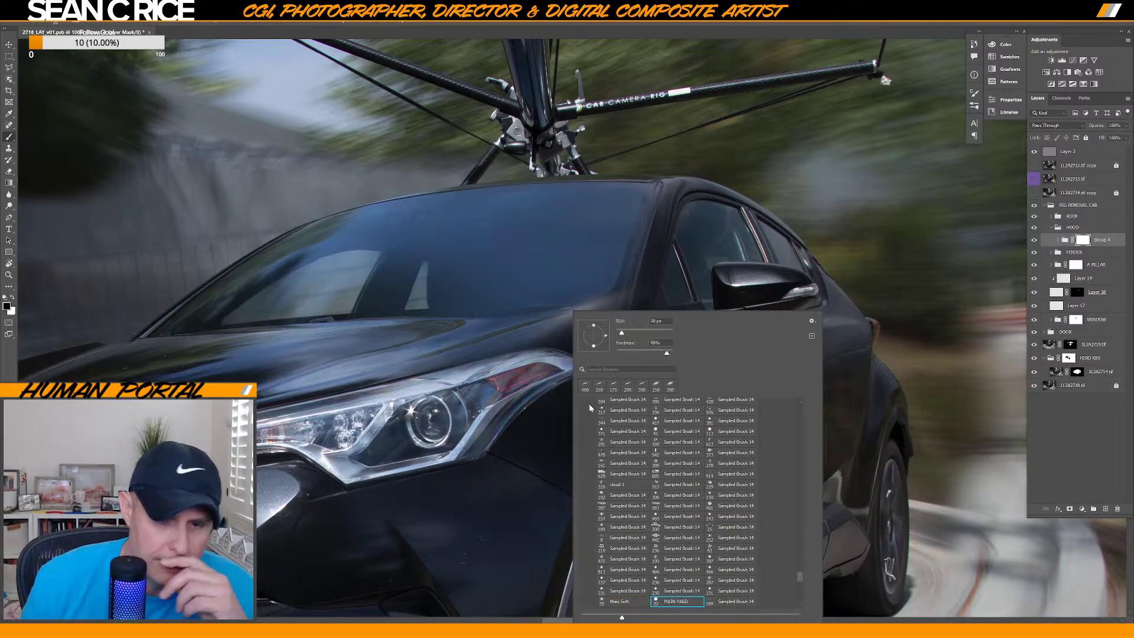
pyautogui.press('Return')
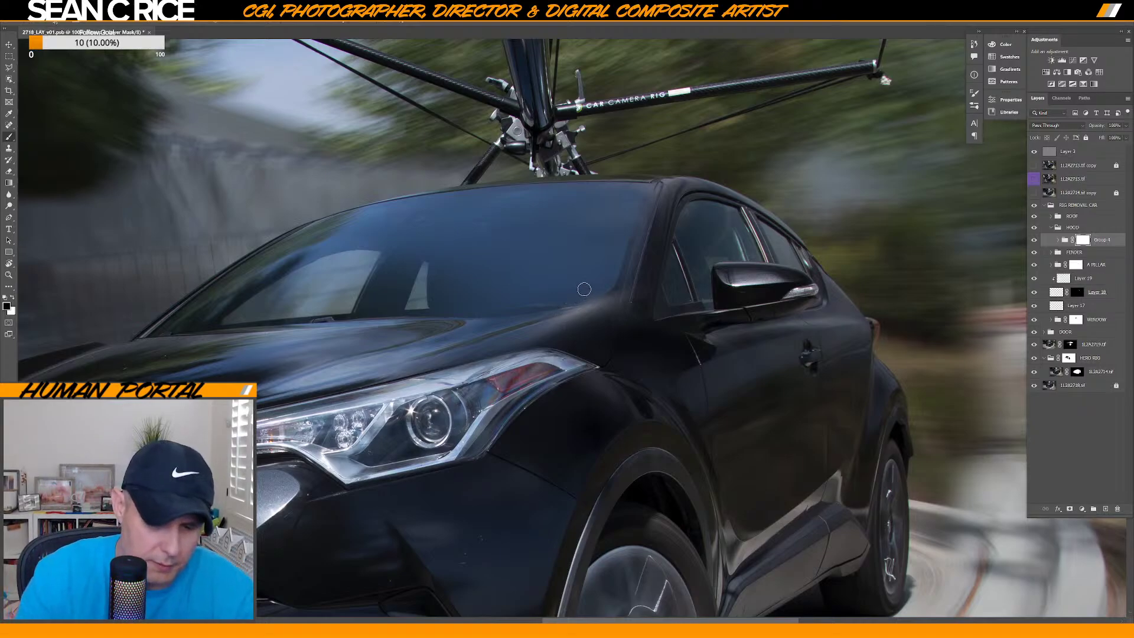
pyautogui.hotkey('ctrl', 'i')
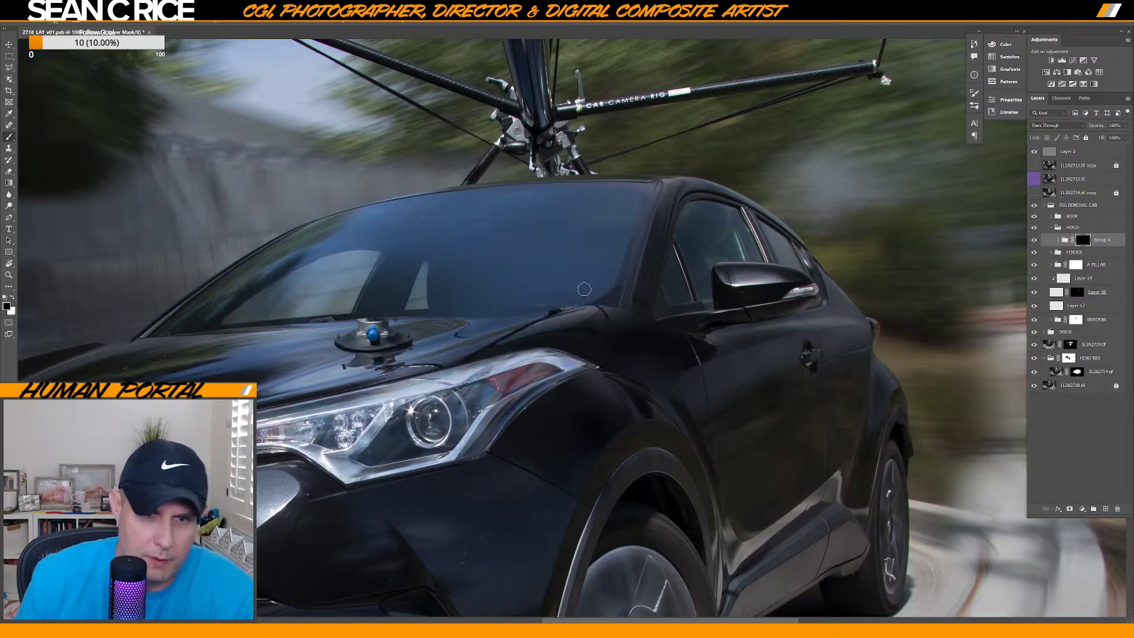
pyautogui.moveTo(584, 289); pyautogui.dragTo(586, 289)
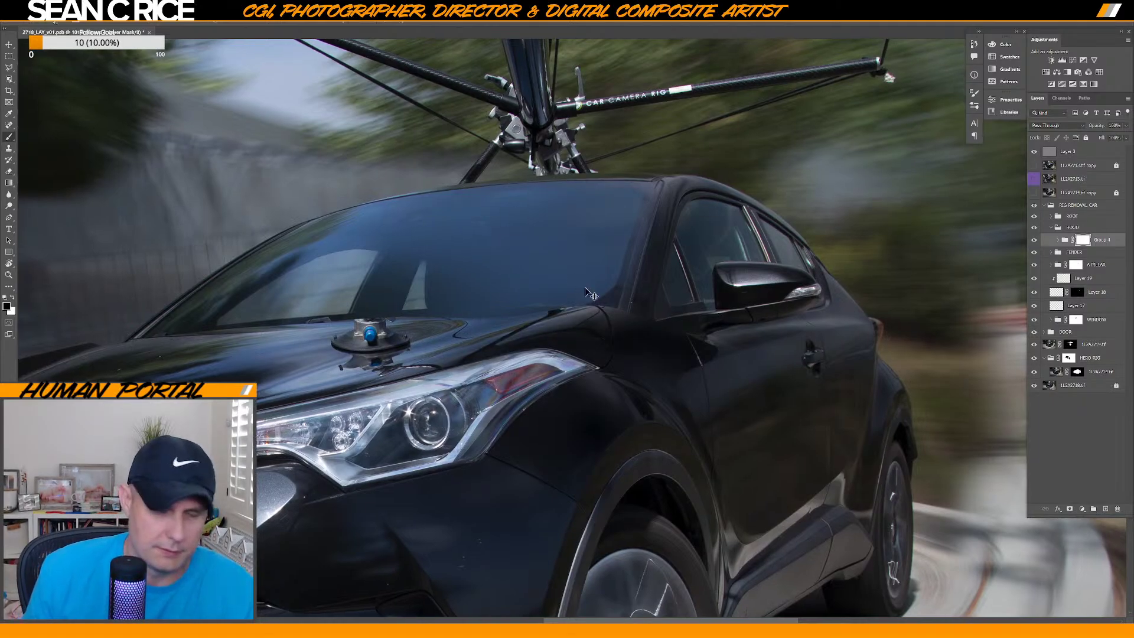
pyautogui.hotkey('ctrl', 'i')
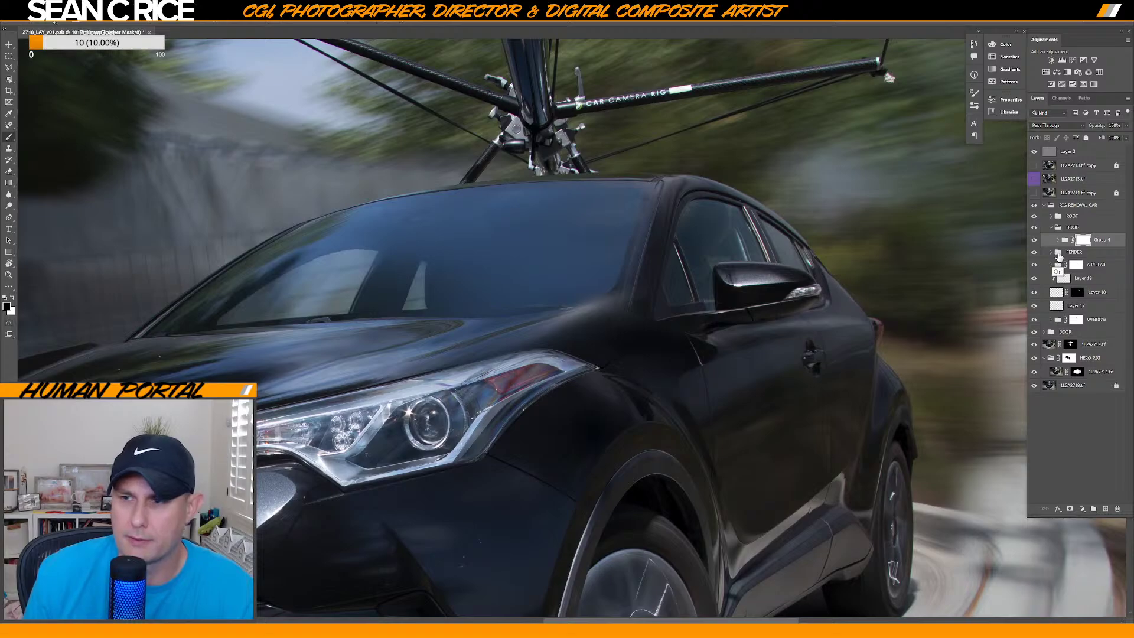
# Expand the masked group and hide its two uppermost layers, checking the third layer's contribution to the hood.
pyautogui.click(1059, 240)
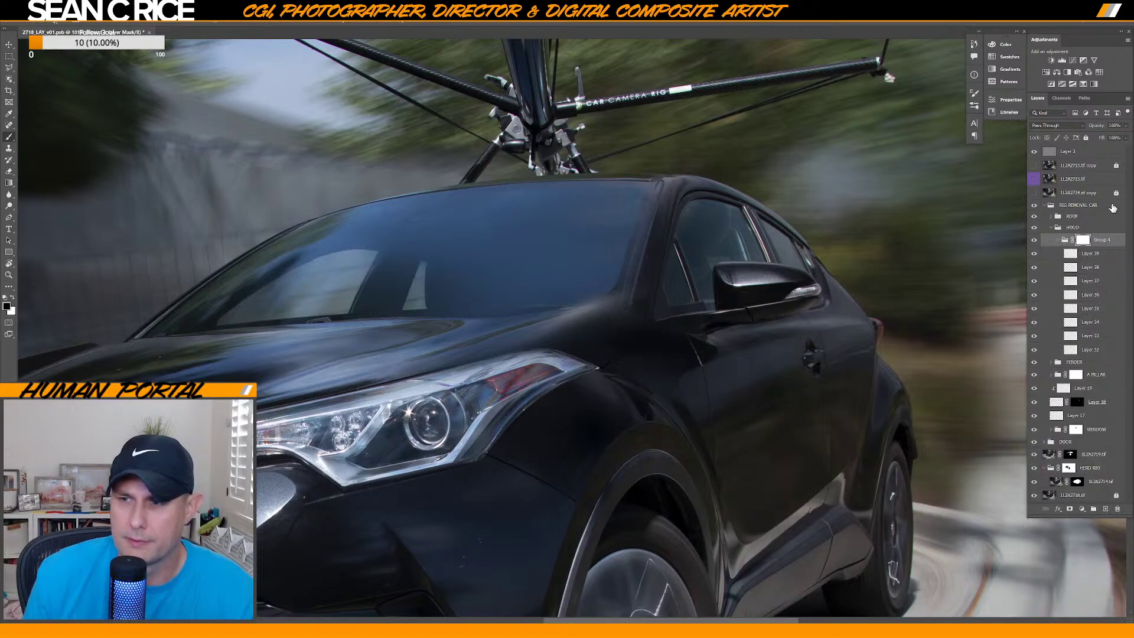
pyautogui.click(1035, 255)
pyautogui.click(1034, 268)
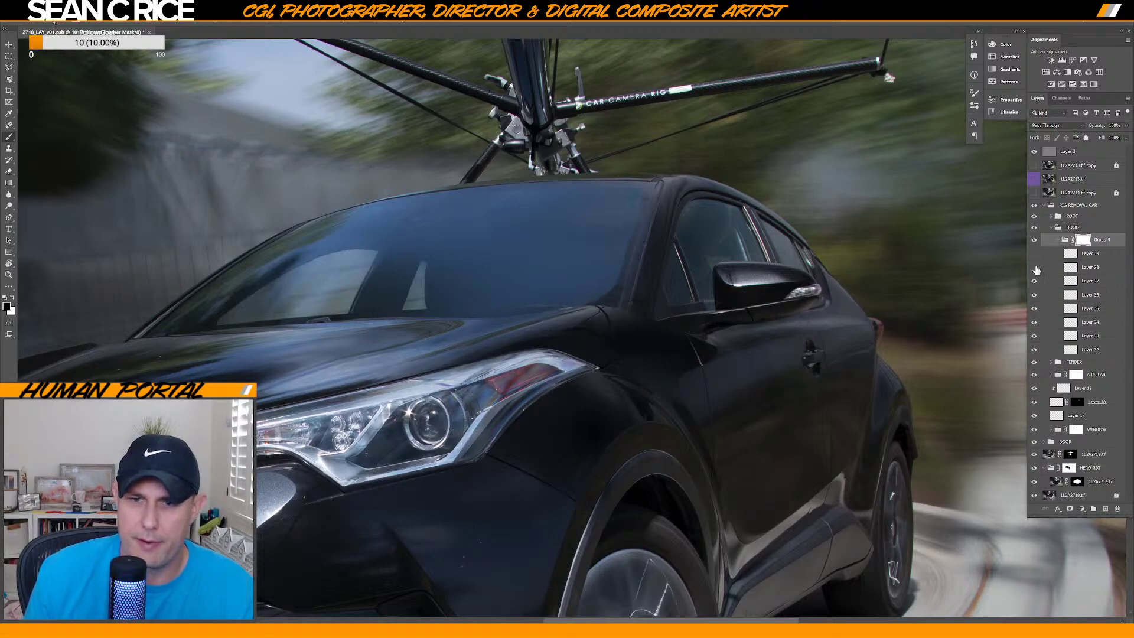
pyautogui.click(1035, 282)
pyautogui.click(1034, 283)
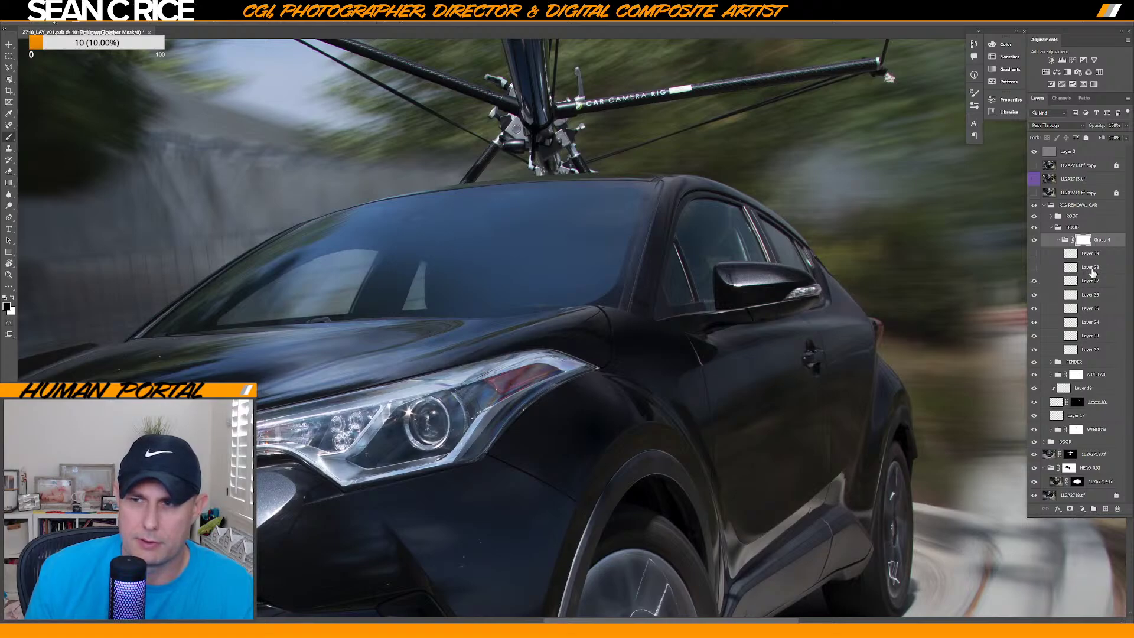
# Move Layer 32 through Layer 37 out of the masked group, leaving only the two uppermost layers inside it.
pyautogui.click(1090, 281)
pyautogui.keyDown('shift'); pyautogui.click(1093, 349); pyautogui.keyUp('shift')
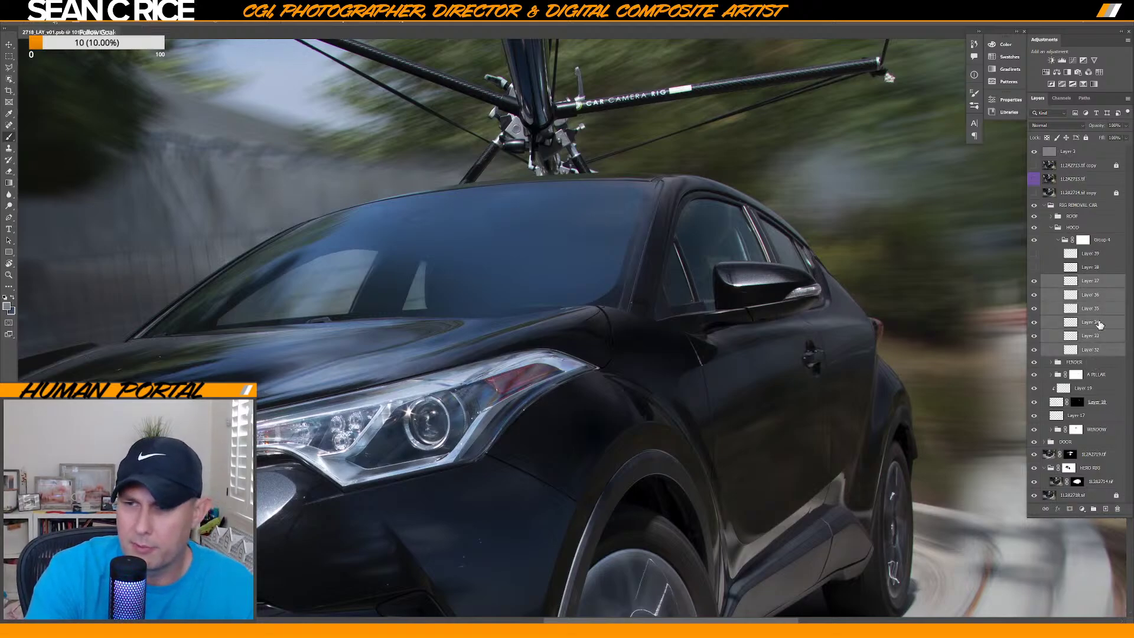
pyautogui.hotkey('ctrl', 'shift', 'g')
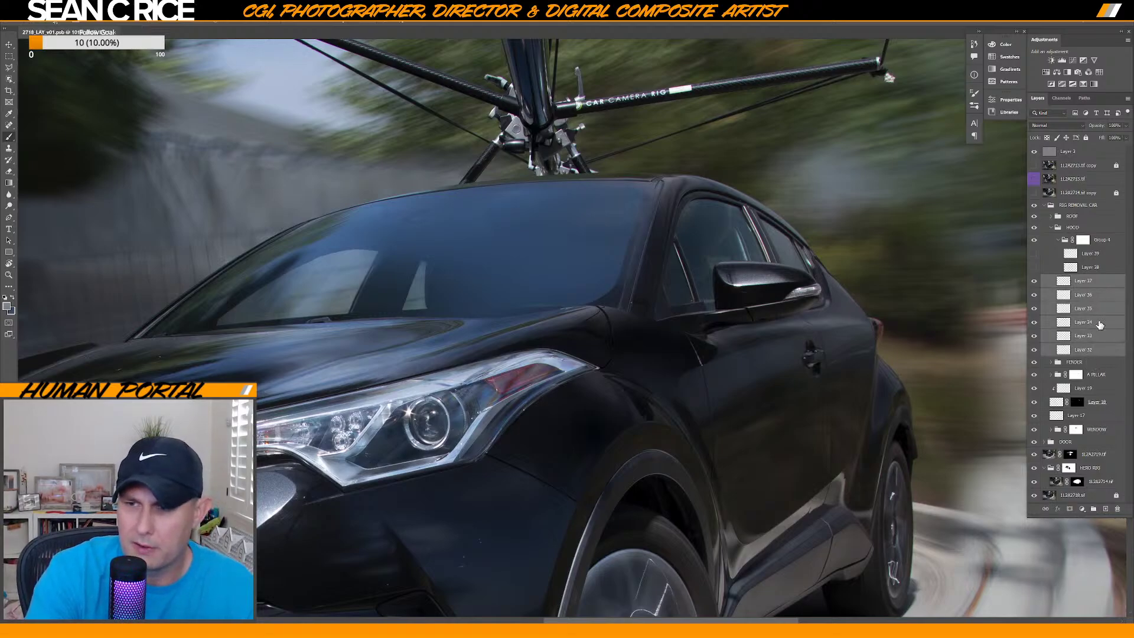
# Show the two hidden layers inside the masked HOOD subgroup and invert the subgroup's mask to black.
pyautogui.click(1057, 240)
pyautogui.click(1057, 241)
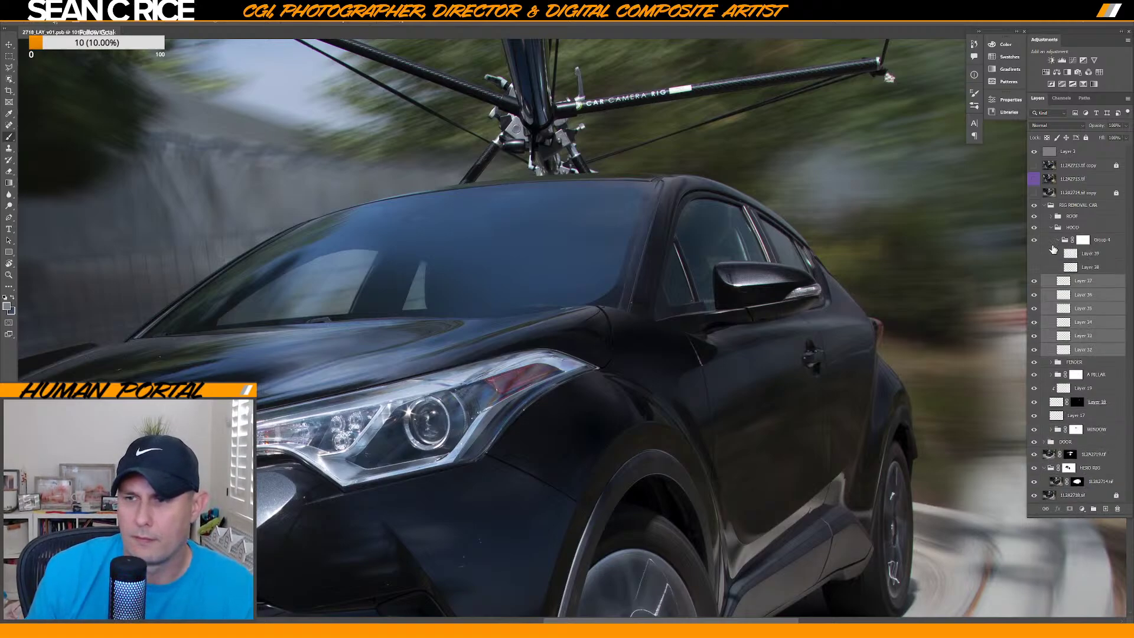
pyautogui.click(1035, 253)
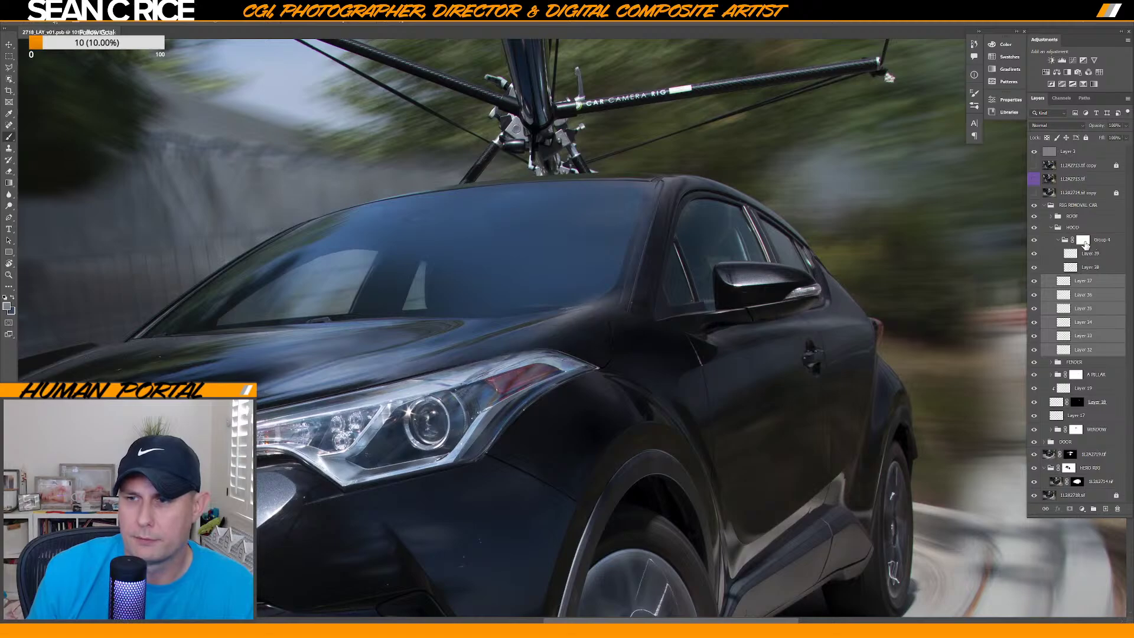
pyautogui.click(1083, 240)
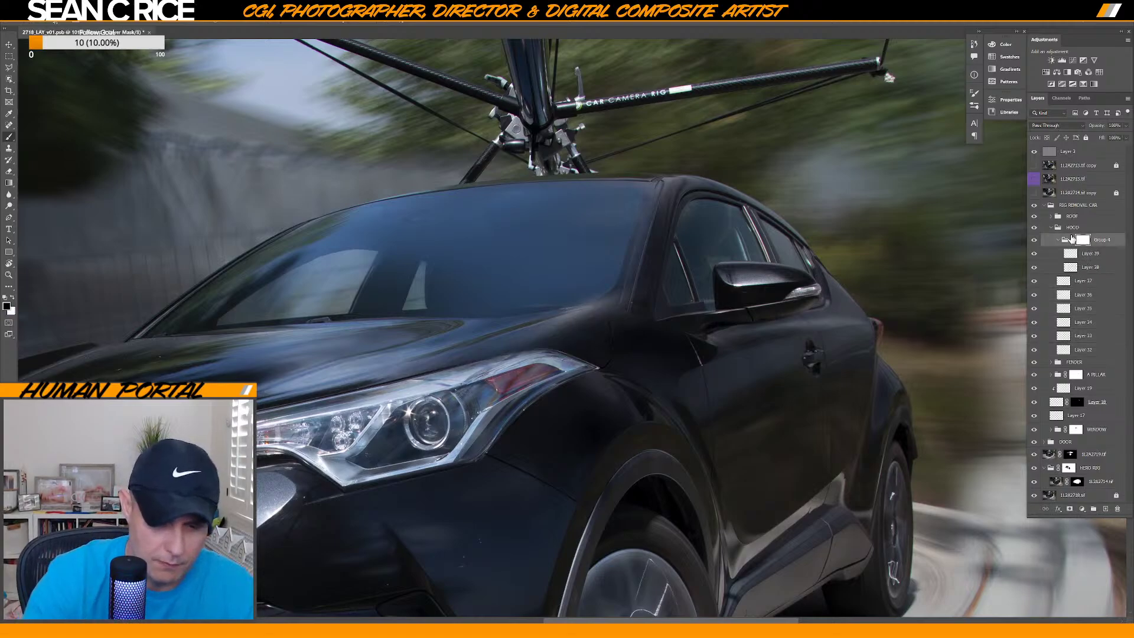
pyautogui.hotkey('ctrl', 'i')
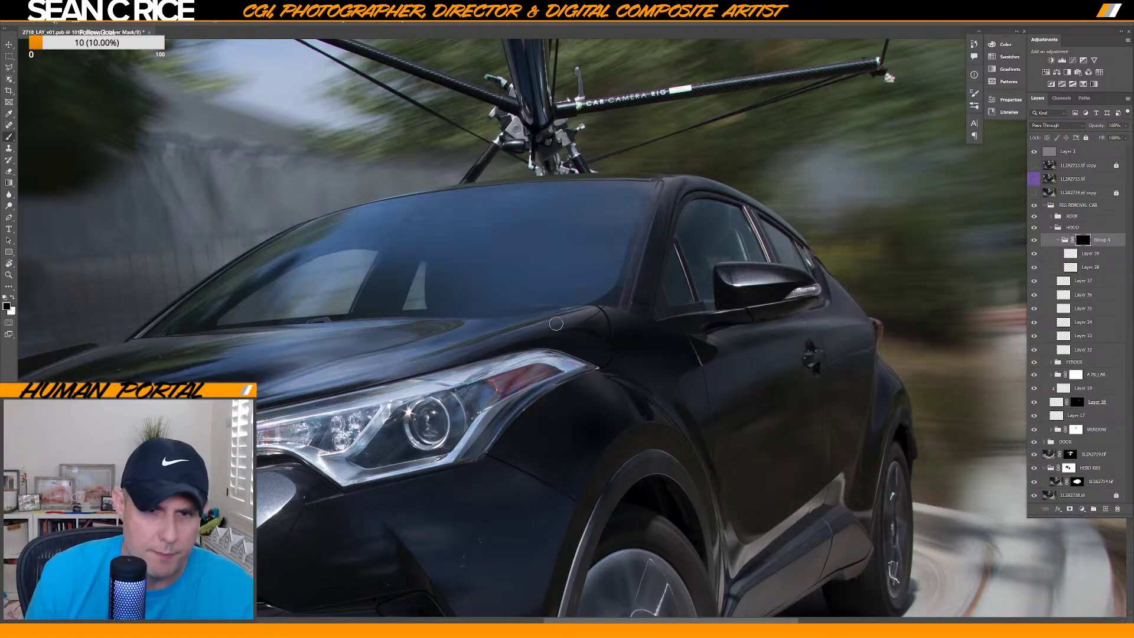
# Paint white on the subgroup's mask to reveal the retouch on the hood corner above the headlight, up to the panel gap.
pyautogui.press('x')
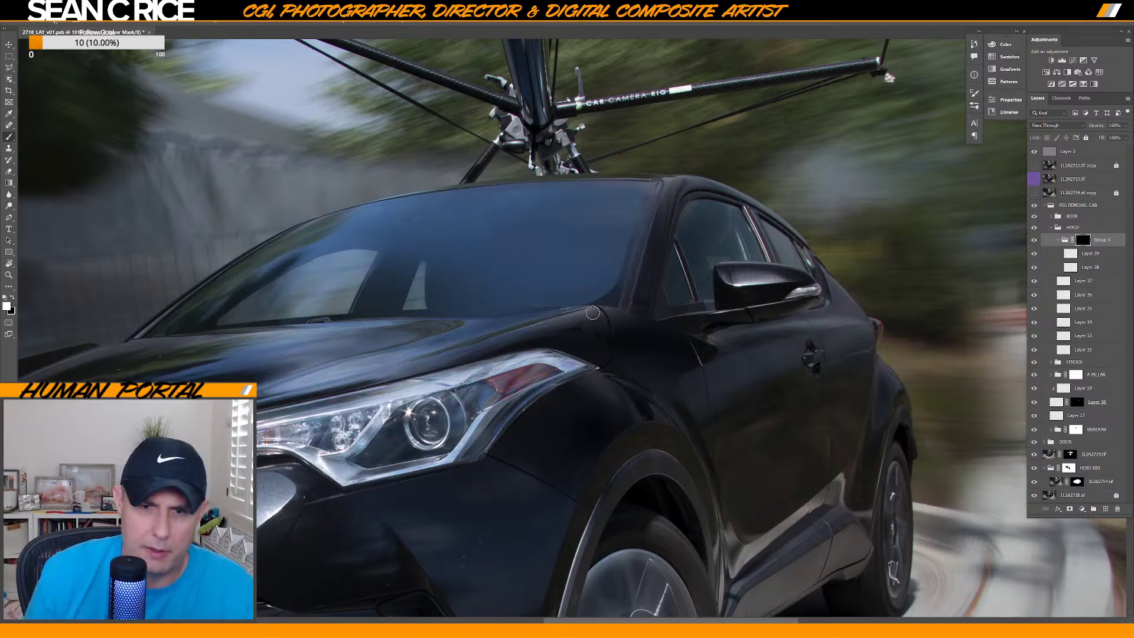
pyautogui.hotkey('ctrl', '+')
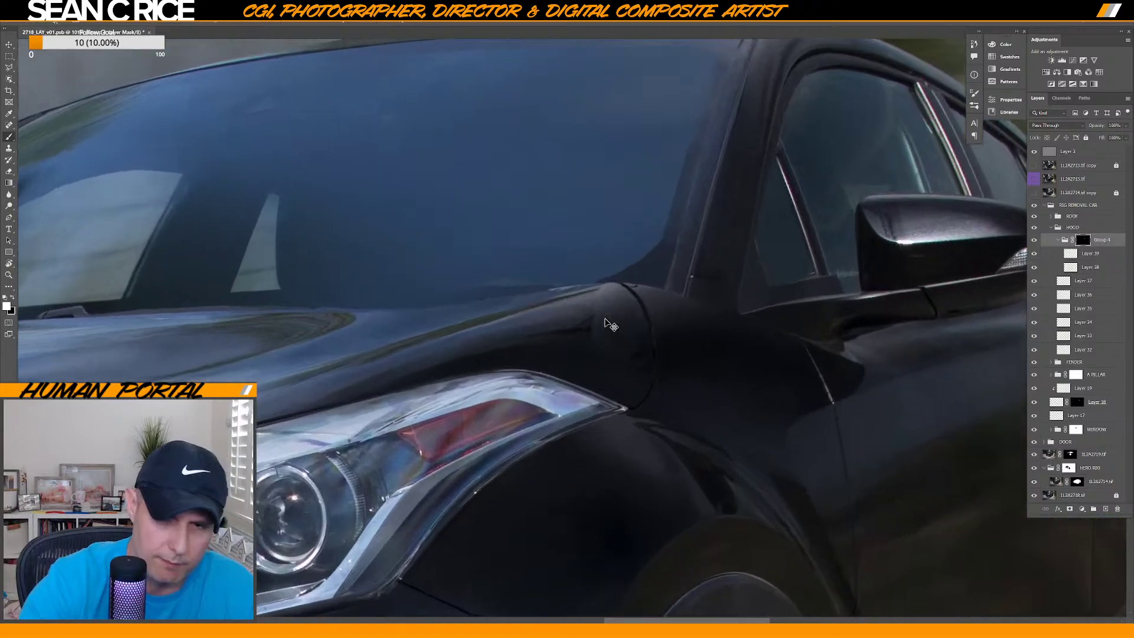
pyautogui.hotkey('ctrl', '+')
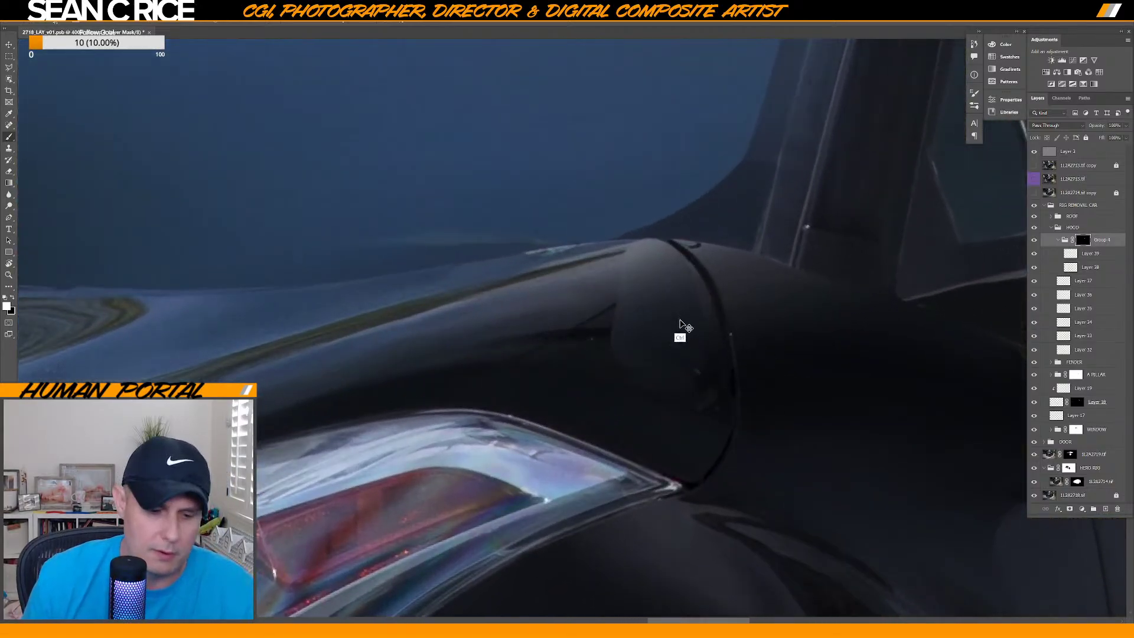
pyautogui.moveTo(666, 287)
pyautogui.mouseDown()
pyautogui.moveTo(695, 407)
pyautogui.moveTo(654, 304)
pyautogui.moveTo(696, 418)
pyautogui.moveTo(692, 362)
pyautogui.moveTo(696, 418)
pyautogui.moveTo(657, 299)
pyautogui.moveTo(641, 301)
pyautogui.moveTo(646, 360)
pyautogui.moveTo(636, 364)
pyautogui.moveTo(634, 335)
pyautogui.moveTo(594, 367)
pyautogui.moveTo(587, 311)
pyautogui.moveTo(622, 298)
pyautogui.moveTo(578, 339)
pyautogui.moveTo(639, 294)
pyautogui.moveTo(627, 285)
pyautogui.moveTo(513, 330)
pyautogui.moveTo(606, 321)
pyautogui.moveTo(436, 348)
pyautogui.moveTo(393, 367)
pyautogui.moveTo(502, 358)
pyautogui.moveTo(612, 380)
pyautogui.moveTo(488, 364)
pyautogui.moveTo(603, 397)
pyautogui.moveTo(564, 399)
pyautogui.moveTo(482, 379)
pyautogui.mouseUp()
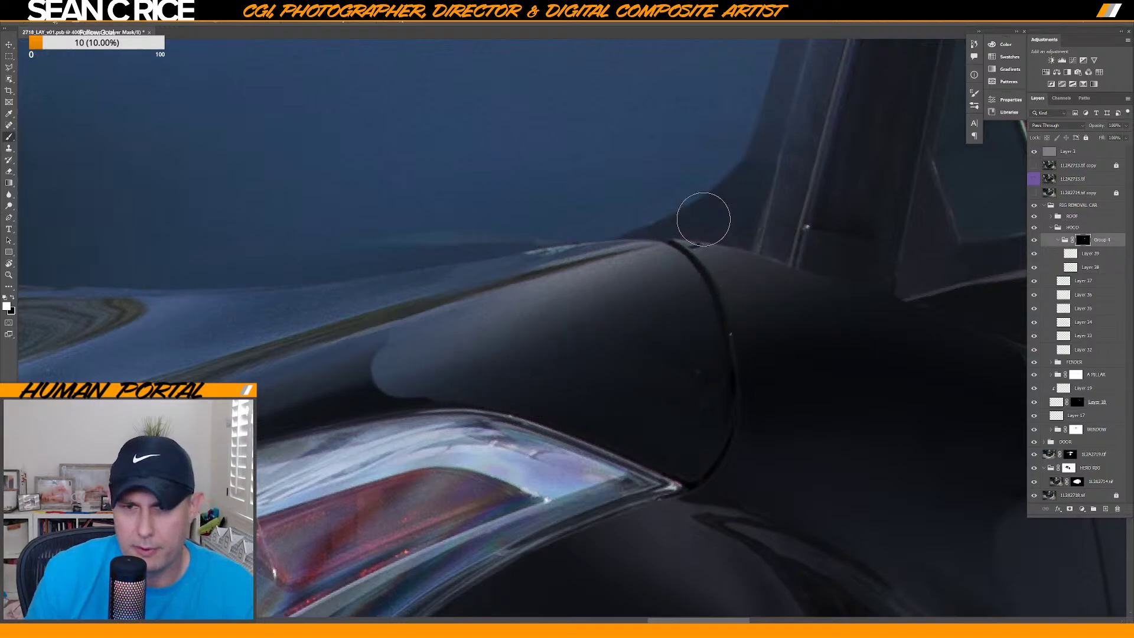
pyautogui.press('[')
pyautogui.press('[')
pyautogui.press('[')
pyautogui.press('[')
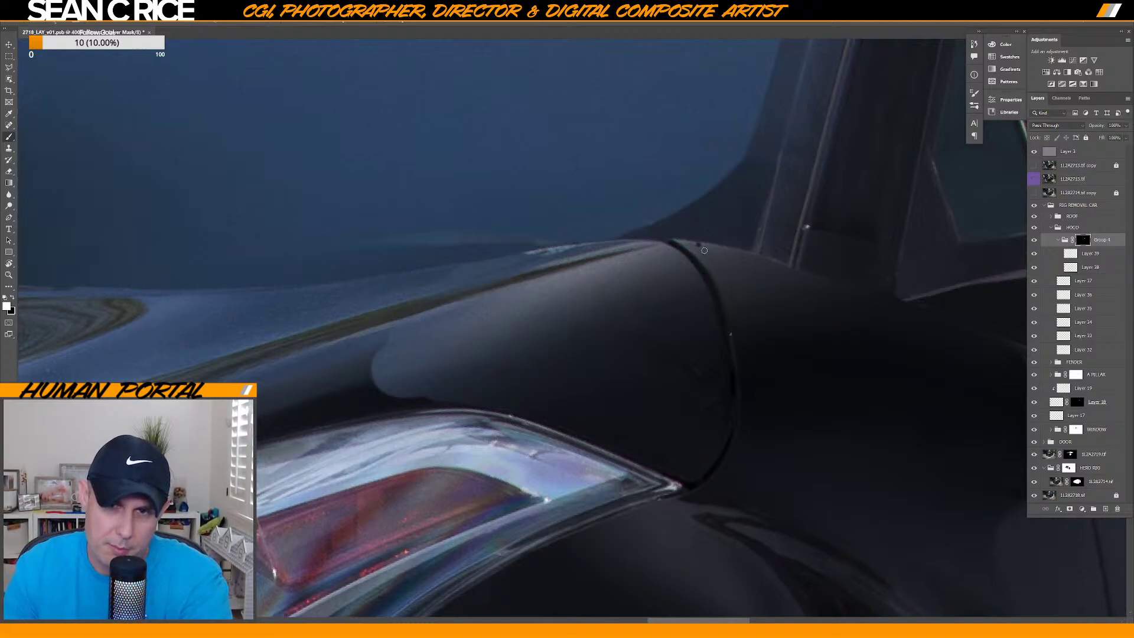
pyautogui.press(']')
pyautogui.press(']')
pyautogui.press(']')
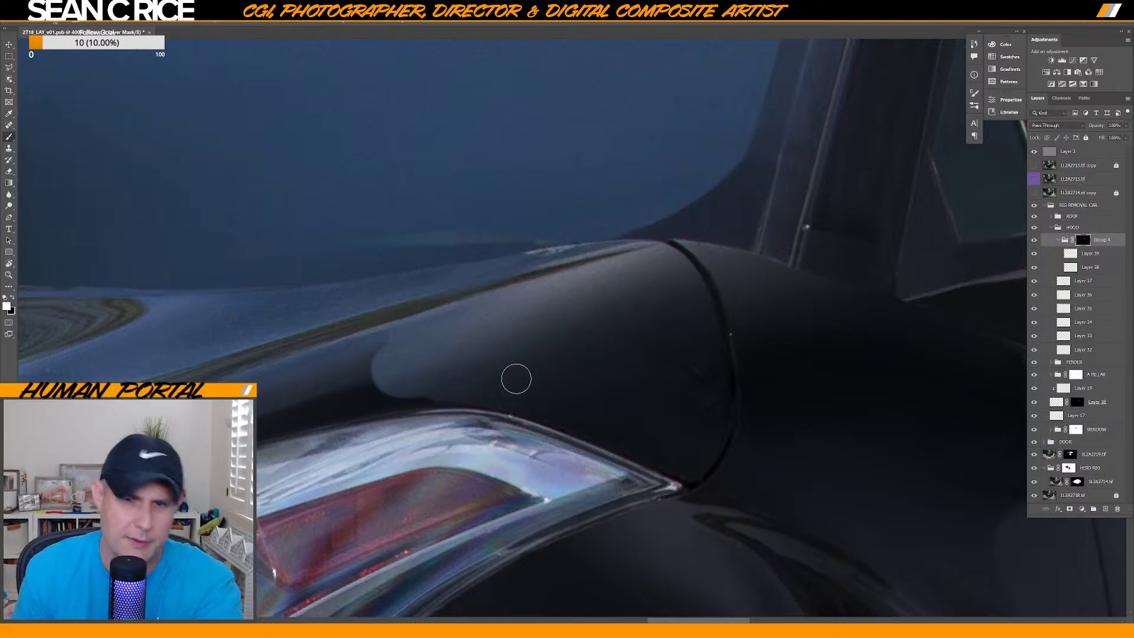
# Group Layer 39 and Layer 38 into a nested group and add a white mask to it.
pyautogui.moveTo(1091, 254); pyautogui.dragTo(1090, 269)
pyautogui.keyDown('shift'); pyautogui.click(1090, 268); pyautogui.keyUp('shift')
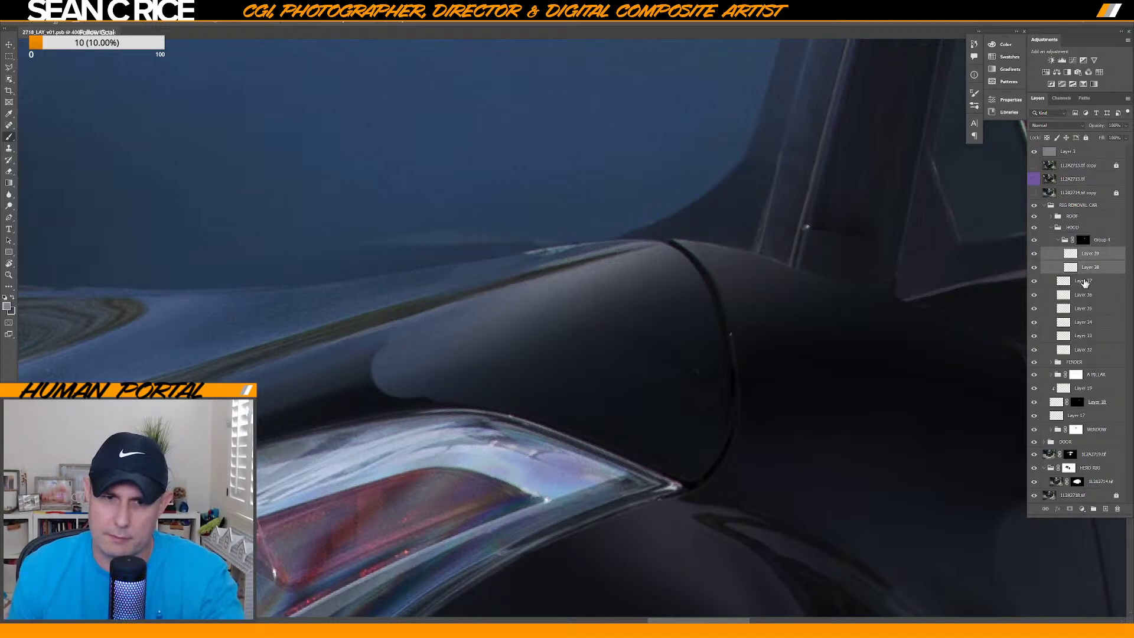
pyautogui.hotkey('ctrl', 'g')
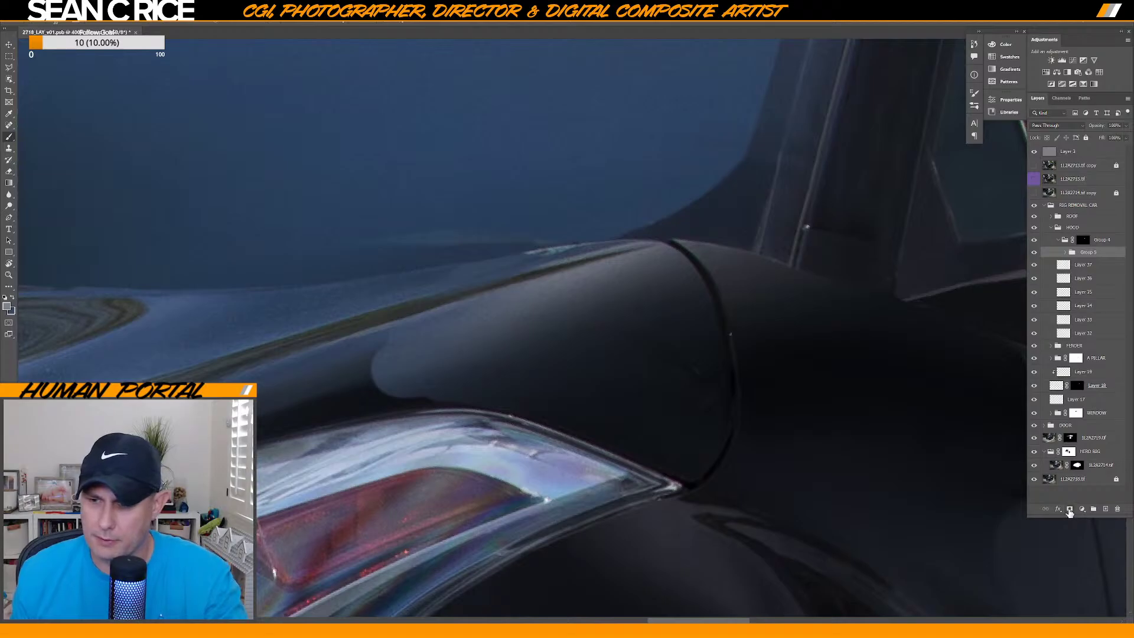
pyautogui.click(1070, 510)
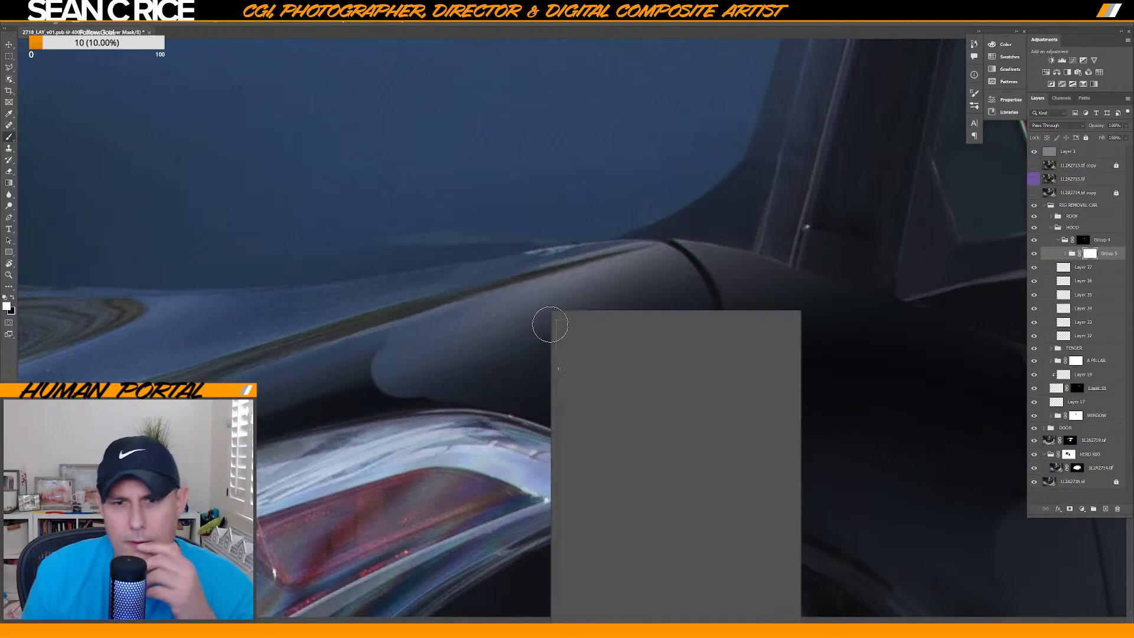
# Paint black on the nested group's mask with a flattened, angled soft brush to fade the hard patch edge above the headlight.
pyautogui.click(606, 387)
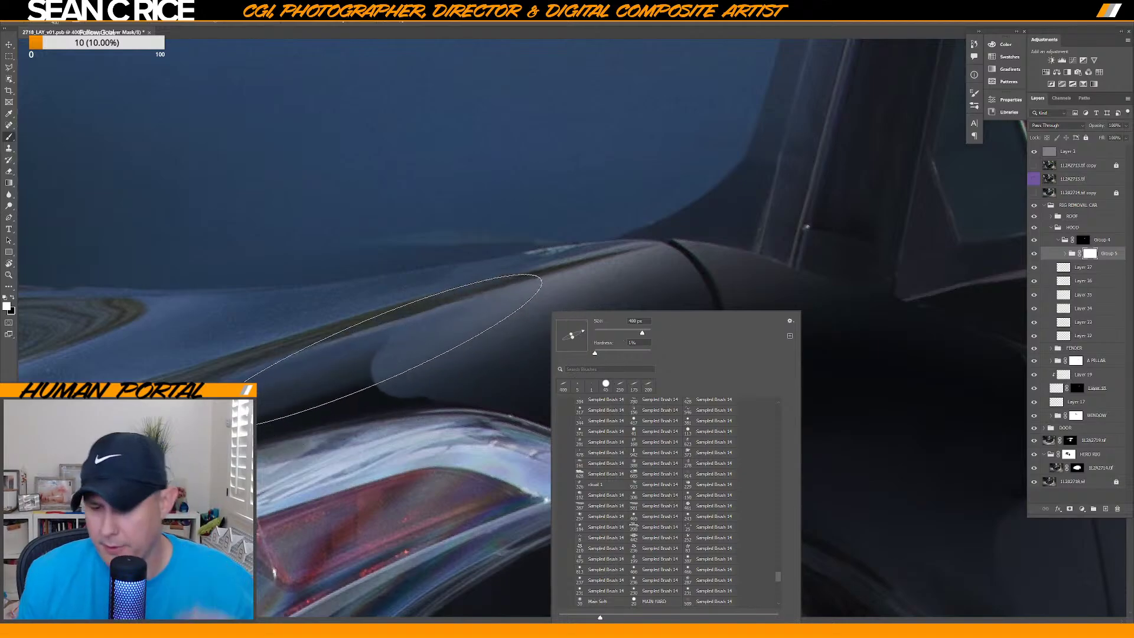
pyautogui.click(397, 349)
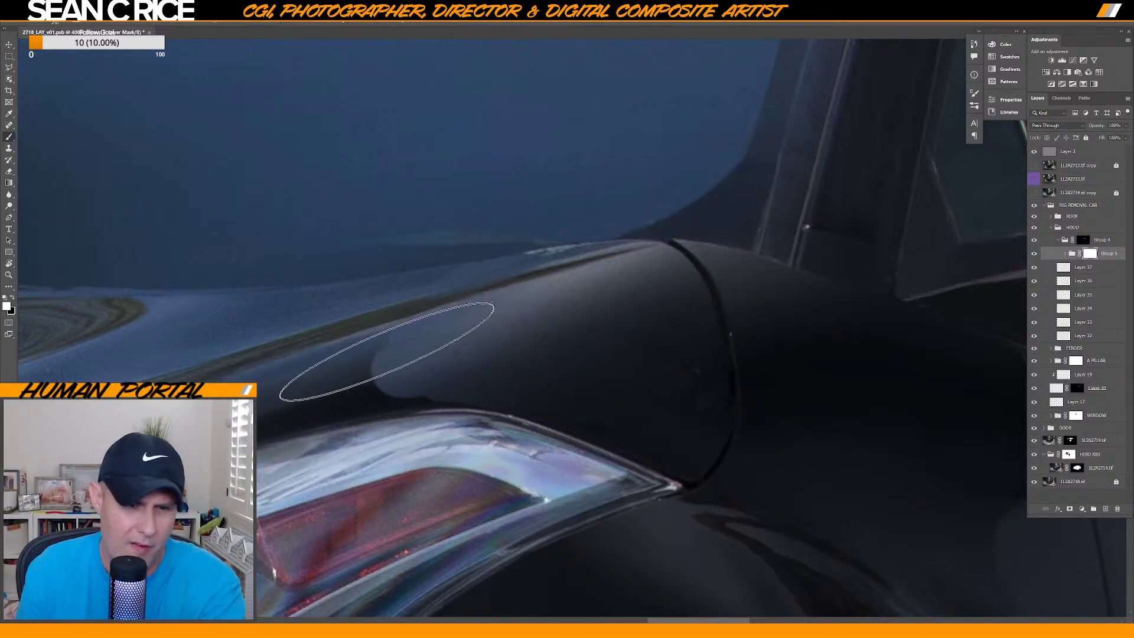
pyautogui.press('x')
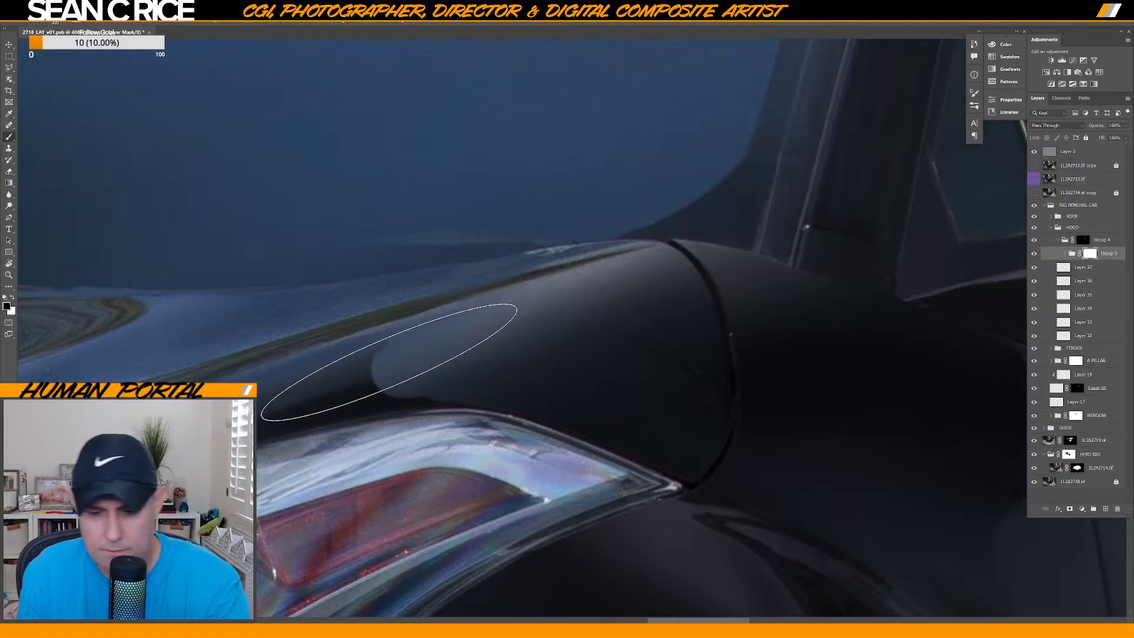
pyautogui.moveTo(410, 357)
pyautogui.mouseDown()
pyautogui.moveTo(412, 337)
pyautogui.moveTo(400, 340)
pyautogui.mouseUp()
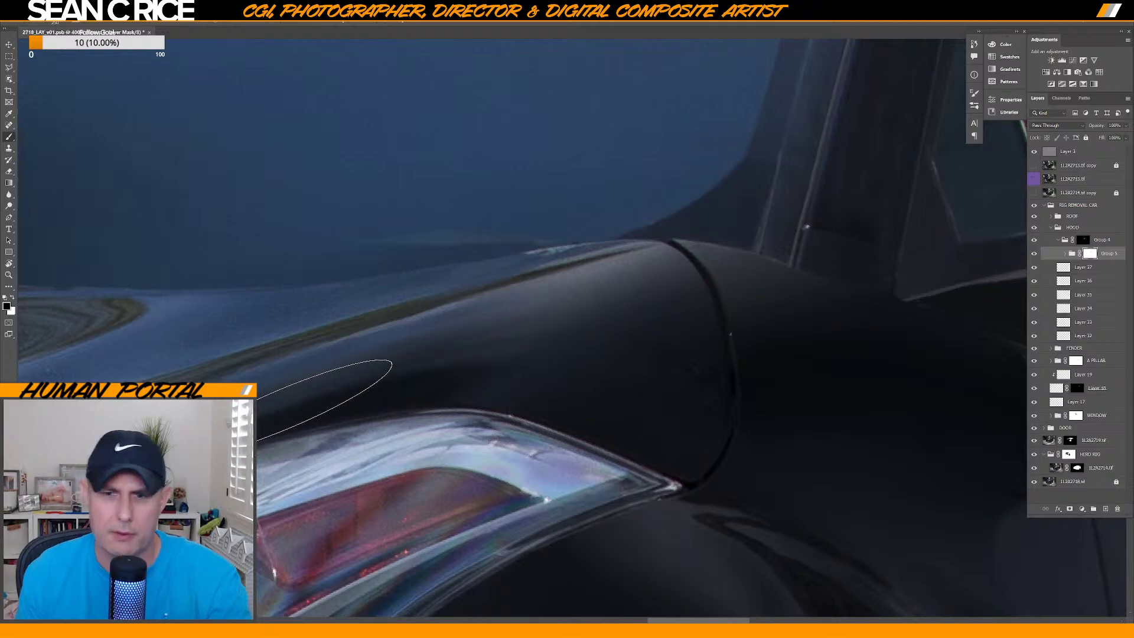
# Add a new layer at the top of the nested group and make the angled soft brush rounder.
pyautogui.click(1067, 254)
pyautogui.hotkey('ctrl', 'shift', 'n')
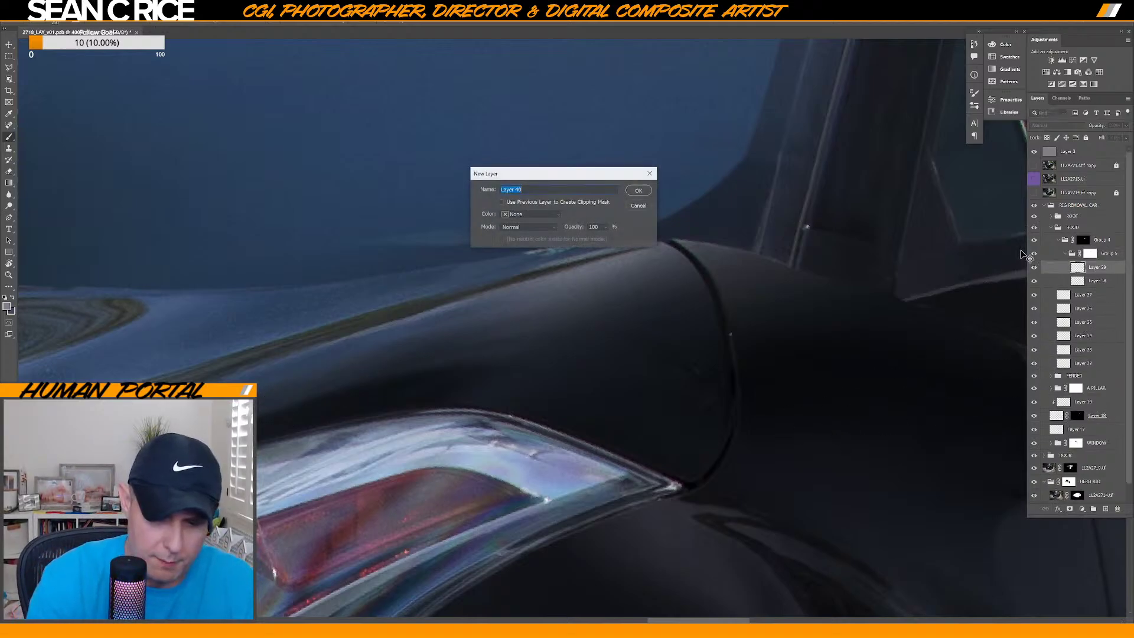
pyautogui.press('Return')
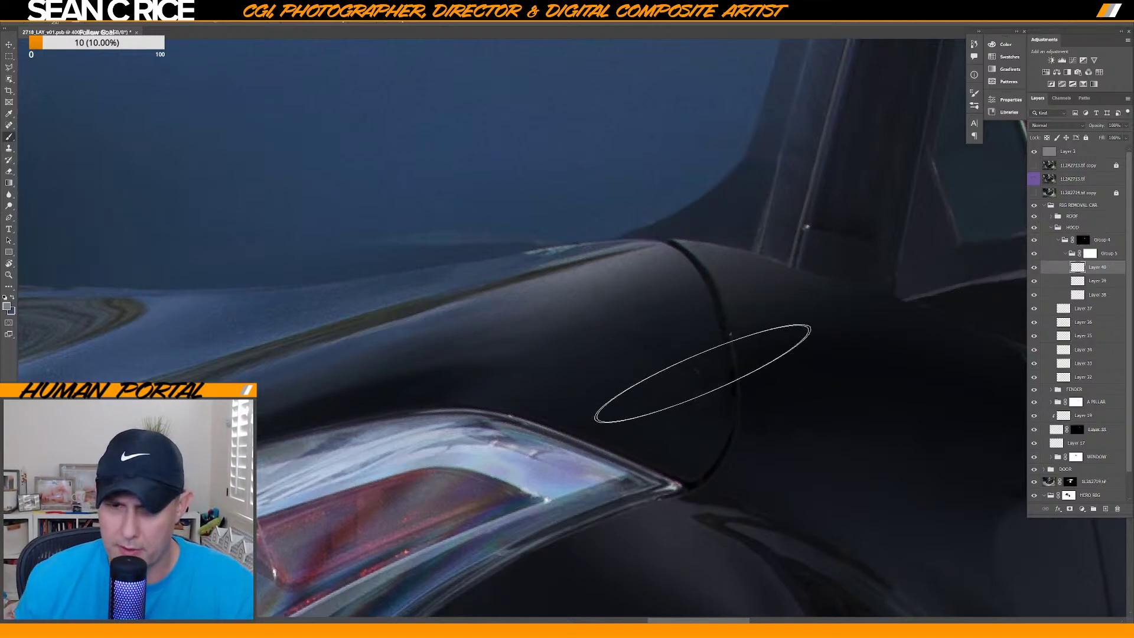
pyautogui.rightClick(698, 374)
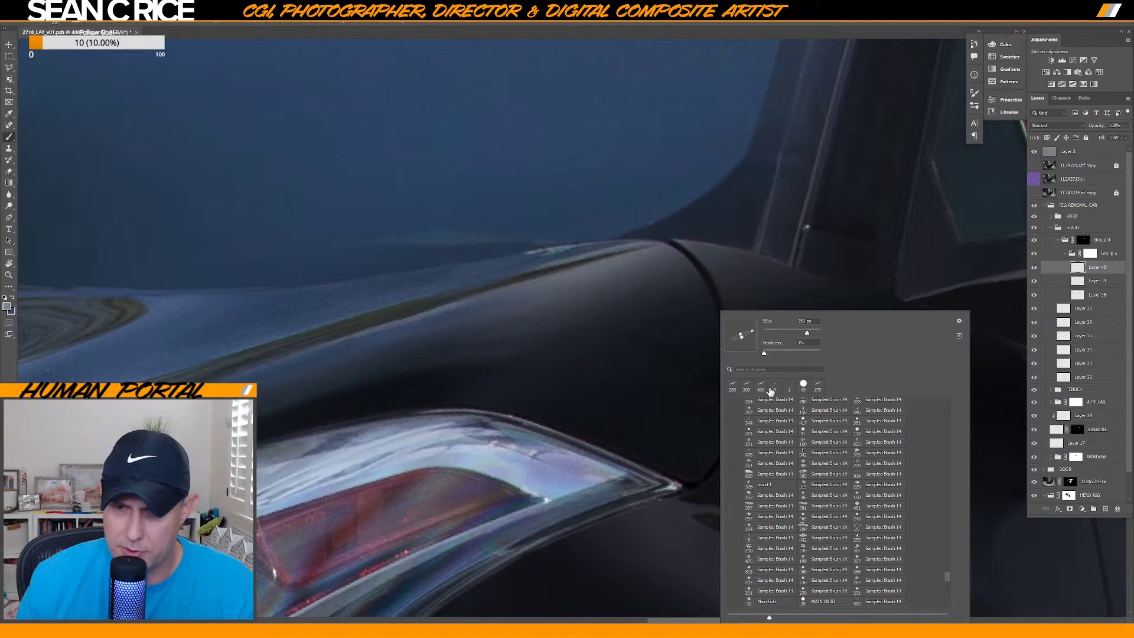
pyautogui.moveTo(743, 339); pyautogui.dragTo(744, 343)
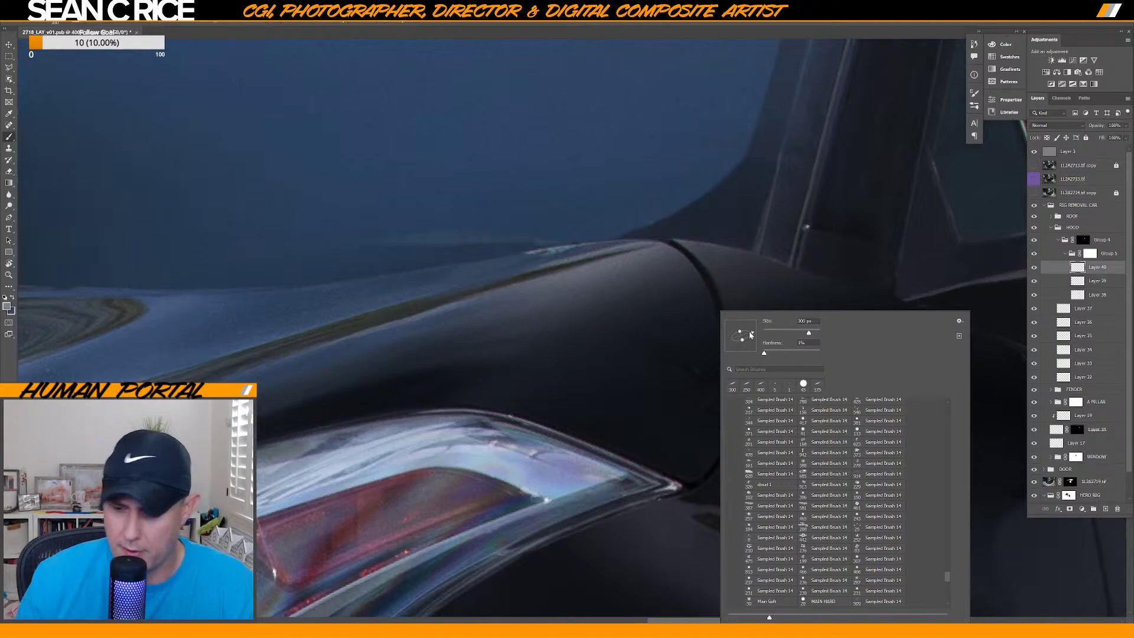
pyautogui.press('Return')
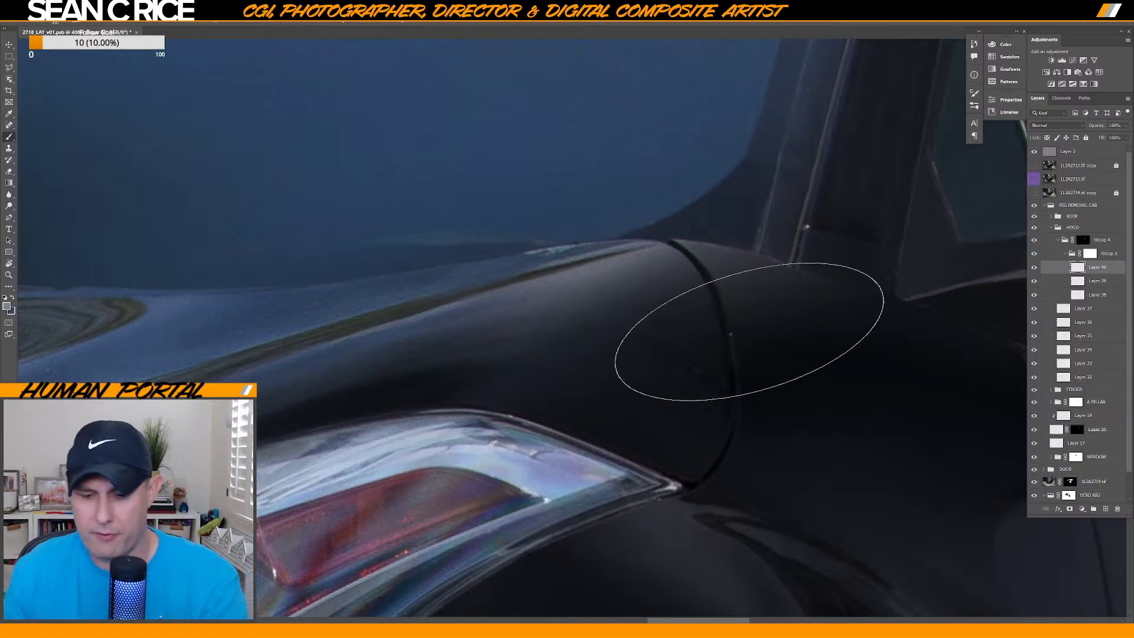
# Try a soft light dab on the hood corner beside the panel gap, and undo it.
pyautogui.scroll(-2, 750, 332)
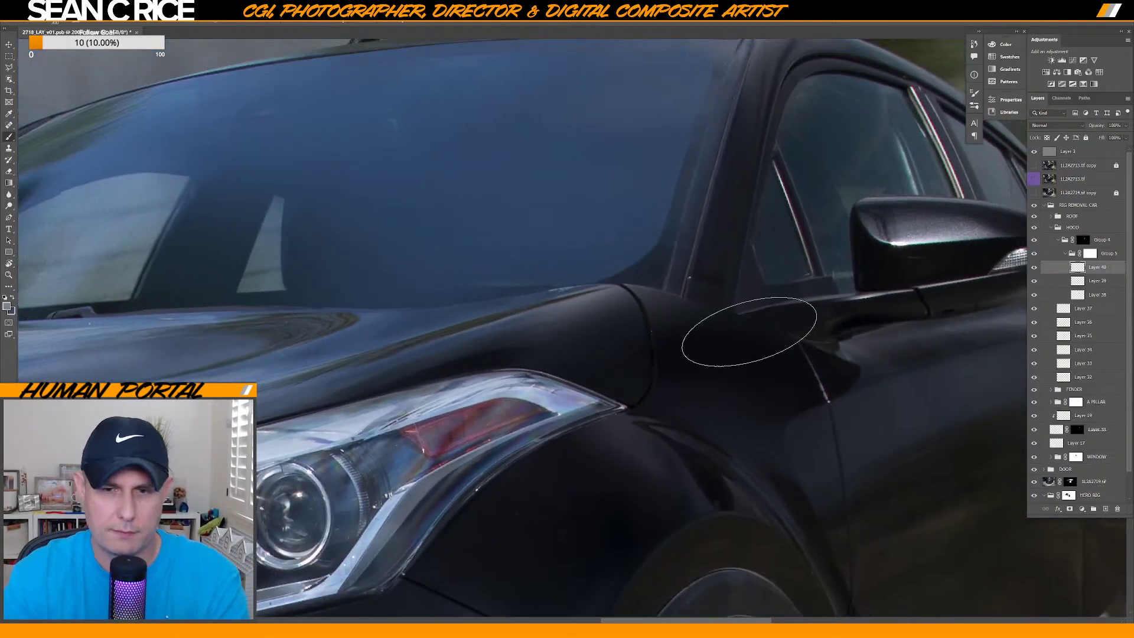
pyautogui.click(619, 353)
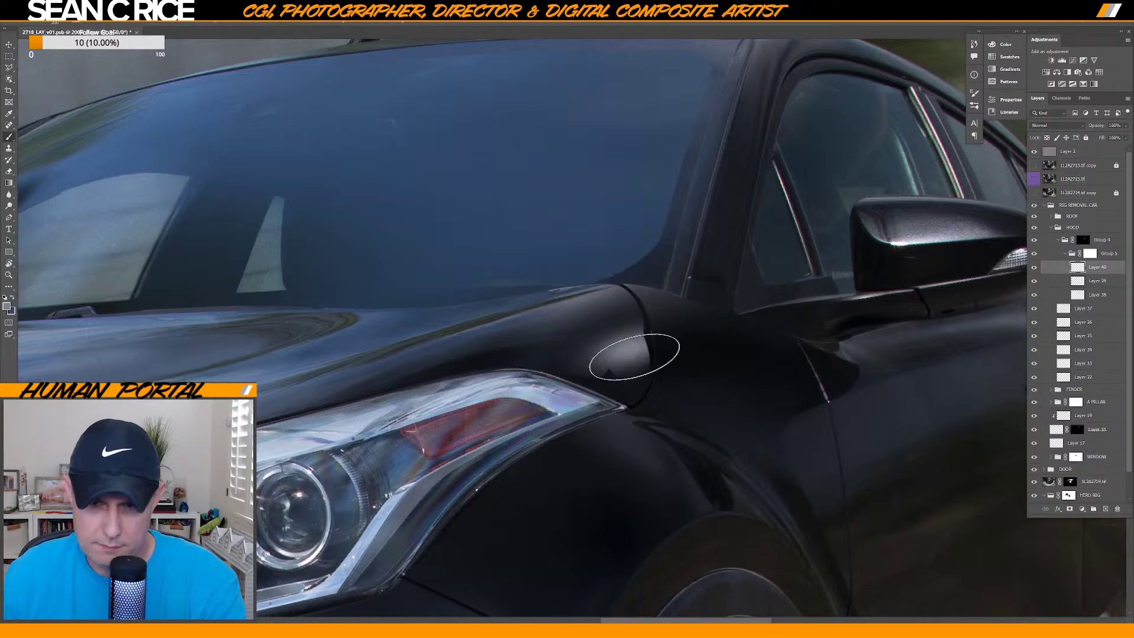
pyautogui.hotkey('ctrl', 'z')
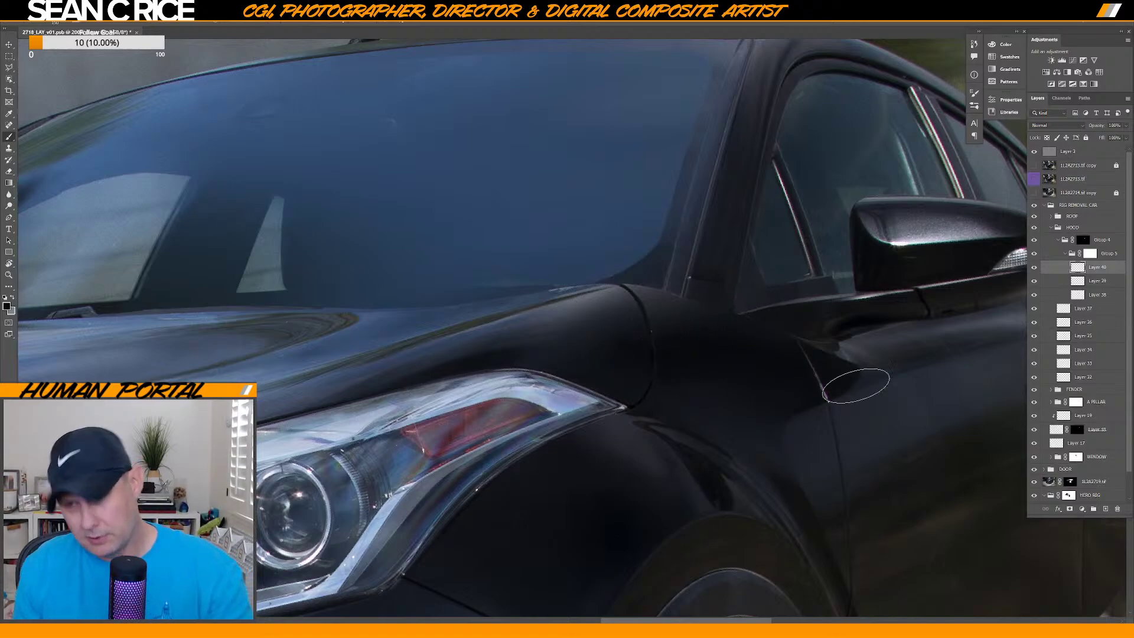
# Target the nested group's mask and shrink the black brush for detail work near the hood's panel gap.
pyautogui.click(1091, 256)
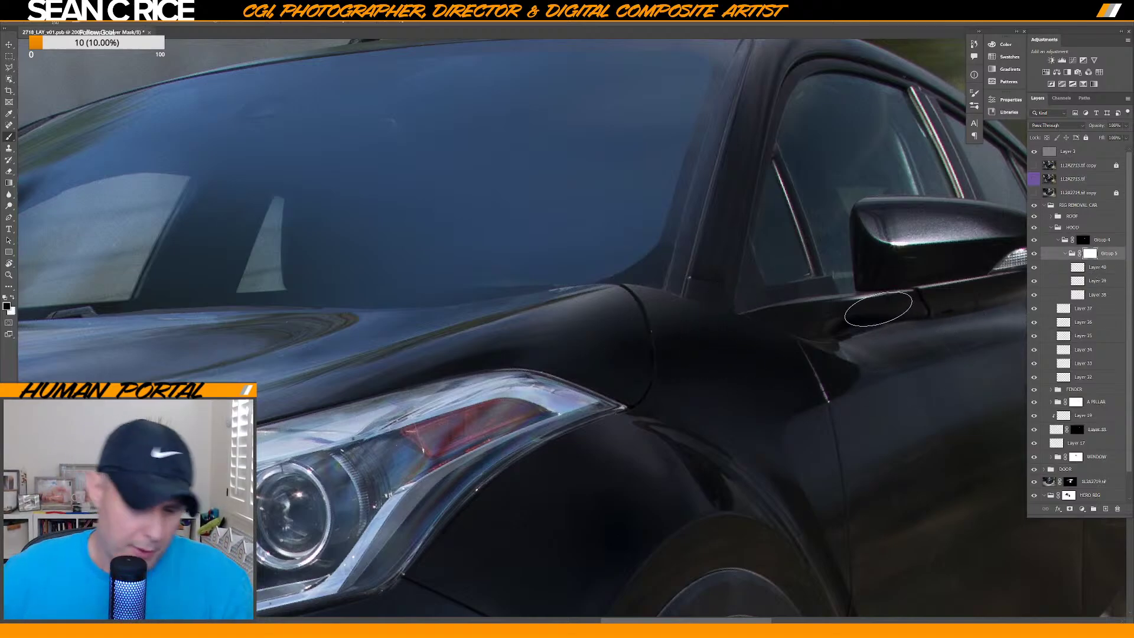
pyautogui.press('[')
pyautogui.press('[')
pyautogui.press('[')
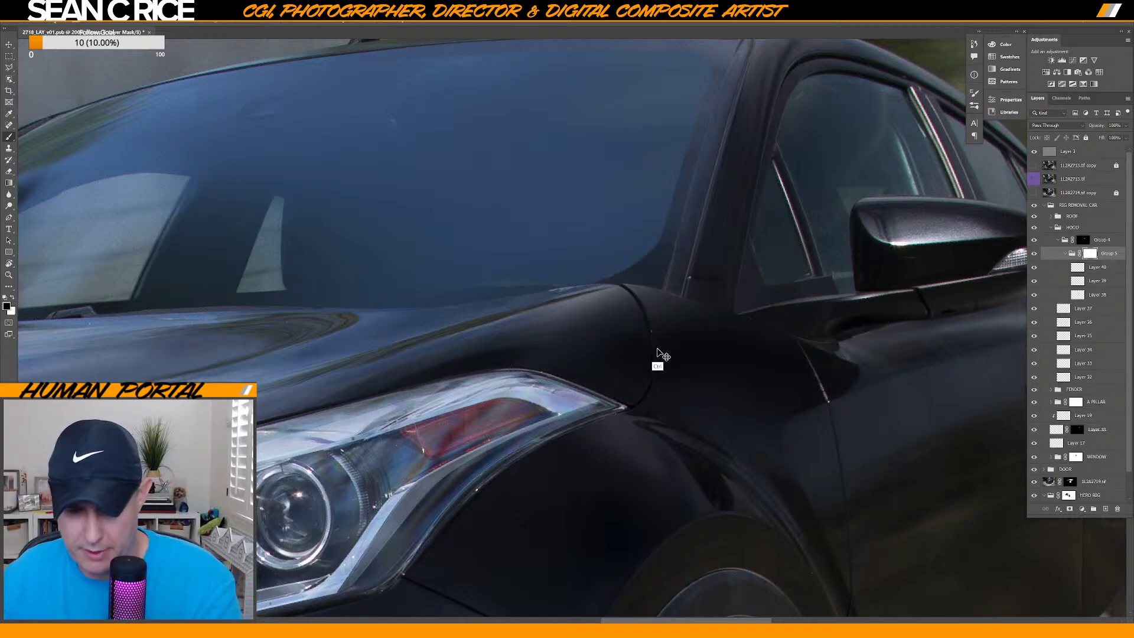
pyautogui.scroll(2, 659, 355)
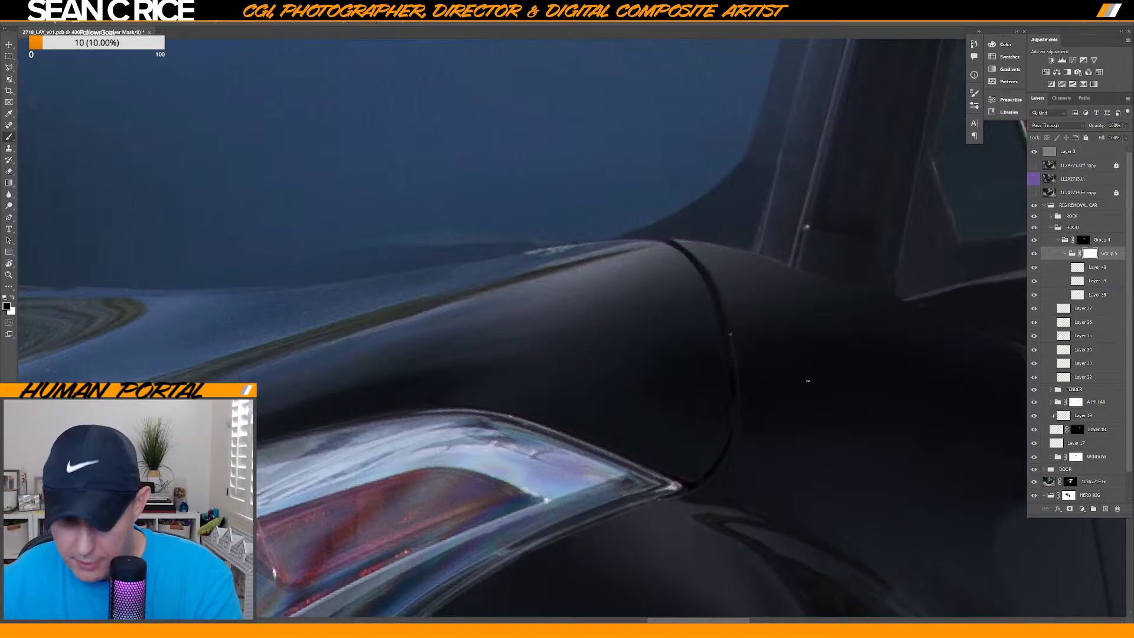
# Collapse the HOOD group and compare the hood with the group hidden and shown.
pyautogui.click(1052, 228)
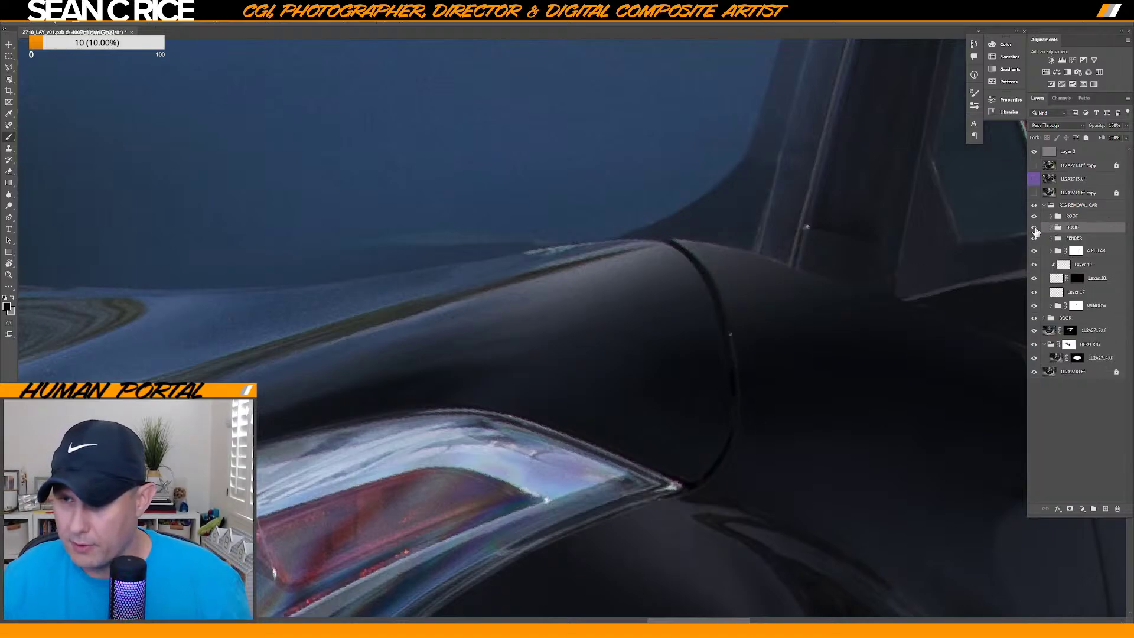
pyautogui.click(1034, 228)
pyautogui.click(1034, 228)
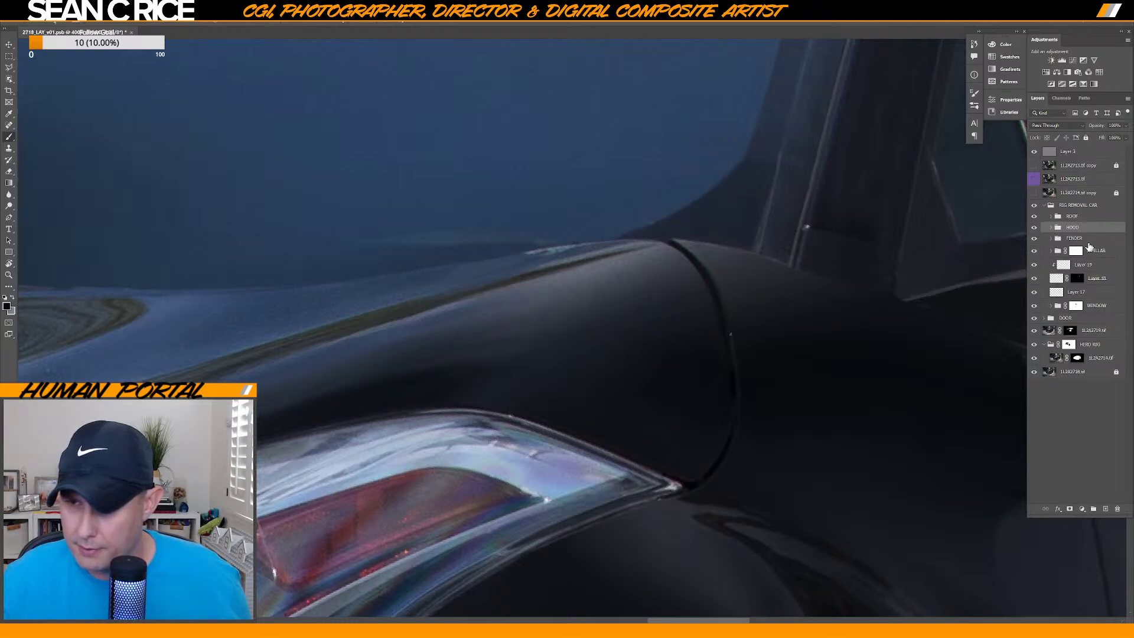
# Target the A PILLAR group's mask and compare the rig mount area with the group hidden and shown.
pyautogui.click(1096, 252)
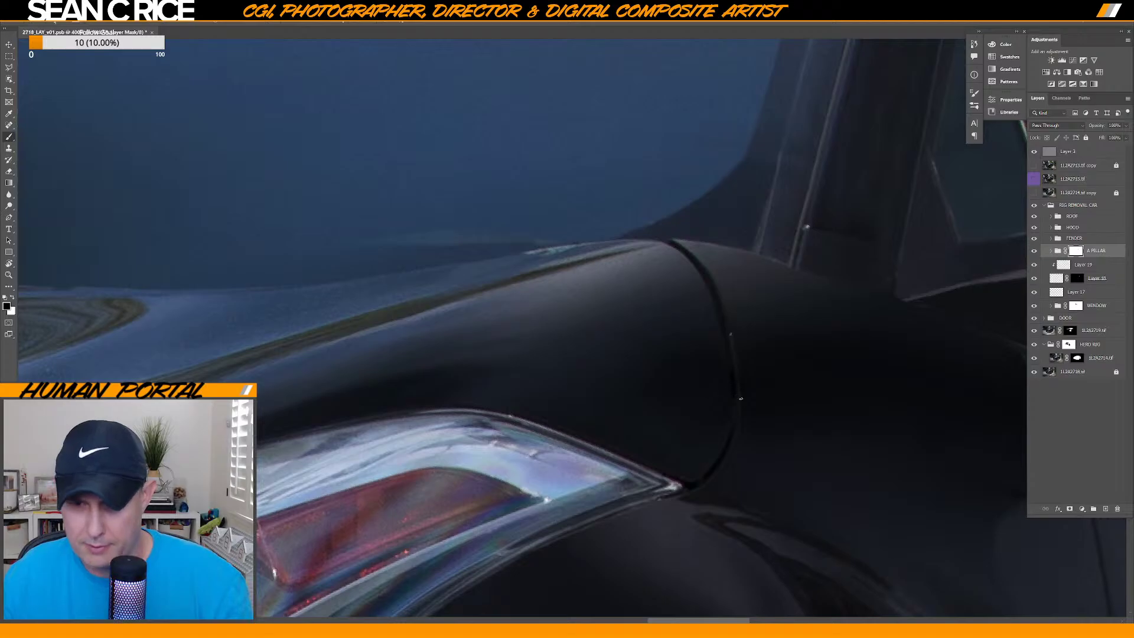
pyautogui.click(1038, 253)
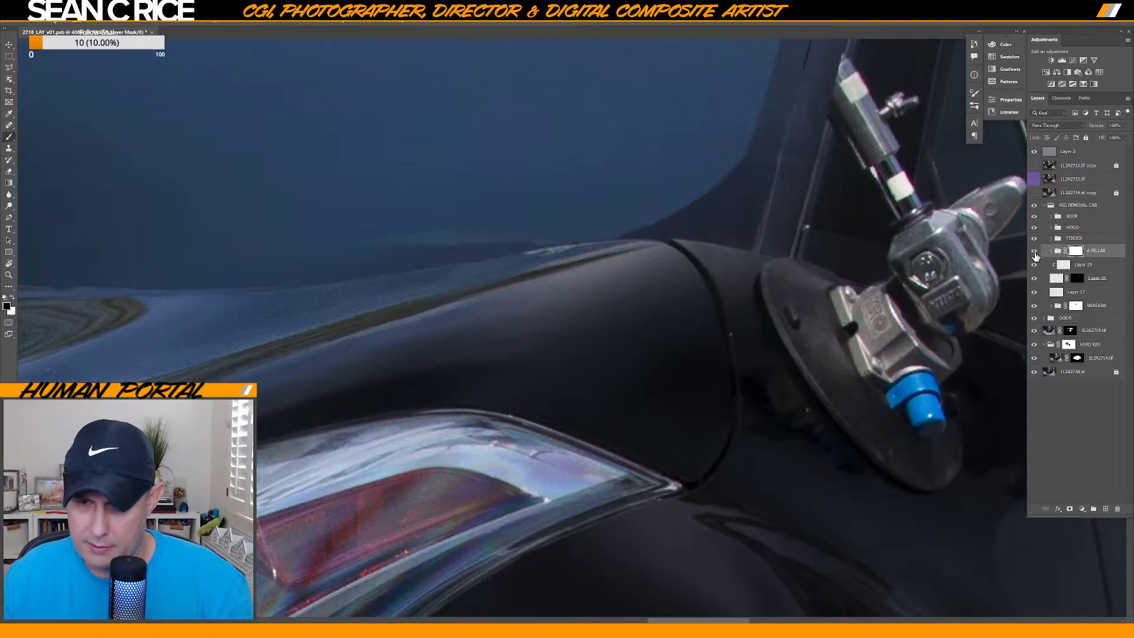
pyautogui.click(1037, 254)
pyautogui.click(1038, 253)
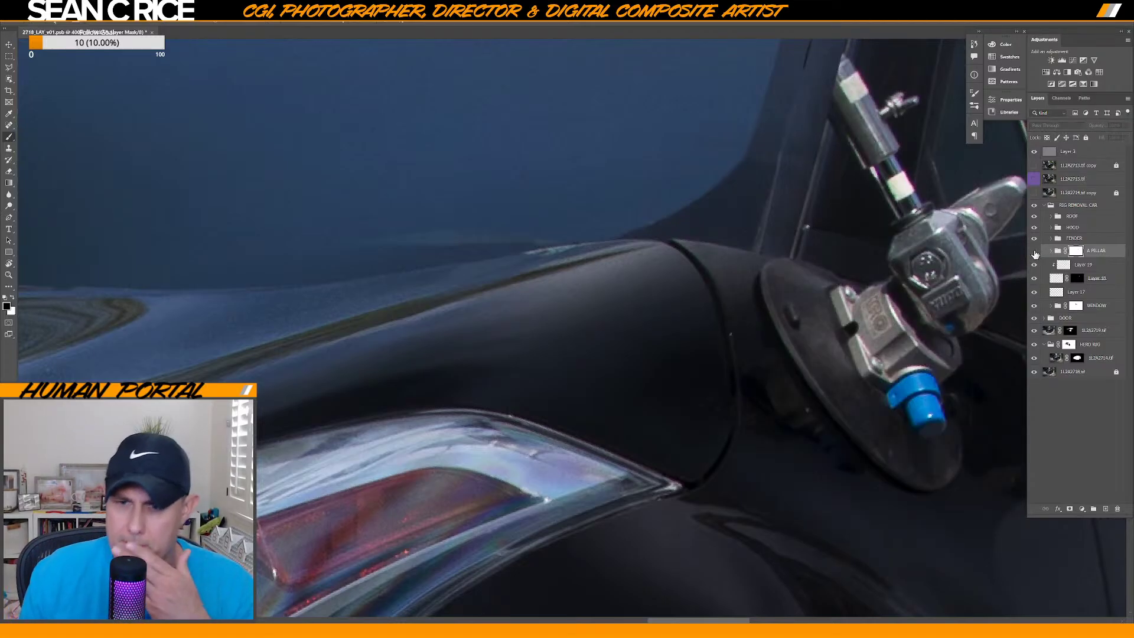
pyautogui.click(1036, 252)
pyautogui.click(1035, 253)
pyautogui.click(1036, 252)
# Hide the ROOF, HOOD, FENDER, A PILLAR and WINDOW groups plus the loose layers between them.
pyautogui.click(1036, 251)
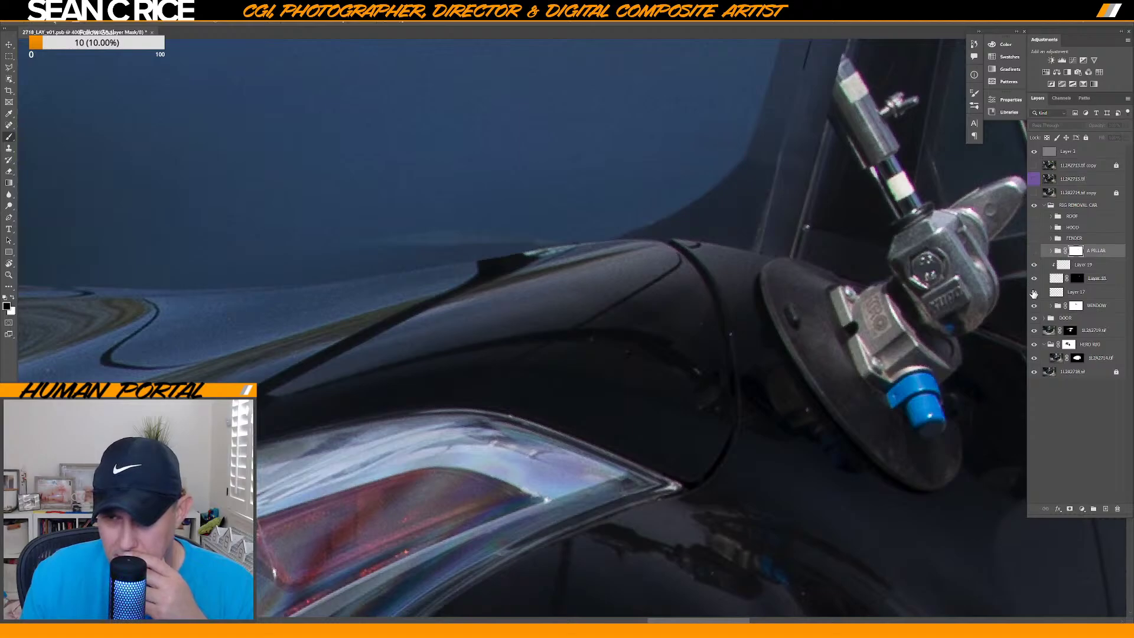
pyautogui.click(1035, 277)
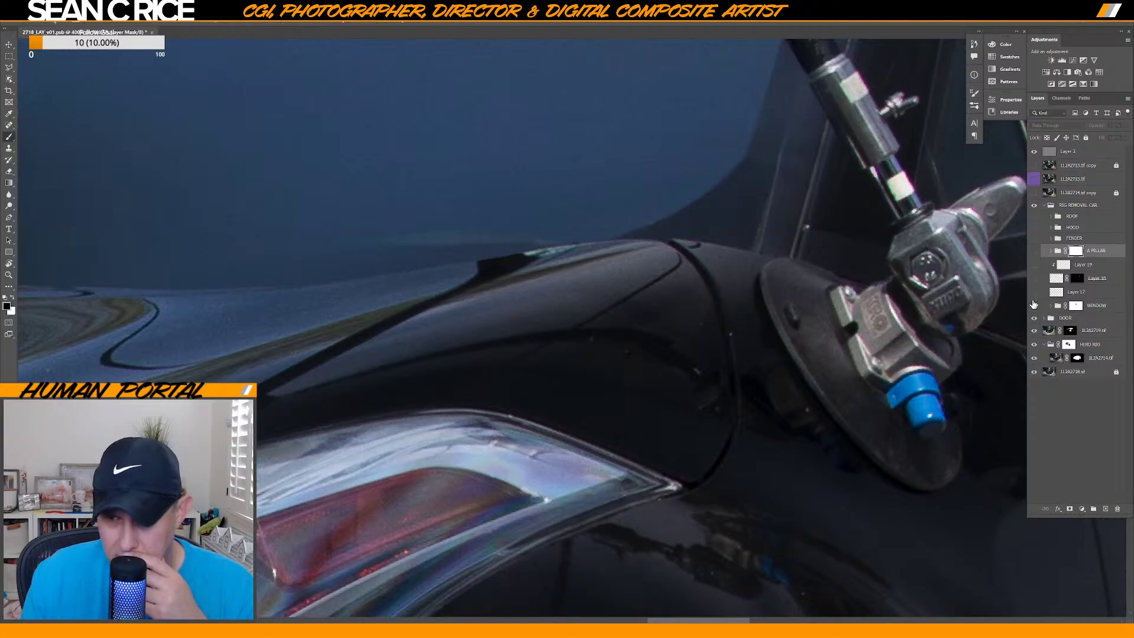
pyautogui.click(1034, 306)
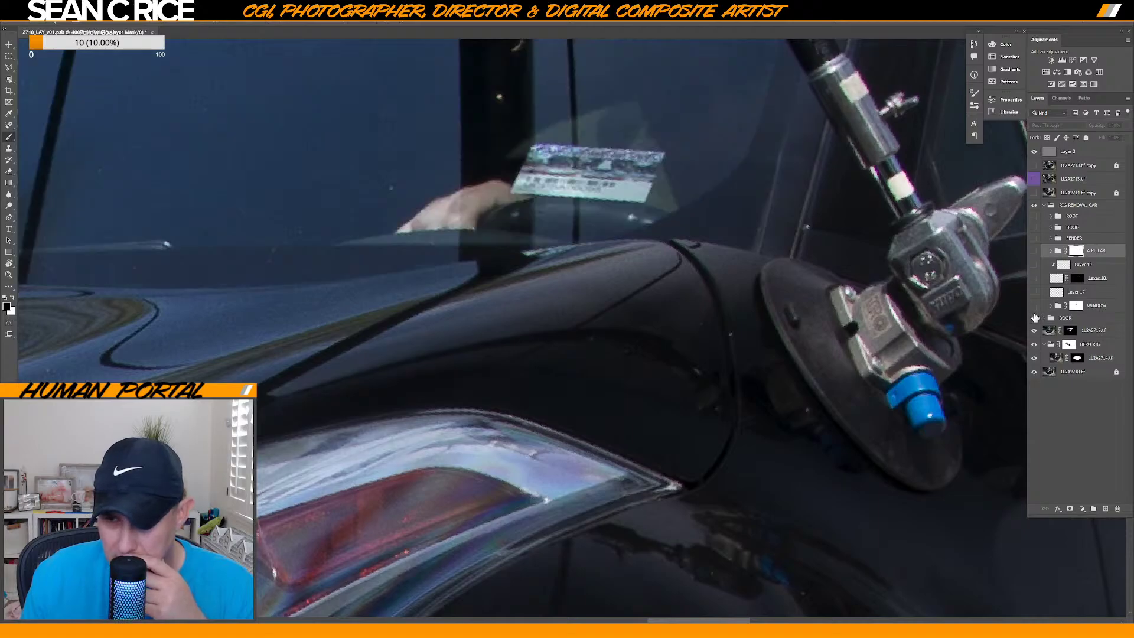
# Compare the car with the DOOR group hidden and shown, and make the hidden rig removal groups and layers visible again.
pyautogui.click(1035, 319)
pyautogui.click(1035, 320)
pyautogui.click(1034, 319)
pyautogui.click(1034, 319)
pyautogui.click(1034, 320)
pyautogui.click(1034, 319)
pyautogui.click(1034, 320)
pyautogui.click(1034, 320)
pyautogui.click(1035, 320)
pyautogui.click(1035, 320)
pyautogui.click(1035, 319)
pyautogui.click(1034, 320)
pyautogui.click(1034, 320)
pyautogui.click(1034, 319)
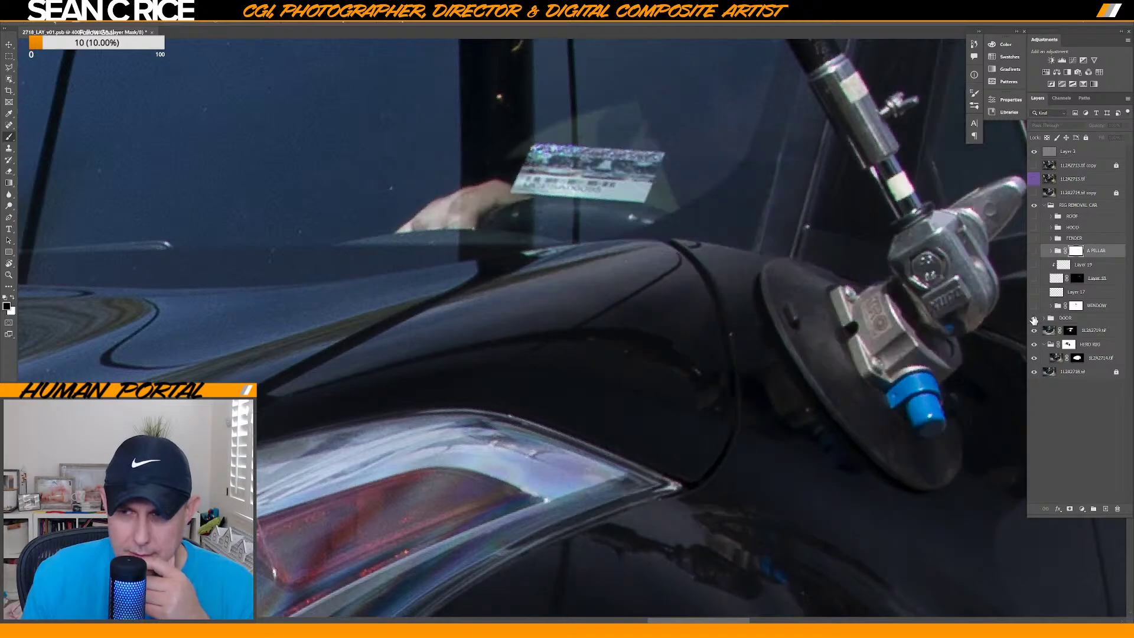
pyautogui.moveTo(1034, 308); pyautogui.dragTo(1035, 217)
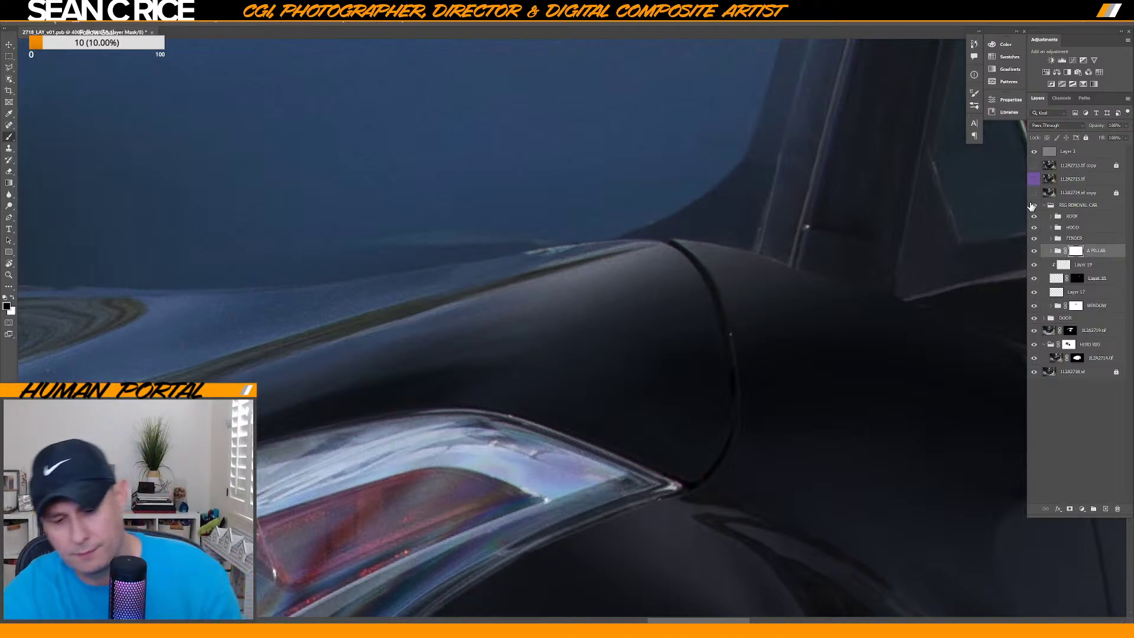
# Expand the DOOR group and compare the car with its uppermost photo layer hidden and shown.
pyautogui.hotkey('ctrl', '1')
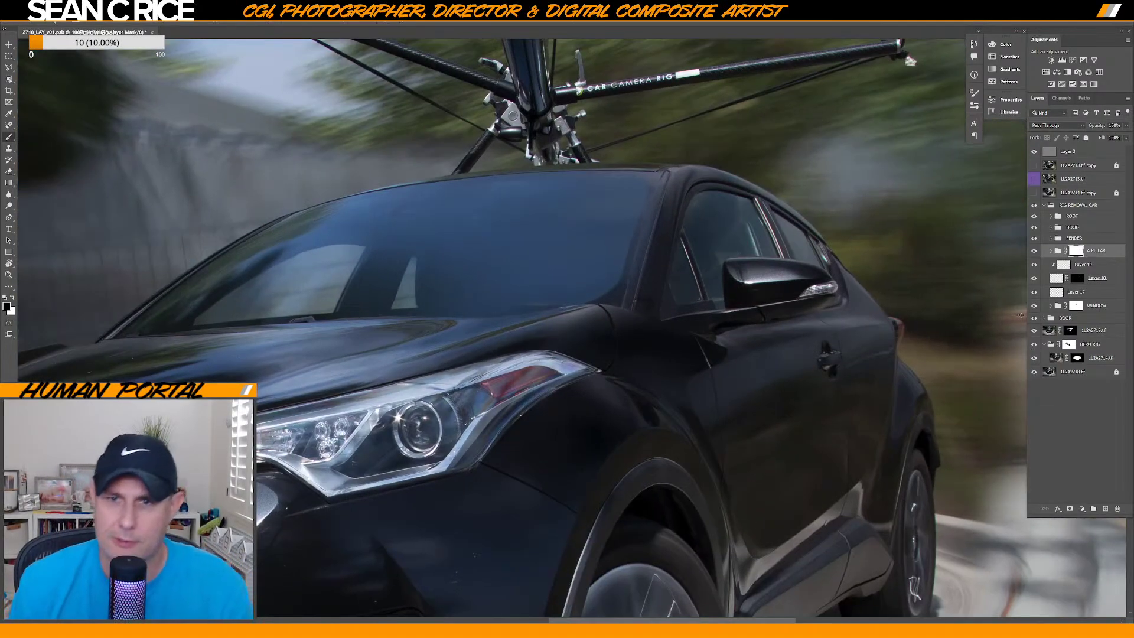
pyautogui.click(1044, 319)
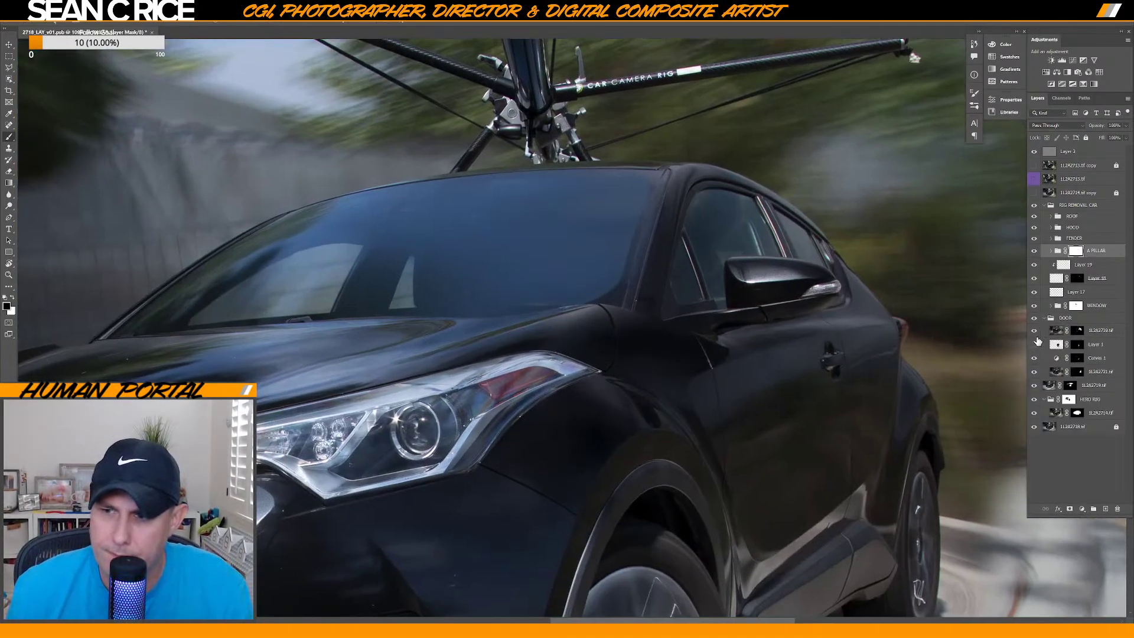
pyautogui.click(1035, 333)
pyautogui.click(1035, 334)
pyautogui.click(1035, 335)
pyautogui.click(1036, 335)
pyautogui.click(1036, 335)
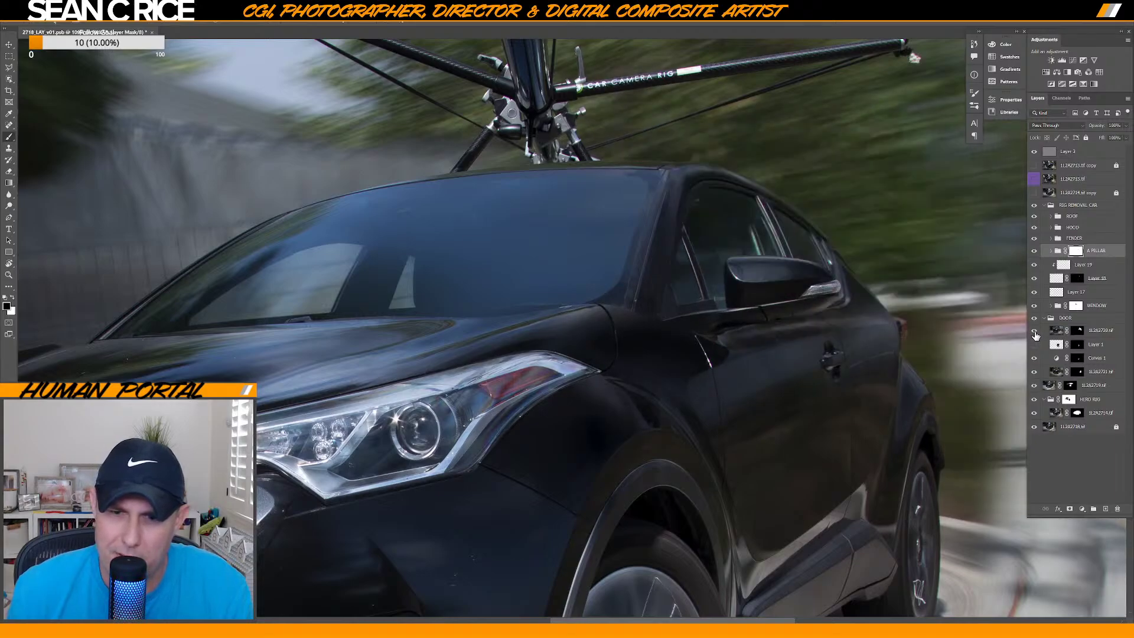
pyautogui.click(1036, 335)
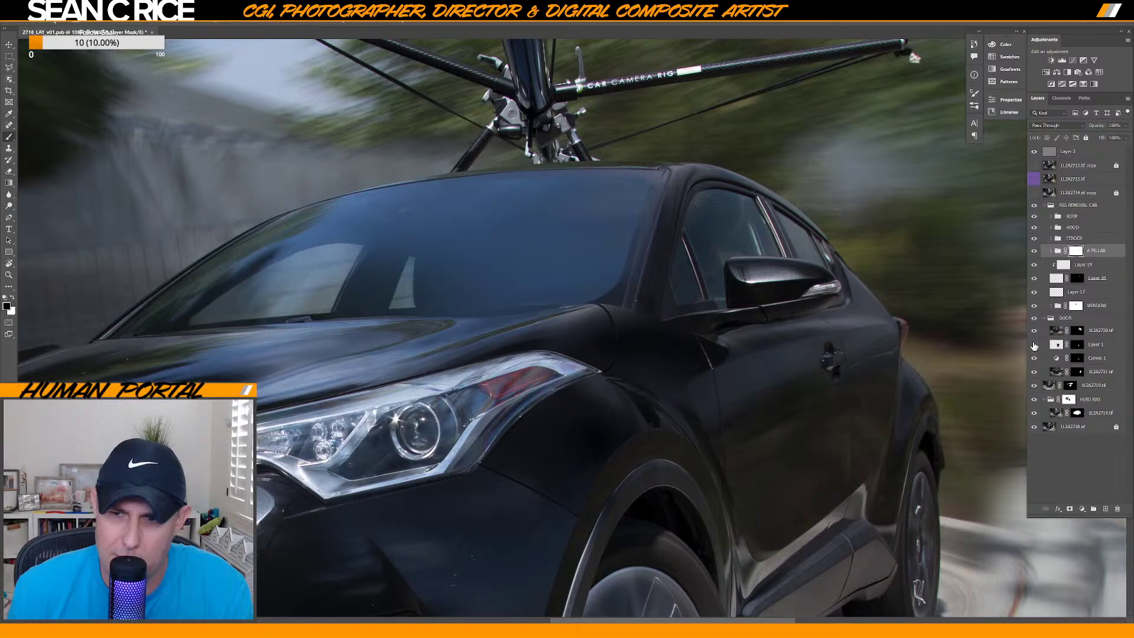
# Check what Layer 1, the Curves 1 adjustment and the lowest photo layer contribute to the DOOR group.
pyautogui.click(1035, 345)
pyautogui.click(1035, 359)
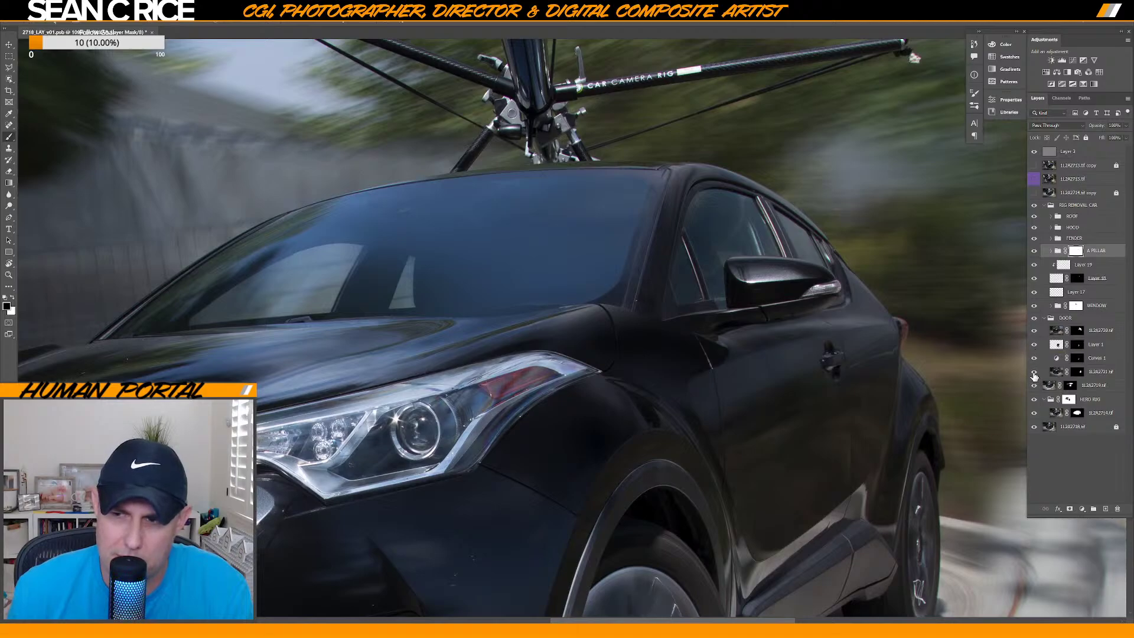
pyautogui.click(1035, 372)
pyautogui.click(1034, 373)
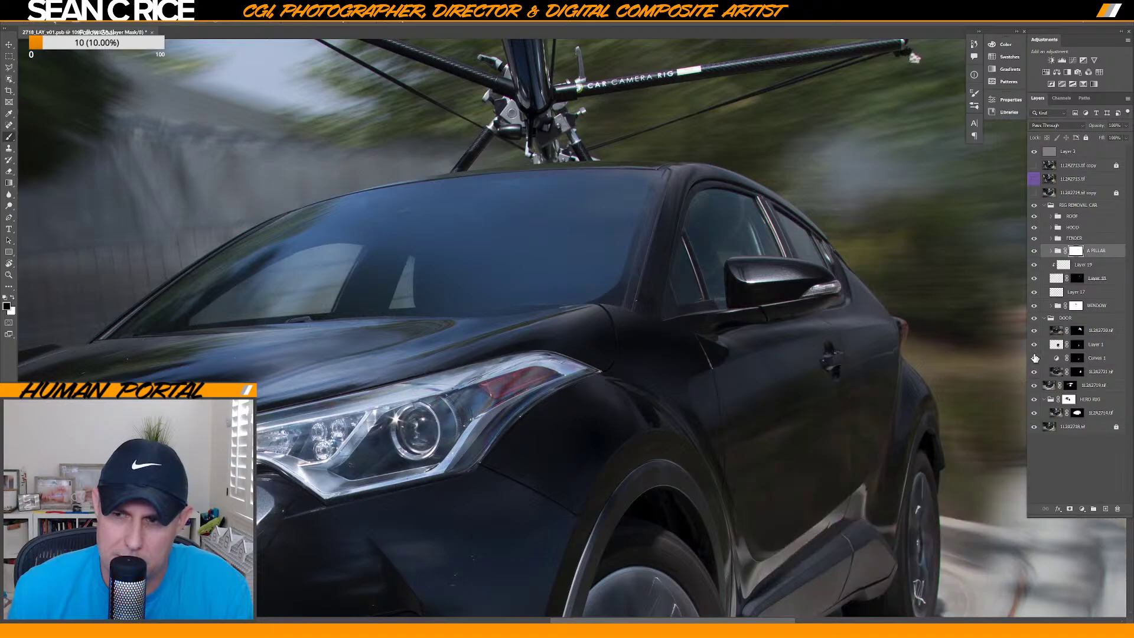
# Examine the side windows, door and background behind the car by repeatedly hiding and showing the DOOR group's uppermost photo layer.
pyautogui.click(1034, 331)
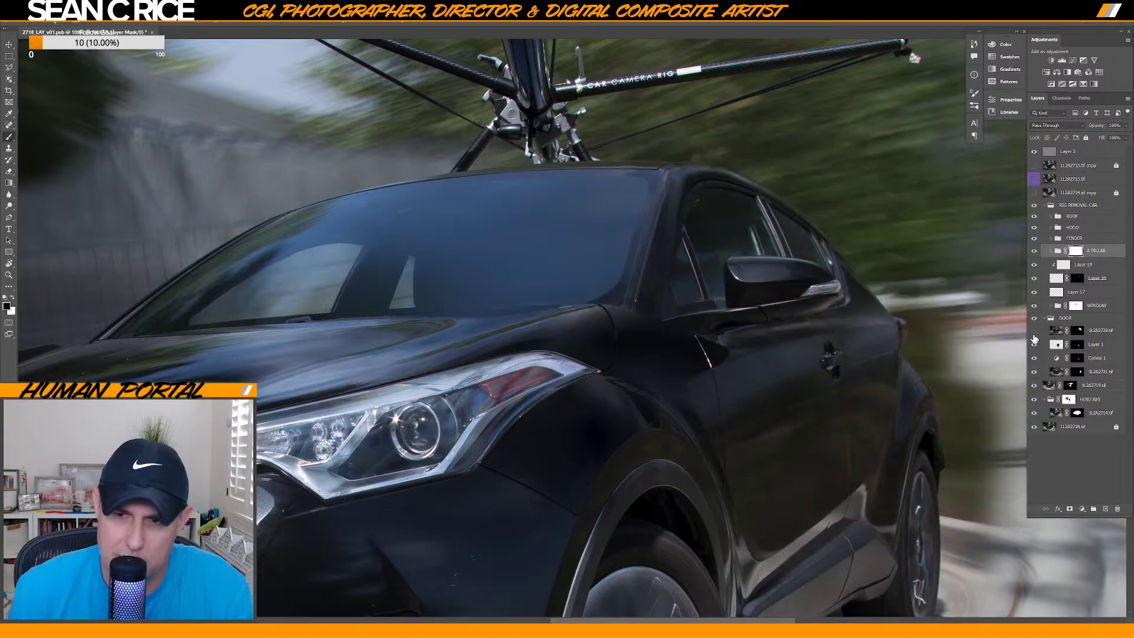
pyautogui.click(1035, 331)
pyautogui.click(1034, 339)
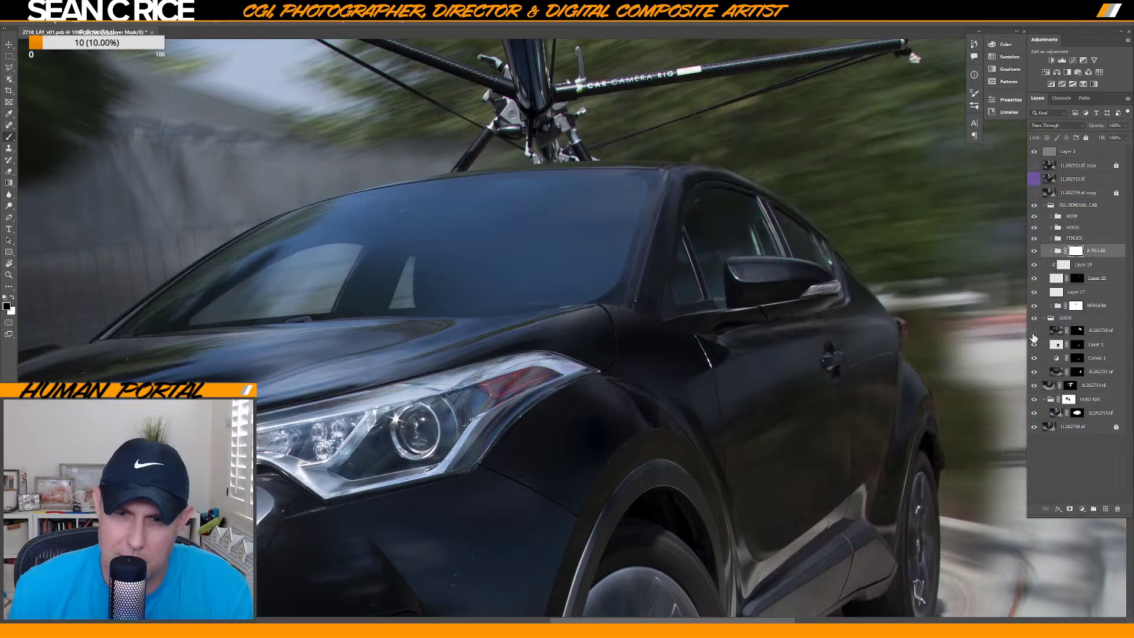
pyautogui.click(1034, 339)
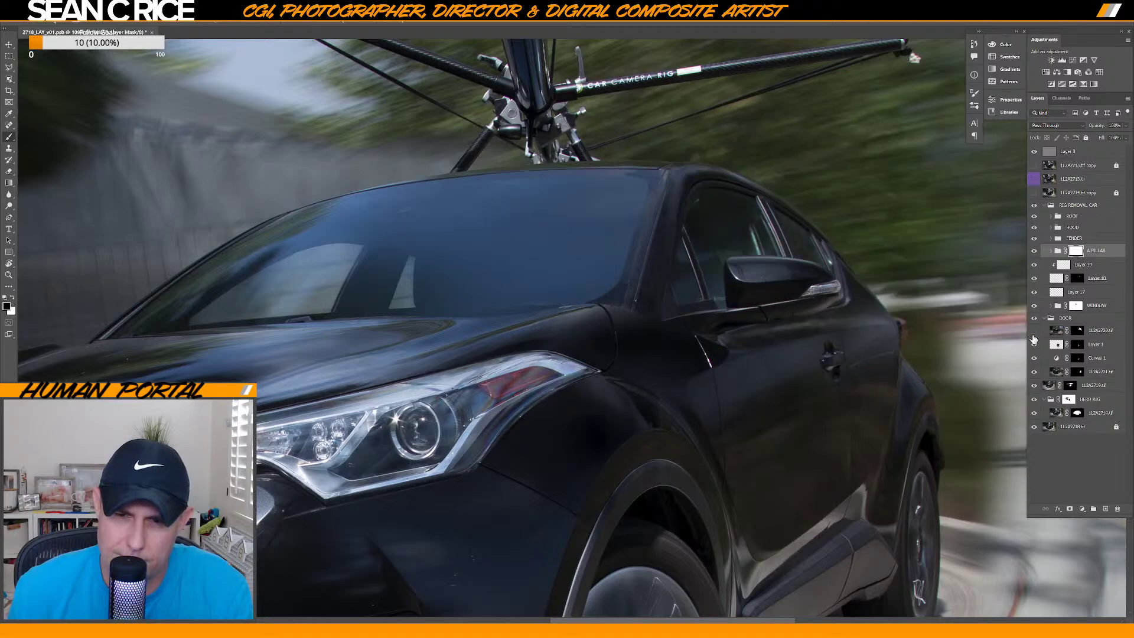
pyautogui.click(1034, 339)
pyautogui.click(1034, 338)
pyautogui.click(1034, 338)
pyautogui.click(1034, 339)
pyautogui.click(1034, 338)
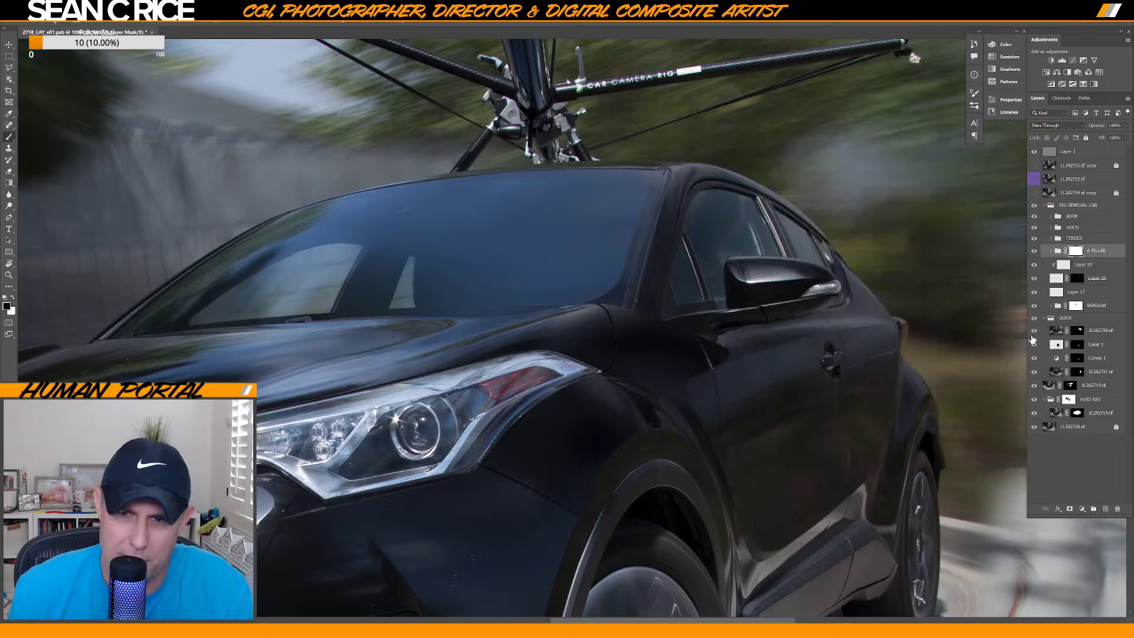
pyautogui.click(1034, 339)
pyautogui.click(1034, 339)
pyautogui.click(1034, 338)
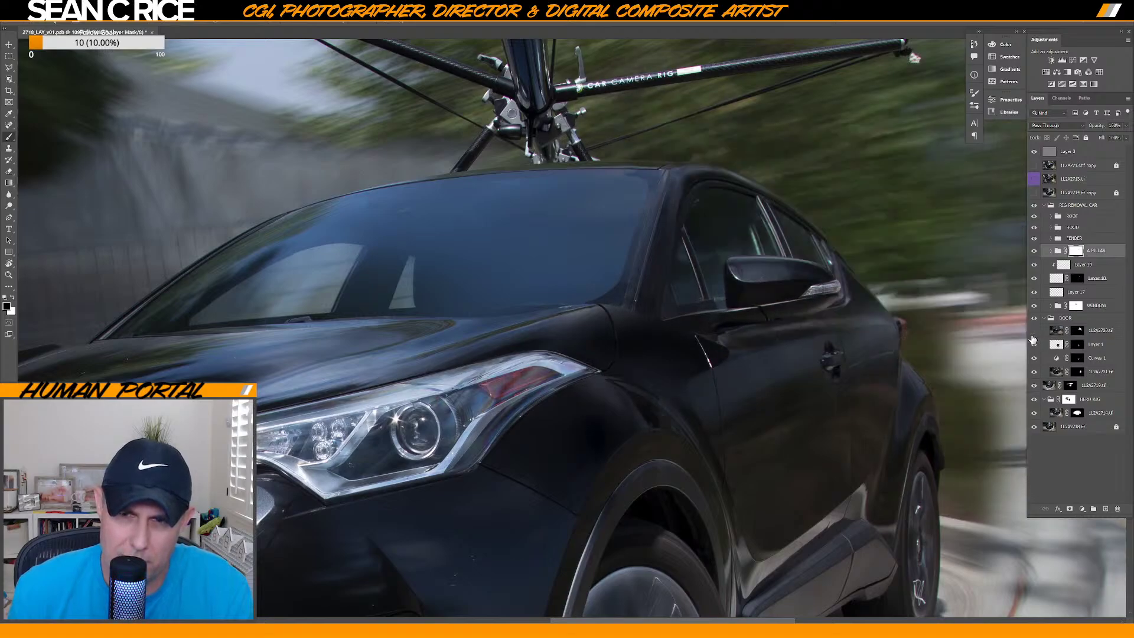
pyautogui.click(1034, 339)
pyautogui.click(1034, 339)
pyautogui.click(1034, 338)
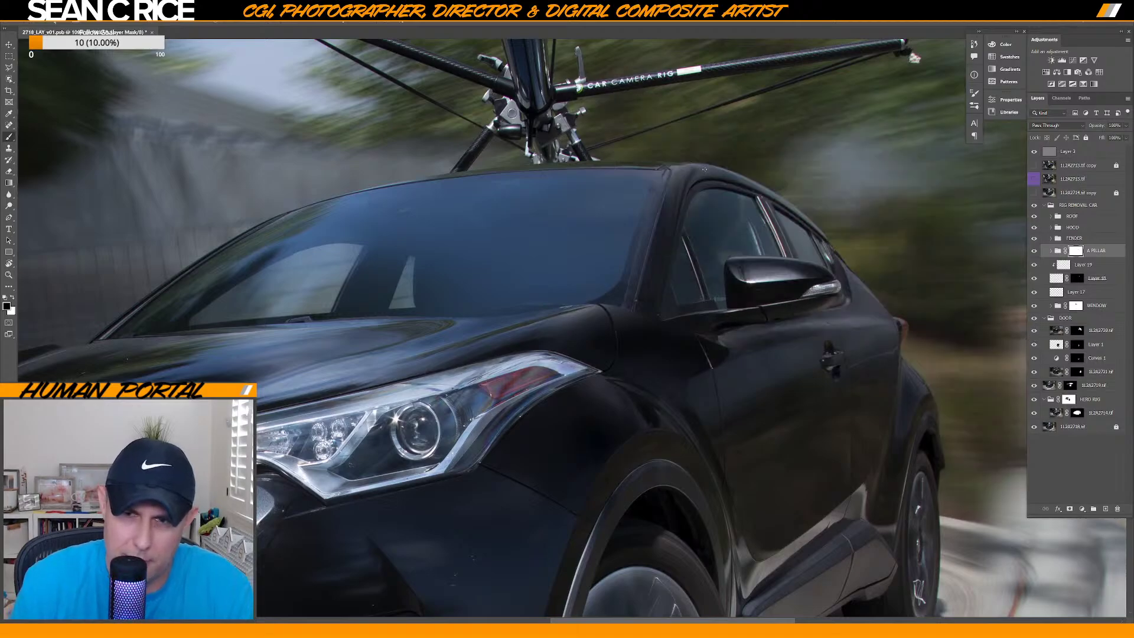
pyautogui.click(1035, 331)
pyautogui.click(1035, 332)
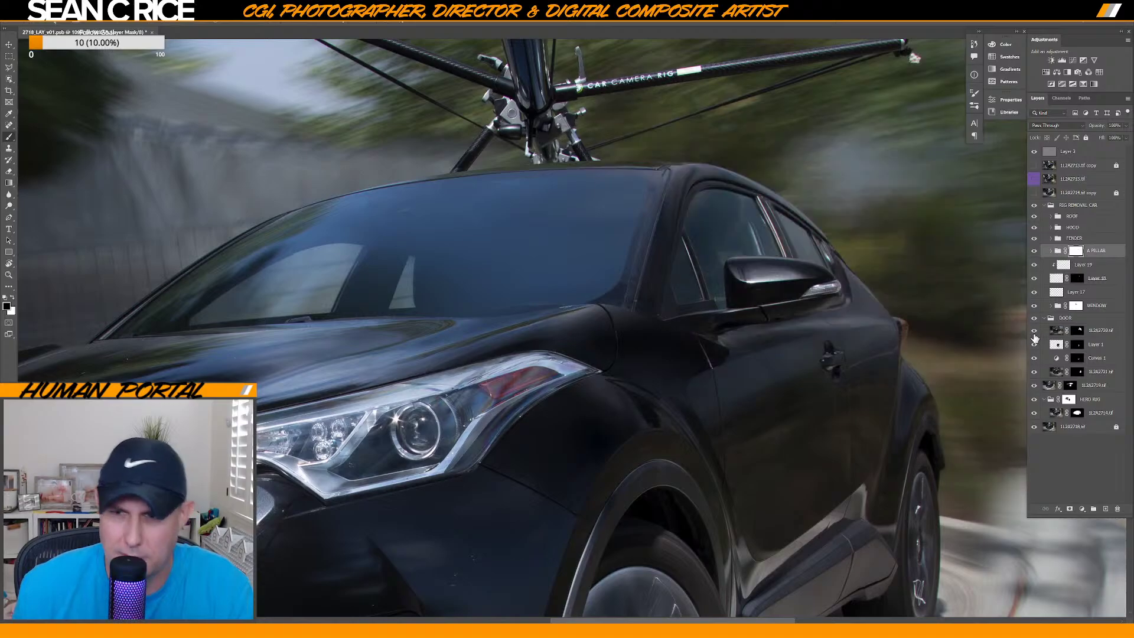
pyautogui.click(1035, 336)
pyautogui.click(1035, 334)
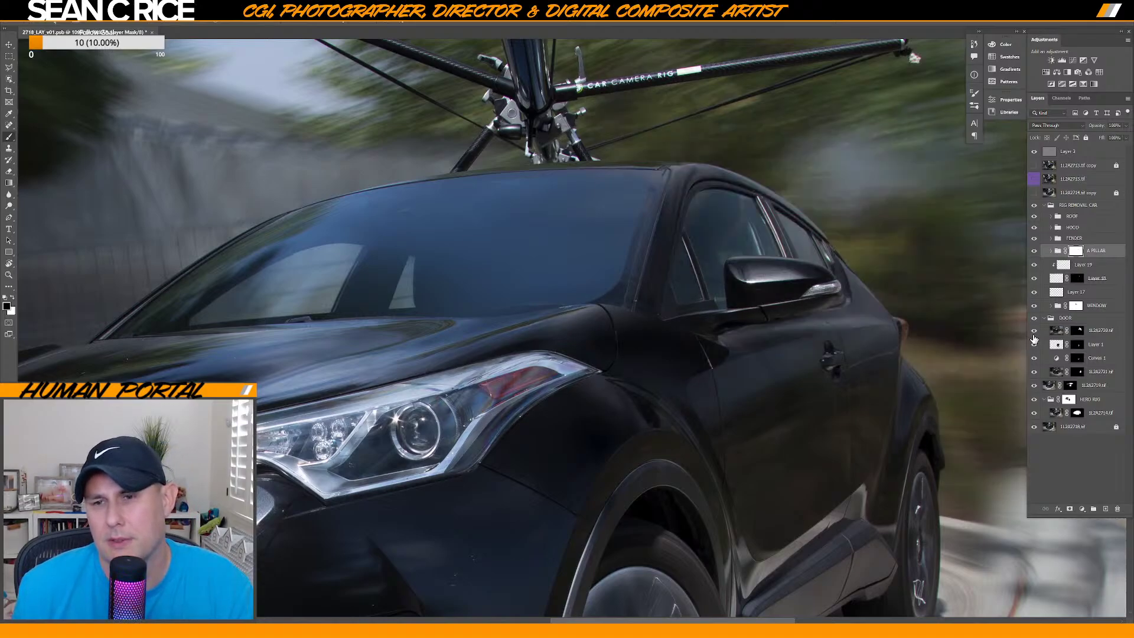
pyautogui.click(1034, 337)
pyautogui.click(1034, 335)
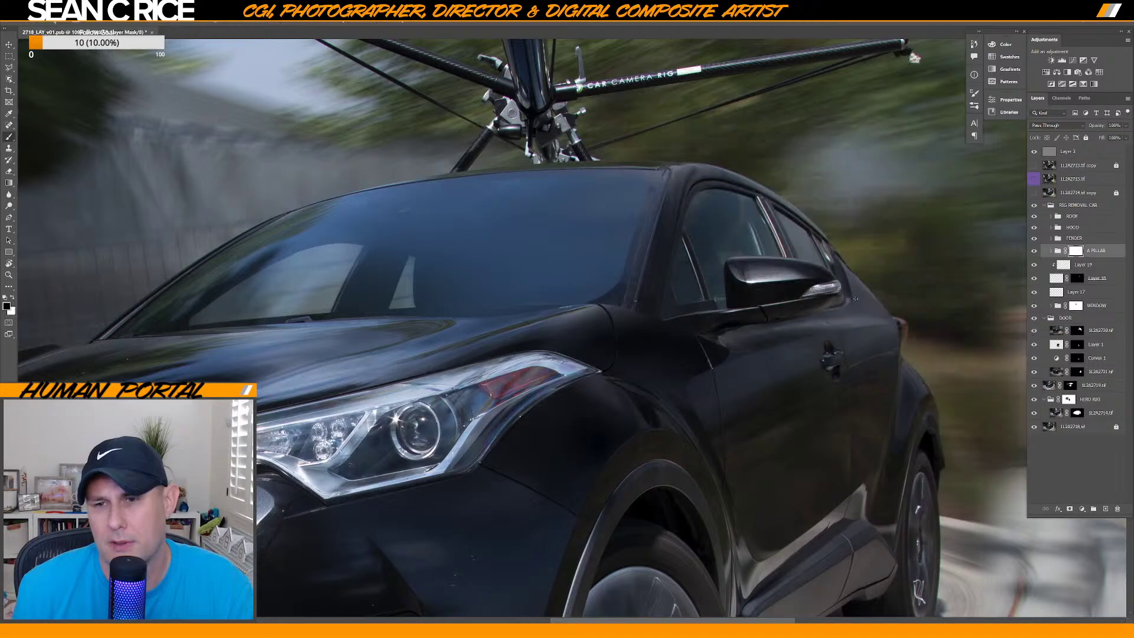
pyautogui.click(1034, 334)
pyautogui.click(1037, 337)
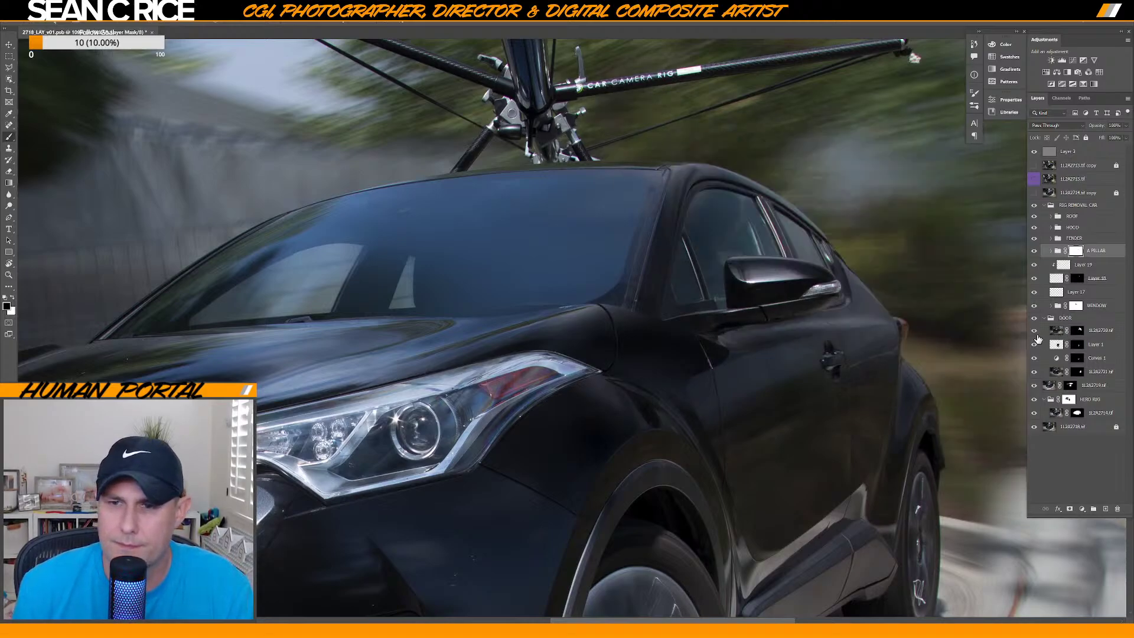
# Put the DOOR group's uppermost photo layer into its own group and add a white mask to that group.
pyautogui.click(1079, 334)
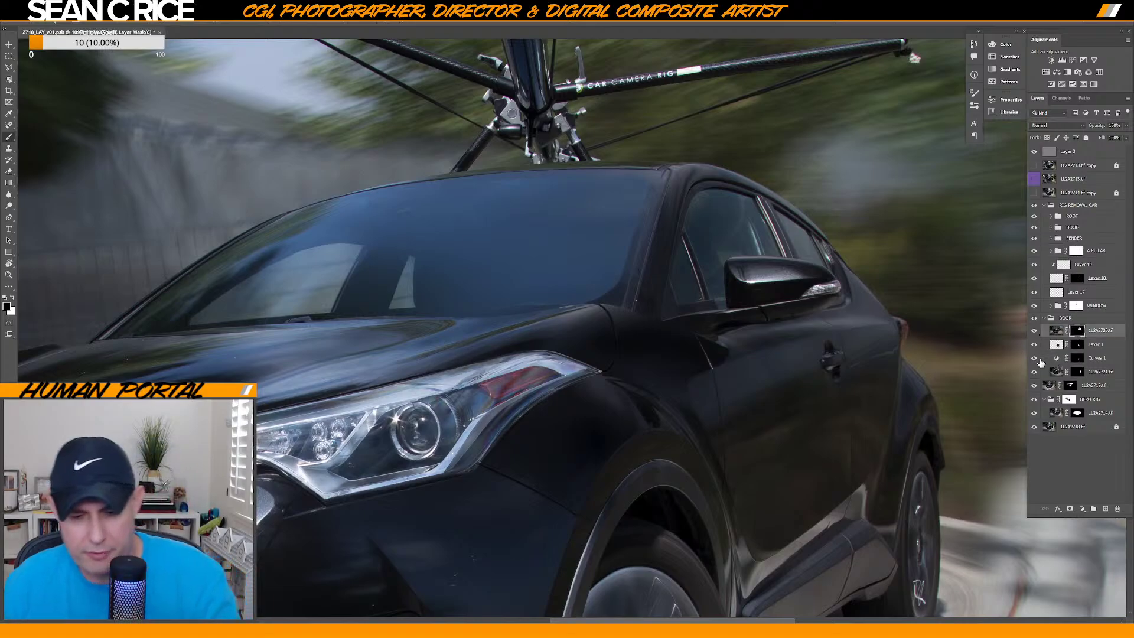
pyautogui.hotkey('ctrl', 'g')
pyautogui.click(1070, 508)
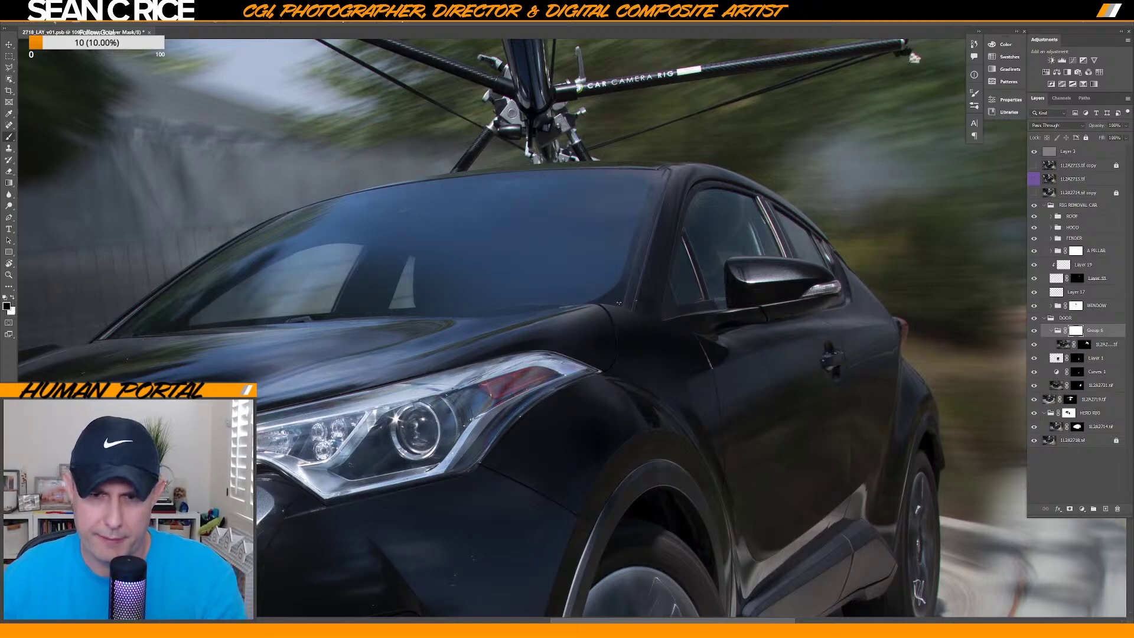
# Choose an angled soft brush for the new group's mask and reduce its size to suit the car's roof edge.
pyautogui.rightClick(707, 401)
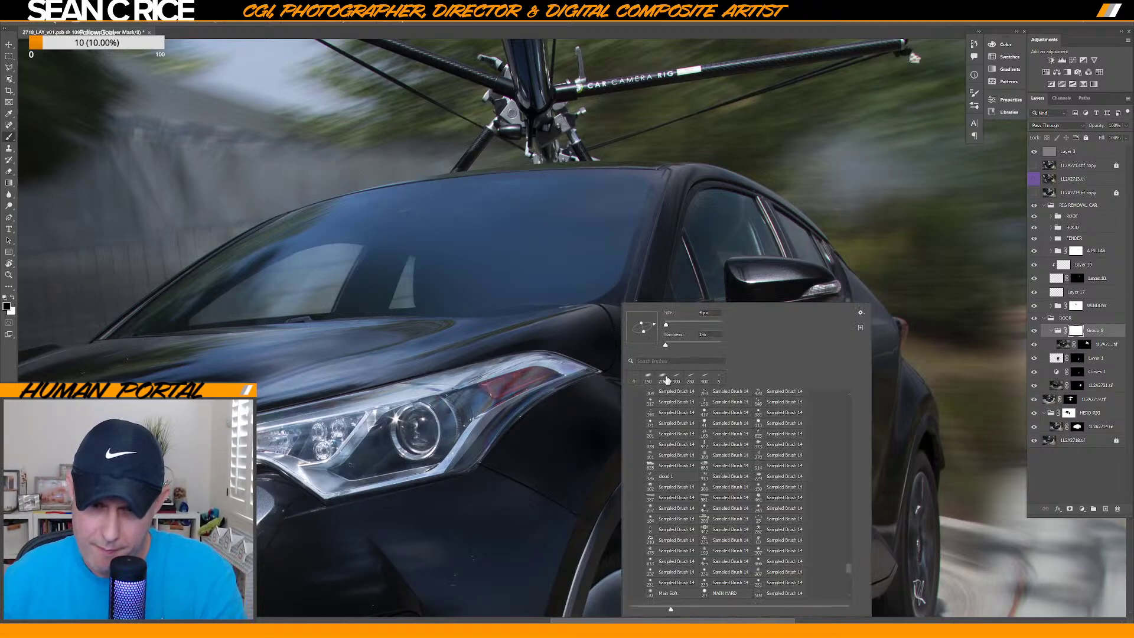
pyautogui.press('Return')
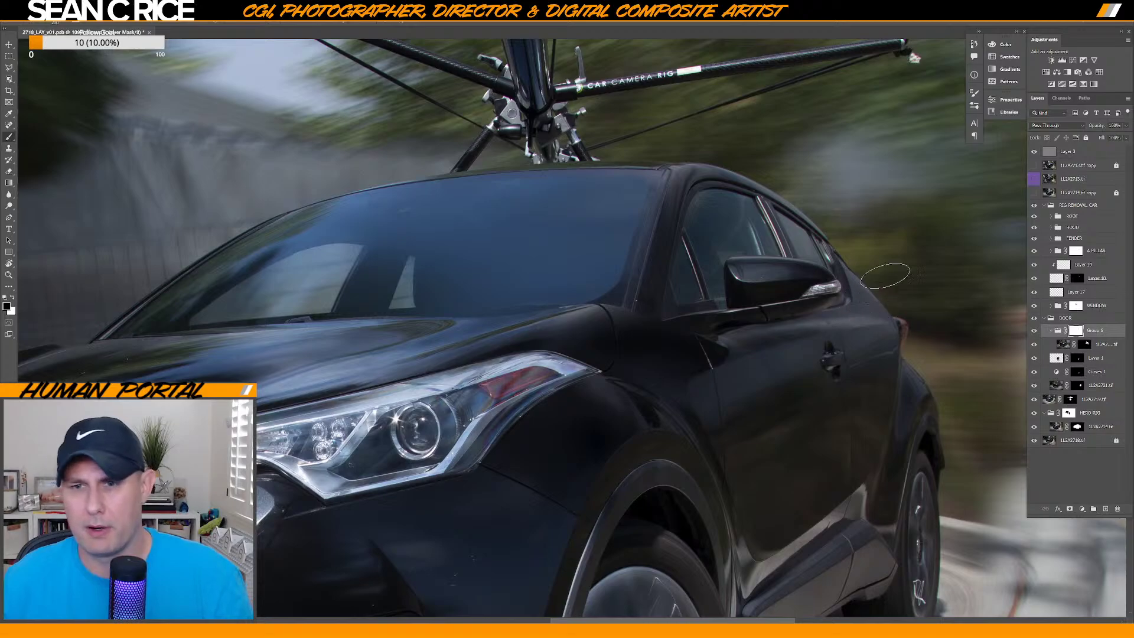
pyautogui.press(']')
pyautogui.press(']')
pyautogui.press(']')
pyautogui.press('[')
pyautogui.press('[')
pyautogui.press('[')
pyautogui.press('[')
pyautogui.press('[')
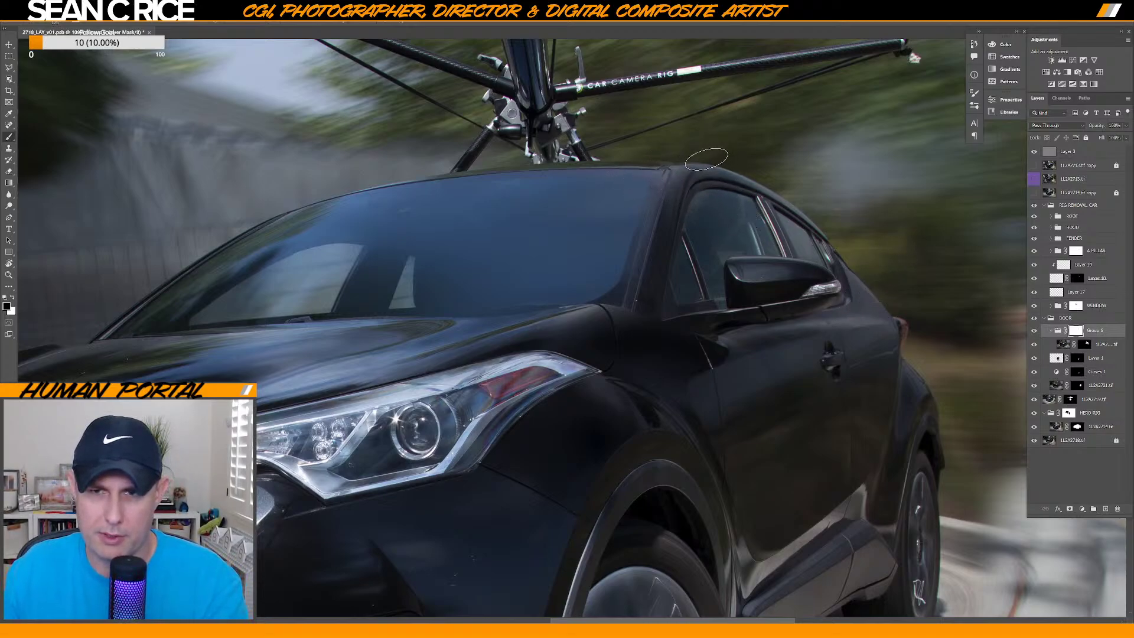
pyautogui.press('[')
pyautogui.press(']')
pyautogui.press(']')
pyautogui.press('[')
pyautogui.press('[')
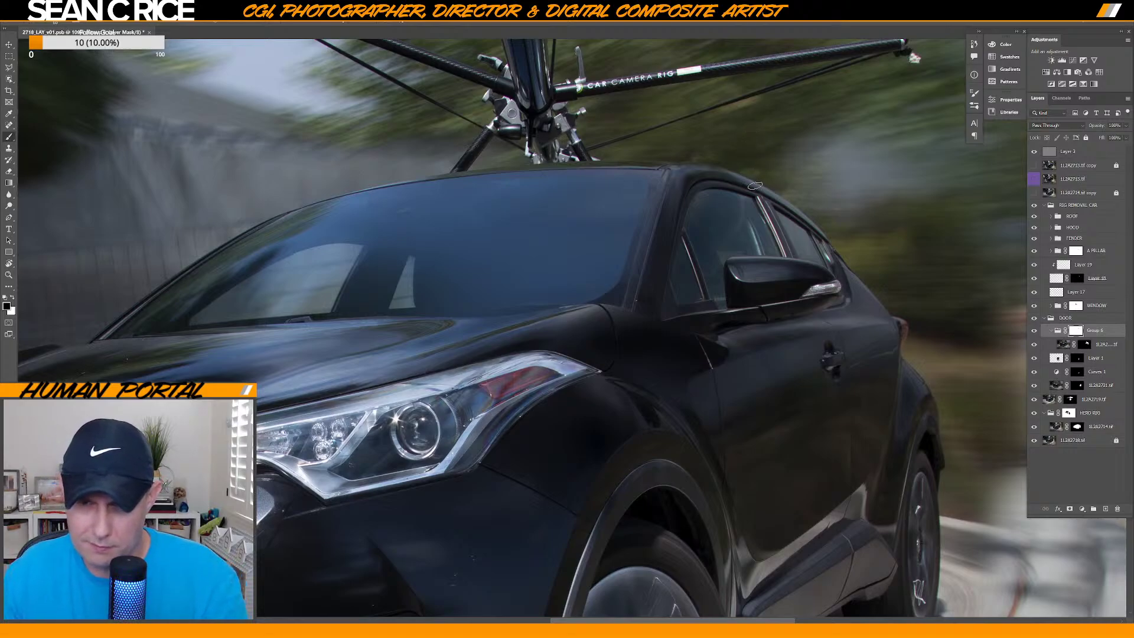
# Enlarge the angled brush for broader work on the group's mask, leaving black as the foreground colour.
pyautogui.press(']')
pyautogui.press(']')
pyautogui.press(']')
pyautogui.press(']')
pyautogui.press(']')
pyautogui.press(']')
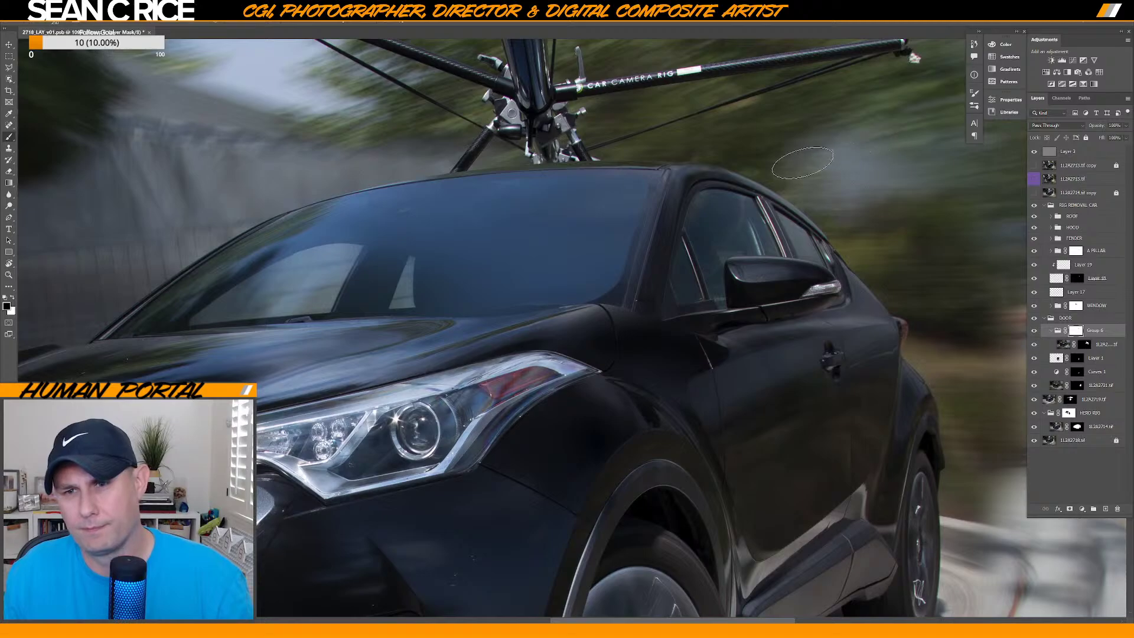
pyautogui.press('z')
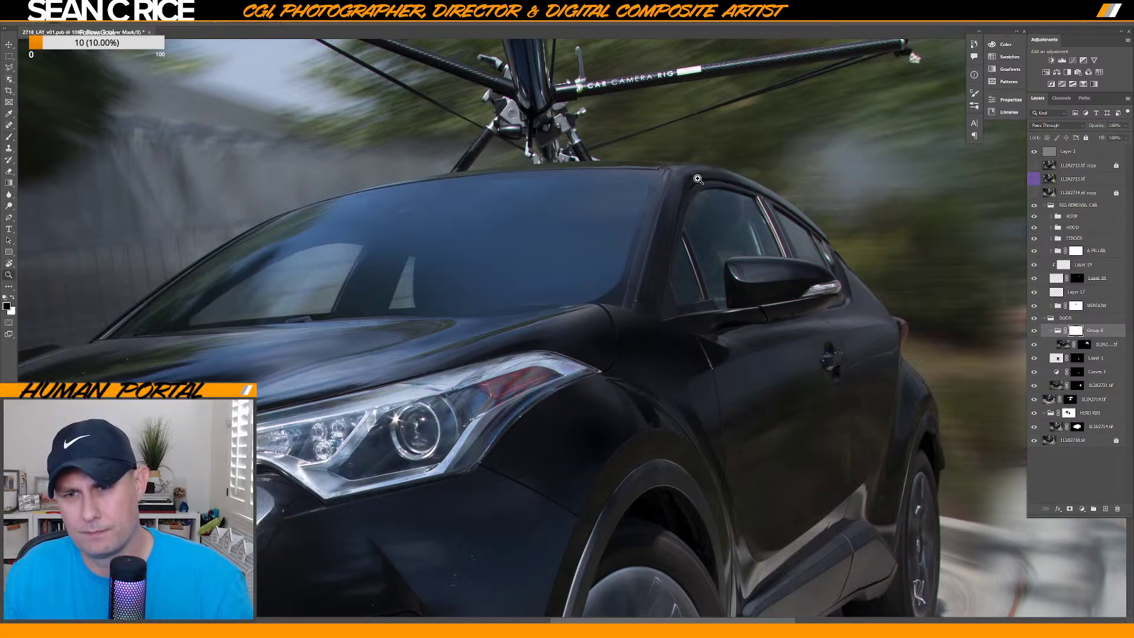
pyautogui.press('b')
pyautogui.press('x')
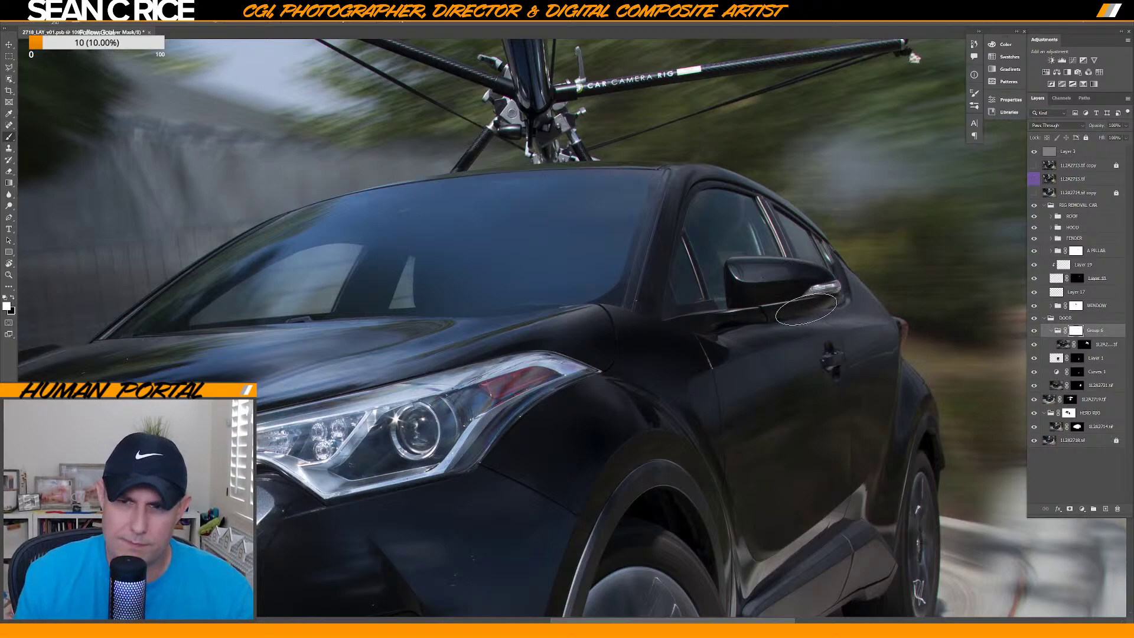
pyautogui.hotkey('ctrl', '-')
pyautogui.hotkey('ctrl', '-')
pyautogui.hotkey('ctrl', '-')
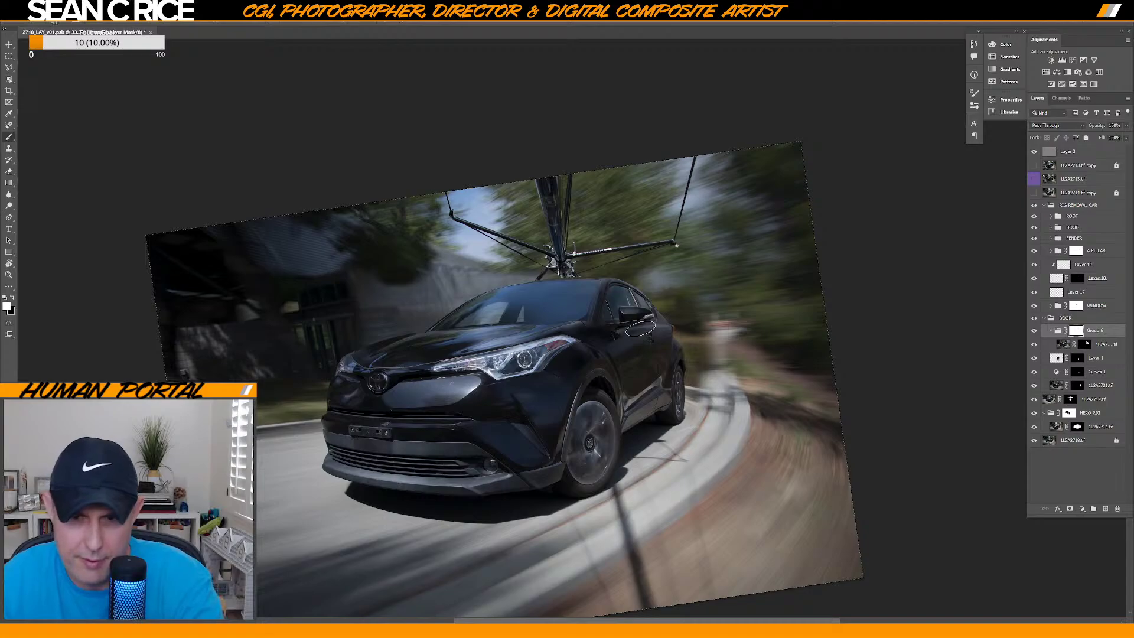
pyautogui.press('x')
pyautogui.press('[')
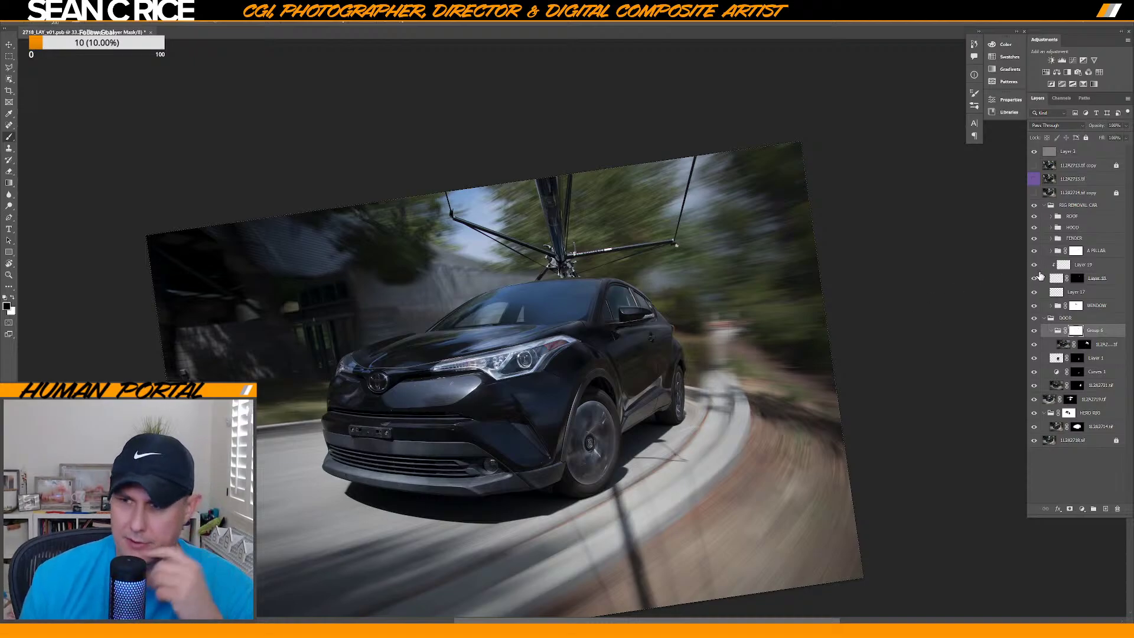
# Collapse the RIG REMOVAL CAR group and compare the whole image with the group hidden and shown.
pyautogui.click(1044, 207)
pyautogui.click(1035, 207)
pyautogui.click(1035, 207)
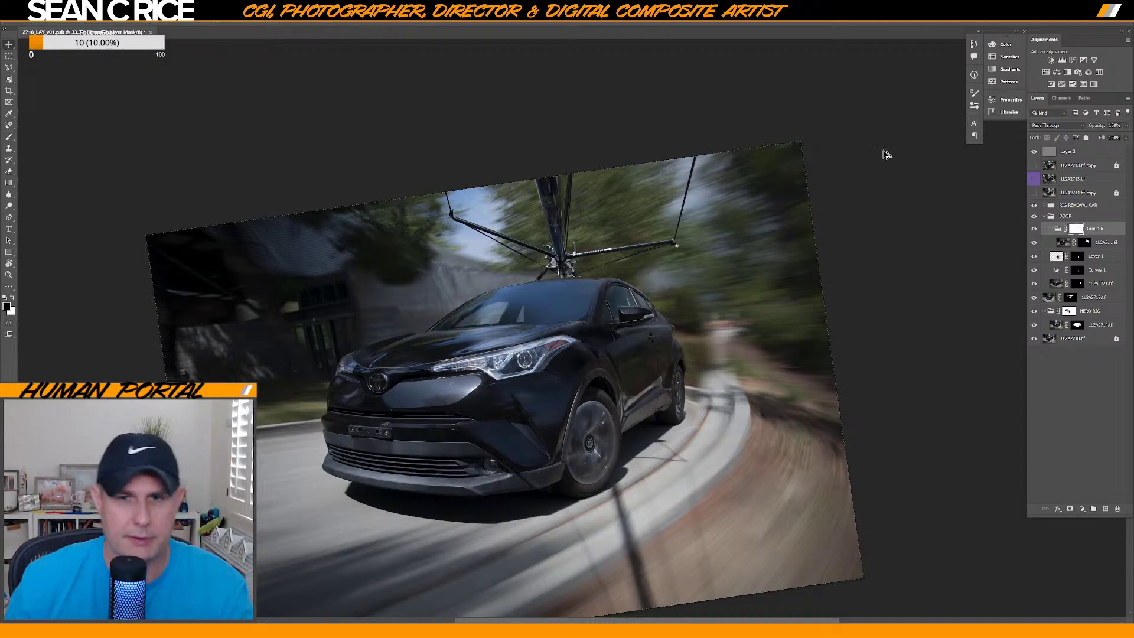
pyautogui.scroll(1, 780, 175)
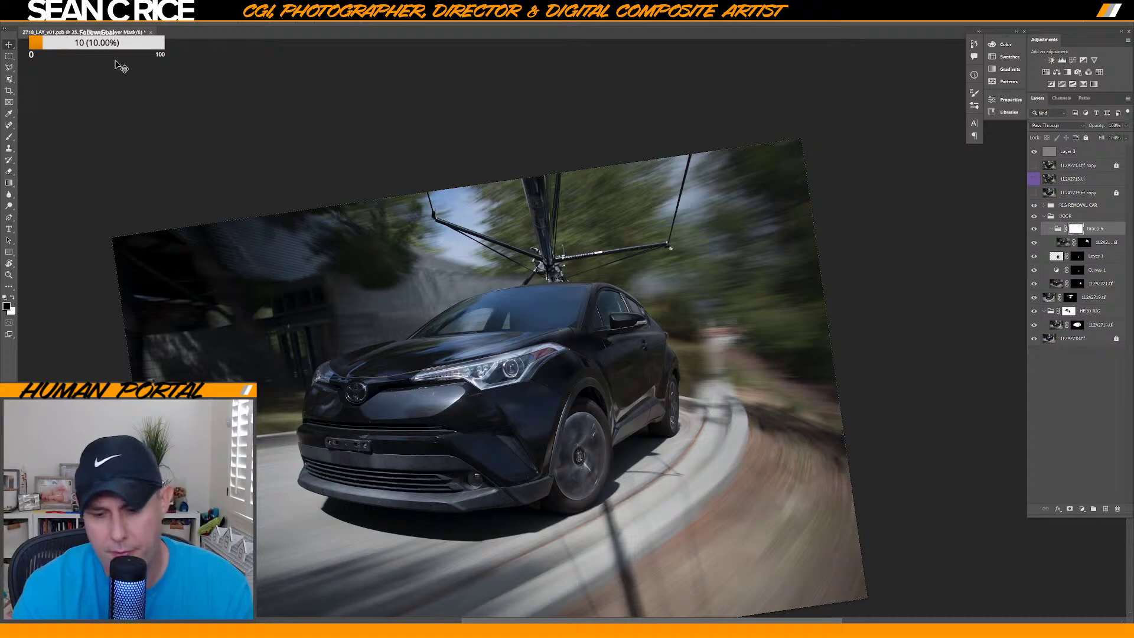
pyautogui.scroll(1, 121, 67)
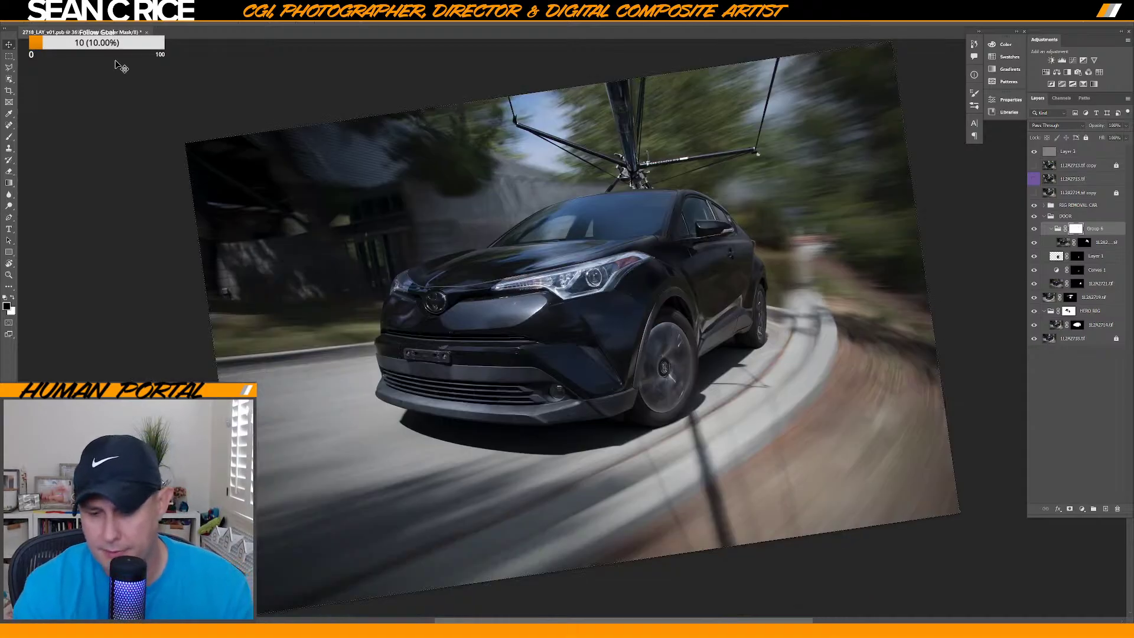